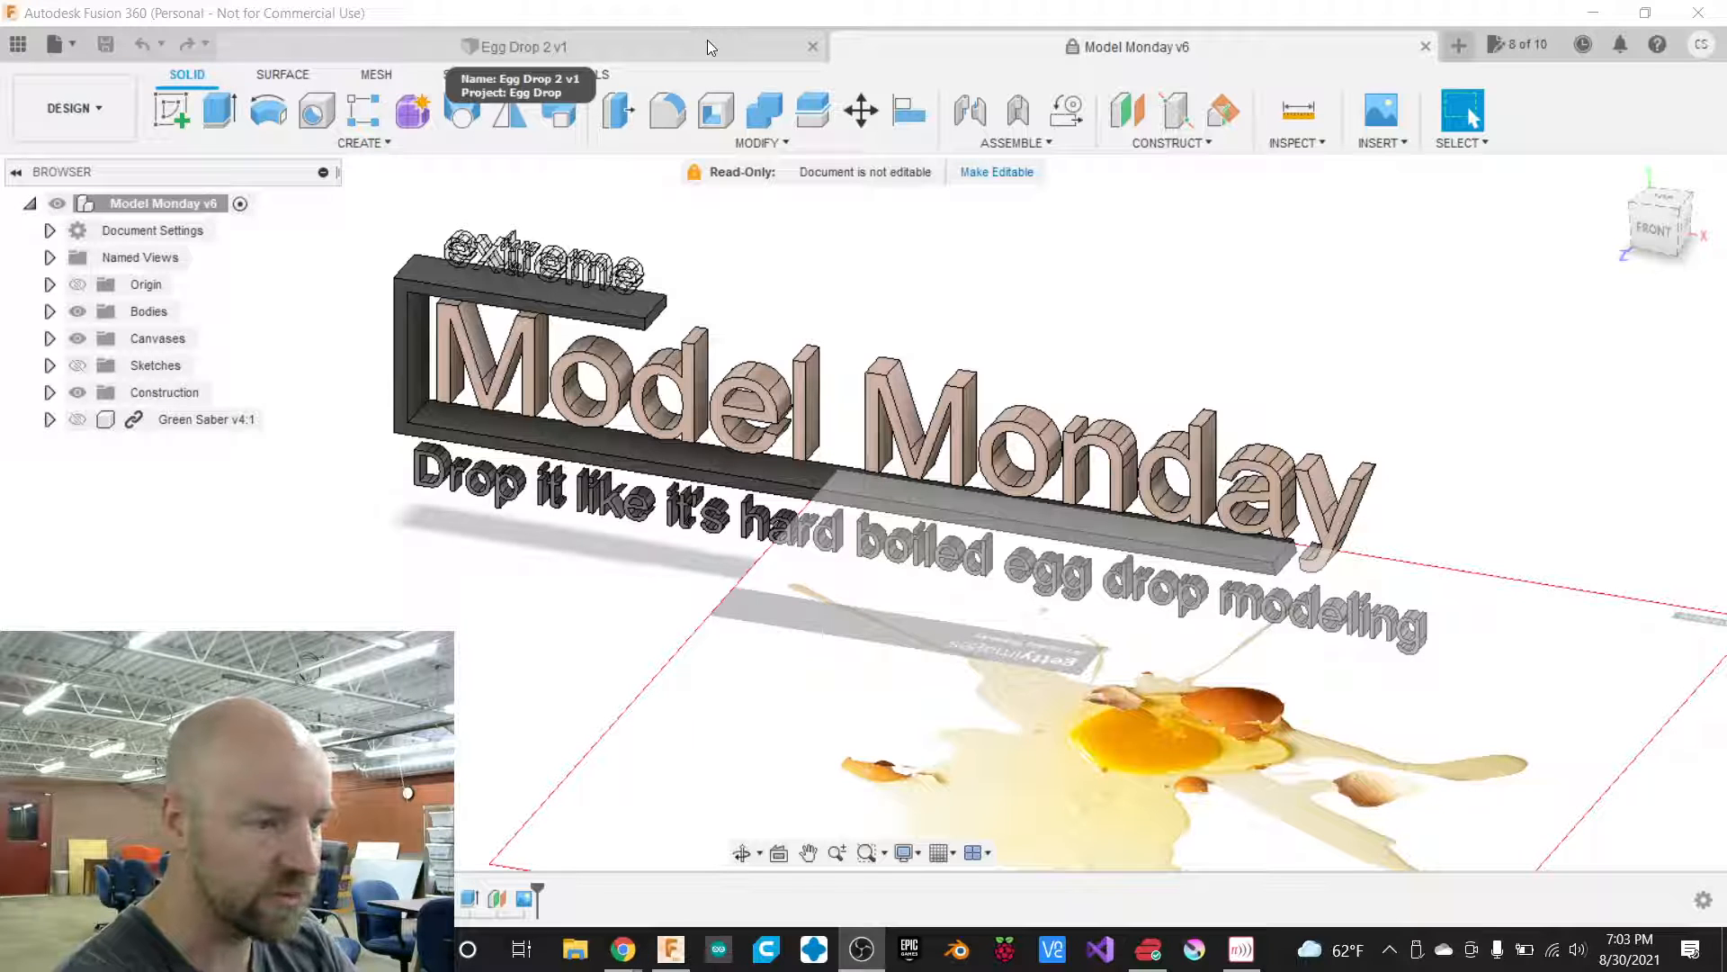
# Switch to the Egg Drop 2 design and examine the rocket tube and its four grid fins from several angles.
pyautogui.click(707, 41)
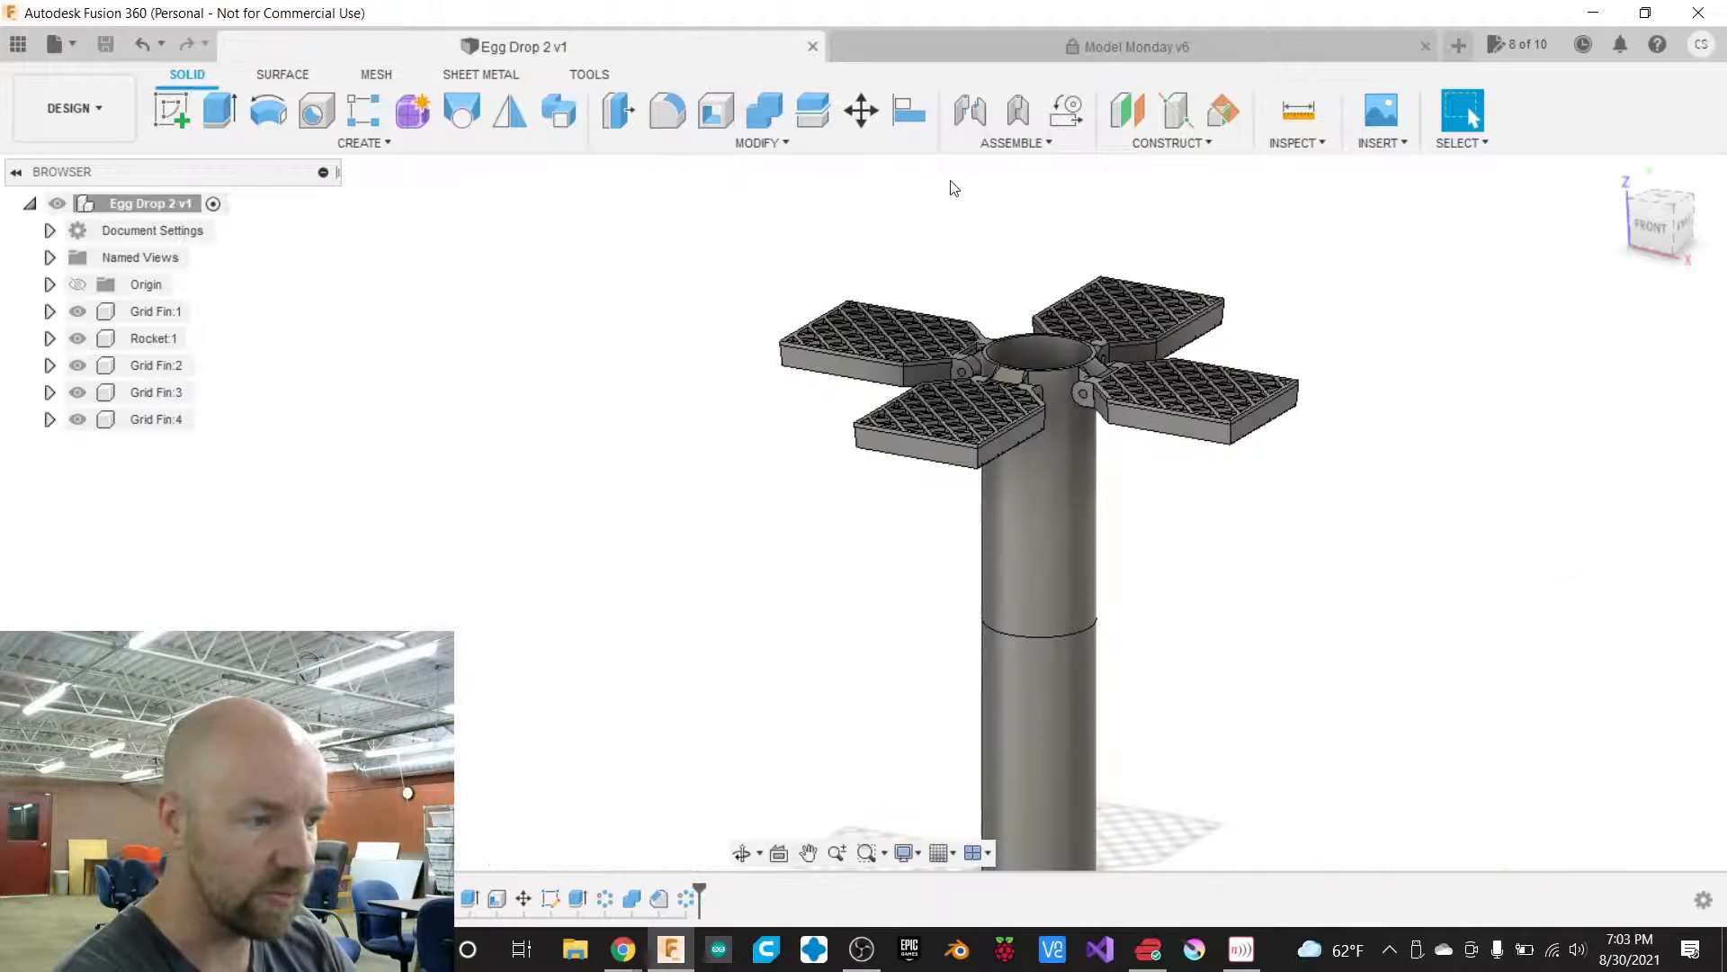
pyautogui.moveTo(1655, 230)
pyautogui.mouseDown()
pyautogui.moveTo(1494, 262)
pyautogui.moveTo(1486, 240)
pyautogui.mouseUp()
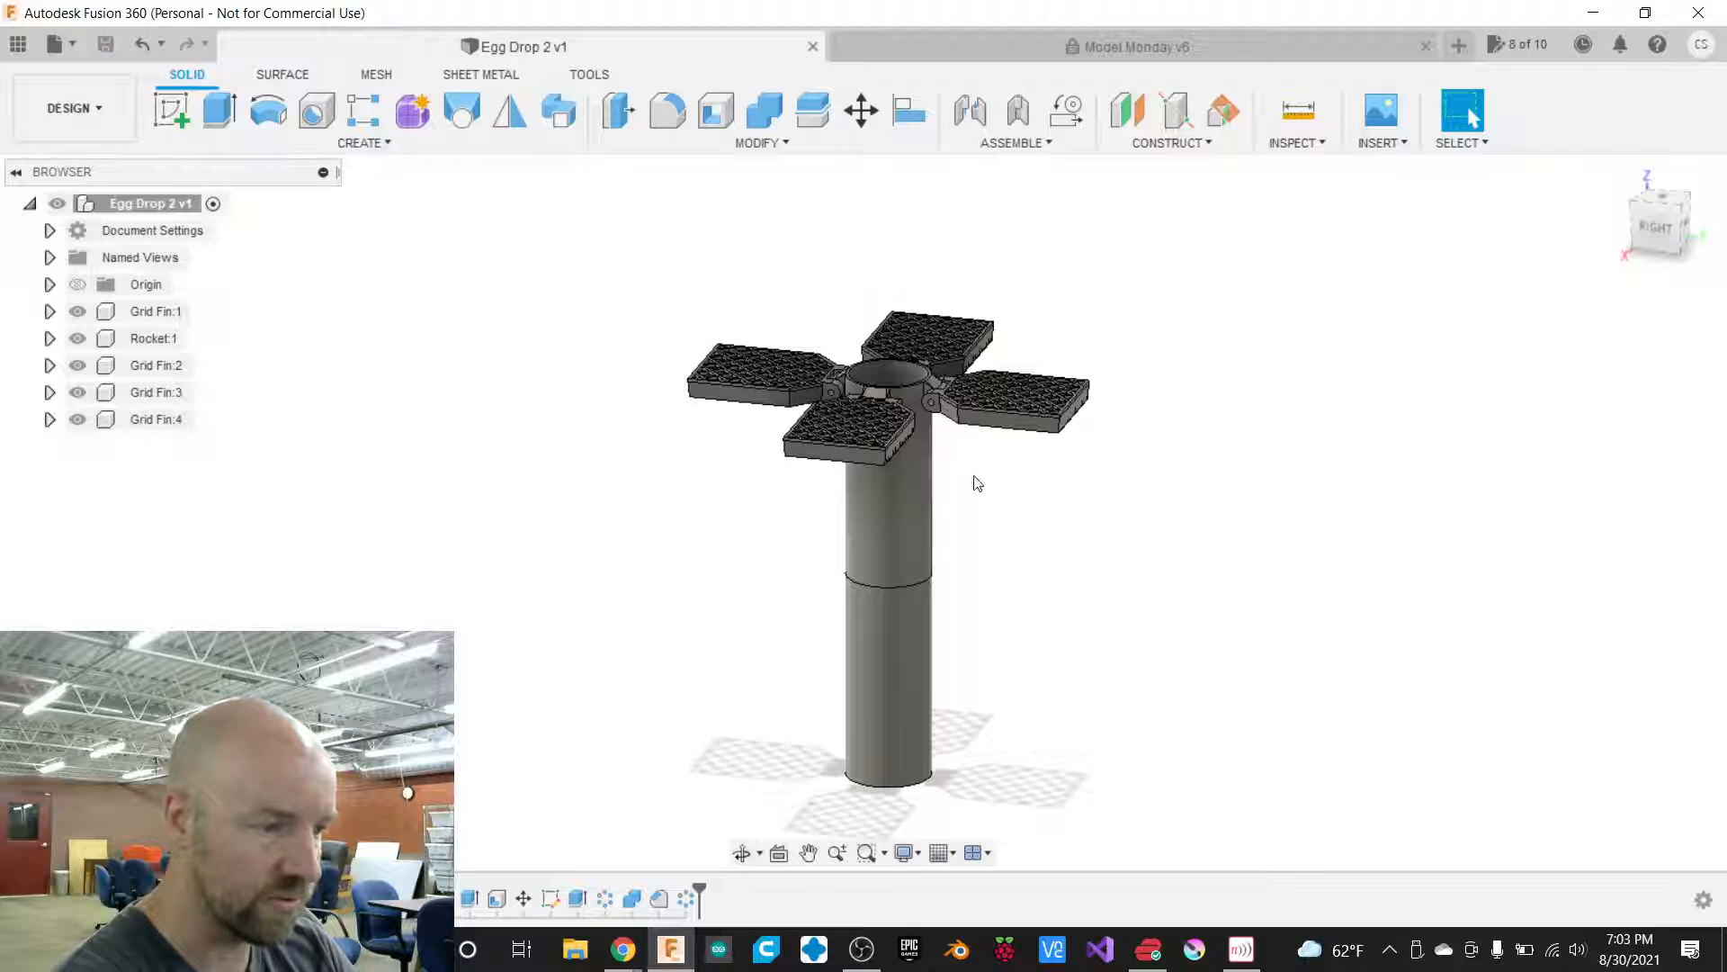
pyautogui.scroll(2, 976, 479)
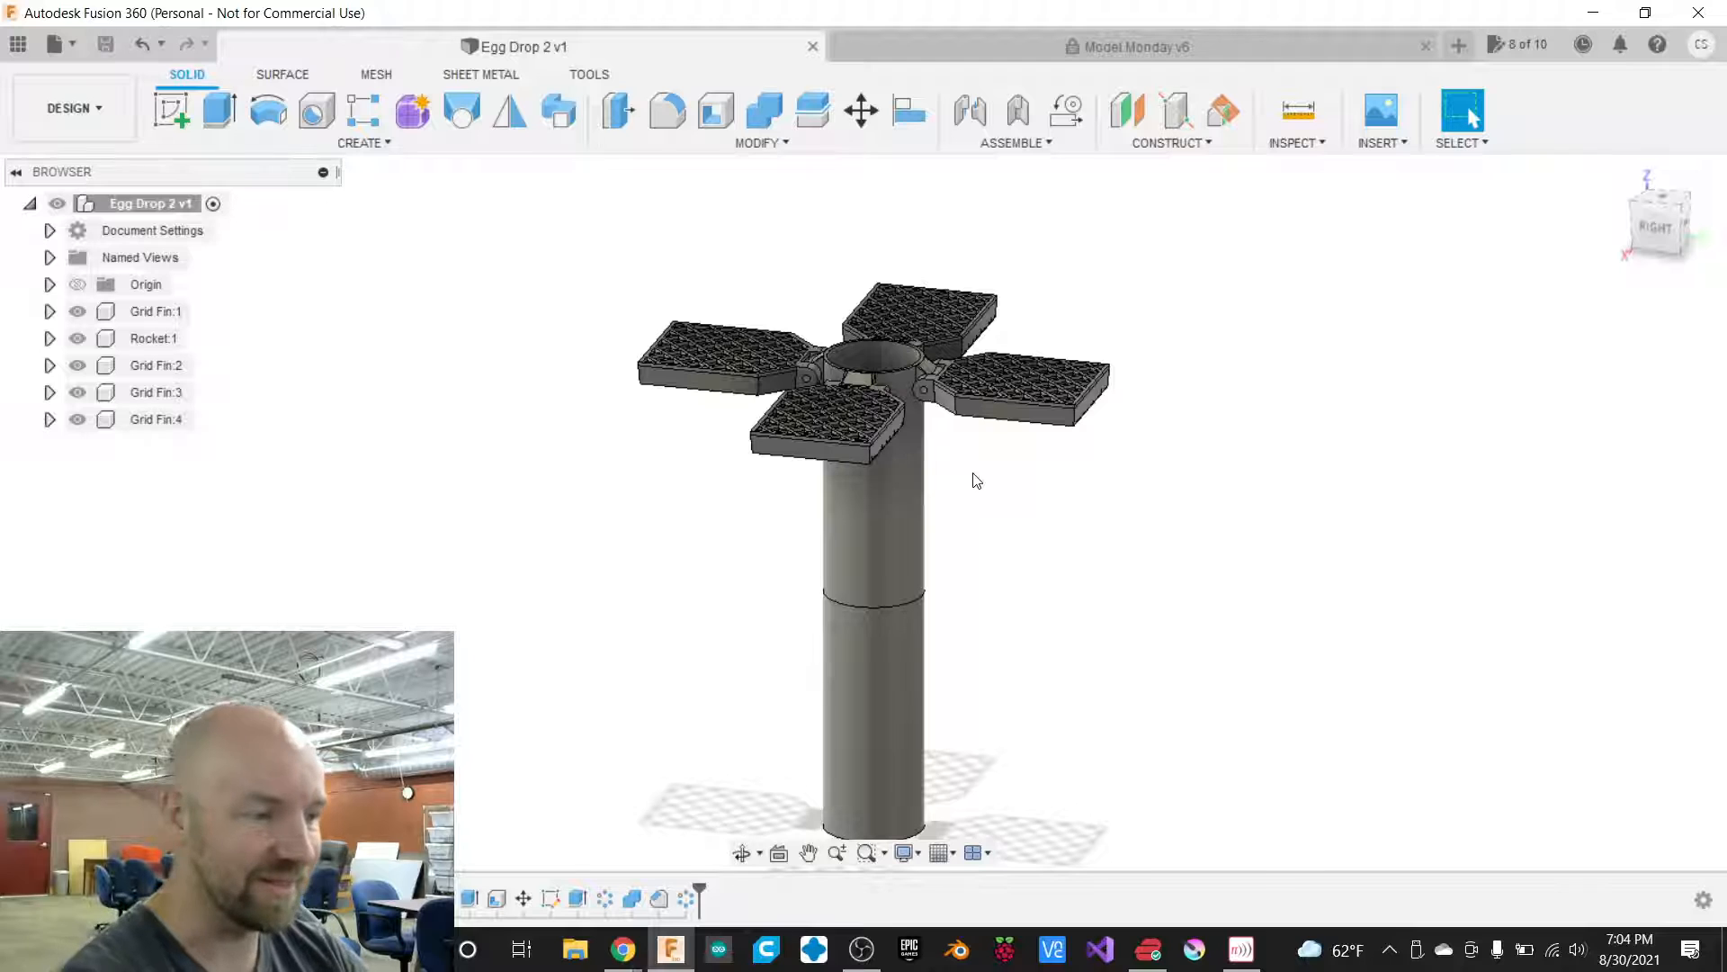
pyautogui.click(1655, 230)
pyautogui.moveTo(1656, 212); pyautogui.dragTo(1653, 241)
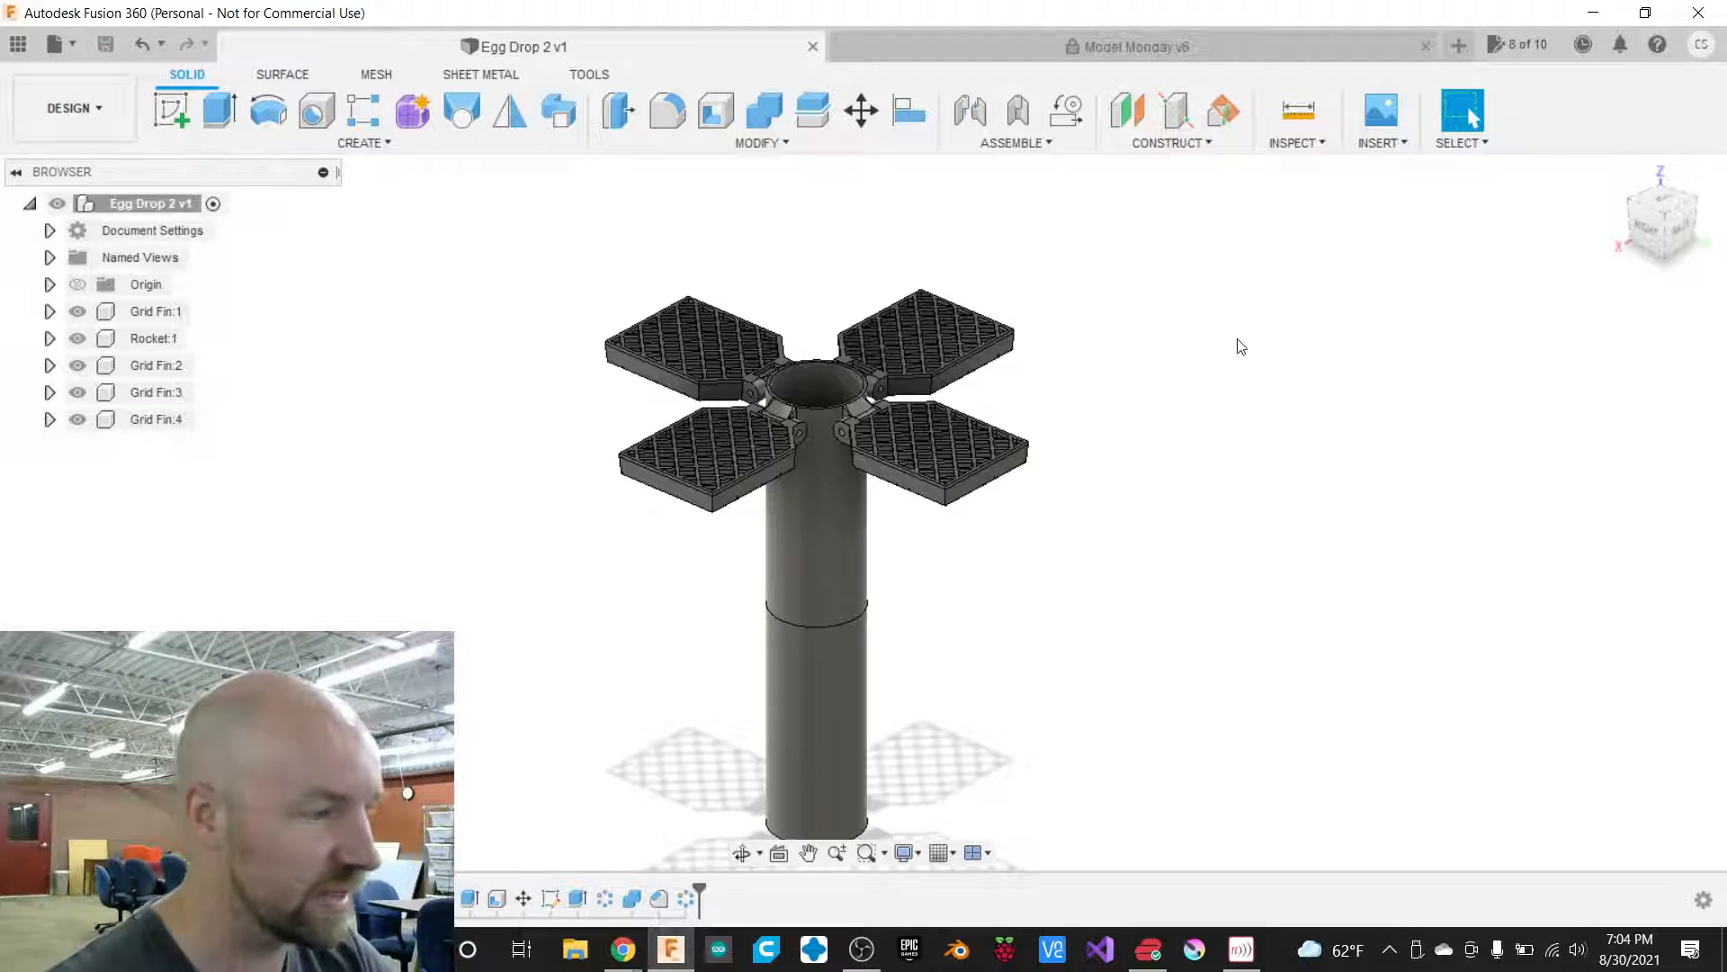
pyautogui.click(1649, 238)
pyautogui.moveTo(1649, 238)
pyautogui.mouseDown()
pyautogui.moveTo(1619, 157)
pyautogui.moveTo(1646, 209)
pyautogui.moveTo(1596, 231)
pyautogui.mouseUp()
pyautogui.scroll(-2, 1260, 293)
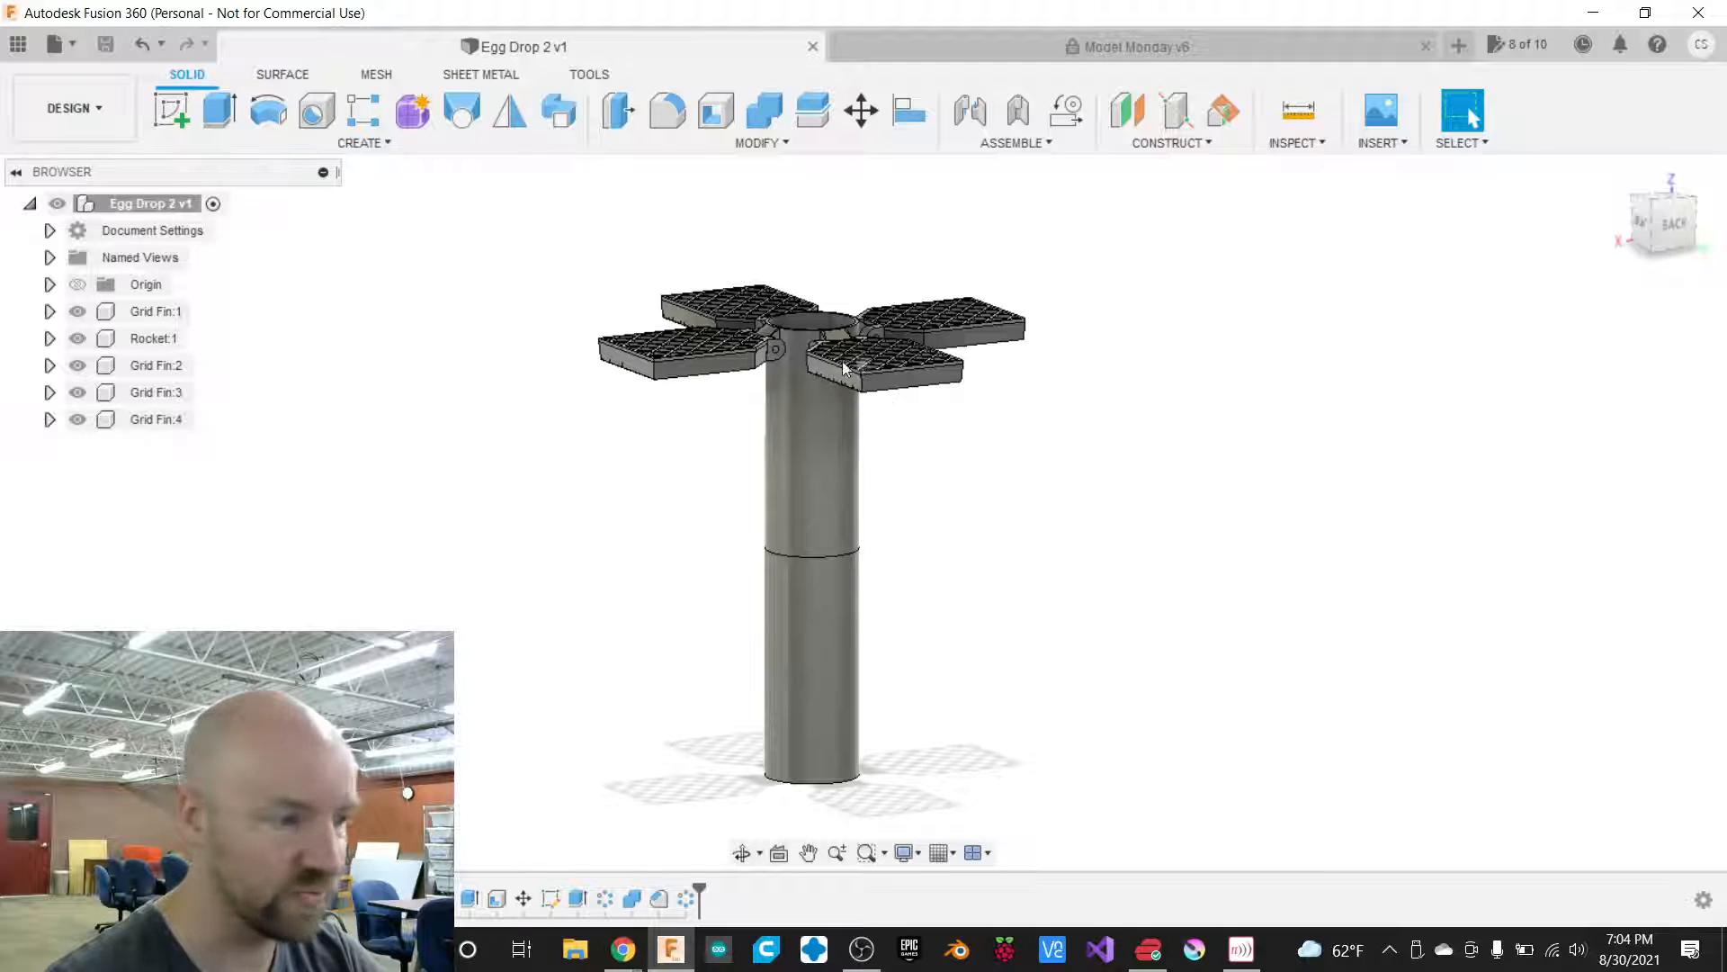
pyautogui.moveTo(1673, 238)
pyautogui.mouseDown()
pyautogui.moveTo(1686, 264)
pyautogui.moveTo(1657, 224)
pyautogui.moveTo(1666, 289)
pyautogui.moveTo(1661, 242)
pyautogui.mouseUp()
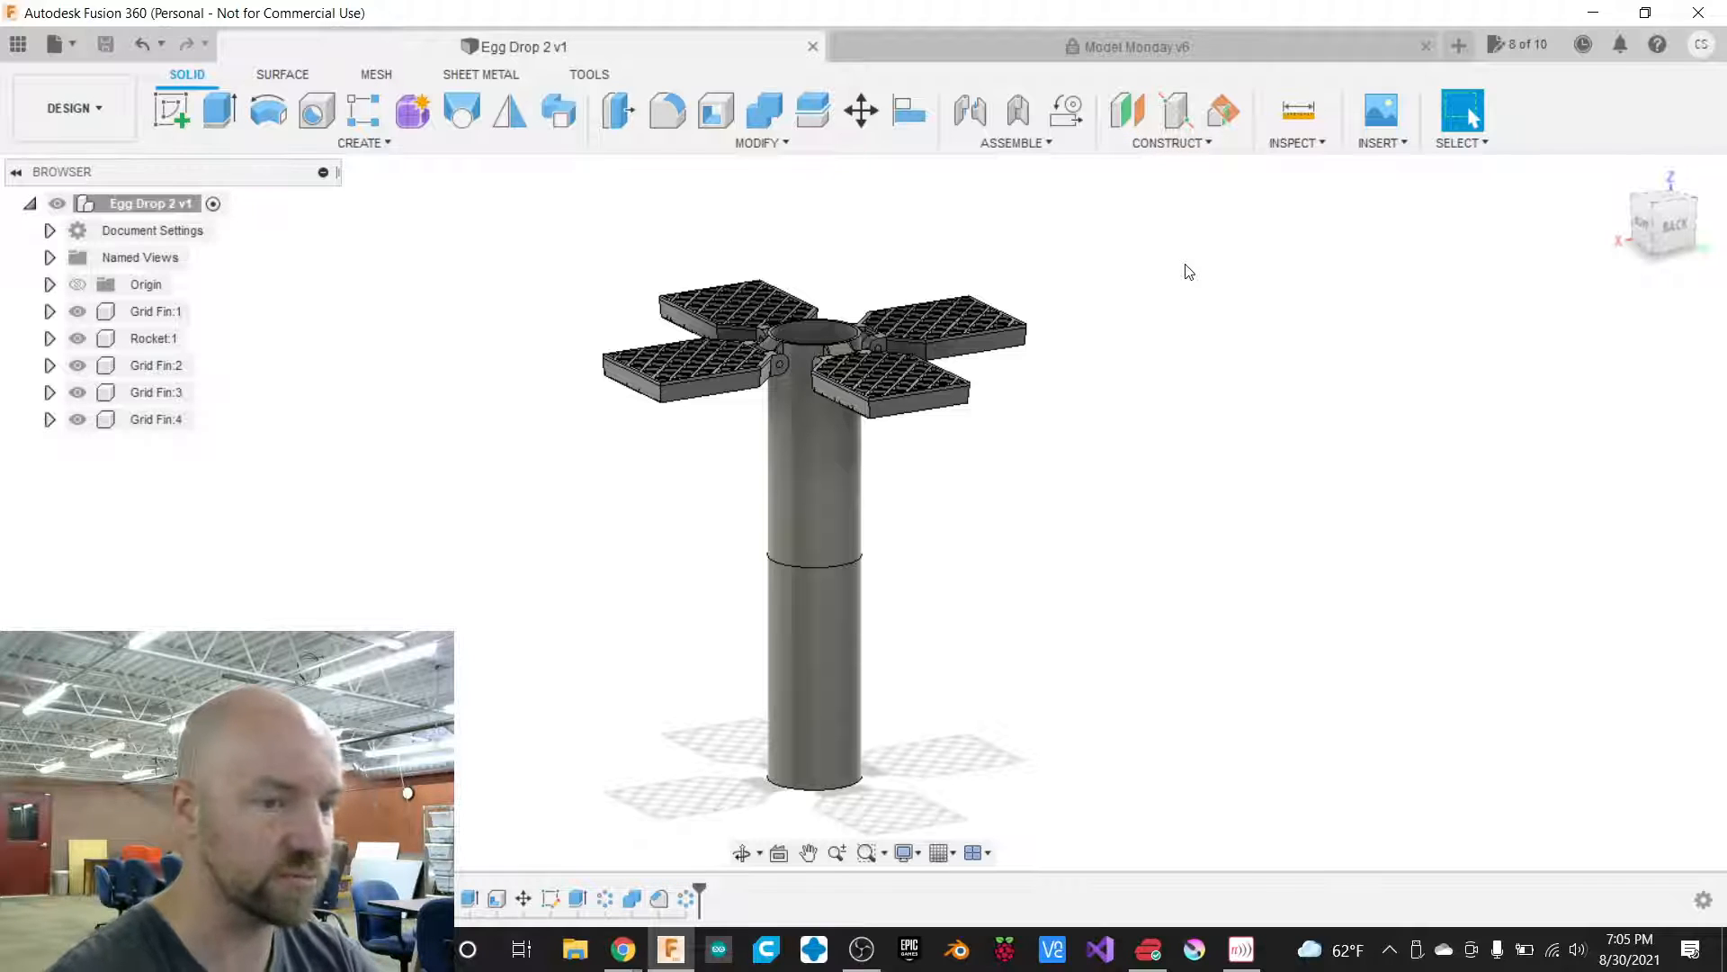
pyautogui.click(1320, 144)
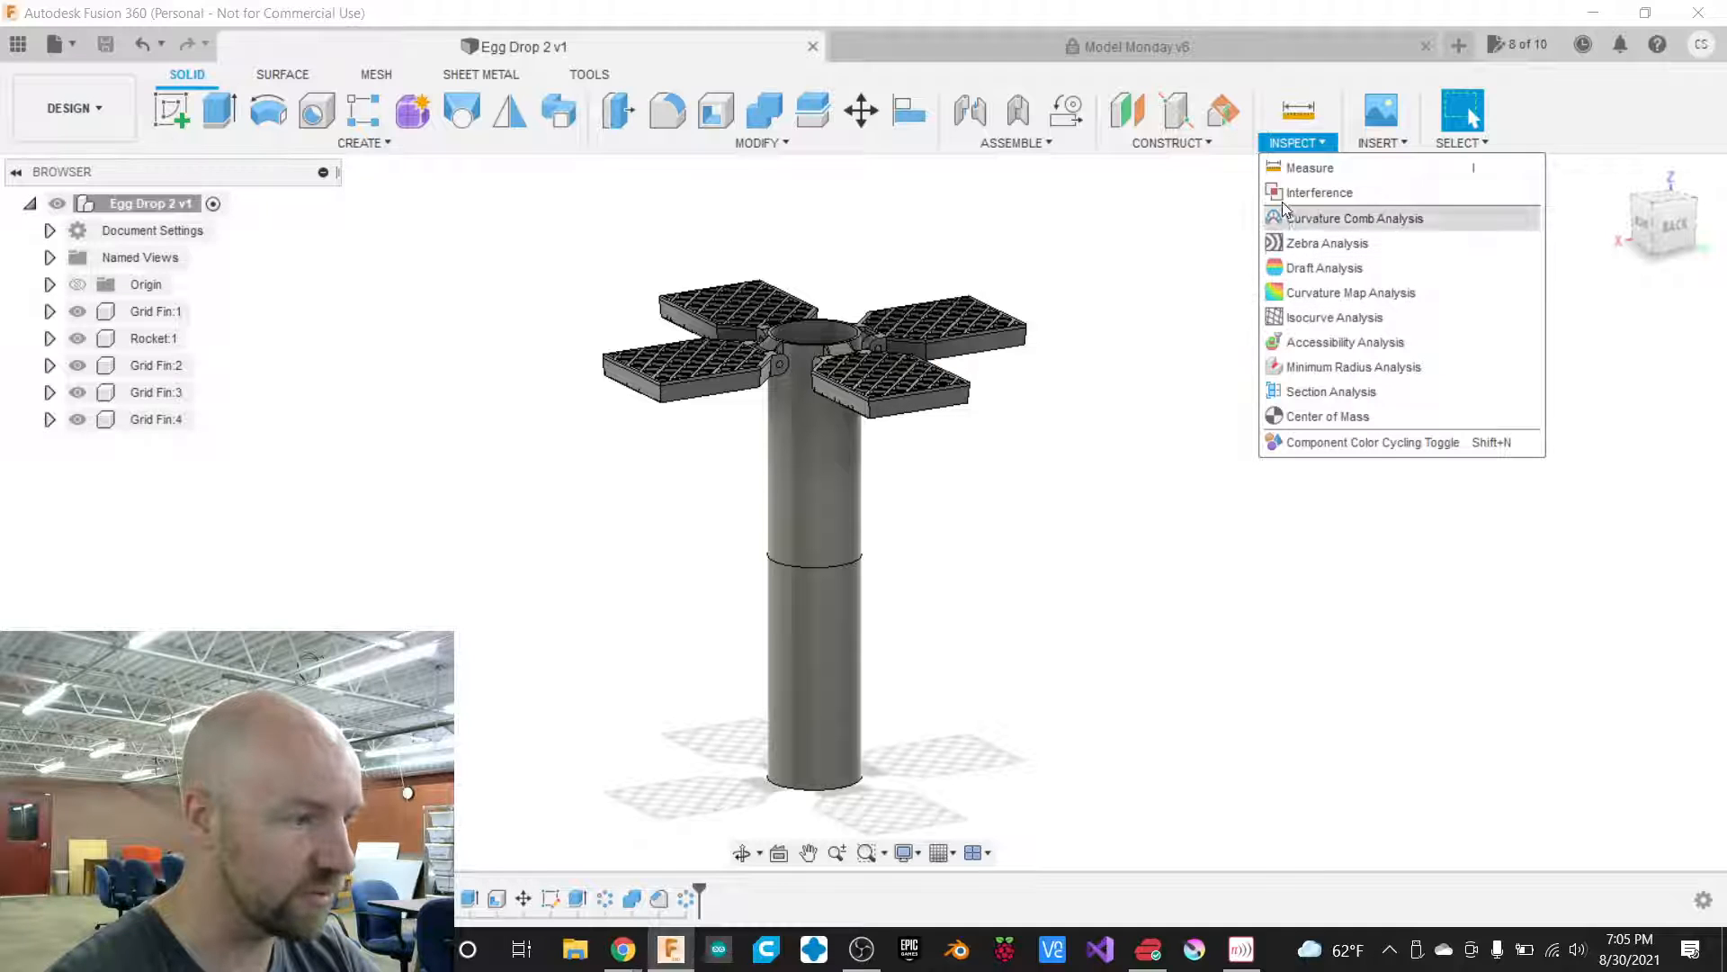
pyautogui.click(1378, 143)
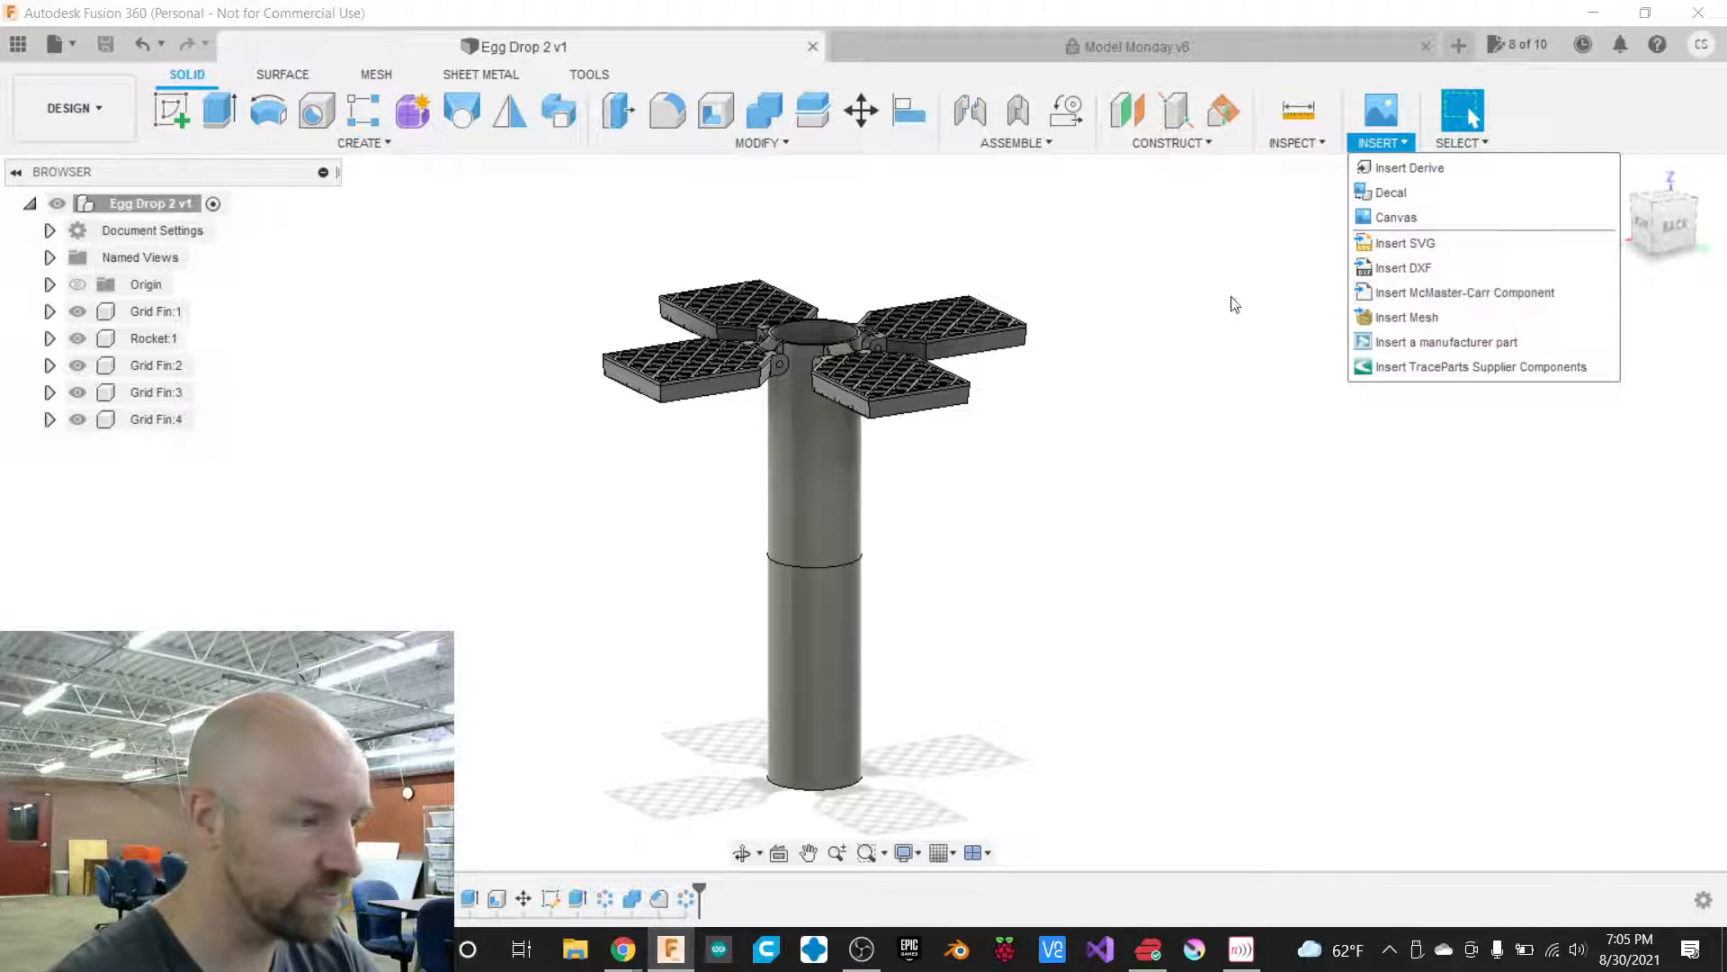
# Start a new design and create an active, internal standard component named Grid Fin.
pyautogui.click(1459, 47)
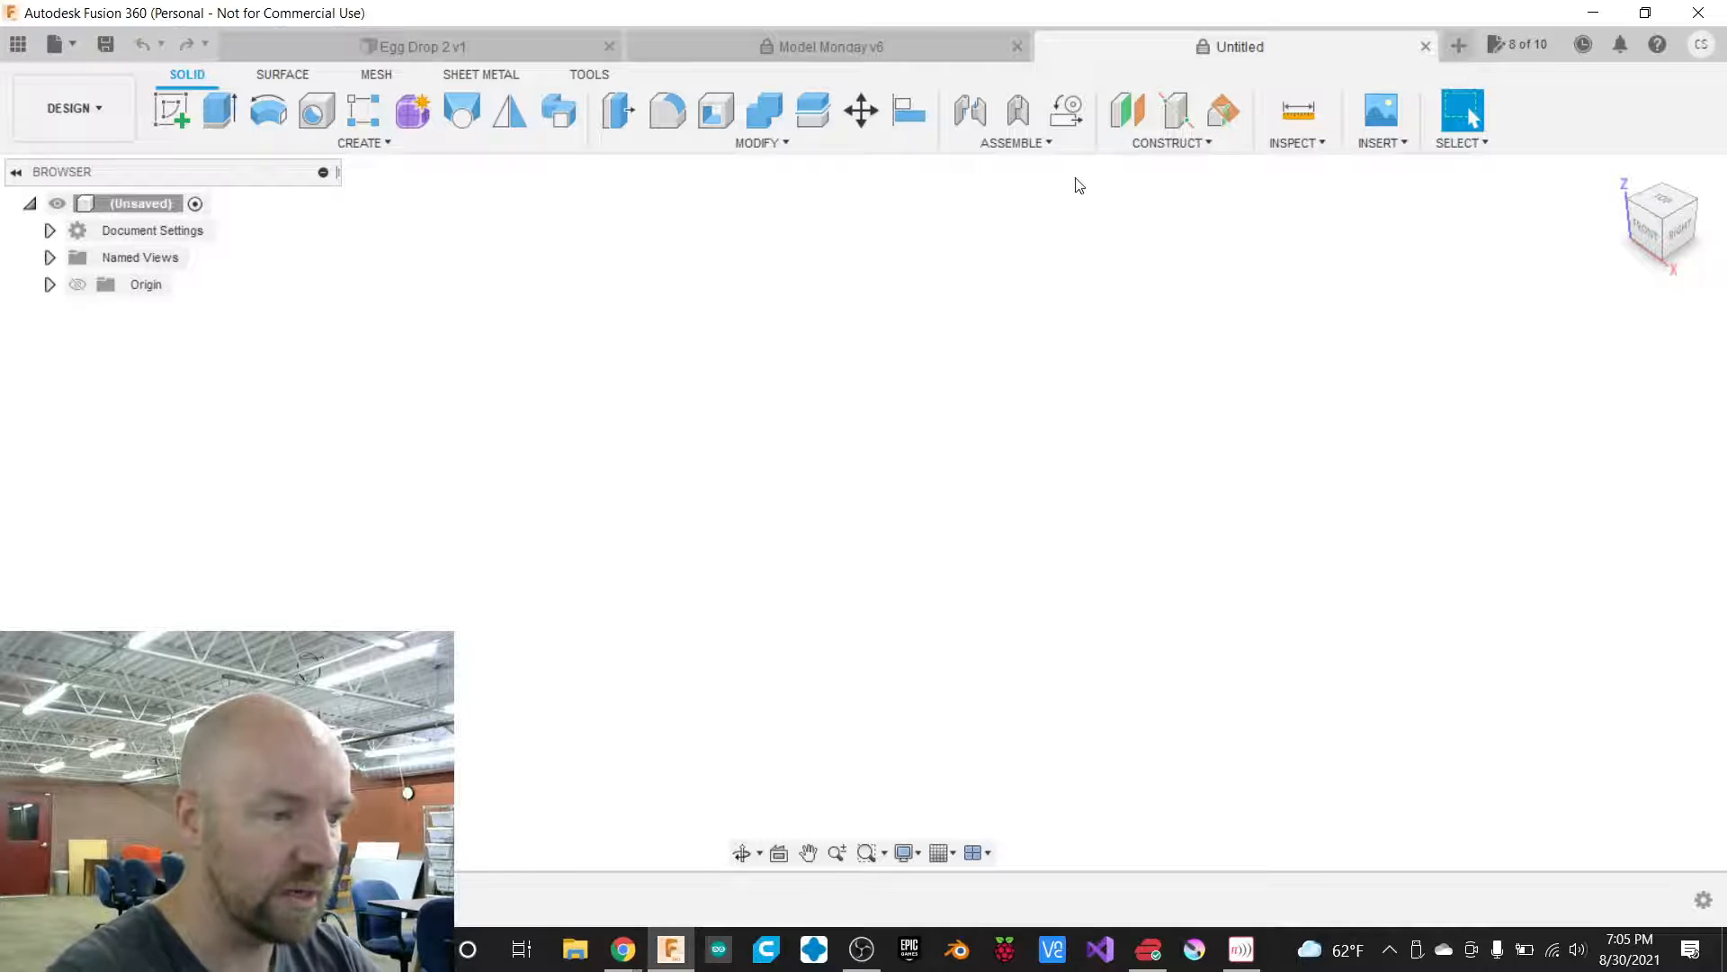
pyautogui.click(380, 142)
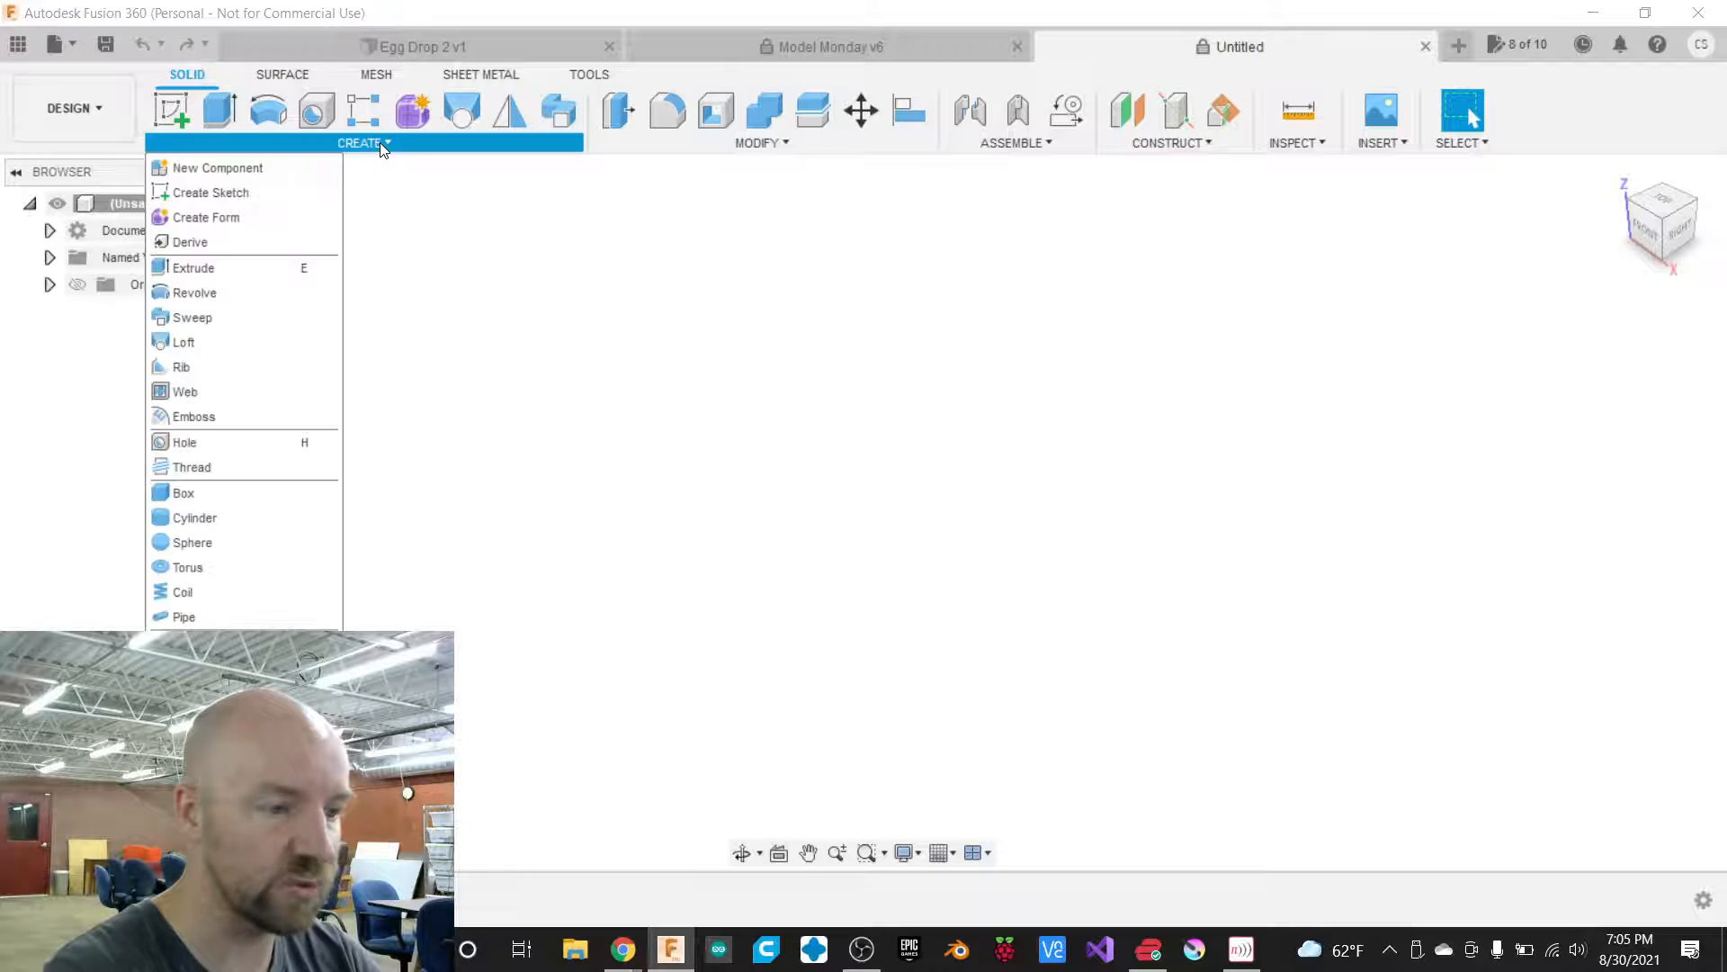
pyautogui.click(254, 172)
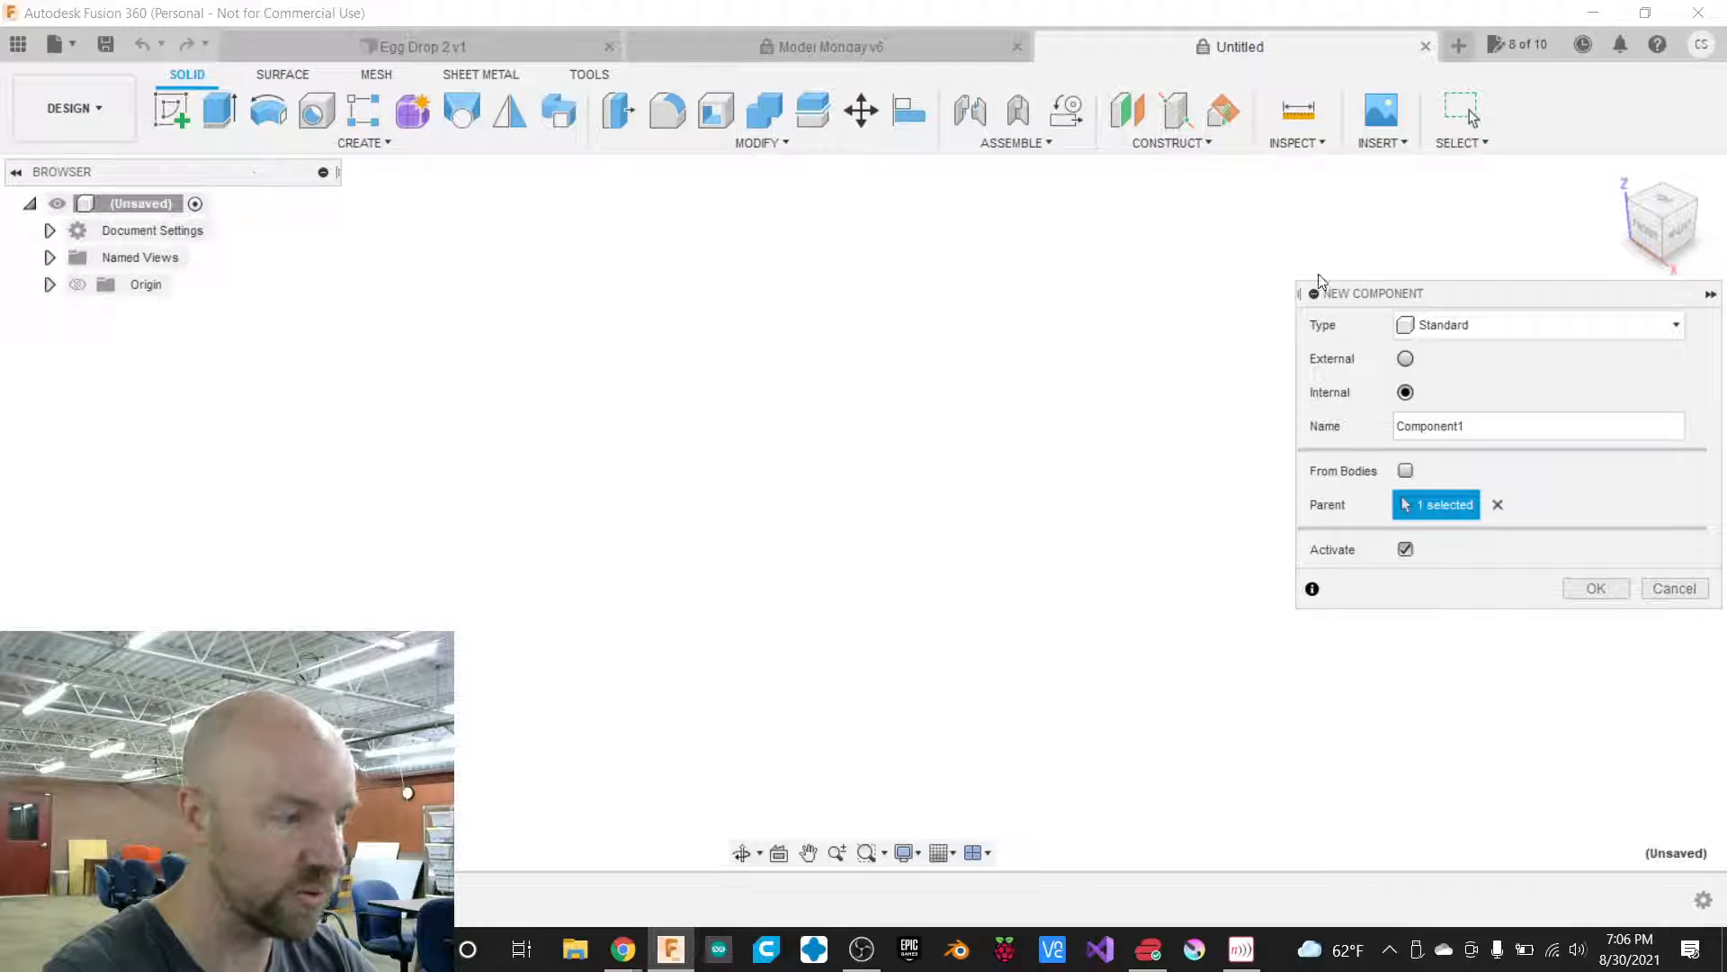
pyautogui.moveTo(1364, 297); pyautogui.dragTo(743, 297)
pyautogui.doubleClick(847, 424)
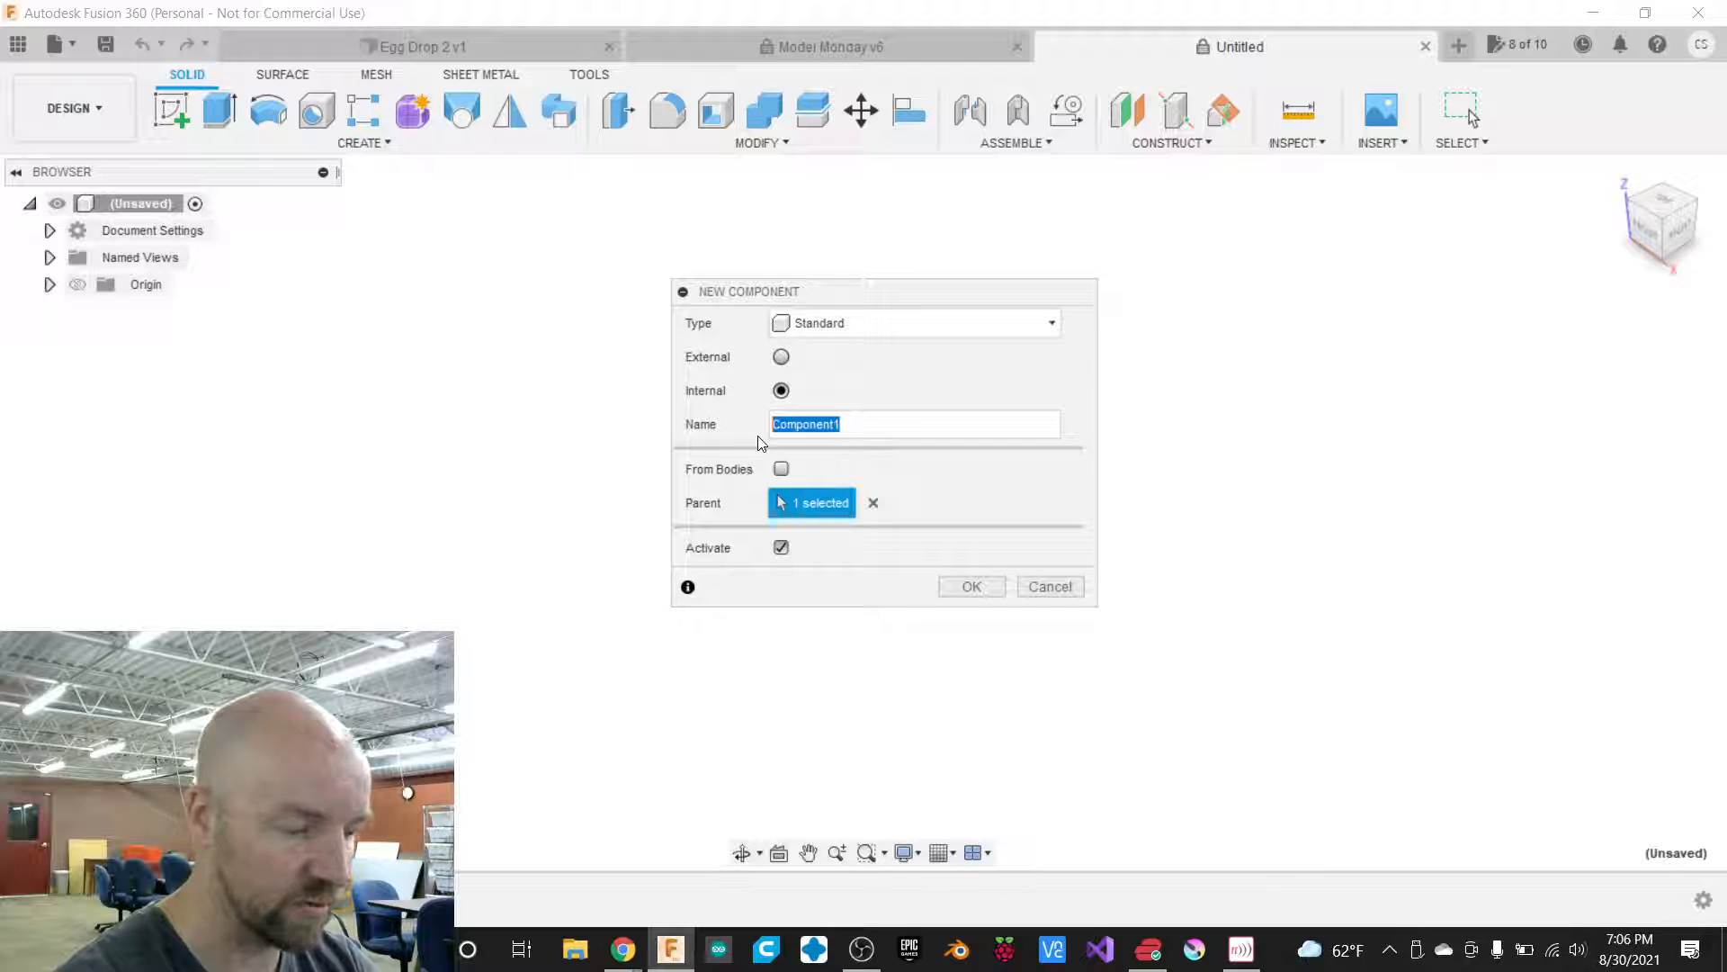
pyautogui.write('Grid Fin')
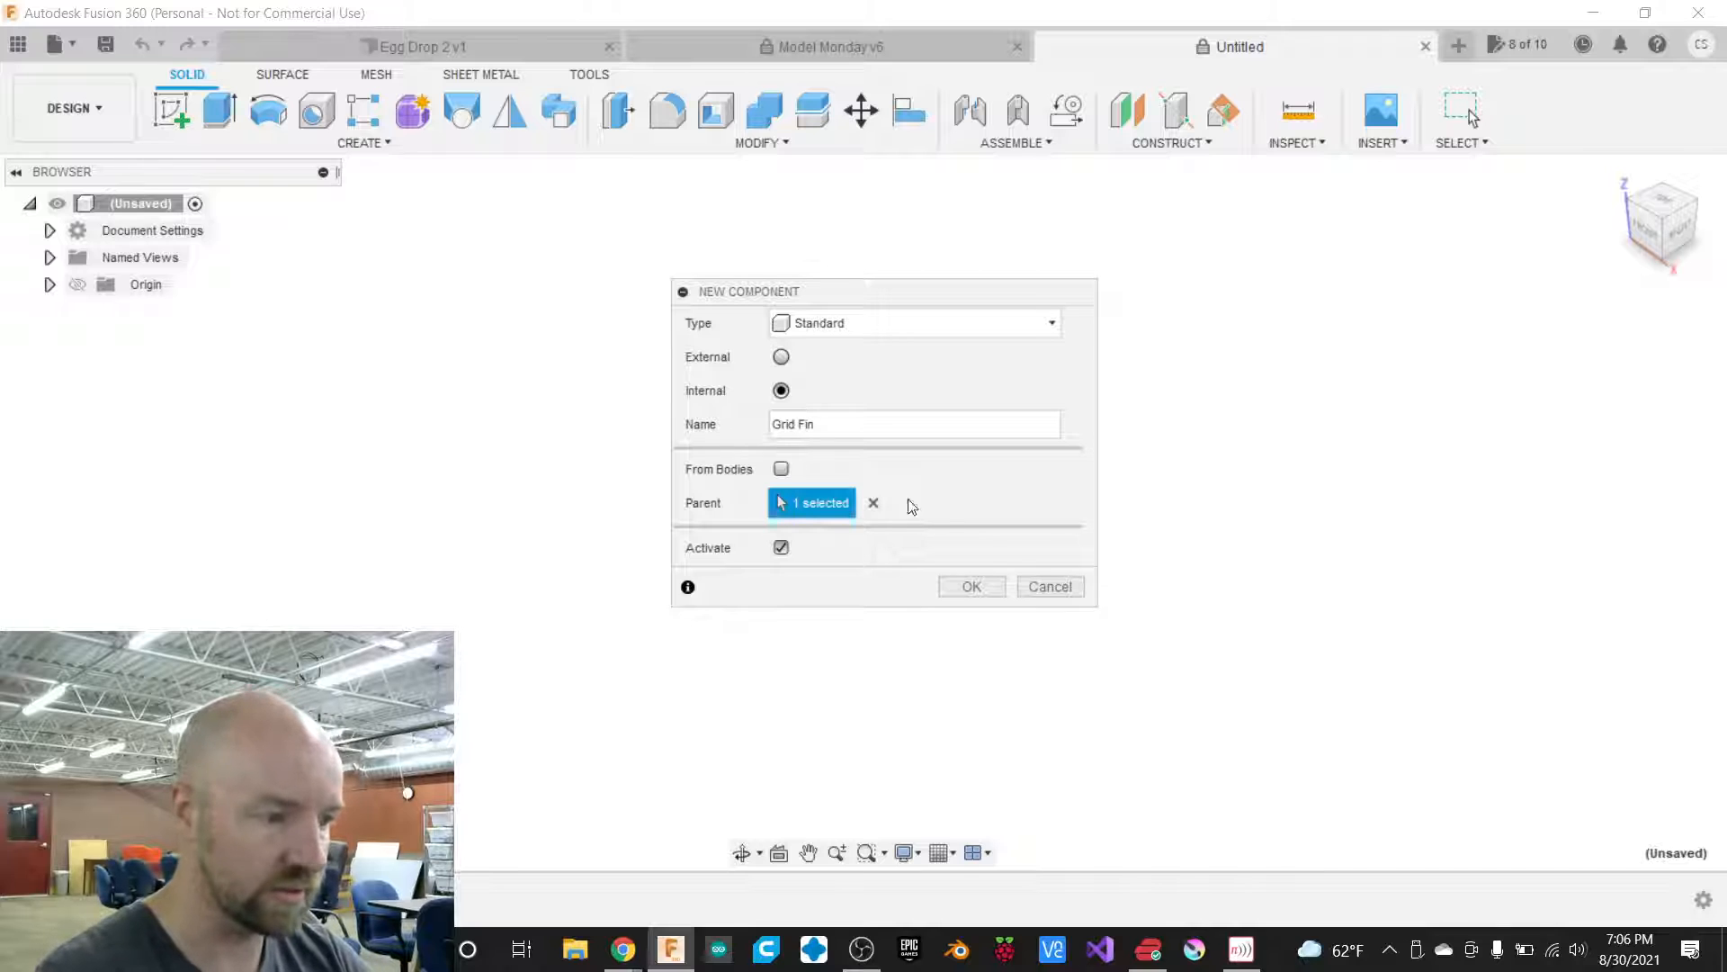
pyautogui.click(972, 587)
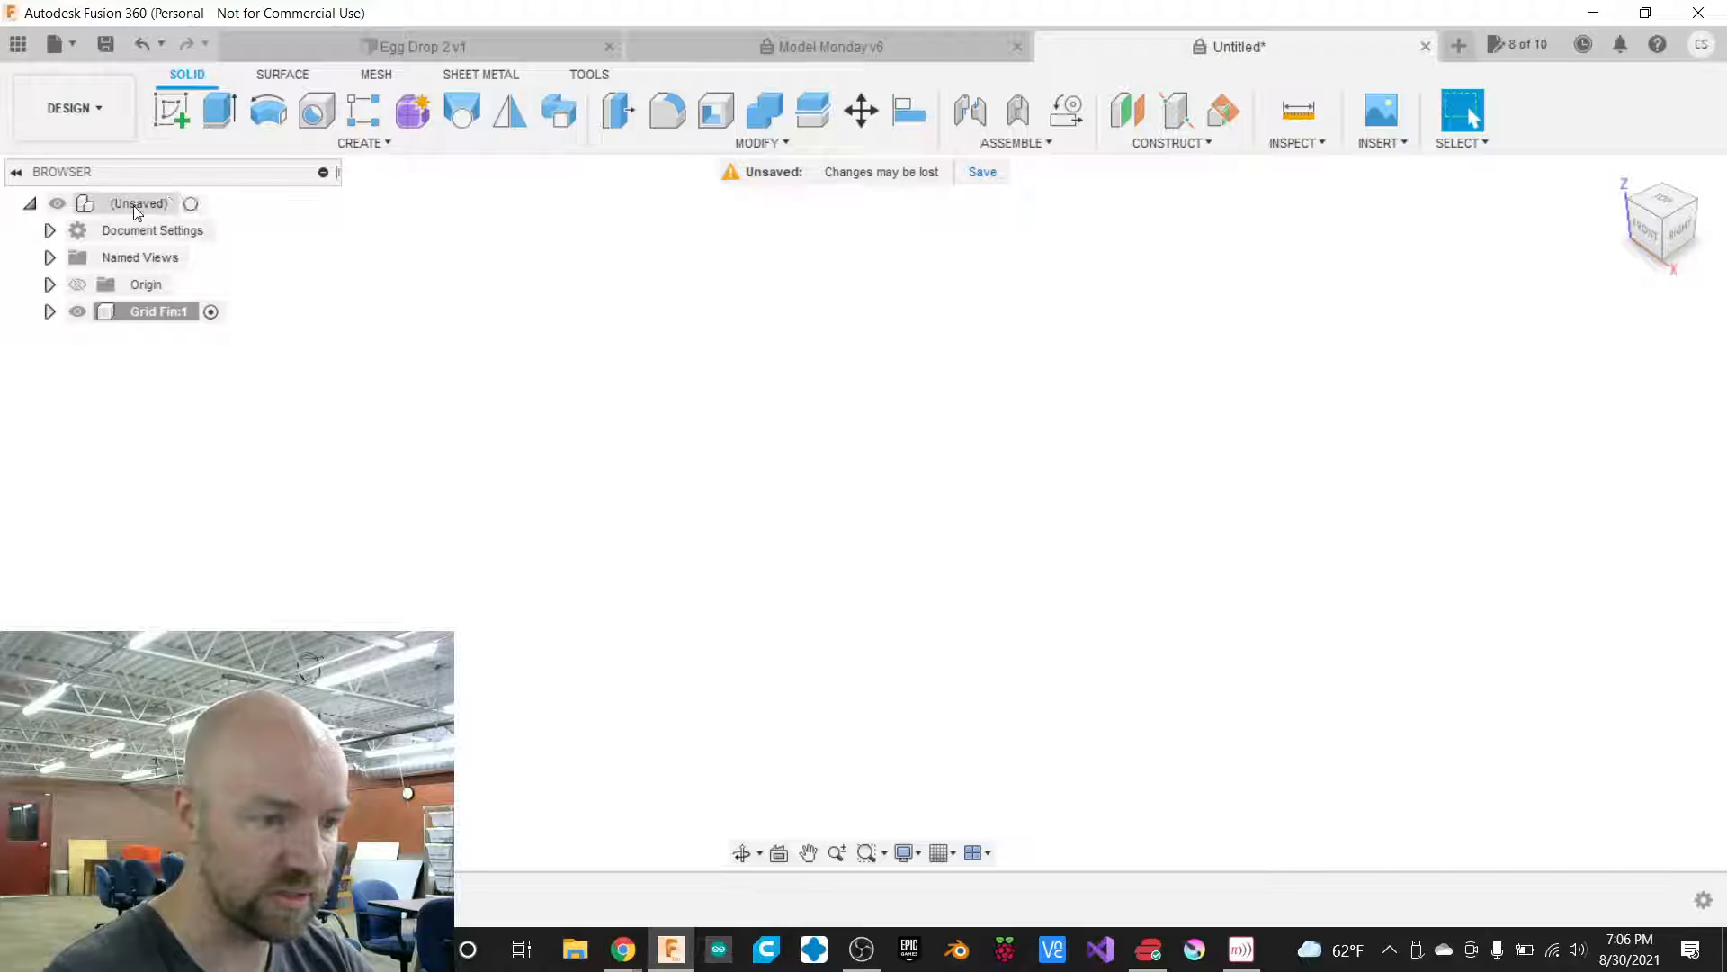
# Start a sketch on the horizontal XY plane inside the Grid Fin component.
pyautogui.click(49, 312)
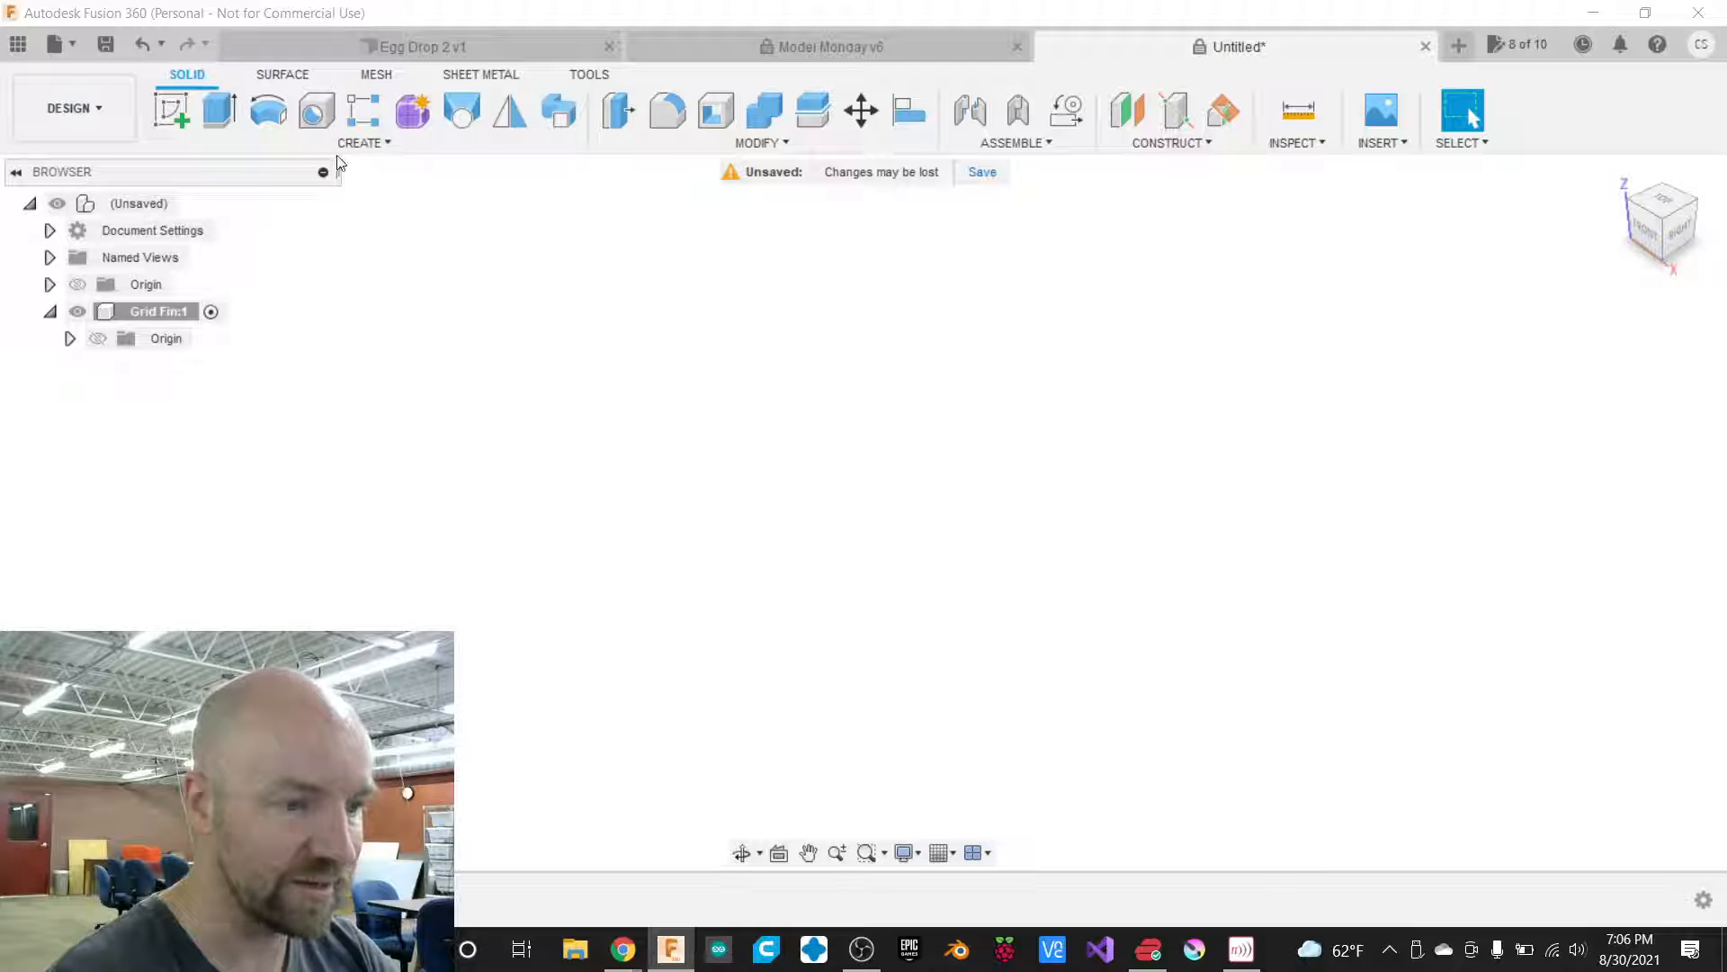
pyautogui.click(359, 143)
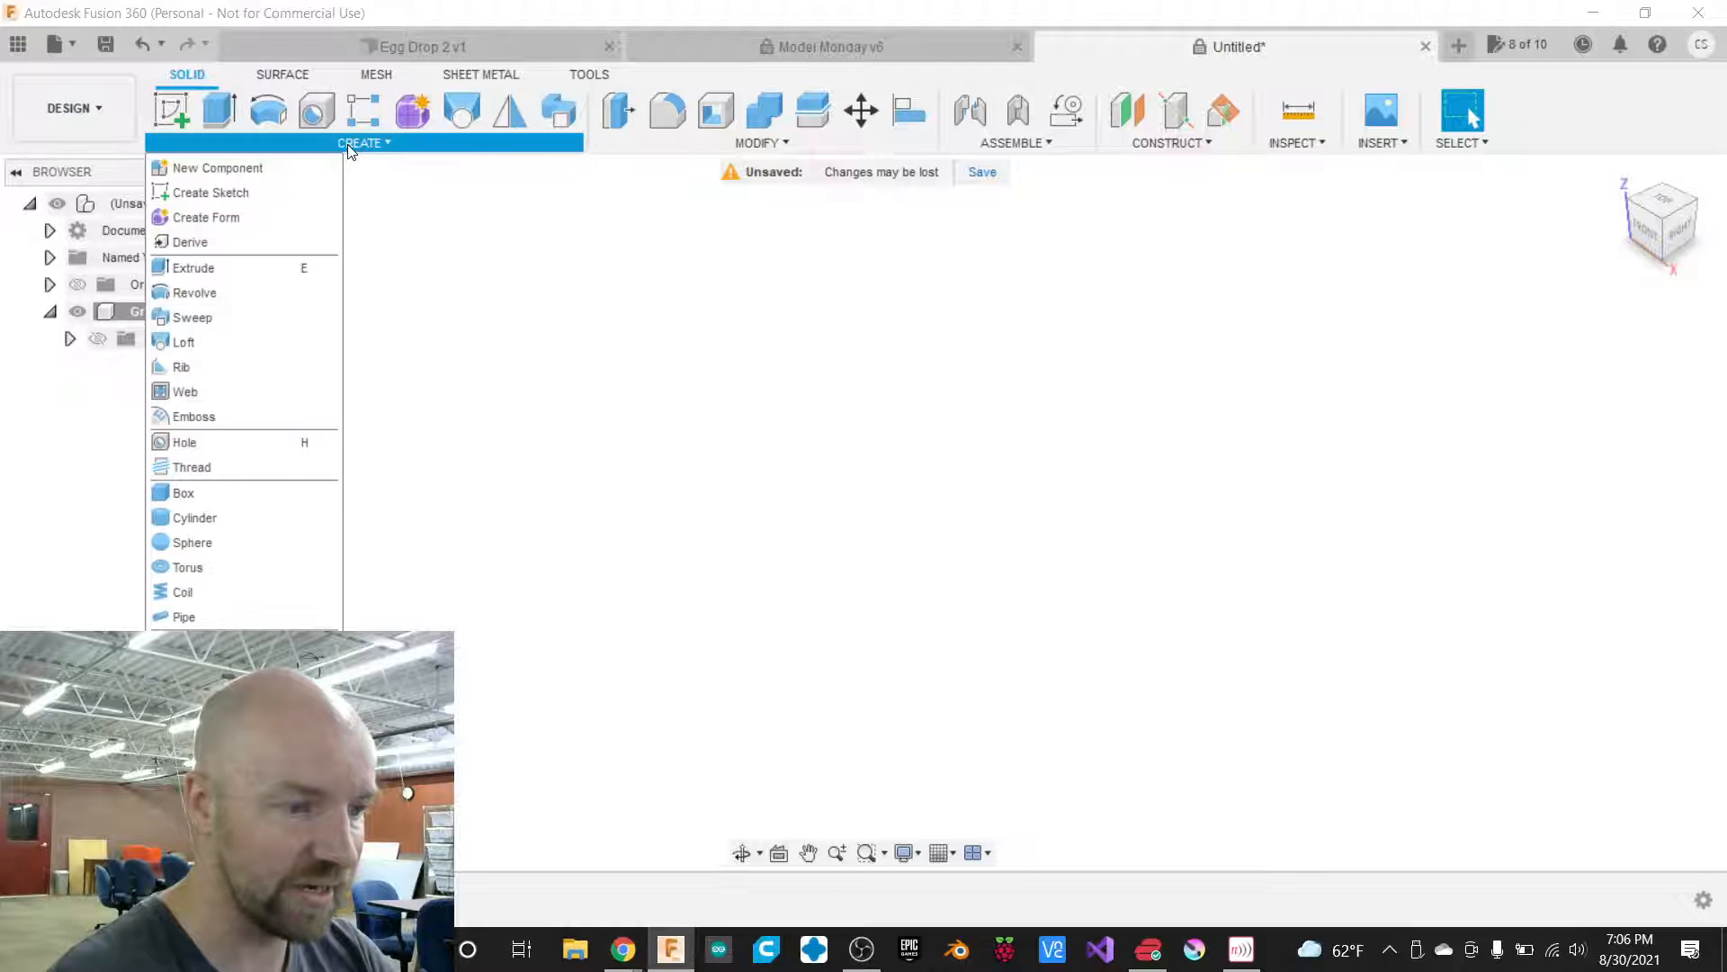
pyautogui.click(277, 194)
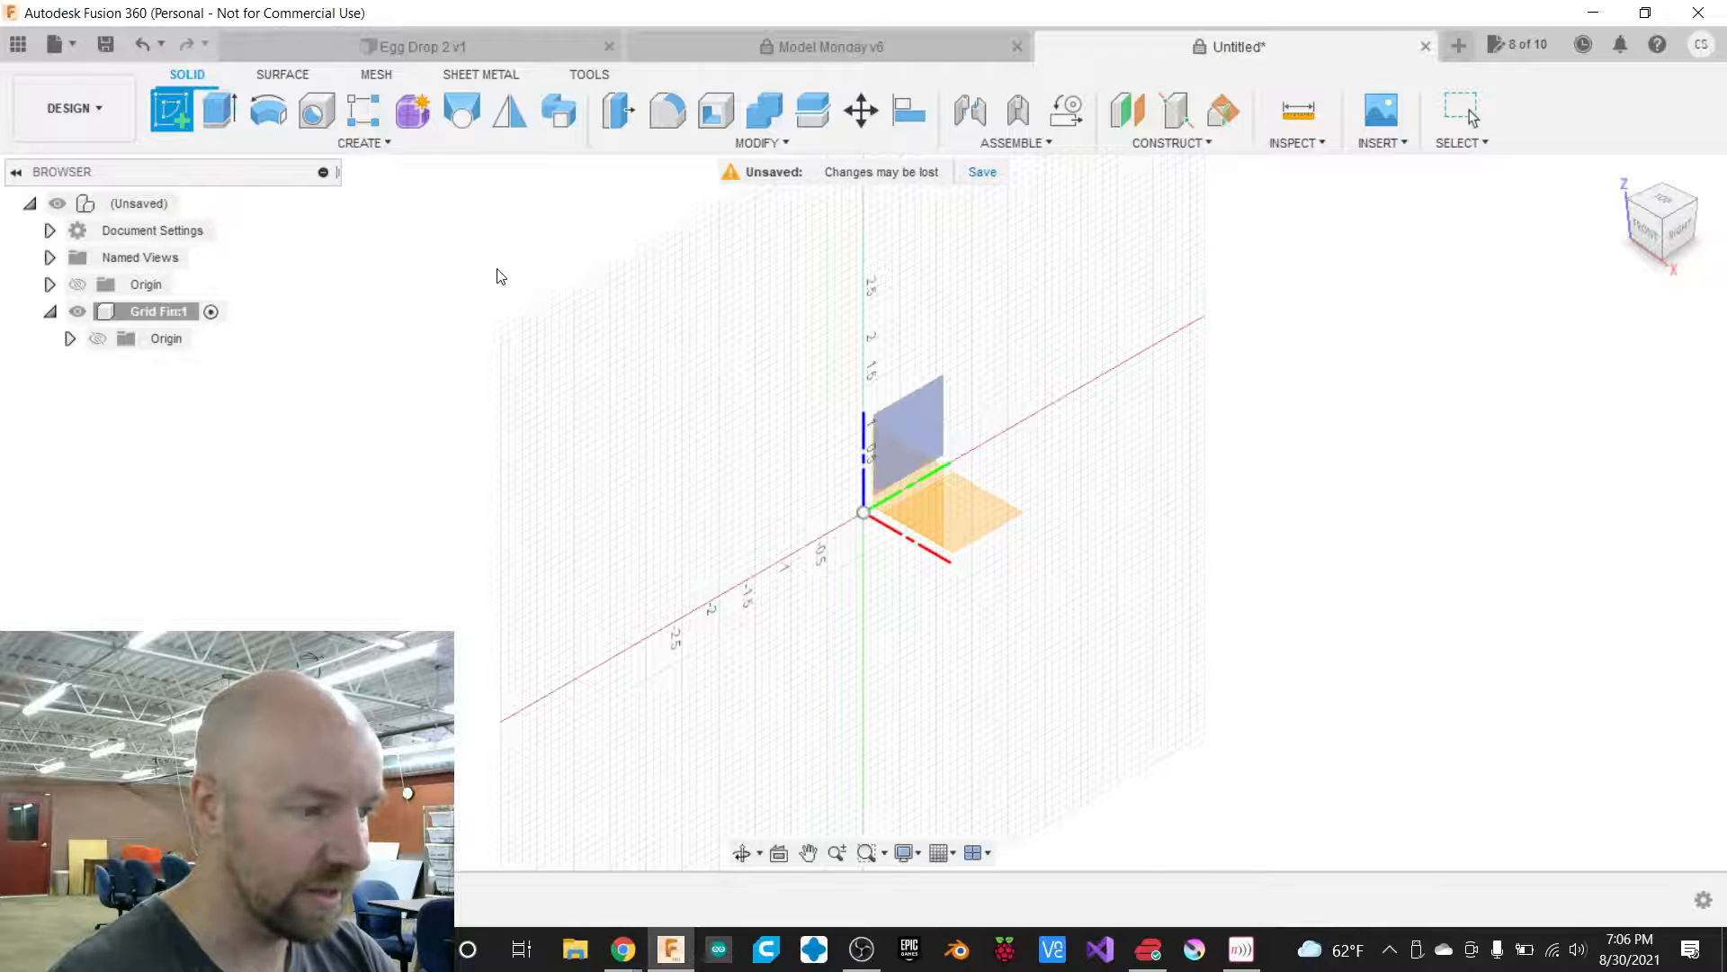
pyautogui.click(969, 504)
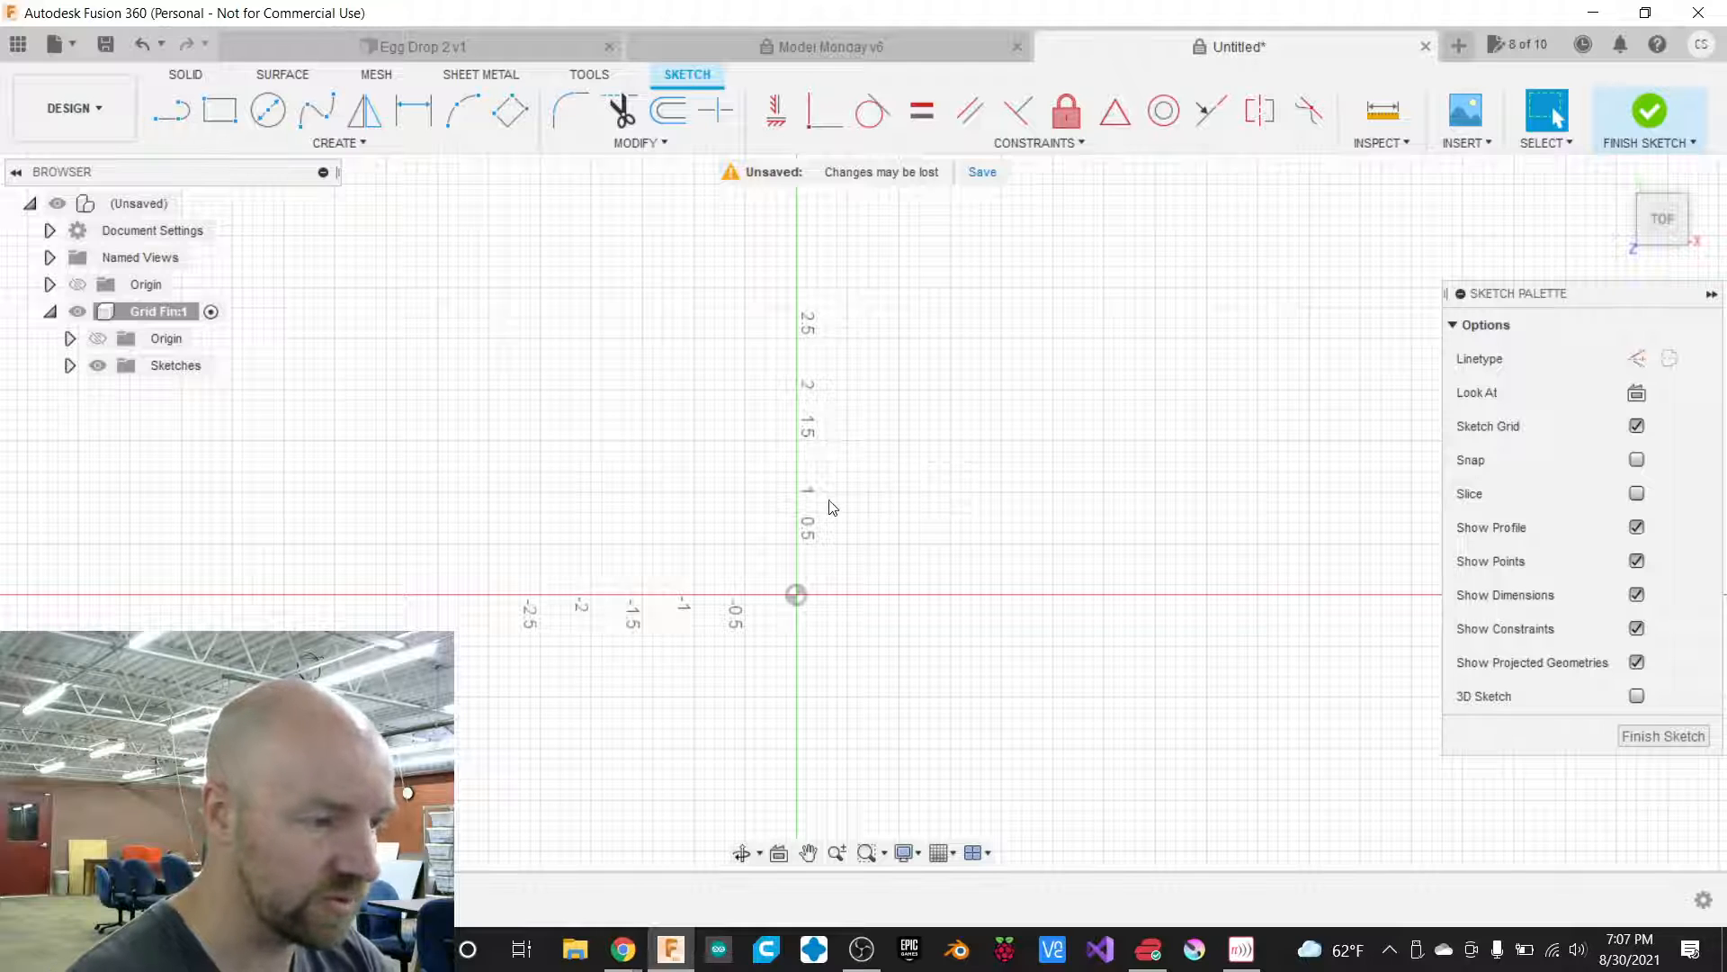
# Sketch a two-point rectangle from the origin, 5 in wide along the X axis and 1.5 in high.
pyautogui.scroll(1, 1181, 634)
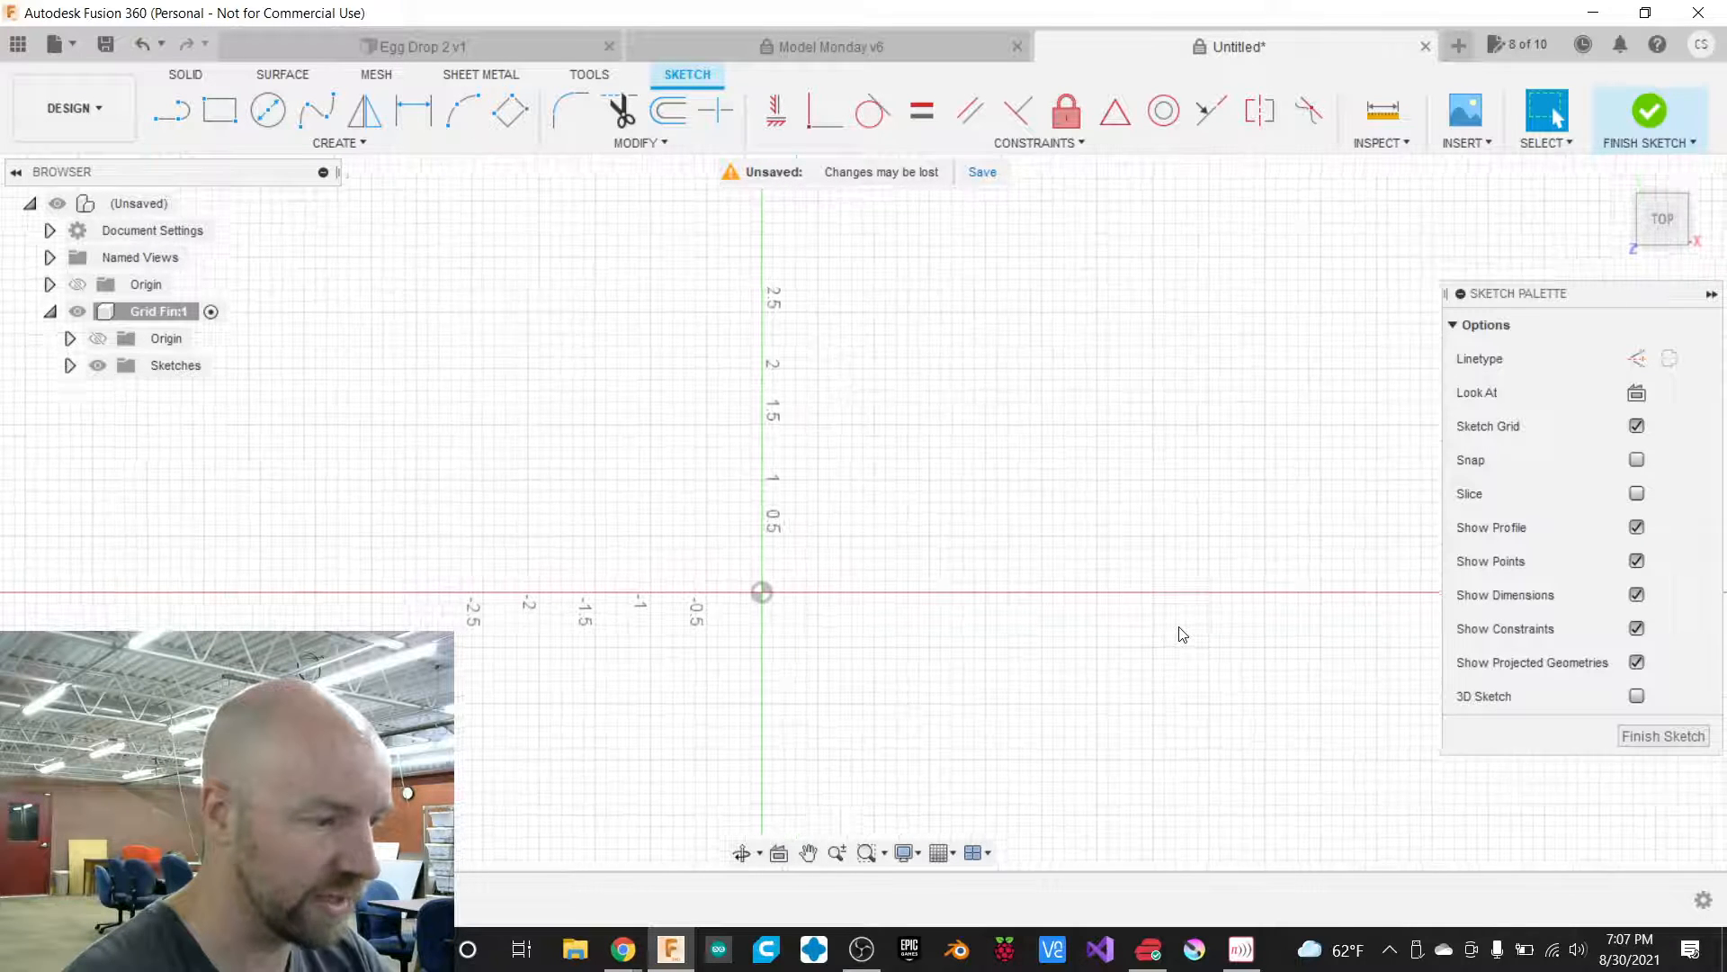
pyautogui.scroll(-1, 675, 552)
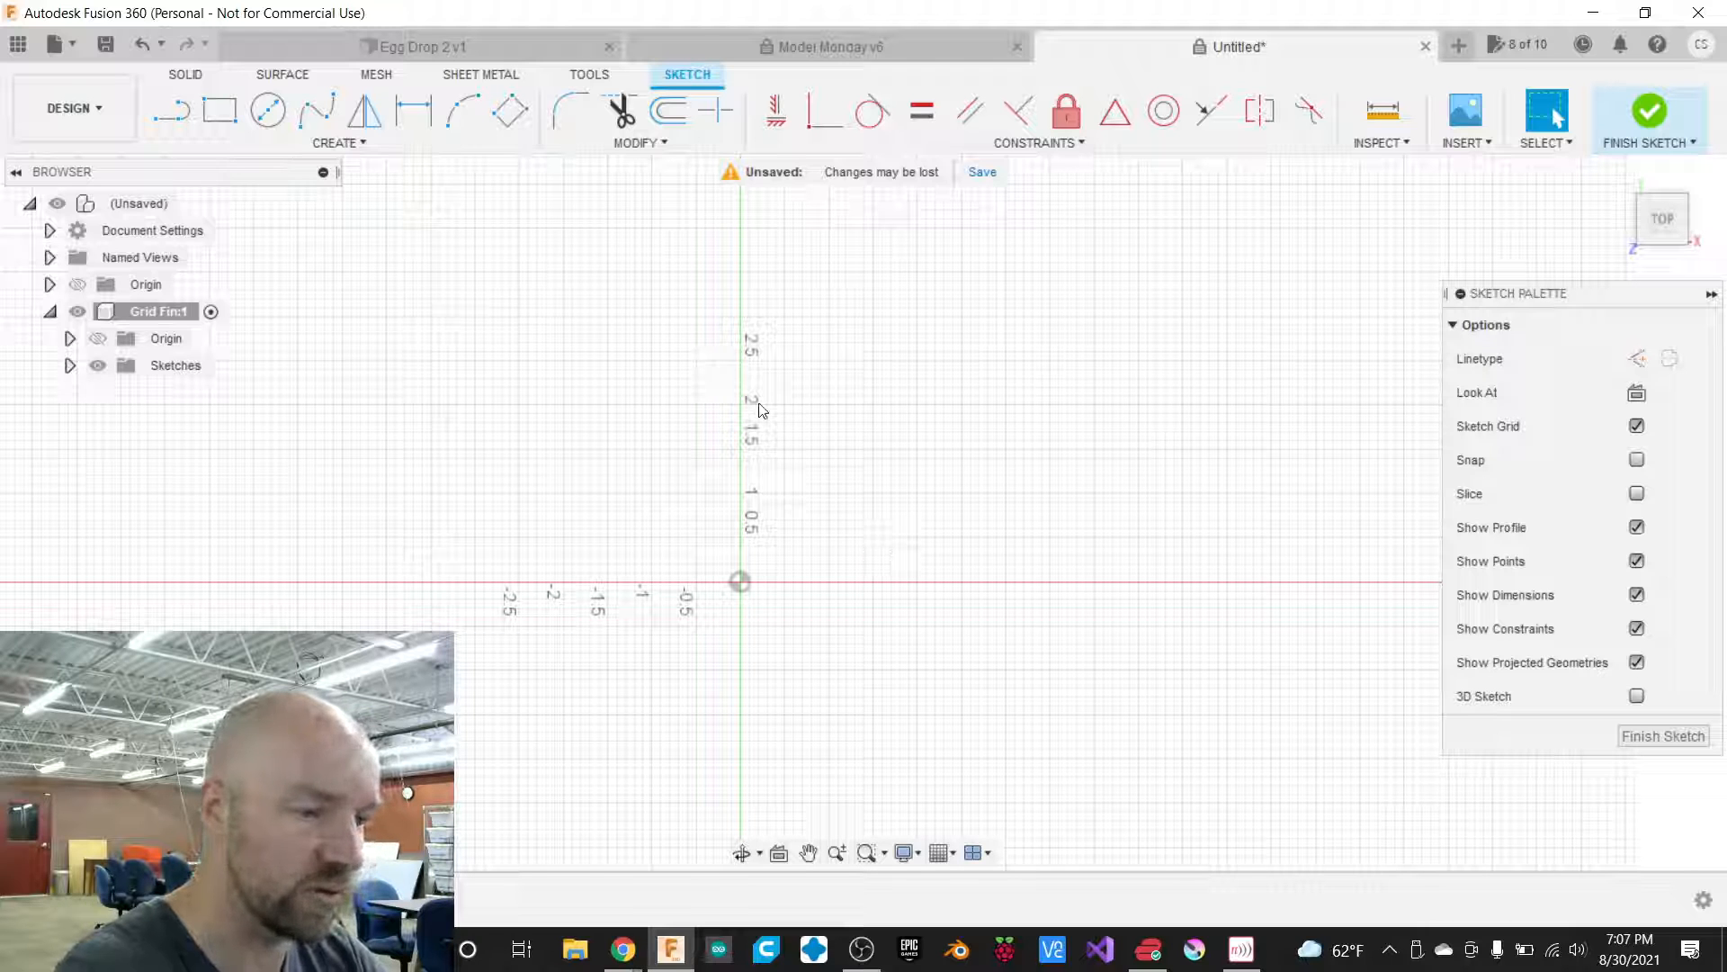
pyautogui.click(364, 144)
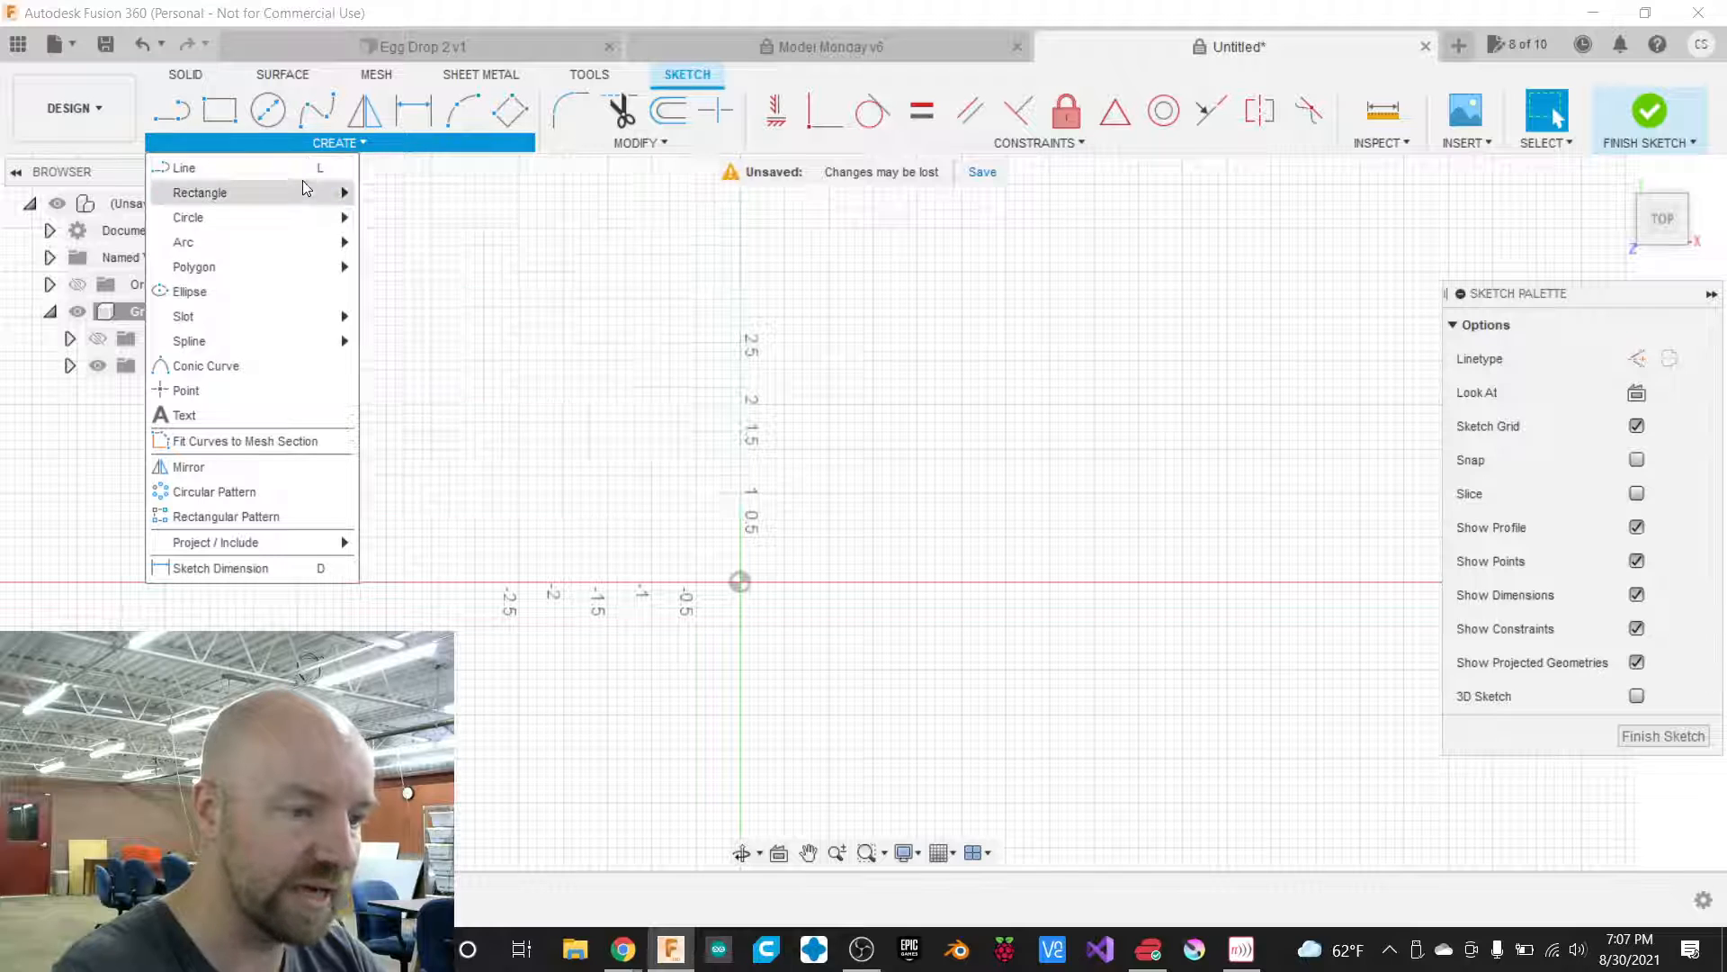
pyautogui.moveTo(316, 195)
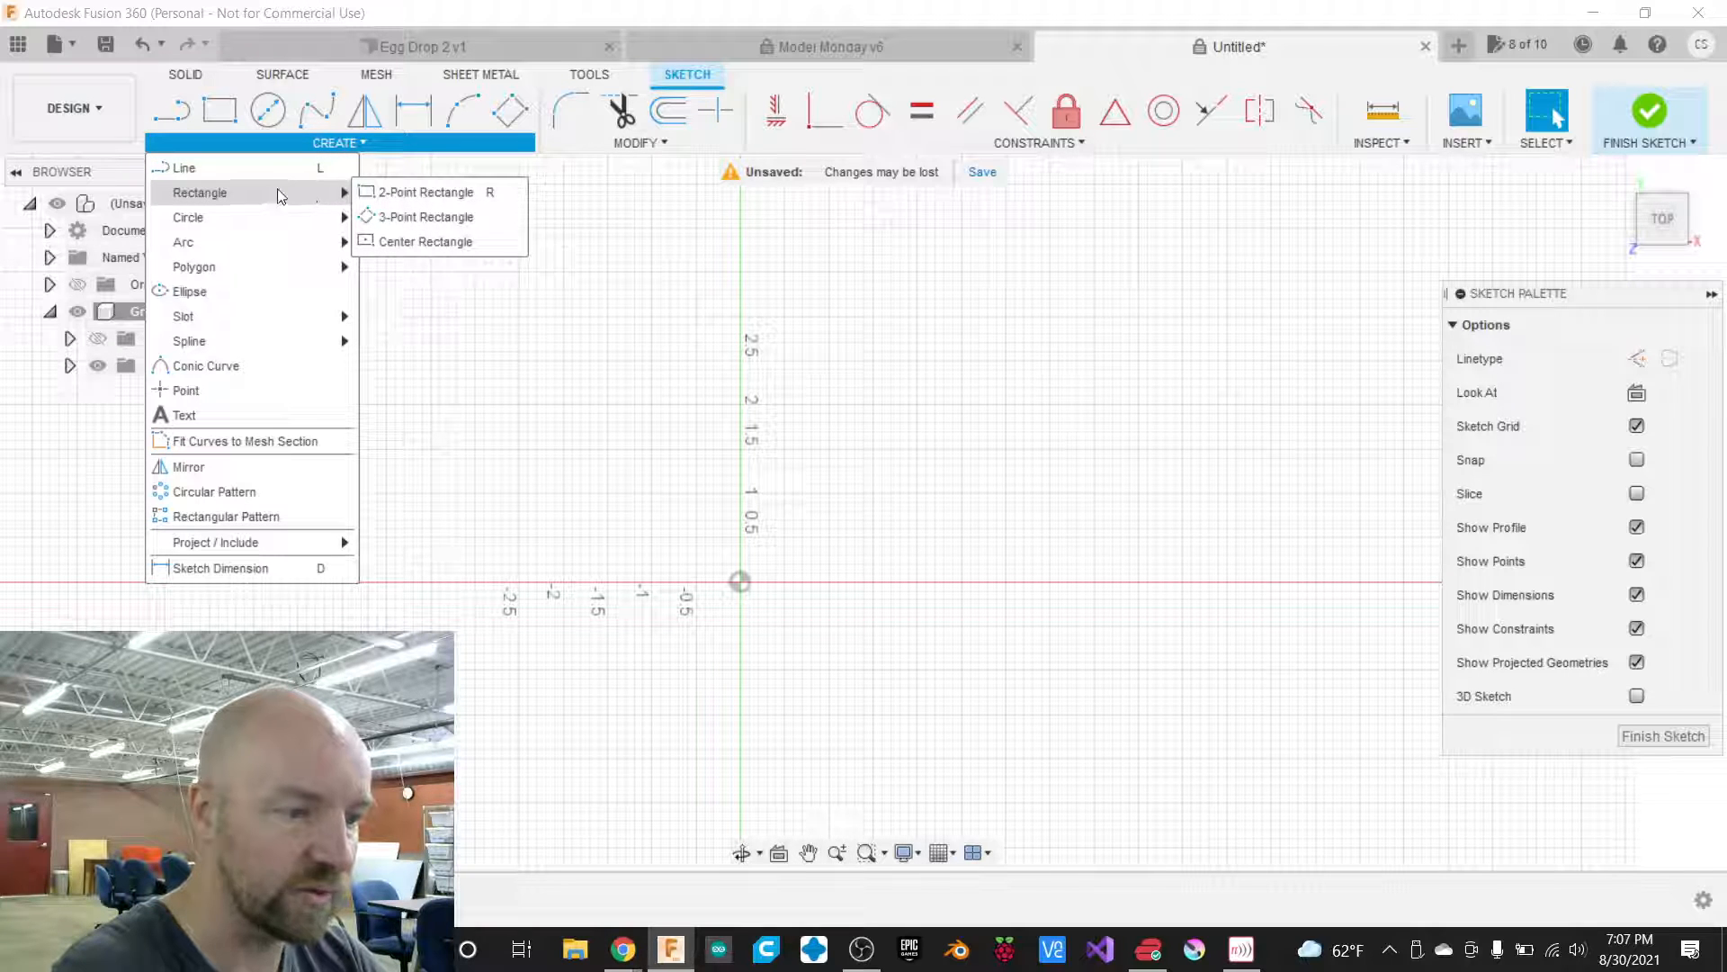
pyautogui.click(430, 192)
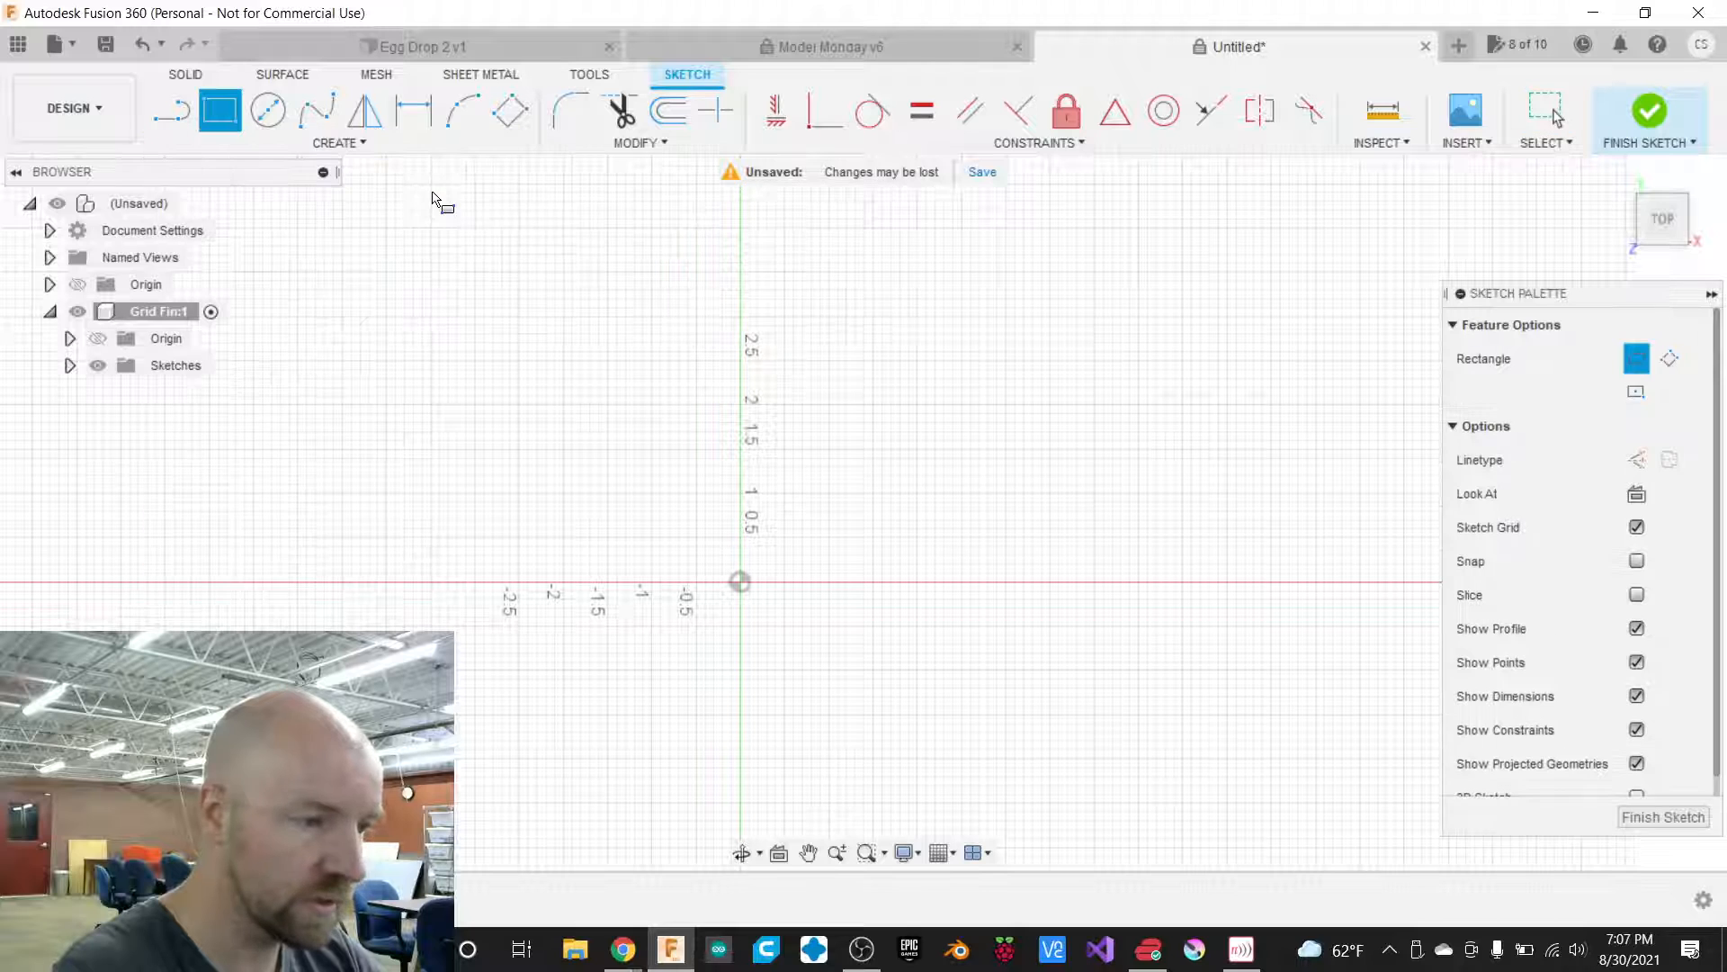
pyautogui.click(740, 582)
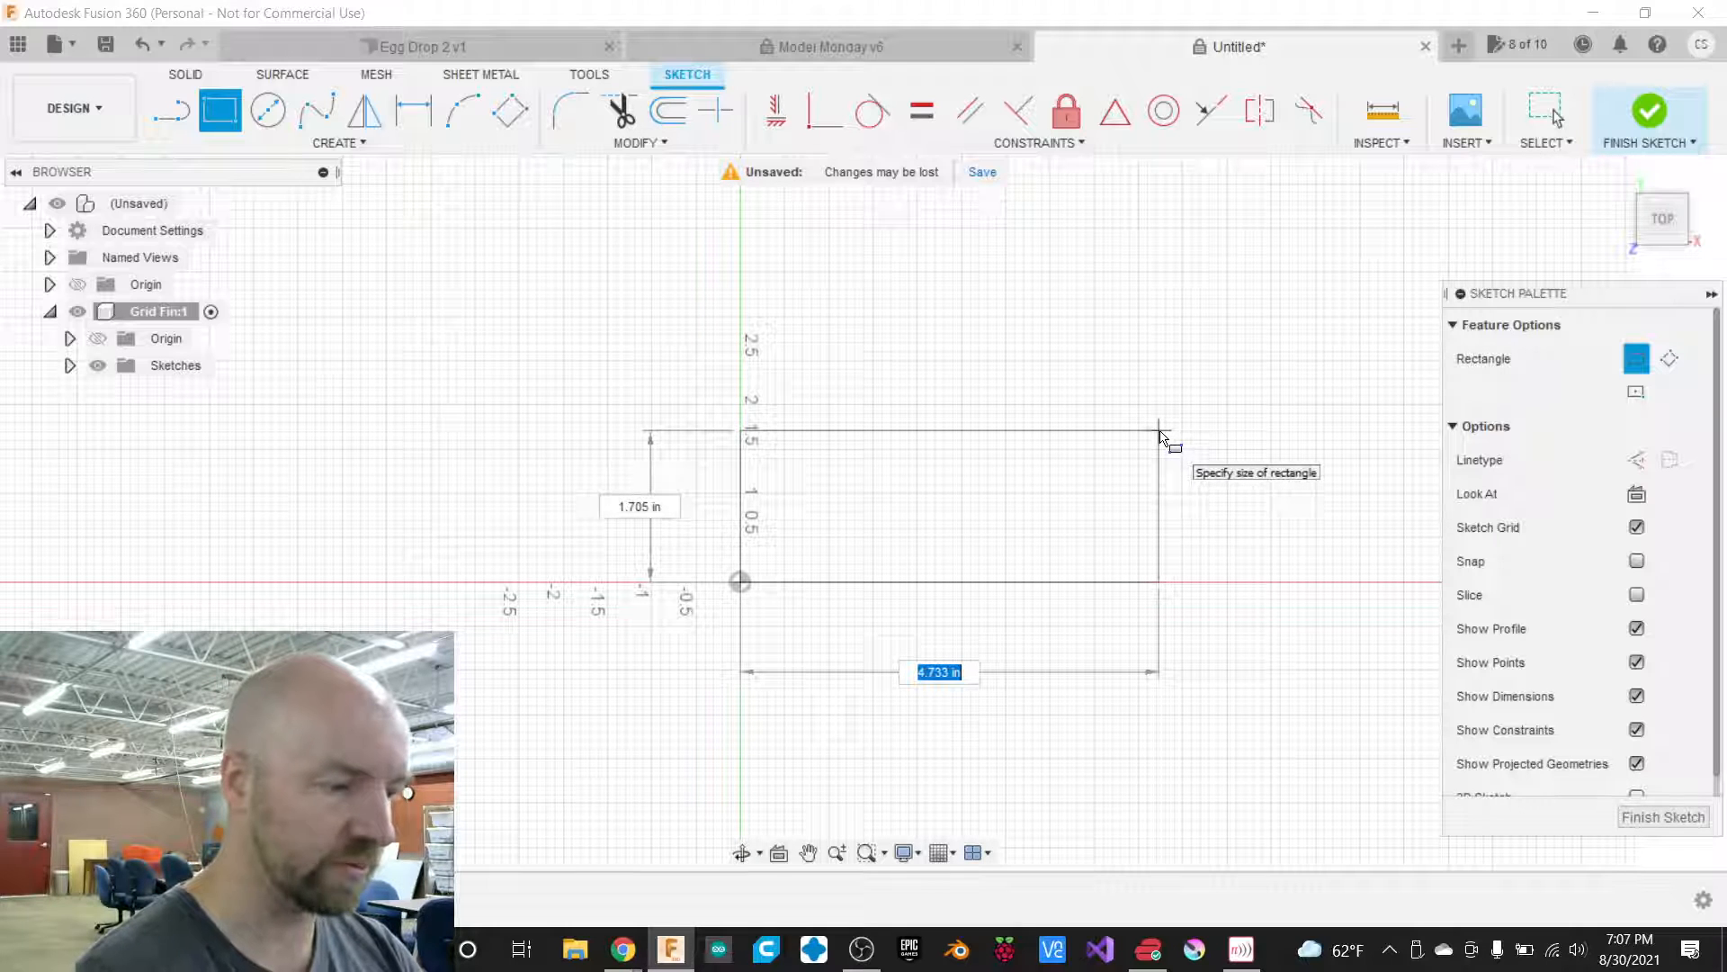
pyautogui.write('5')
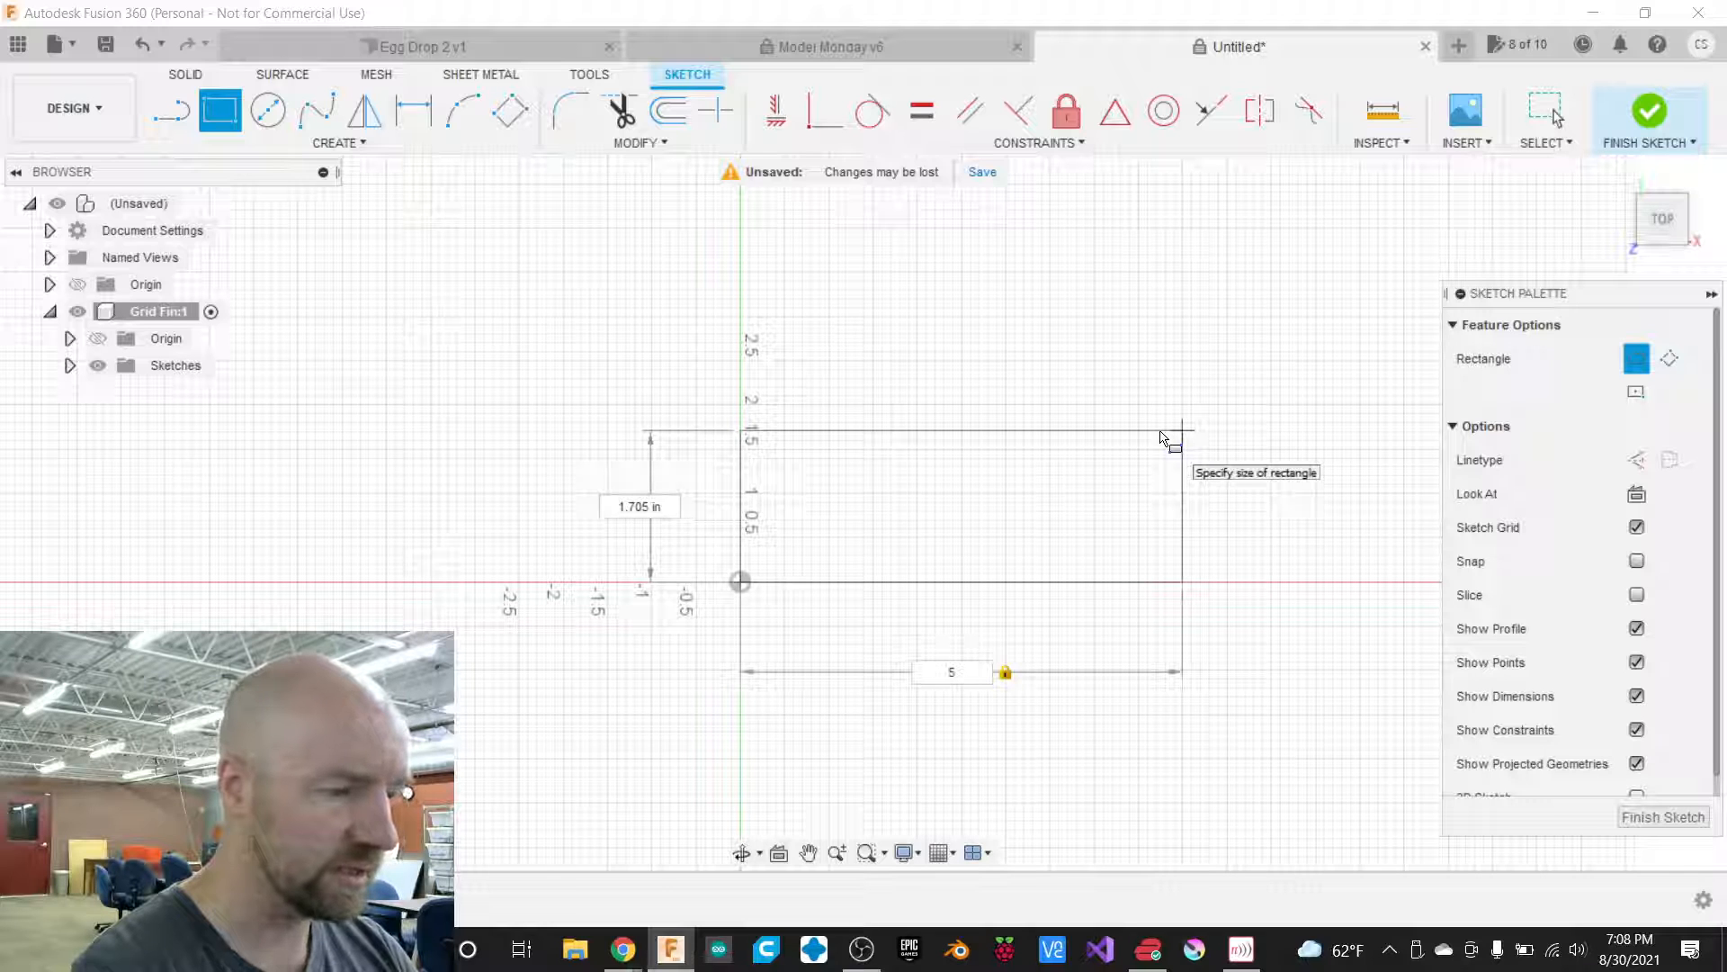
pyautogui.press('Tab')
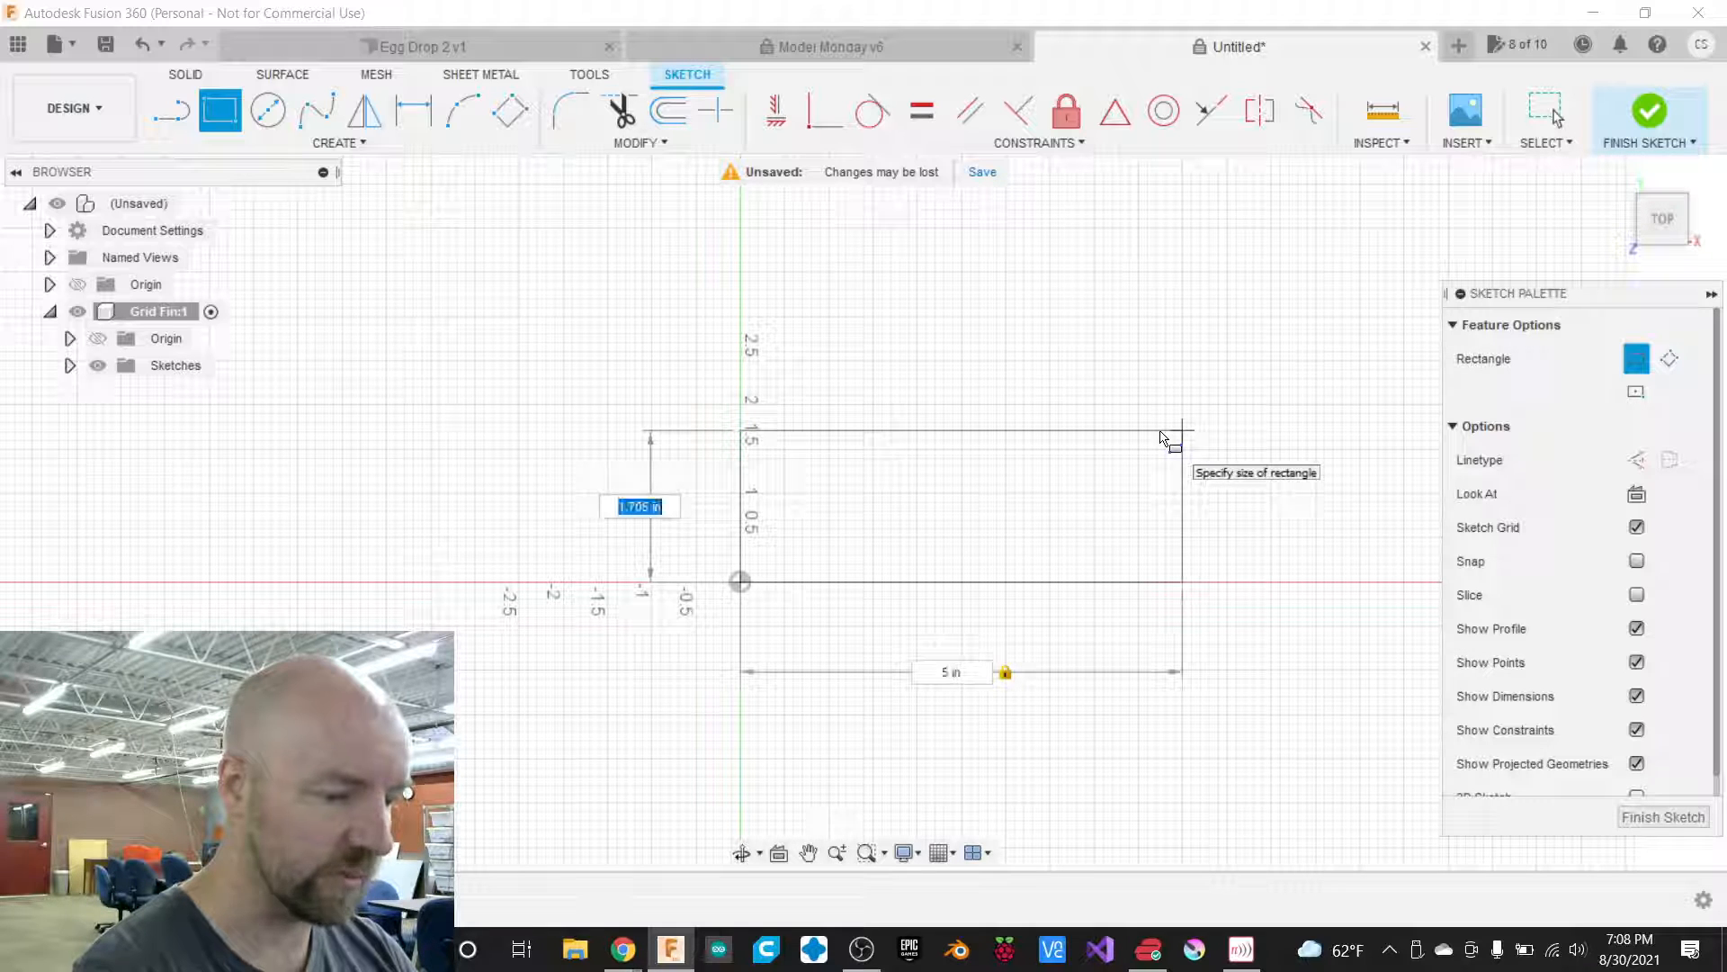
pyautogui.write('1.5')
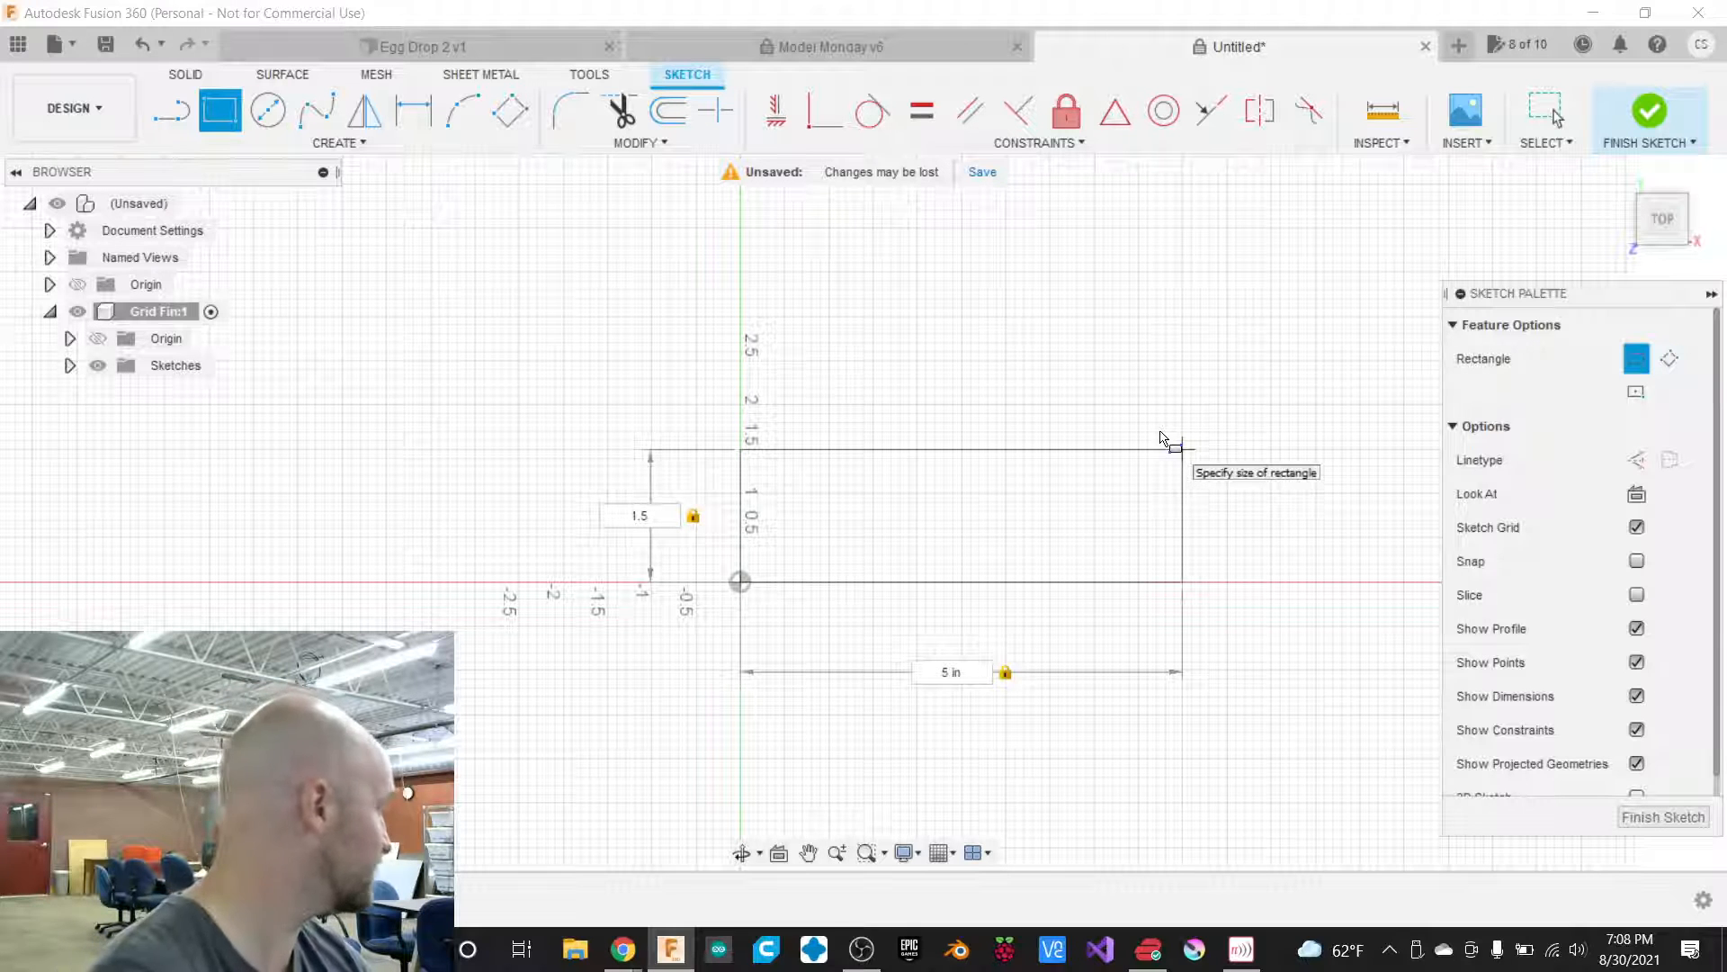
pyautogui.press('Return')
pyautogui.press('Return')
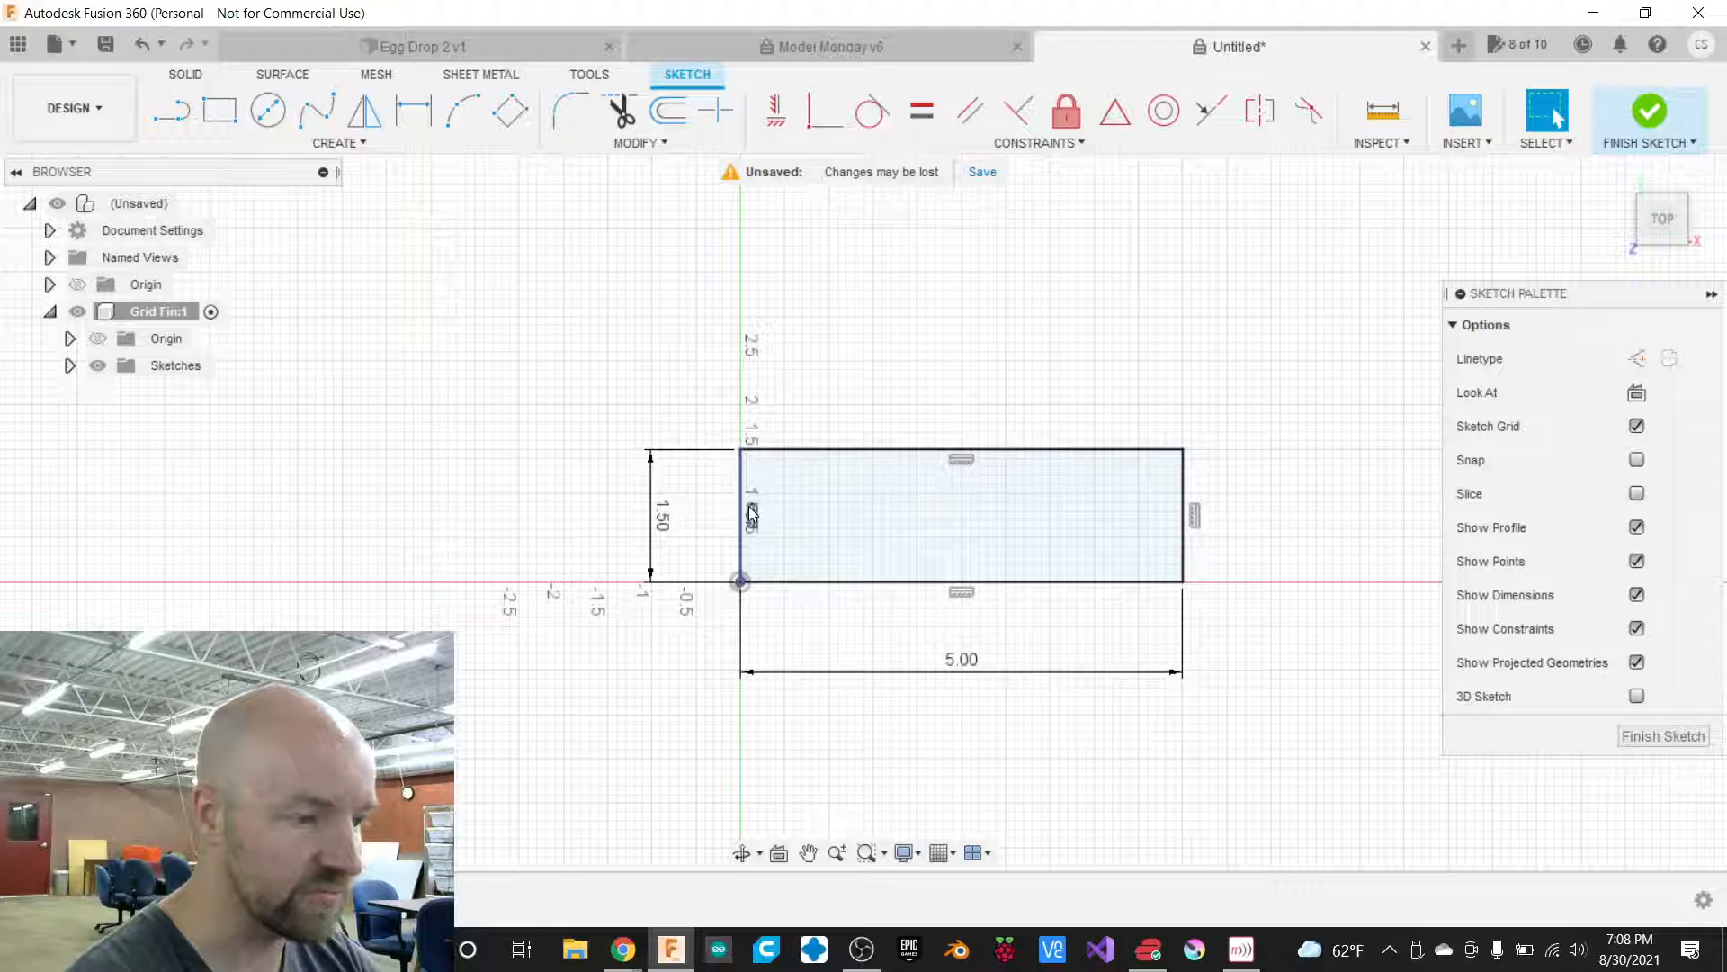
# Draw a 45-degree line from the midpoint of the rectangle's left edge up to its top edge.
pyautogui.press('l')
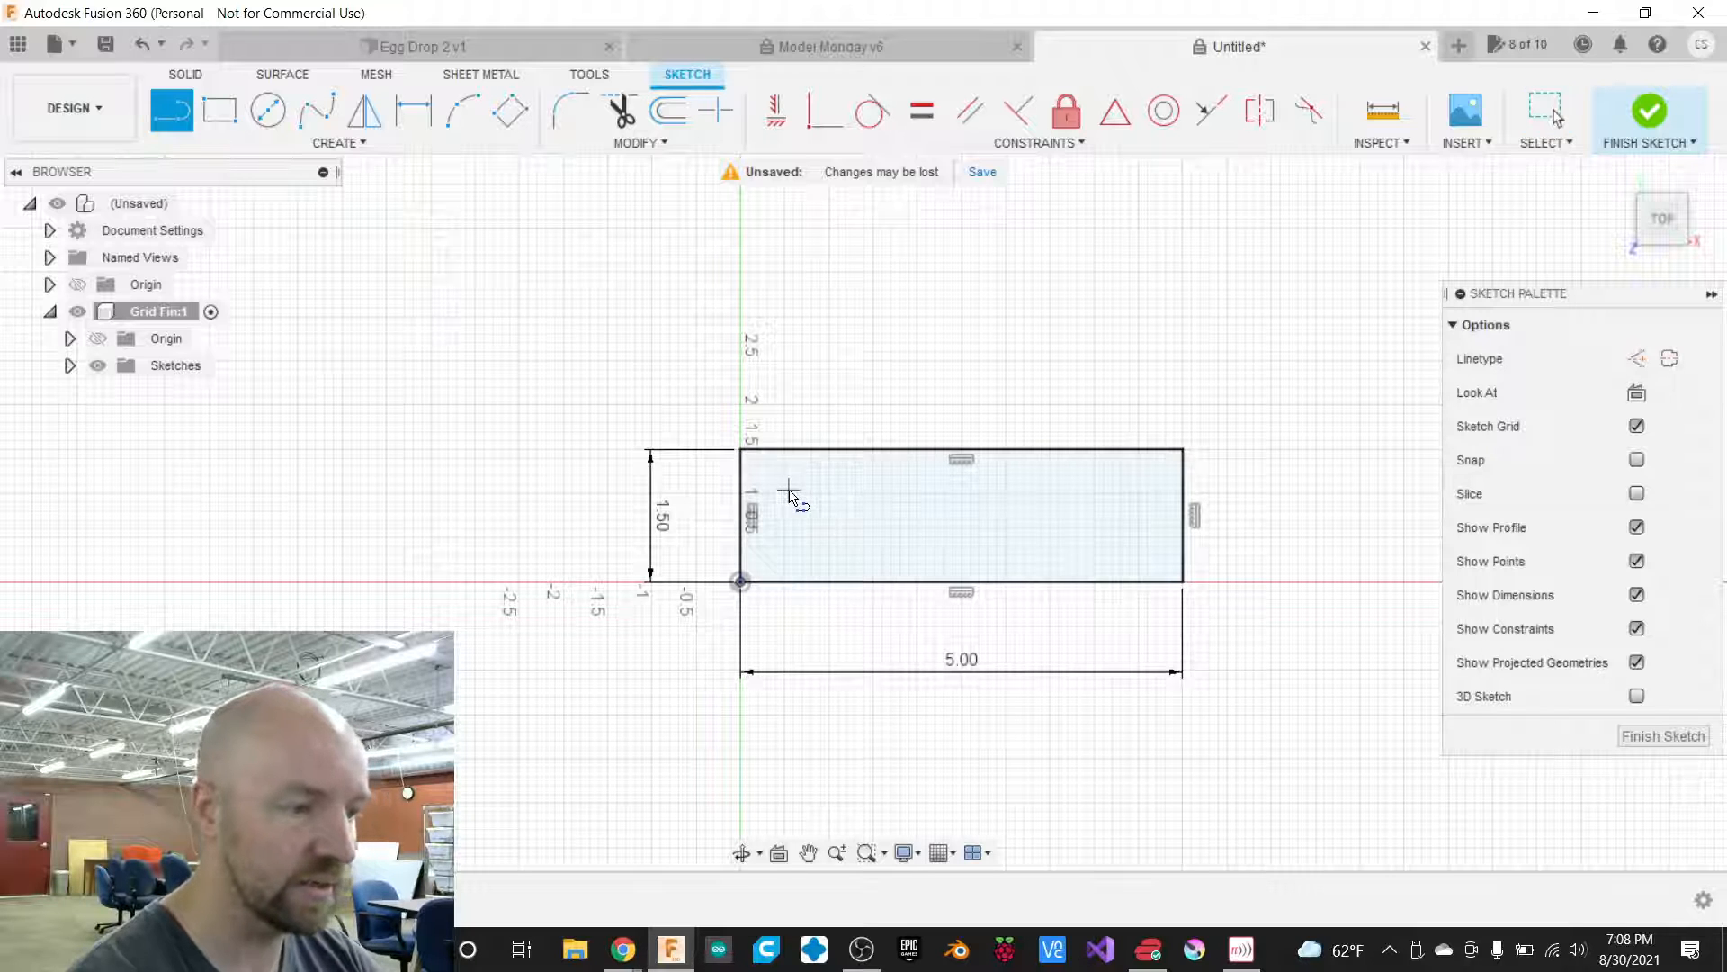
pyautogui.click(750, 515)
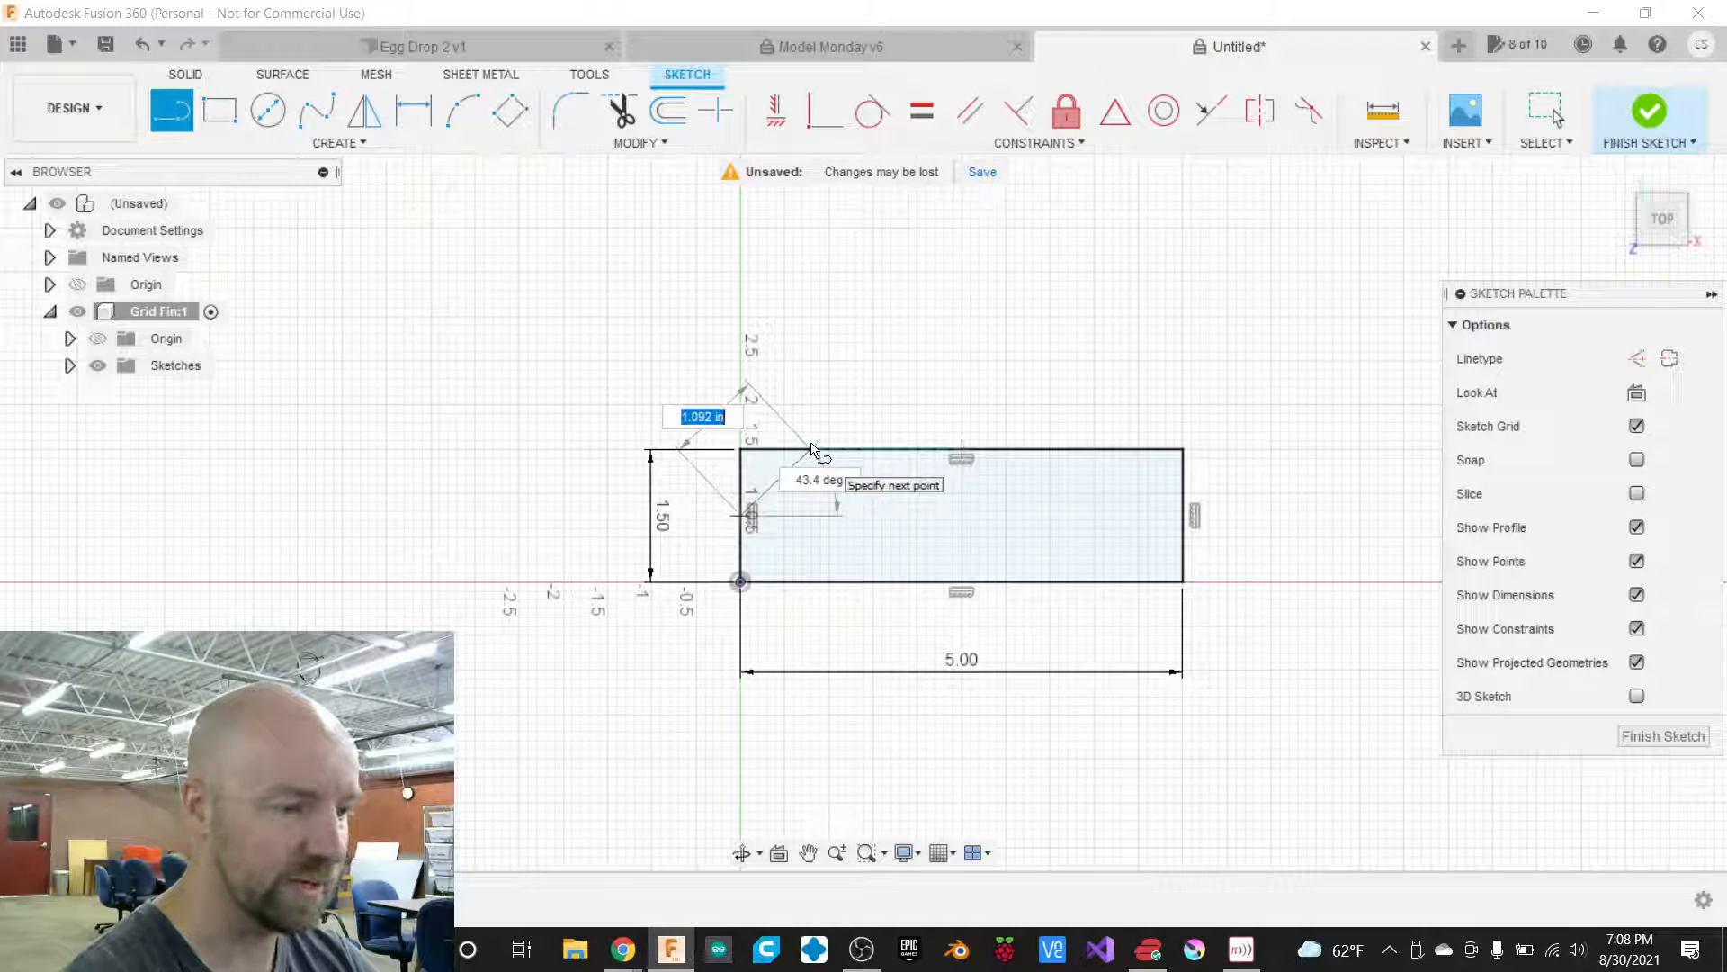
pyautogui.scroll(3, 813, 447)
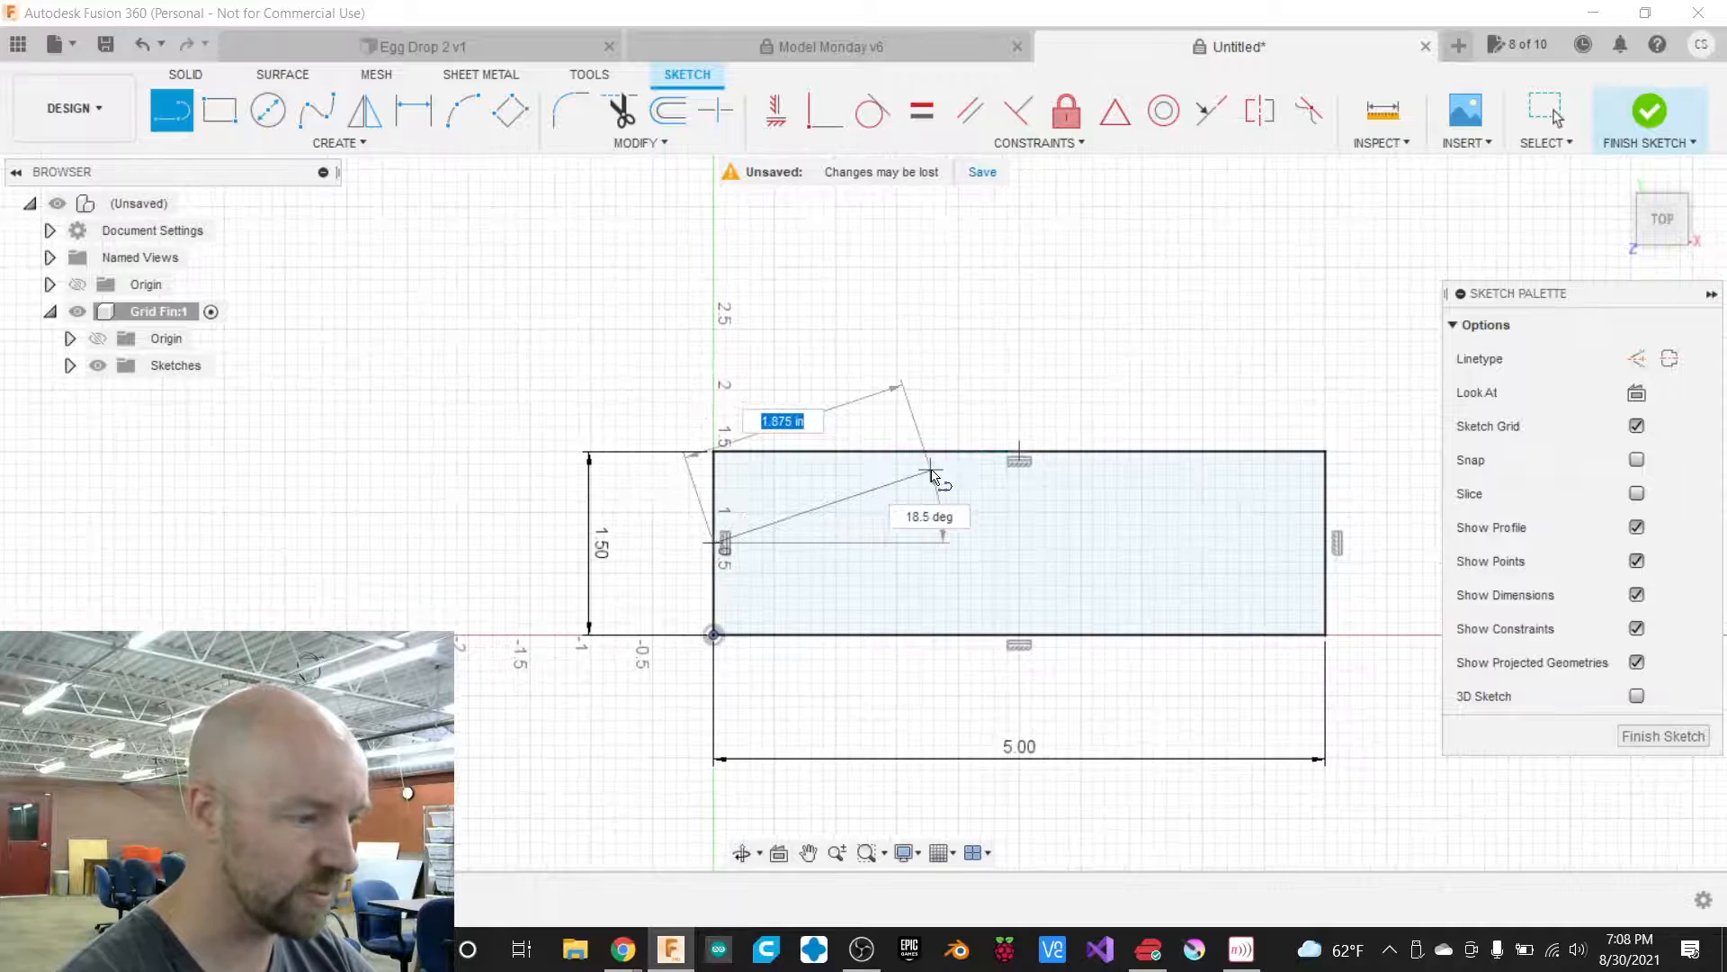
pyautogui.scroll(2, 927, 470)
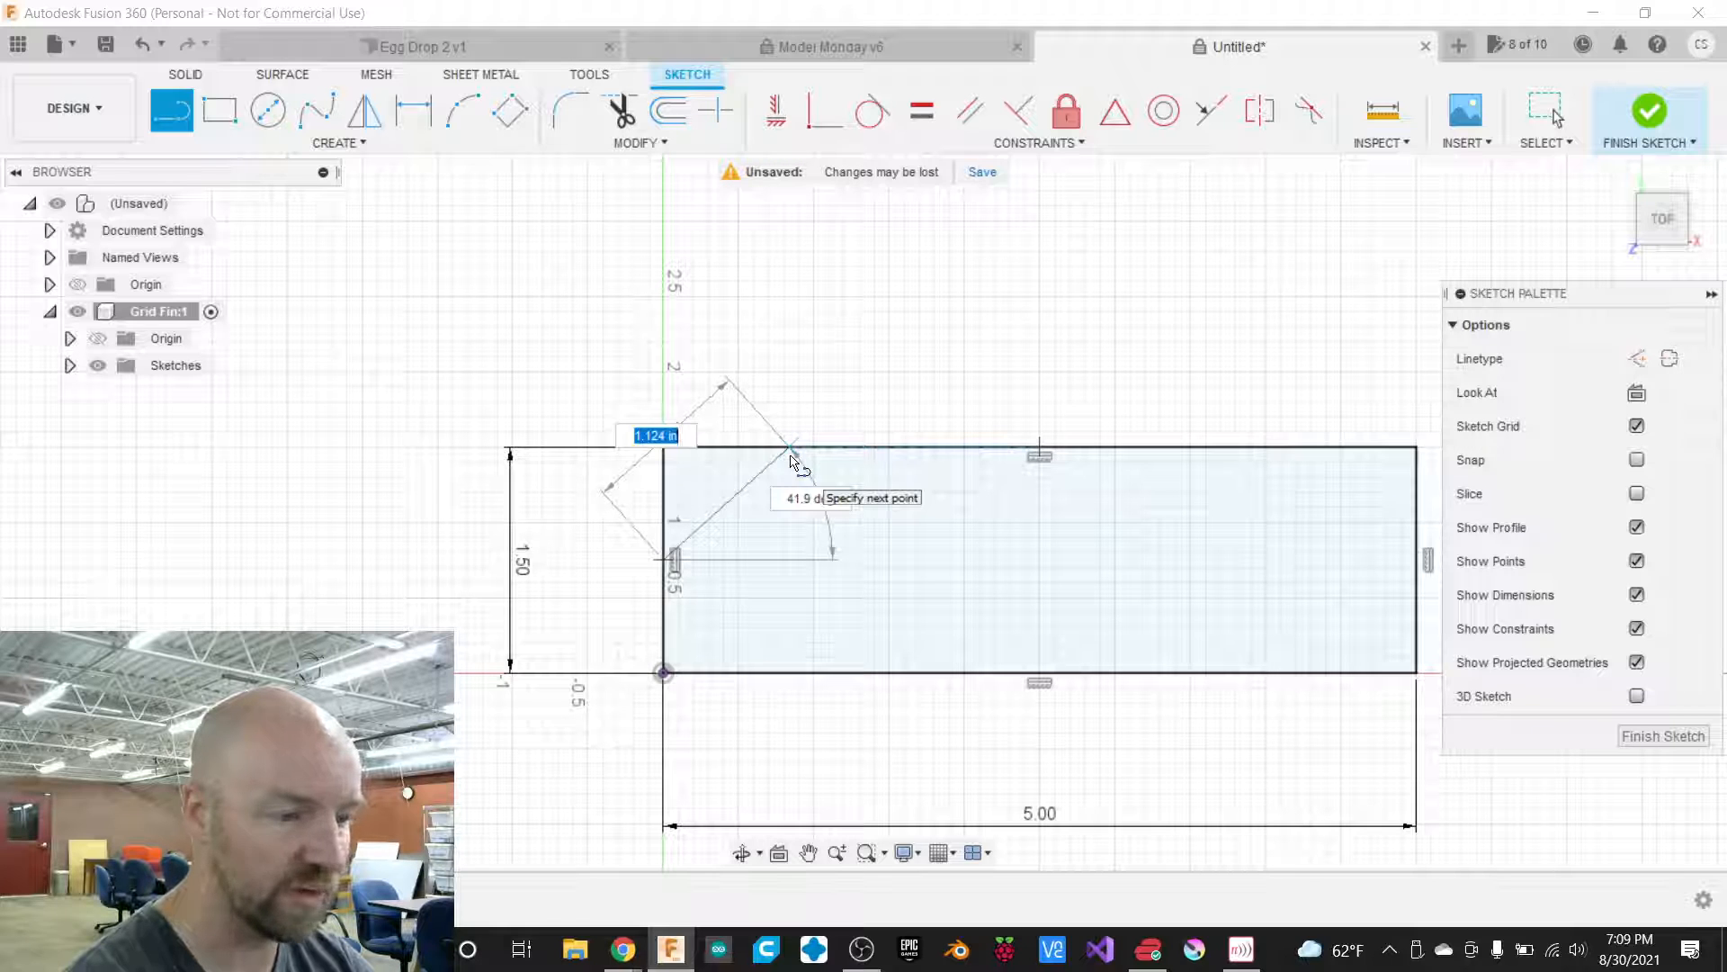
pyautogui.press('Tab')
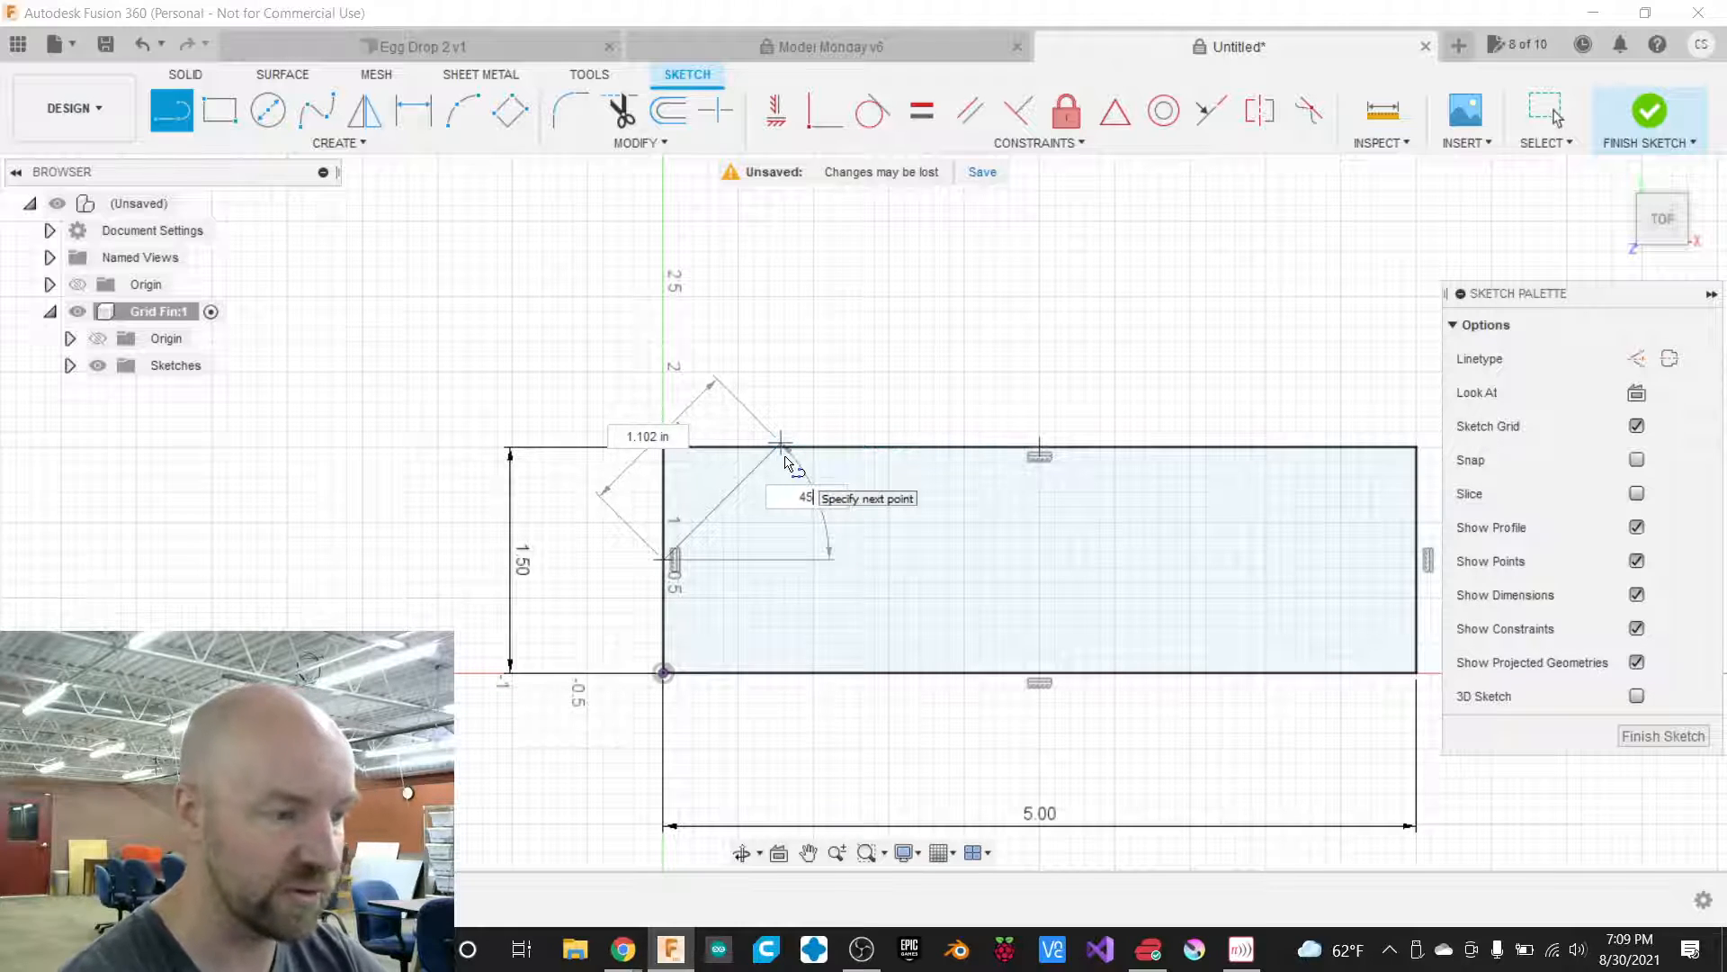
pyautogui.press('Tab')
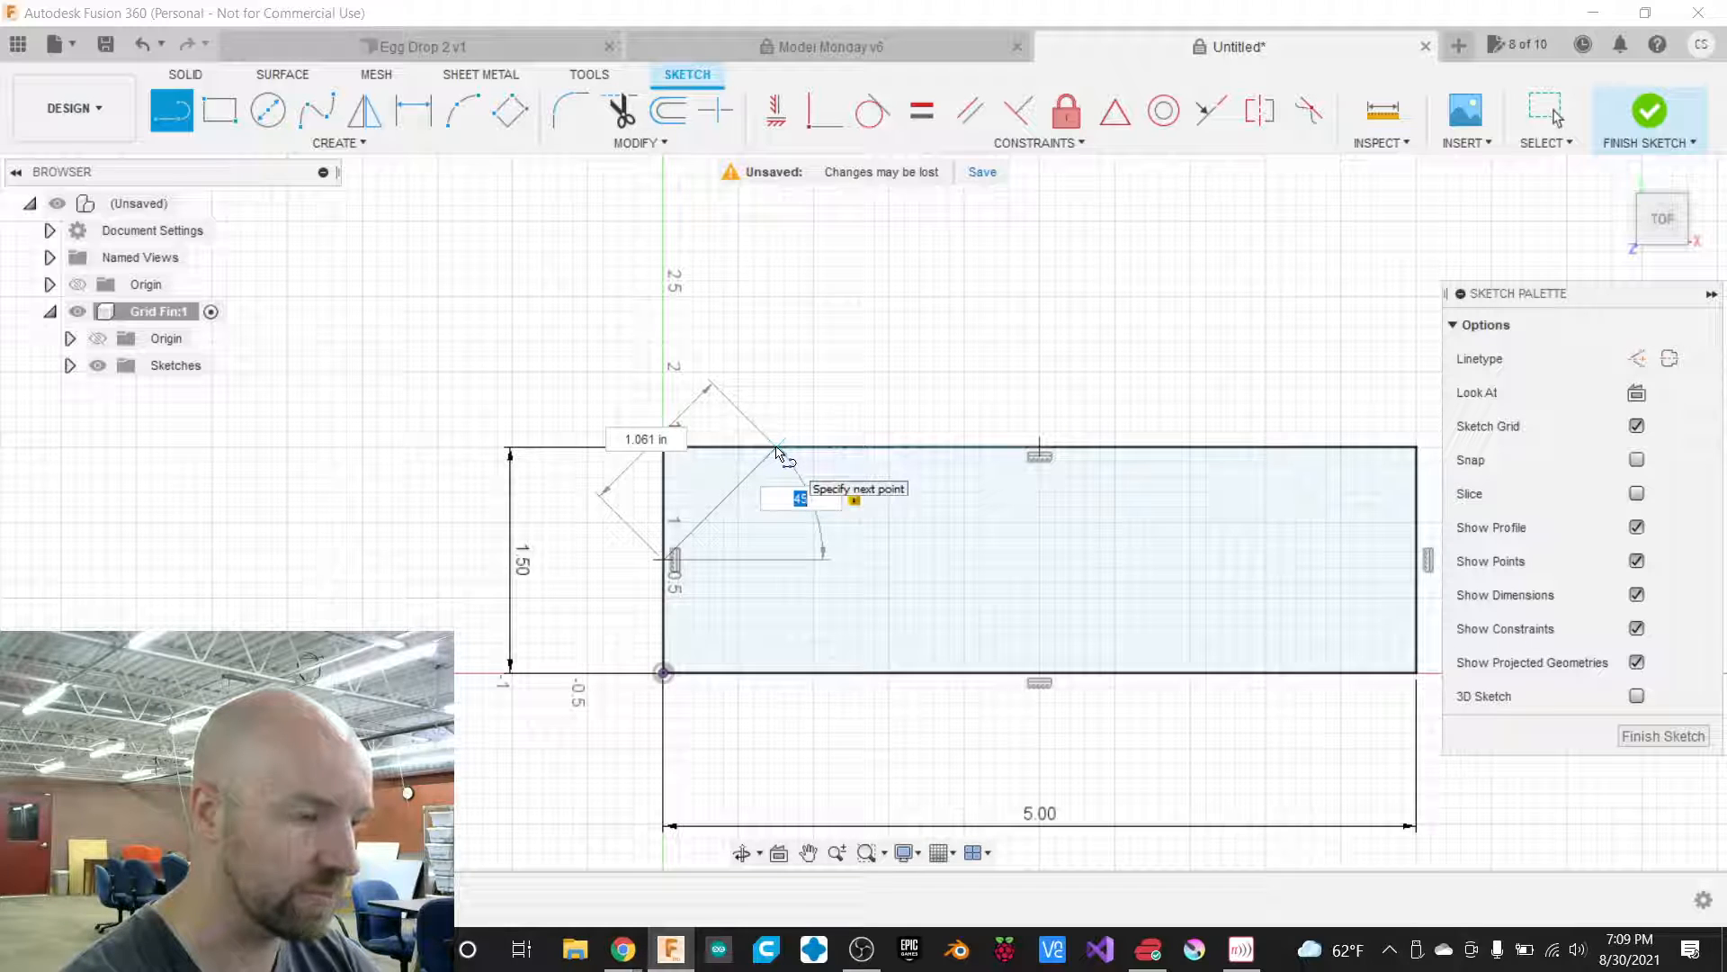
pyautogui.doubleClick(778, 451)
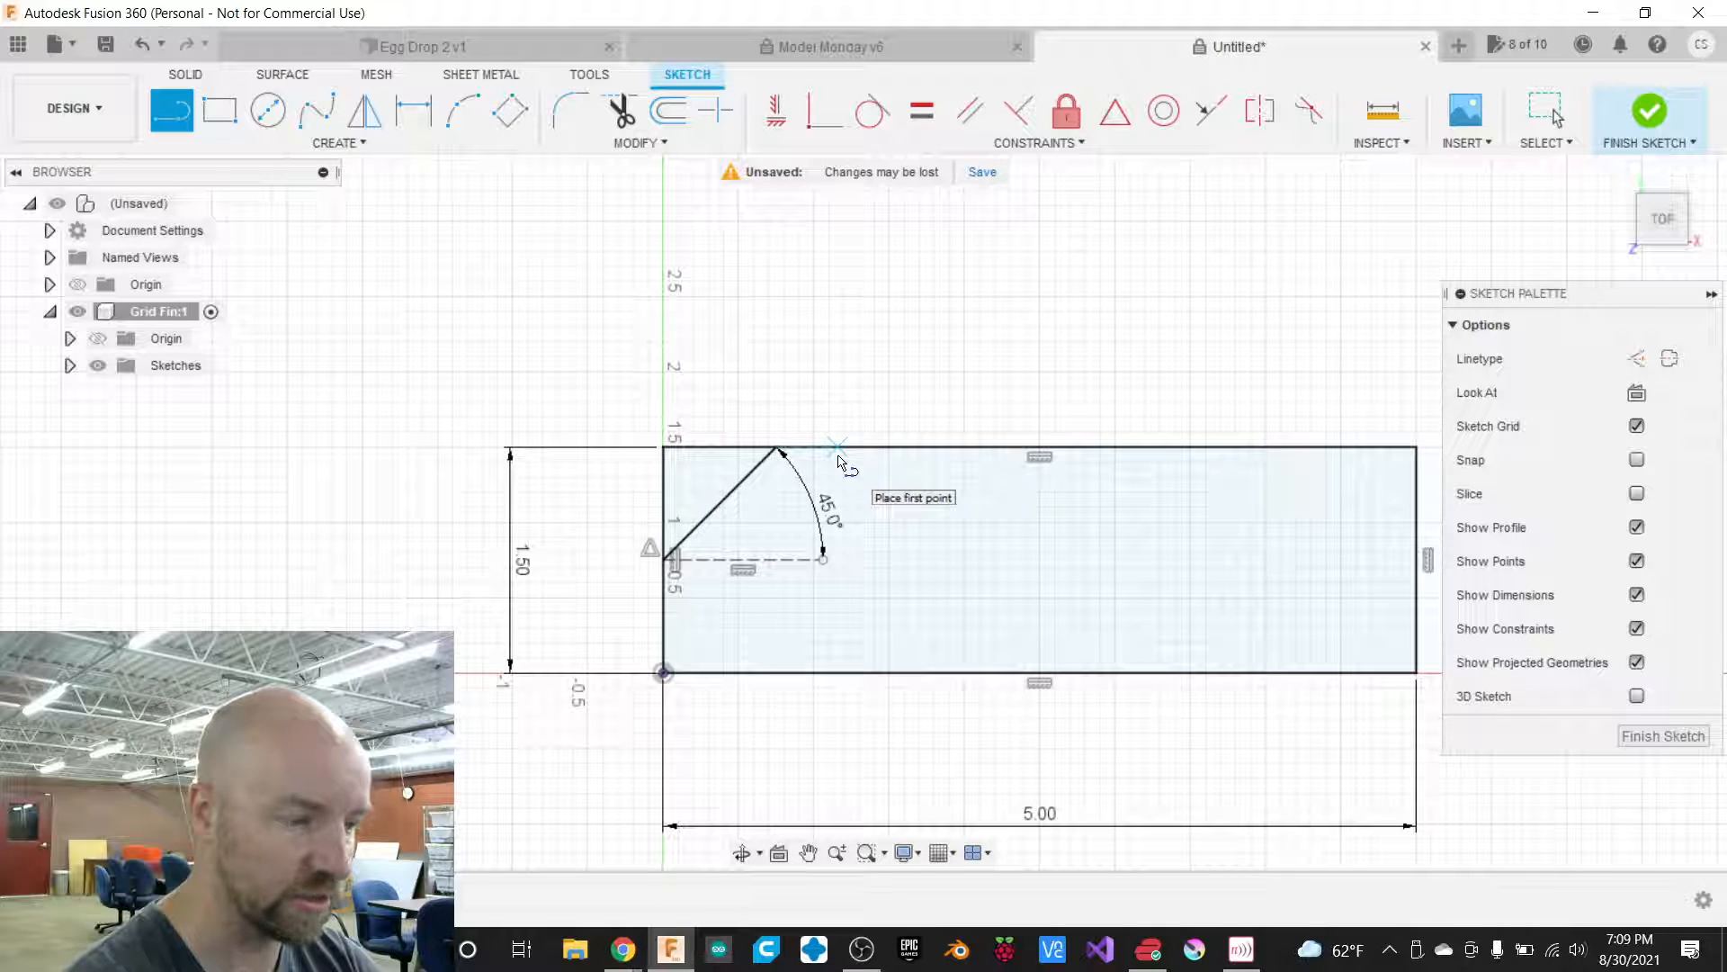
# Leave the Line tool and convert the rectangle's bottom edge along the X axis to a construction line.
pyautogui.scroll(-2, 783, 382)
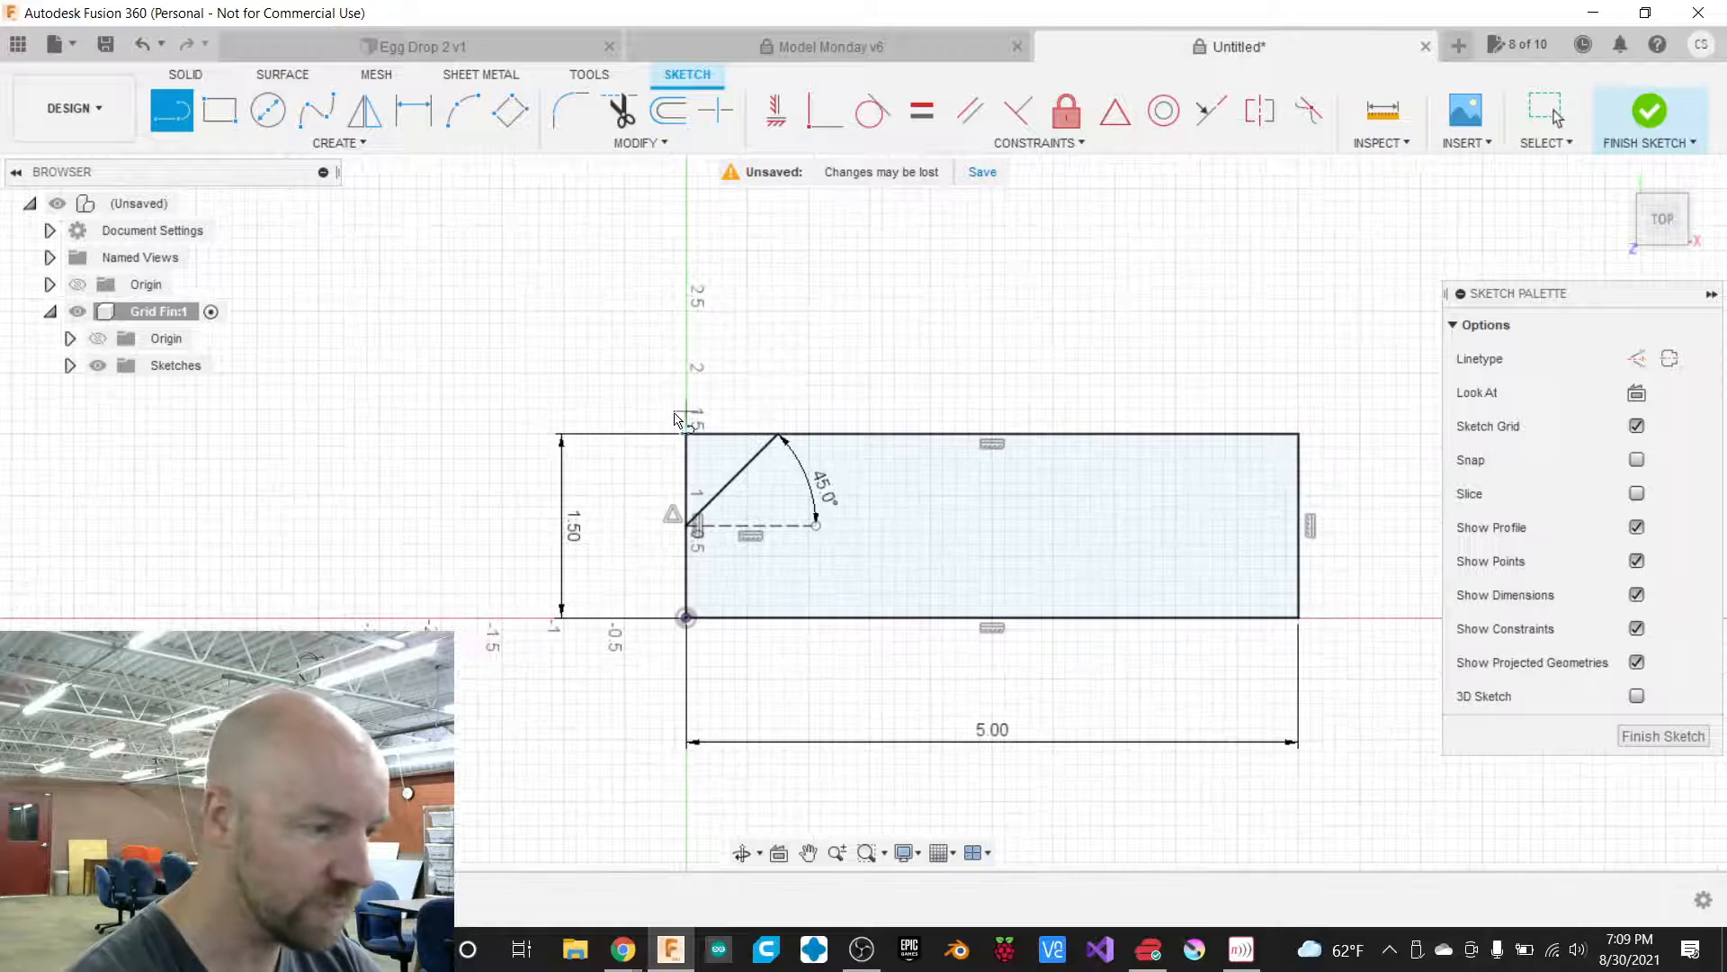
pyautogui.scroll(-1, 638, 419)
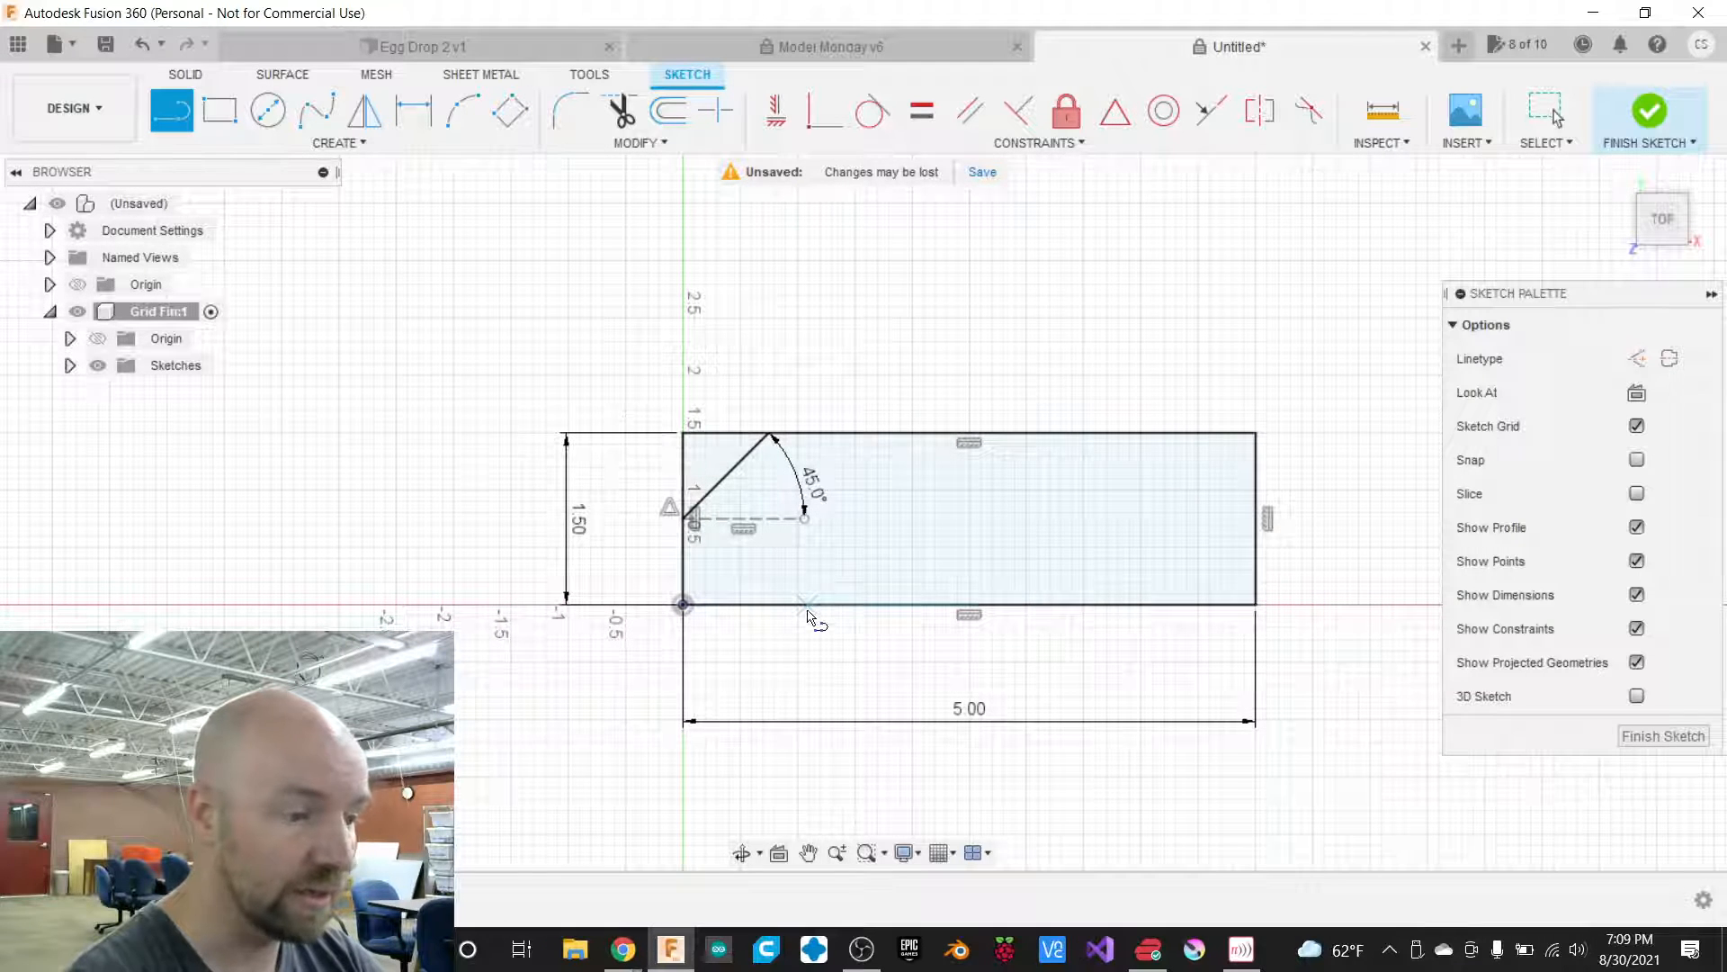
pyautogui.press('Escape')
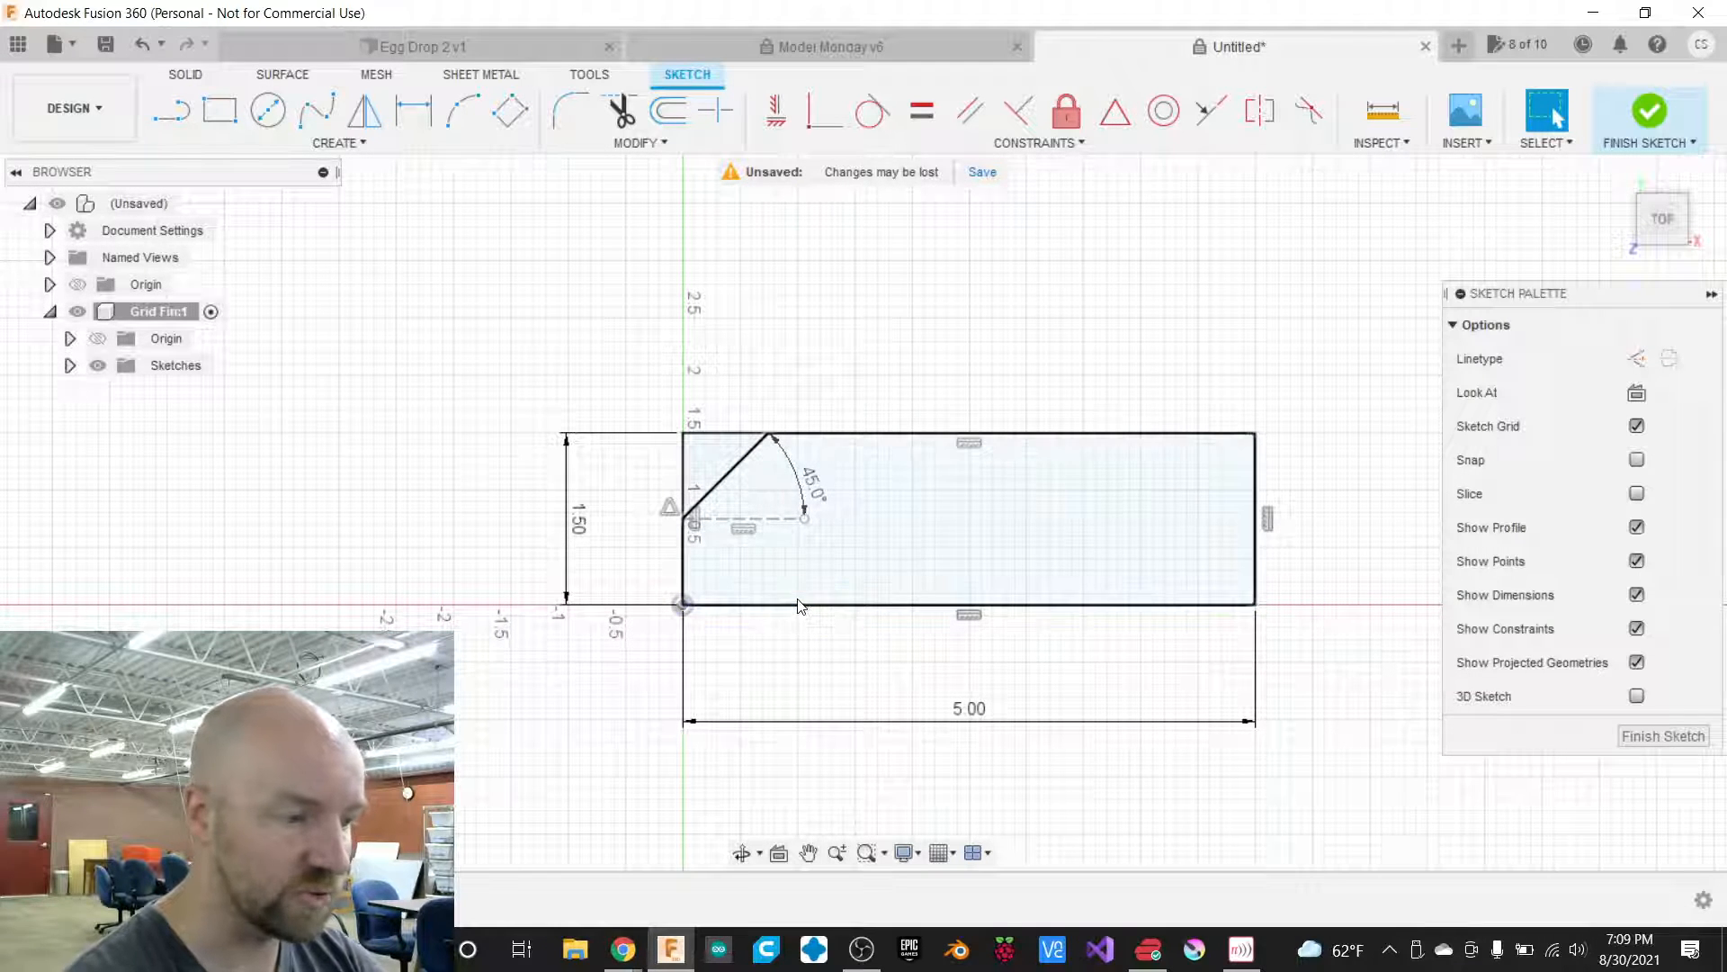
pyautogui.click(800, 606)
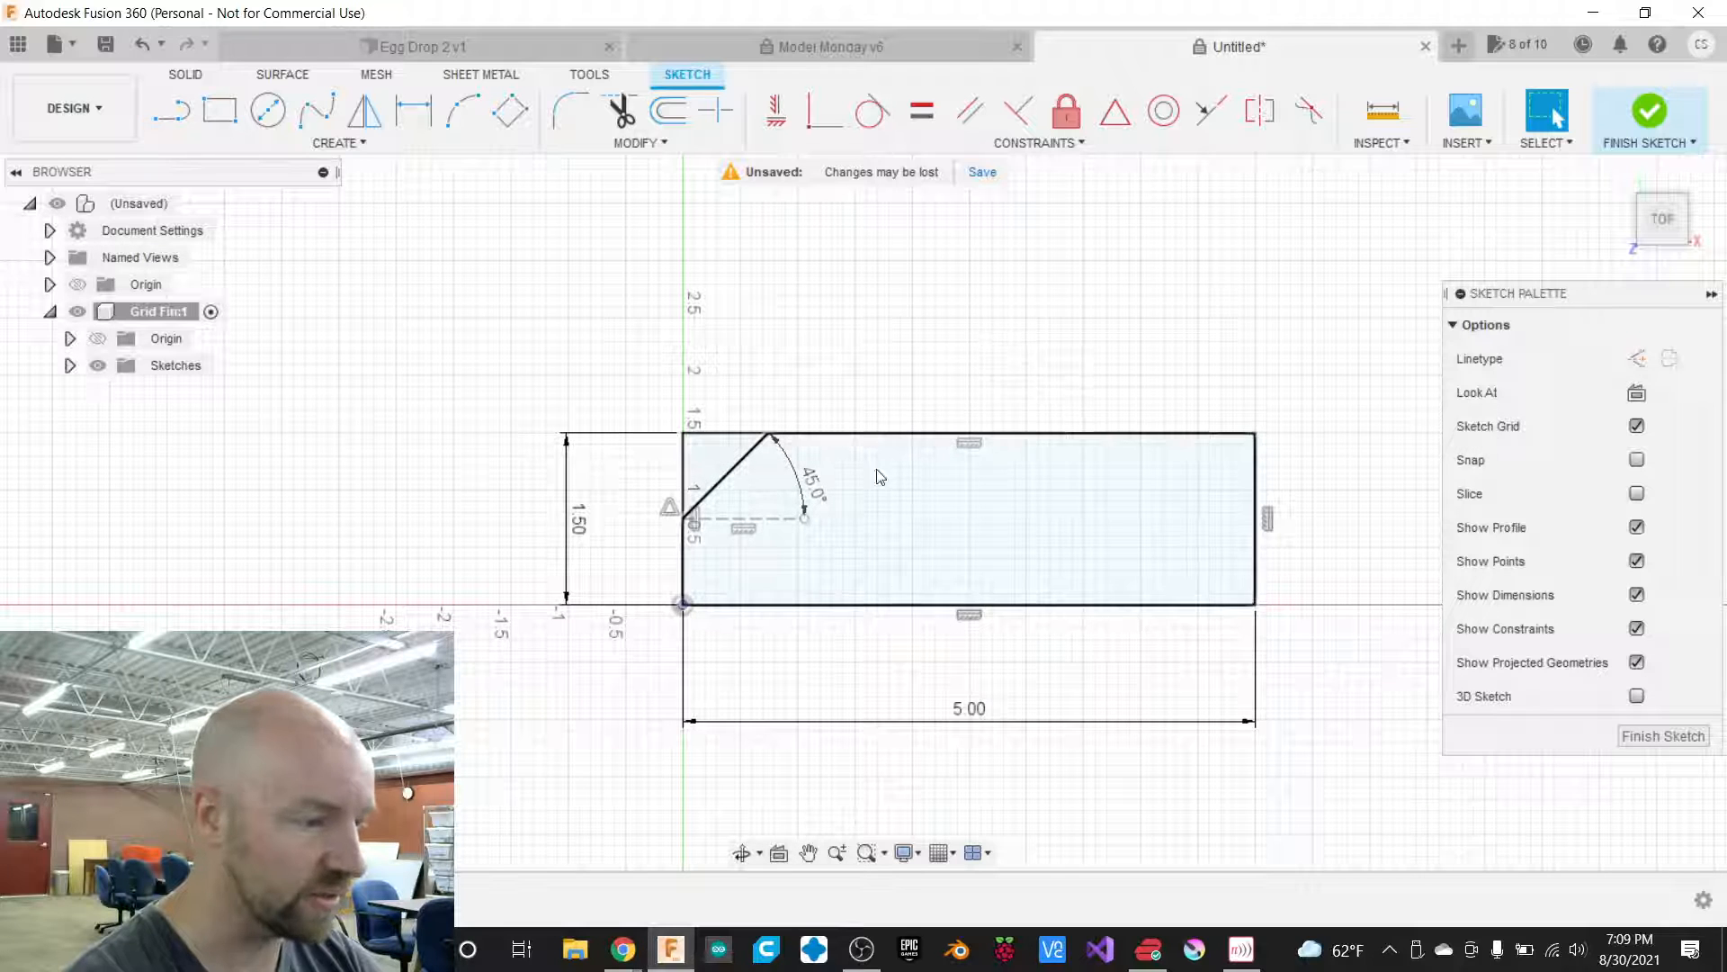
pyautogui.click(887, 607)
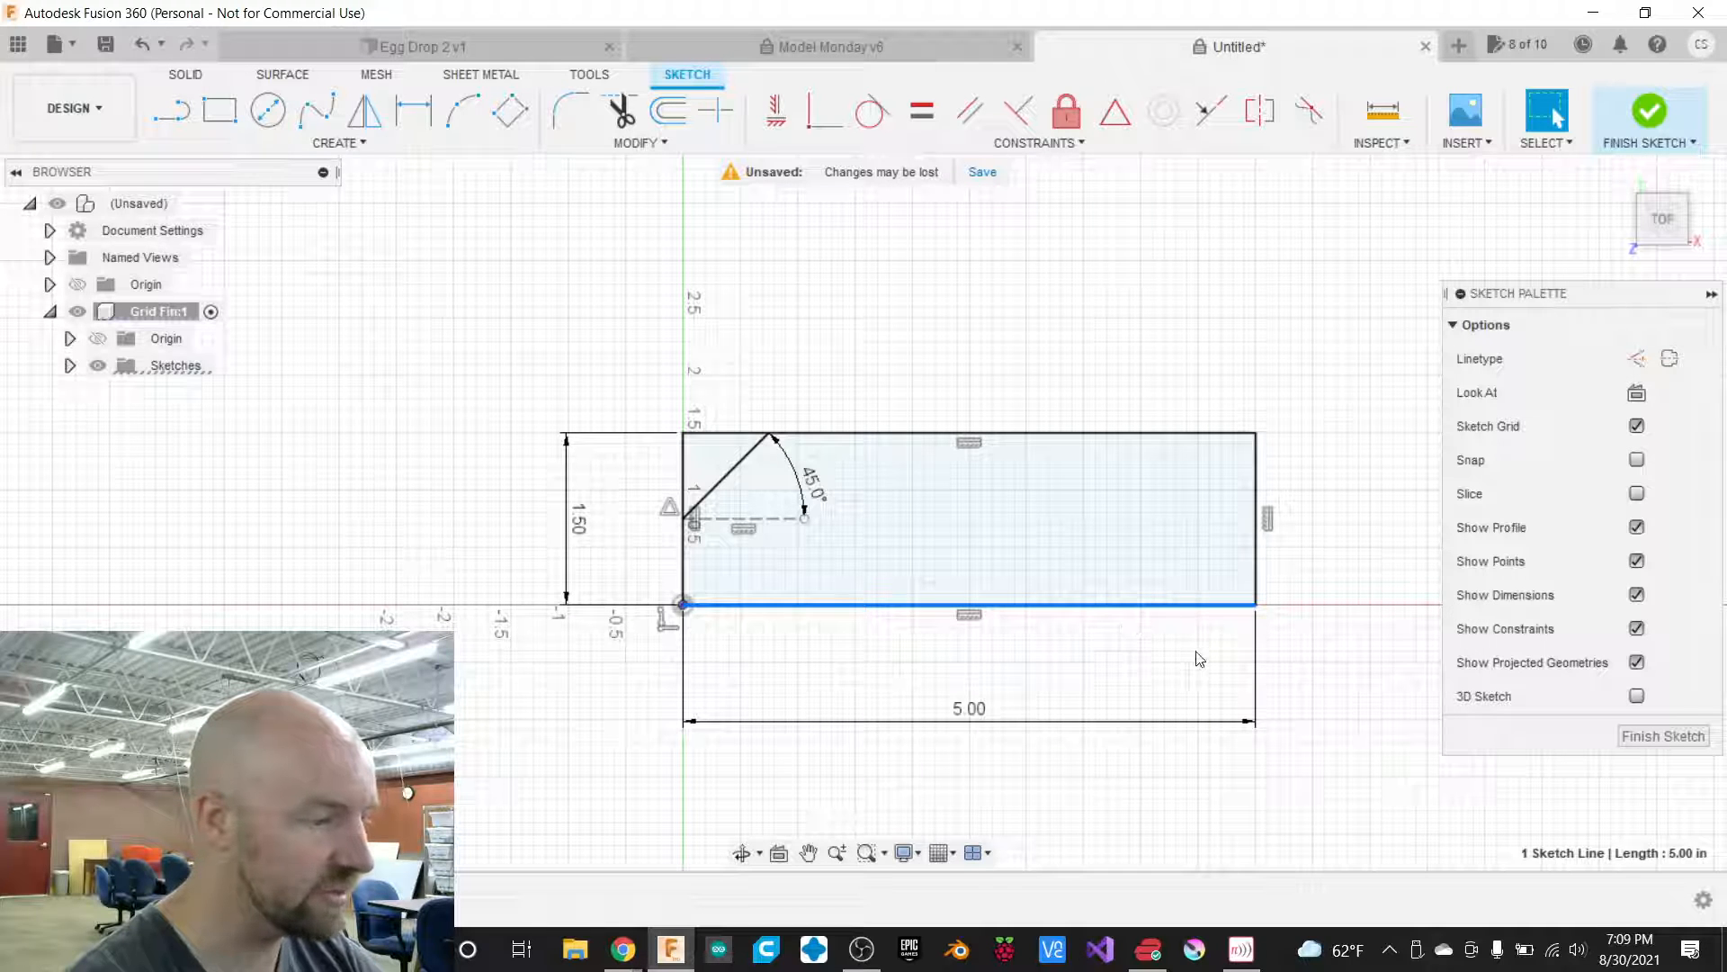
pyautogui.click(1126, 633)
pyautogui.click(1109, 610)
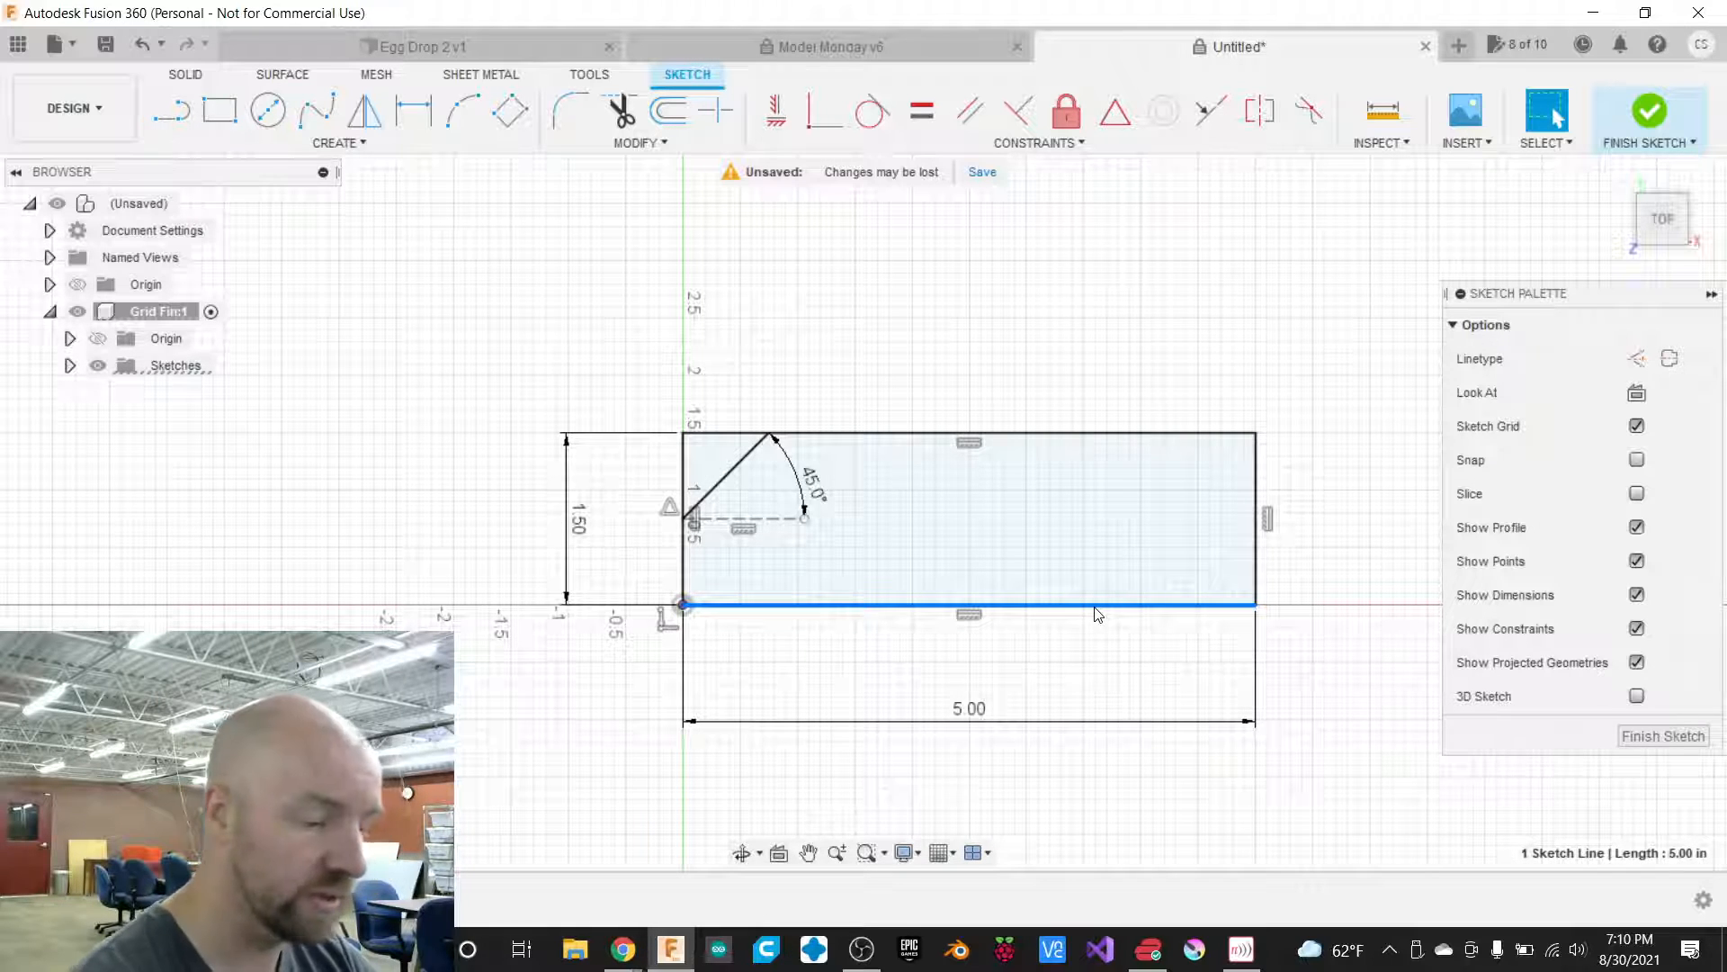
pyautogui.press('x')
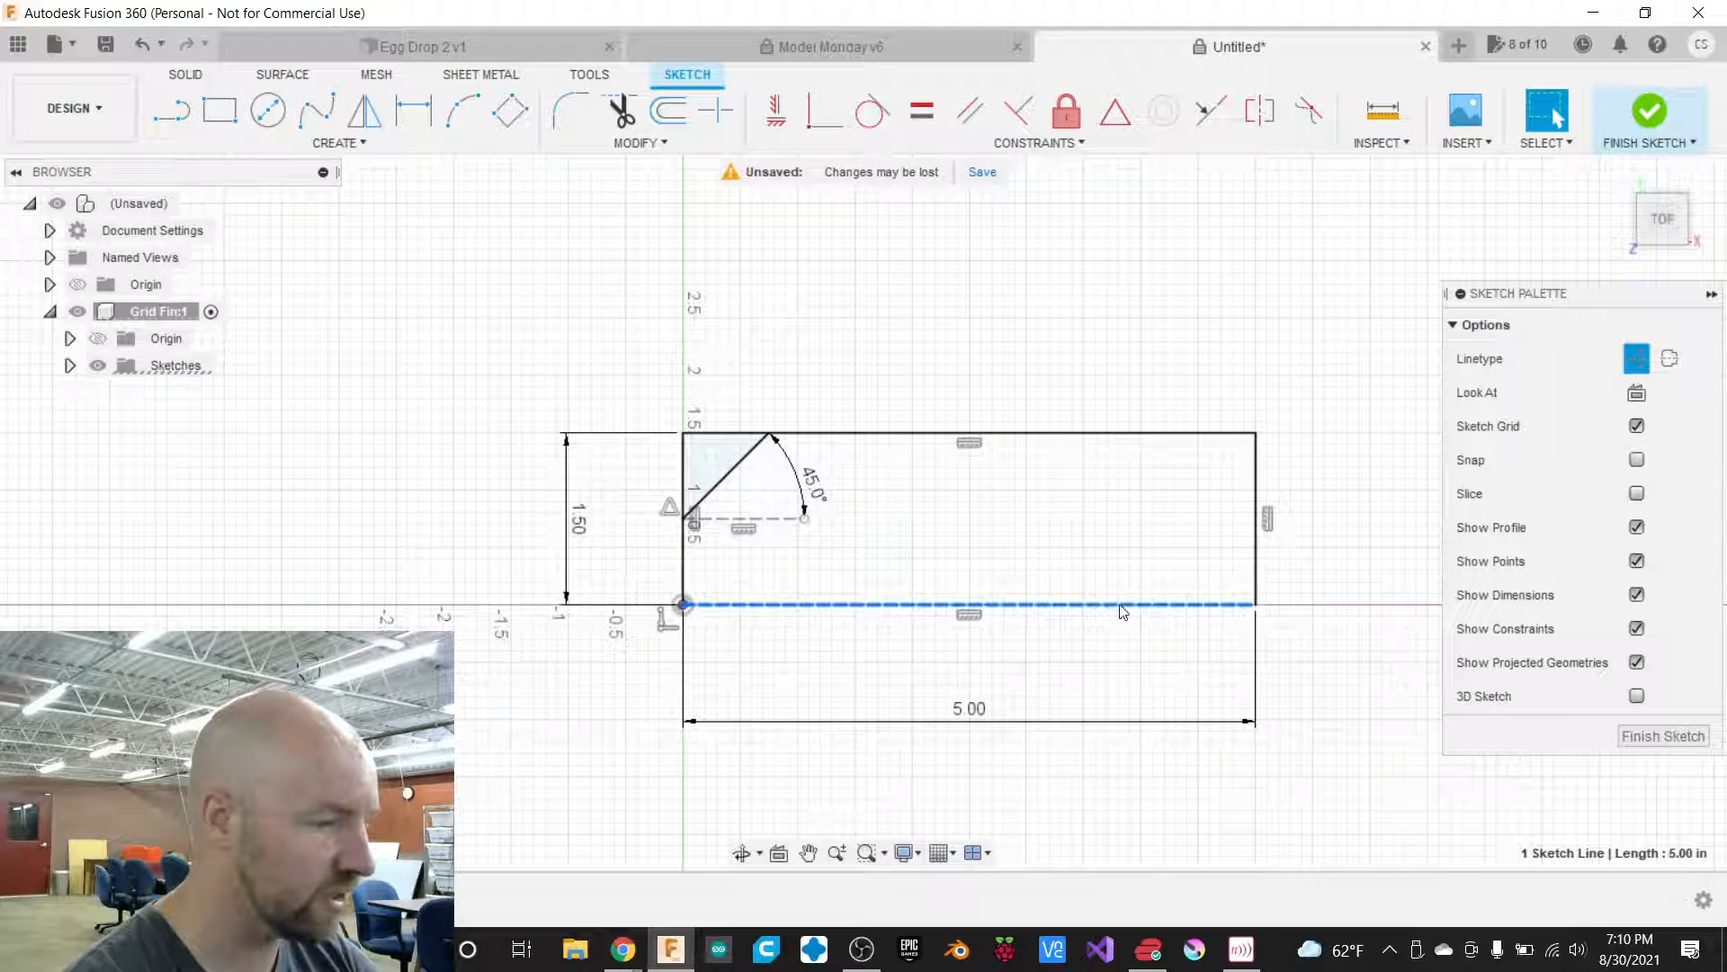
pyautogui.click(1076, 374)
# Try the centerline linetype on the rectangle's bottom edge, and return it to a construction line.
pyautogui.click(1056, 608)
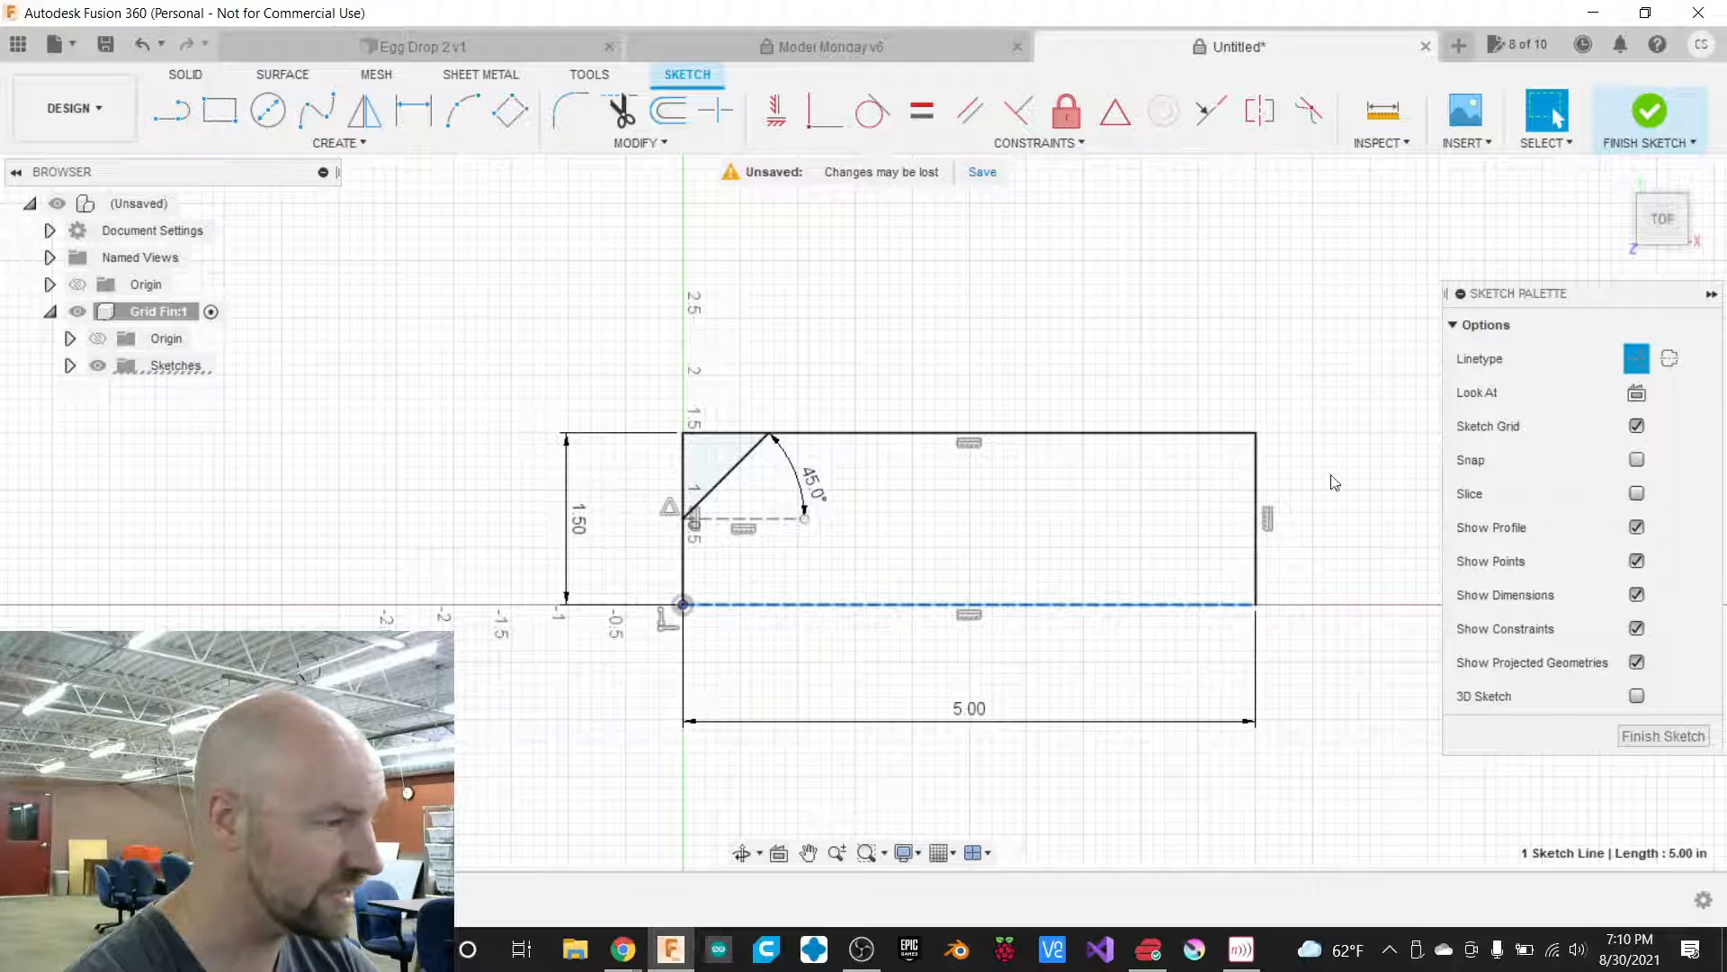
pyautogui.click(1670, 360)
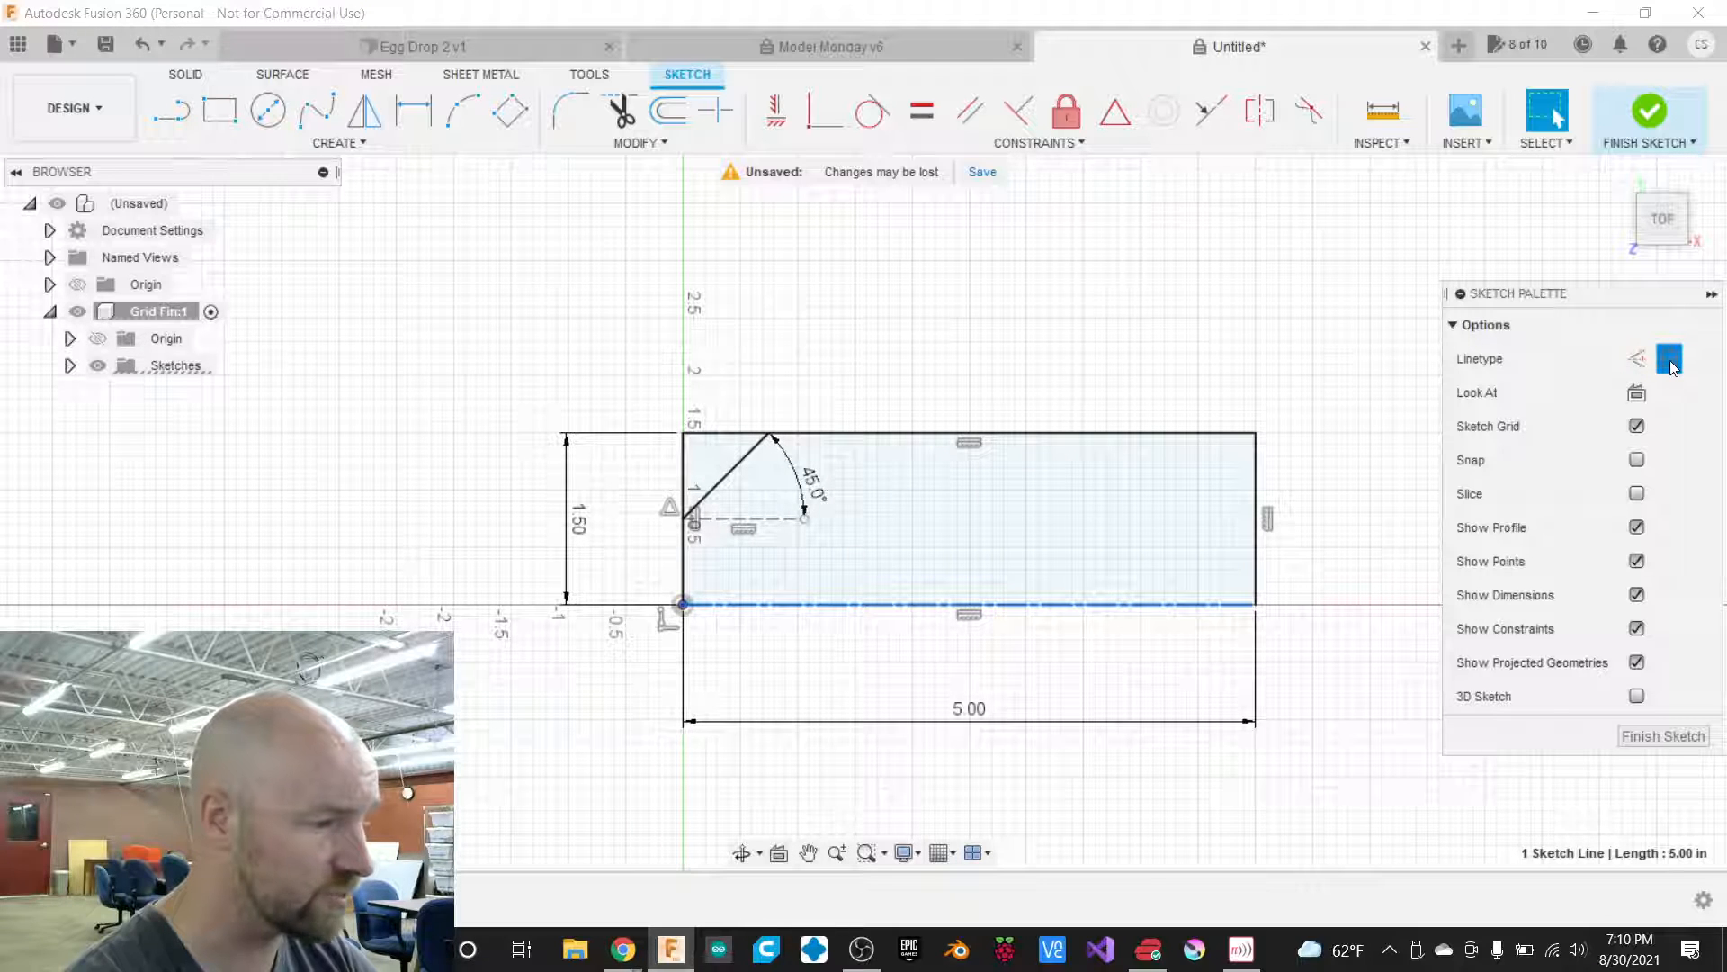
pyautogui.click(1281, 485)
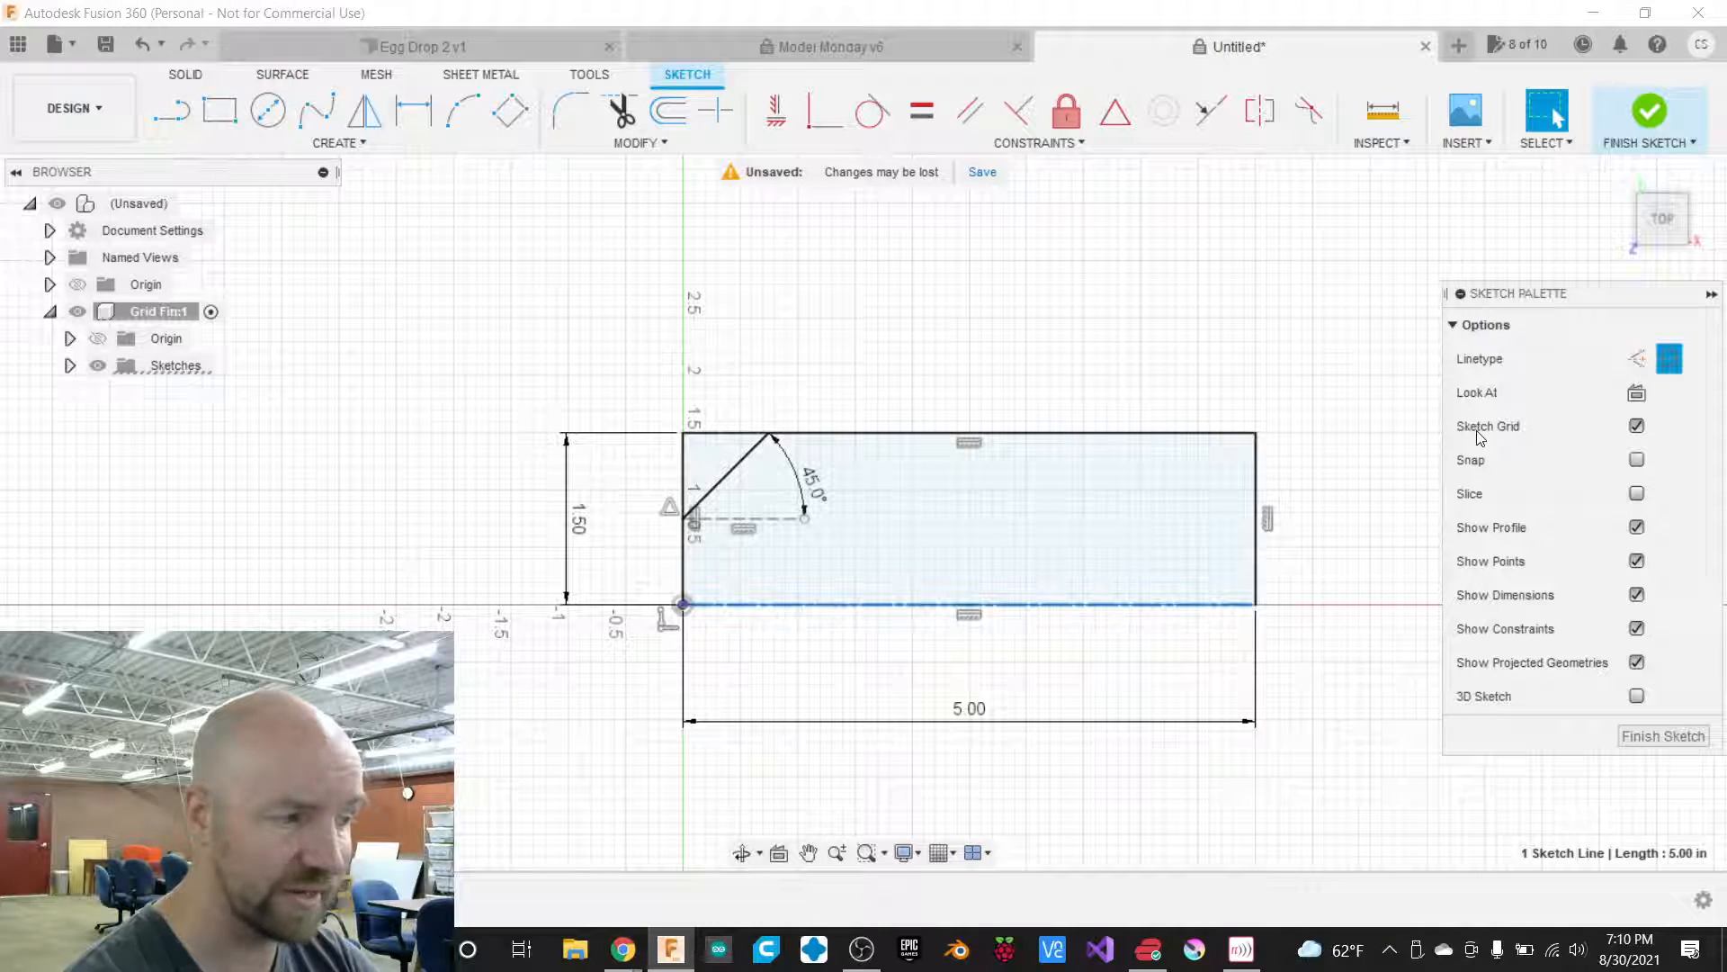
pyautogui.click(1635, 359)
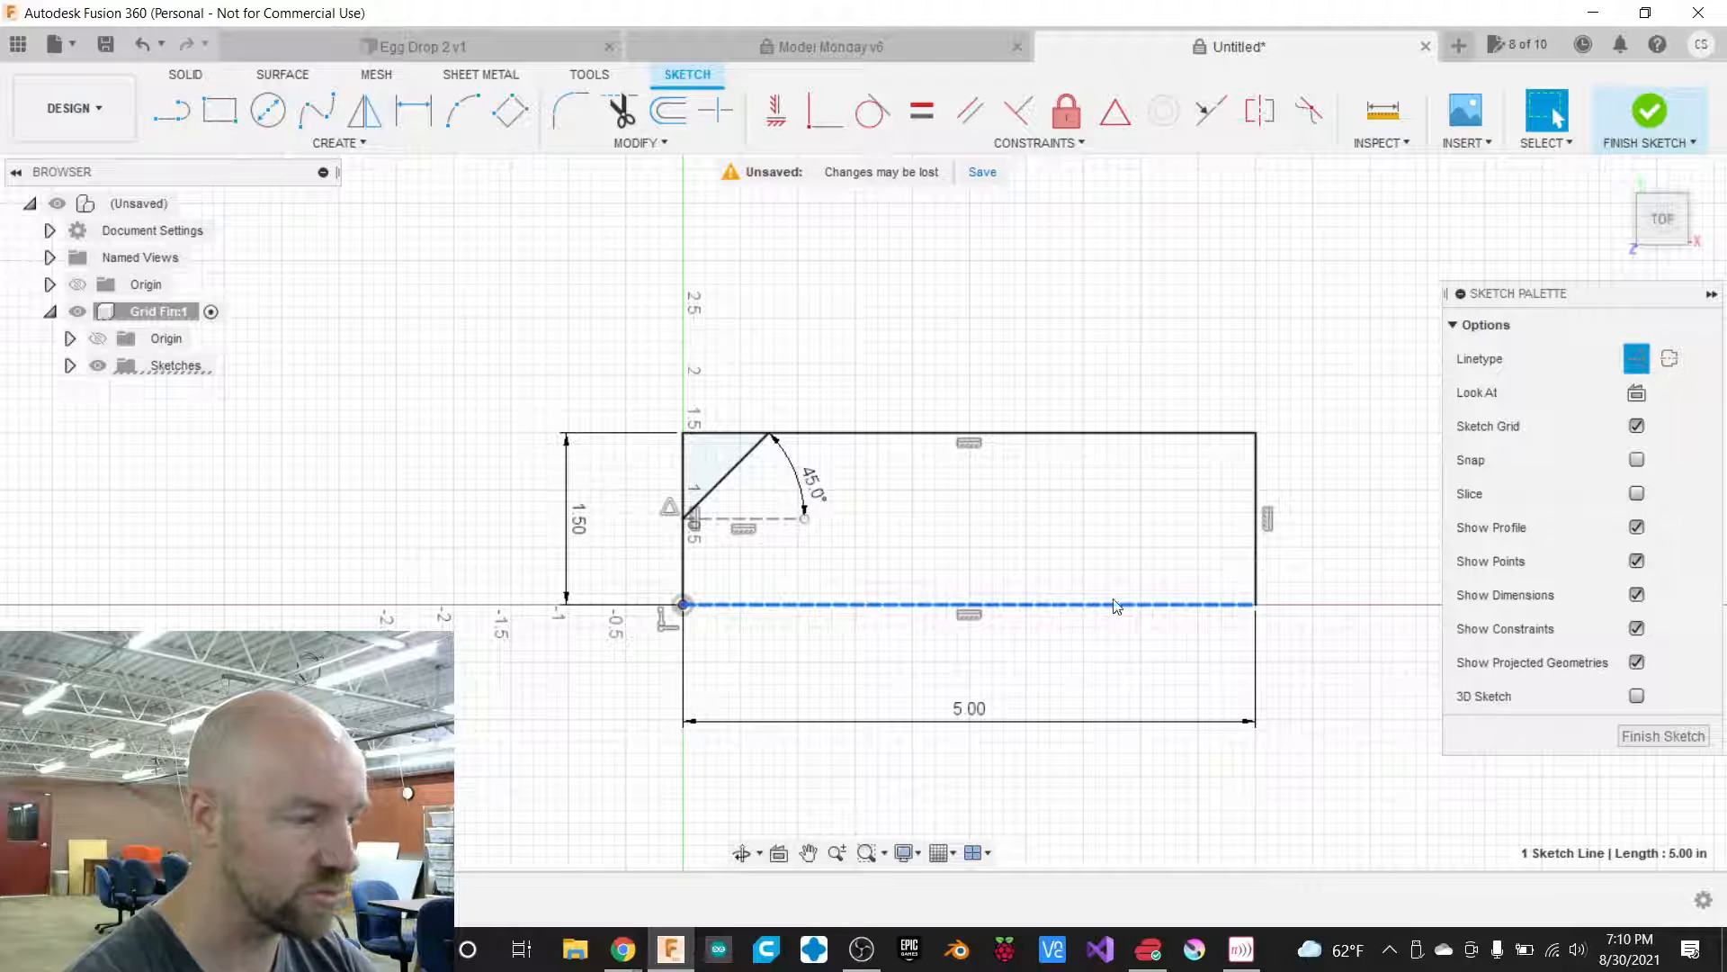
pyautogui.click(1118, 414)
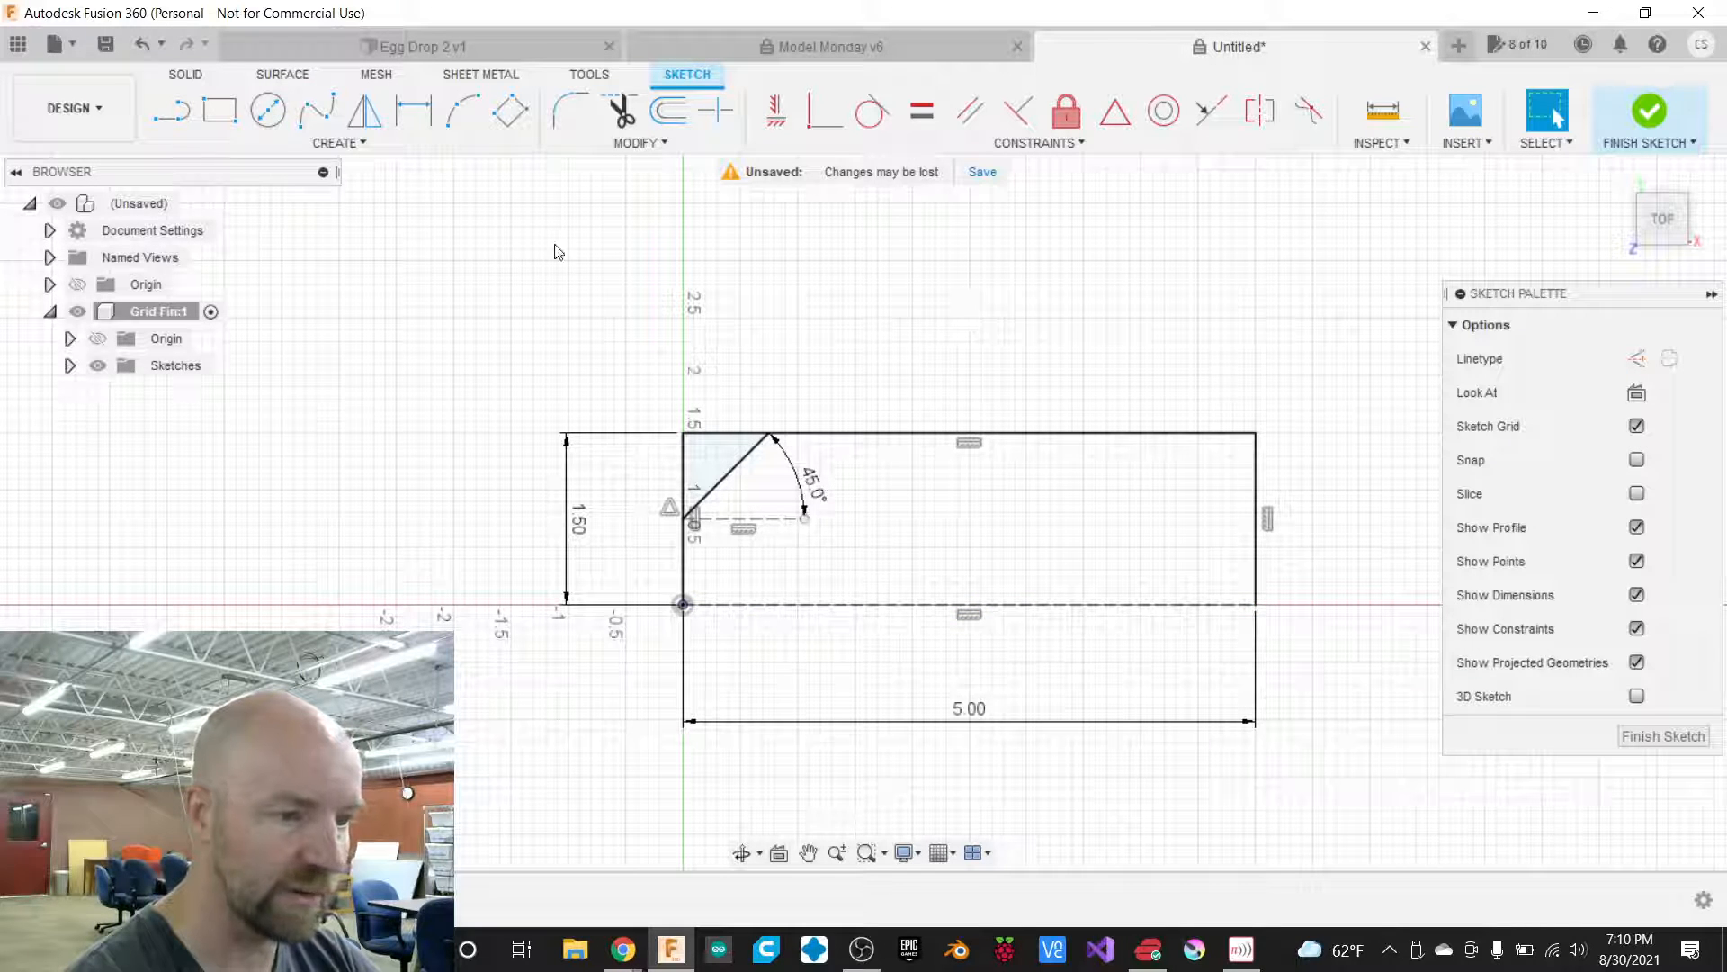
# Mirror the left, top and right edges and the 45-degree line across the bottom construction line.
pyautogui.click(361, 145)
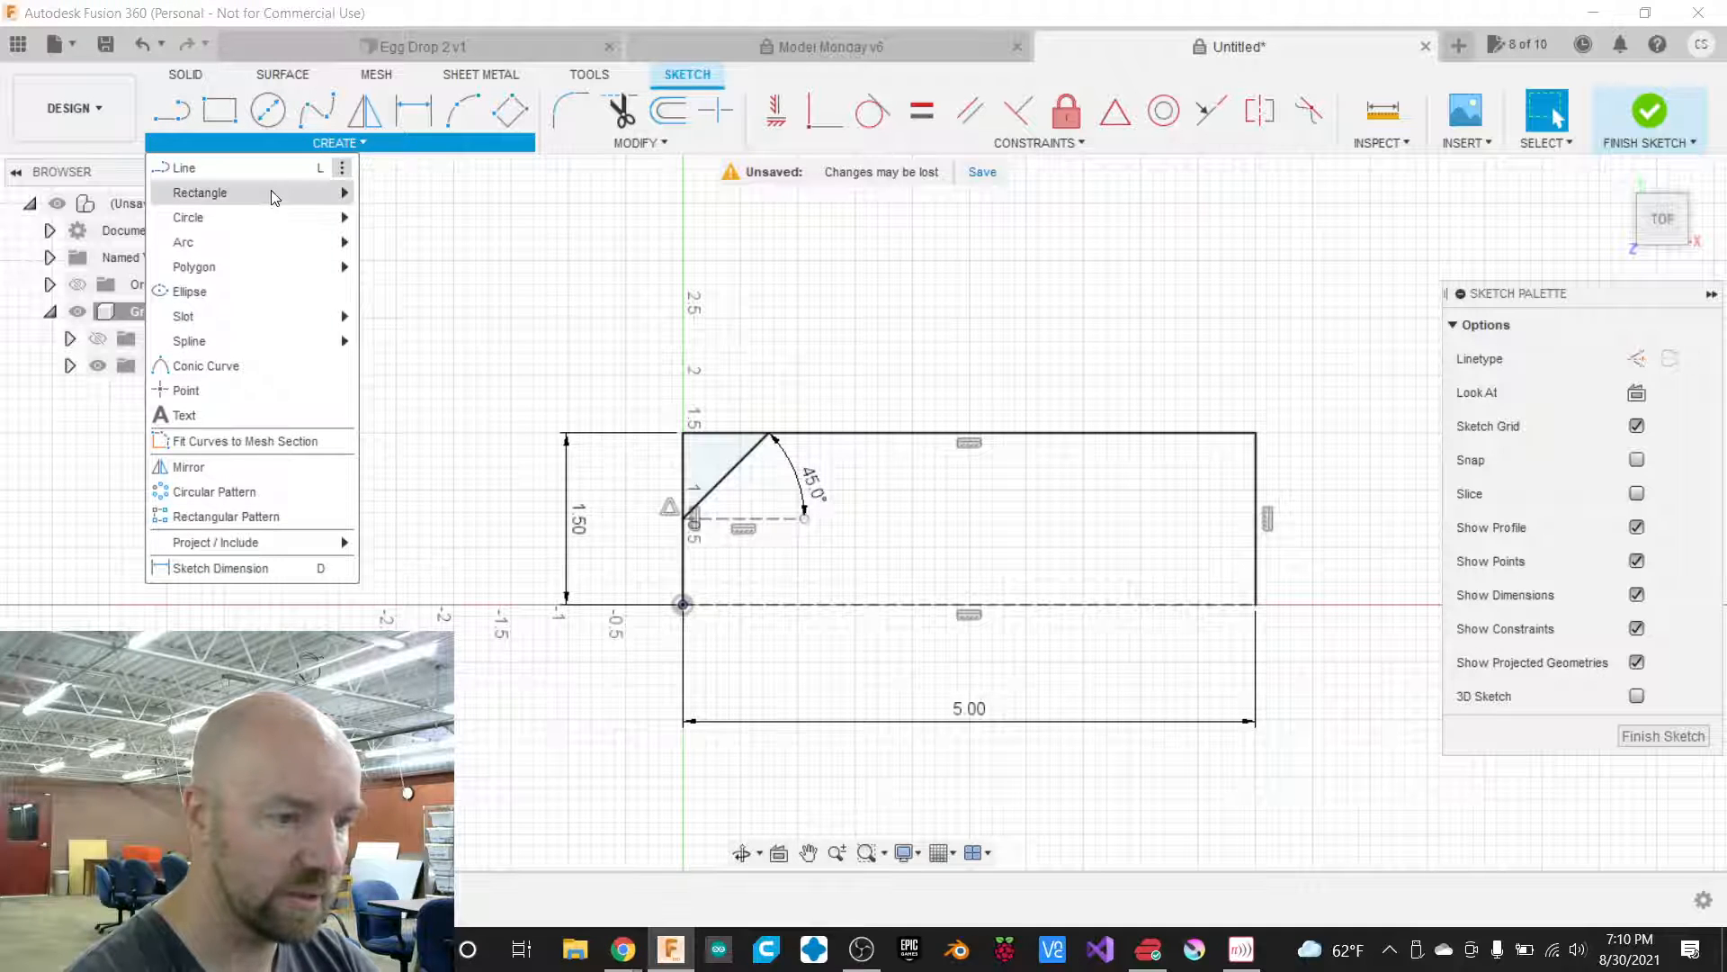
pyautogui.click(274, 468)
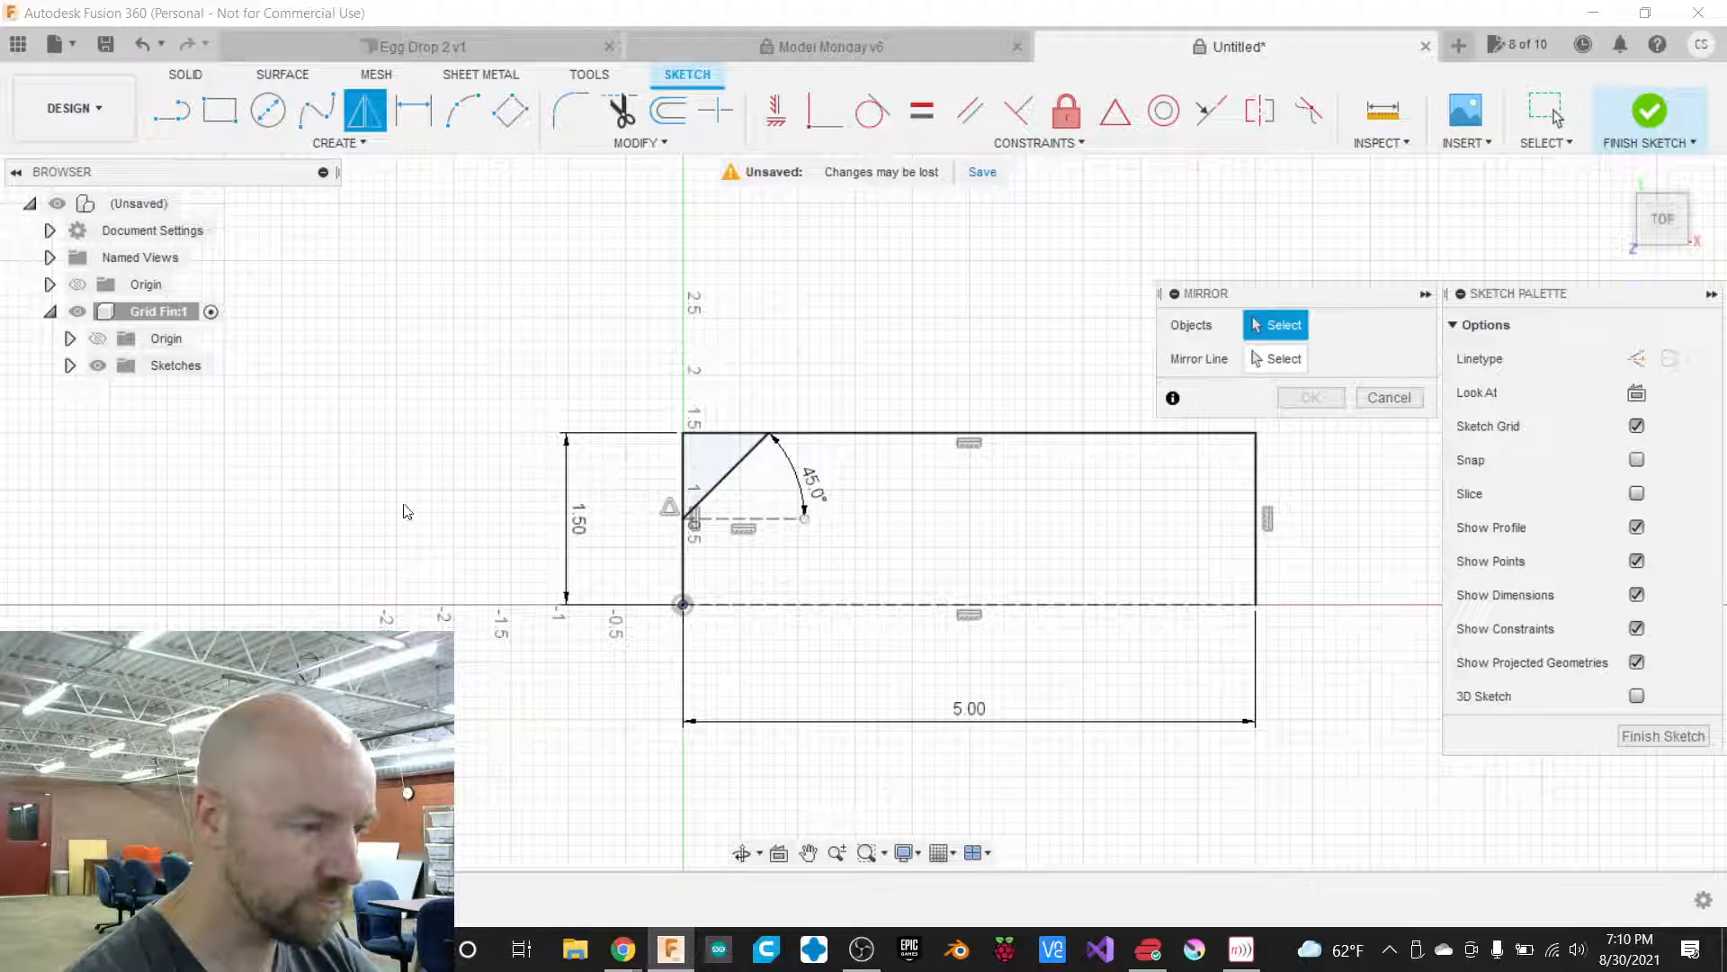
pyautogui.click(683, 473)
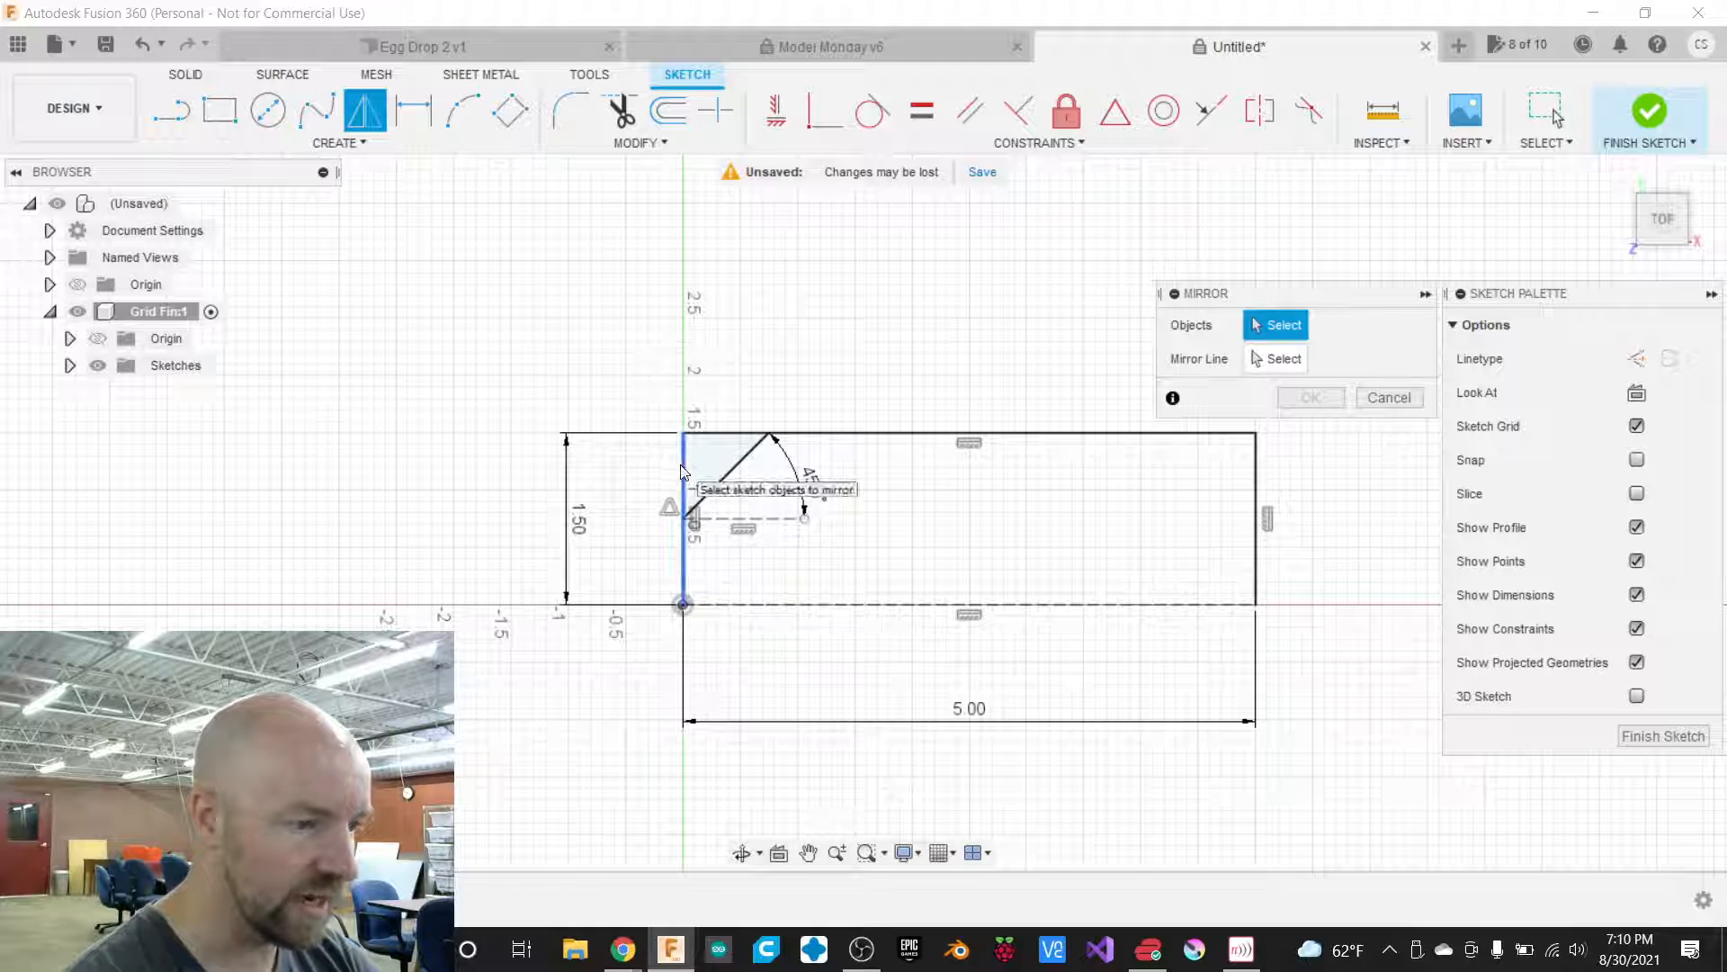
pyautogui.click(729, 490)
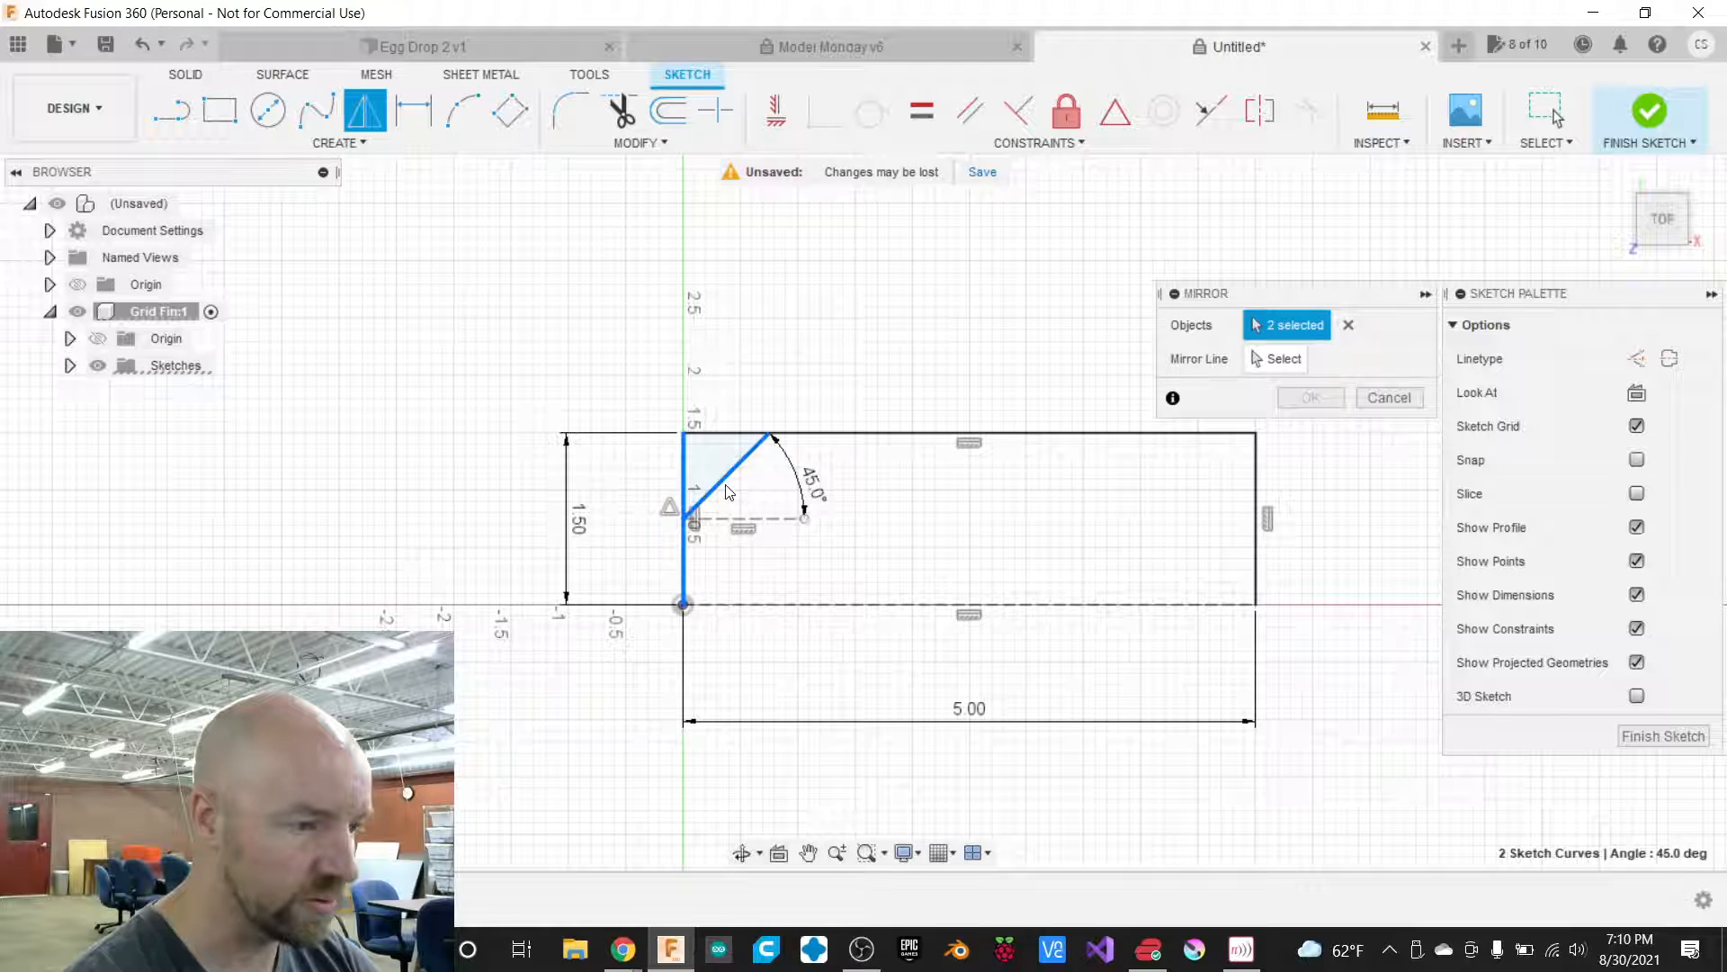
pyautogui.click(809, 435)
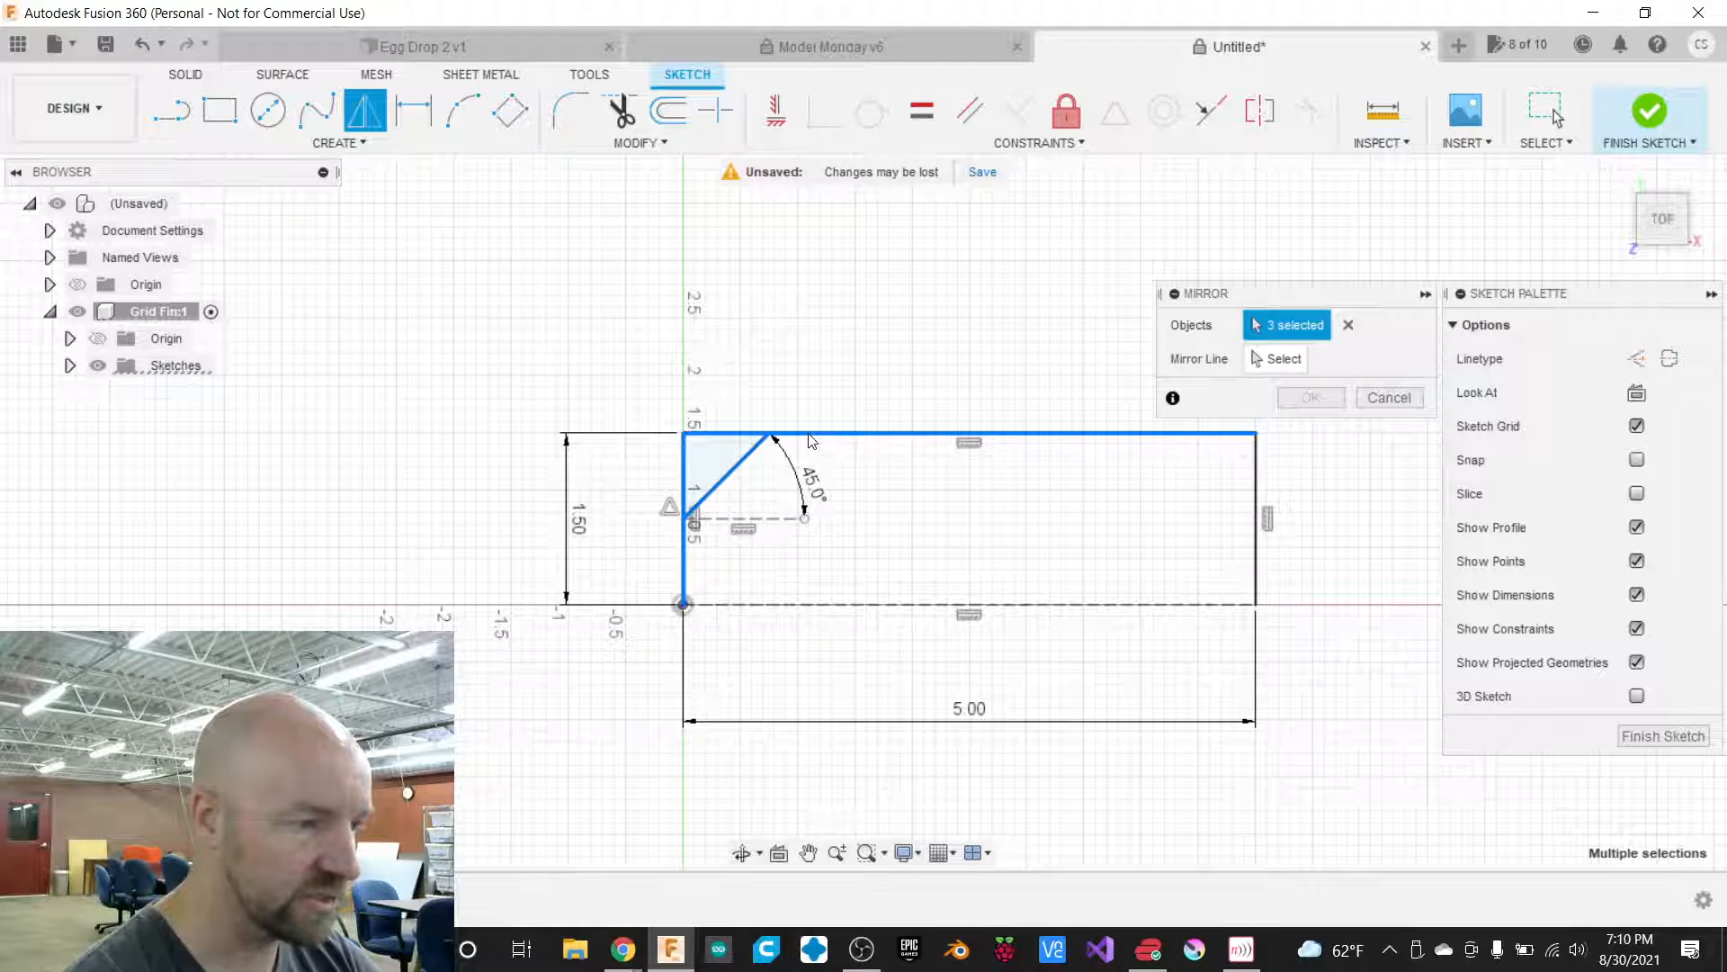
pyautogui.click(1257, 471)
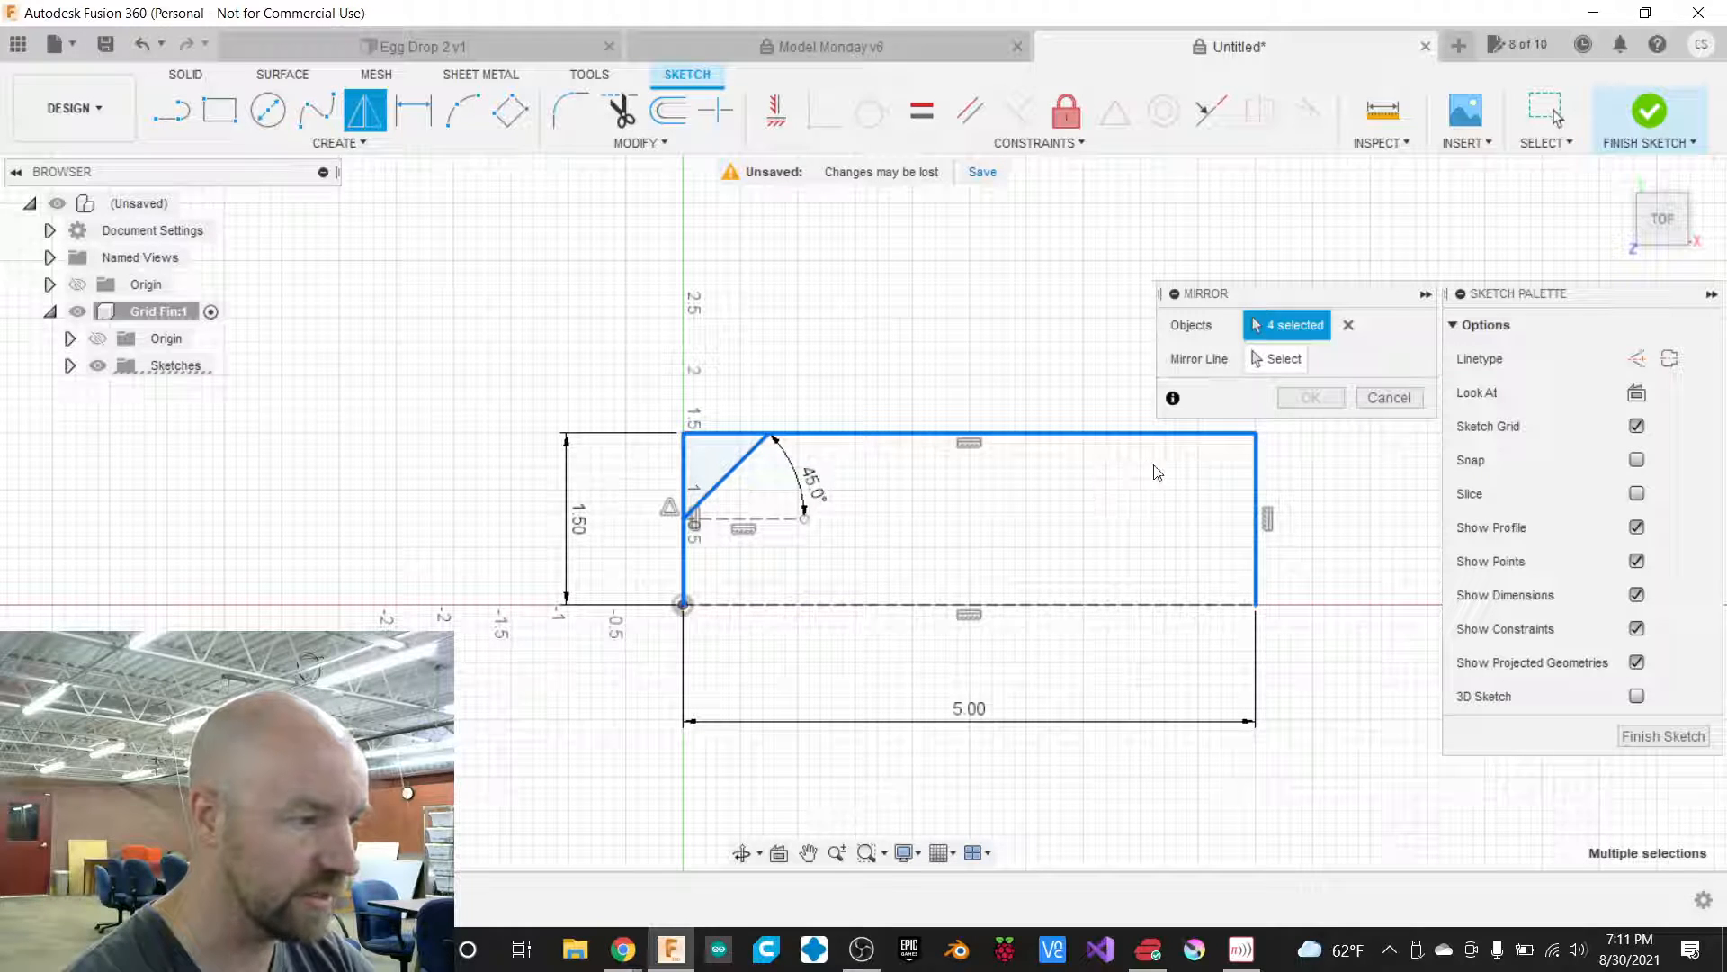
pyautogui.moveTo(1237, 300); pyautogui.dragTo(1192, 258)
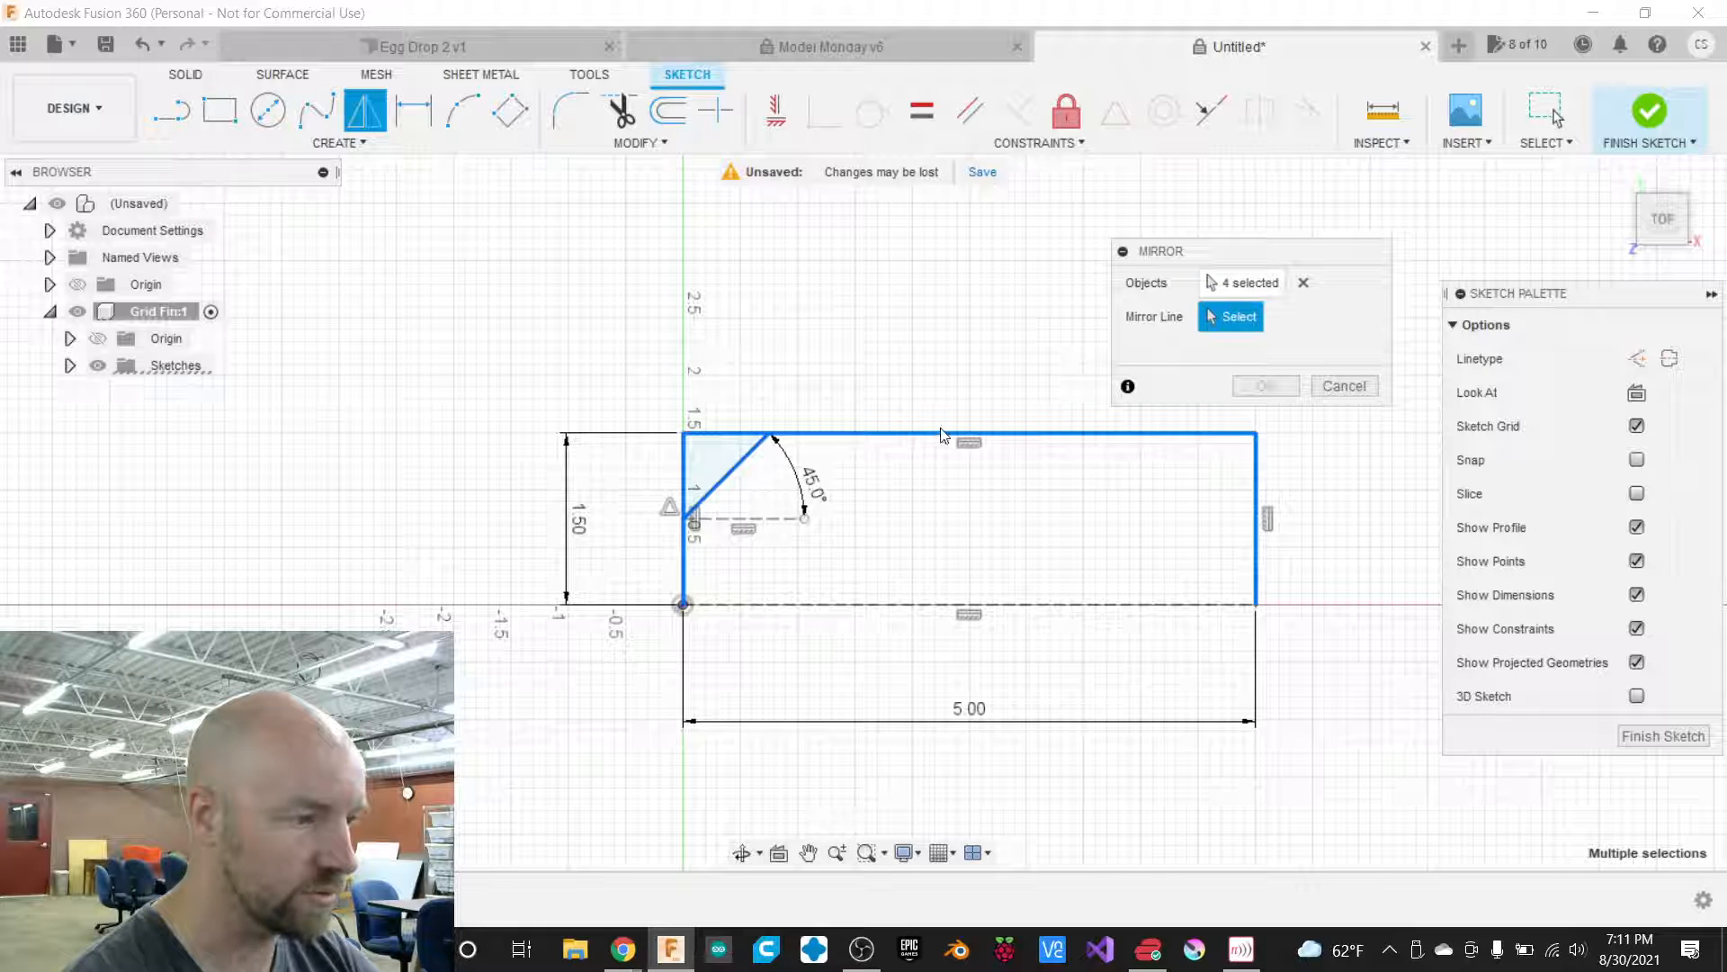
pyautogui.click(1012, 606)
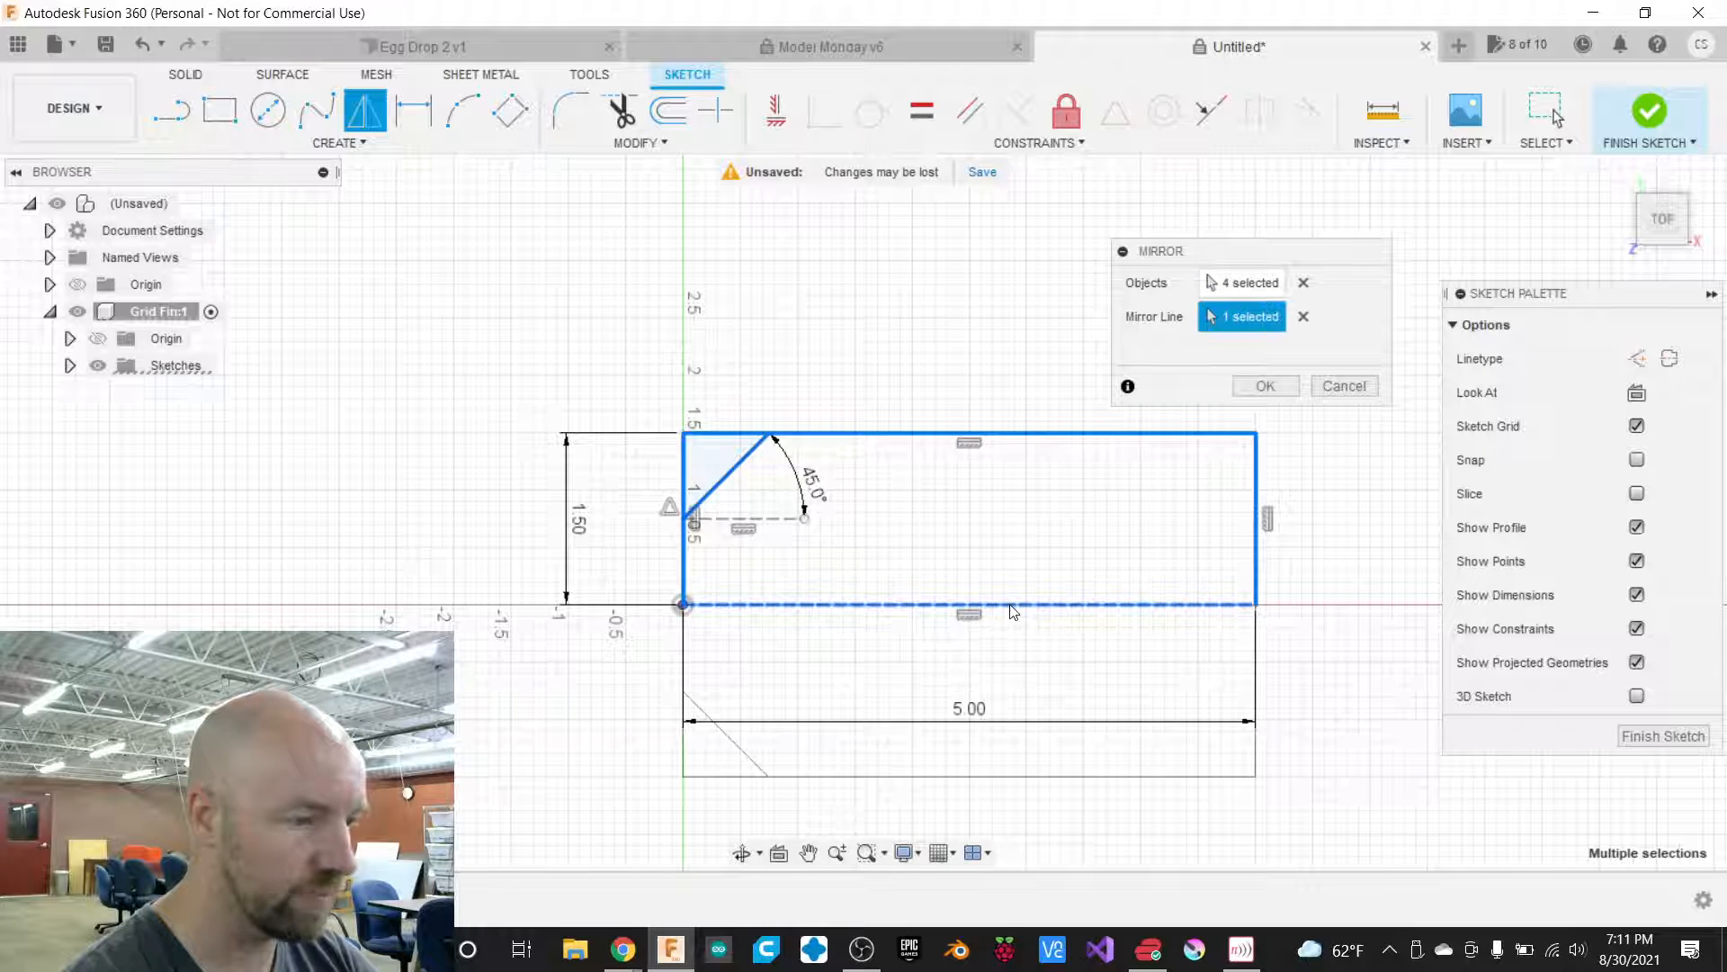
pyautogui.click(1273, 386)
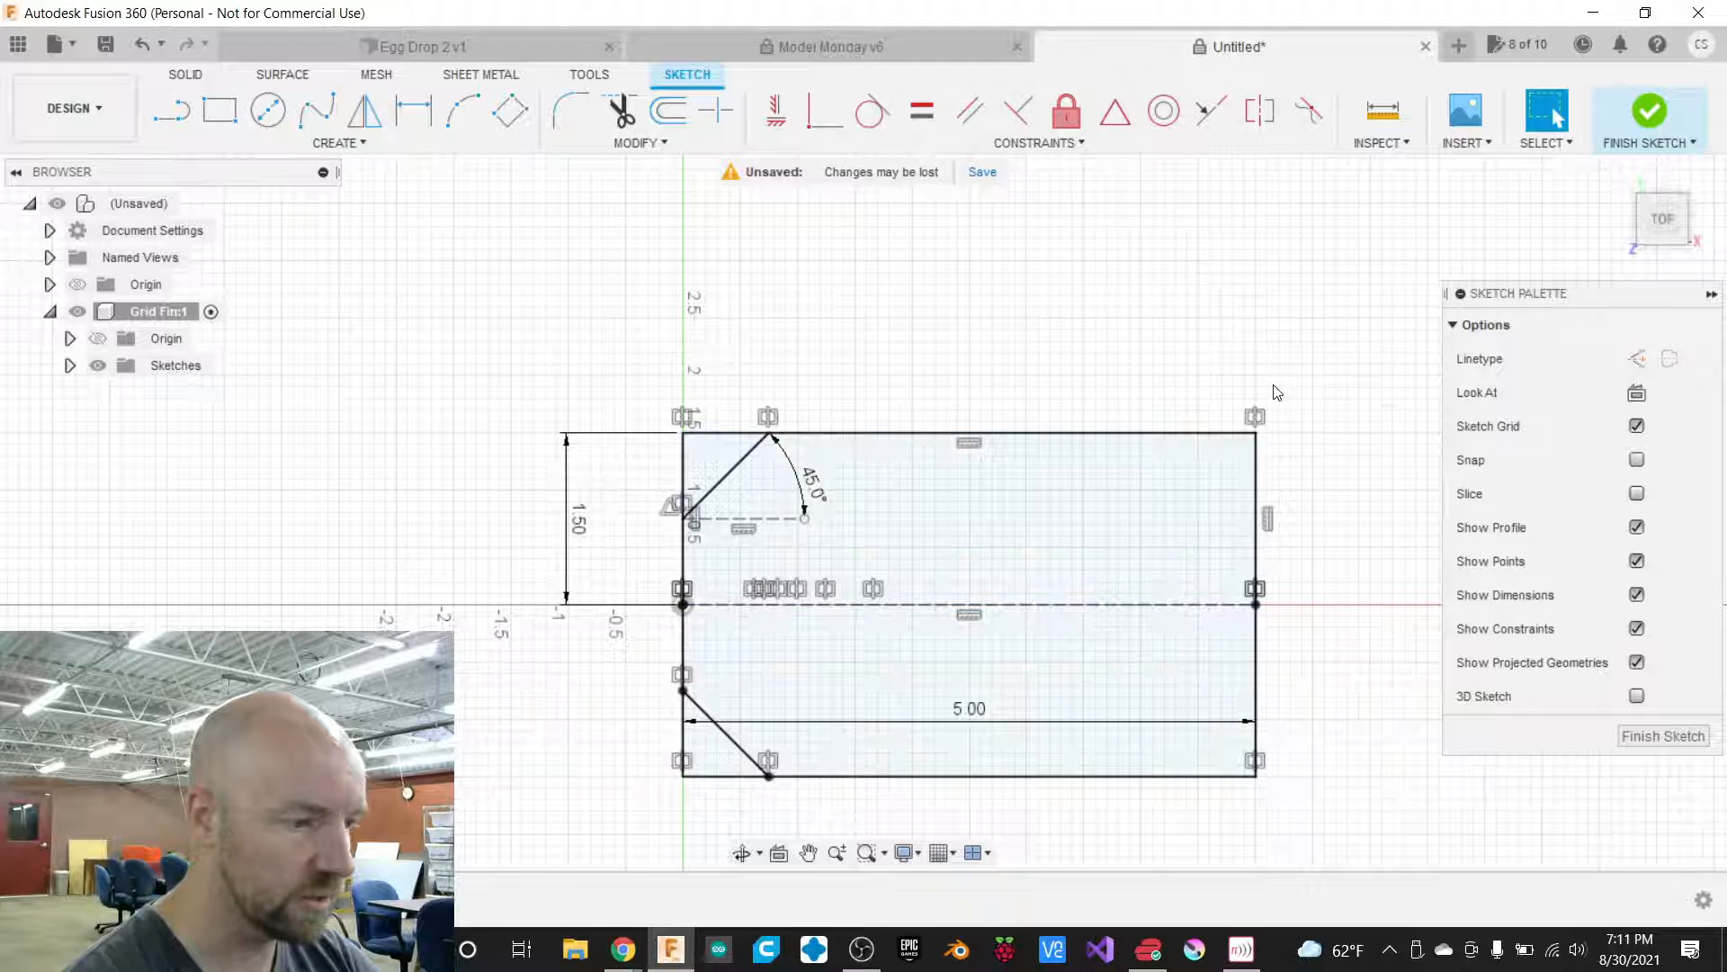
pyautogui.scroll(3, 1254, 829)
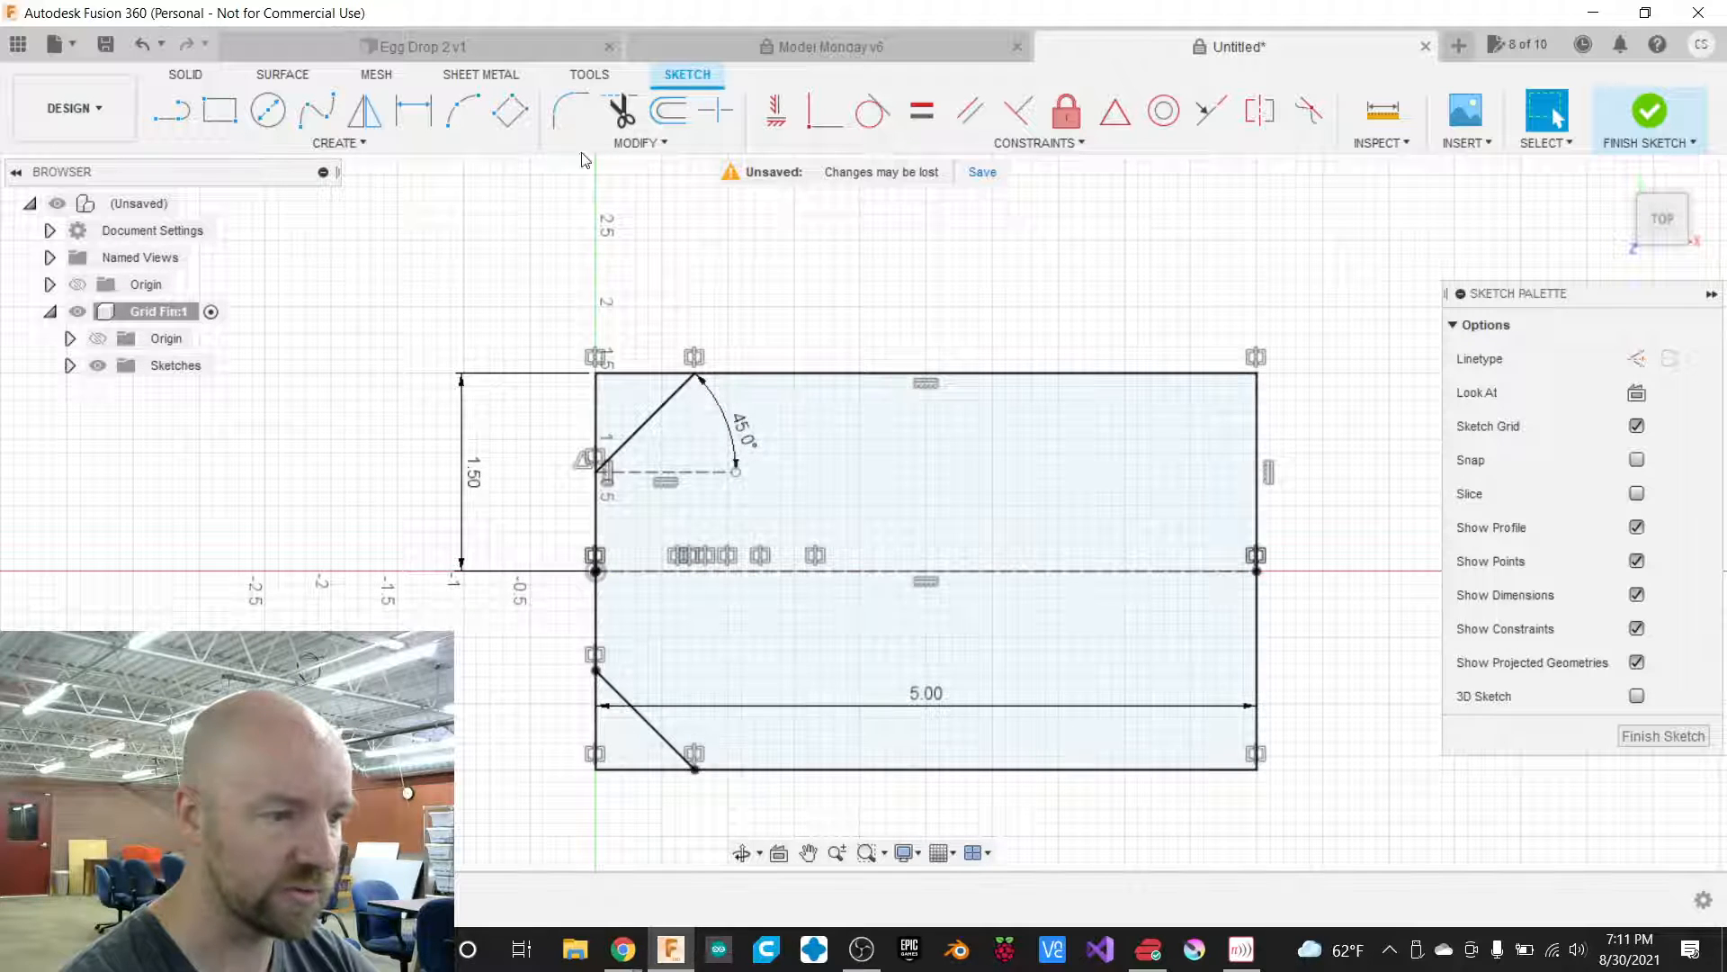
# Examine the grid fin shape and lattice from above in the Egg Drop 2 v1 design, and return to the untitled design.
pyautogui.click(721, 49)
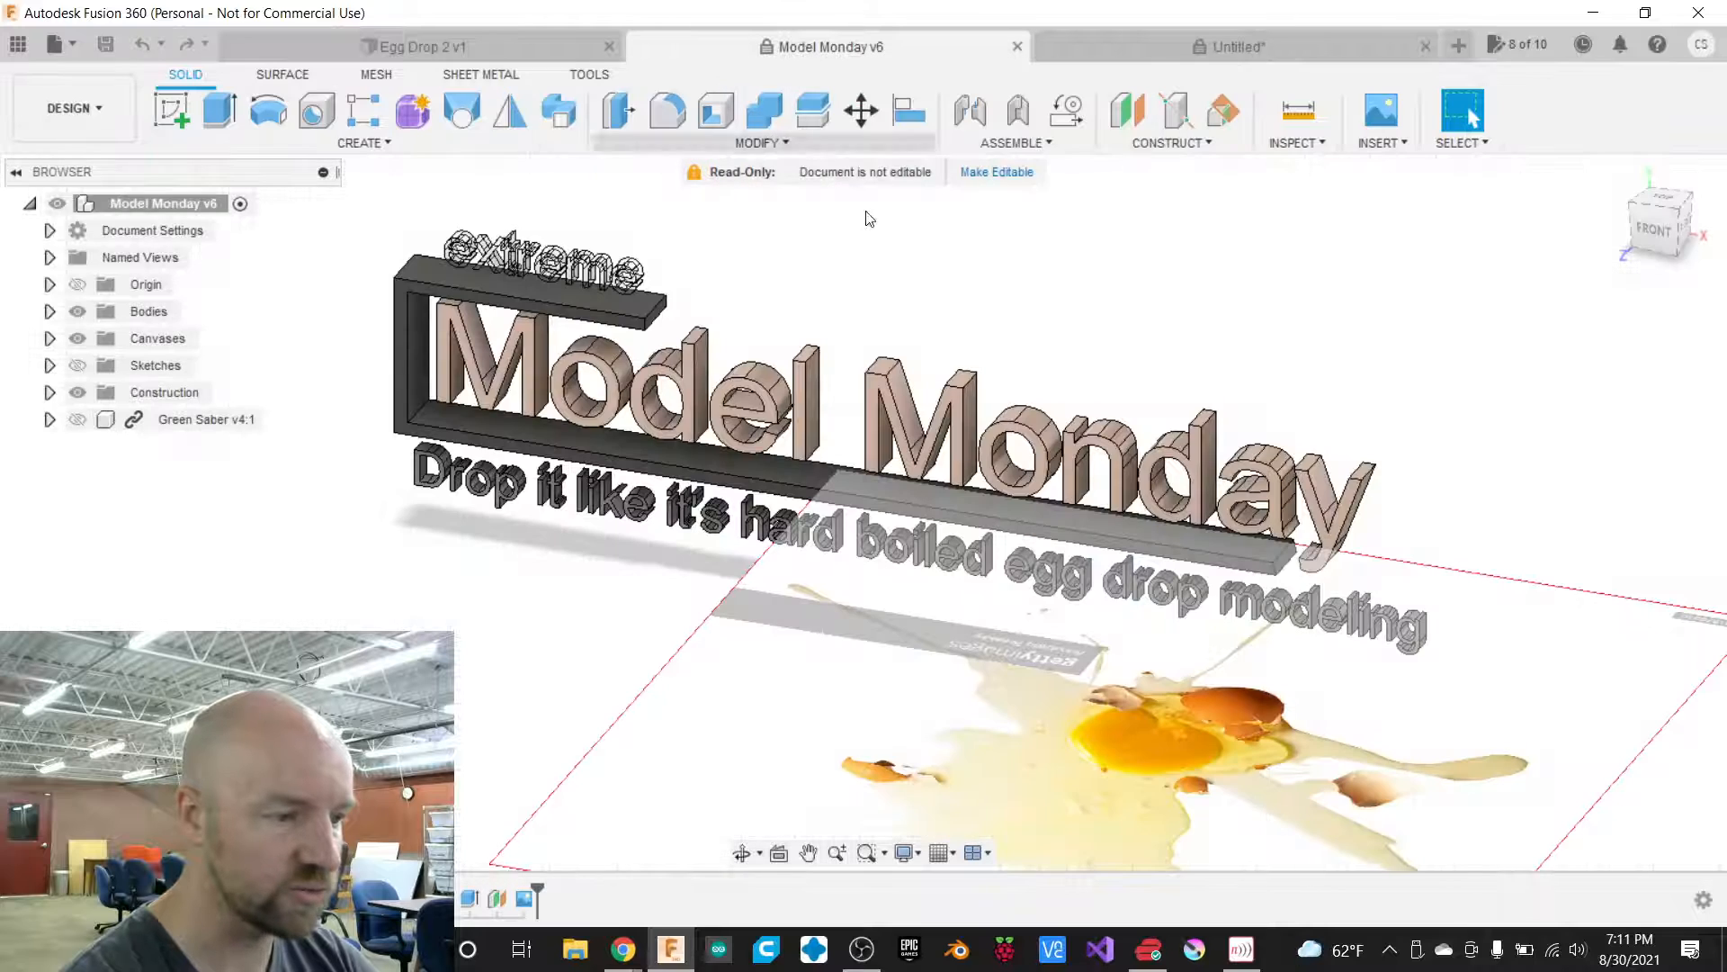
pyautogui.click(462, 41)
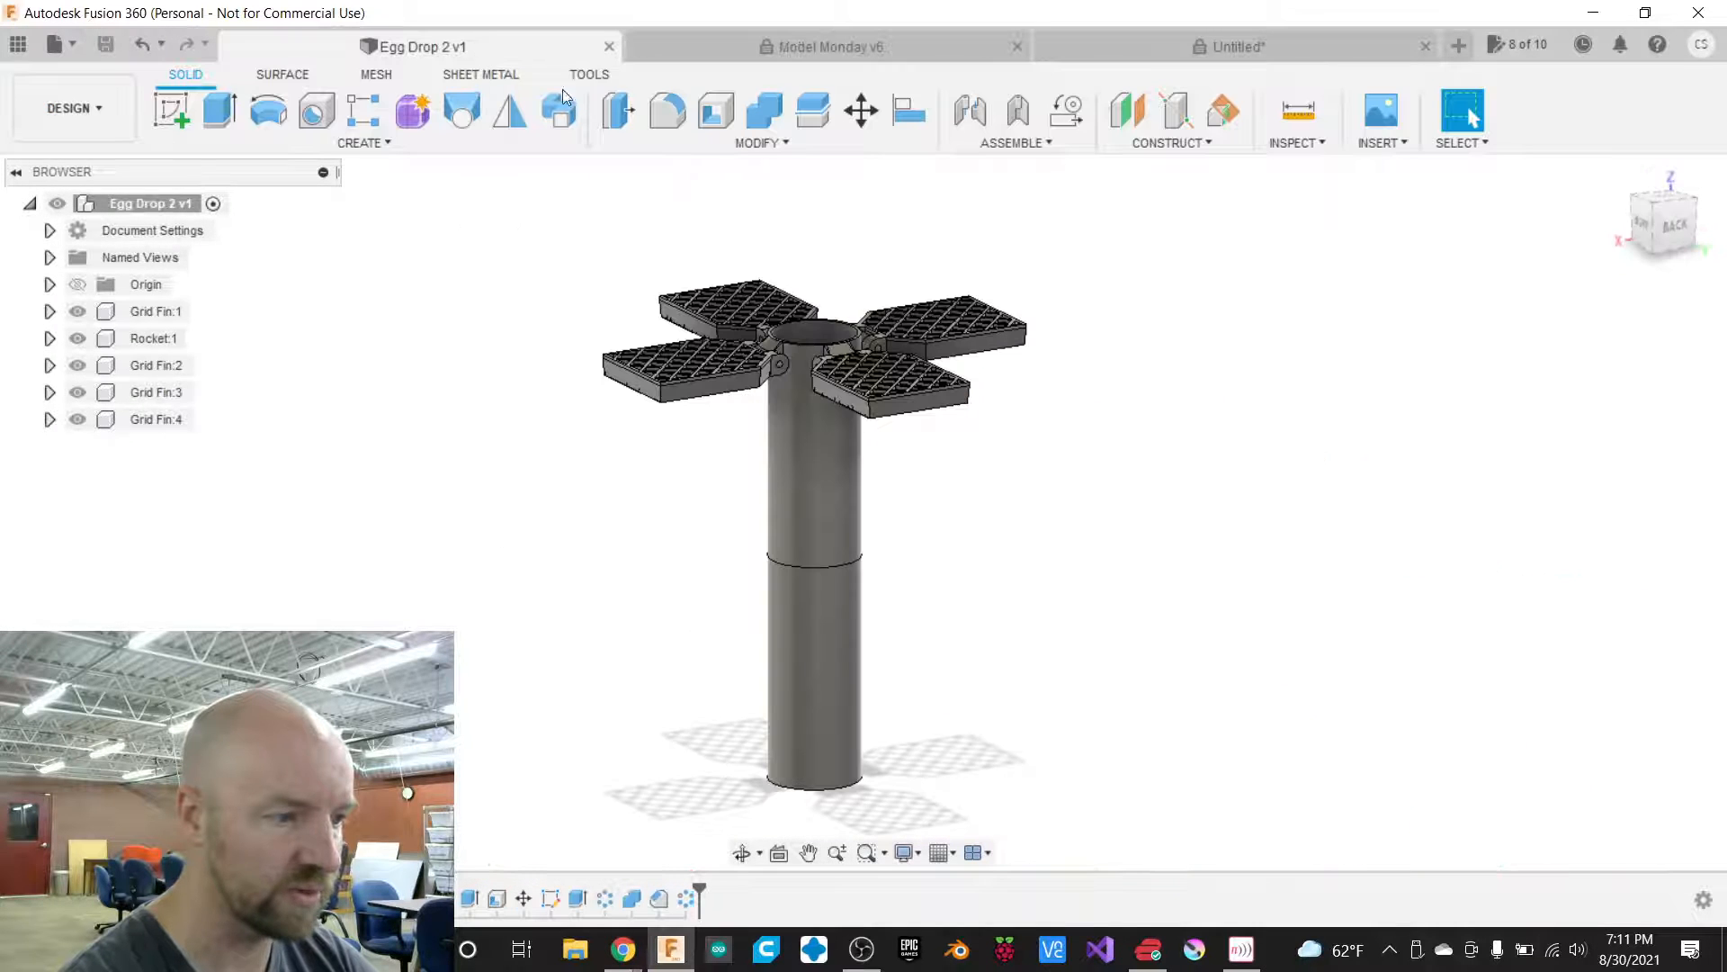
pyautogui.click(1633, 230)
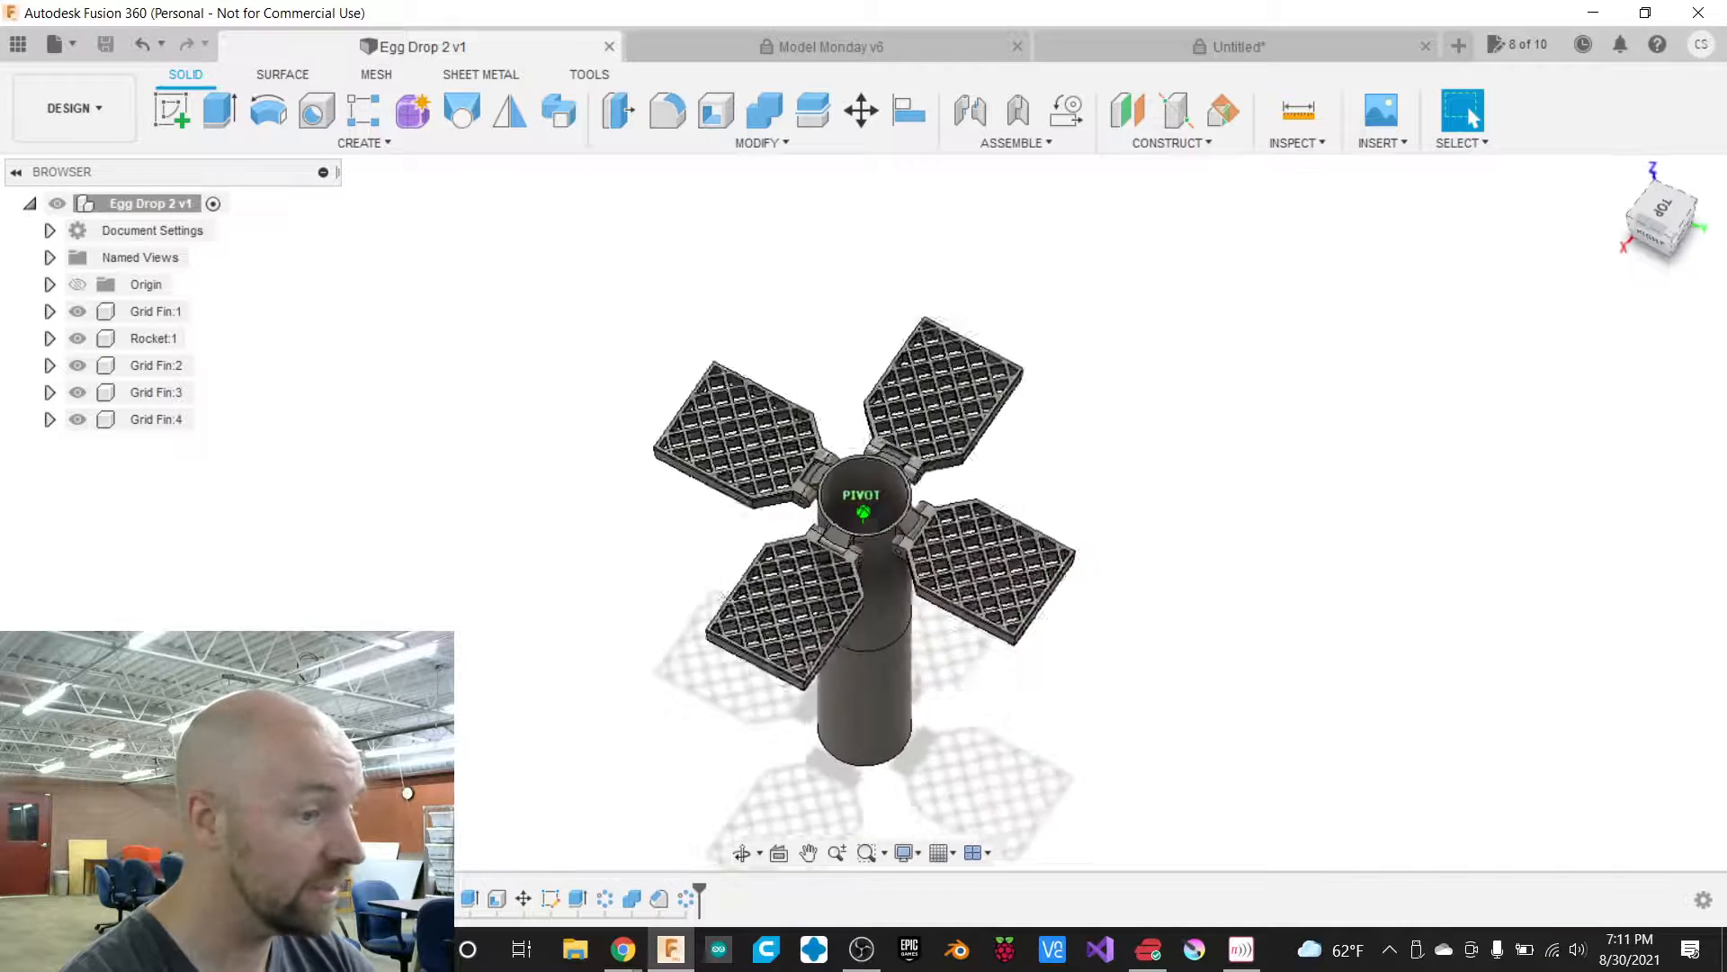
pyautogui.scroll(3, 1066, 630)
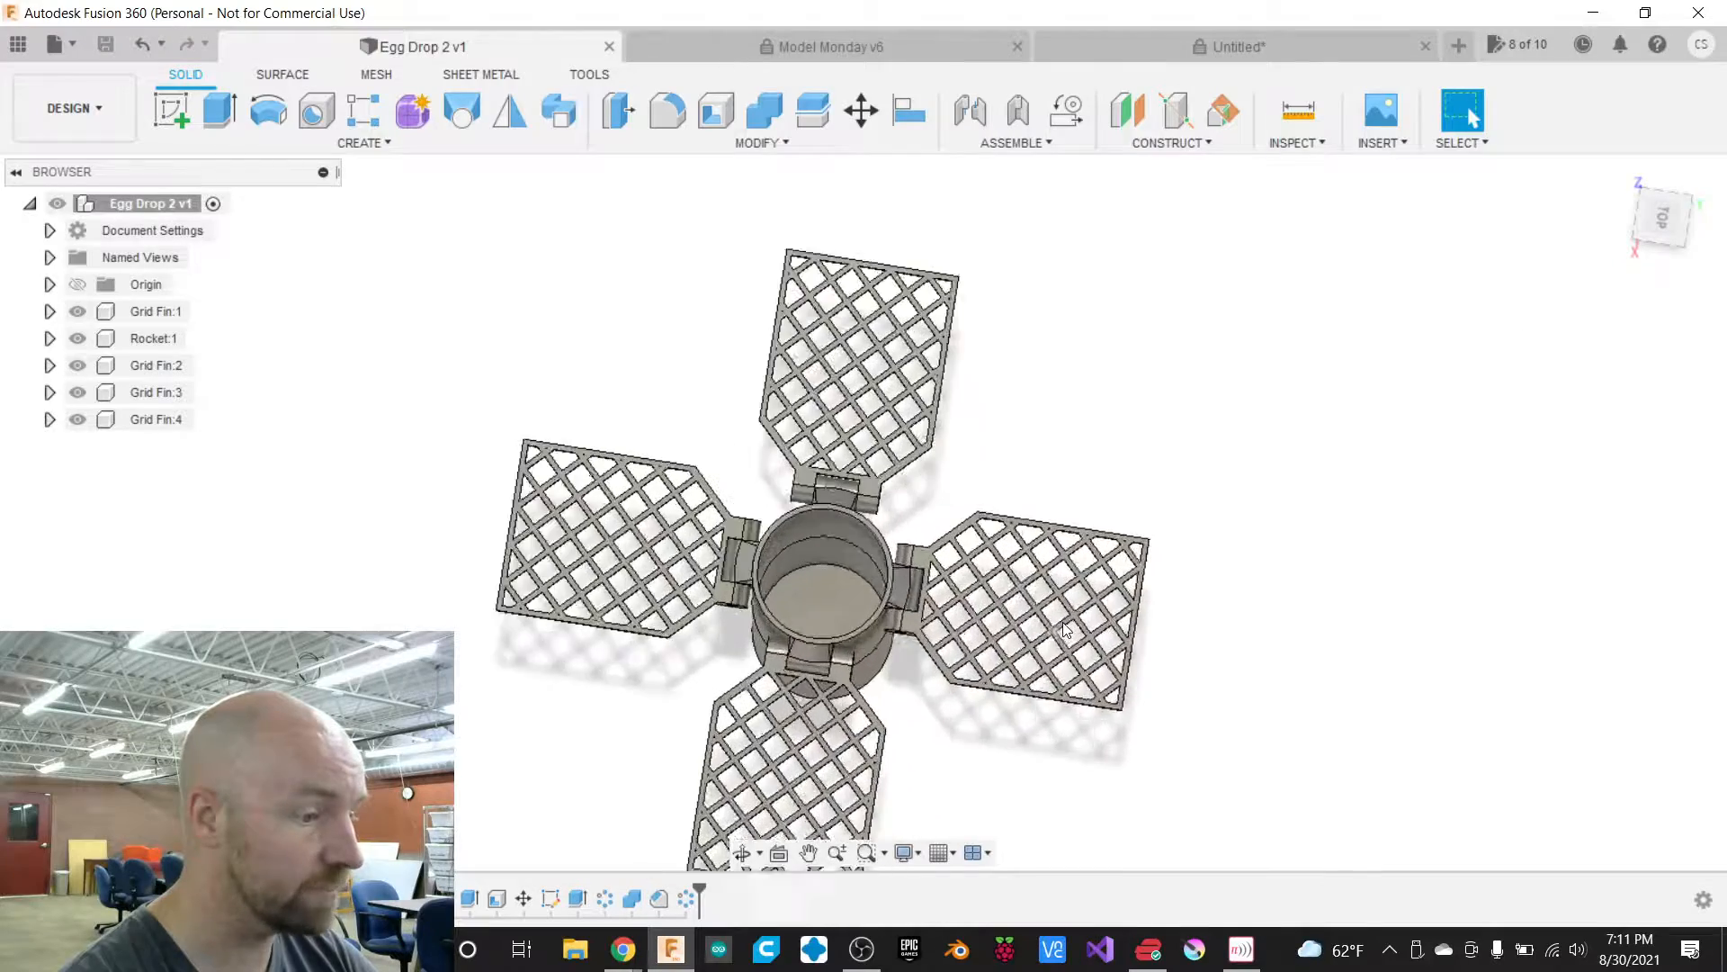
pyautogui.scroll(5, 1066, 629)
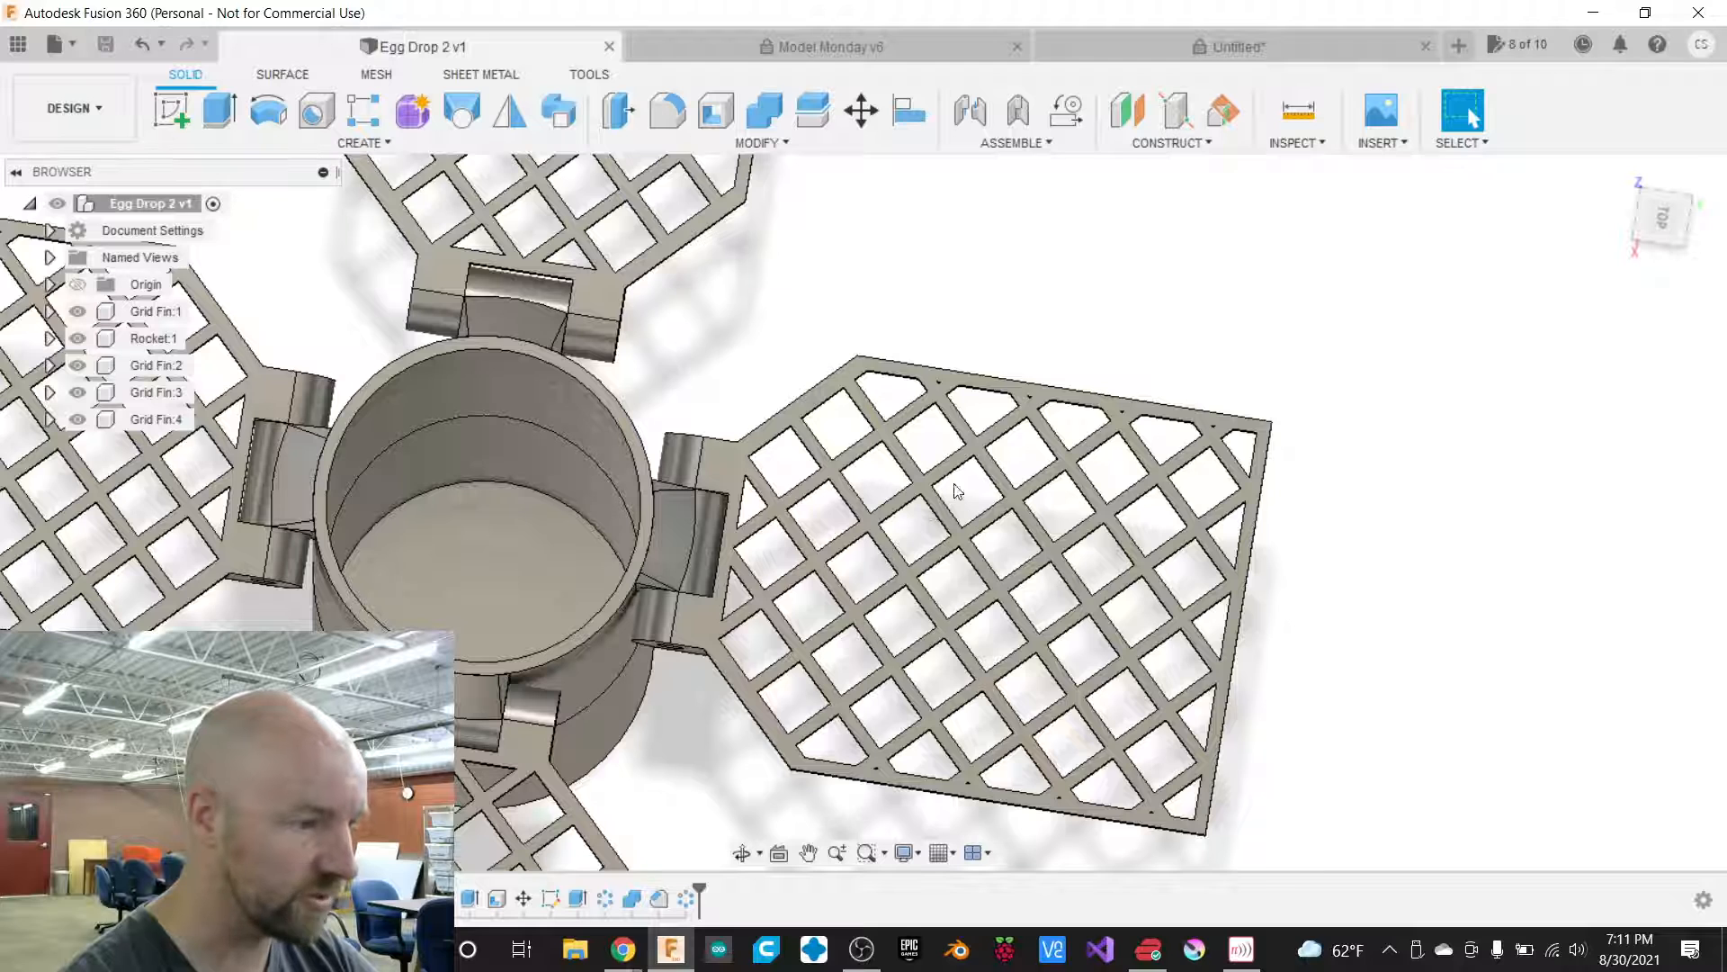
pyautogui.click(1119, 49)
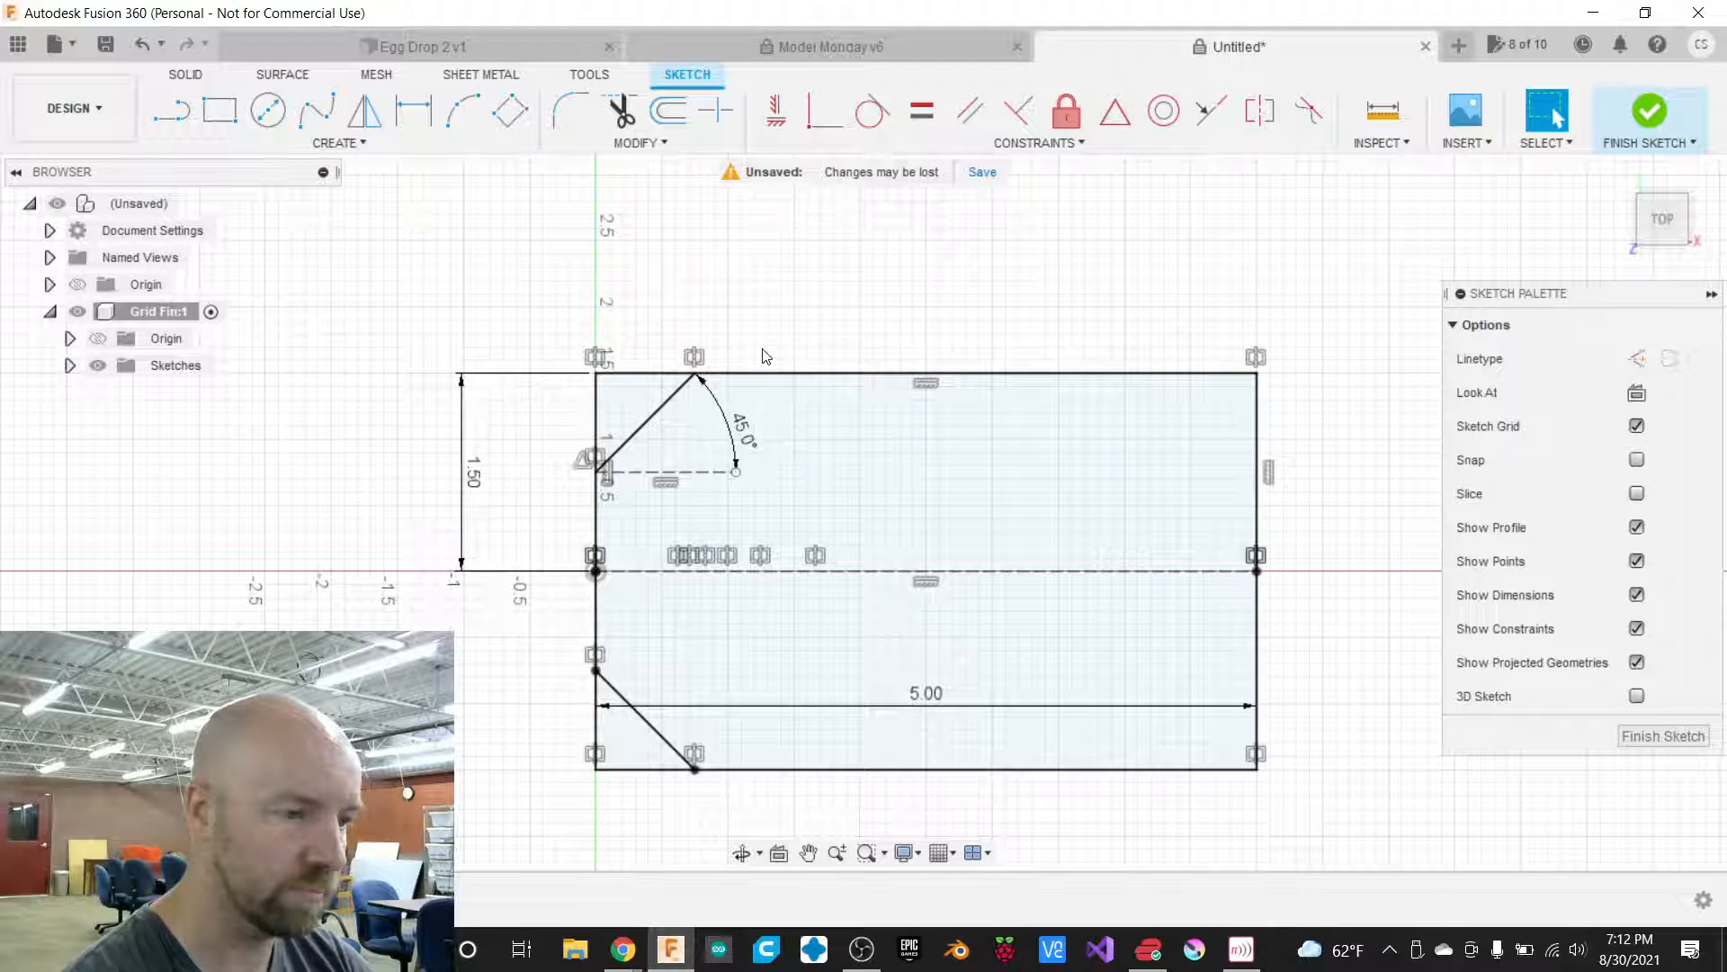
# Start an offset of the complete outer rectangle, selecting its upper and lower edge chains with chain selection on.
pyautogui.scroll(3, 1066, 673)
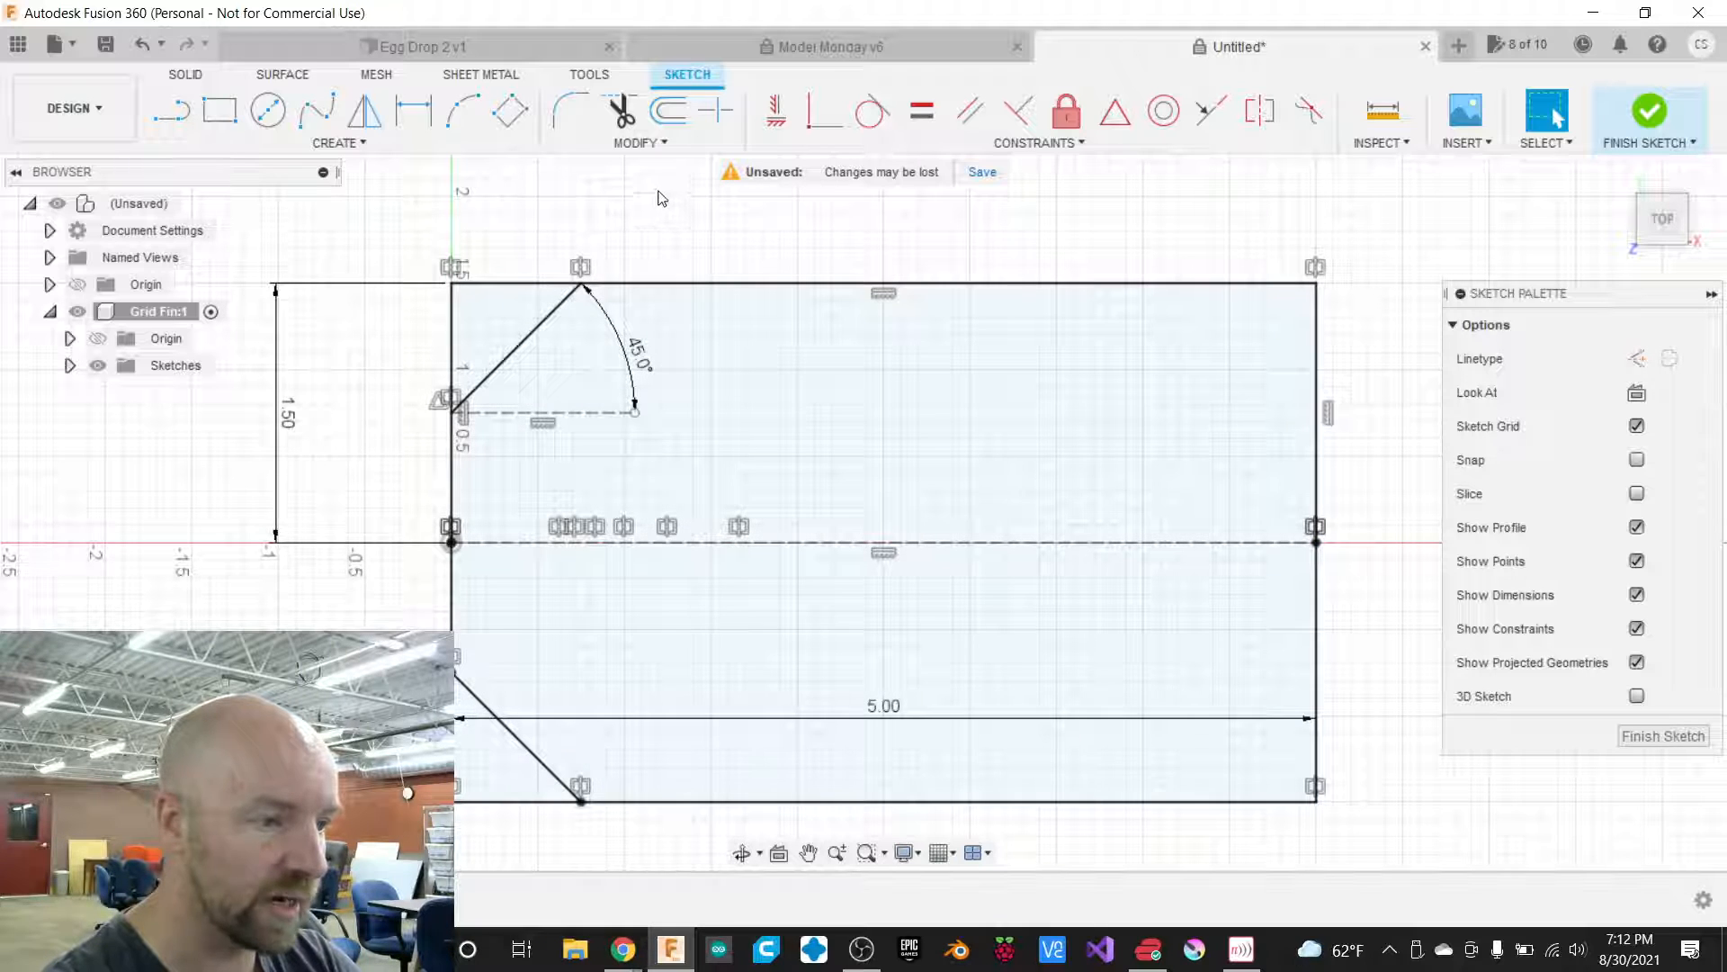
pyautogui.click(635, 144)
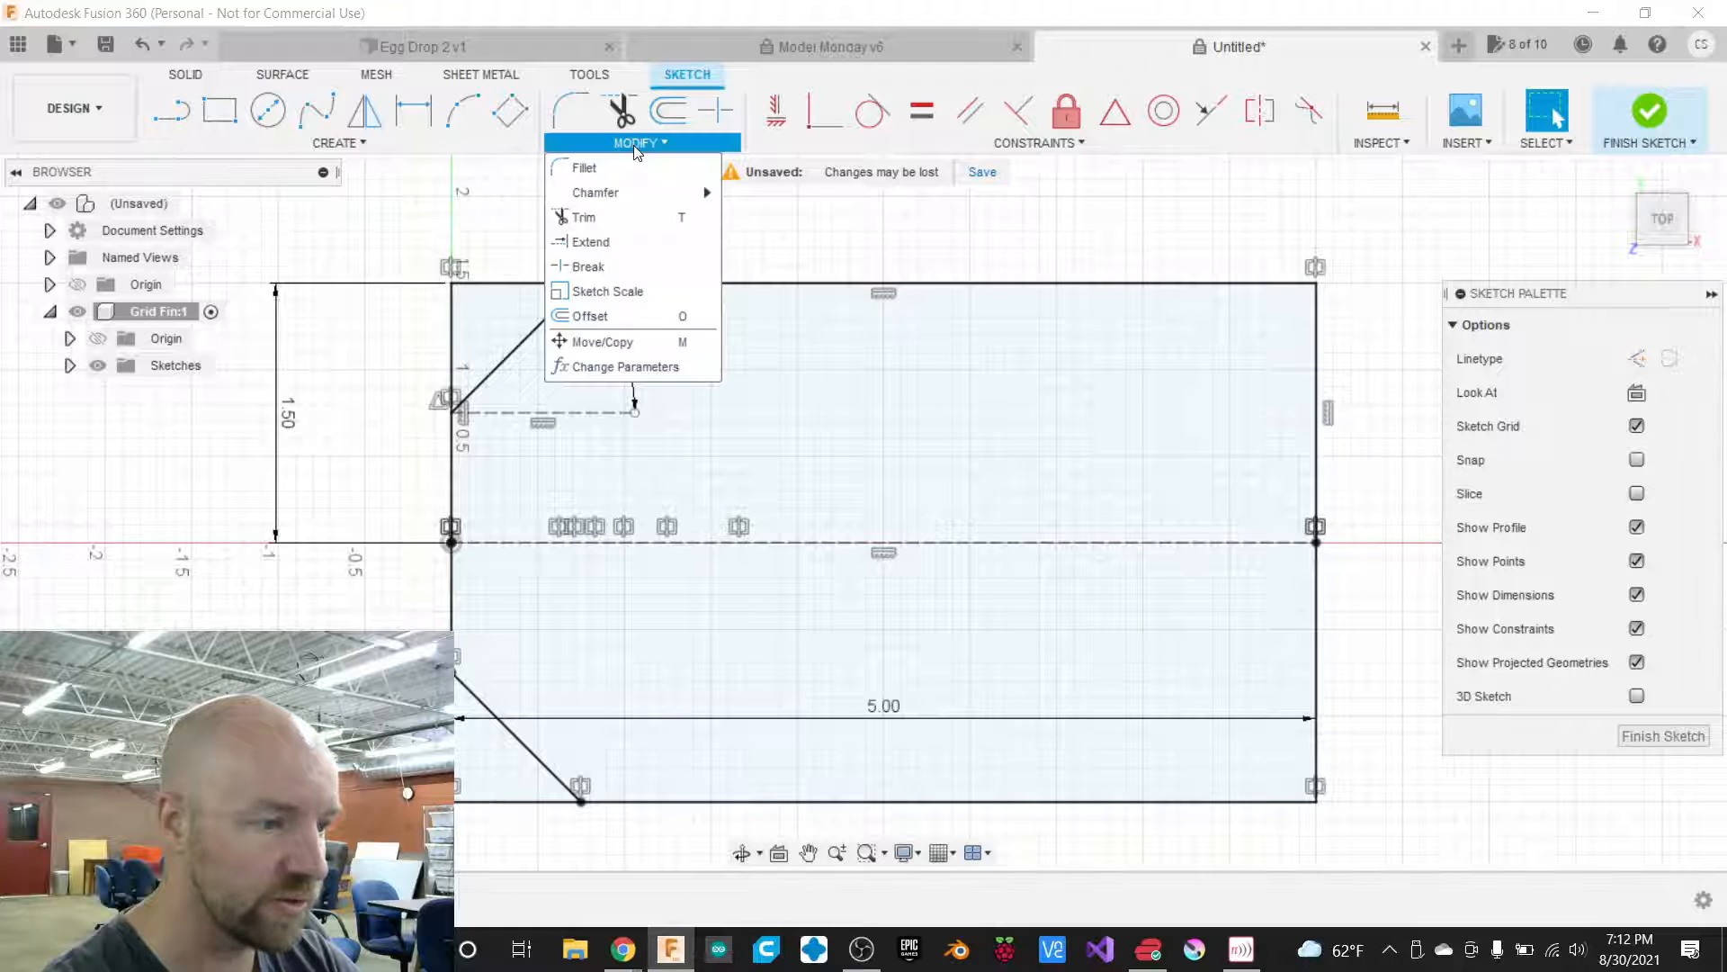
pyautogui.click(589, 316)
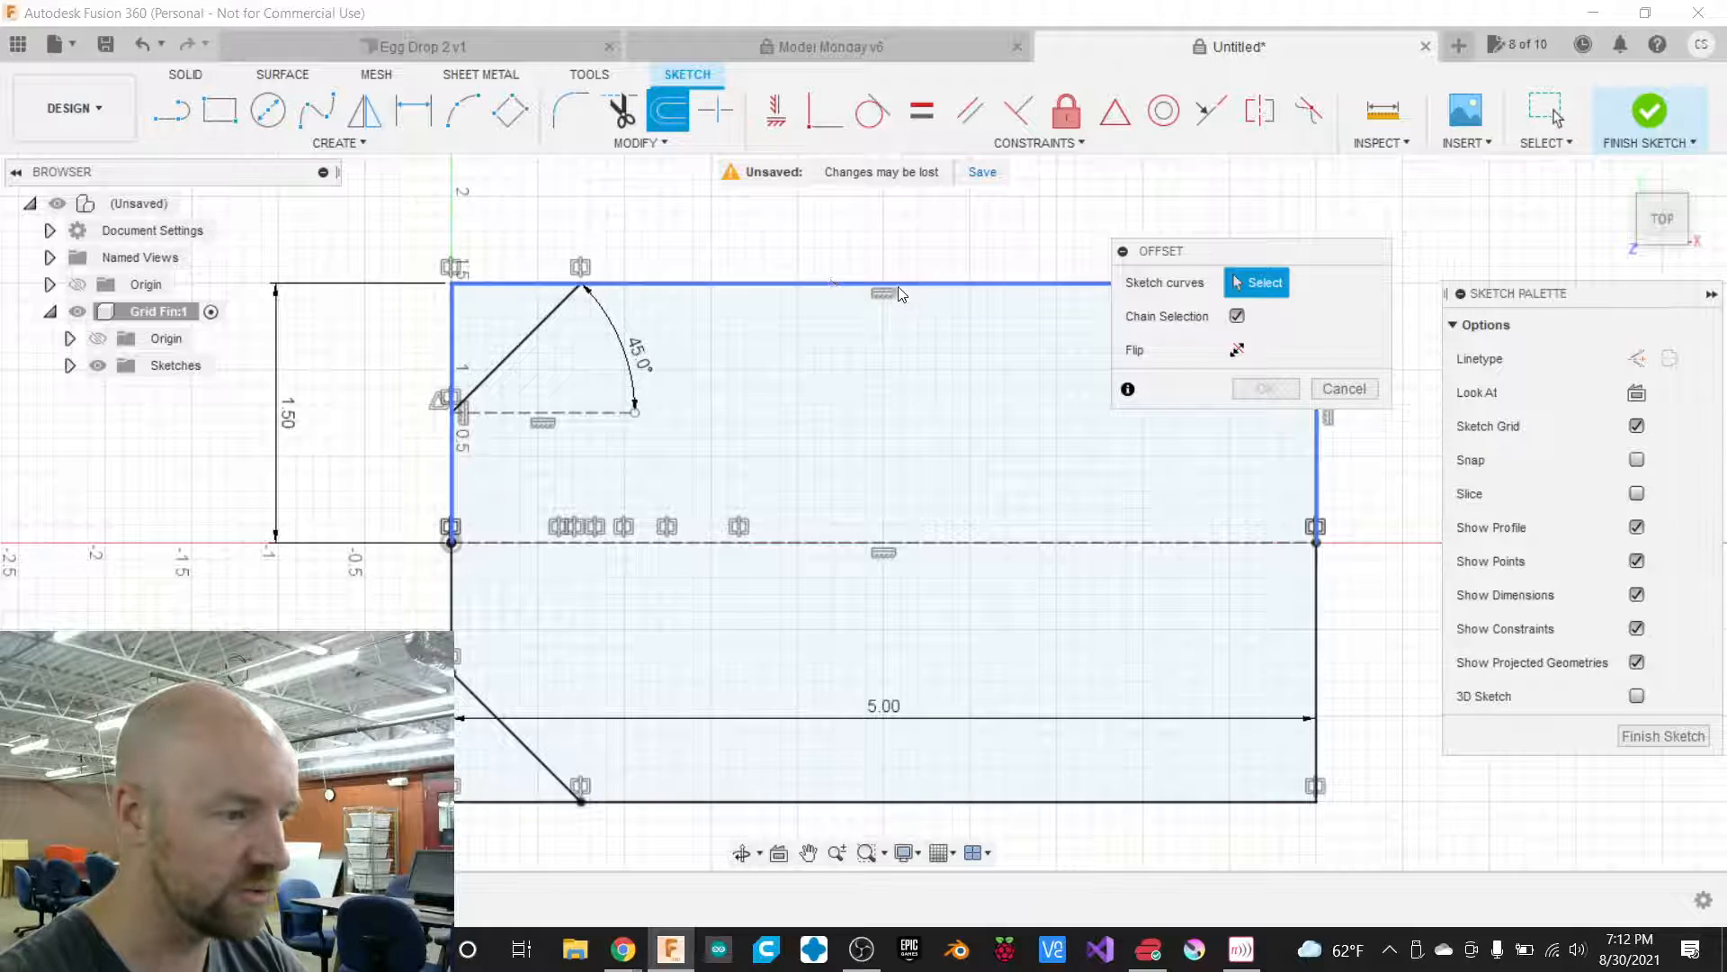
pyautogui.click(804, 284)
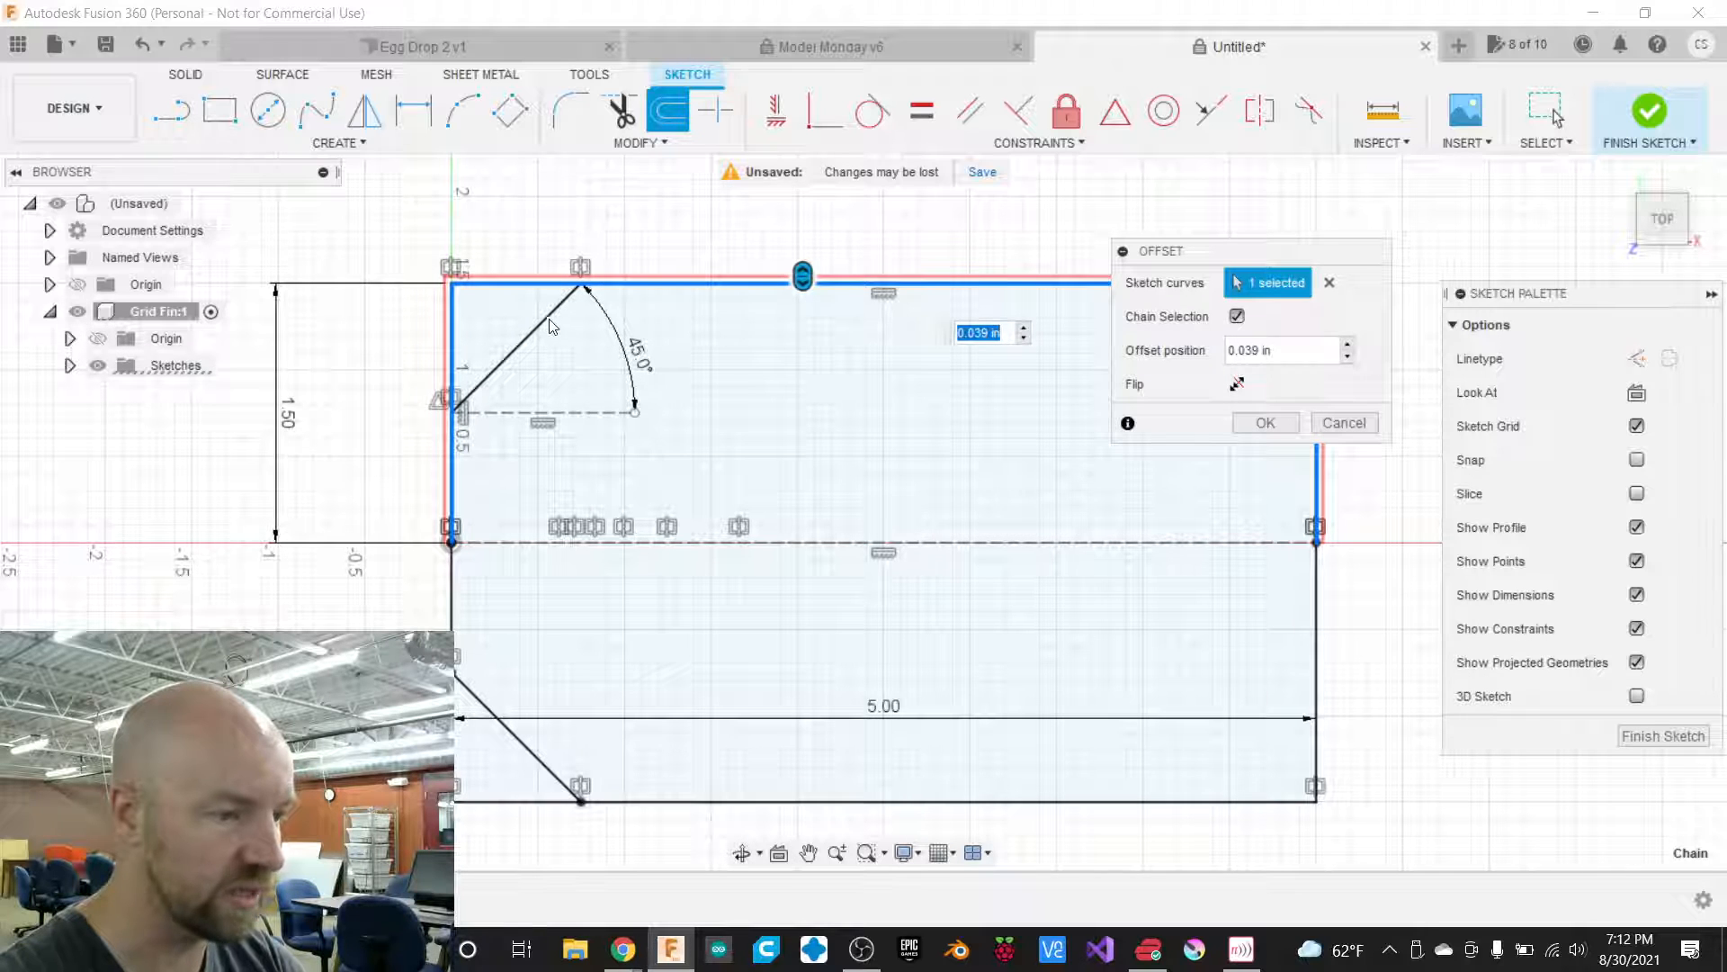
pyautogui.click(1314, 613)
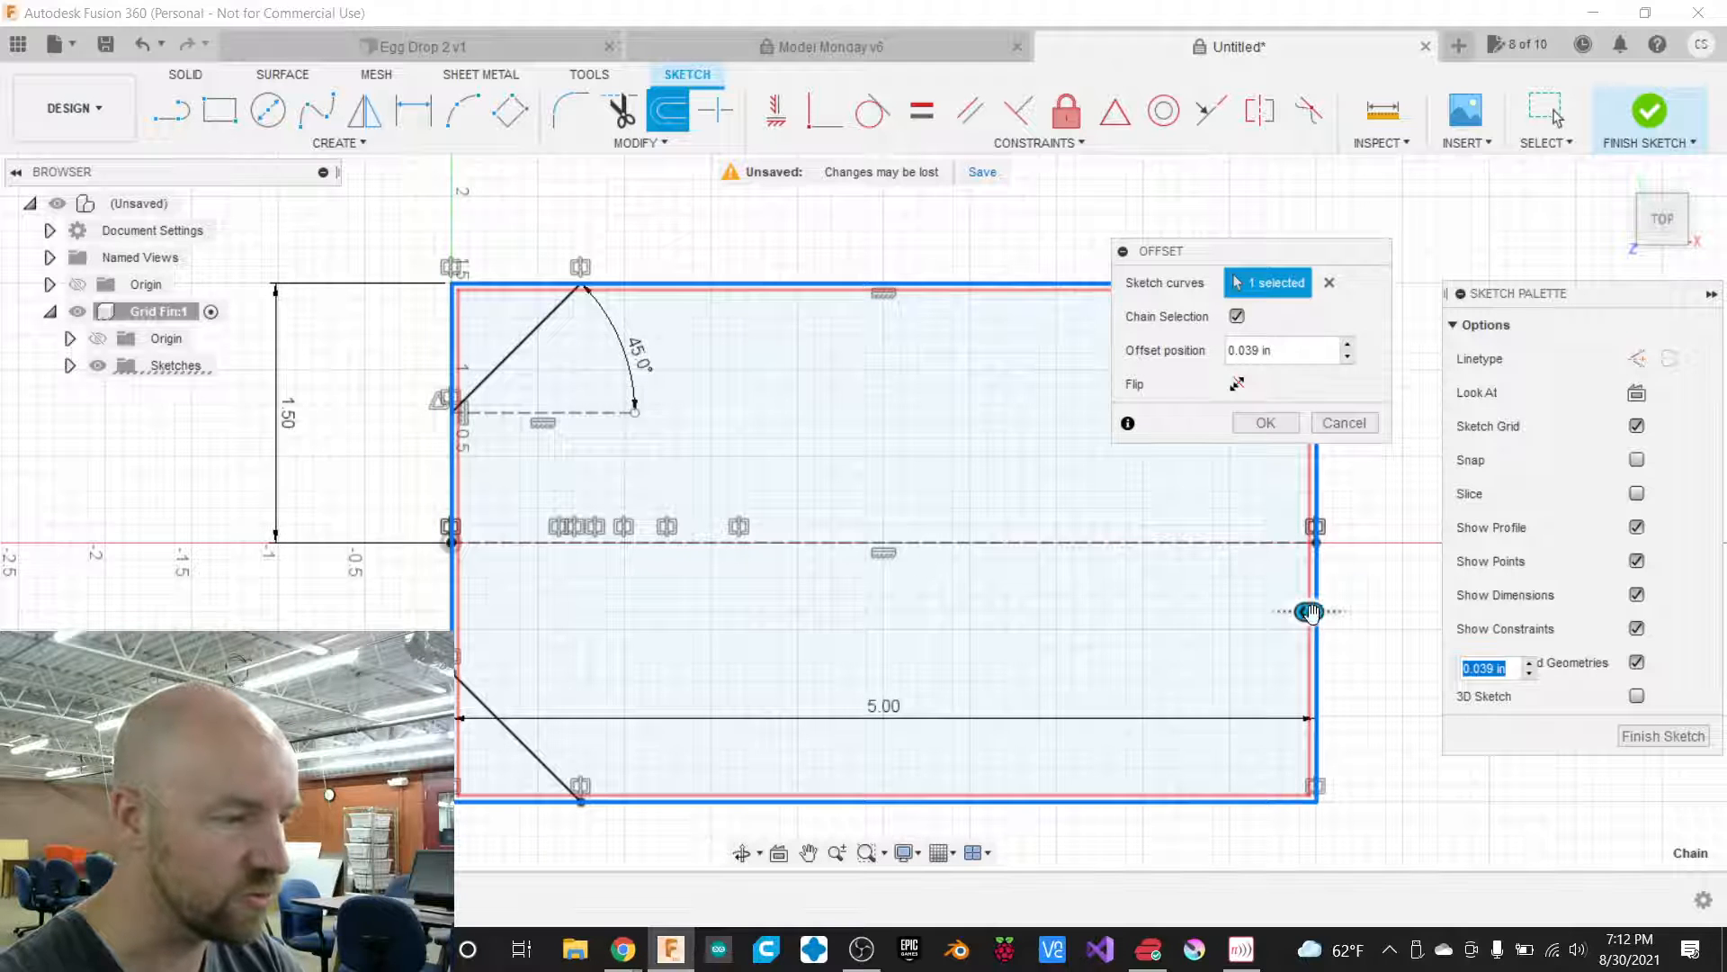
pyautogui.moveTo(1310, 612); pyautogui.dragTo(1287, 612)
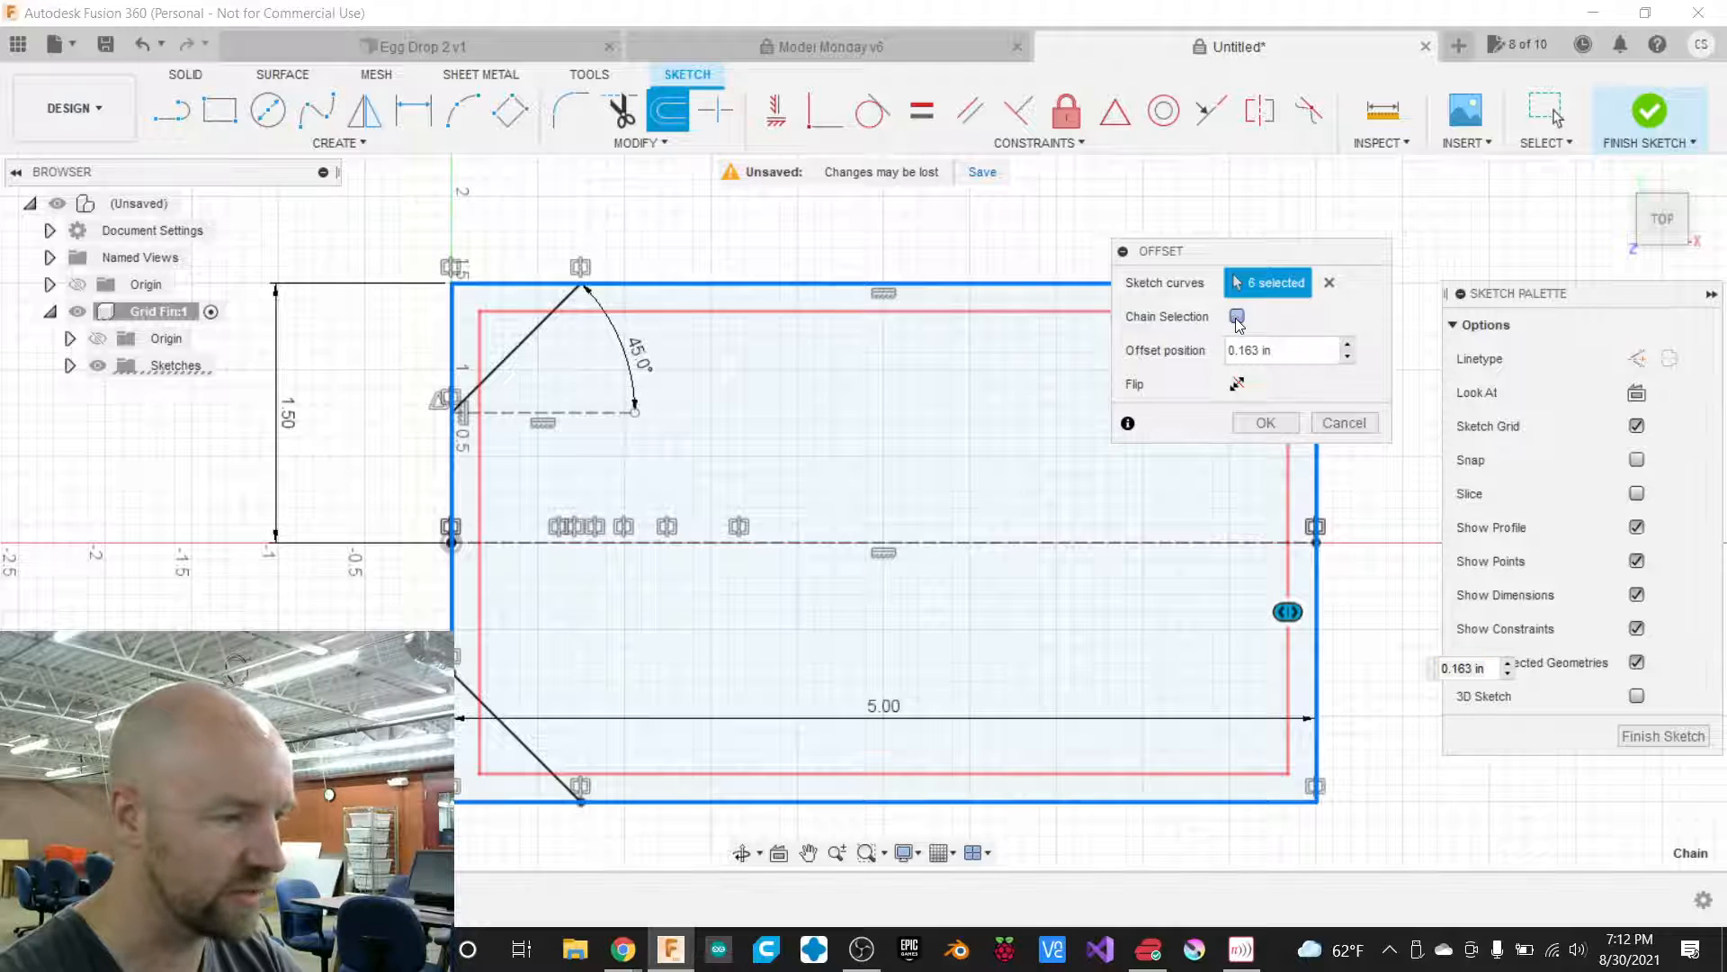
pyautogui.click(1237, 316)
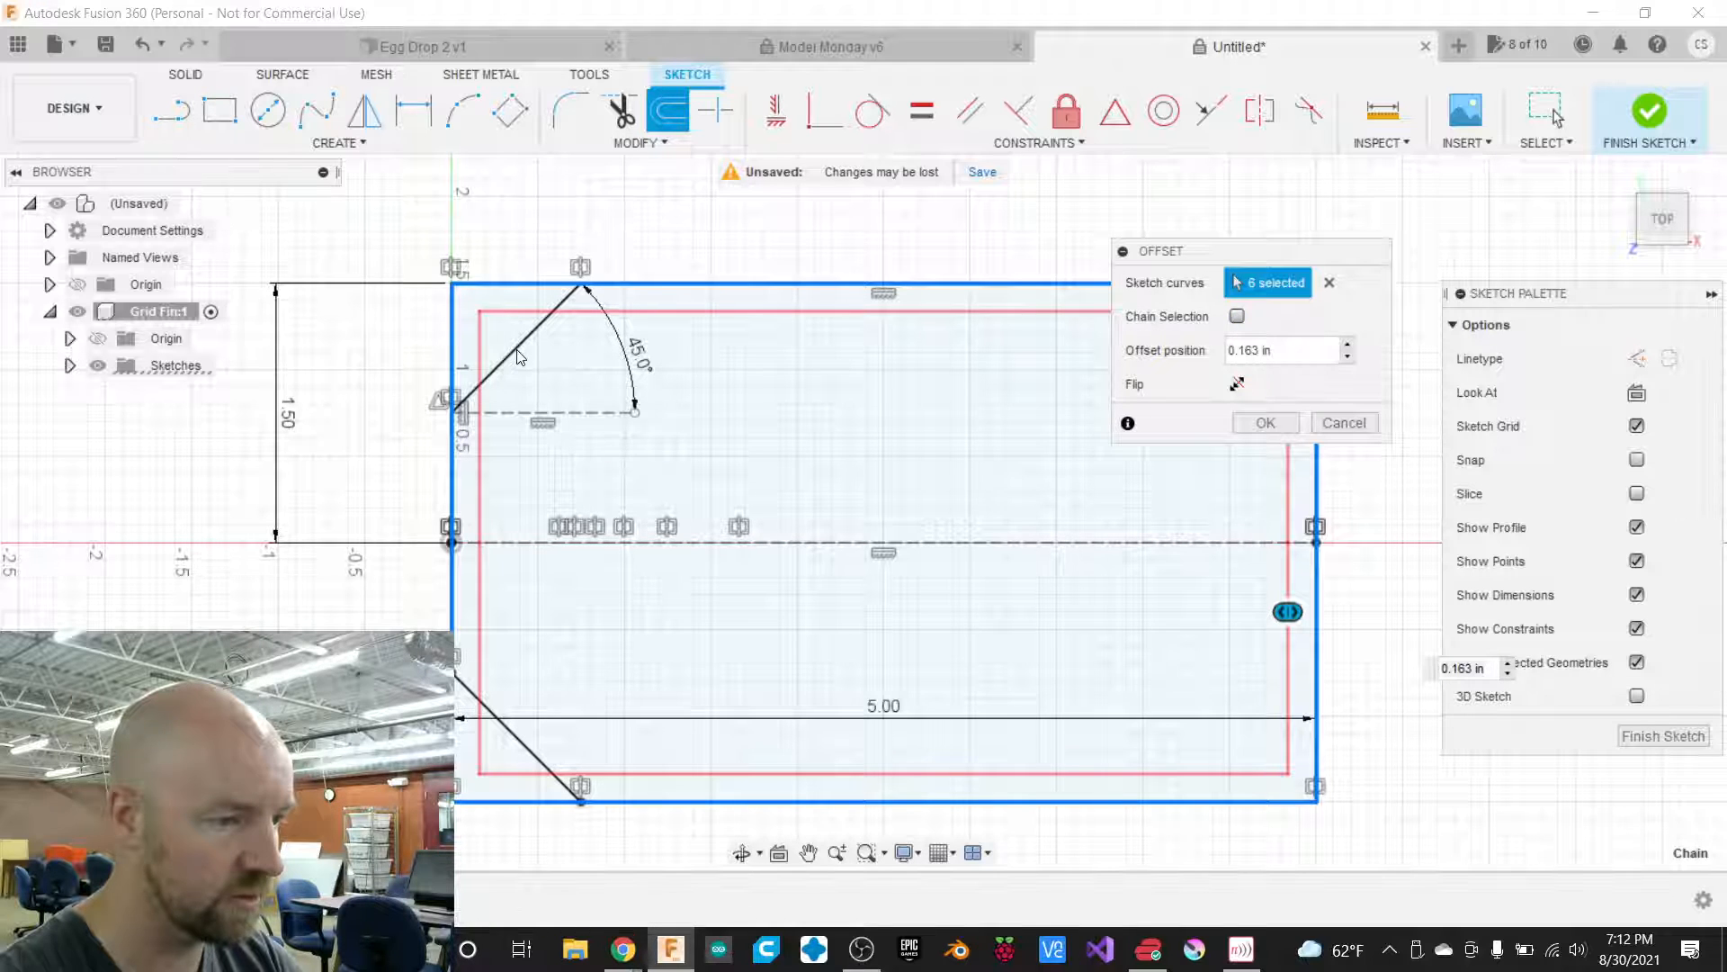
pyautogui.click(1237, 316)
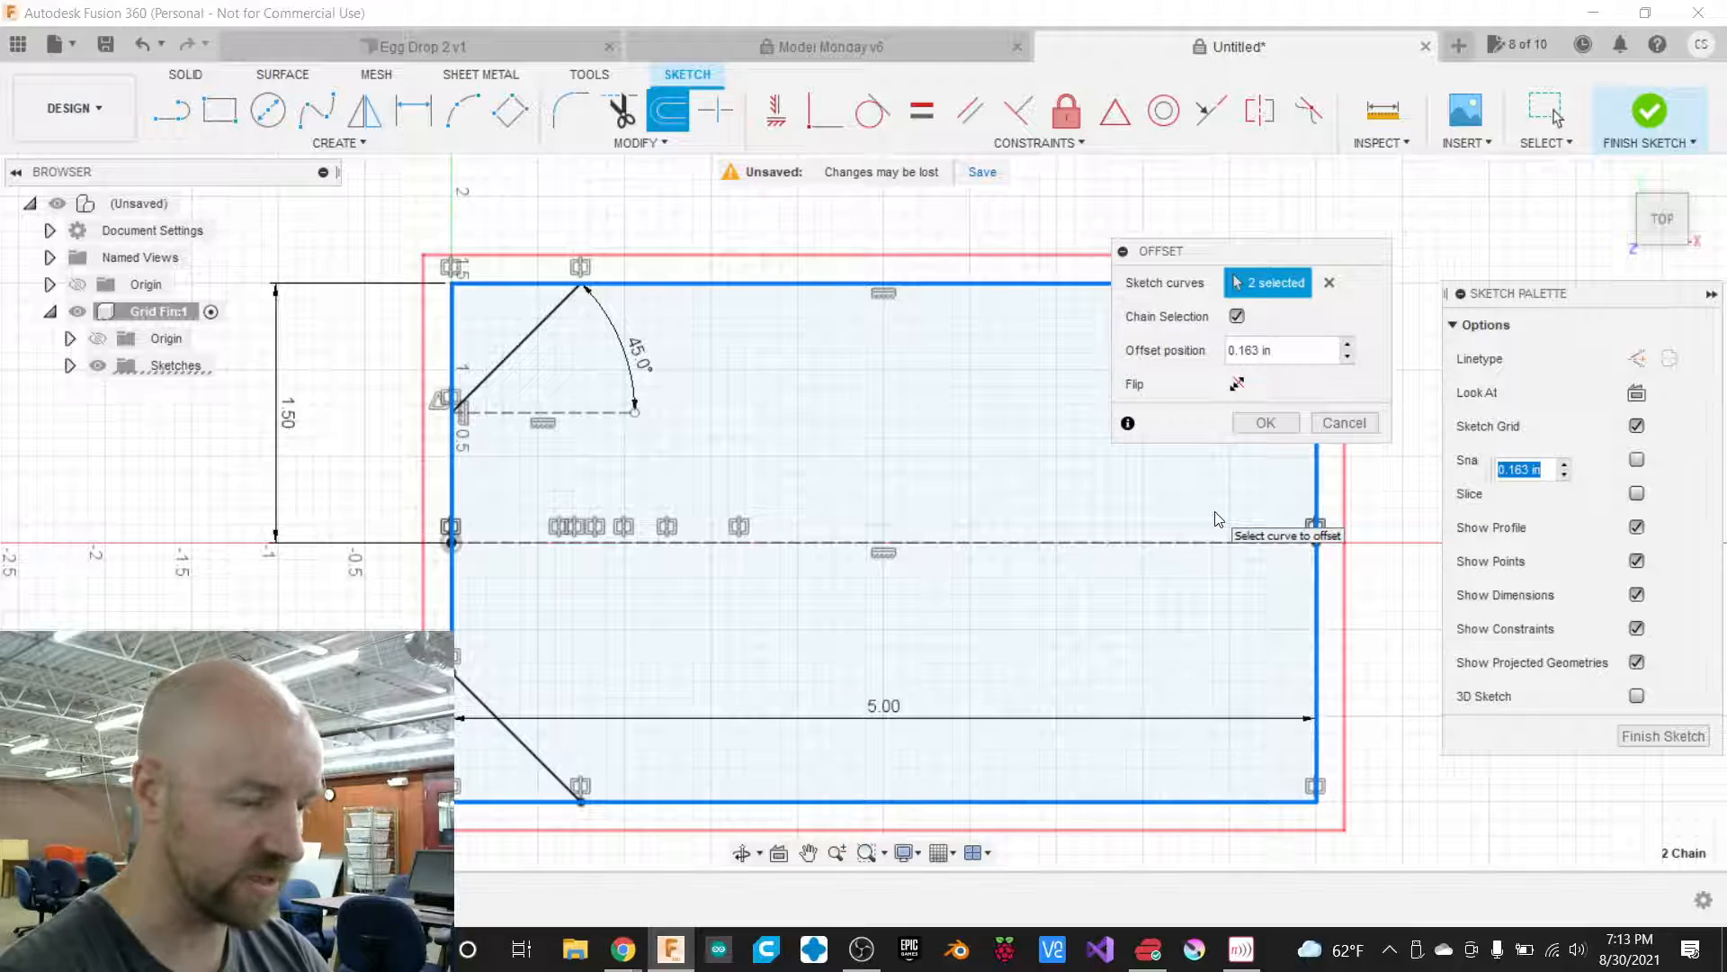
# Set the rectangle's offset to -0.125 in, facing inward, and create the inner frame.
pyautogui.write('-.125')
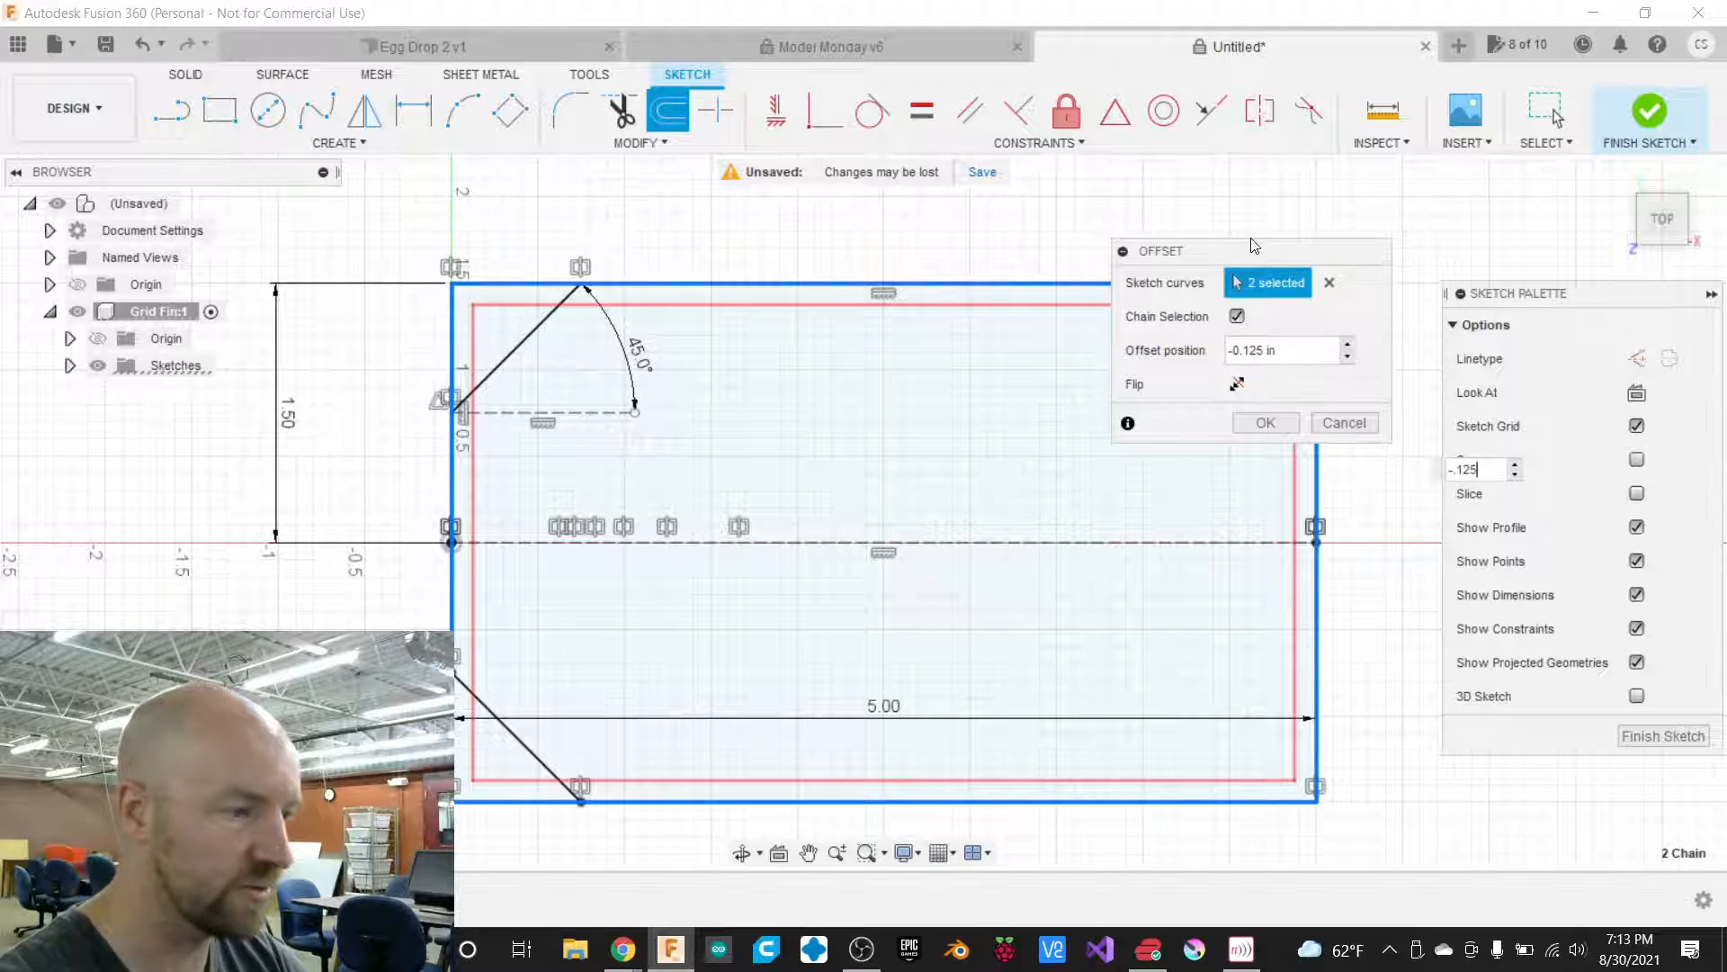
pyautogui.moveTo(1234, 255); pyautogui.dragTo(1439, 245)
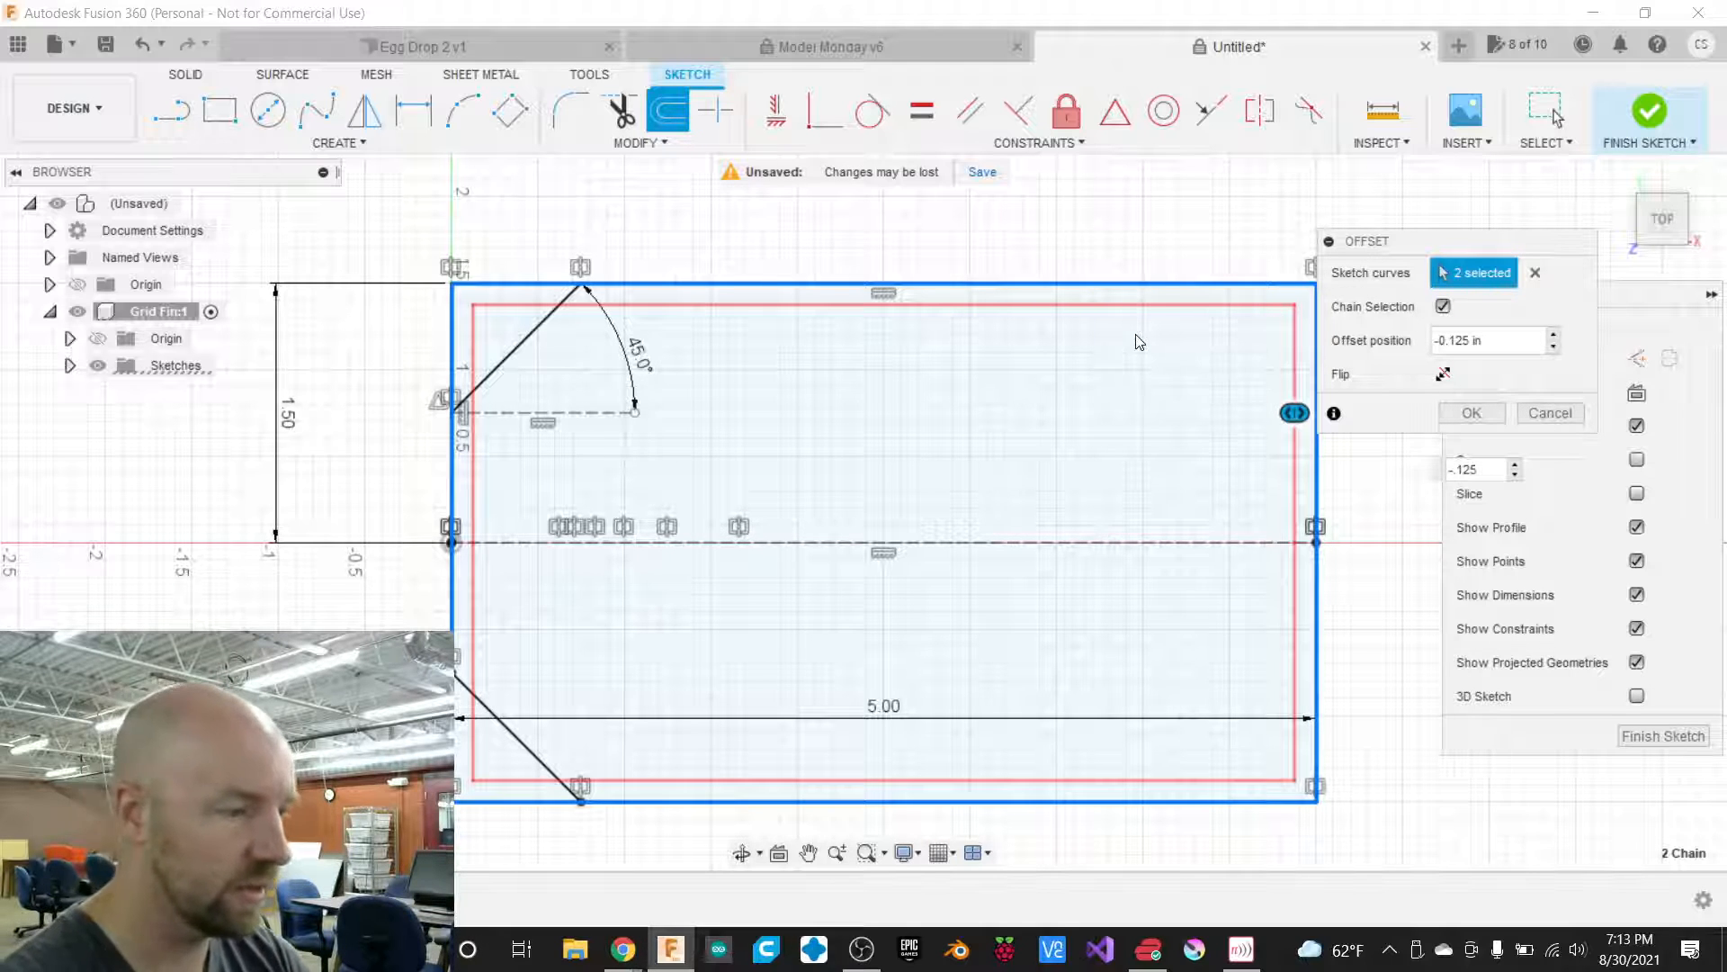
pyautogui.click(1452, 373)
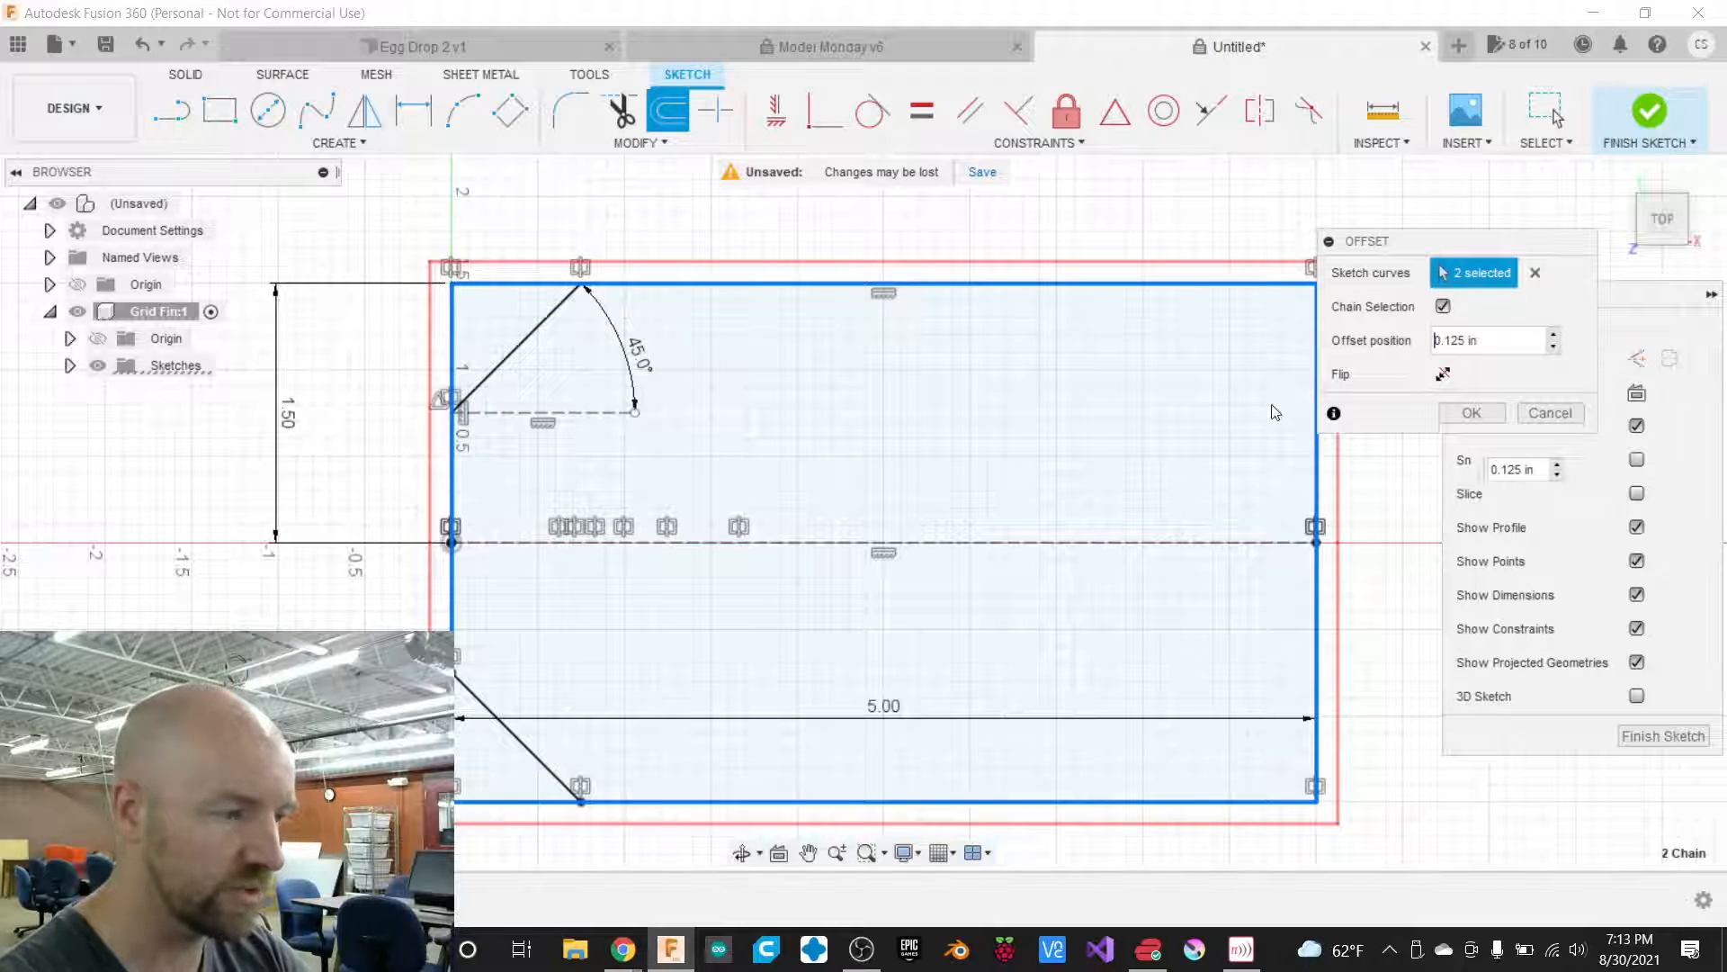
pyautogui.write('-')
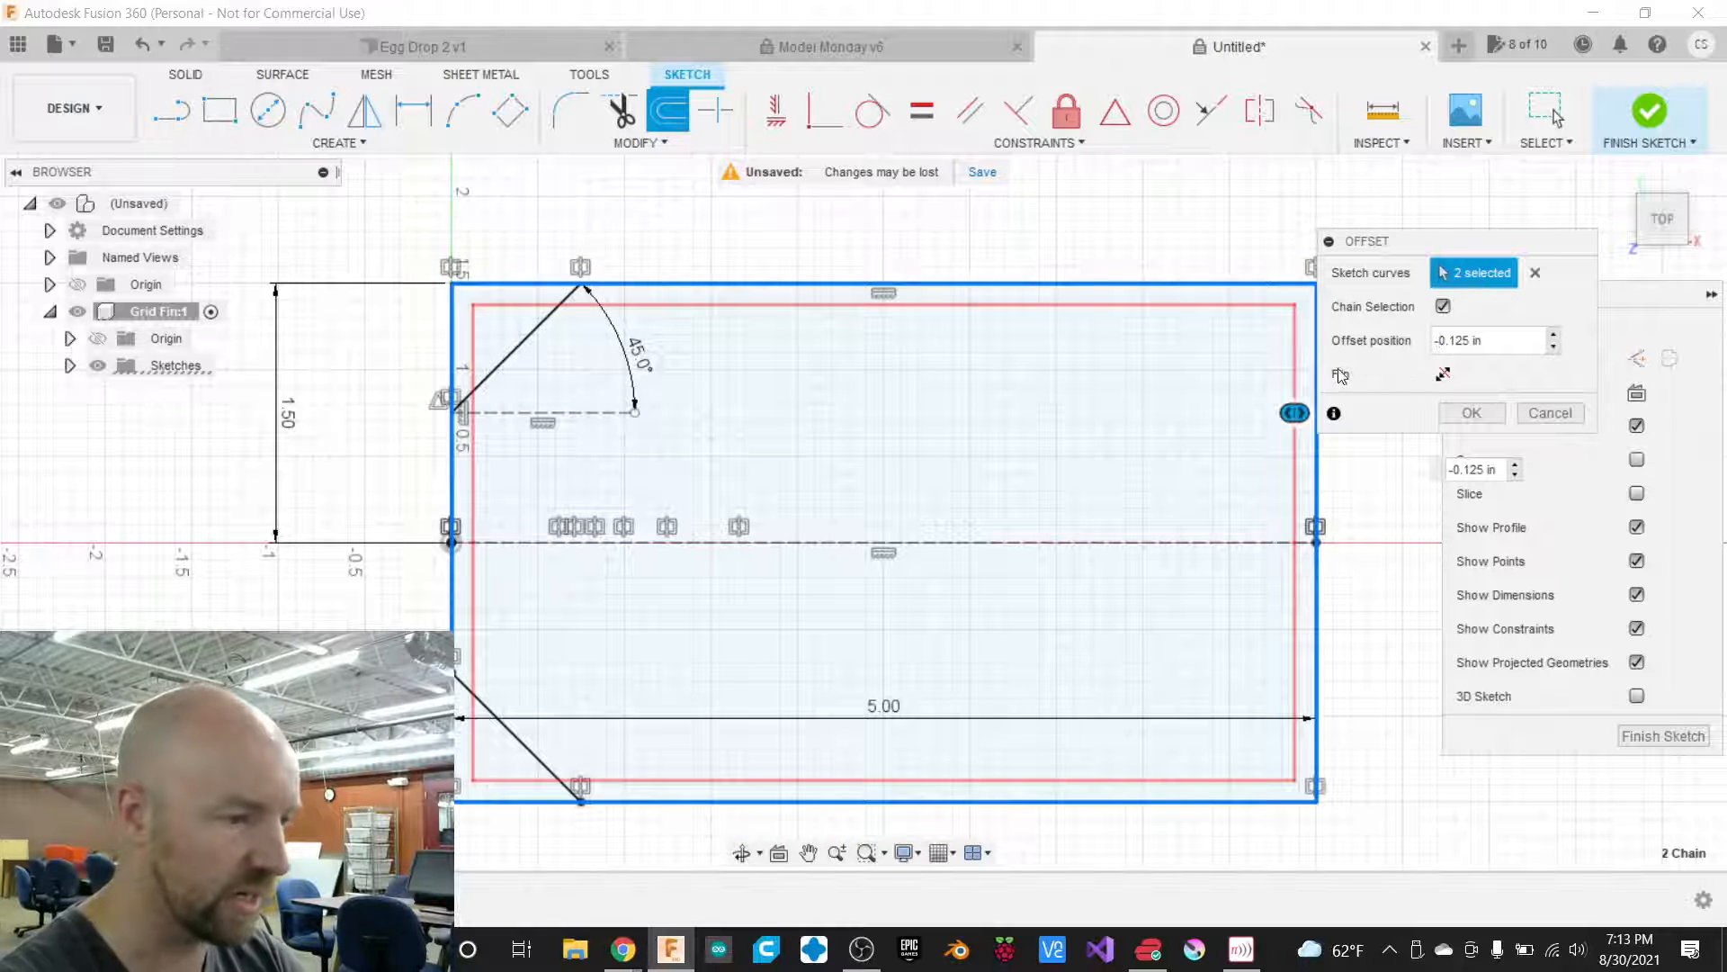
pyautogui.click(1475, 414)
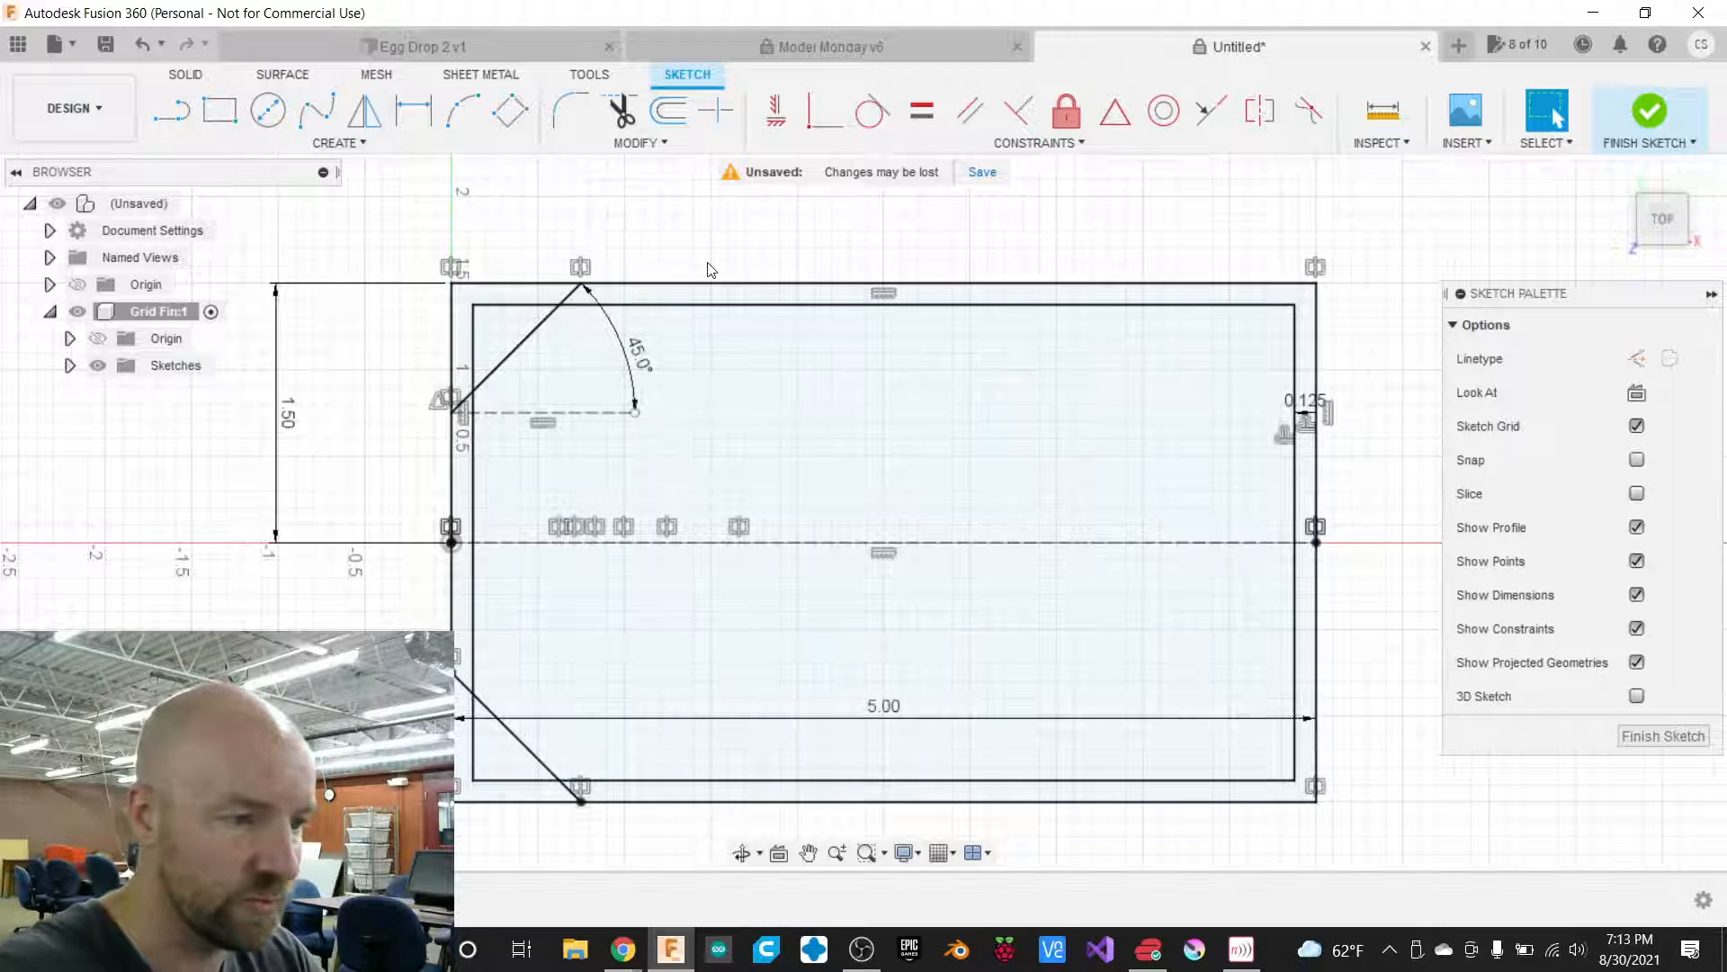
# Offset the upper 45-degree corner line by 0.125 in toward the inside of the fin.
pyautogui.click(362, 121)
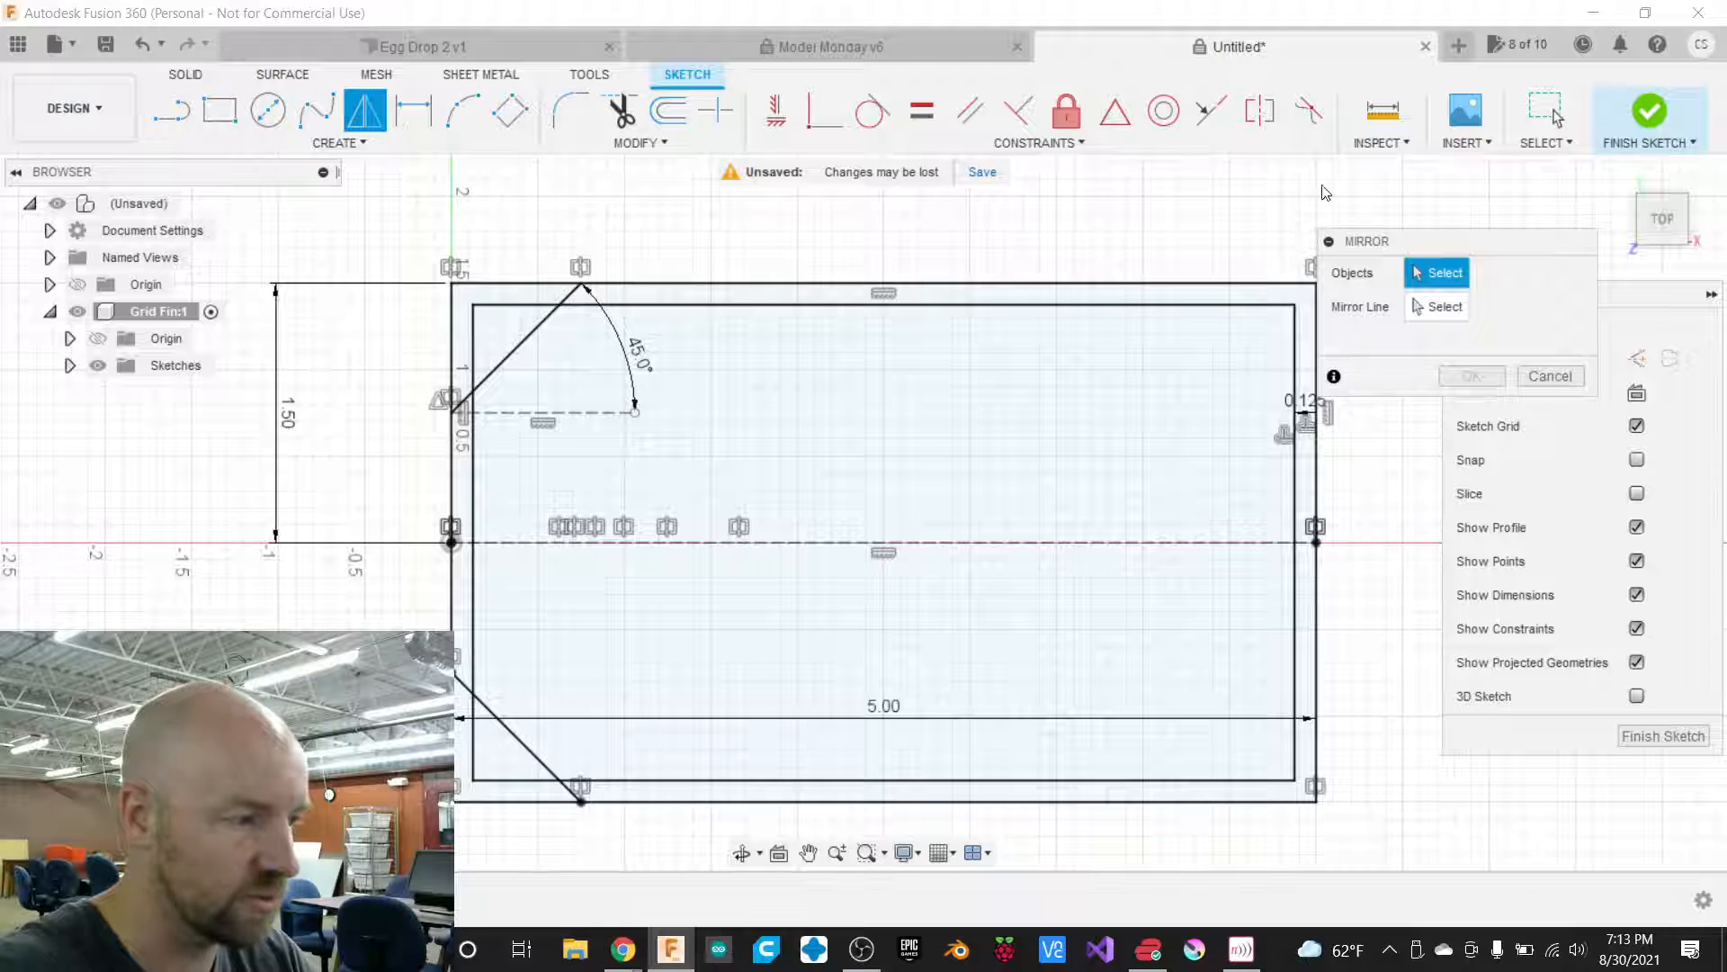
pyautogui.click(1547, 376)
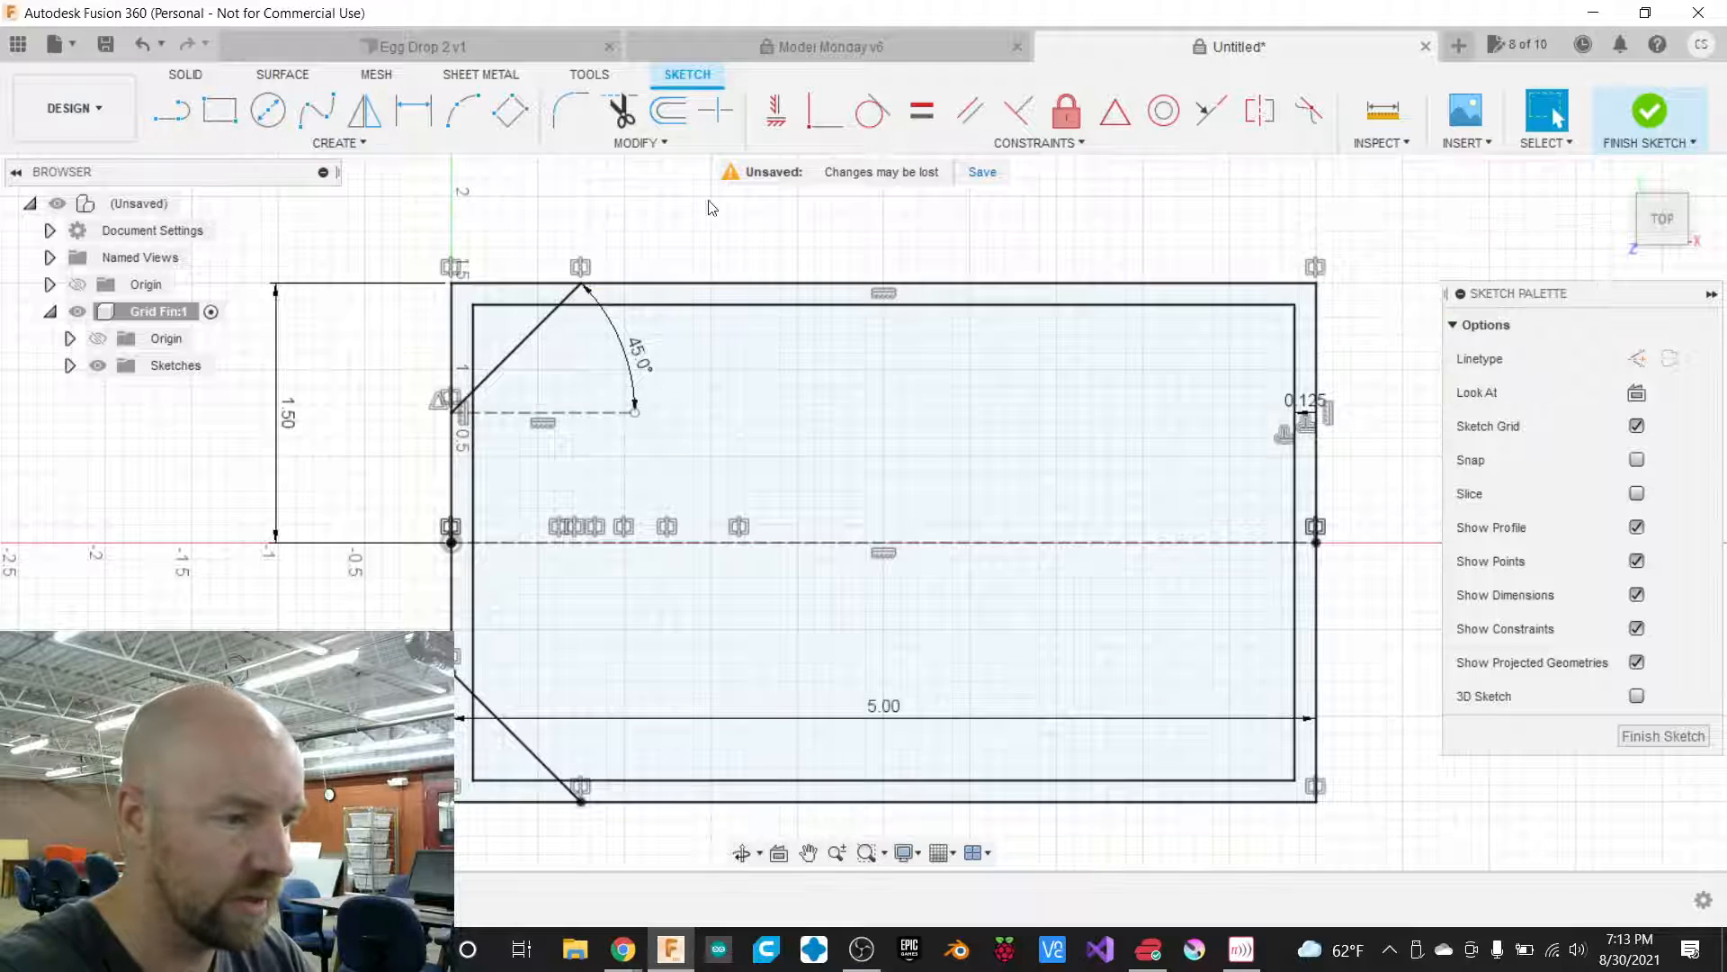
pyautogui.click(655, 142)
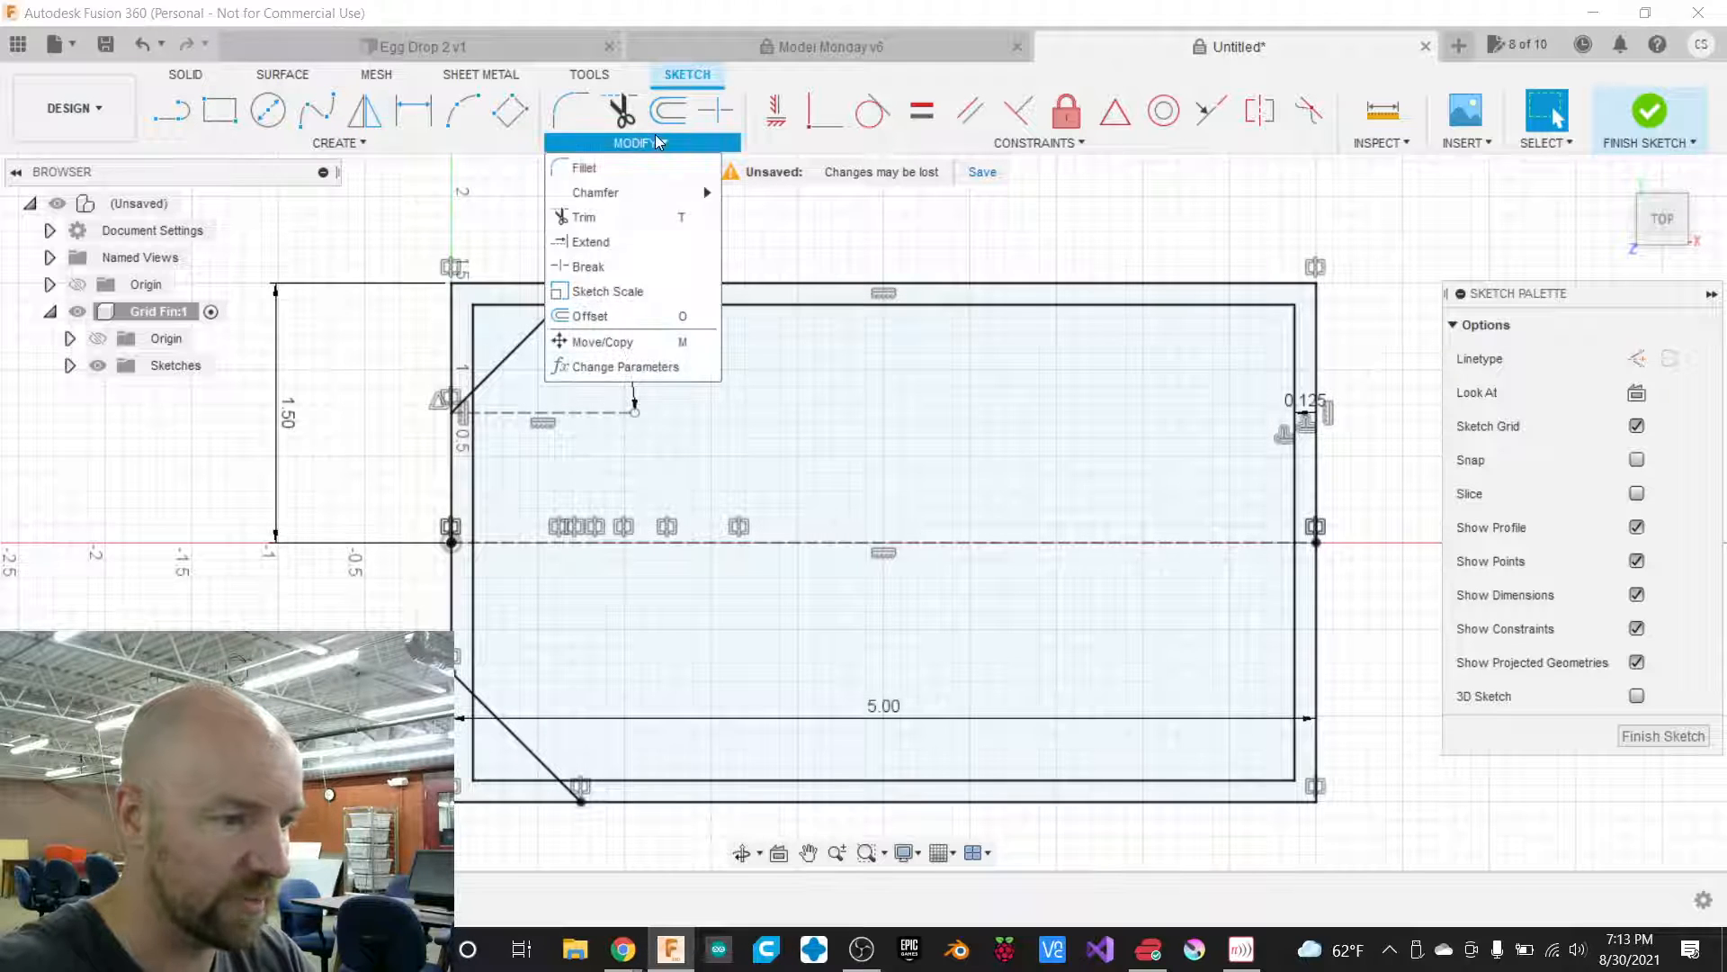
pyautogui.click(639, 315)
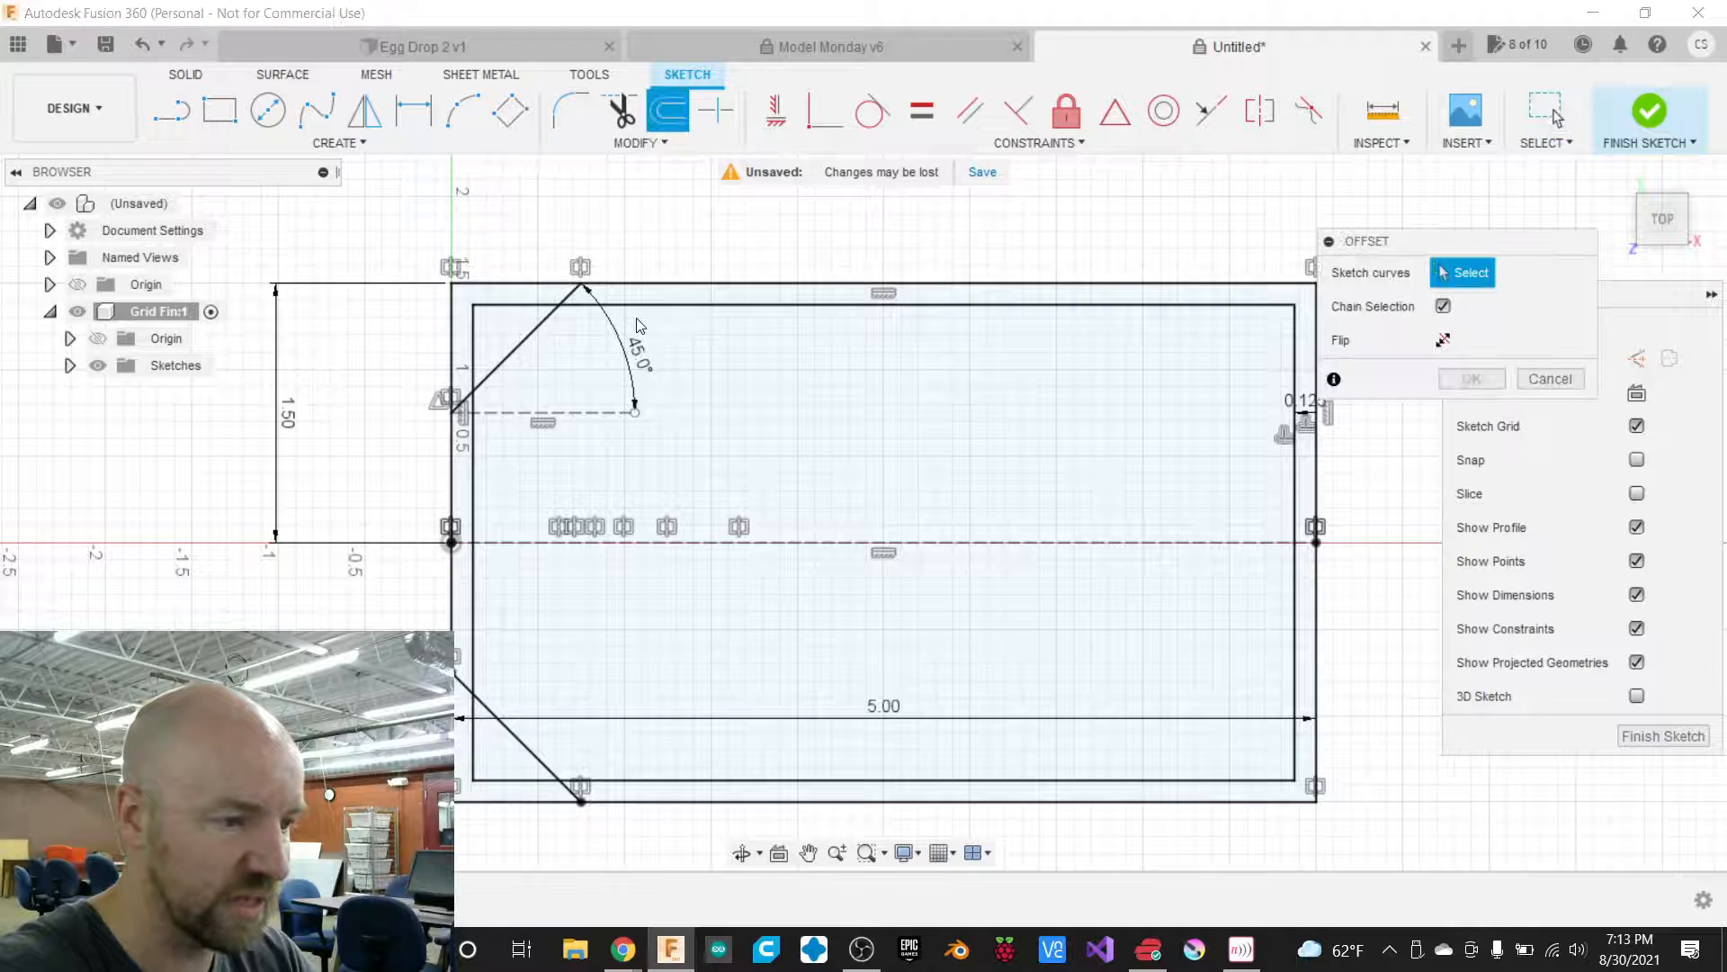
pyautogui.click(522, 349)
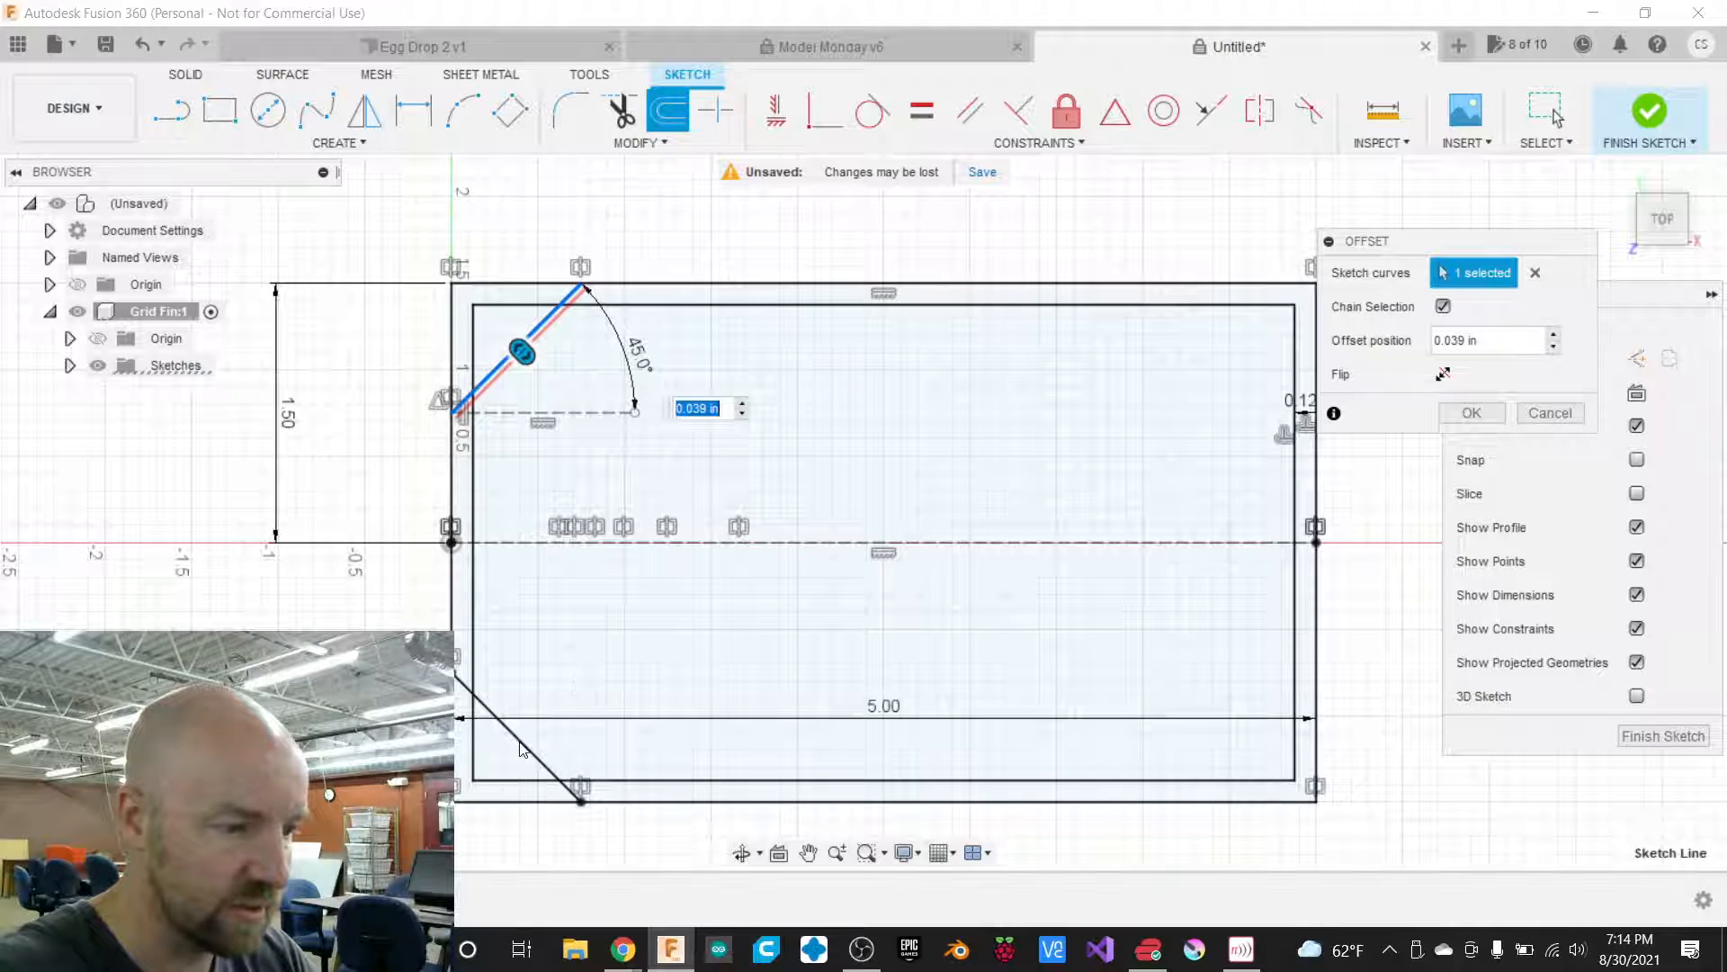
pyautogui.moveTo(522, 352); pyautogui.dragTo(531, 358)
pyautogui.write('.12')
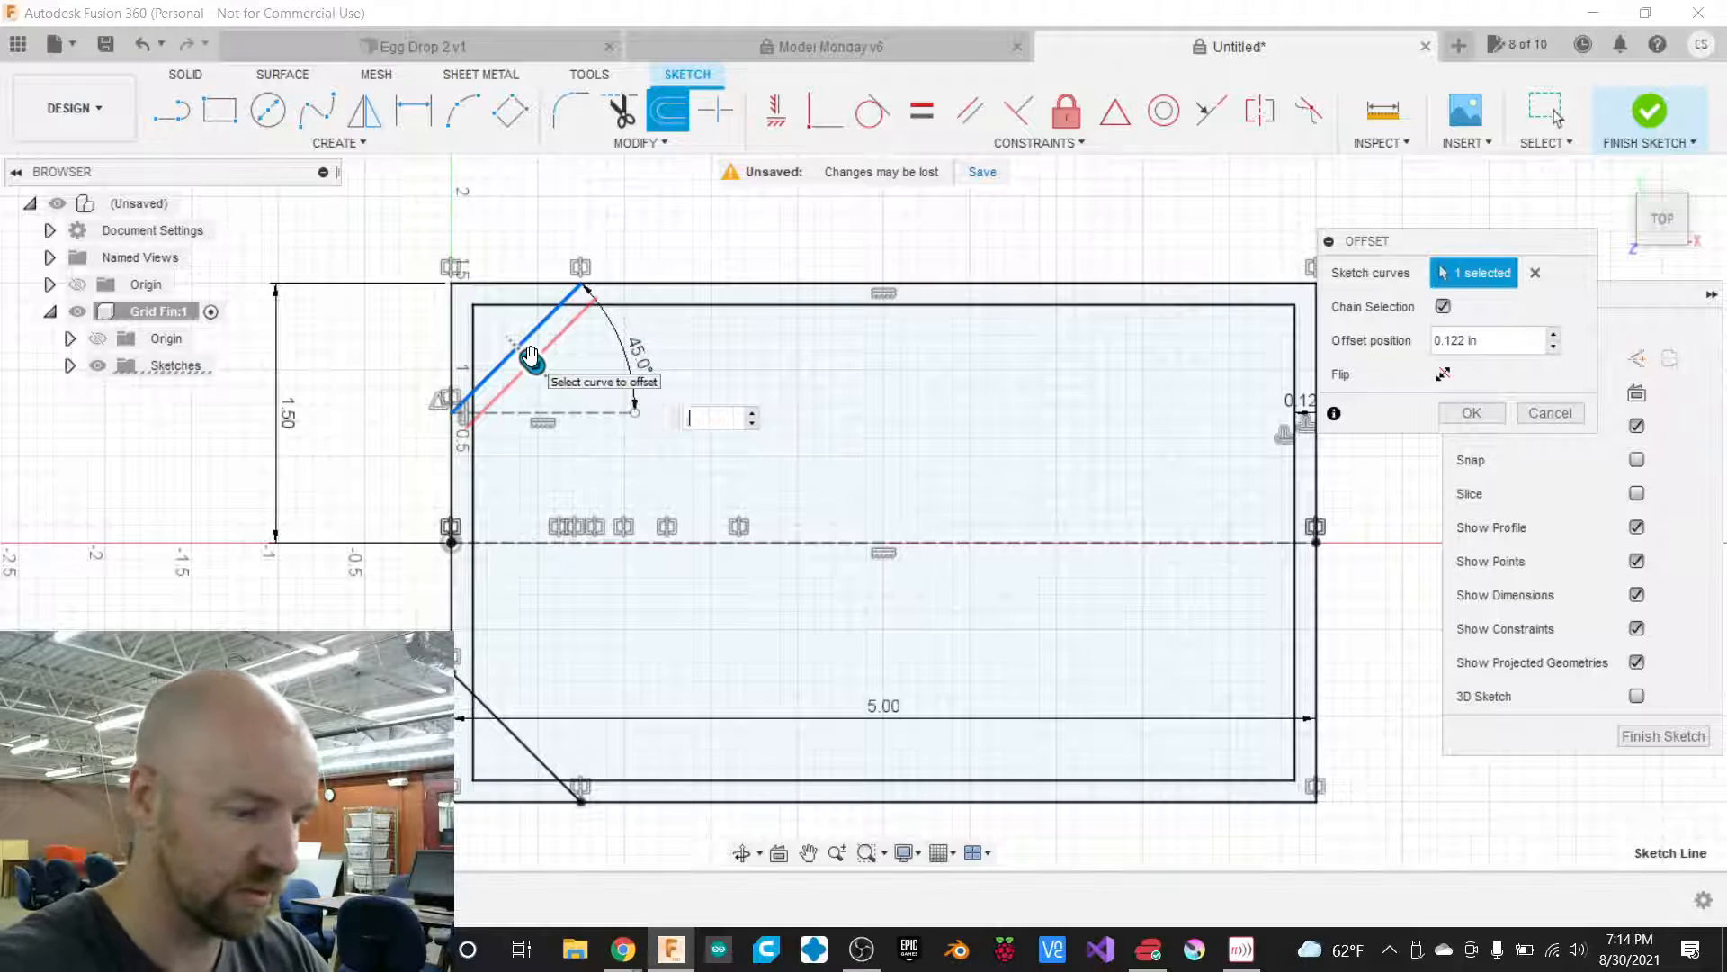
pyautogui.write('5')
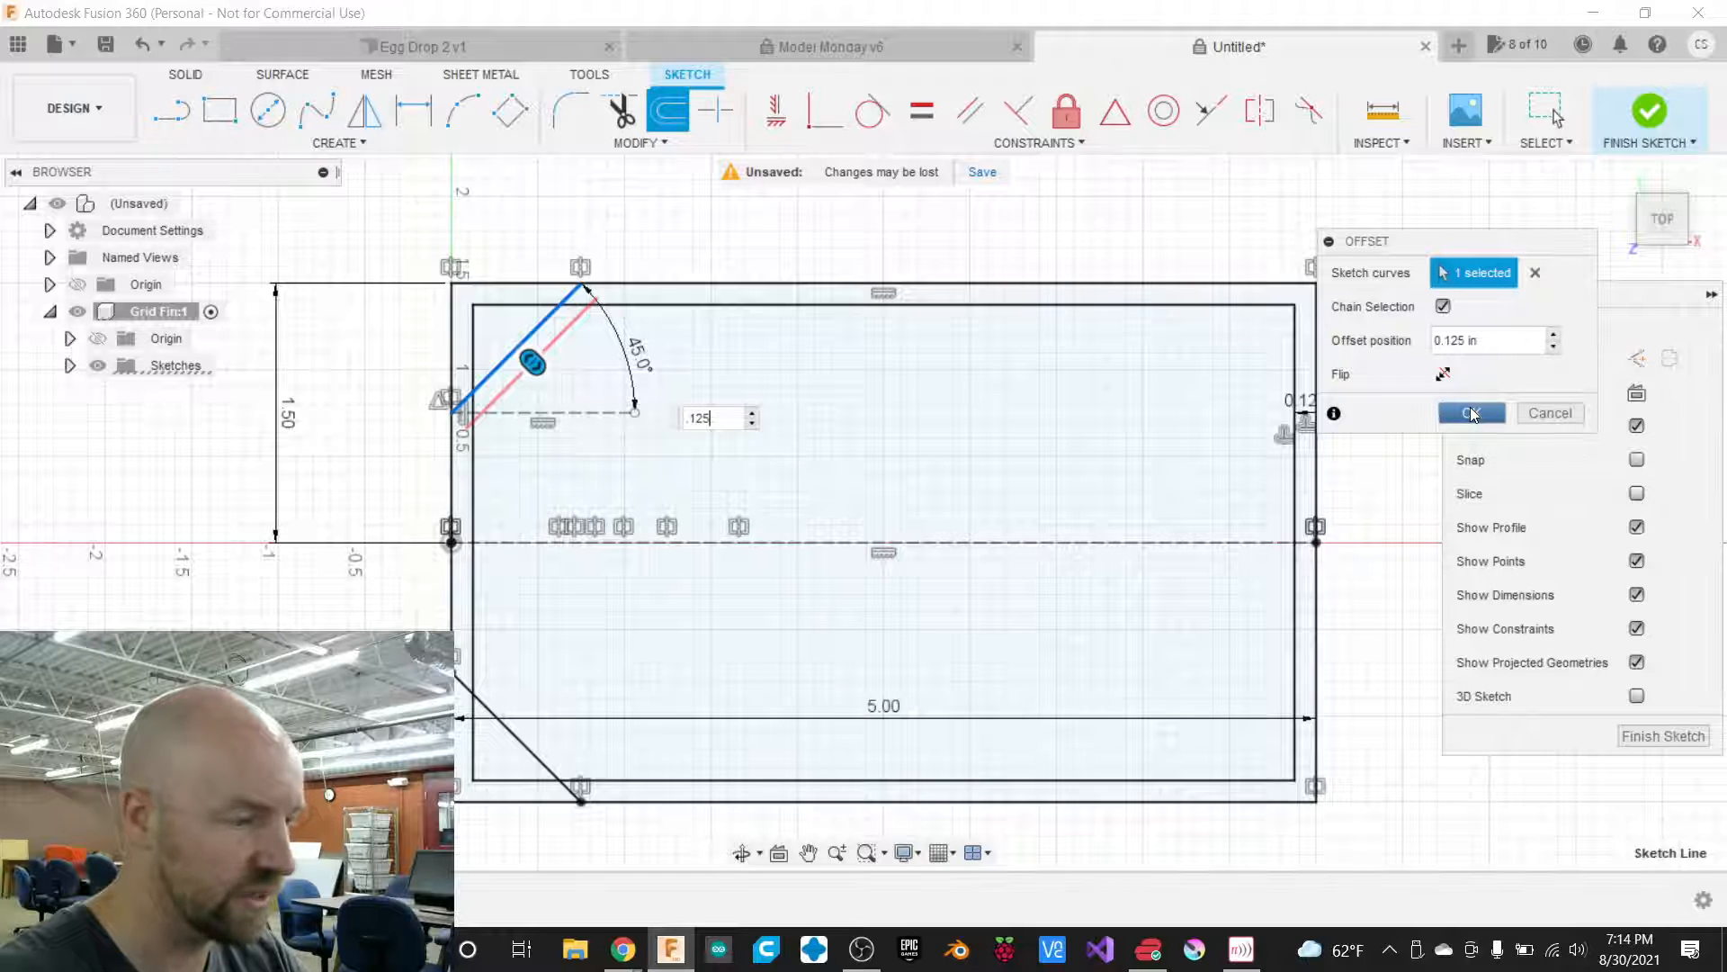
pyautogui.click(1471, 413)
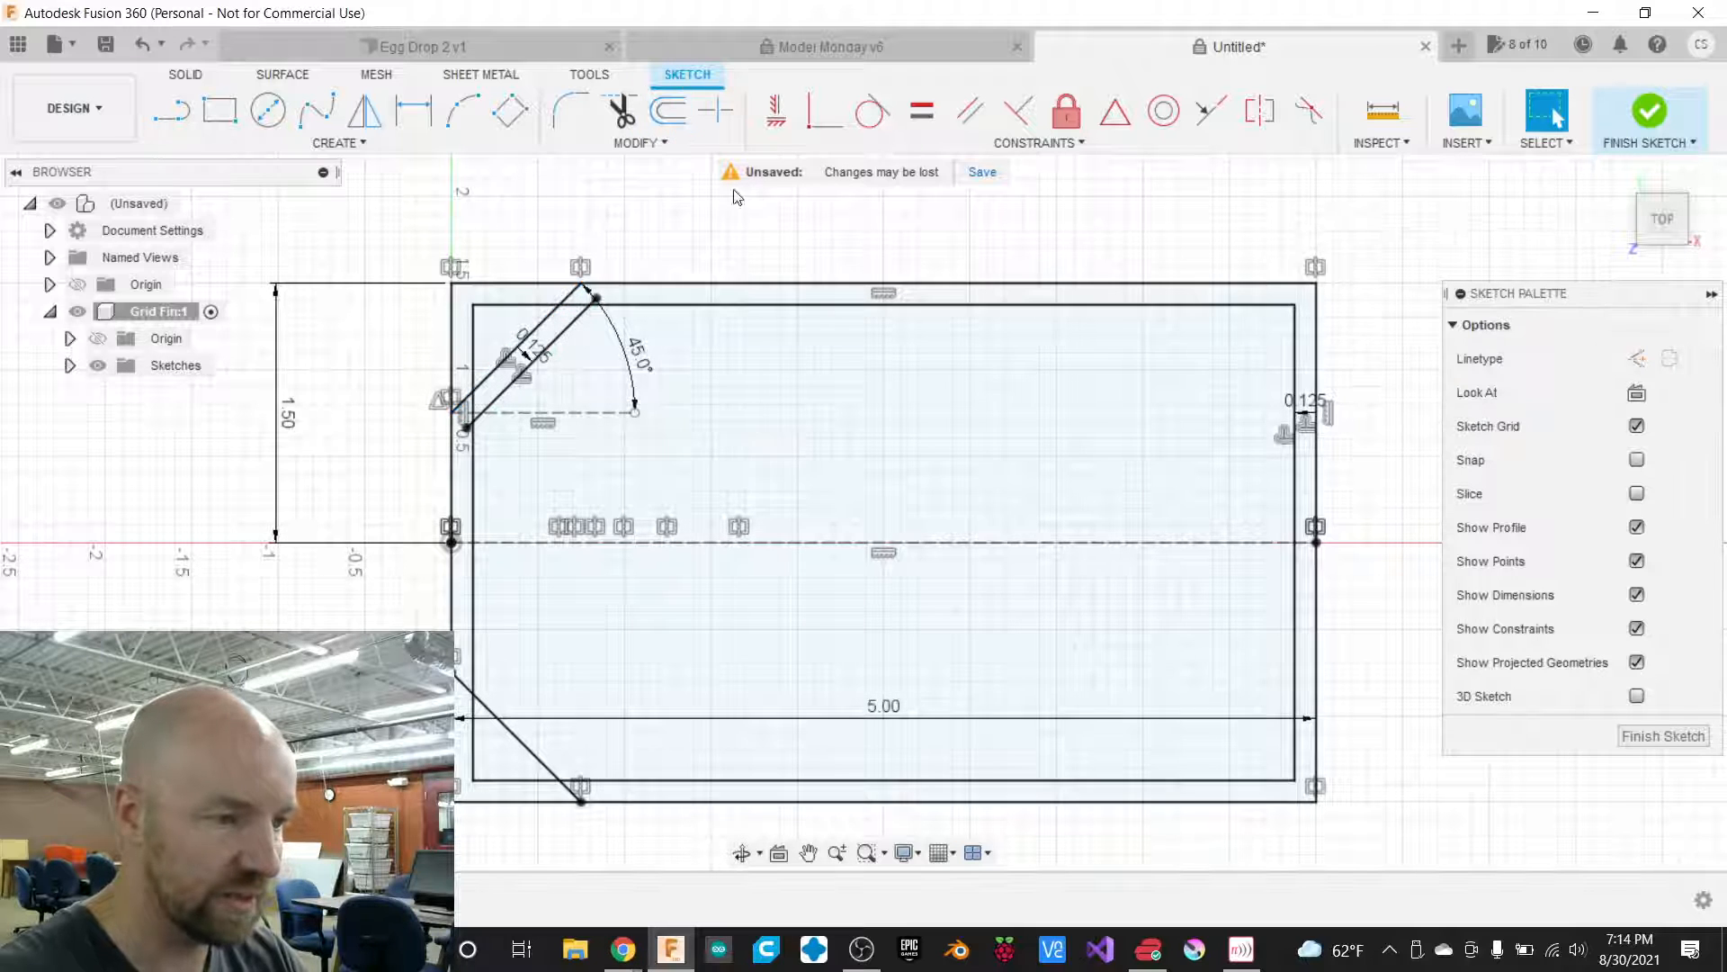
# Offset the lower mirrored corner line by -0.125 in toward the inside of the fin.
pyautogui.click(655, 141)
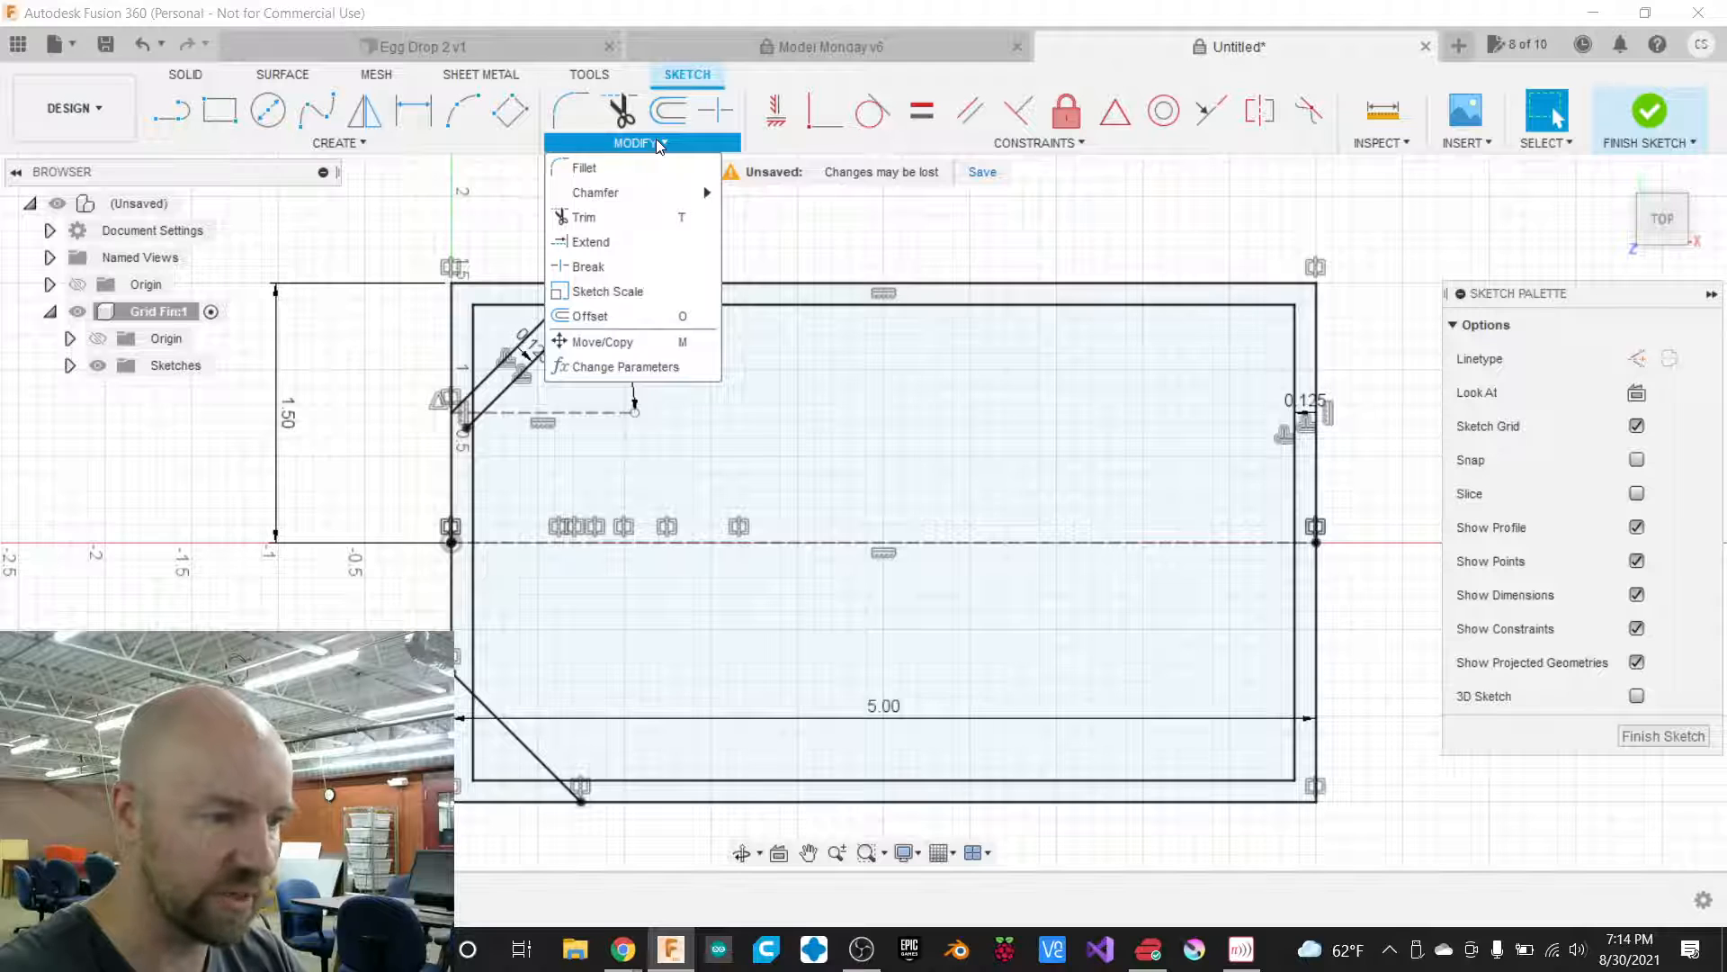
pyautogui.click(606, 319)
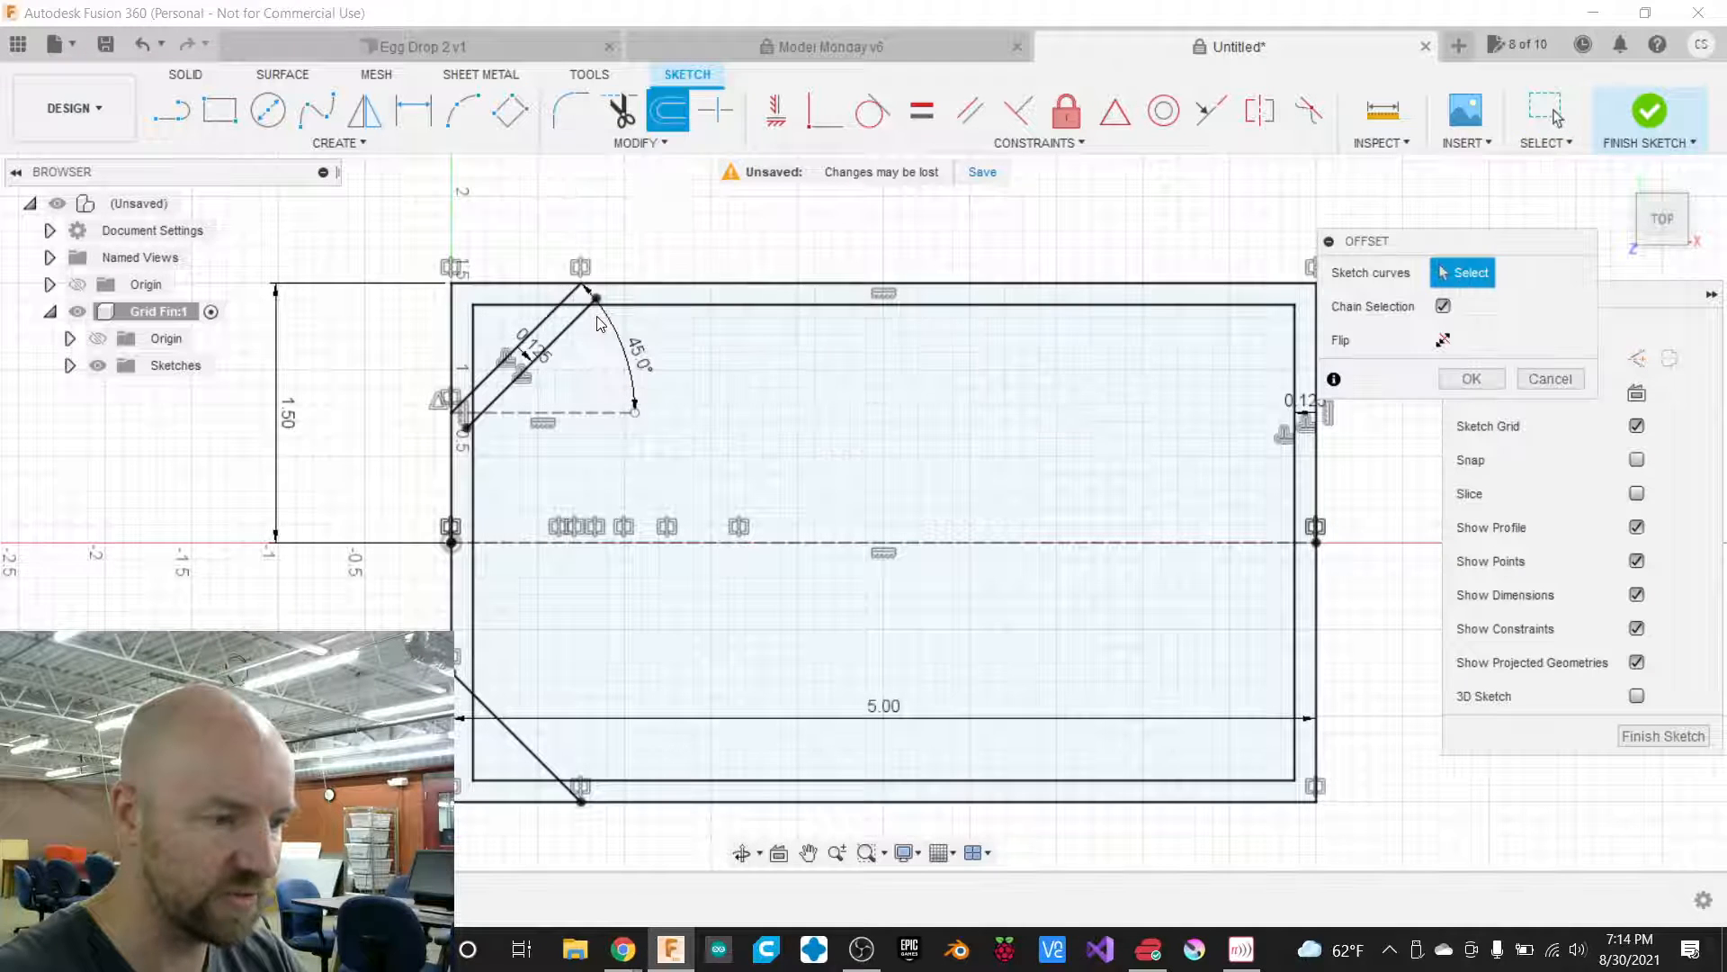
pyautogui.click(487, 712)
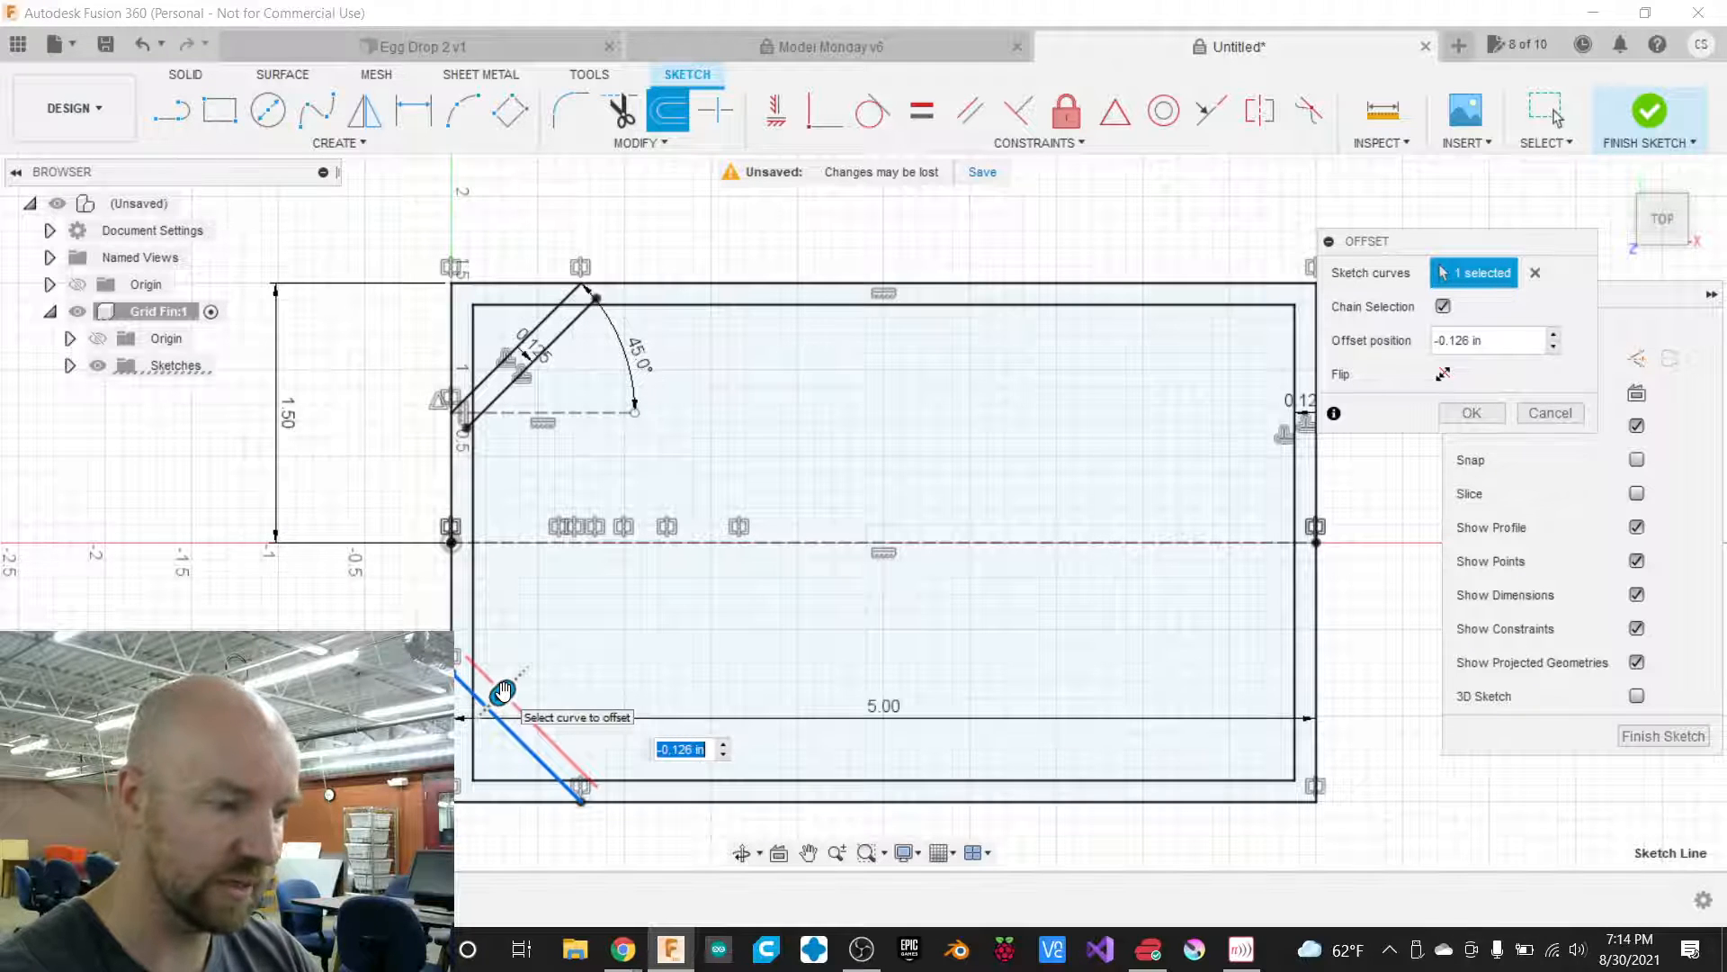
pyautogui.write('-.125')
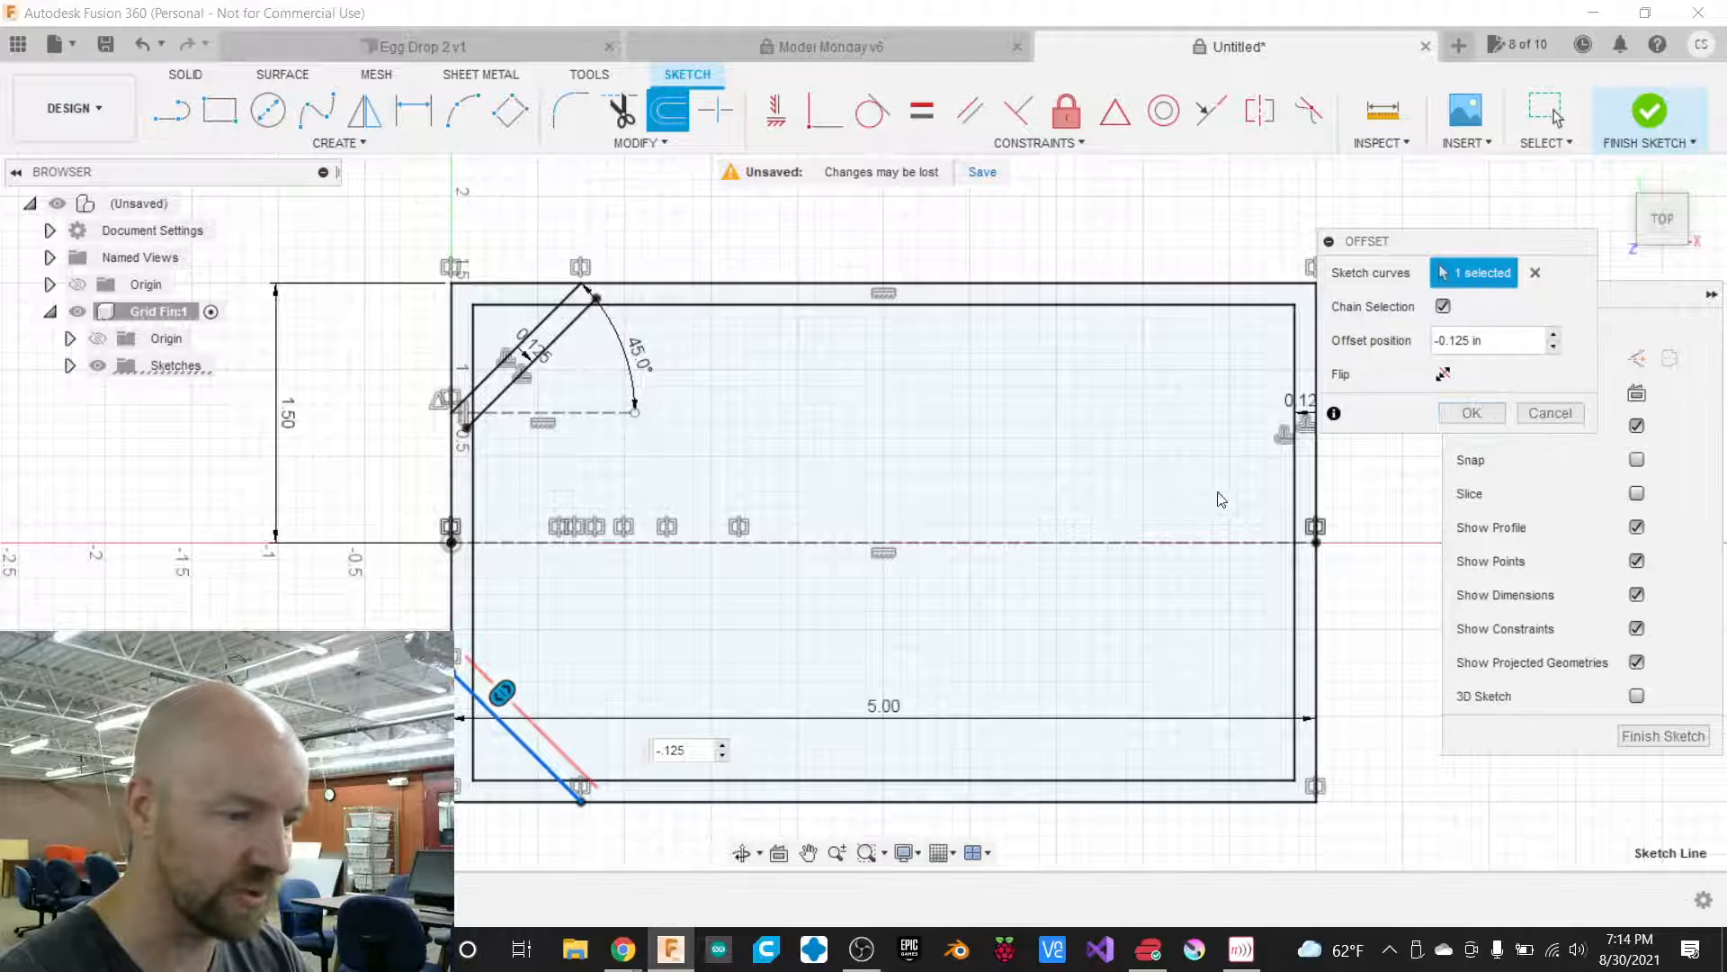
pyautogui.click(1467, 415)
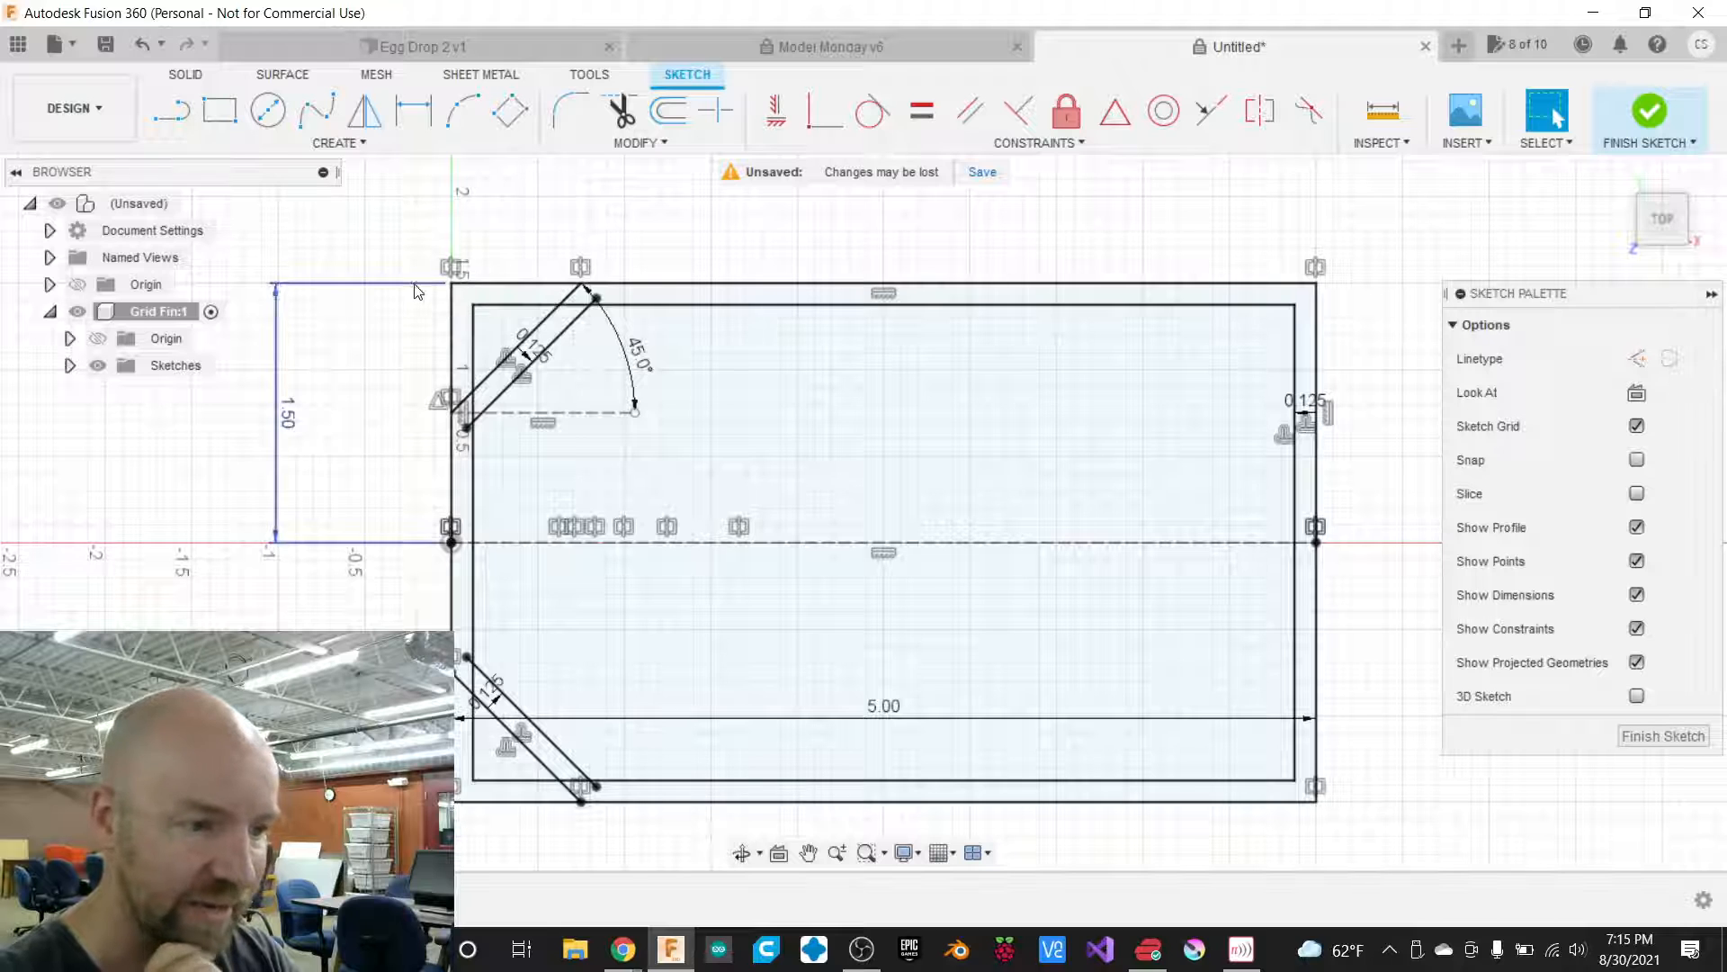
# Sketch a tilted 0.5 by 0.5 in three-point rectangle with its first corner on the horizontal construction line, just inside the frame's left edge.
pyautogui.click(354, 144)
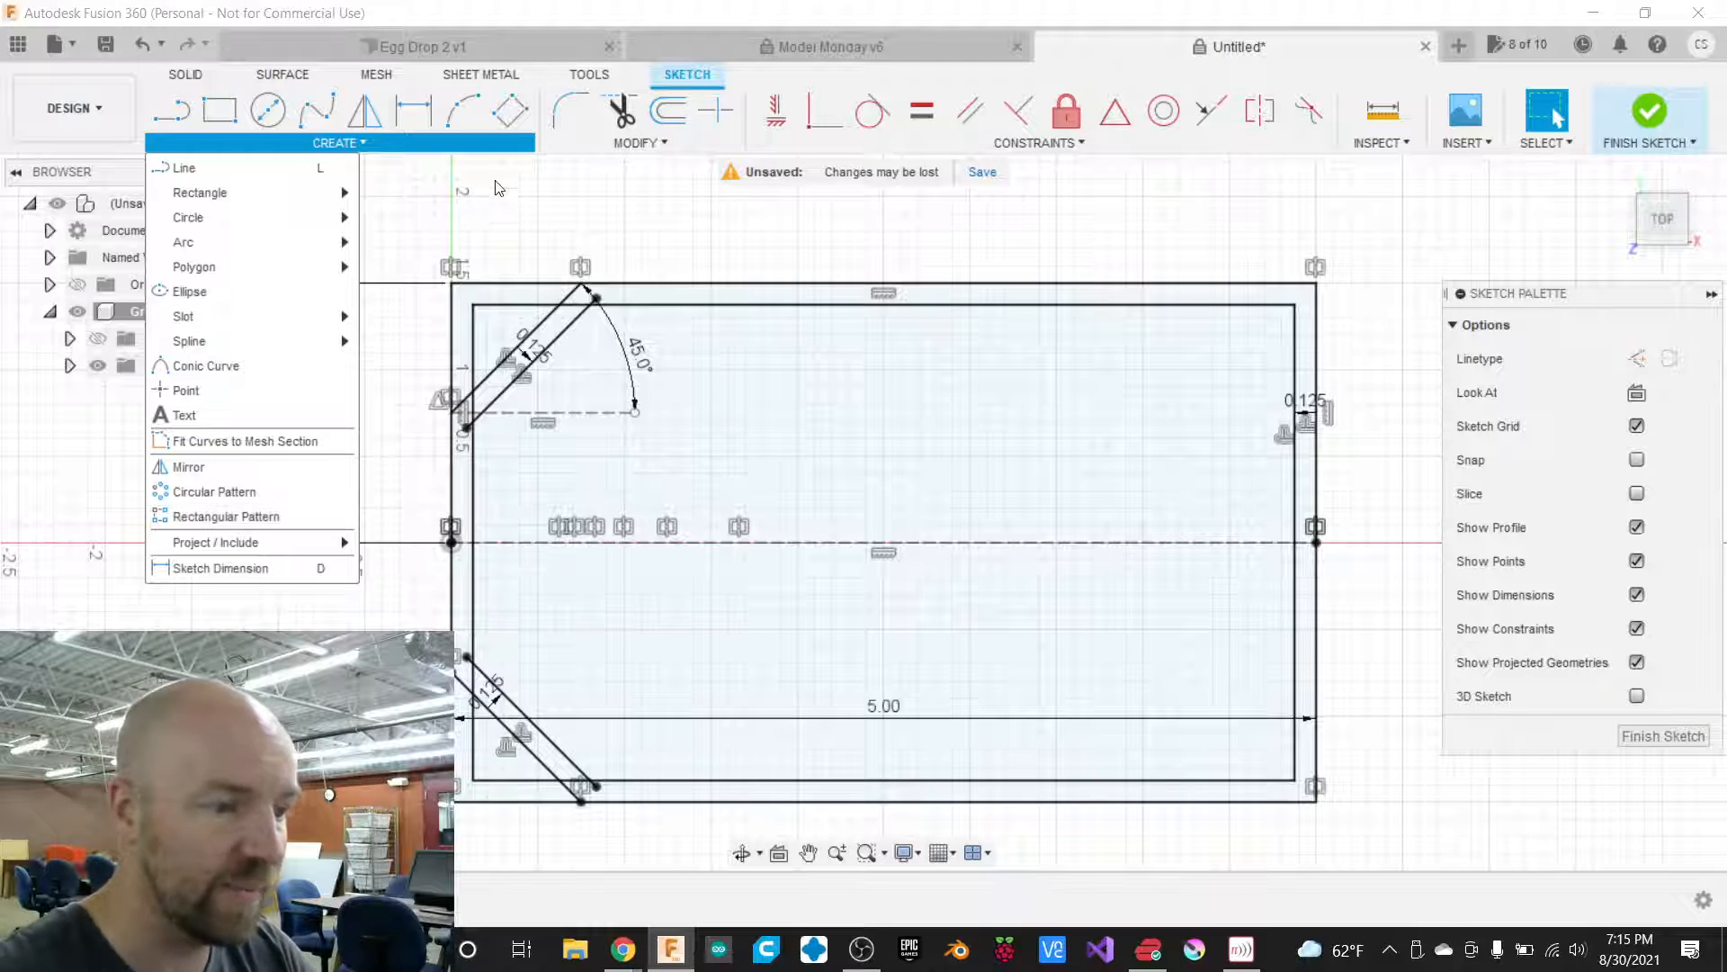
pyautogui.moveTo(277, 193)
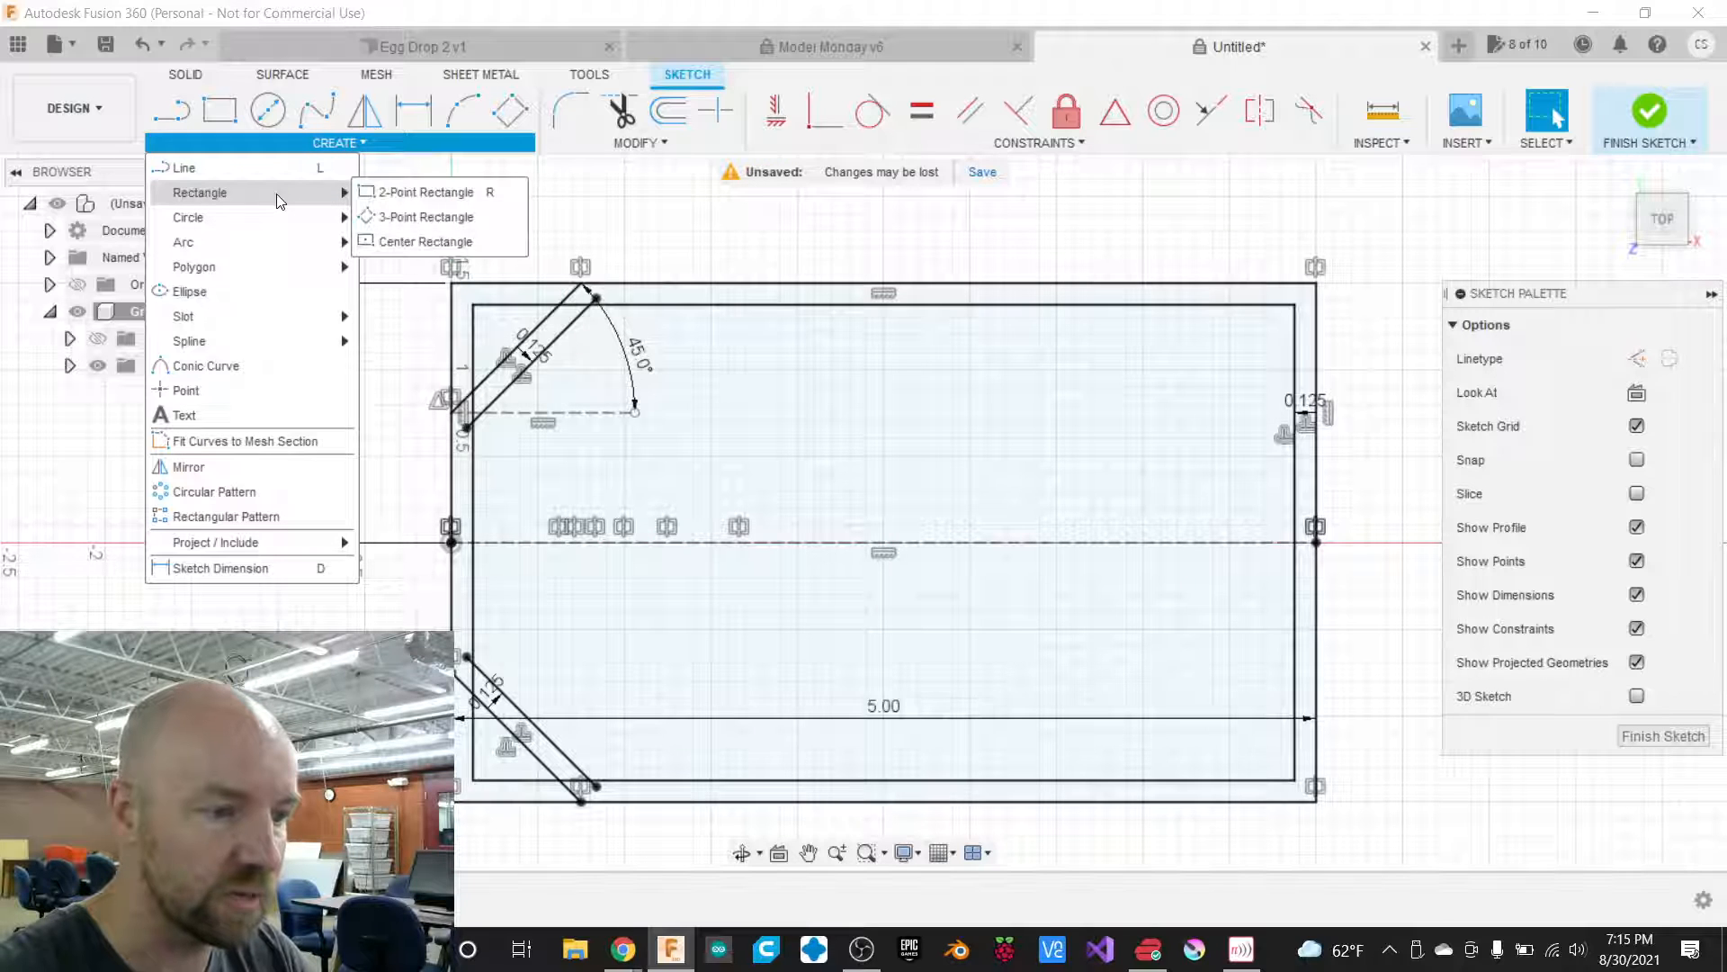
pyautogui.click(412, 217)
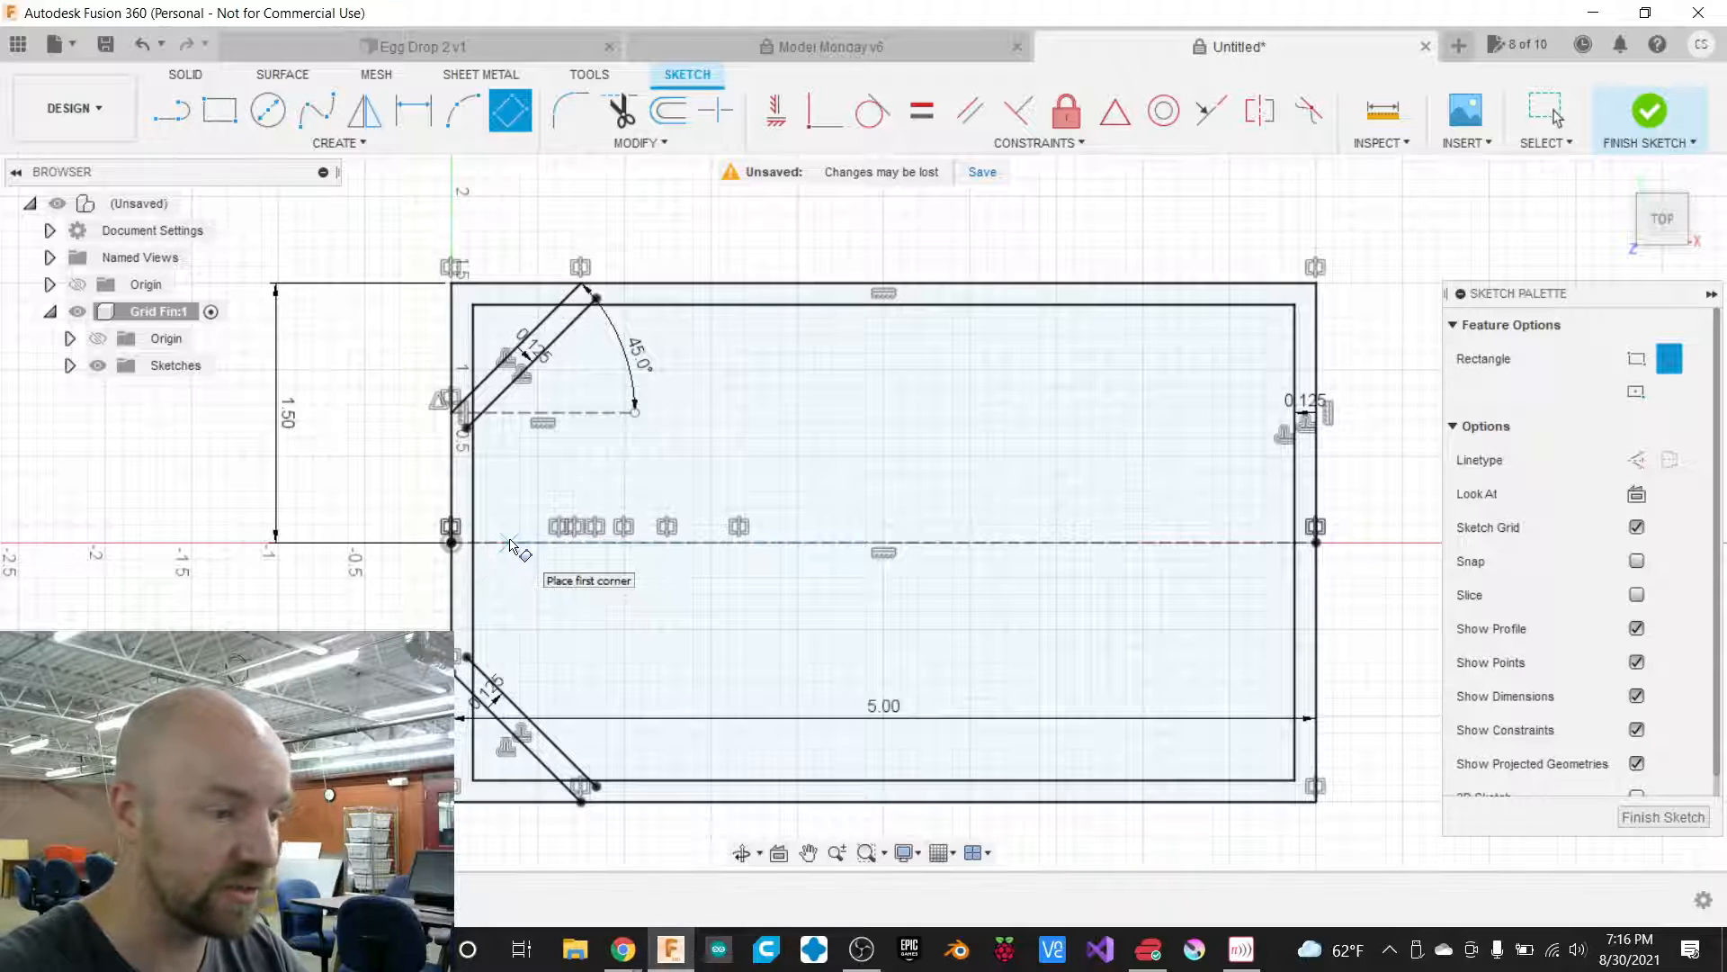
pyautogui.click(509, 539)
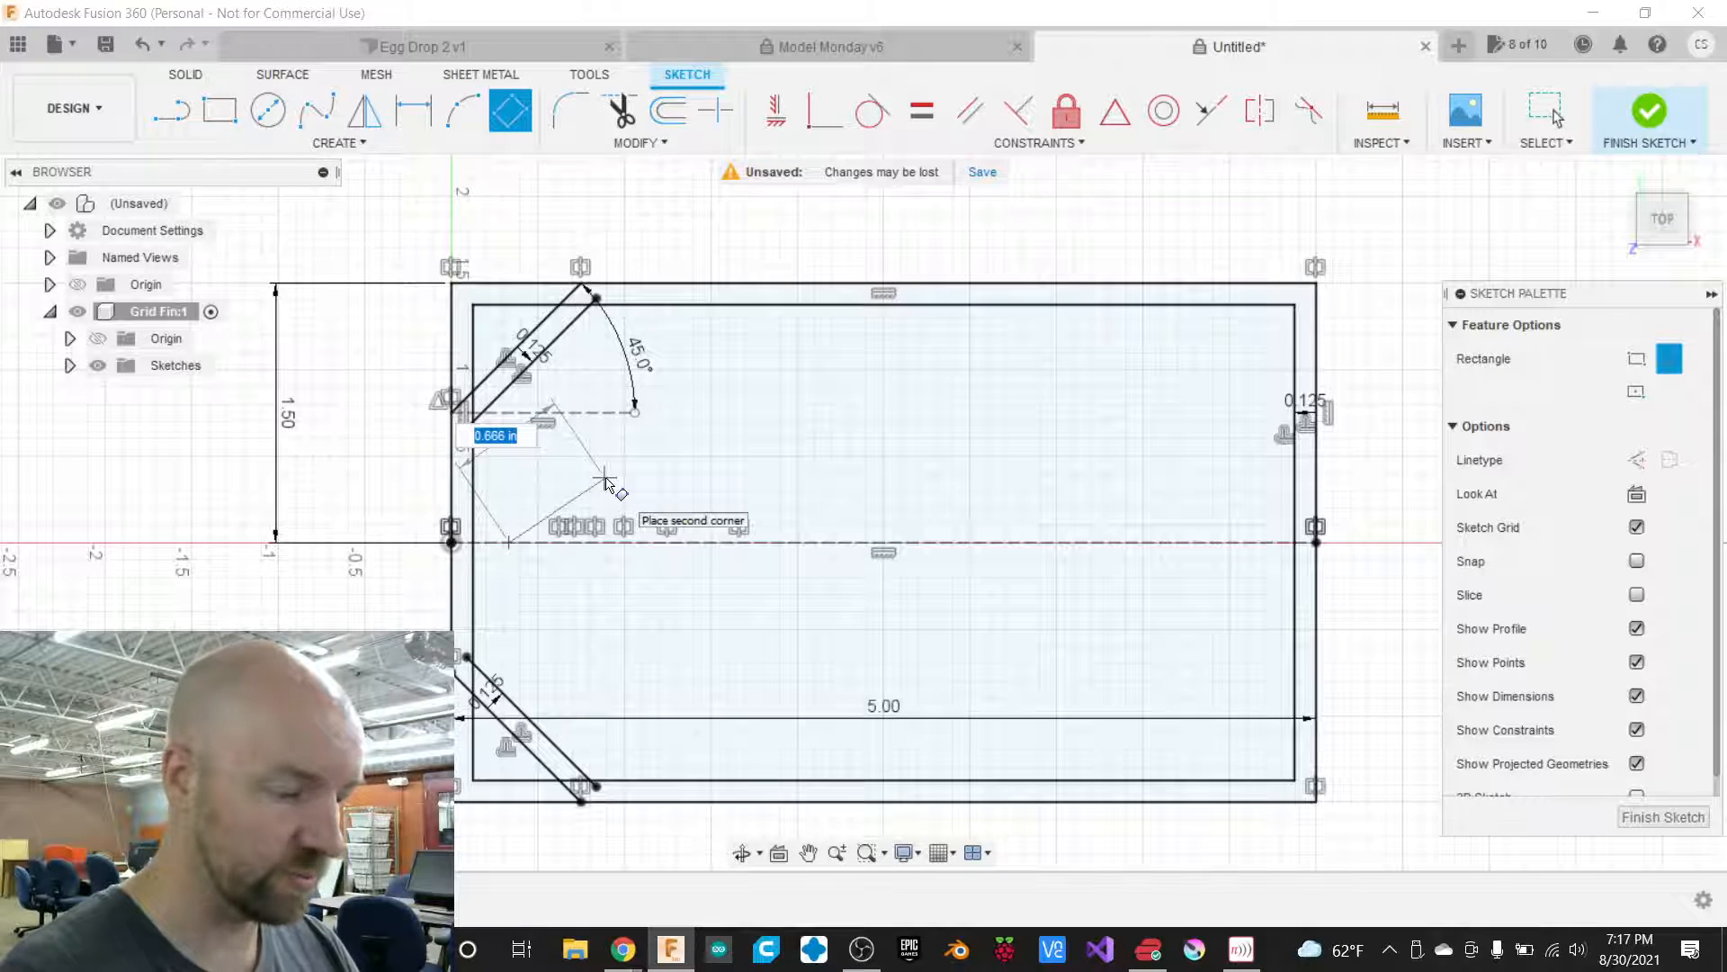
pyautogui.write('.5')
pyautogui.press('Tab')
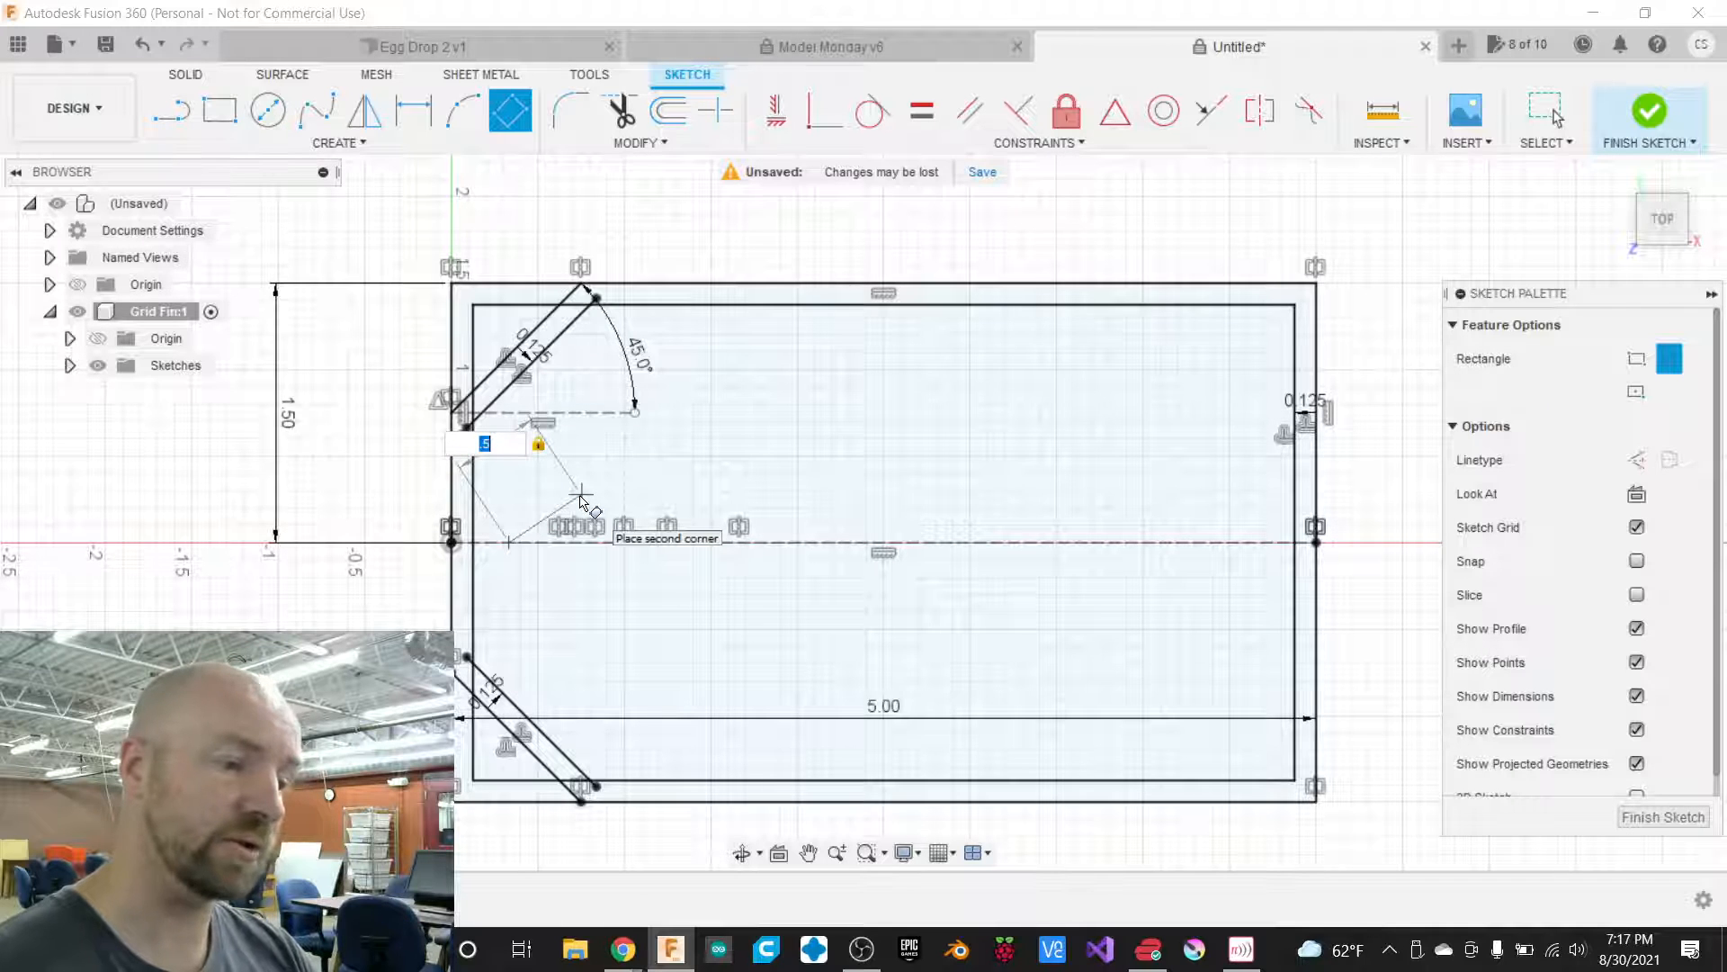
pyautogui.press('Return')
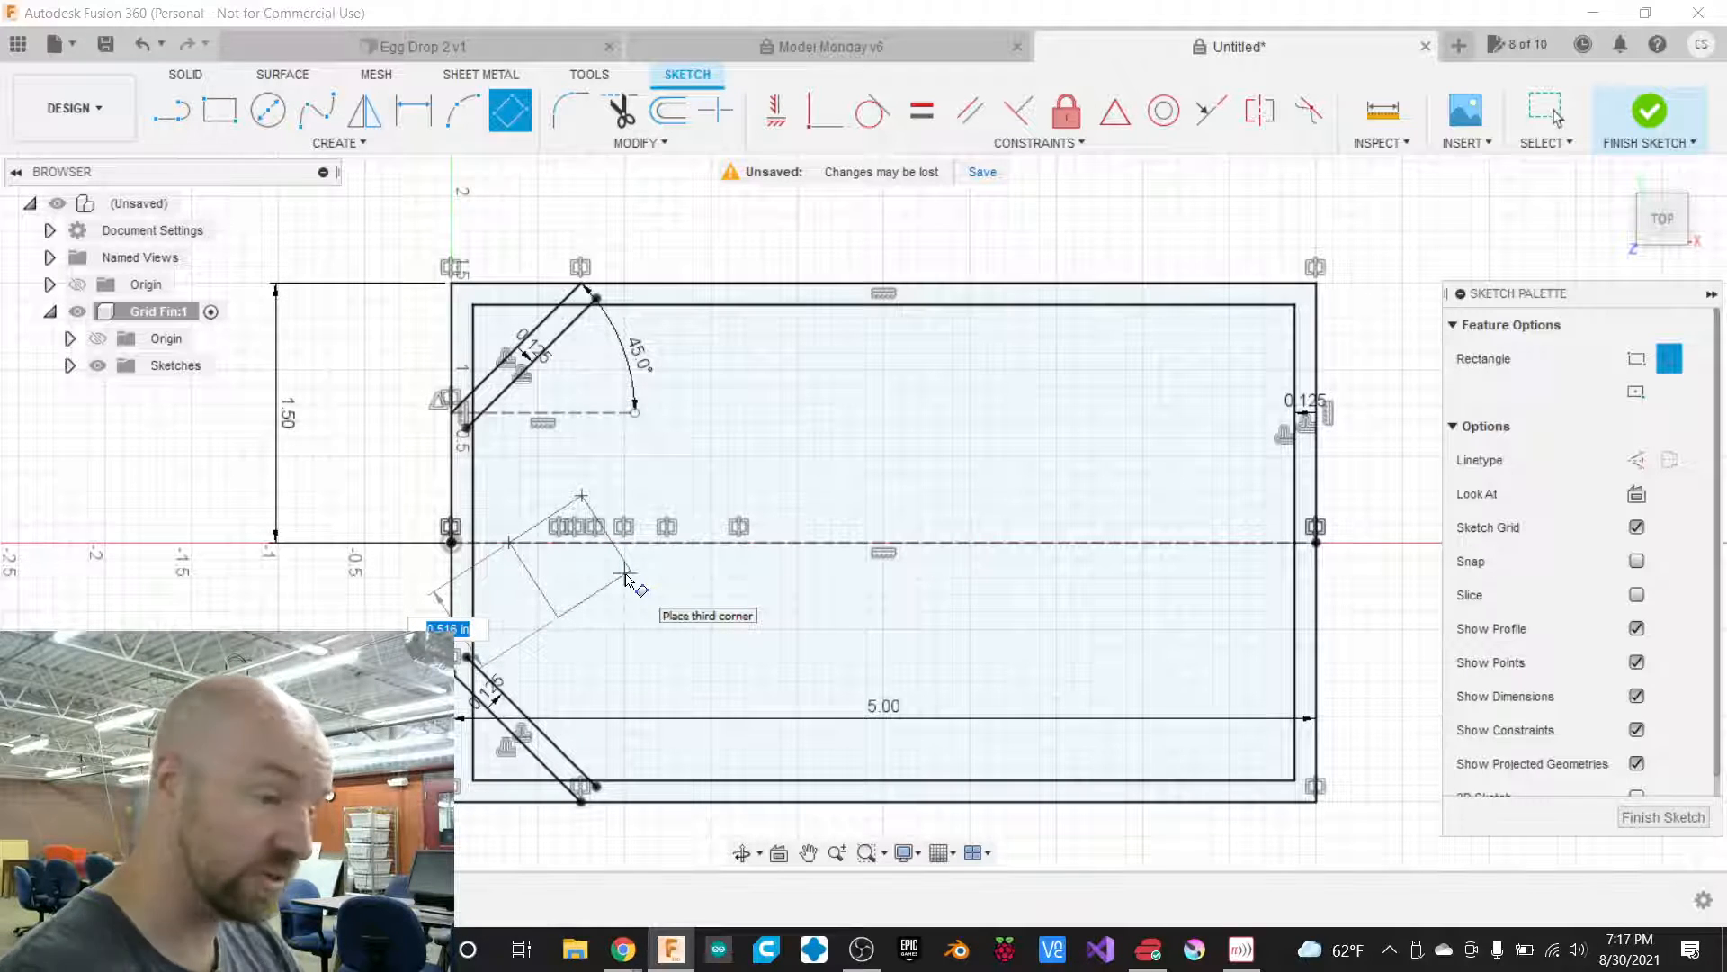
pyautogui.write('.5')
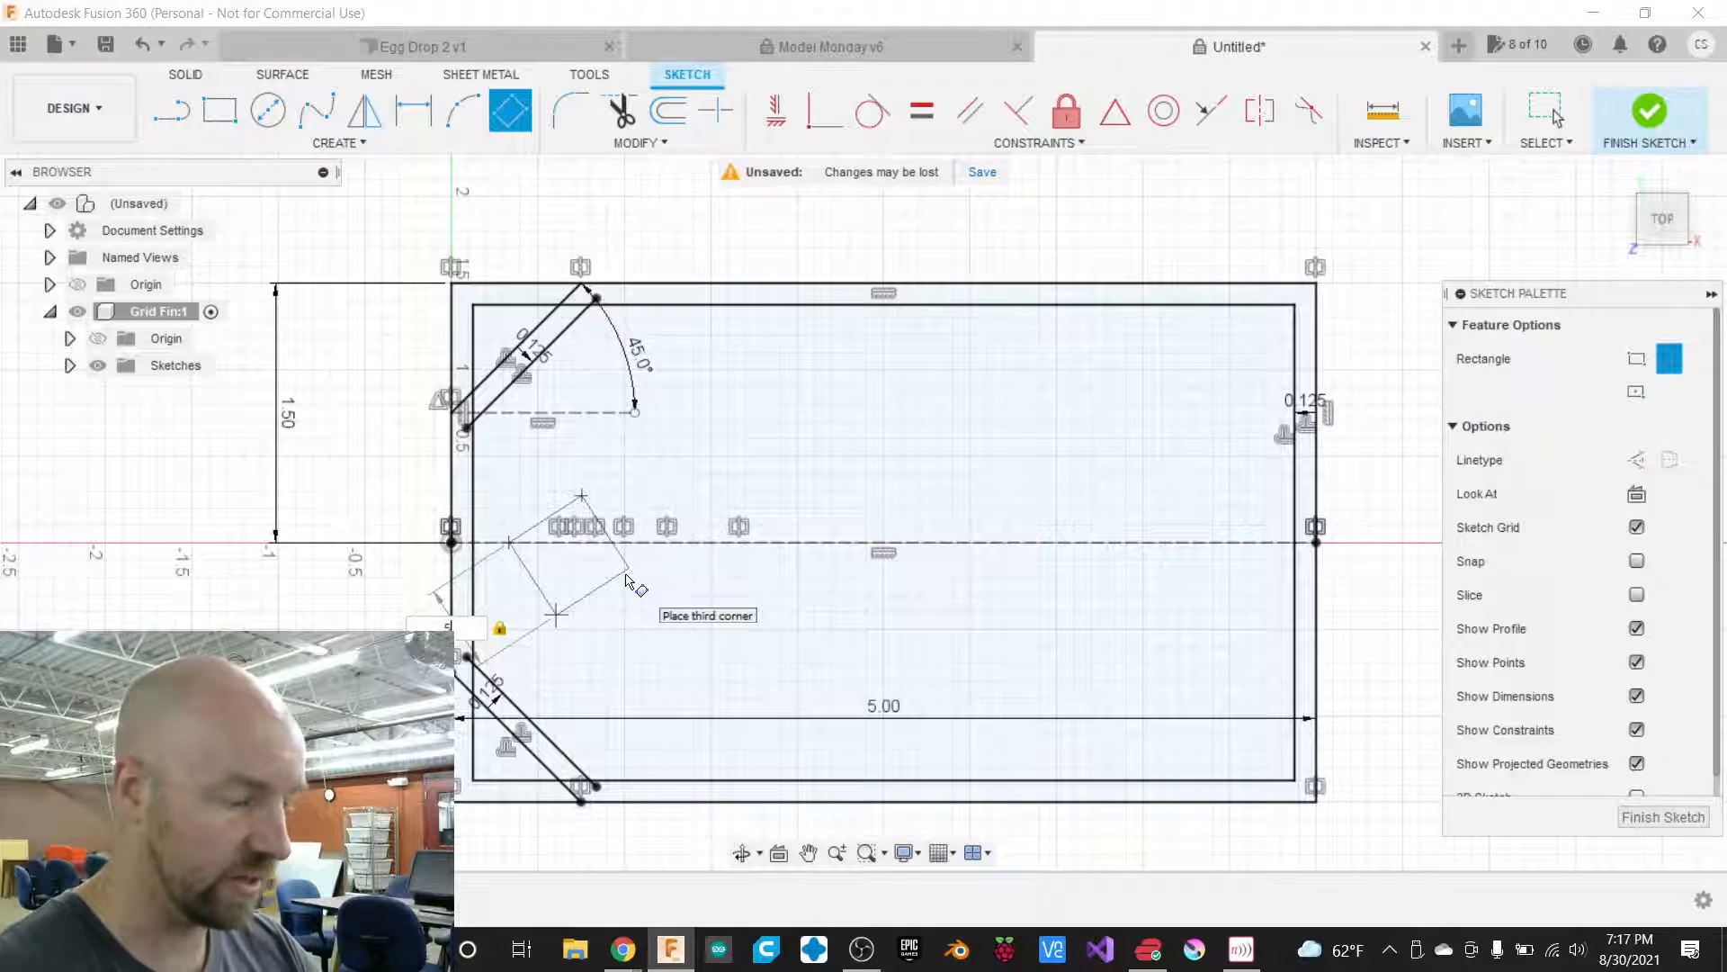
pyautogui.press('Return')
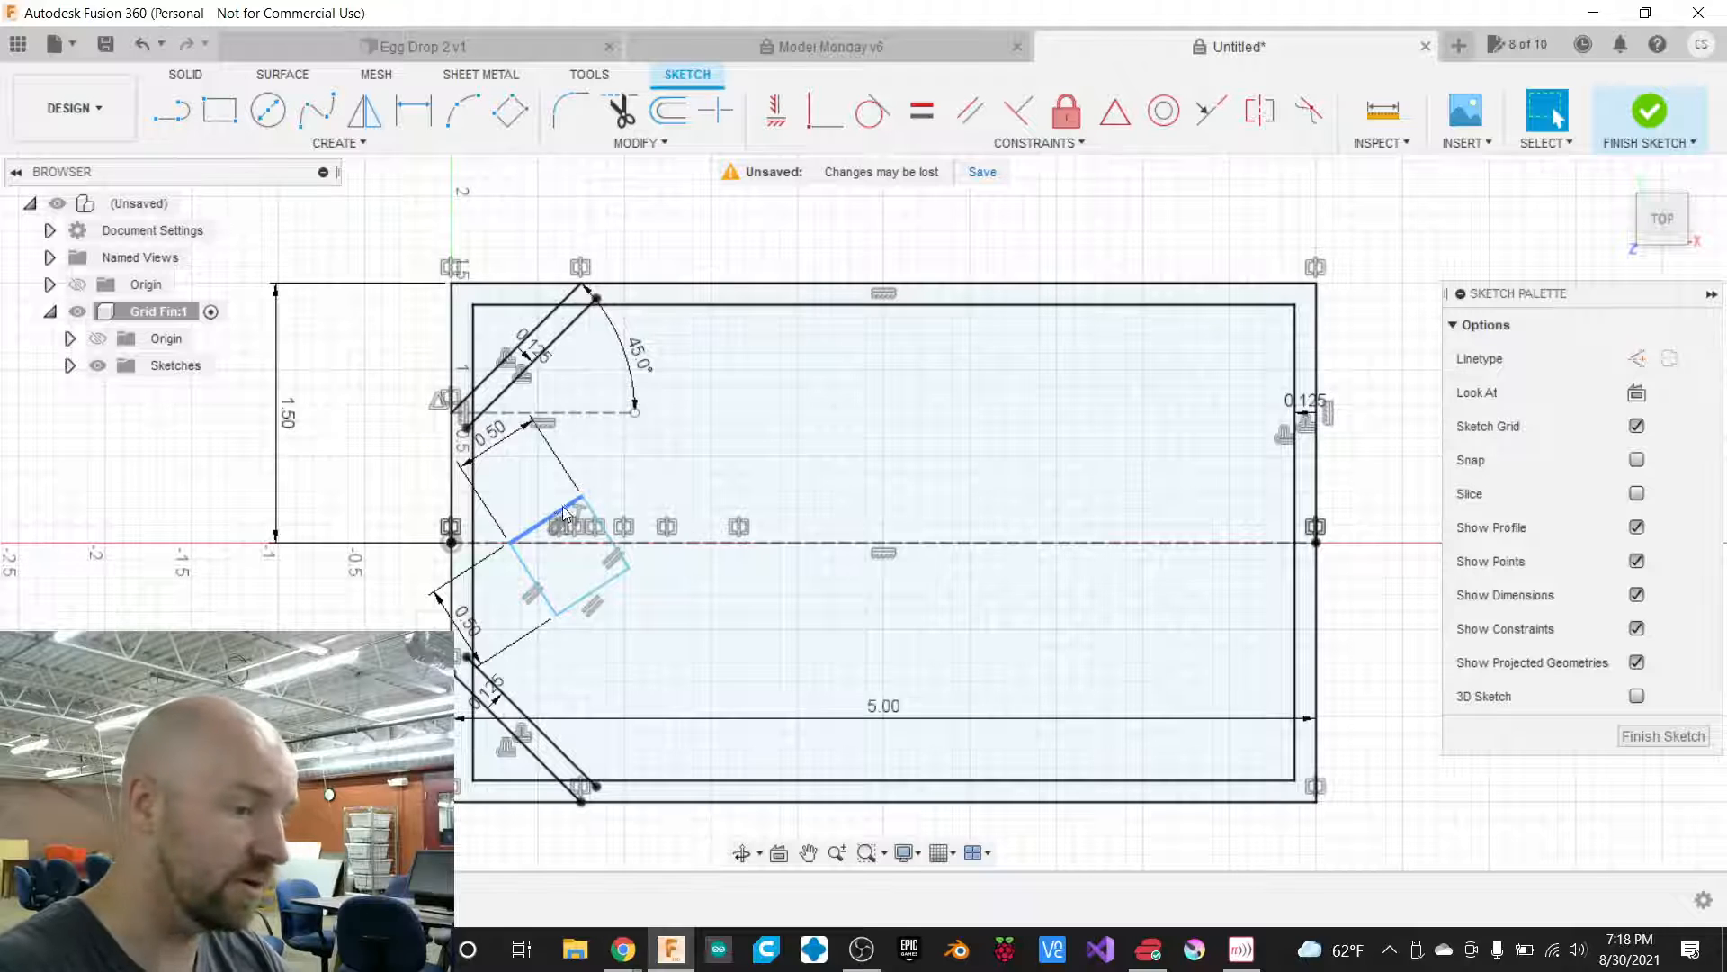
pyautogui.click(600, 479)
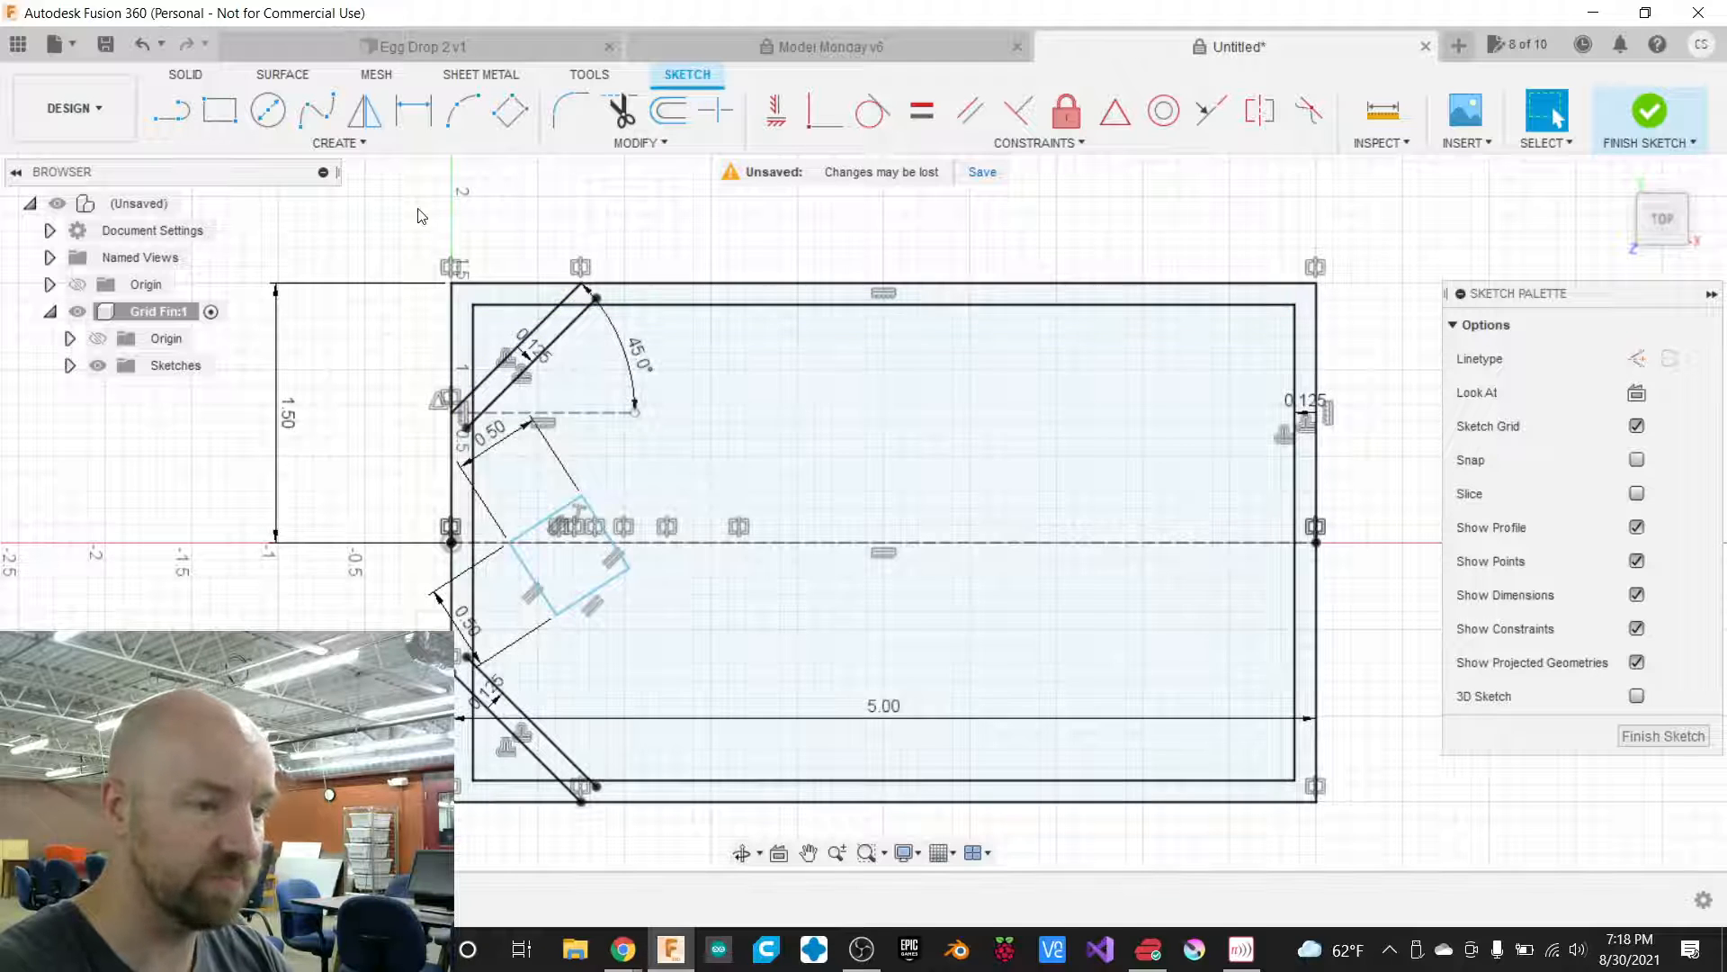
# Constrain the tilted square's upper-left edge parallel to the upper 45-degree corner line.
pyautogui.click(365, 142)
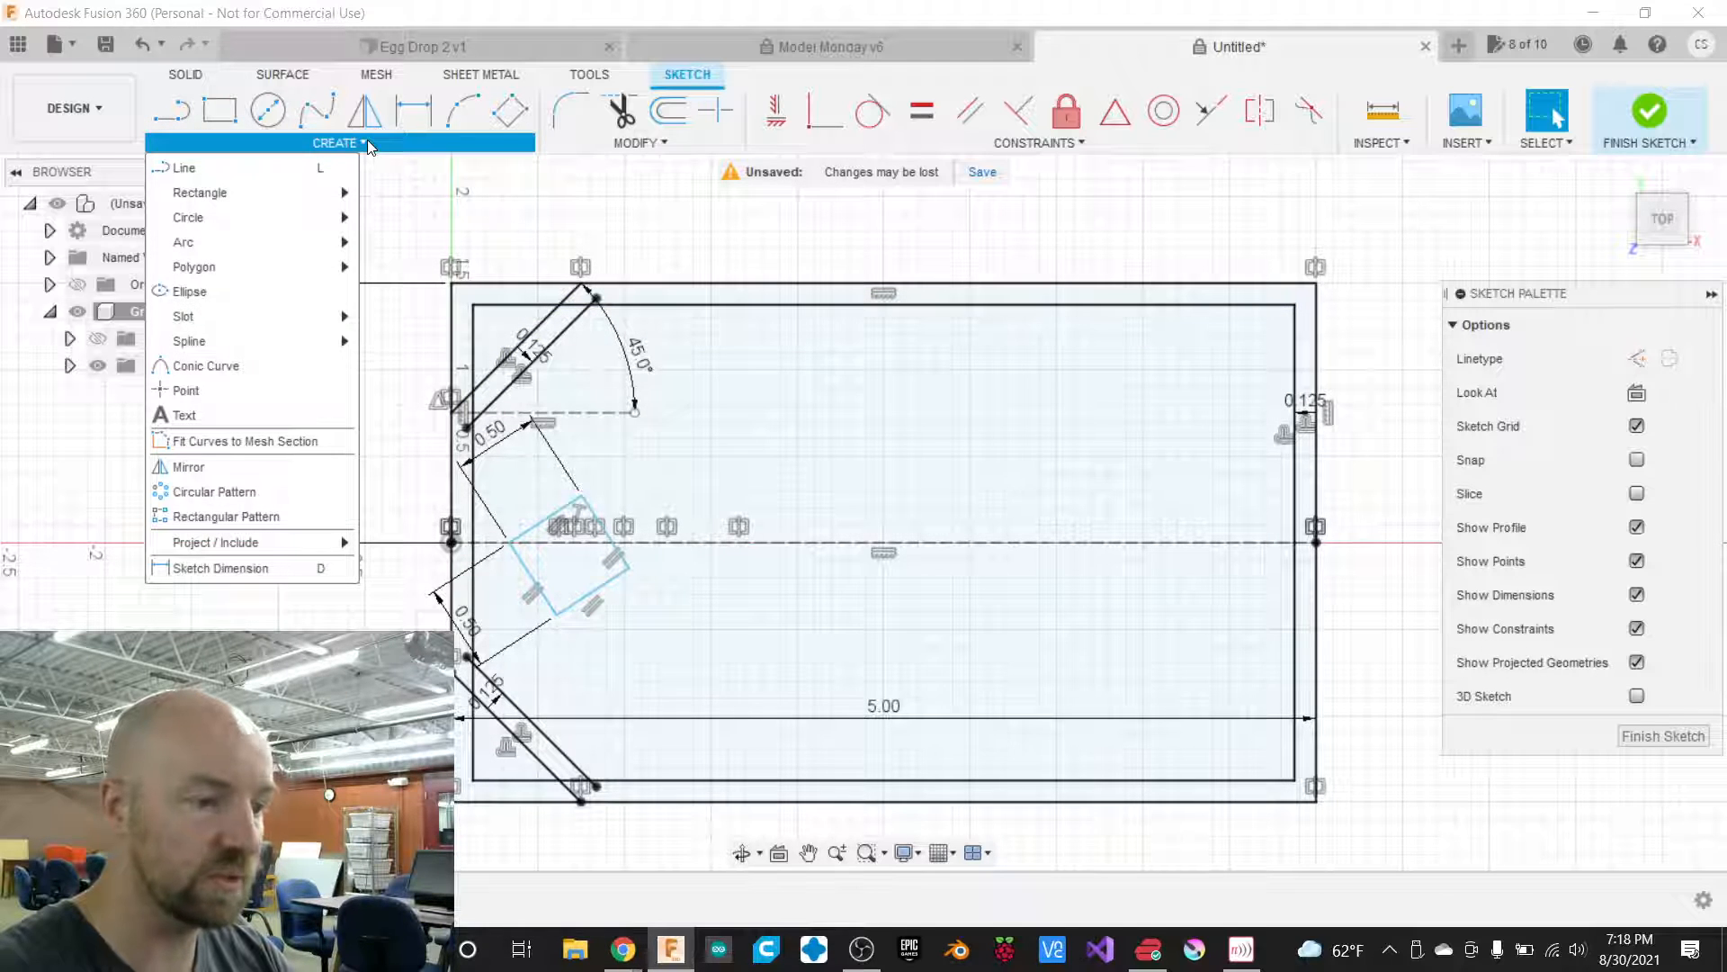
pyautogui.click(490, 194)
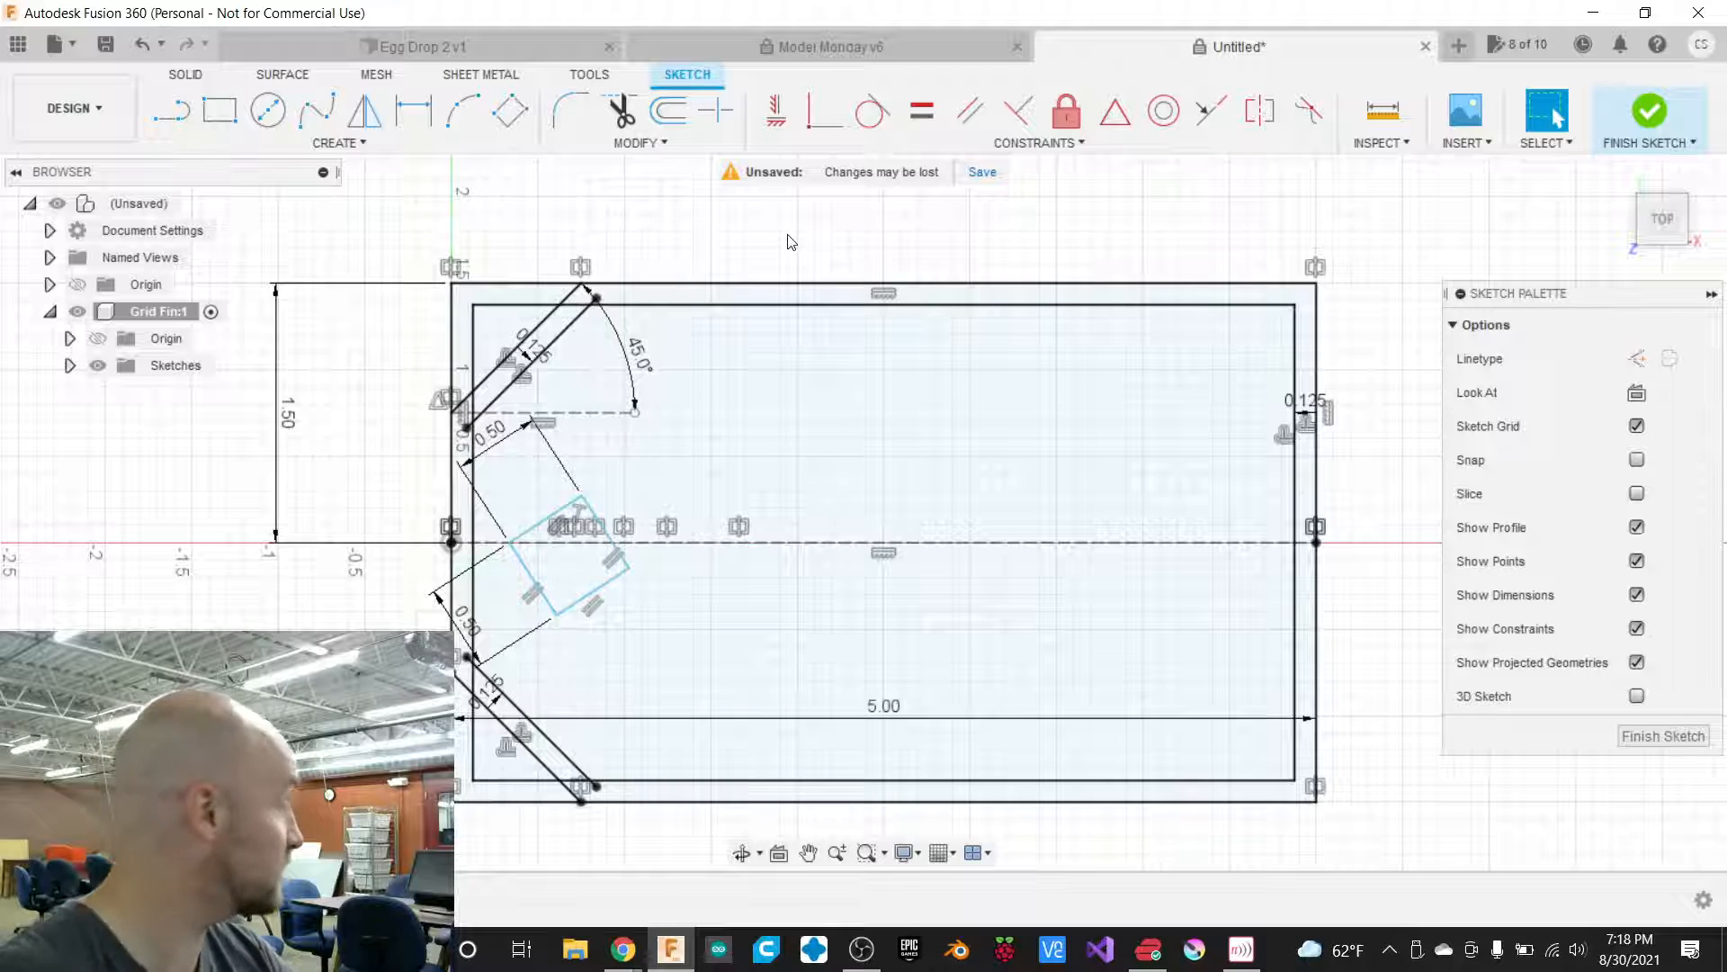
pyautogui.click(1038, 142)
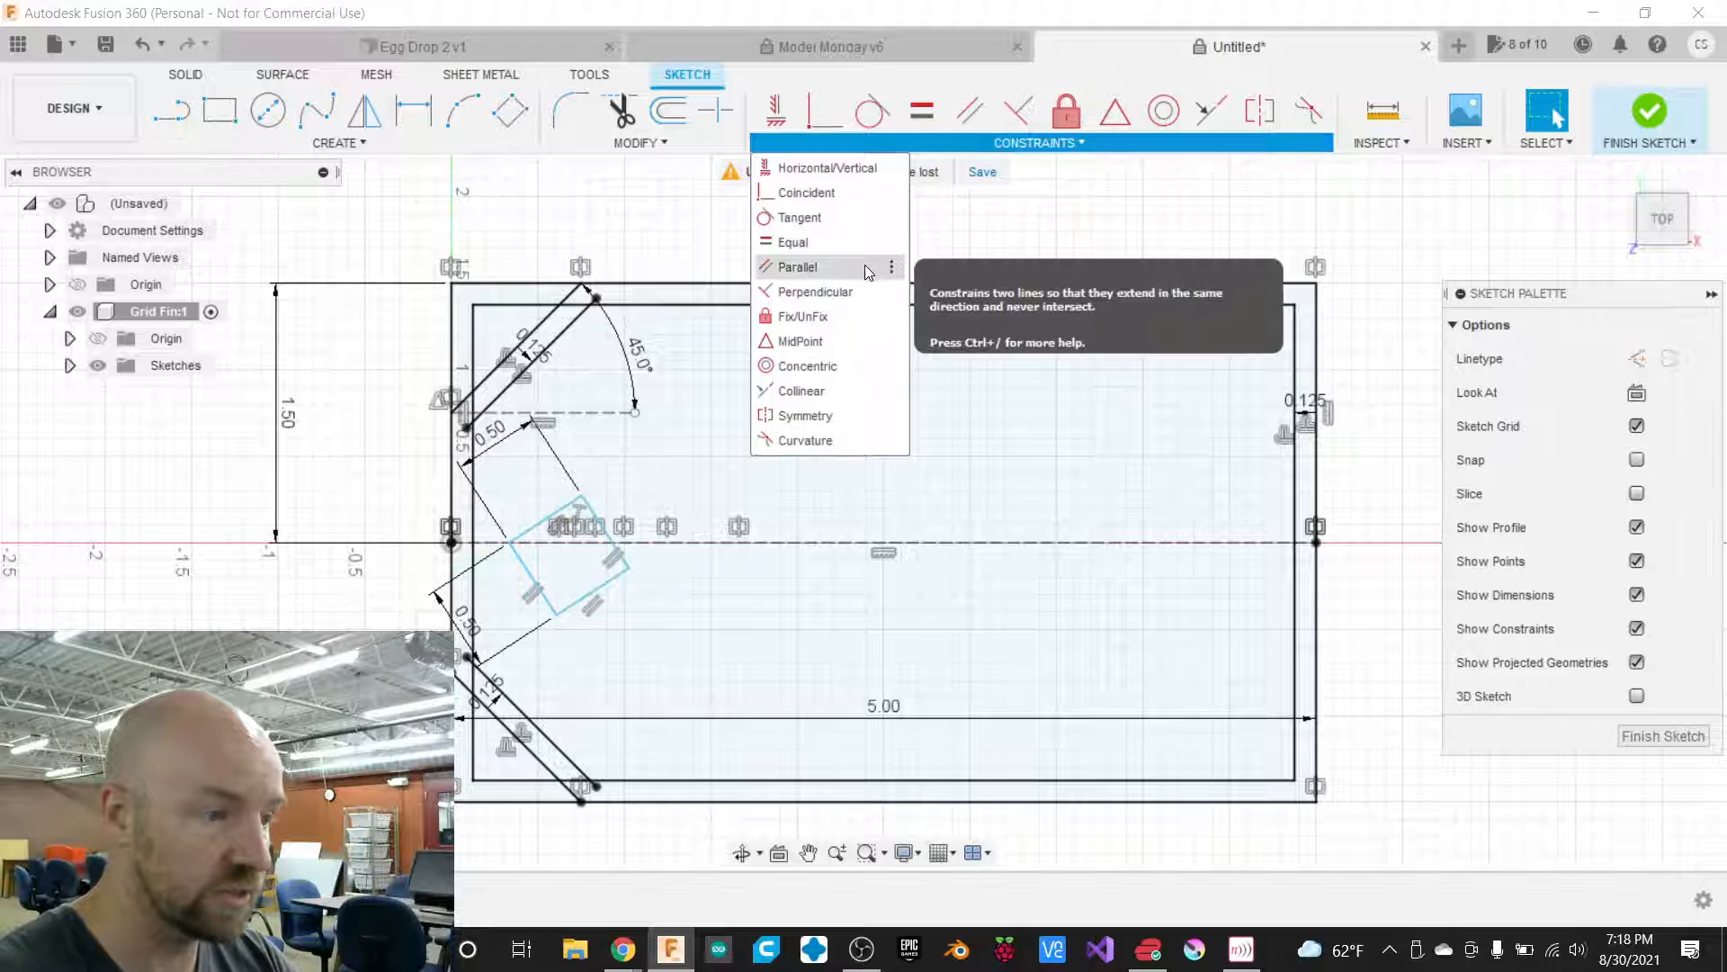
pyautogui.click(818, 267)
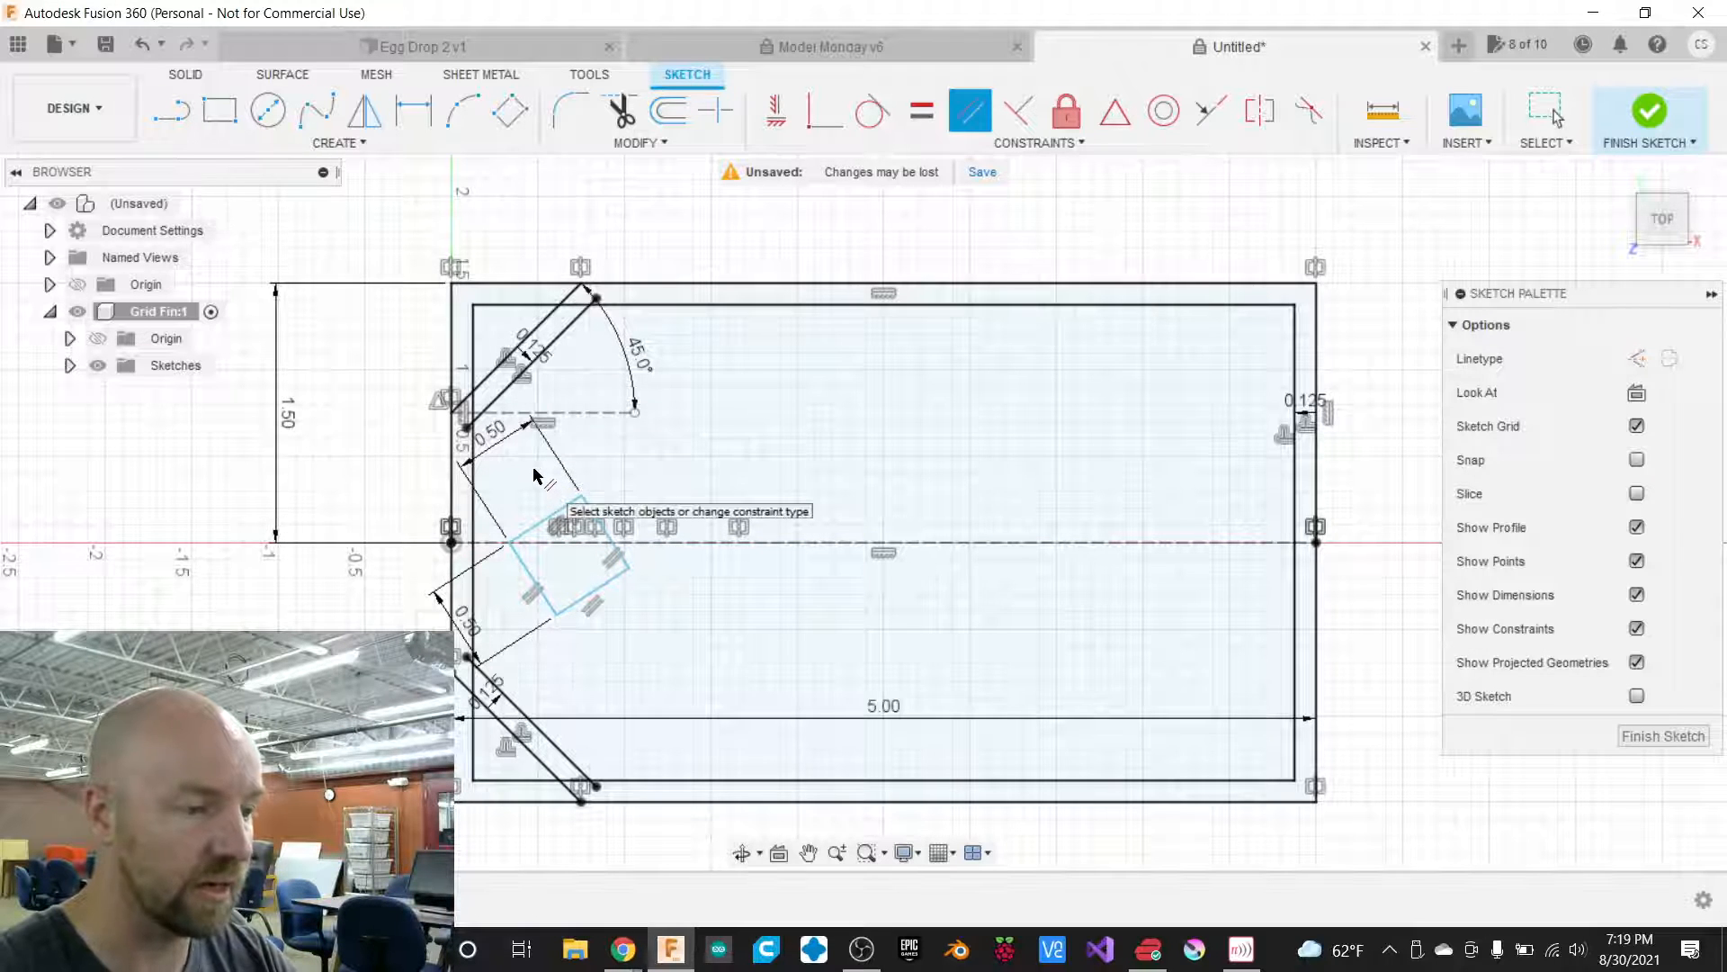
pyautogui.click(543, 520)
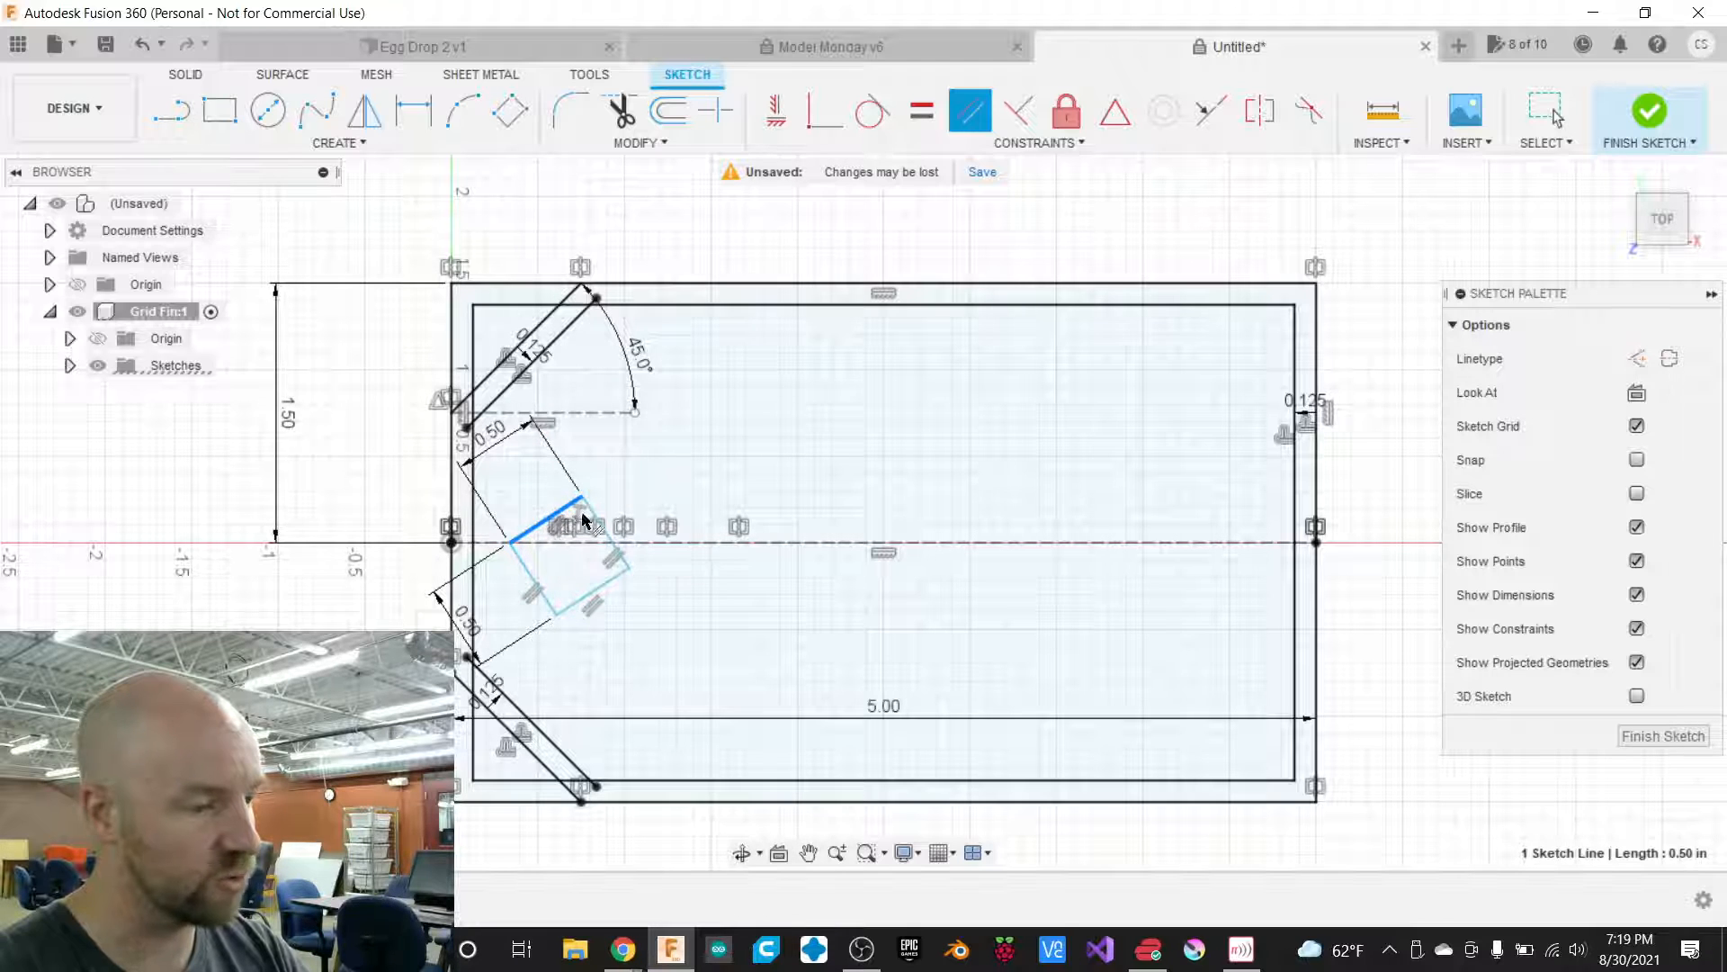
pyautogui.click(507, 393)
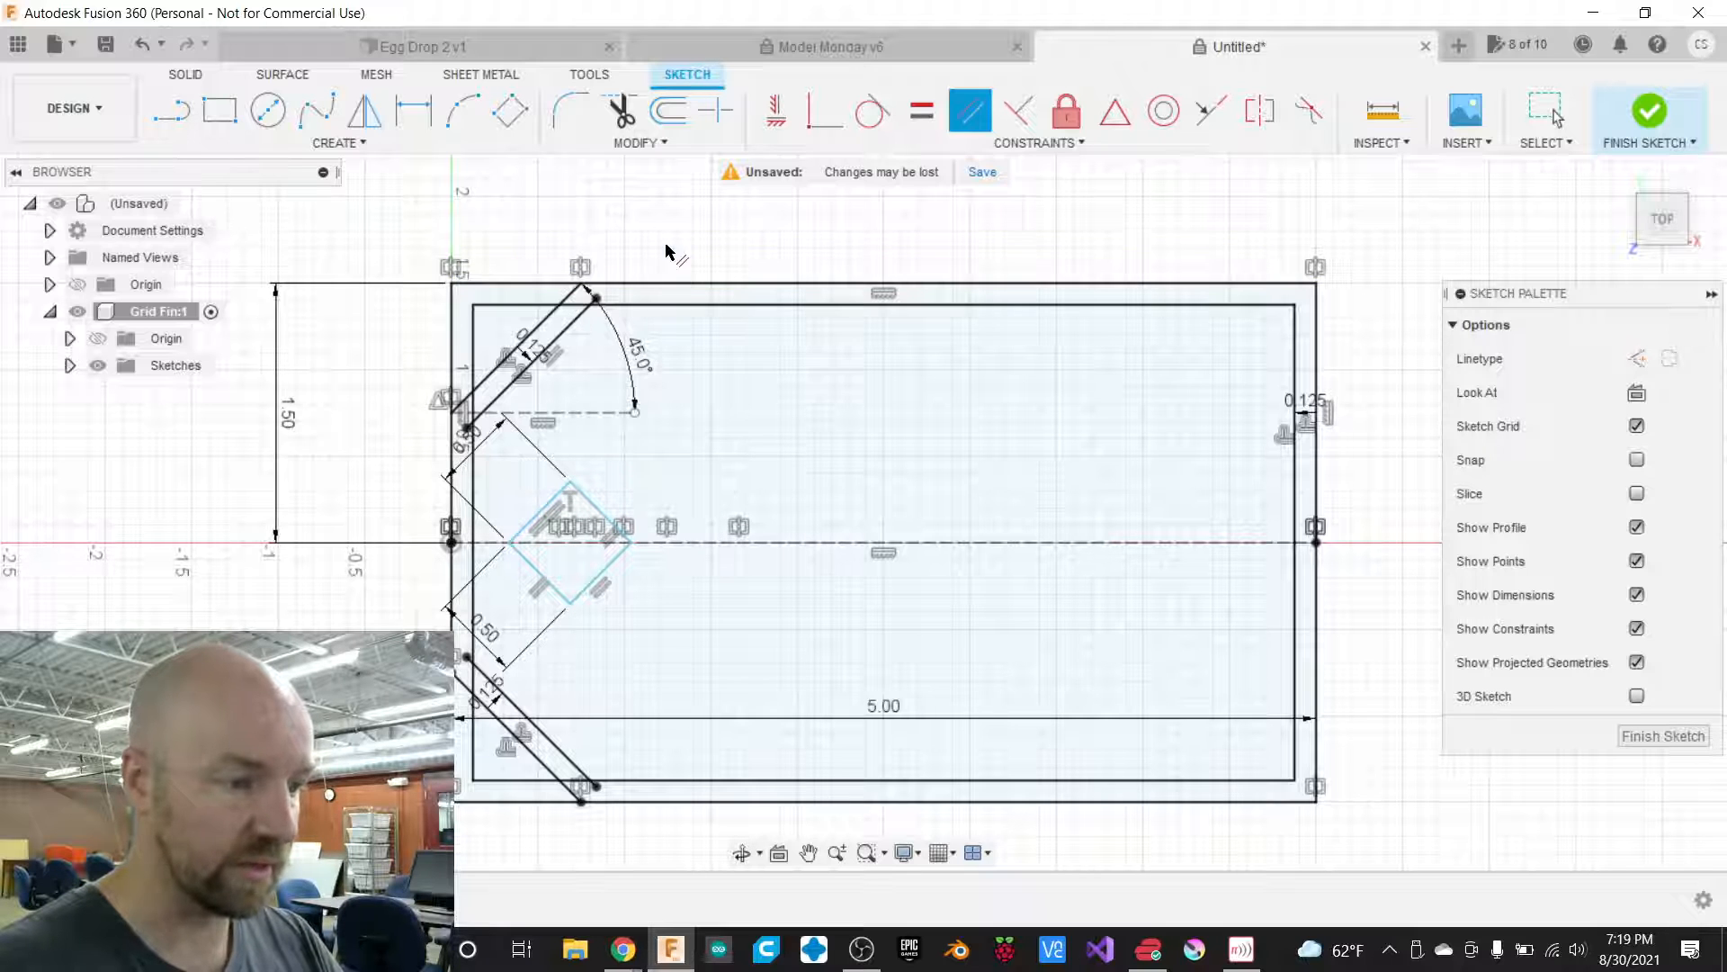
pyautogui.press('Escape')
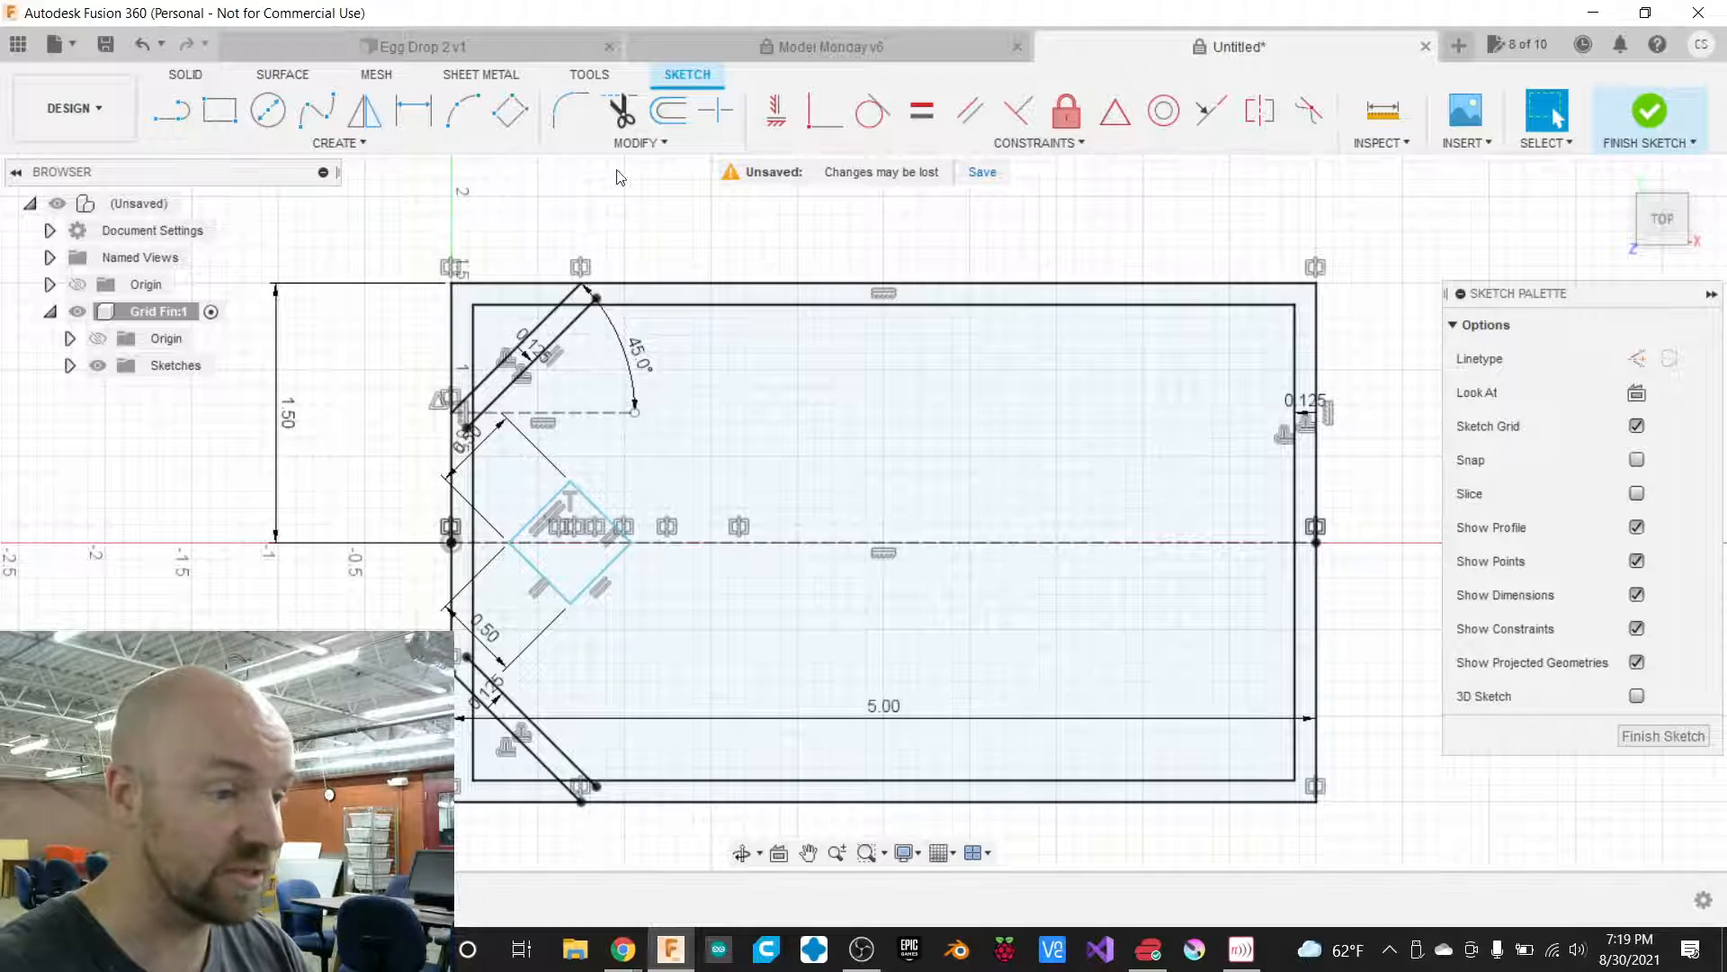
pyautogui.click(416, 148)
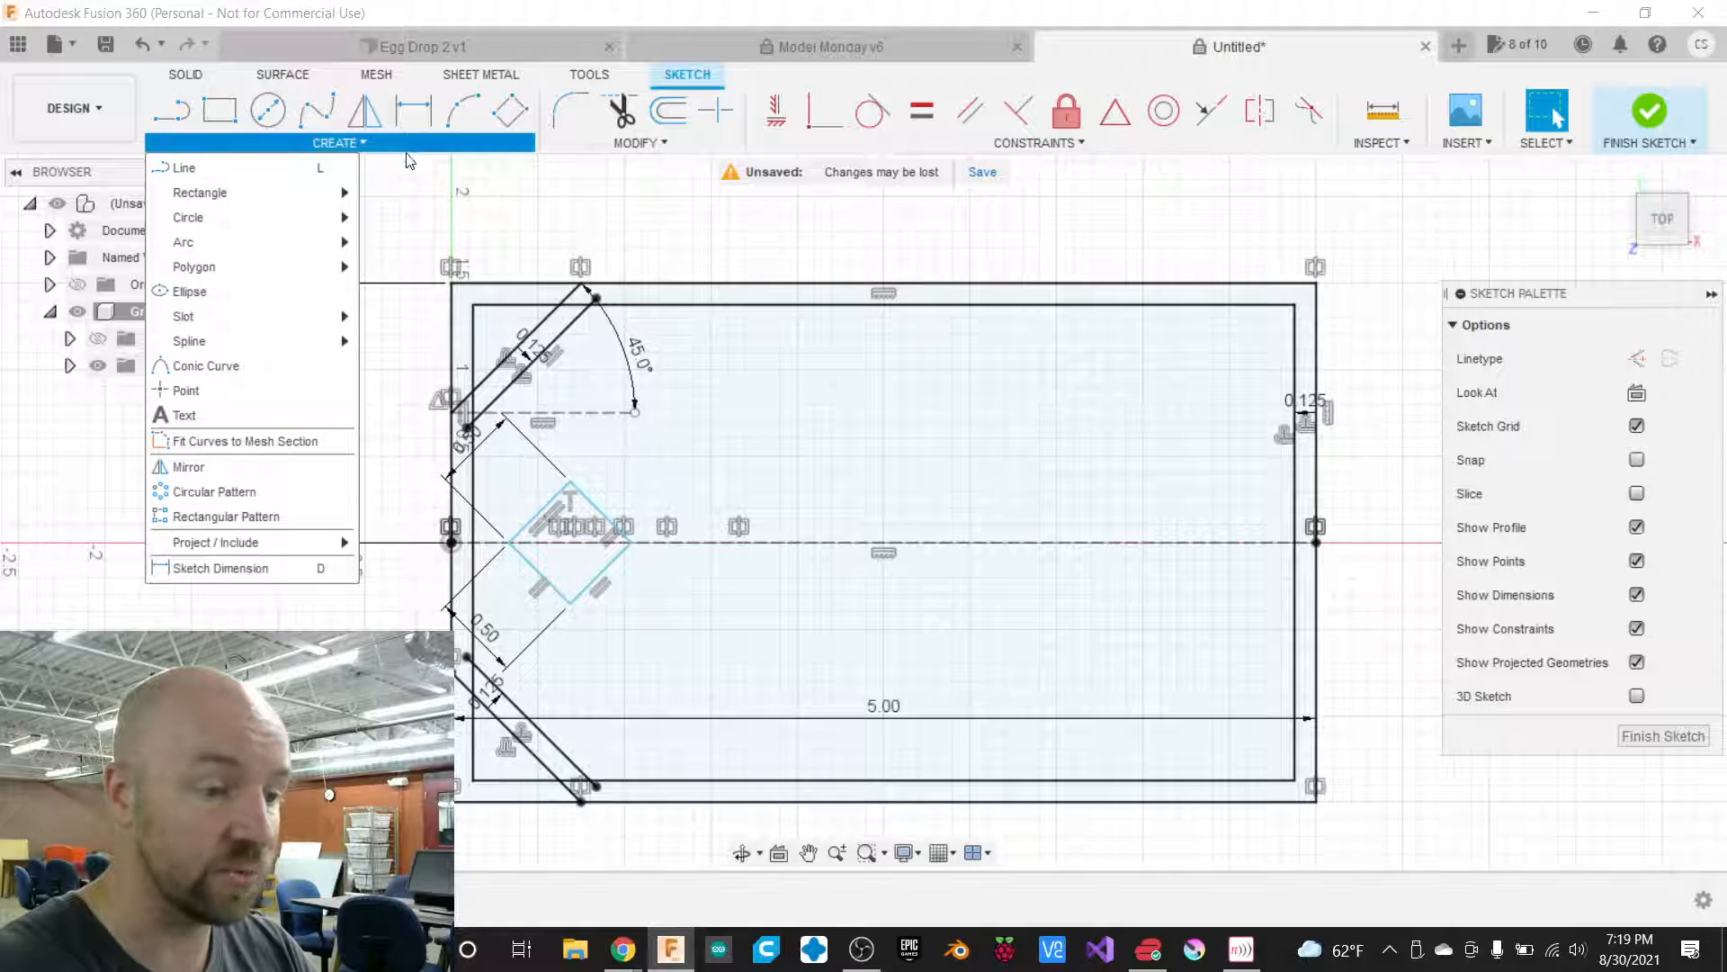
pyautogui.moveTo(341, 251)
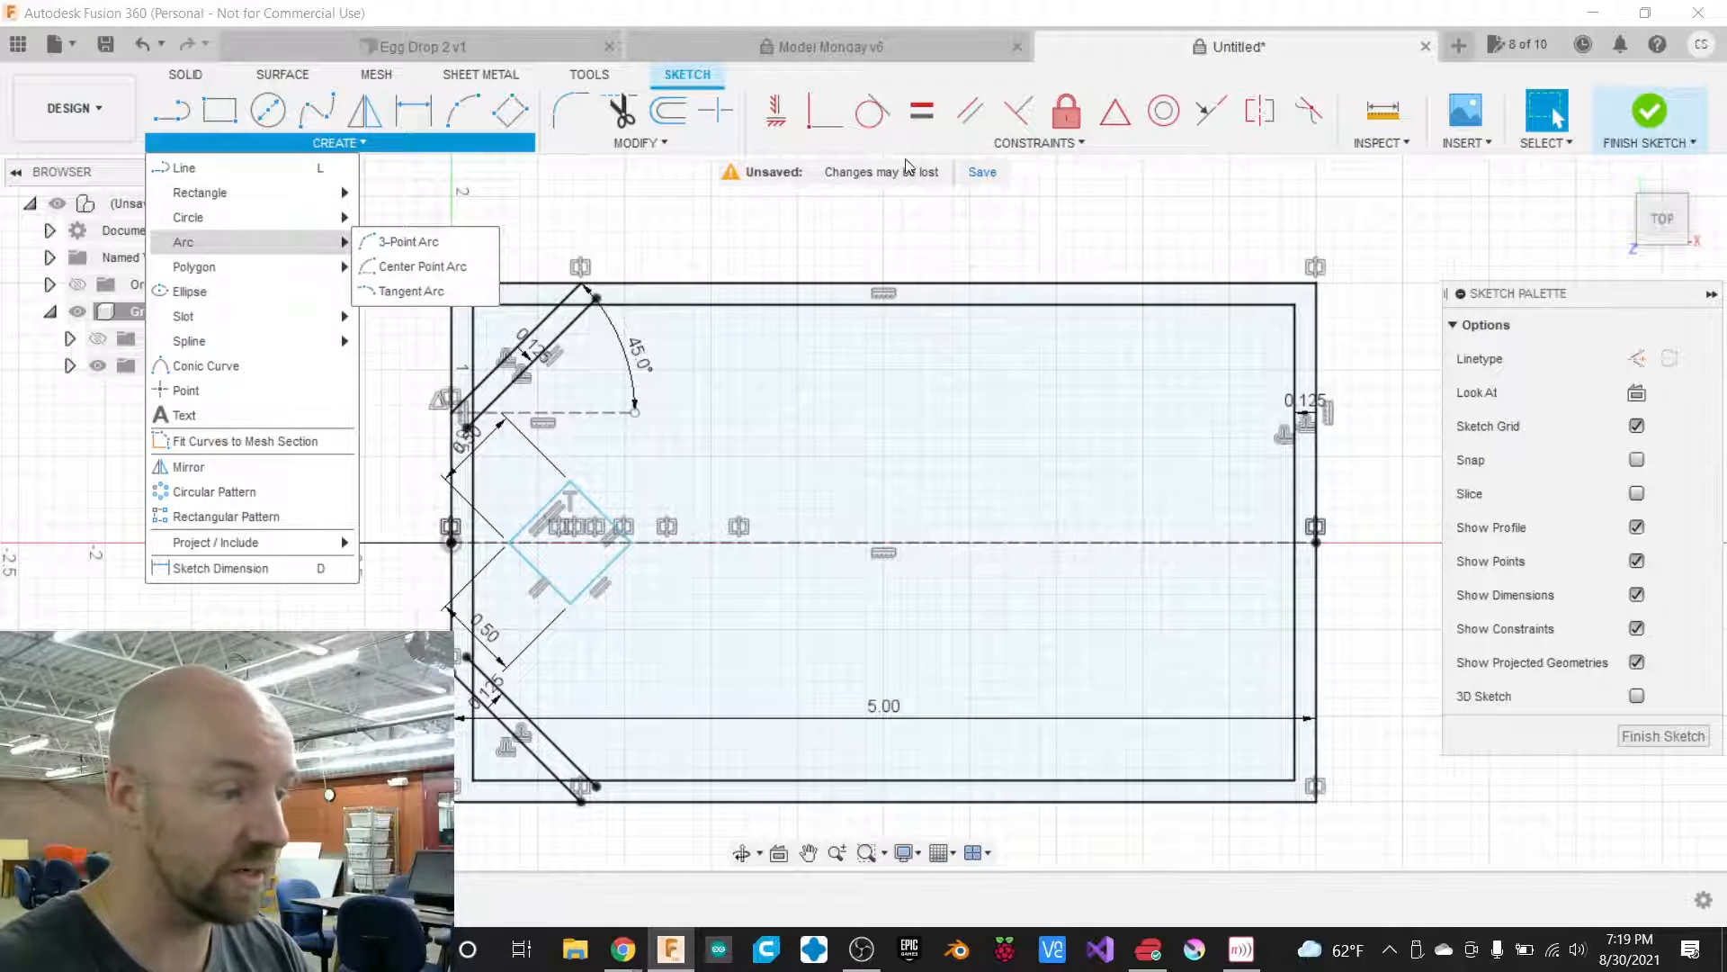
pyautogui.click(1062, 144)
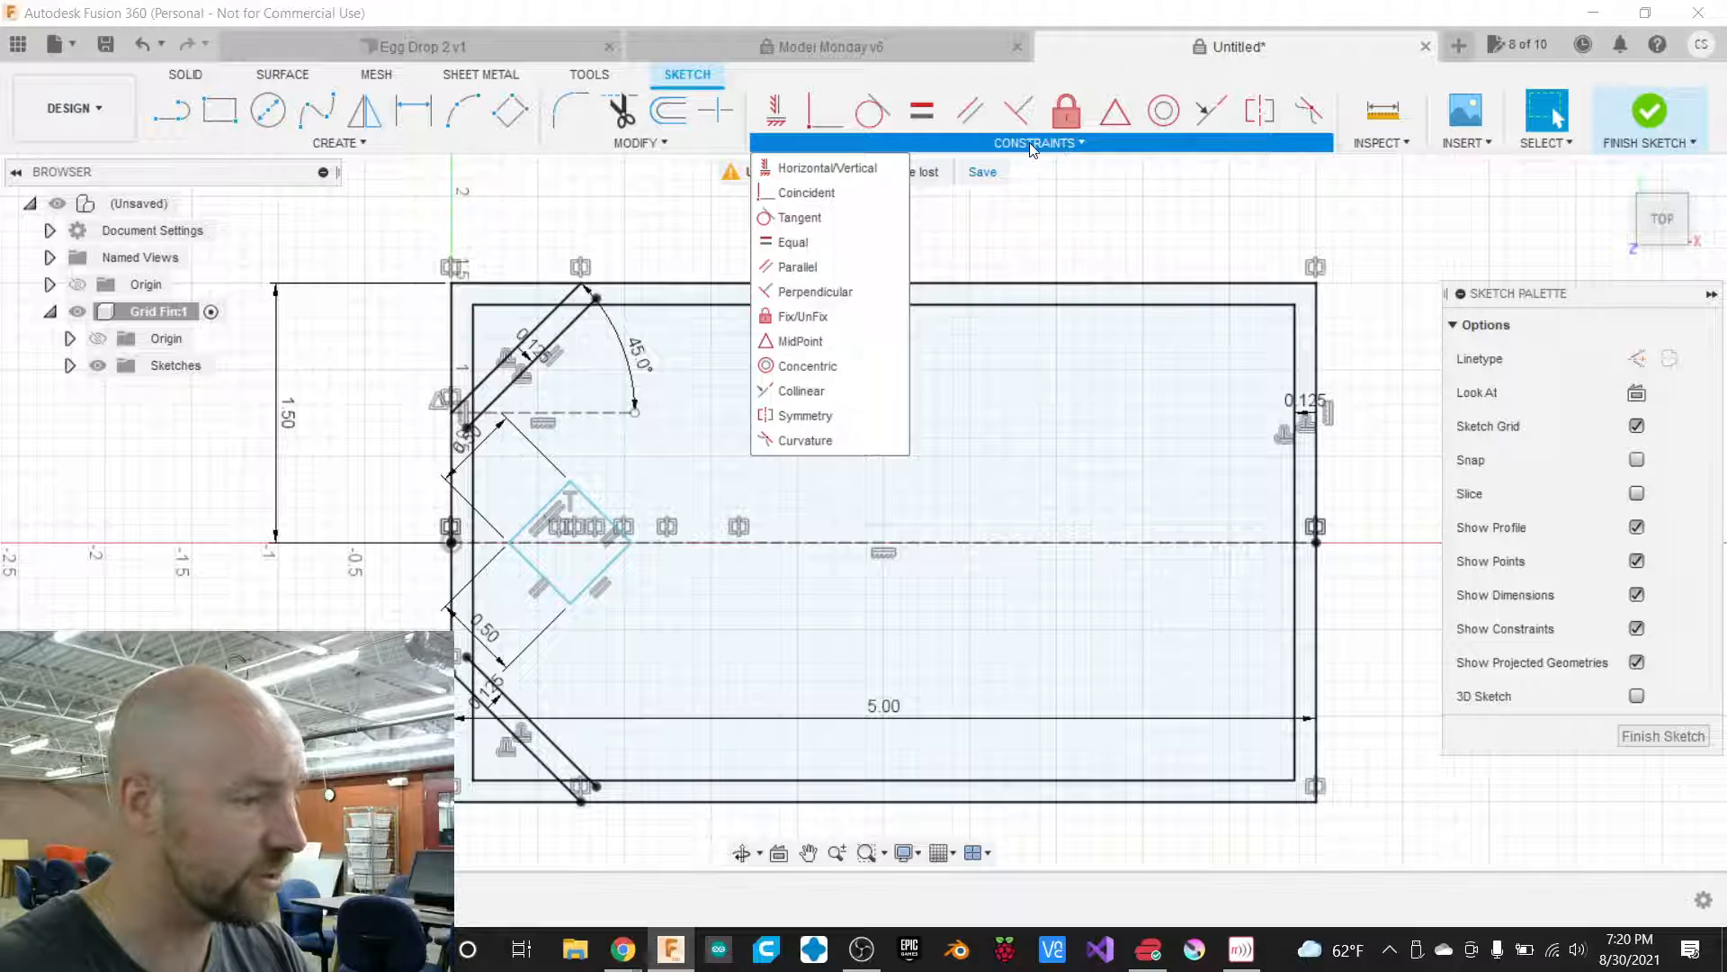
# Dimension the gap between the inner frame's left edge and the square's nearest corner along the centerline at 0.125 in.
pyautogui.click(372, 144)
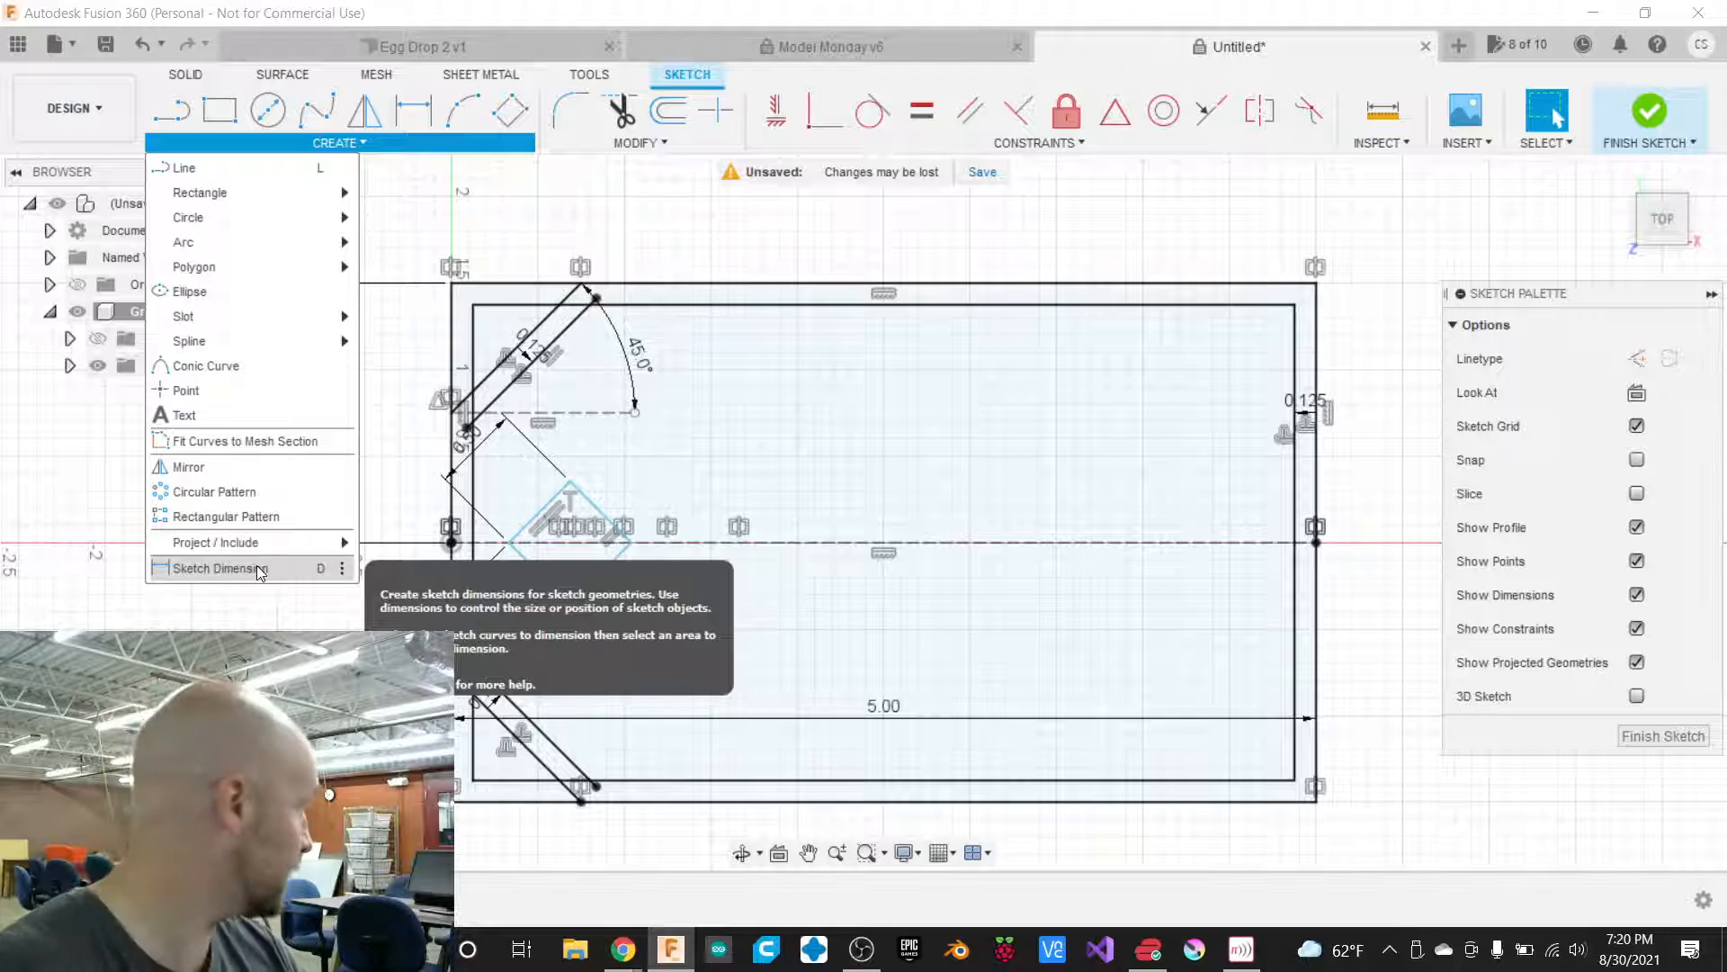
pyautogui.click(220, 568)
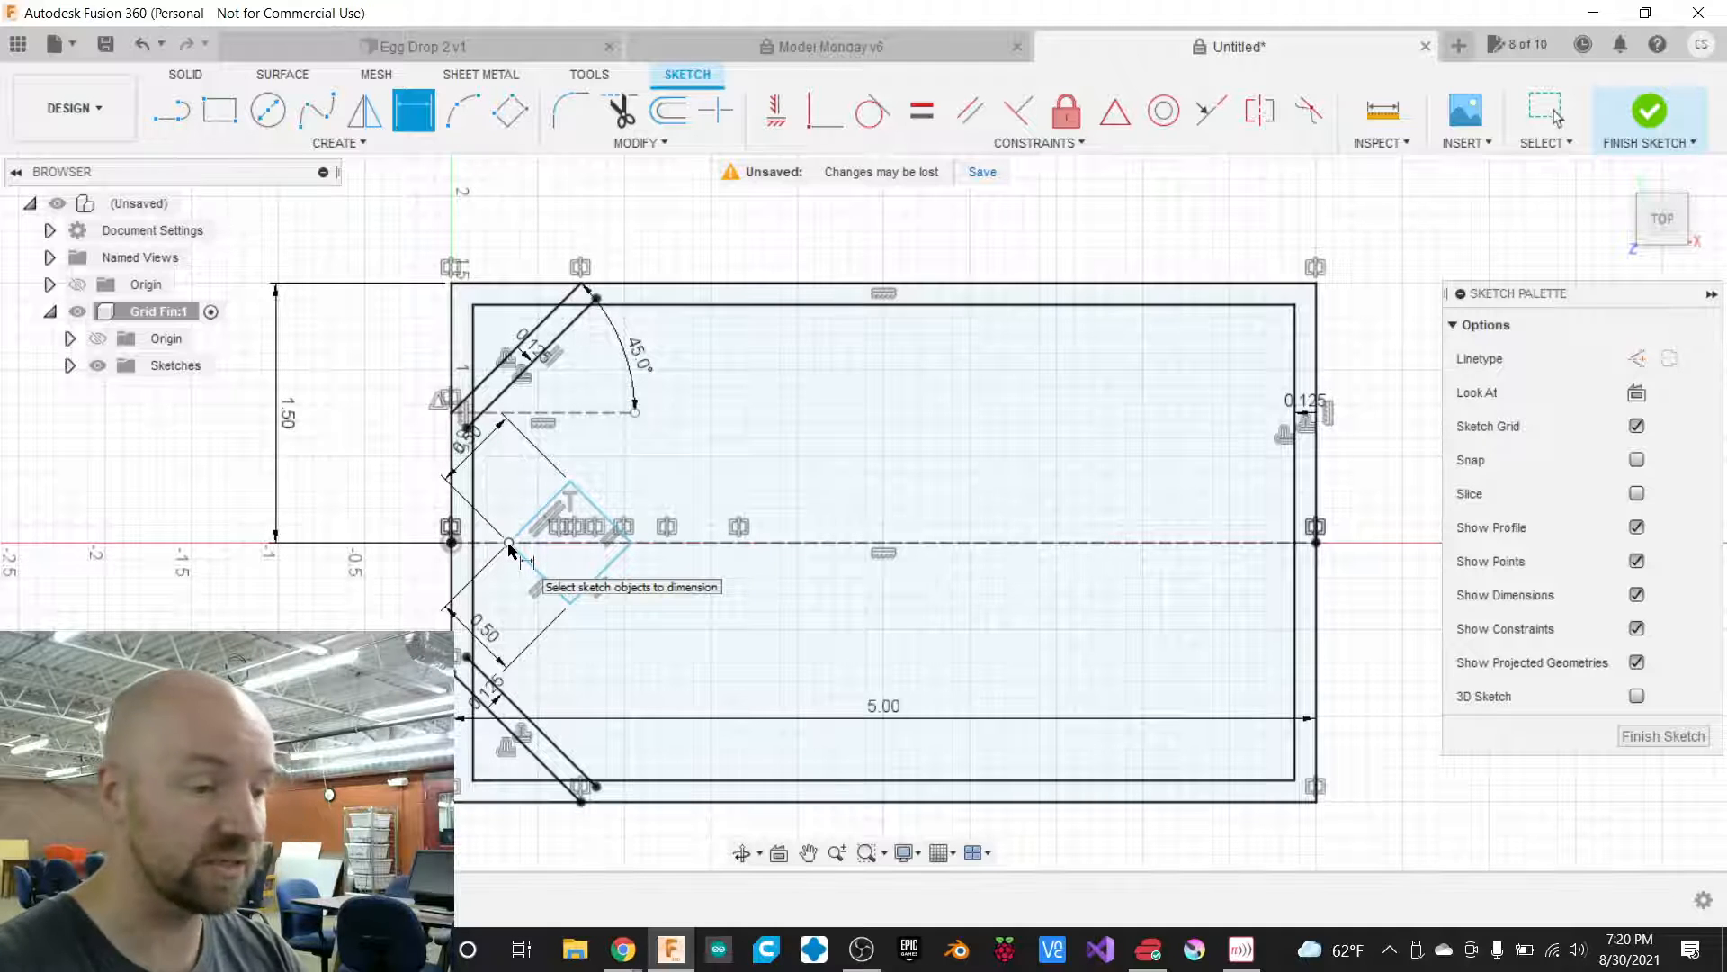
pyautogui.scroll(3, 508, 549)
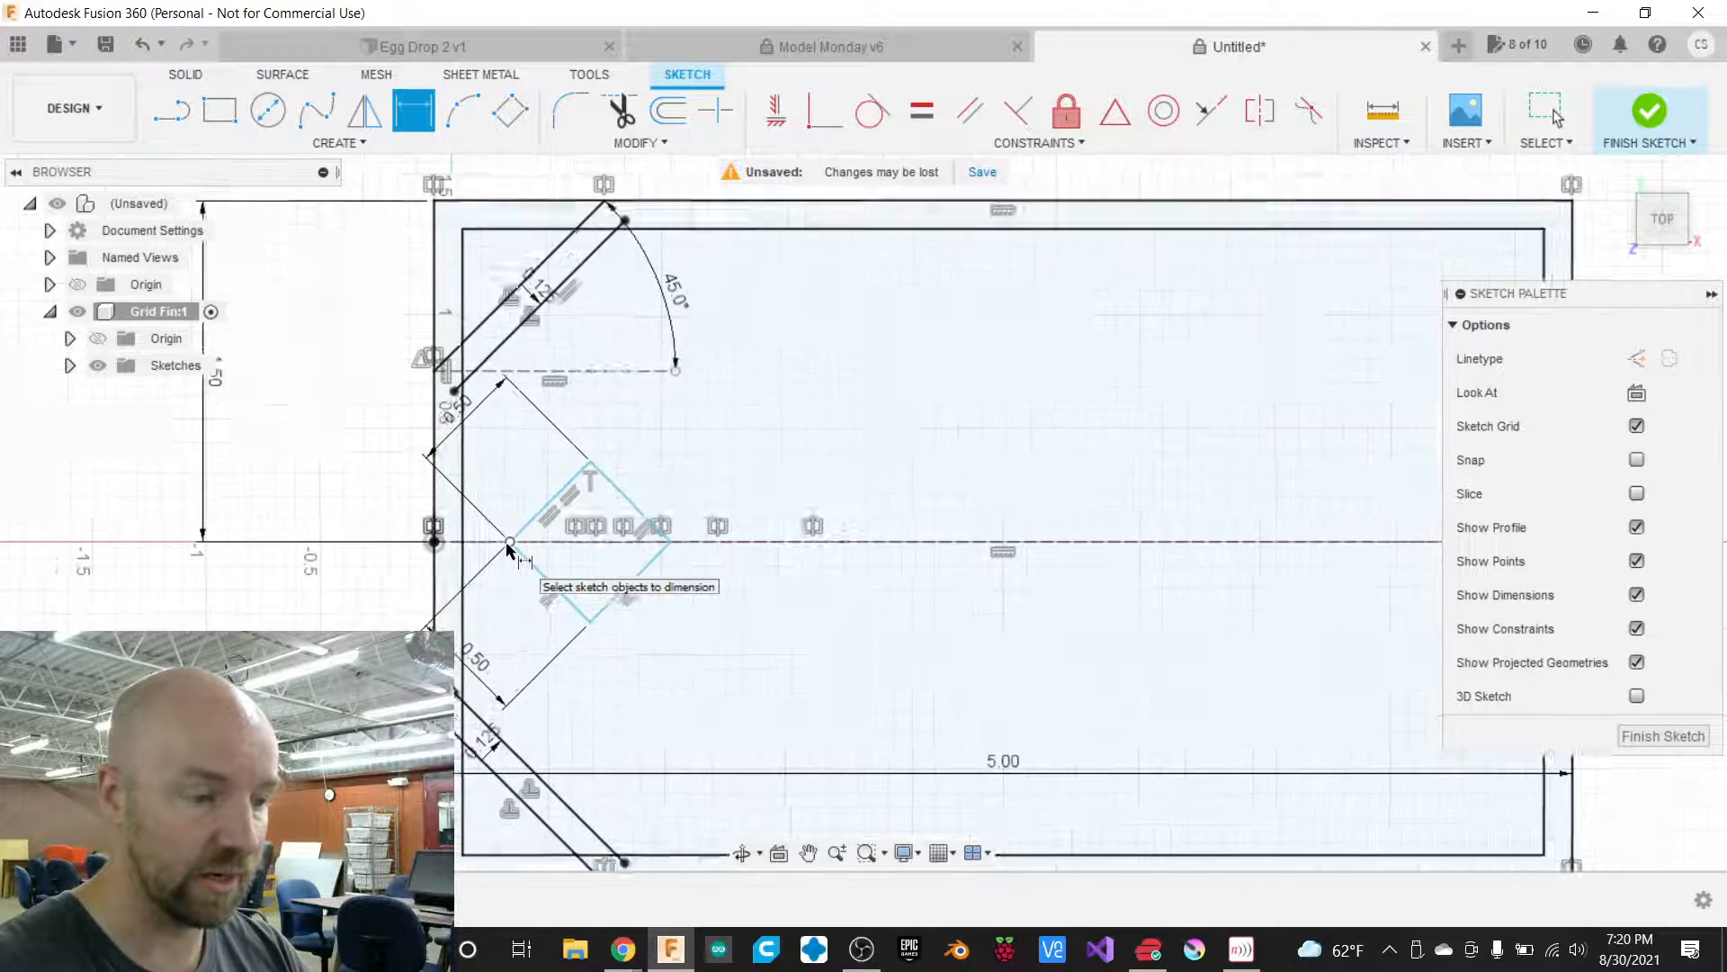
pyautogui.scroll(3, 509, 549)
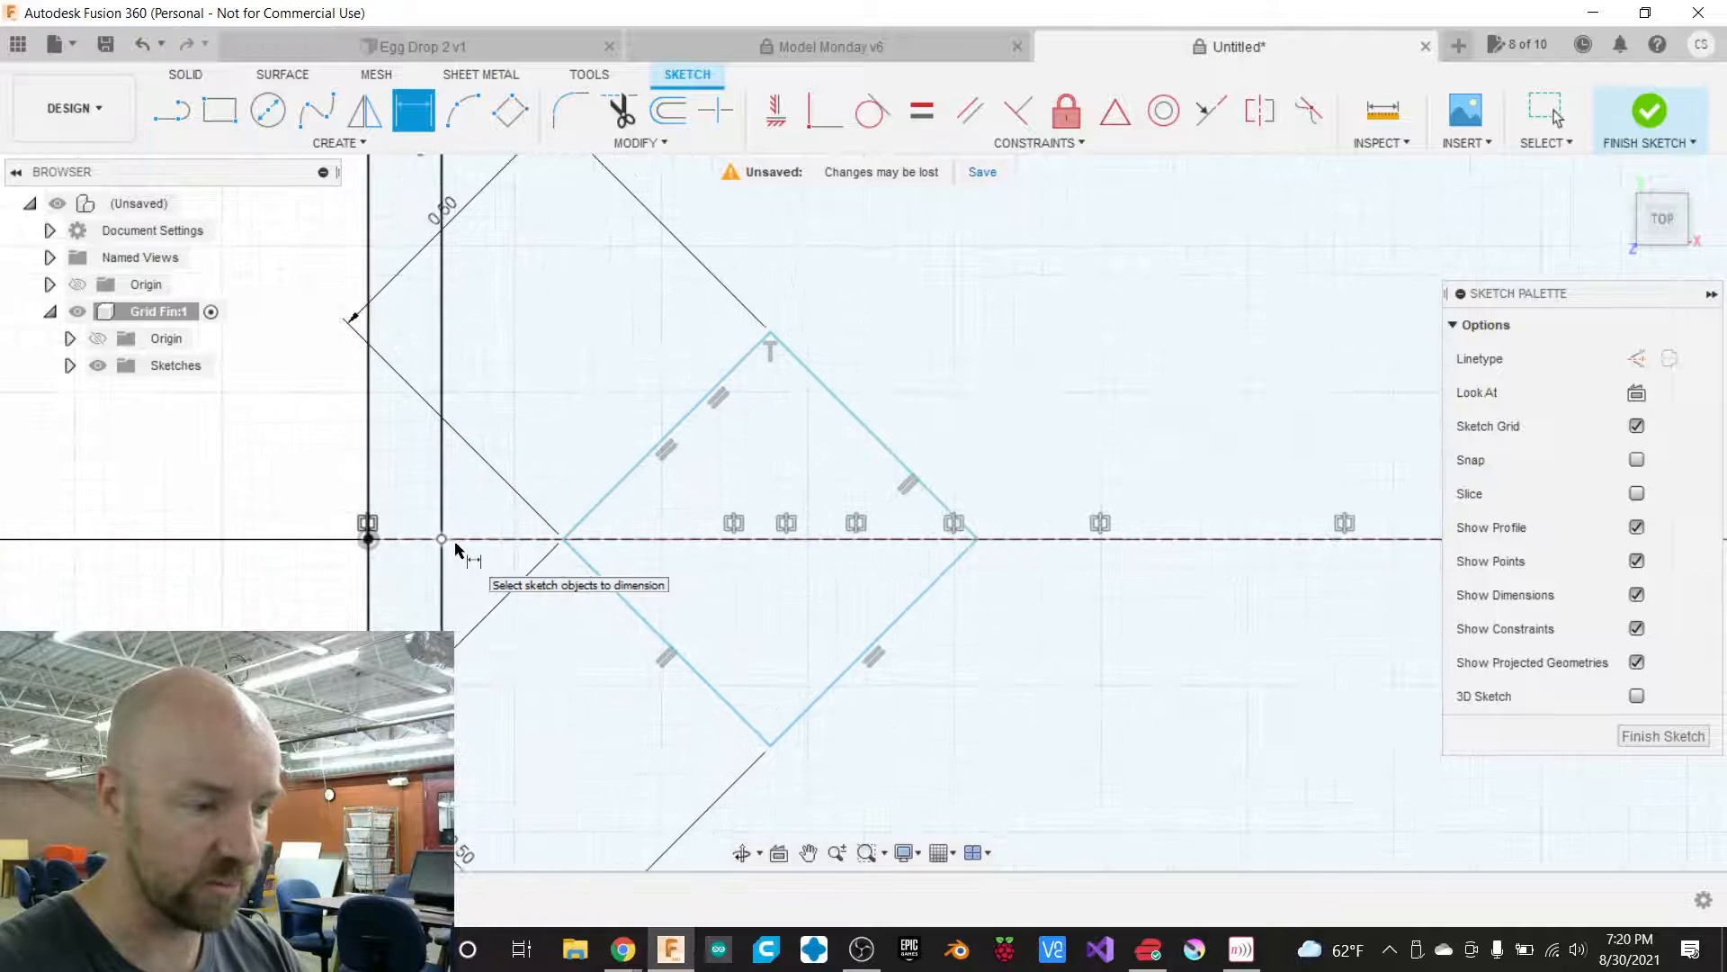
pyautogui.click(564, 540)
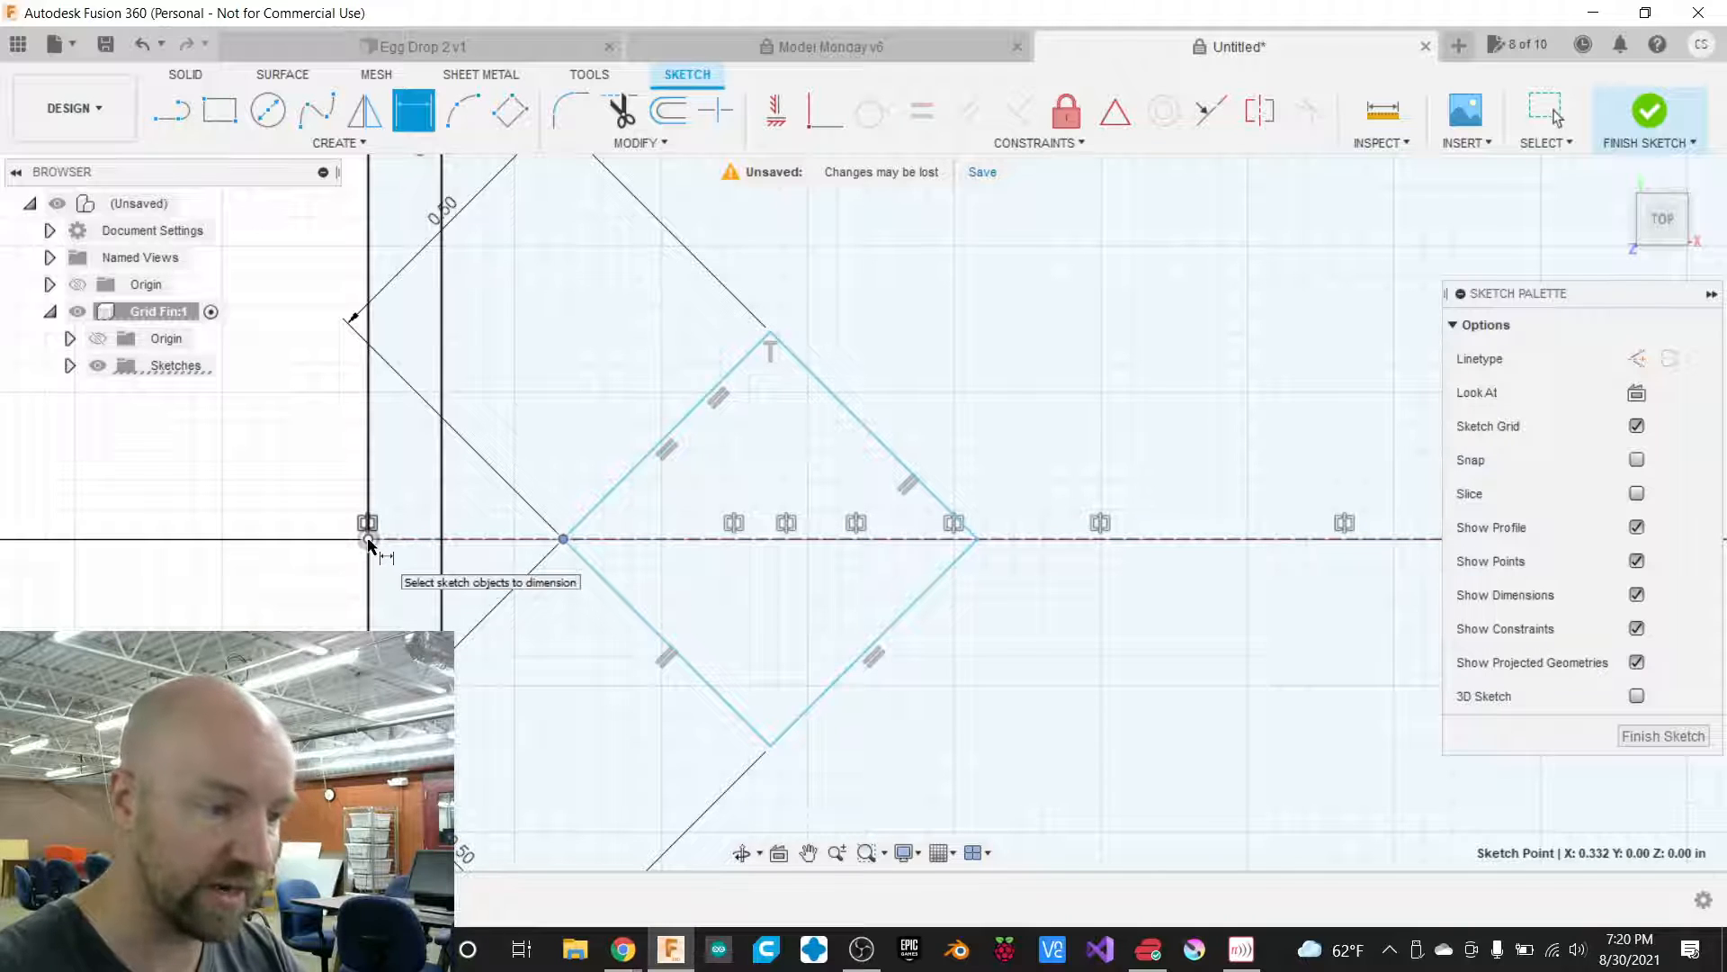
pyautogui.click(440, 540)
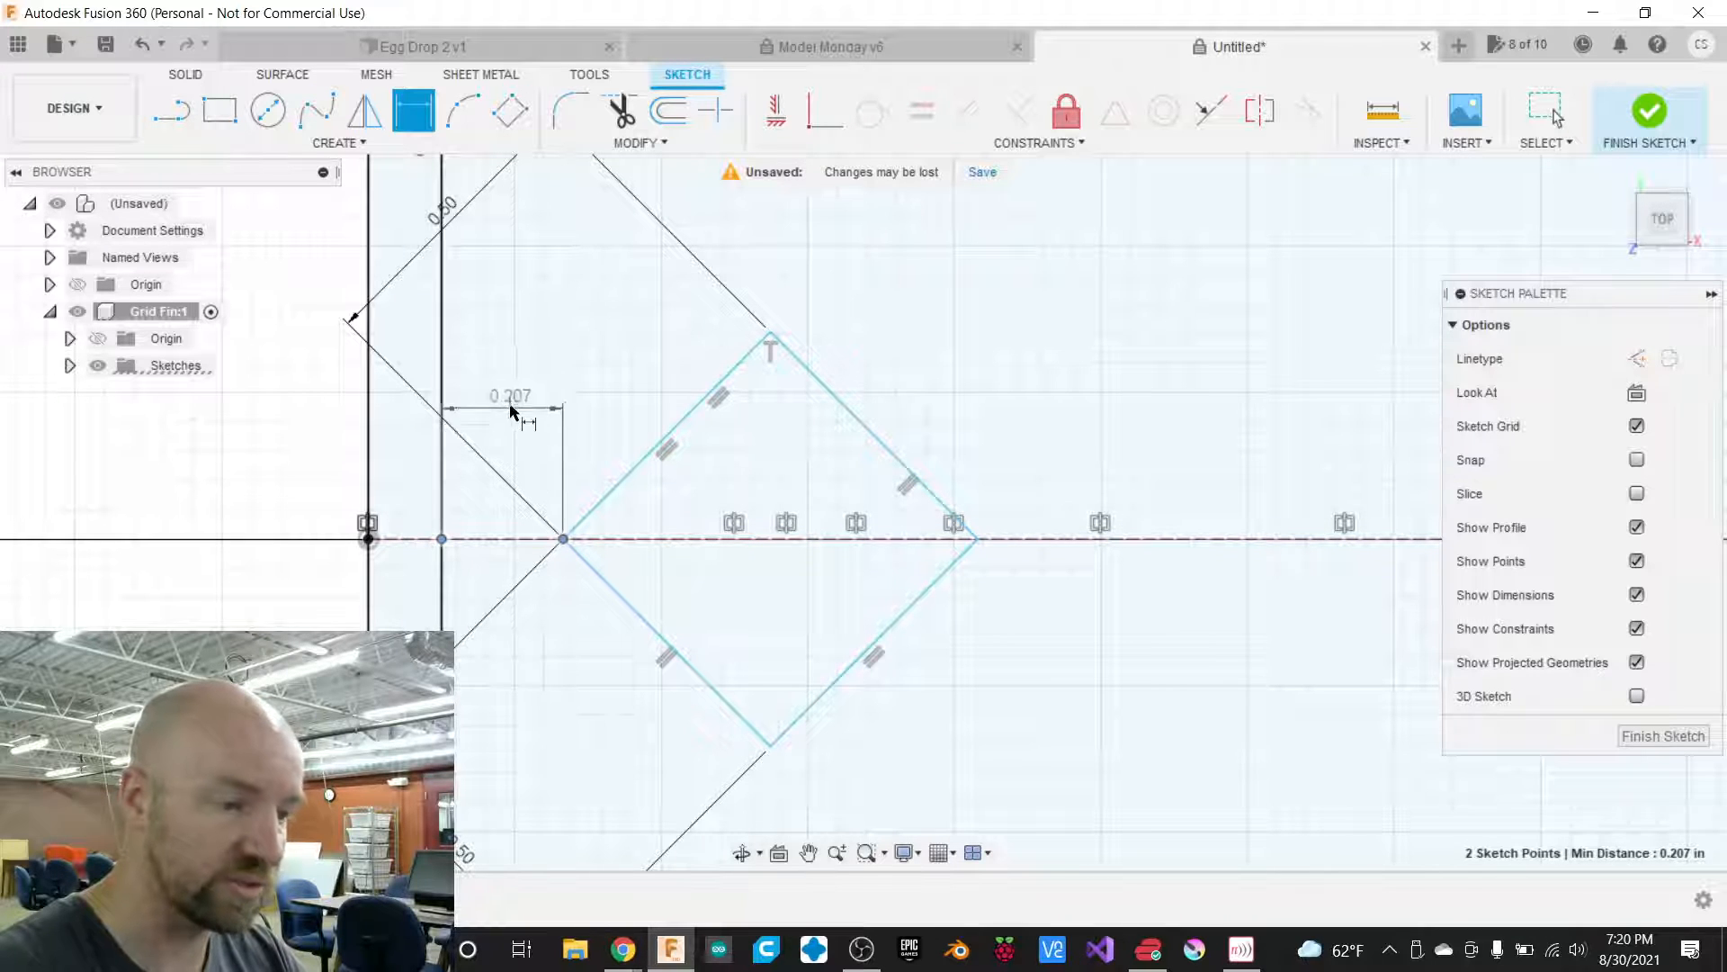
pyautogui.click(506, 708)
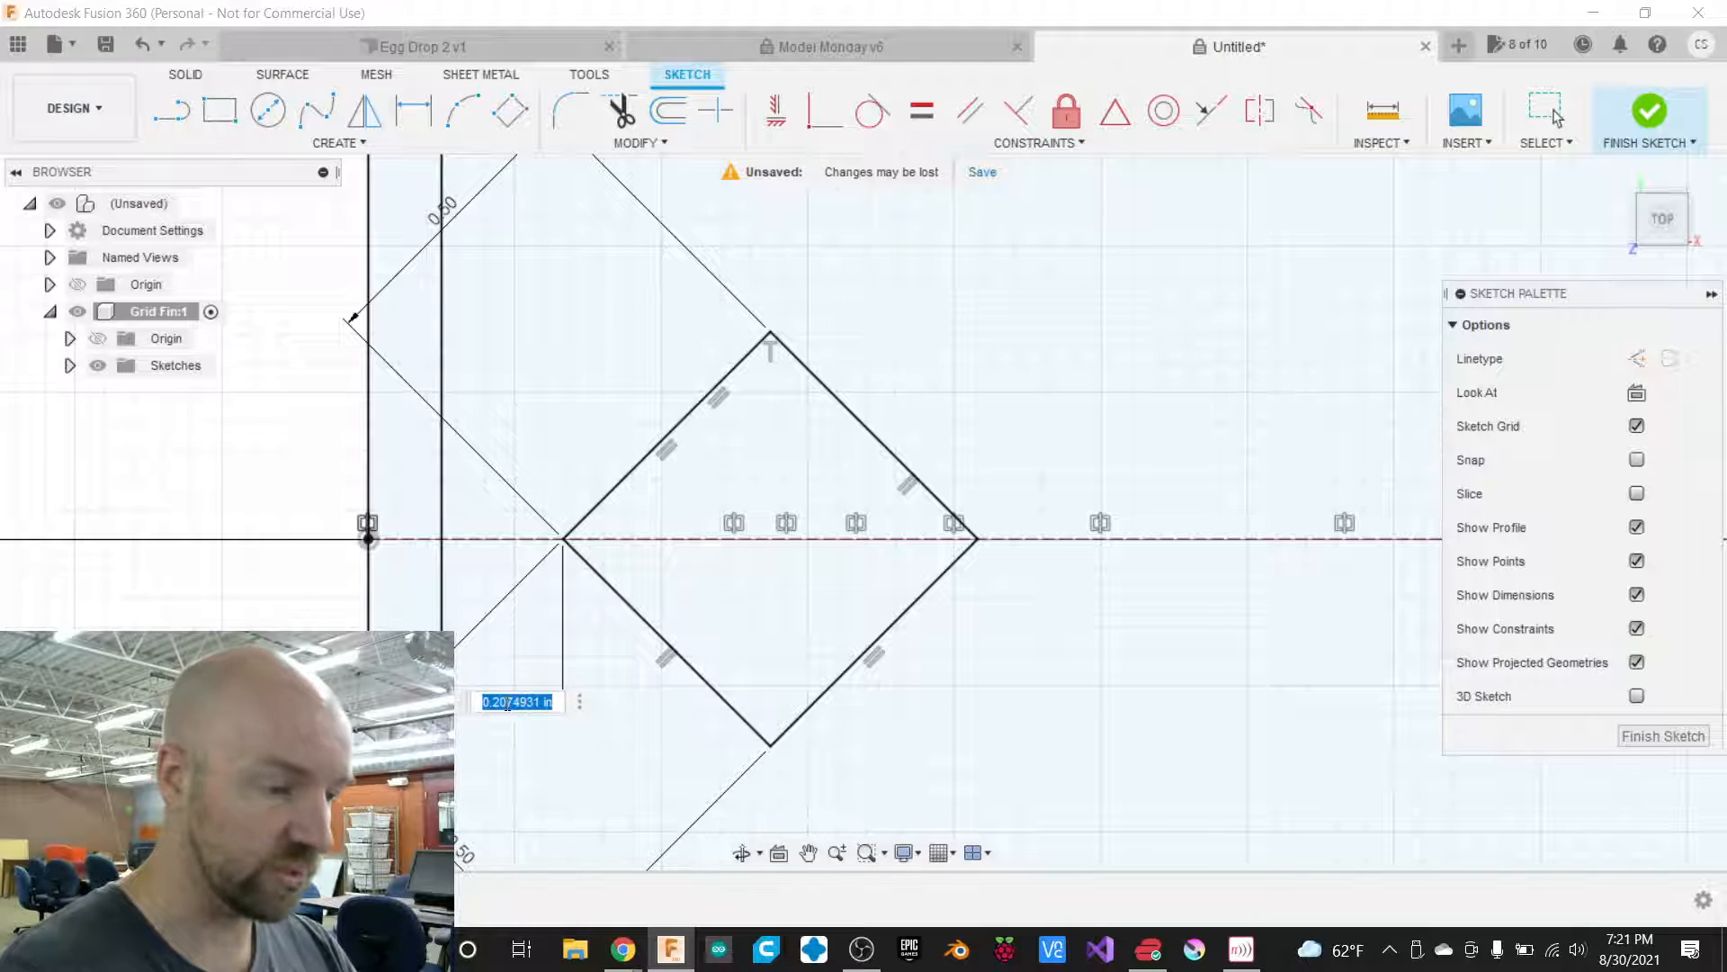
pyautogui.write('.125')
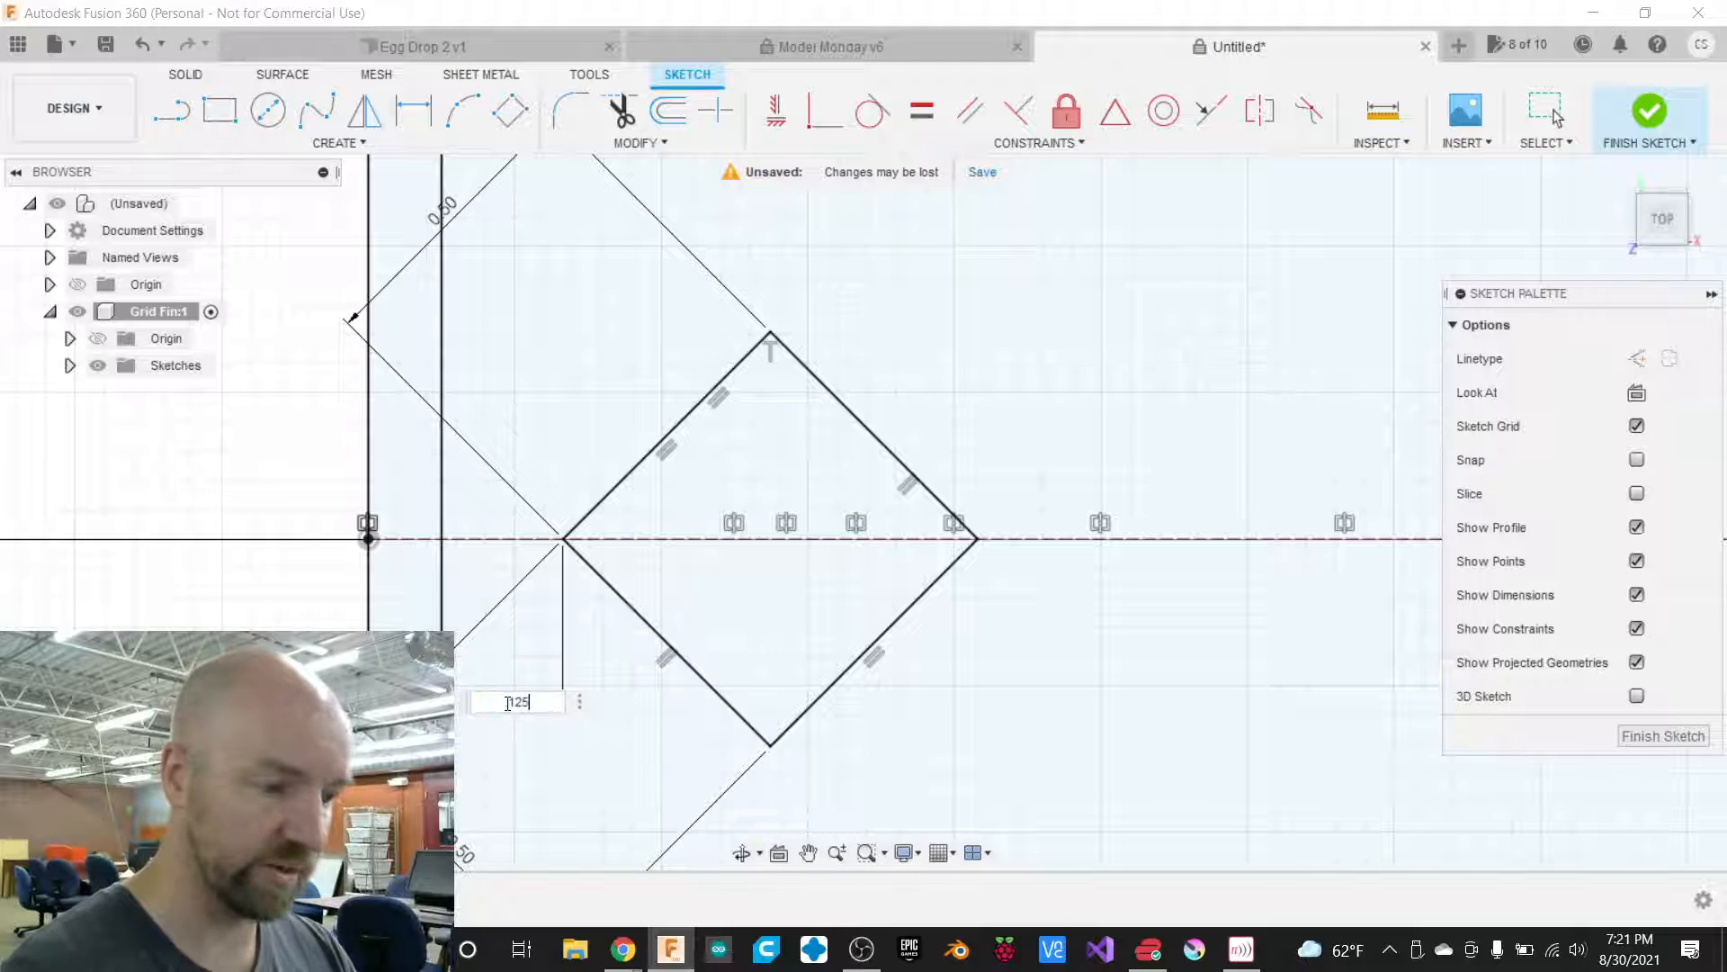
pyautogui.press('Return')
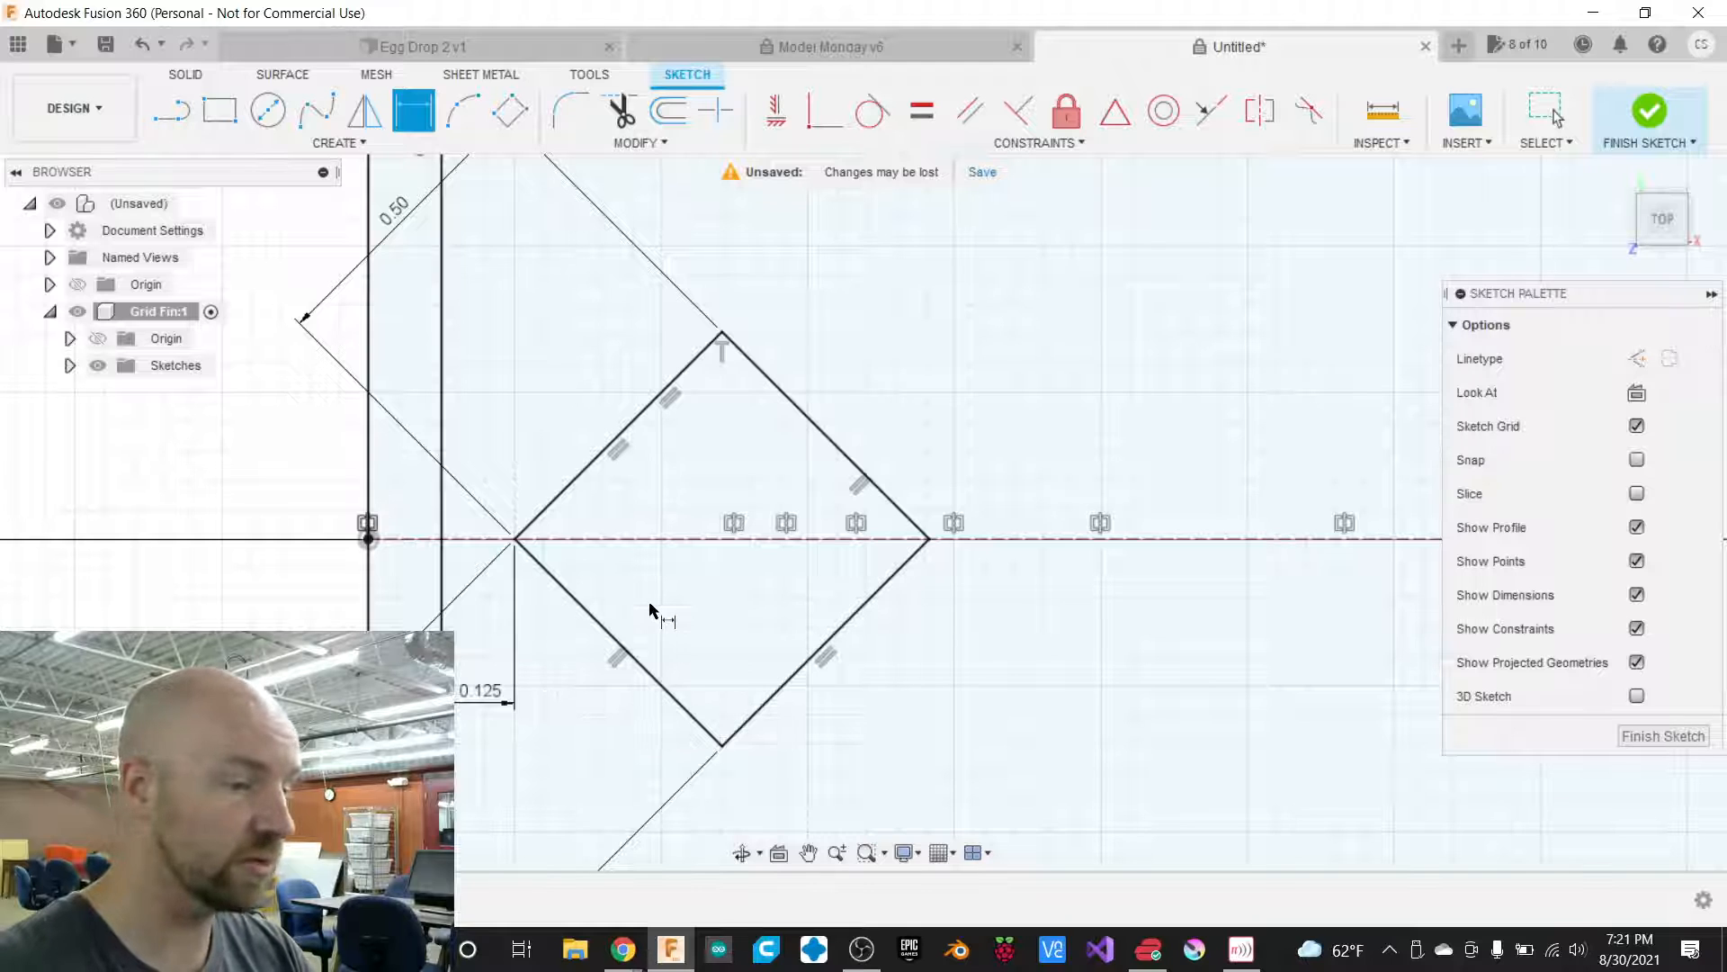
pyautogui.scroll(-6, 649, 609)
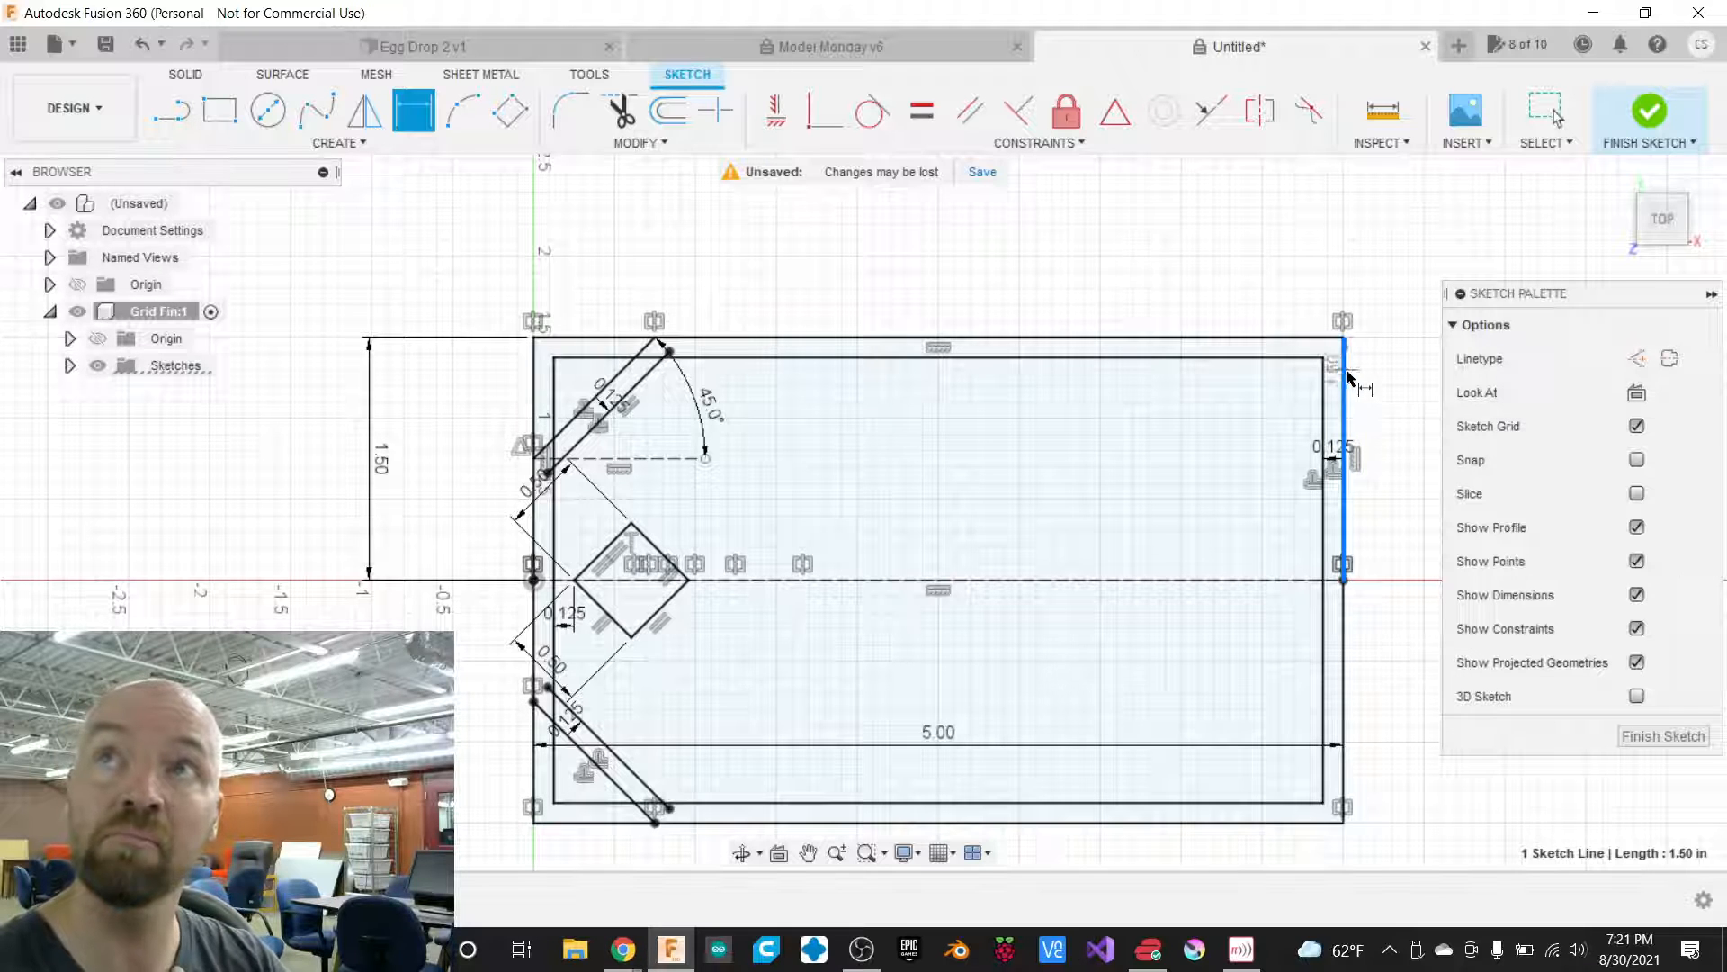
pyautogui.press('Escape')
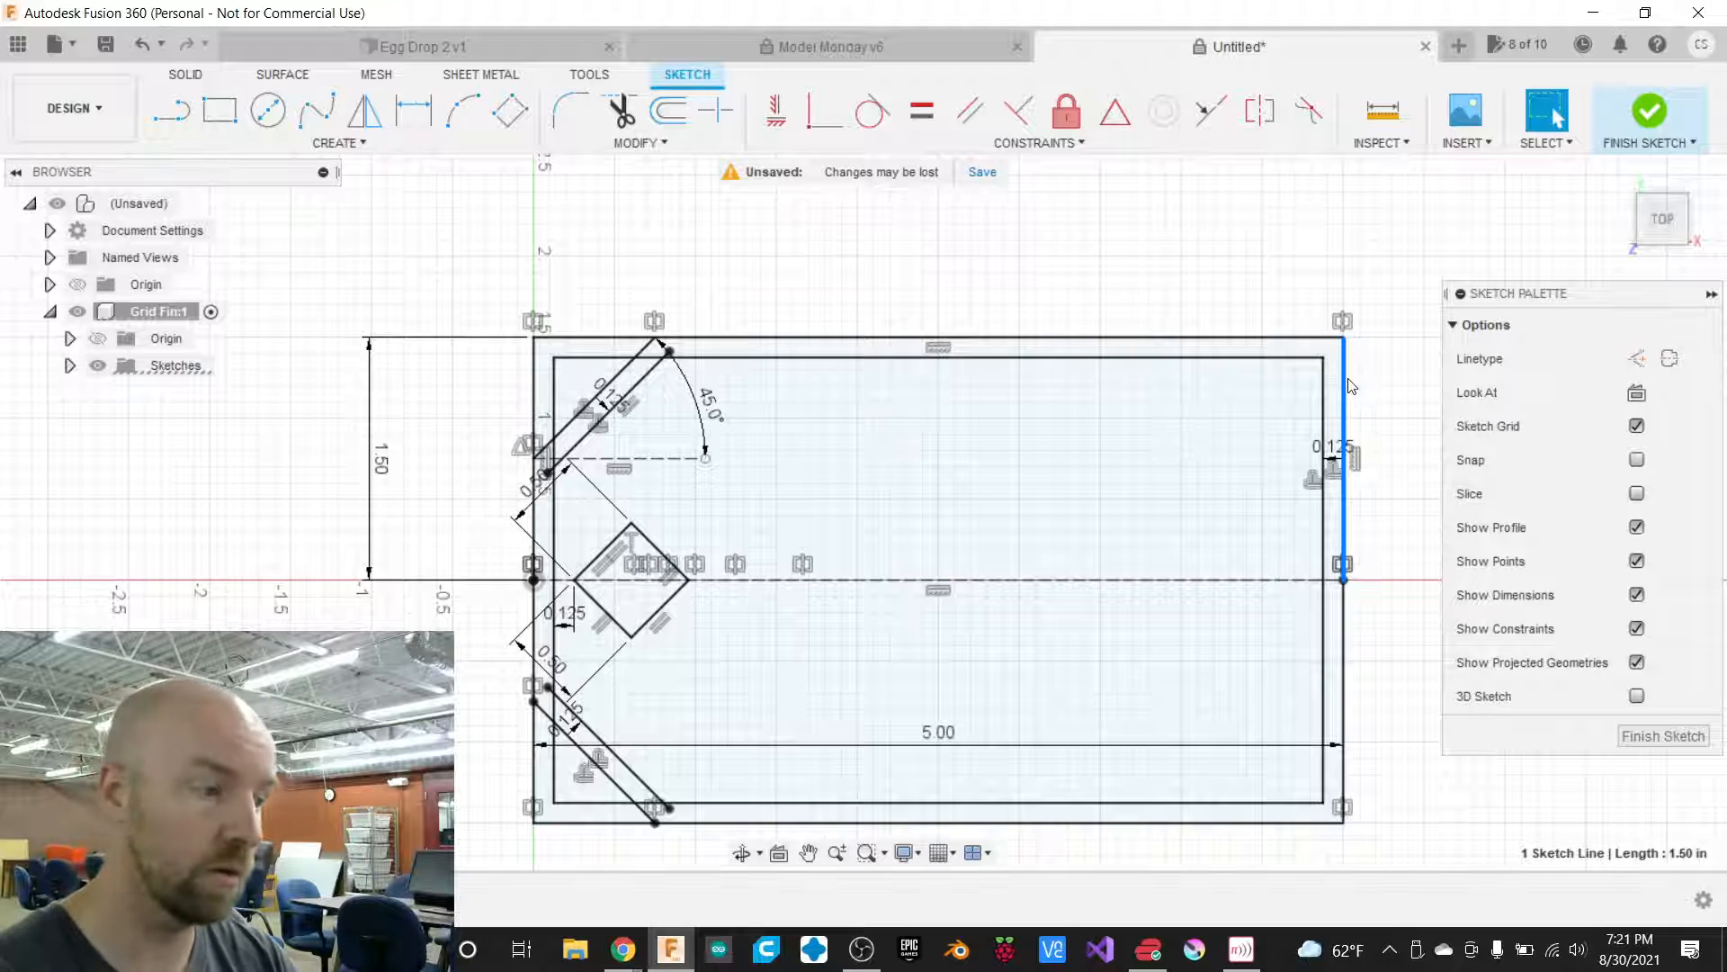
# Move the square's two 0.50 side dimensions to its right side, clear of the angled corner lines.
pyautogui.click(655, 554)
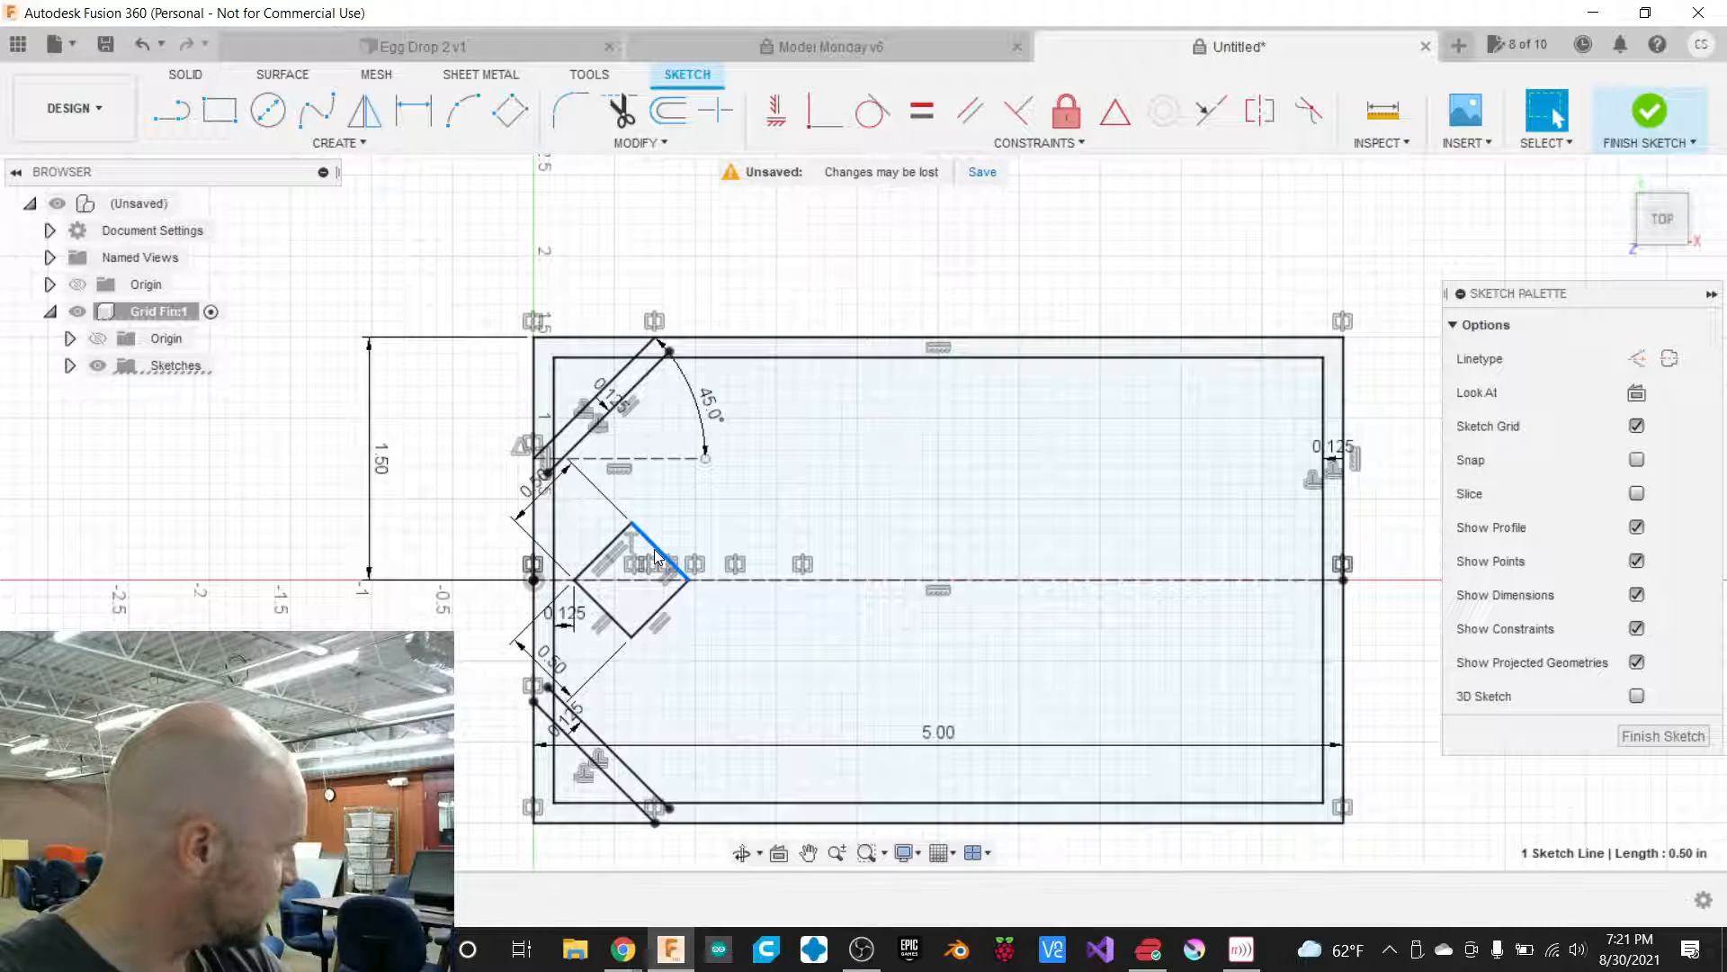
pyautogui.click(693, 623)
pyautogui.click(692, 622)
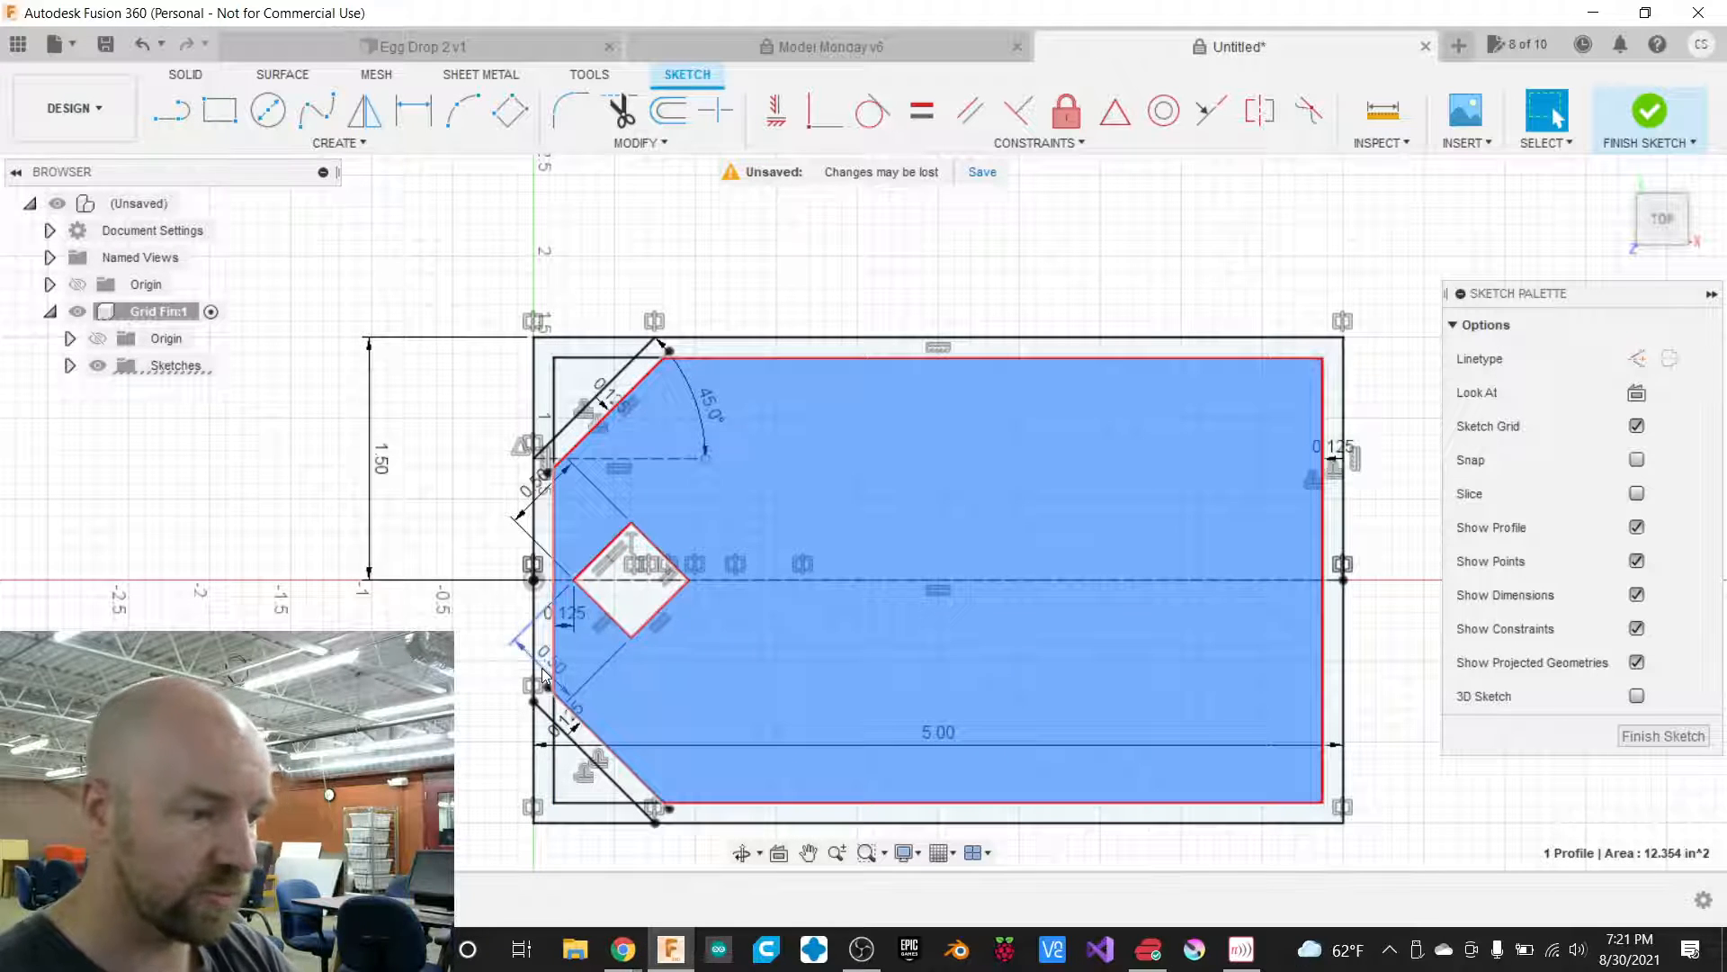
pyautogui.moveTo(544, 668); pyautogui.dragTo(689, 511)
pyautogui.moveTo(543, 489); pyautogui.dragTo(719, 636)
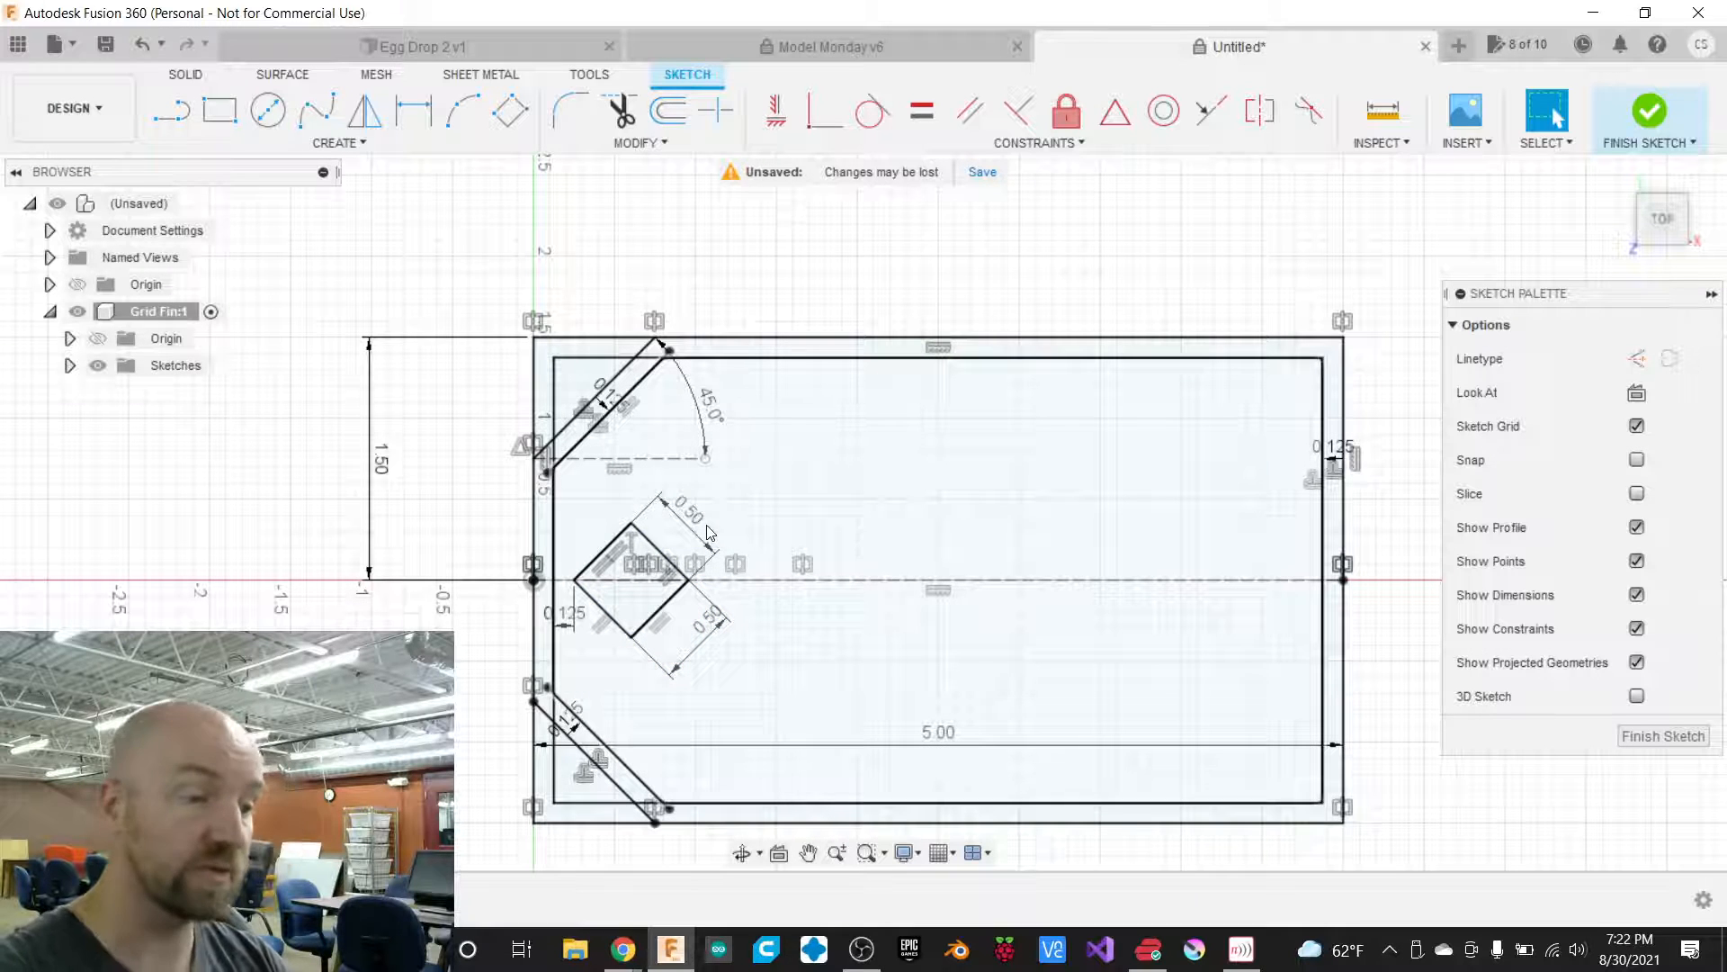
# Delete the dimension beside the square's lower-right edge and dimension that edge again at 0.5 in.
pyautogui.click(711, 627)
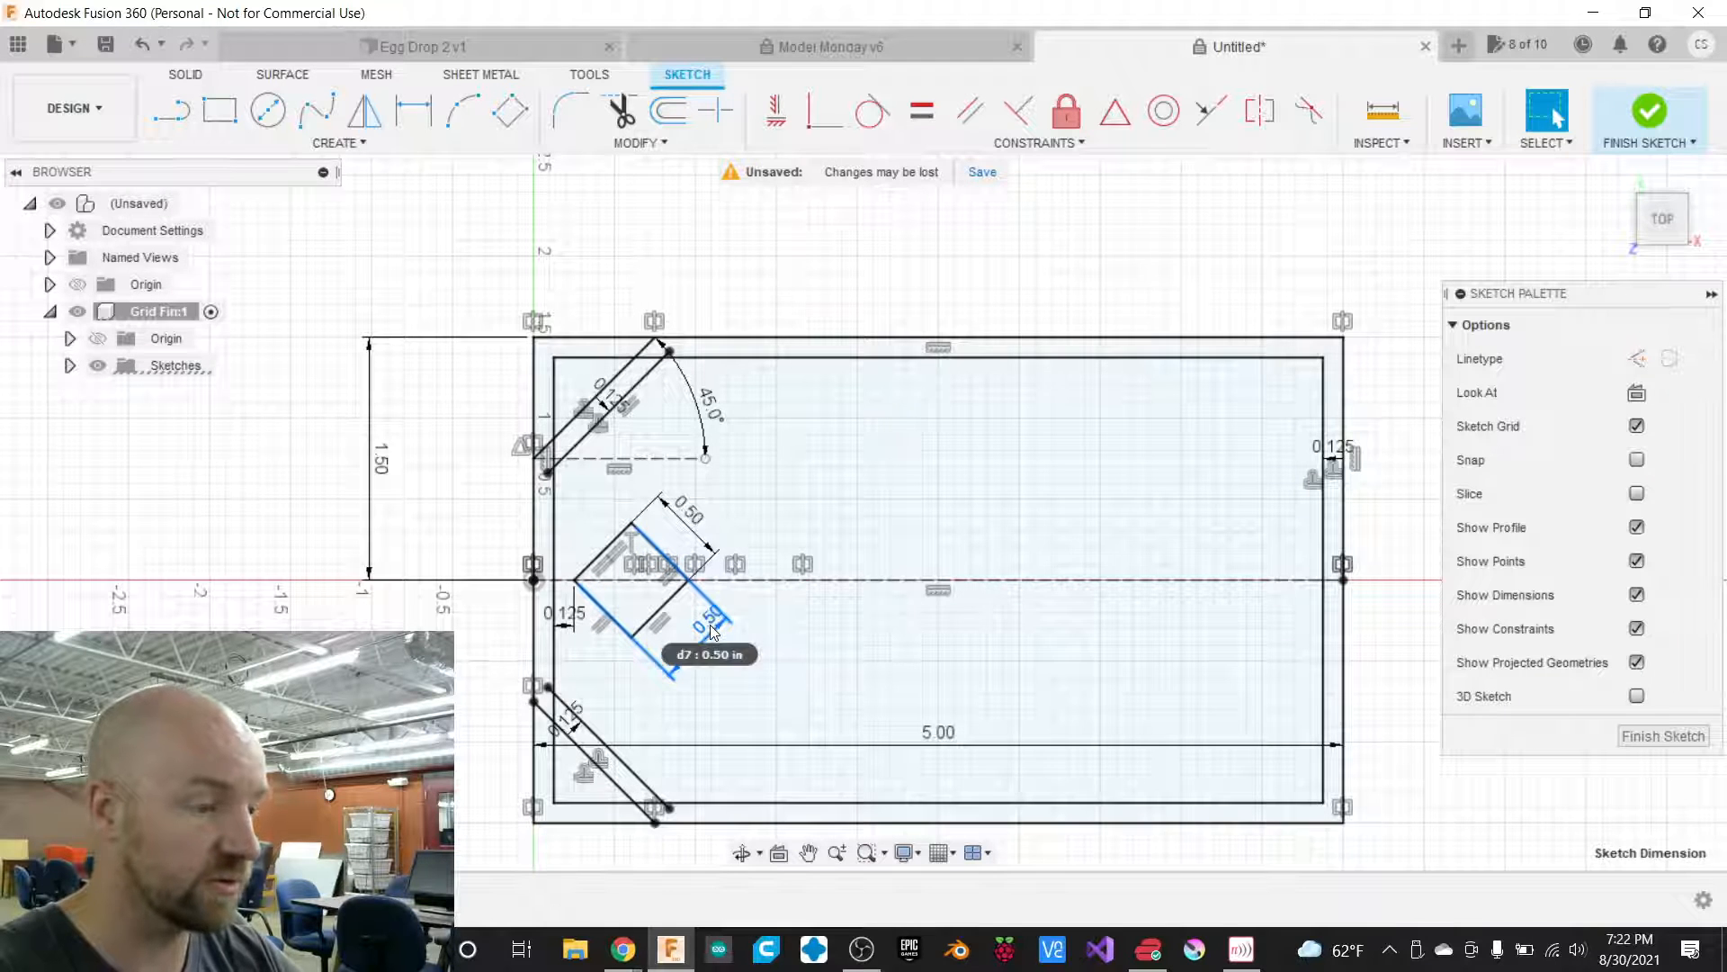
pyautogui.press('Delete')
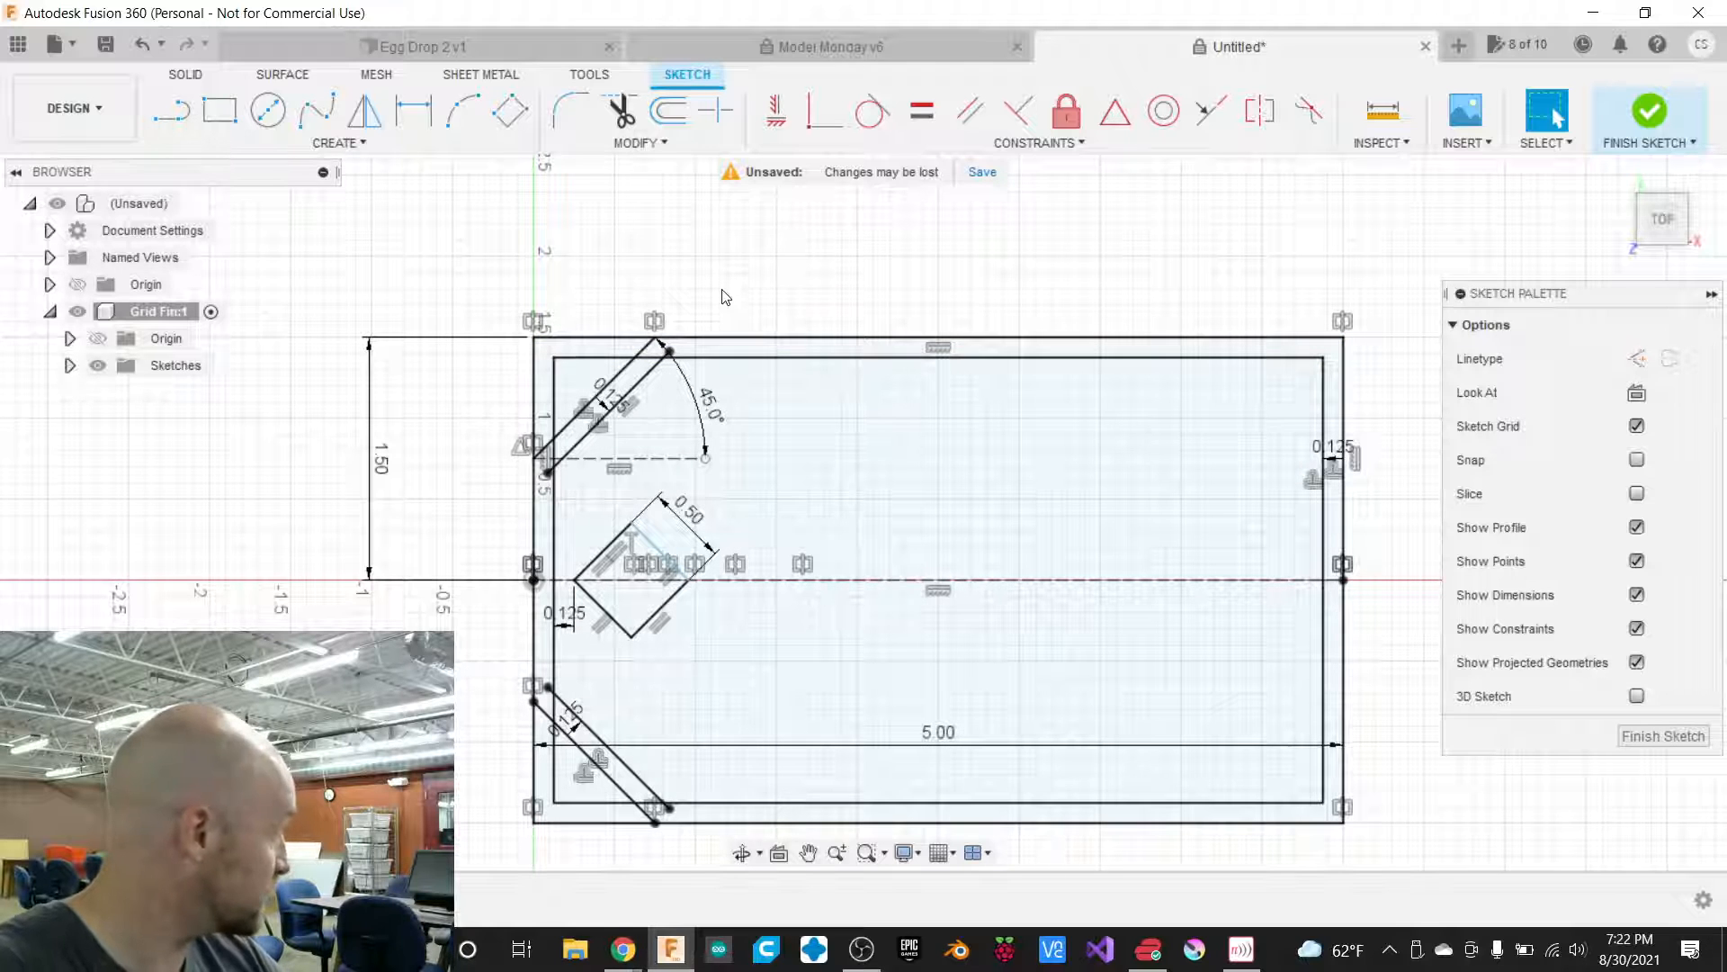
pyautogui.click(361, 144)
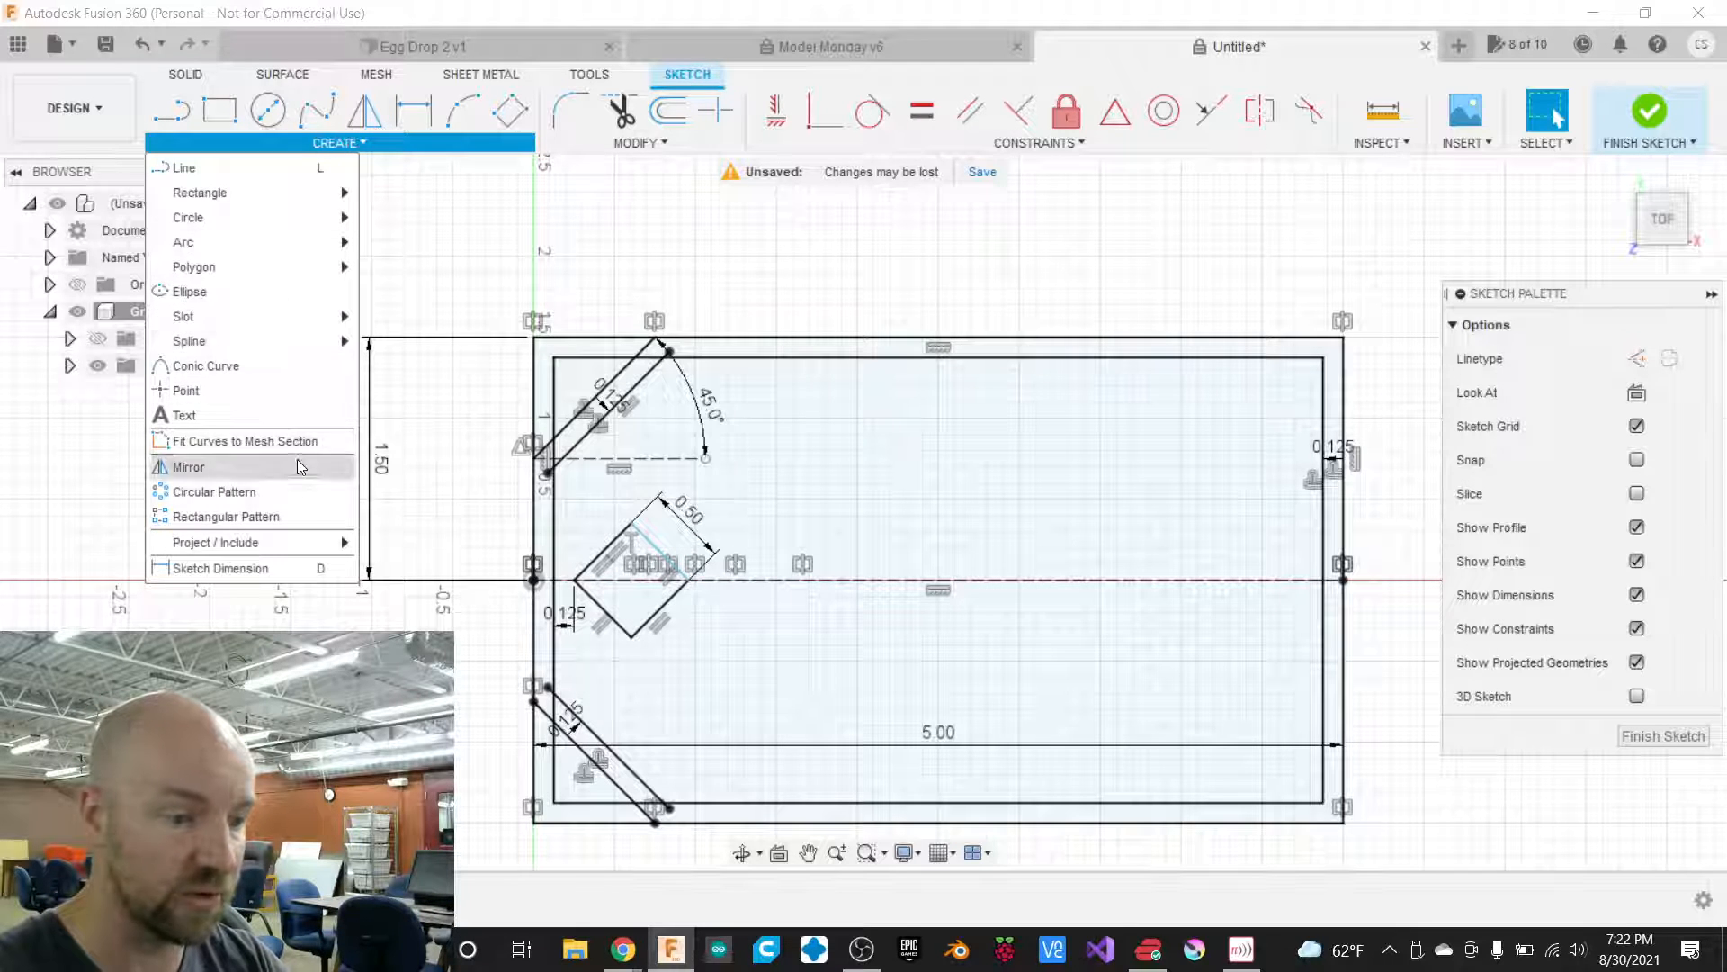
pyautogui.click(240, 568)
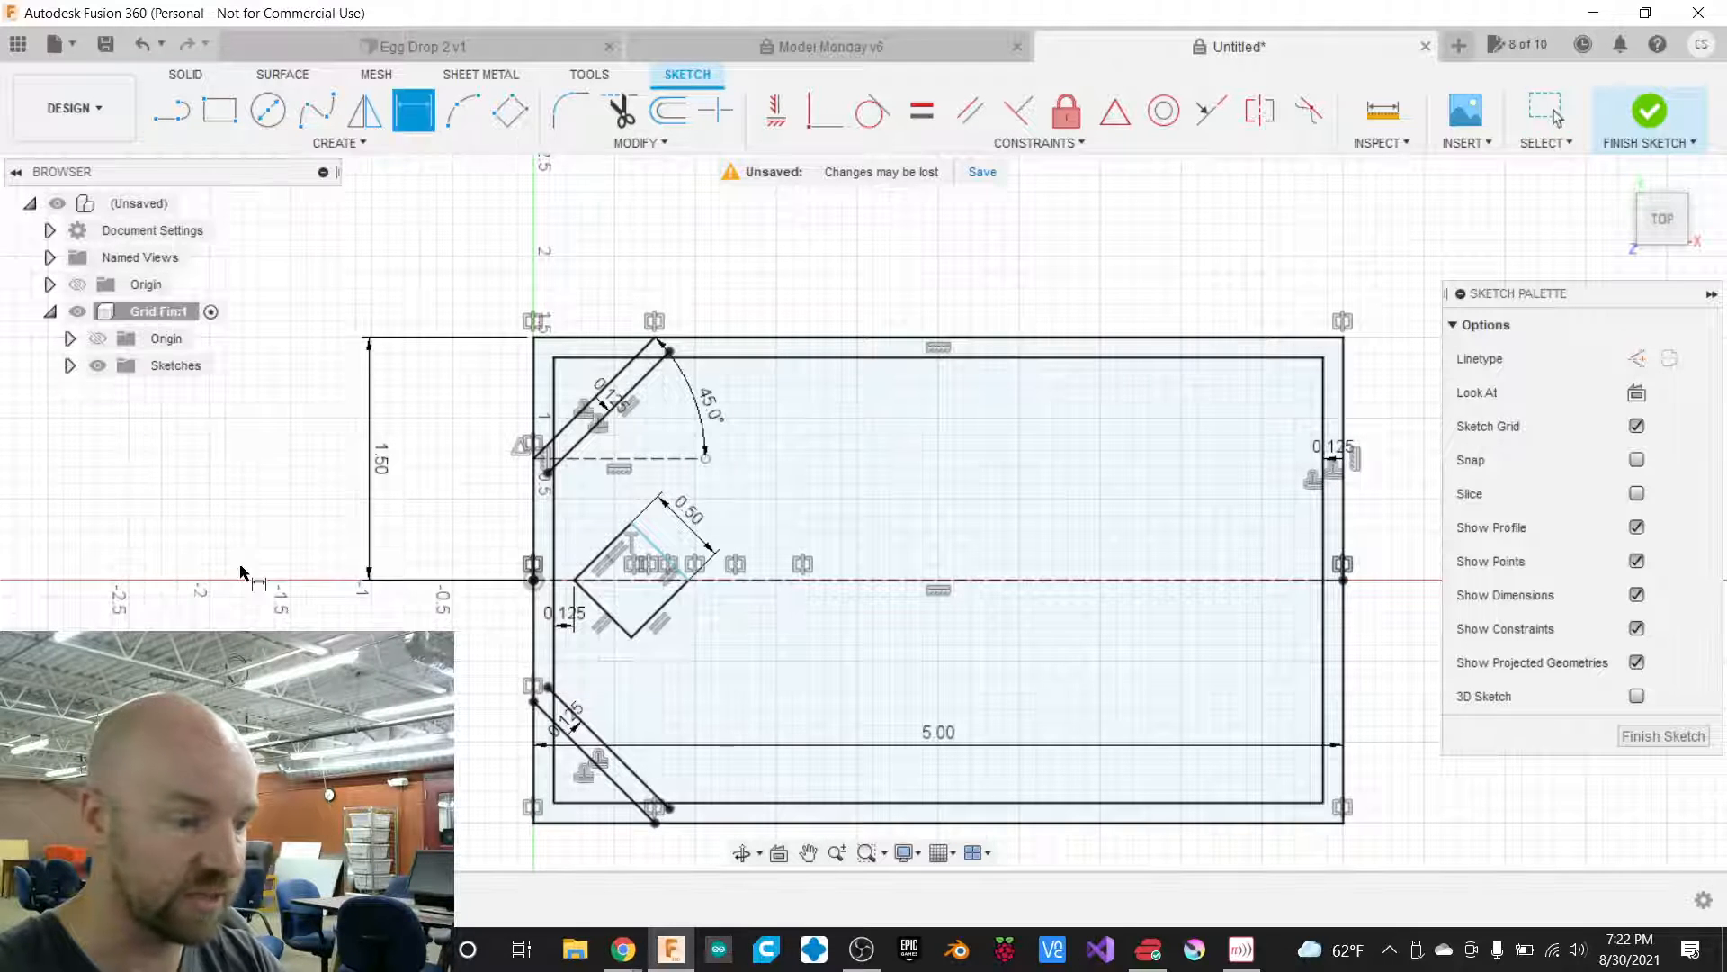
pyautogui.click(666, 604)
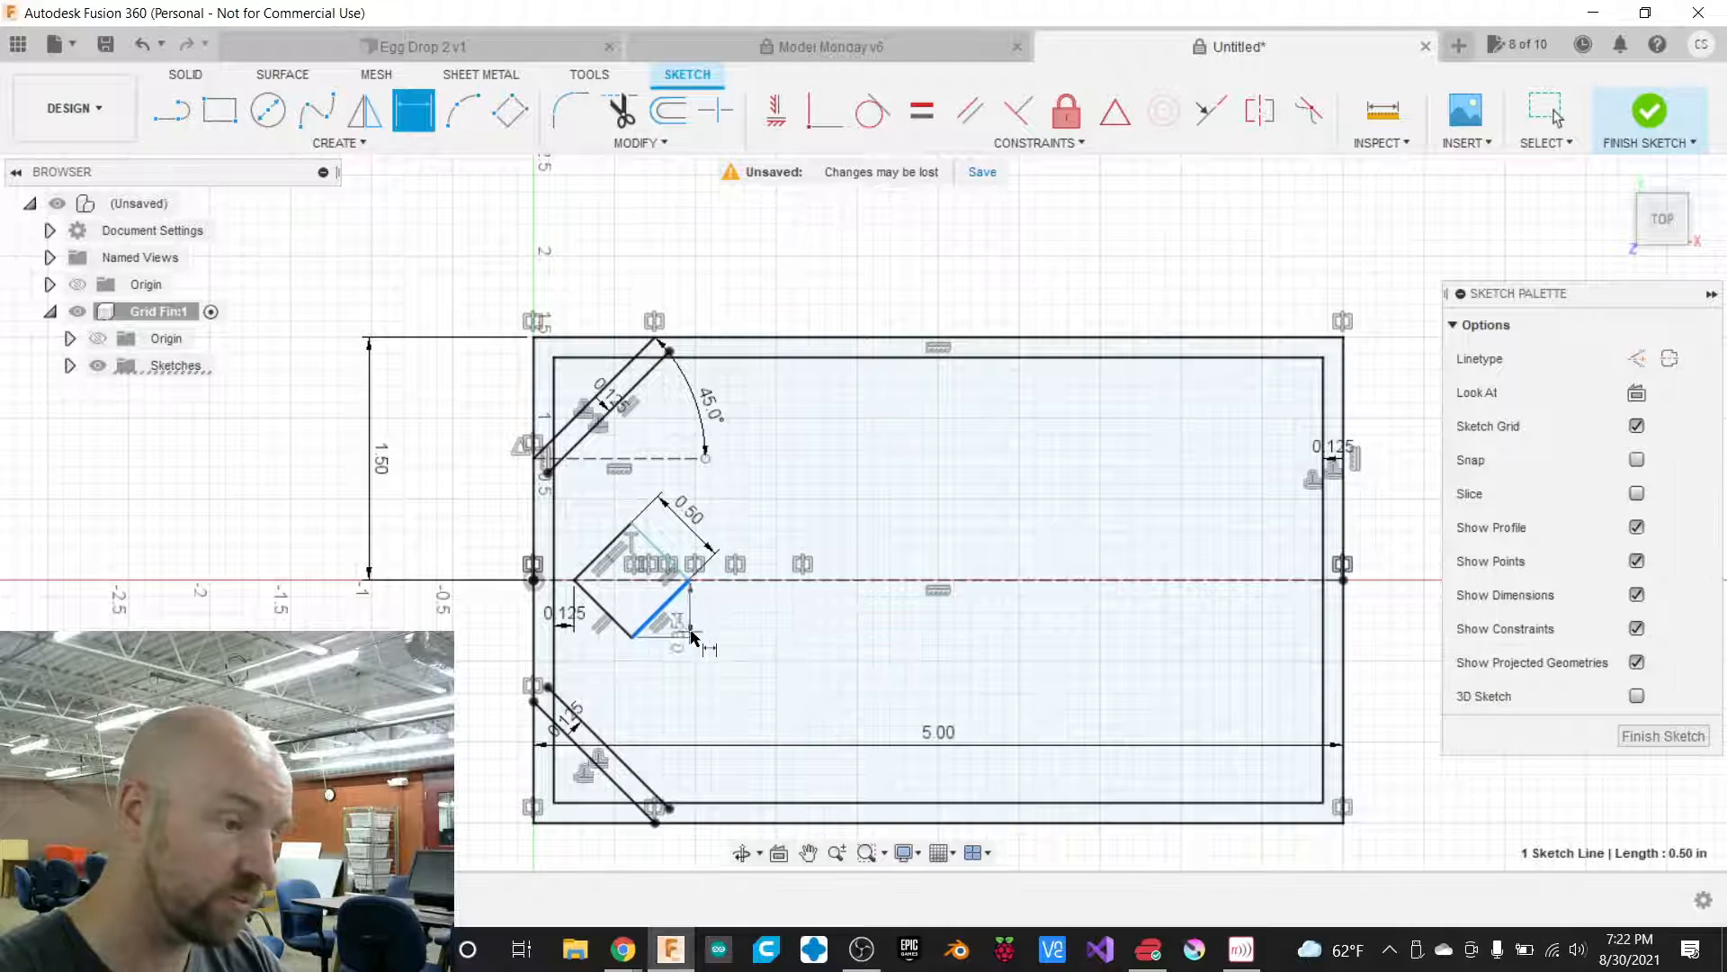
pyautogui.click(706, 654)
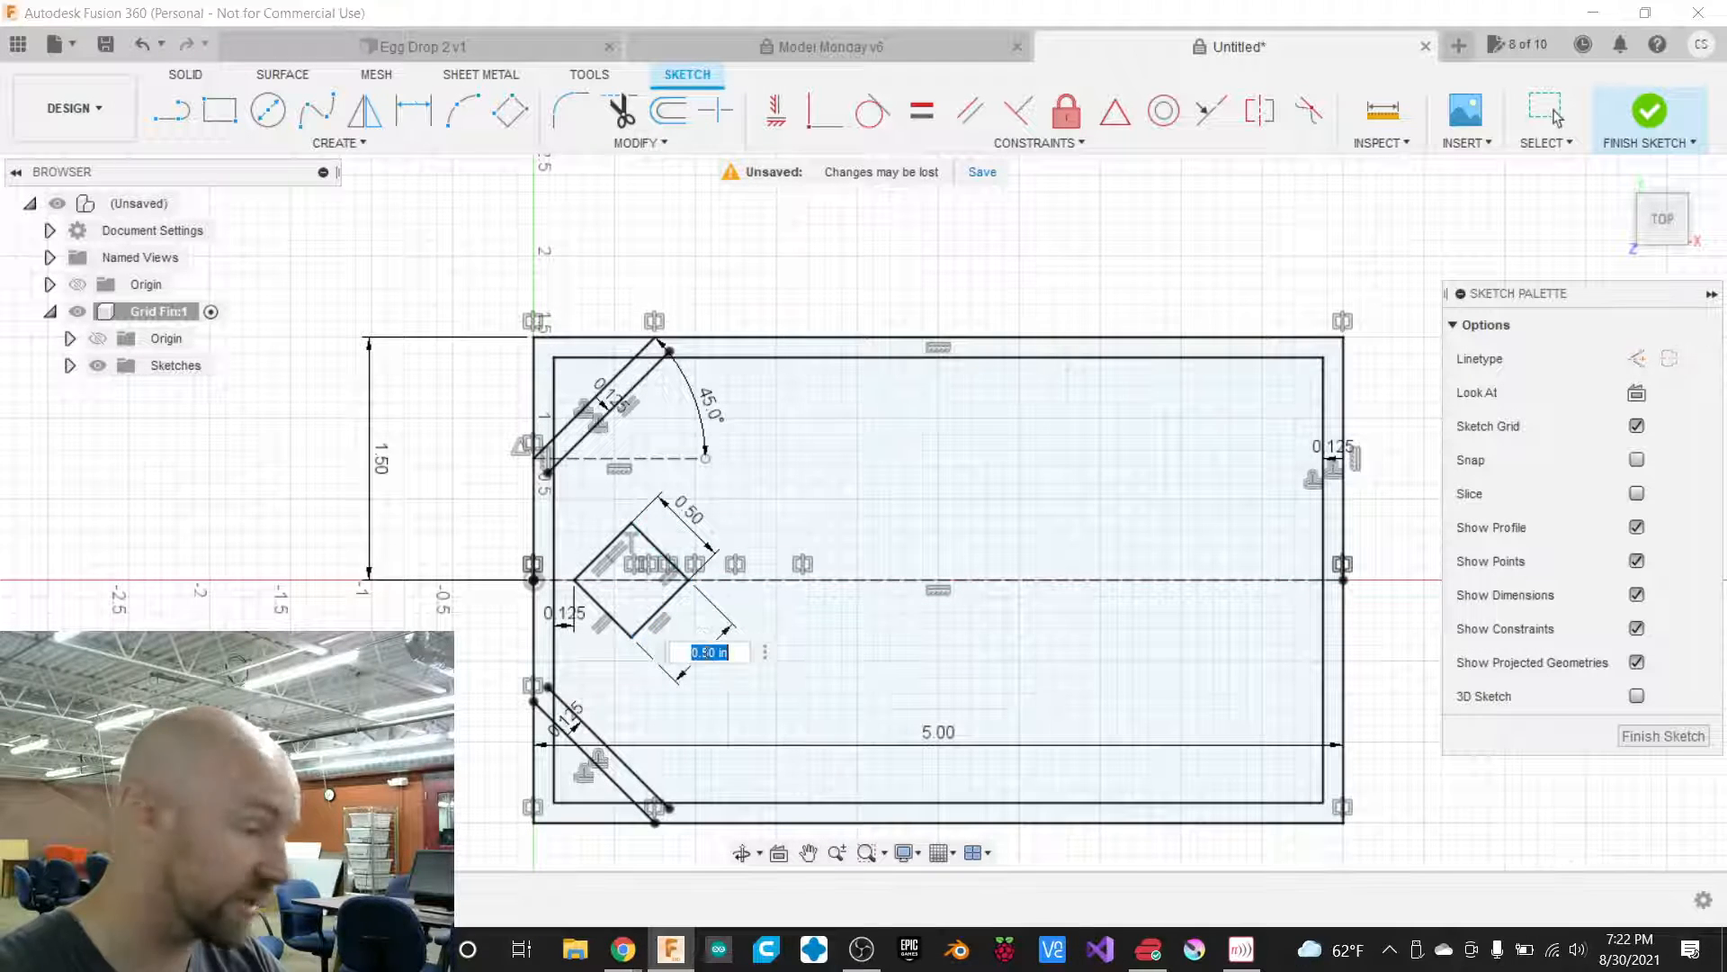
pyautogui.write('.5')
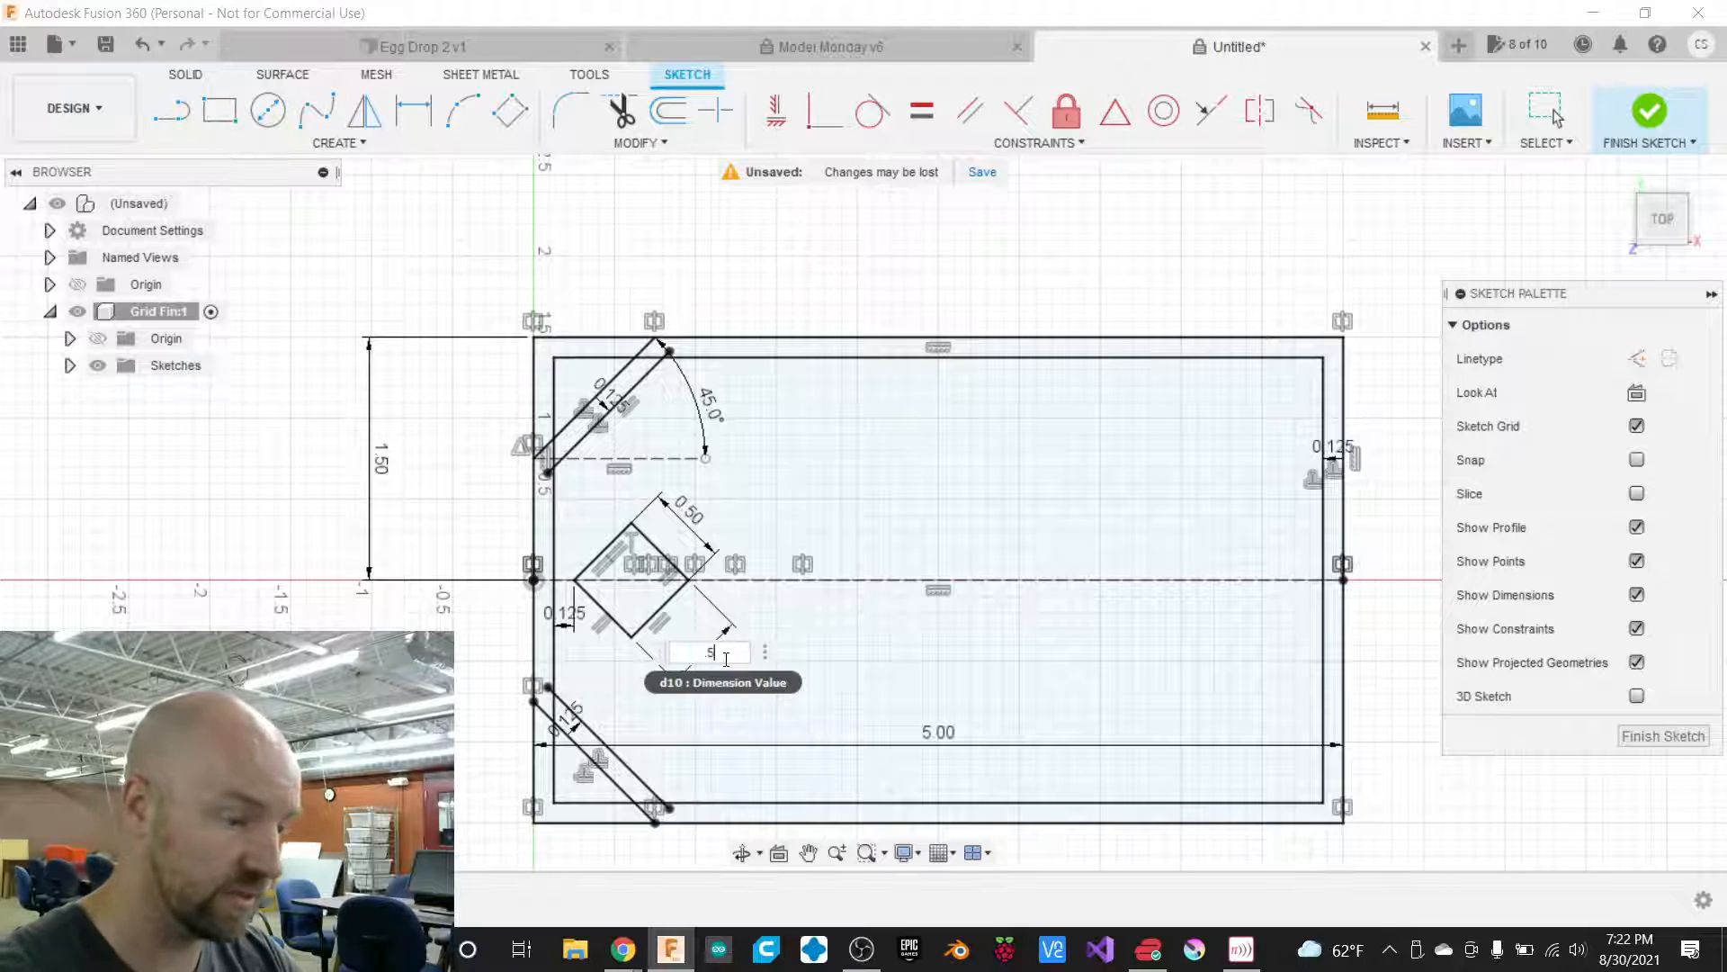
pyautogui.press('Return')
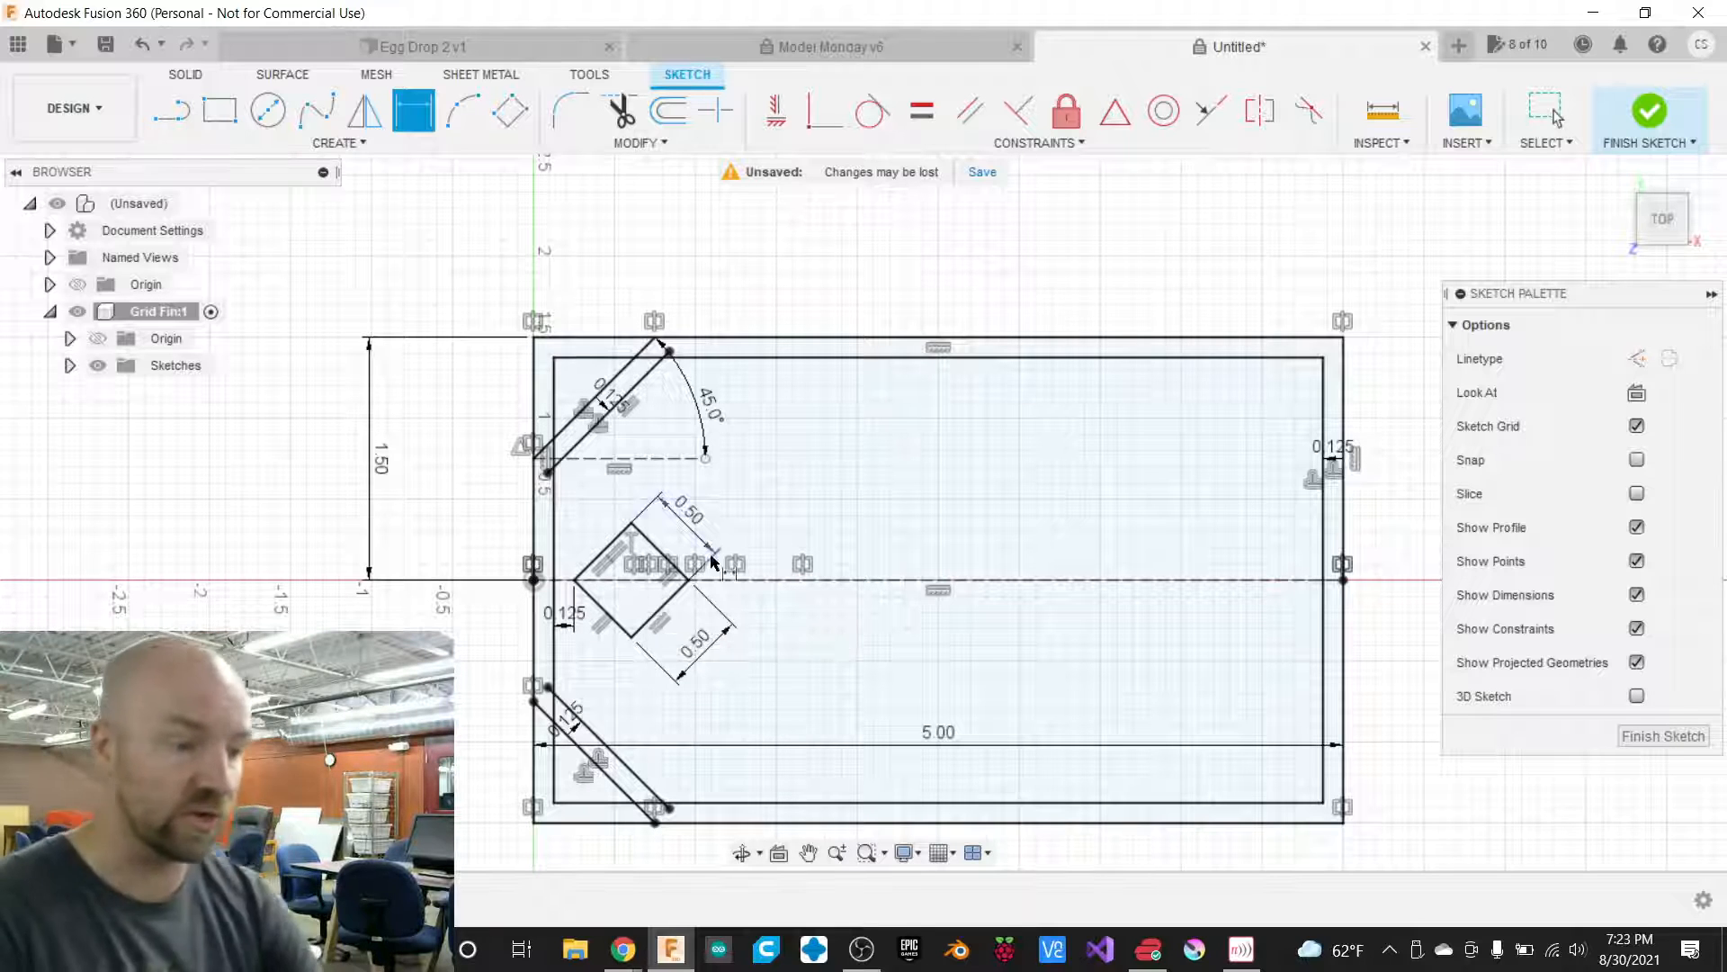
# Draw a second tilted three-point rectangle, about 0.62 by 0.51 in, above the centerline near the middle of the frame.
pyautogui.click(510, 113)
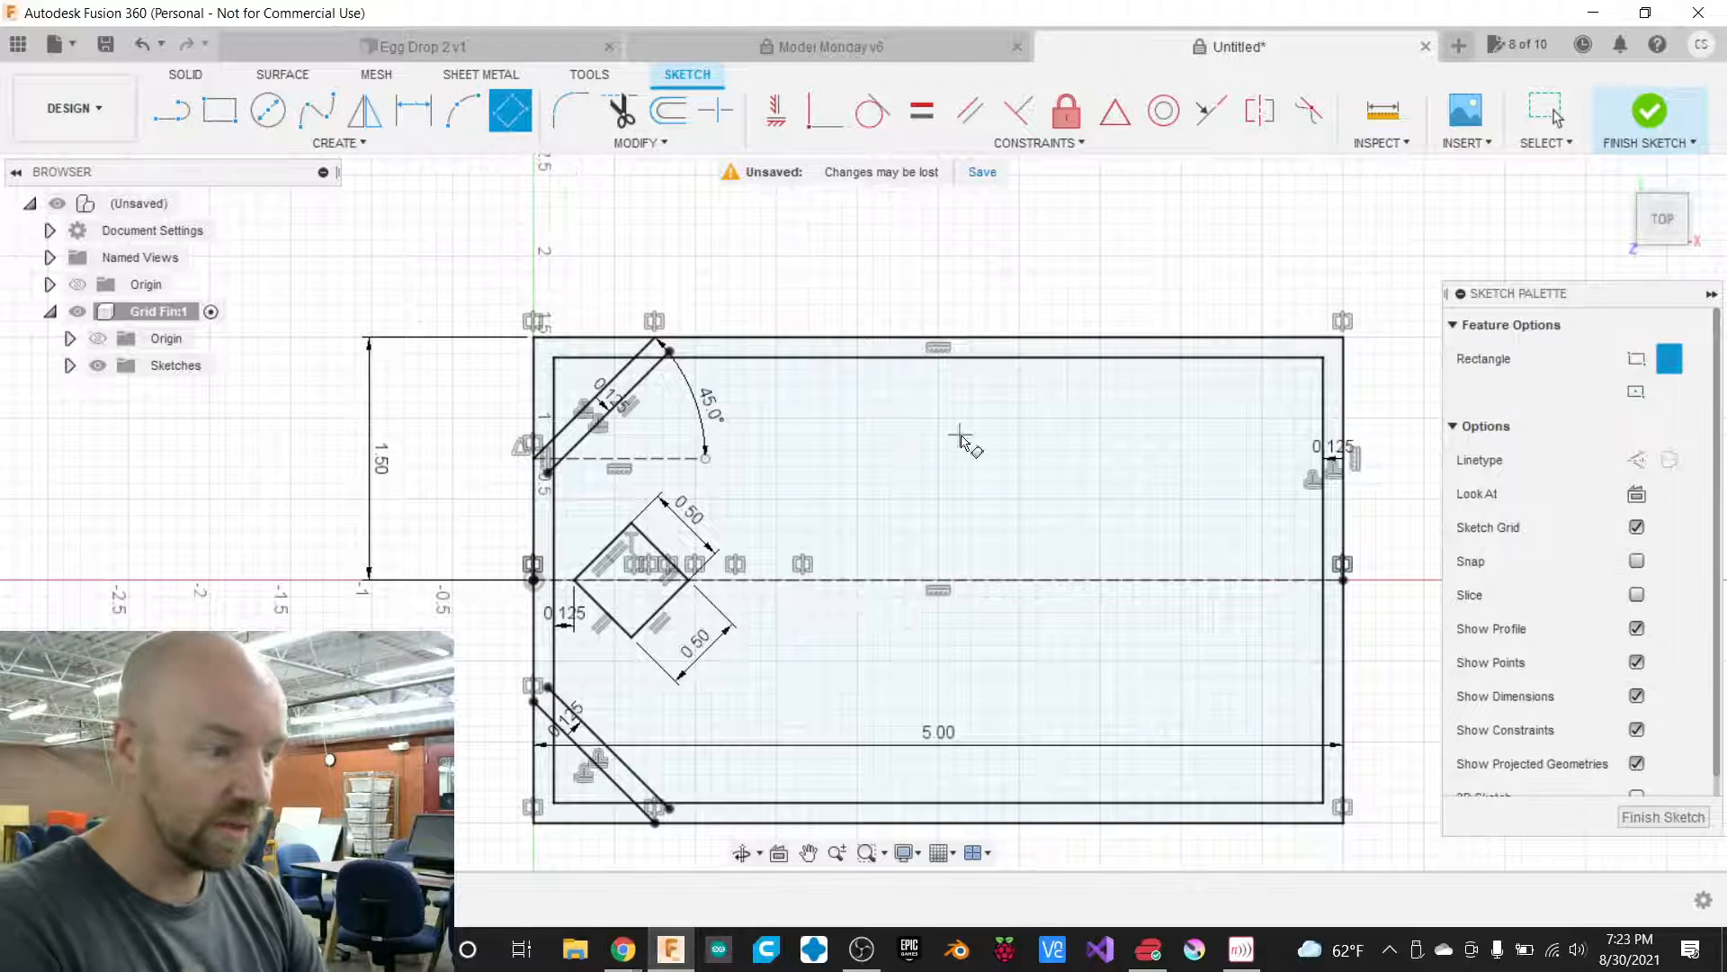
pyautogui.click(887, 493)
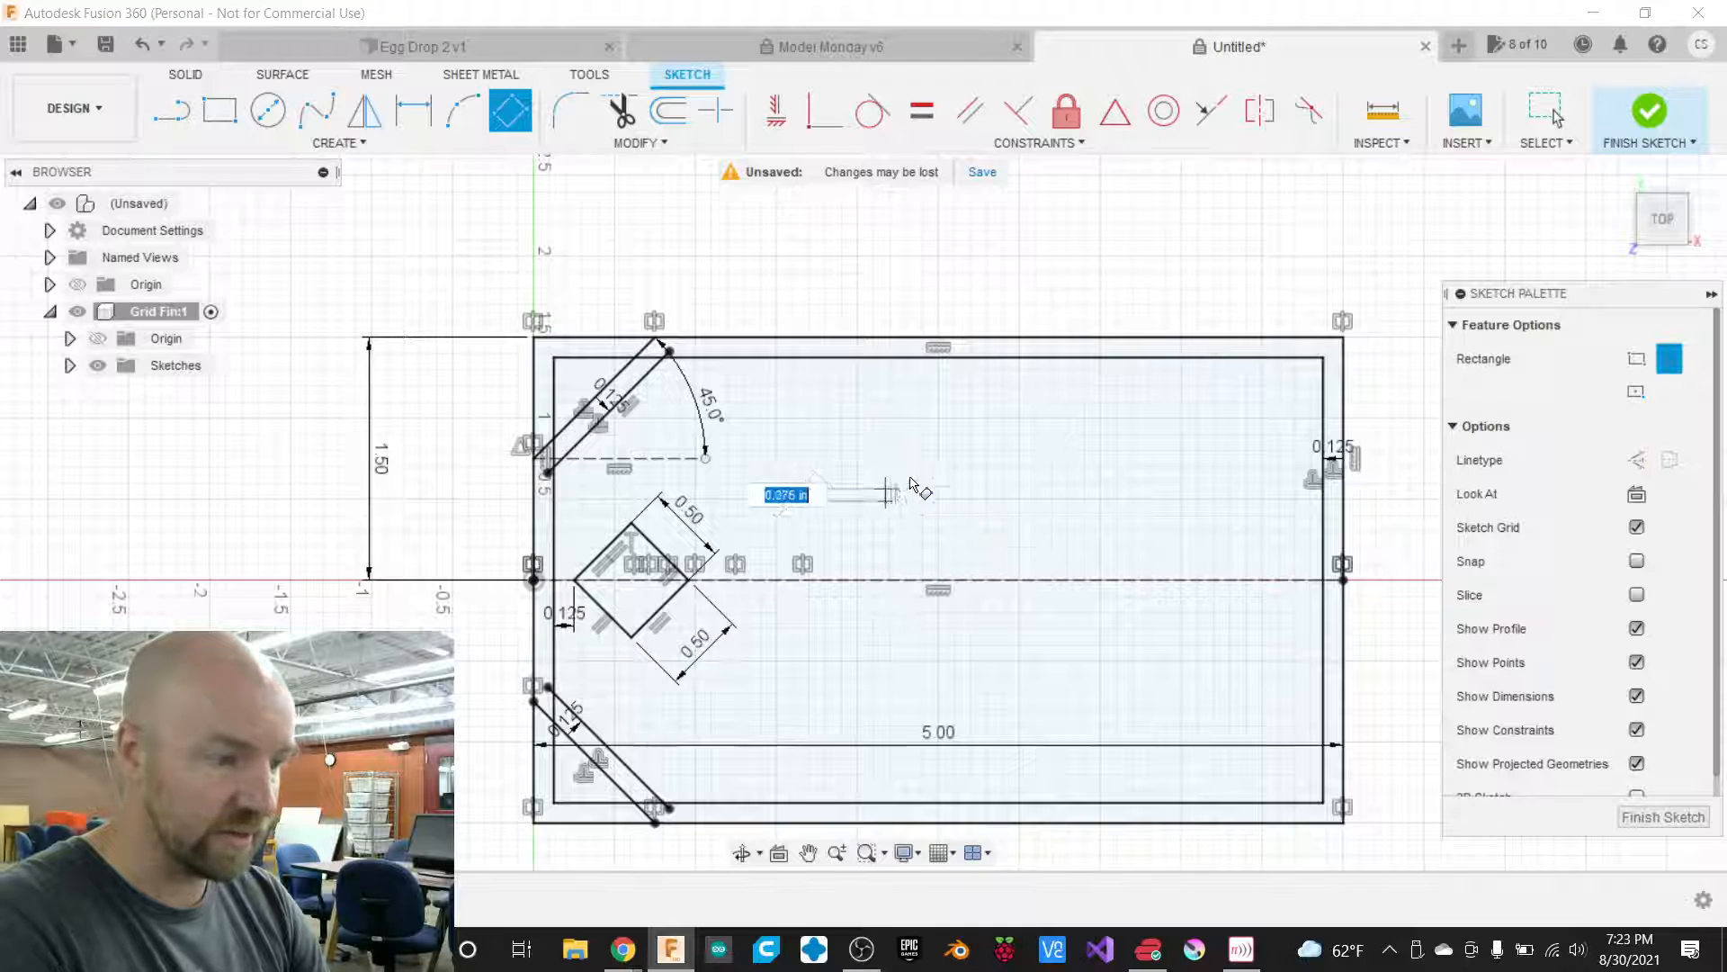
pyautogui.click(960, 434)
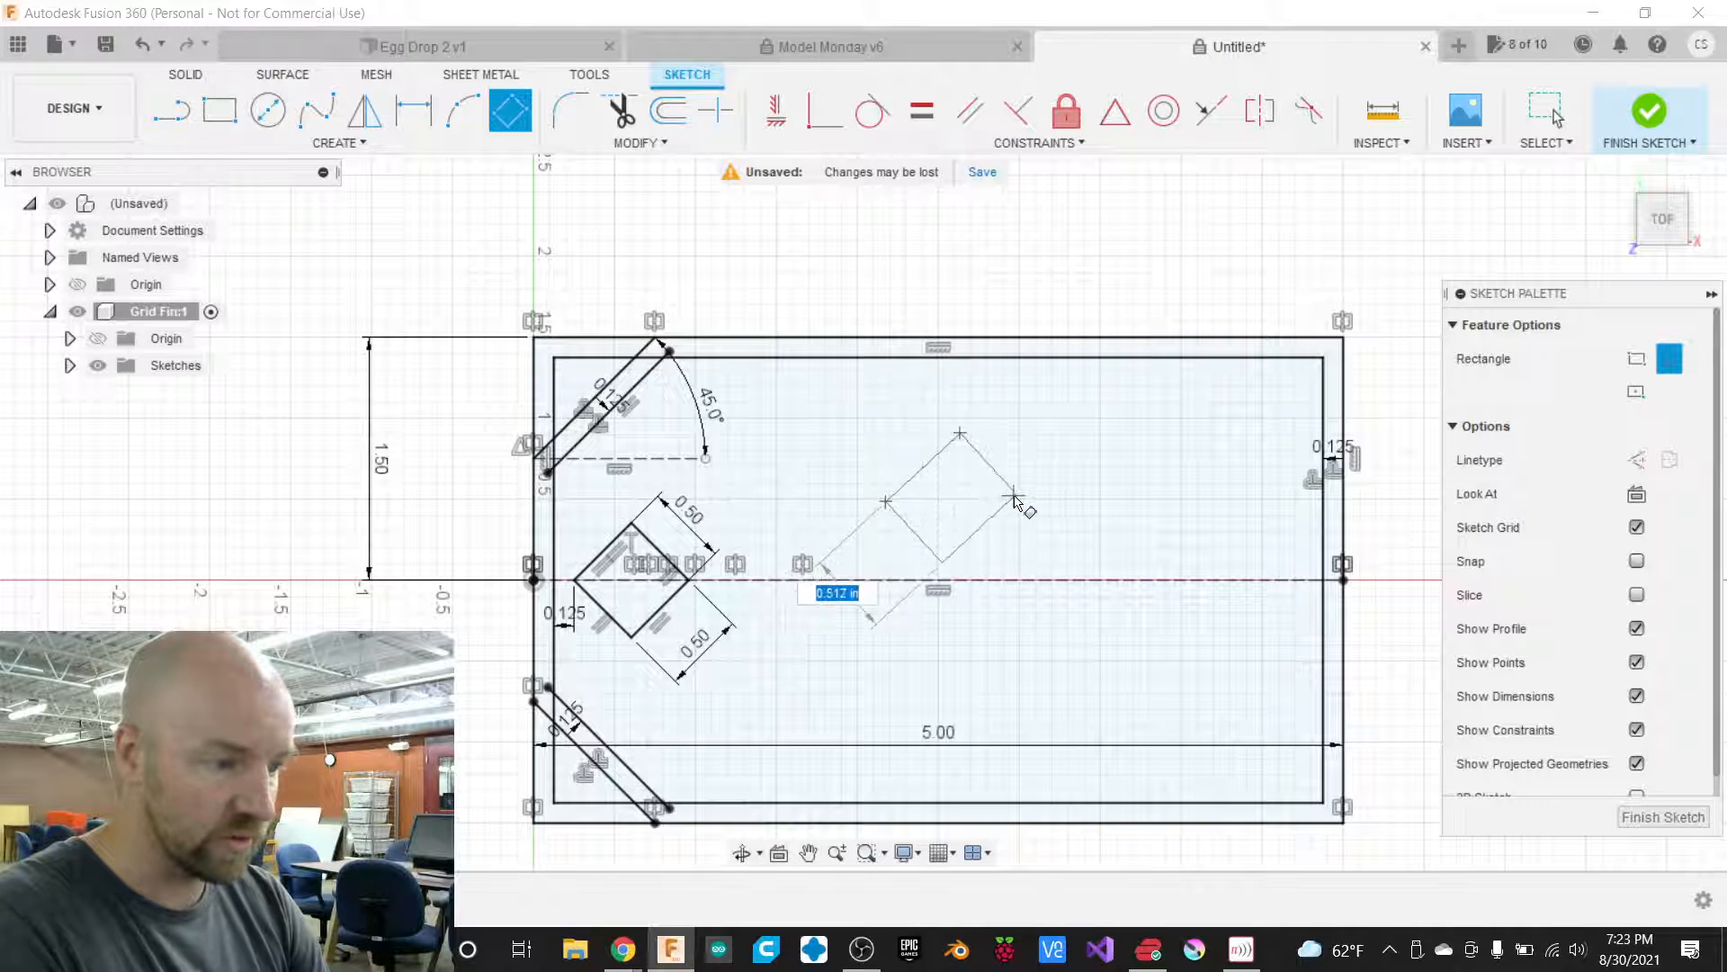
pyautogui.click(1015, 496)
pyautogui.press('Escape')
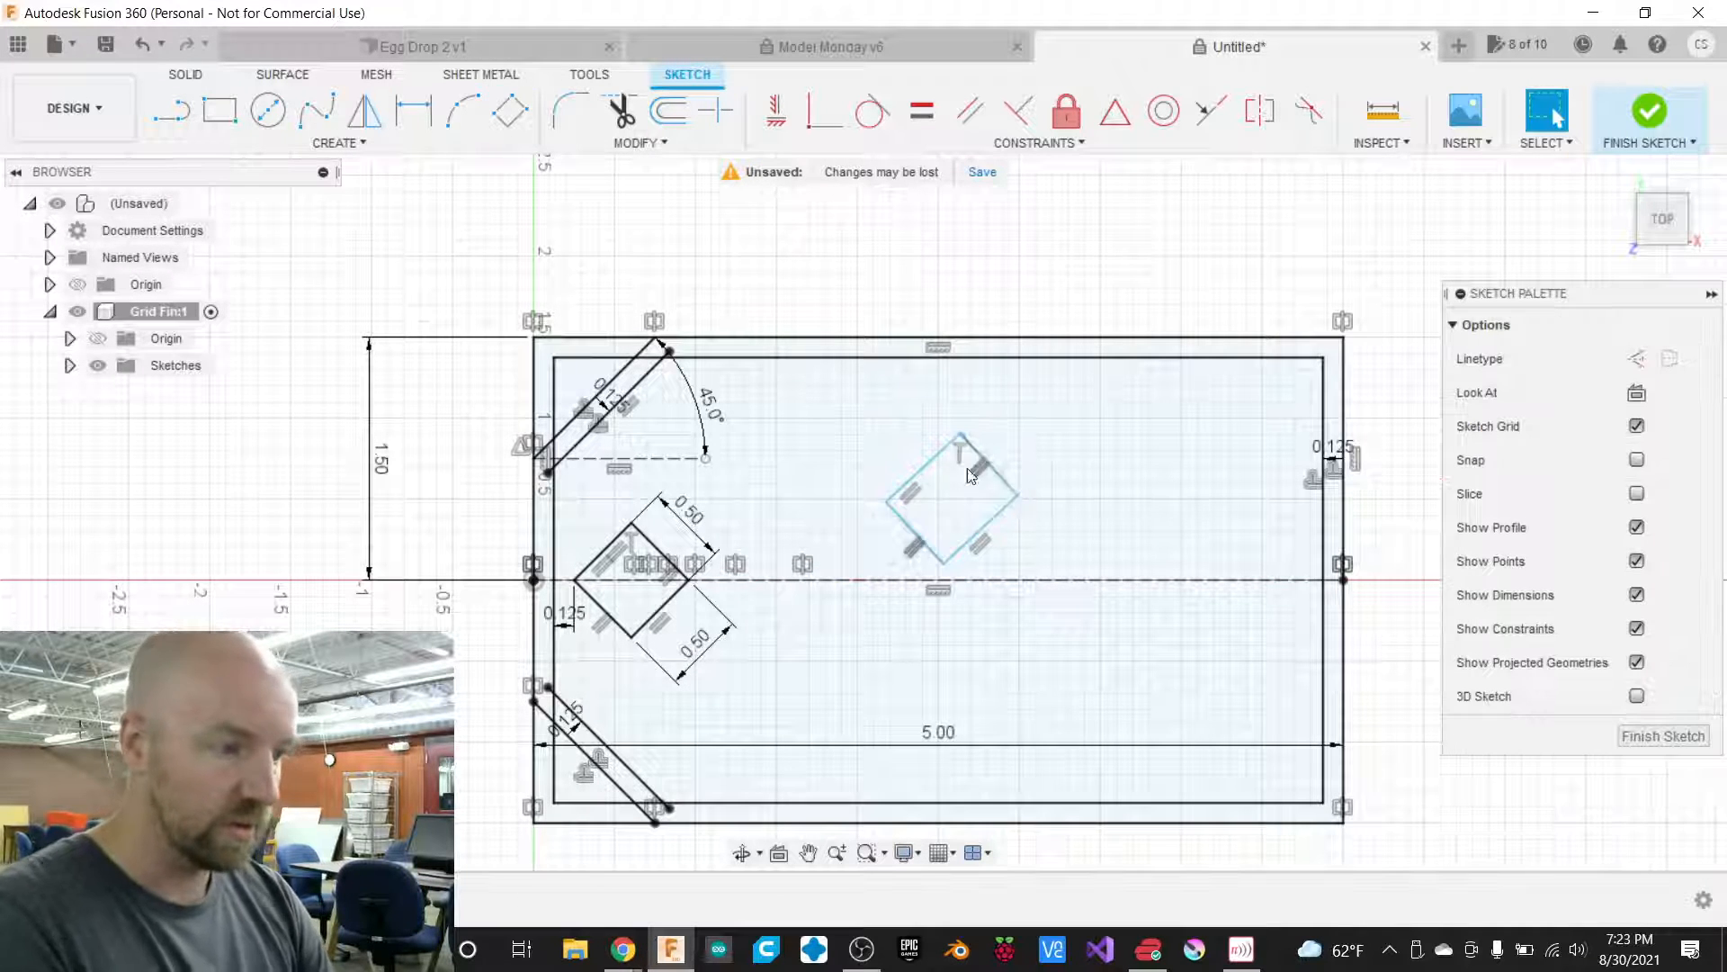
# Constrain the new rectangle's upper-left edge parallel to the upper 45-degree corner line.
pyautogui.click(979, 113)
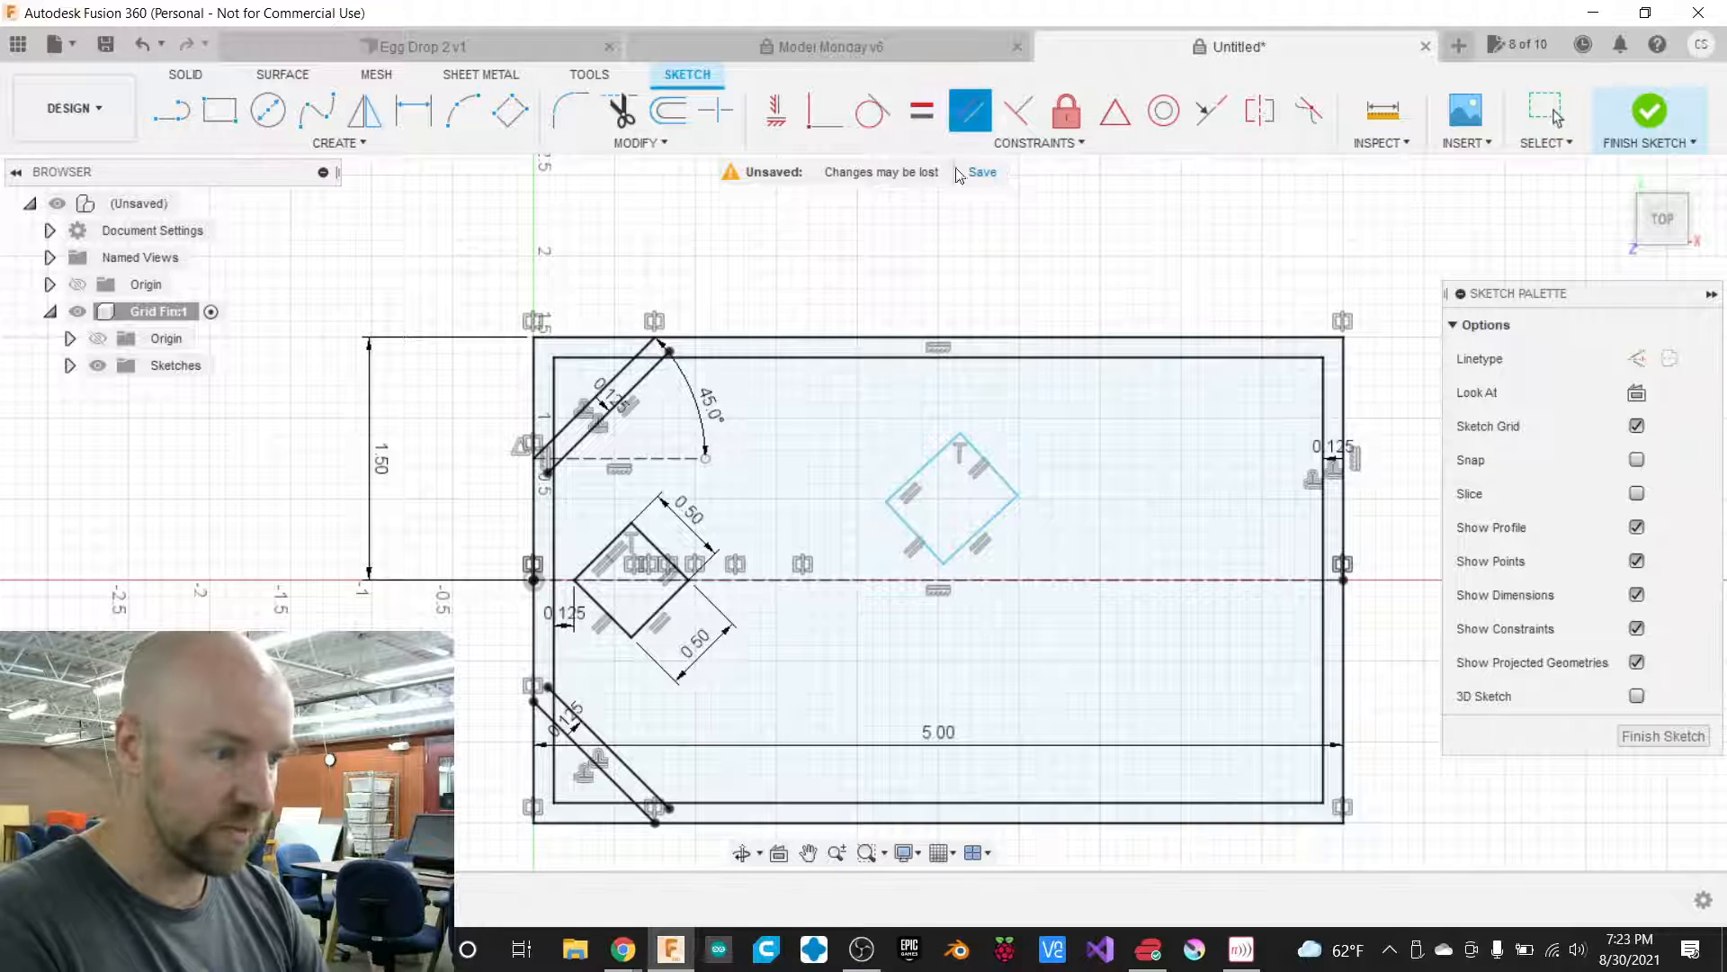
pyautogui.click(926, 464)
pyautogui.click(636, 388)
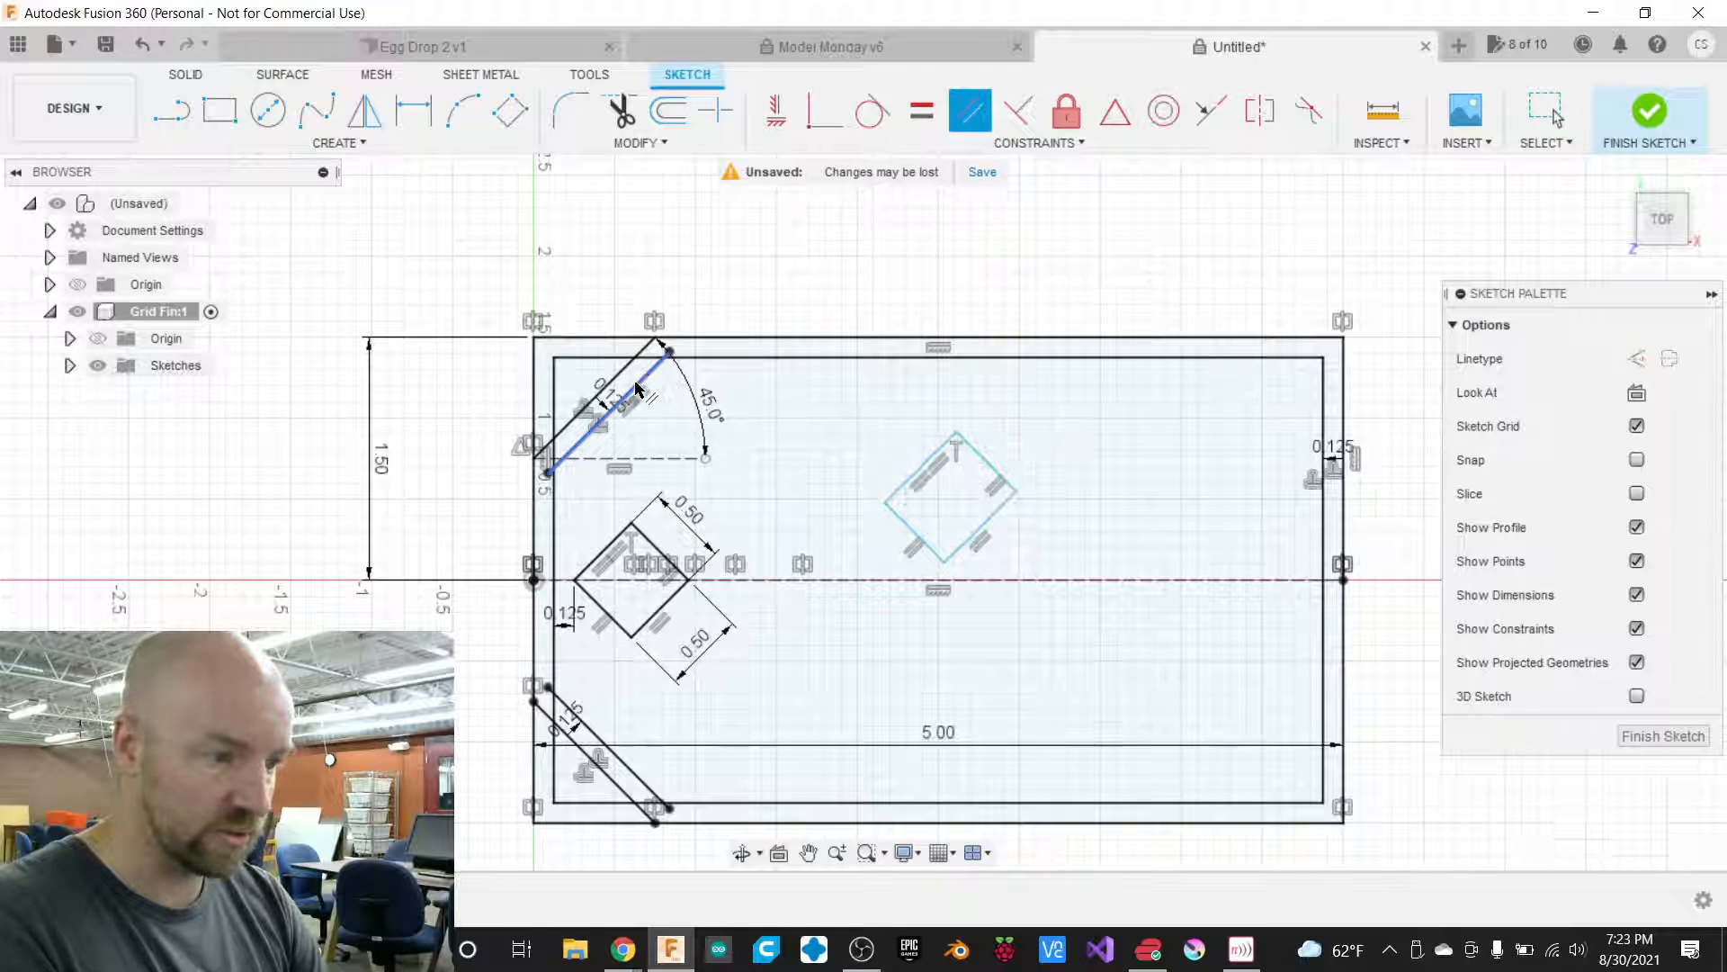
pyautogui.press('d')
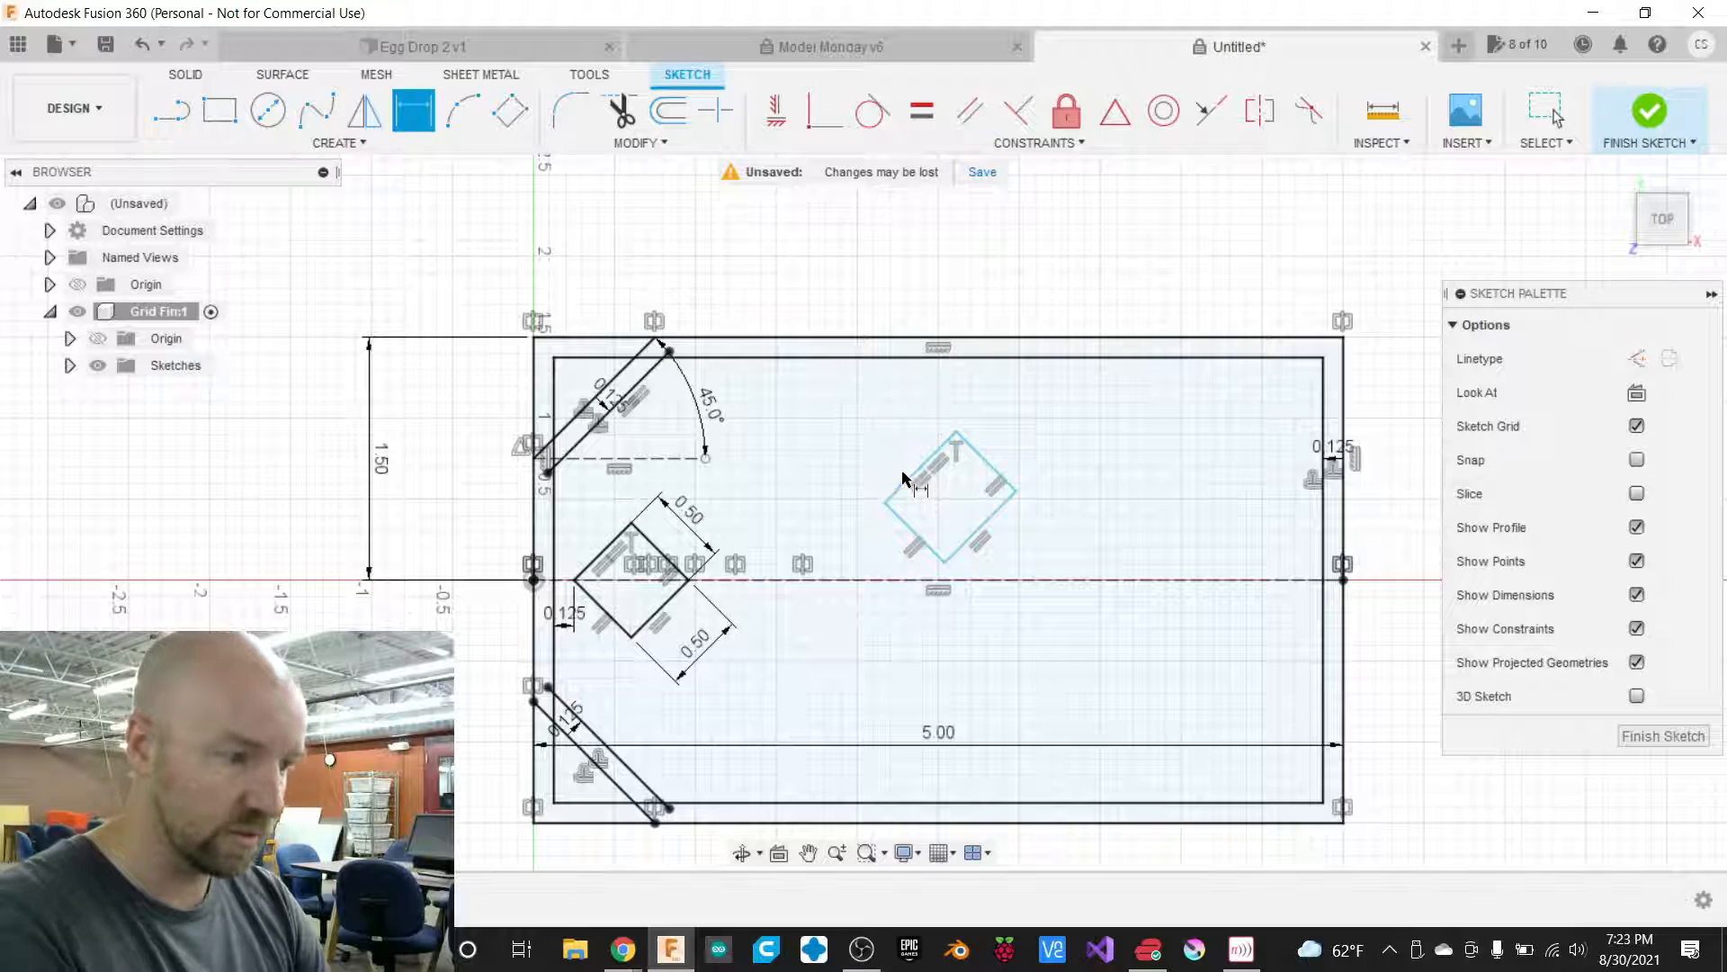
pyautogui.click(906, 479)
pyautogui.click(880, 468)
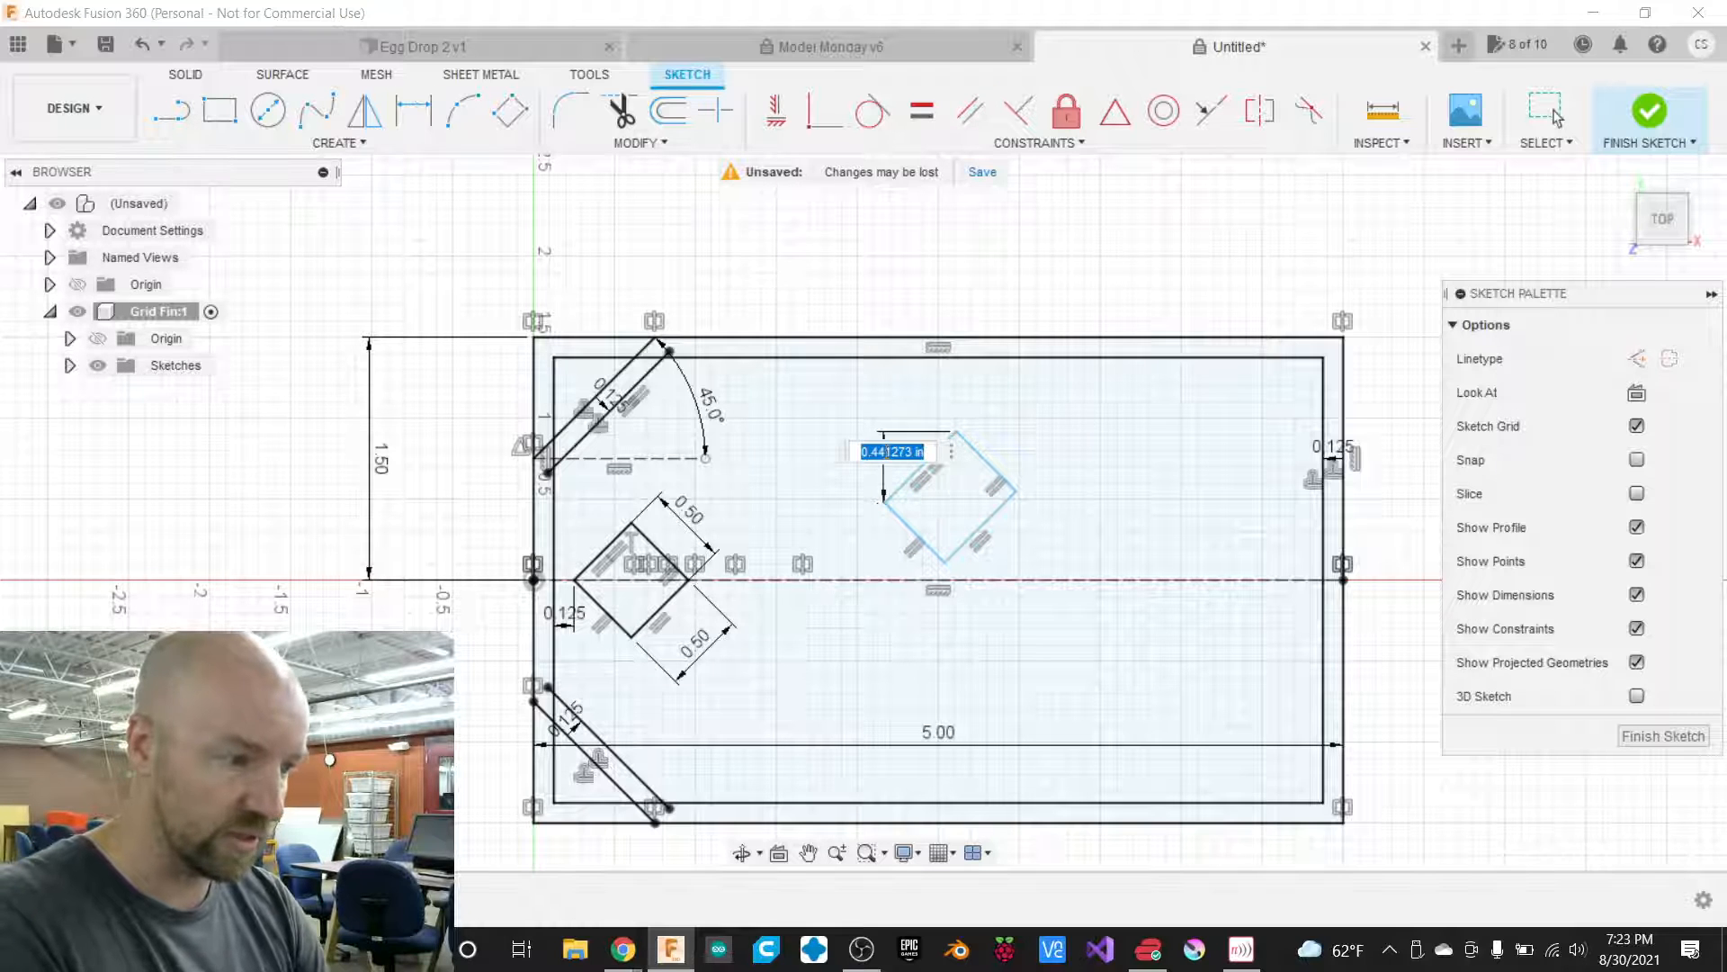
pyautogui.press('Return')
pyautogui.press('Escape')
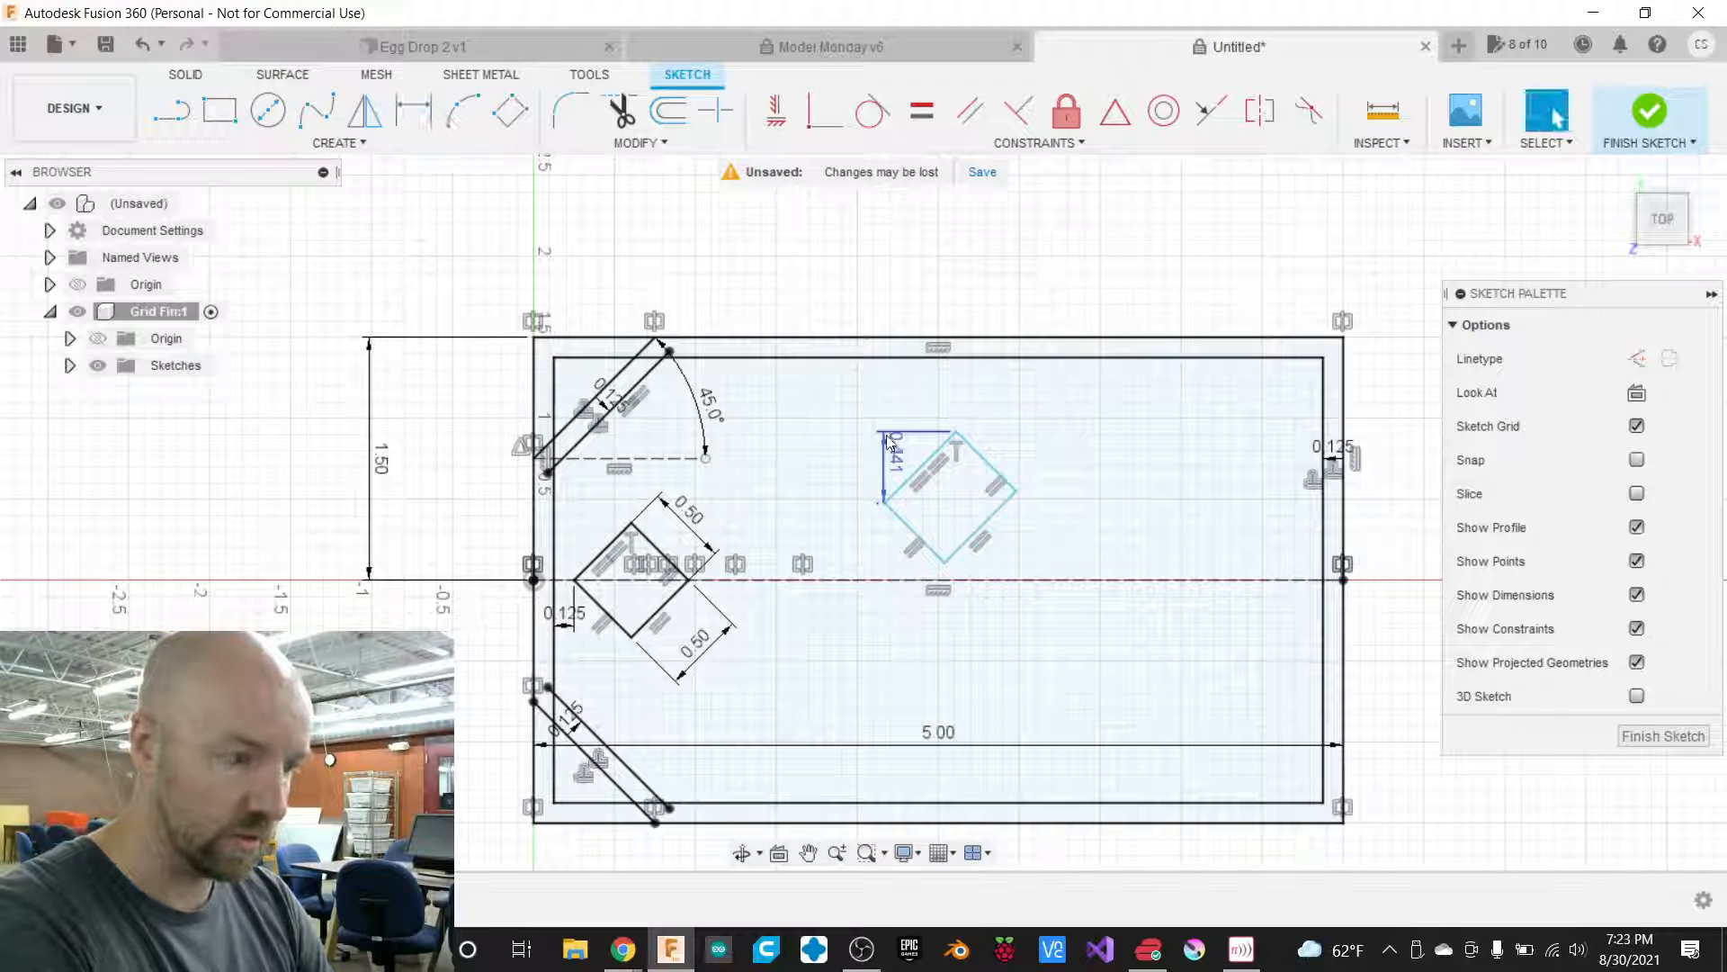
pyautogui.press('Delete')
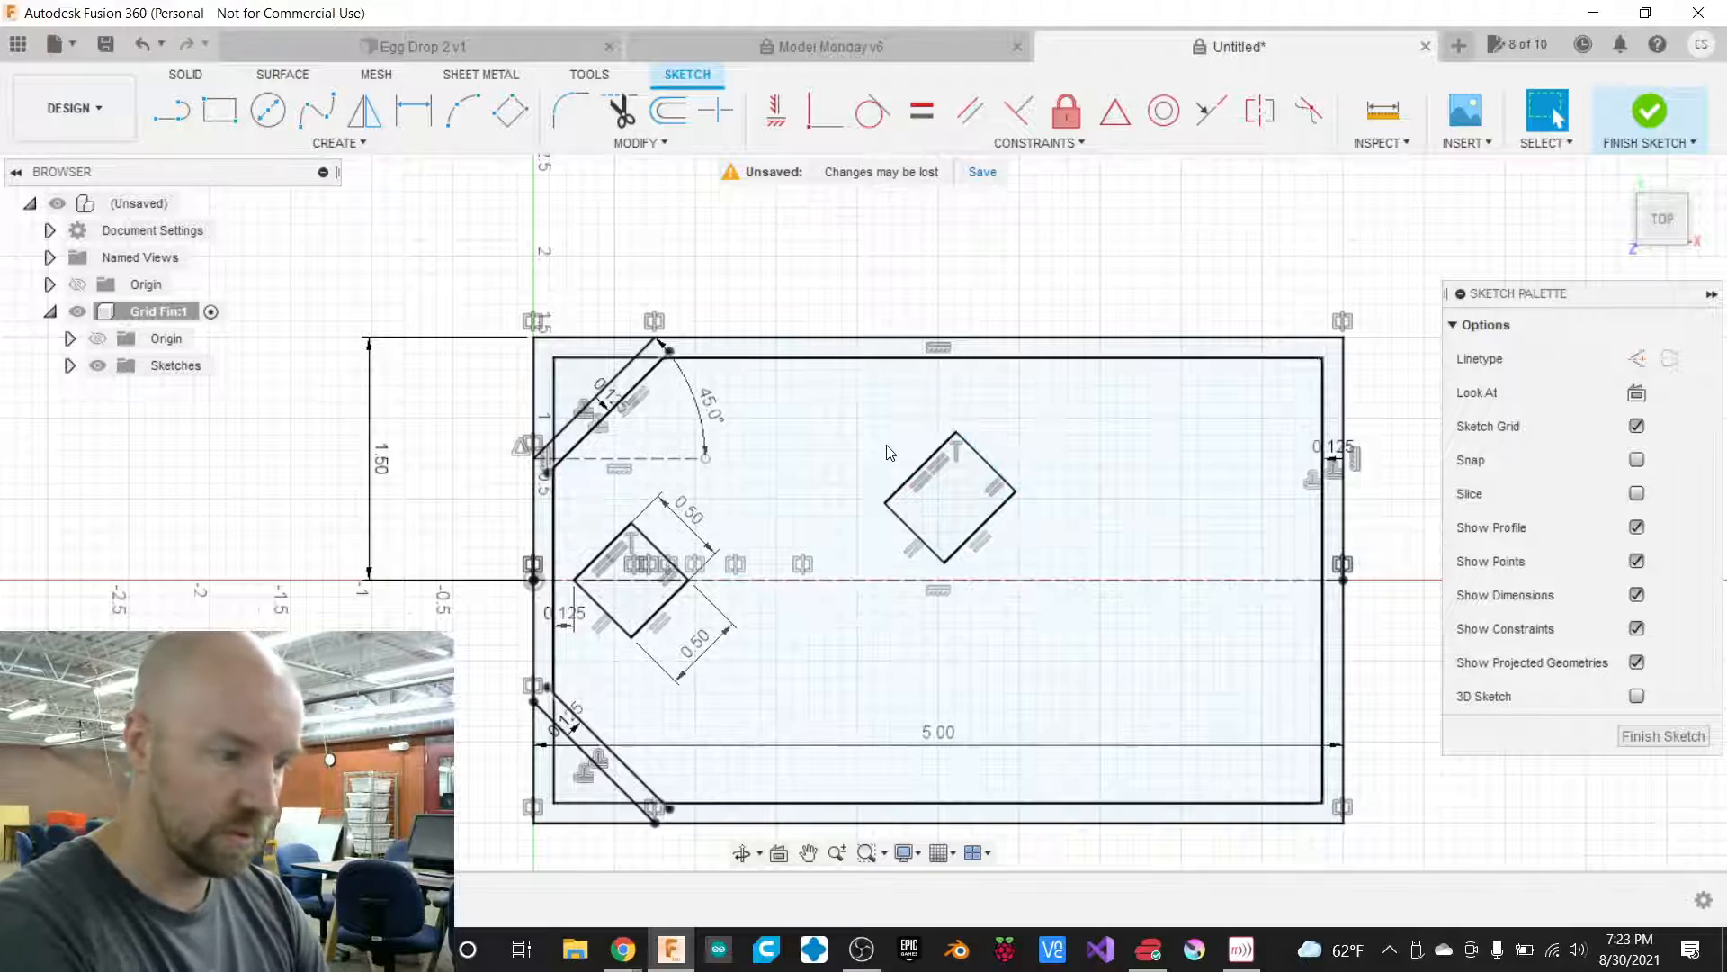
# Dimension the new rectangle's upper-left and upper-right edges at 0.5 in each.
pyautogui.press('d')
pyautogui.click(918, 471)
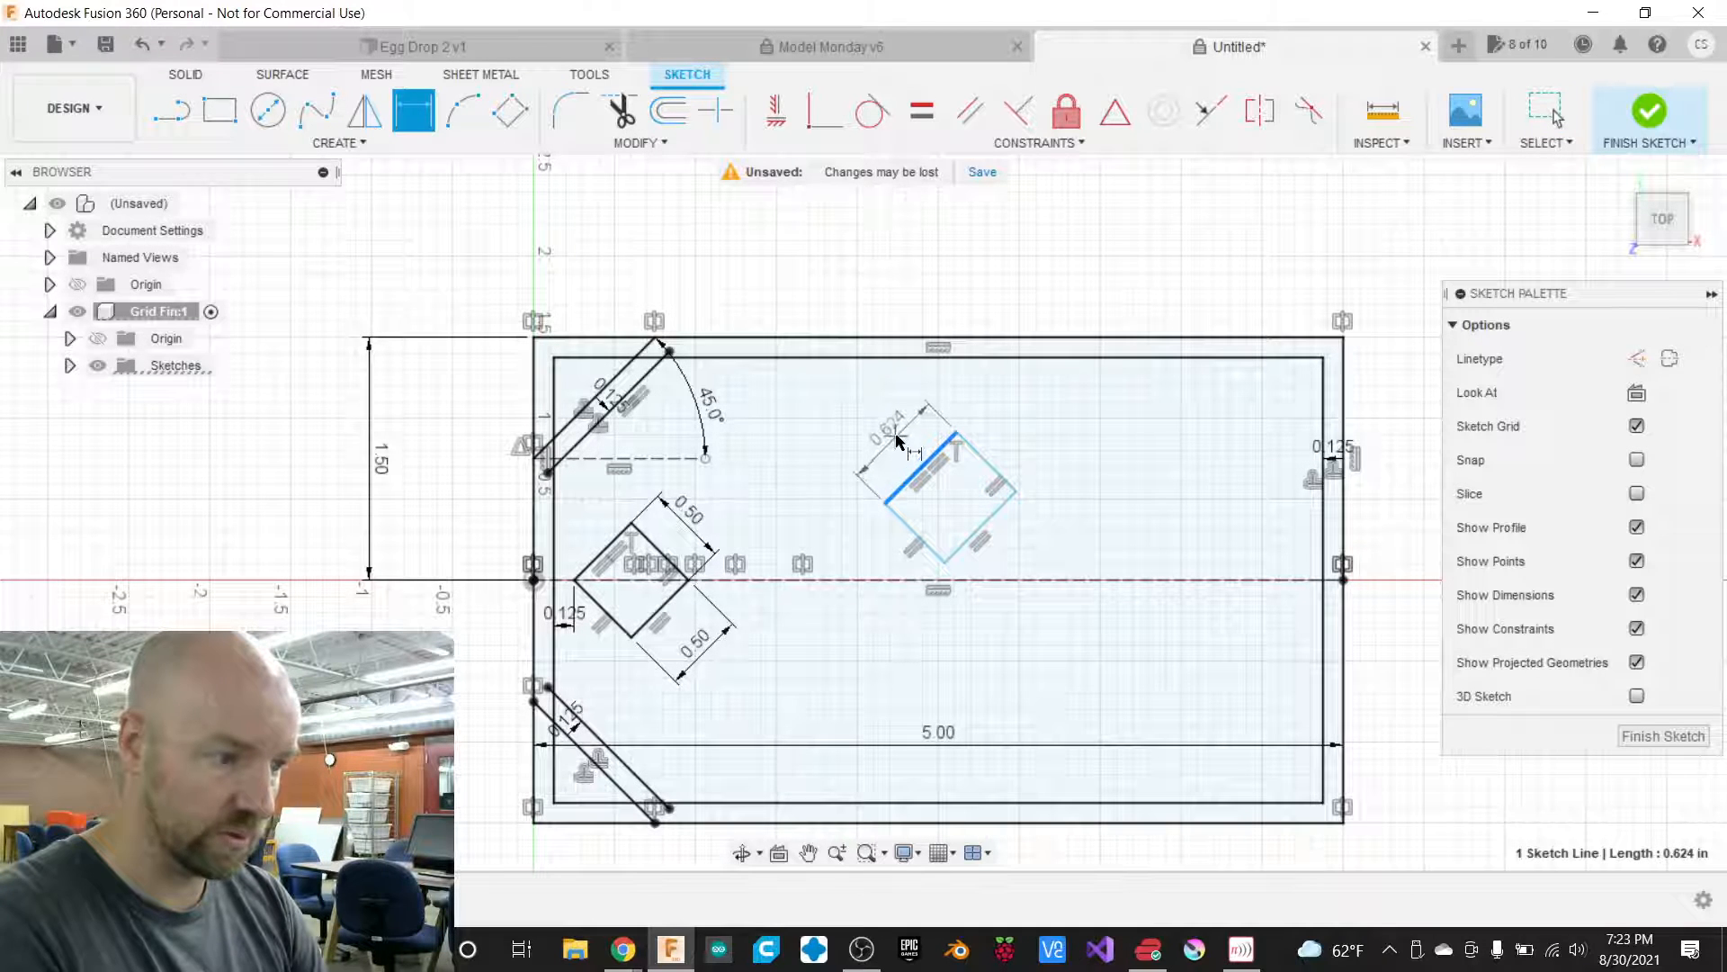
pyautogui.click(897, 441)
pyautogui.write('.5')
pyautogui.press('Return')
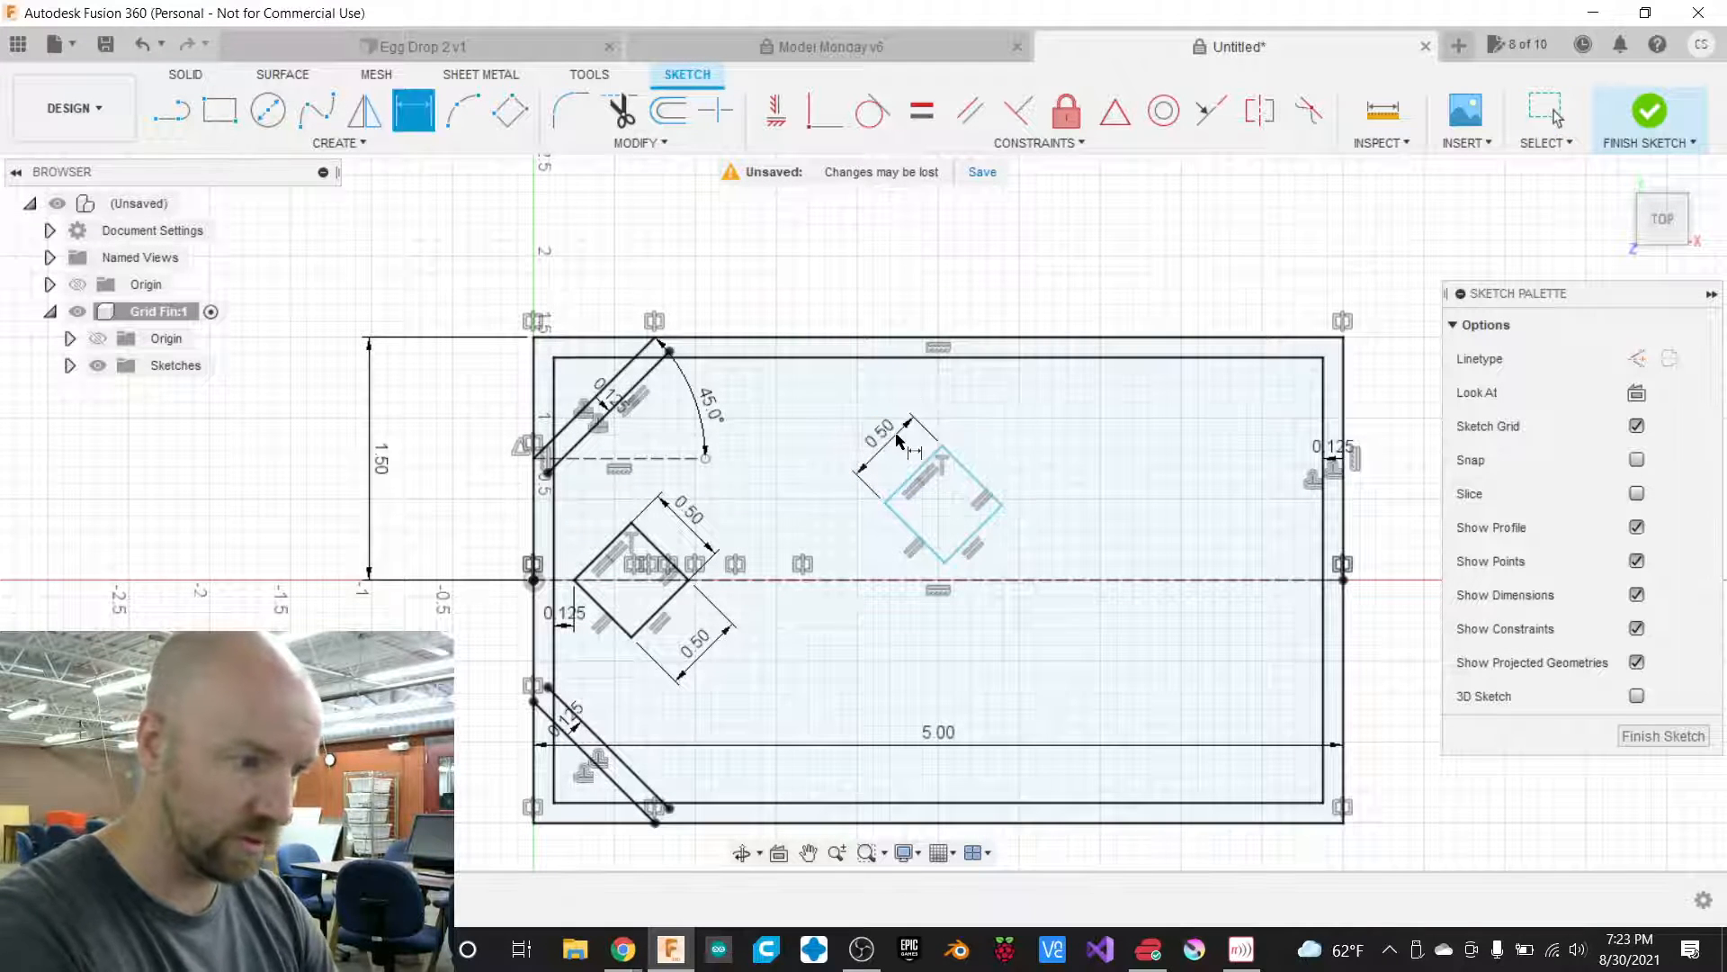
pyautogui.click(974, 475)
pyautogui.click(1012, 443)
pyautogui.write('.5')
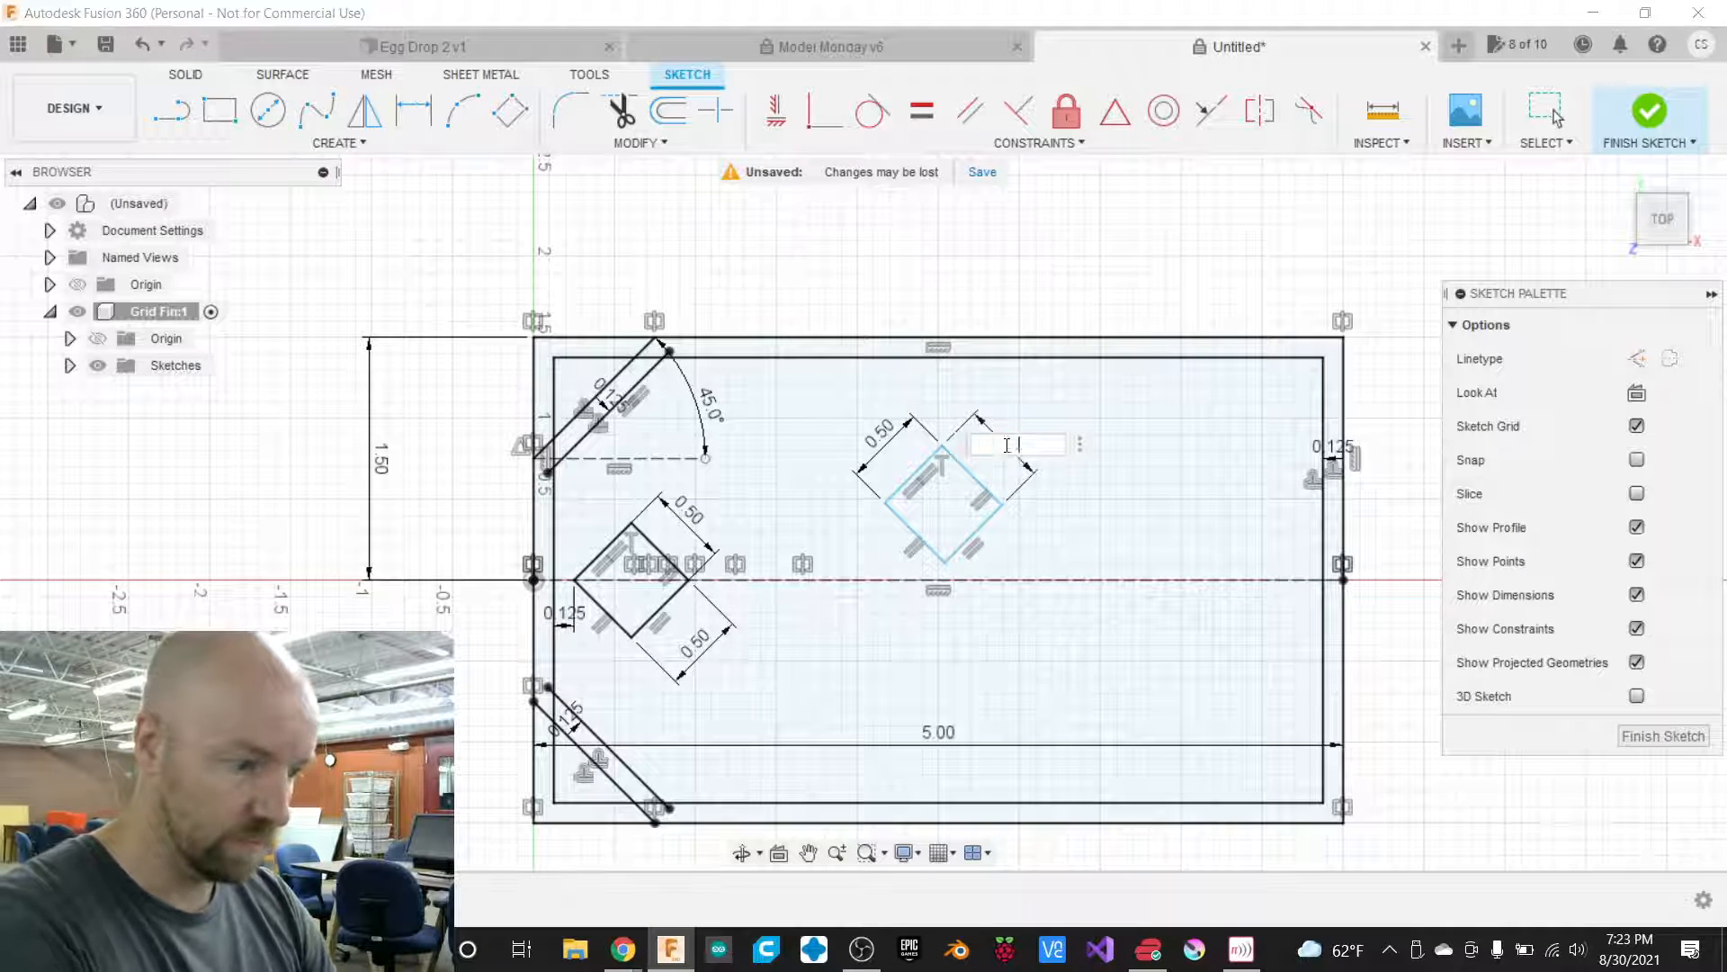
pyautogui.press('Return')
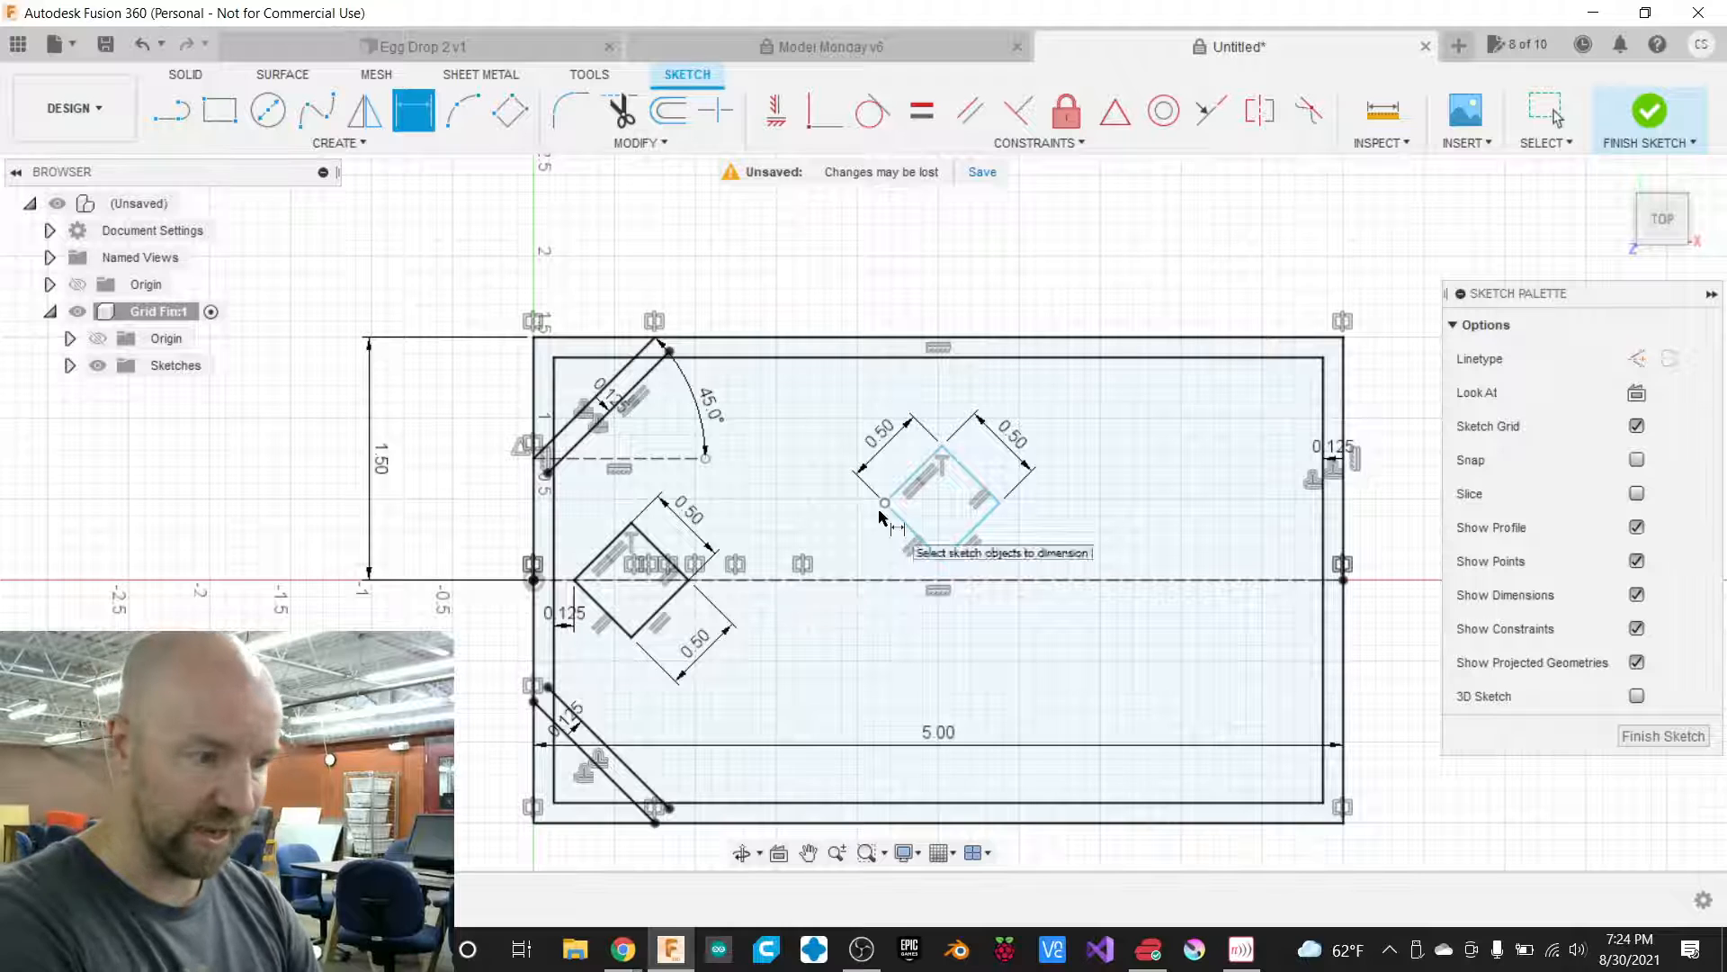
pyautogui.press('Escape')
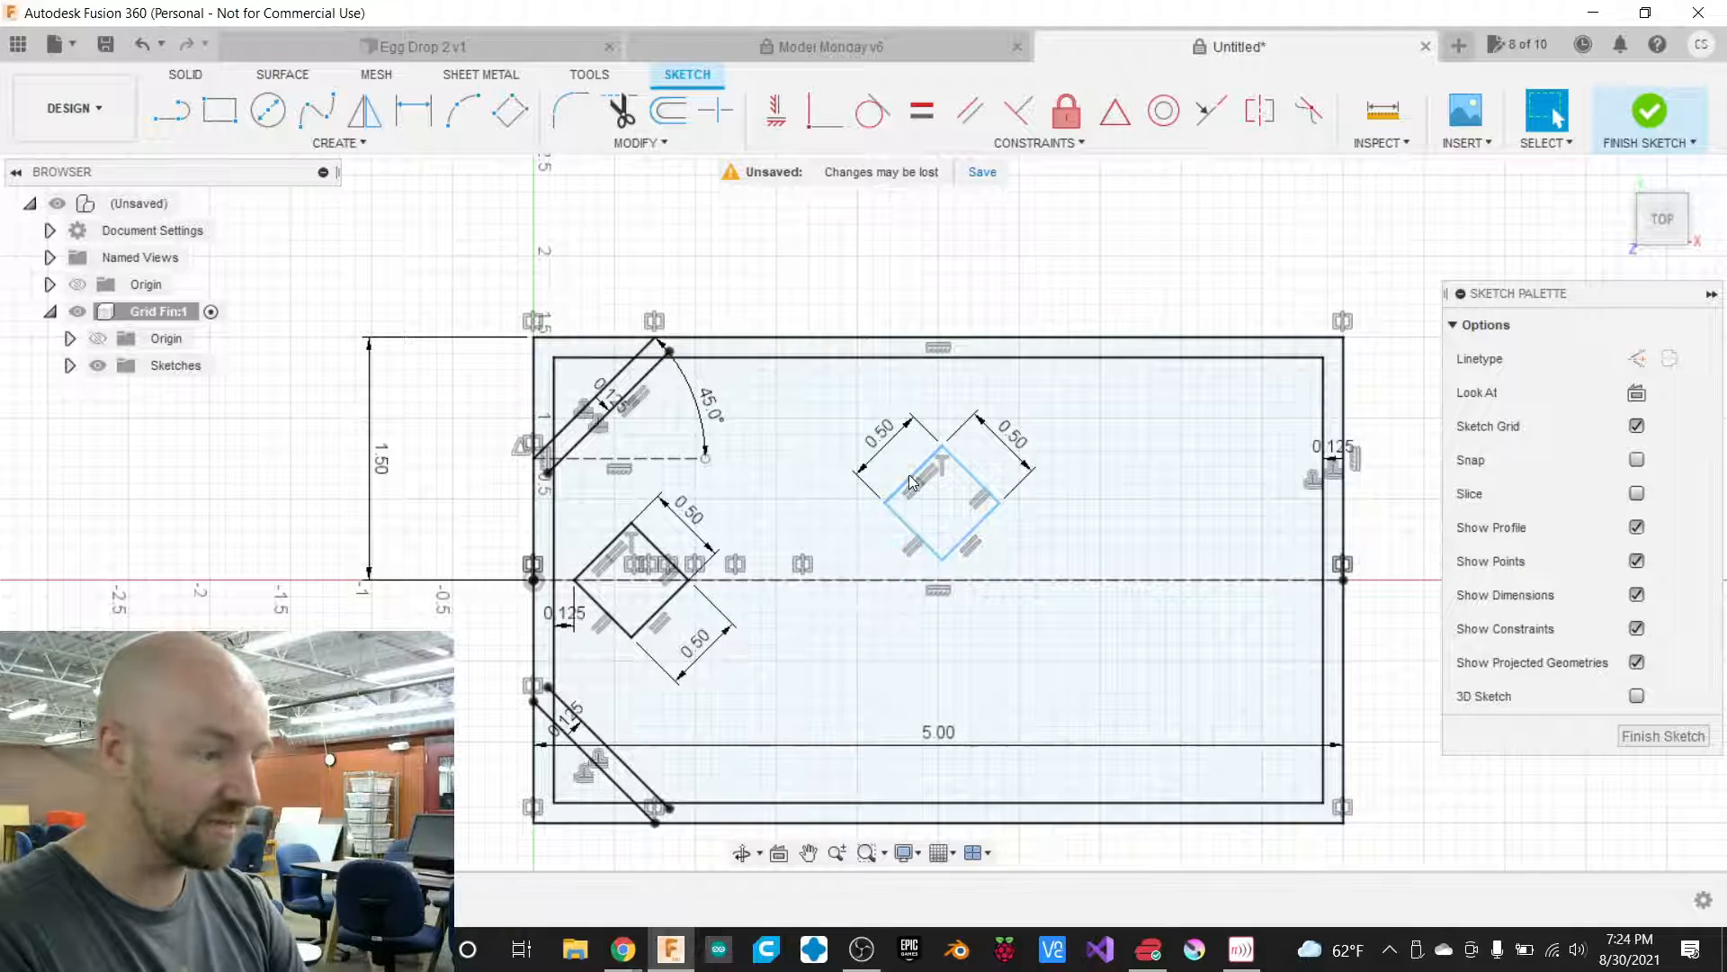
# Try to apply the parallel constraint again between the second square's upper-left edge and the upper 45-degree corner line.
pyautogui.click(936, 443)
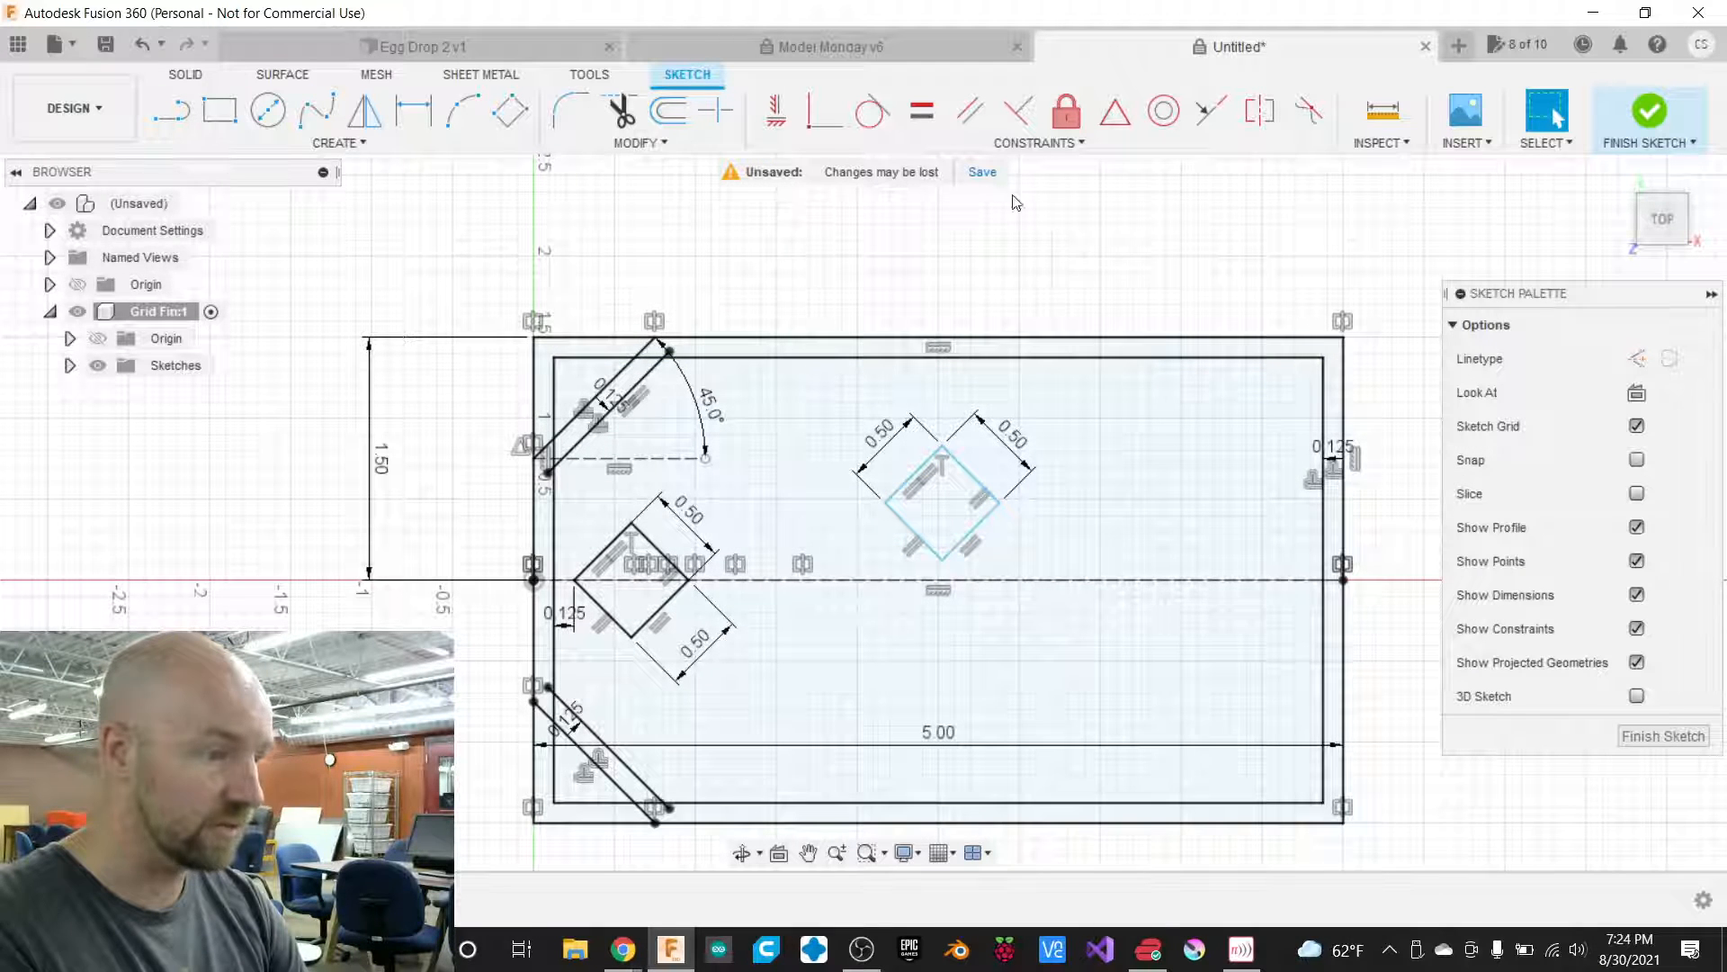
pyautogui.click(973, 115)
pyautogui.click(920, 477)
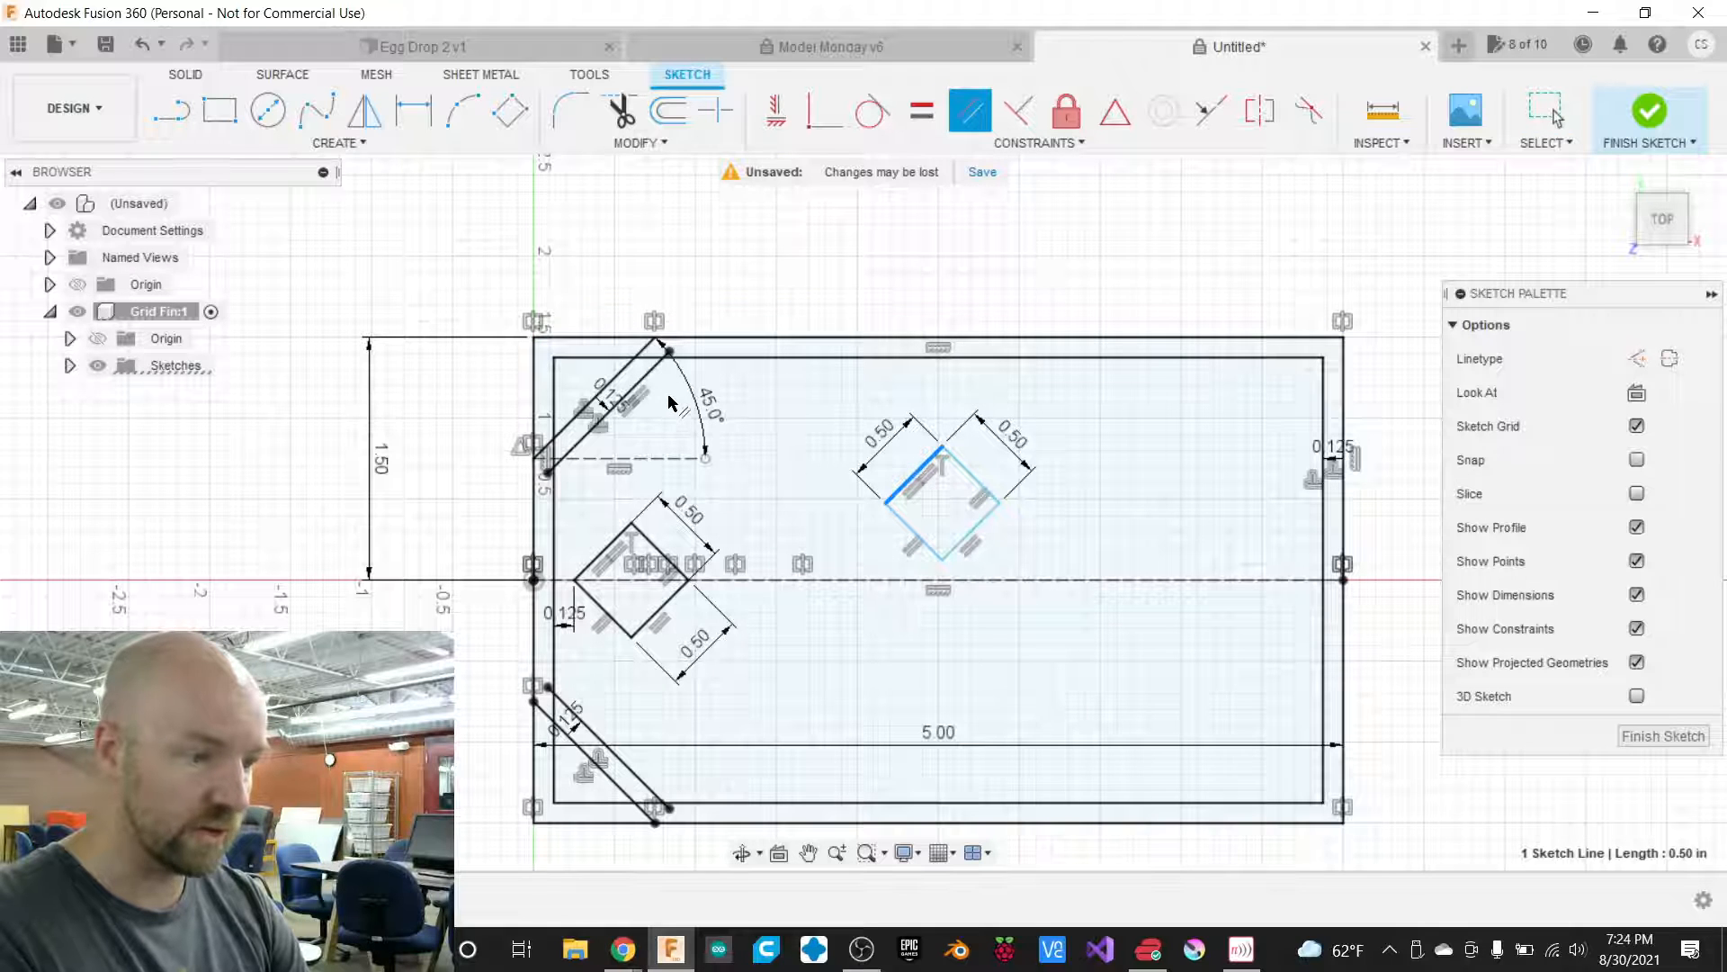
pyautogui.click(654, 383)
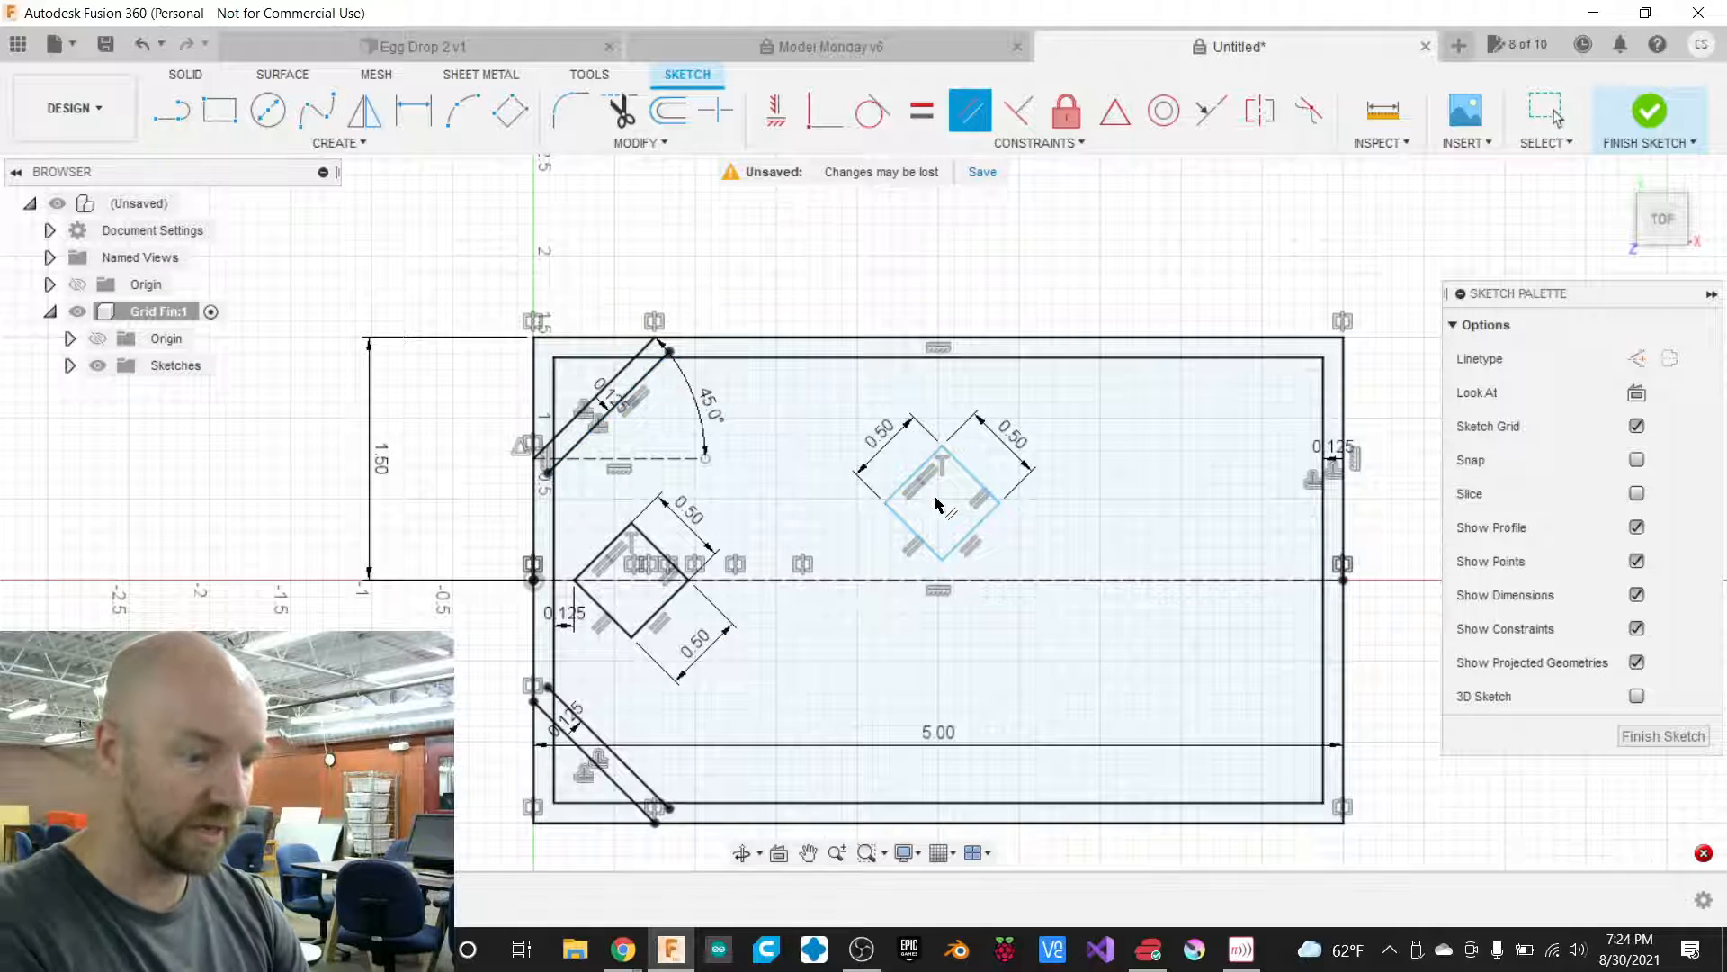
pyautogui.press('Escape')
pyautogui.click(938, 509)
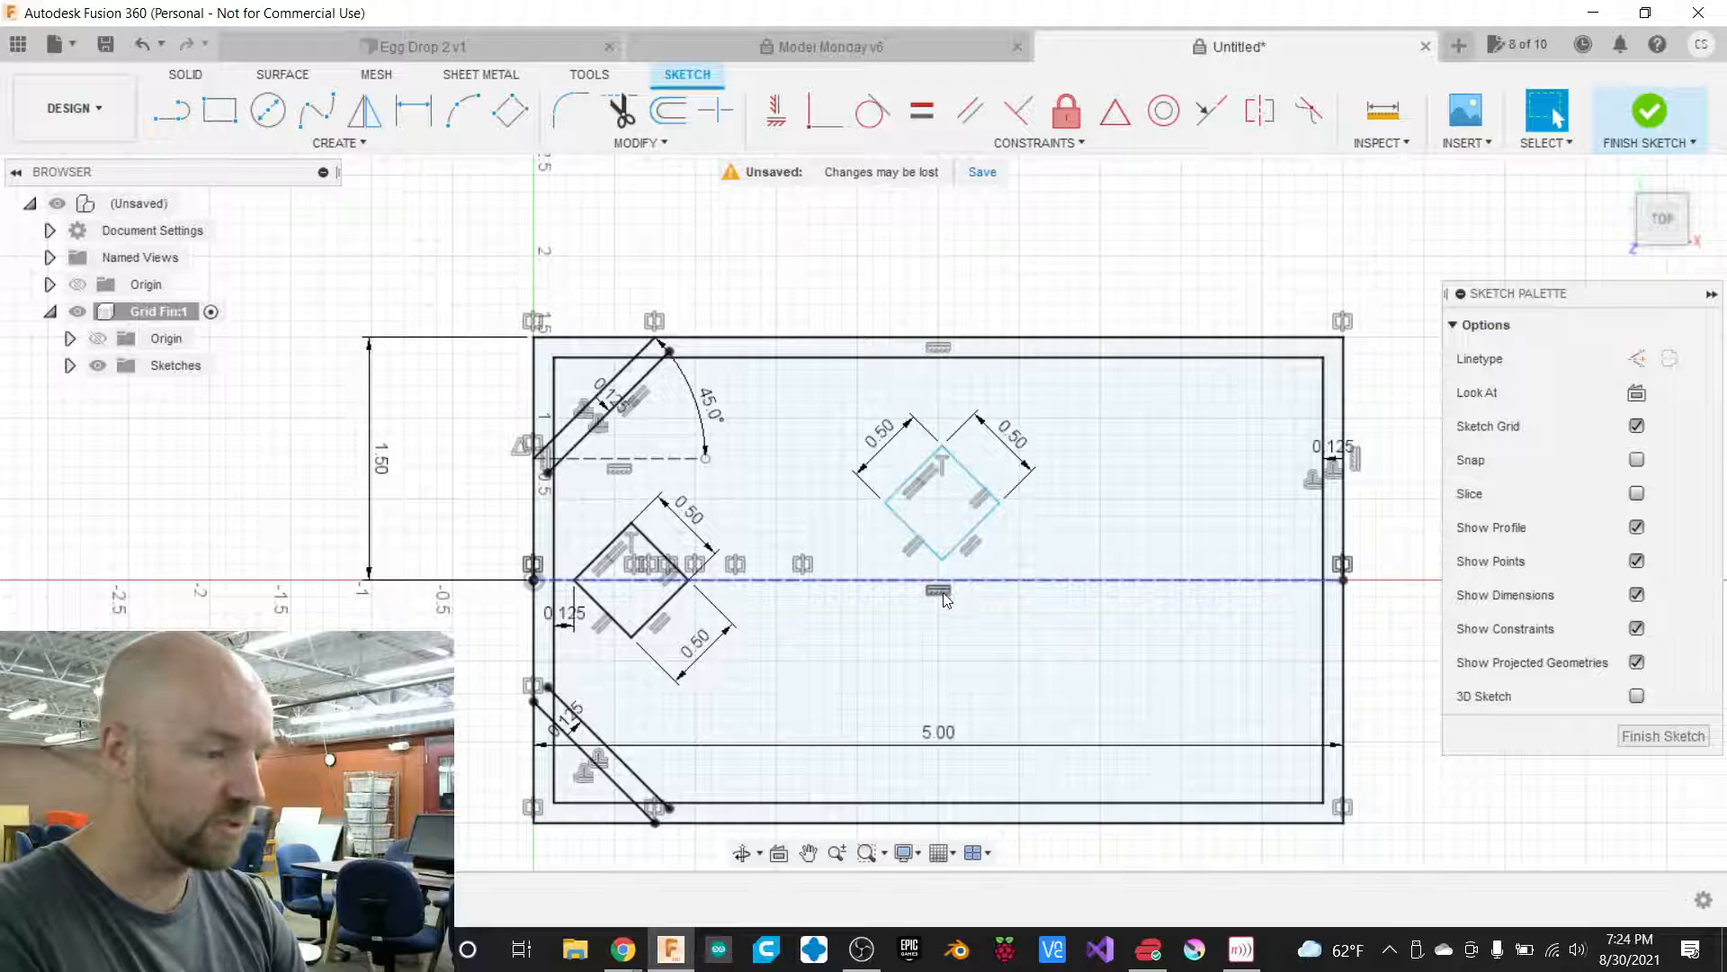
# Make the second square's left corner coincident with the horizontal centerline.
pyautogui.click(1035, 145)
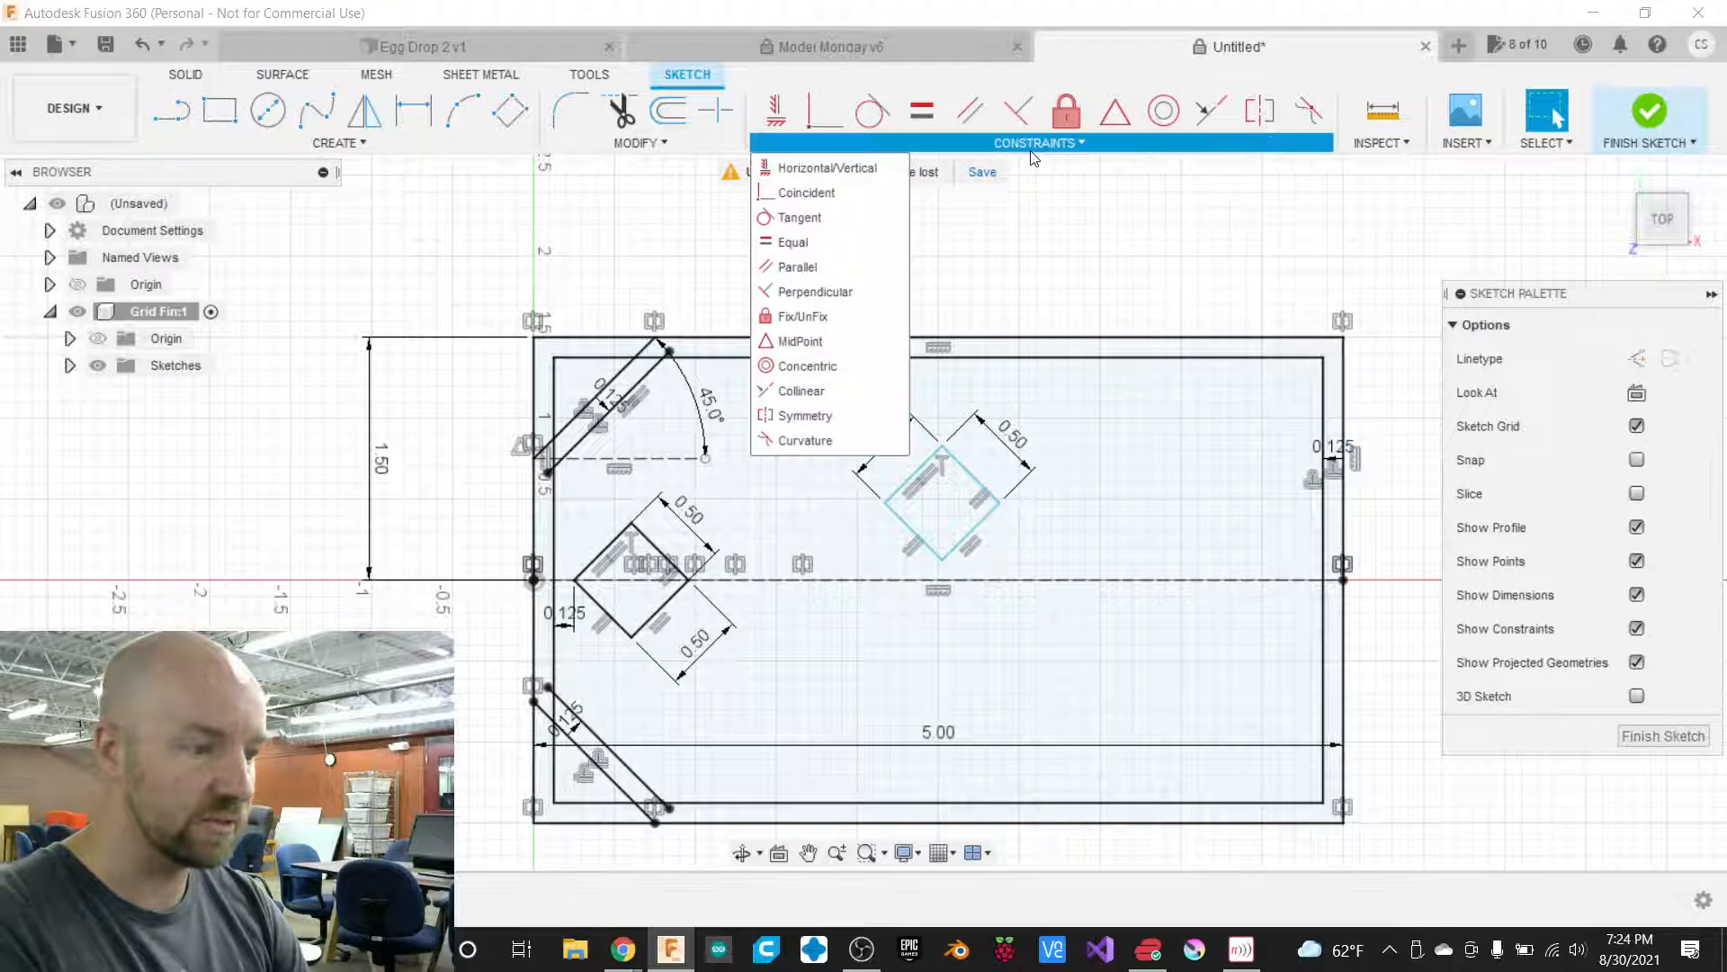
pyautogui.click(819, 194)
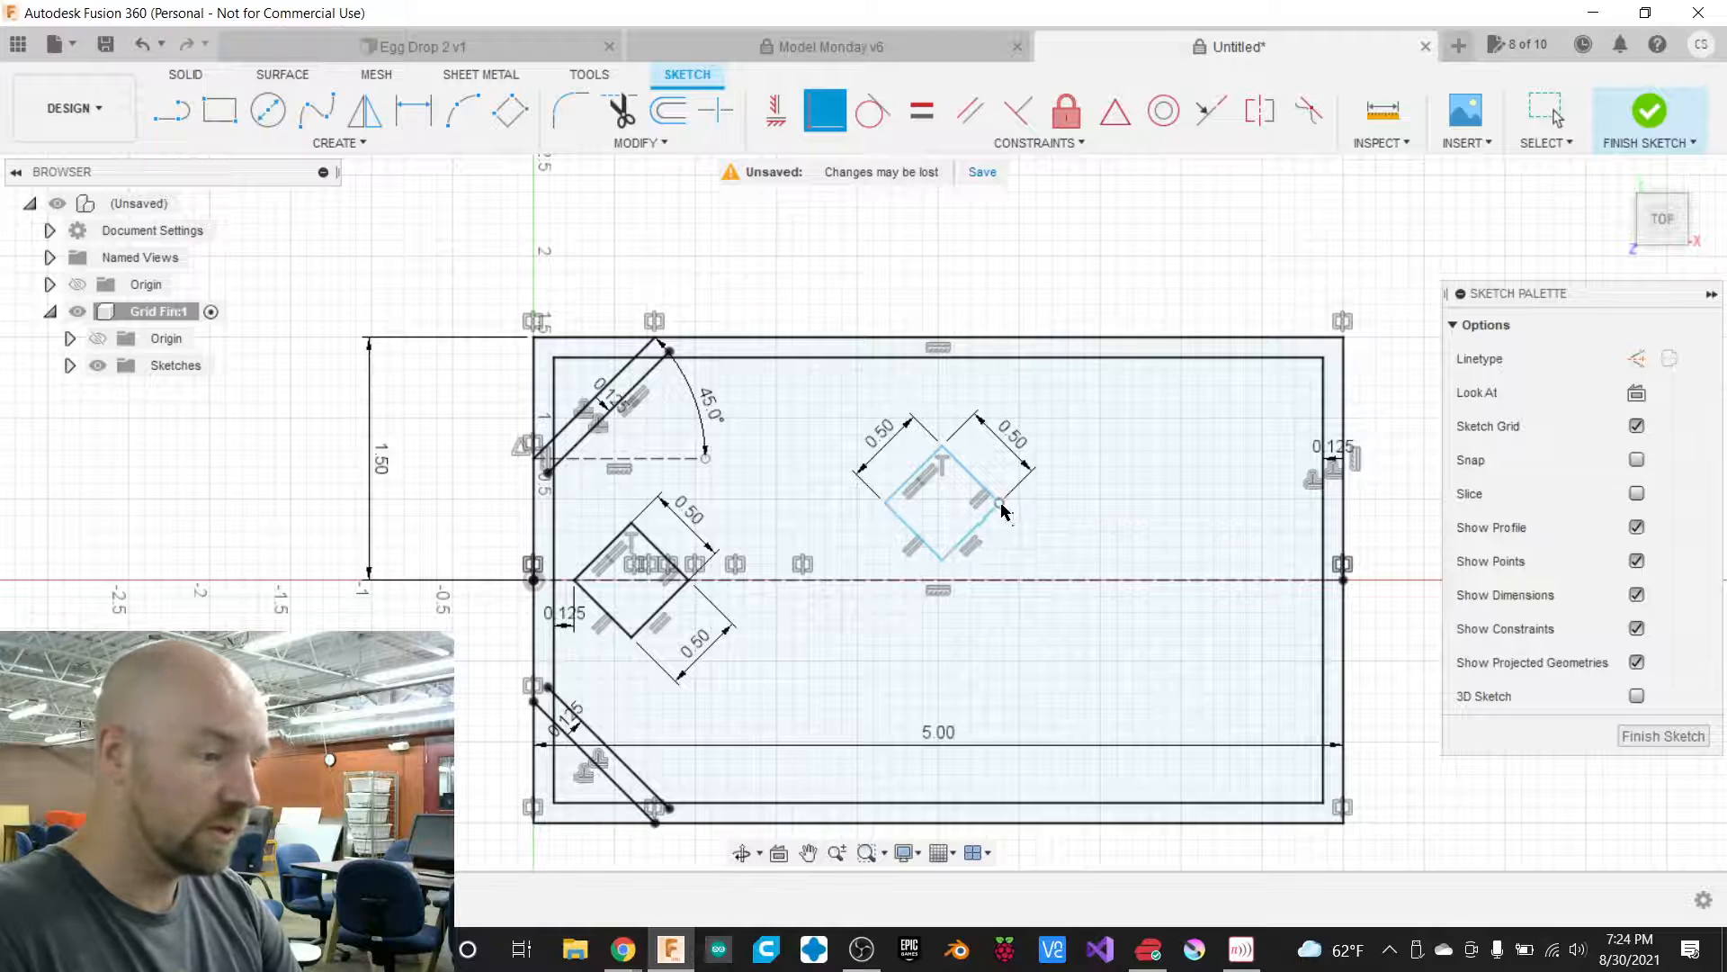
pyautogui.click(887, 505)
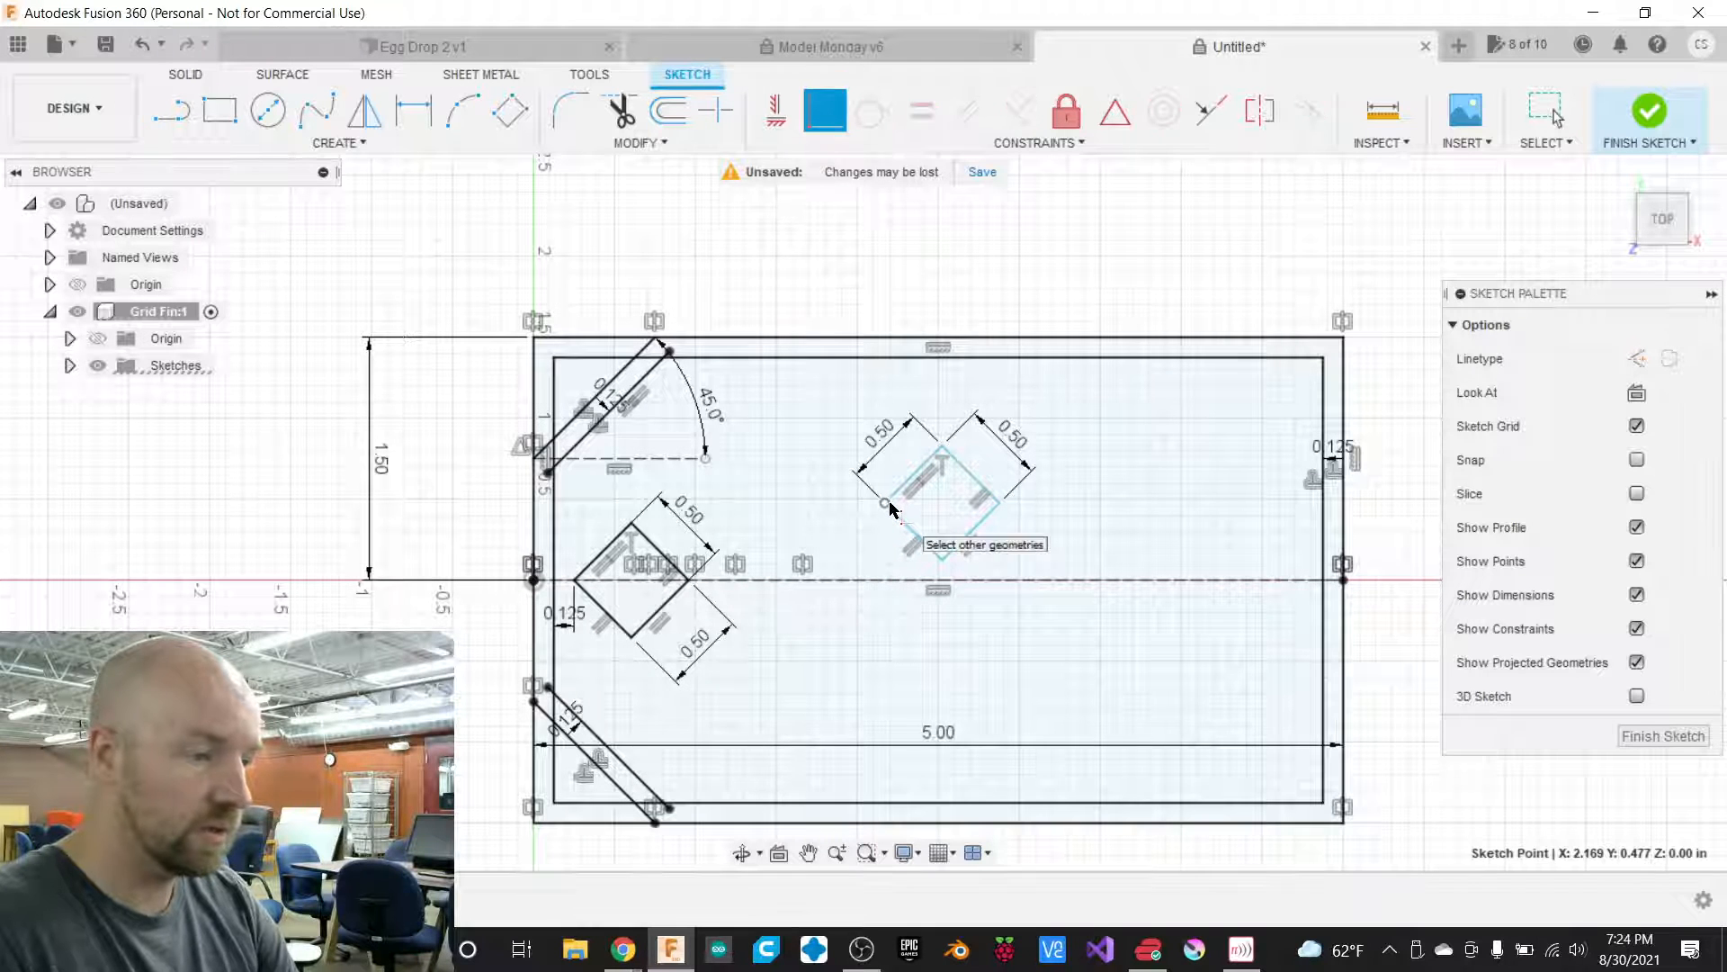
pyautogui.click(880, 581)
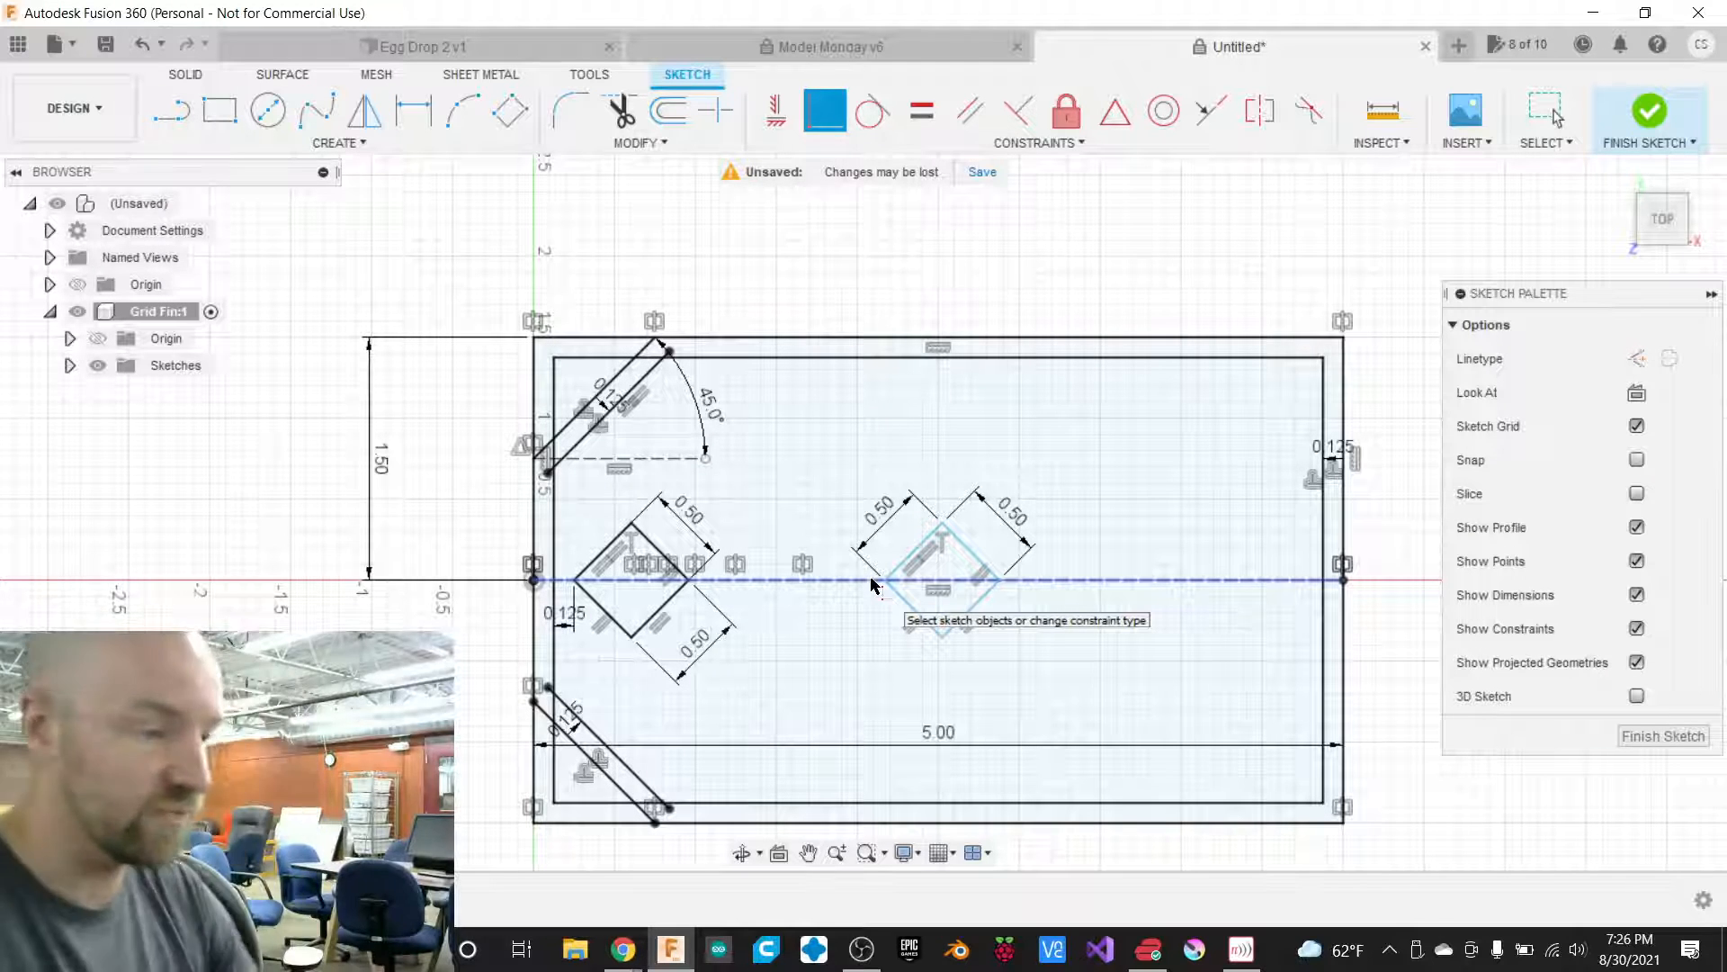
pyautogui.click(914, 552)
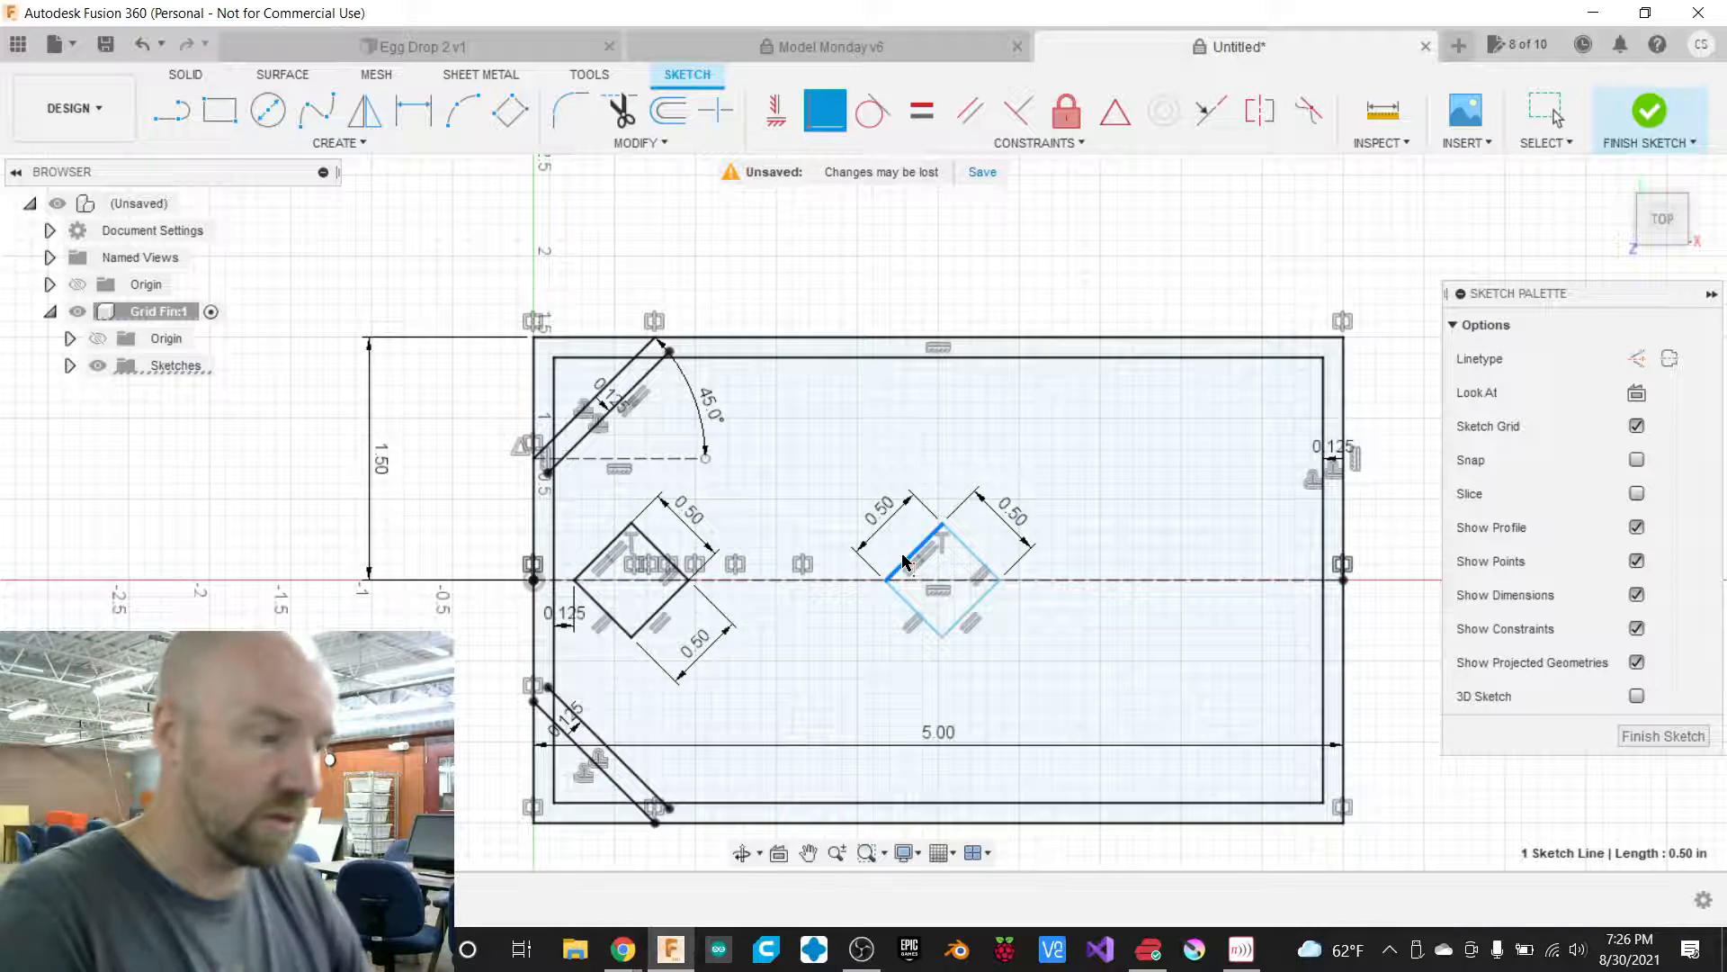
# Delete all four edges of the second square on the centerline.
pyautogui.press('Escape')
pyautogui.click(965, 545)
pyautogui.press('Delete')
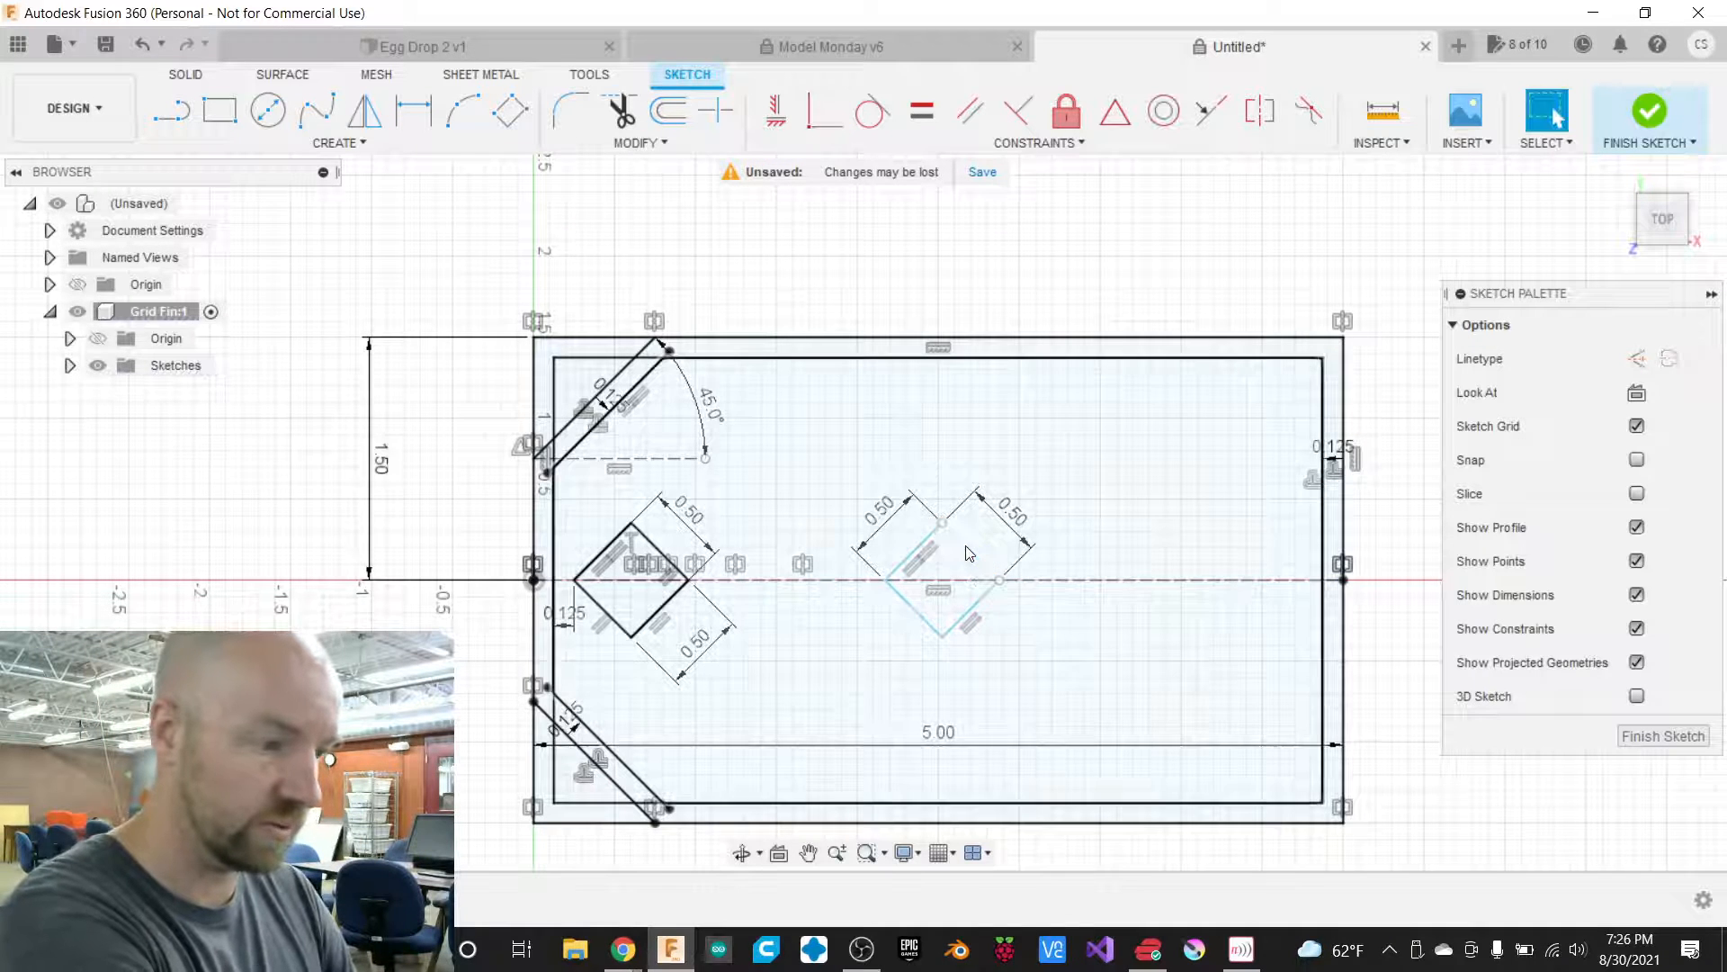
pyautogui.click(968, 610)
pyautogui.press('Delete')
pyautogui.click(930, 624)
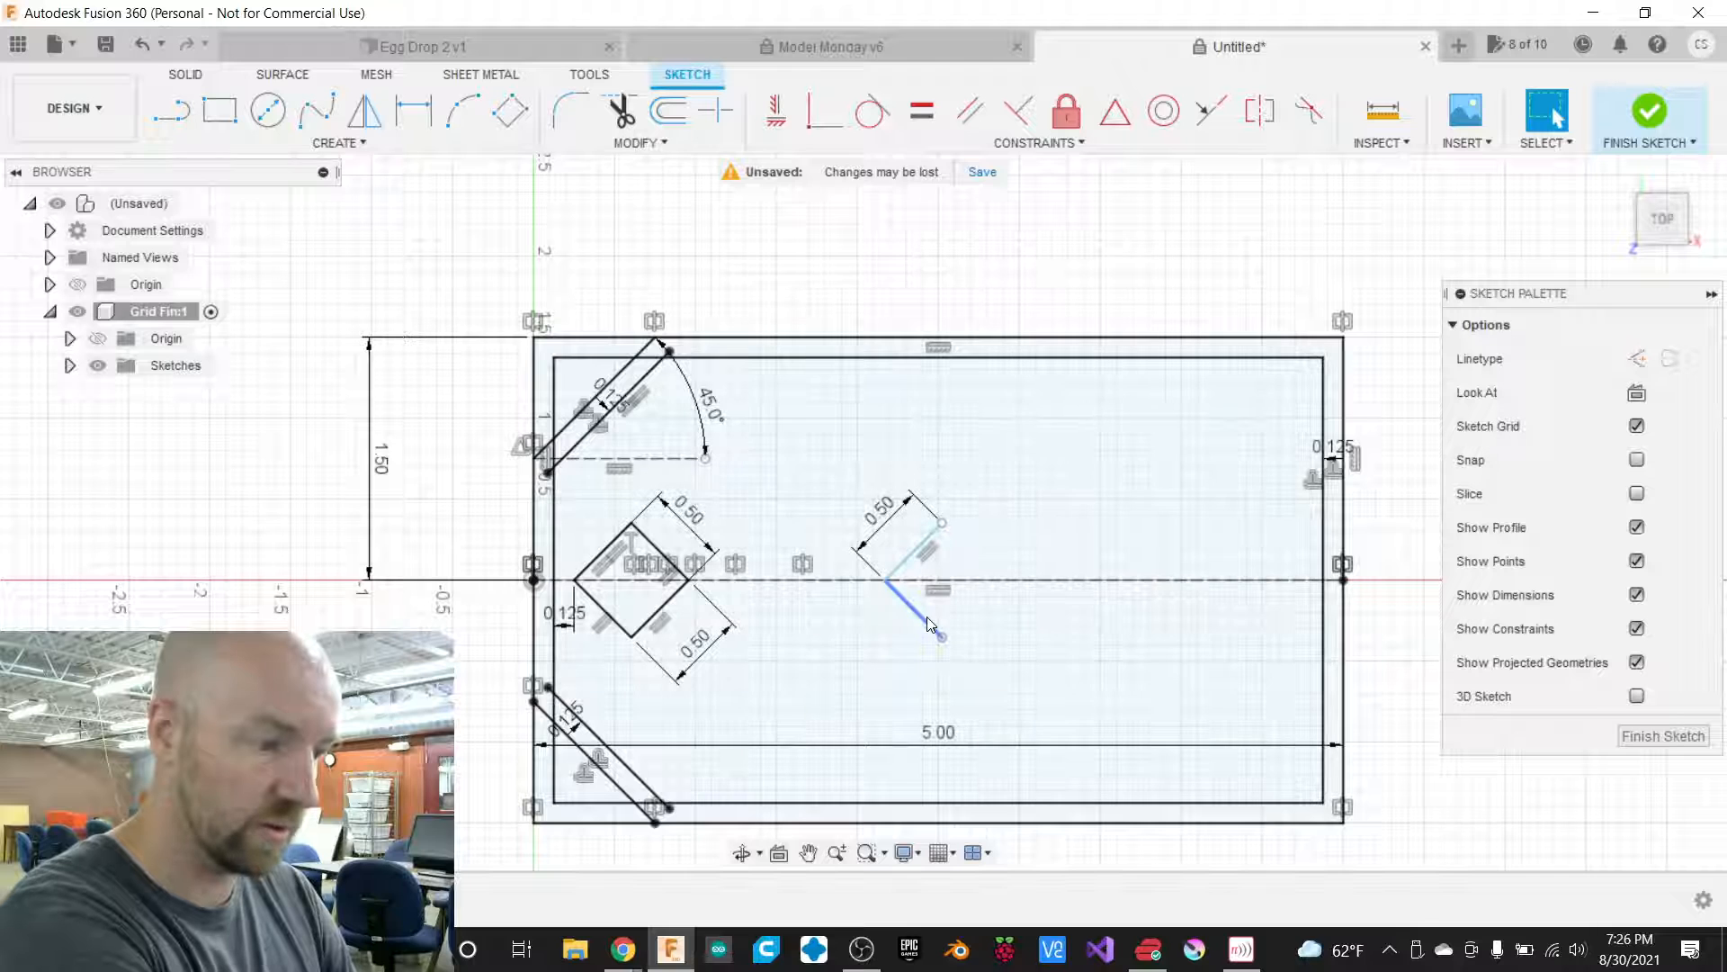
pyautogui.press('Delete')
pyautogui.click(914, 551)
pyautogui.press('Delete')
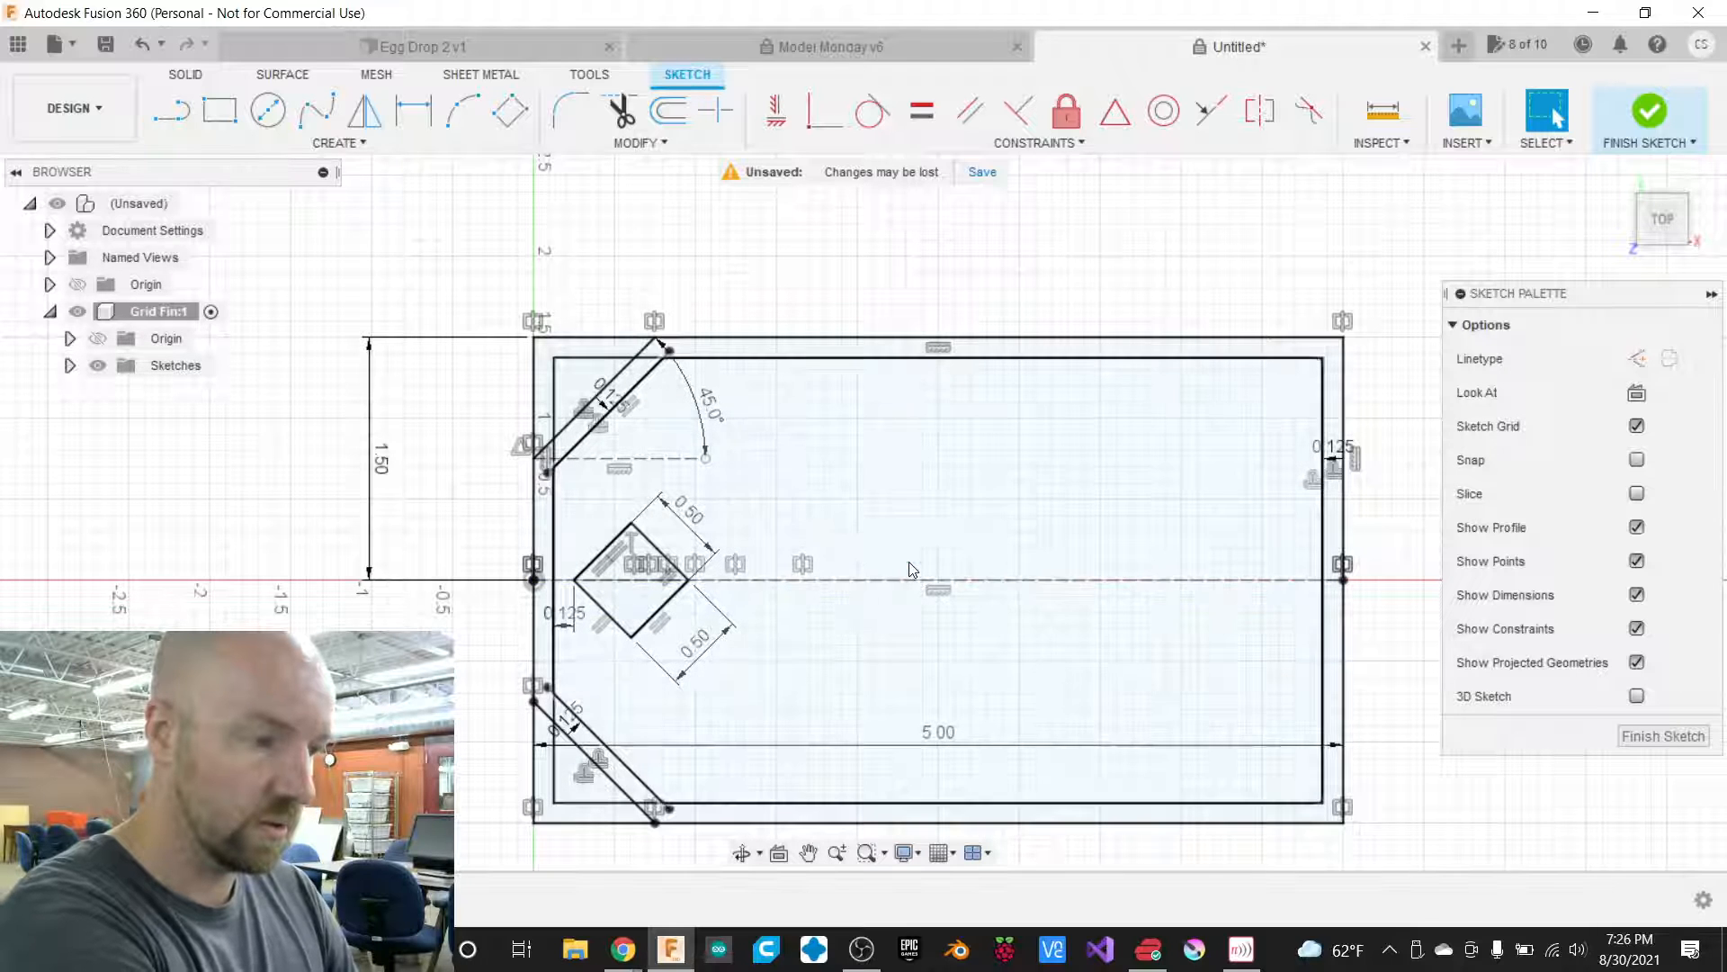
# Draw a tilted three-point rectangle with its lowest corner on the centerline, about 0.51 in on the first side and 0.5 in on the second.
pyautogui.click(510, 113)
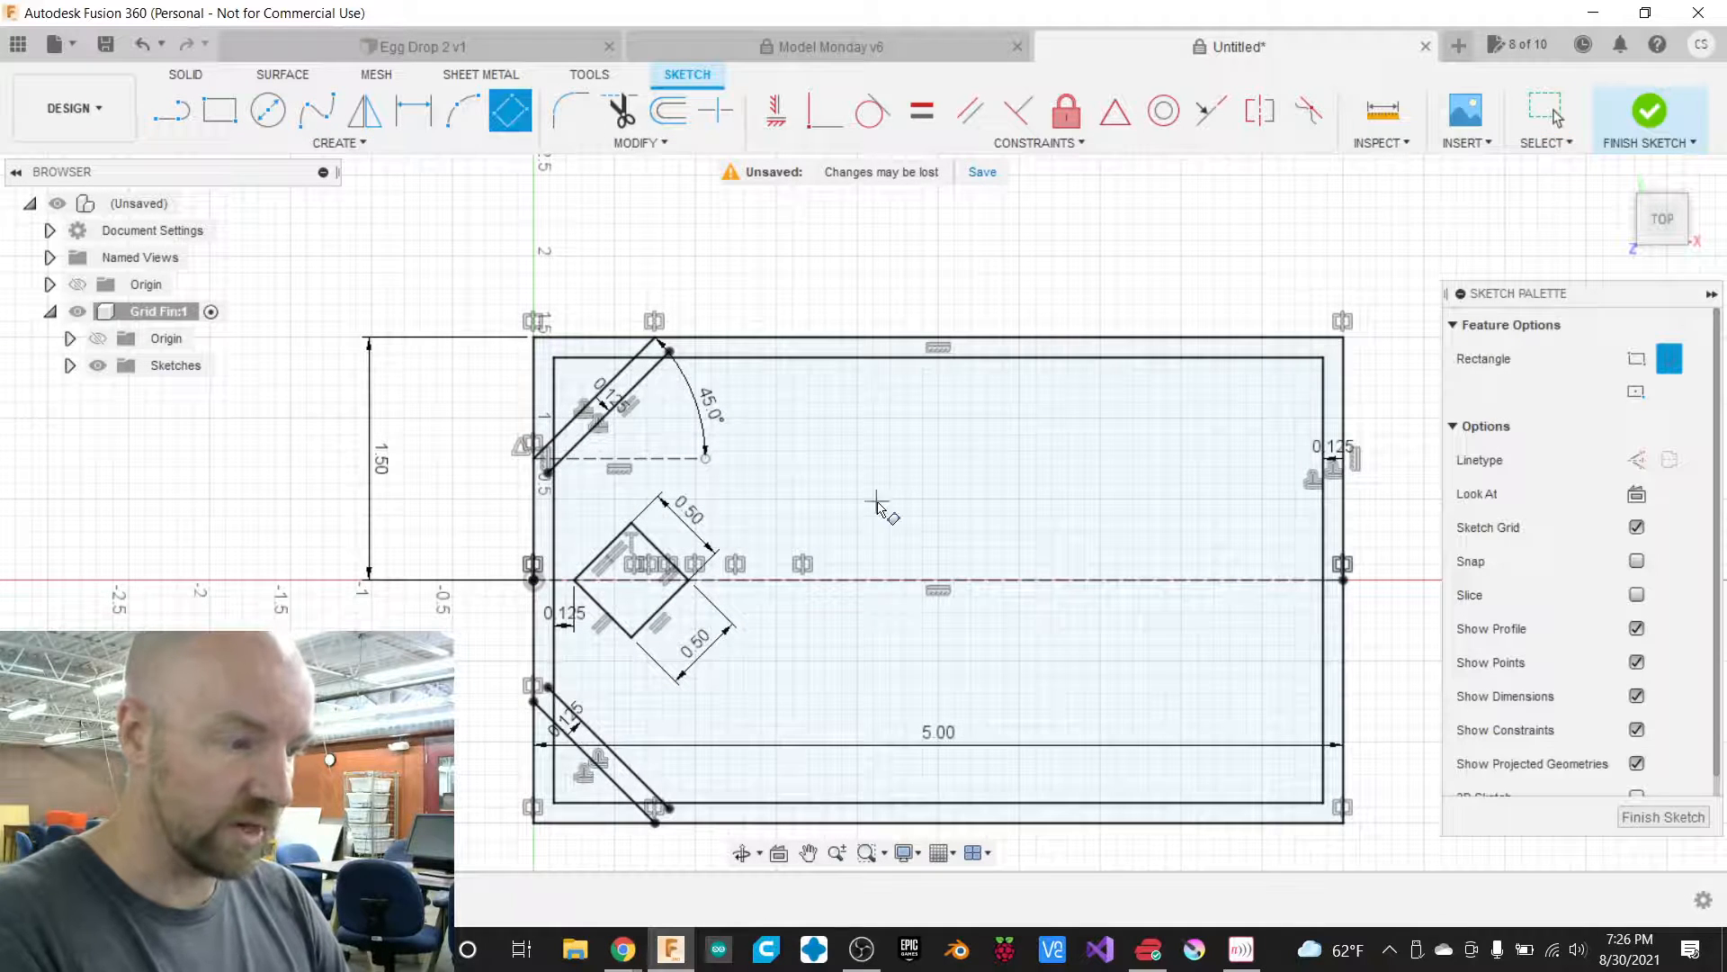
pyautogui.click(898, 580)
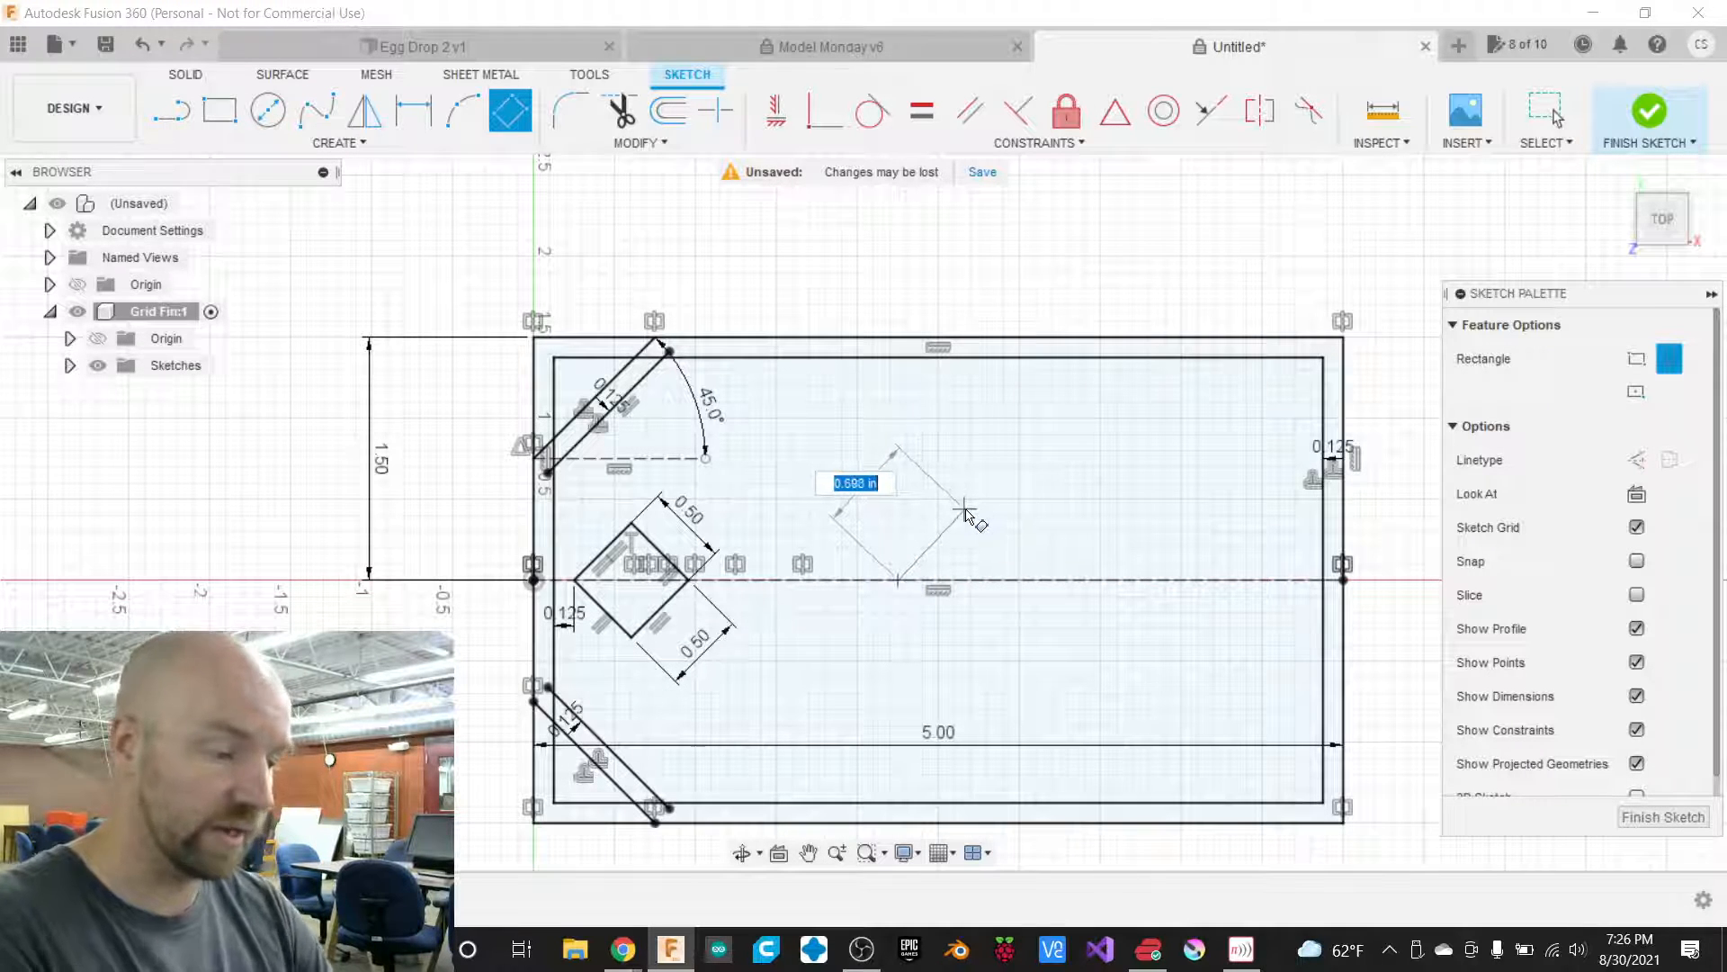
pyautogui.press('Return')
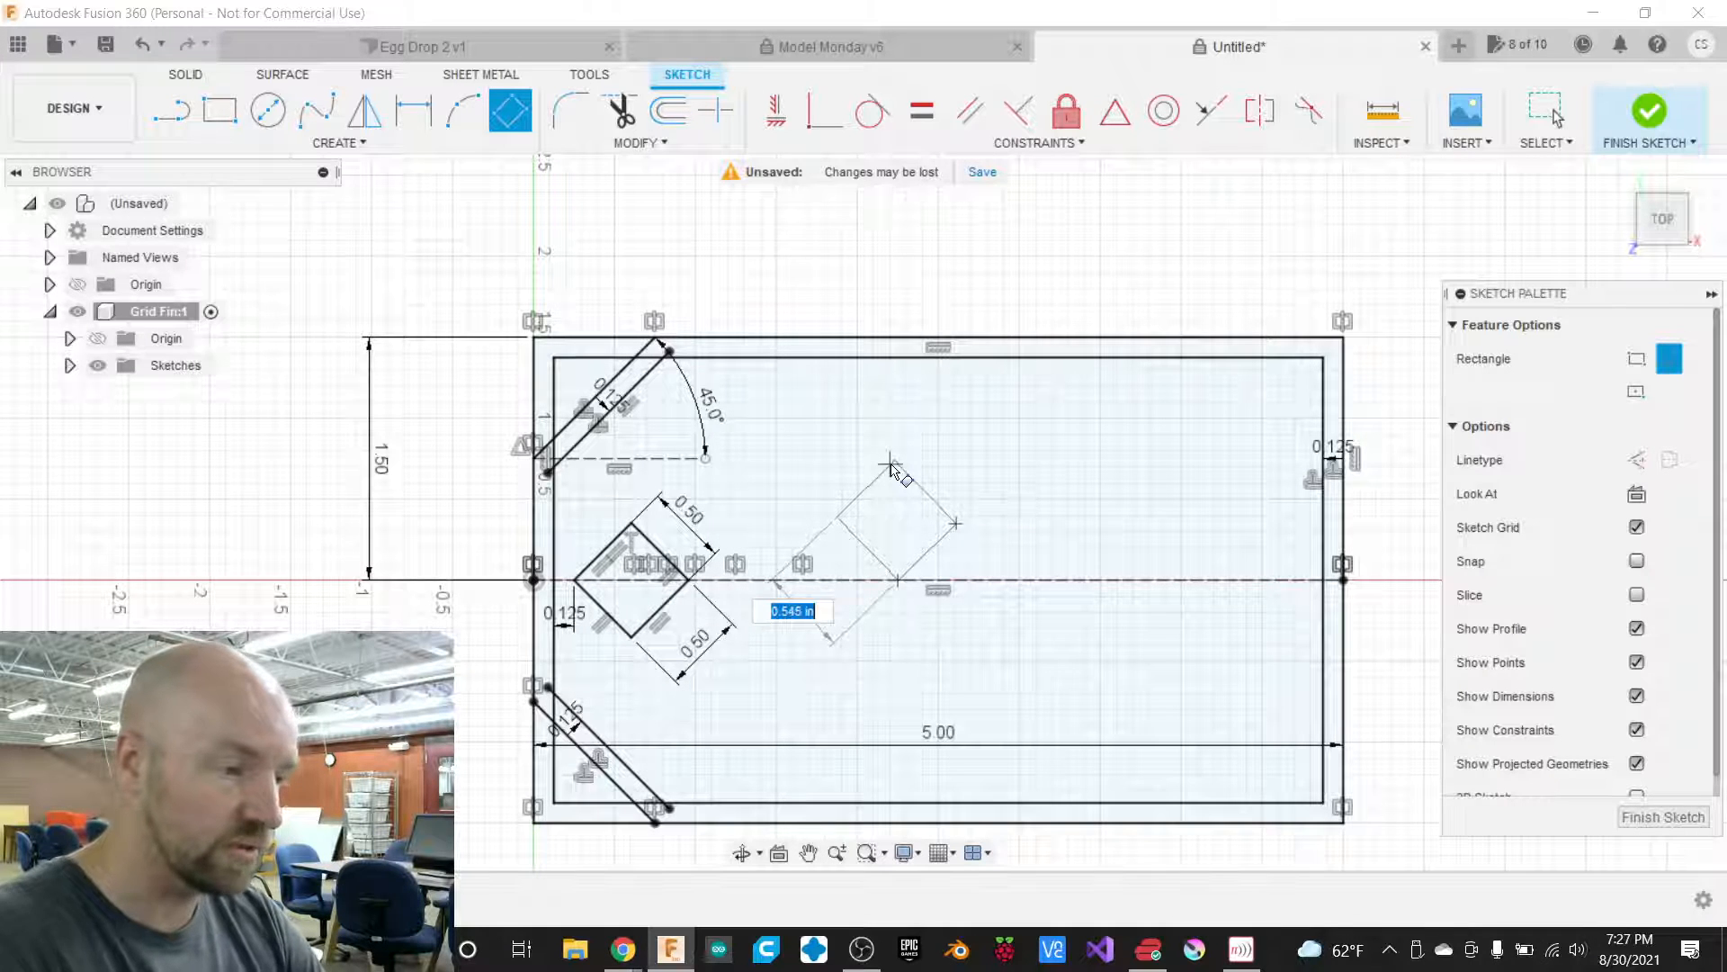
pyautogui.write('0.5')
pyautogui.press('Return')
pyautogui.press('Escape')
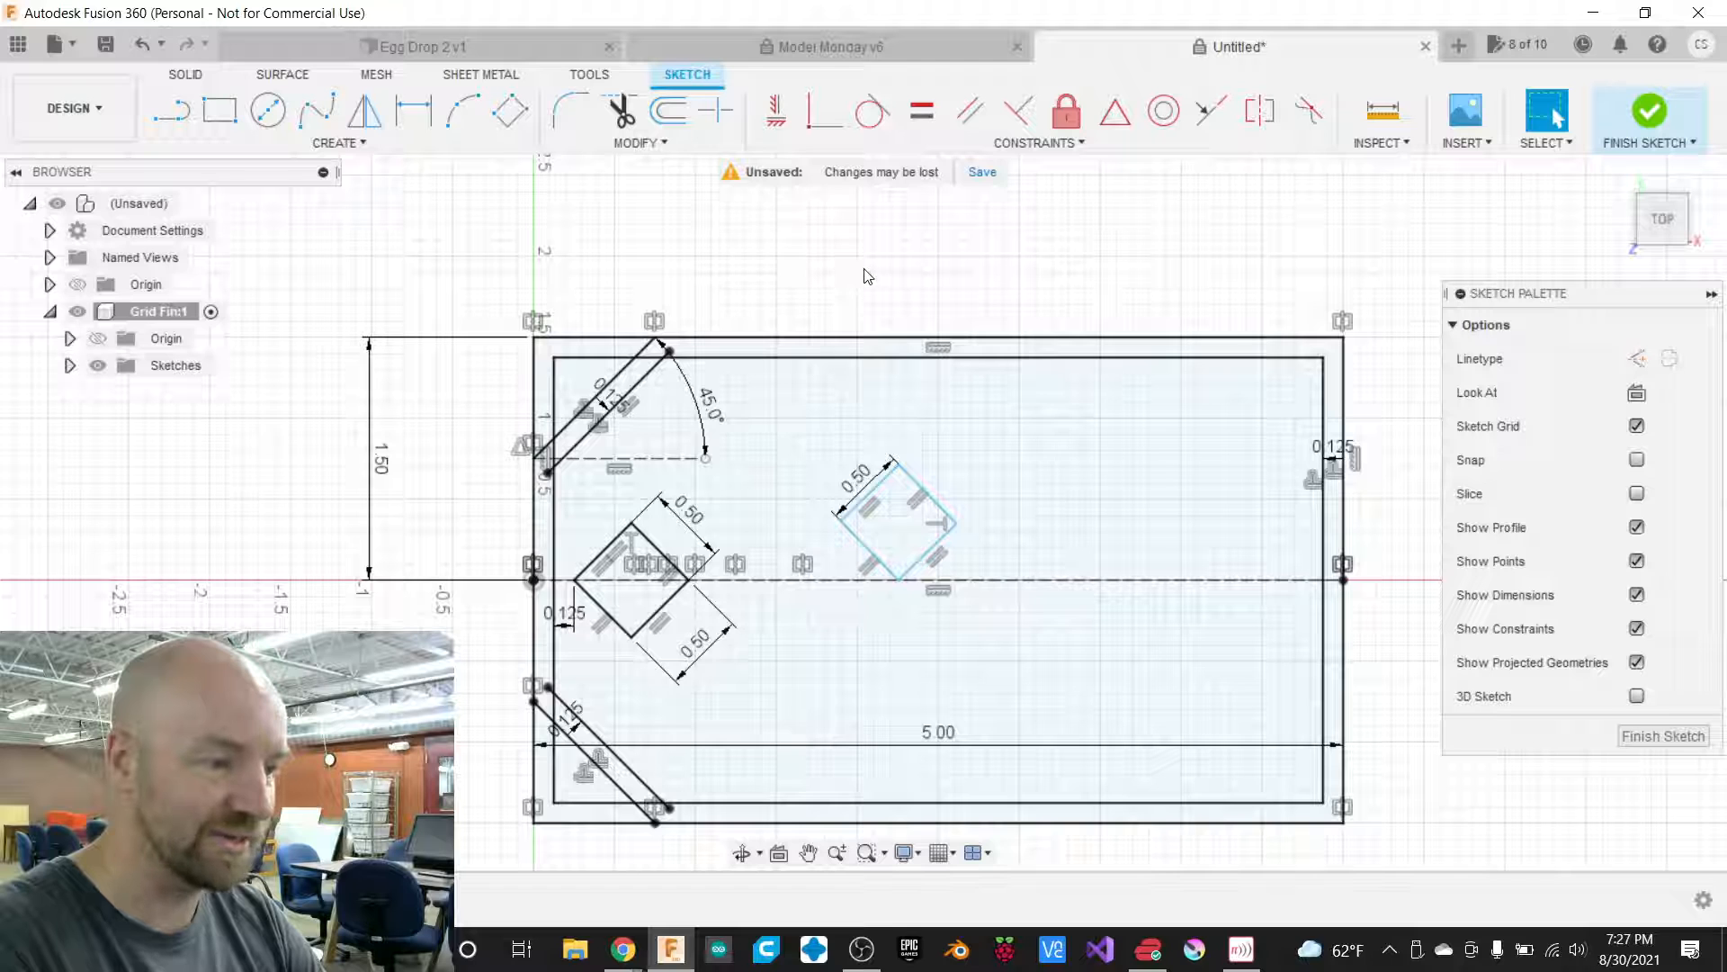
pyautogui.press('d')
pyautogui.click(945, 509)
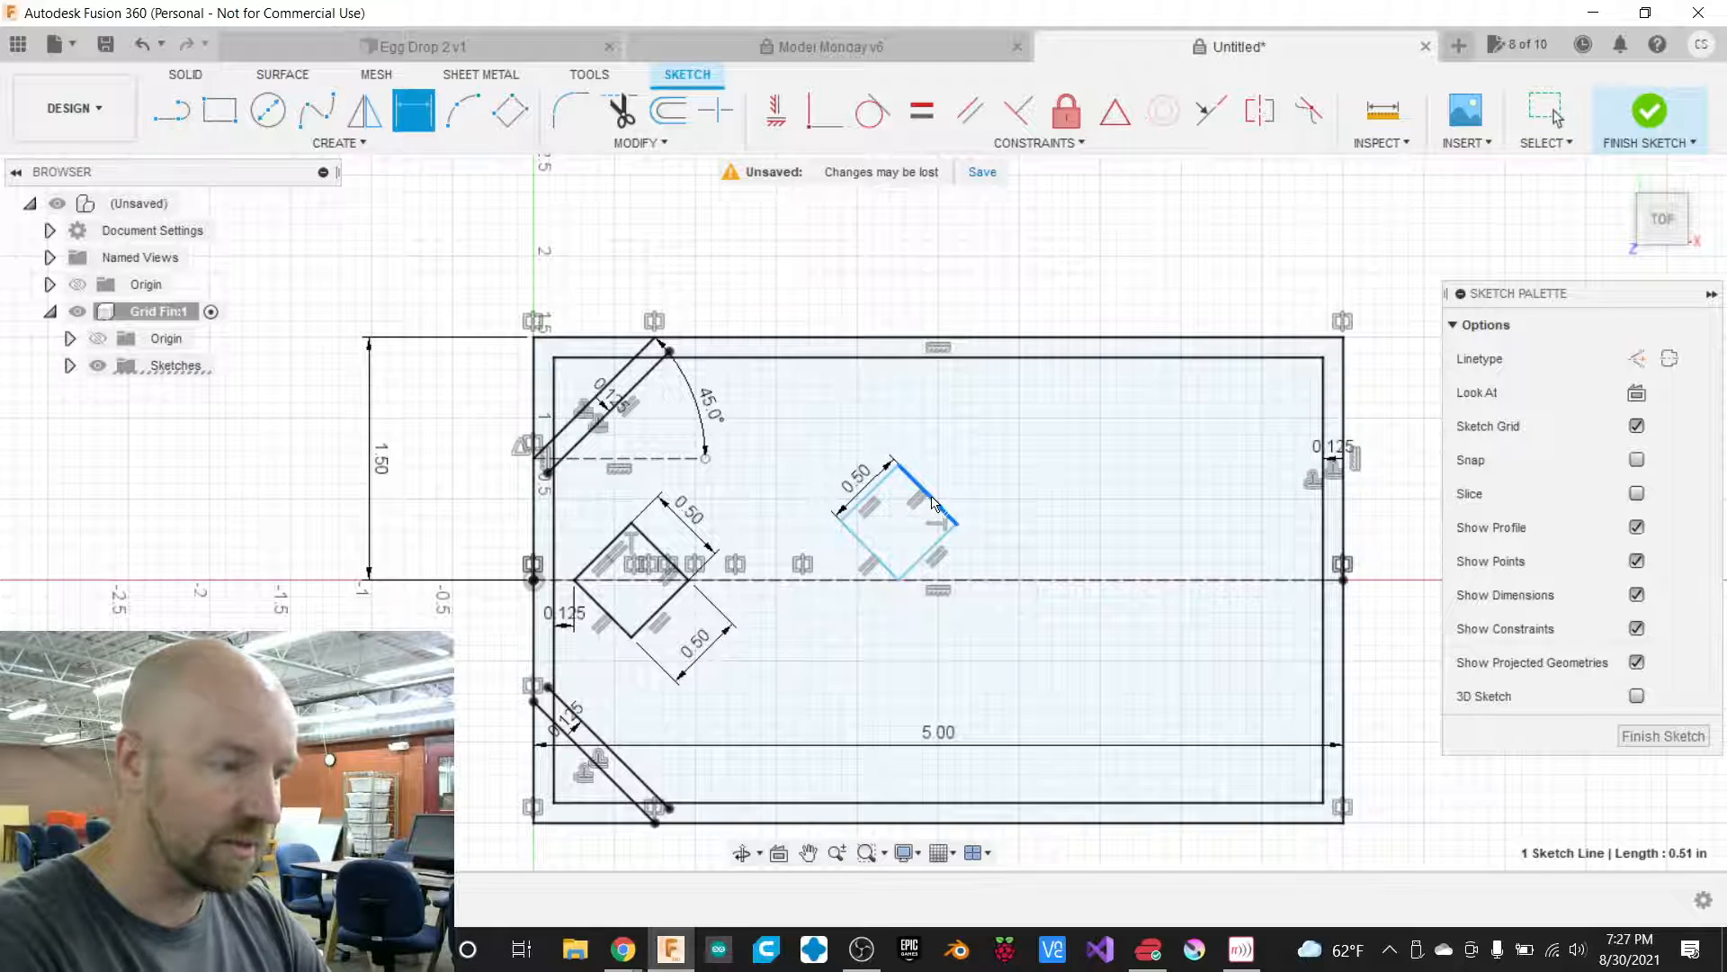
pyautogui.click(959, 481)
pyautogui.press('Escape')
pyautogui.press('Escape')
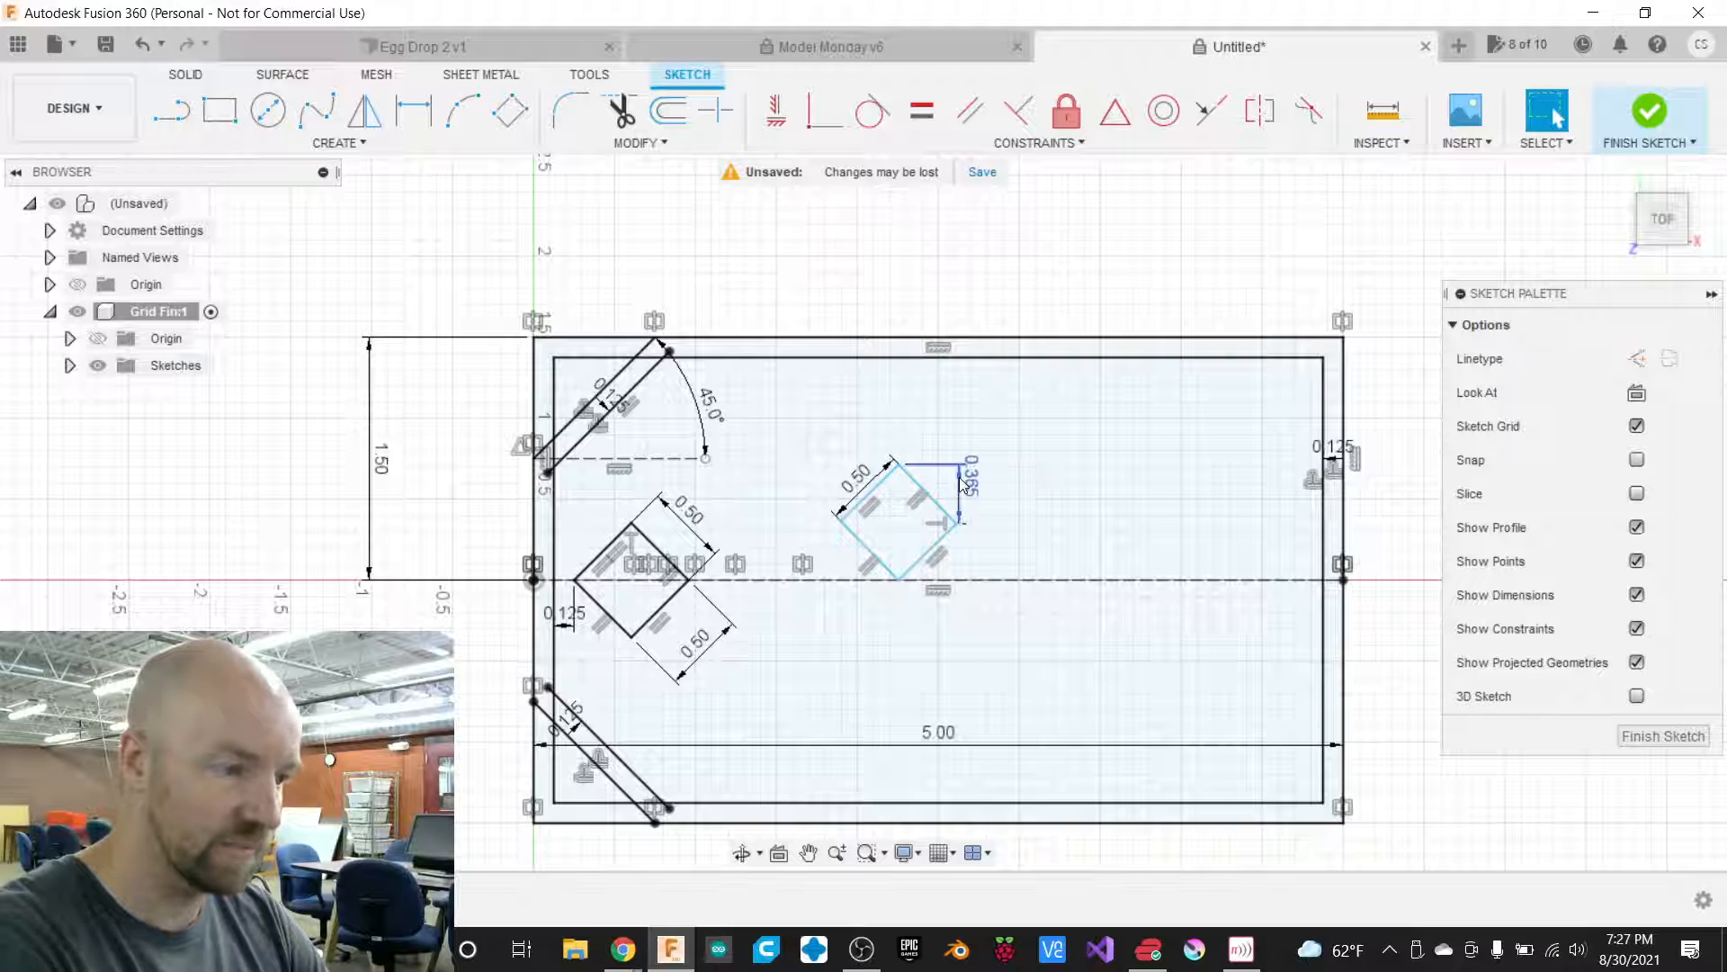
pyautogui.click(962, 485)
pyautogui.press('Delete')
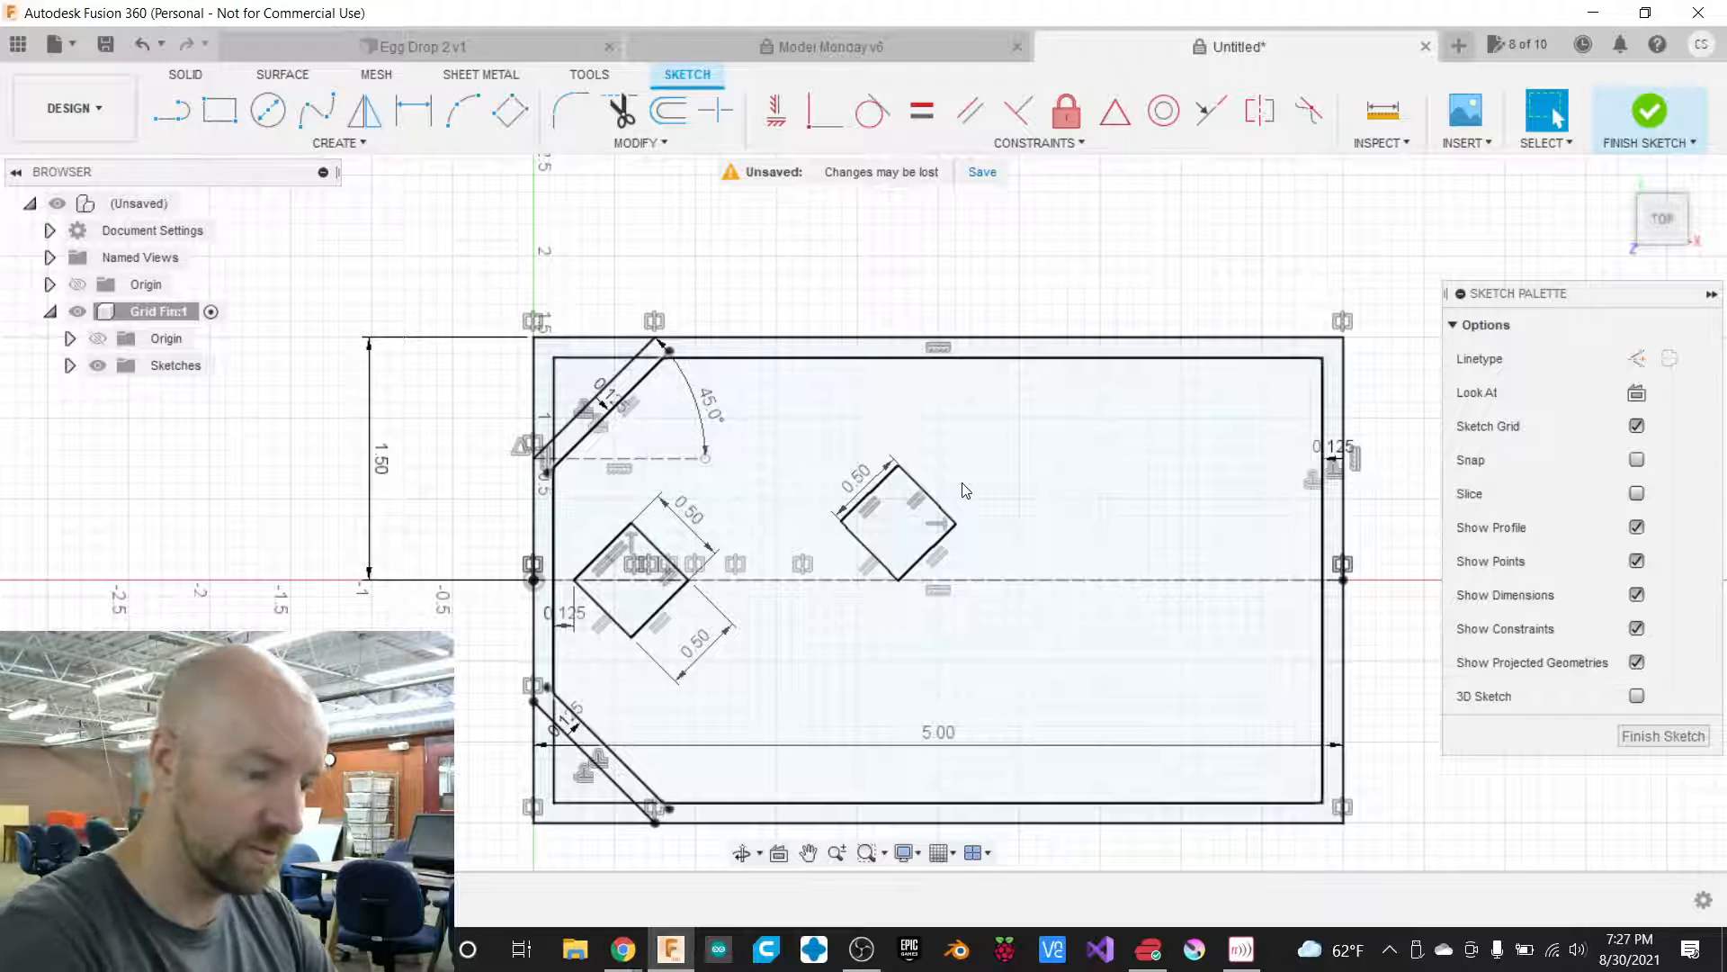
# Dimension the second square's upper-right edge to 0.5 in and reposition the upper-left edge's dimension farther outside the square.
pyautogui.press('d')
pyautogui.click(929, 493)
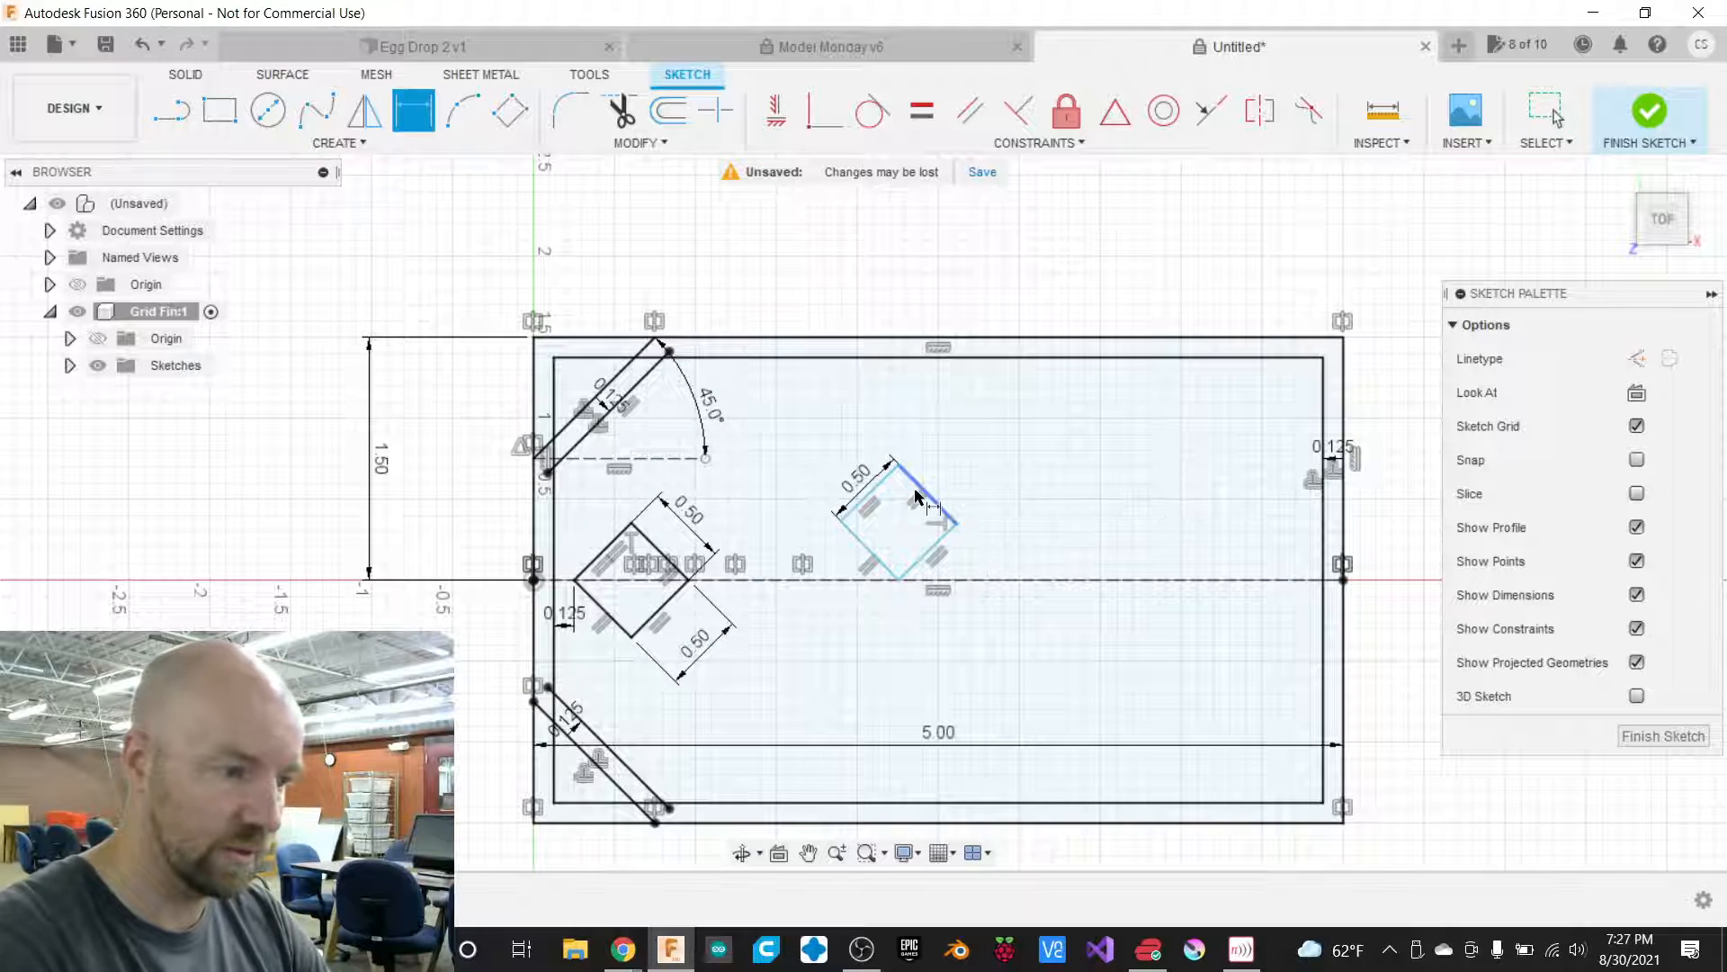
pyautogui.click(972, 457)
pyautogui.write('.5')
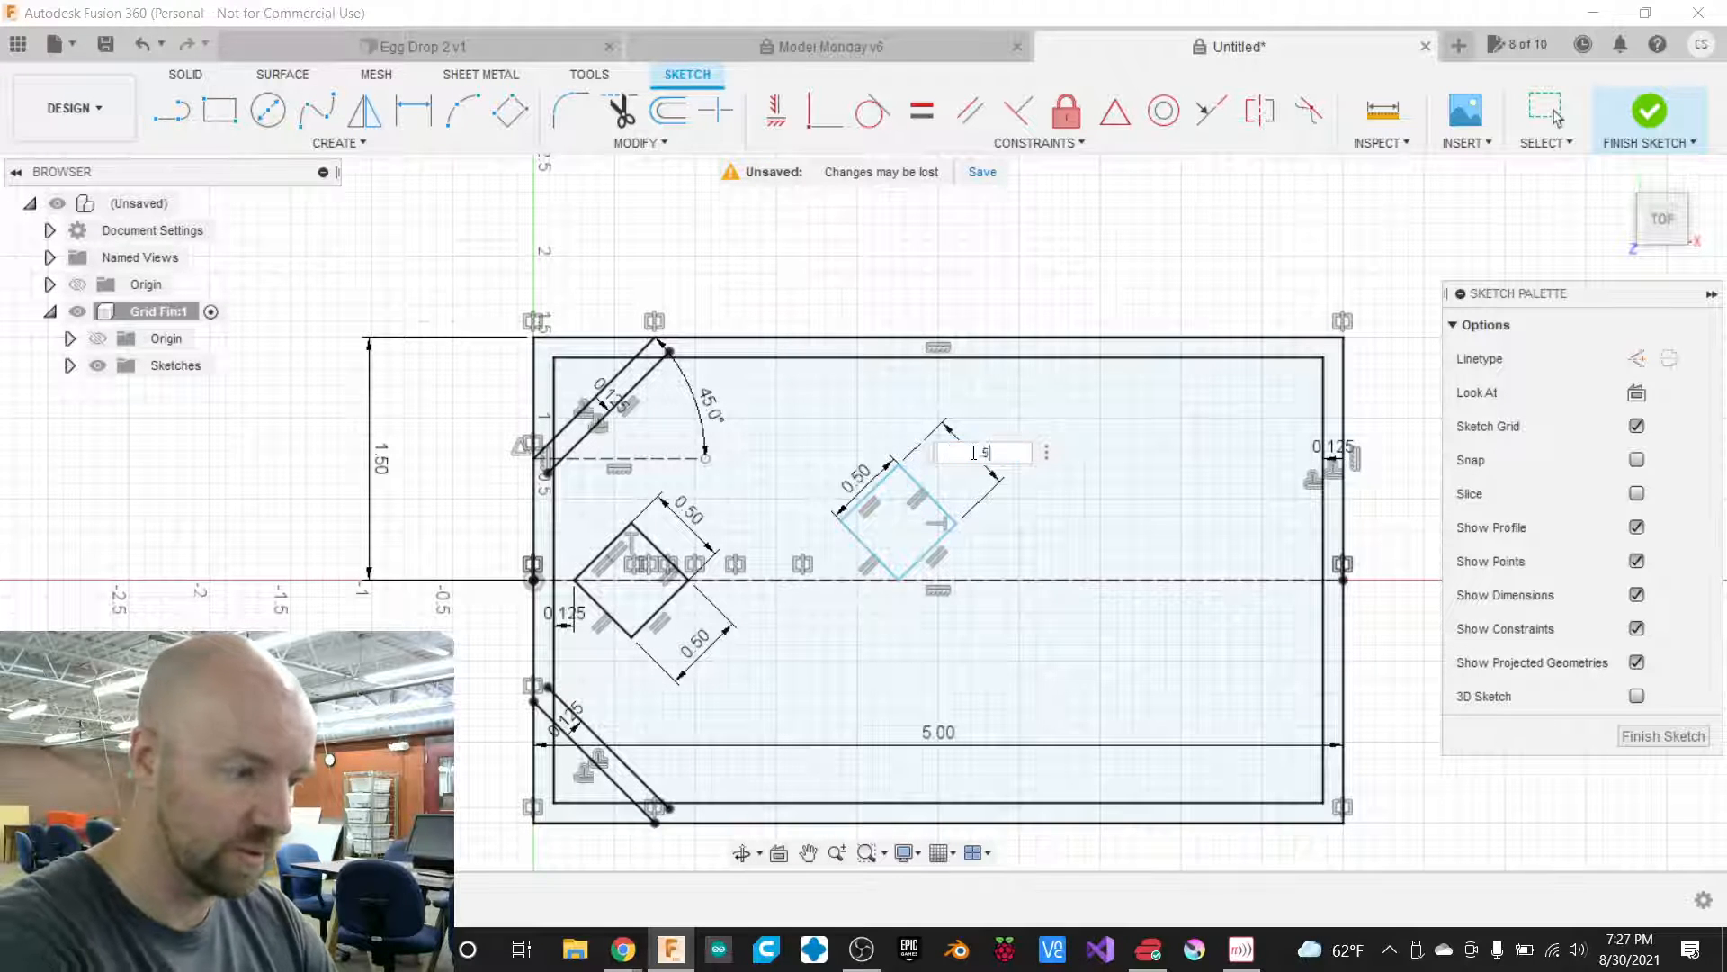
pyautogui.press('Return')
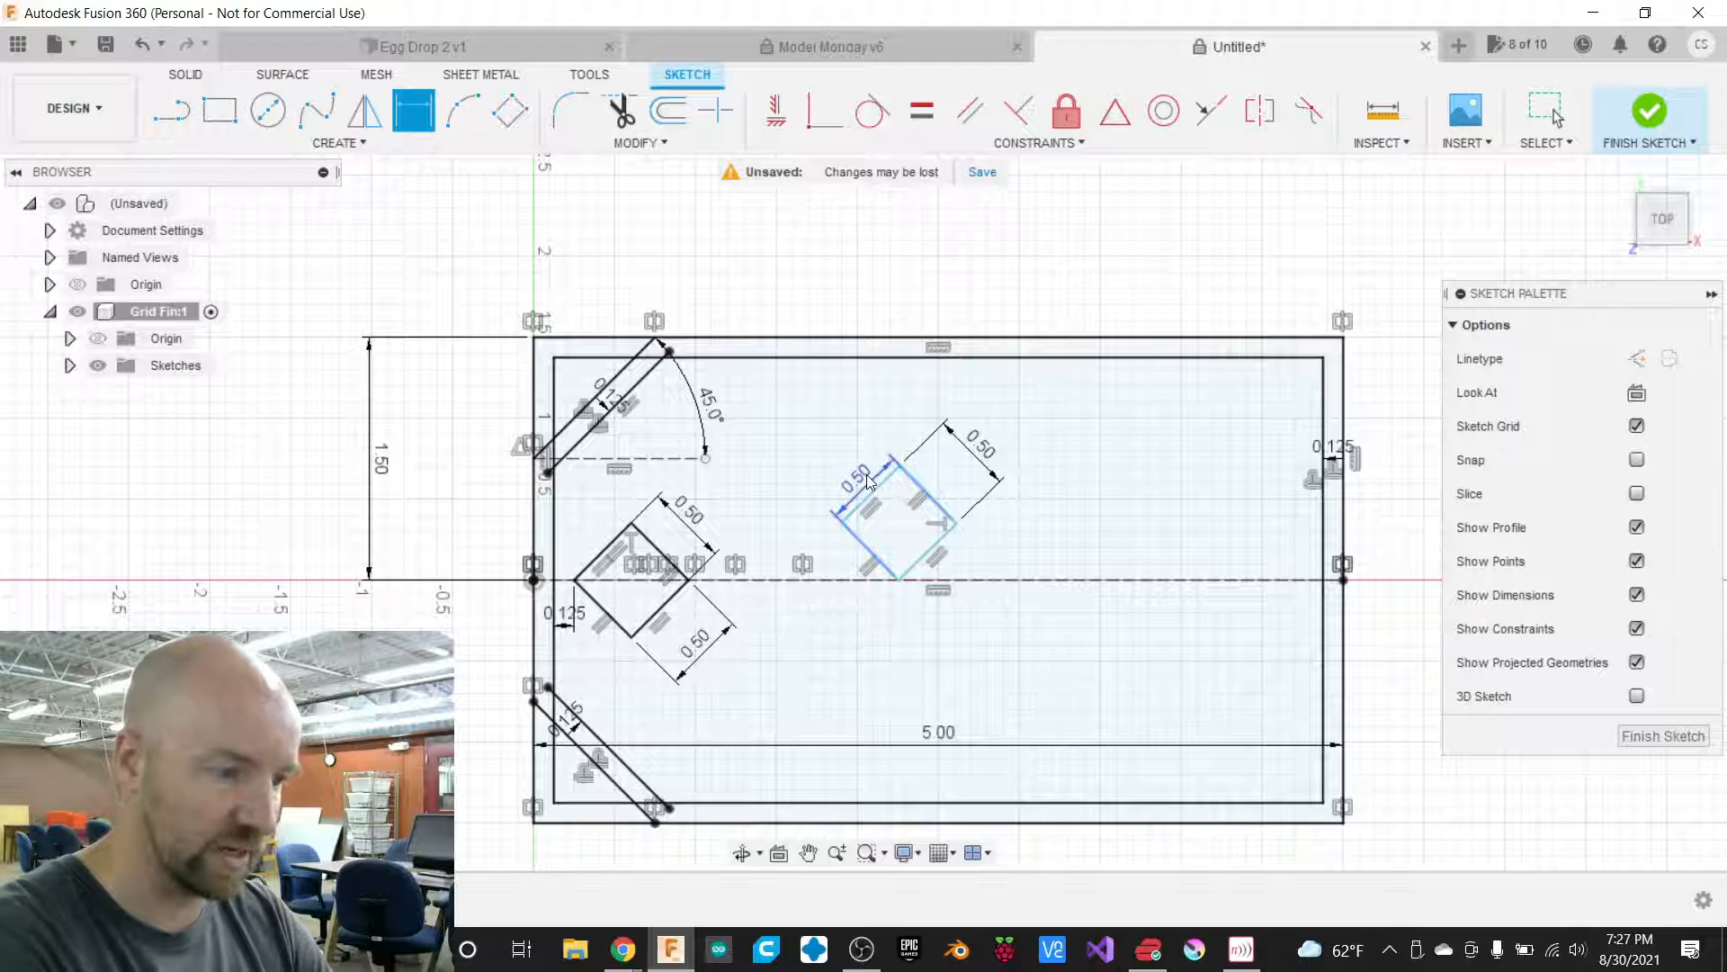
pyautogui.press('Escape')
pyautogui.moveTo(870, 482); pyautogui.dragTo(844, 465)
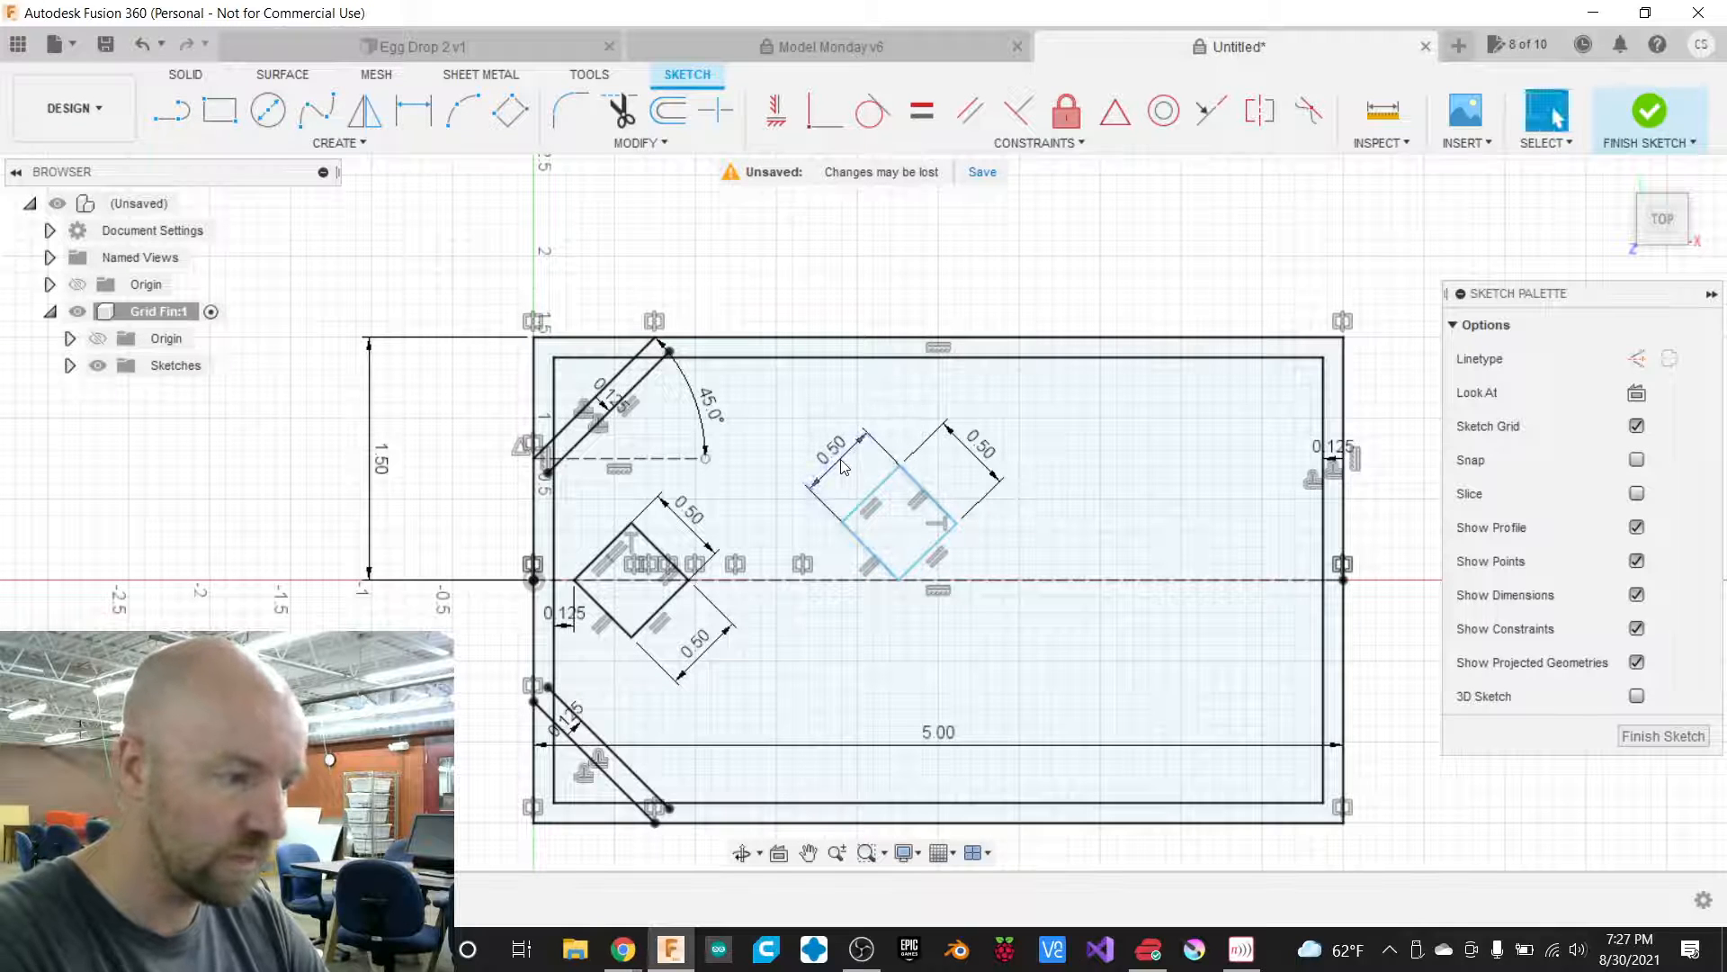
# Examine the coincident constraint between the second square's lowest corner and the horizontal centerline.
pyautogui.click(956, 529)
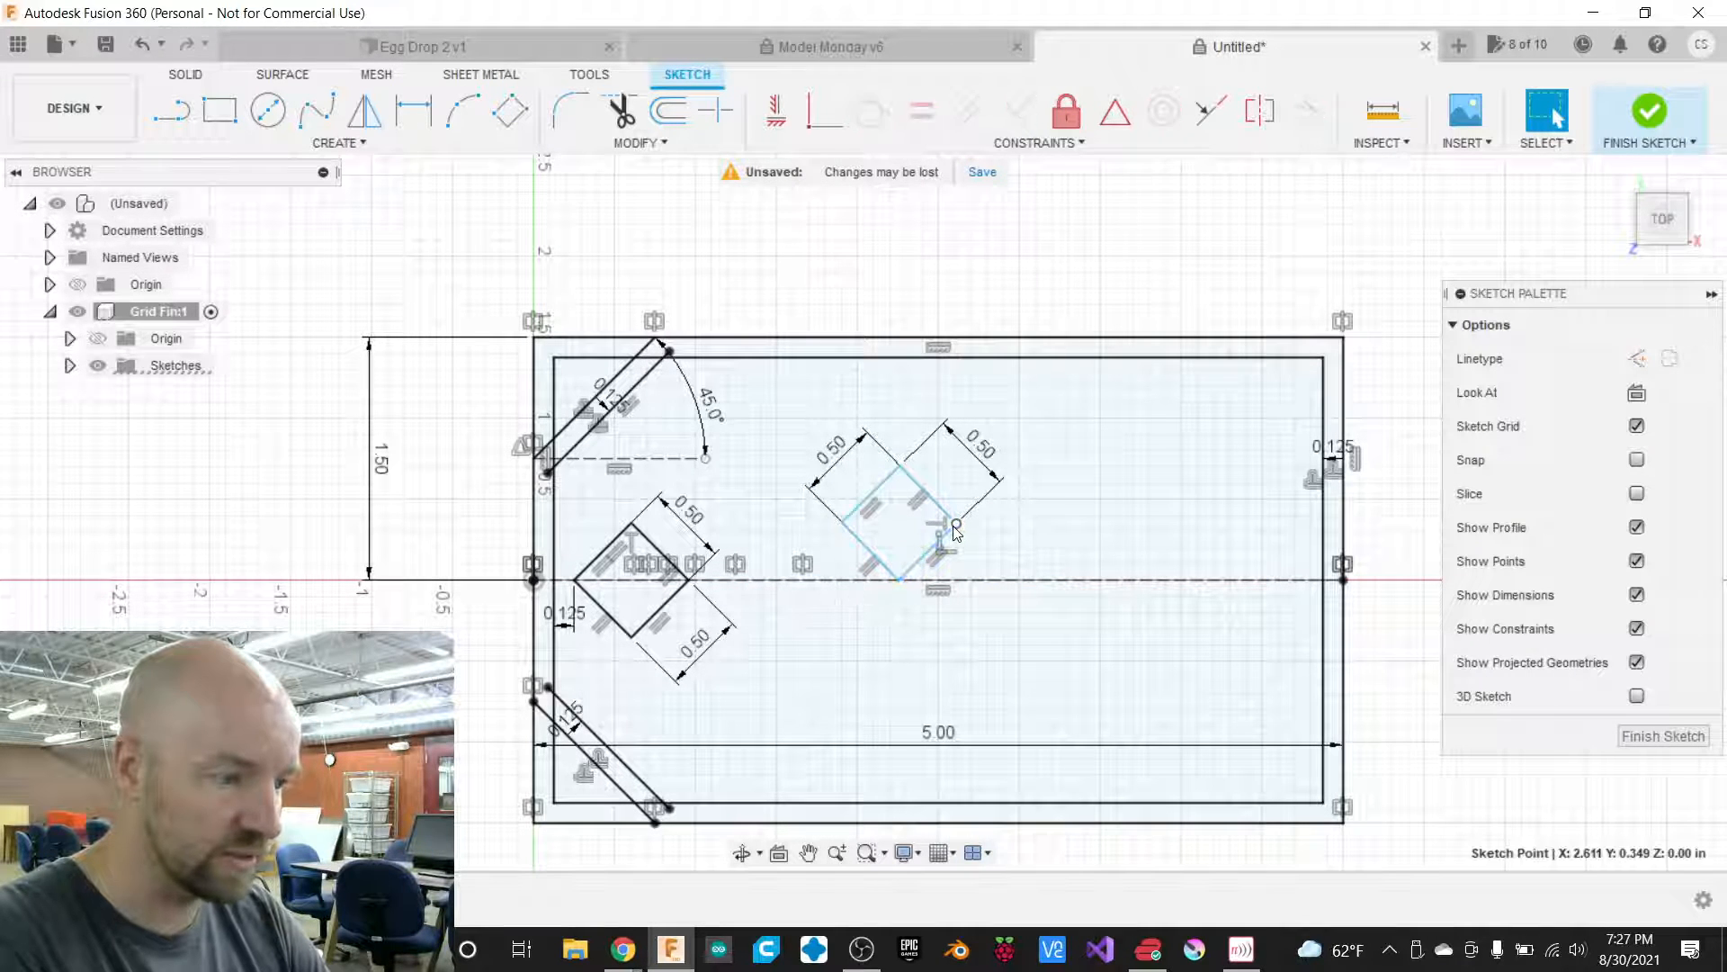
pyautogui.click(957, 581)
pyautogui.click(1011, 263)
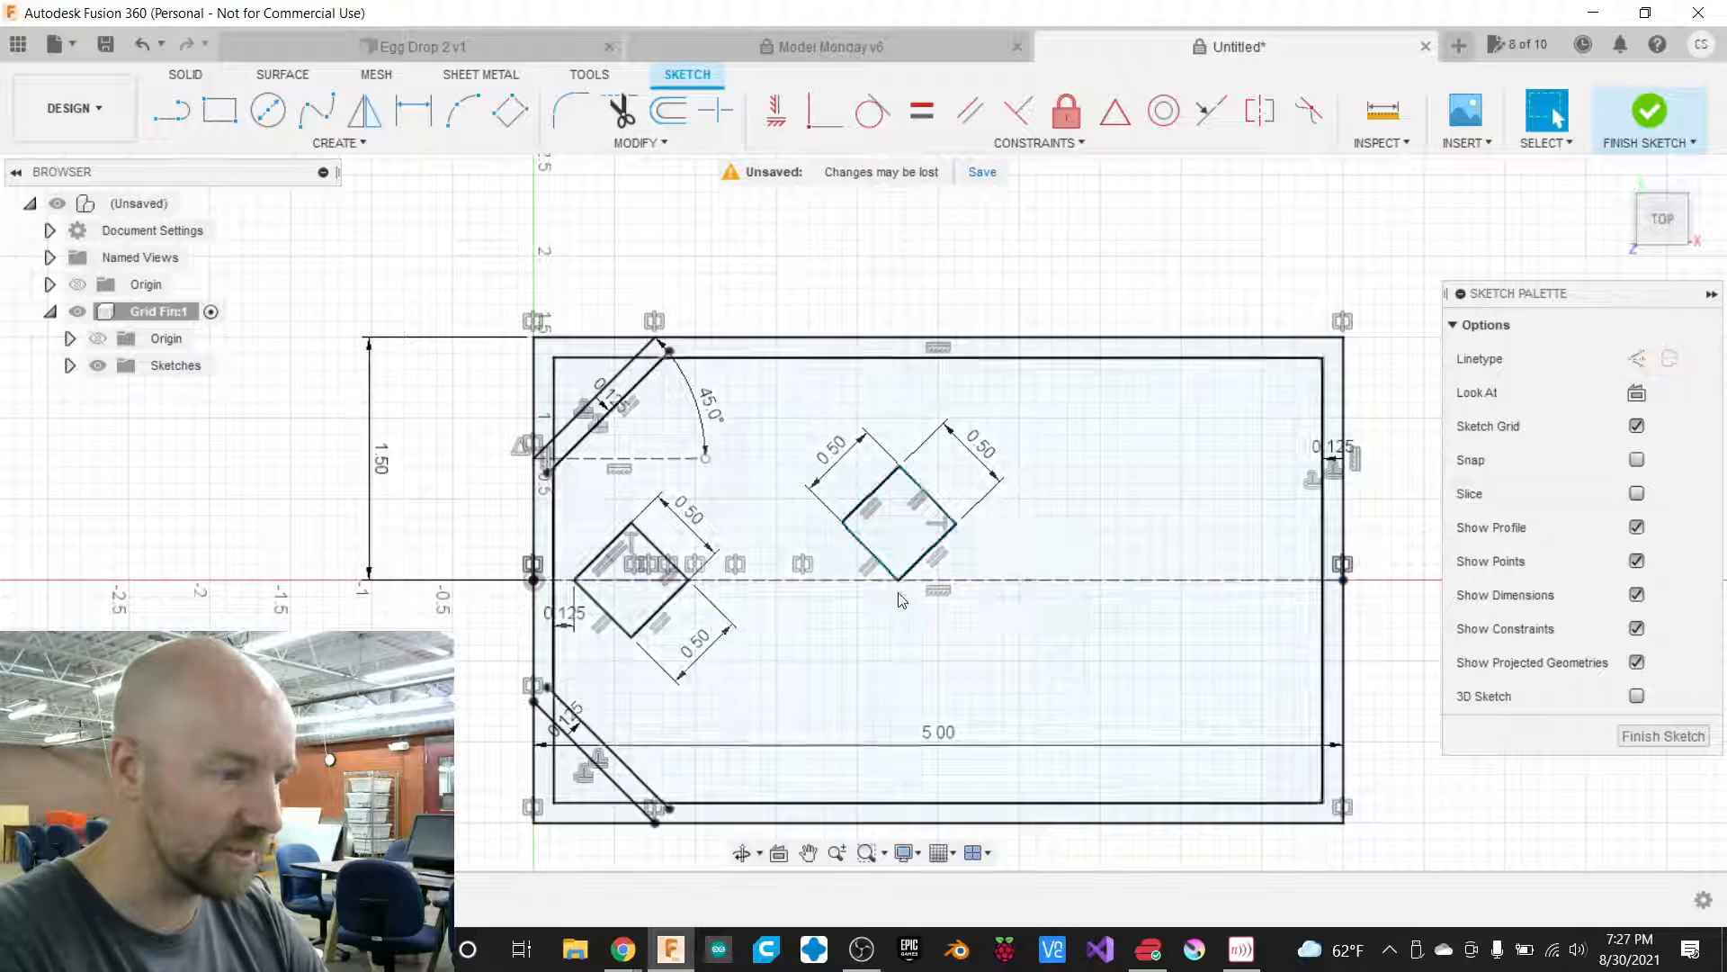
pyautogui.click(899, 579)
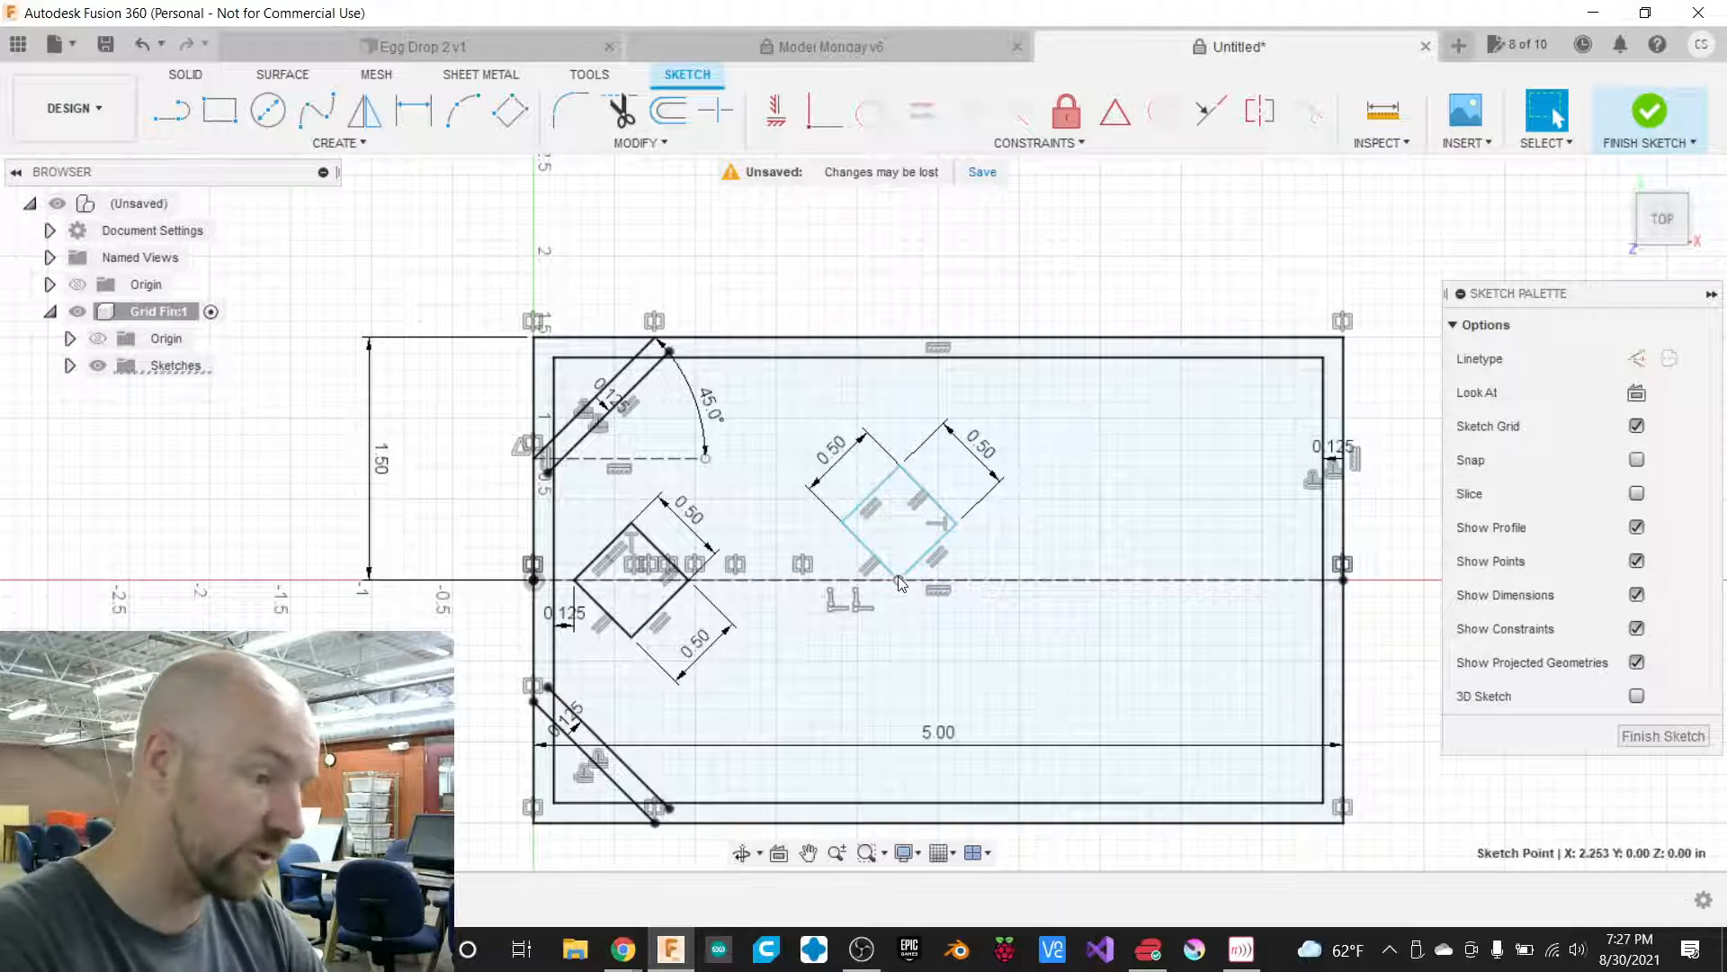
pyautogui.click(963, 582)
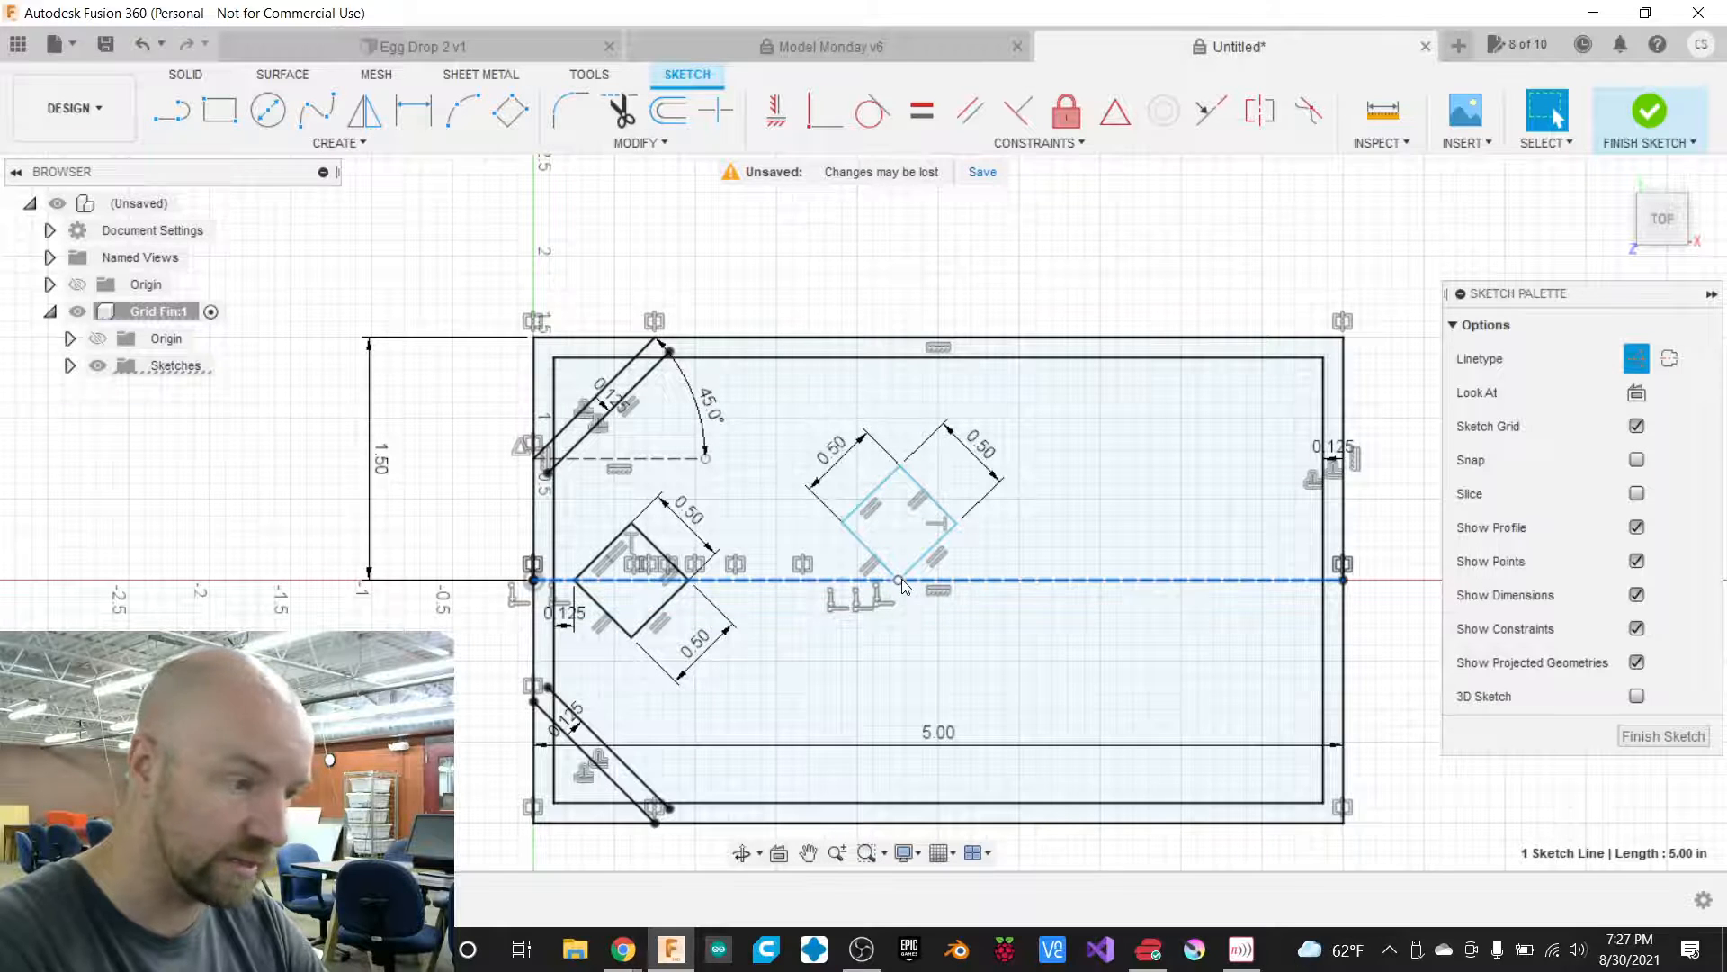
pyautogui.scroll(3, 901, 580)
pyautogui.scroll(3, 902, 579)
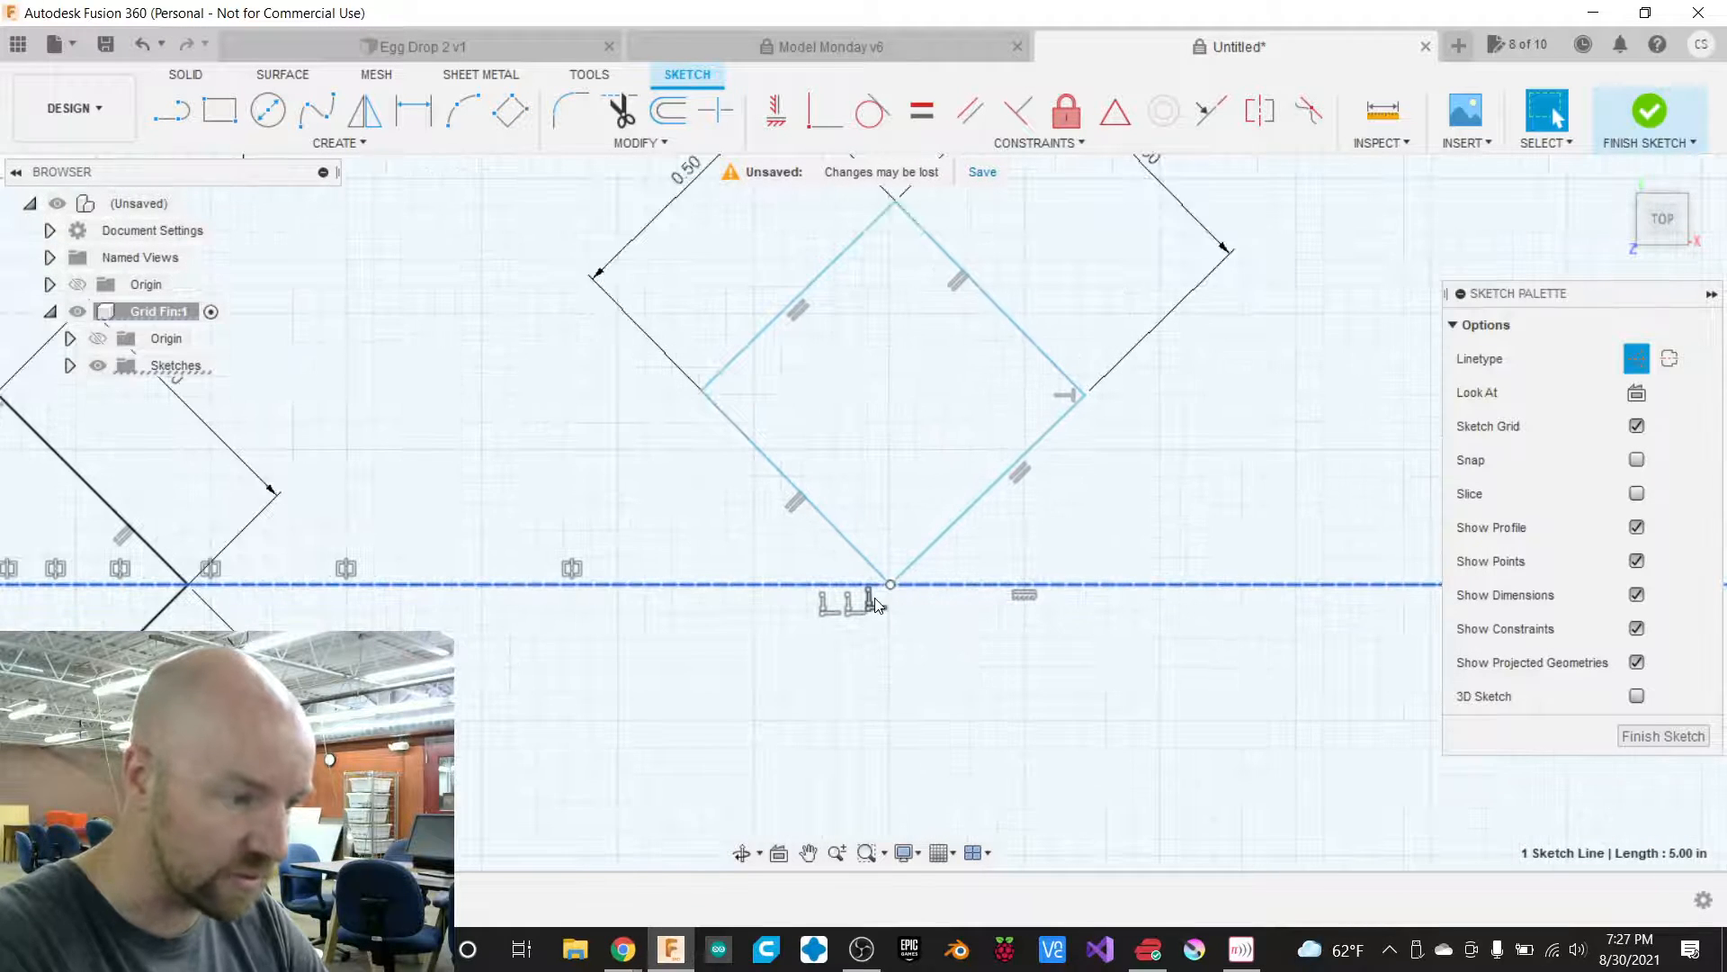
pyautogui.click(871, 600)
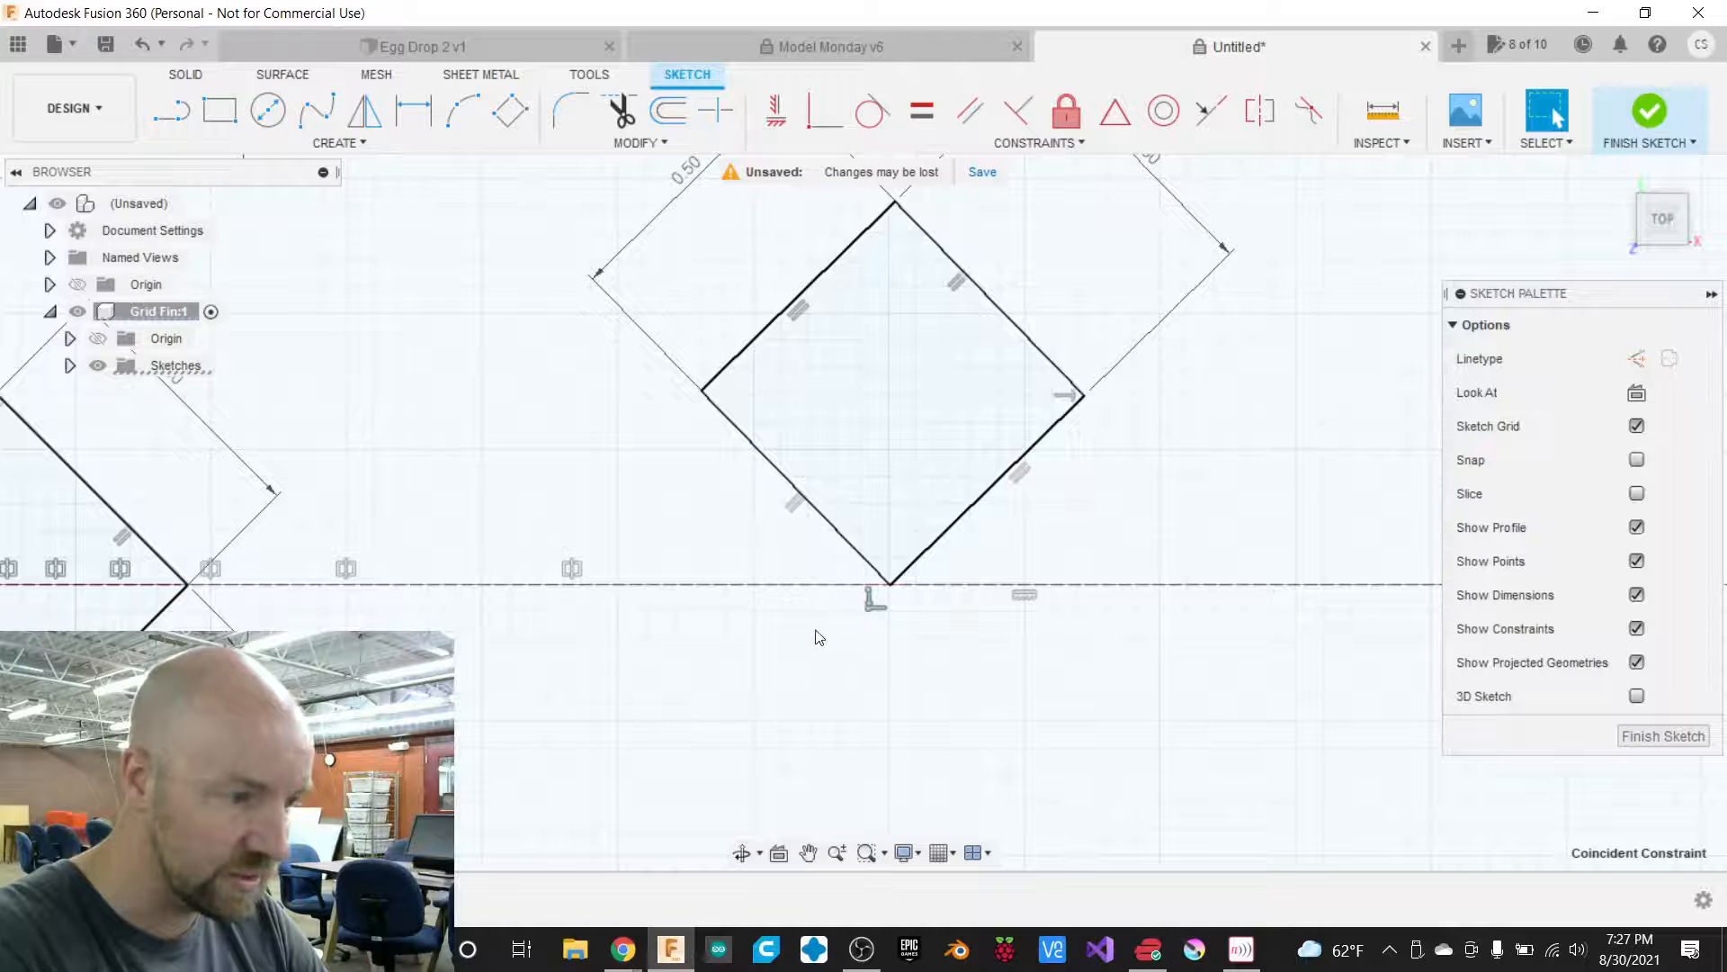
pyautogui.click(894, 637)
pyautogui.scroll(-5, 895, 637)
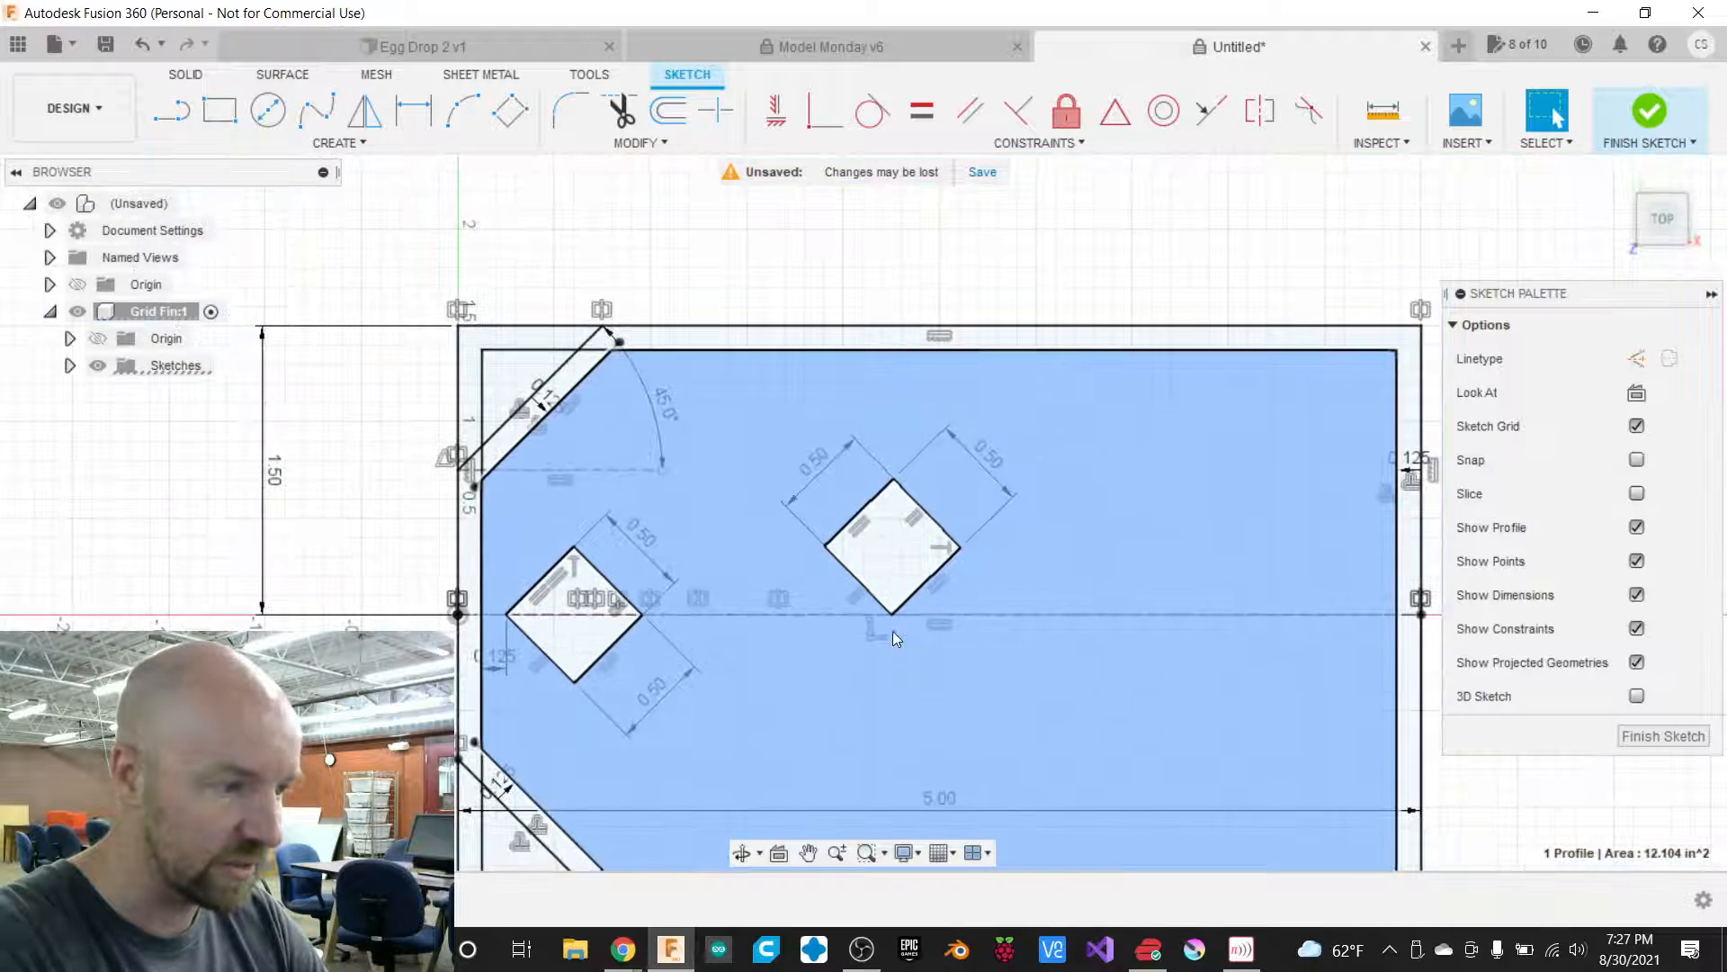
pyautogui.click(1026, 295)
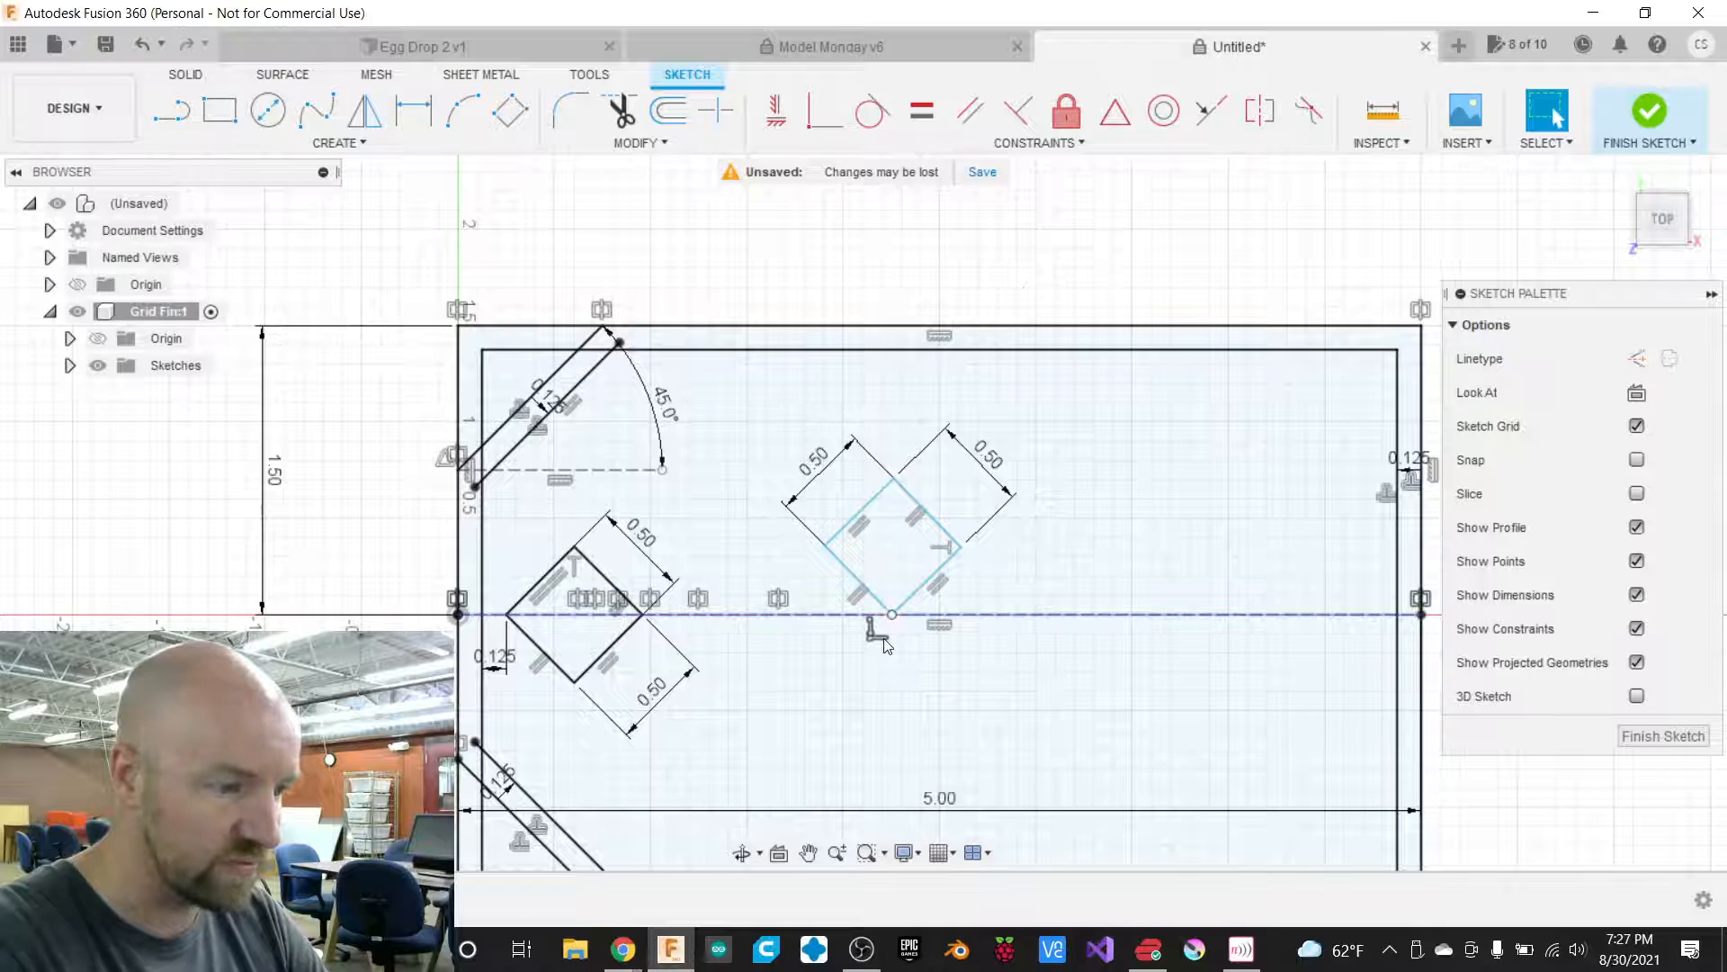
pyautogui.scroll(4, 887, 624)
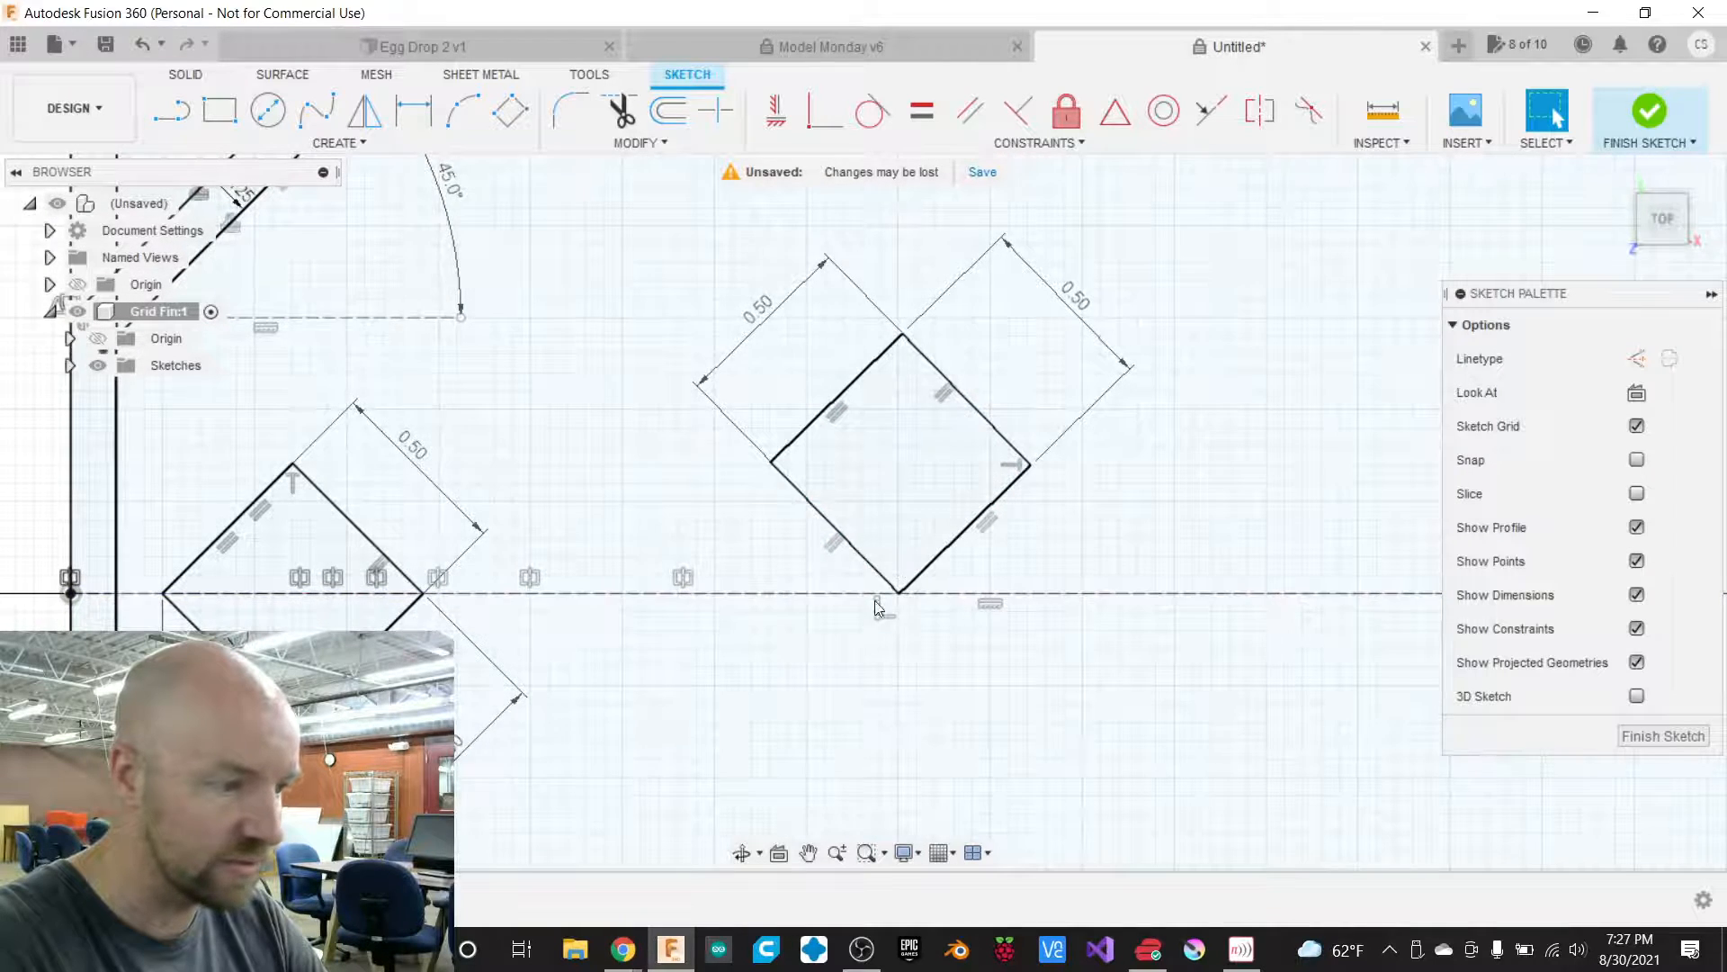
pyautogui.scroll(-3, 793, 698)
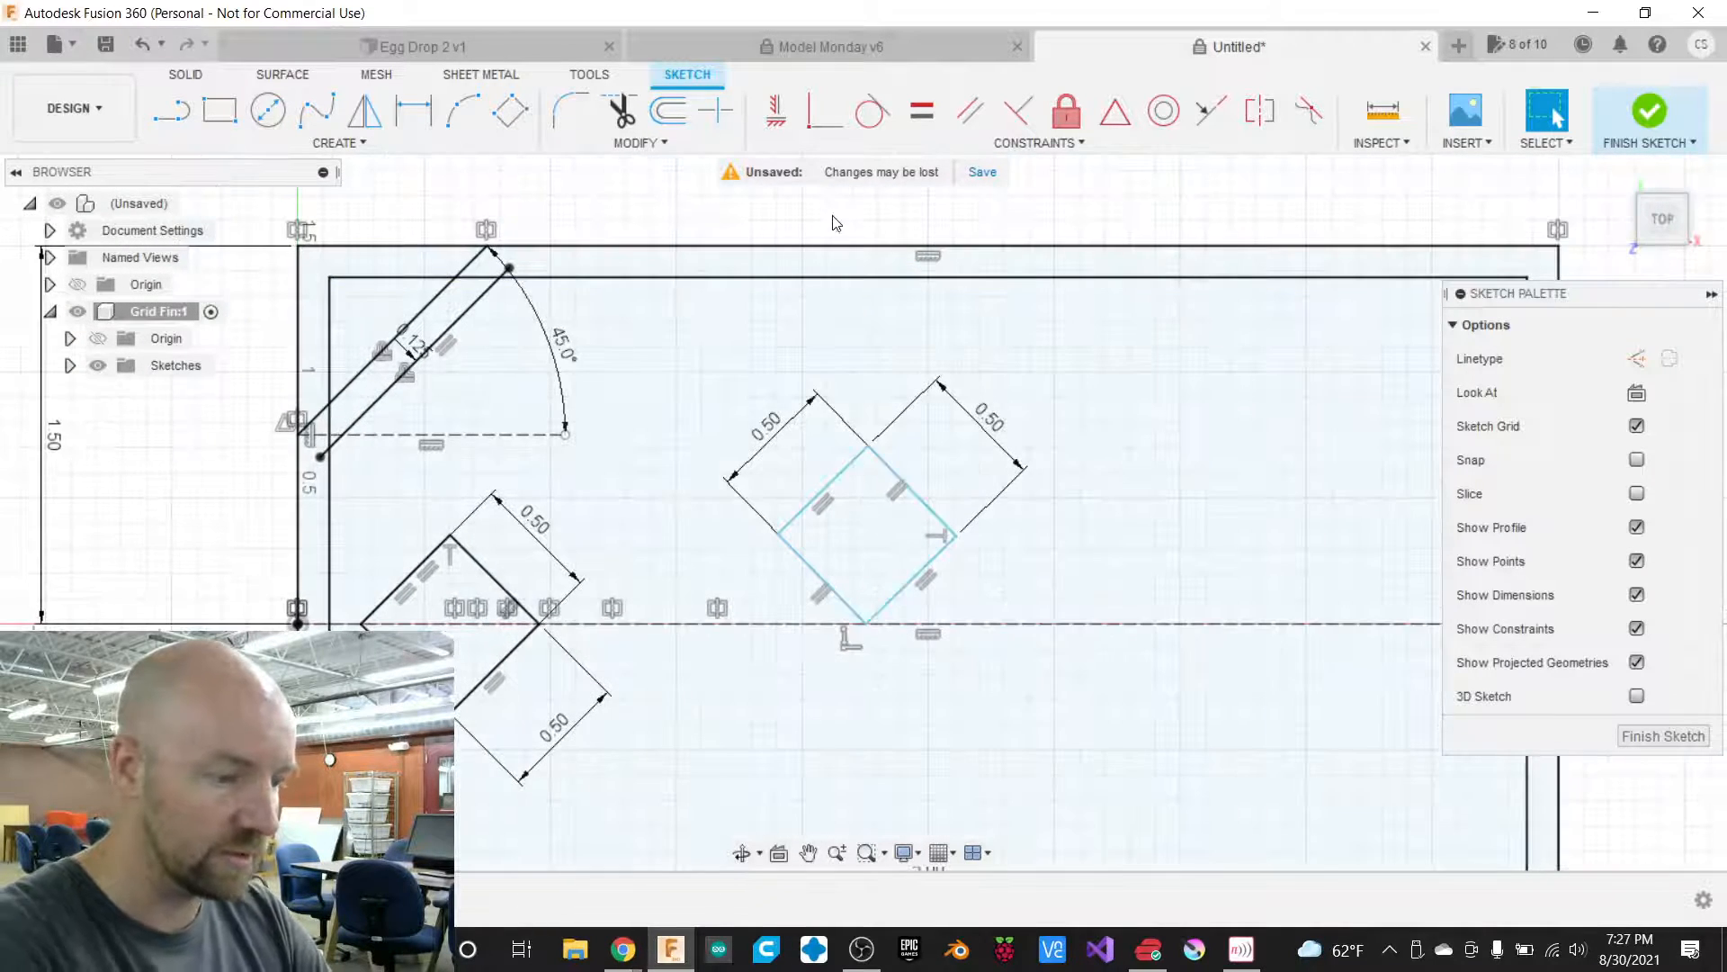
pyautogui.press('m')
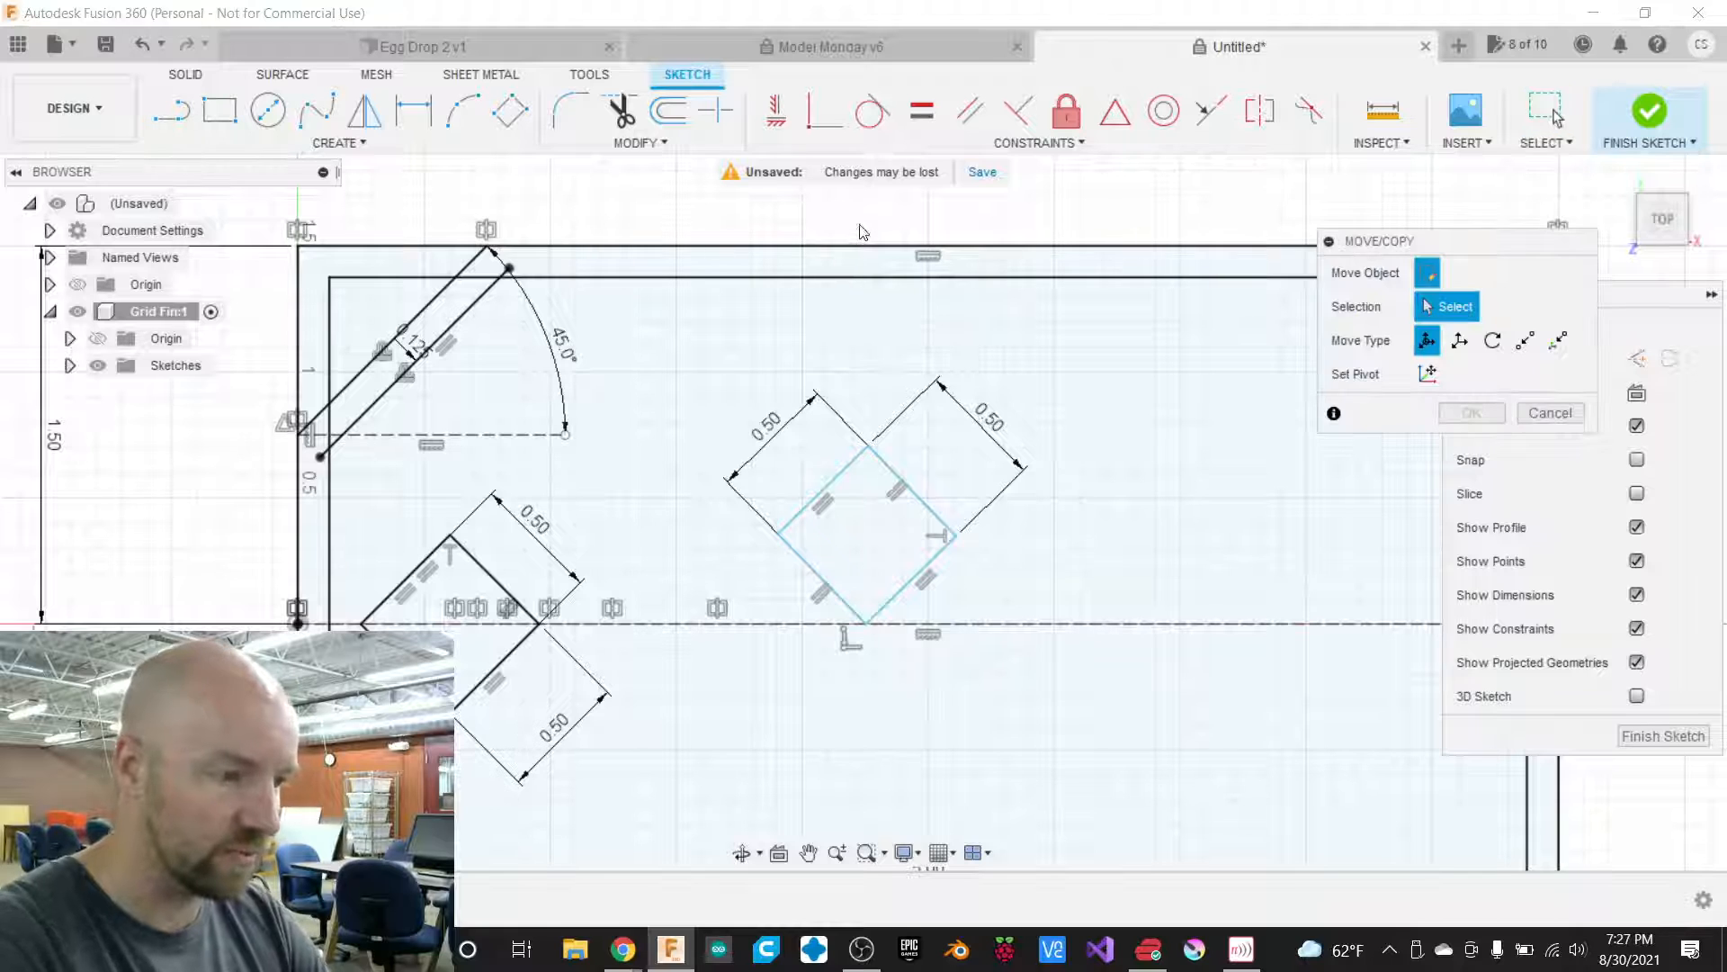
pyautogui.click(893, 466)
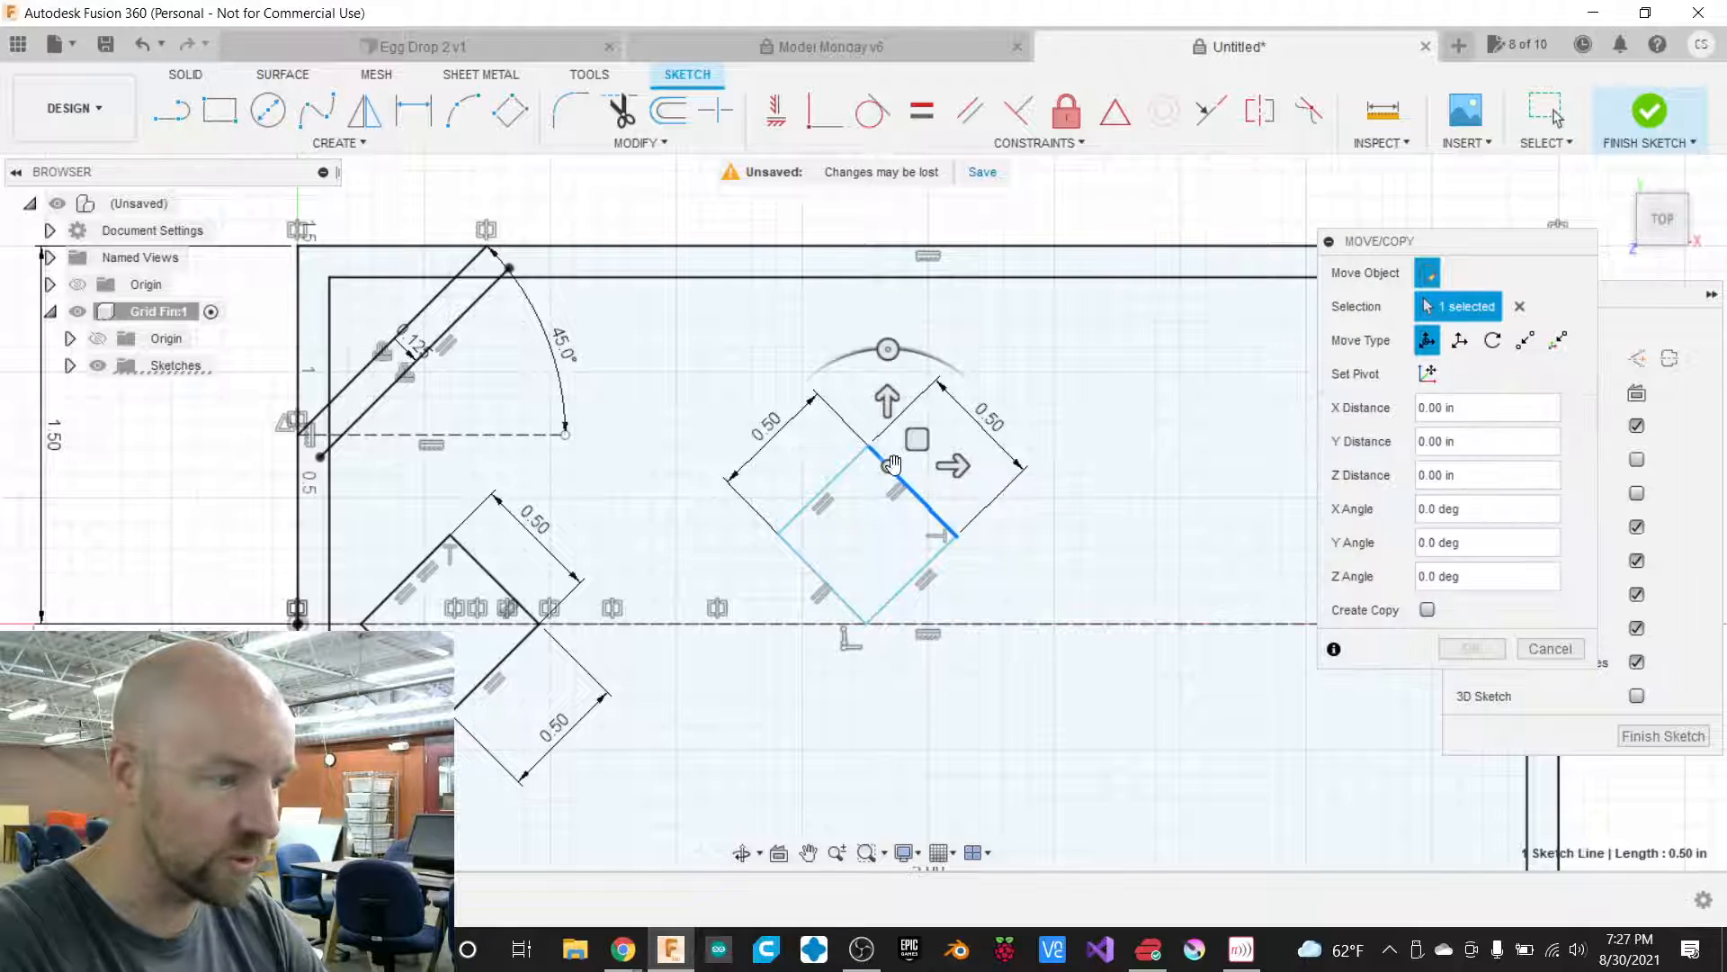
pyautogui.moveTo(953, 465); pyautogui.dragTo(1105, 466)
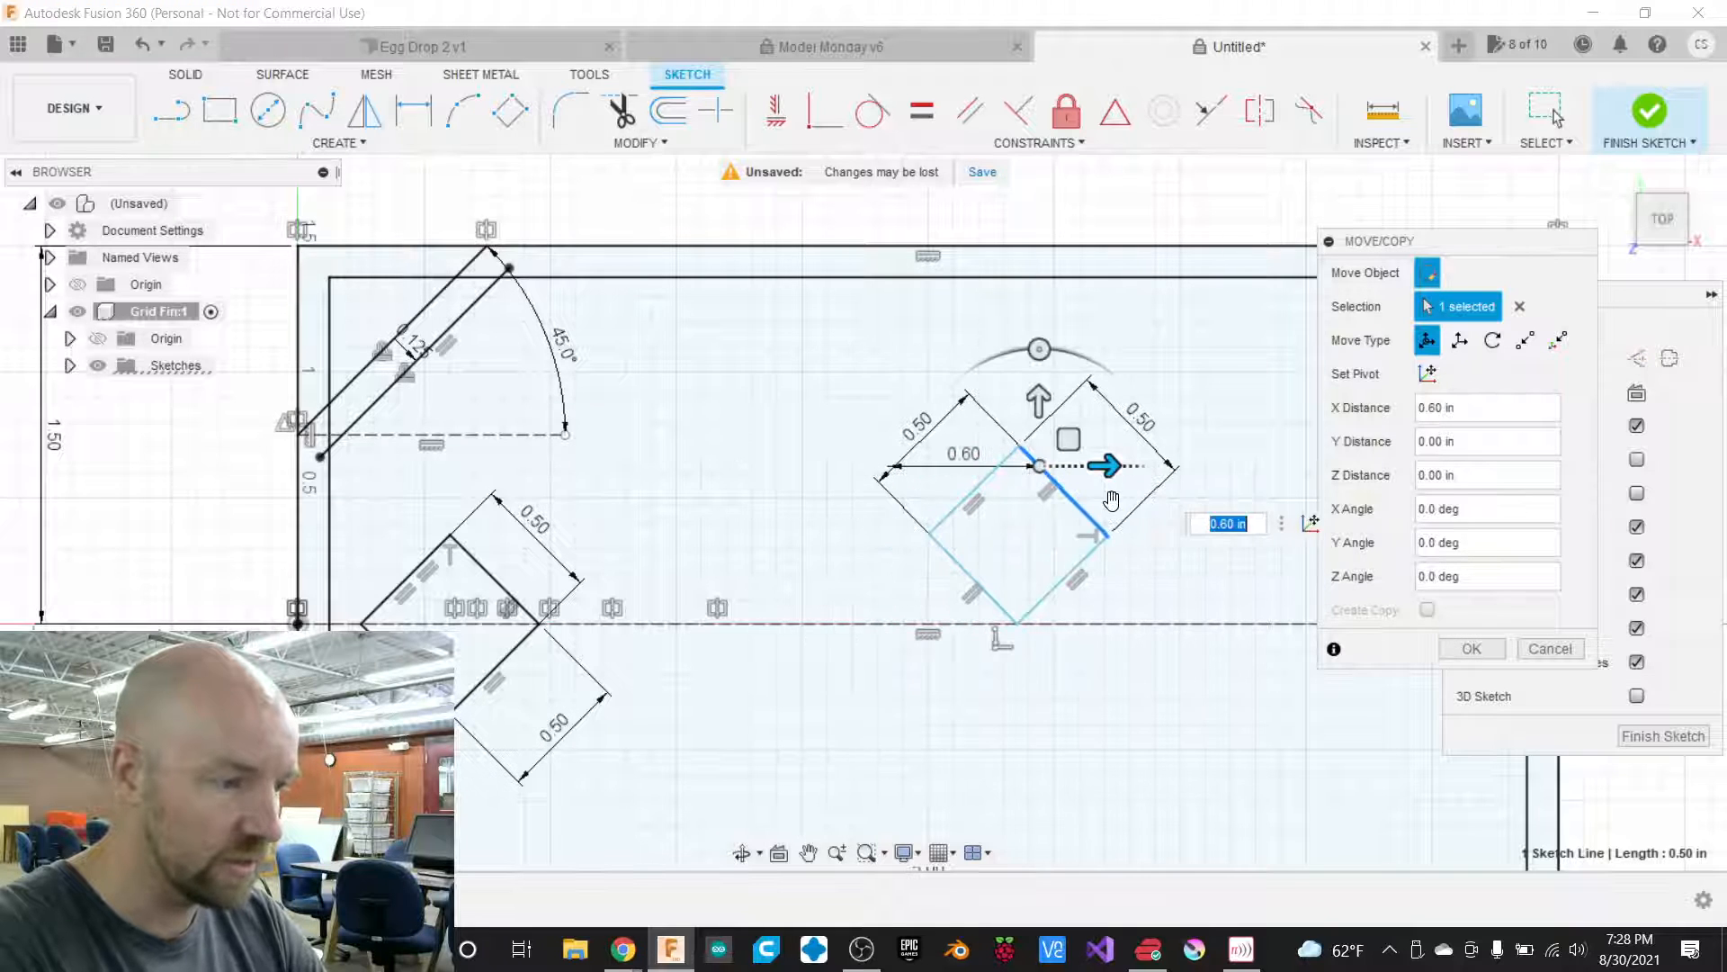
pyautogui.moveTo(1039, 400)
pyautogui.mouseDown()
pyautogui.moveTo(1037, 329)
pyautogui.moveTo(1035, 477)
pyautogui.moveTo(1013, 399)
pyautogui.mouseUp()
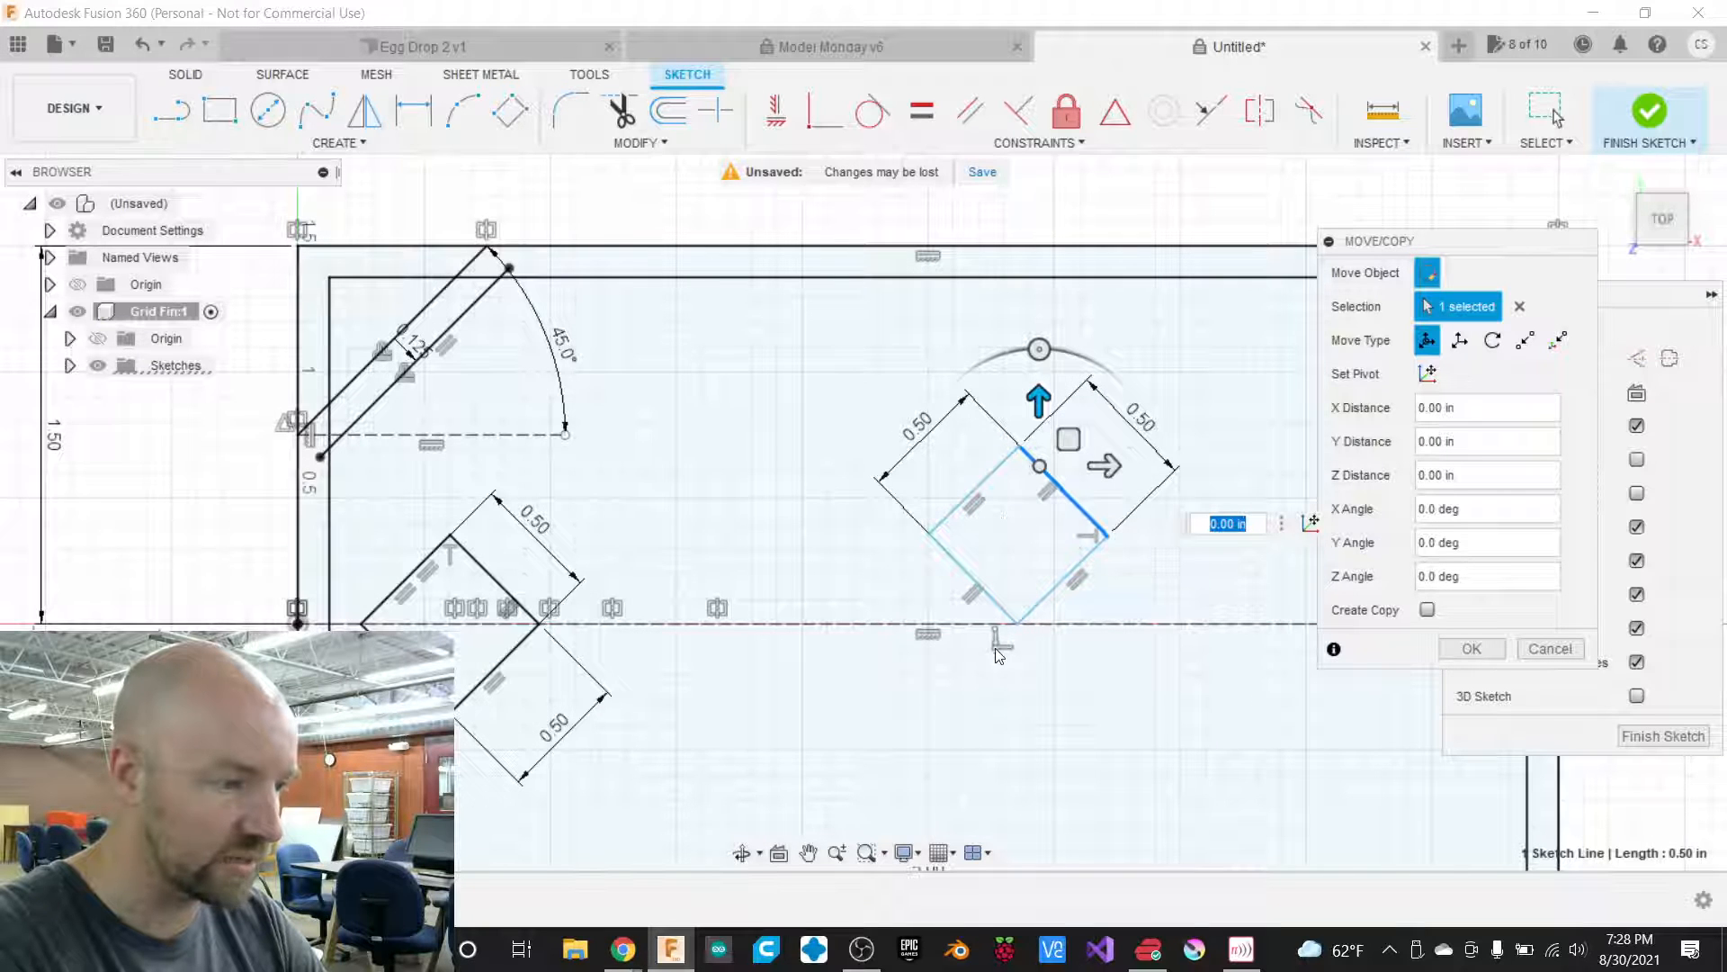
pyautogui.press('Escape')
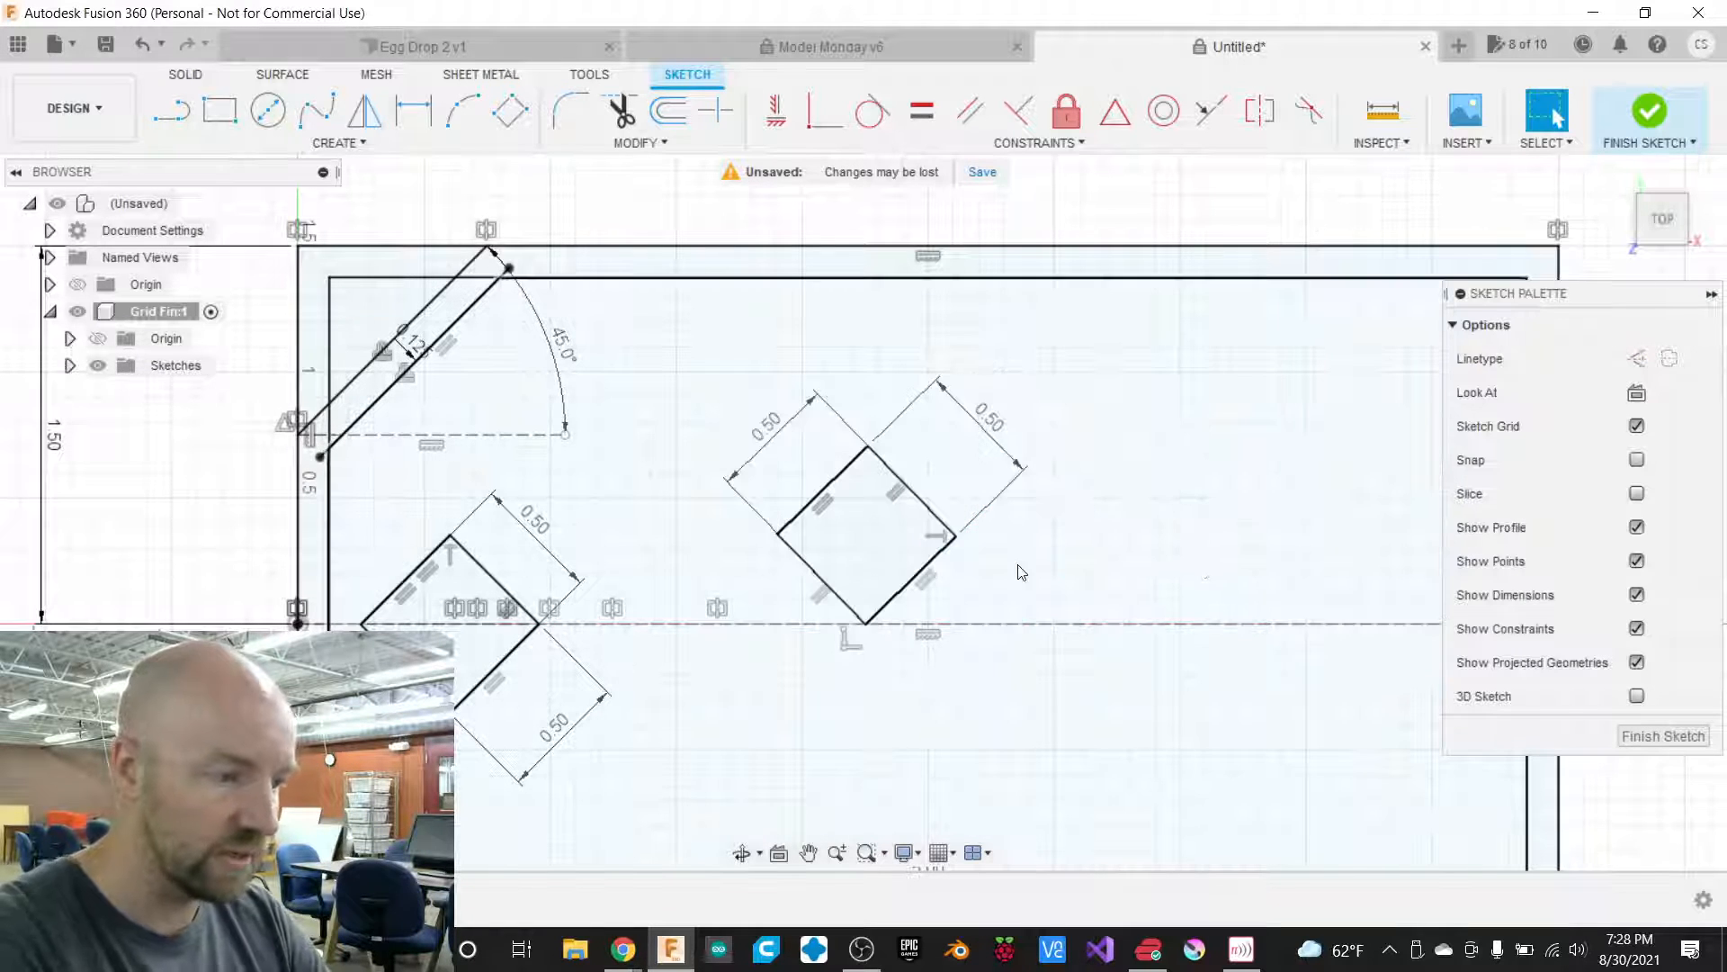
# Delete the coincident constraint between the second square's lowest corner and the horizontal centerline.
pyautogui.click(897, 624)
pyautogui.click(846, 646)
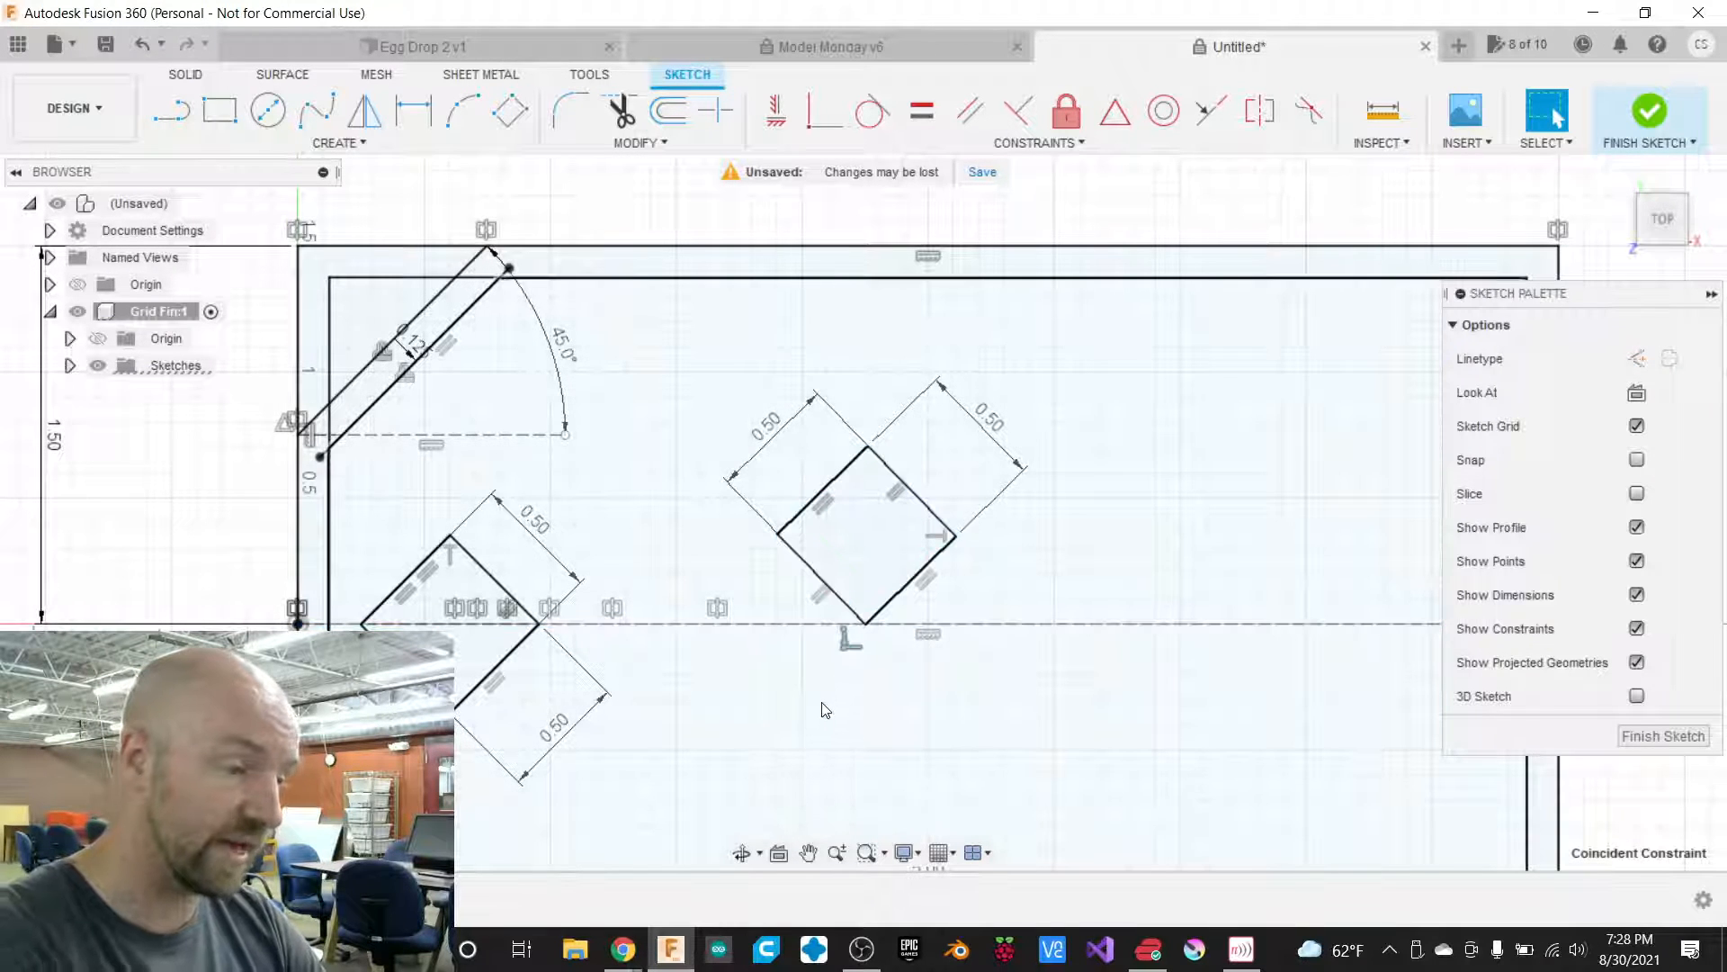
pyautogui.press('Delete')
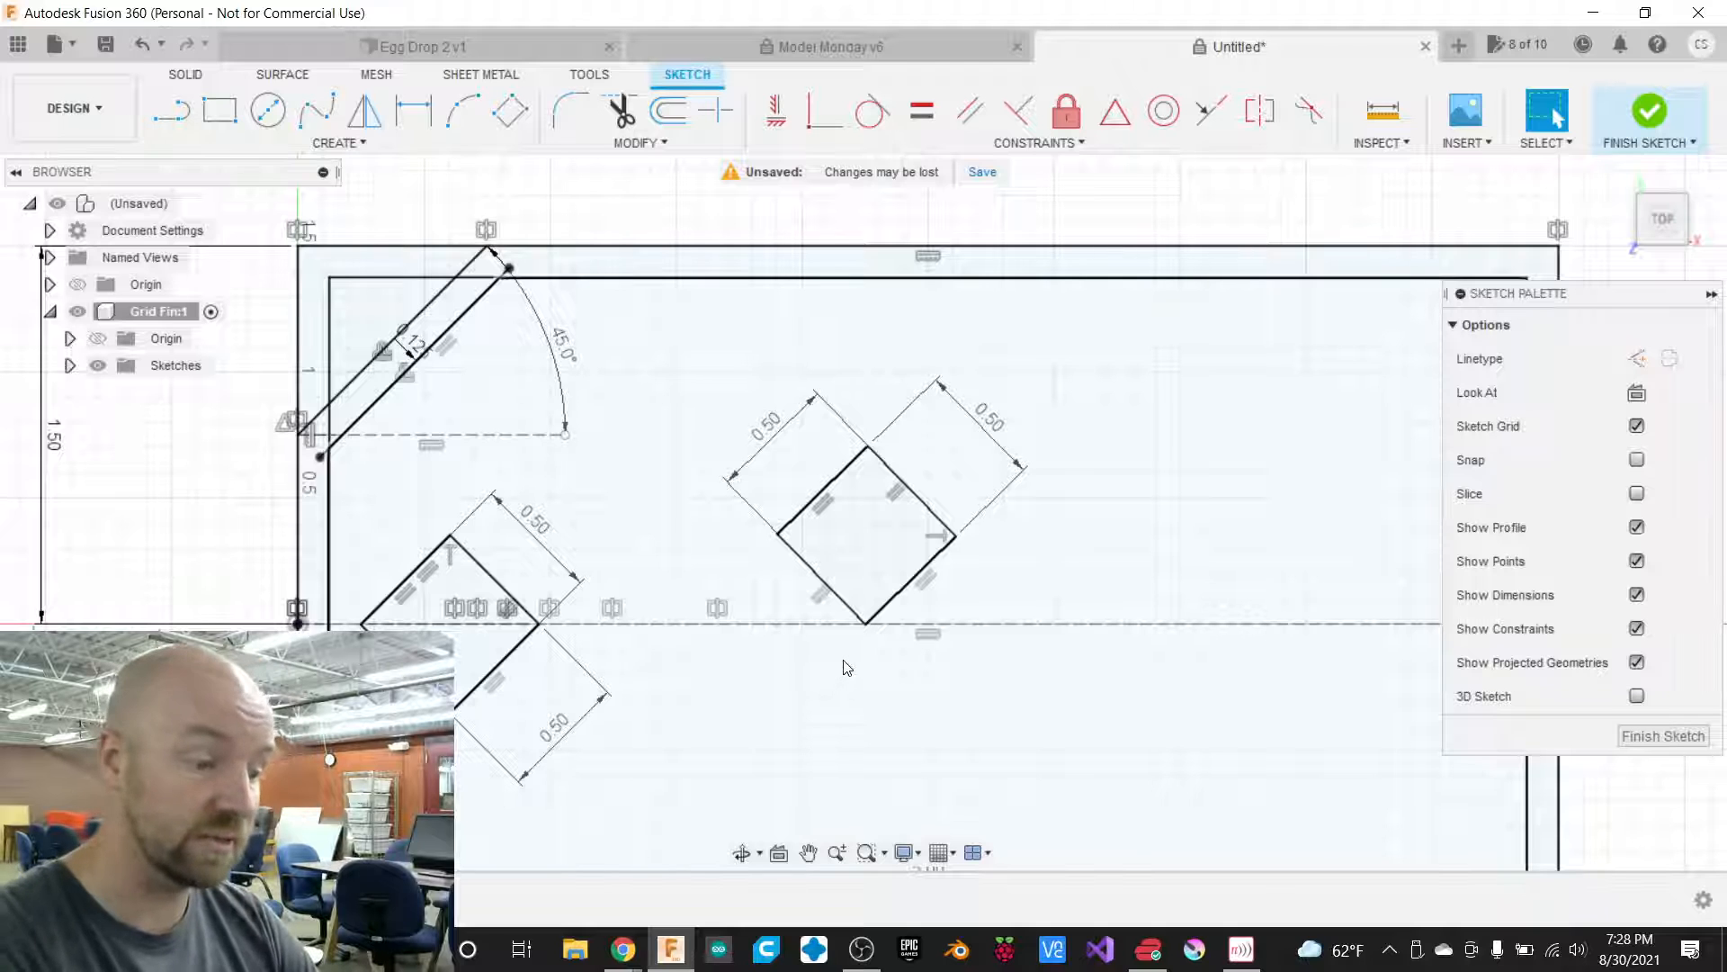
pyautogui.press('m')
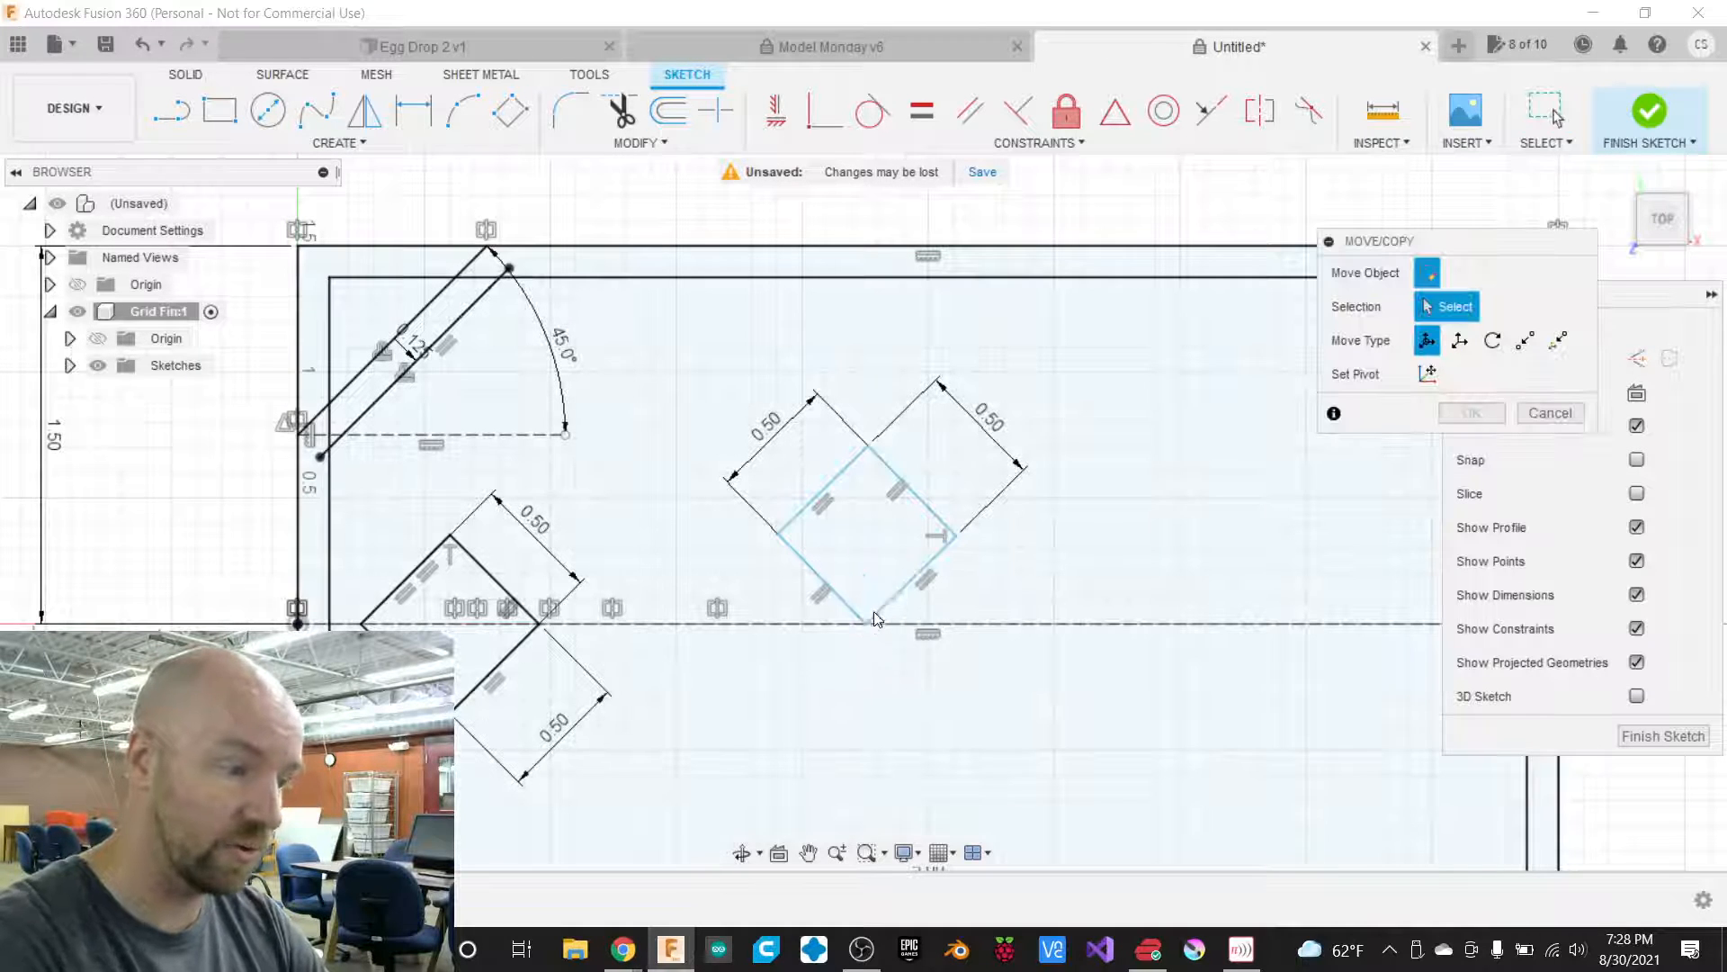
pyautogui.click(886, 601)
pyautogui.moveTo(890, 538)
pyautogui.mouseDown()
pyautogui.moveTo(887, 471)
pyautogui.moveTo(886, 540)
pyautogui.mouseUp()
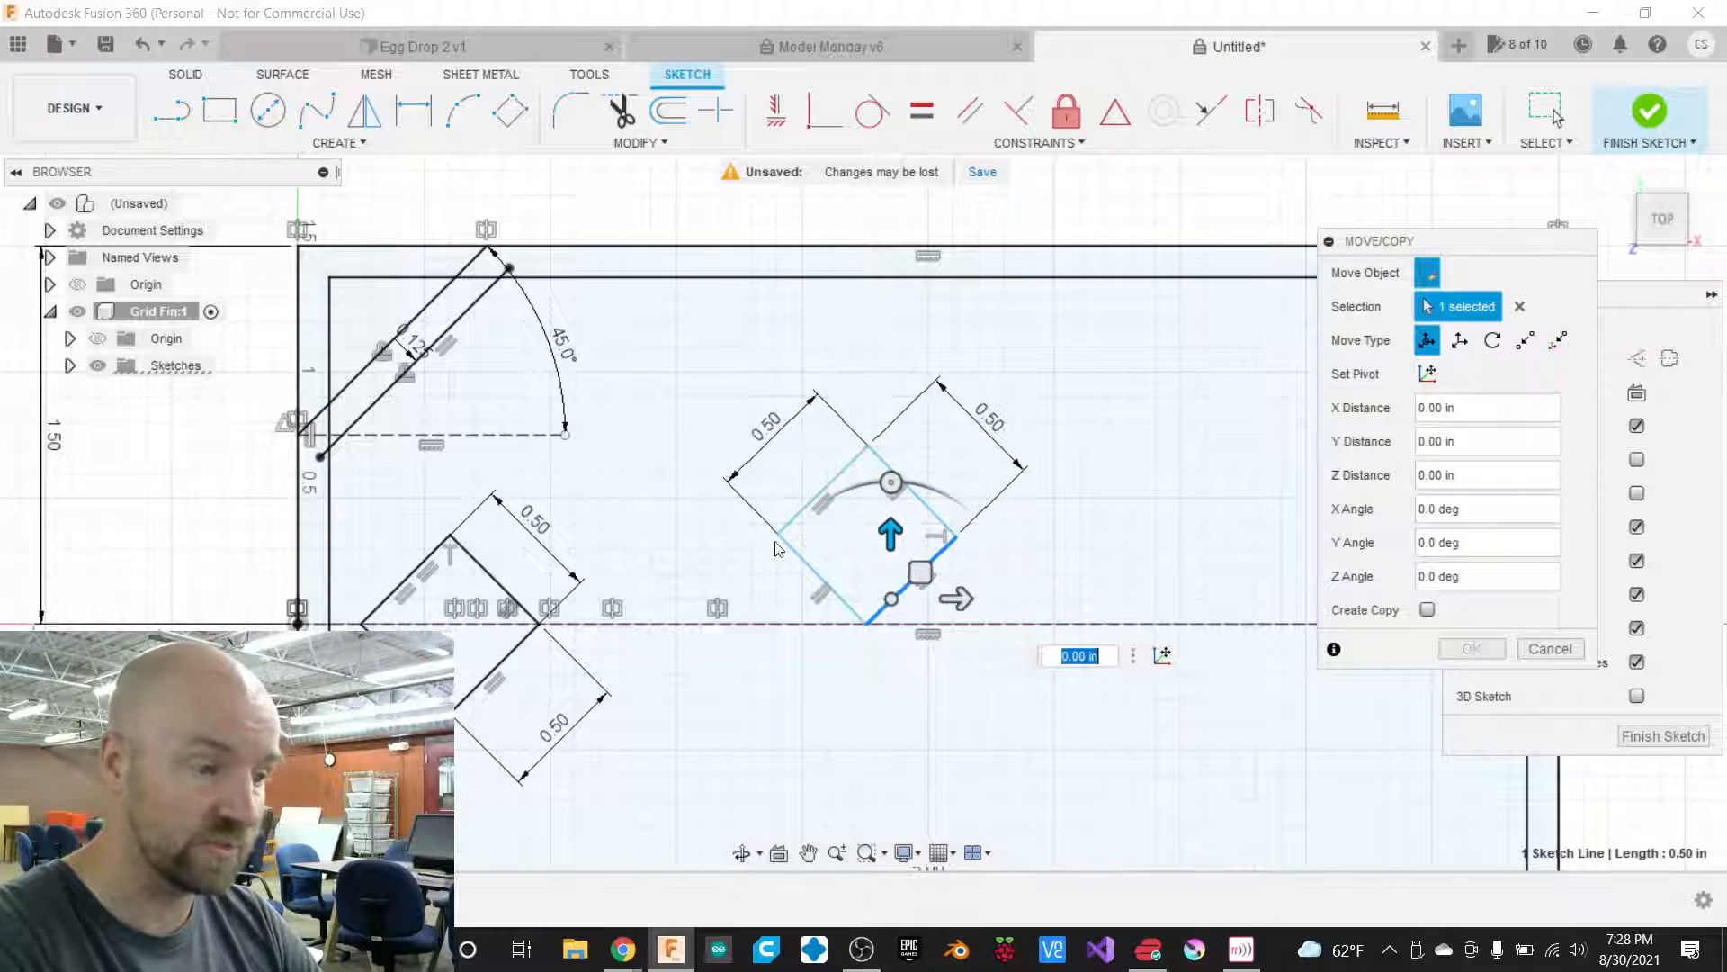
pyautogui.press('Escape')
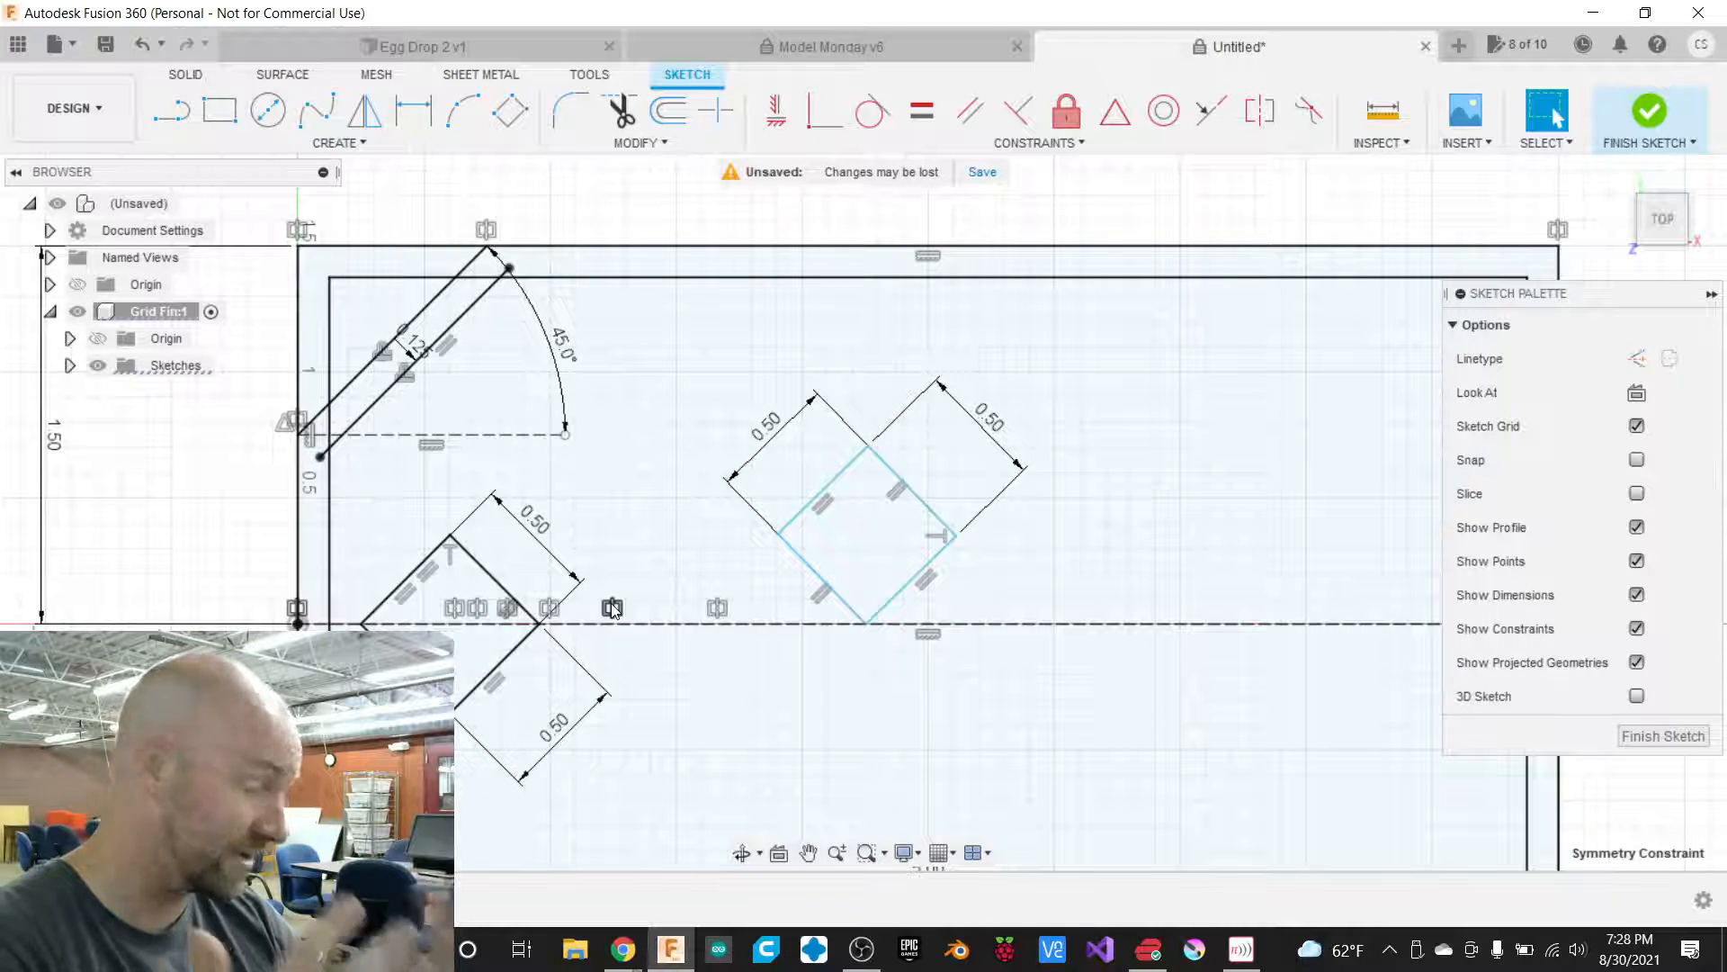
# Delete the four edges of the second tilted square above the centerline, leaving only the first square.
pyautogui.scroll(-1, 592, 573)
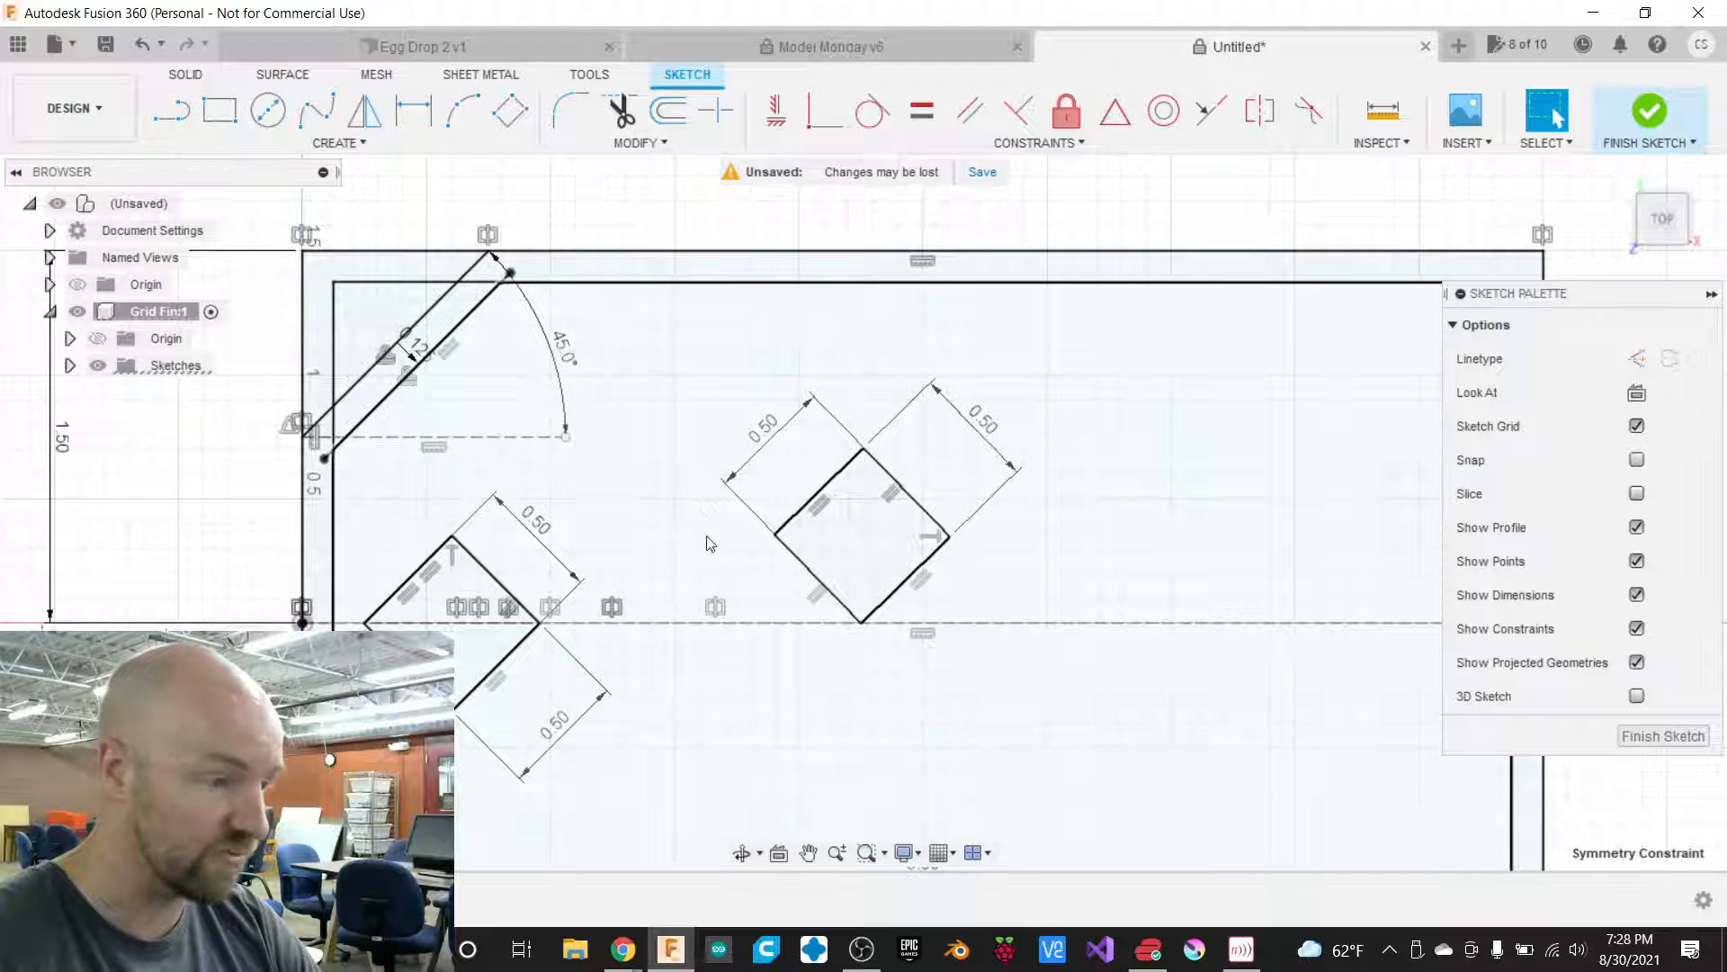
pyautogui.click(830, 486)
pyautogui.press('Delete')
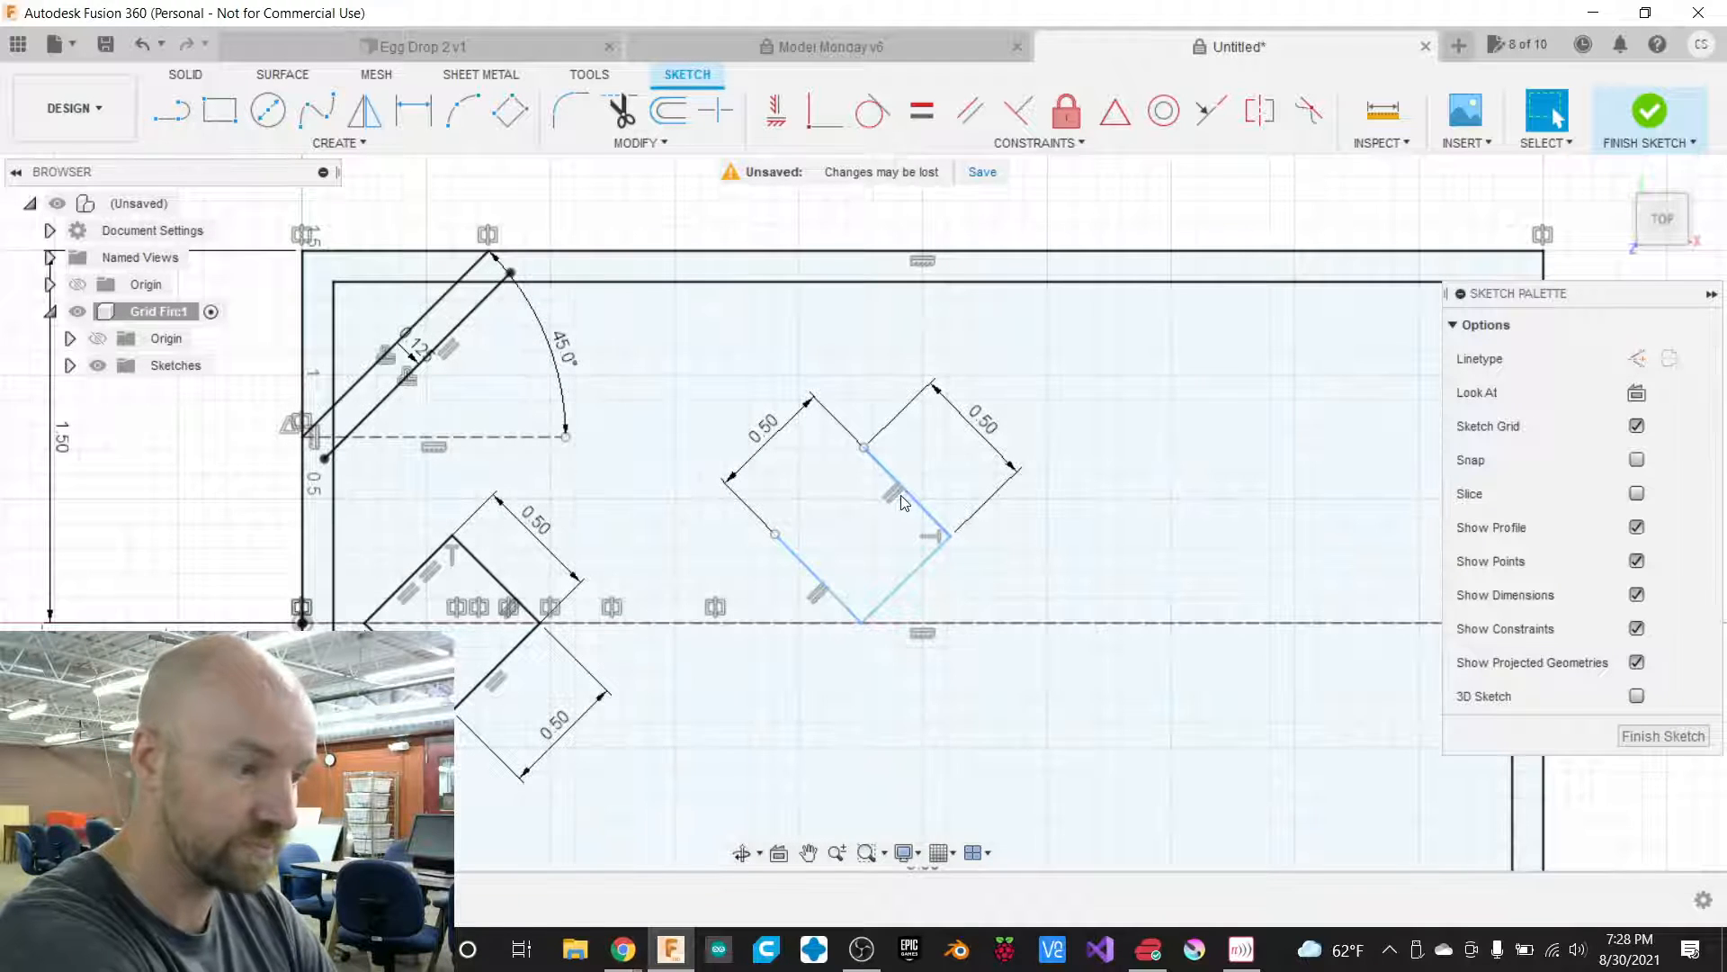
pyautogui.click(913, 499)
pyautogui.press('Delete')
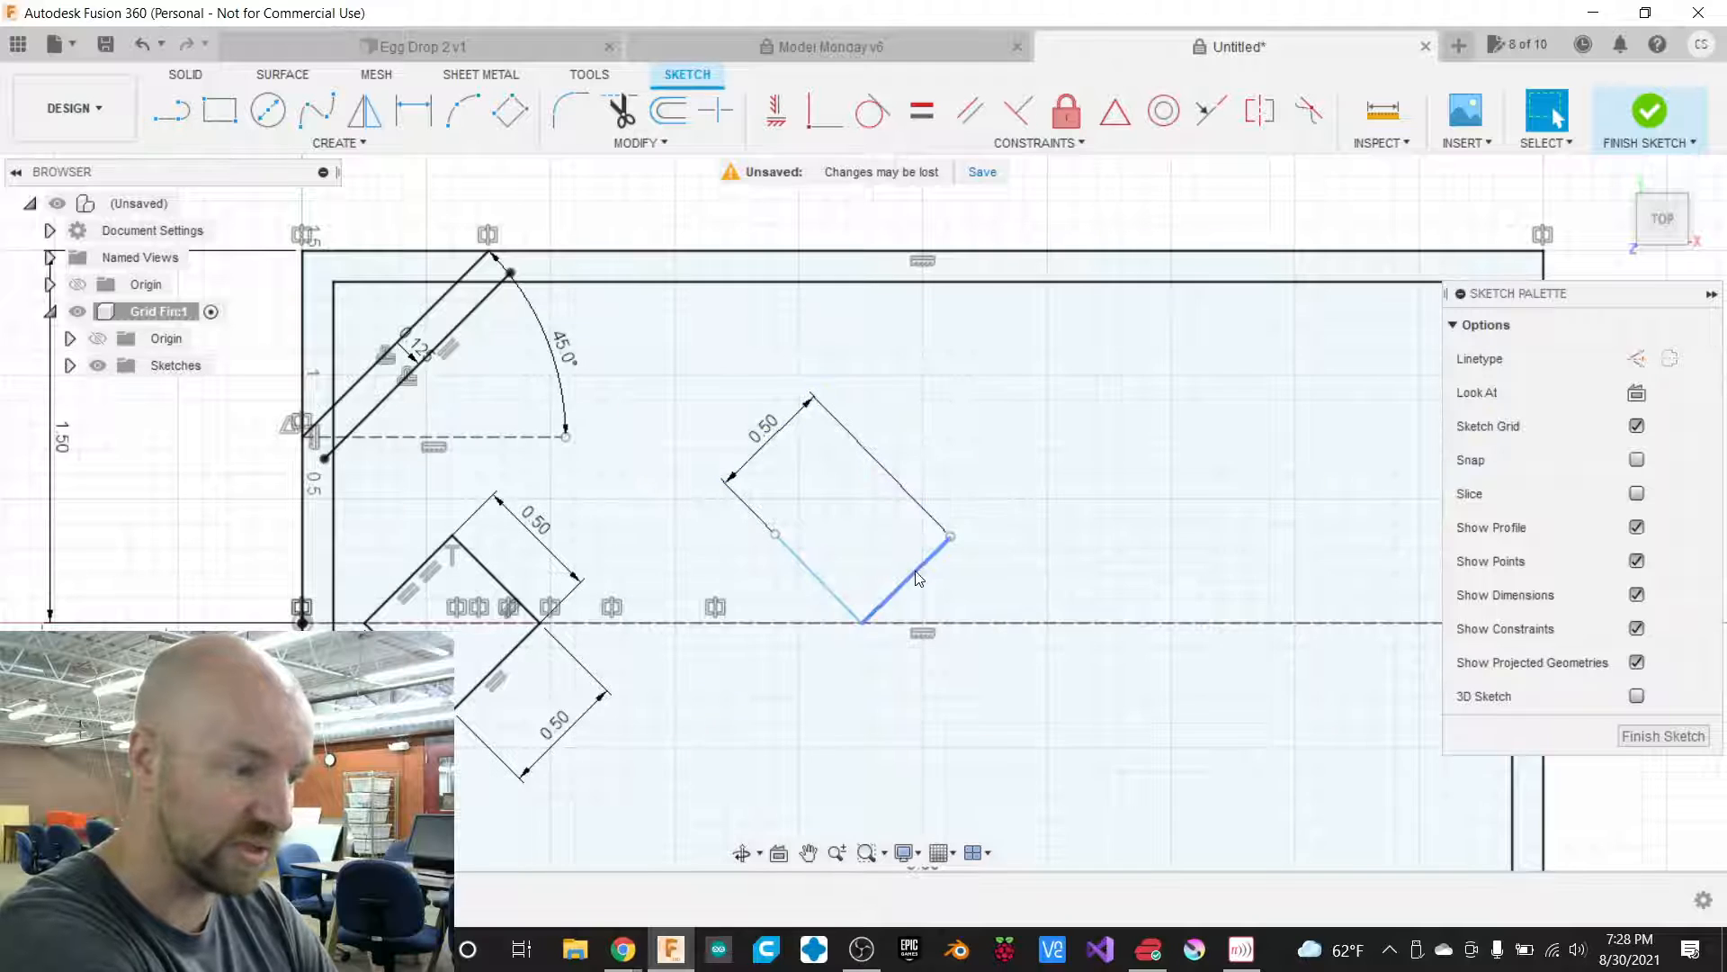
pyautogui.click(910, 572)
pyautogui.press('Delete')
pyautogui.click(824, 576)
pyautogui.press('Delete')
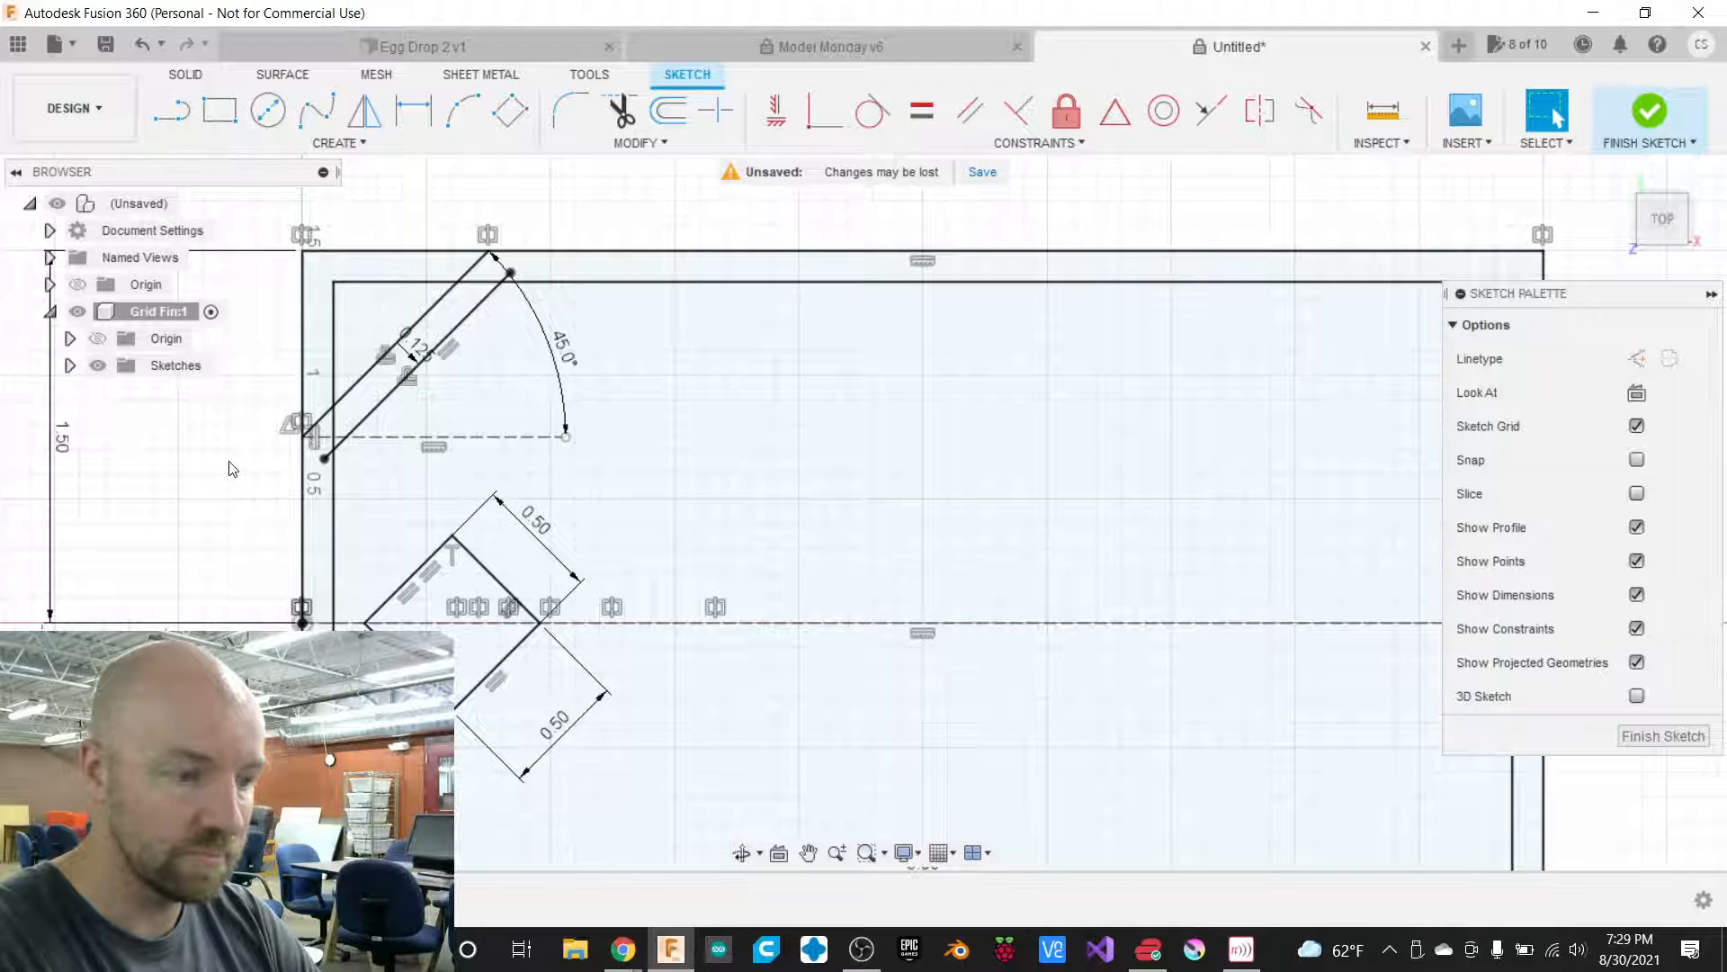
pyautogui.scroll(-2, 266, 483)
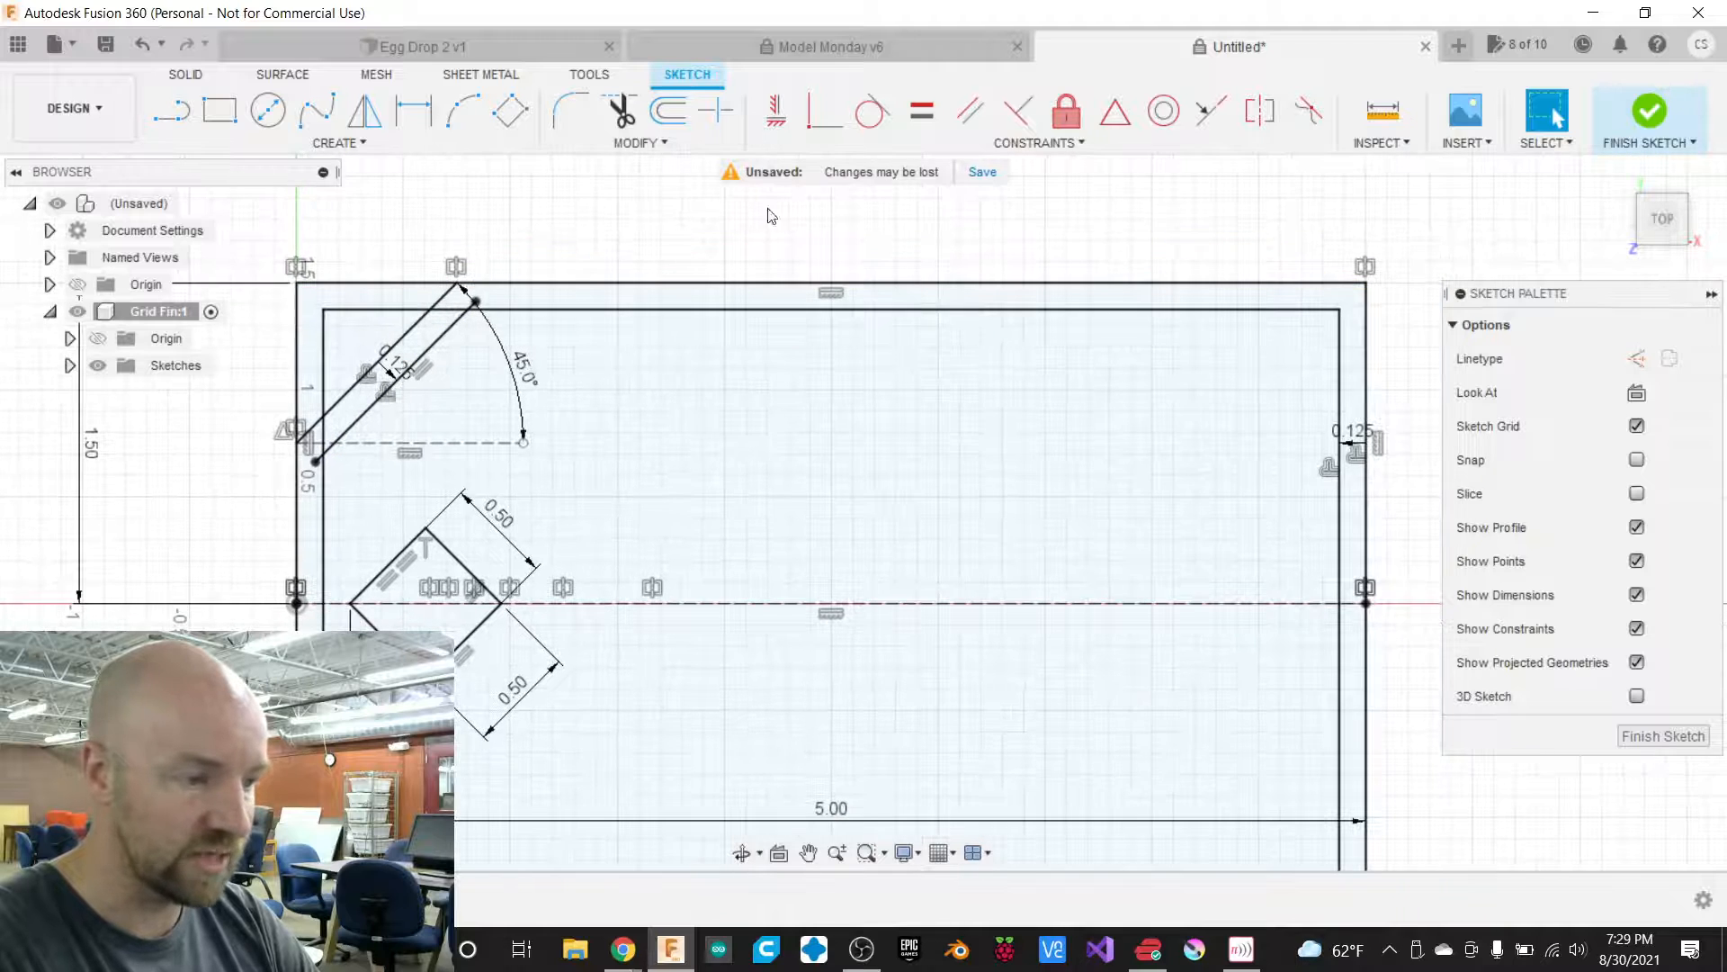
pyautogui.scroll(-1, 838, 238)
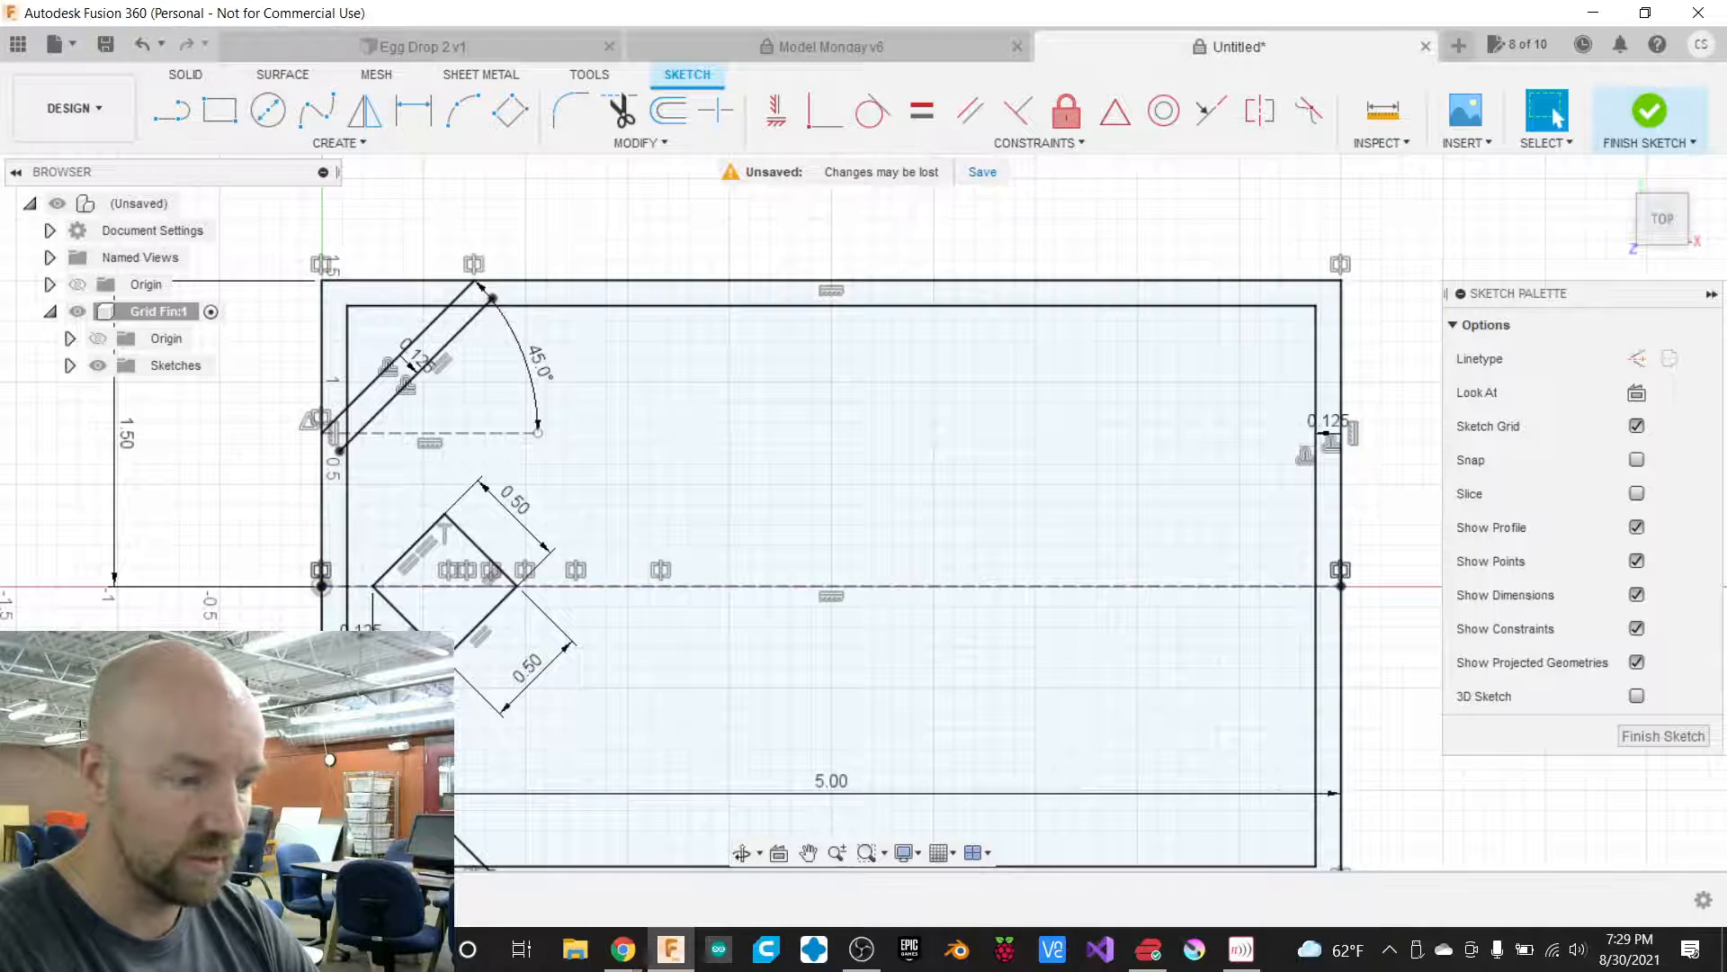
pyautogui.scroll(1, 231, 771)
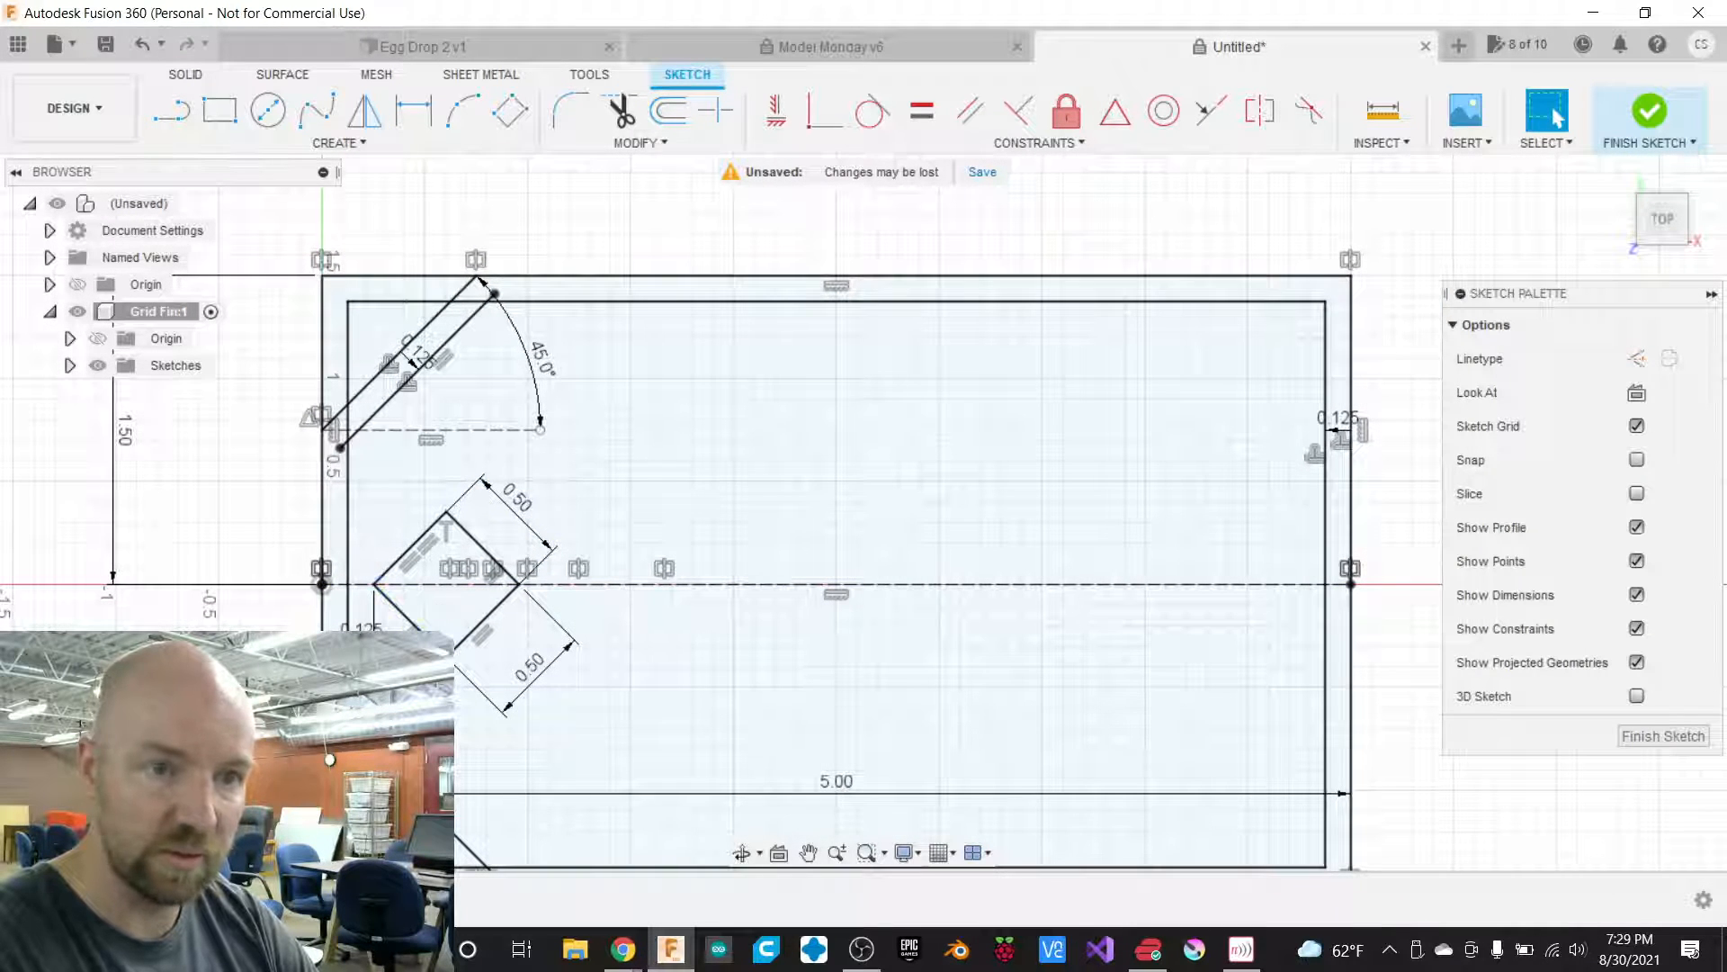
pyautogui.click(621, 949)
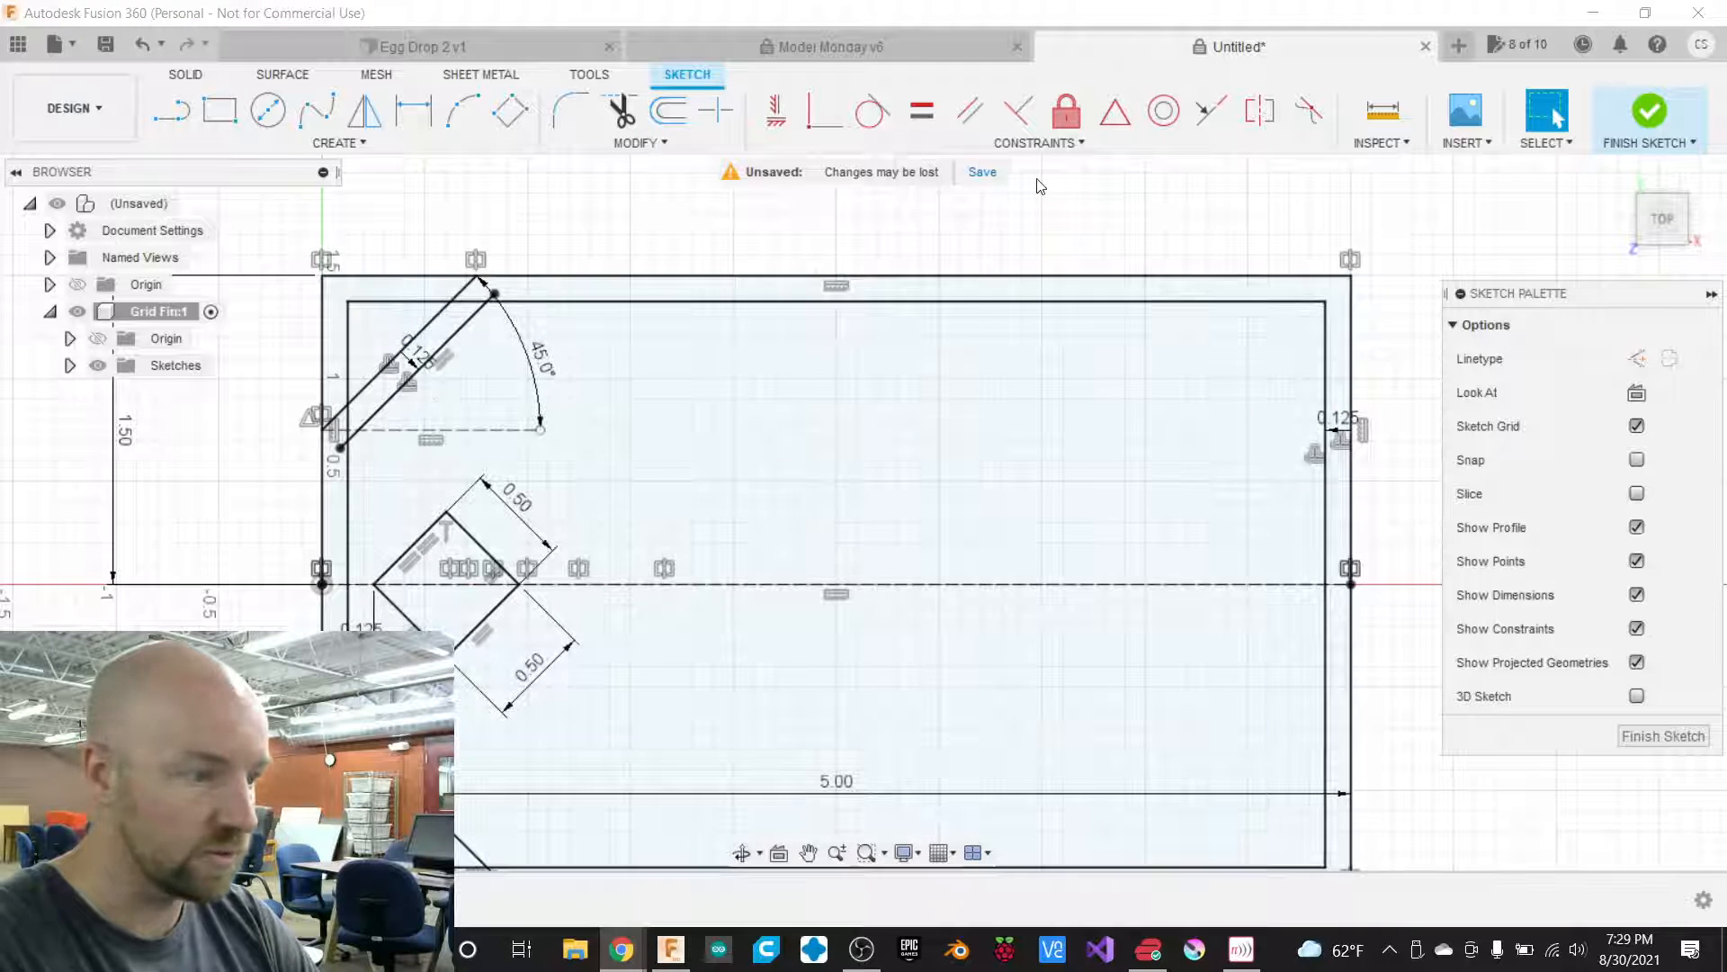
pyautogui.click(1004, 17)
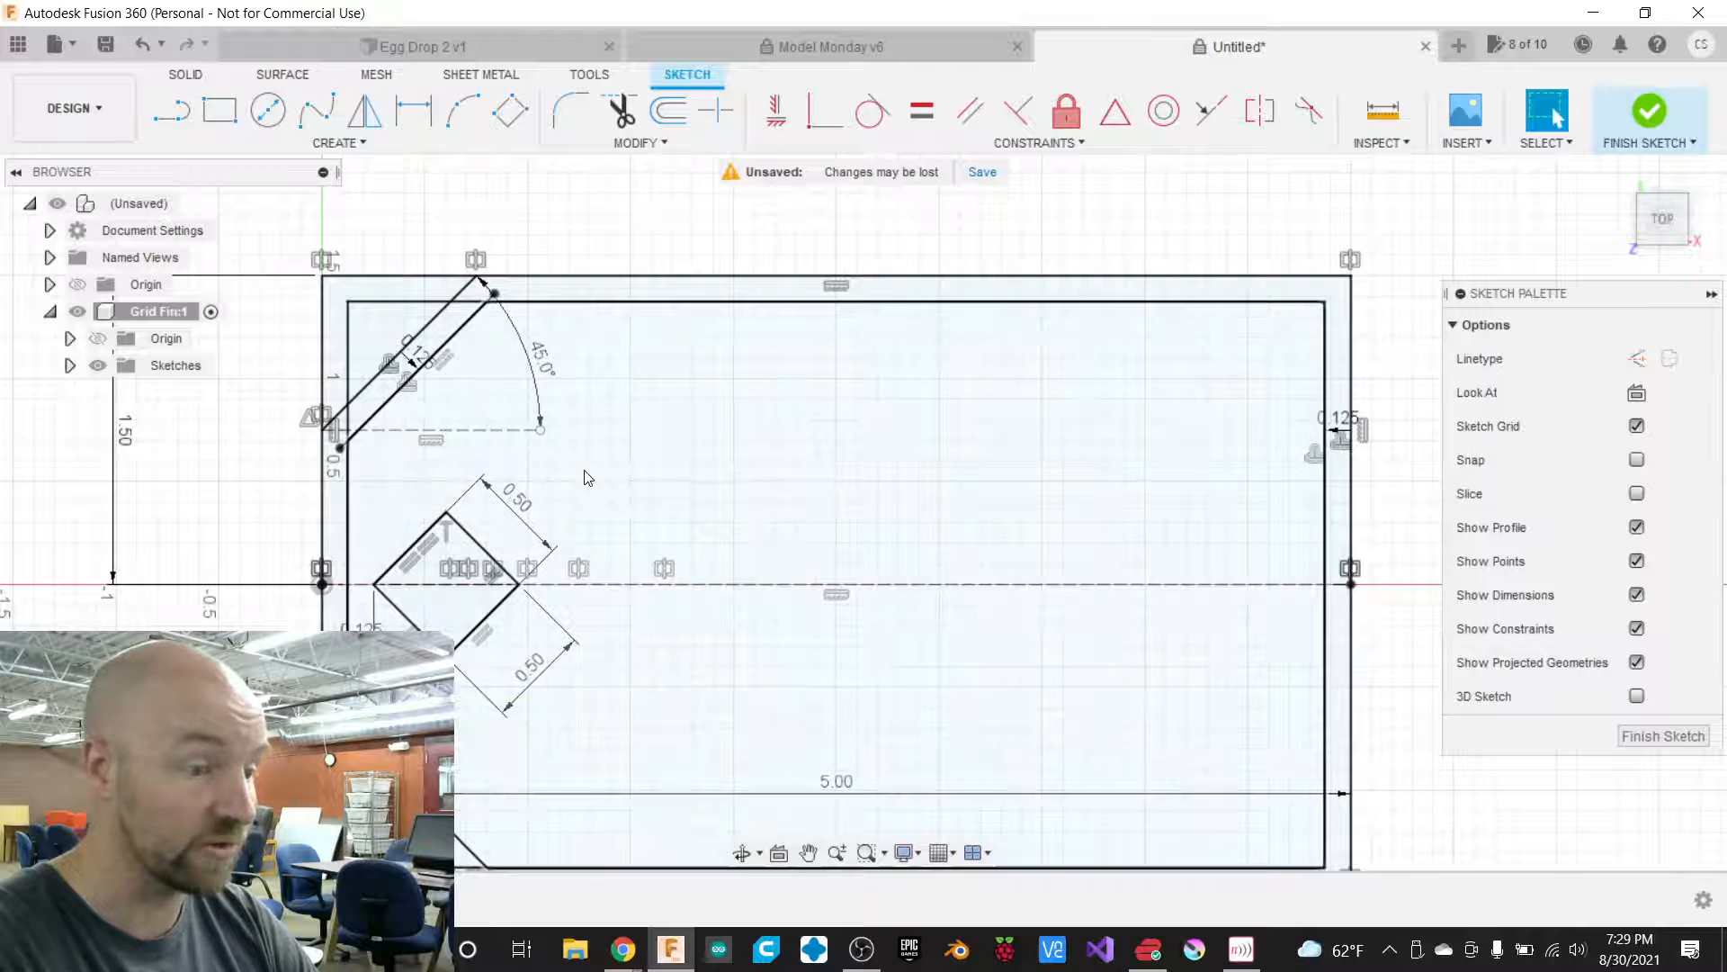
pyautogui.scroll(-3, 576, 221)
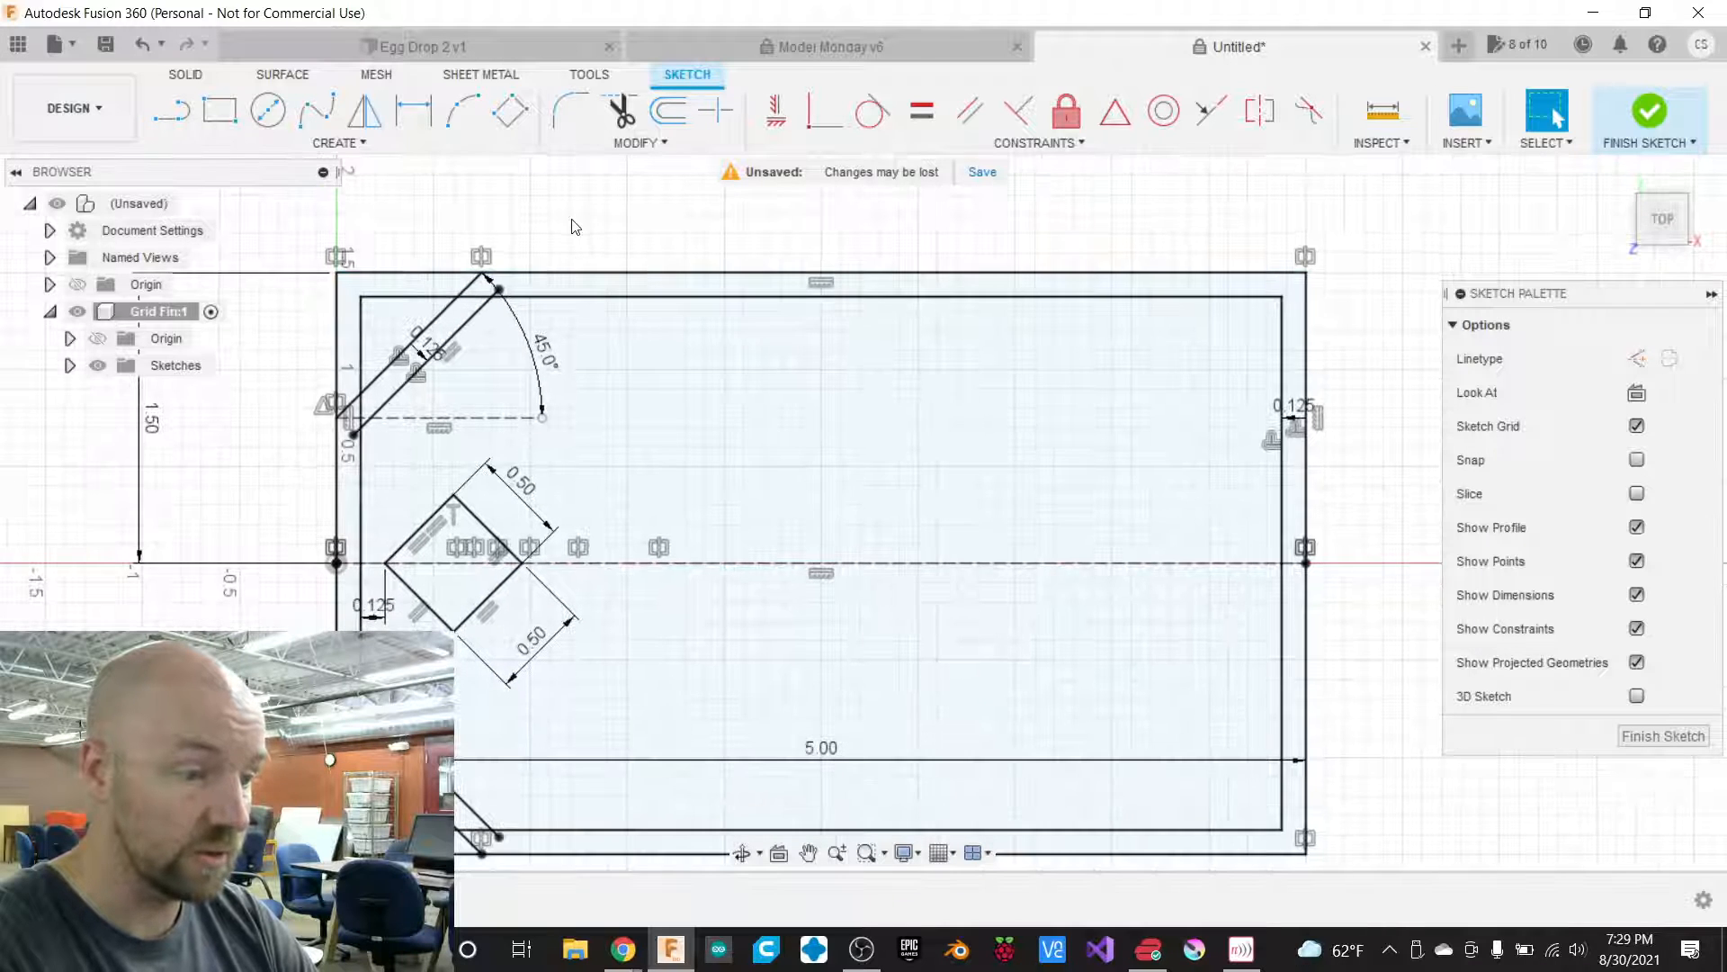
pyautogui.scroll(2, 417, 724)
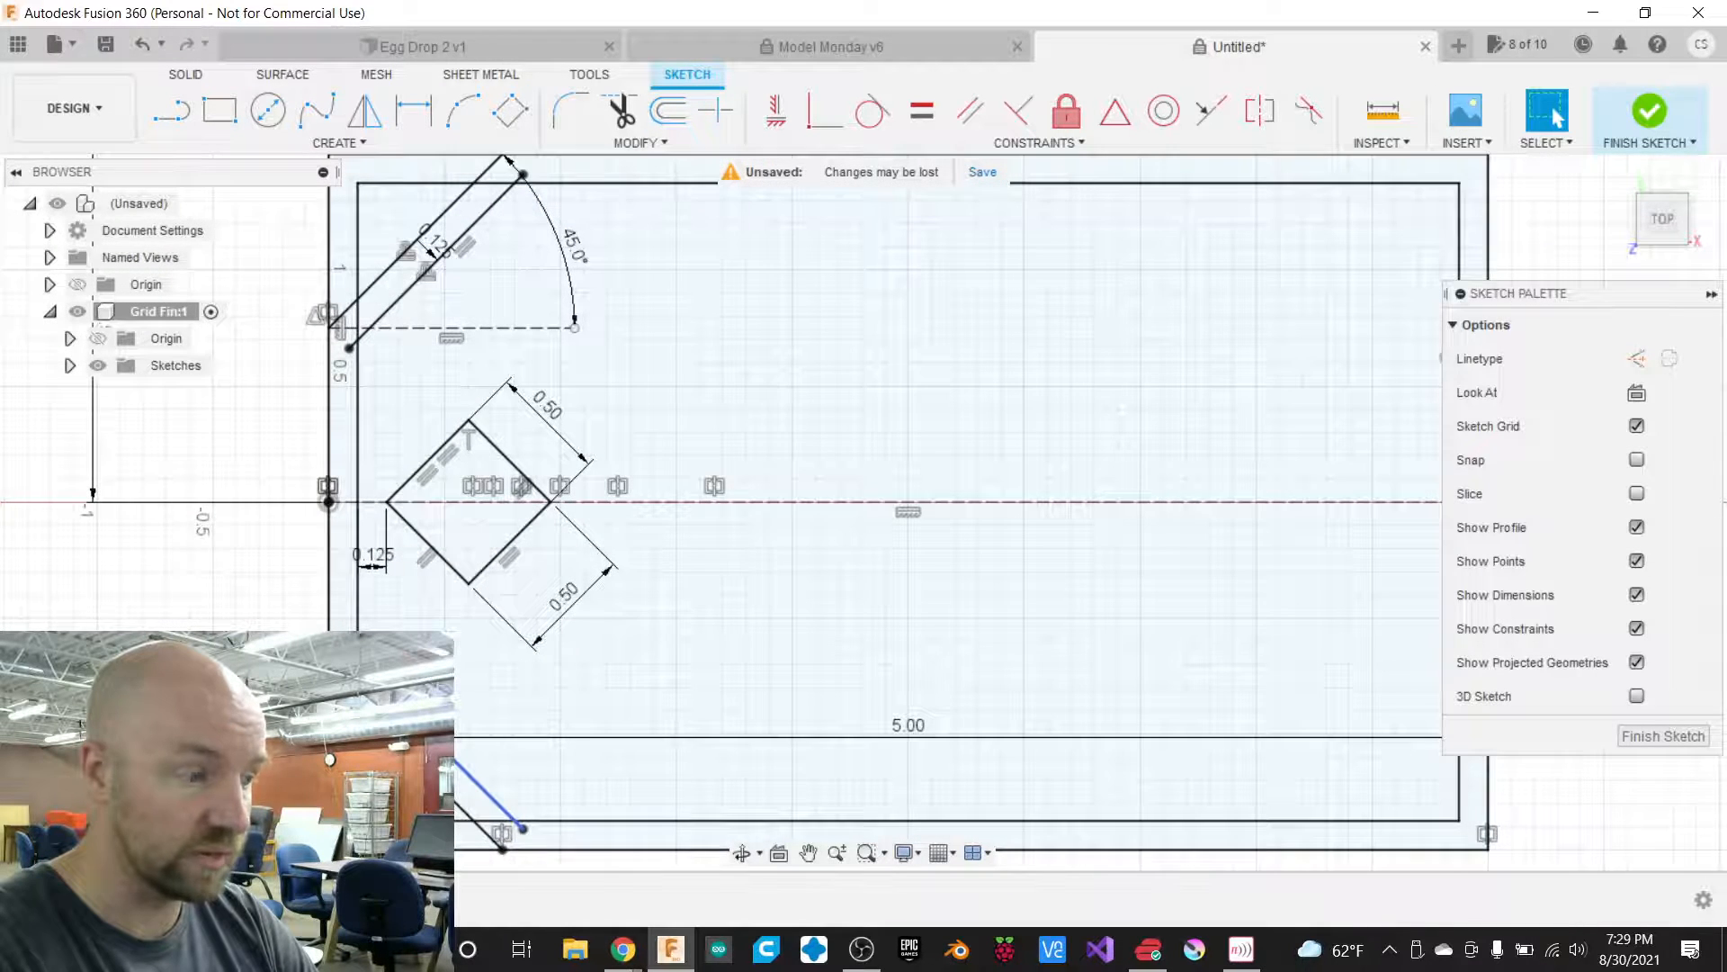
# Reposition the 0.50 in dimensions of the tilted square's upper-right and lower-right edges slightly.
pyautogui.scroll(-1, 418, 724)
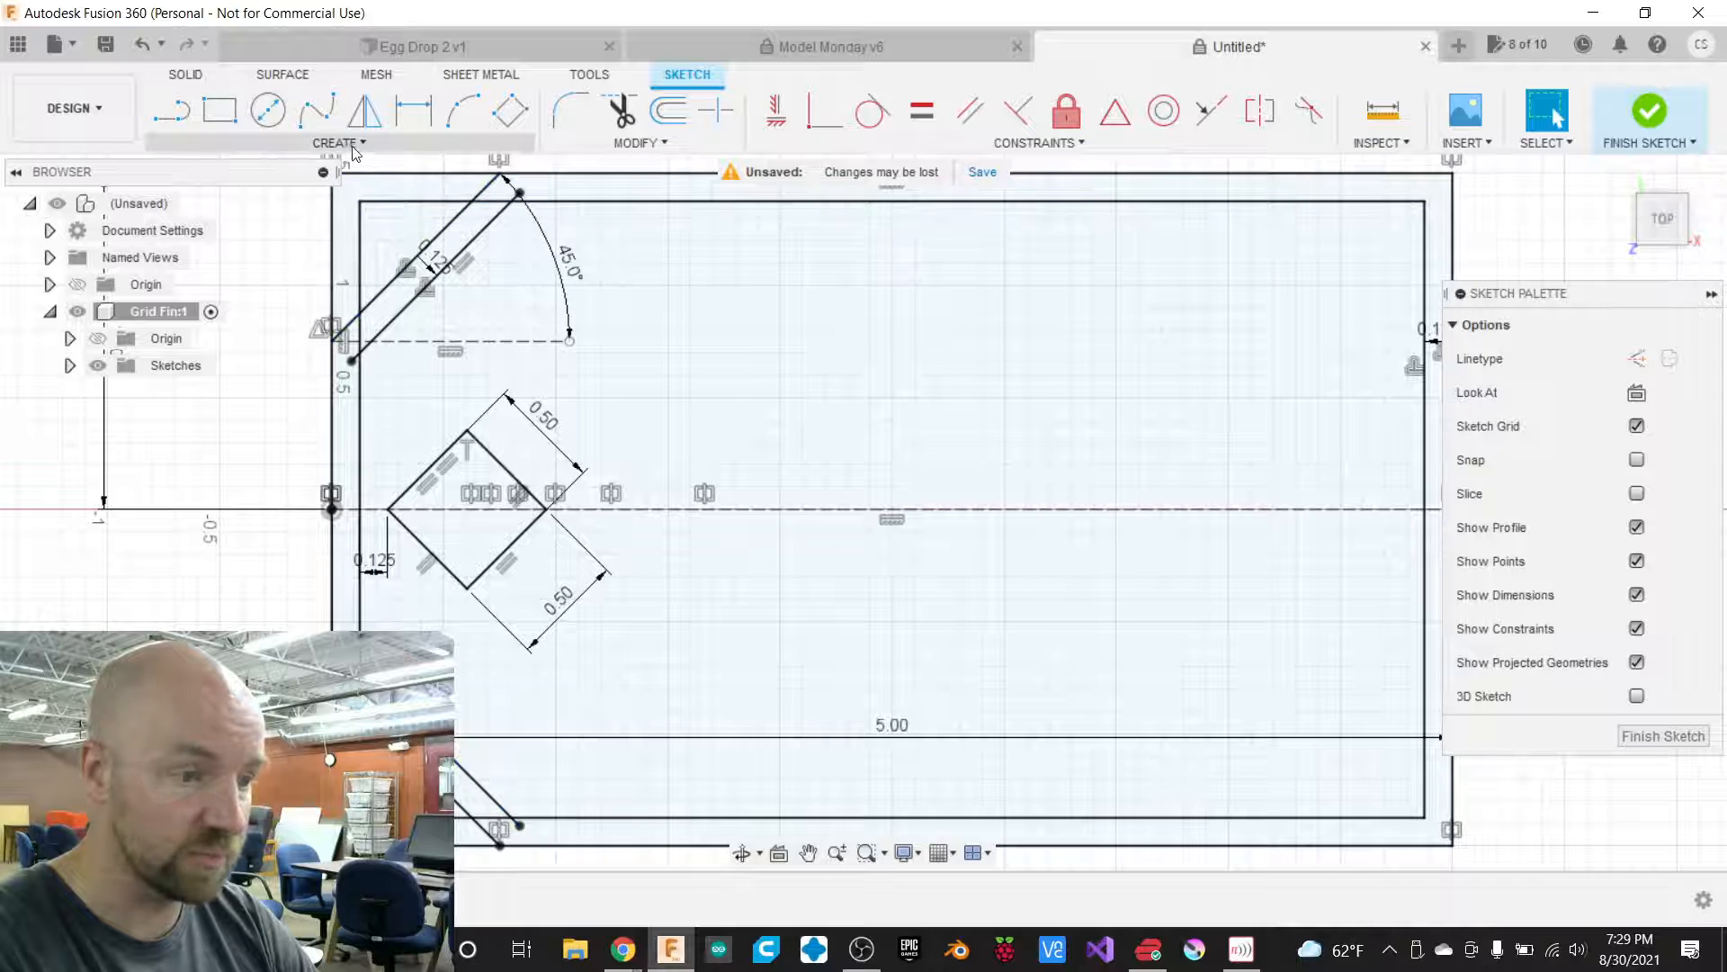
pyautogui.click(352, 146)
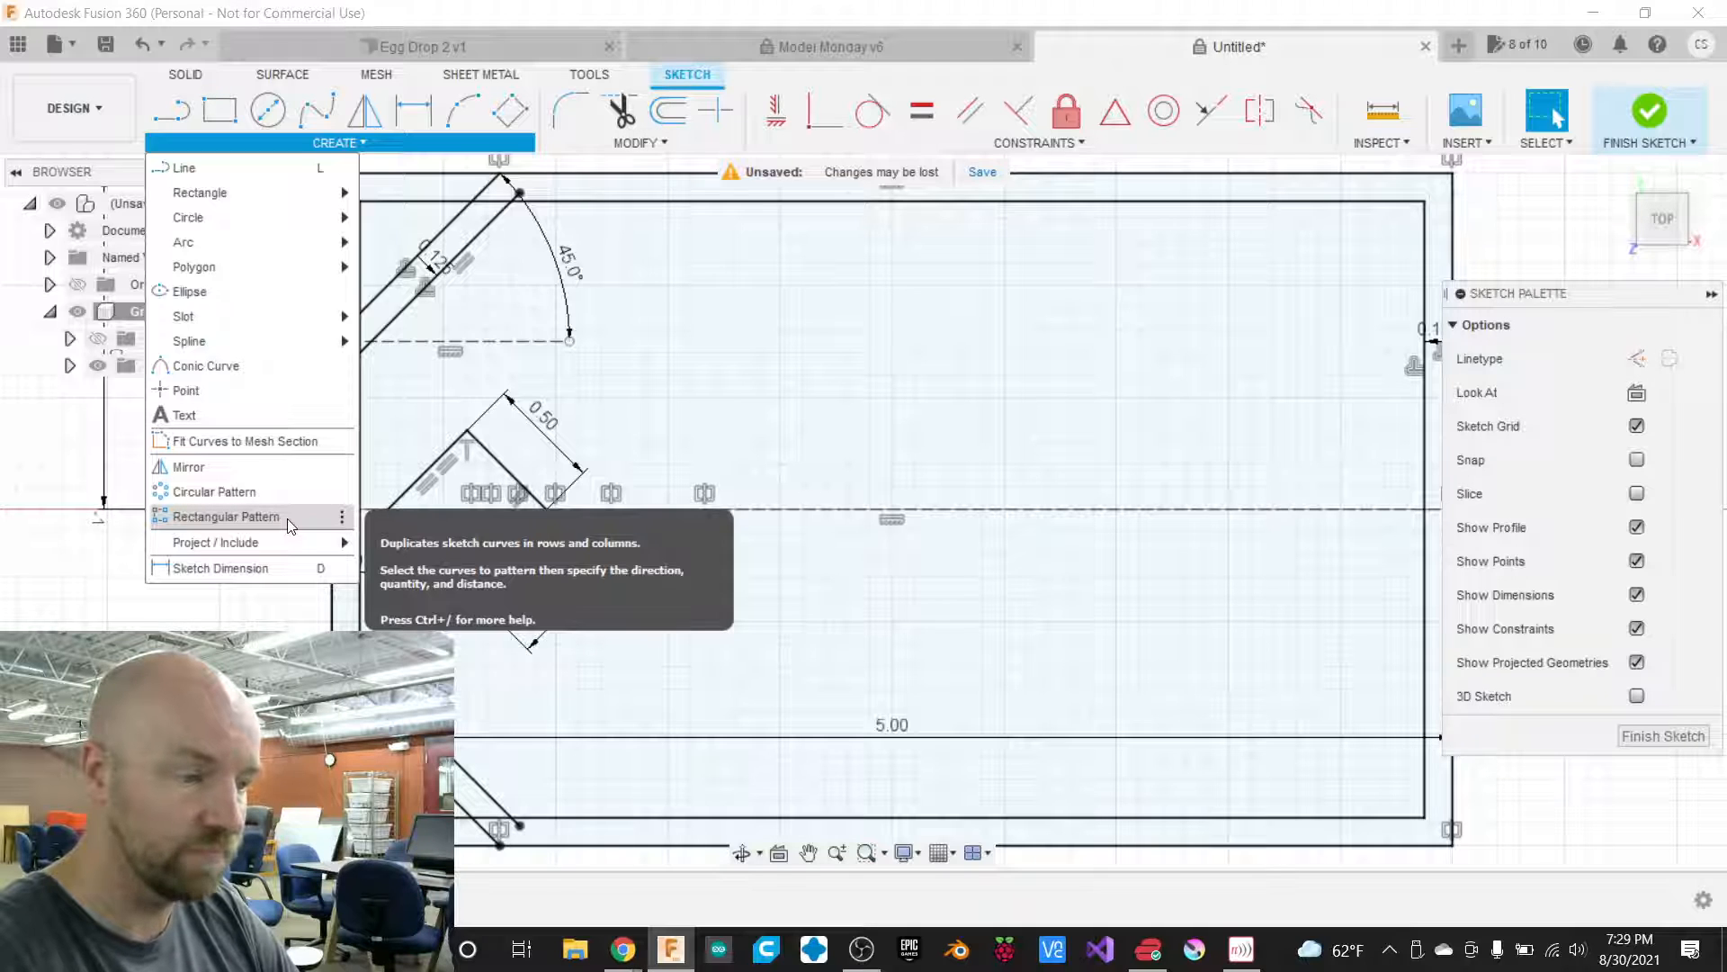
pyautogui.click(197, 614)
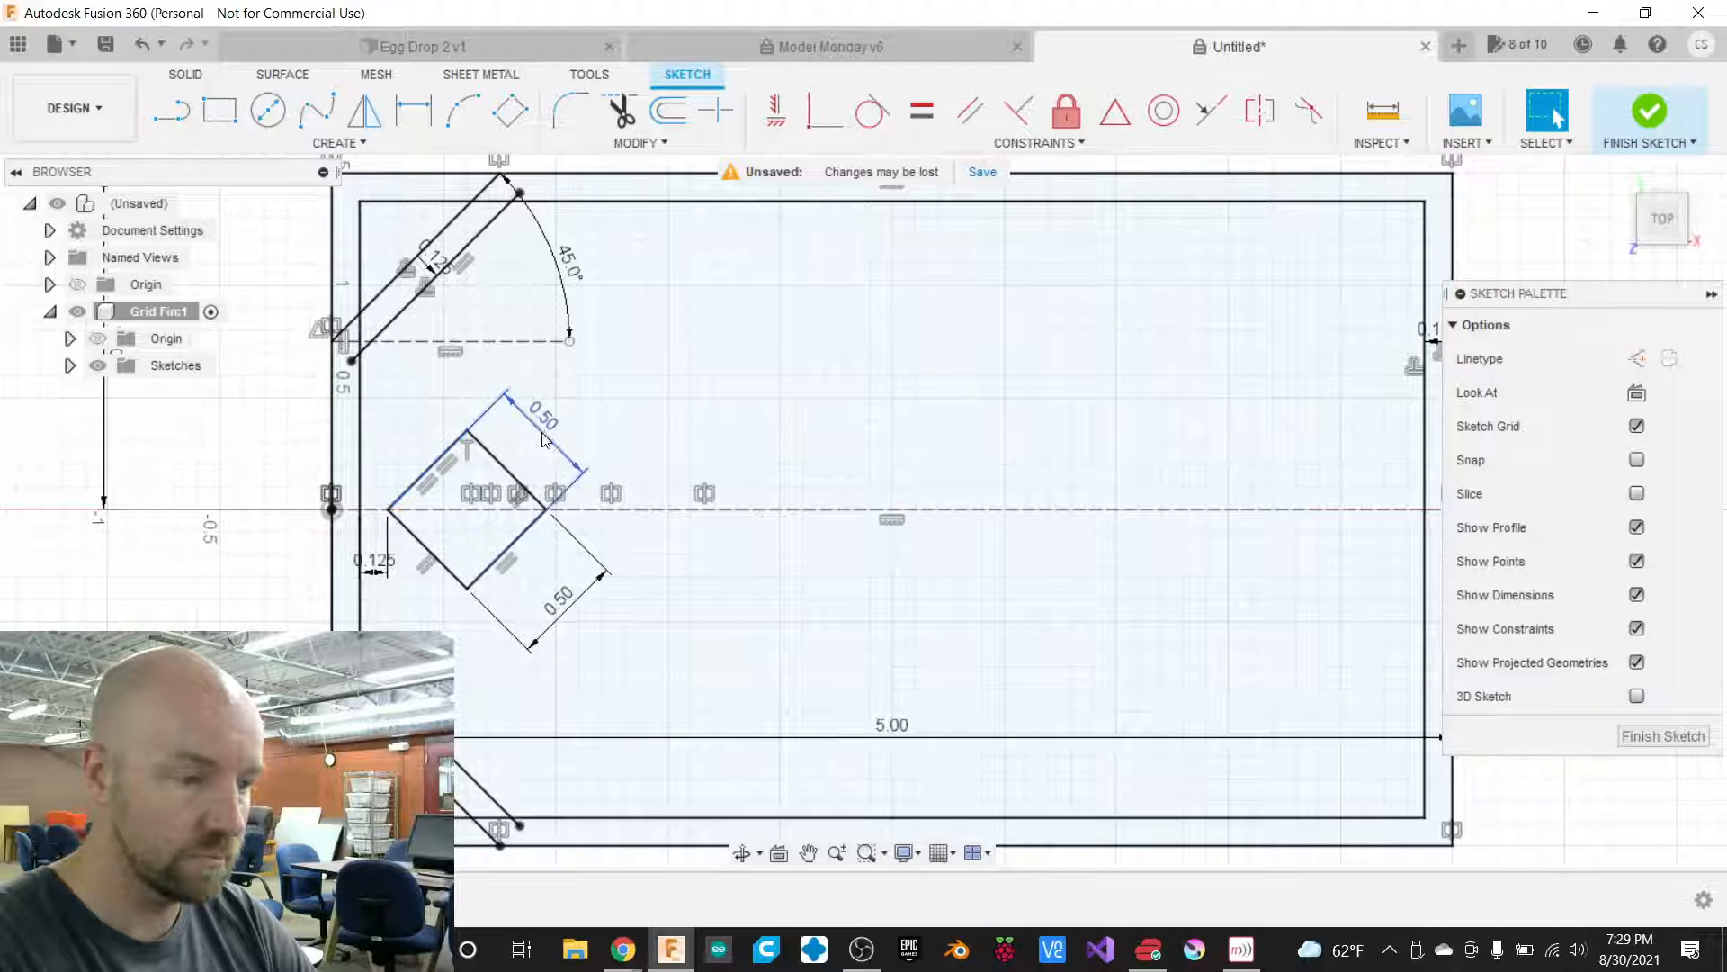
pyautogui.moveTo(544, 431); pyautogui.dragTo(560, 435)
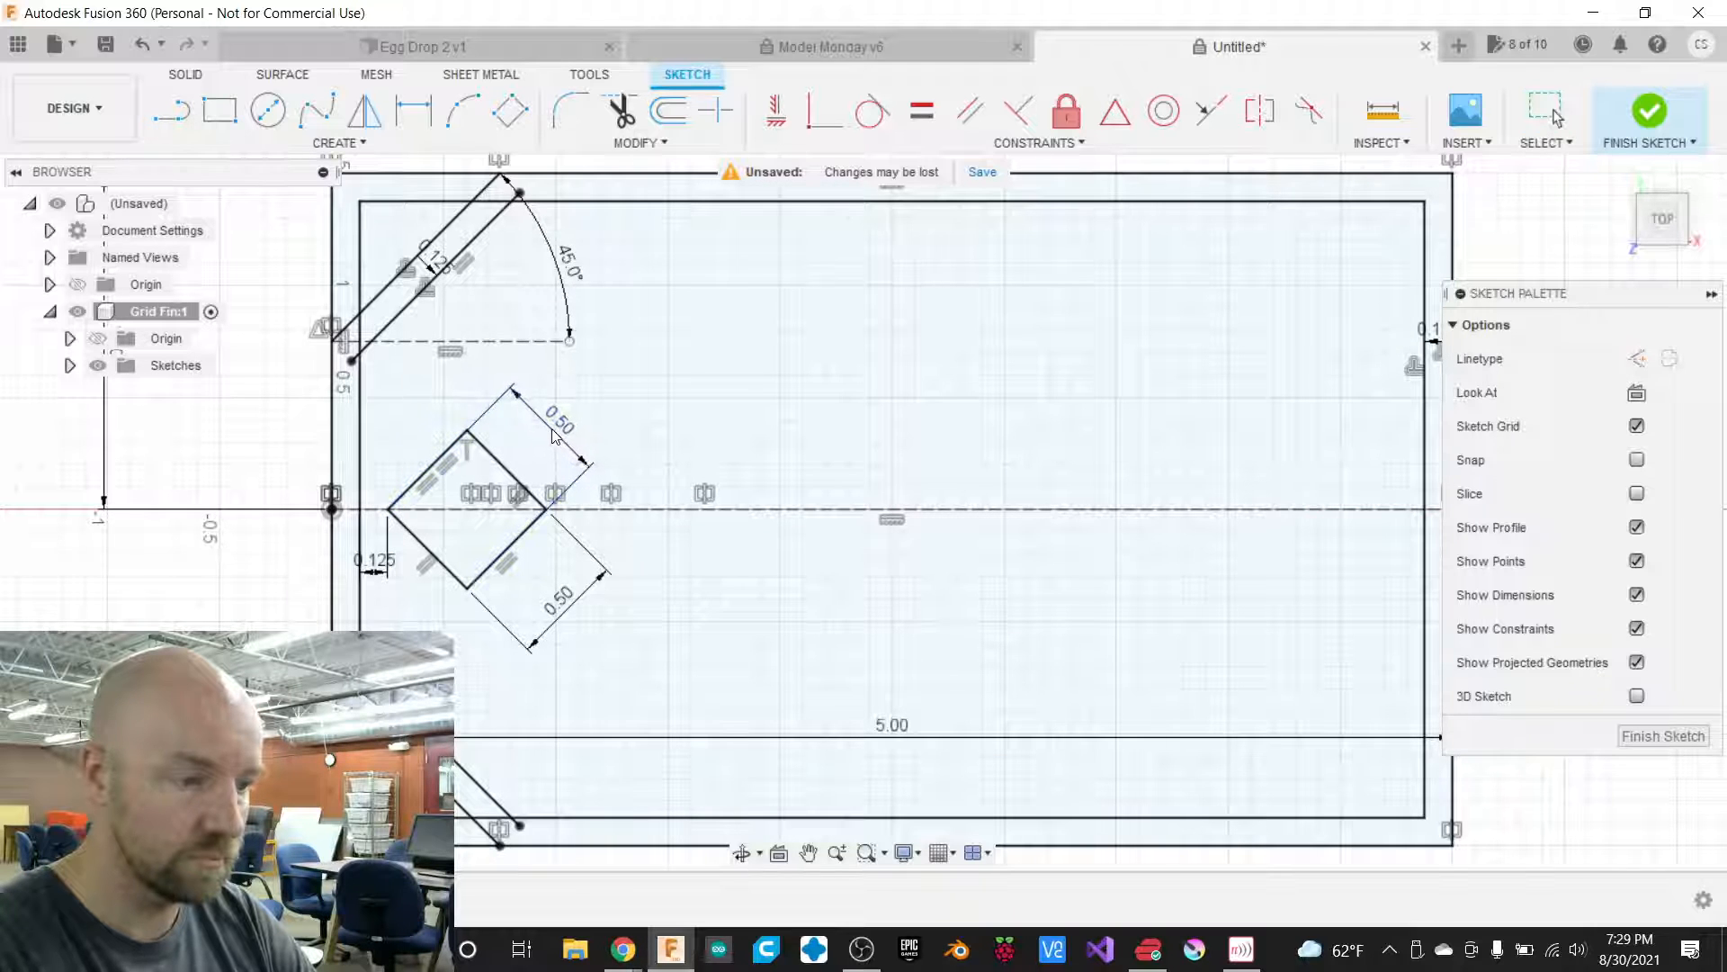
pyautogui.moveTo(565, 604); pyautogui.dragTo(561, 606)
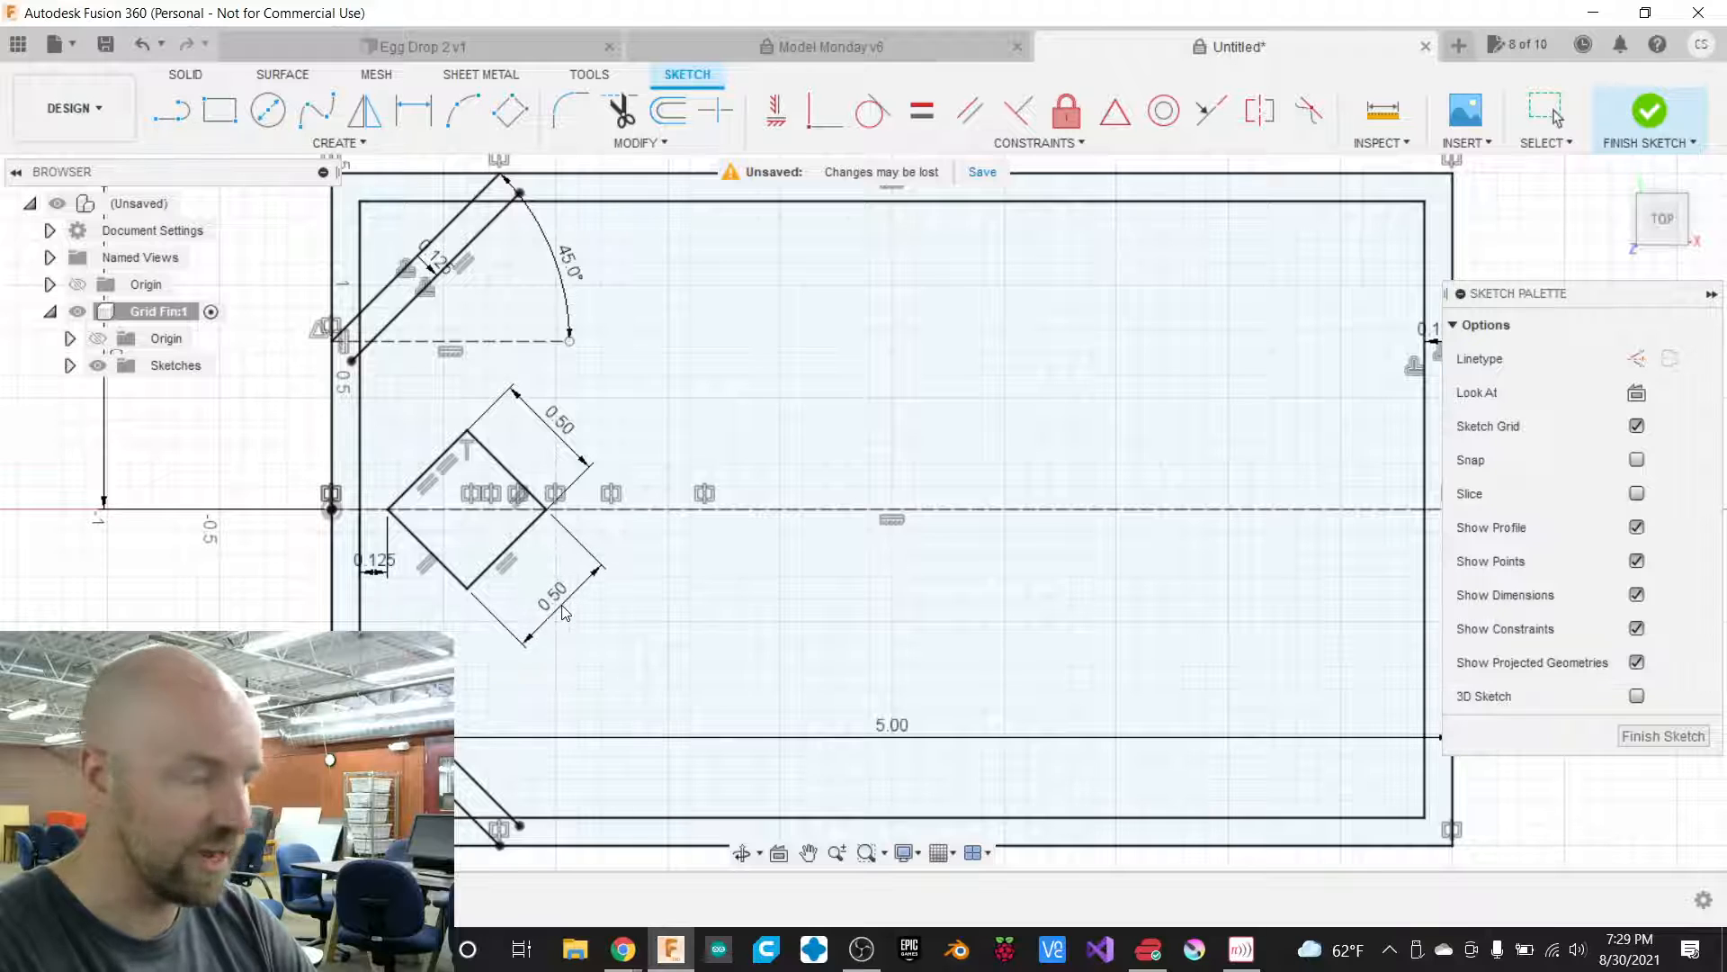
# Start a rectangular sketch pattern with all four edges of the tilted square as its objects.
pyautogui.click(379, 148)
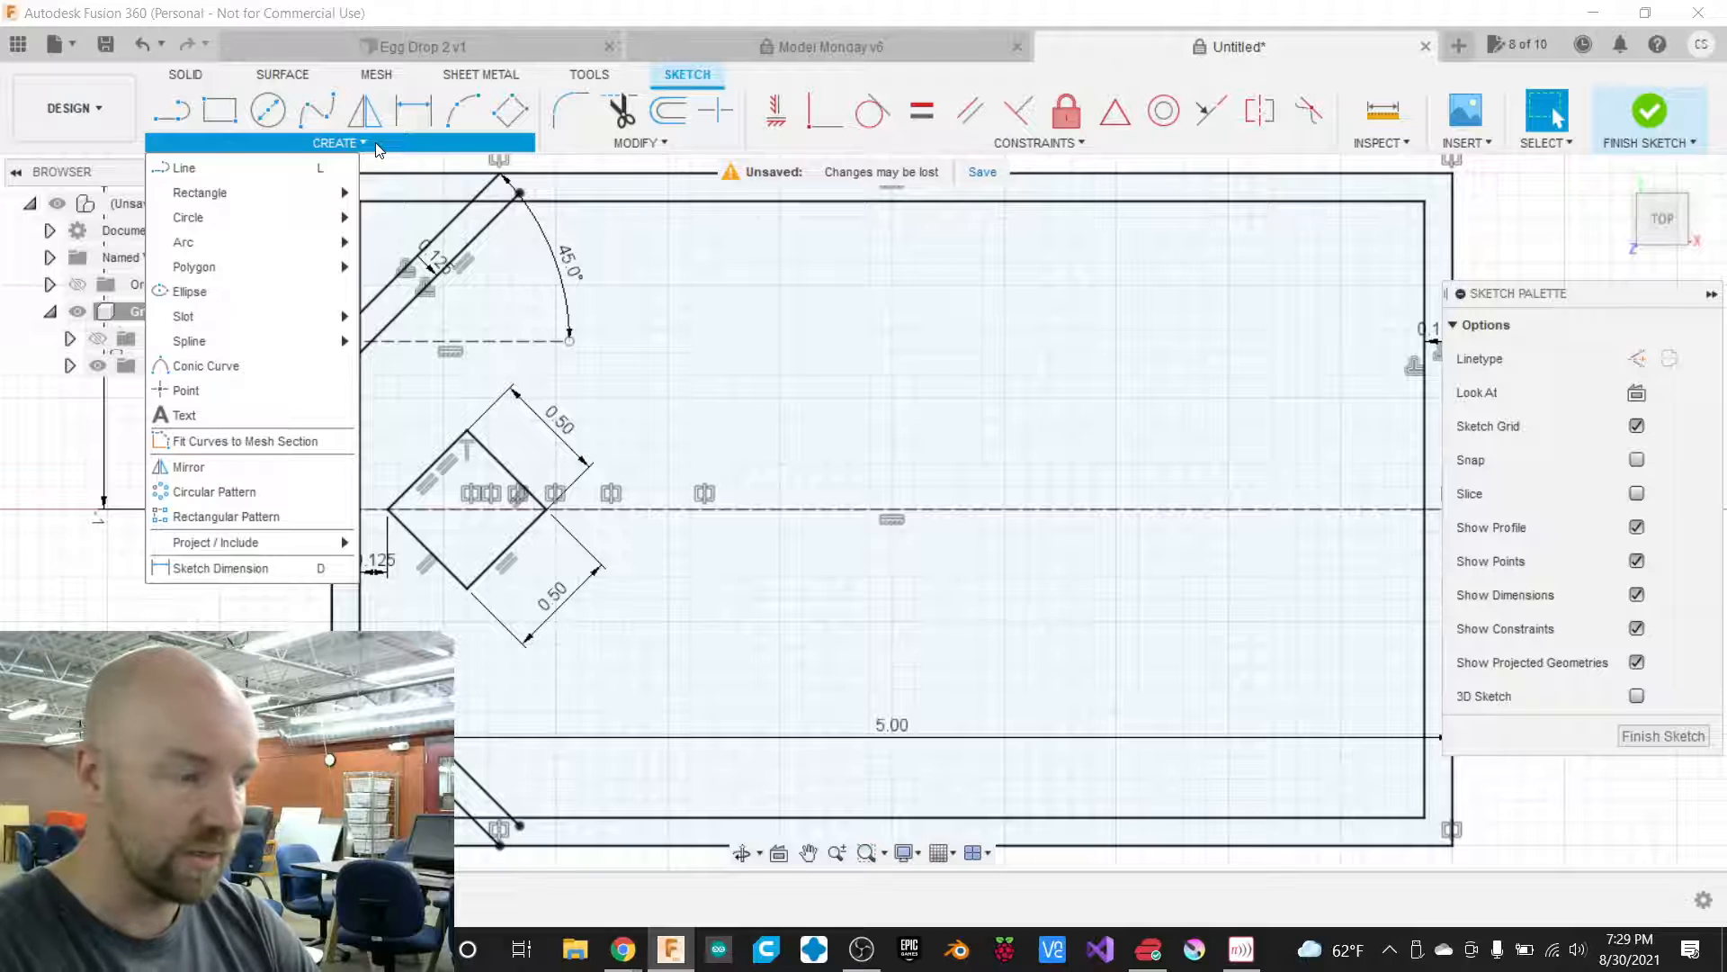
pyautogui.click(275, 516)
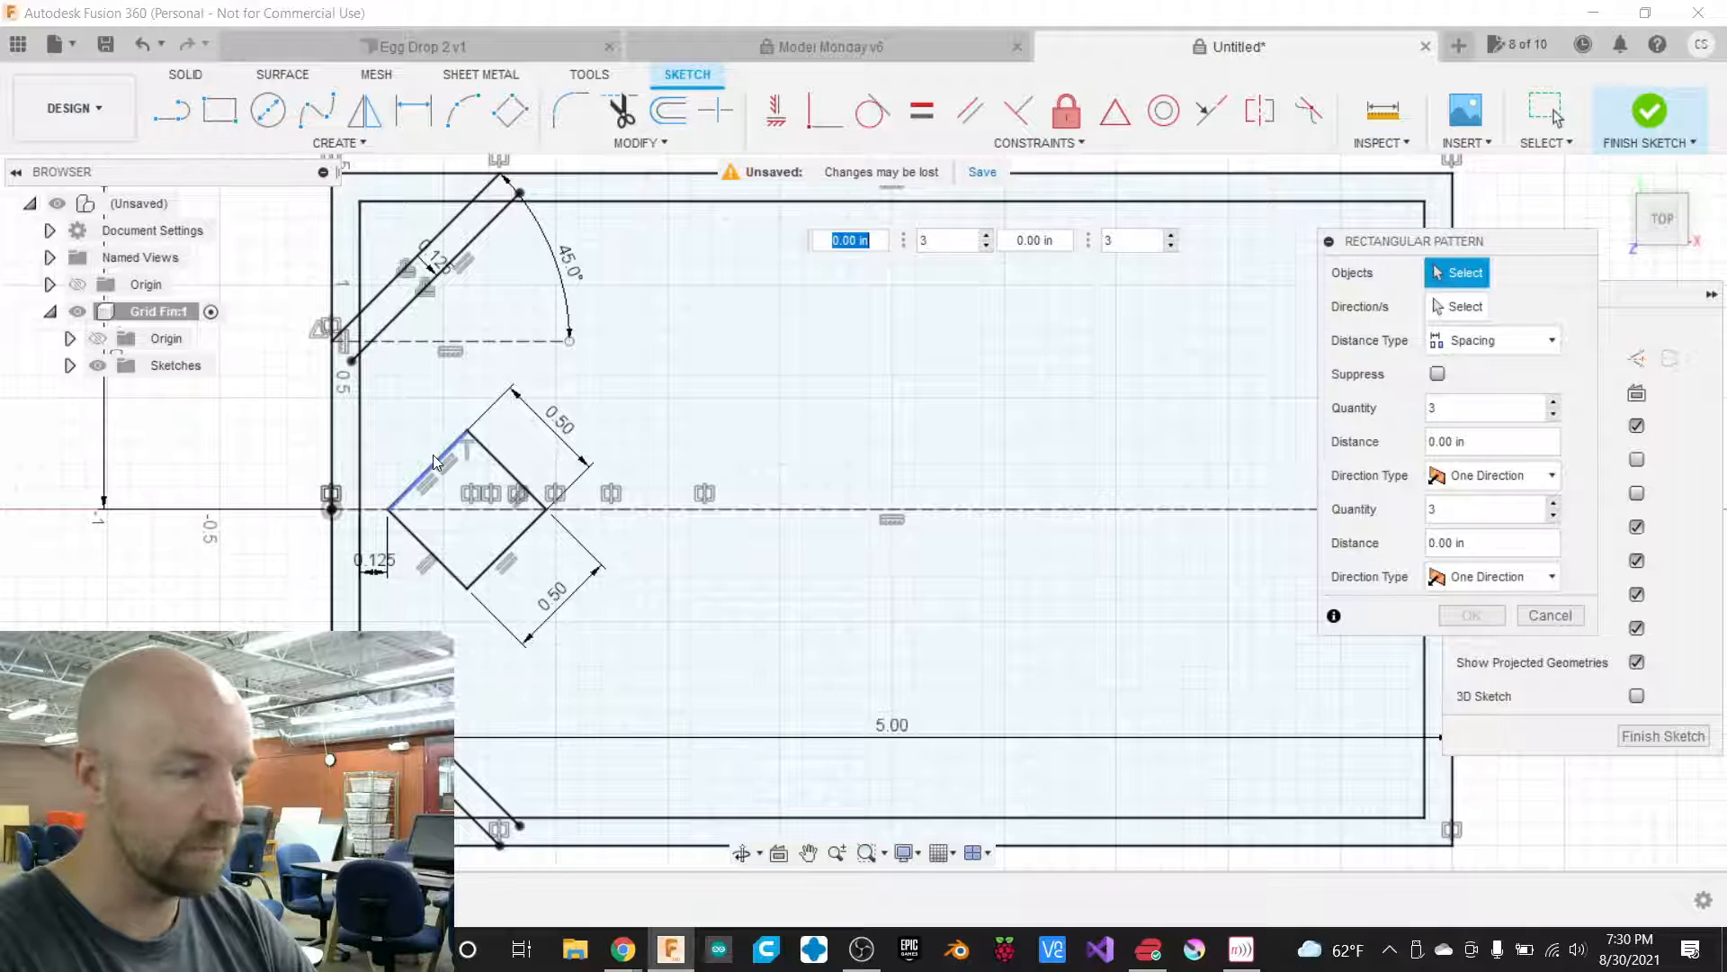
pyautogui.moveTo(1342, 251)
pyautogui.mouseDown()
pyautogui.moveTo(1114, 298)
pyautogui.moveTo(1195, 294)
pyautogui.mouseUp()
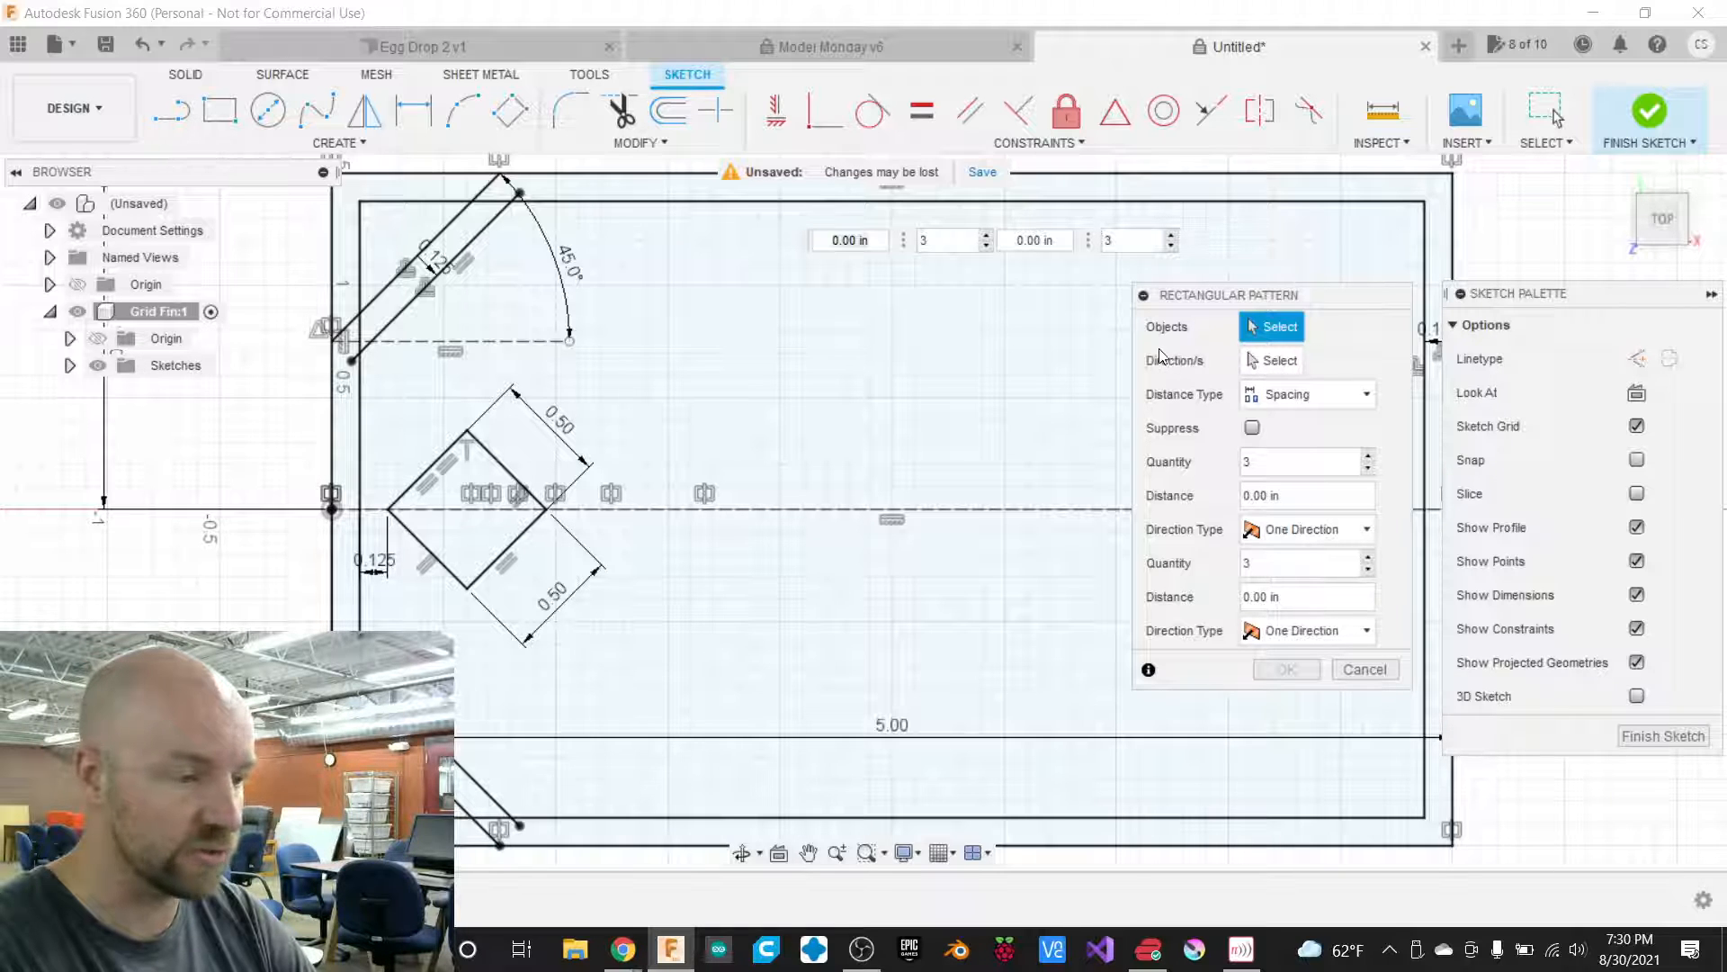
pyautogui.moveTo(1216, 306); pyautogui.dragTo(765, 328)
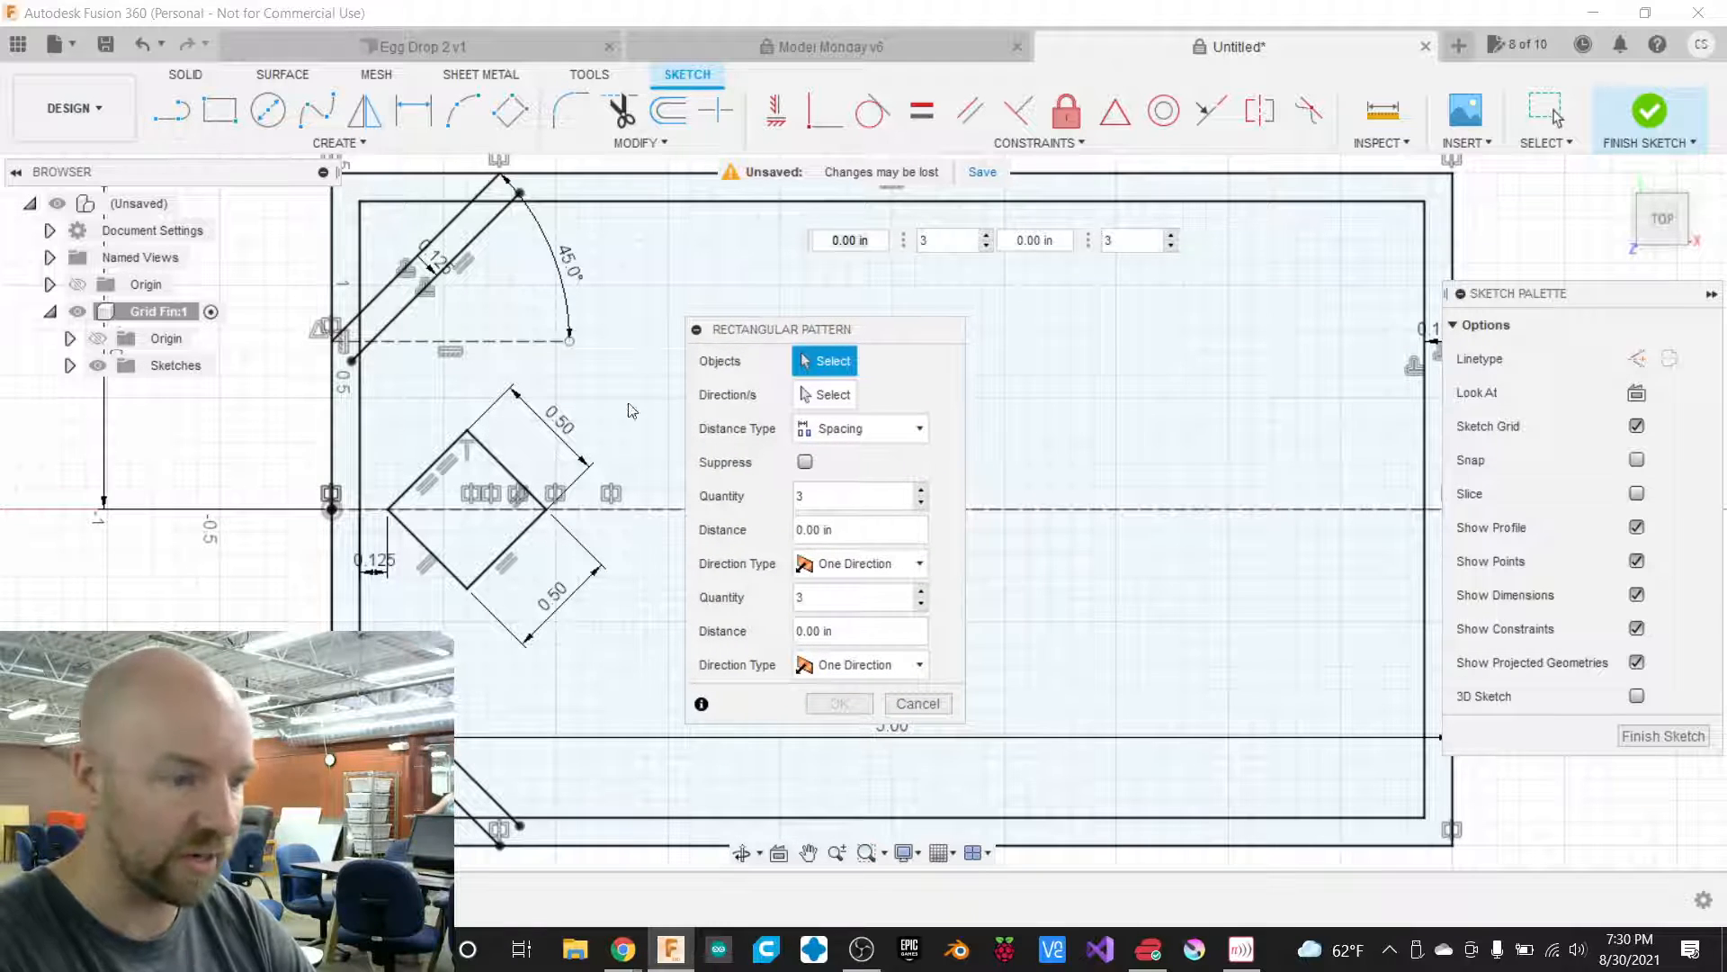
pyautogui.scroll(1, 426, 524)
pyautogui.scroll(4, 425, 525)
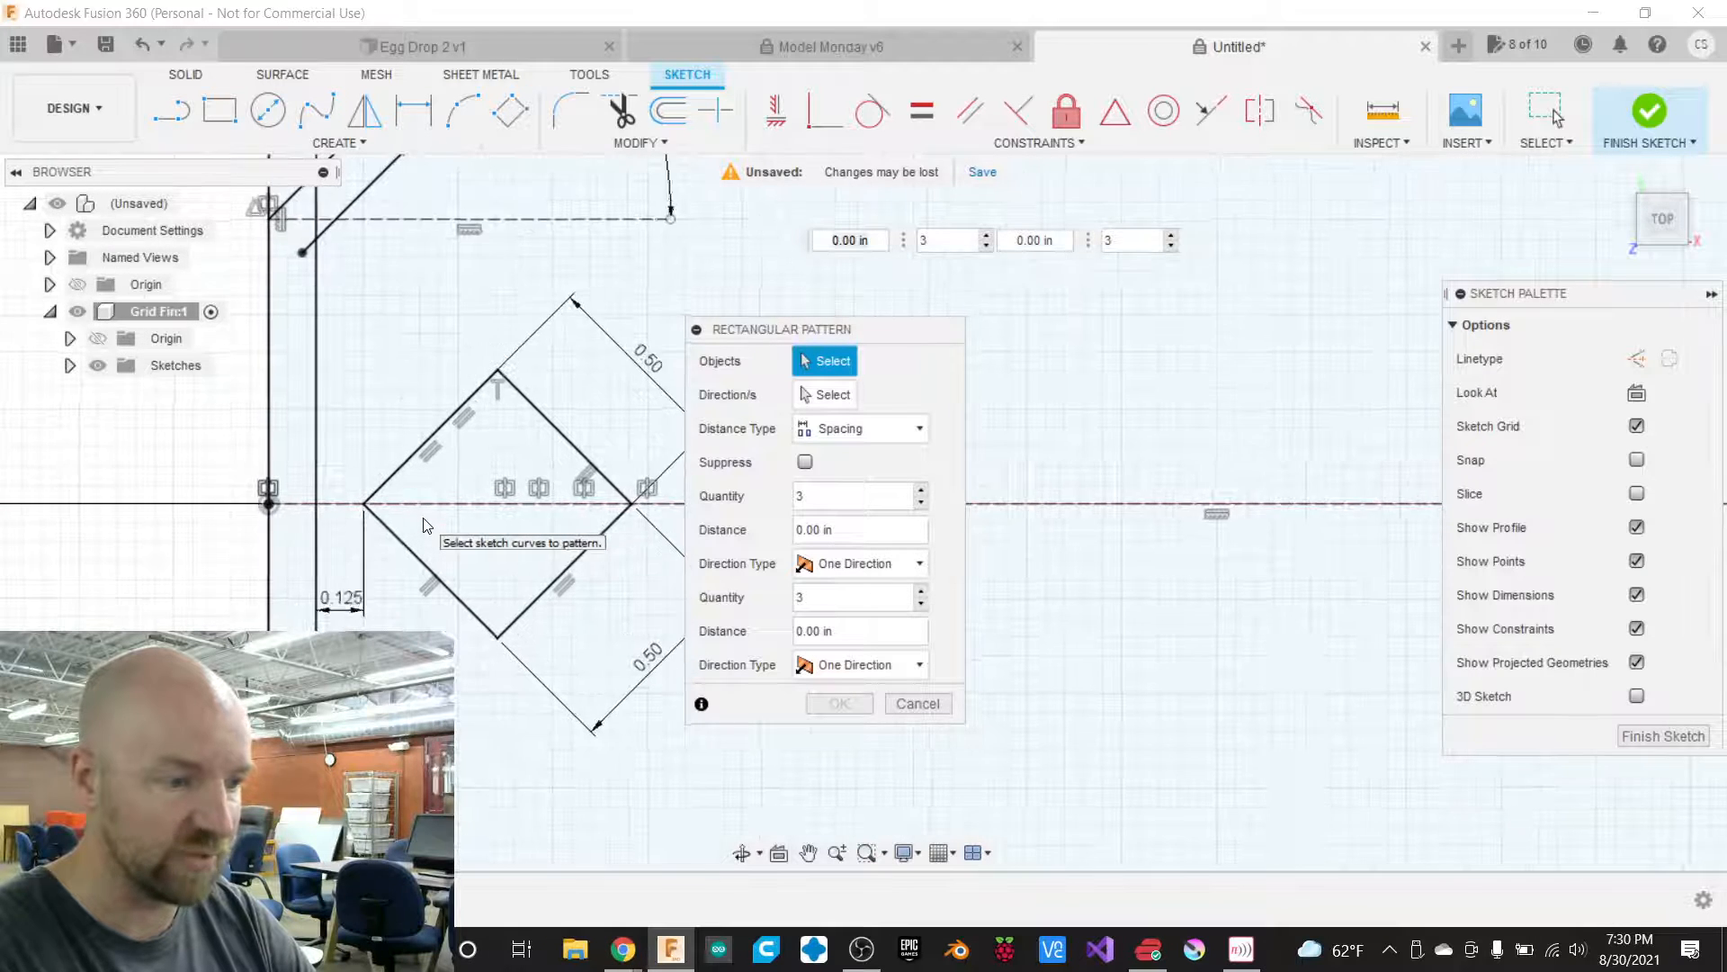
pyautogui.moveTo(758, 326); pyautogui.dragTo(1019, 326)
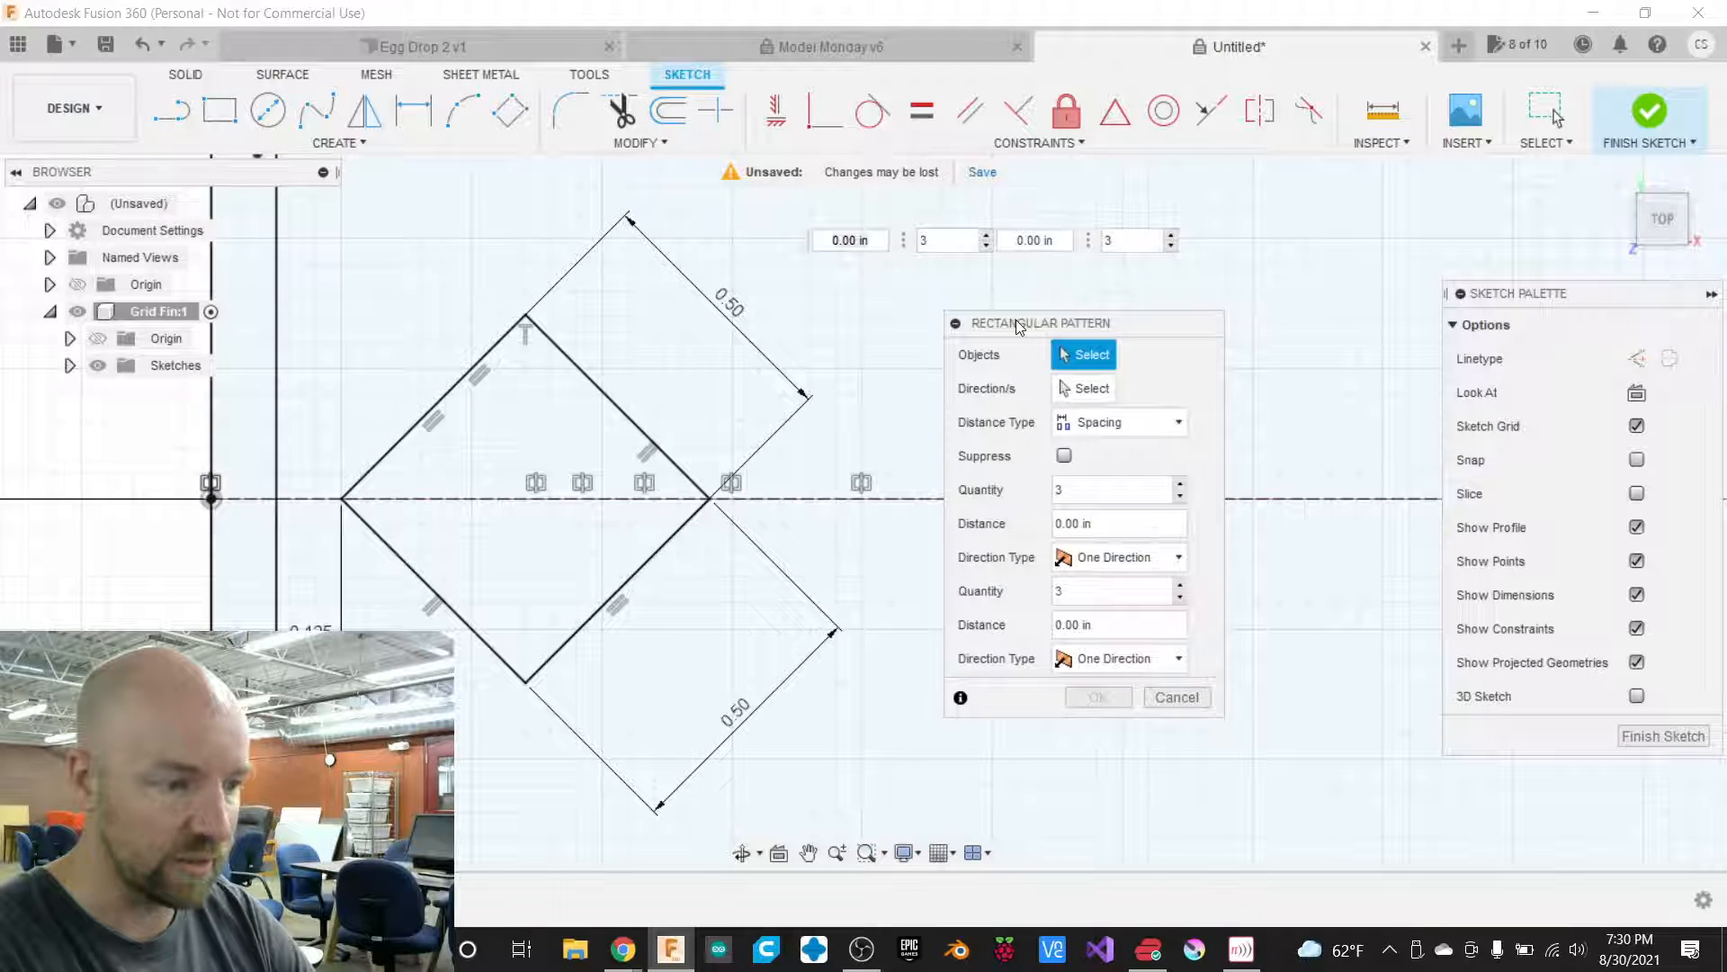
pyautogui.click(608, 404)
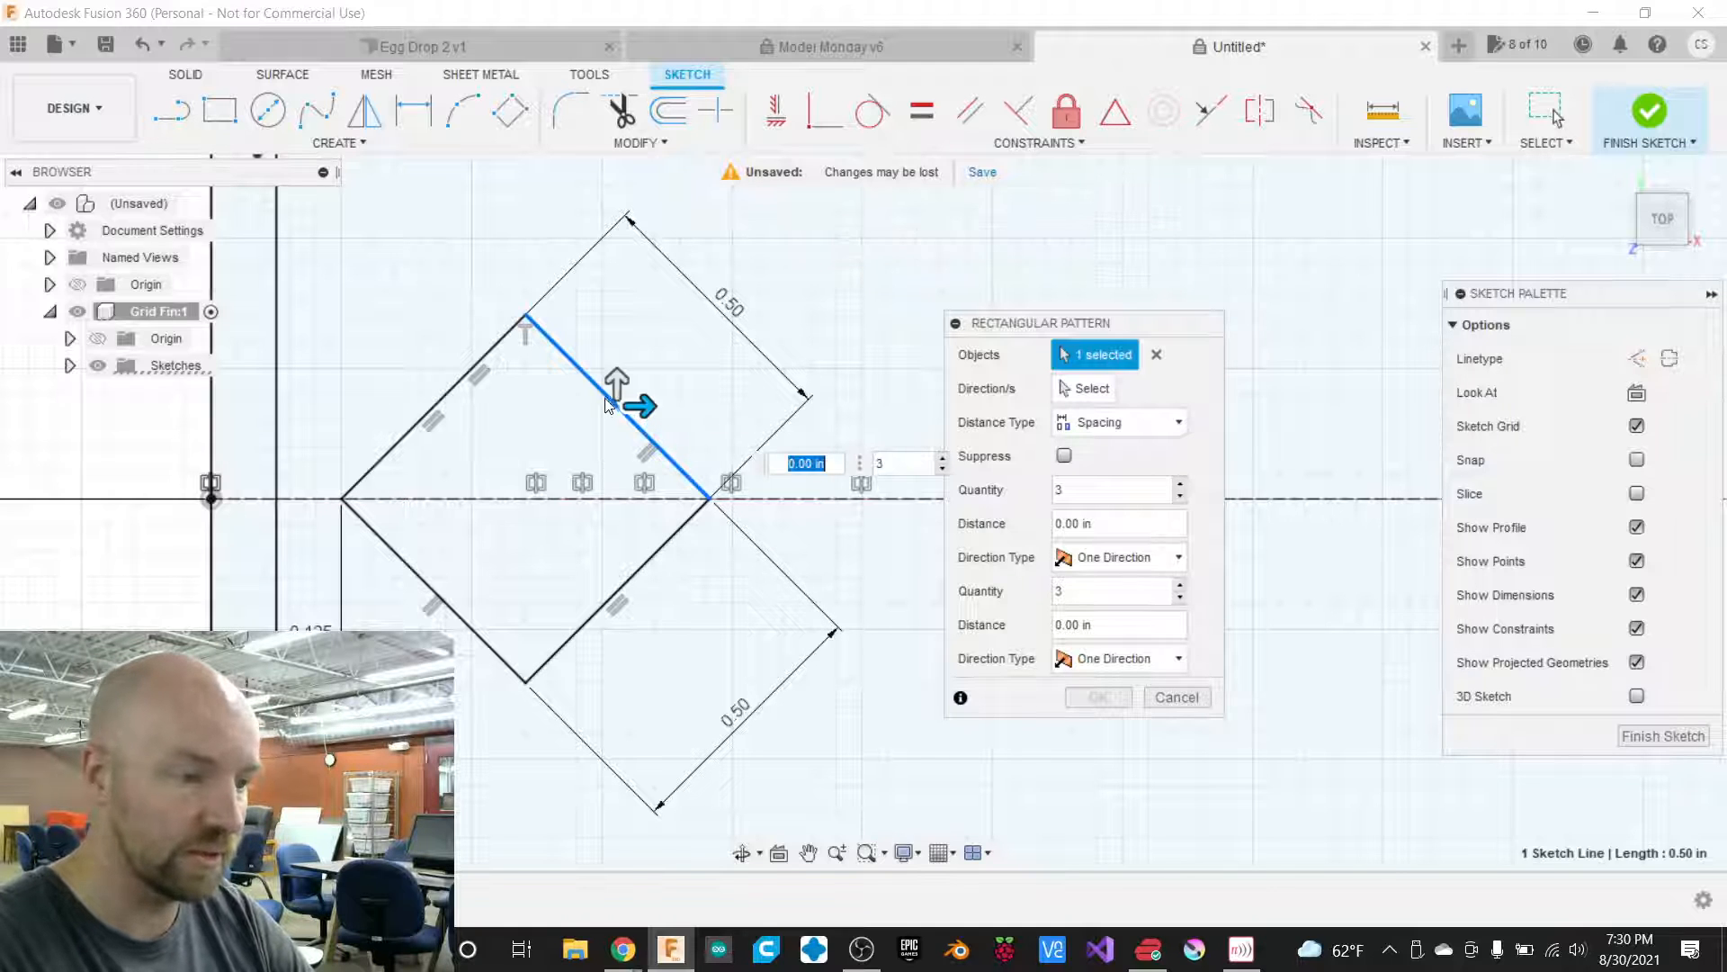
pyautogui.click(493, 352)
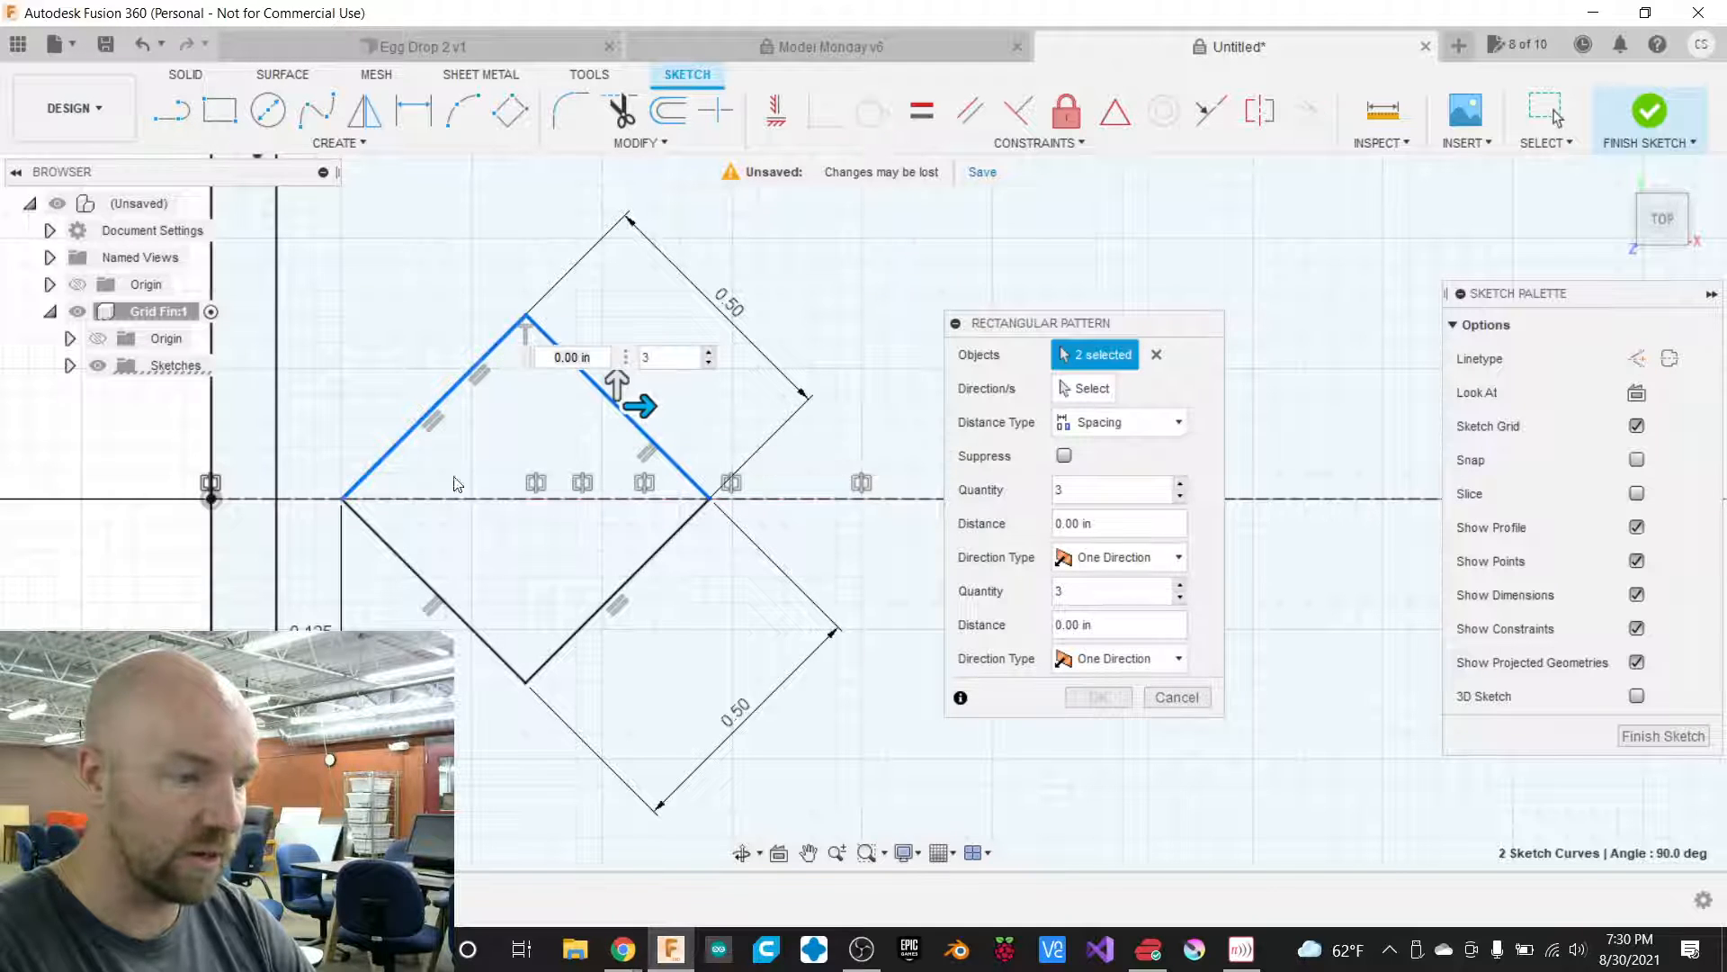
pyautogui.click(405, 568)
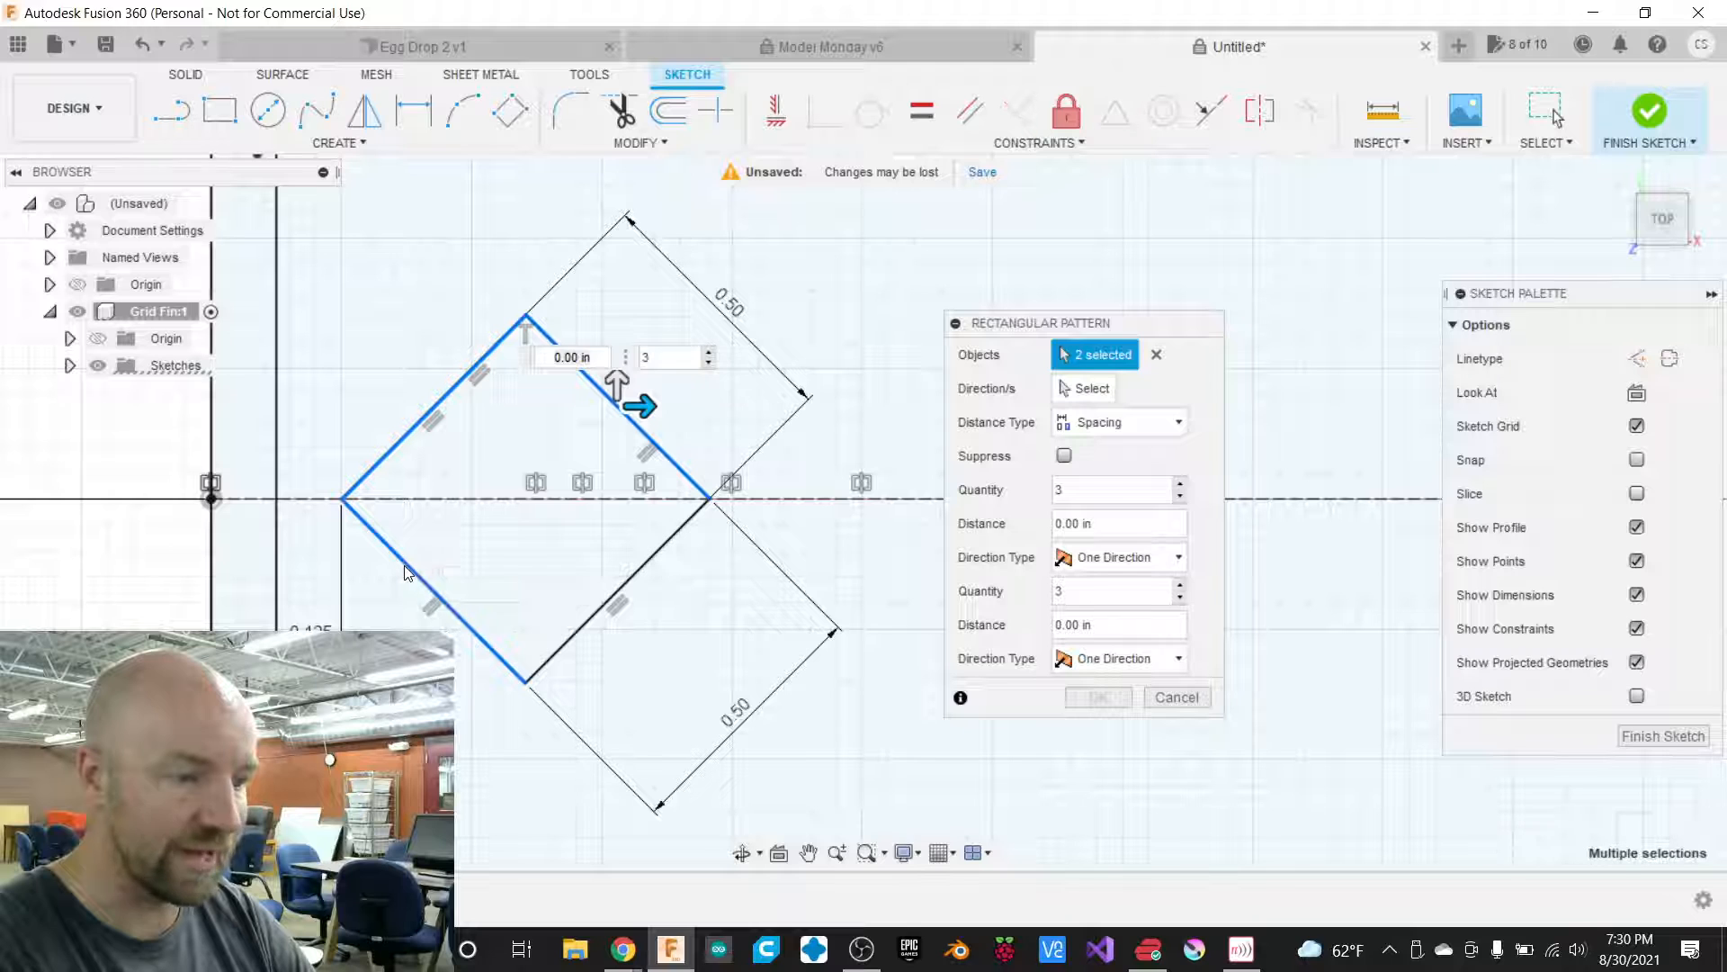
pyautogui.click(565, 644)
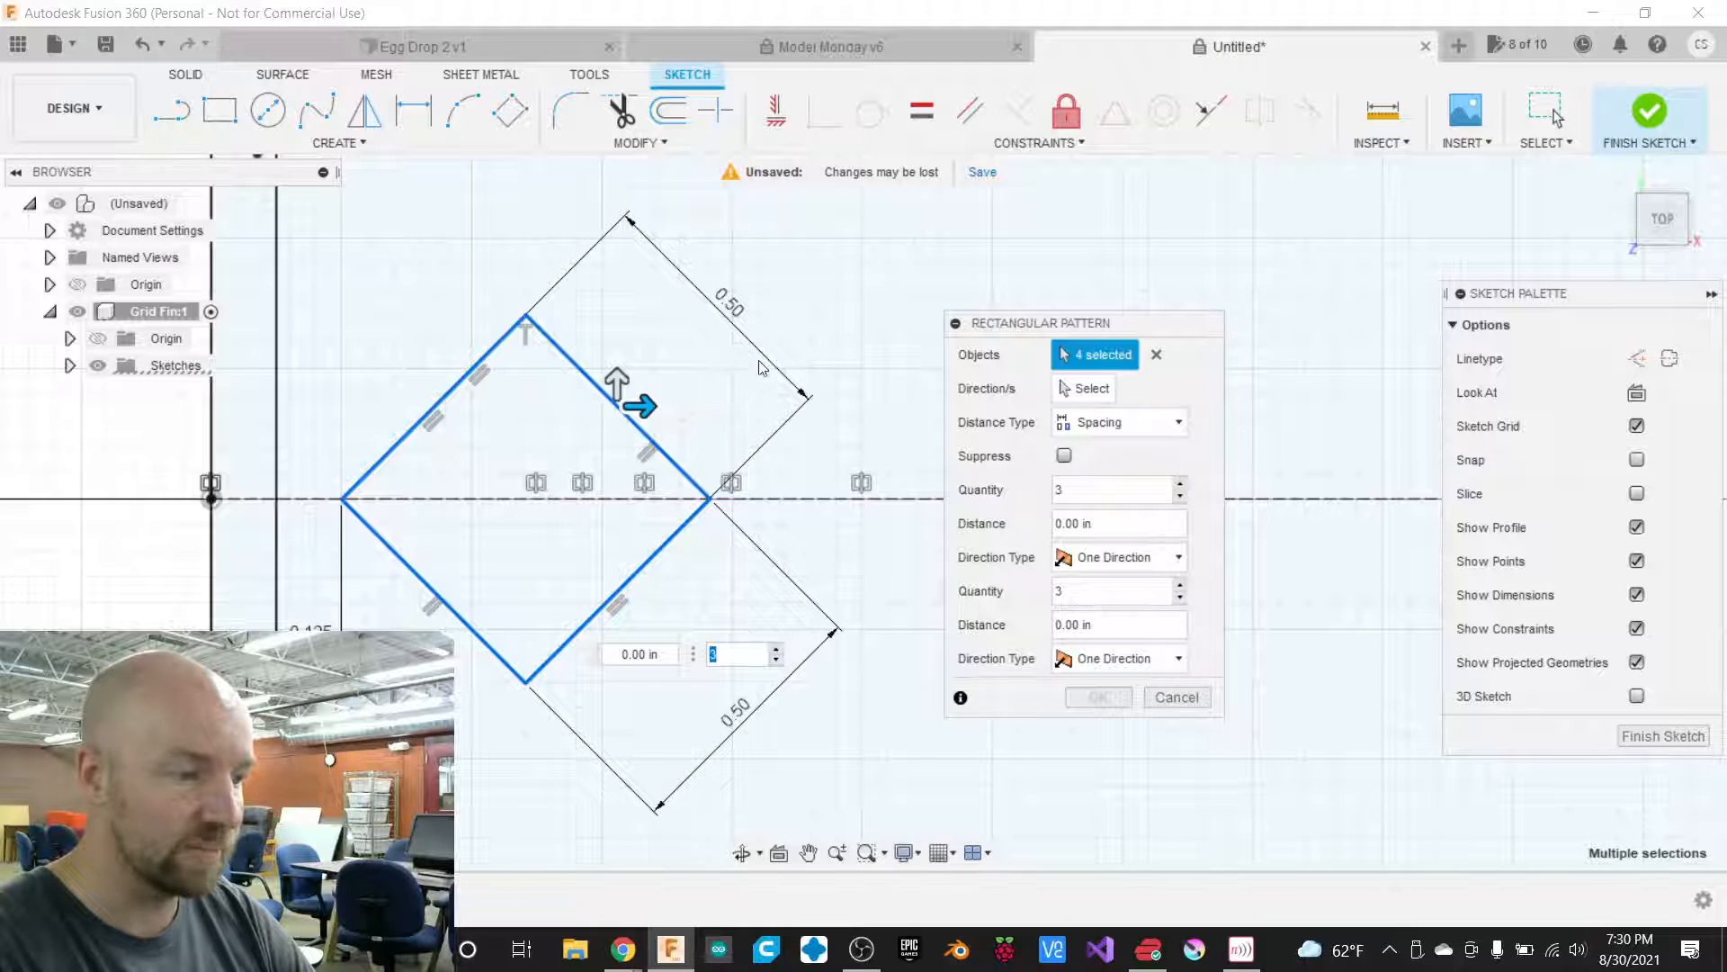
# Try spacing the patterned squares 0.80 in apart along the horizontal direction.
pyautogui.scroll(-5, 599, 369)
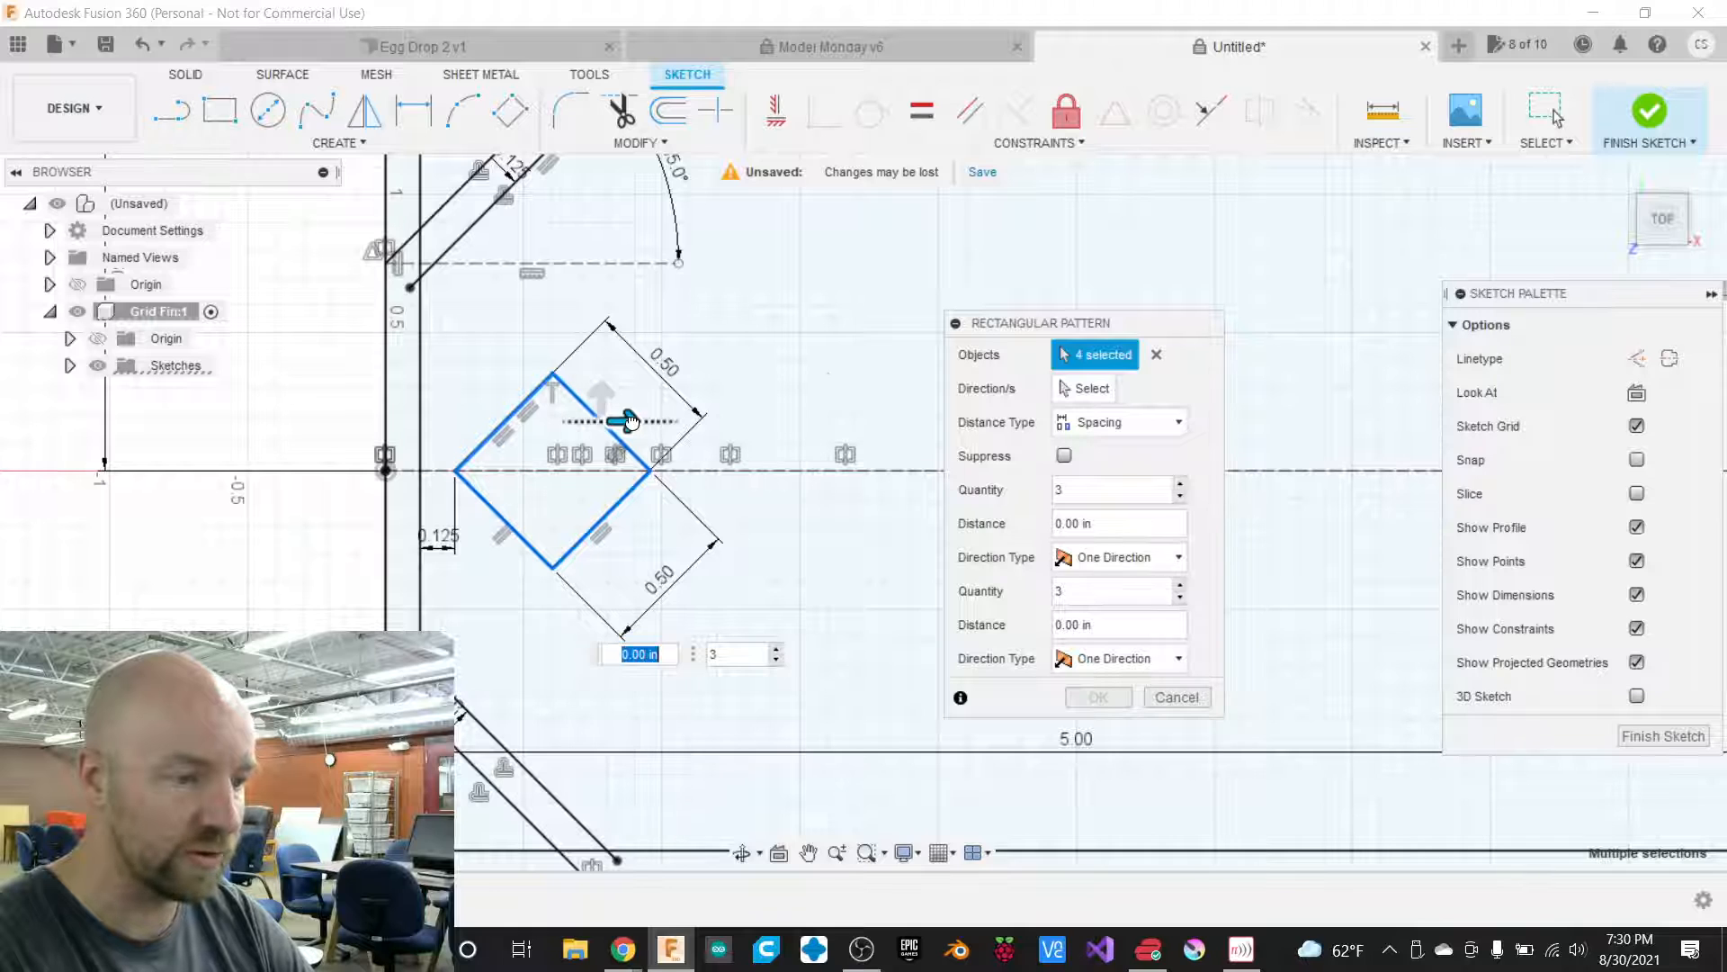
pyautogui.moveTo(630, 416); pyautogui.dragTo(850, 432)
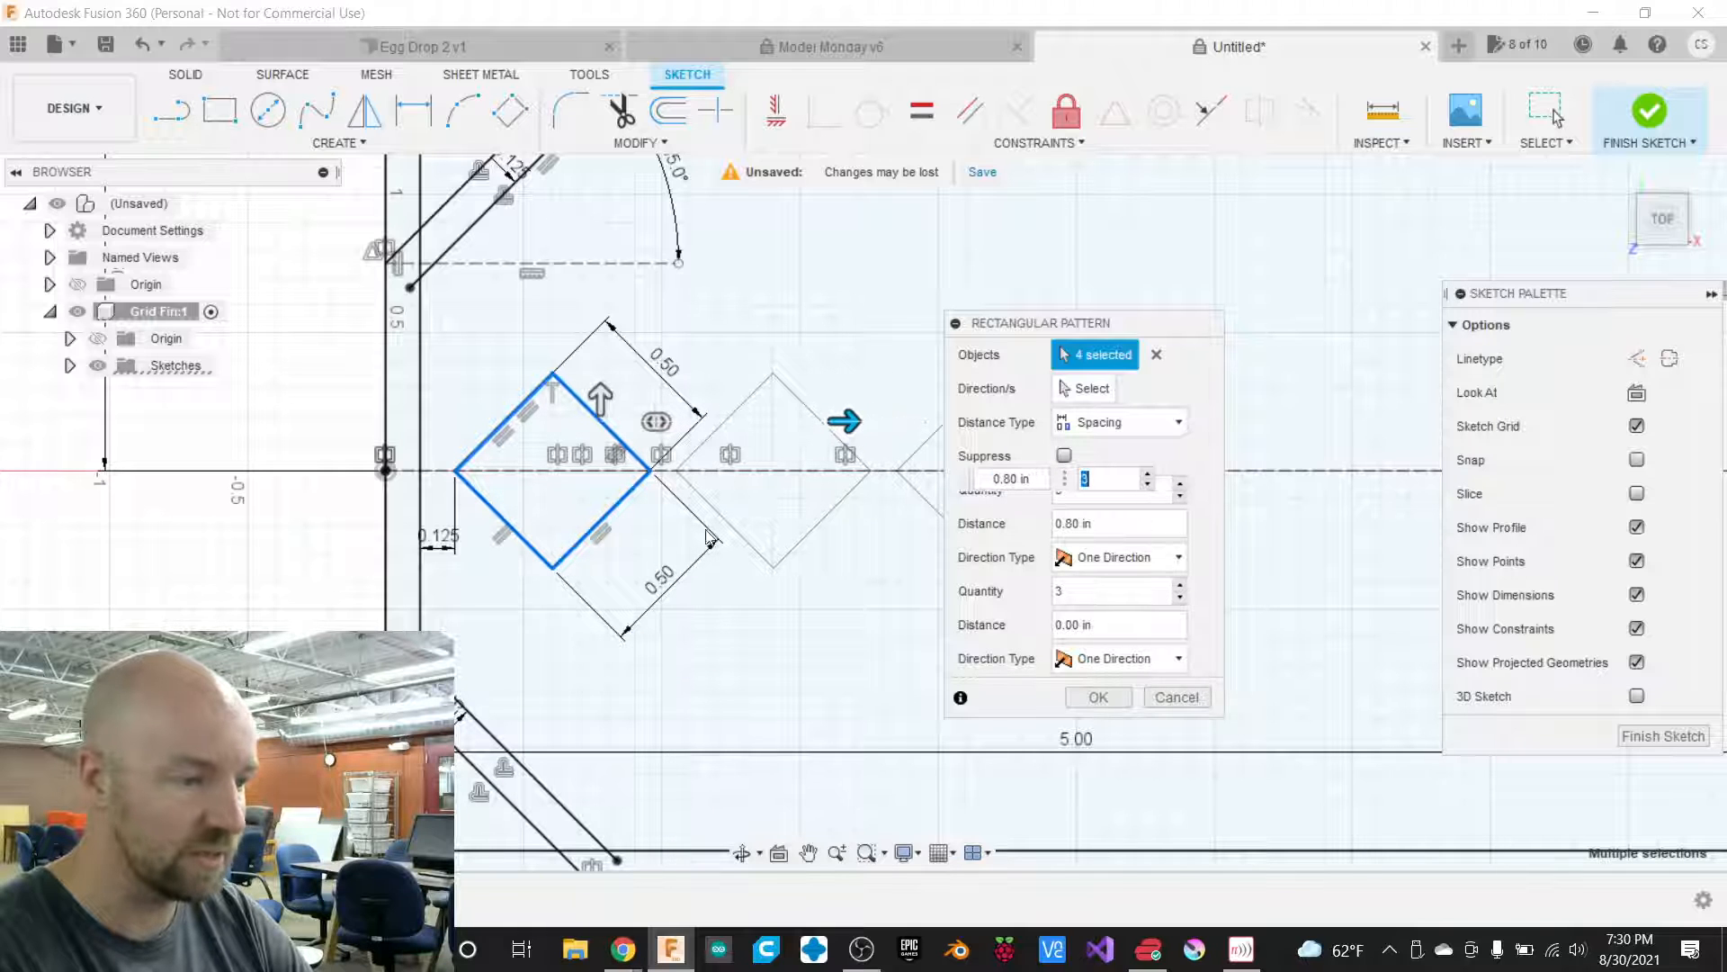
pyautogui.moveTo(601, 389); pyautogui.dragTo(556, 391)
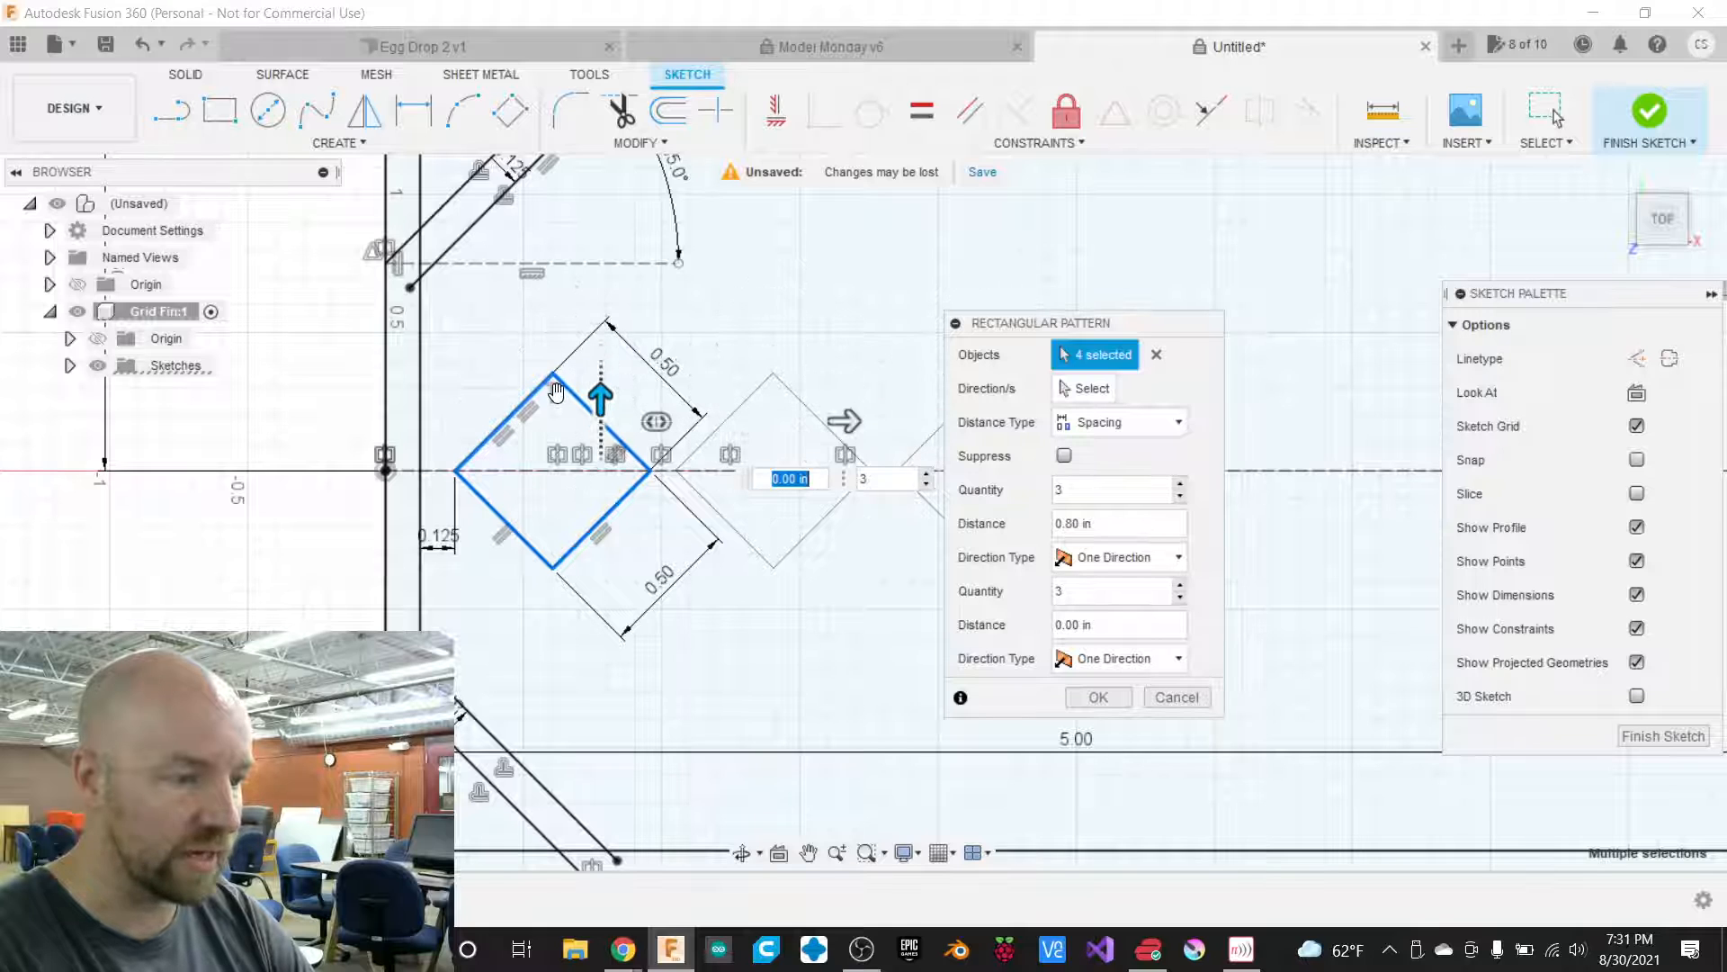
# Use the lower diagonal brace's inner line as the pattern direction and space the squares 0.60 in apart in both directions.
pyautogui.click(1096, 391)
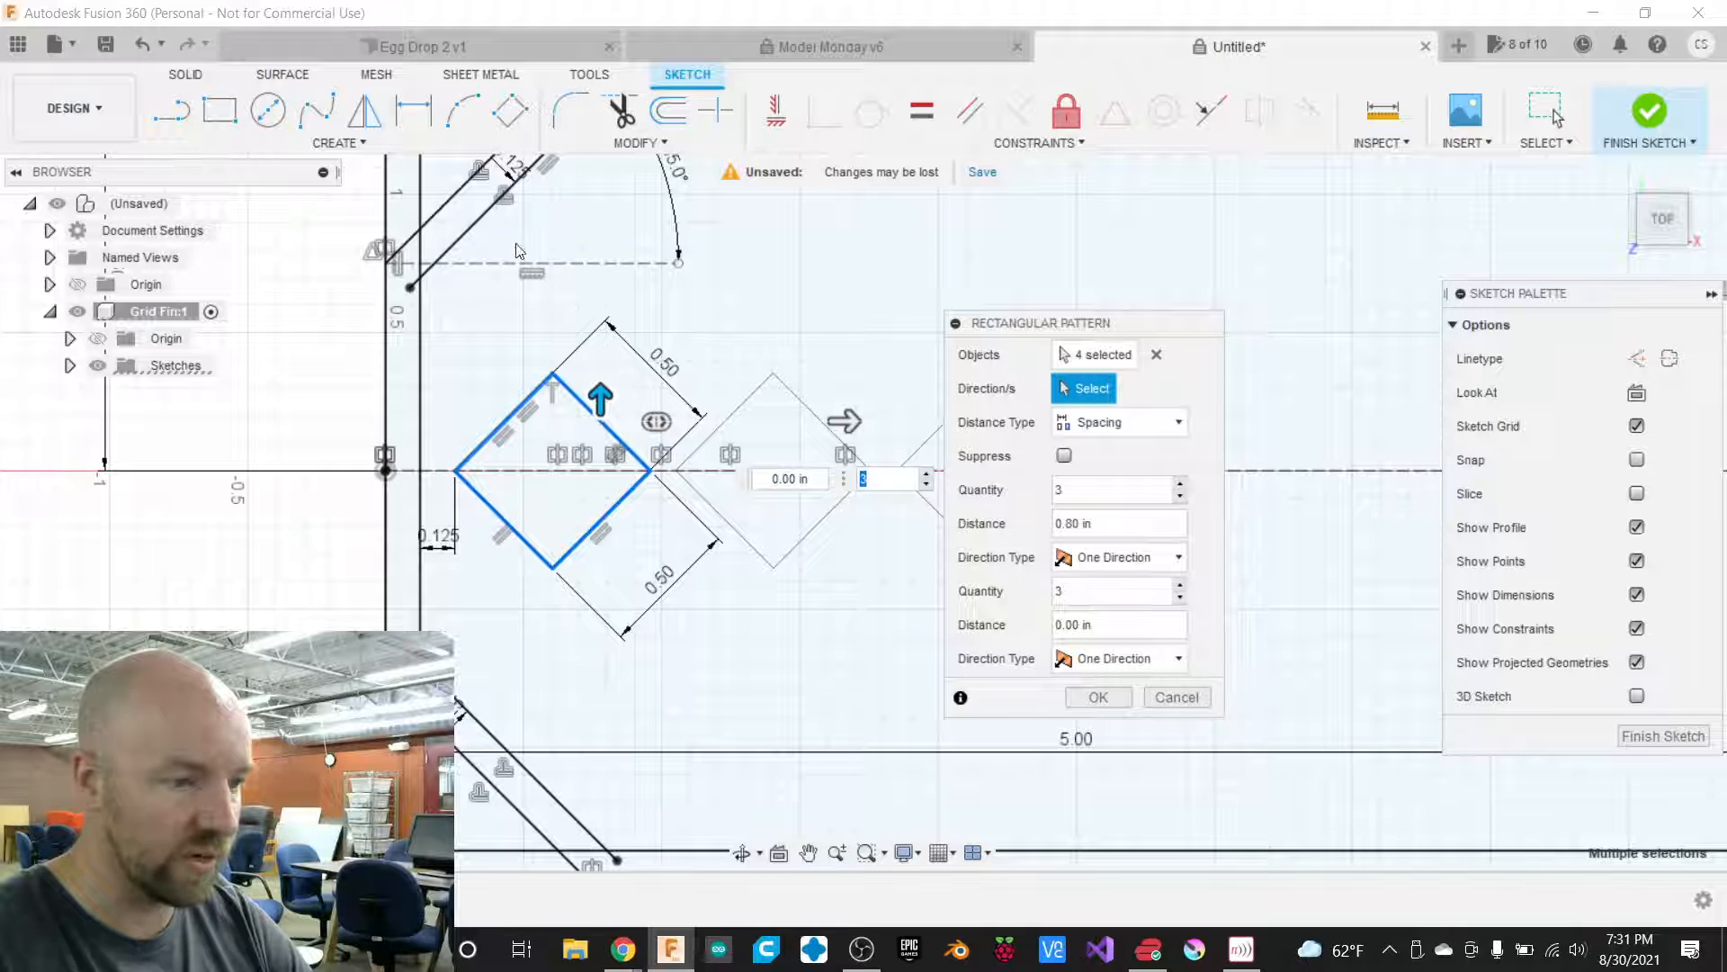
pyautogui.scroll(-1, 518, 397)
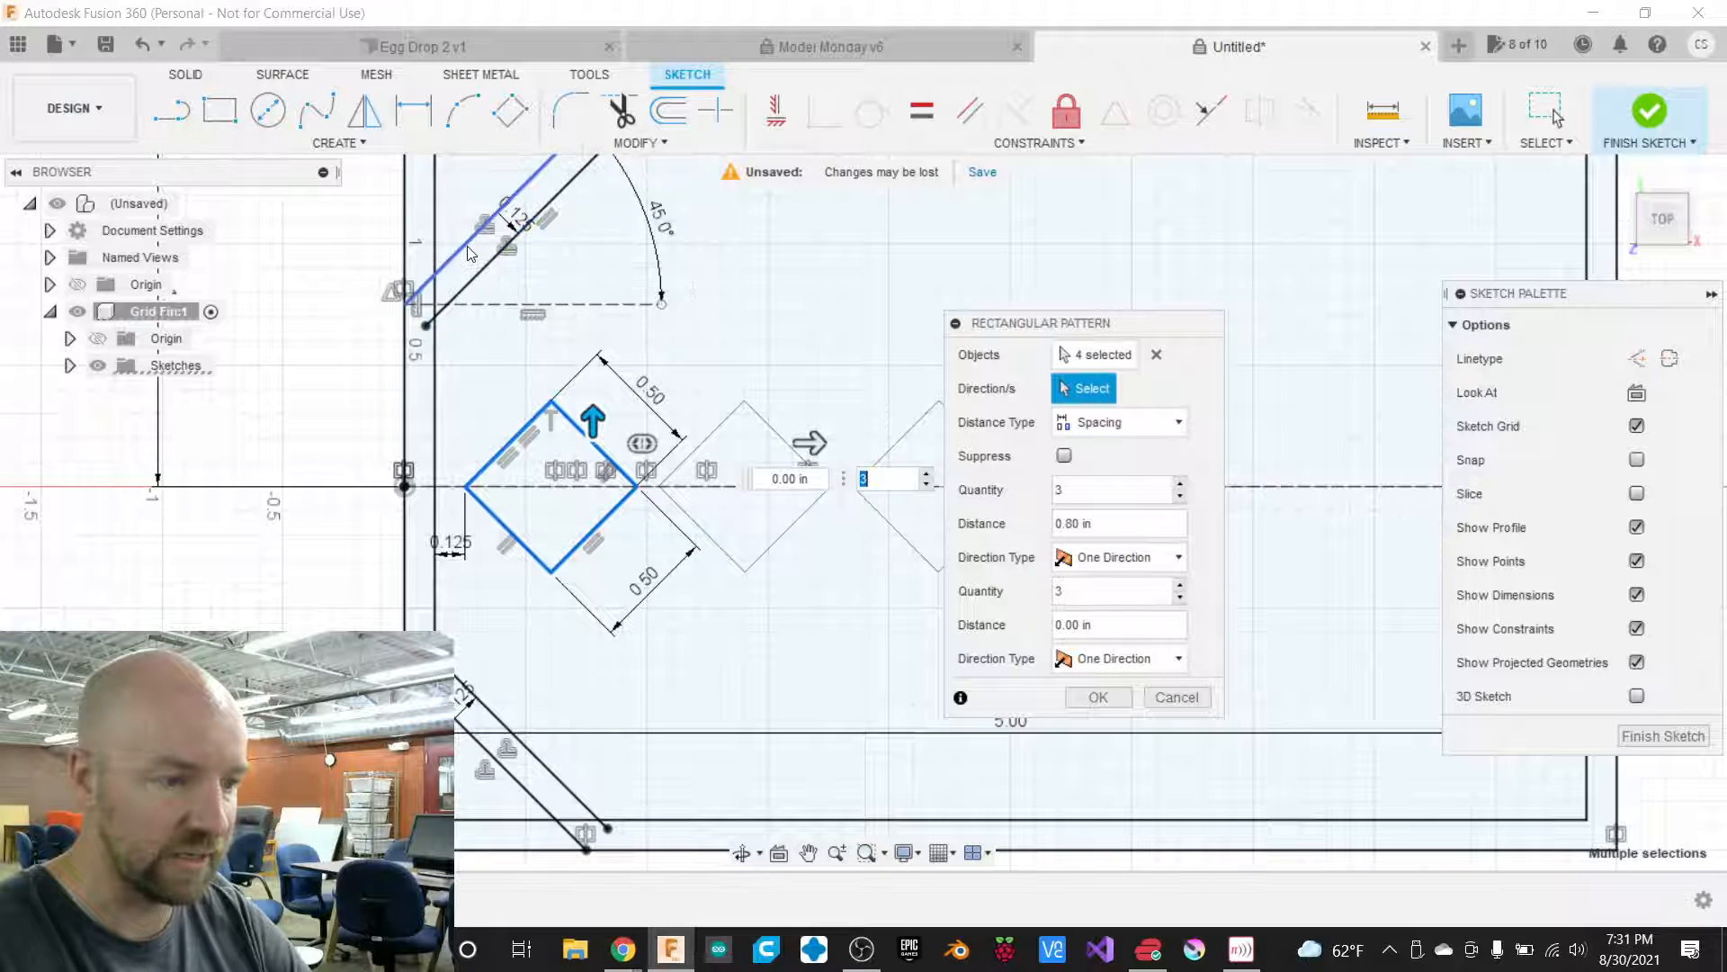
pyautogui.click(488, 715)
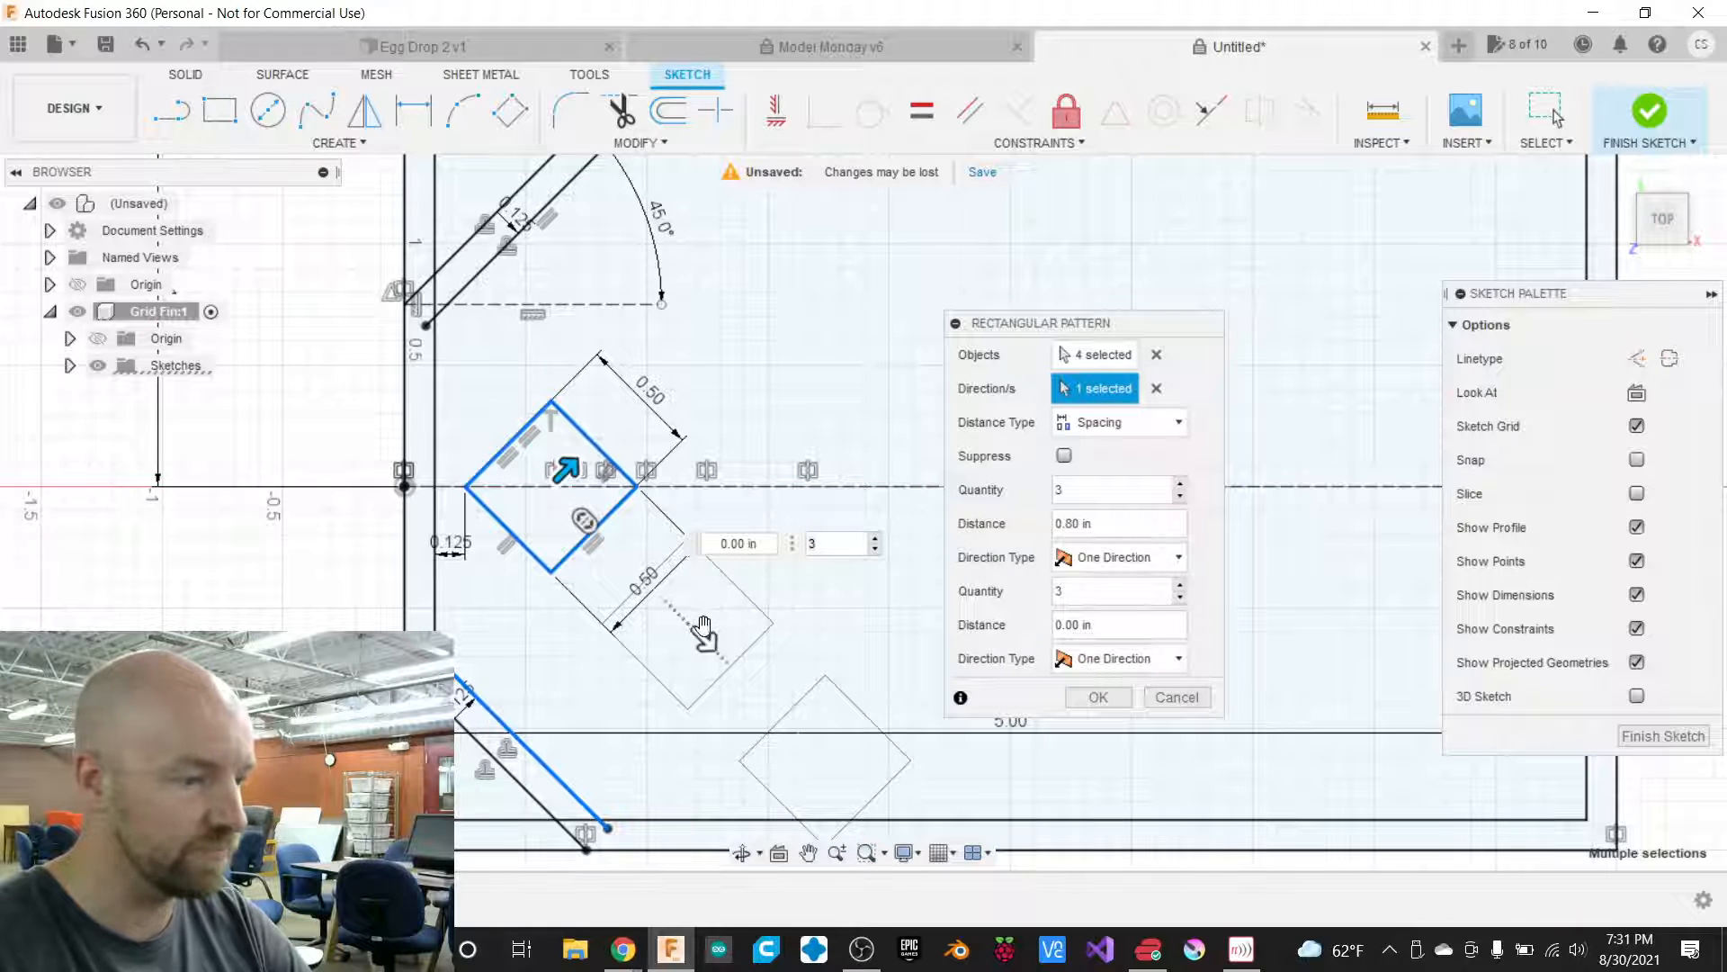
pyautogui.moveTo(702, 634); pyautogui.dragTo(669, 608)
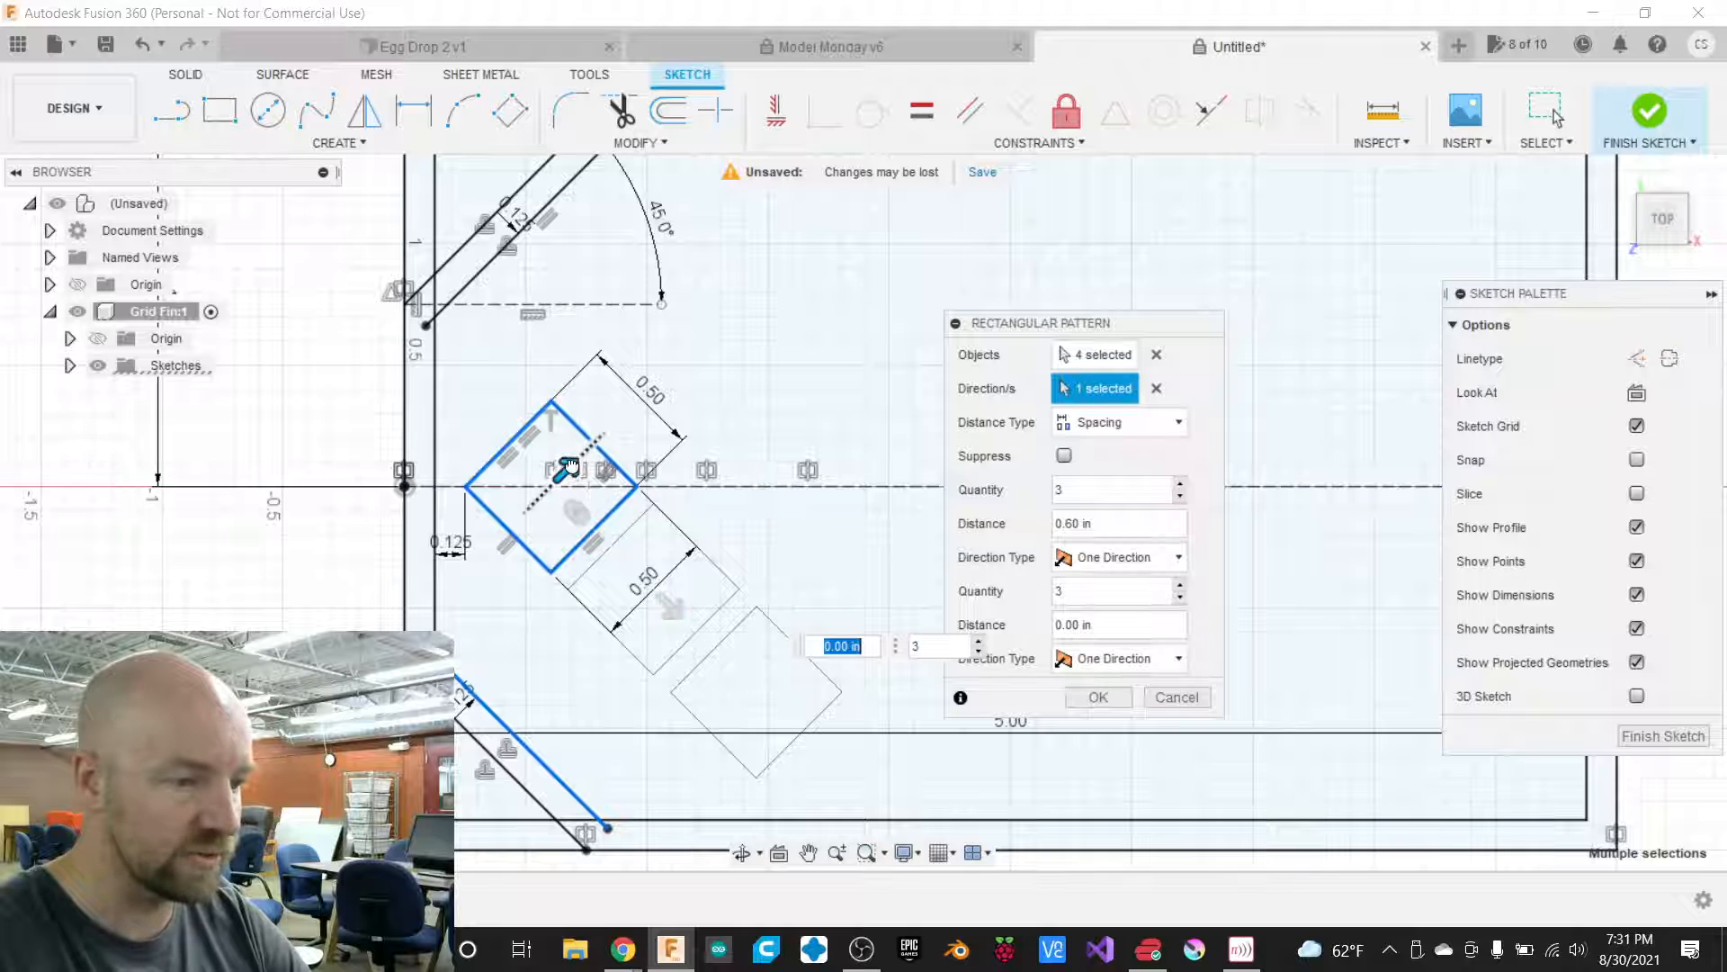
pyautogui.moveTo(567, 468); pyautogui.dragTo(671, 365)
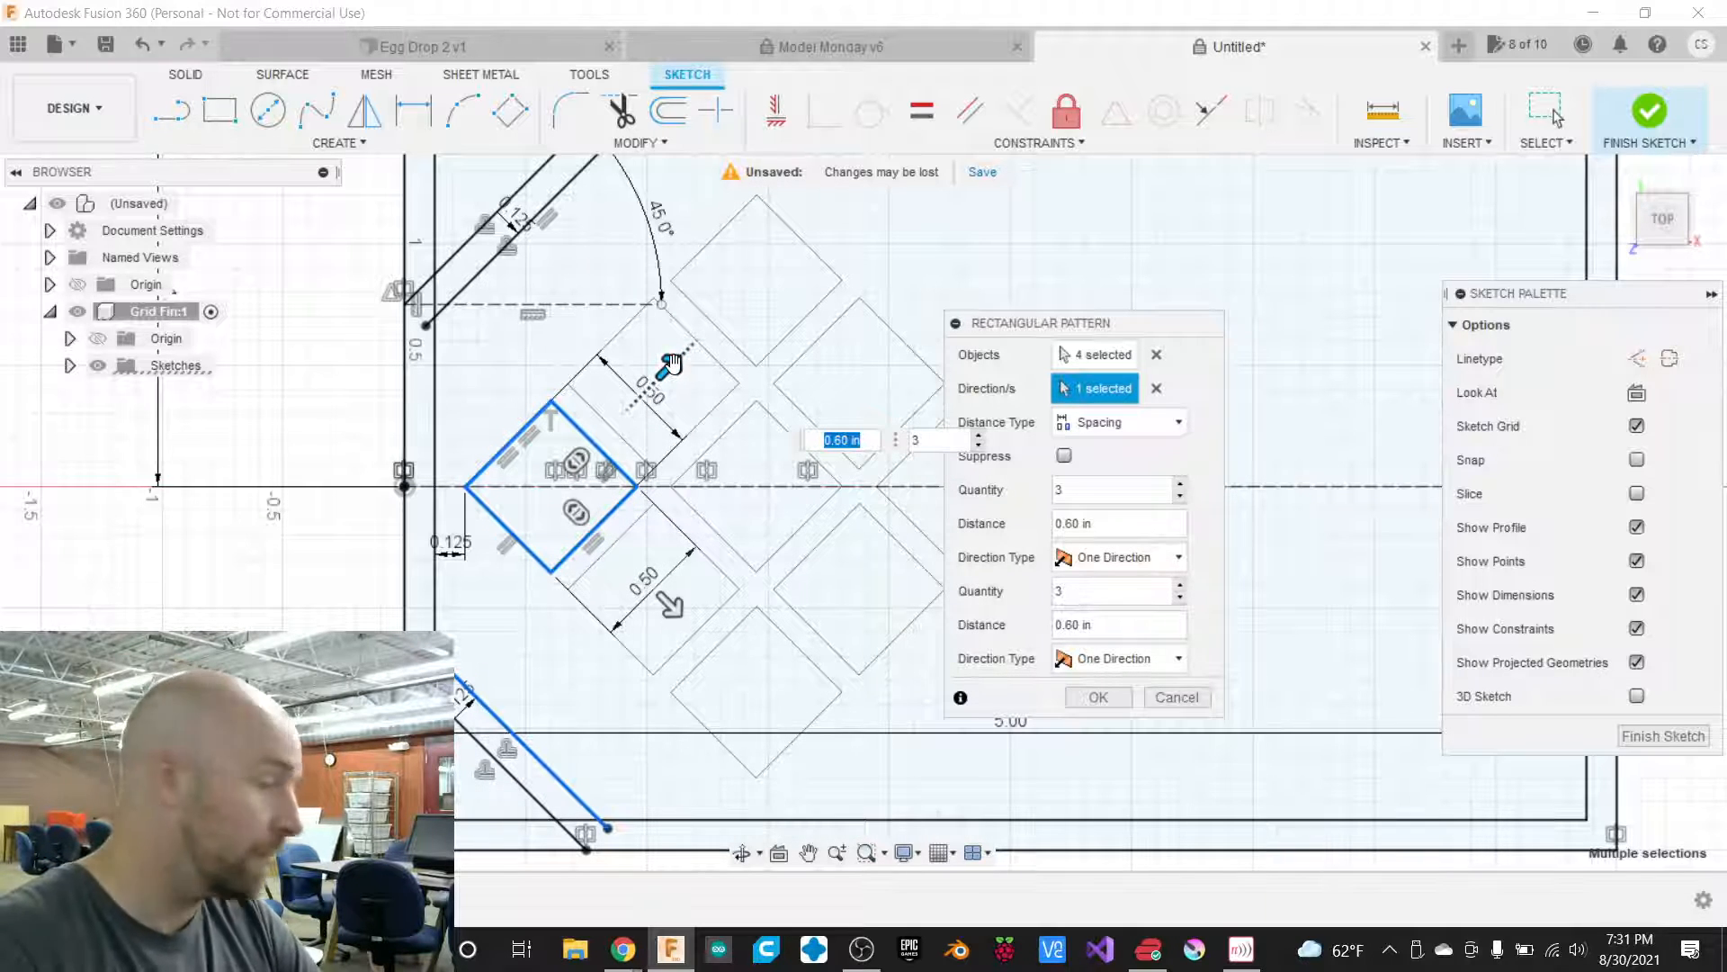
pyautogui.press('Tab')
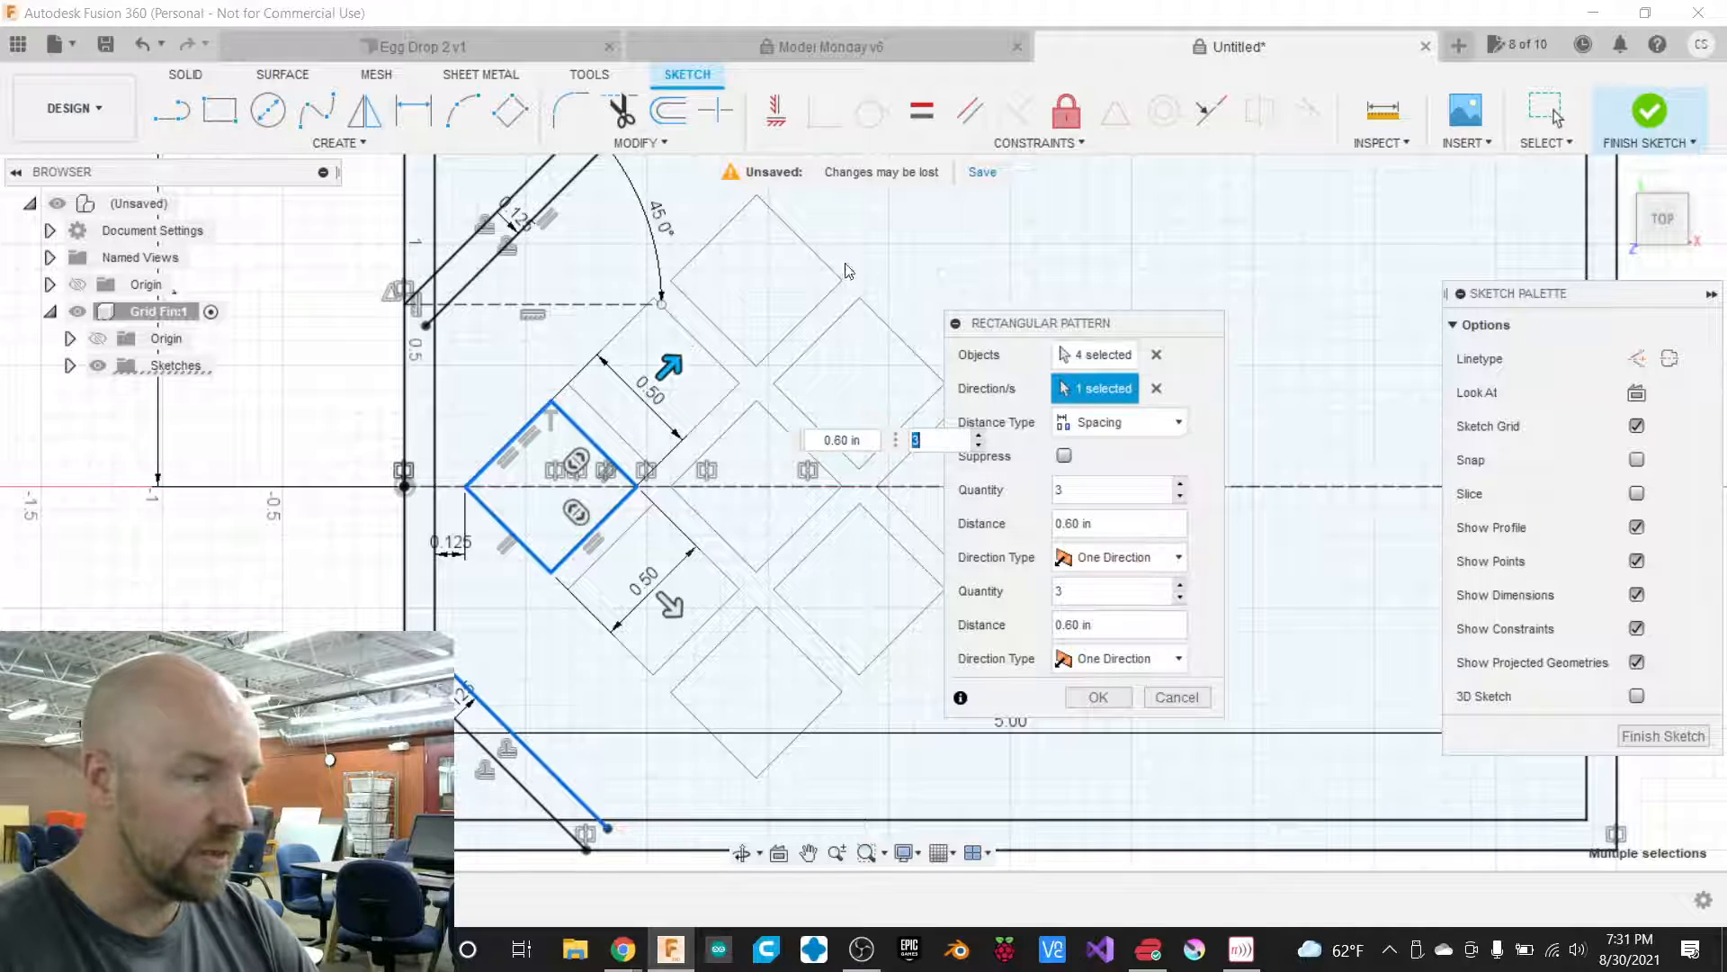
# Change the rectangular pattern's distance type to Extent.
pyautogui.moveTo(1035, 327); pyautogui.dragTo(1112, 256)
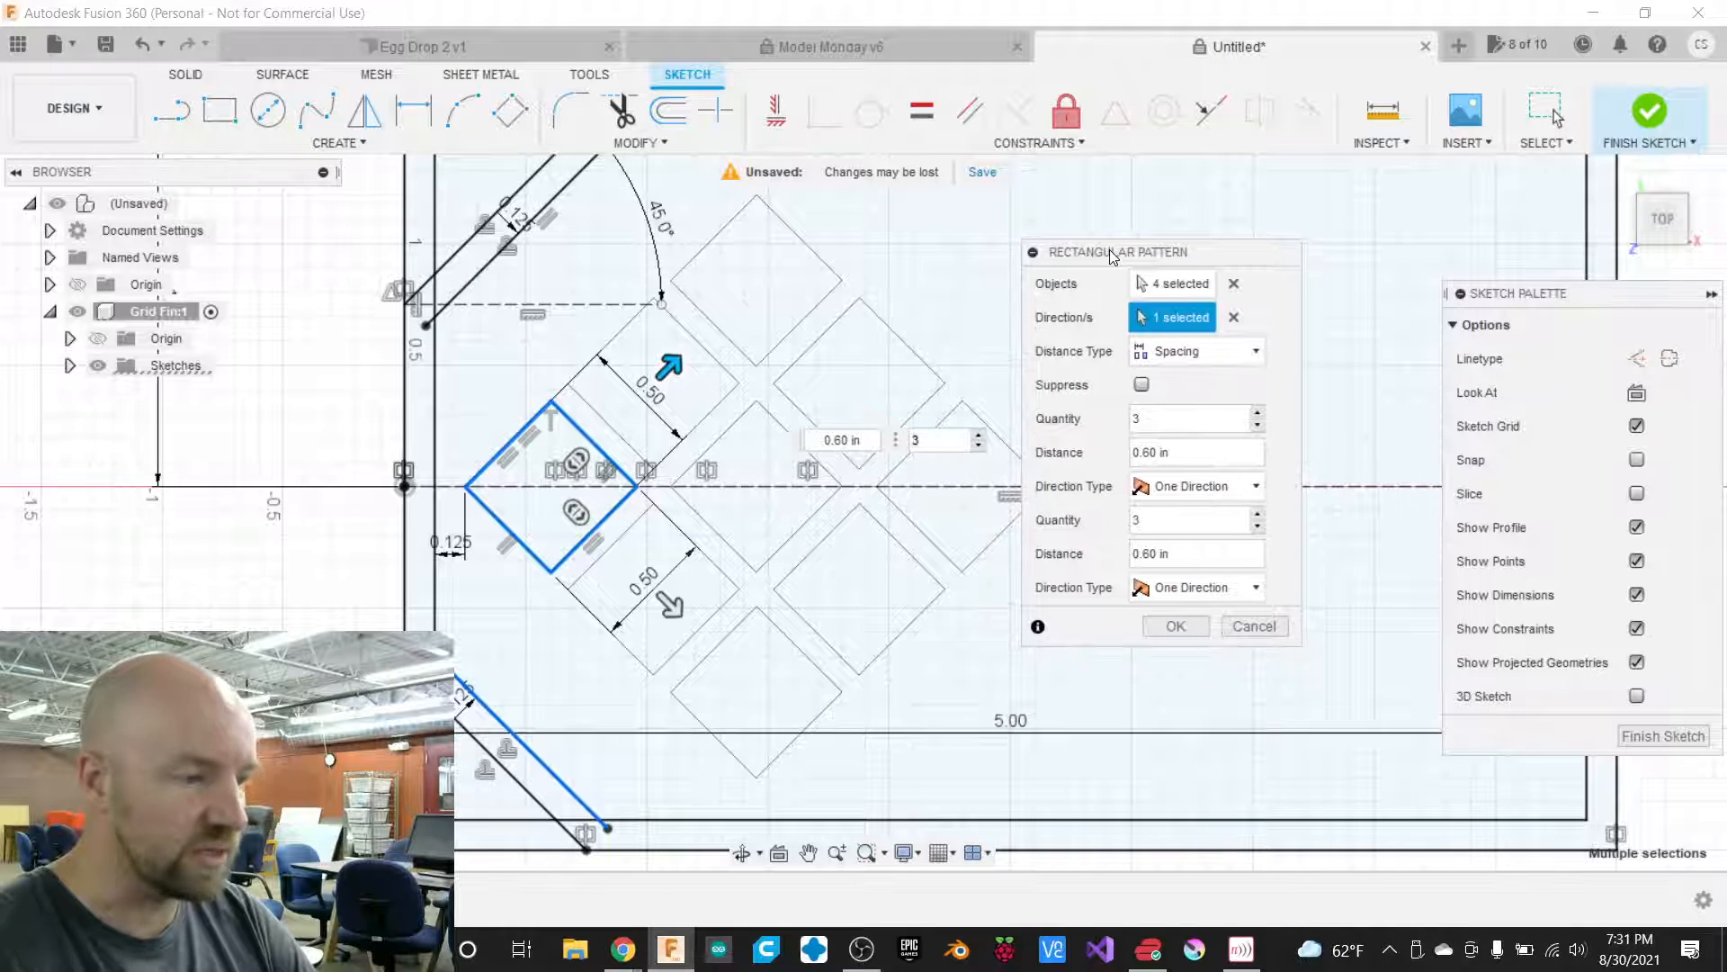
pyautogui.click(1207, 355)
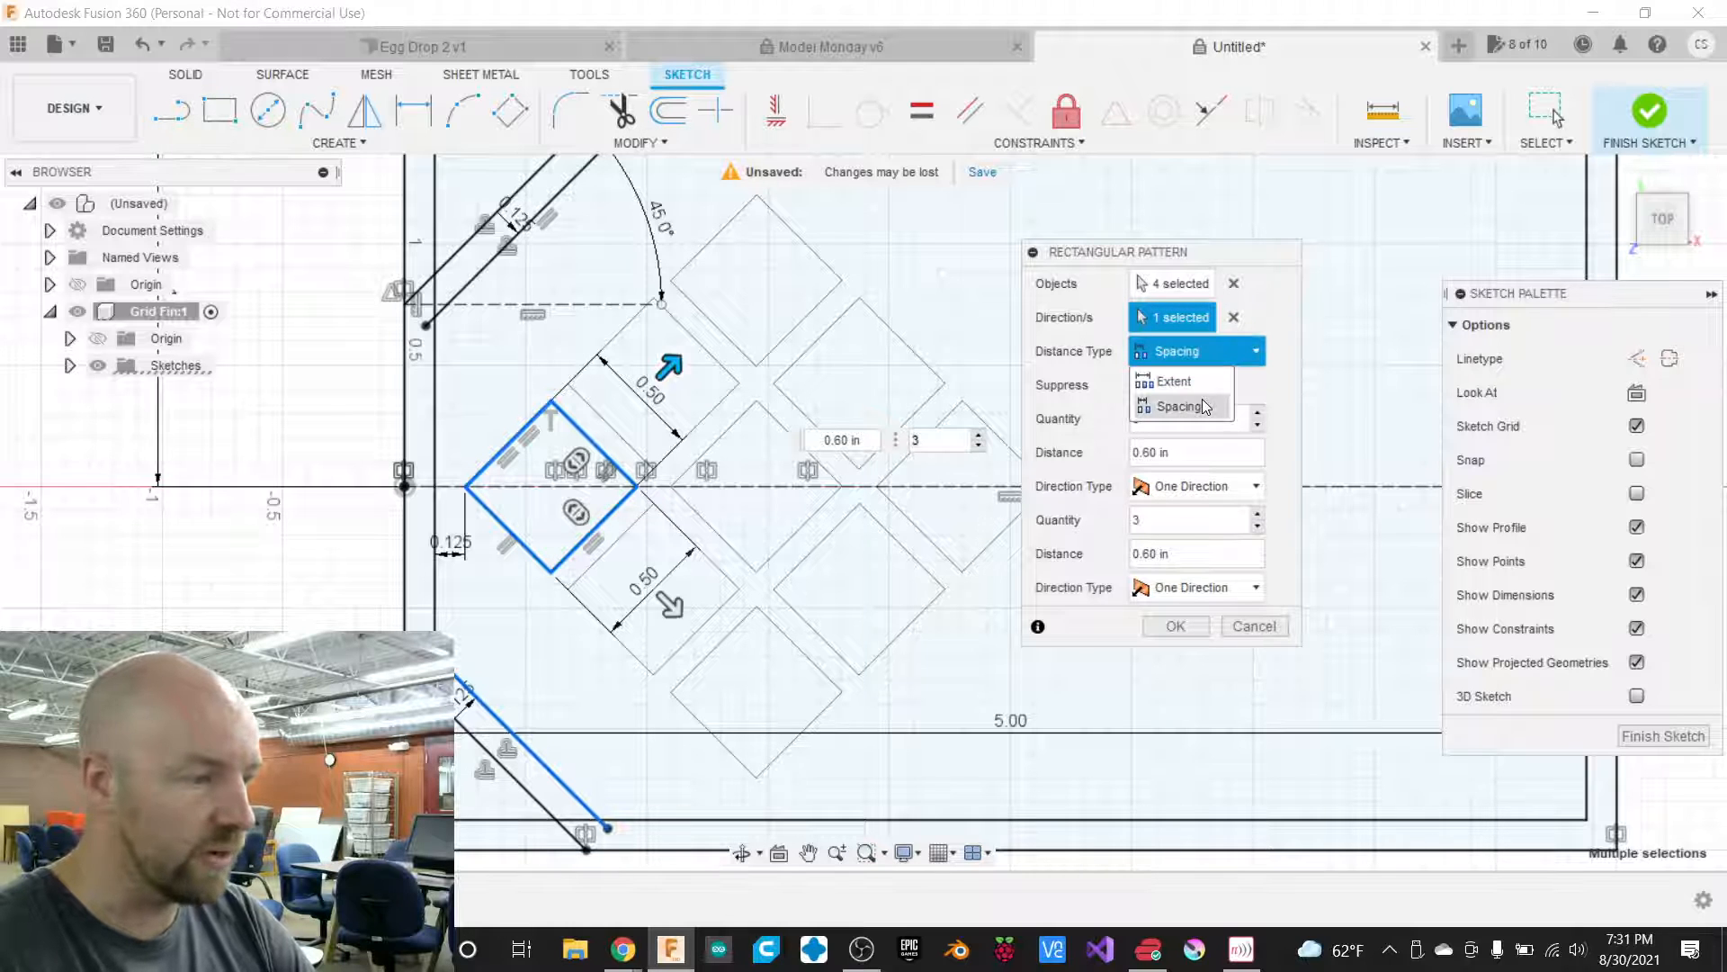
pyautogui.click(1203, 396)
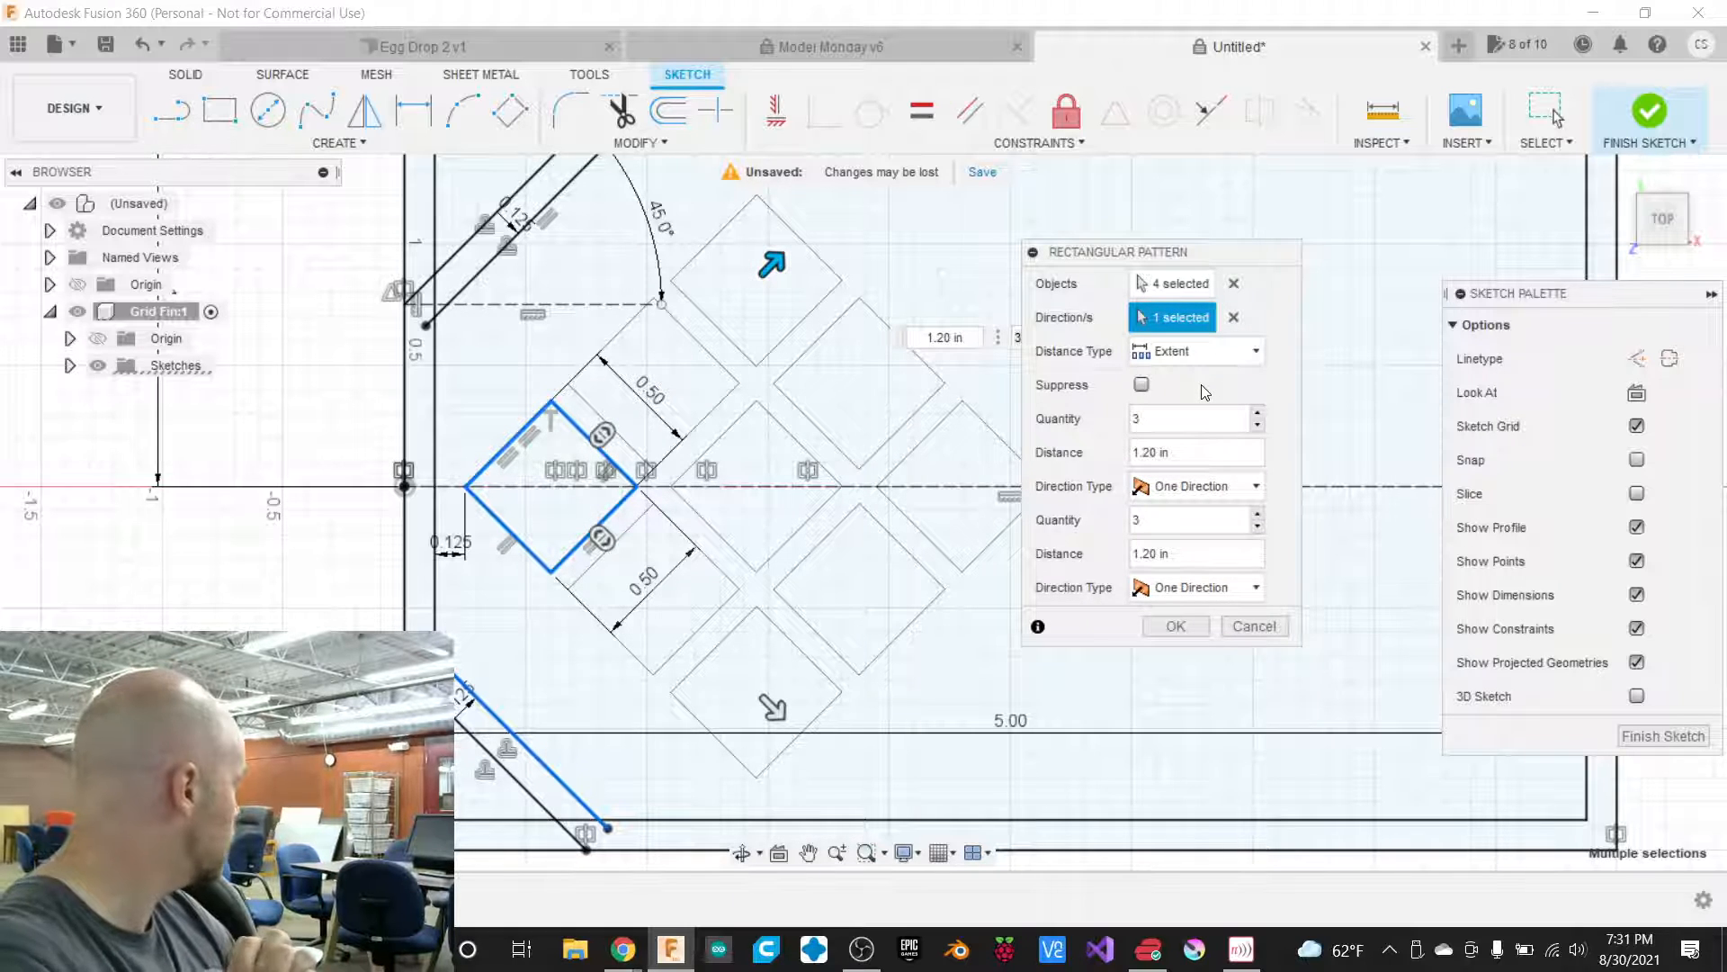
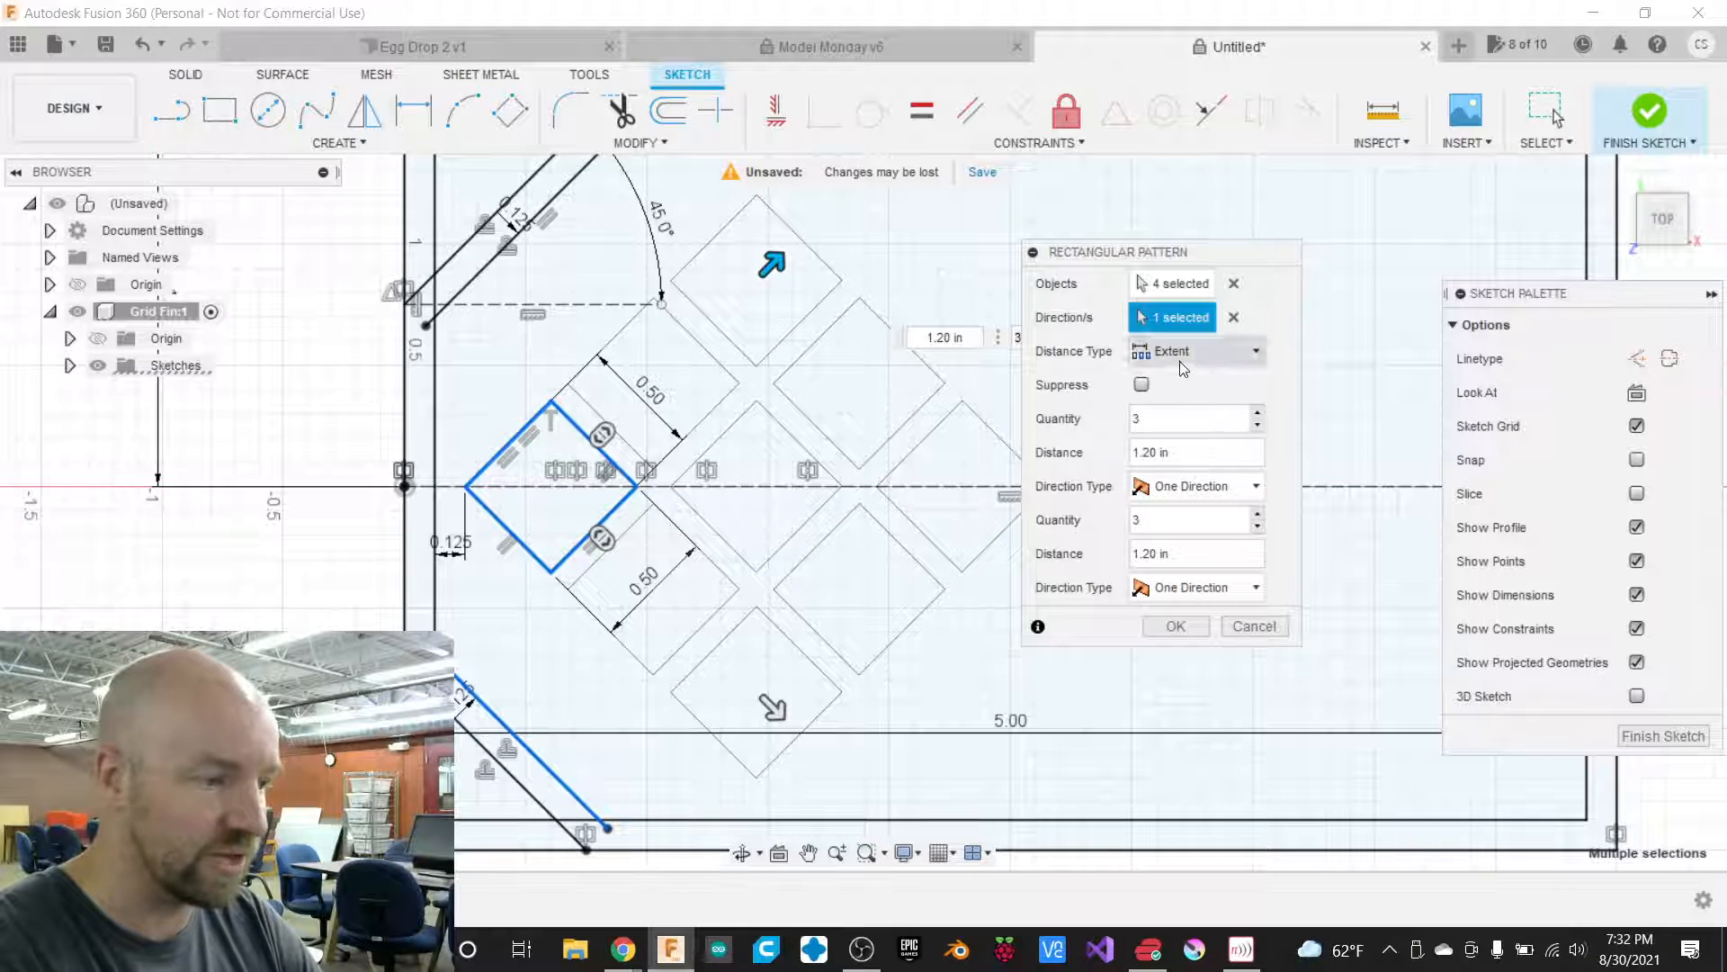
pyautogui.moveTo(1181, 257); pyautogui.dragTo(1298, 242)
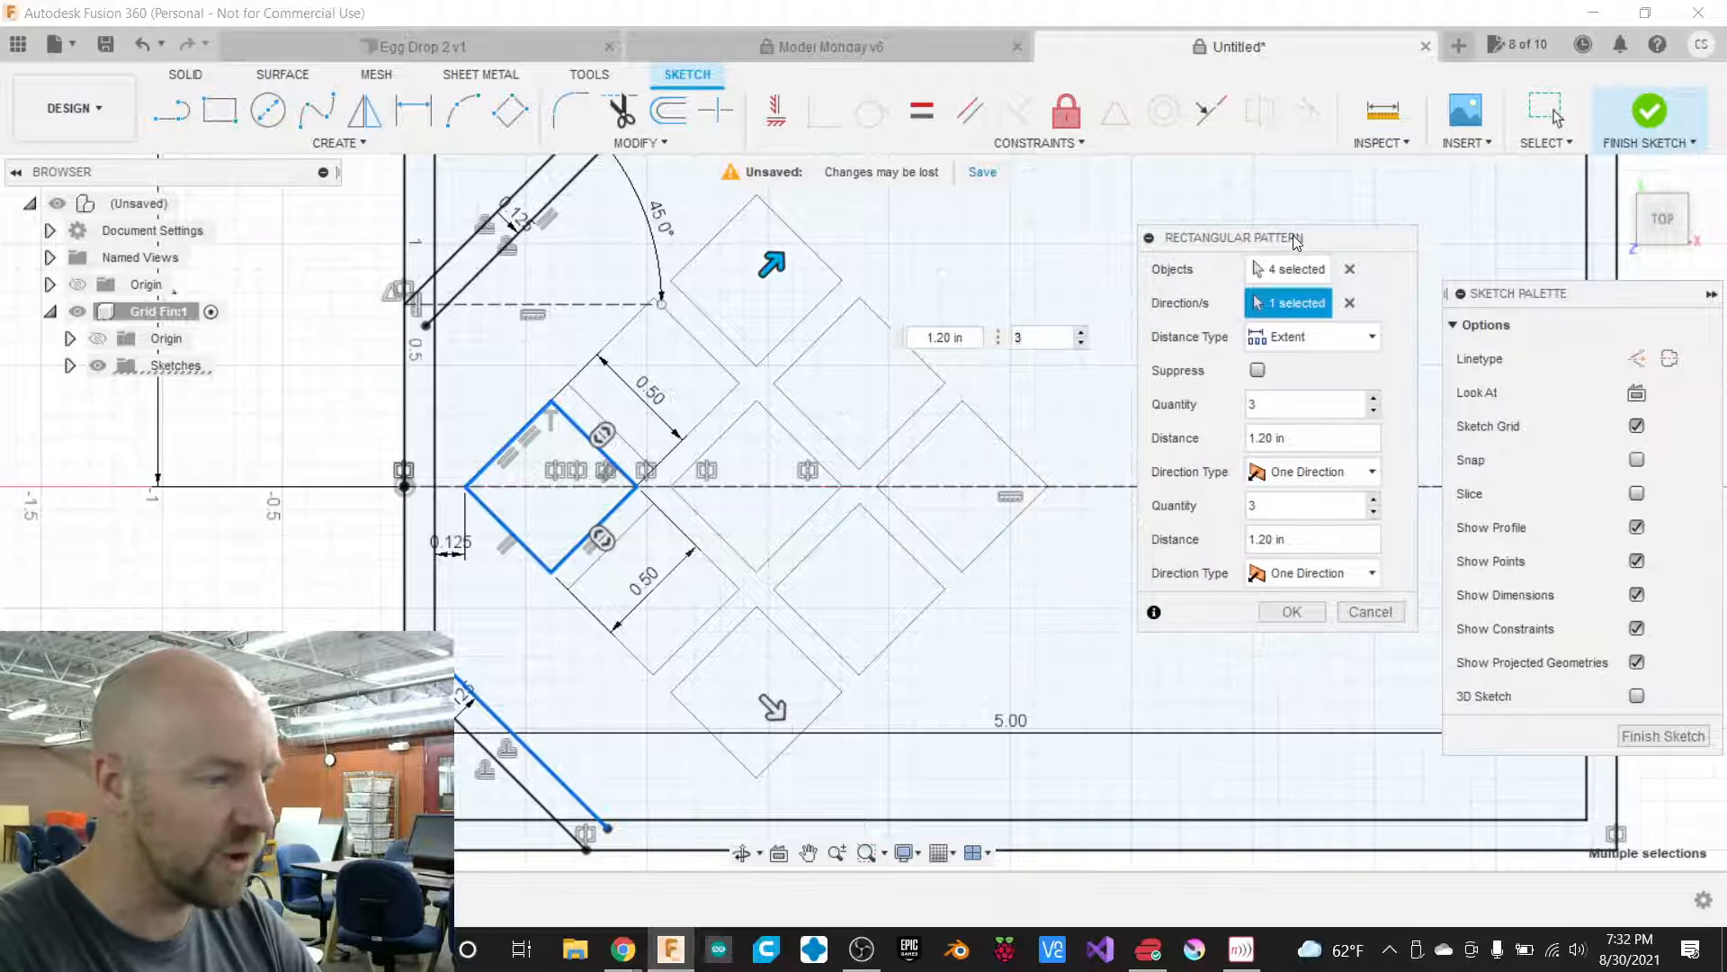
pyautogui.click(1301, 347)
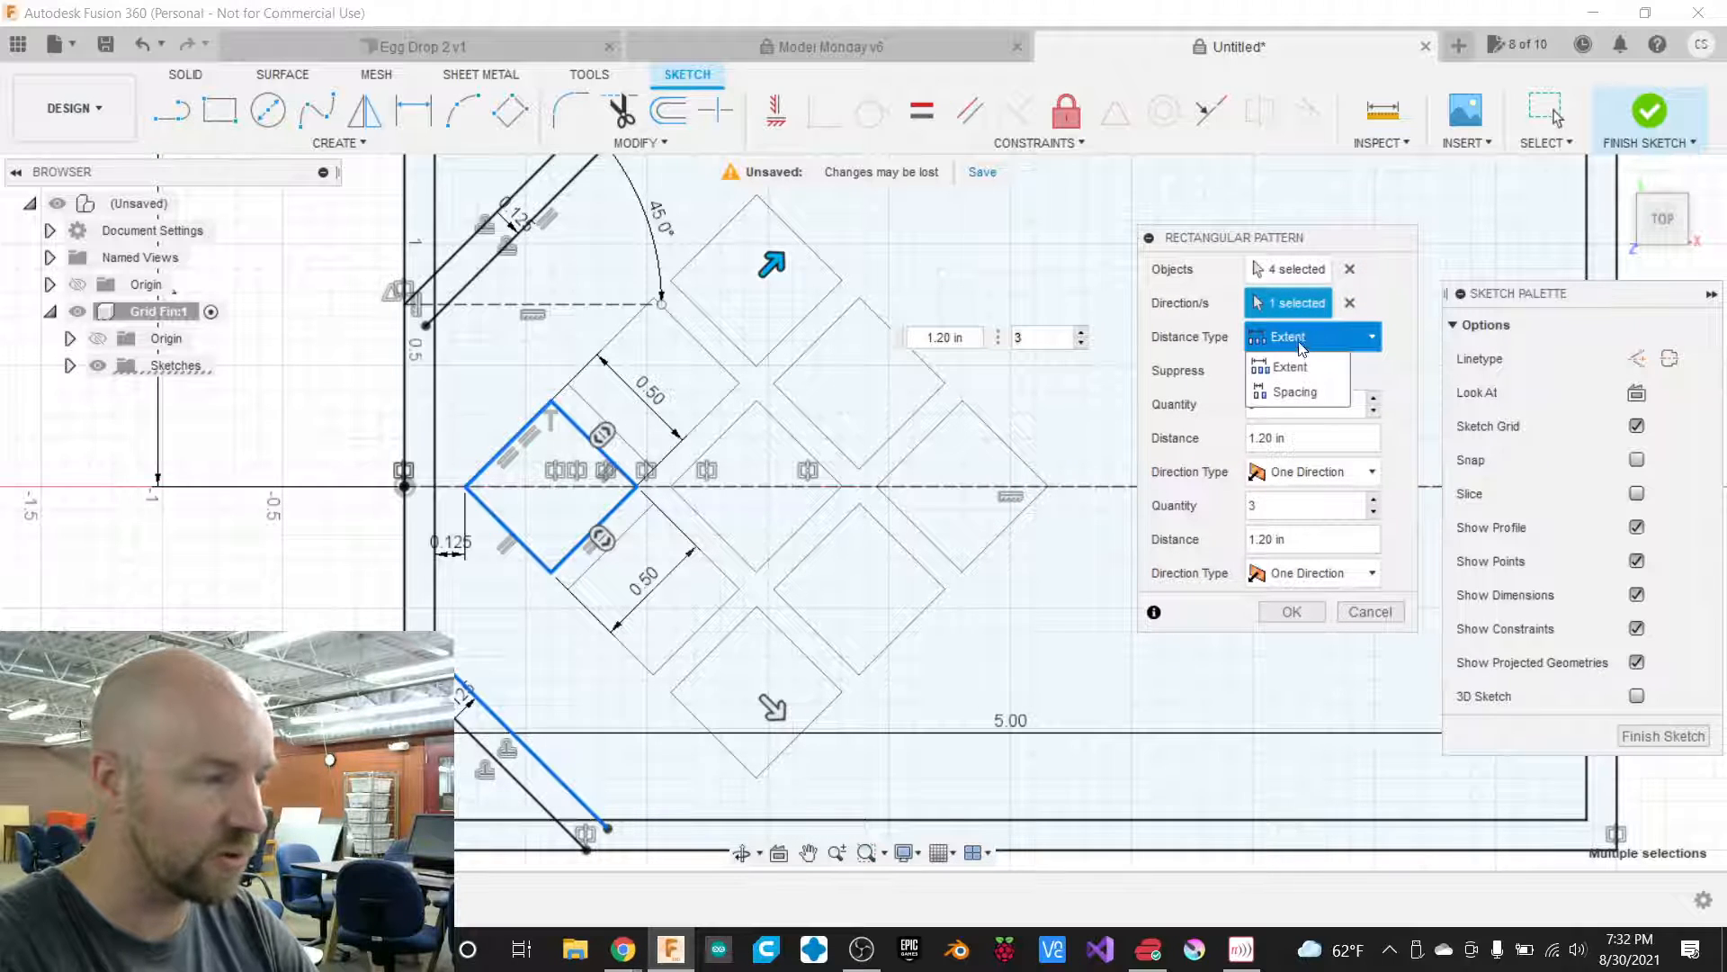
pyautogui.click(1298, 337)
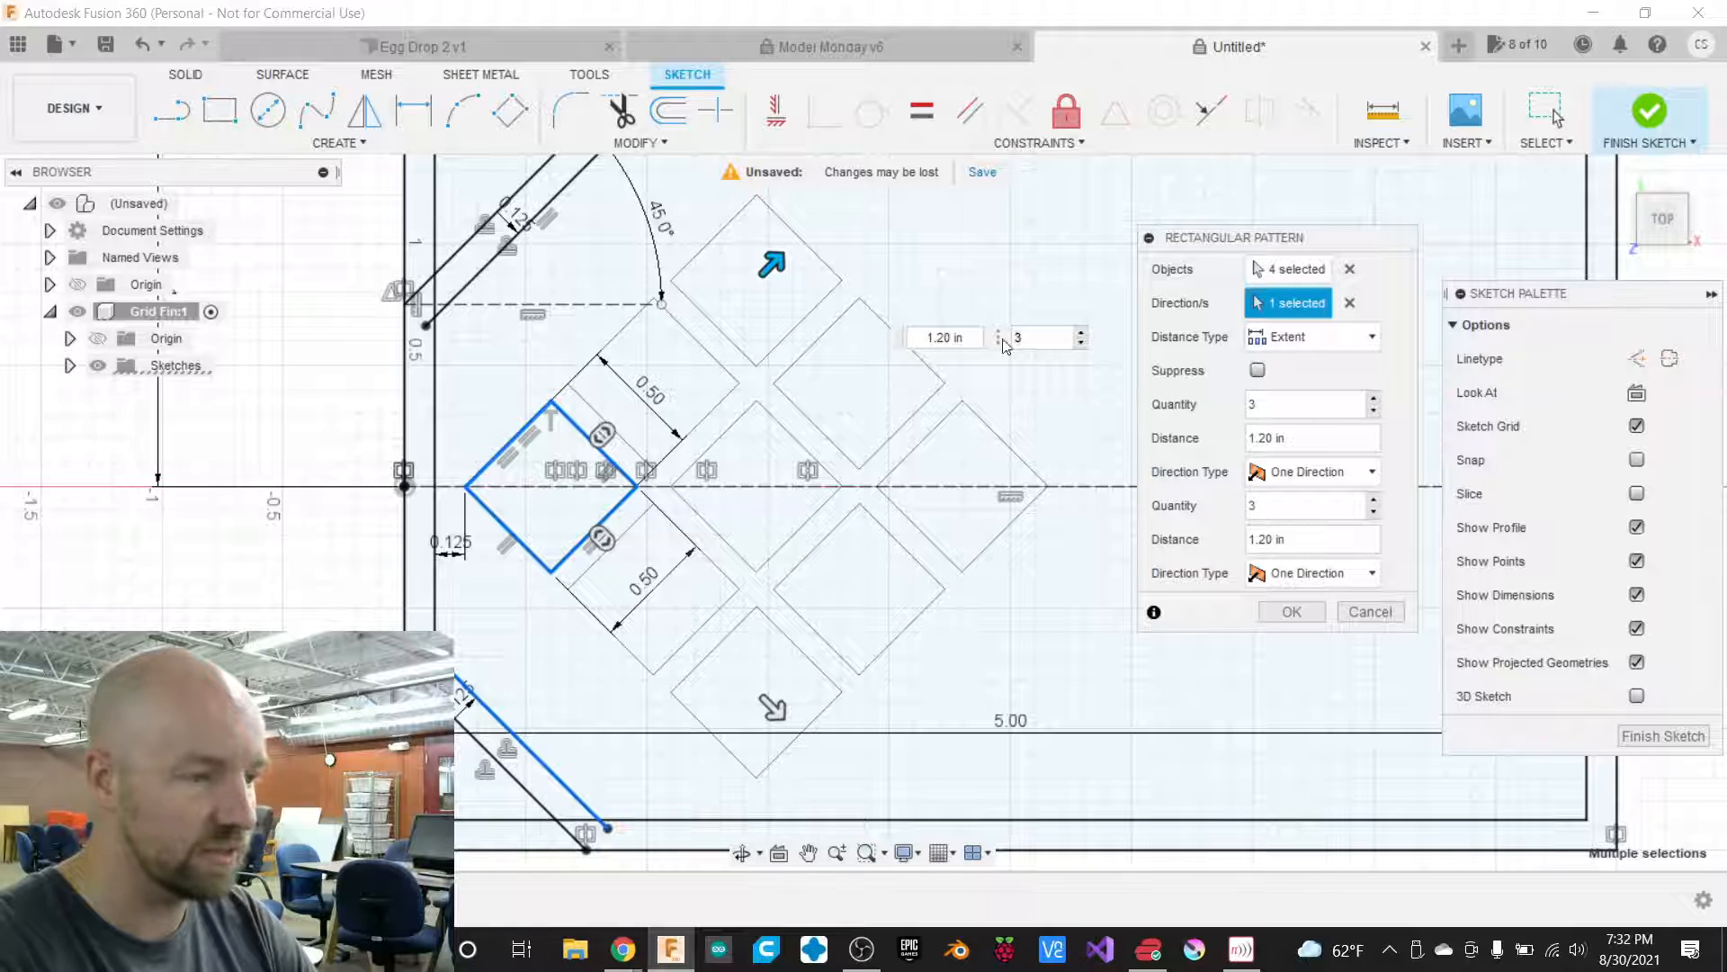
# Try stretching the pattern's extents to 1.80 in along the upward diagonal and 1.60 in along the downward diagonal.
pyautogui.moveTo(771, 263); pyautogui.dragTo(899, 189)
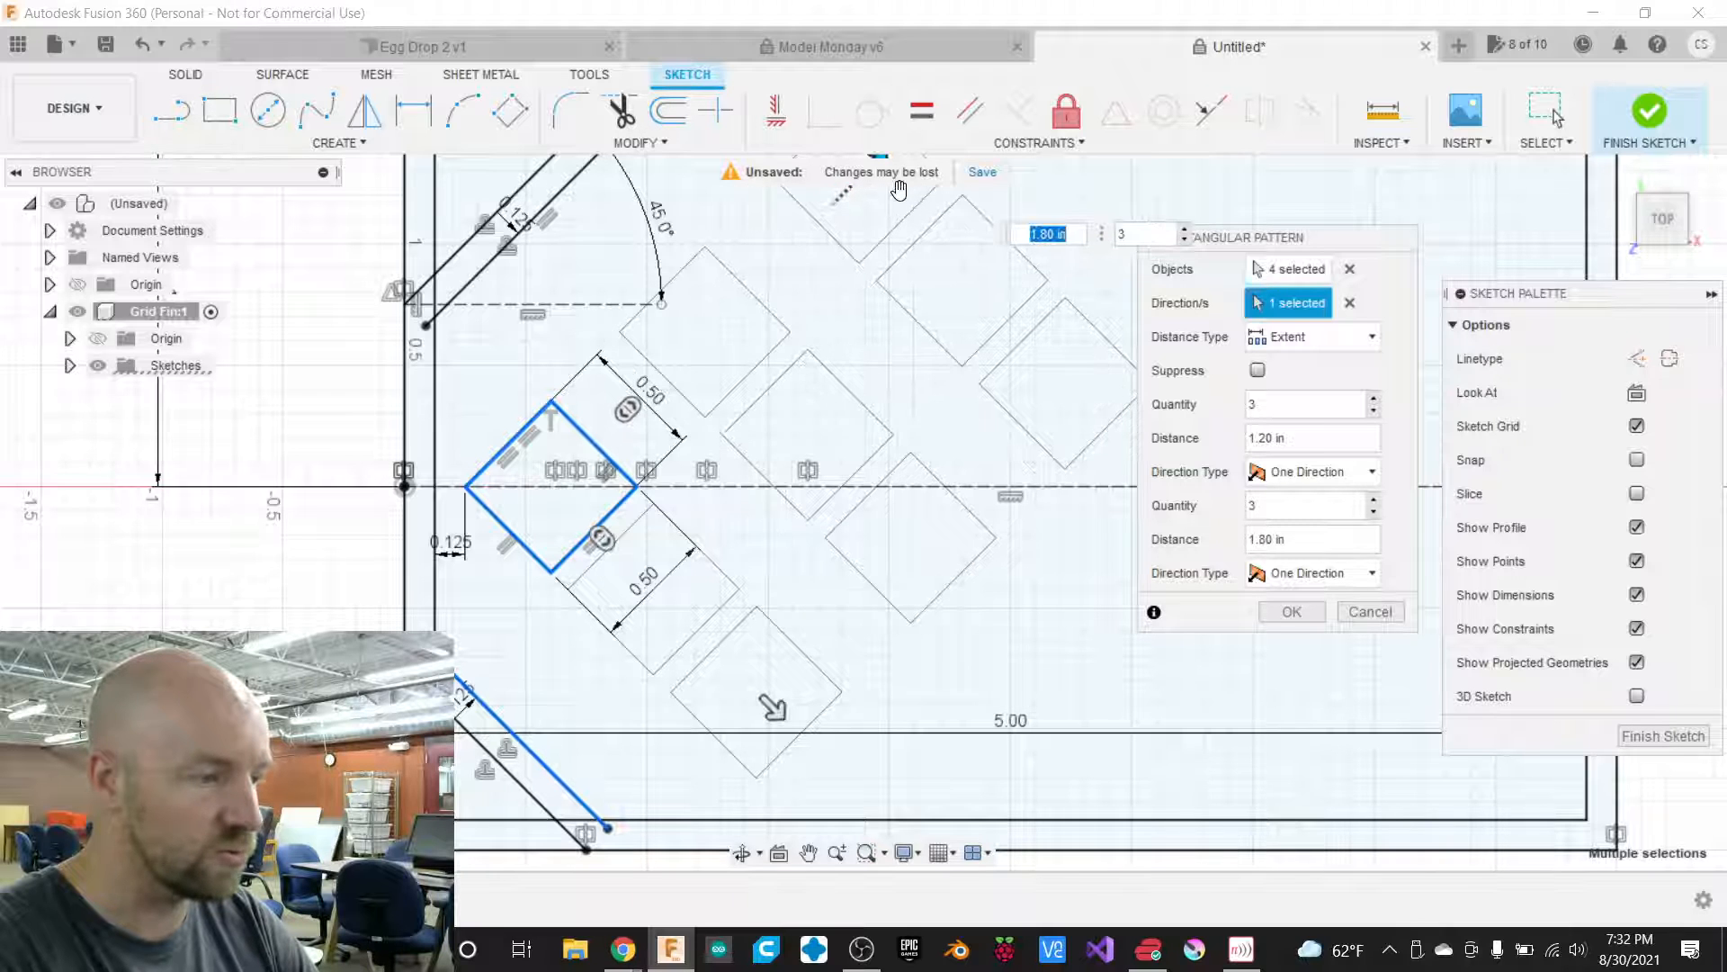
pyautogui.press('Tab')
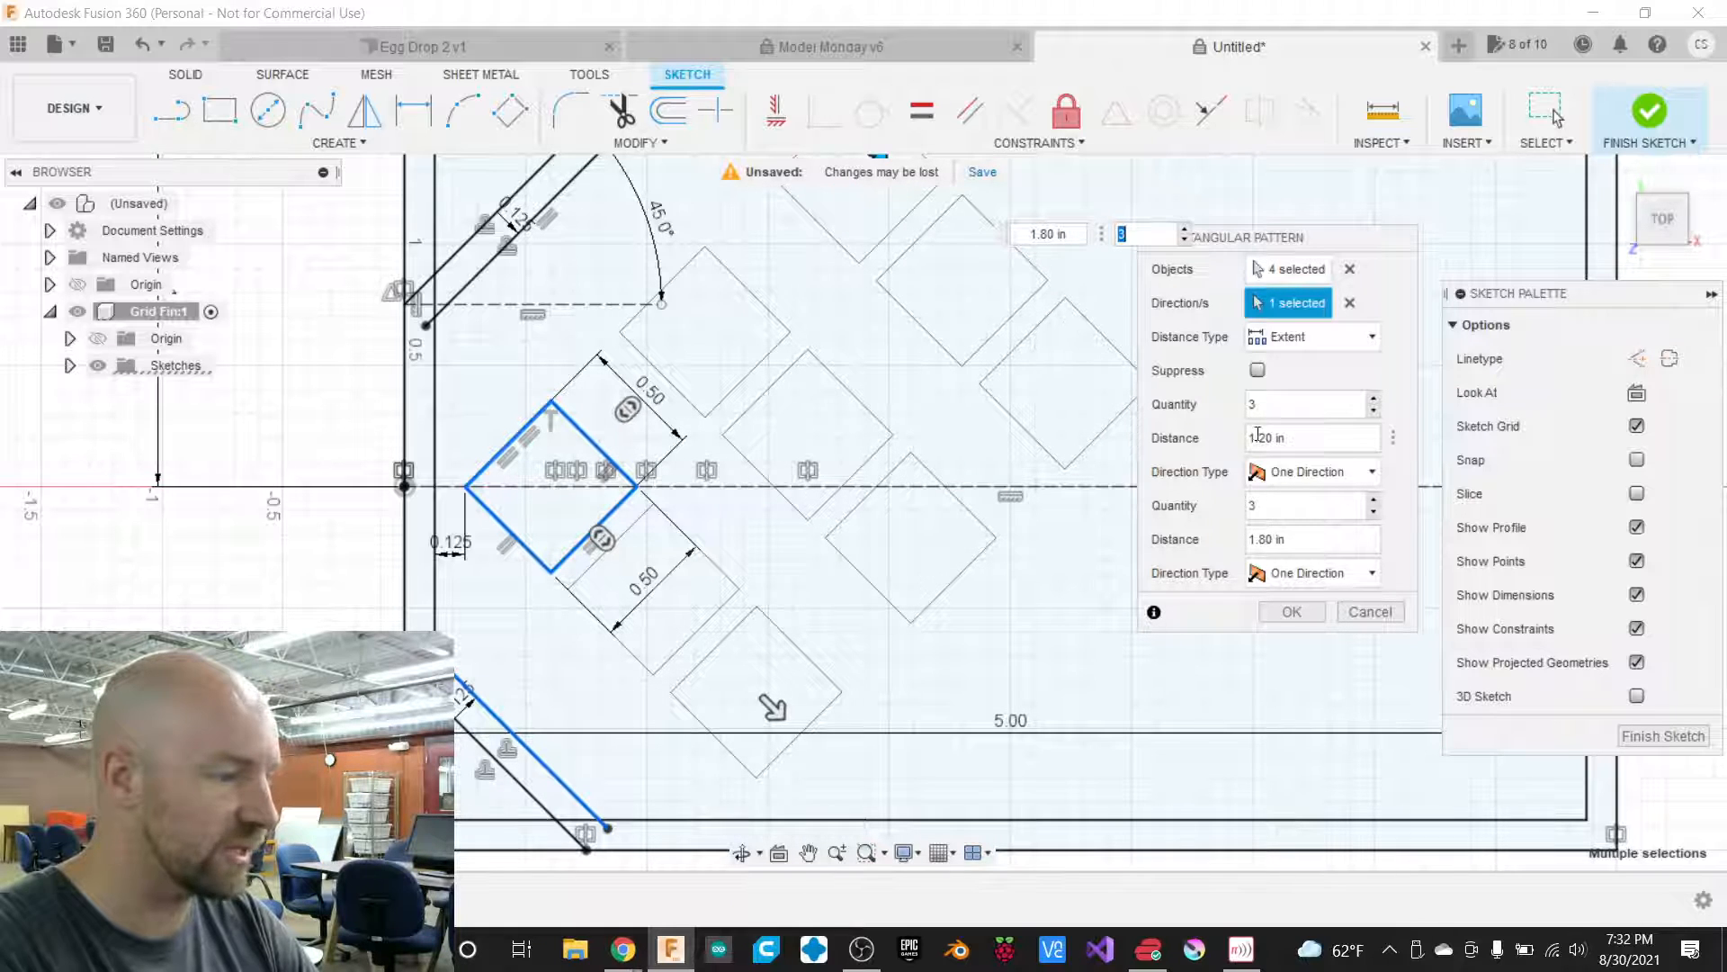
pyautogui.click(1283, 406)
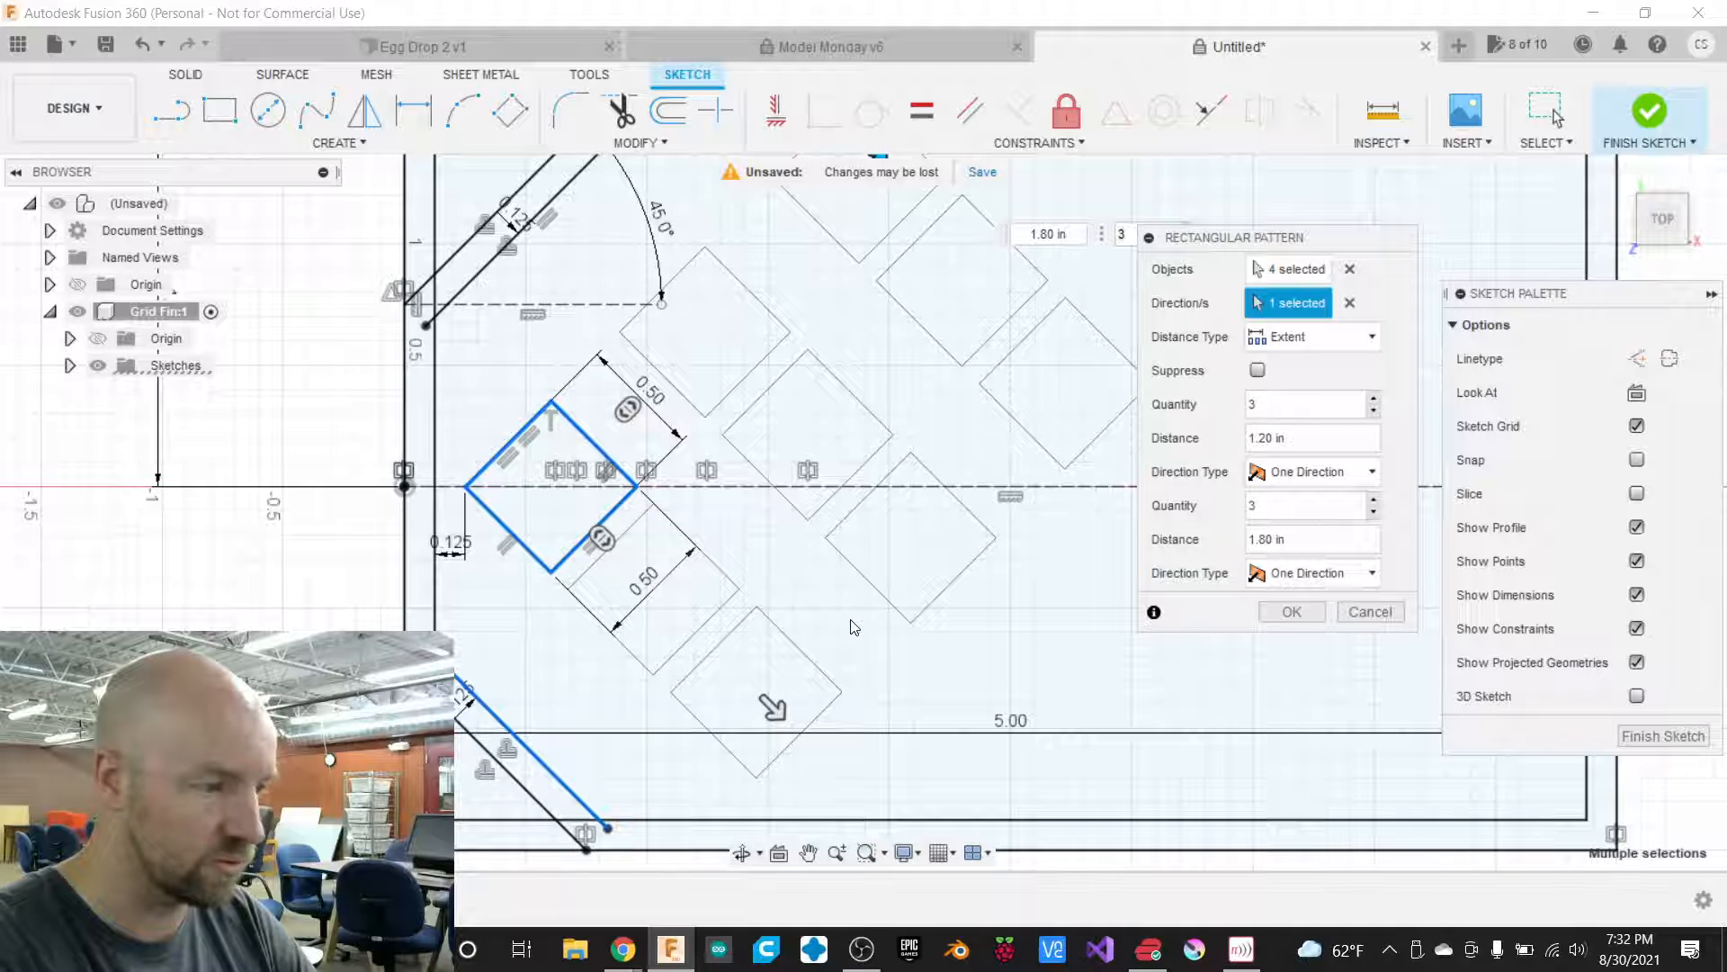
pyautogui.moveTo(770, 706)
pyautogui.mouseDown()
pyautogui.moveTo(842, 776)
pyautogui.moveTo(753, 713)
pyautogui.moveTo(853, 792)
pyautogui.moveTo(776, 711)
pyautogui.moveTo(850, 793)
pyautogui.moveTo(791, 720)
pyautogui.moveTo(877, 800)
pyautogui.moveTo(760, 694)
pyautogui.moveTo(893, 786)
pyautogui.moveTo(841, 771)
pyautogui.moveTo(755, 691)
pyautogui.mouseUp()
pyautogui.press('Tab')
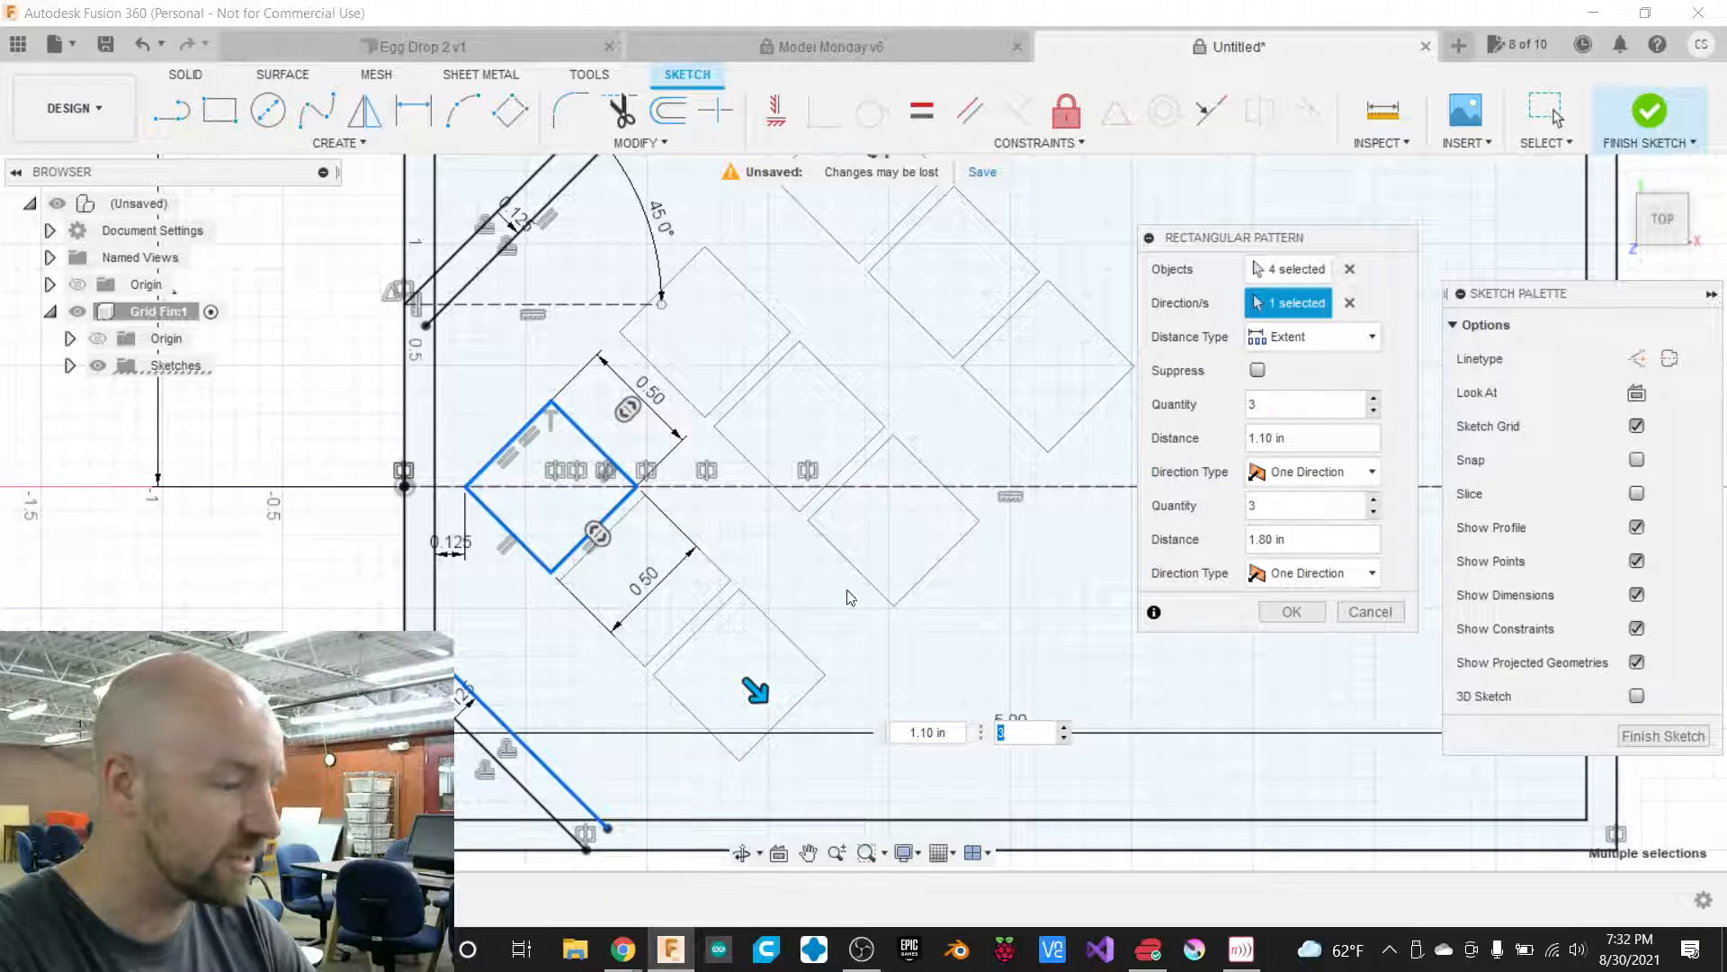
pyautogui.moveTo(758, 689); pyautogui.dragTo(866, 772)
pyautogui.press('Tab')
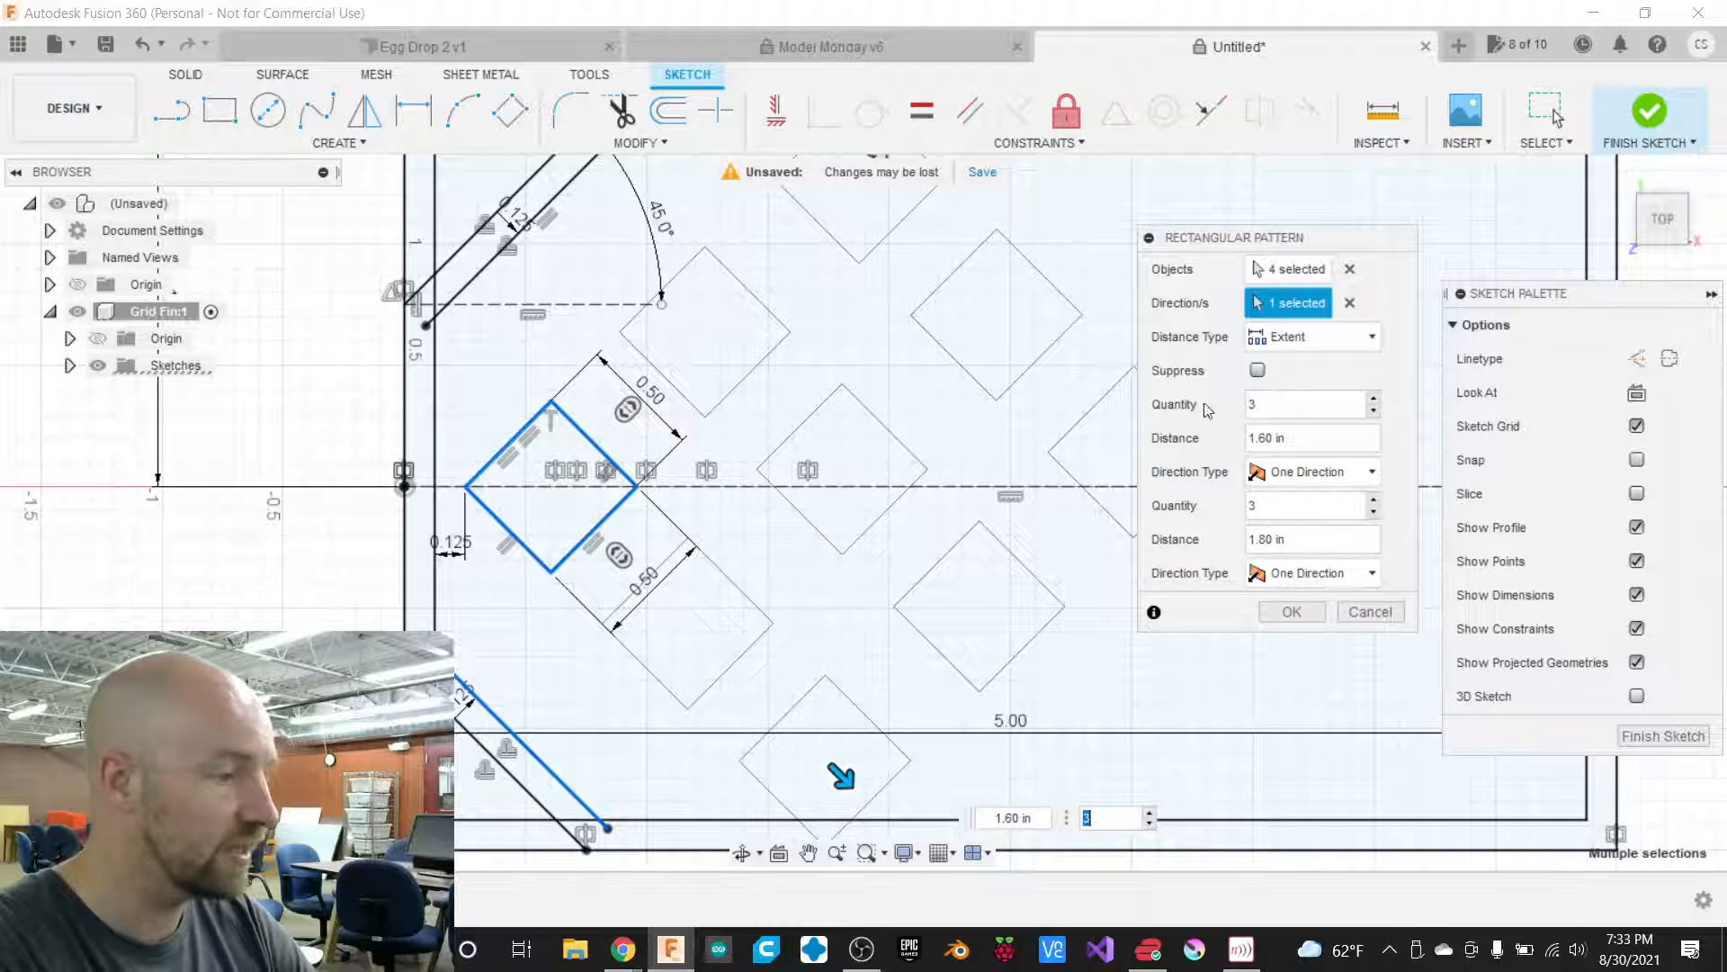
# Switch the pattern's distance type to Spacing and set the spacing to 0.625 in in both directions.
pyautogui.click(1300, 351)
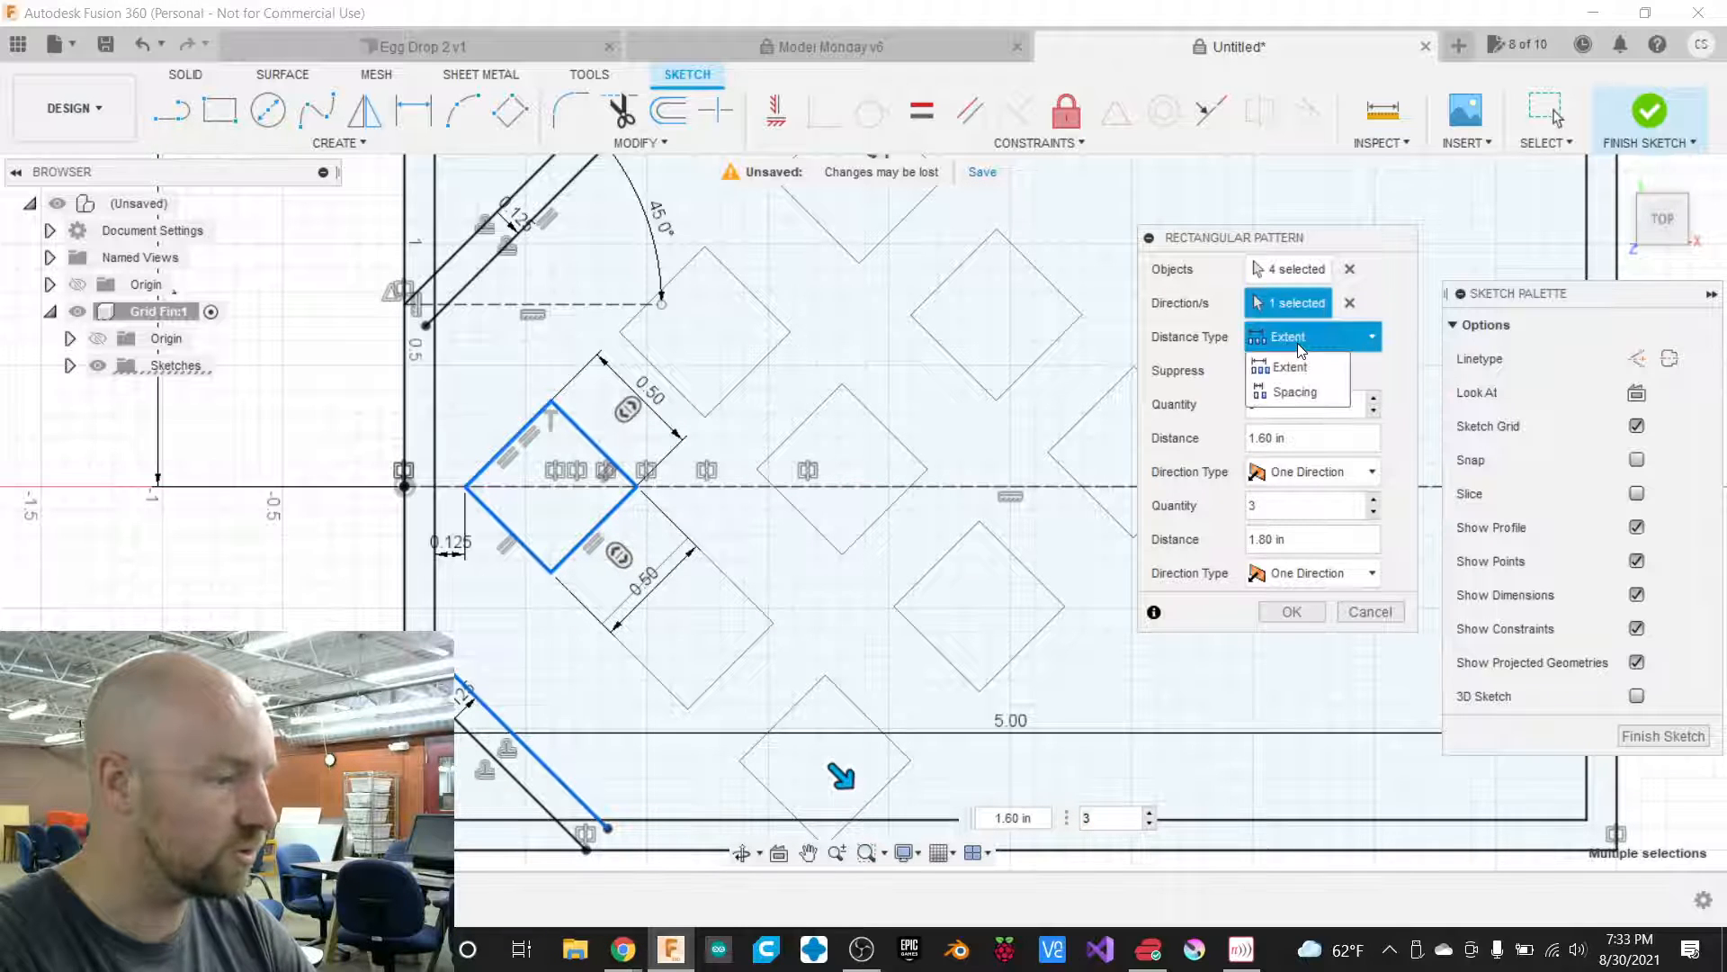
pyautogui.click(1296, 390)
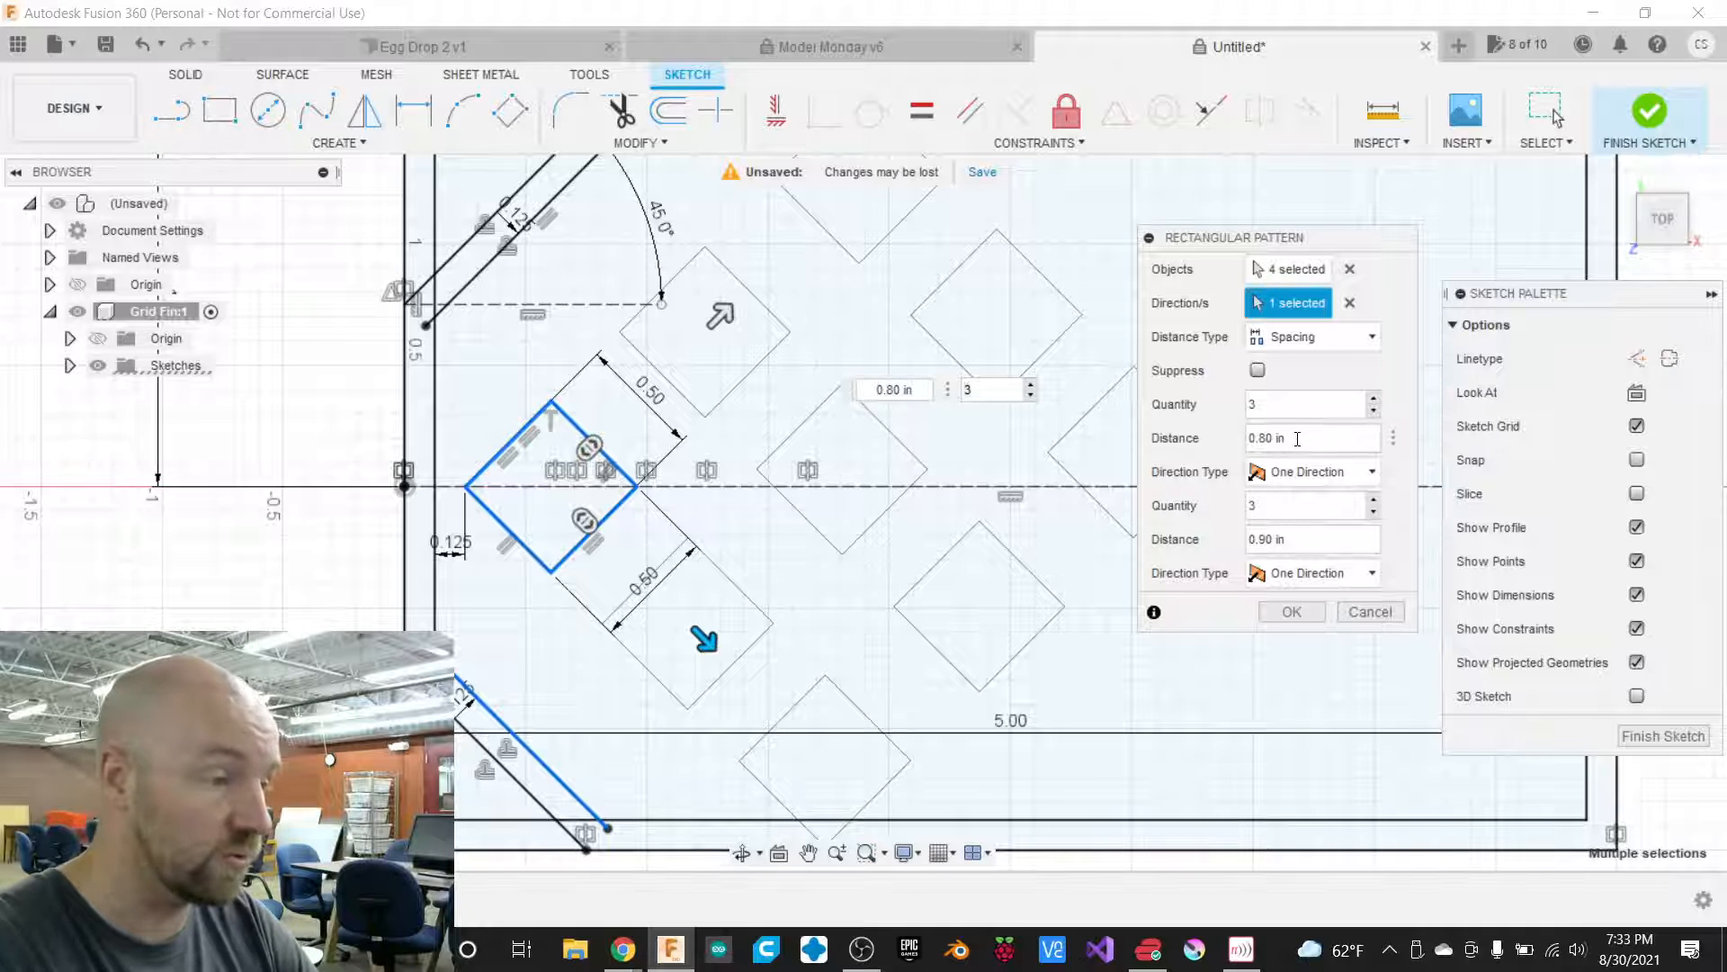
pyautogui.moveTo(1300, 440); pyautogui.dragTo(1251, 440)
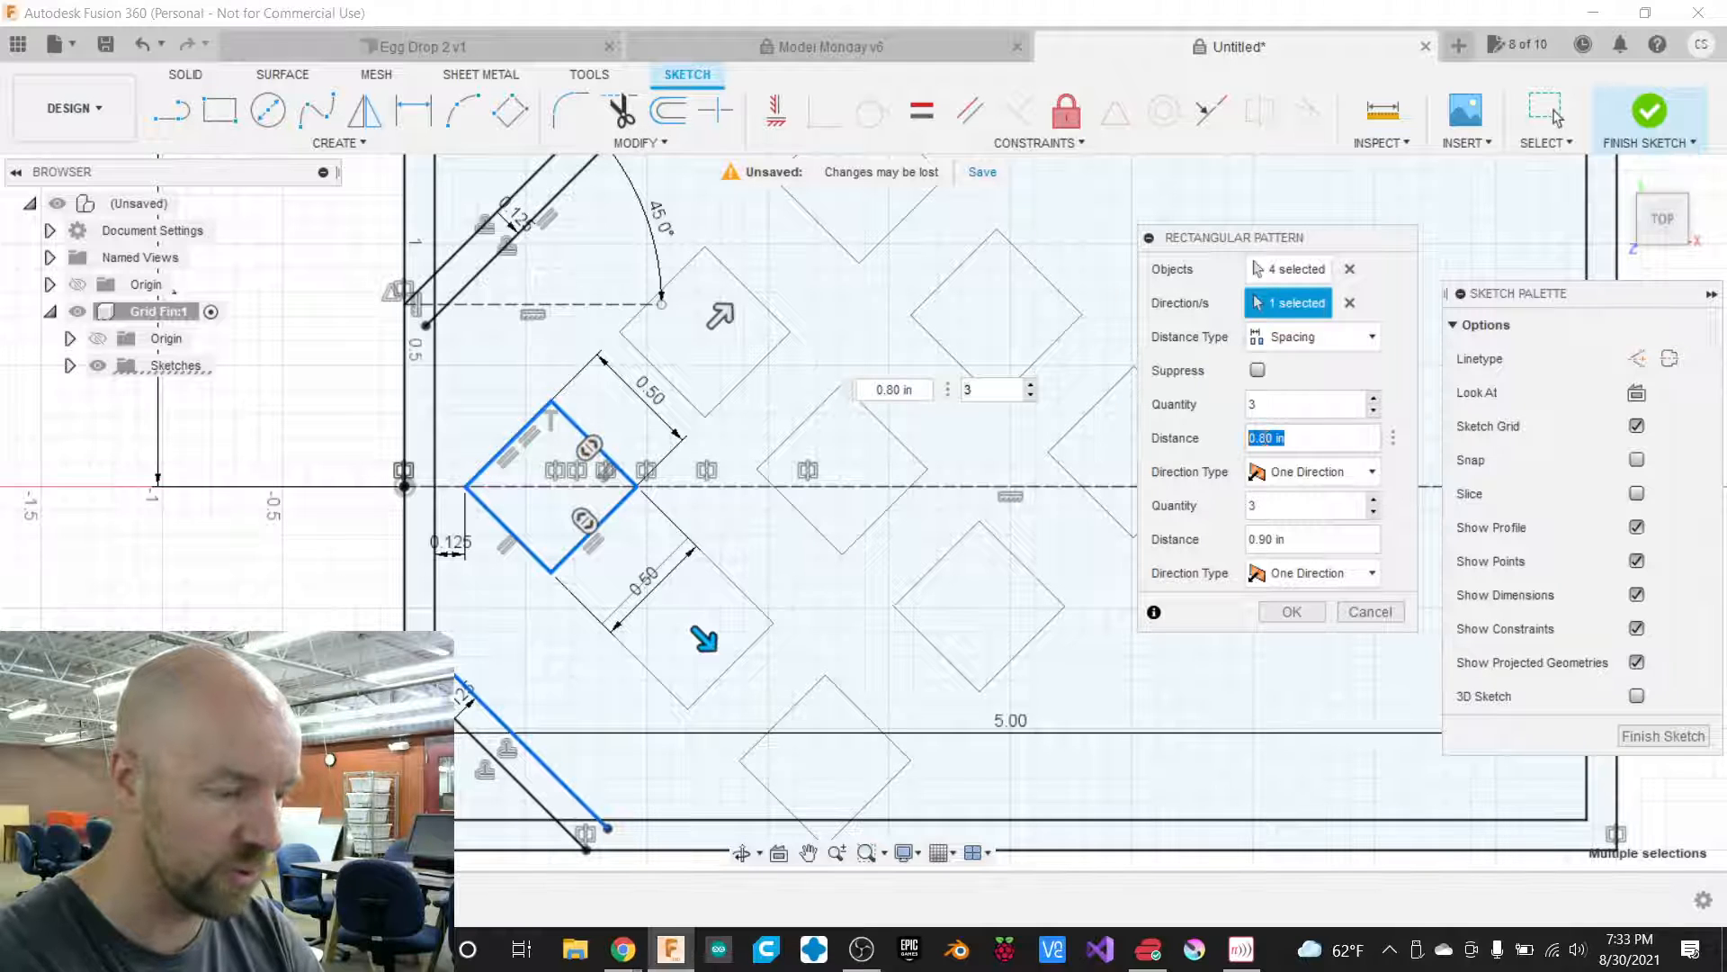
pyautogui.press('BackSpace')
pyautogui.write('.625')
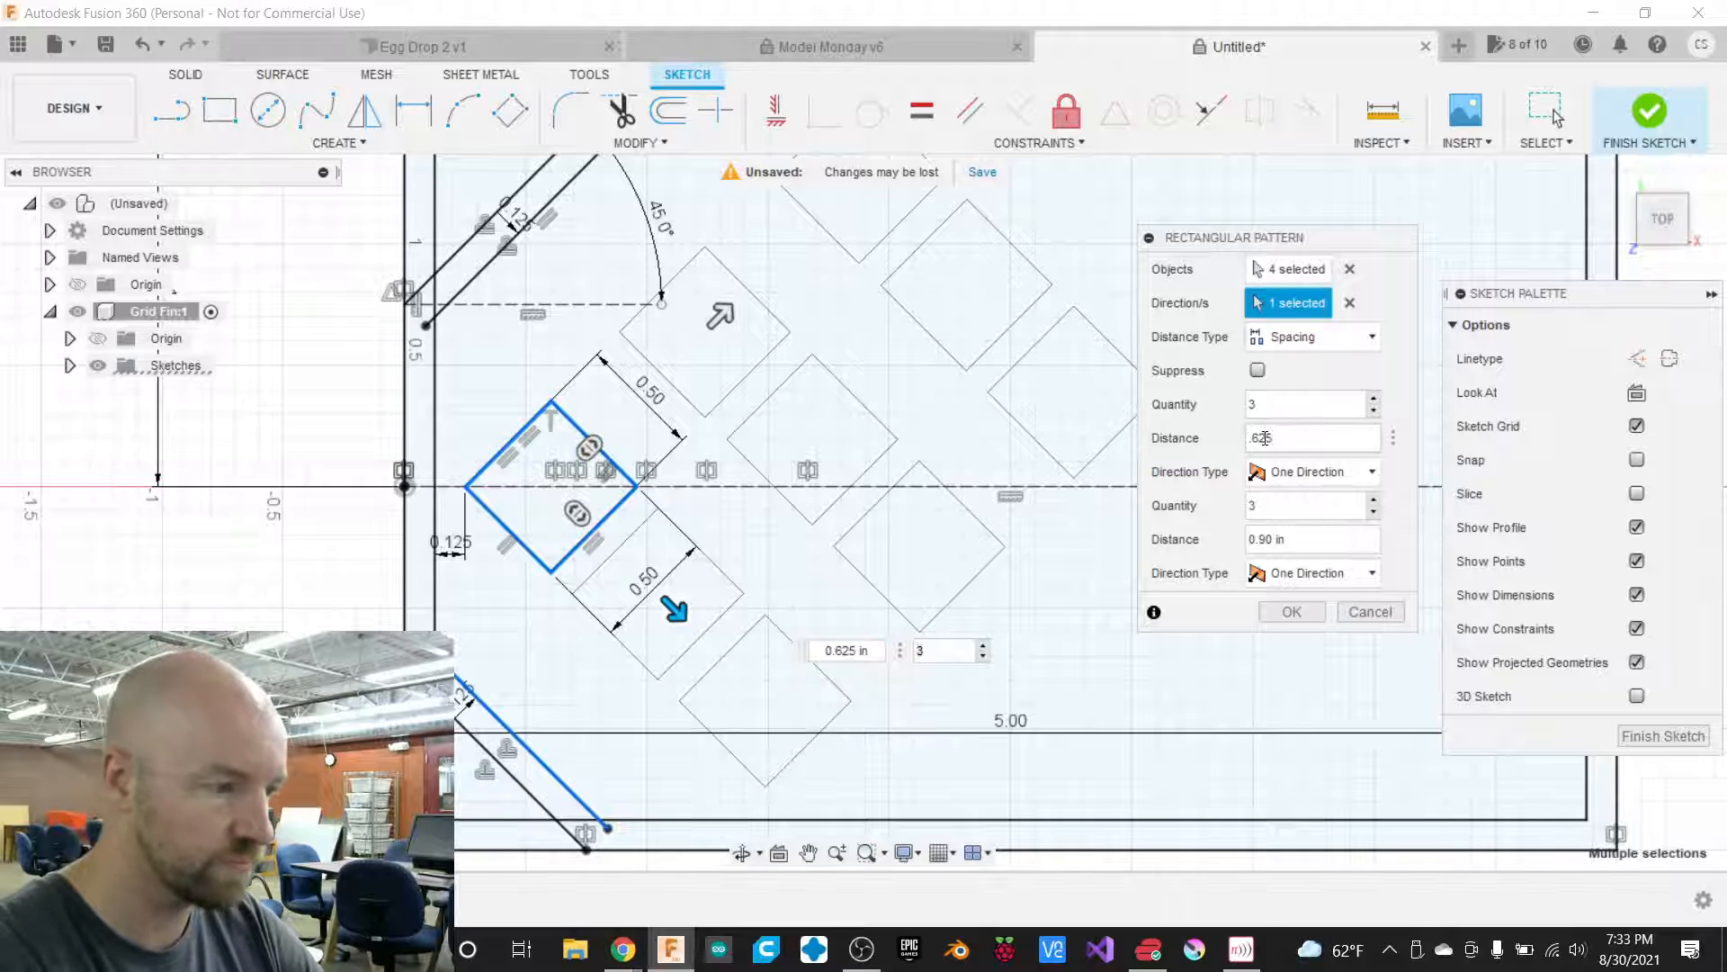
pyautogui.write('5')
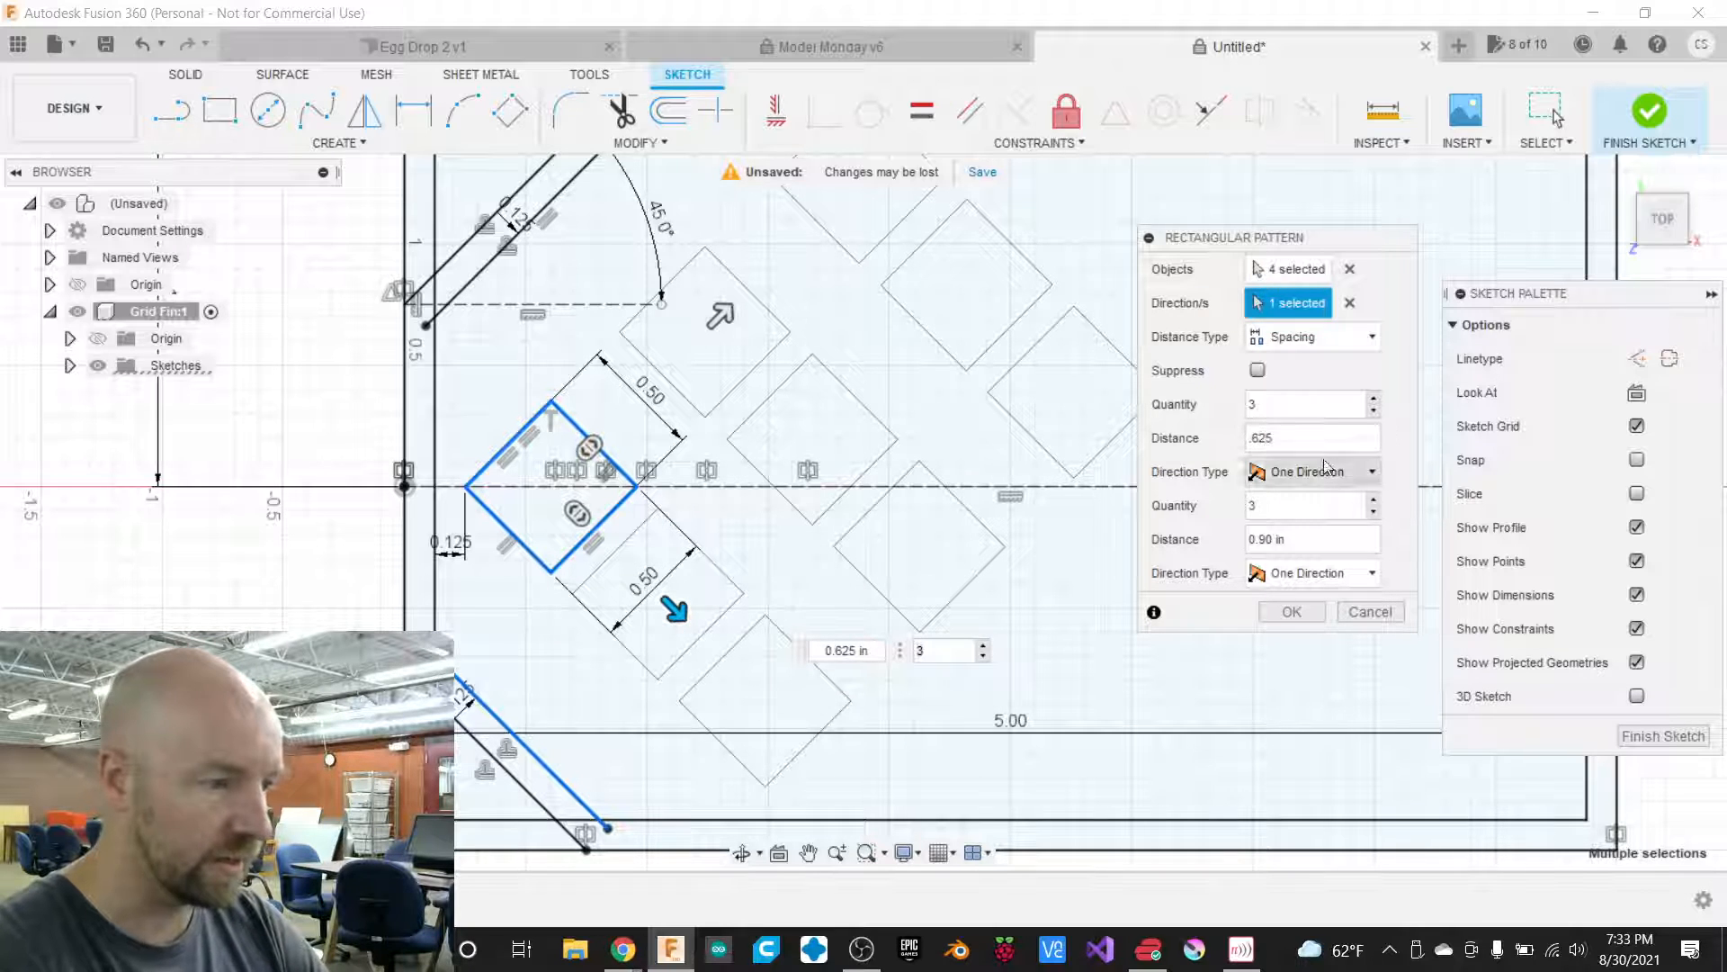
pyautogui.click(1297, 541)
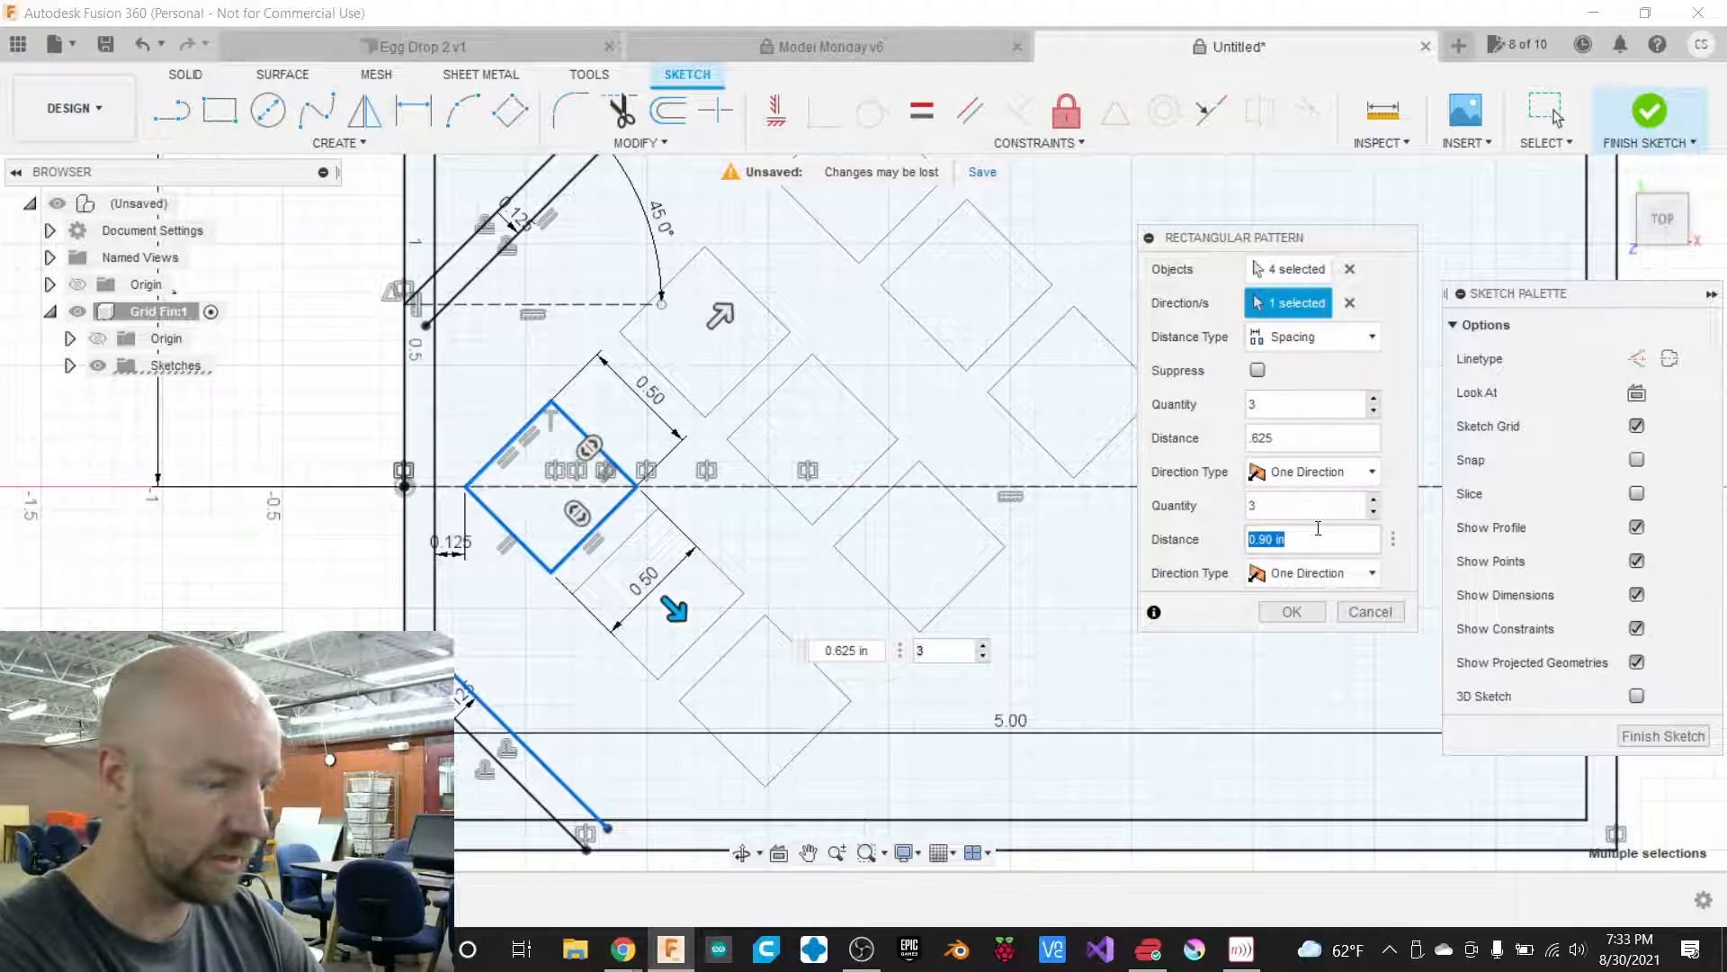
pyautogui.write('.625')
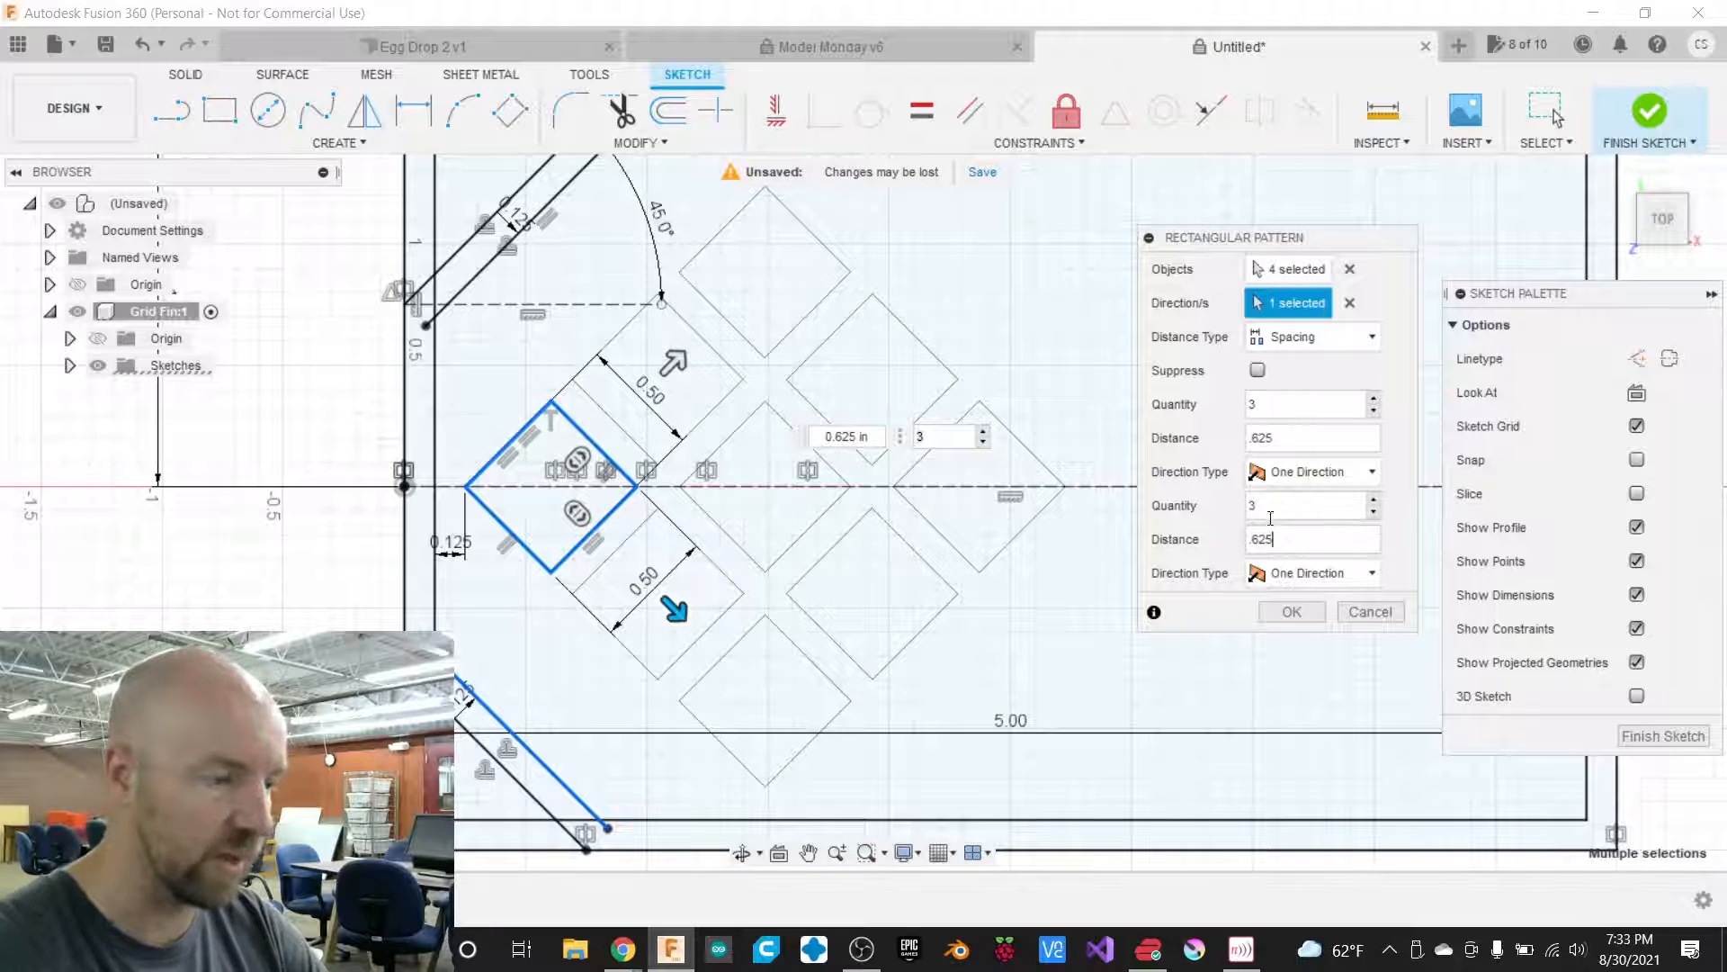
# Set the quantity to 7 in both diagonal directions and create the rectangular pattern of tilted squares.
pyautogui.scroll(-3, 501, 595)
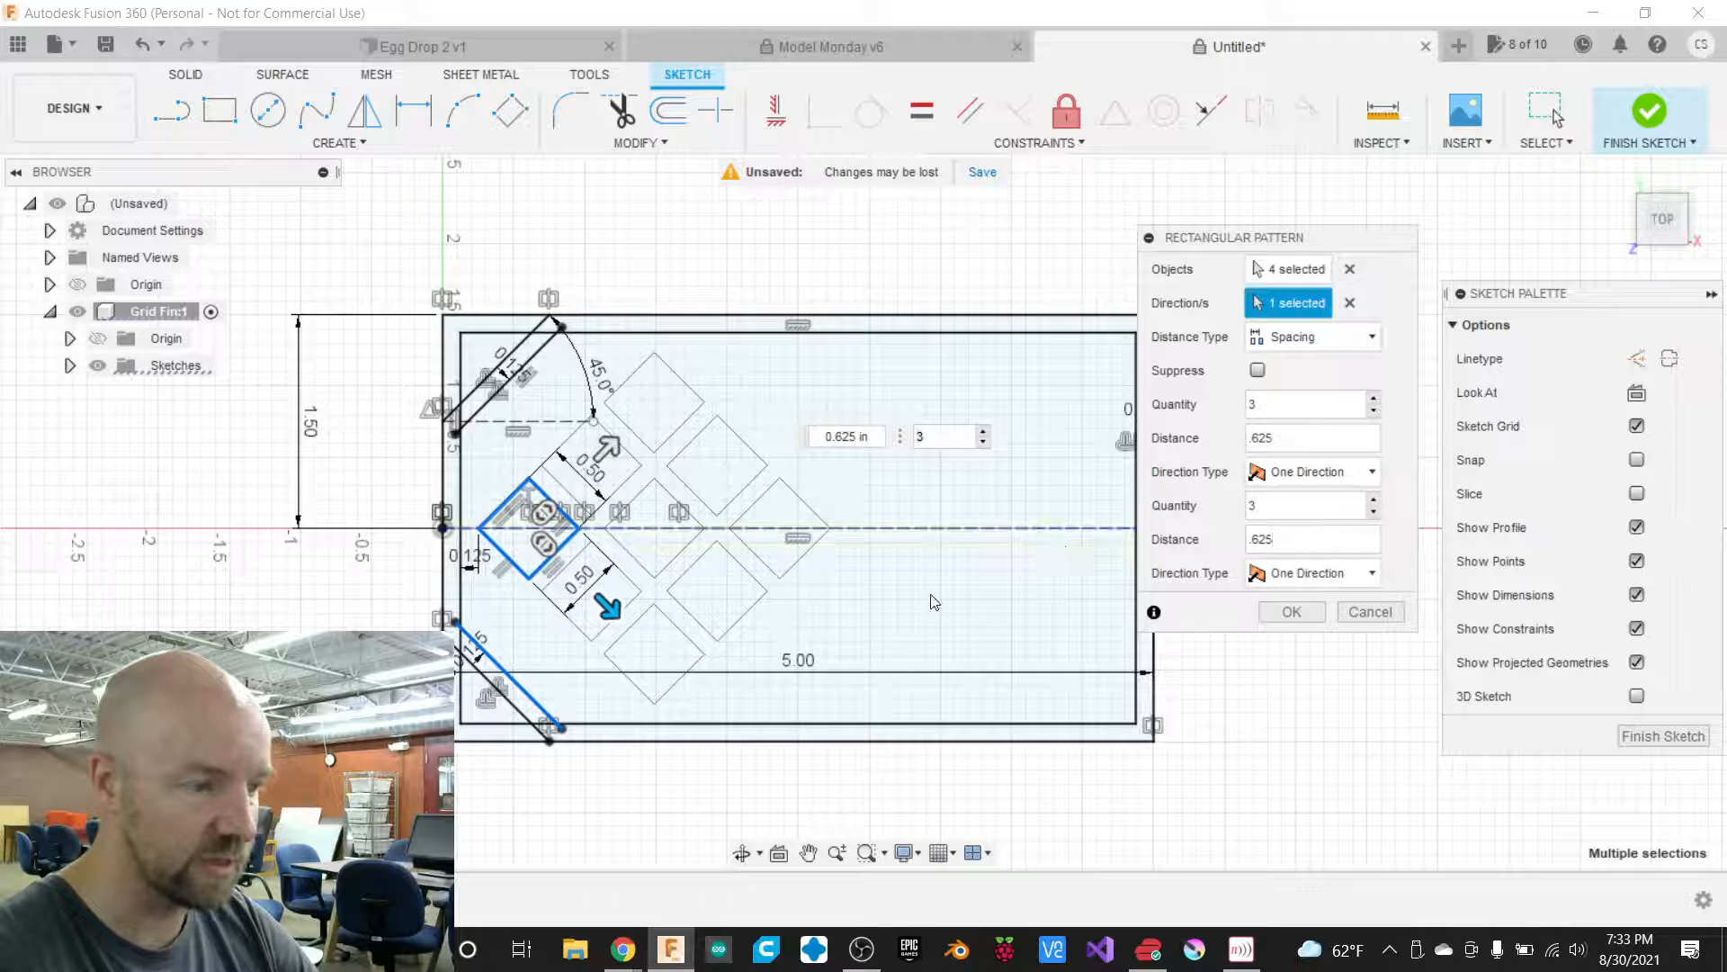
pyautogui.click(1374, 399)
pyautogui.click(1374, 400)
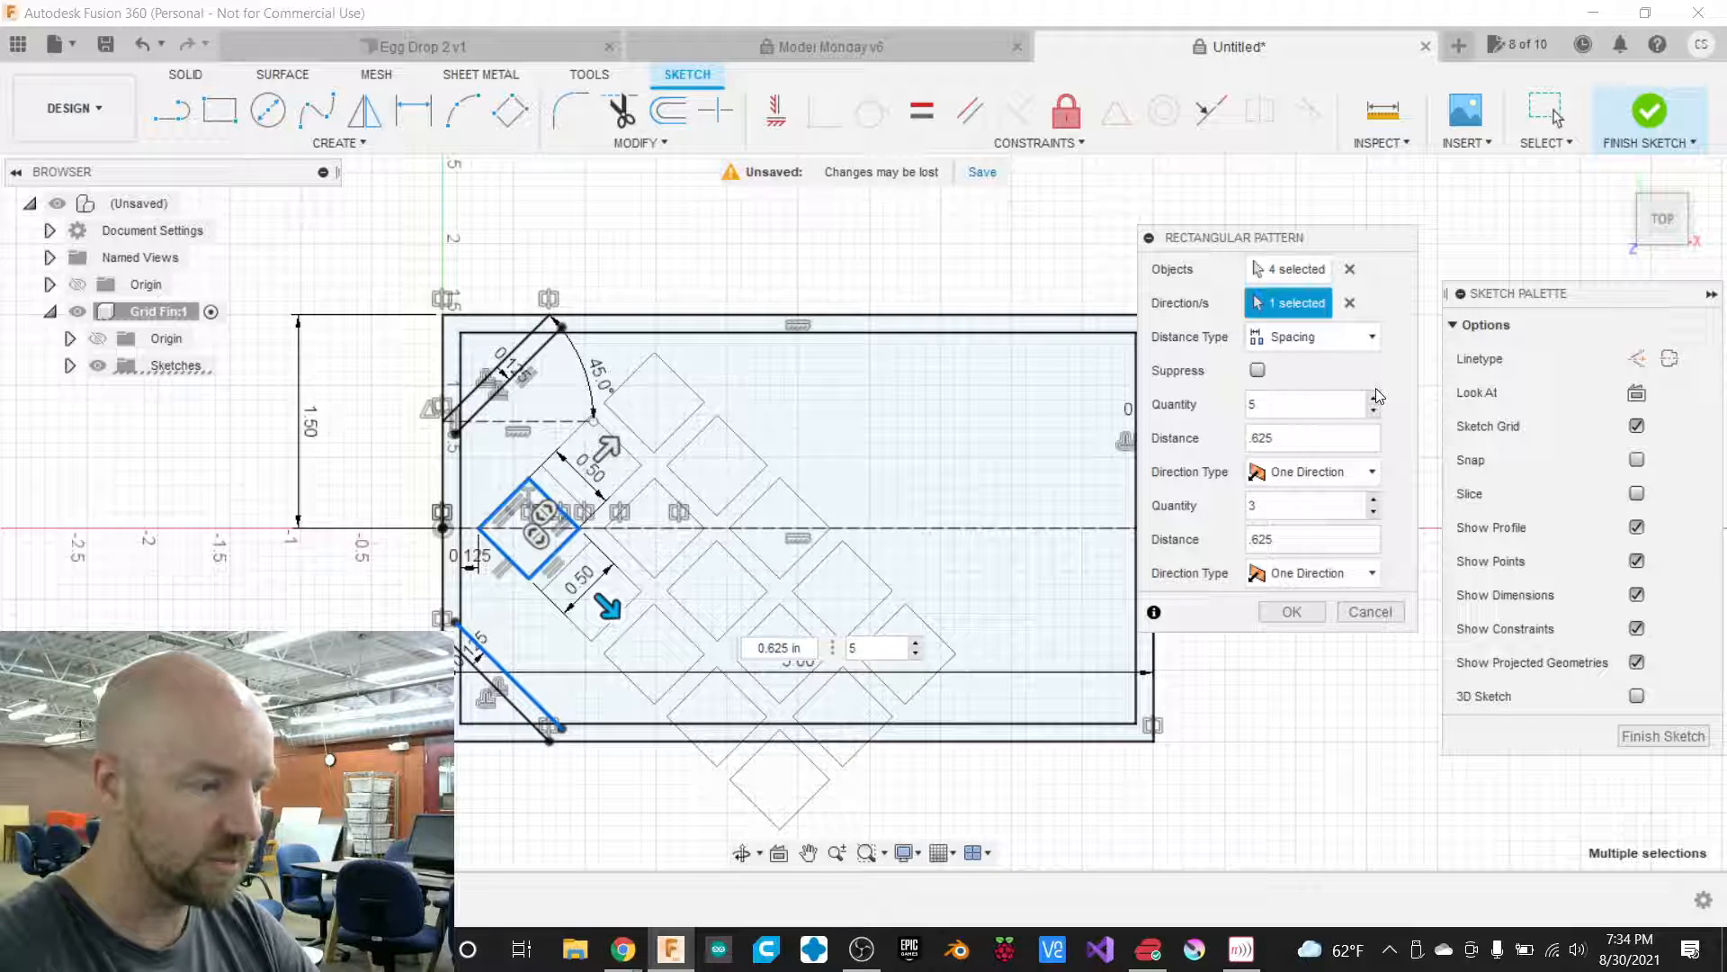
pyautogui.click(1374, 399)
pyautogui.click(1374, 398)
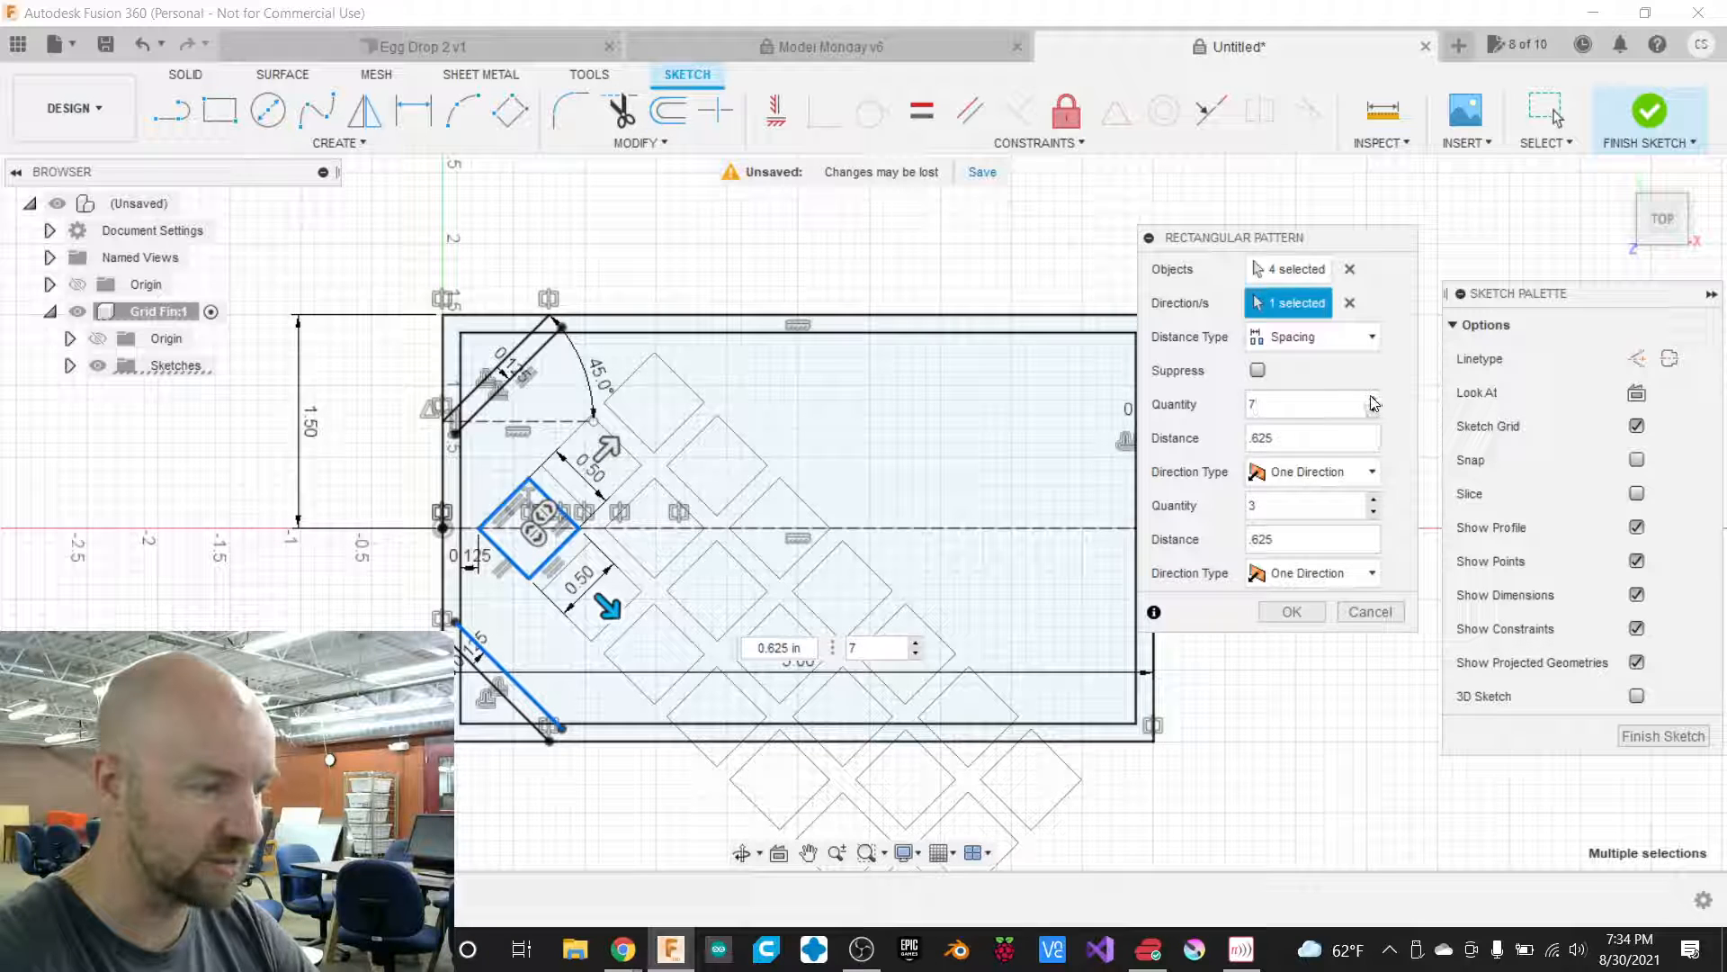
pyautogui.click(1374, 499)
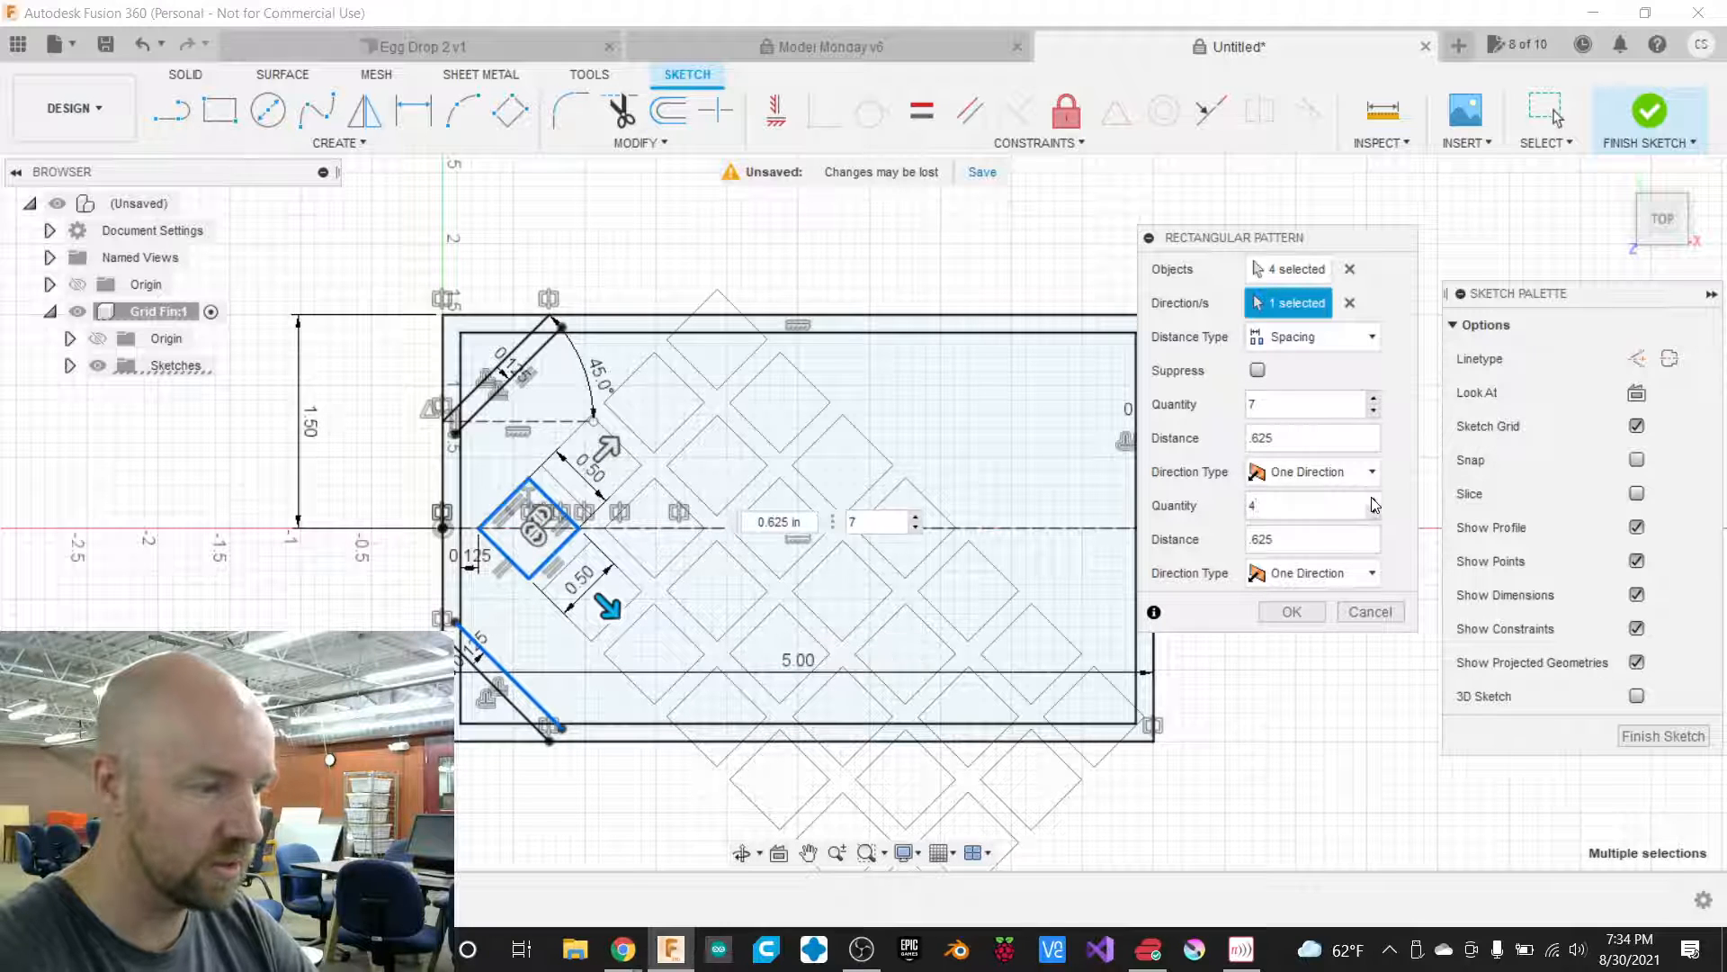
pyautogui.click(1373, 500)
pyautogui.click(1373, 500)
pyautogui.click(1373, 500)
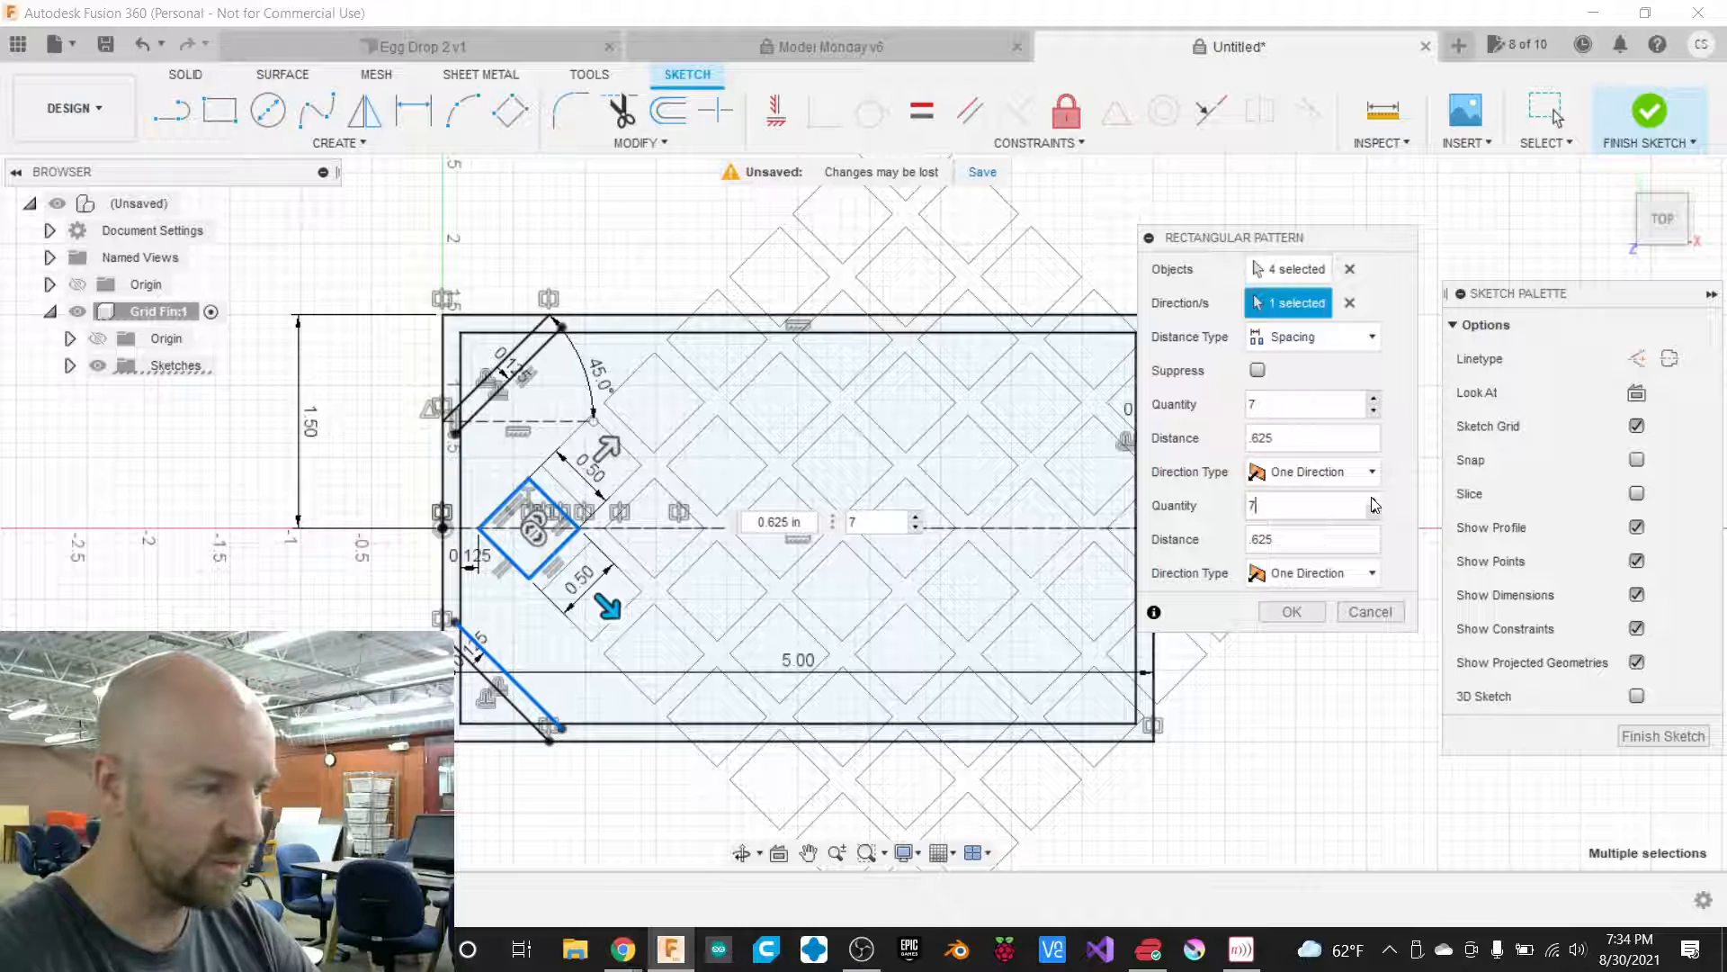
pyautogui.scroll(-2, 504, 542)
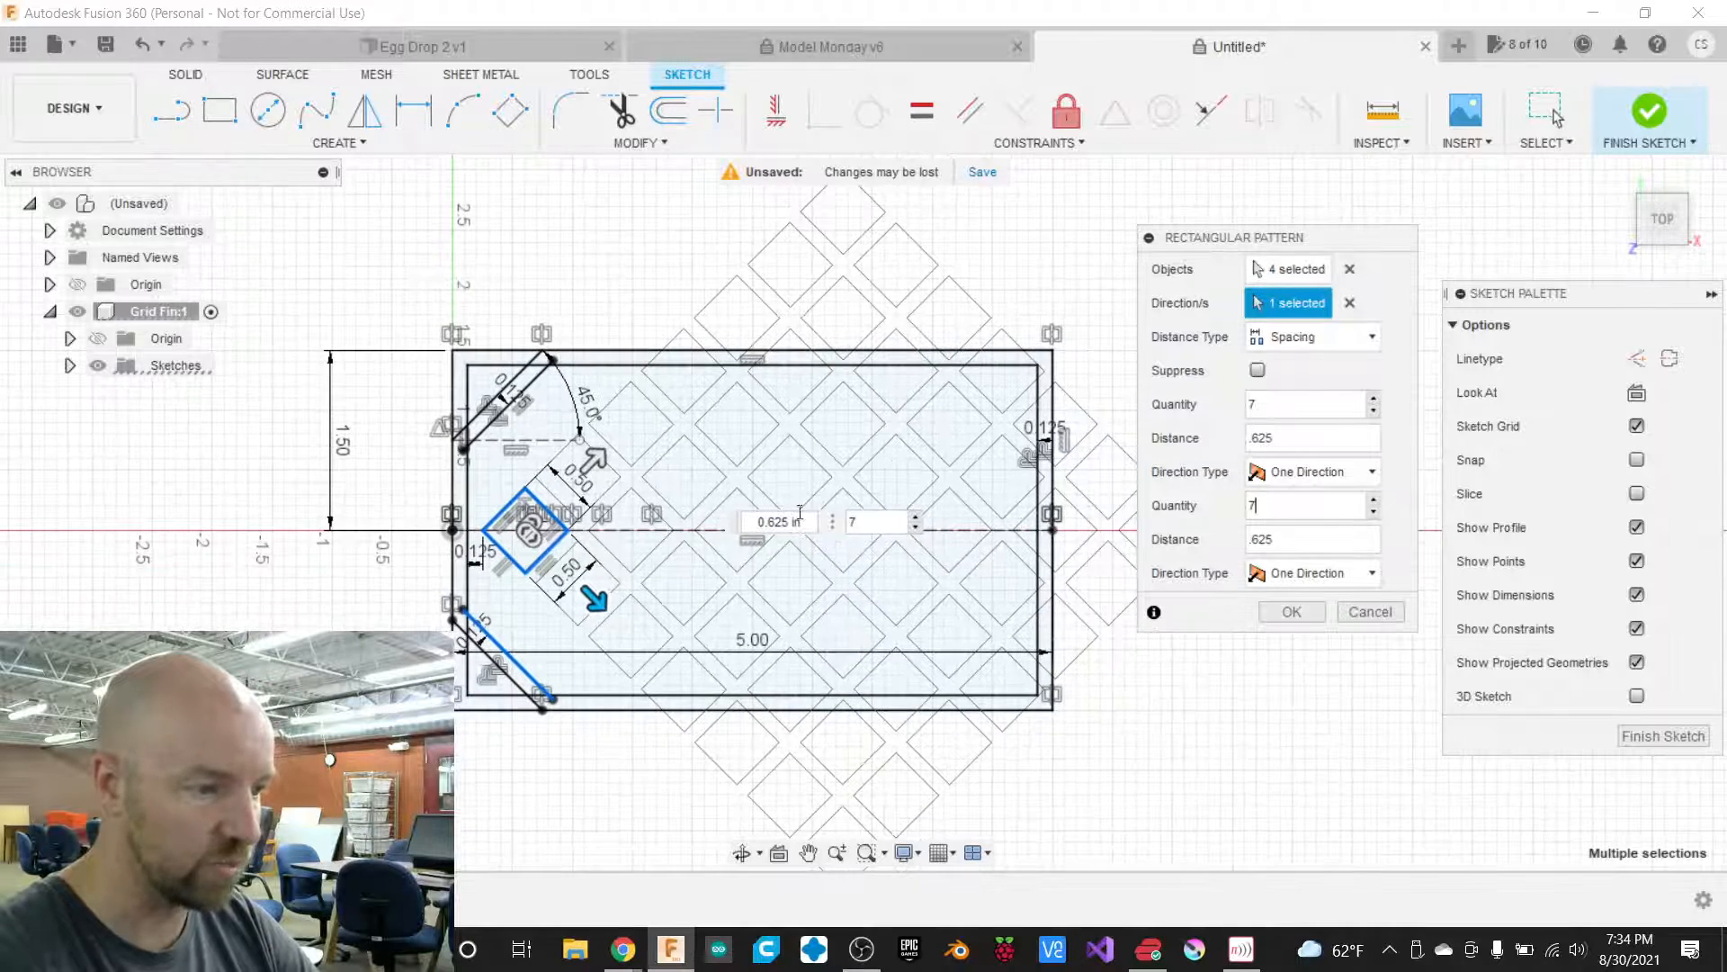
pyautogui.scroll(2, 818, 507)
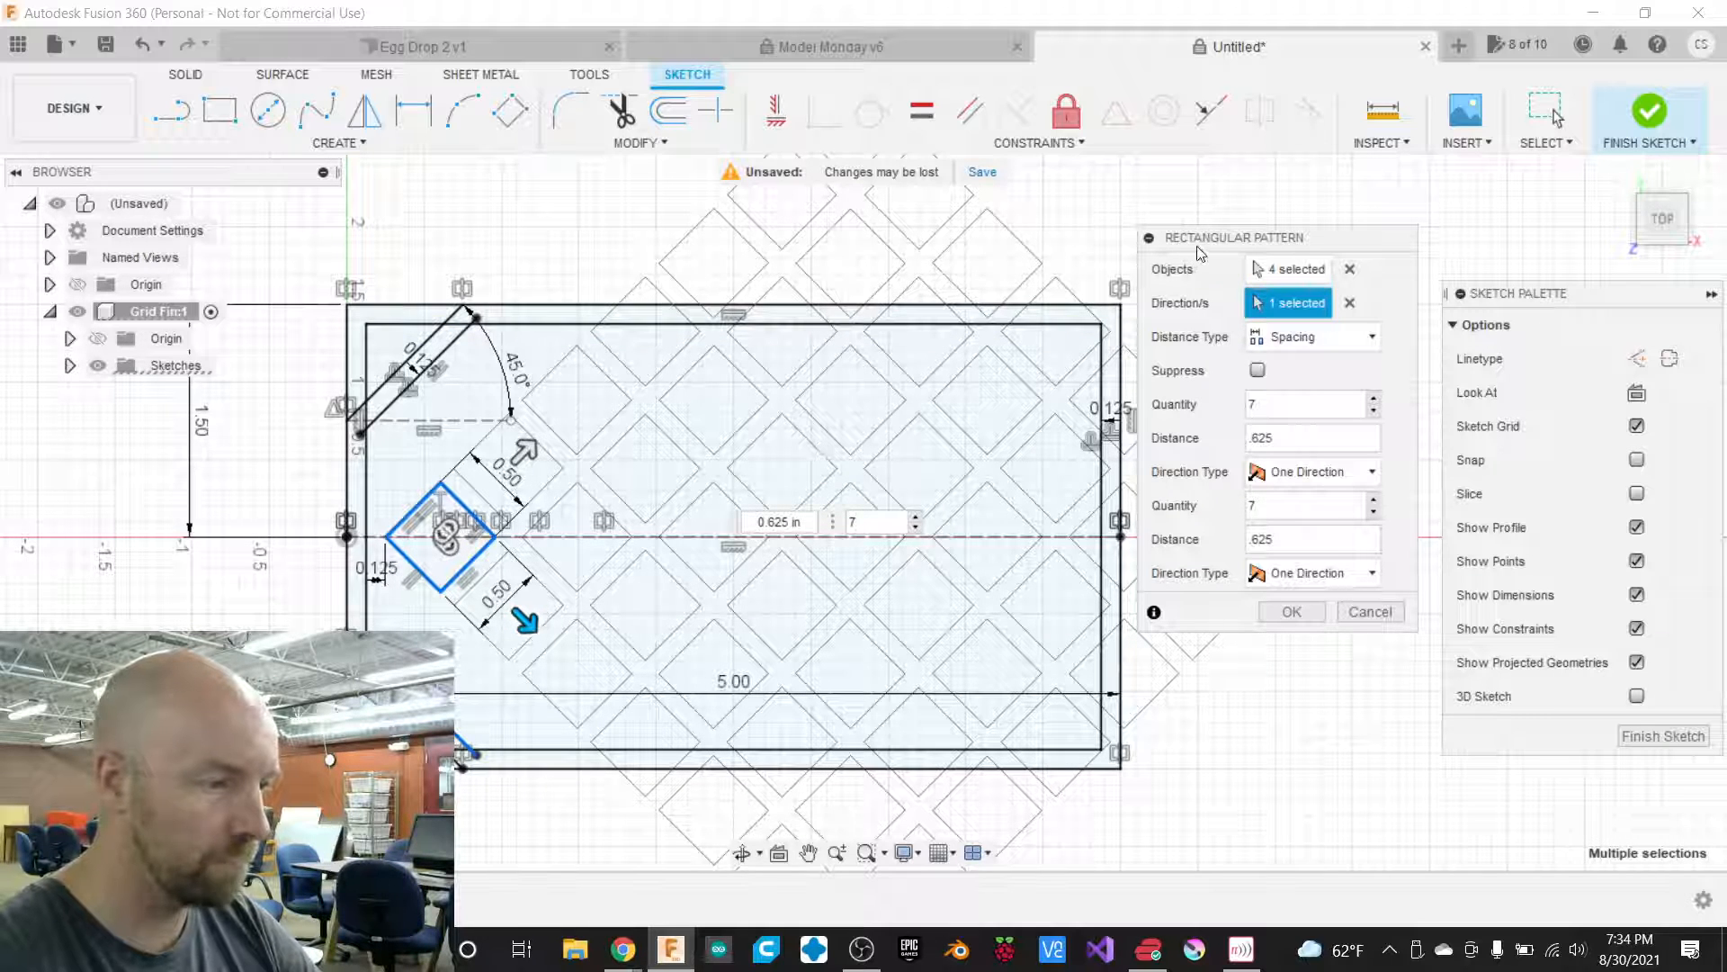
pyautogui.moveTo(1200, 252); pyautogui.dragTo(1315, 241)
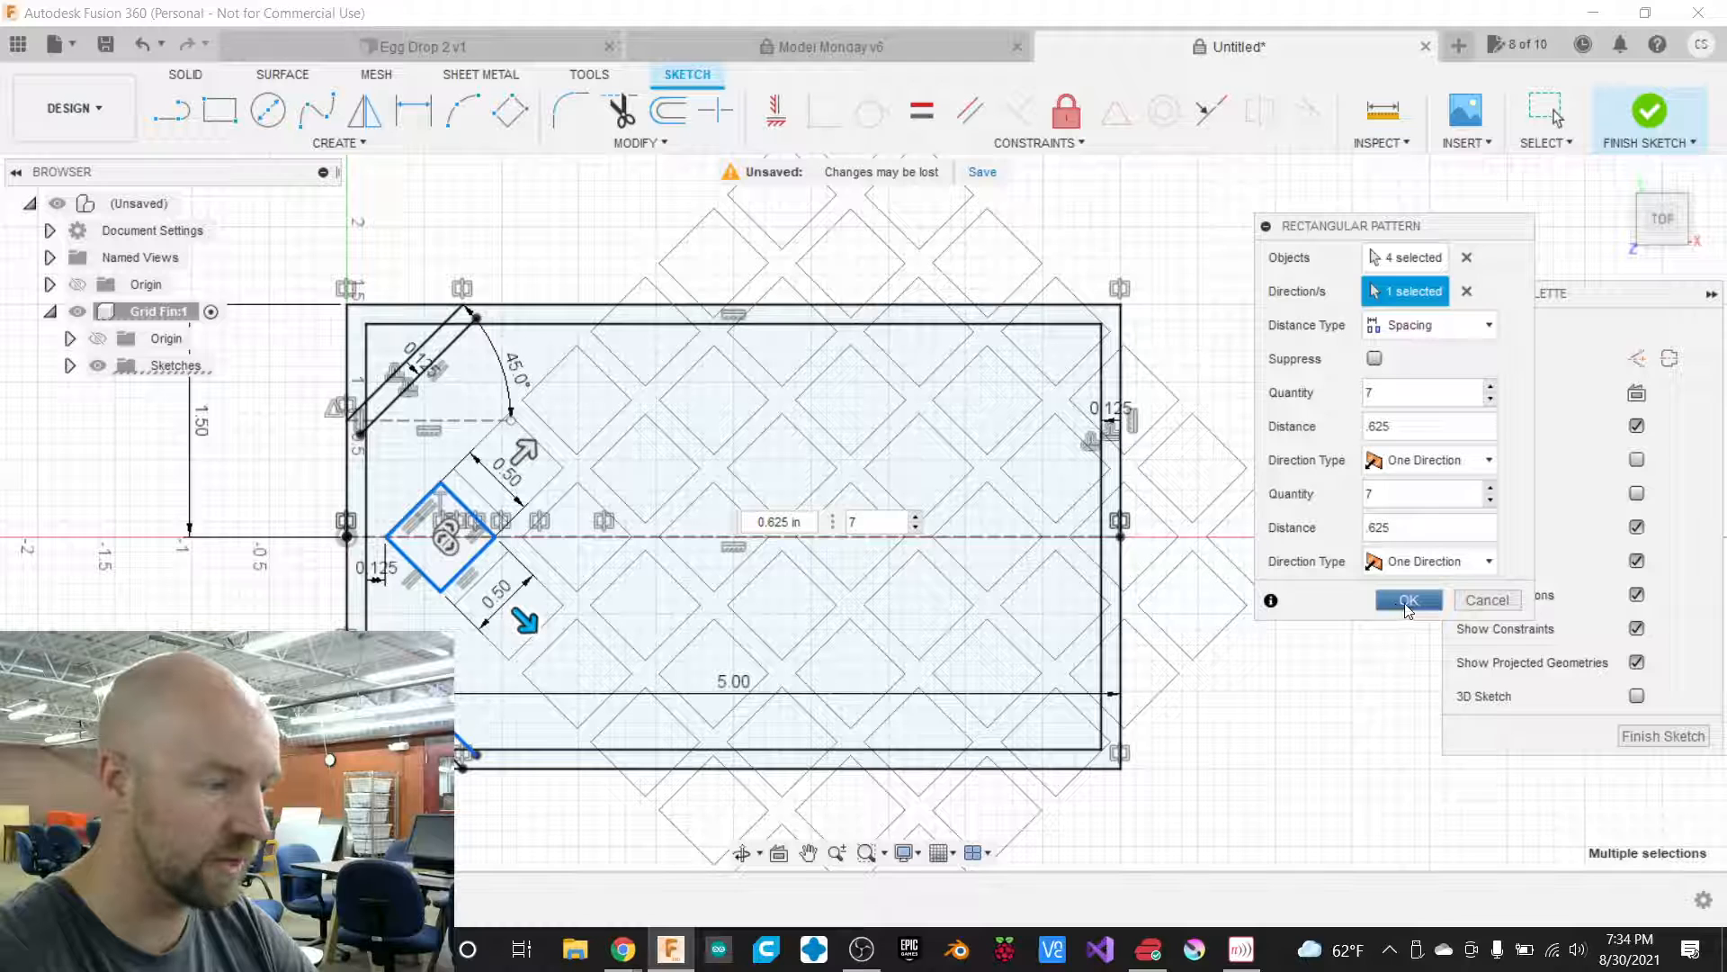
pyautogui.click(1409, 600)
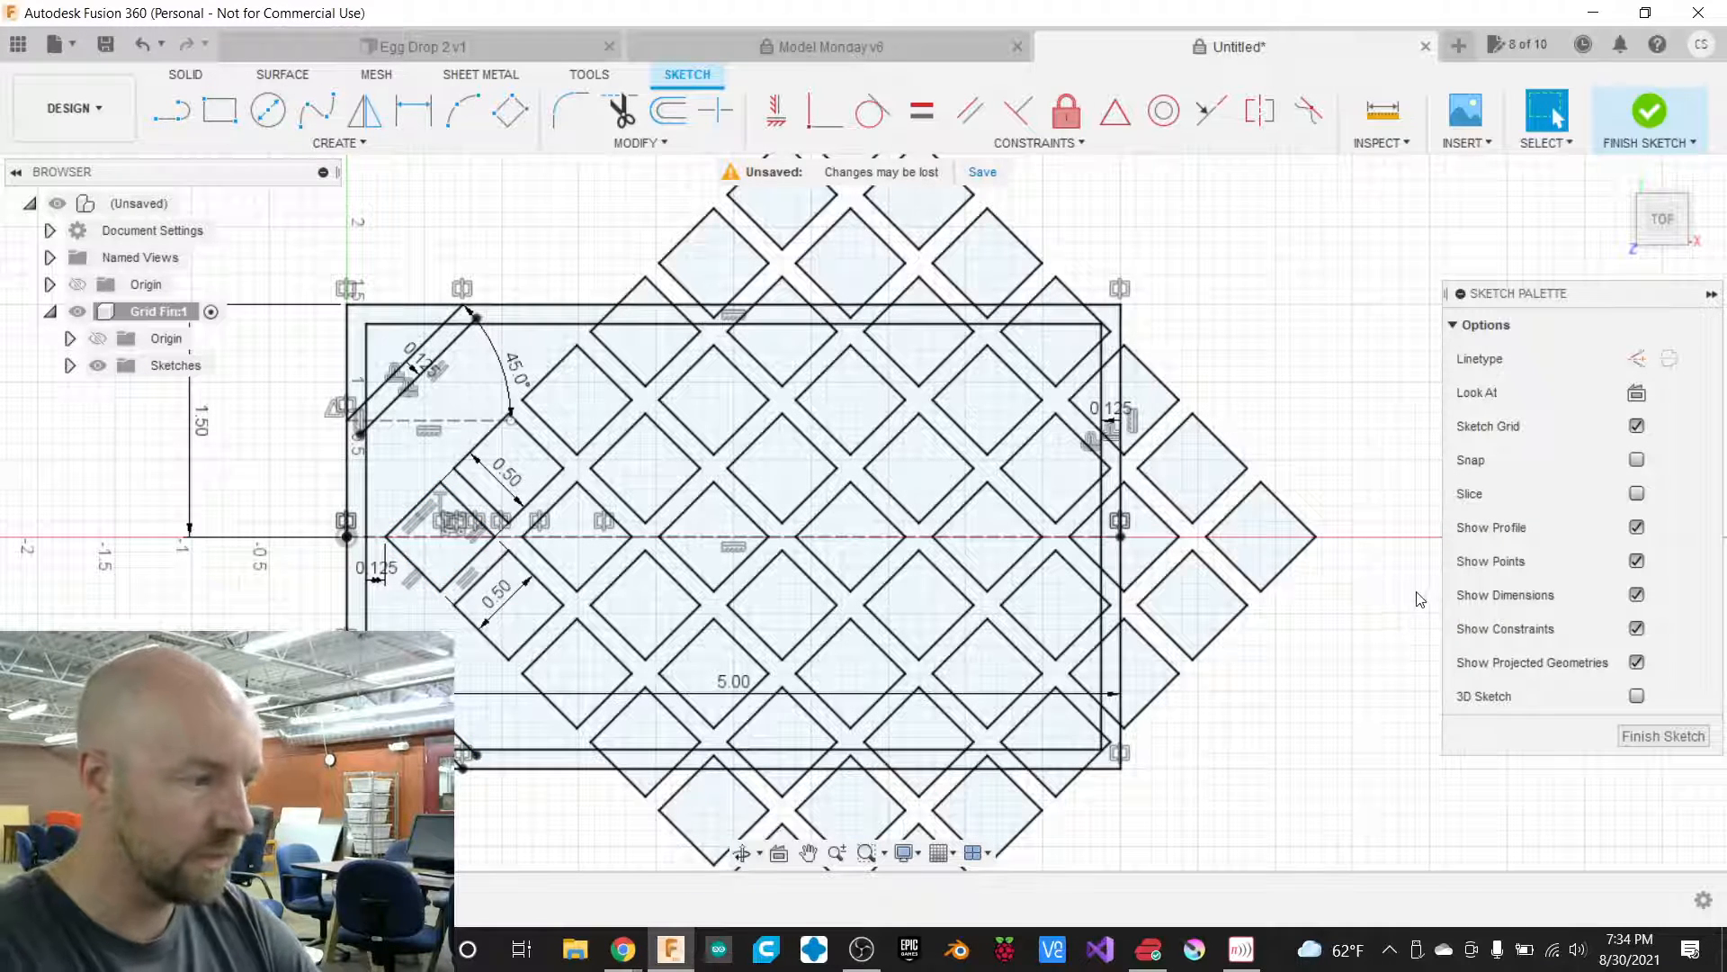
pyautogui.moveTo(1505, 300); pyautogui.dragTo(1397, 309)
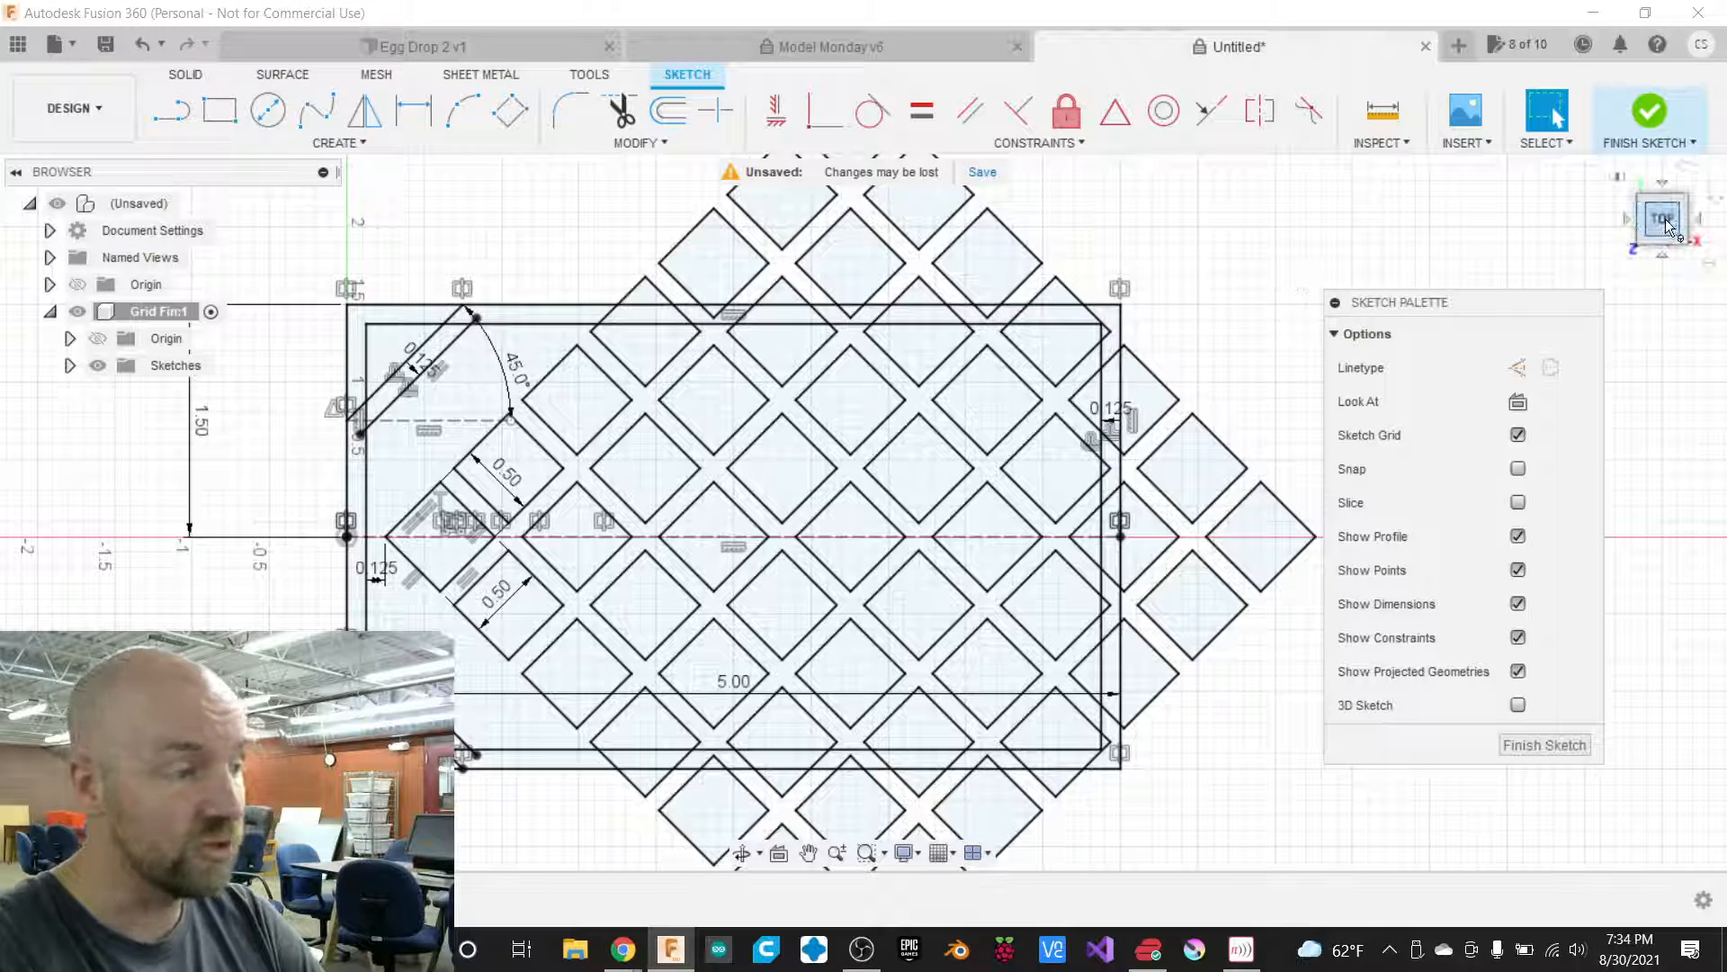
pyautogui.moveTo(1660, 222)
pyautogui.mouseDown()
pyautogui.moveTo(1675, 203)
pyautogui.moveTo(1650, 195)
pyautogui.moveTo(1671, 219)
pyautogui.mouseUp()
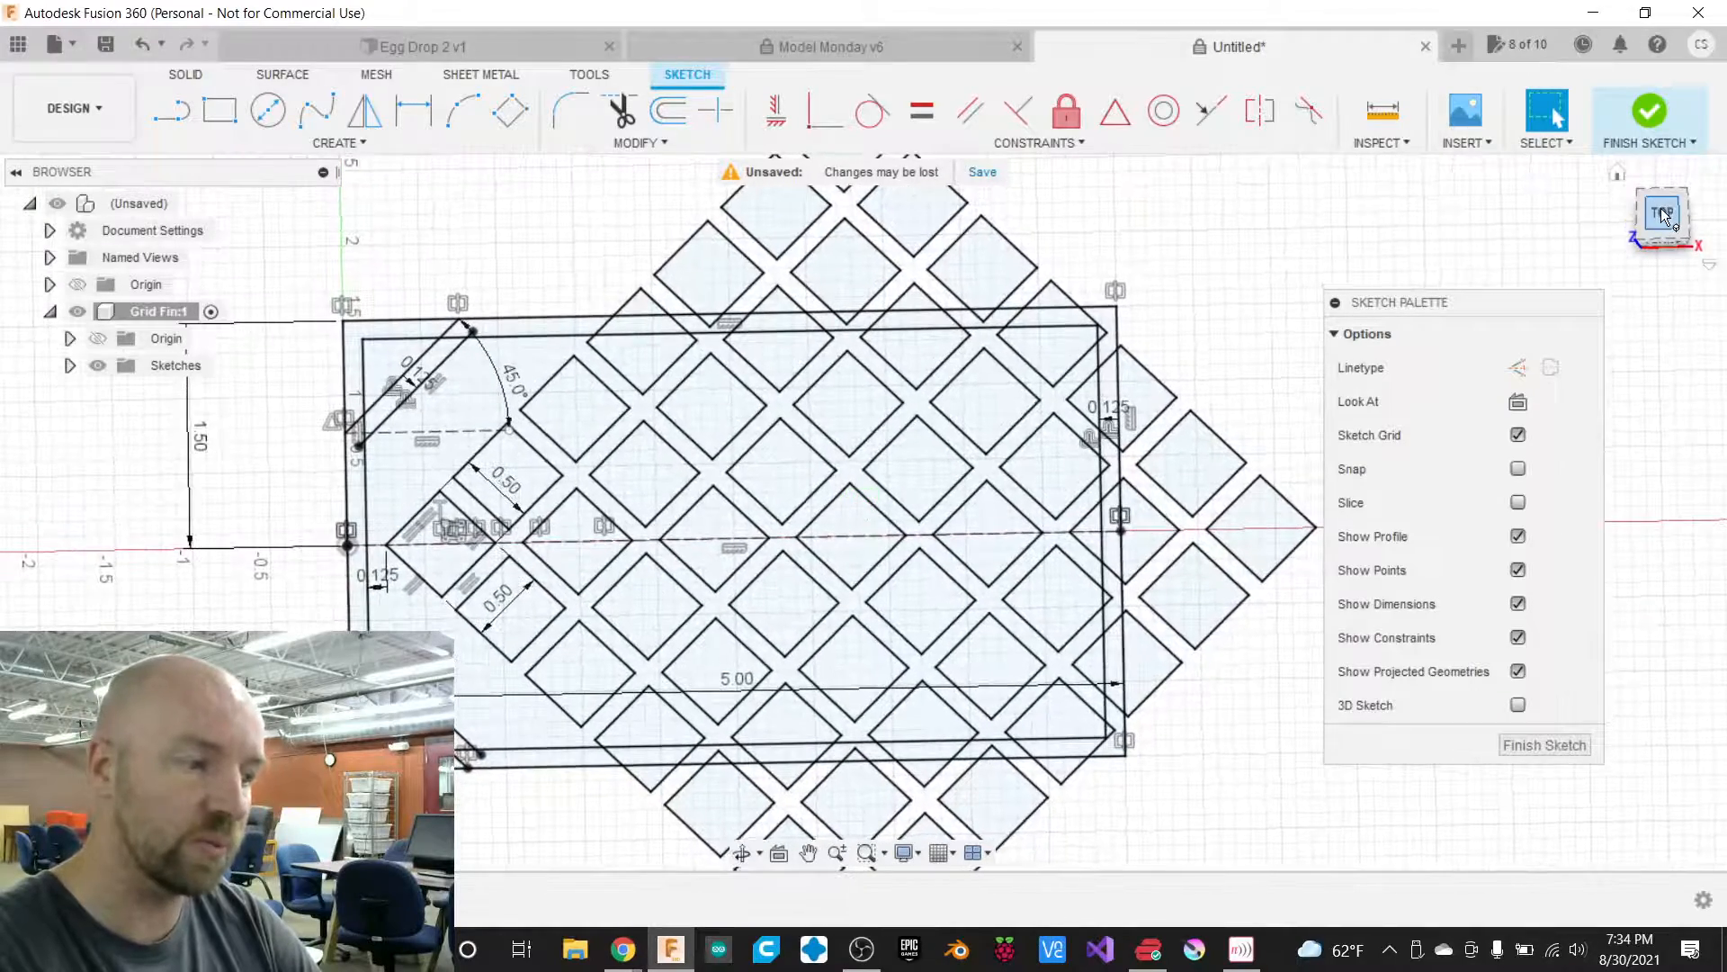
pyautogui.click(1663, 217)
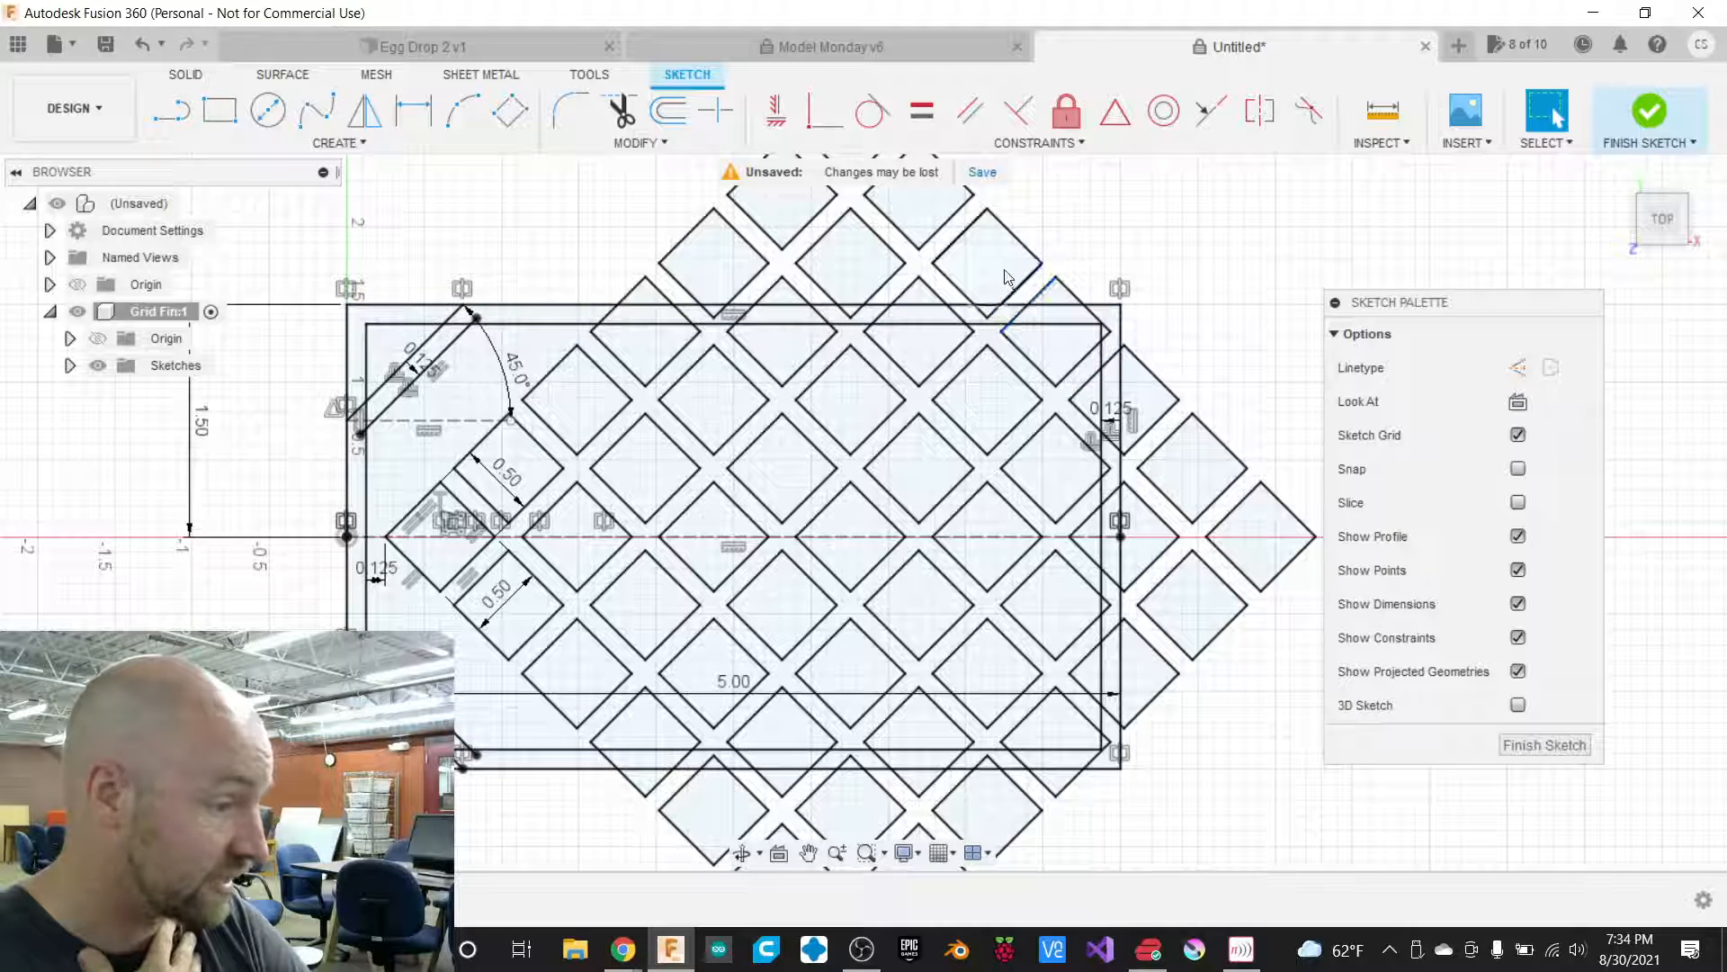
pyautogui.click(961, 250)
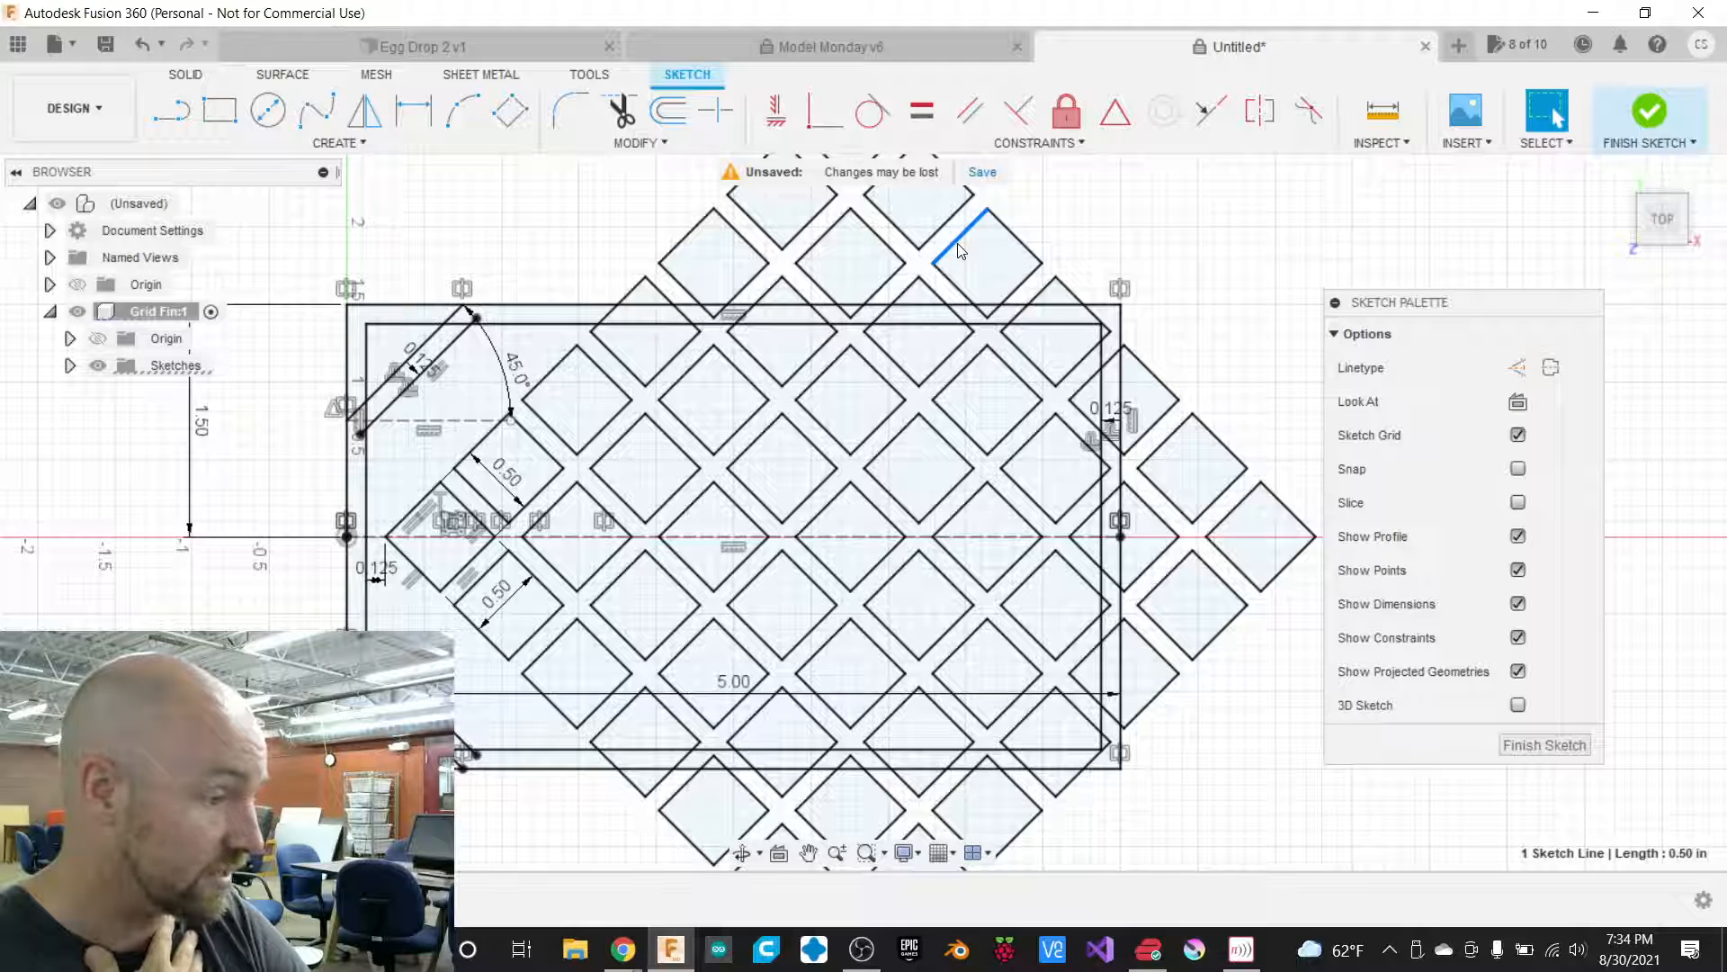
pyautogui.click(955, 289)
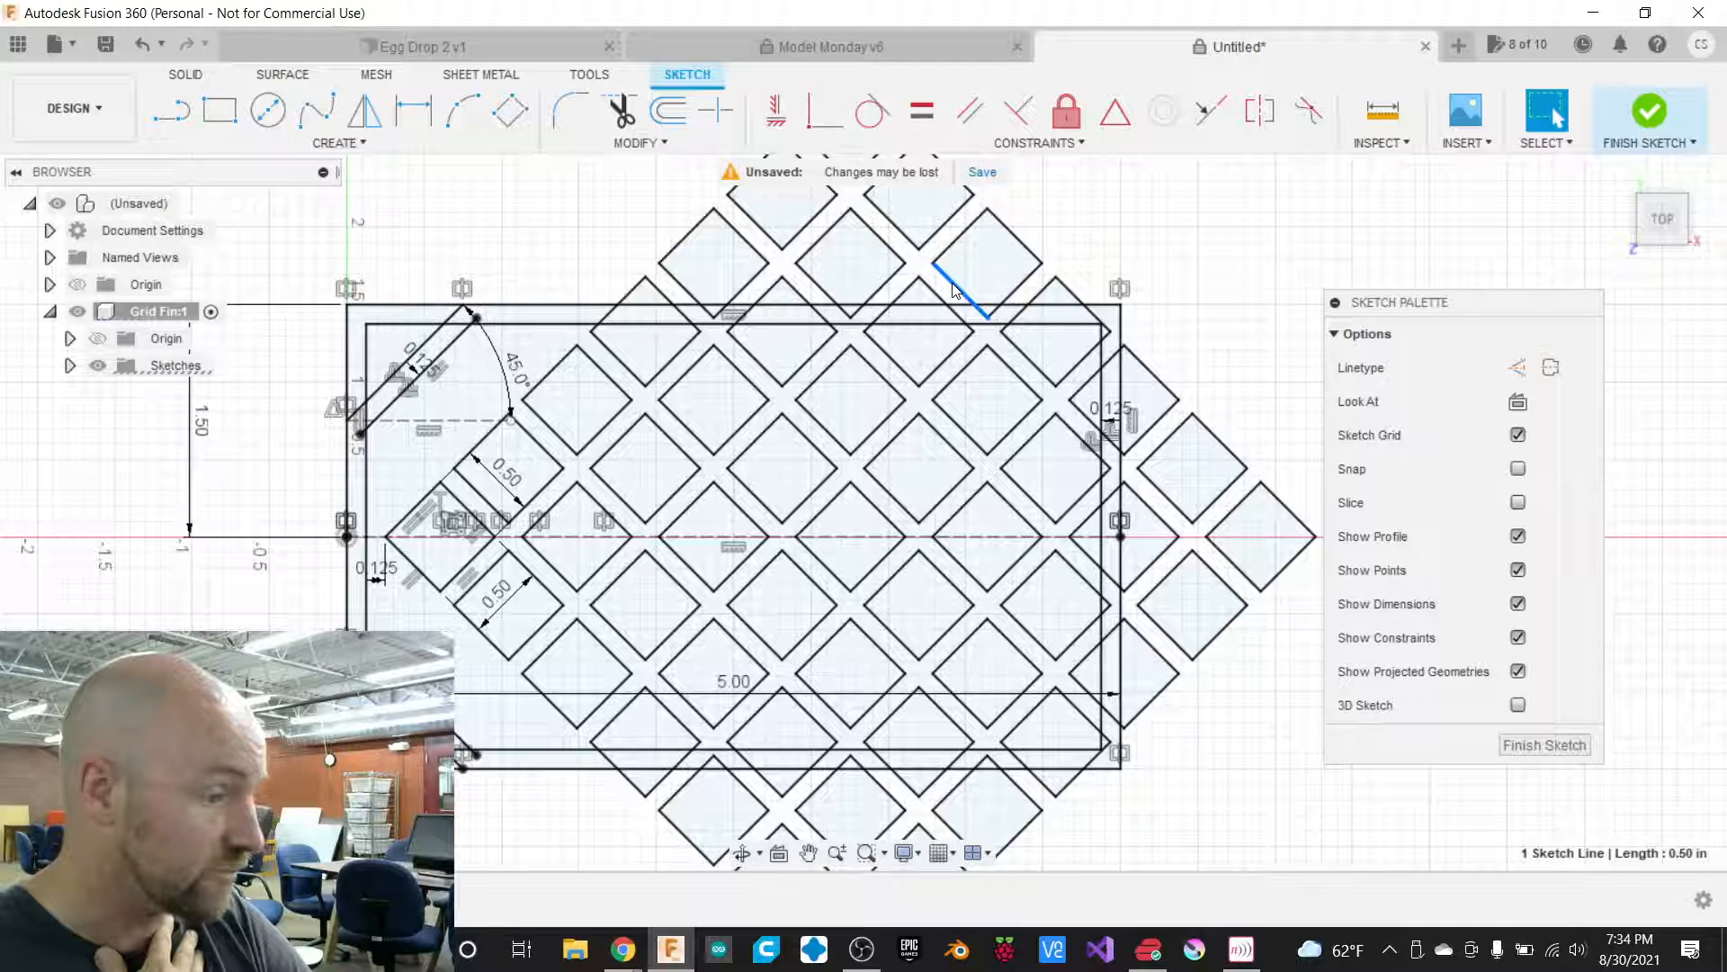
pyautogui.click(1219, 441)
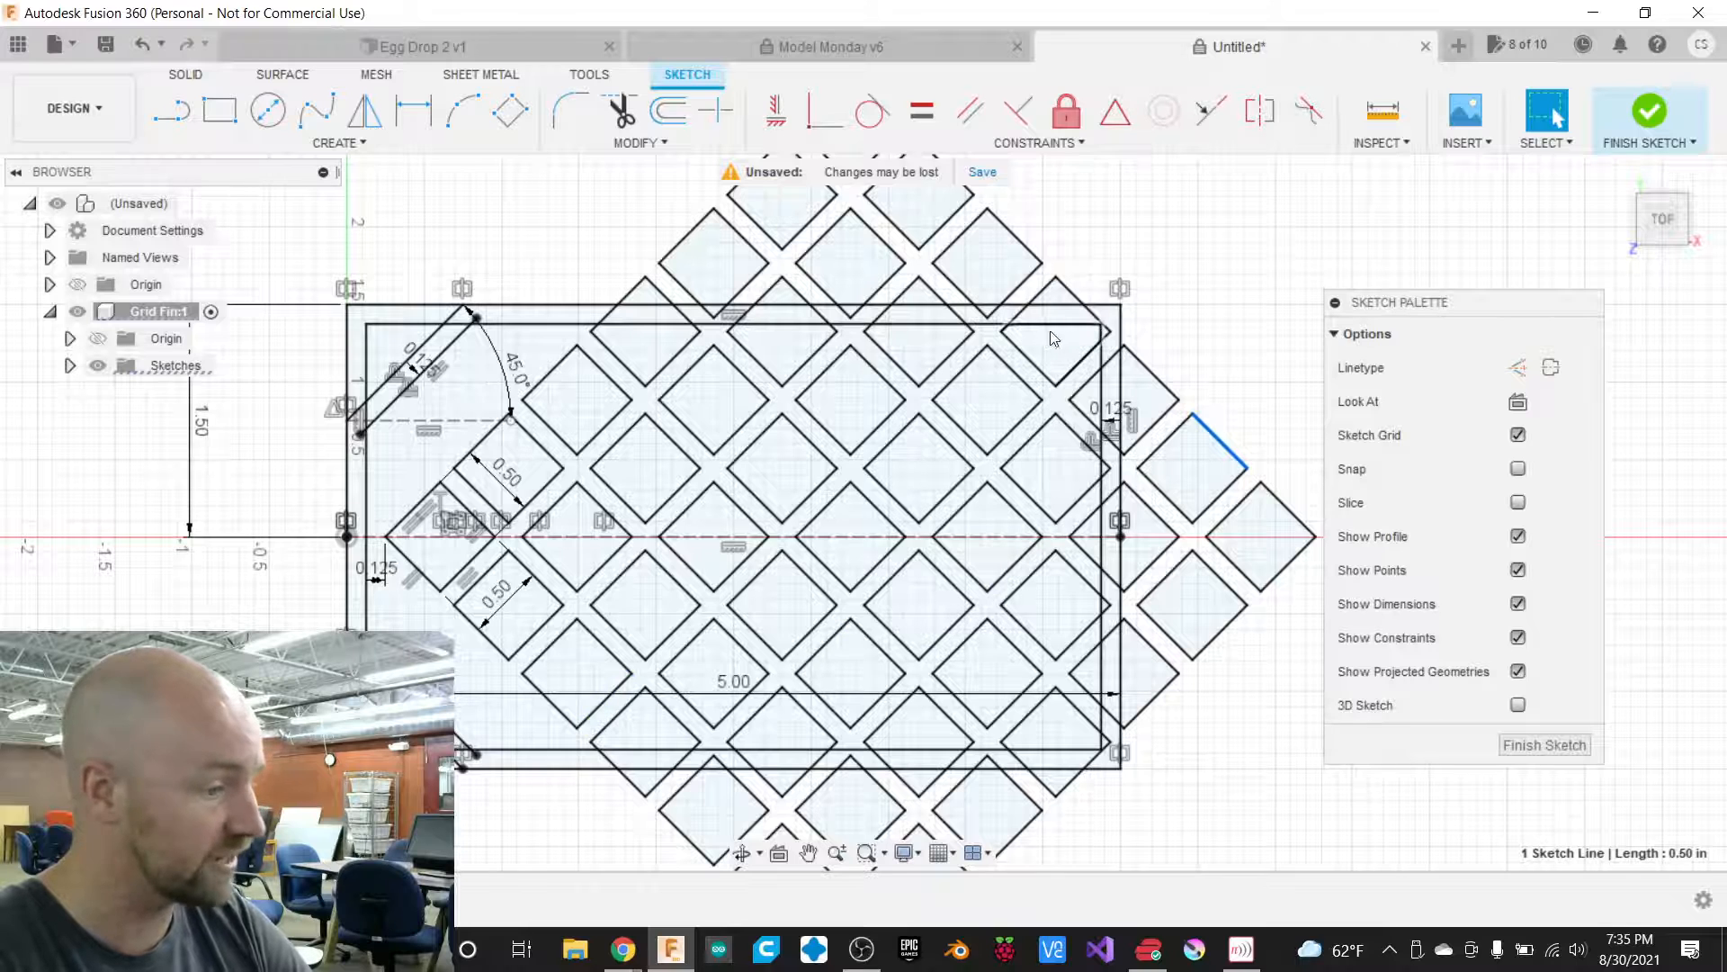
pyautogui.click(1259, 432)
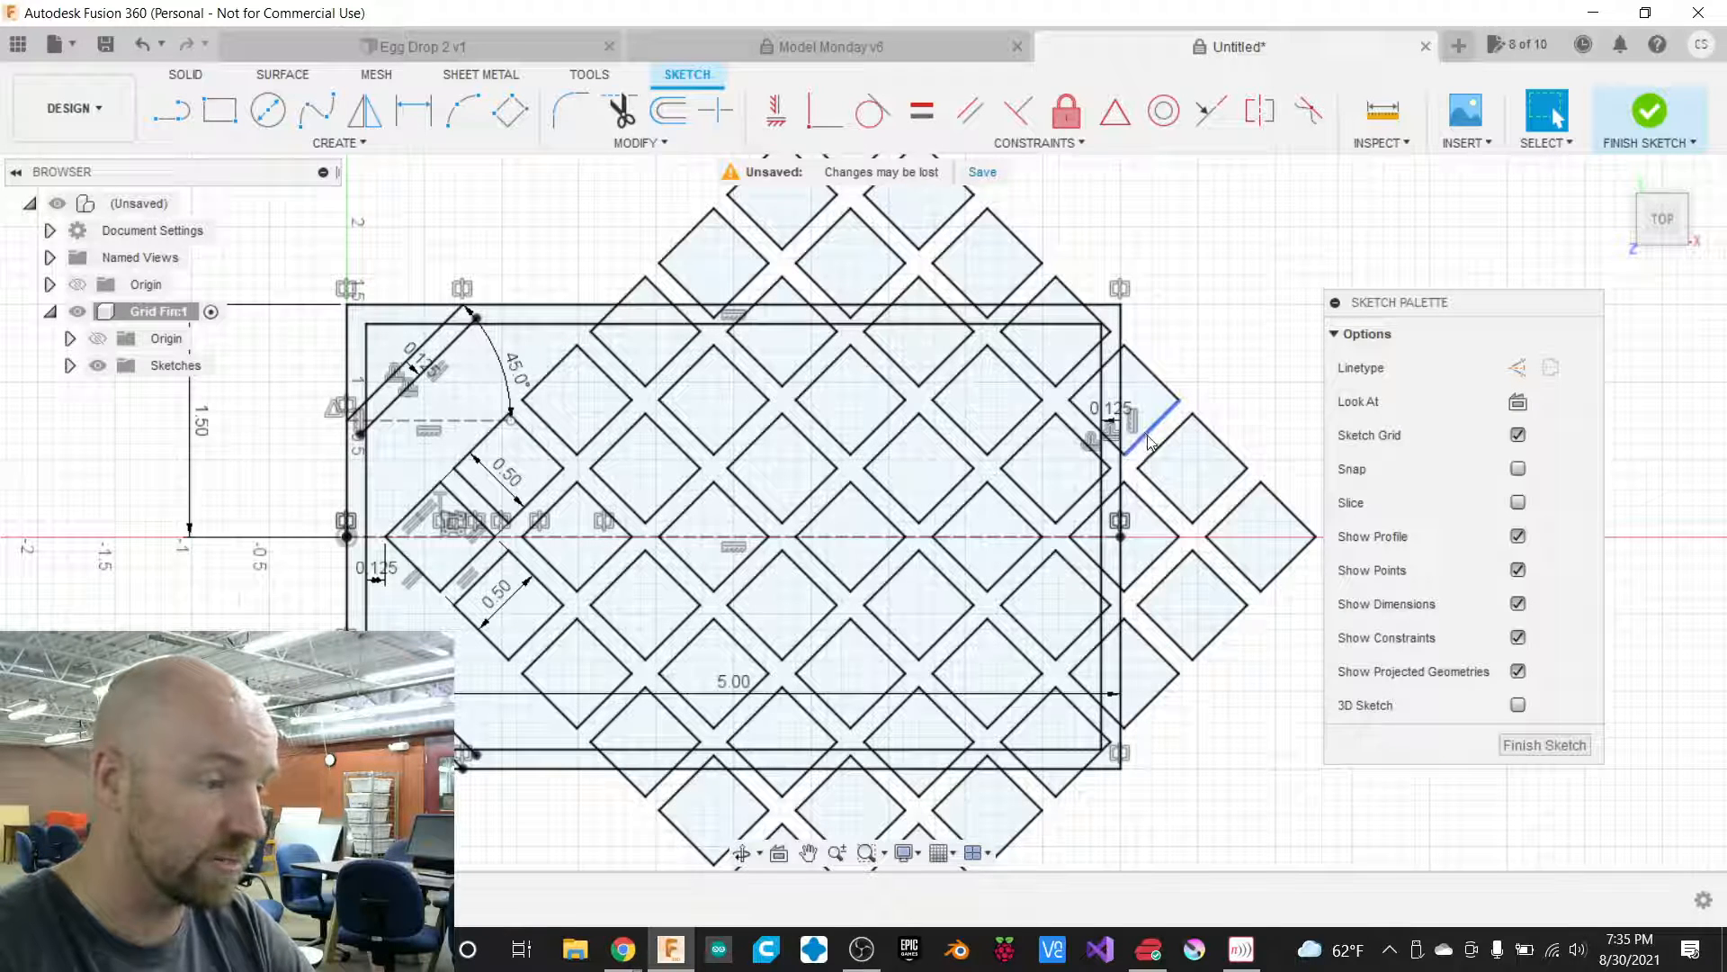
pyautogui.click(1174, 440)
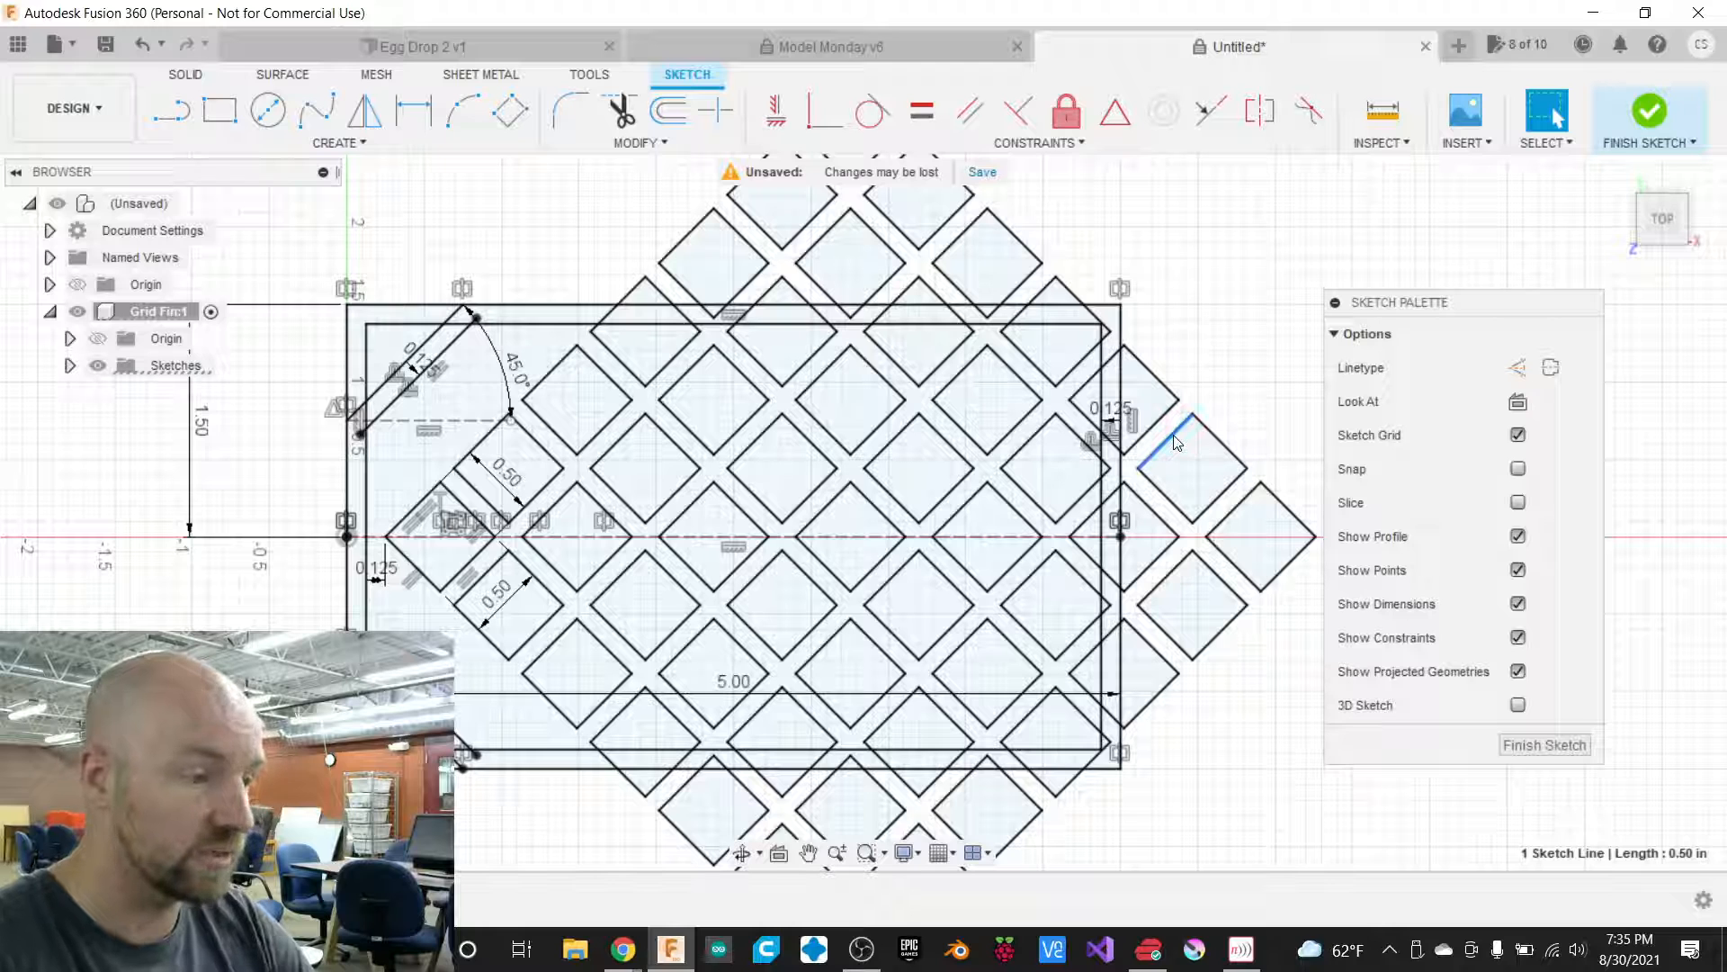
# Finish the lattice sketch and rename it "Grid" within the Grid Fin component.
pyautogui.click(1522, 747)
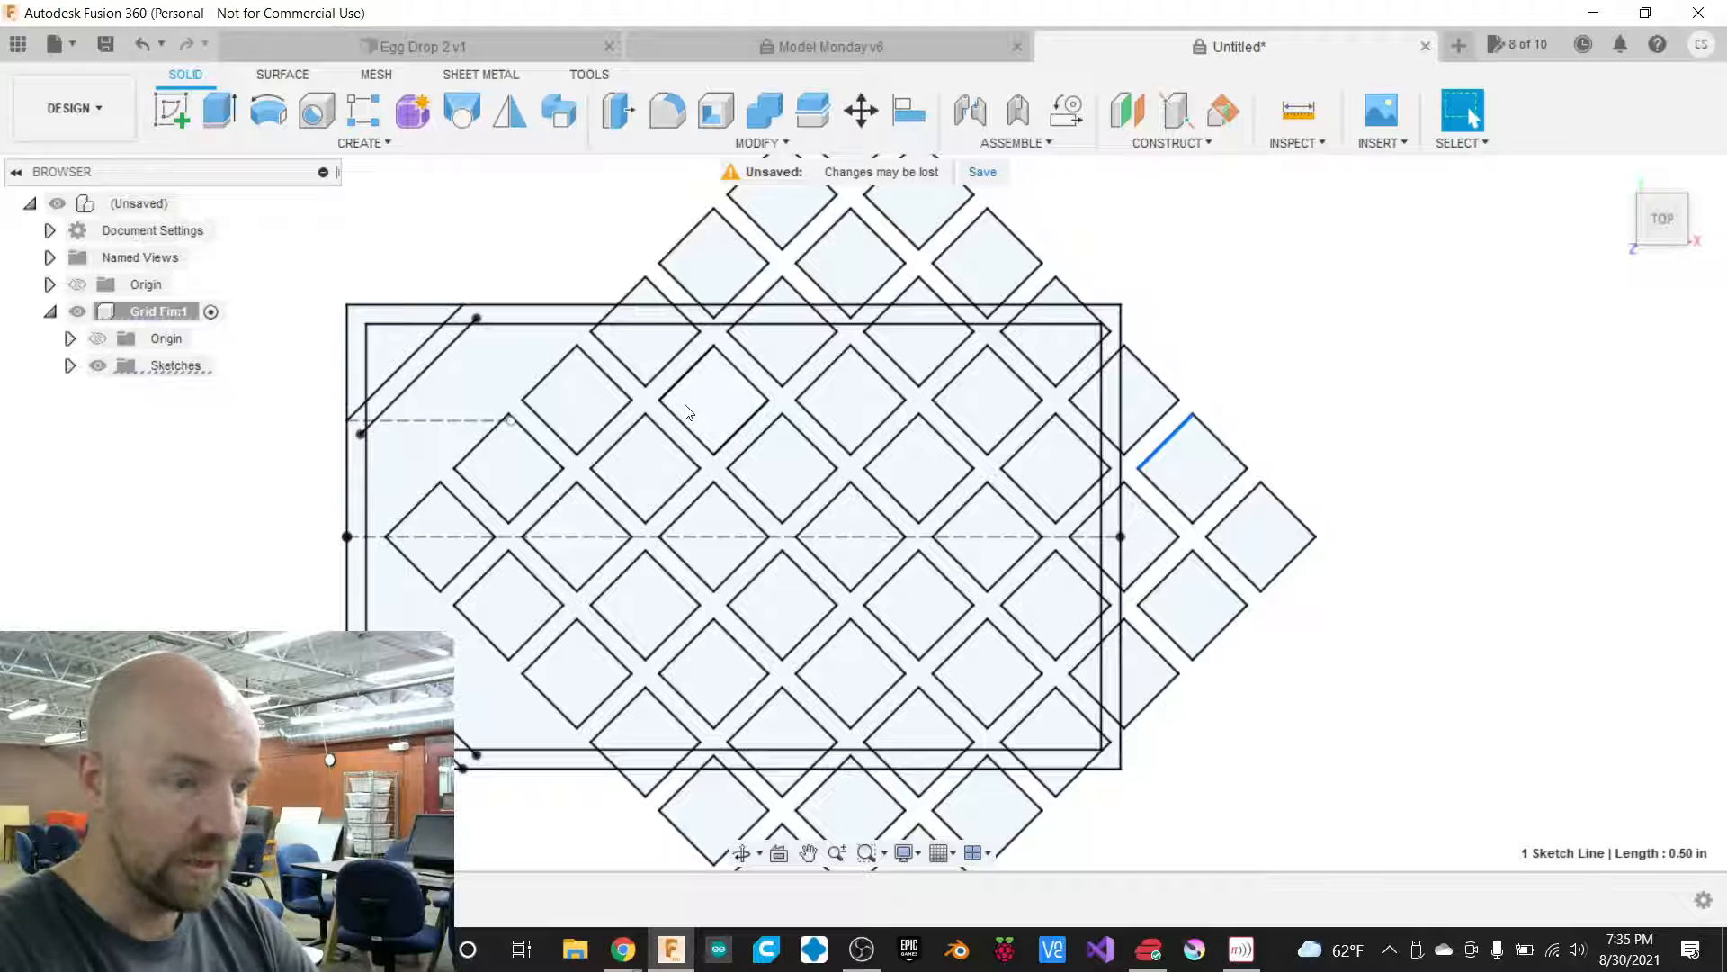
pyautogui.click(70, 366)
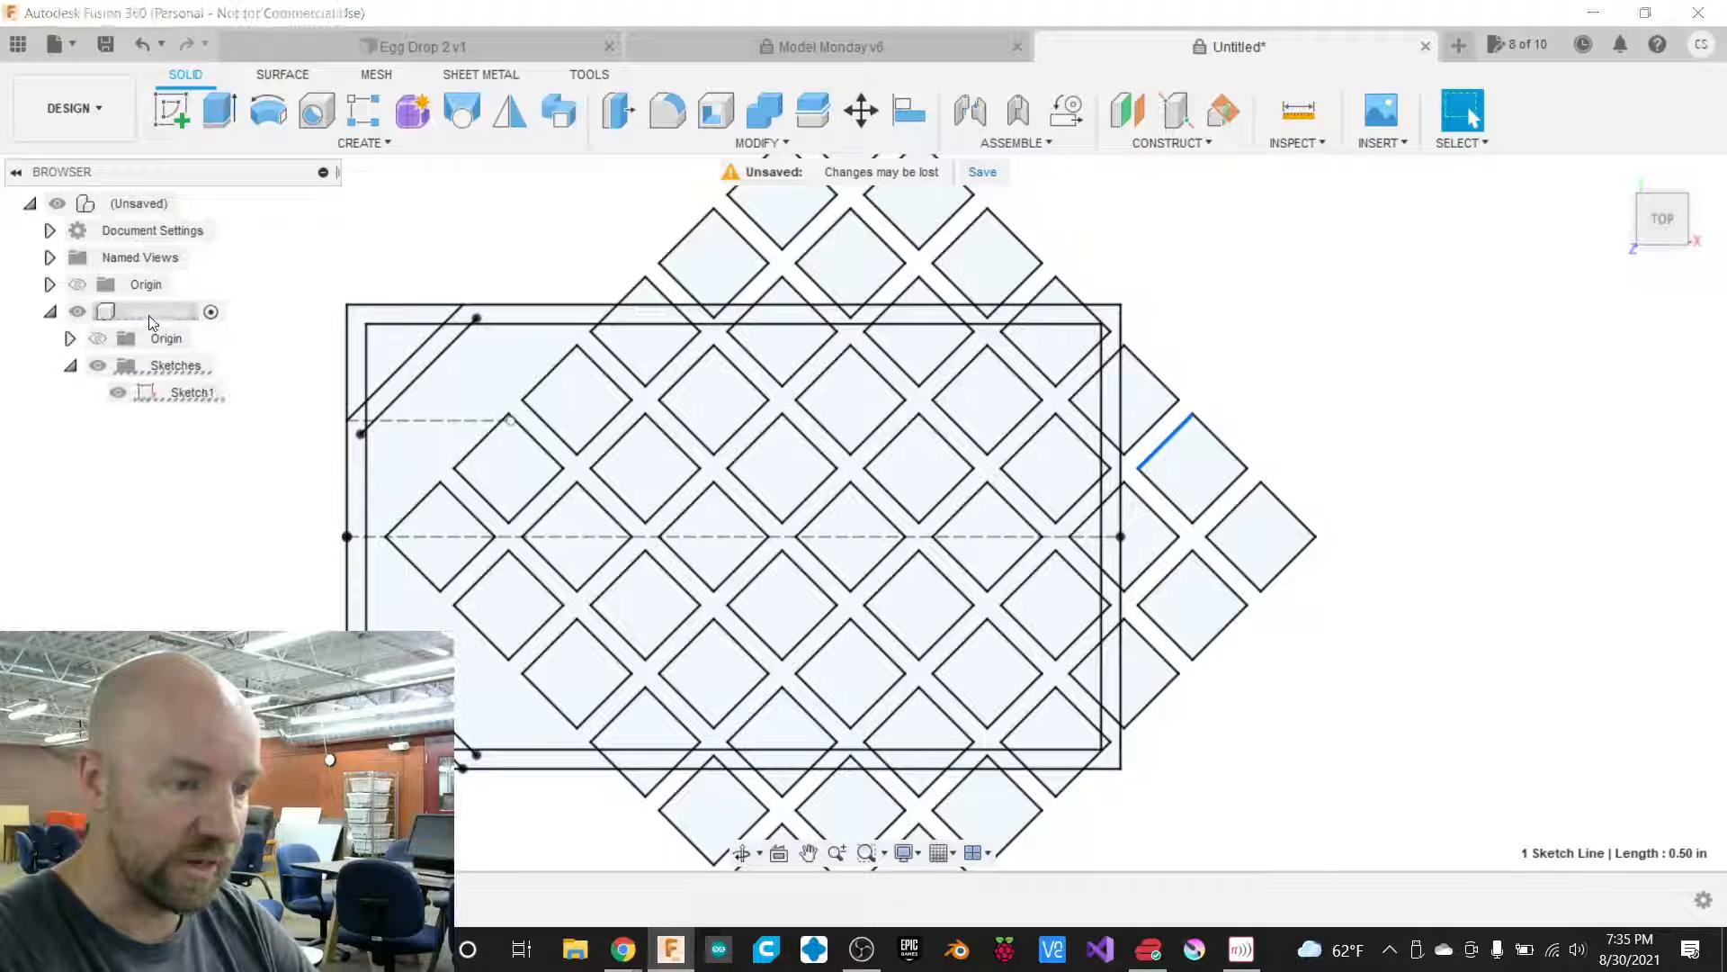
pyautogui.doubleClick(187, 394)
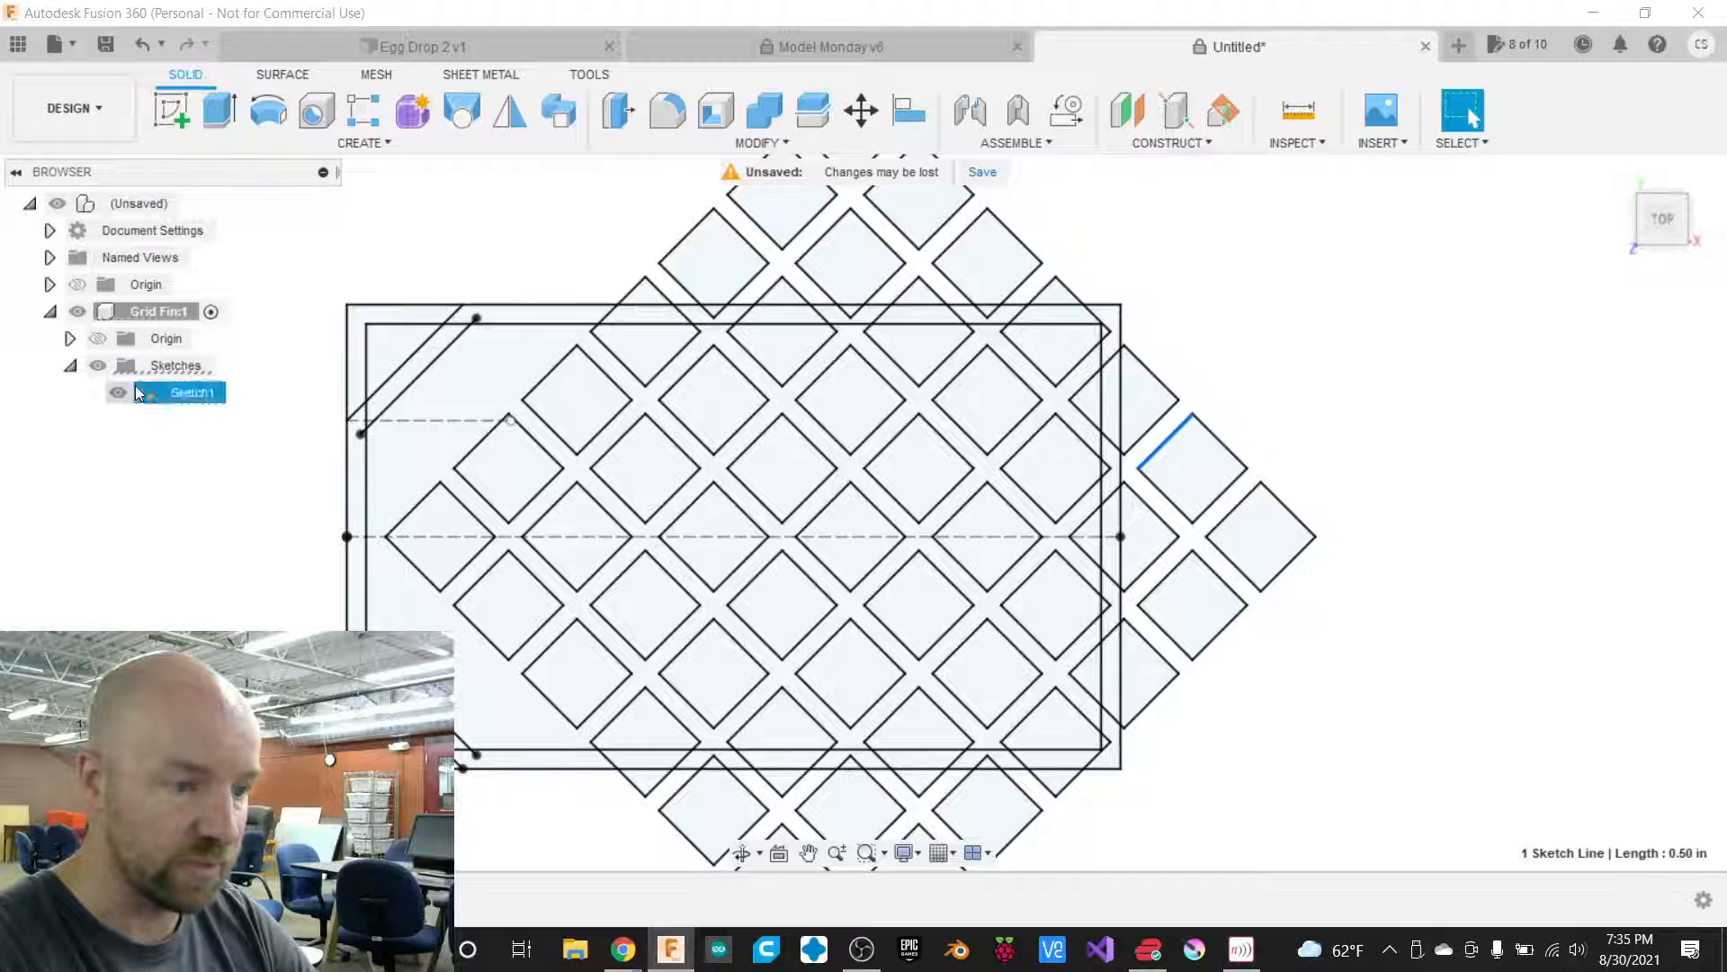
pyautogui.click(187, 394)
pyautogui.click(196, 394)
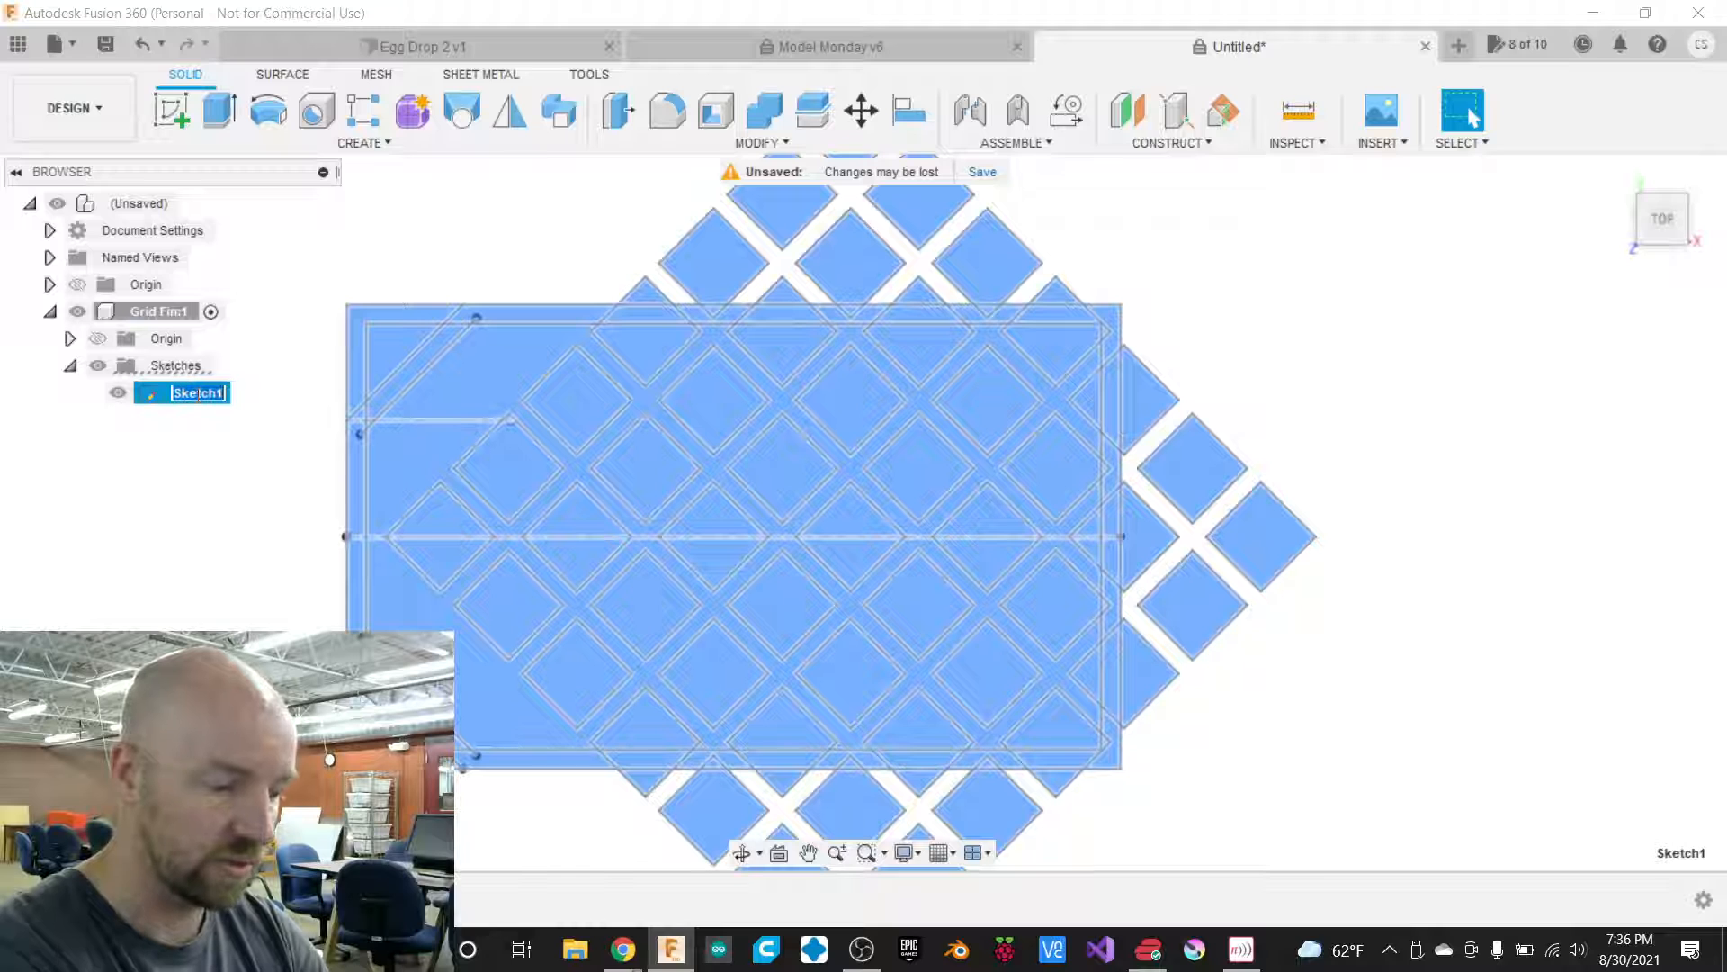
pyautogui.write('Grid')
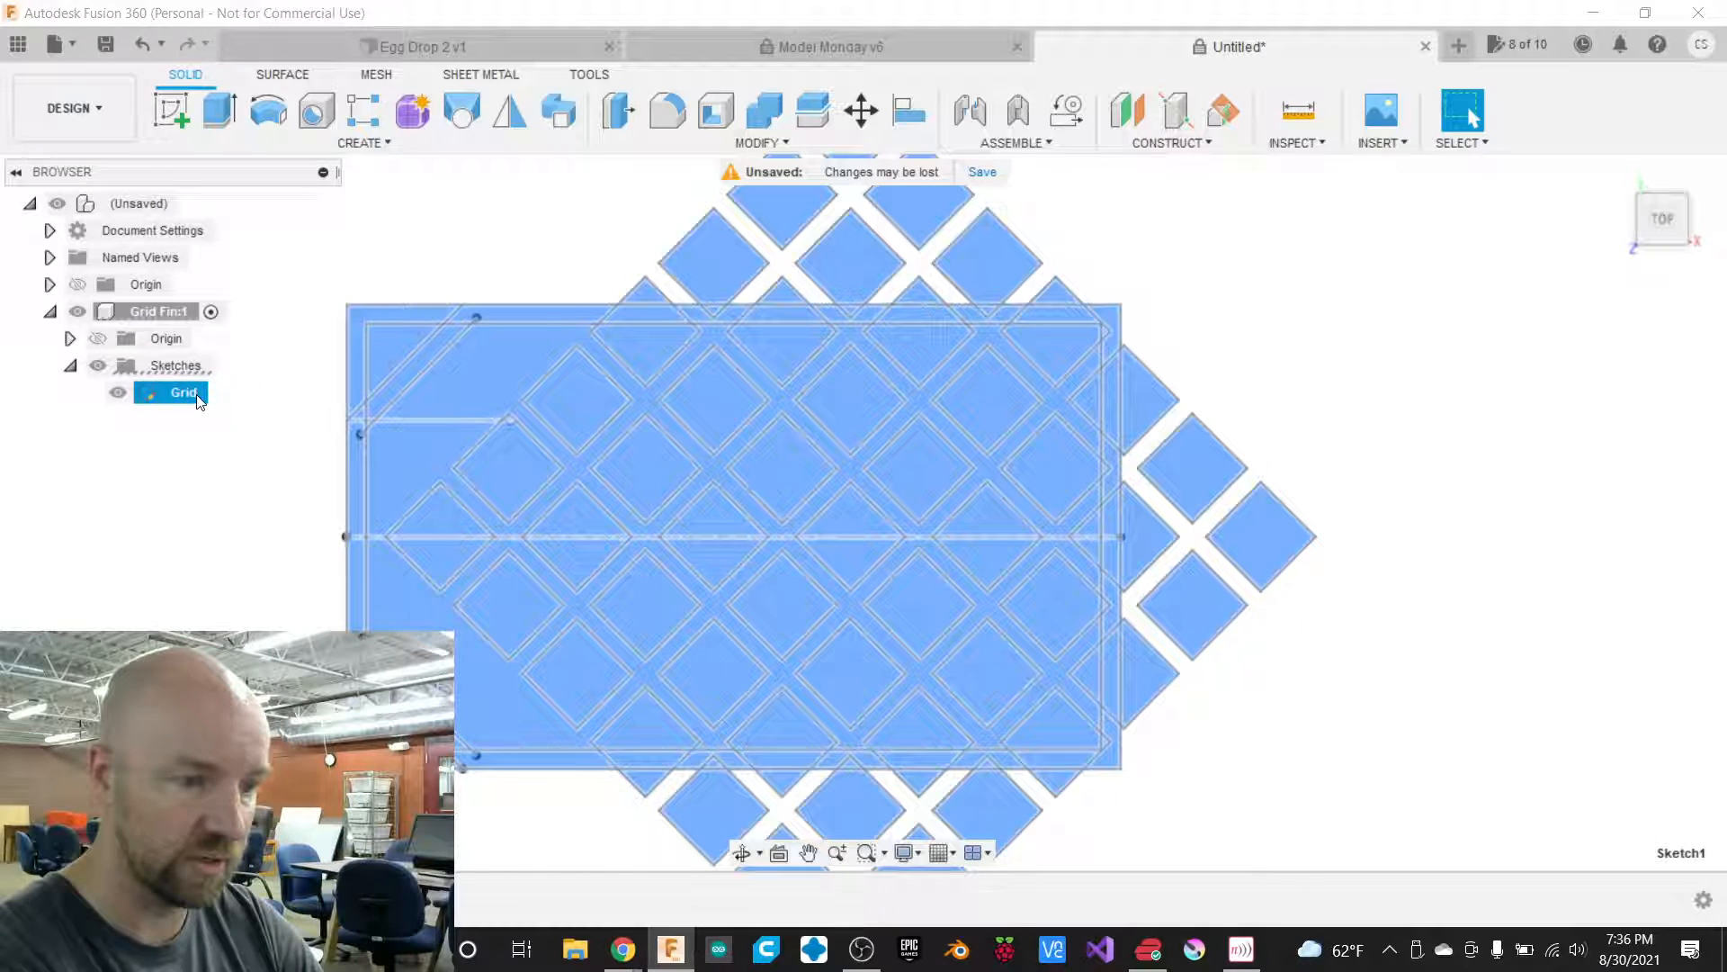
pyautogui.click(251, 439)
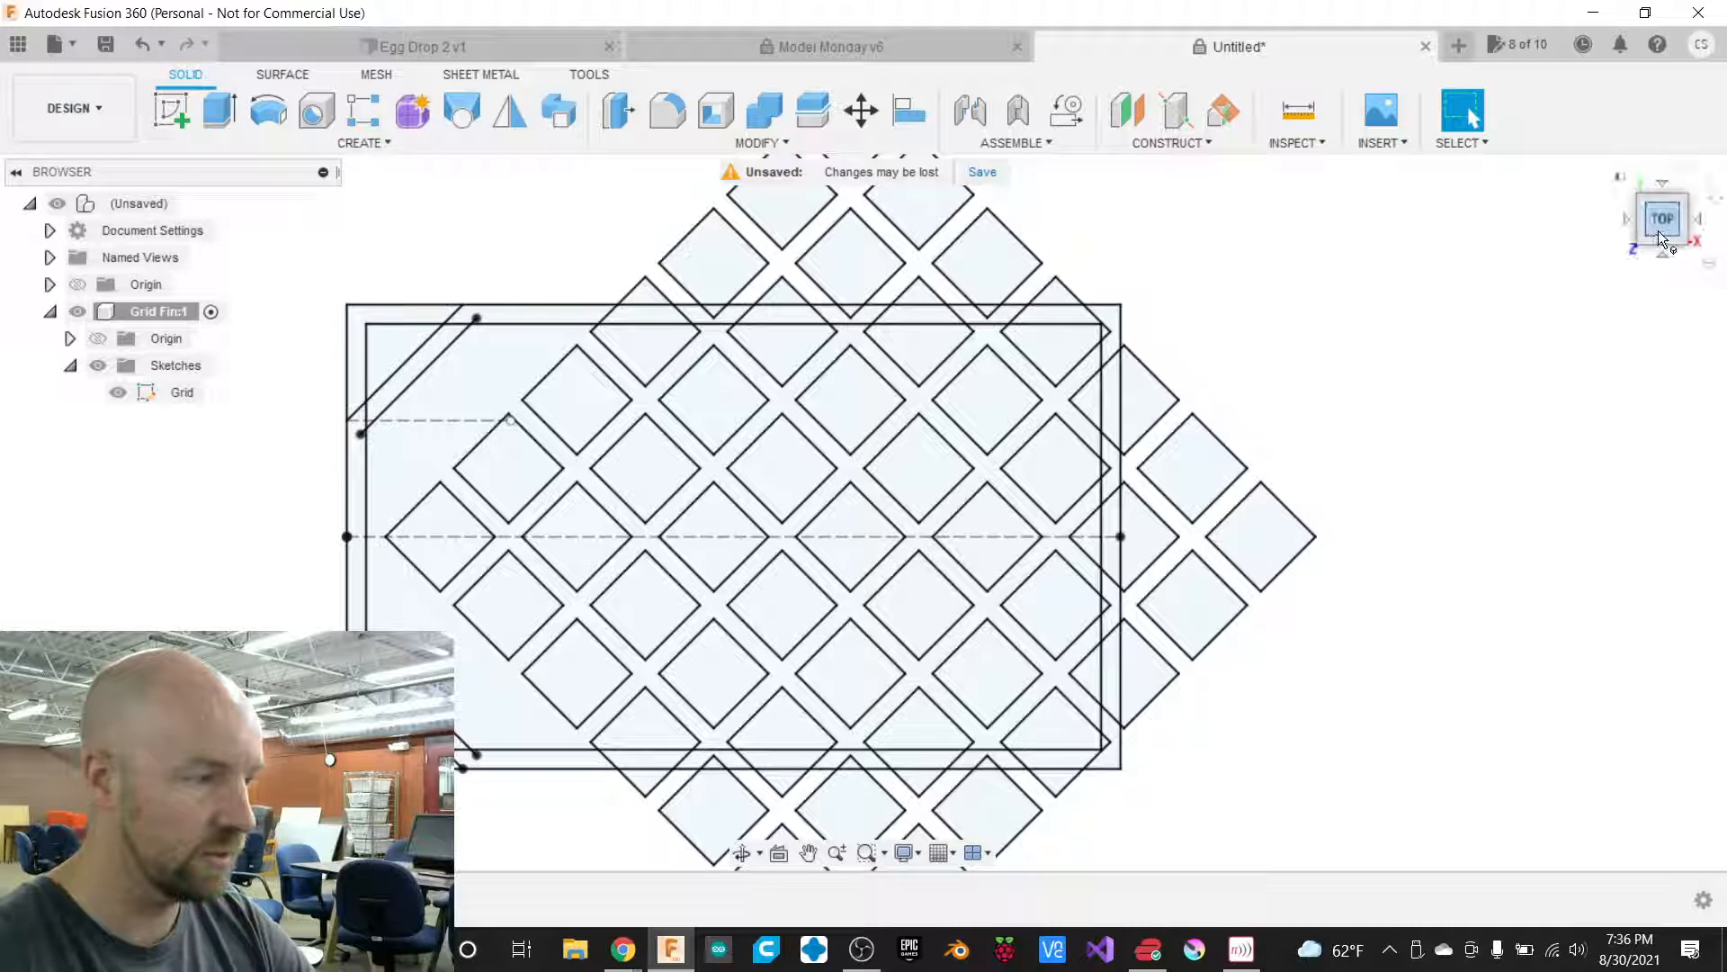
# Start an Extrude from the Grid sketch, selecting the lattice web and the border strips around the fin's angled-corner end.
pyautogui.moveTo(1669, 239)
pyautogui.mouseDown()
pyautogui.moveTo(1647, 198)
pyautogui.moveTo(1666, 230)
pyautogui.mouseUp()
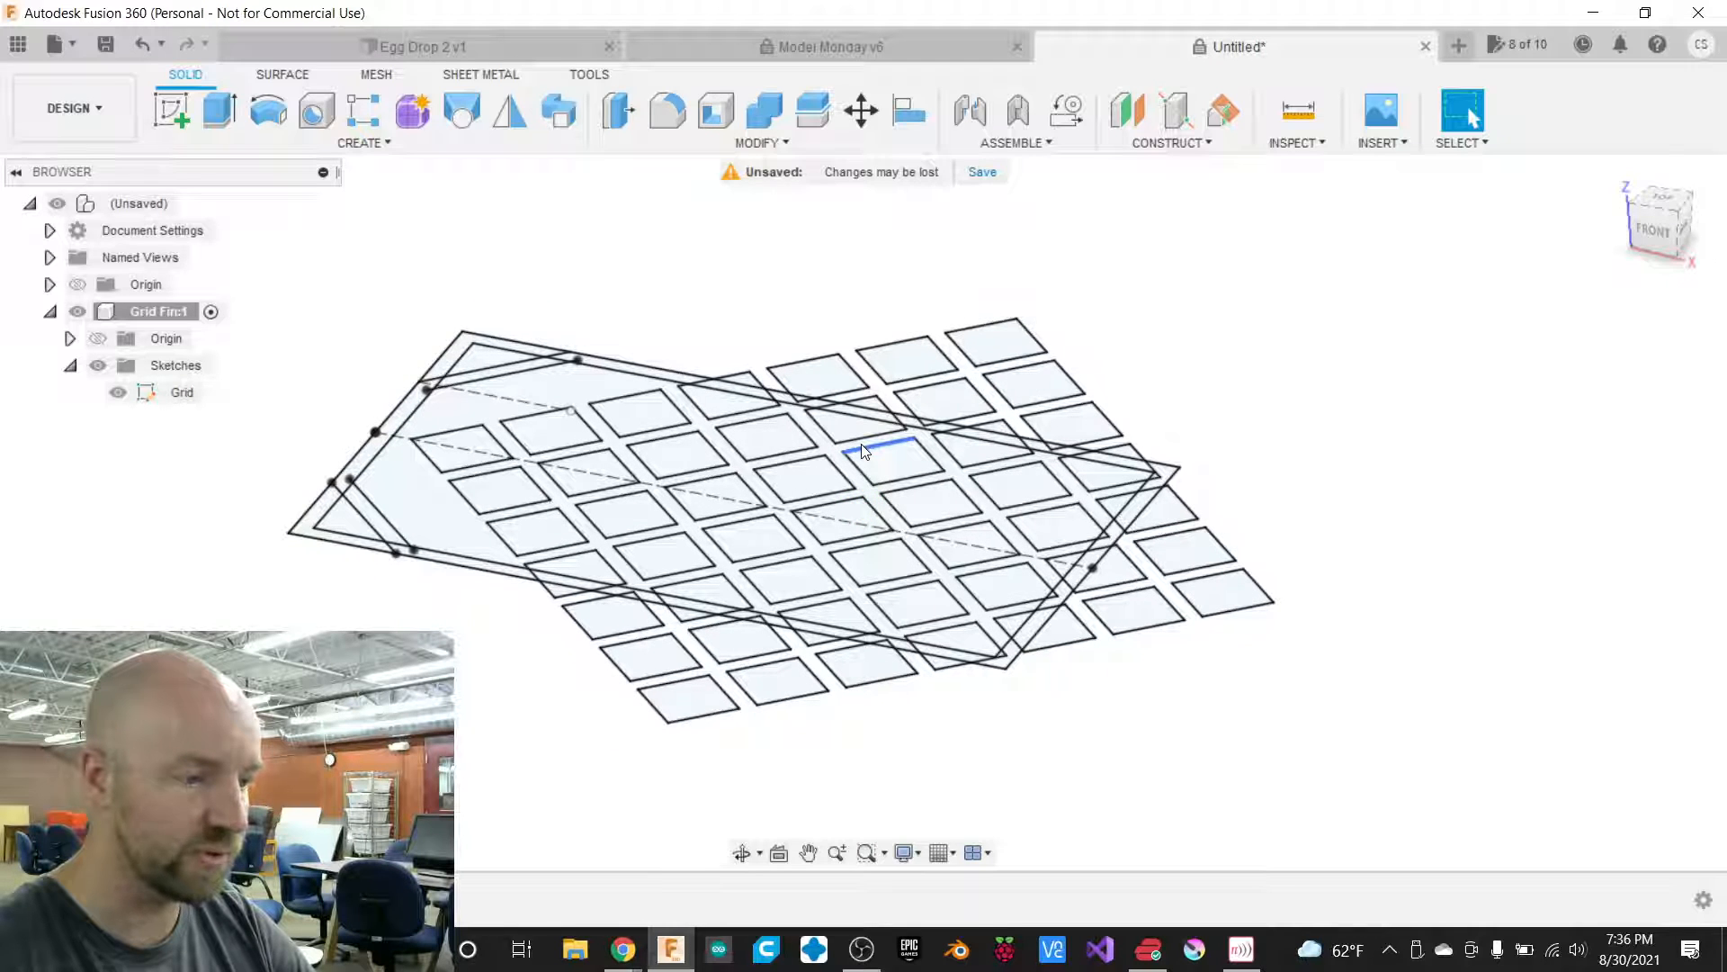
pyautogui.scroll(3, 441, 508)
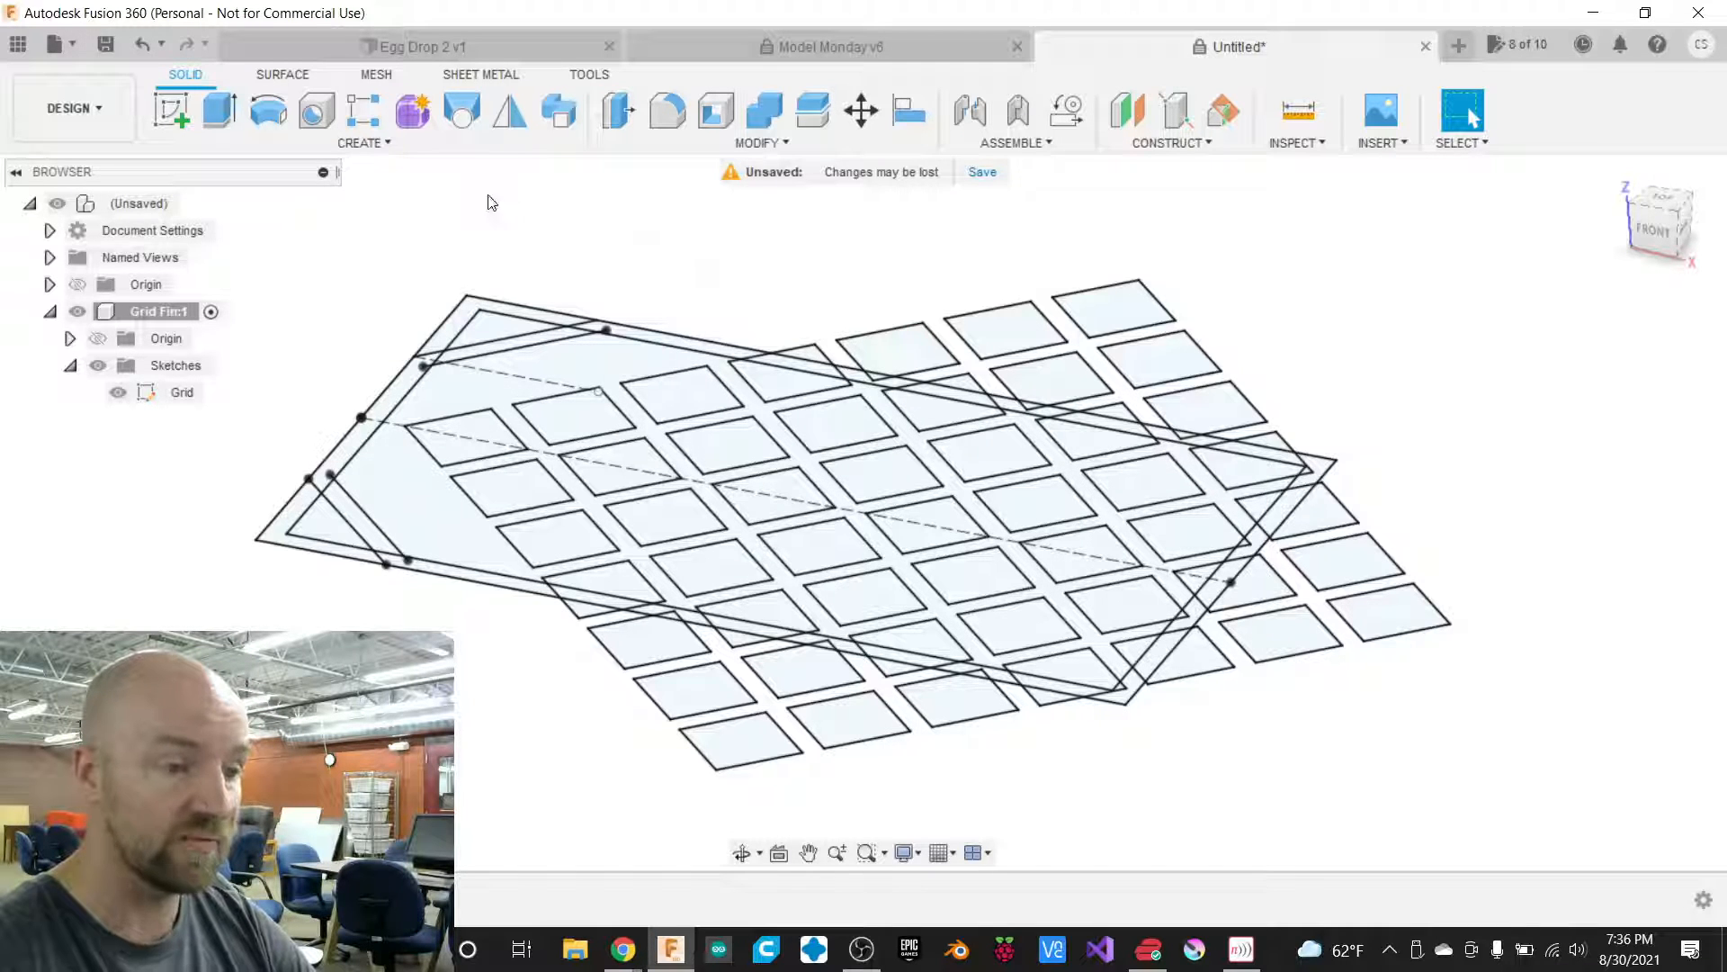
pyautogui.click(382, 147)
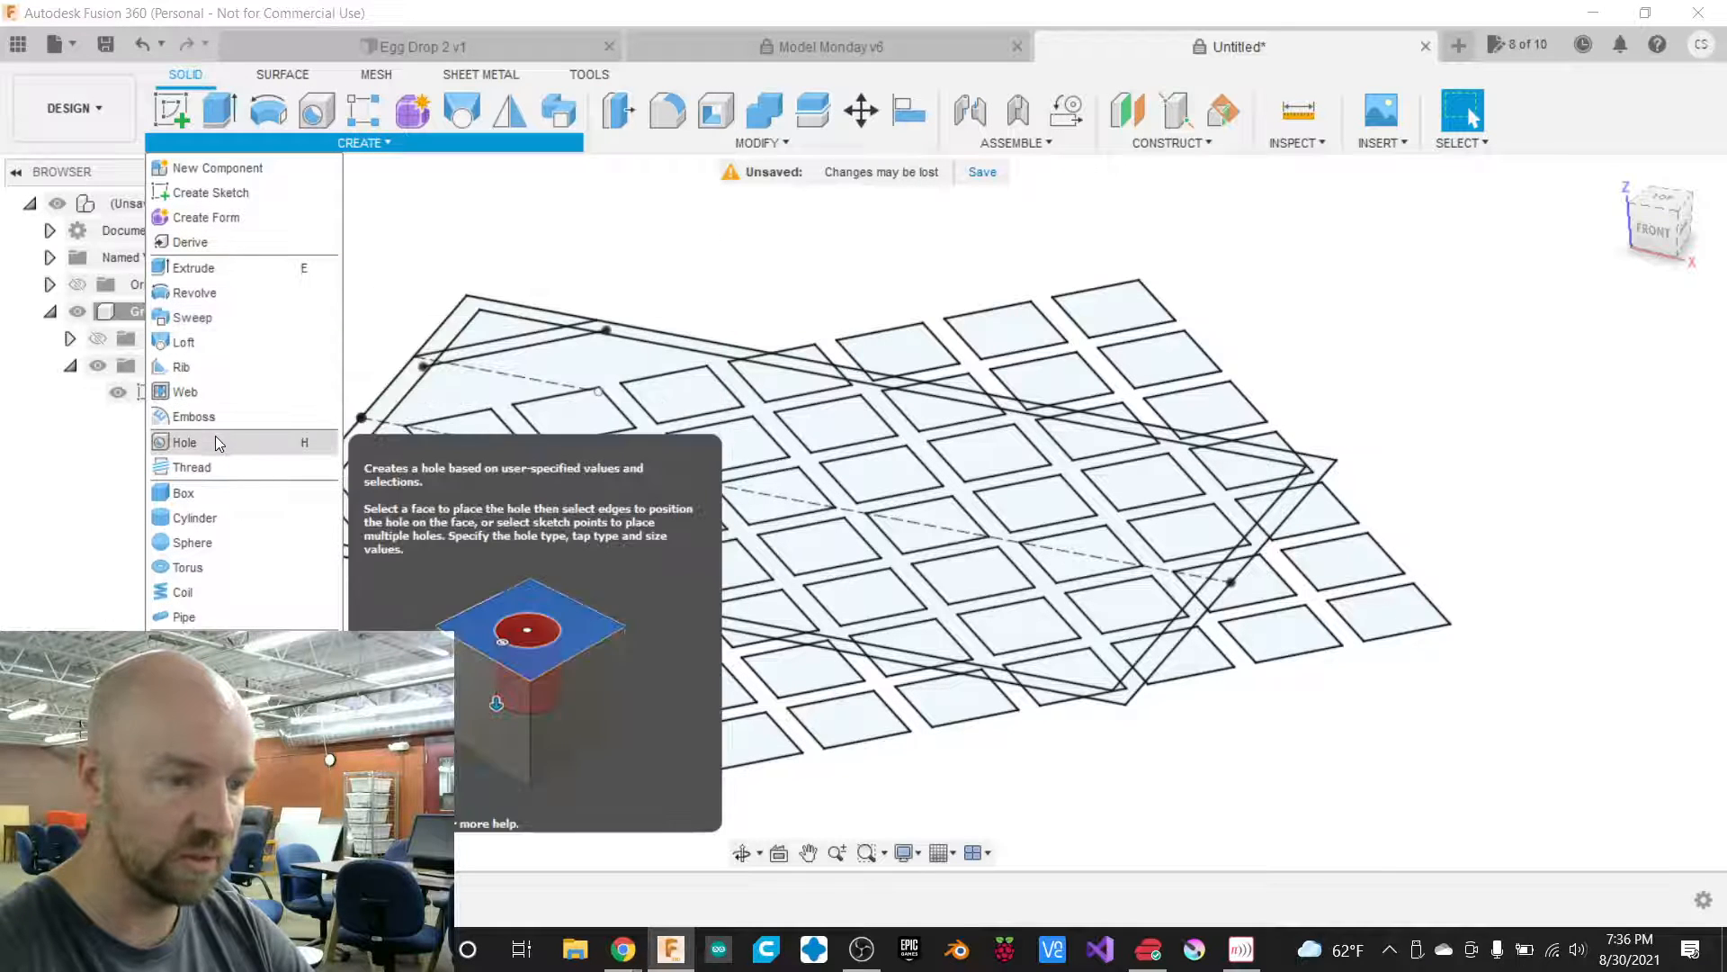
pyautogui.click(227, 268)
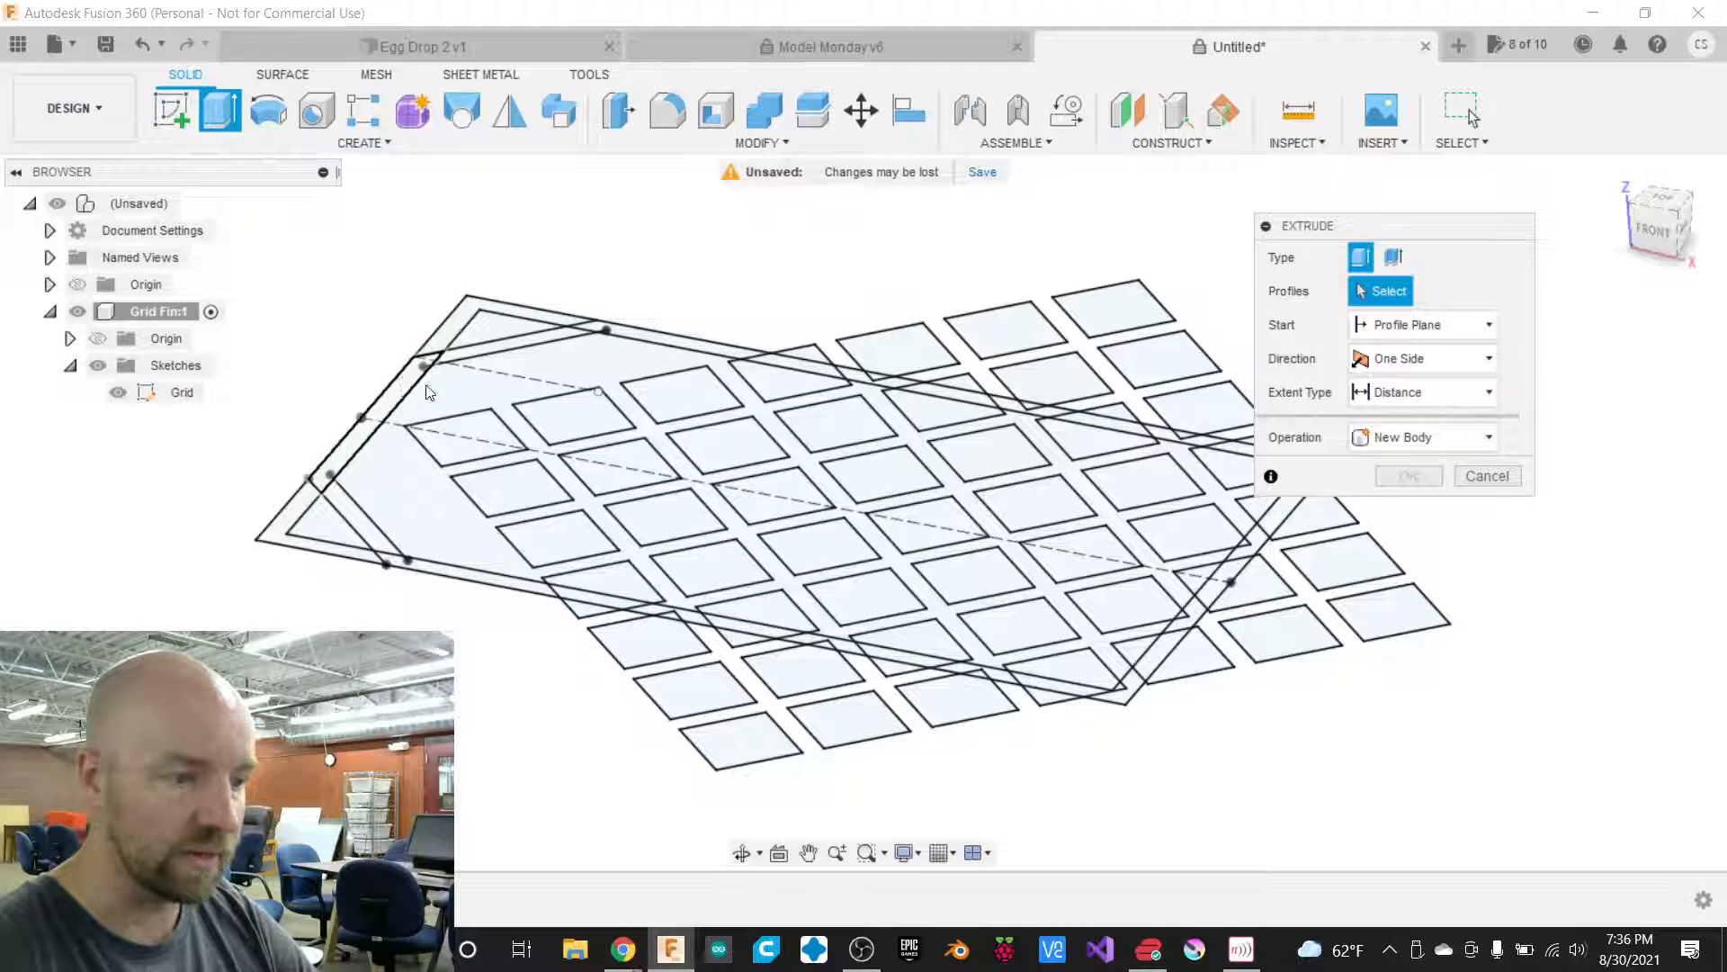
pyautogui.click(474, 389)
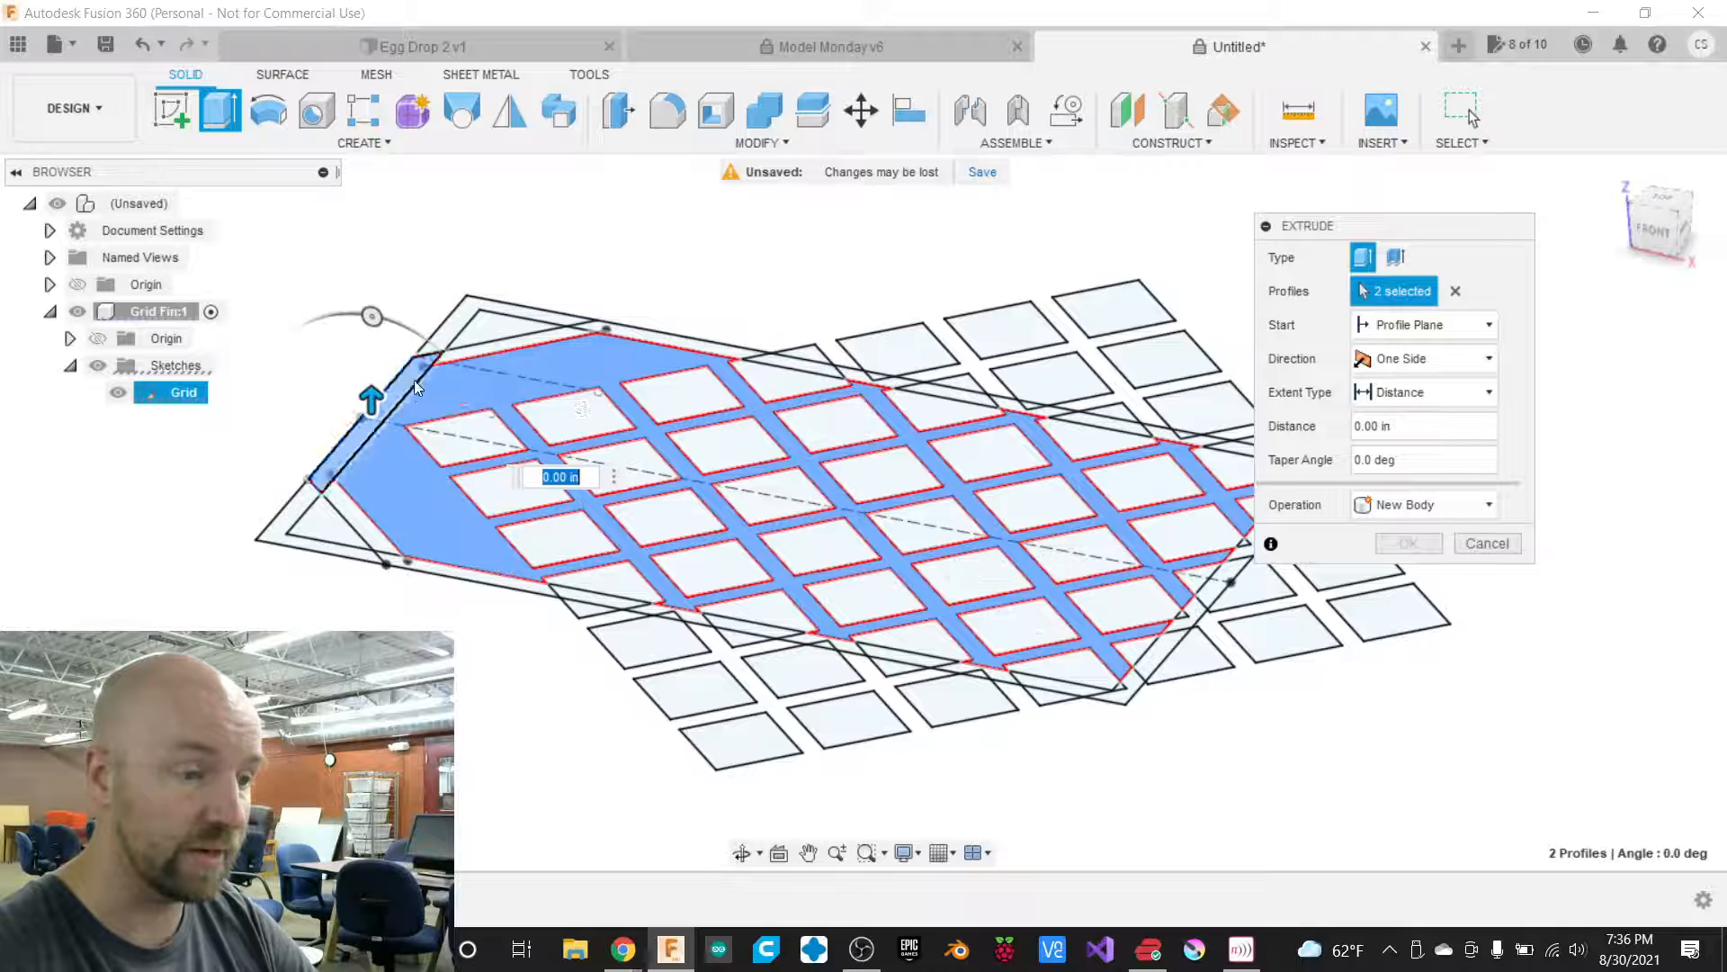
pyautogui.click(414, 380)
pyautogui.click(464, 357)
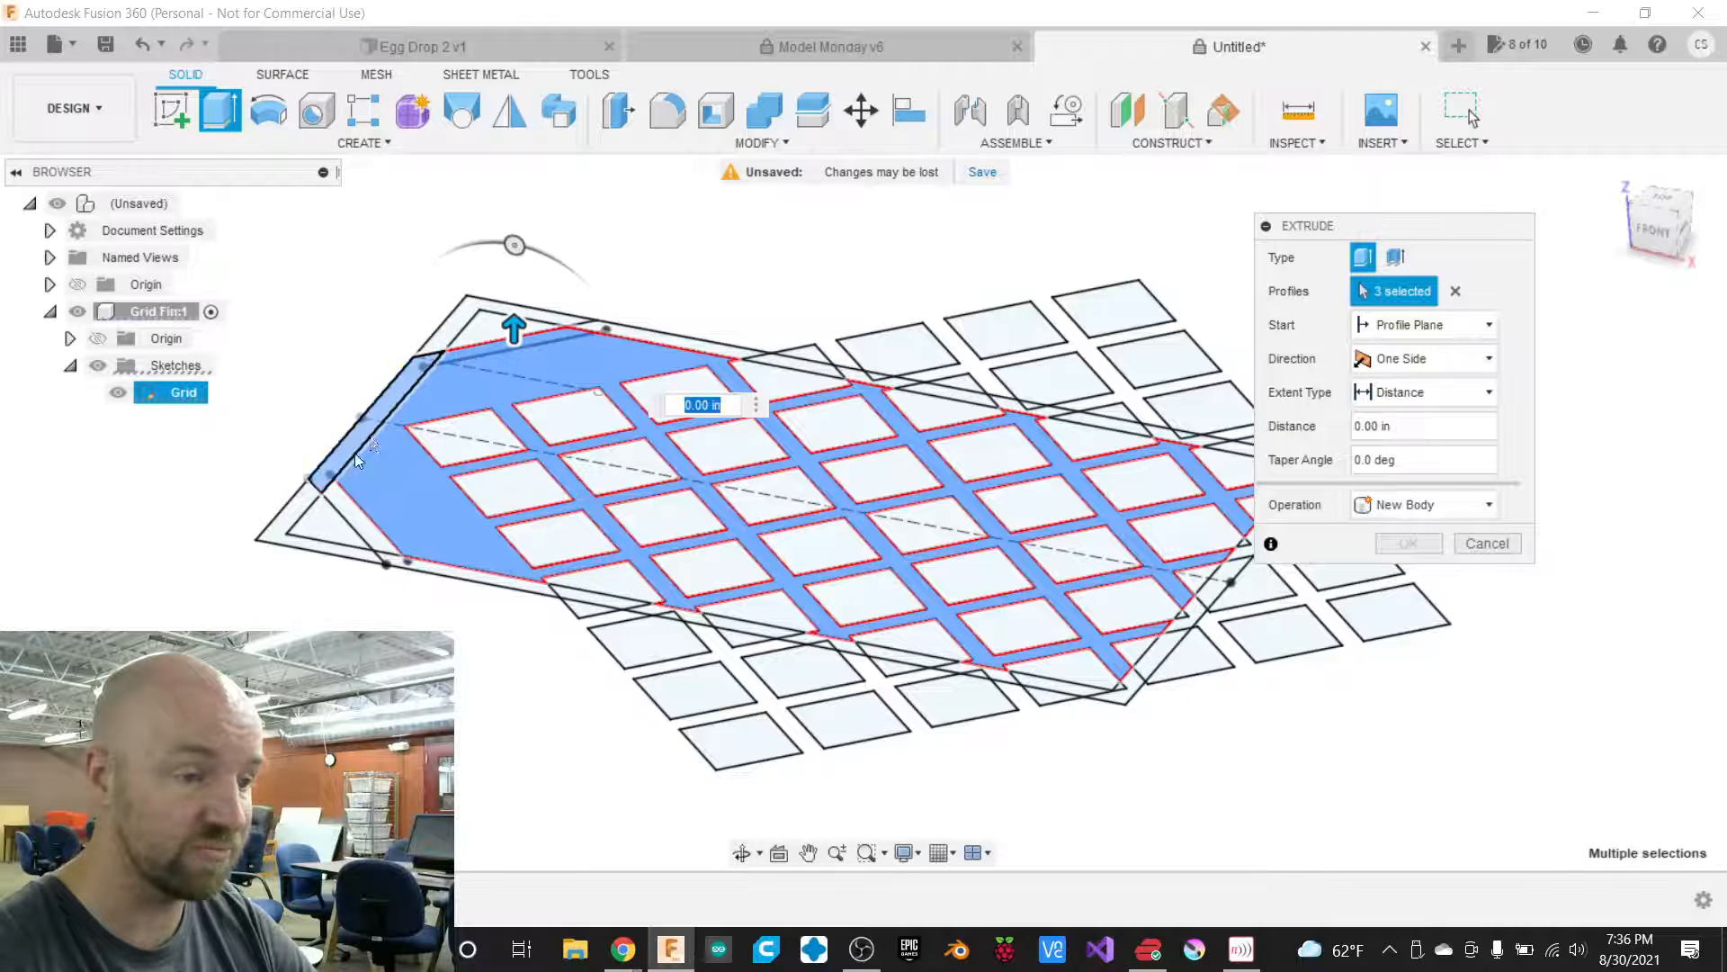
pyautogui.click(450, 573)
pyautogui.click(453, 576)
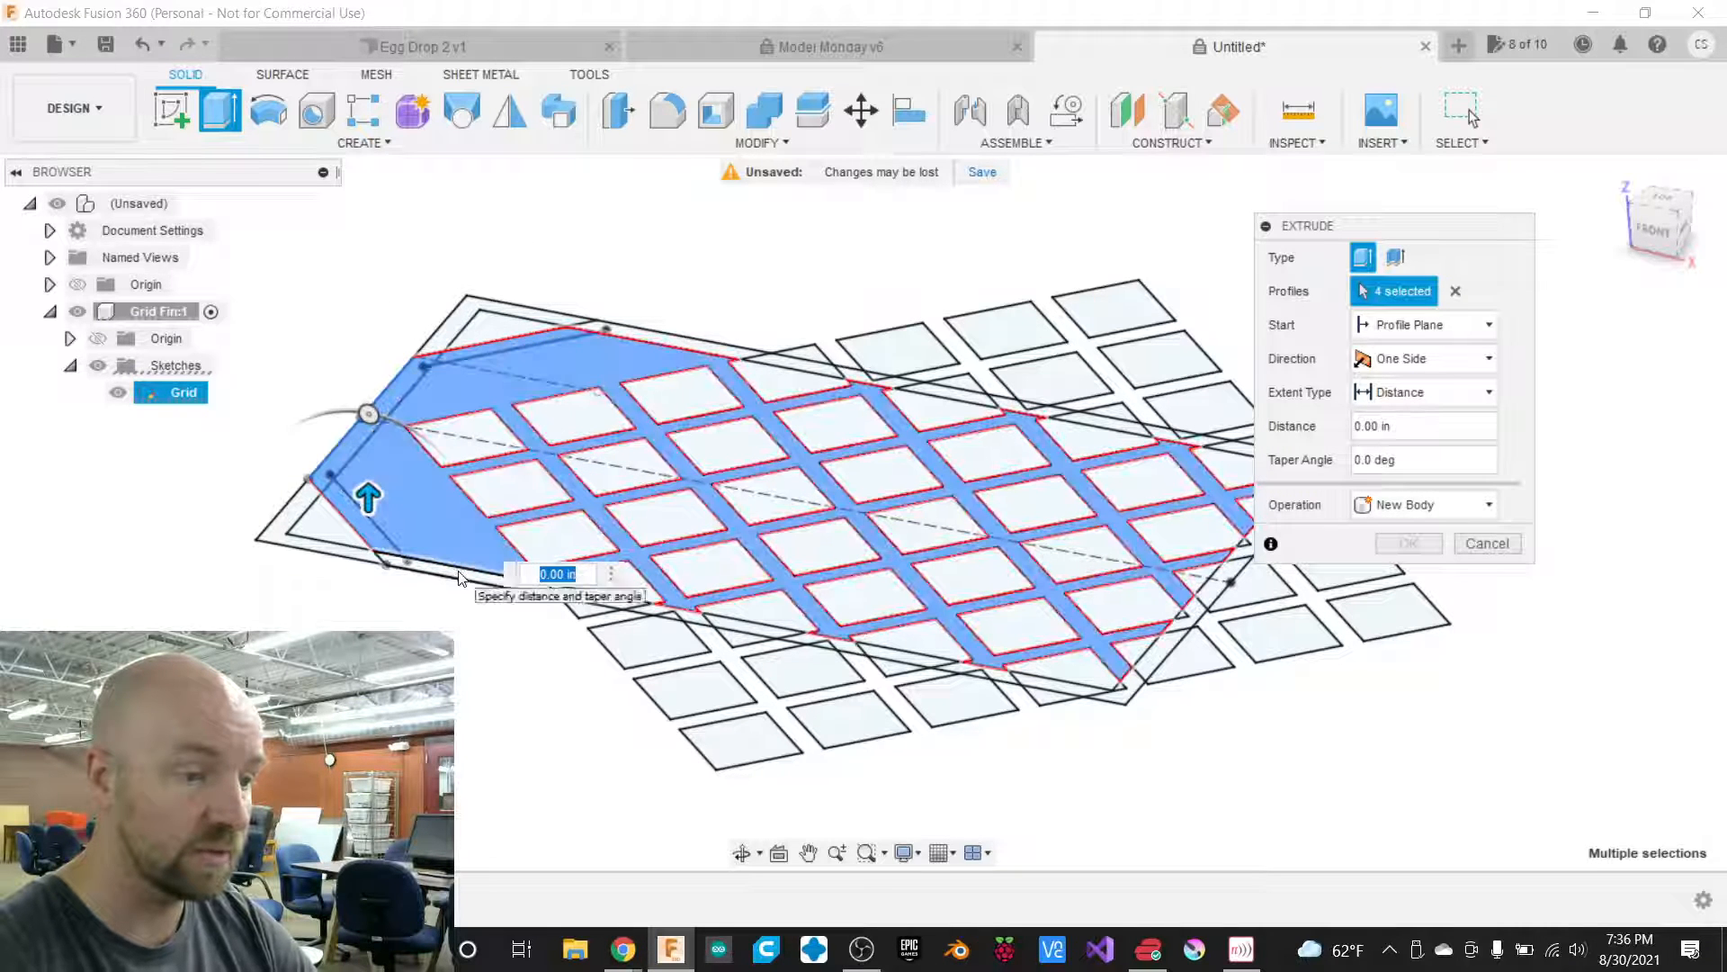
# Add the outer border segments along the fin's front long edge to the extrude profiles, including the small pieces where squares cross it.
pyautogui.click(583, 602)
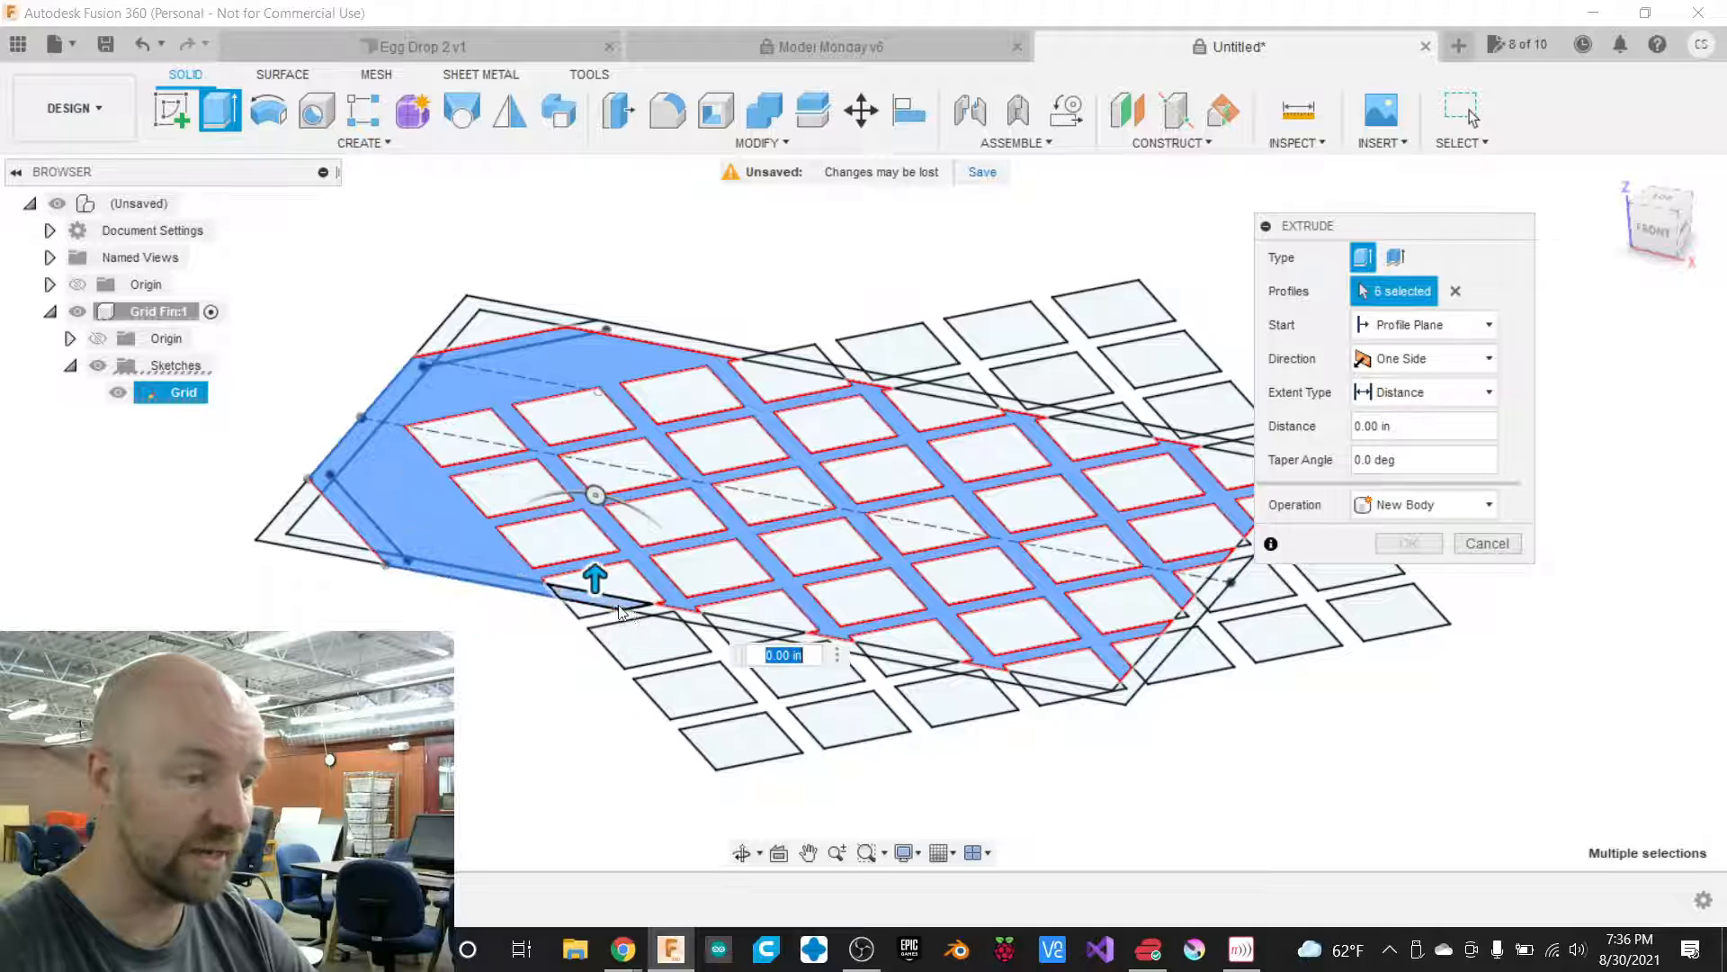
pyautogui.click(654, 618)
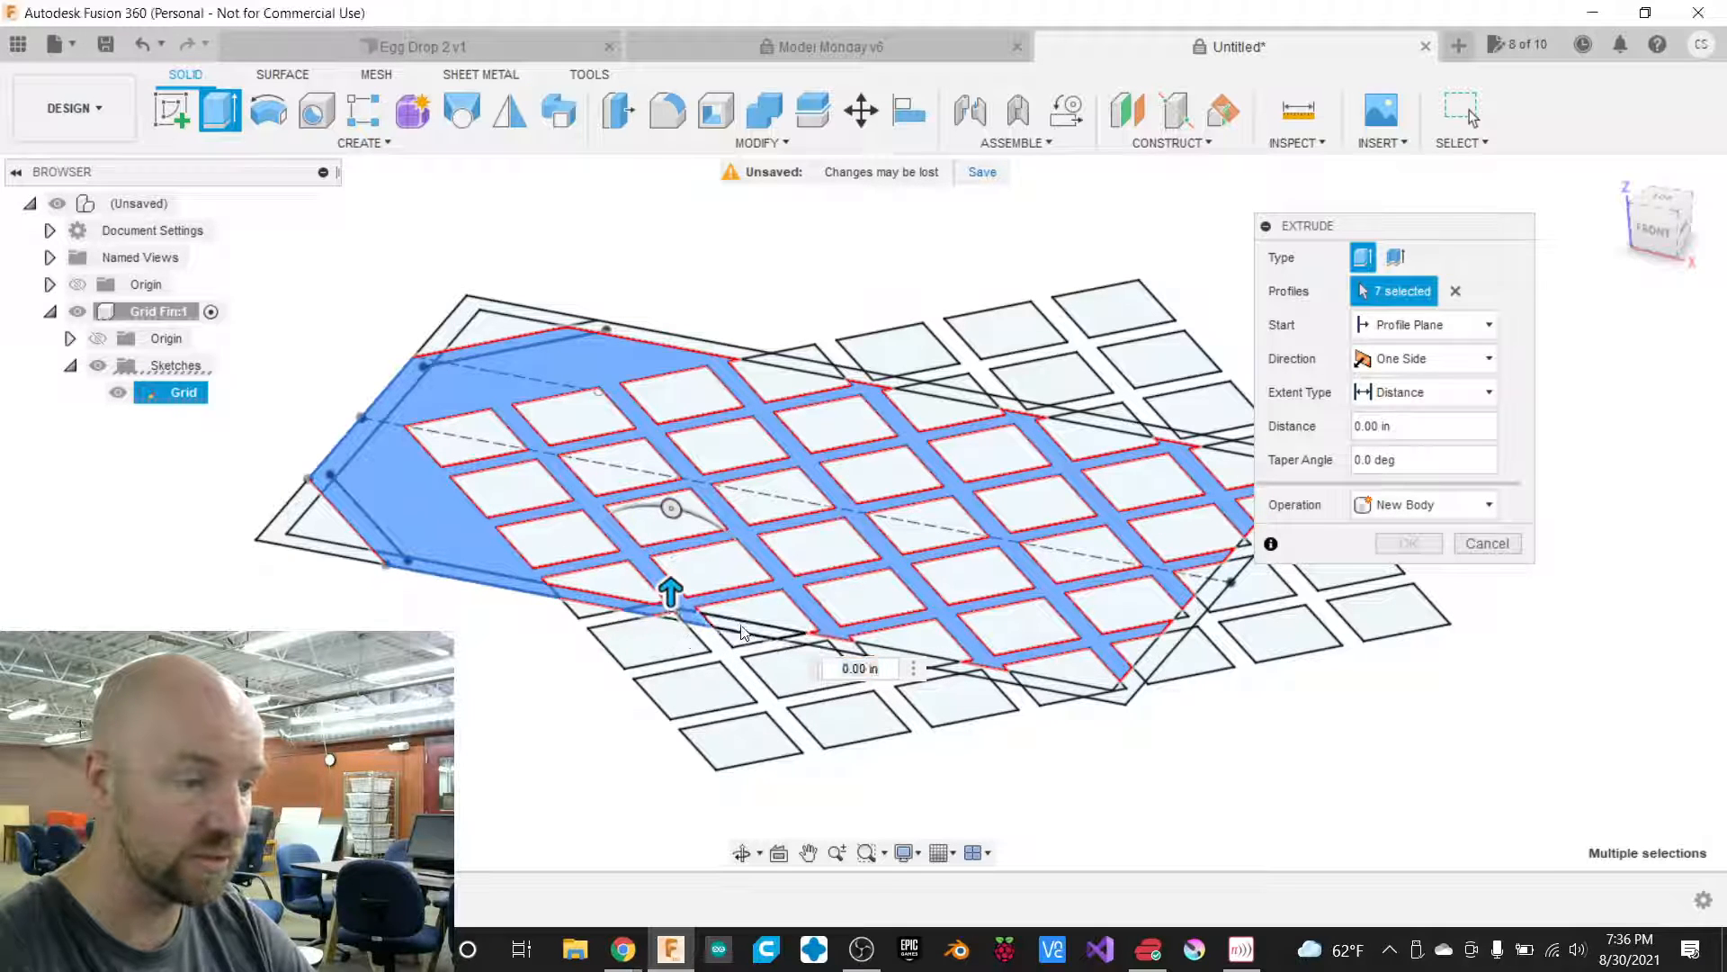
pyautogui.click(865, 651)
pyautogui.scroll(2, 870, 654)
pyautogui.scroll(3, 870, 655)
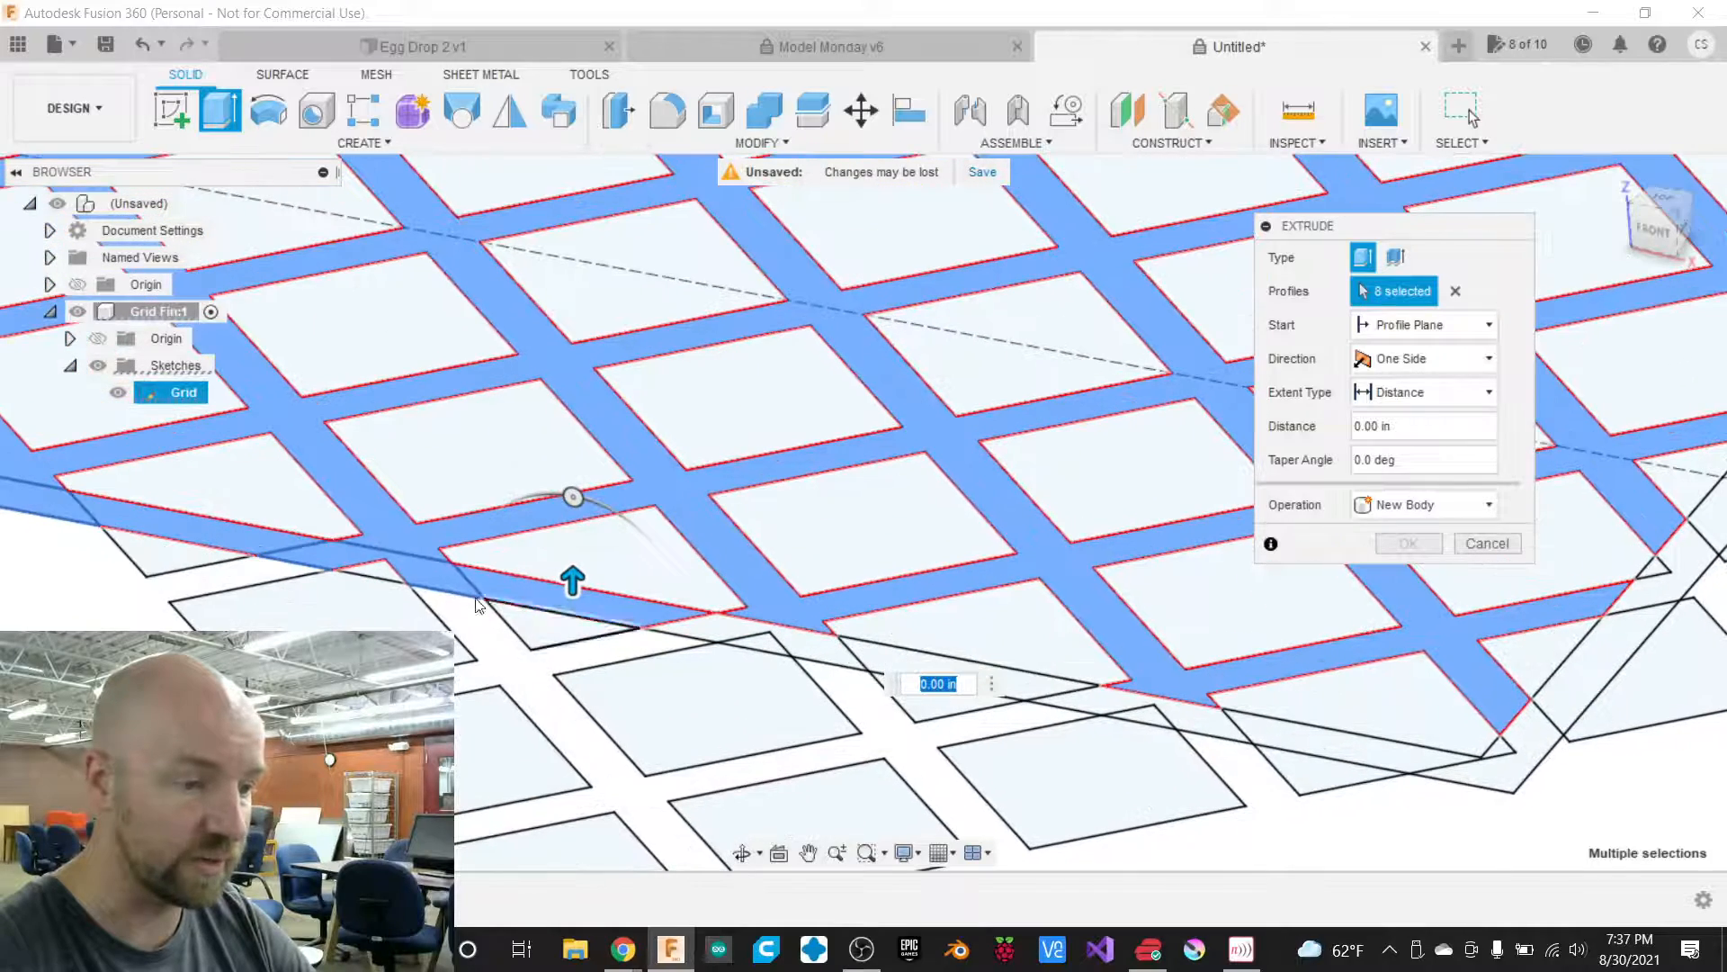
pyautogui.click(381, 576)
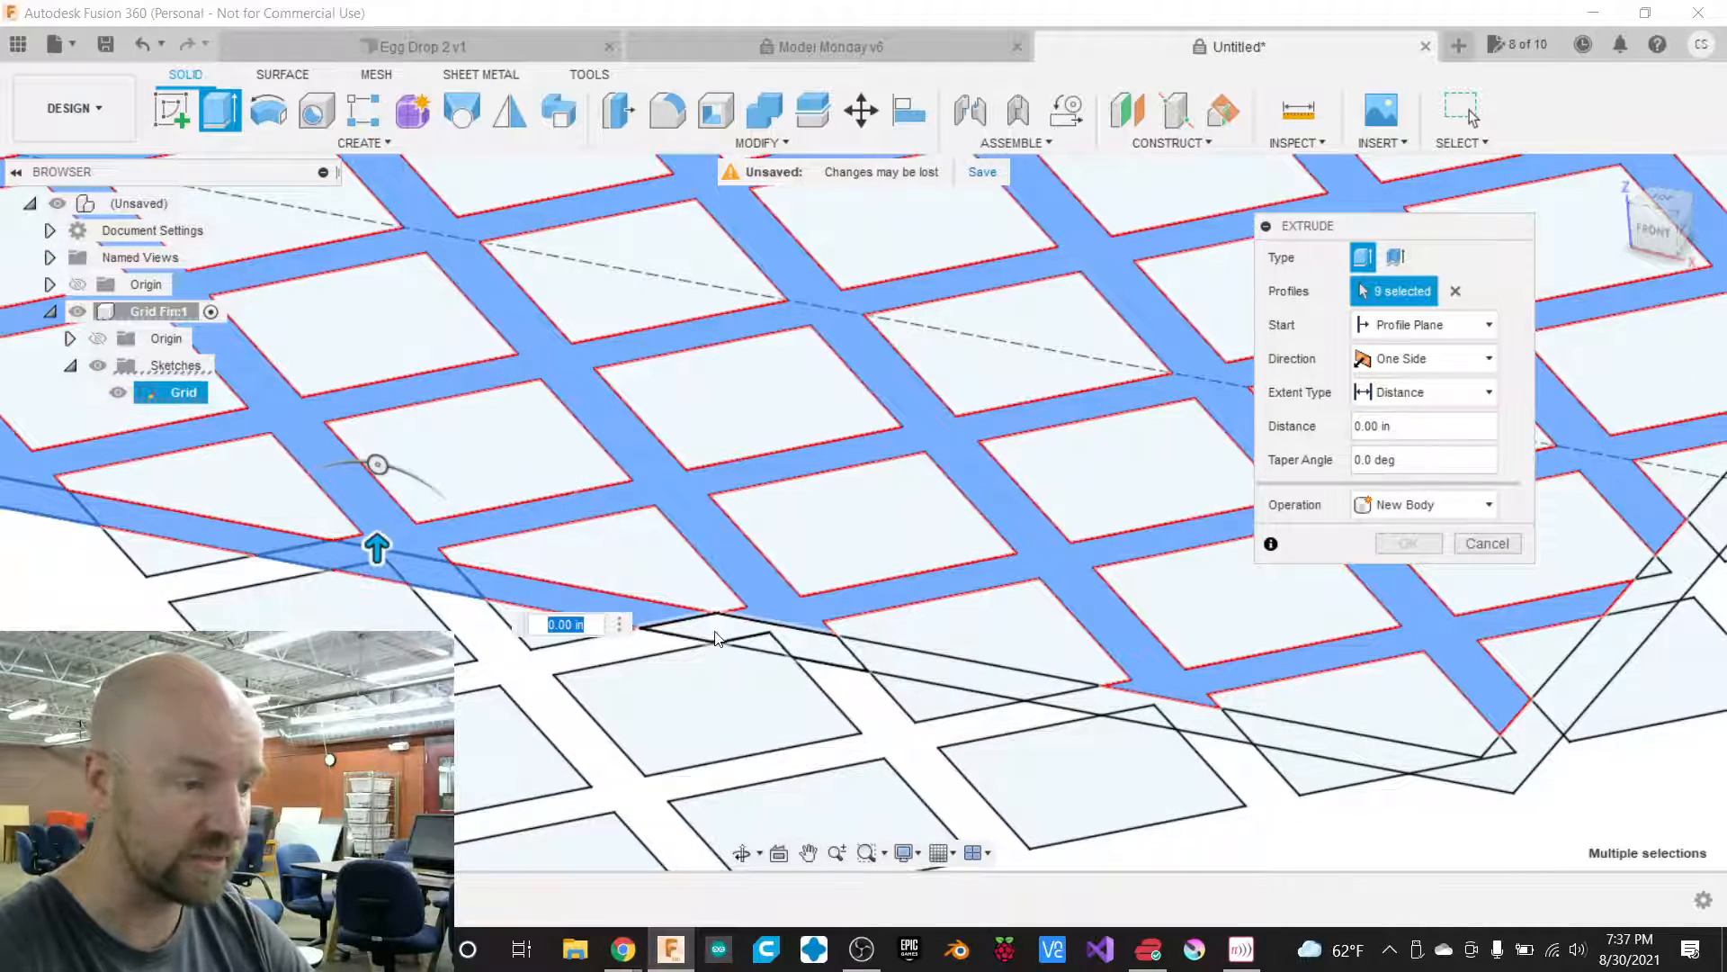
pyautogui.click(751, 642)
pyautogui.click(762, 647)
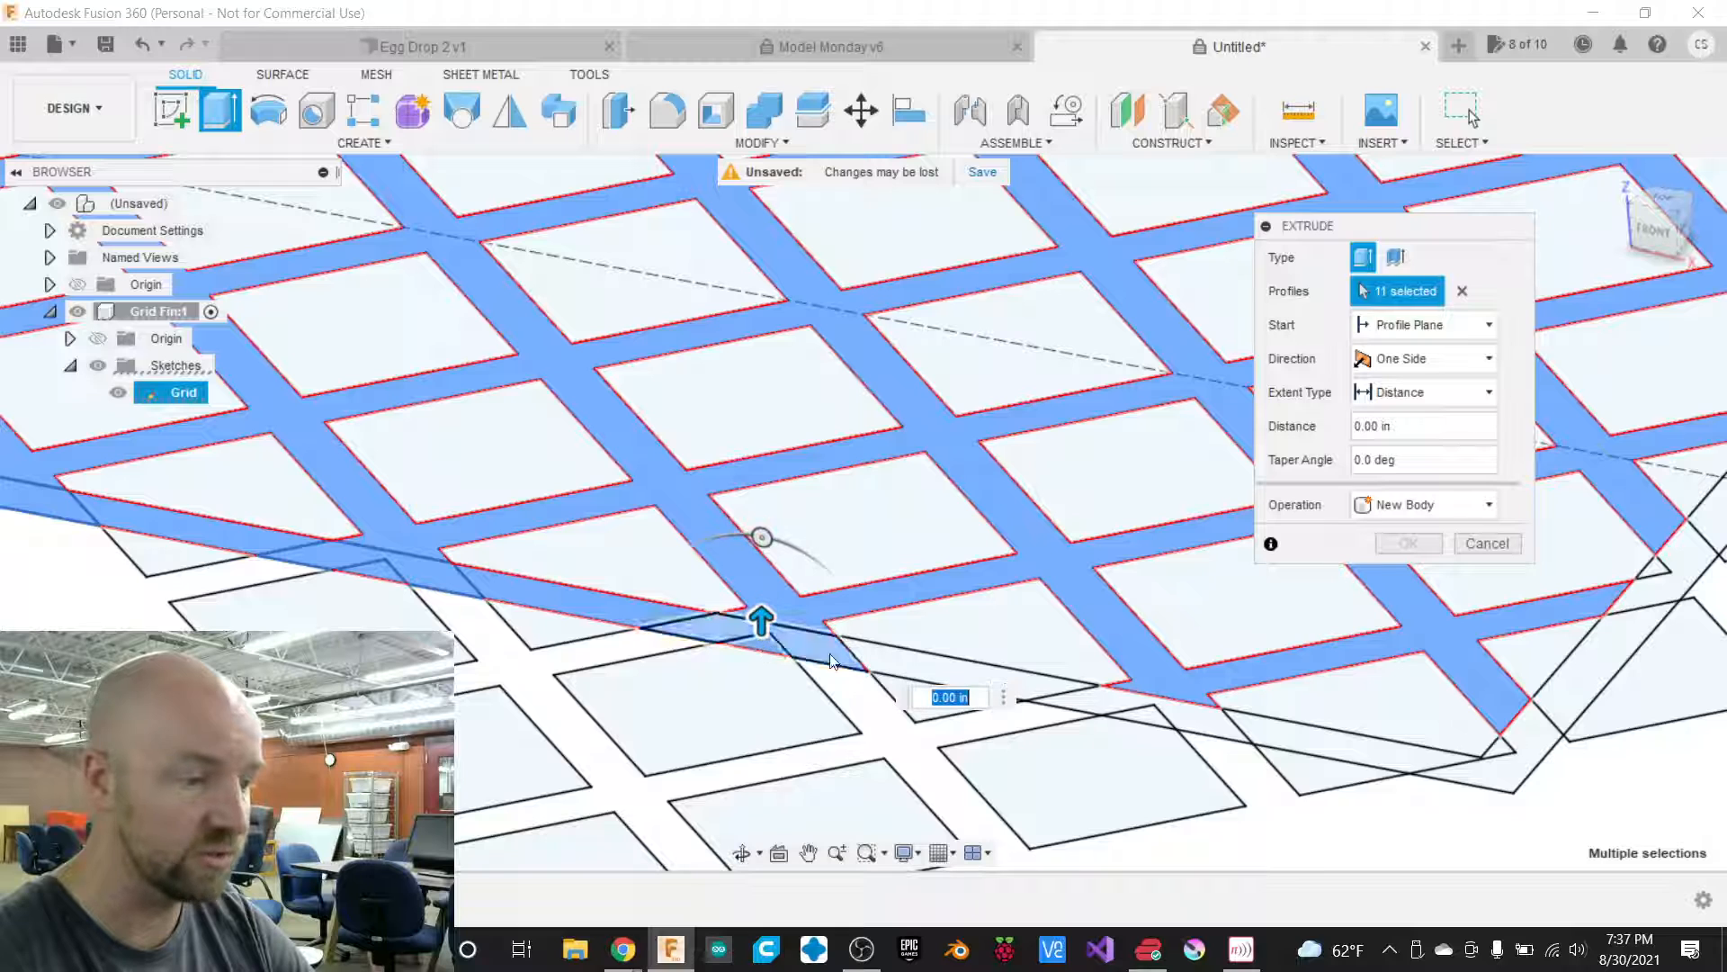
pyautogui.click(938, 678)
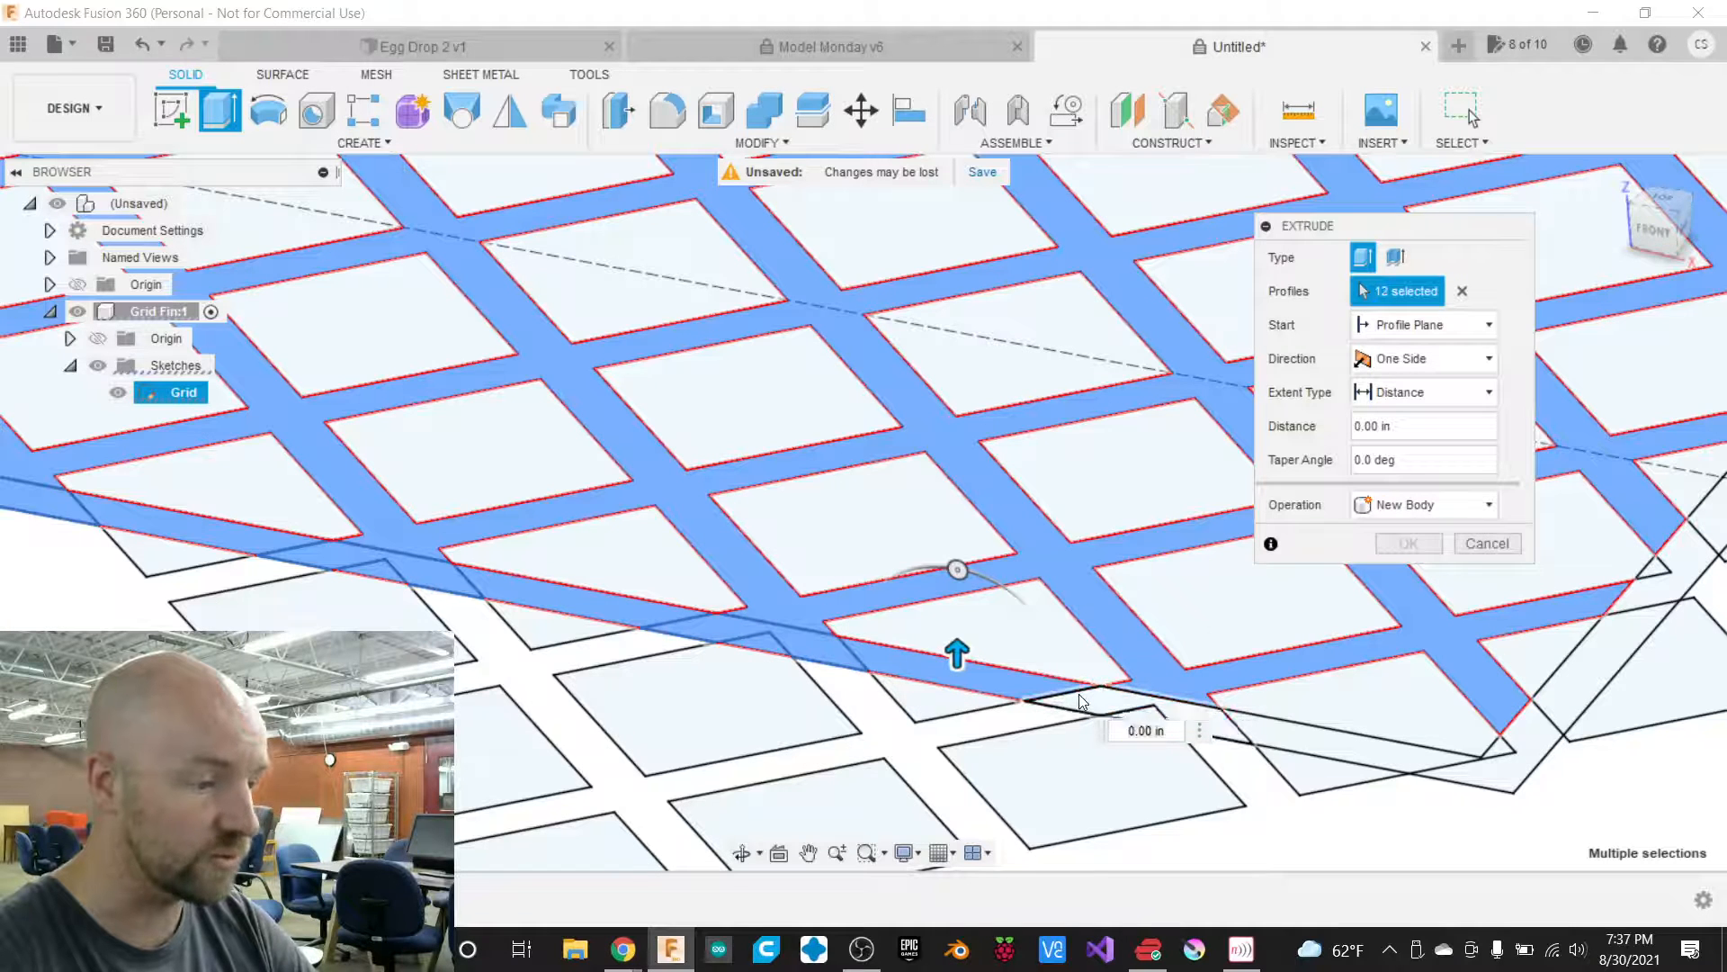
pyautogui.click(1145, 717)
pyautogui.click(1252, 733)
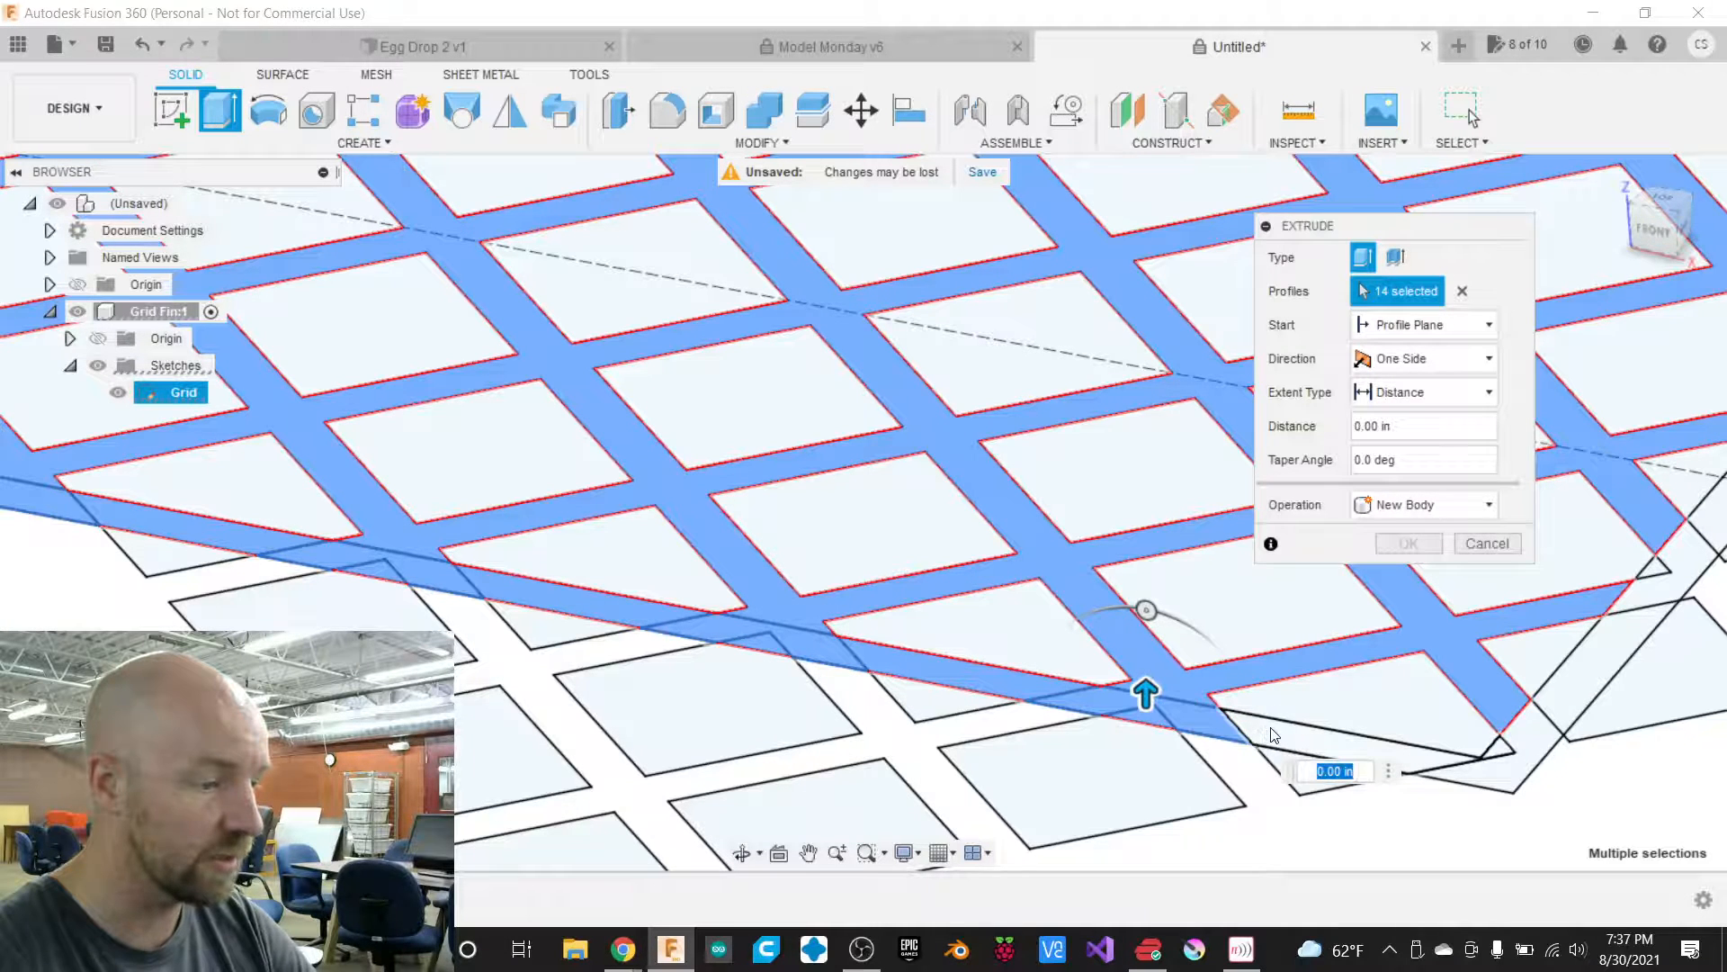
# Add the front square corner and the adjoining border segments along the fin's far short edge to the extrude profiles.
pyautogui.click(1543, 727)
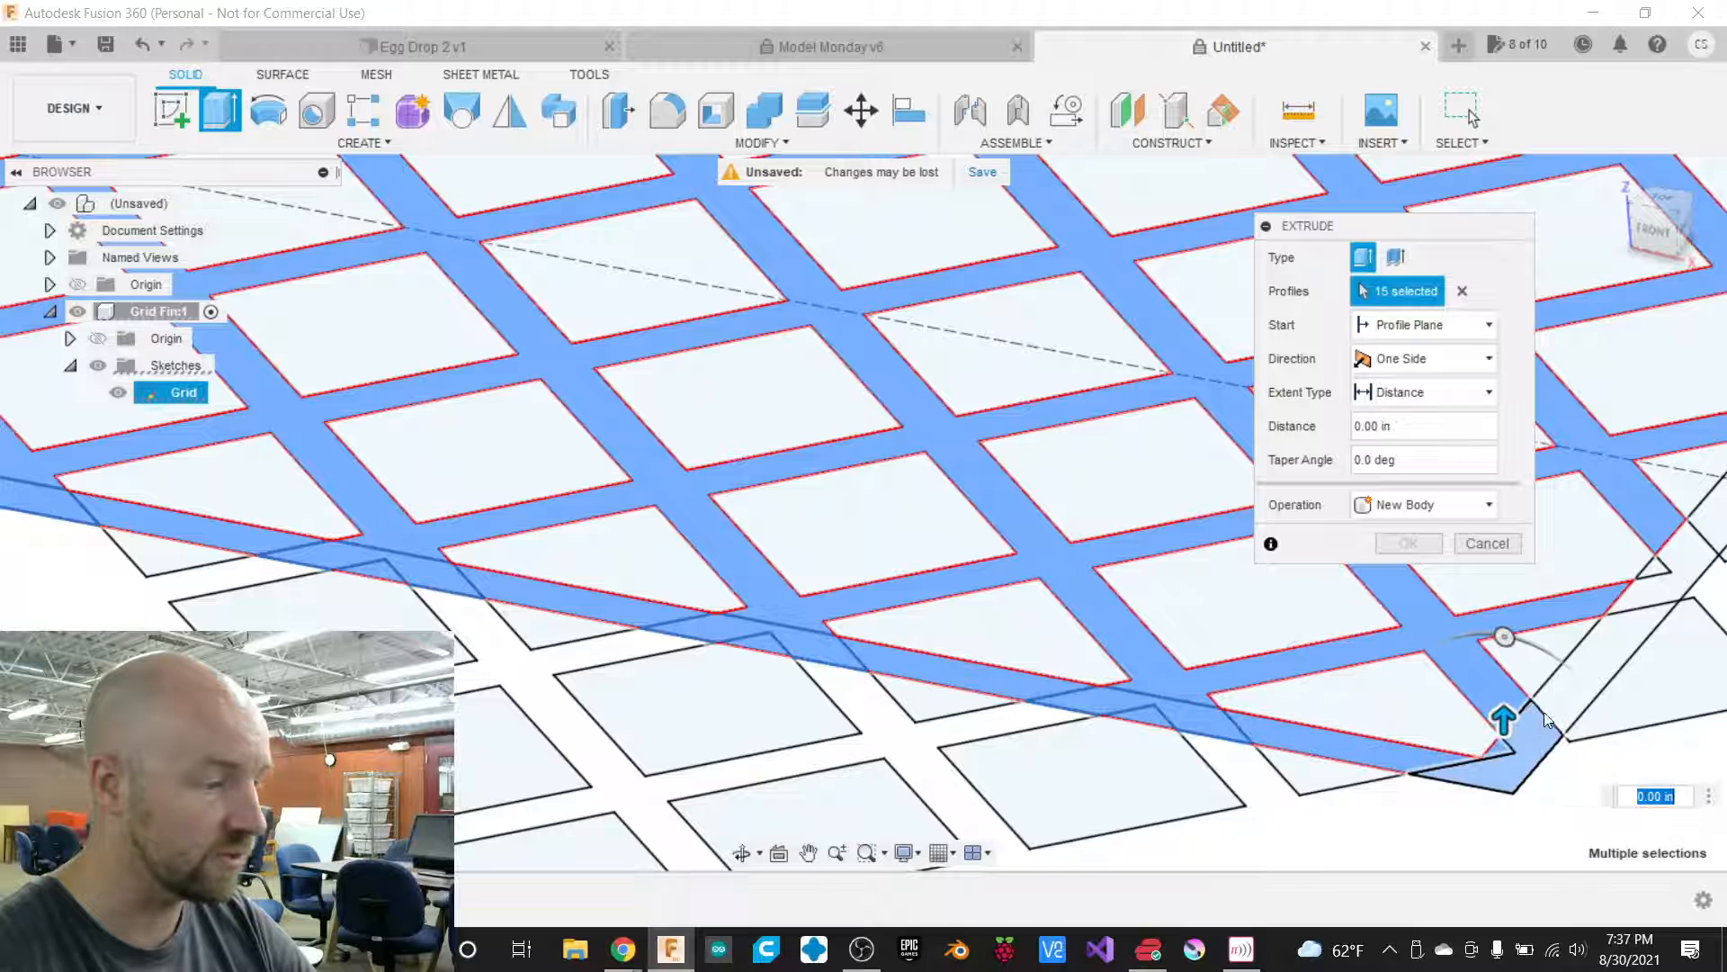
pyautogui.click(1574, 676)
pyautogui.click(1645, 596)
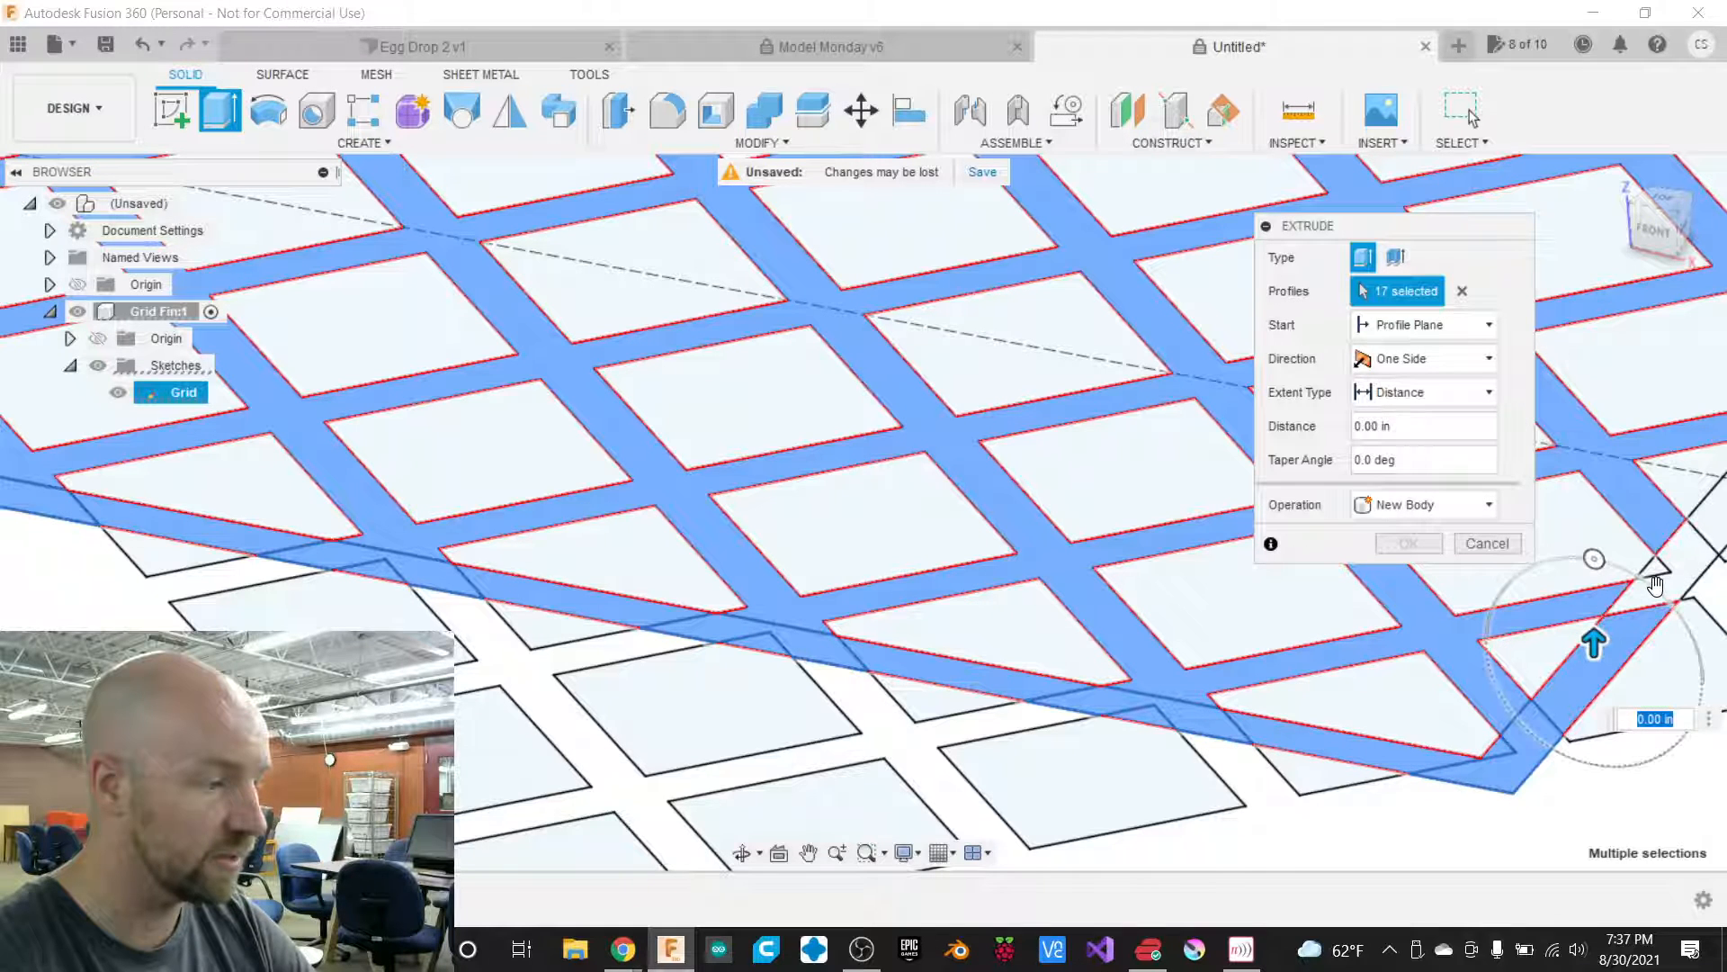
pyautogui.click(1659, 580)
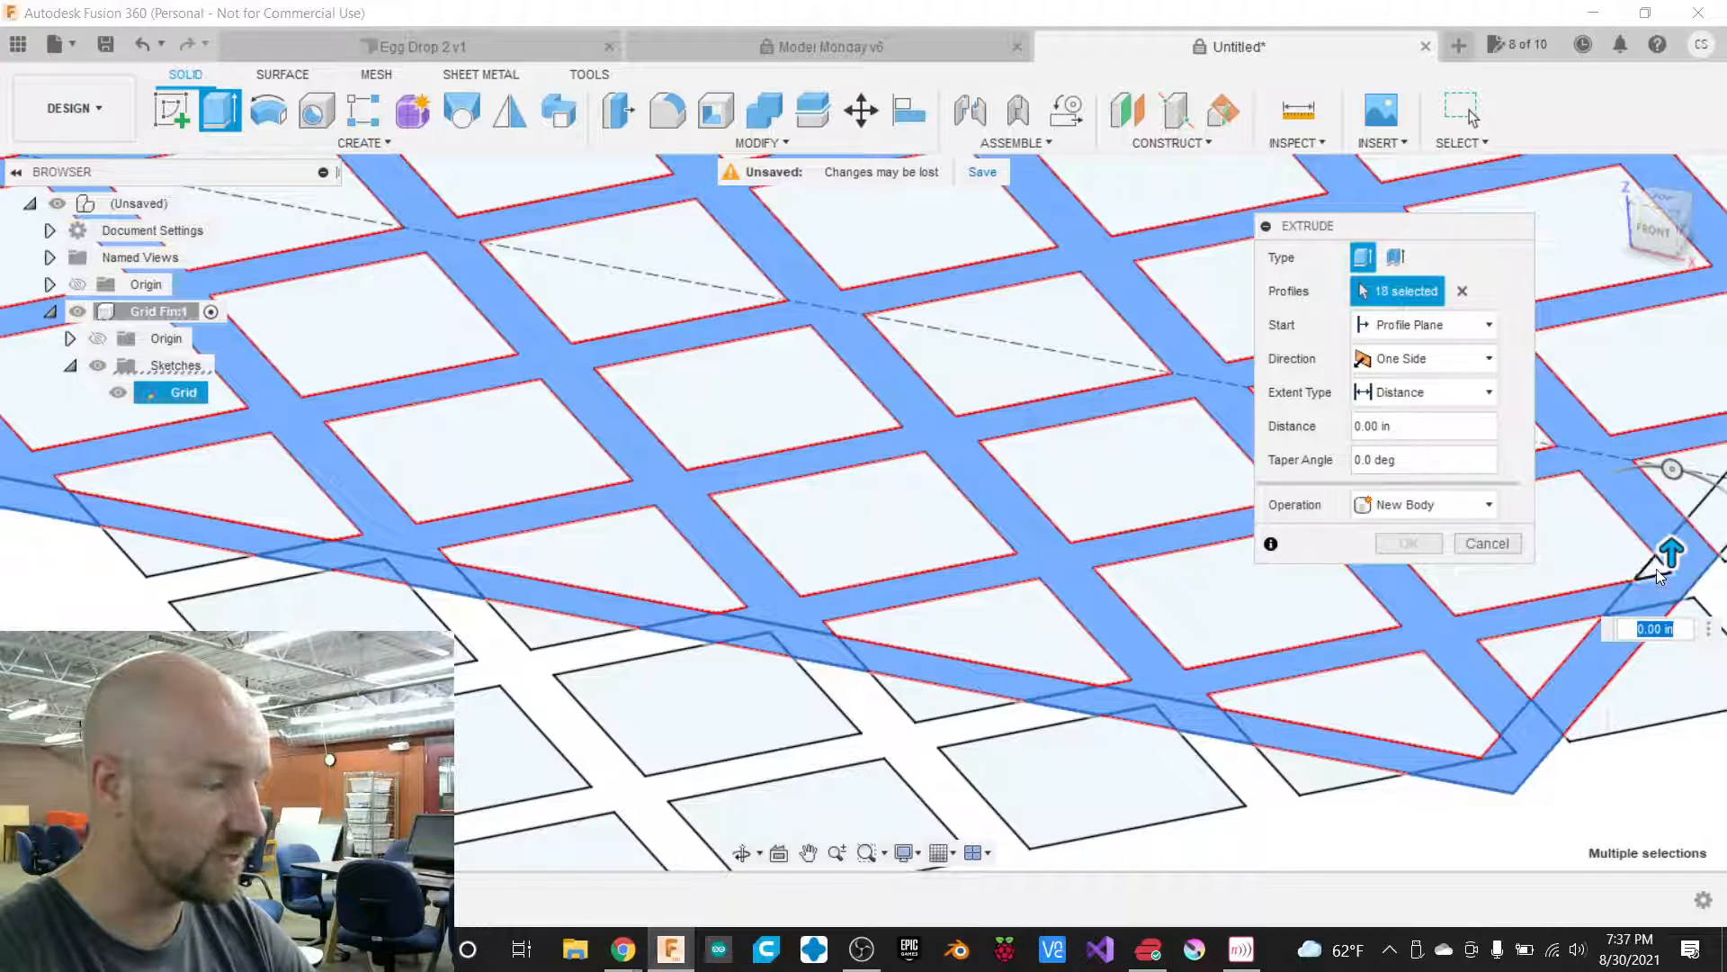
# Add the remaining border pieces along the grid fin's short straight end, up to its far corner, to the extrusion profiles.
pyautogui.click(1656, 568)
pyautogui.scroll(-2, 594, 700)
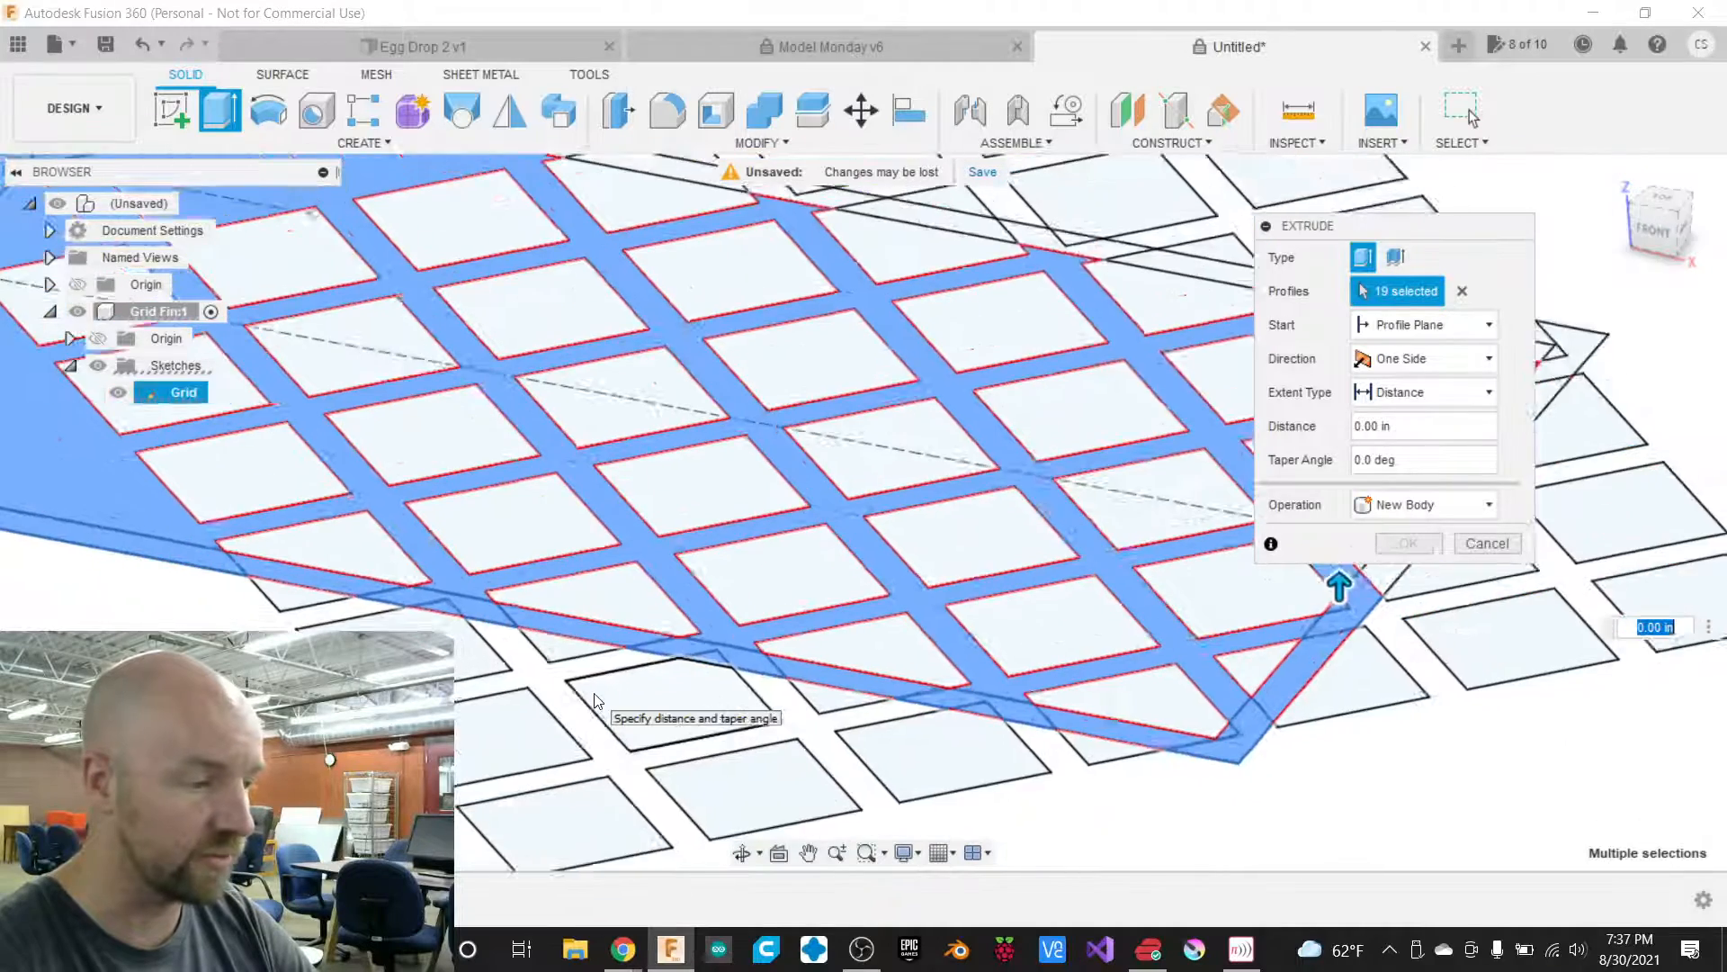
pyautogui.scroll(-2, 594, 700)
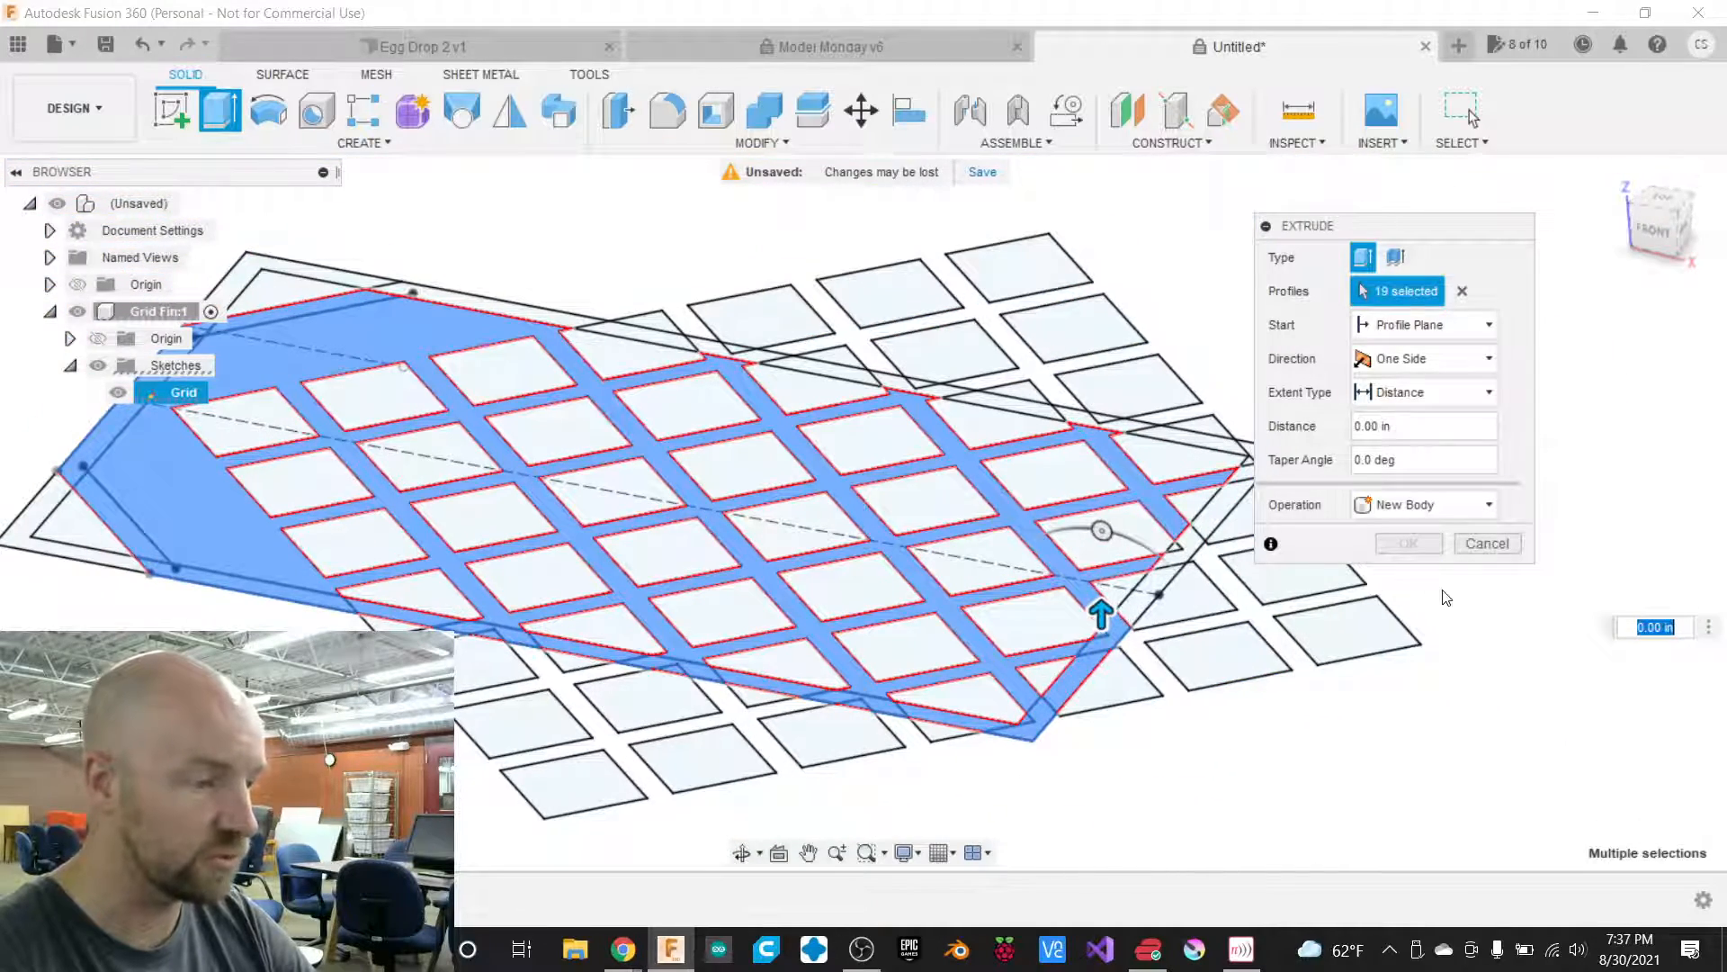
pyautogui.scroll(3, 1446, 598)
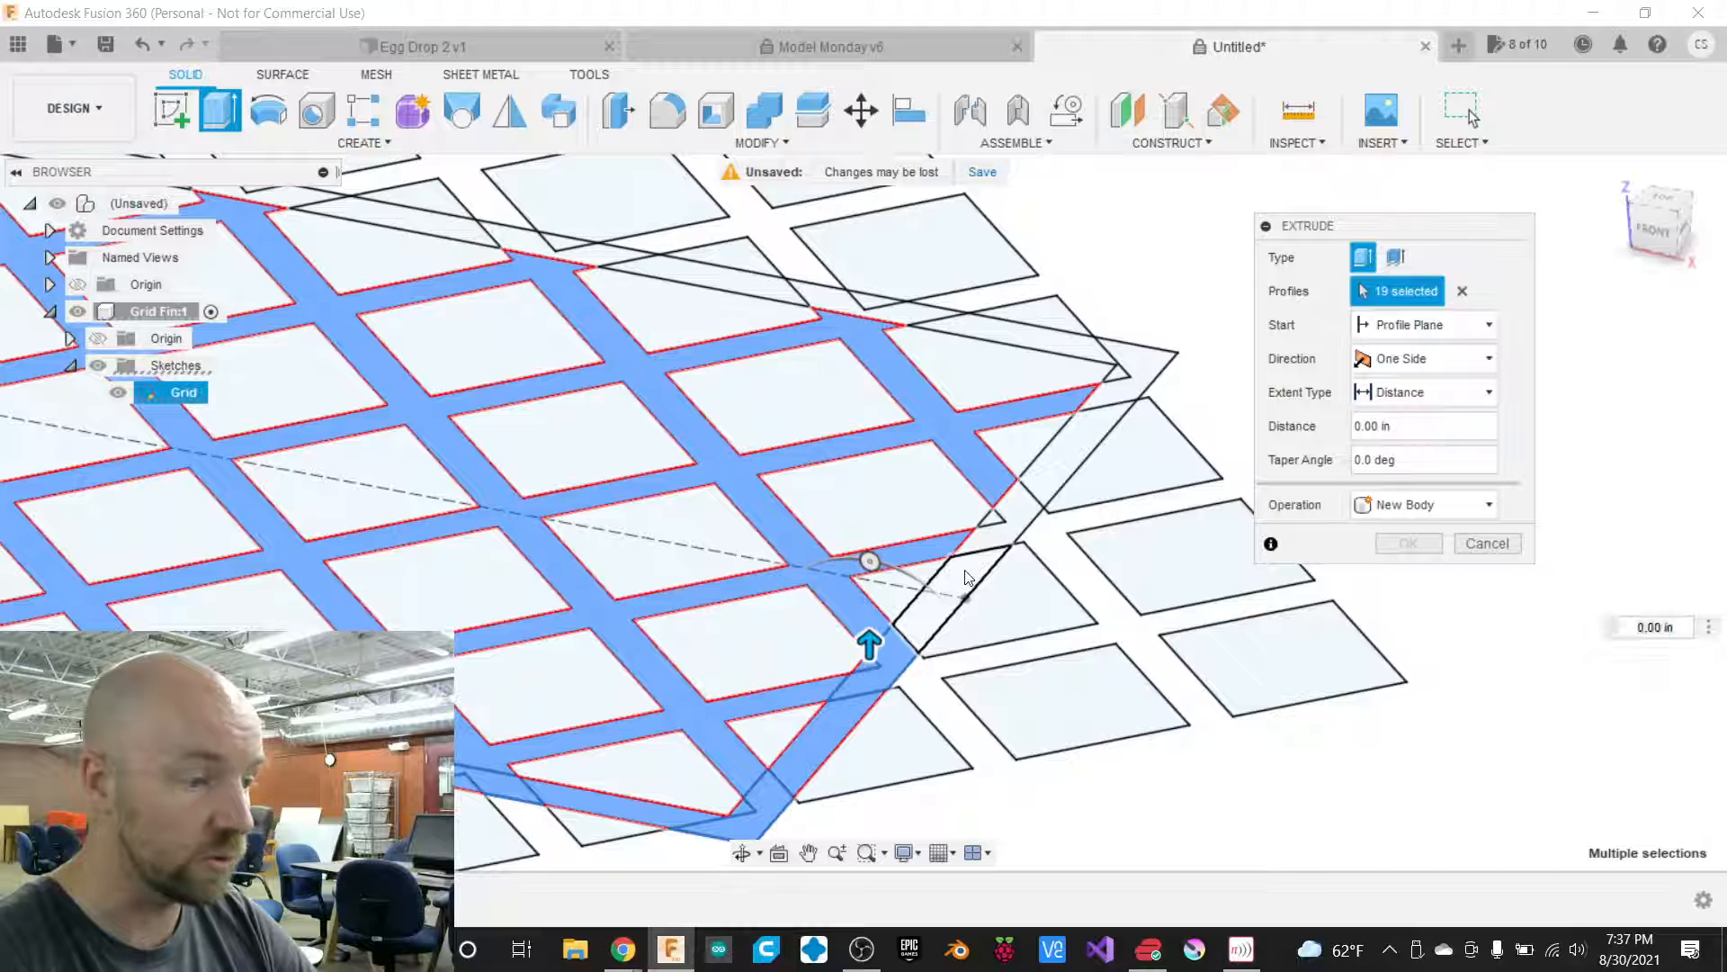
pyautogui.click(931, 619)
pyautogui.click(1015, 493)
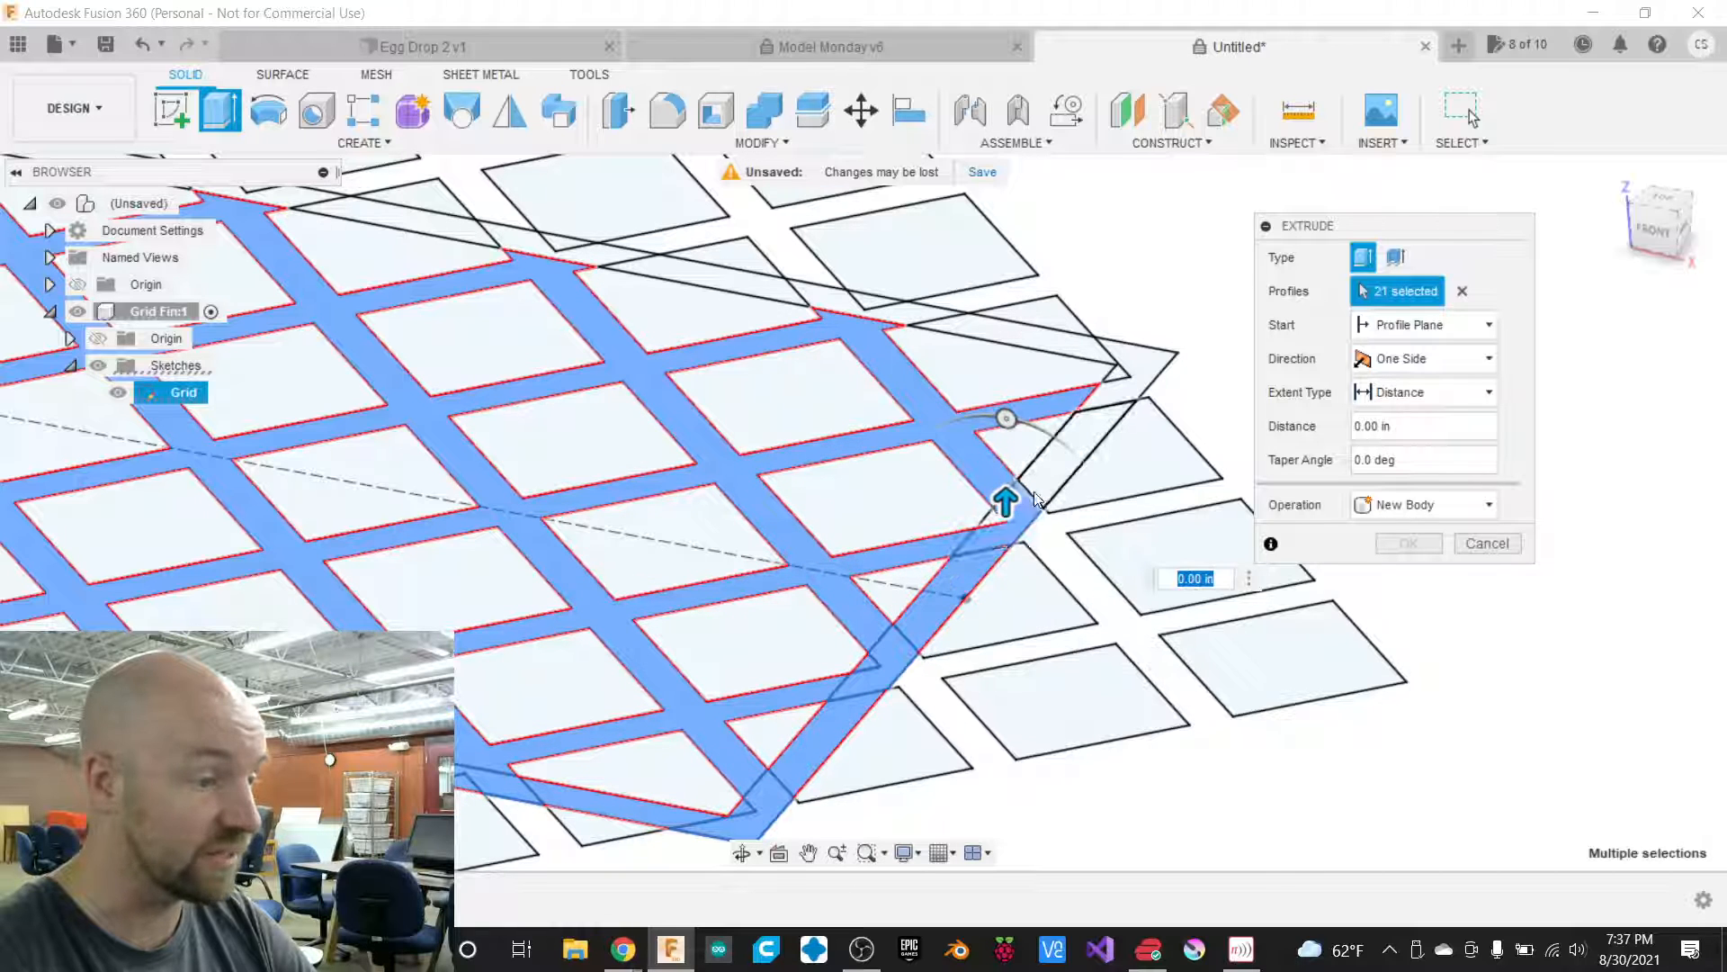
pyautogui.click(1041, 490)
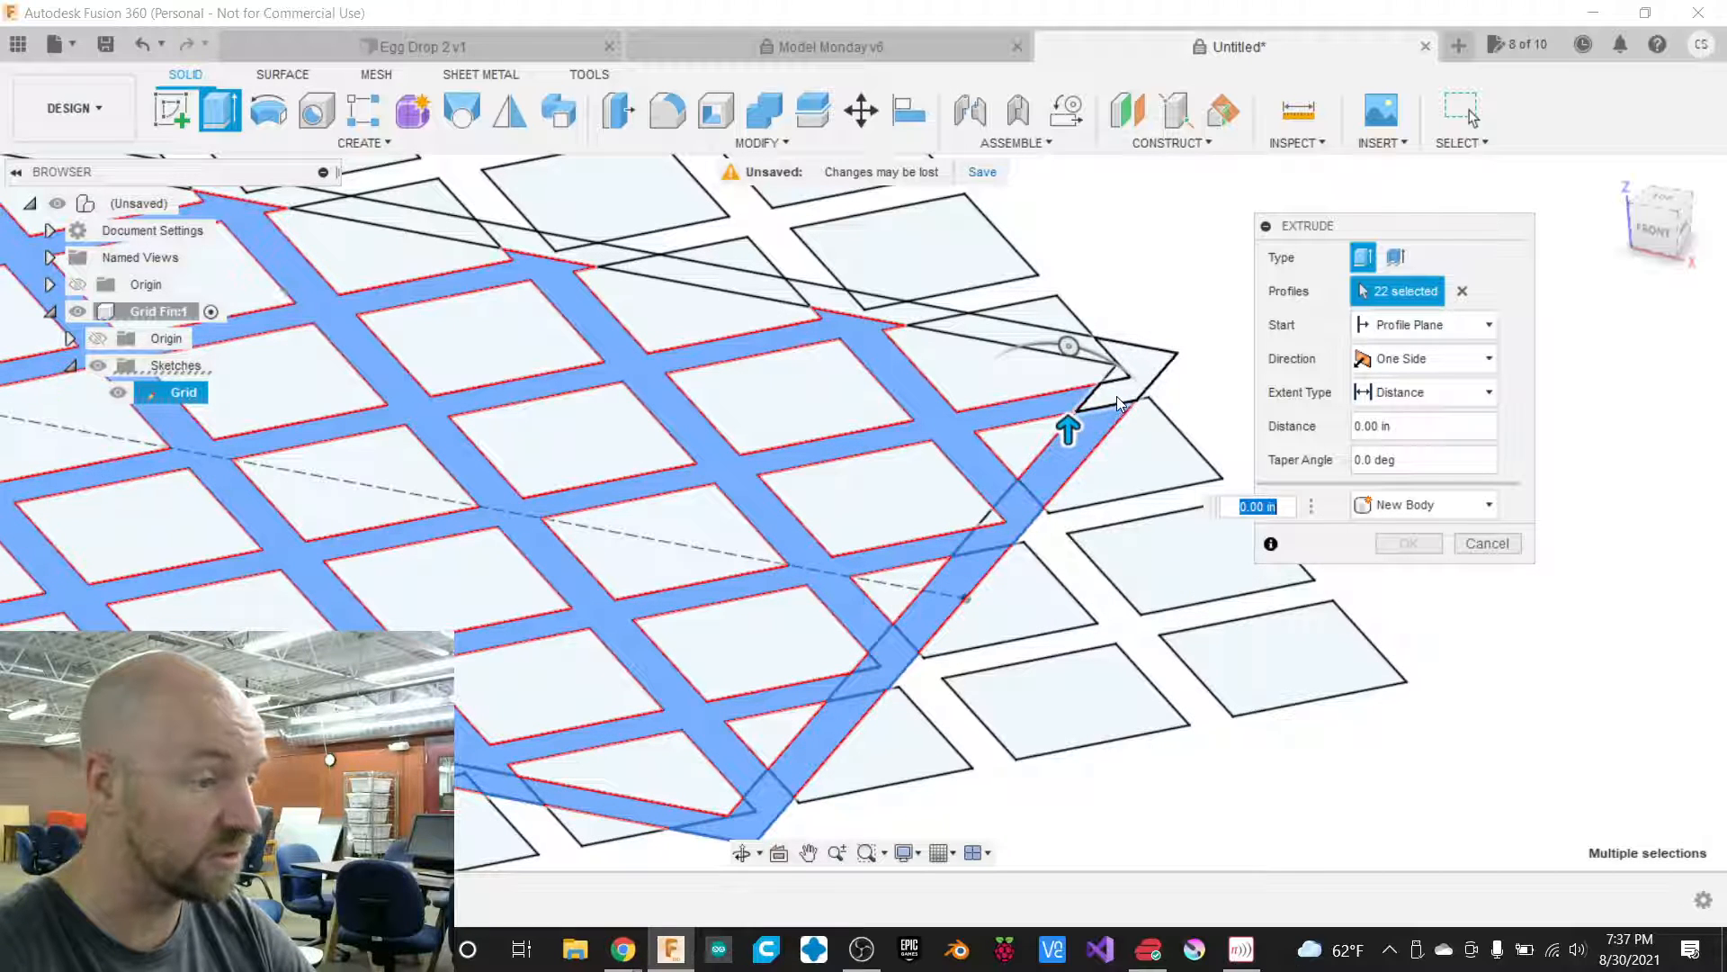
pyautogui.click(1109, 393)
# Add the border pieces along the far long edge, starting from the short end's corner, to the extrusion profiles.
pyautogui.click(1008, 340)
pyautogui.click(910, 311)
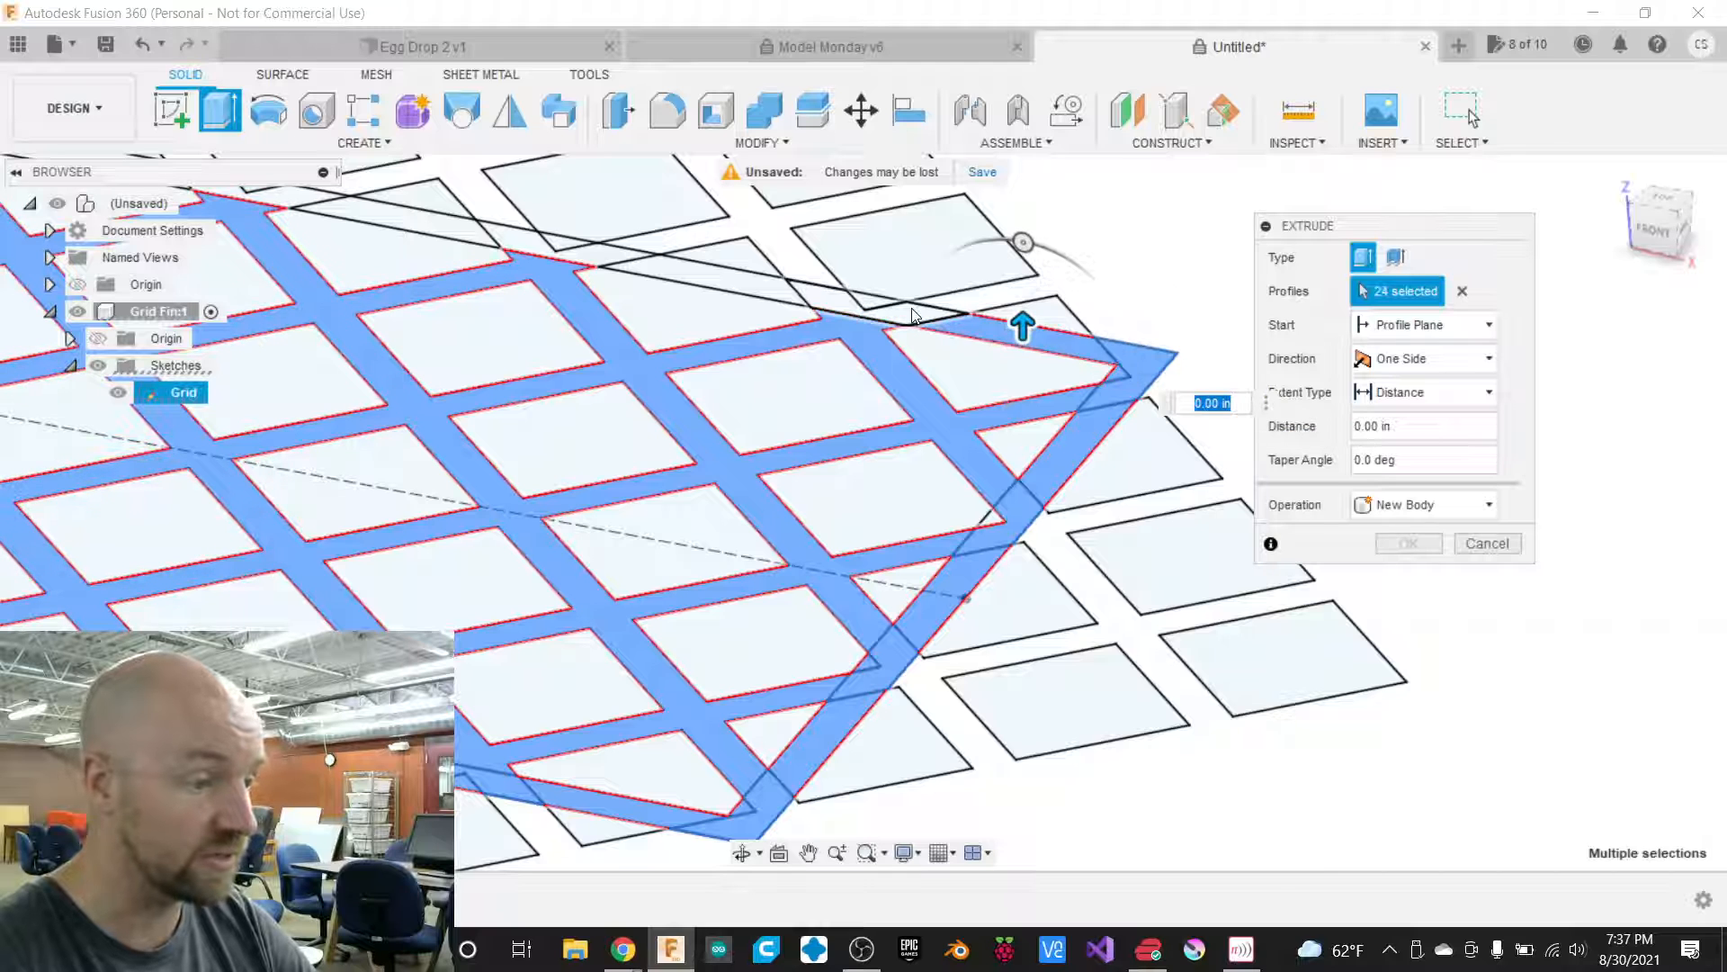
pyautogui.scroll(3, 862, 298)
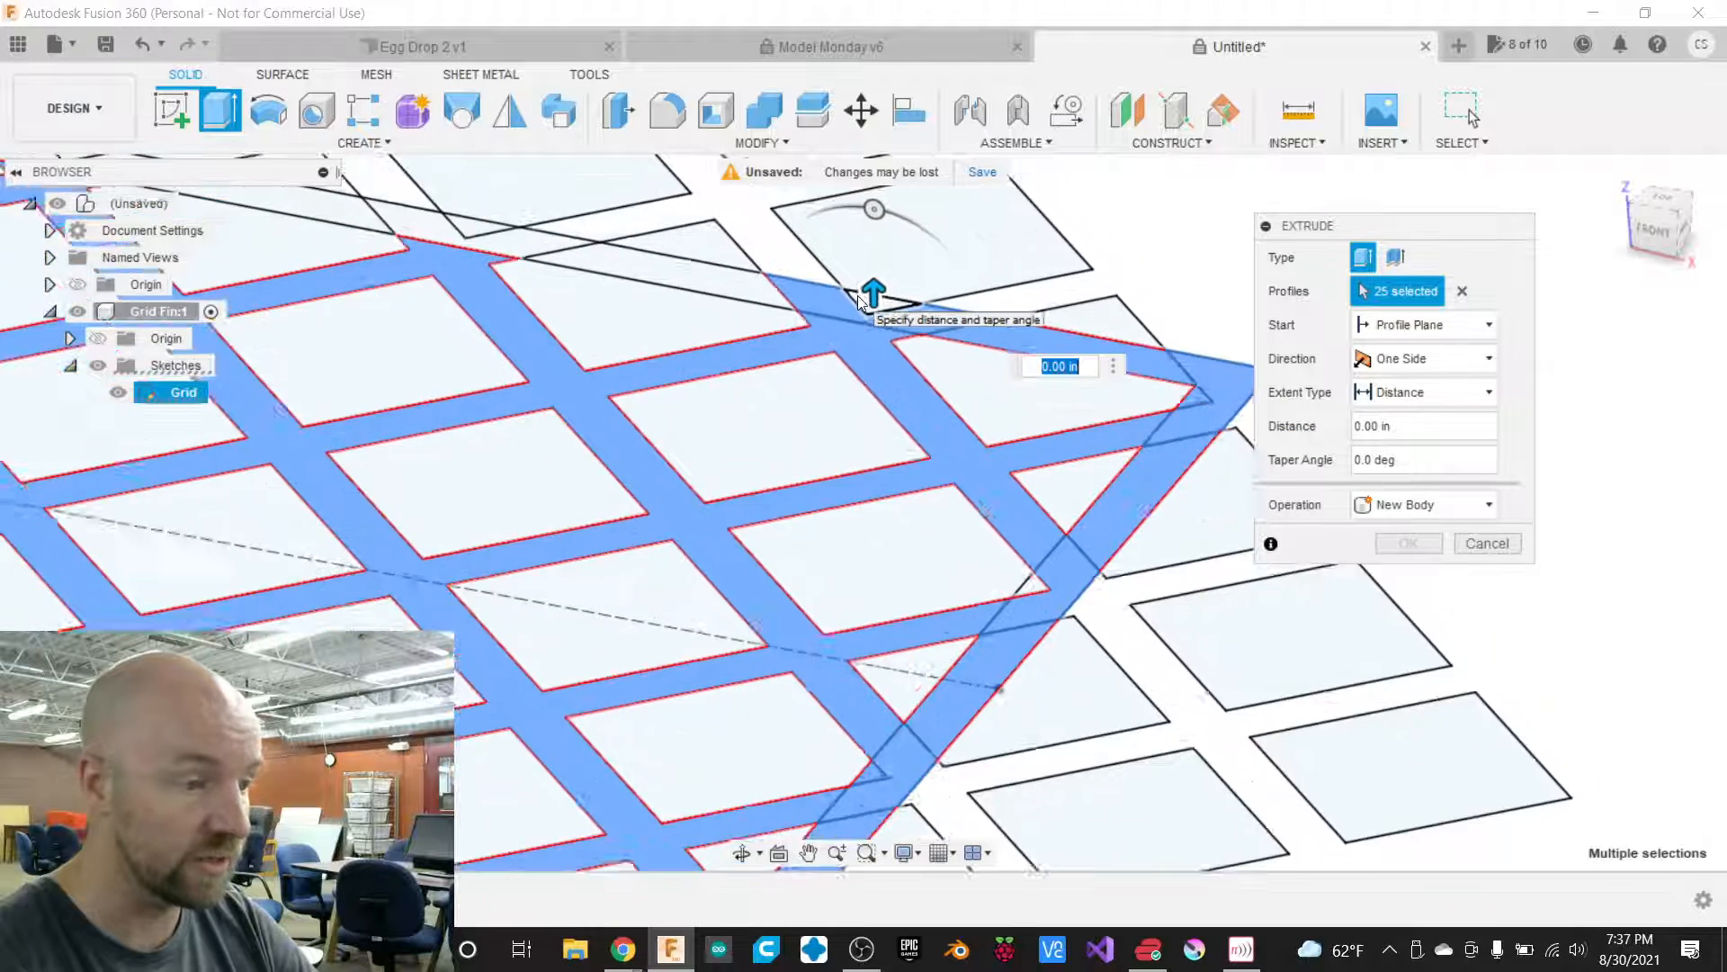
pyautogui.click(859, 298)
pyautogui.click(705, 278)
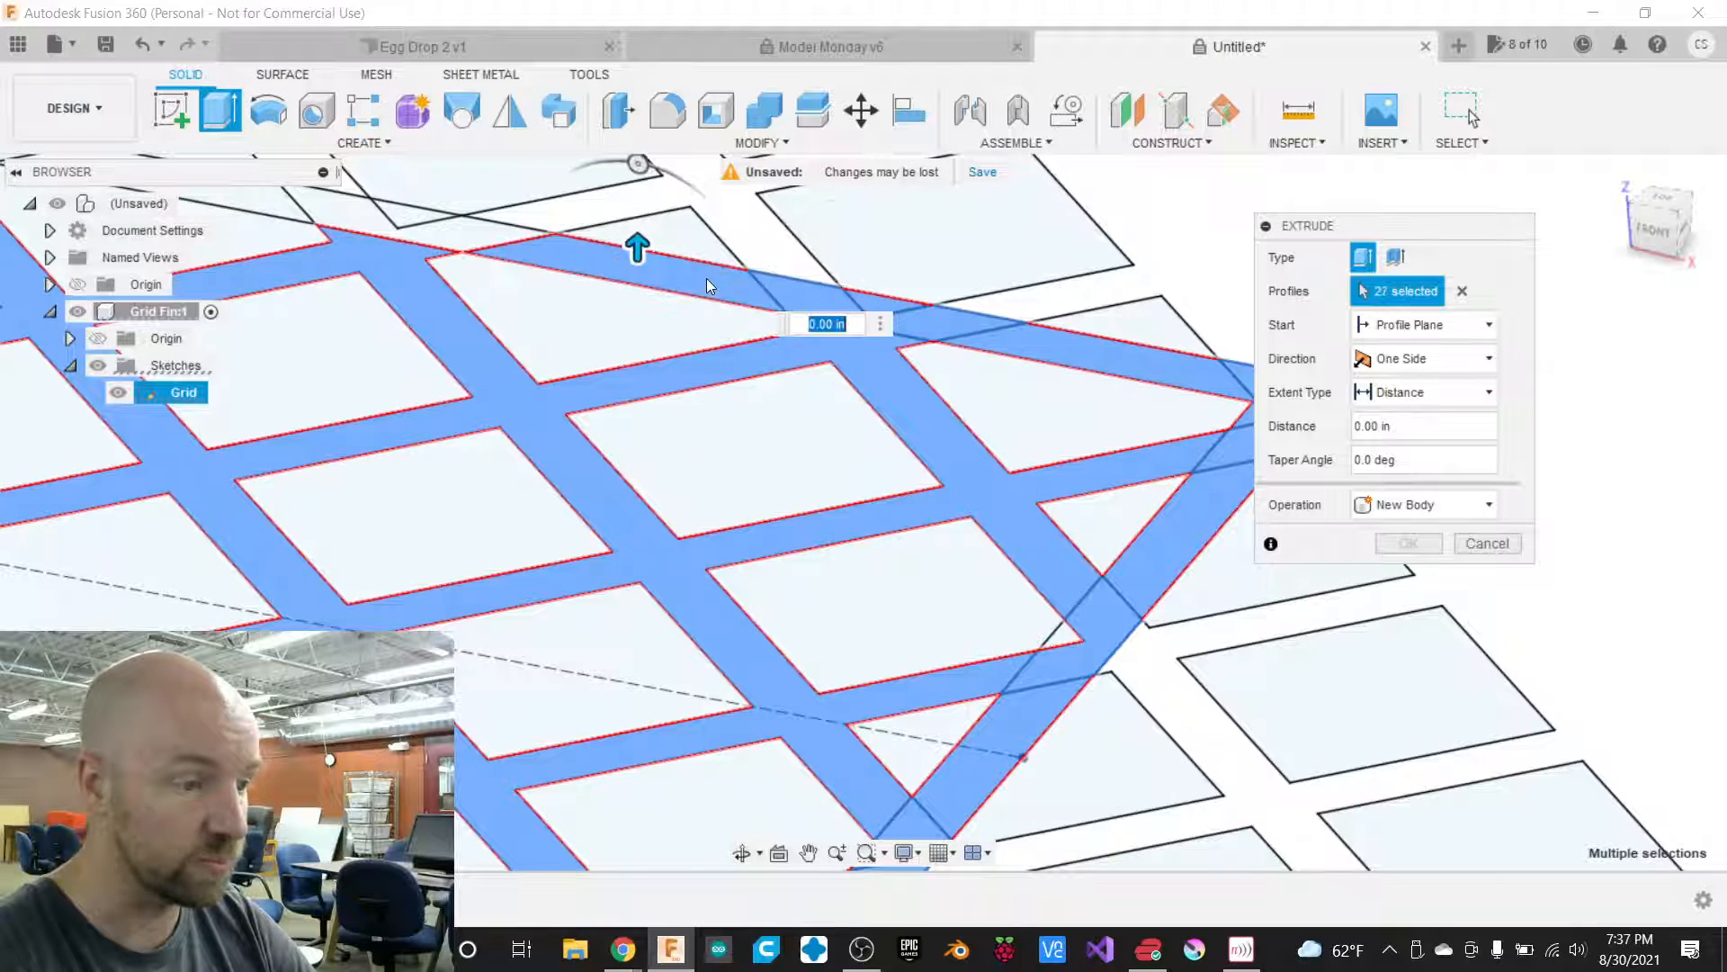
pyautogui.scroll(-4, 953, 394)
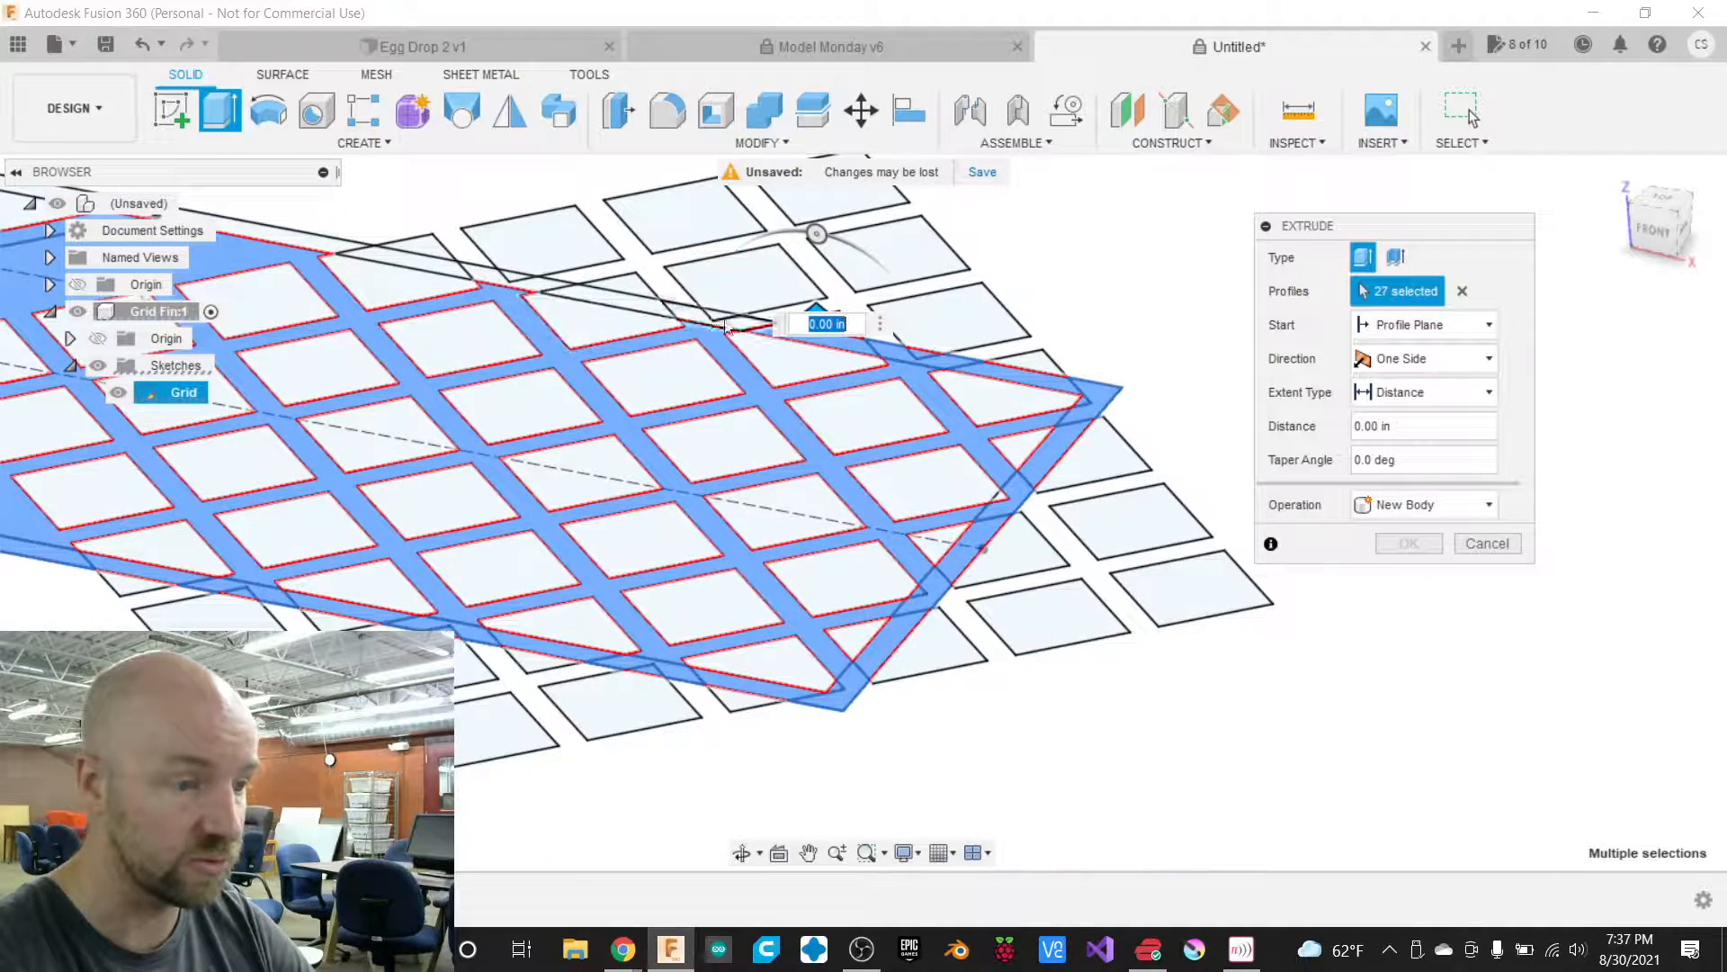
pyautogui.click(724, 313)
pyautogui.scroll(4, 721, 313)
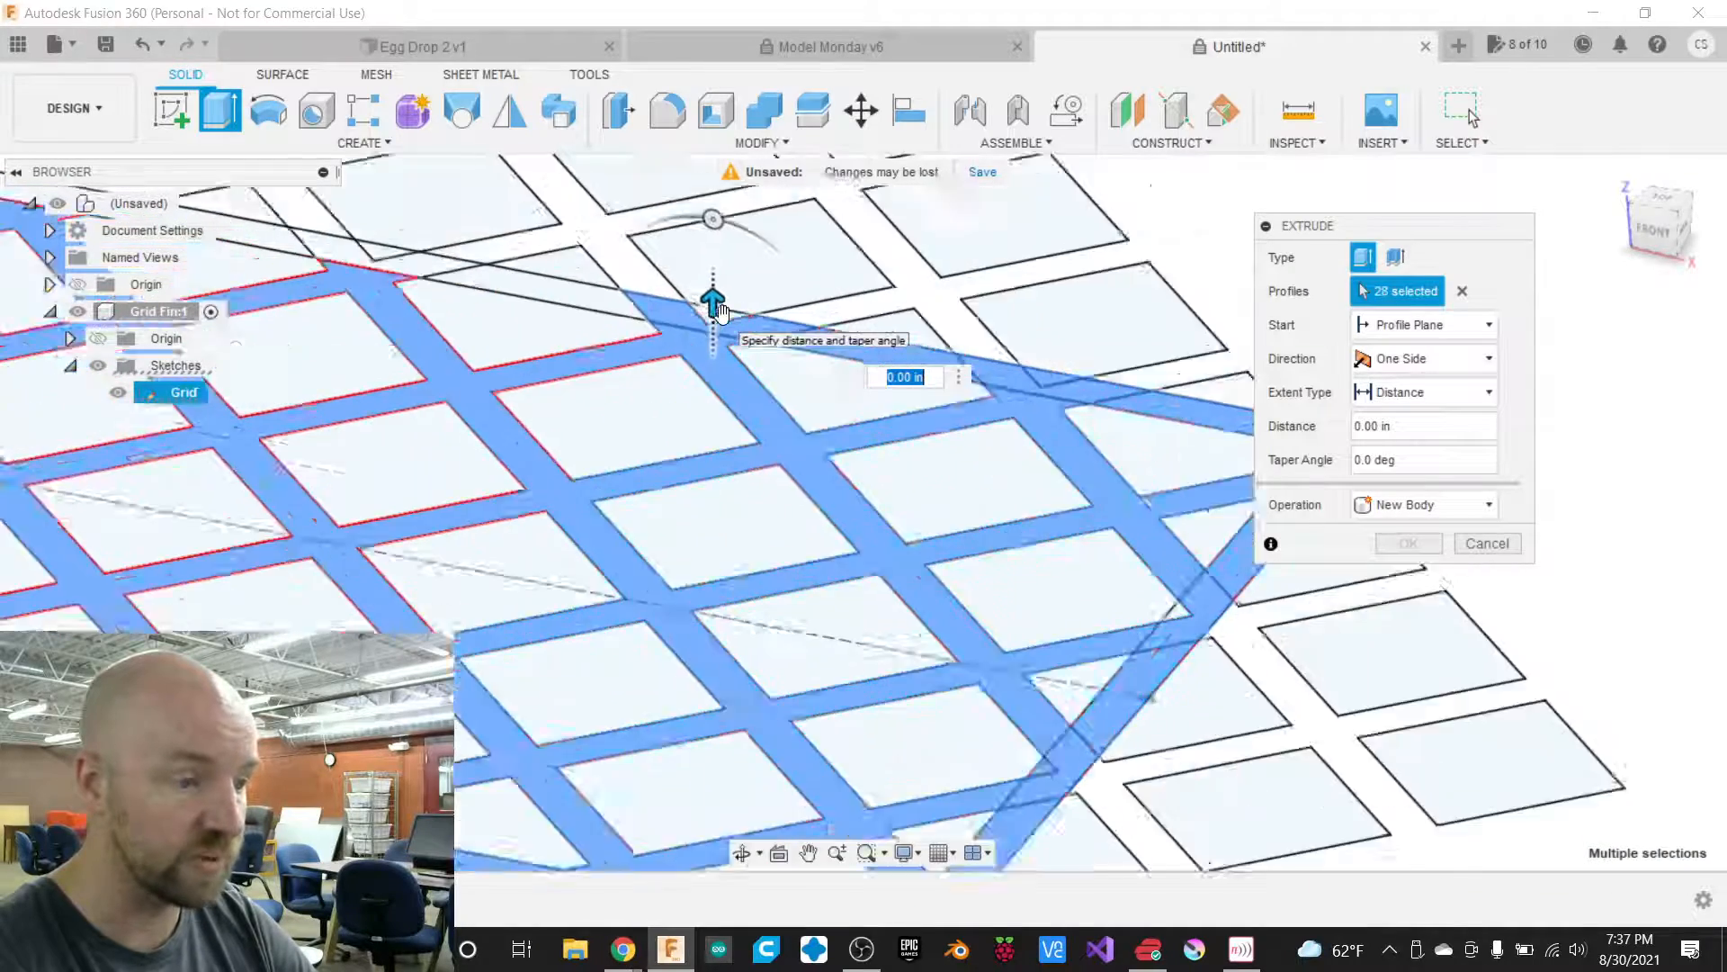
pyautogui.click(856, 466)
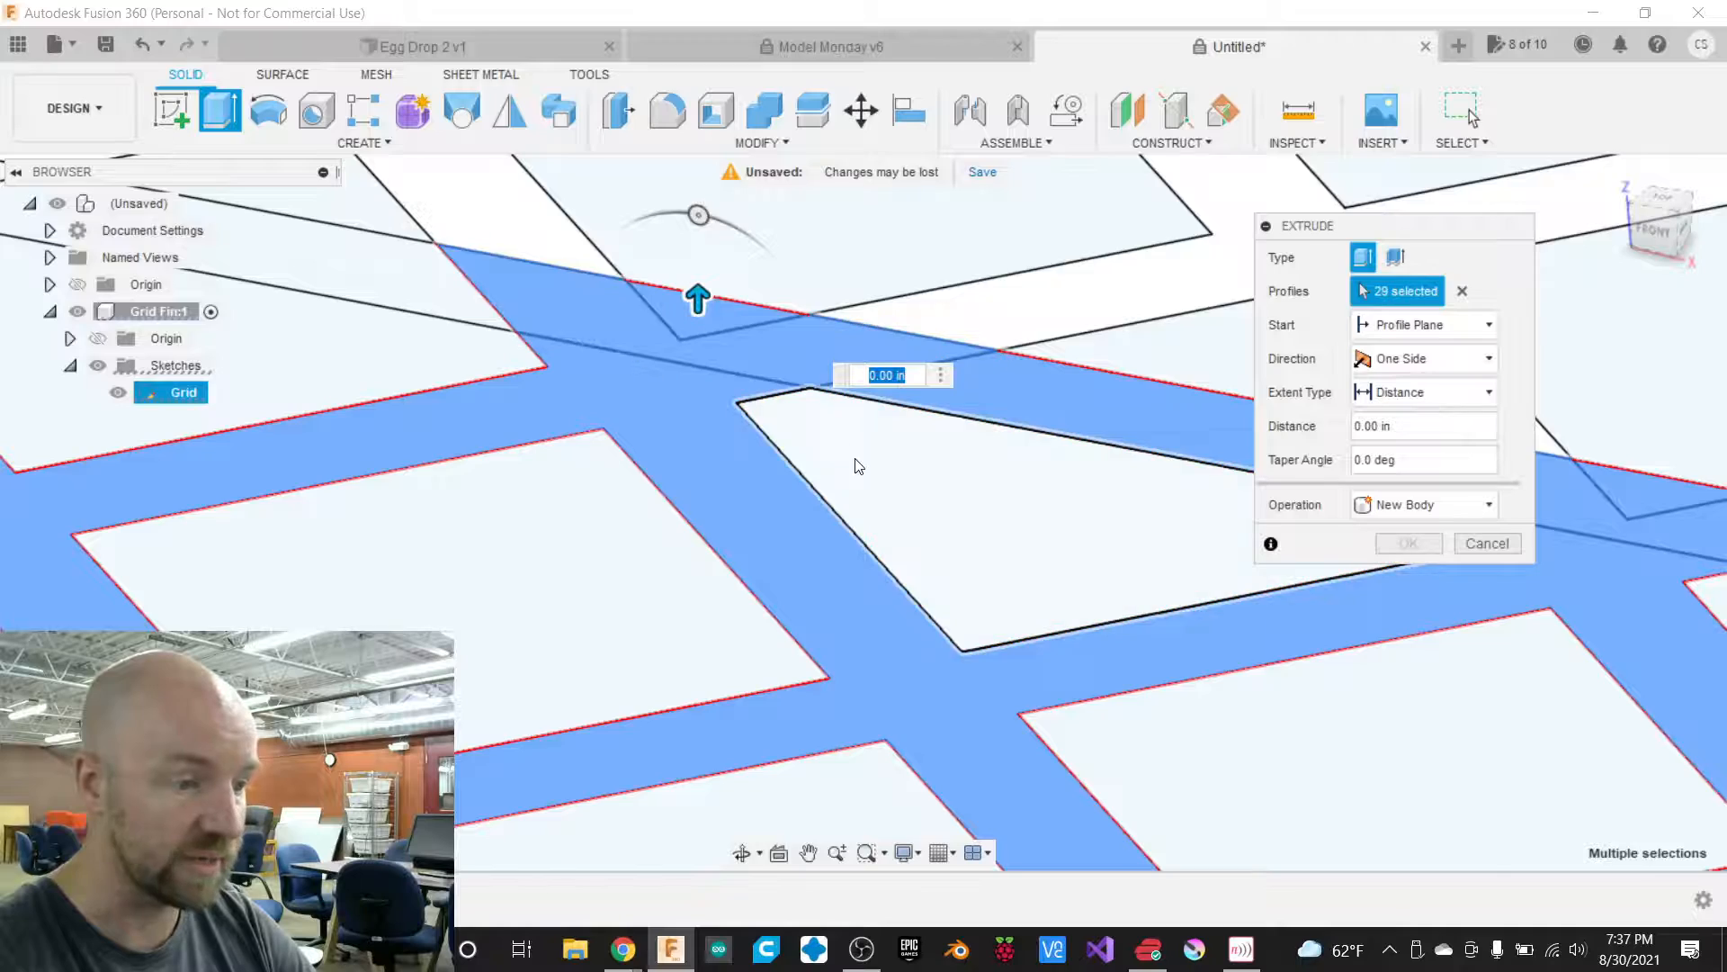
# Add the rest of the far long edge's border pieces, up to the solid chamfered end, to the extrusion profiles.
pyautogui.scroll(-3, 858, 464)
pyautogui.scroll(-1, 859, 466)
pyautogui.click(671, 394)
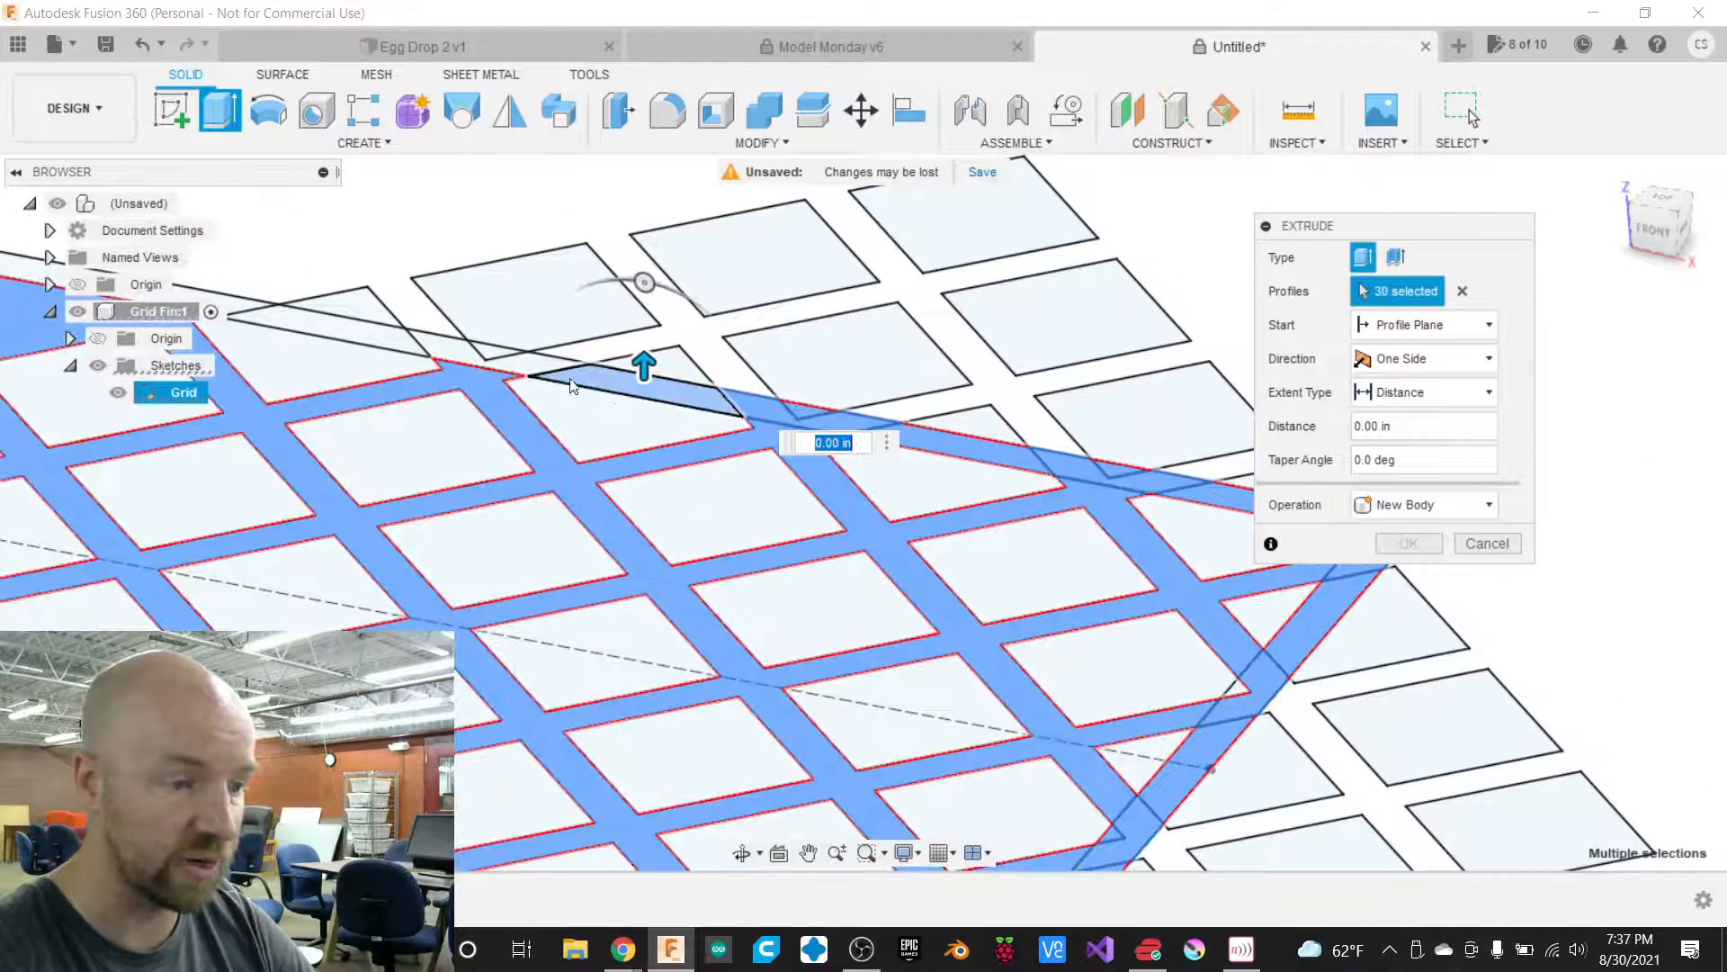
pyautogui.click(520, 361)
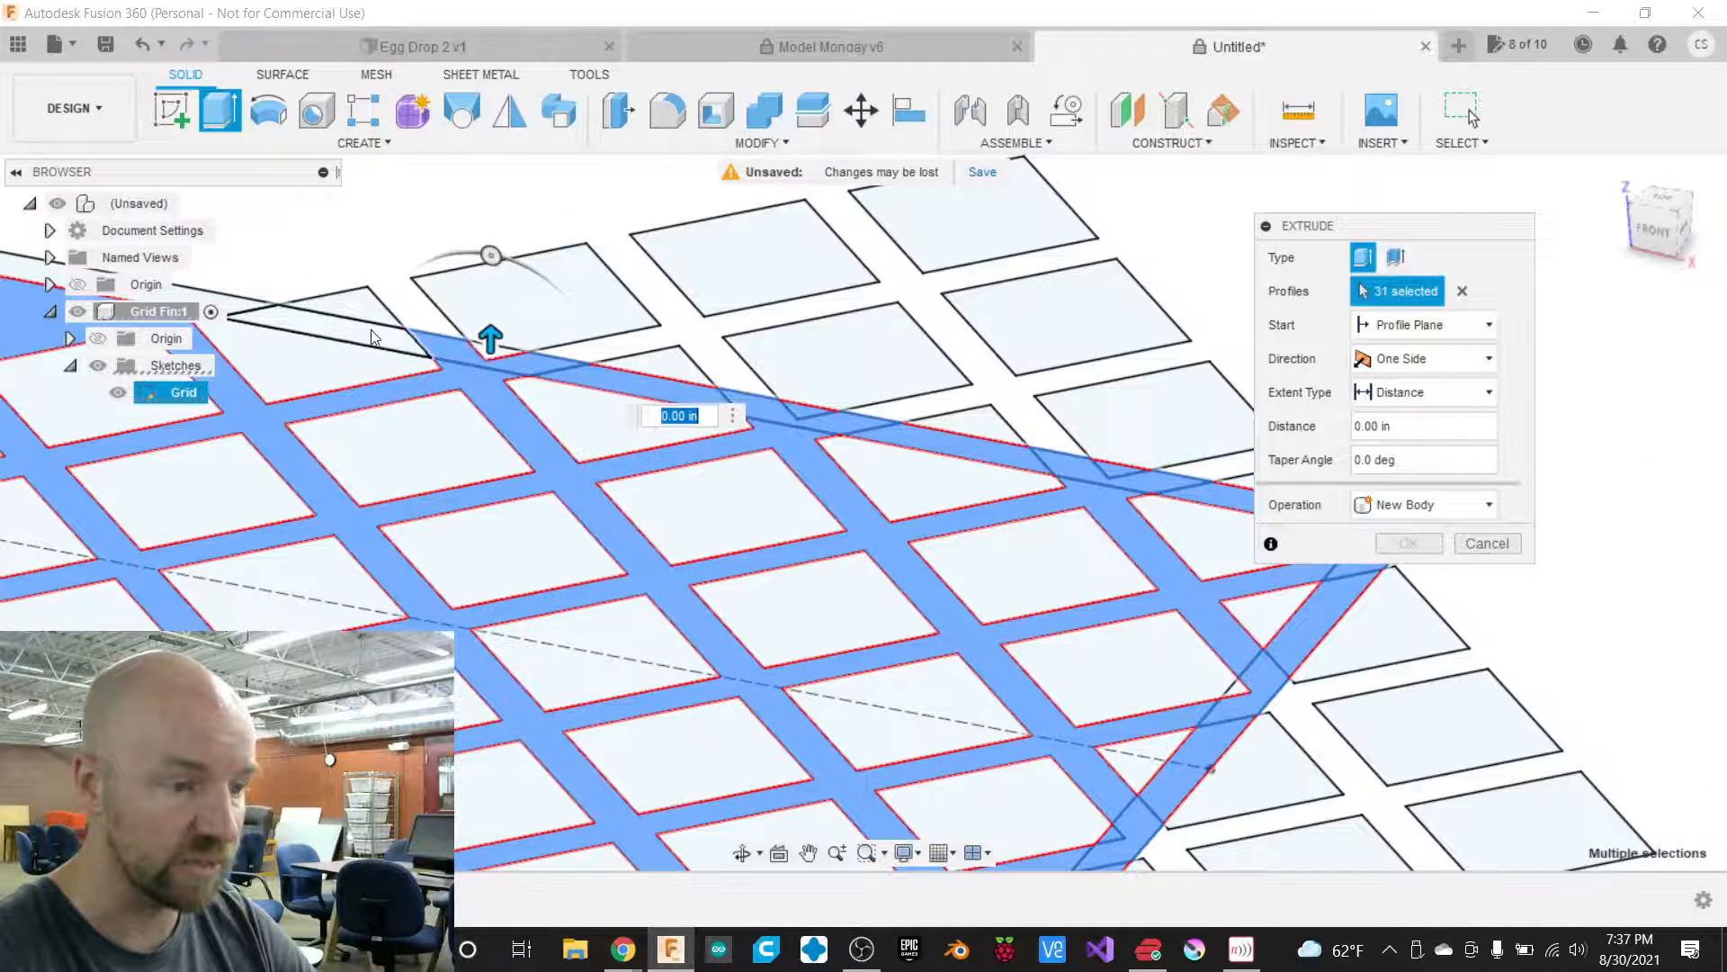
pyautogui.click(366, 329)
pyautogui.click(494, 351)
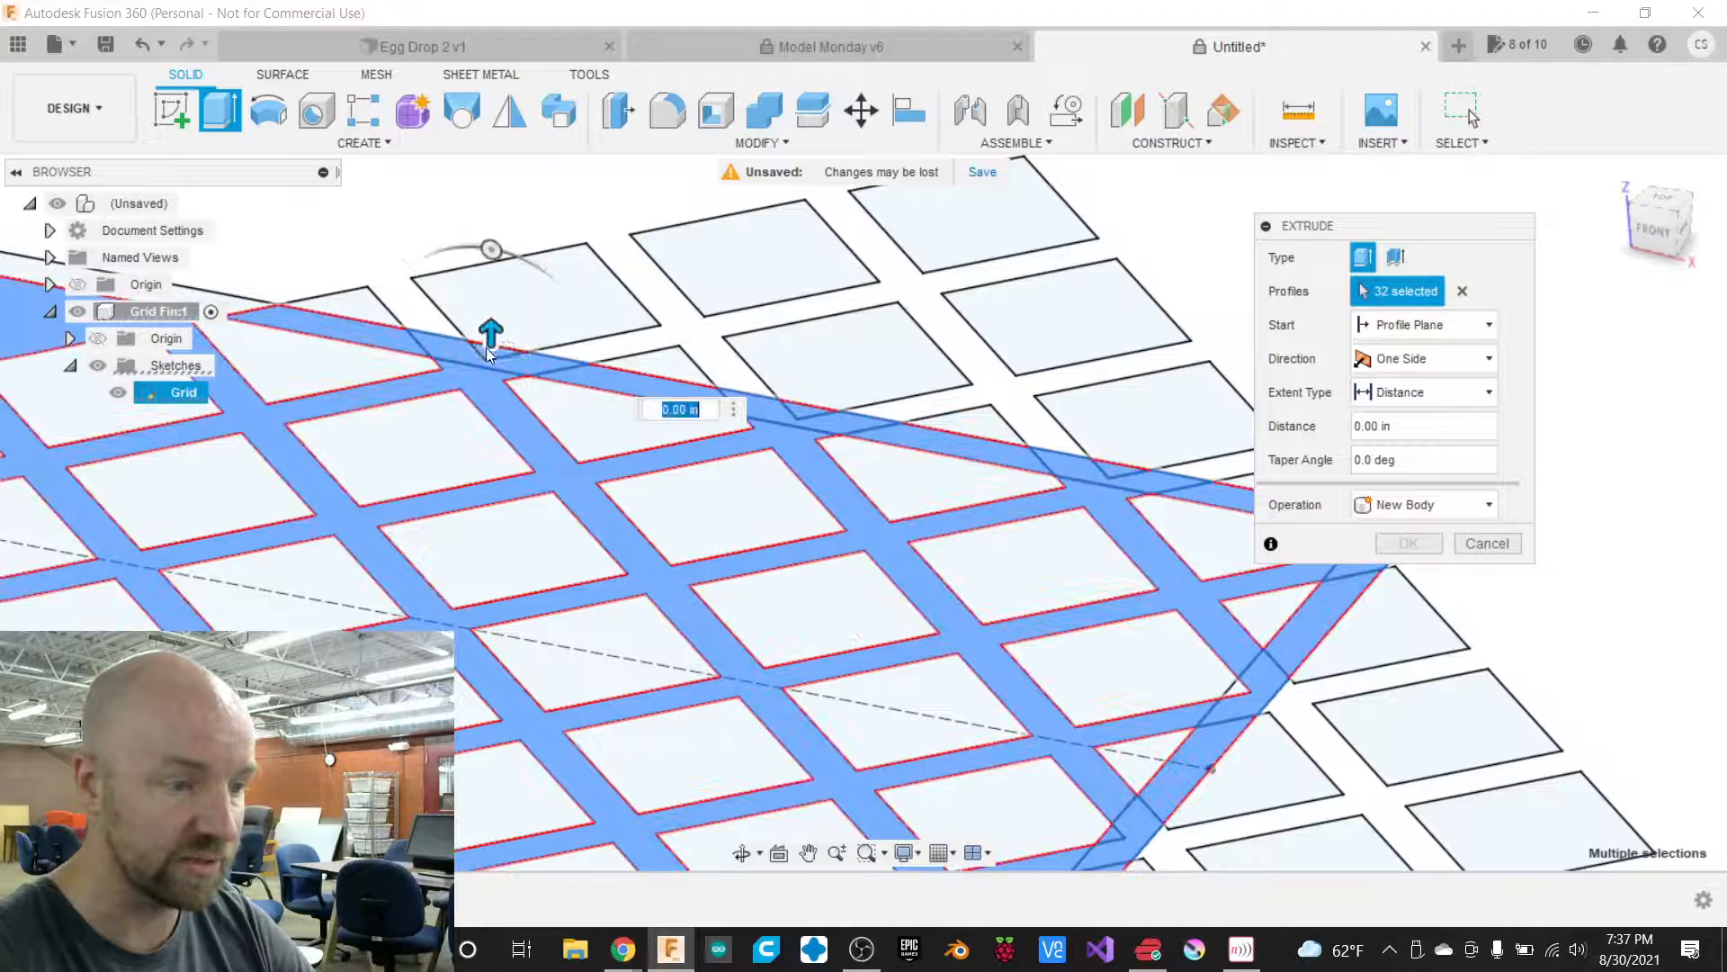
pyautogui.scroll(-2, 759, 503)
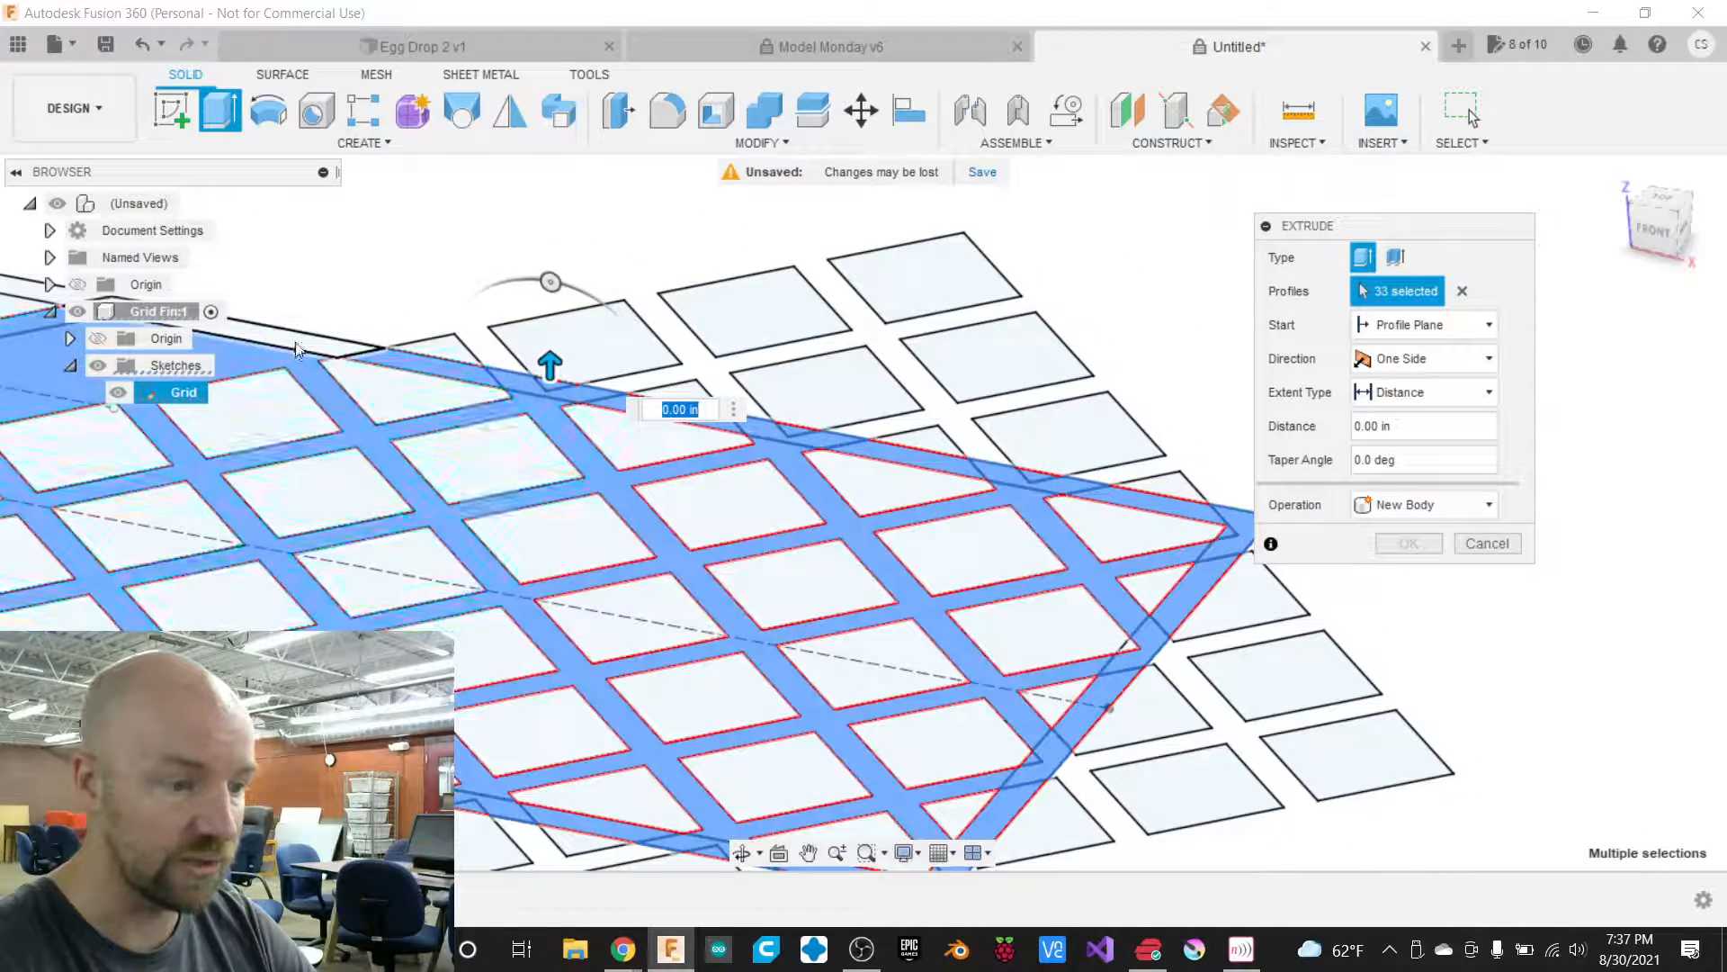
pyautogui.click(295, 340)
pyautogui.scroll(-3, 712, 450)
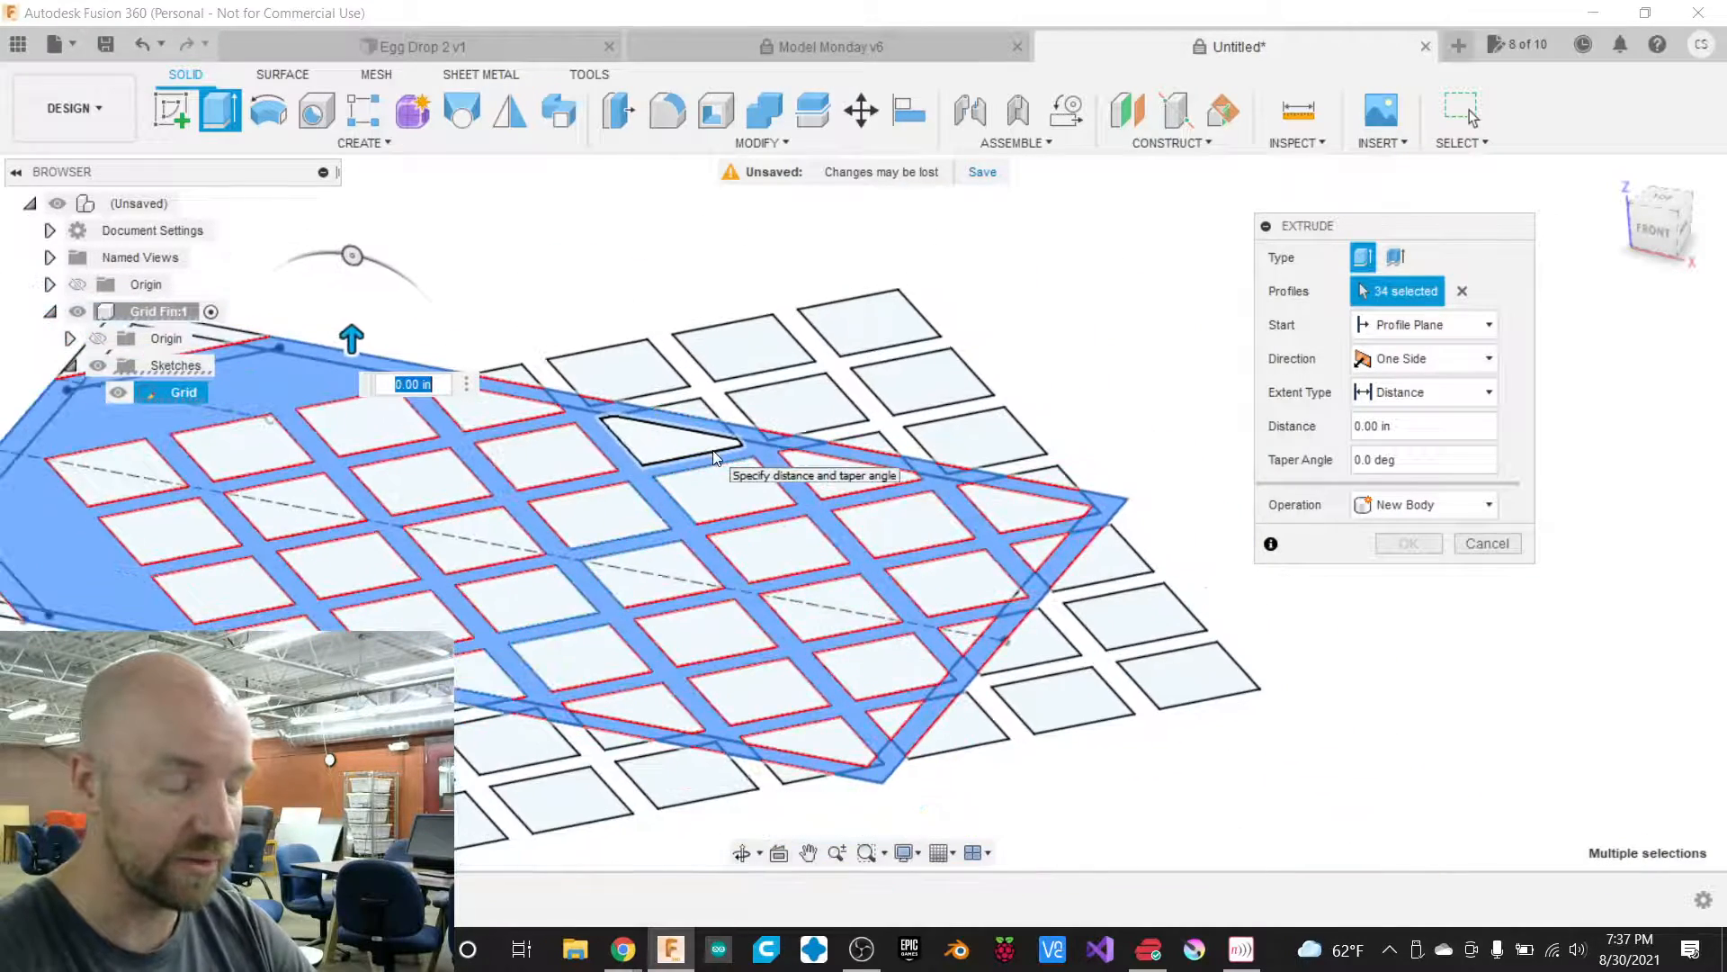
# Extrude the selected grid fin profiles 0.75 in to one side as a new body and hide the Grid sketch.
pyautogui.scroll(3, 283, 483)
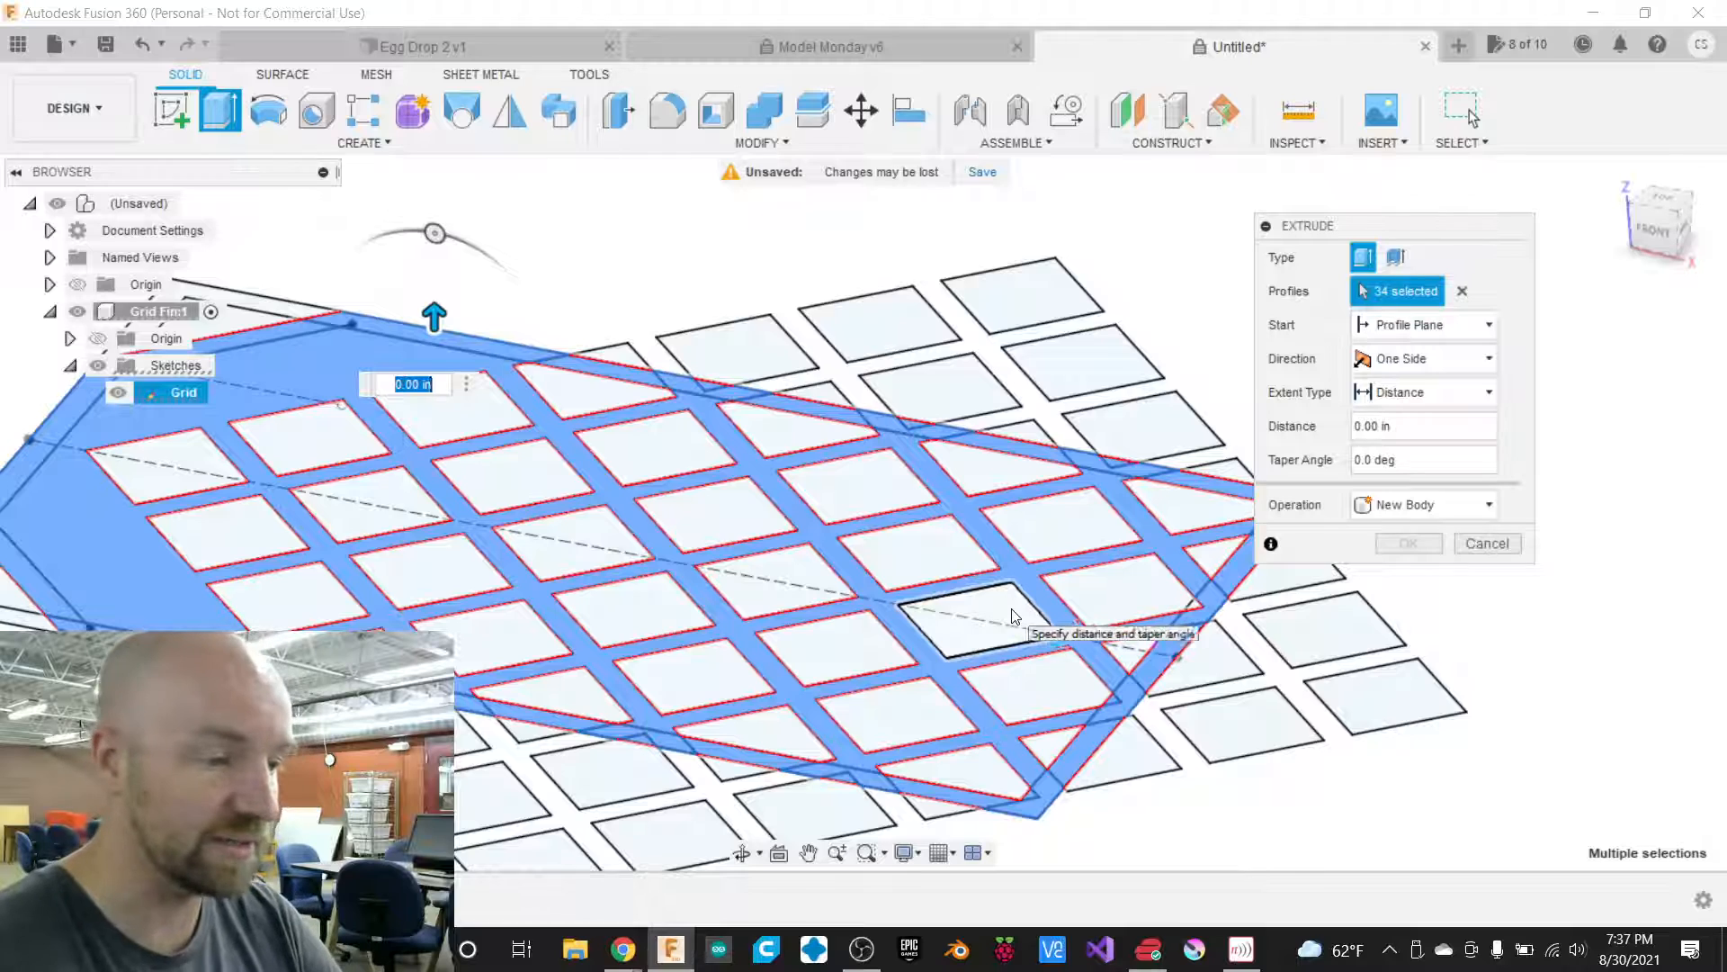
pyautogui.scroll(-2, 1015, 618)
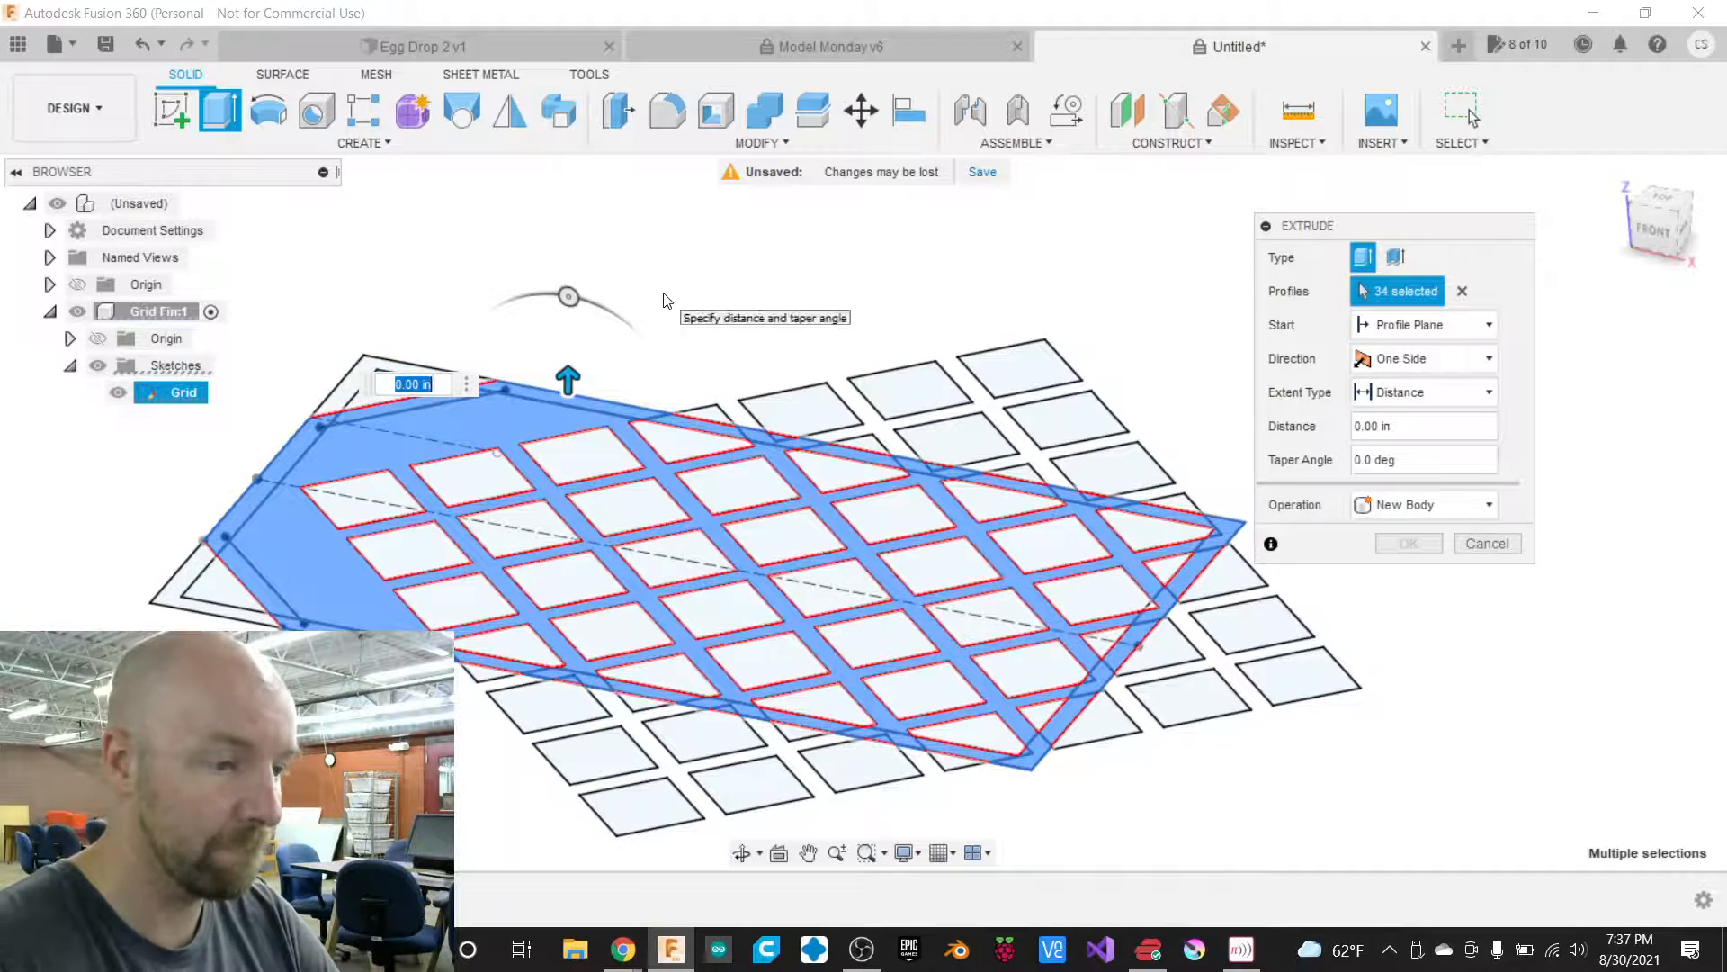
pyautogui.scroll(-1, 666, 300)
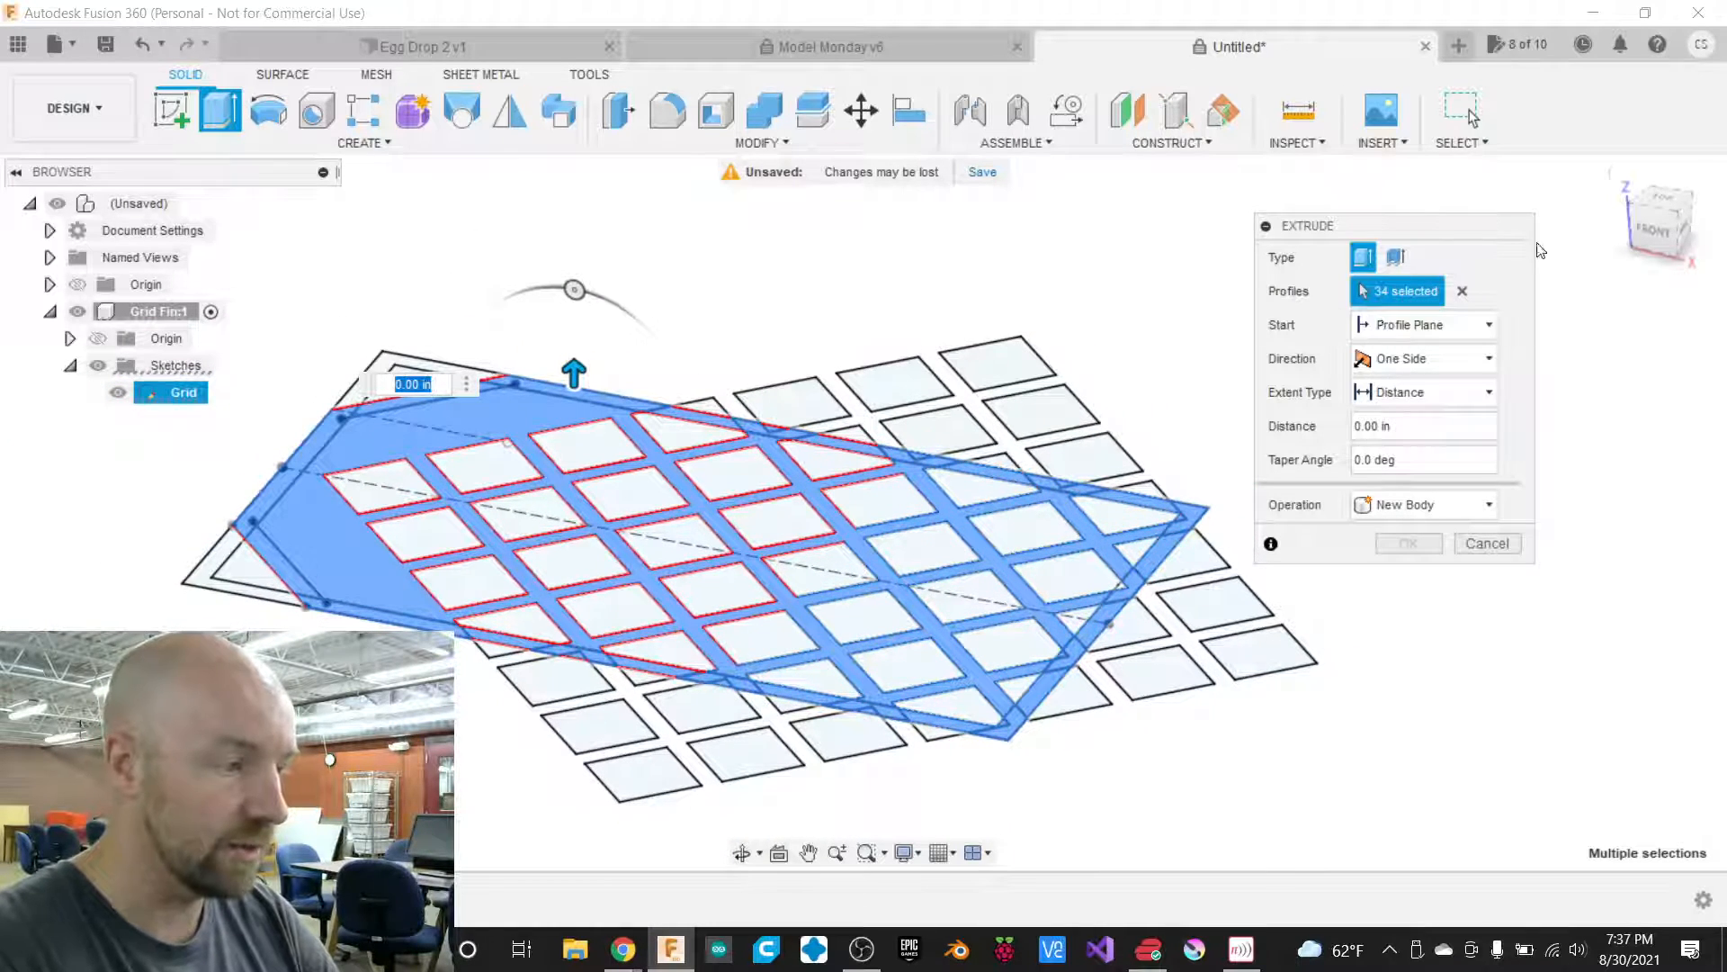
pyautogui.click(1641, 236)
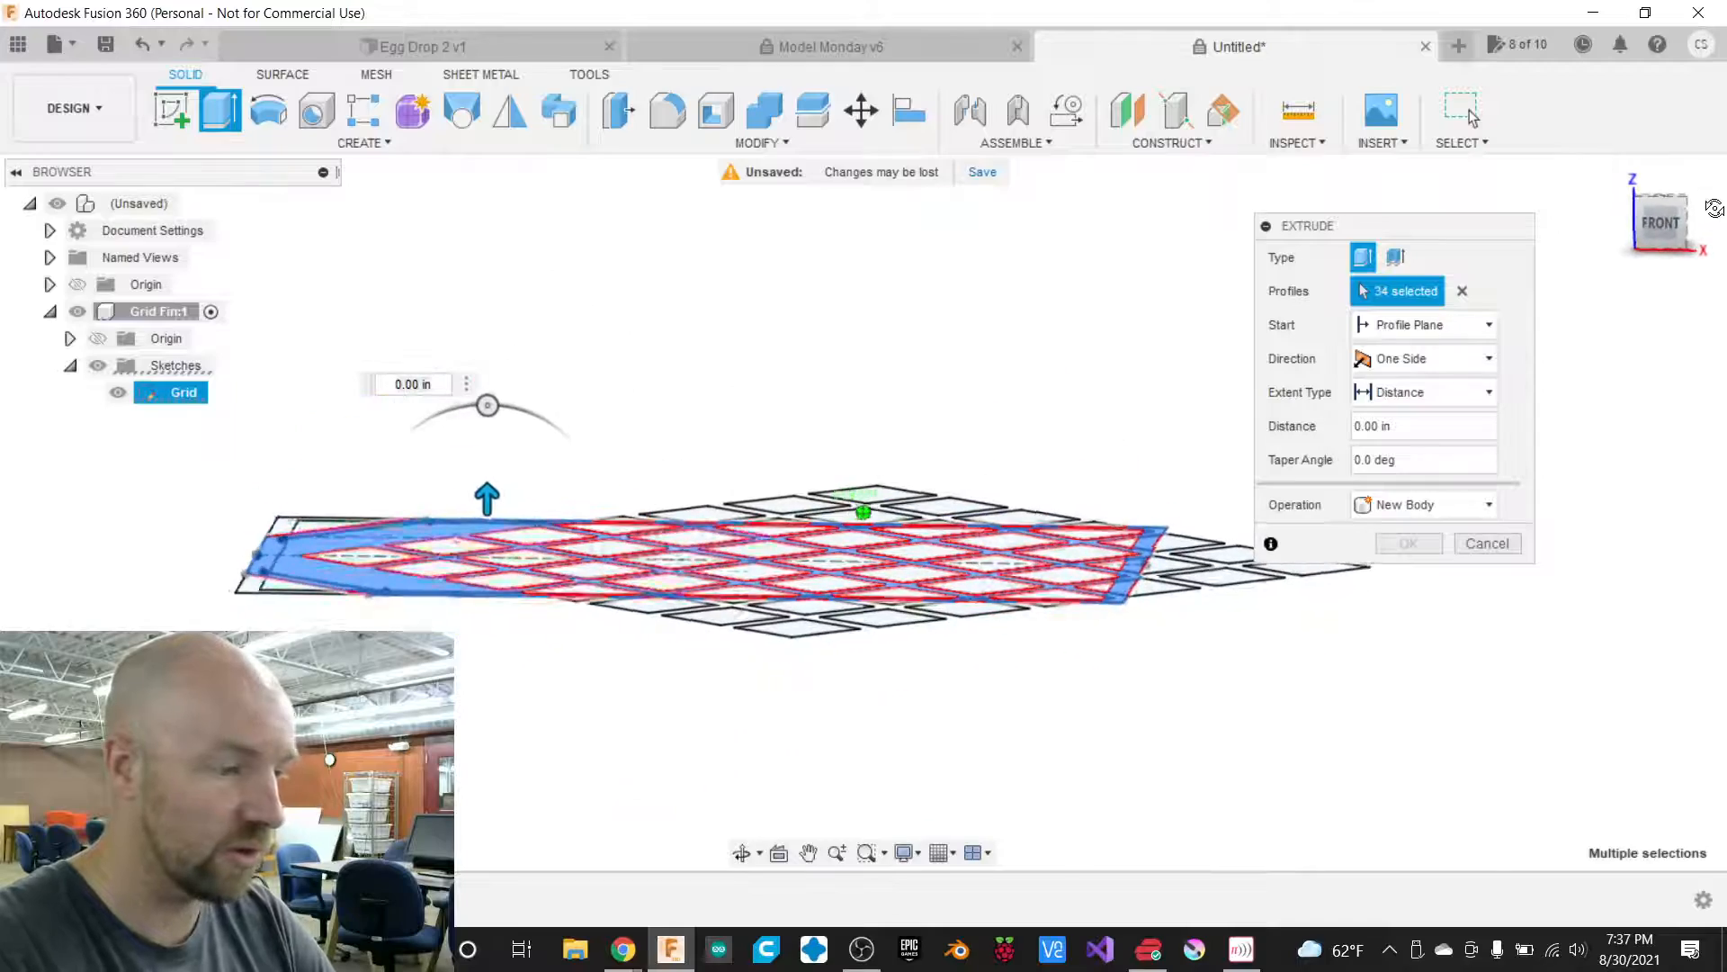
pyautogui.moveTo(1653, 224); pyautogui.dragTo(1675, 245)
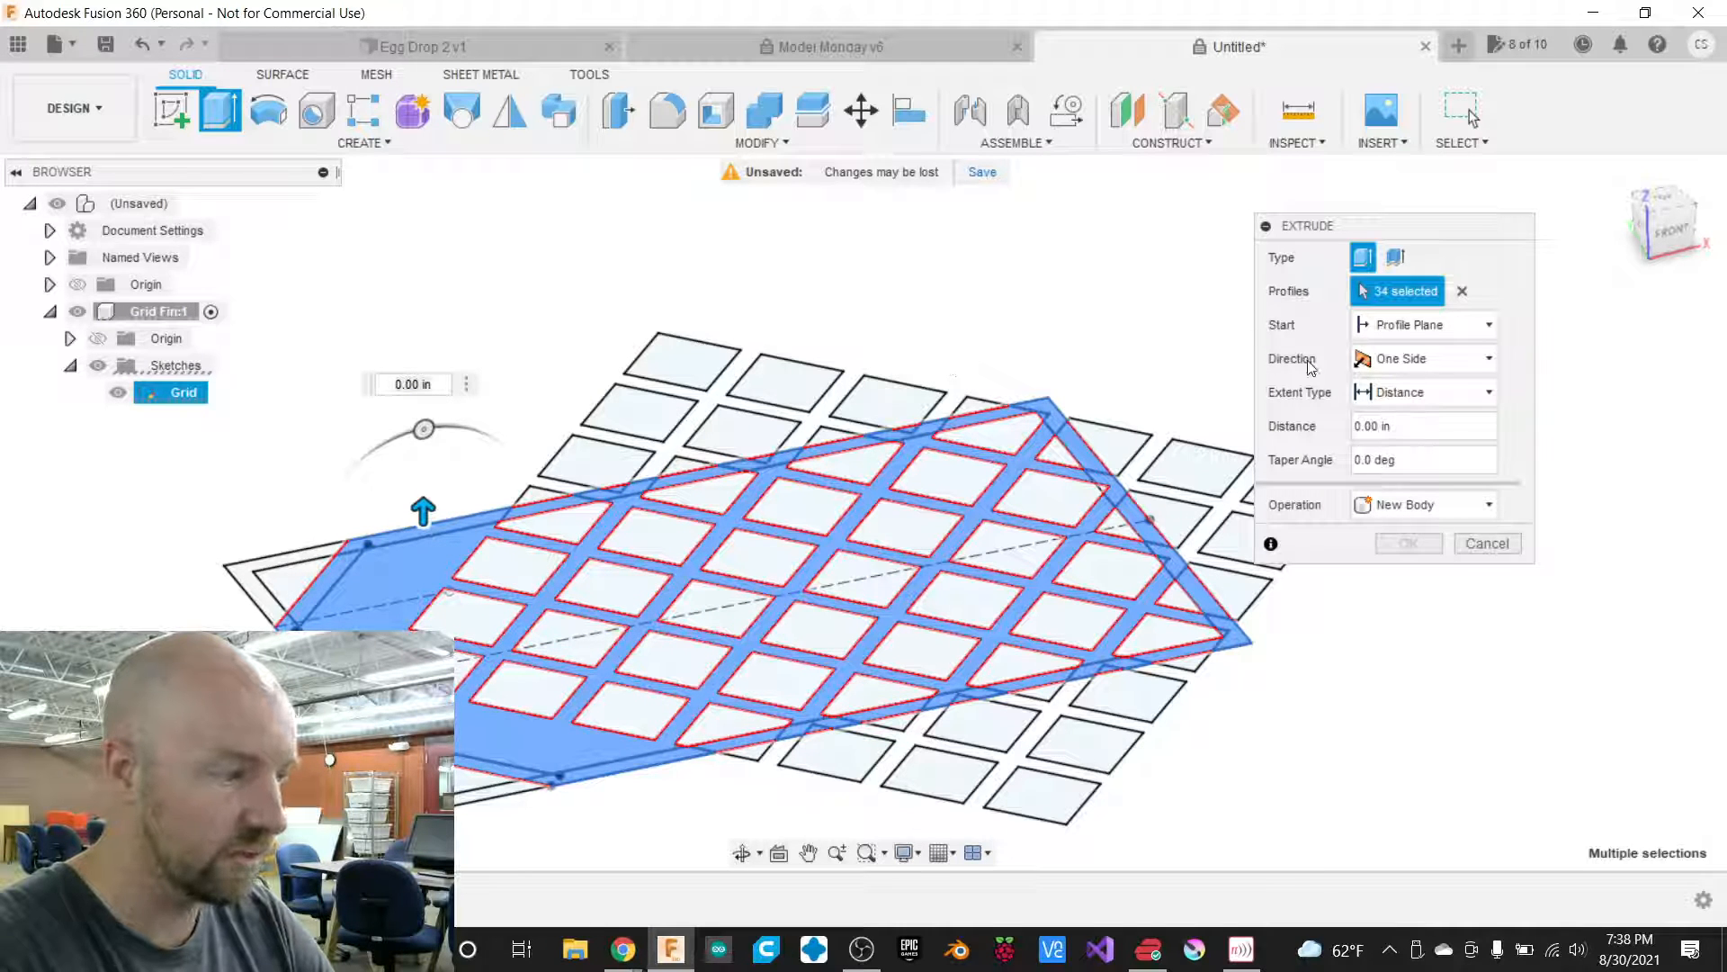
pyautogui.moveTo(1425, 425); pyautogui.dragTo(1295, 432)
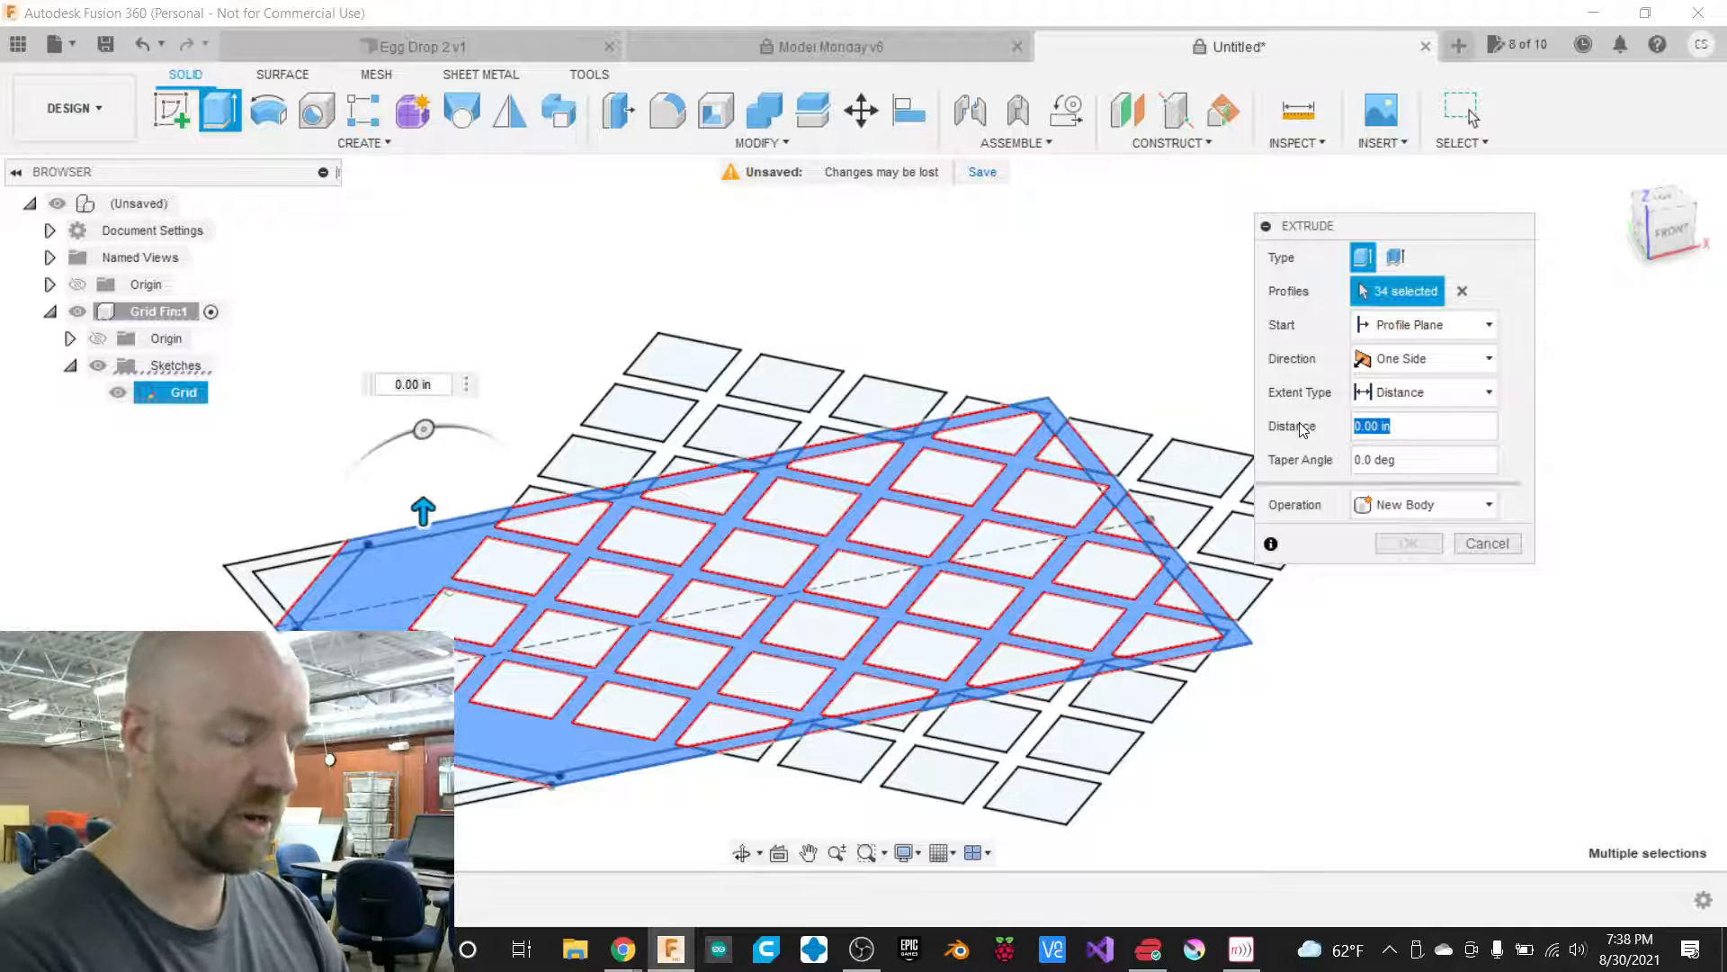
pyautogui.write('1')
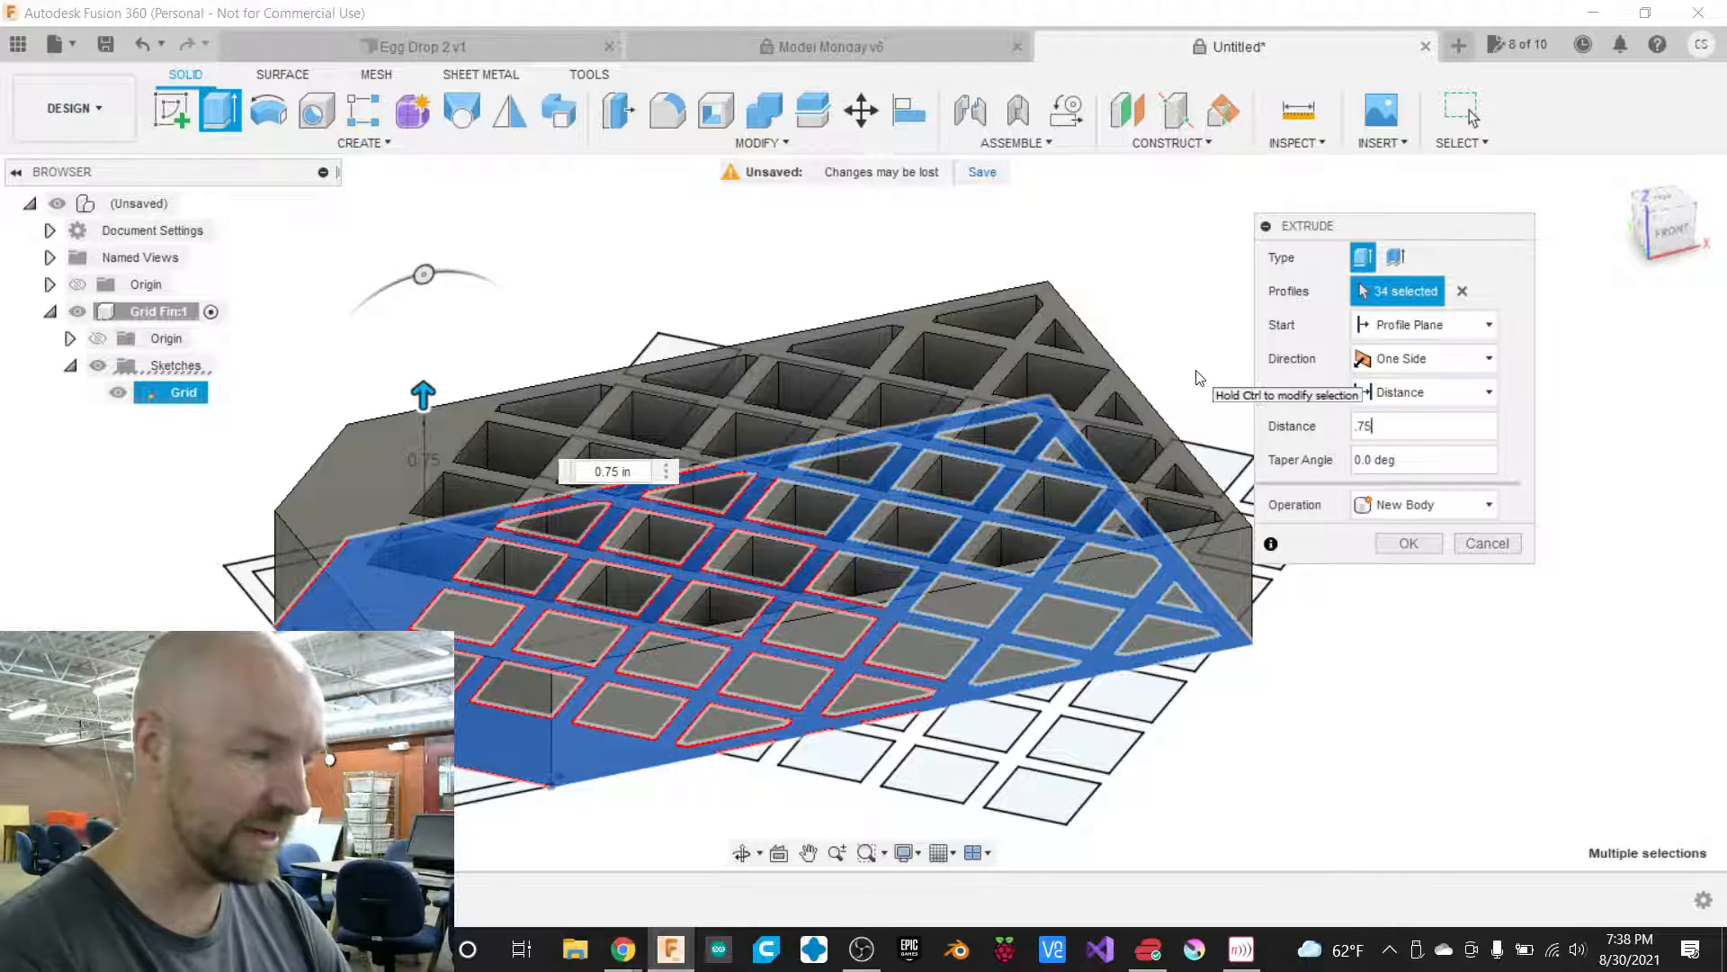
pyautogui.click(1408, 543)
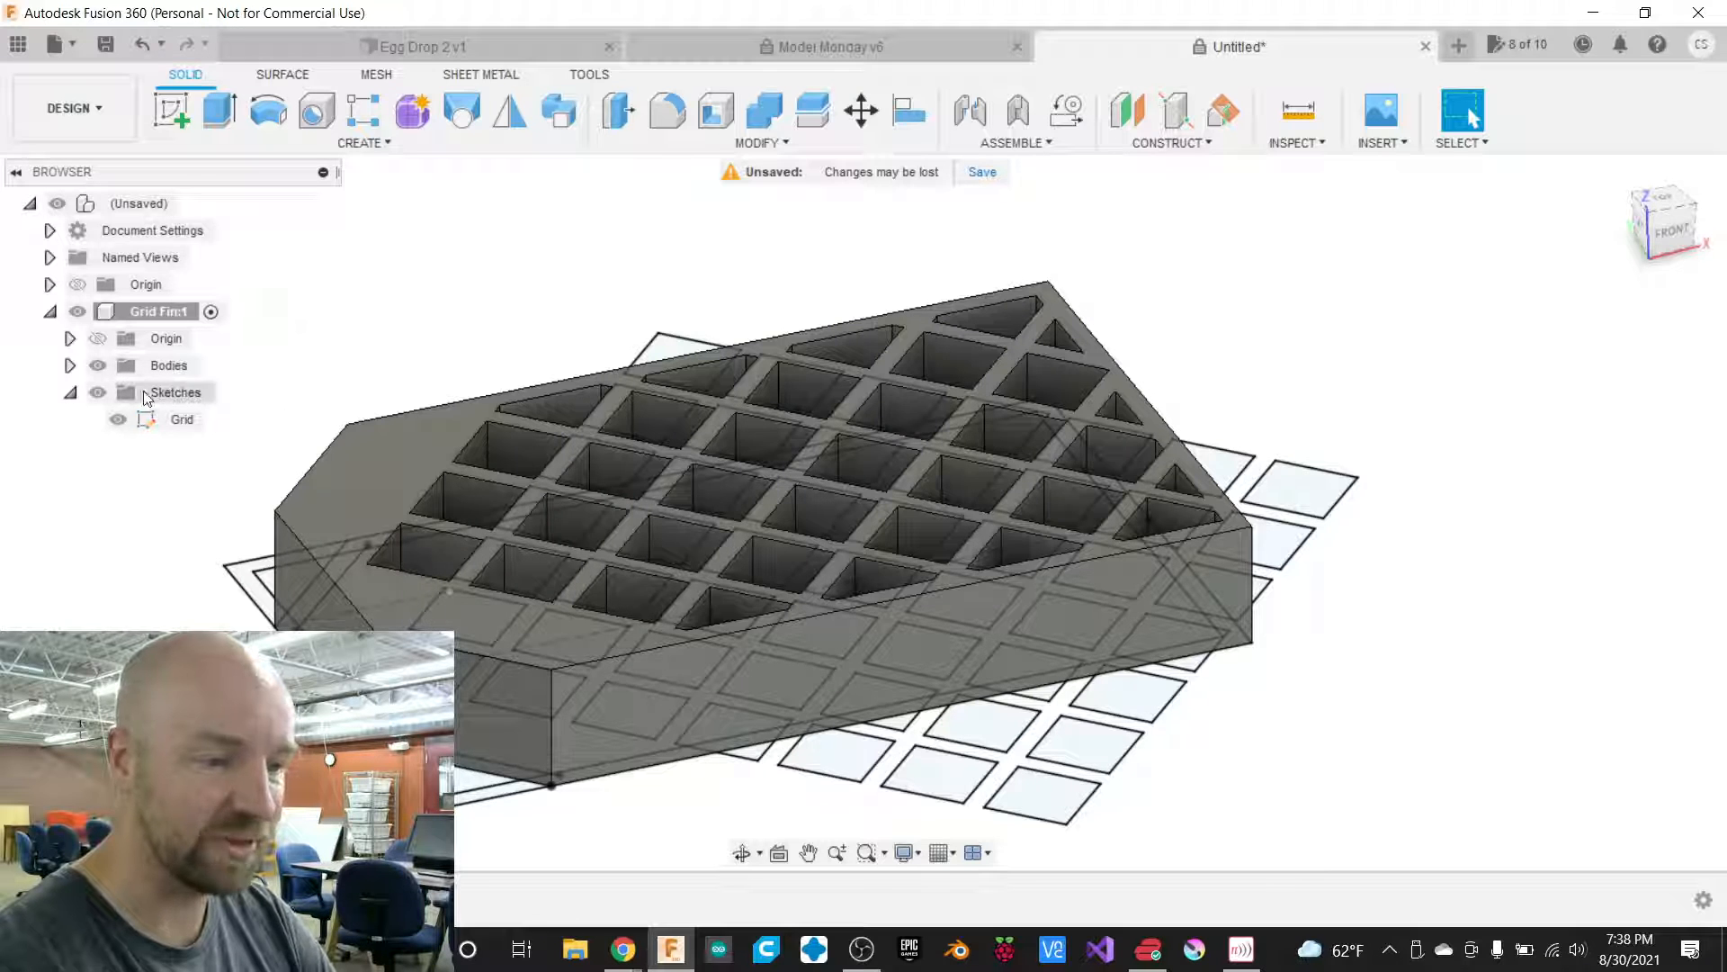
pyautogui.click(118, 419)
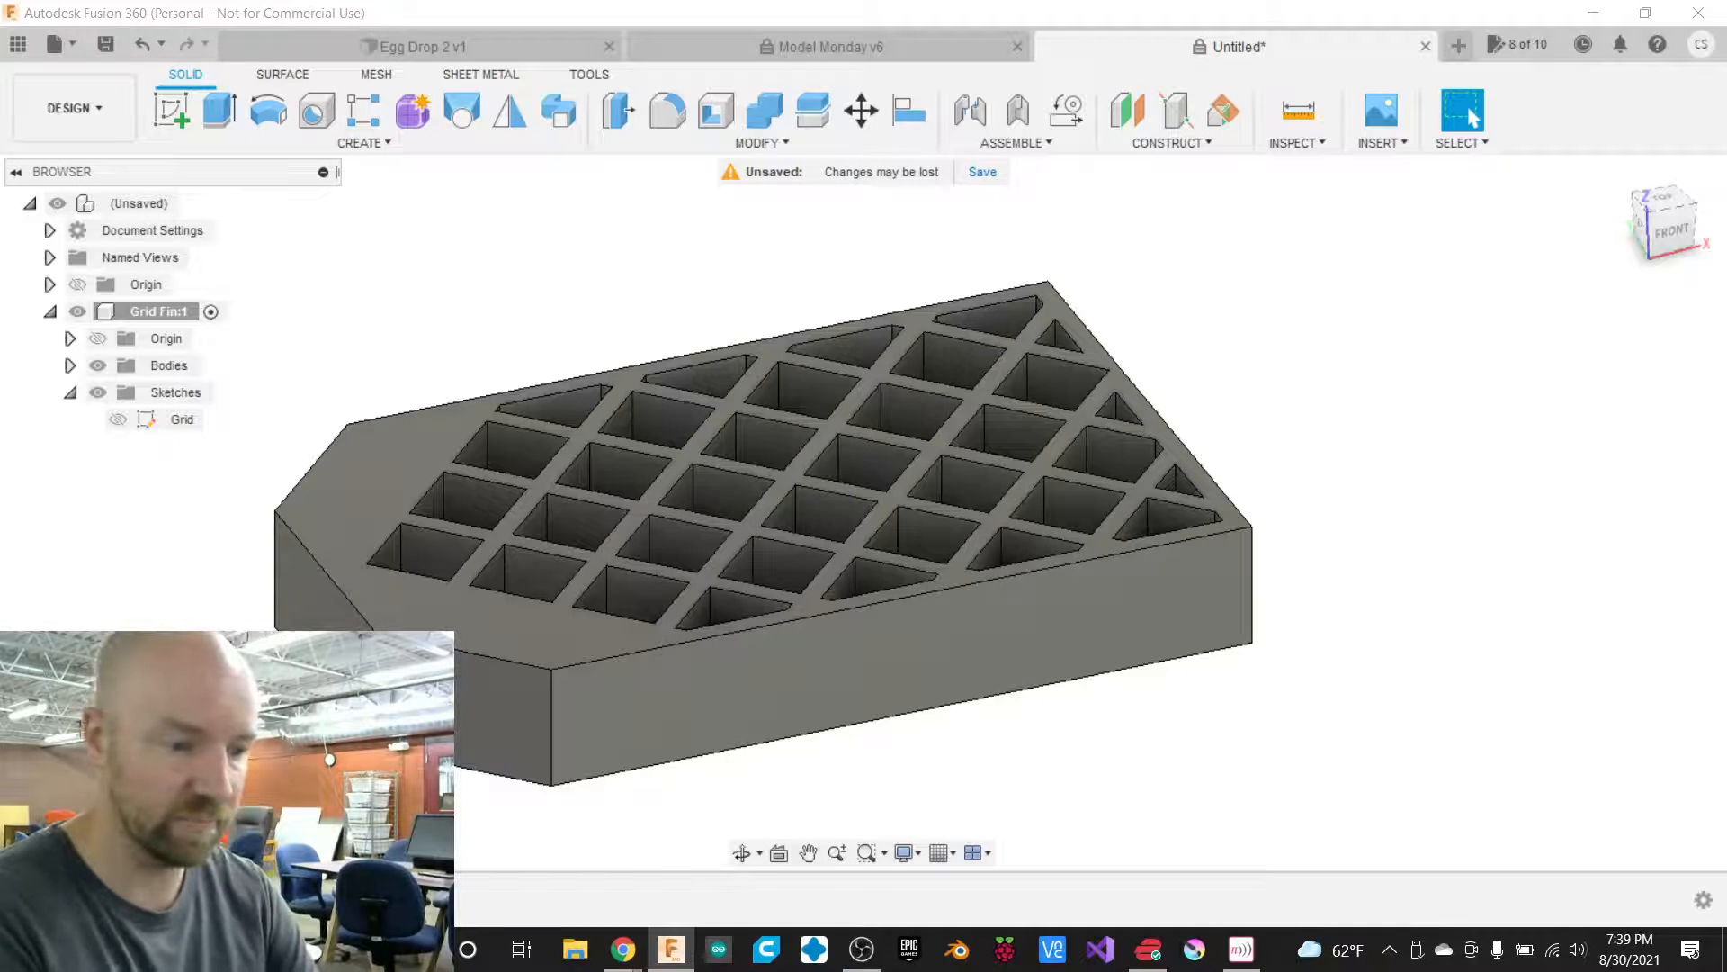
# Open the Grid sketch for editing.
pyautogui.click(182, 419)
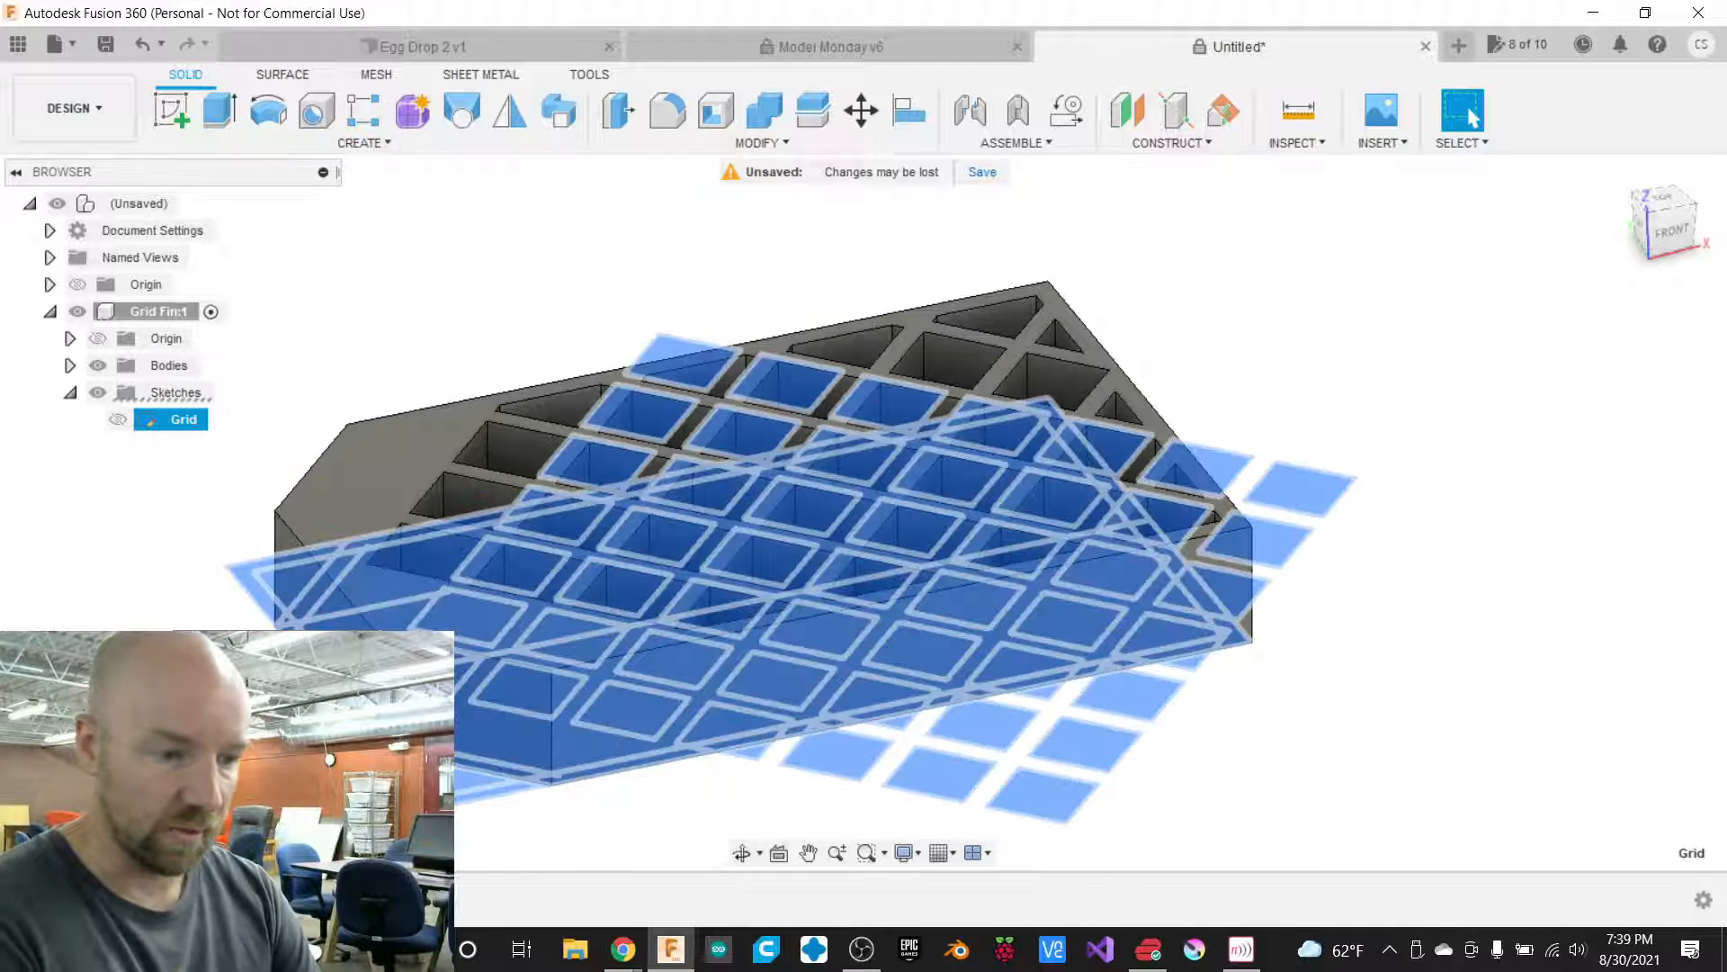
pyautogui.doubleClick(182, 419)
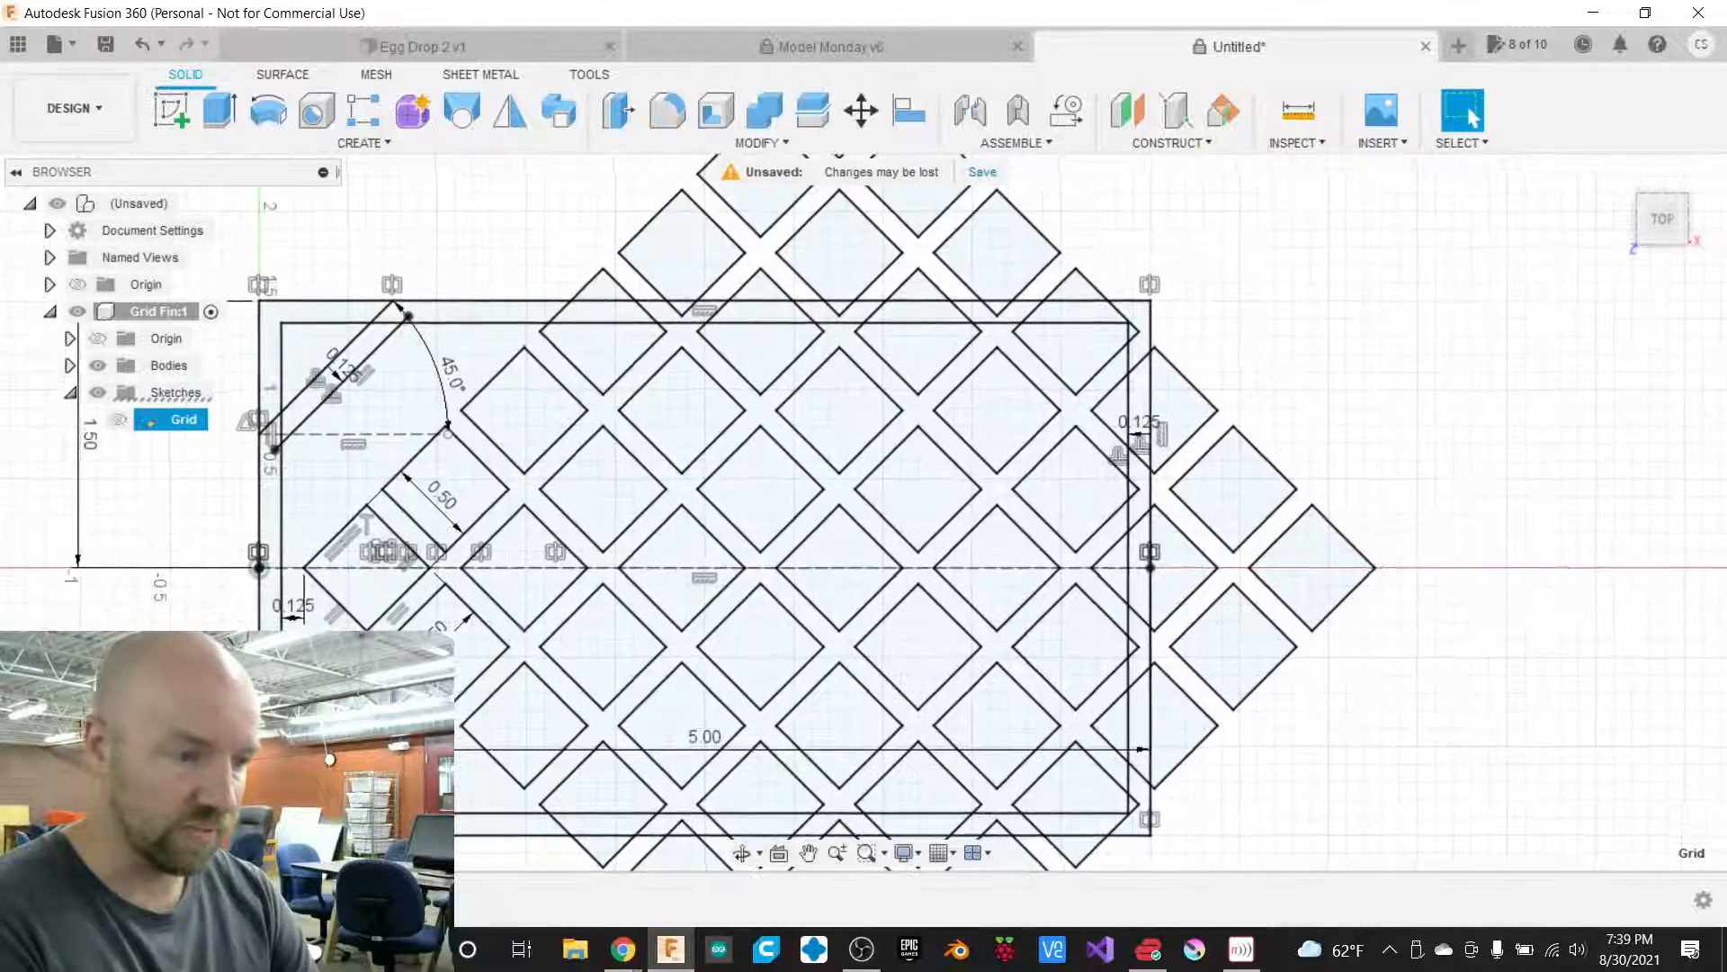
pyautogui.scroll(5, 245, 602)
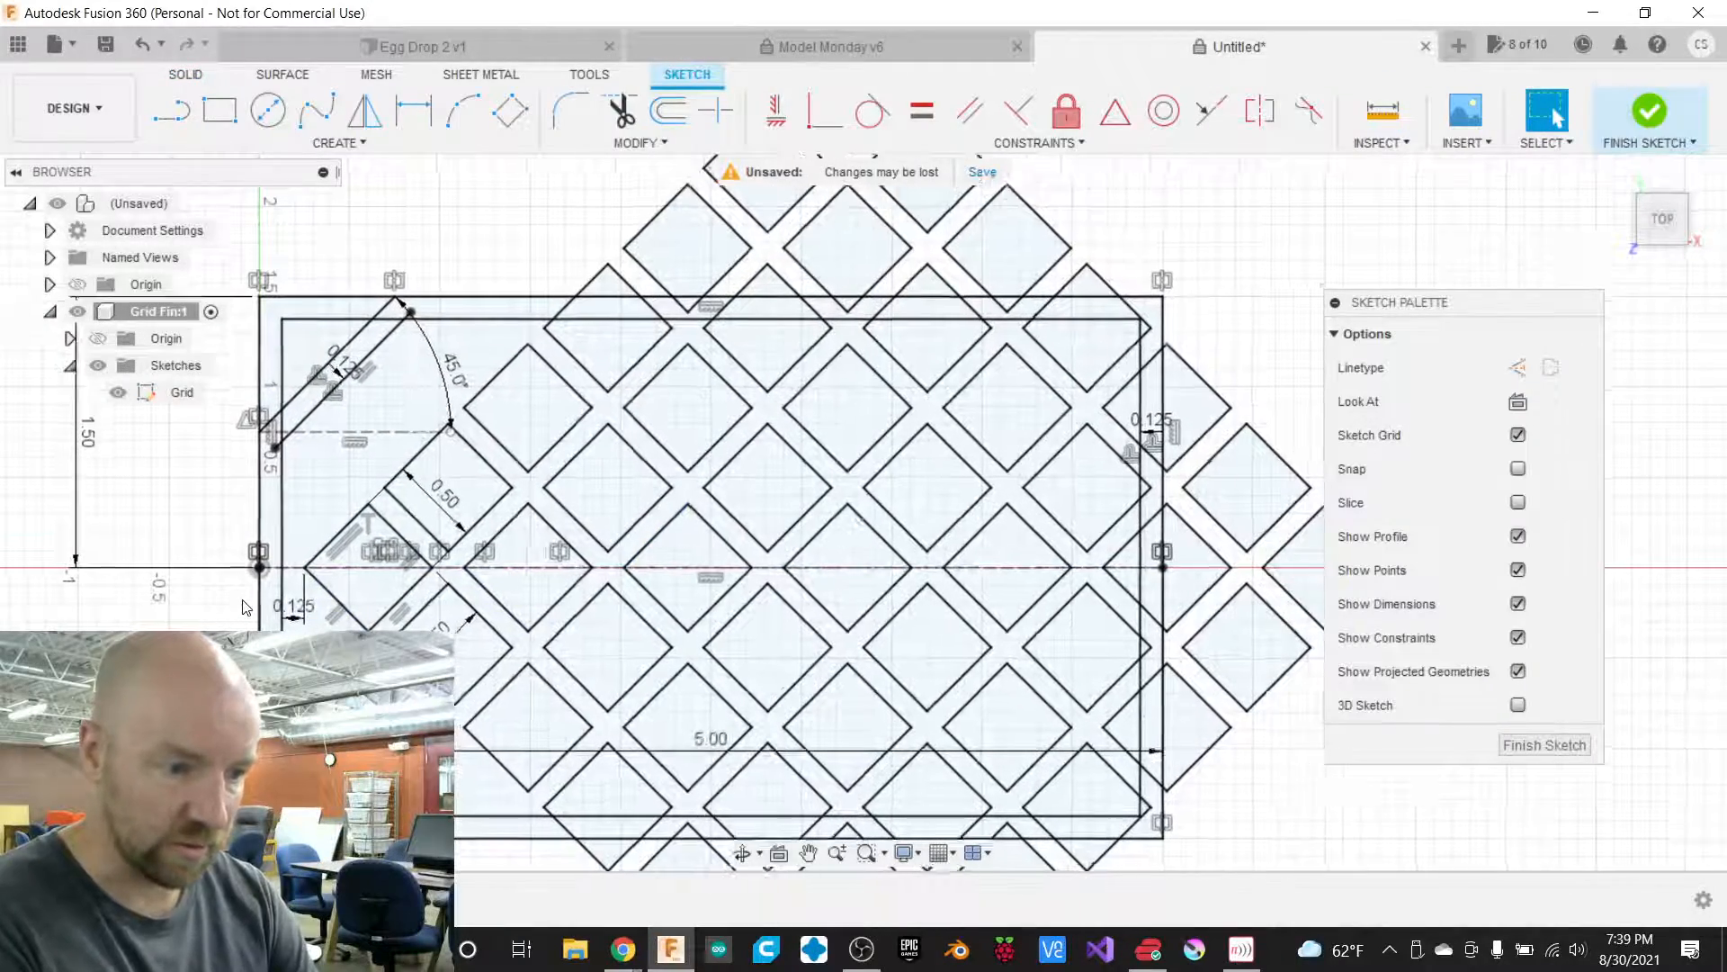
# Examine the objects, quantities and spacing of the first diamond's rectangular pattern, leaving its settings as they are.
pyautogui.scroll(1, 244, 606)
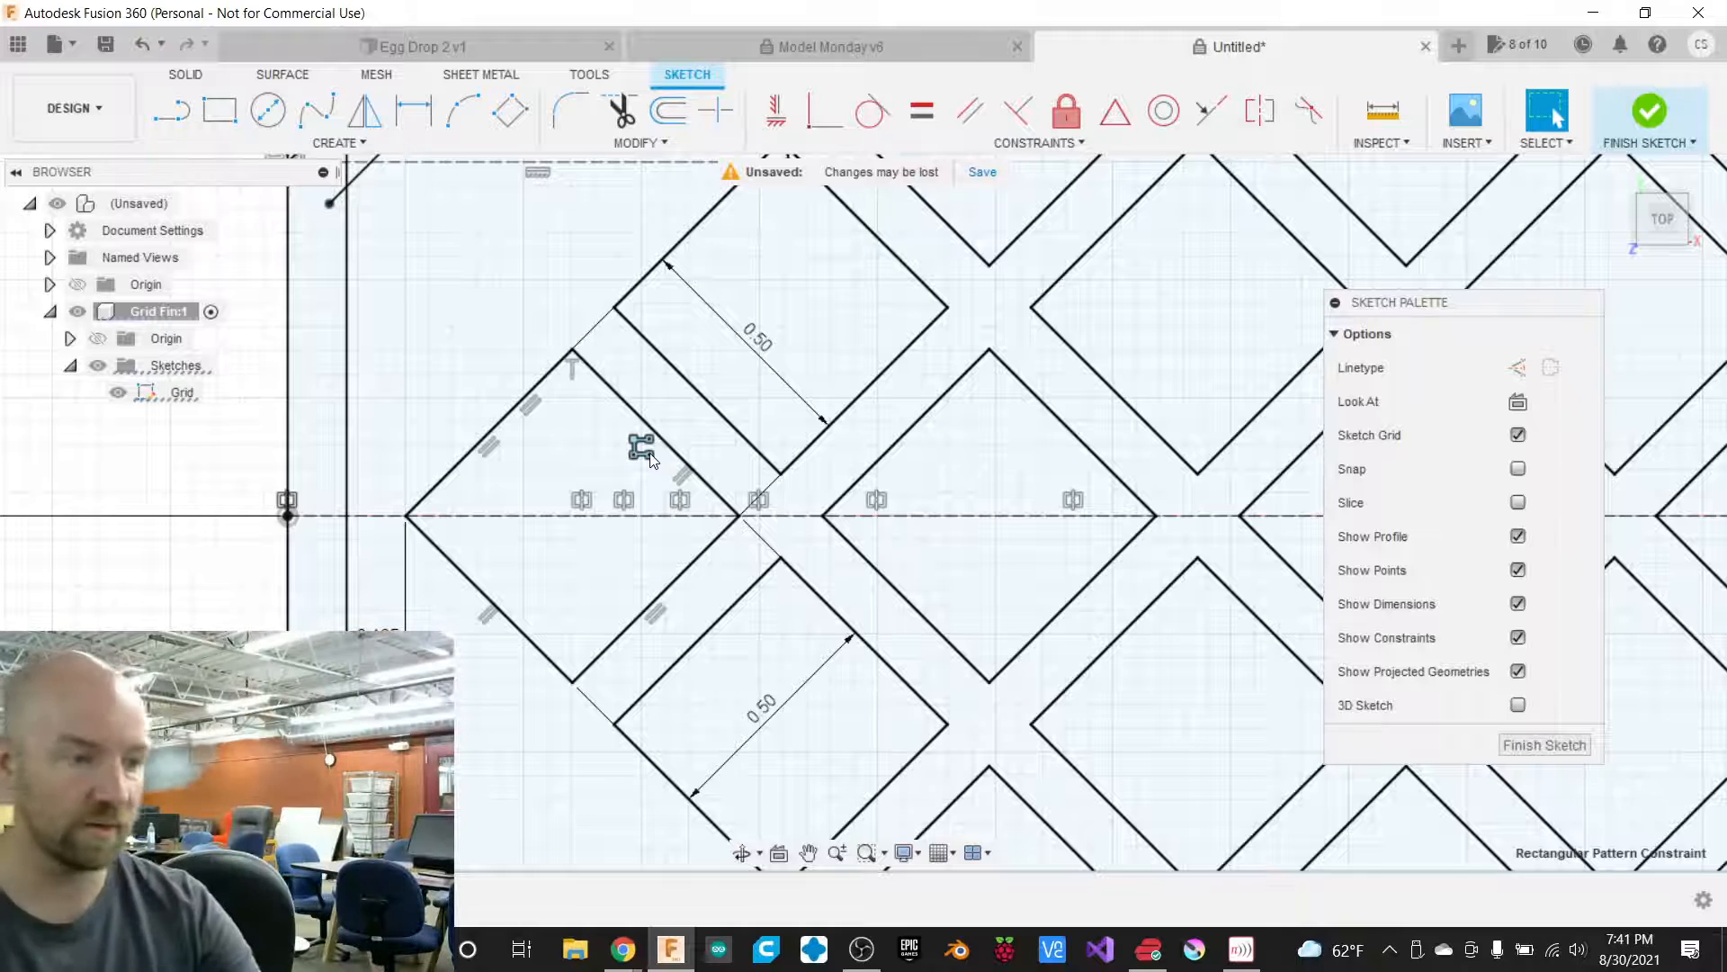
pyautogui.doubleClick(639, 450)
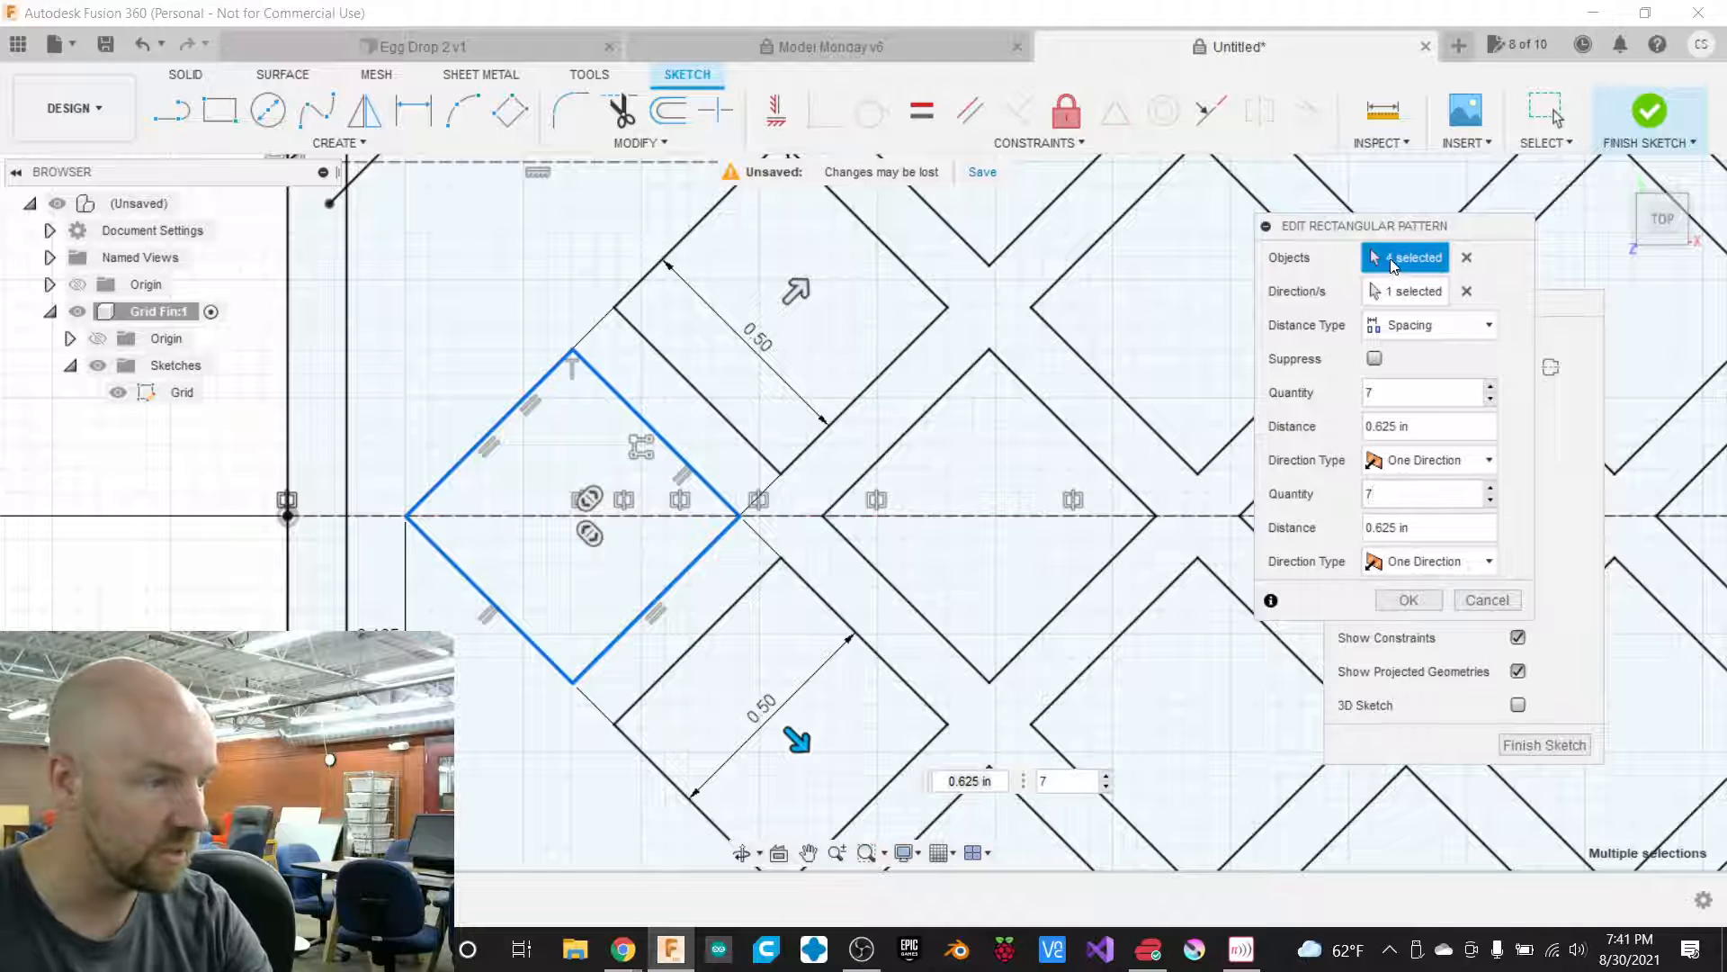
pyautogui.click(1408, 599)
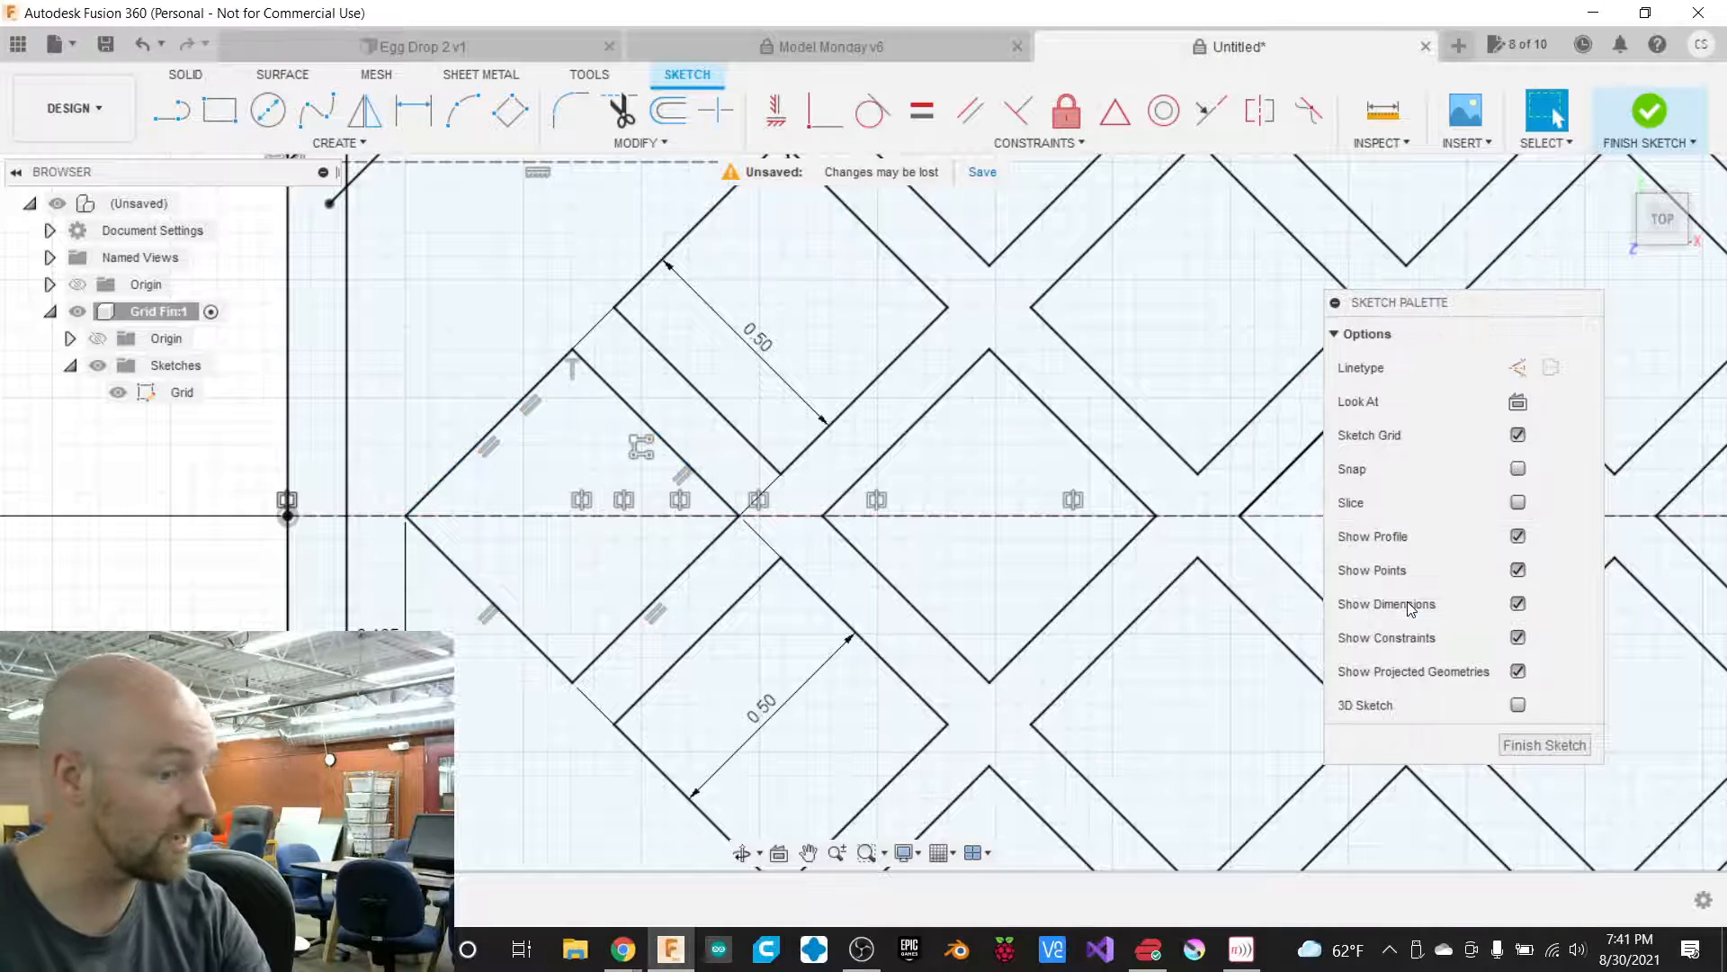
pyautogui.scroll(-5, 508, 520)
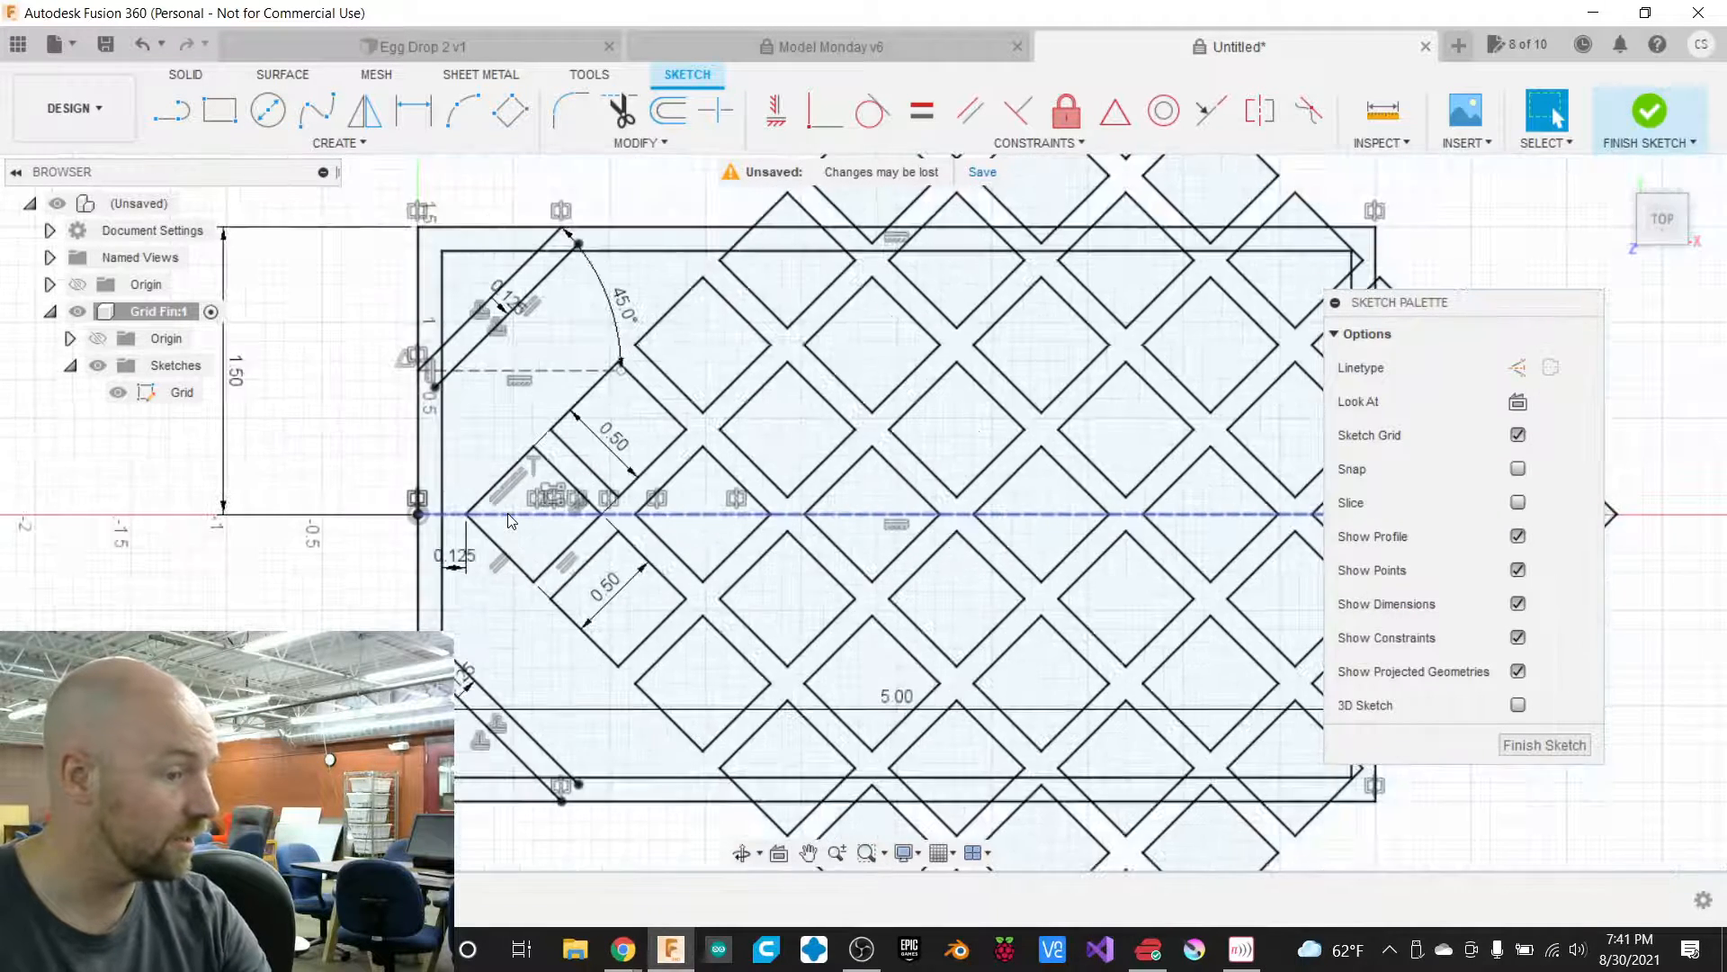
# Set the second-direction spacing of the first diamond's rectangular pattern to -0.625 in.
pyautogui.scroll(-1, 507, 513)
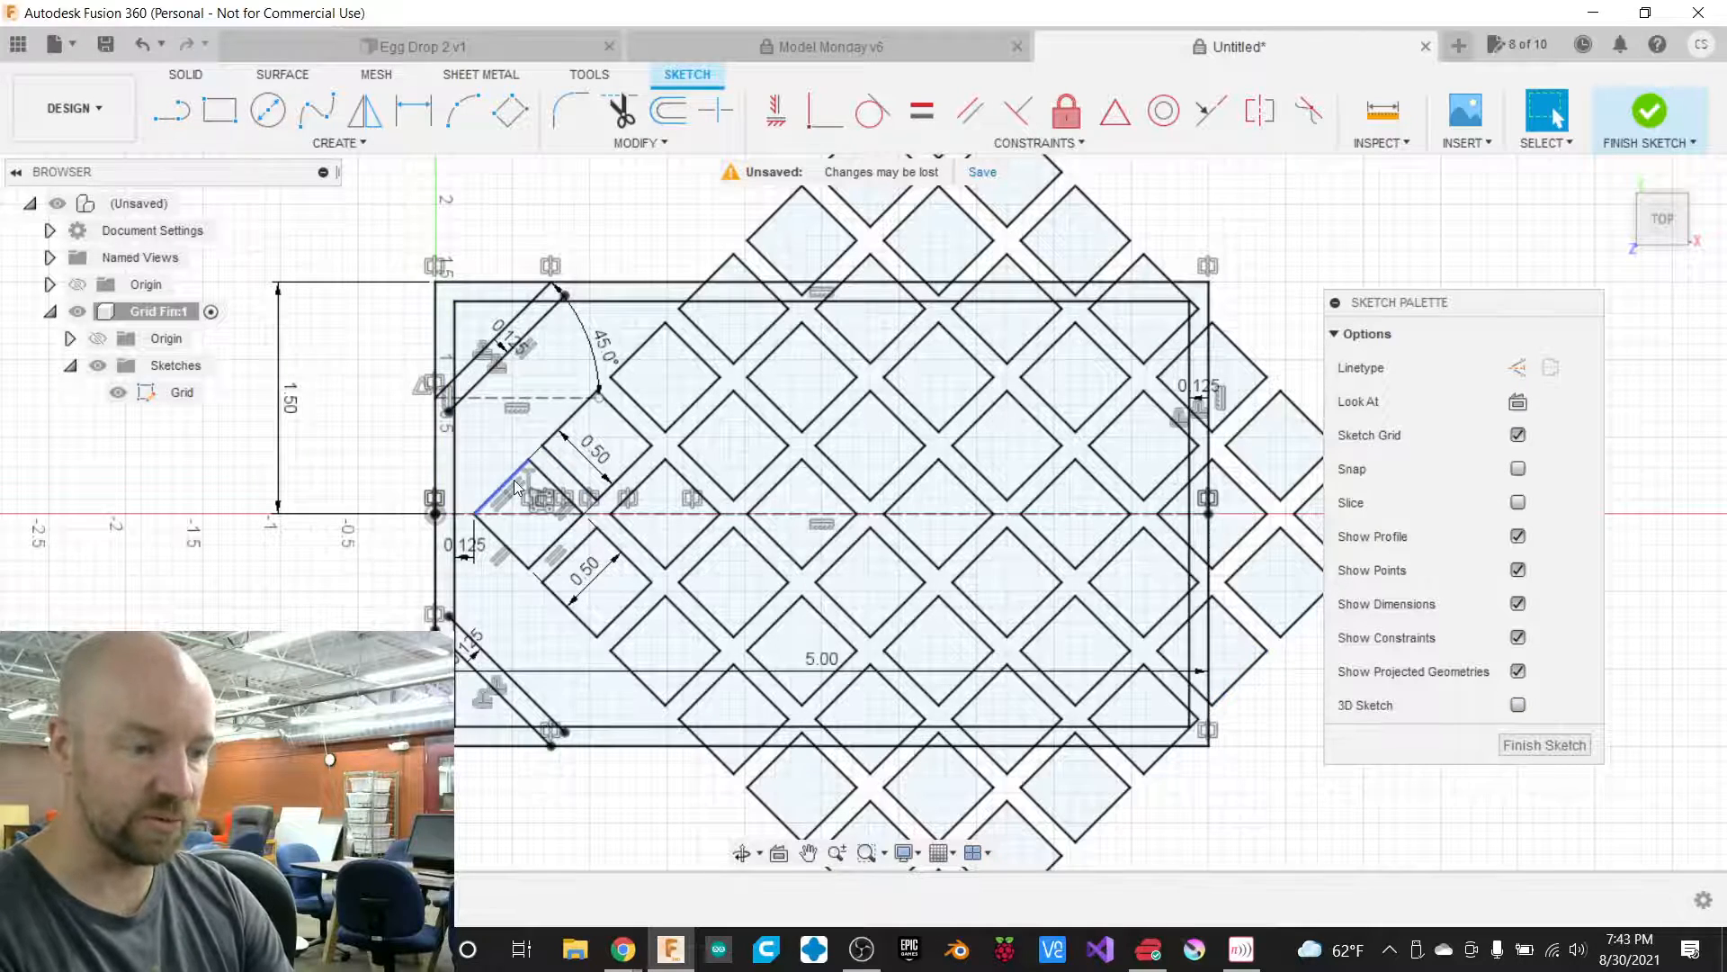
pyautogui.scroll(2, 515, 478)
pyautogui.scroll(1, 515, 479)
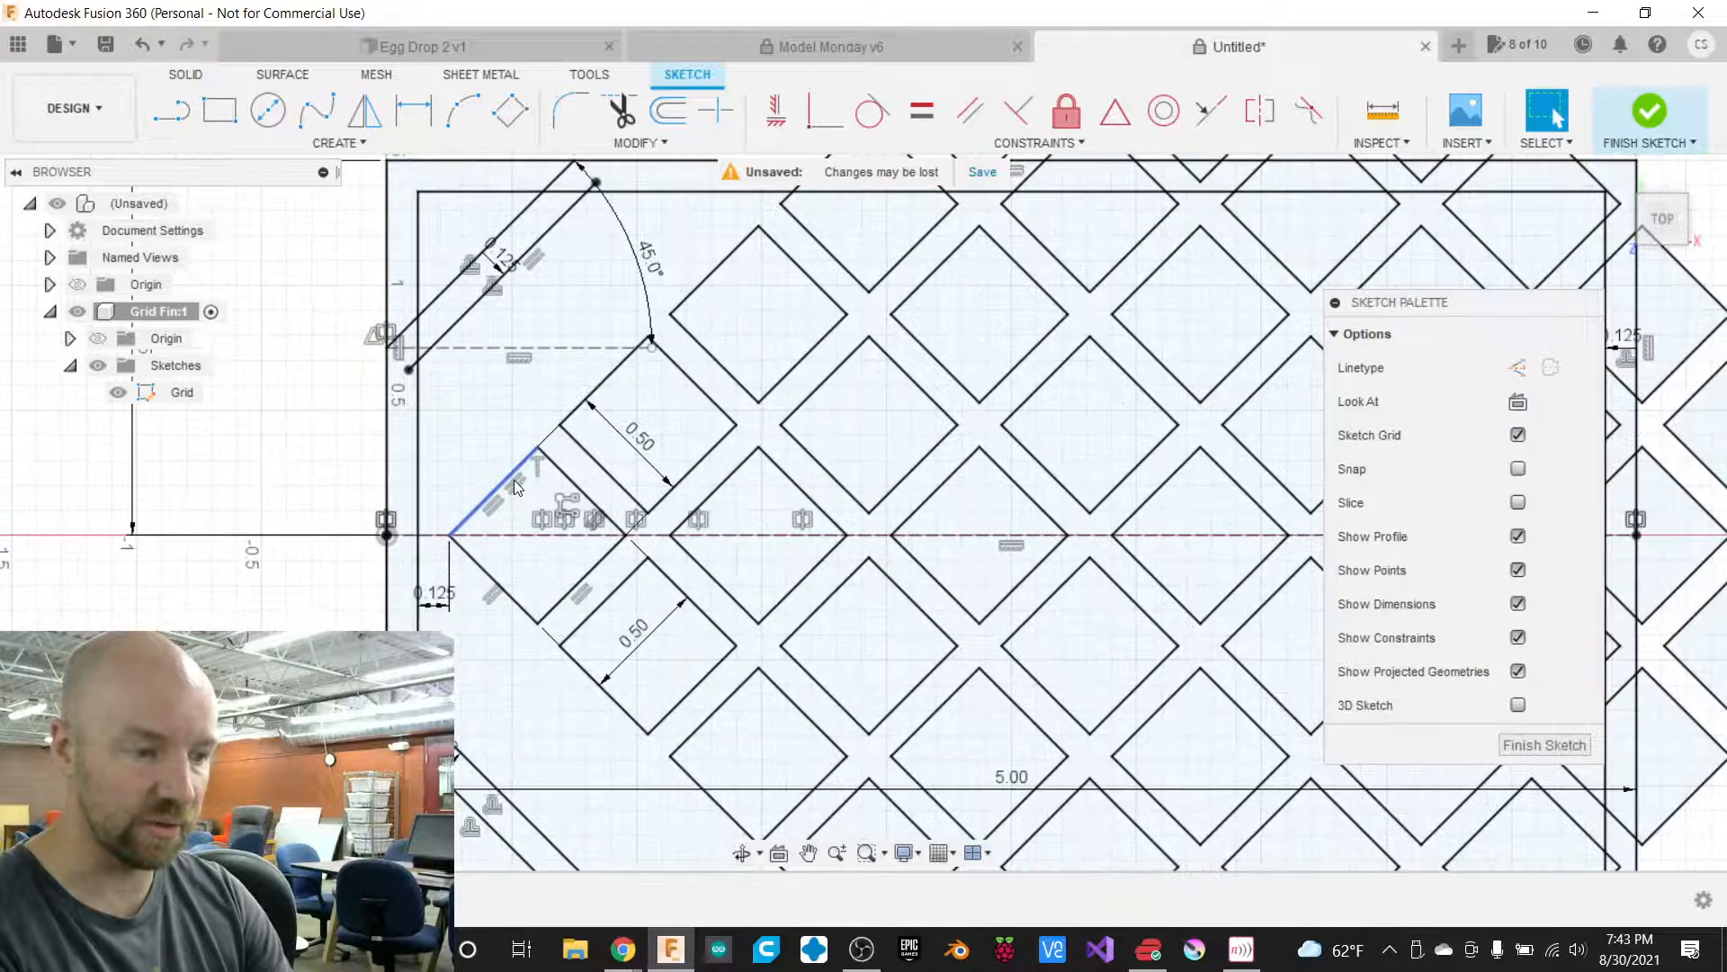
pyautogui.doubleClick(564, 496)
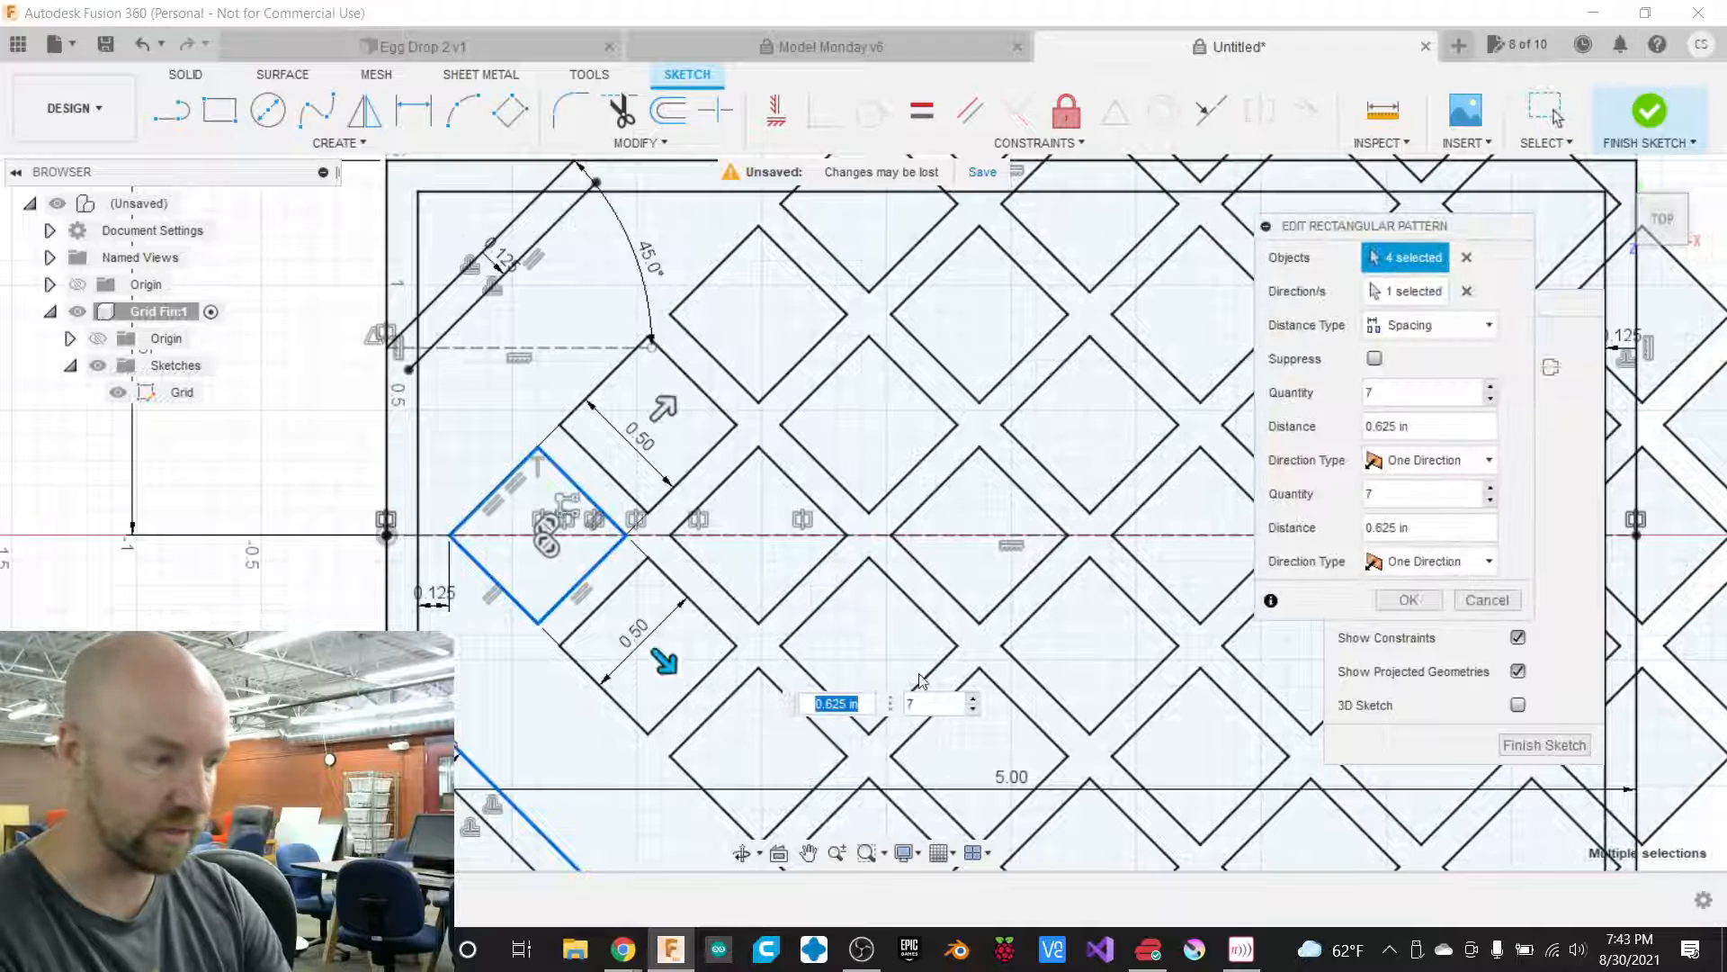
pyautogui.click(1366, 526)
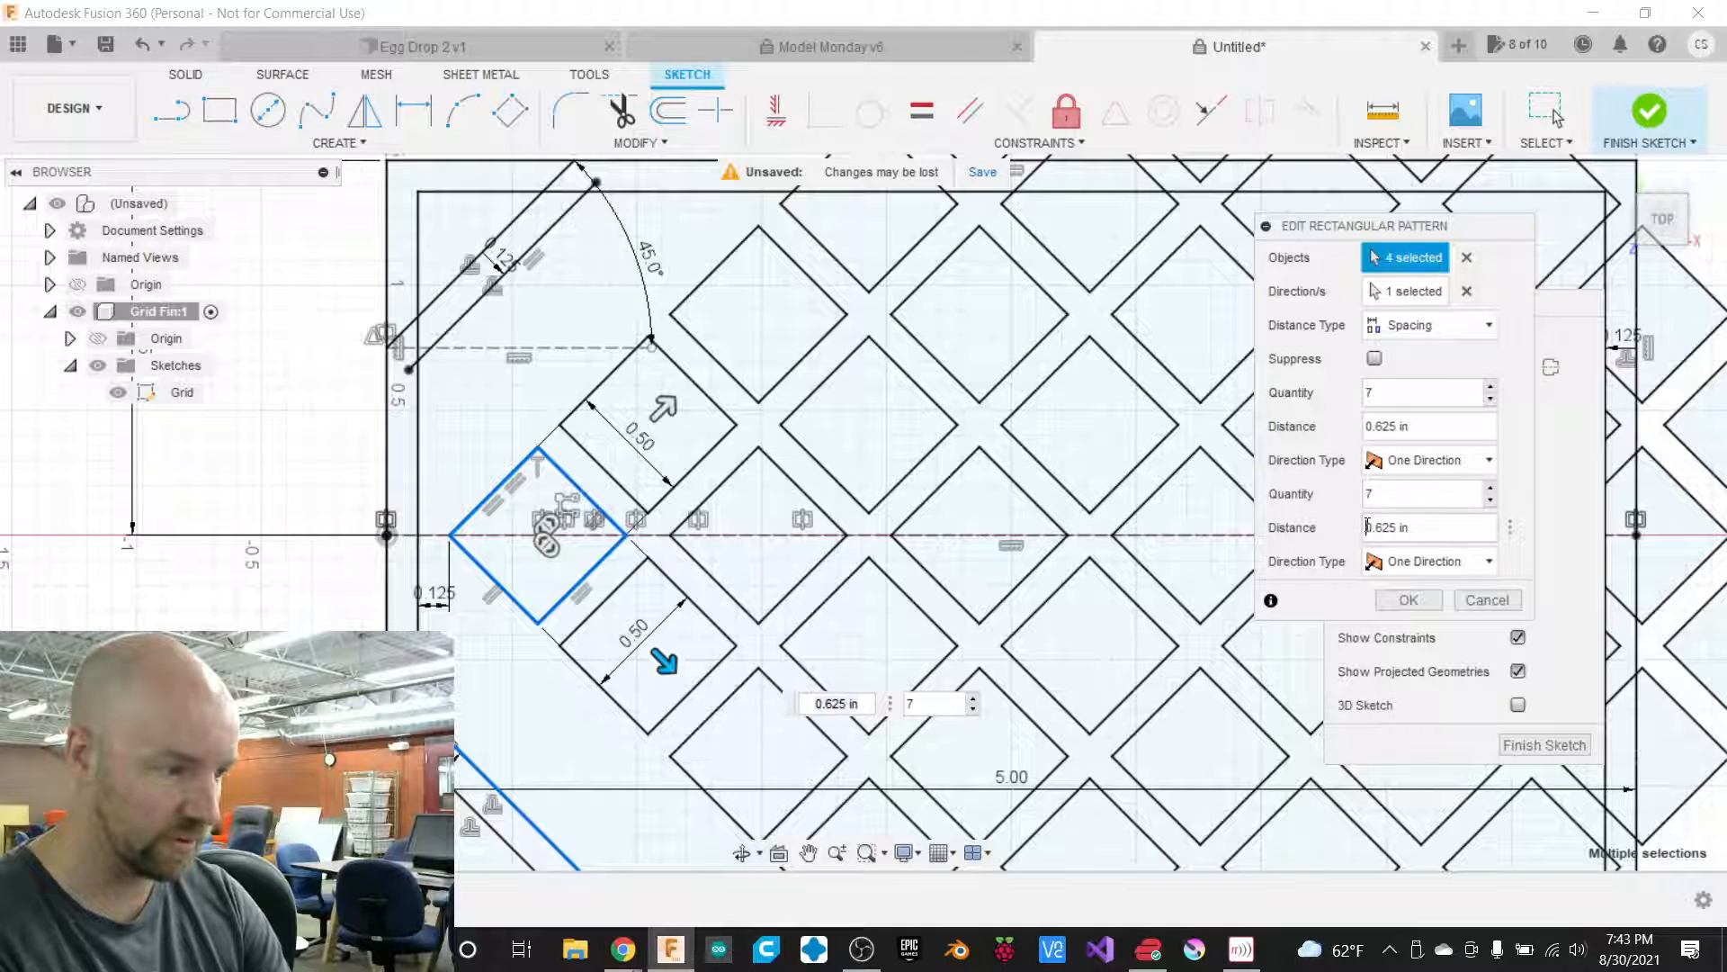
pyautogui.click(1408, 599)
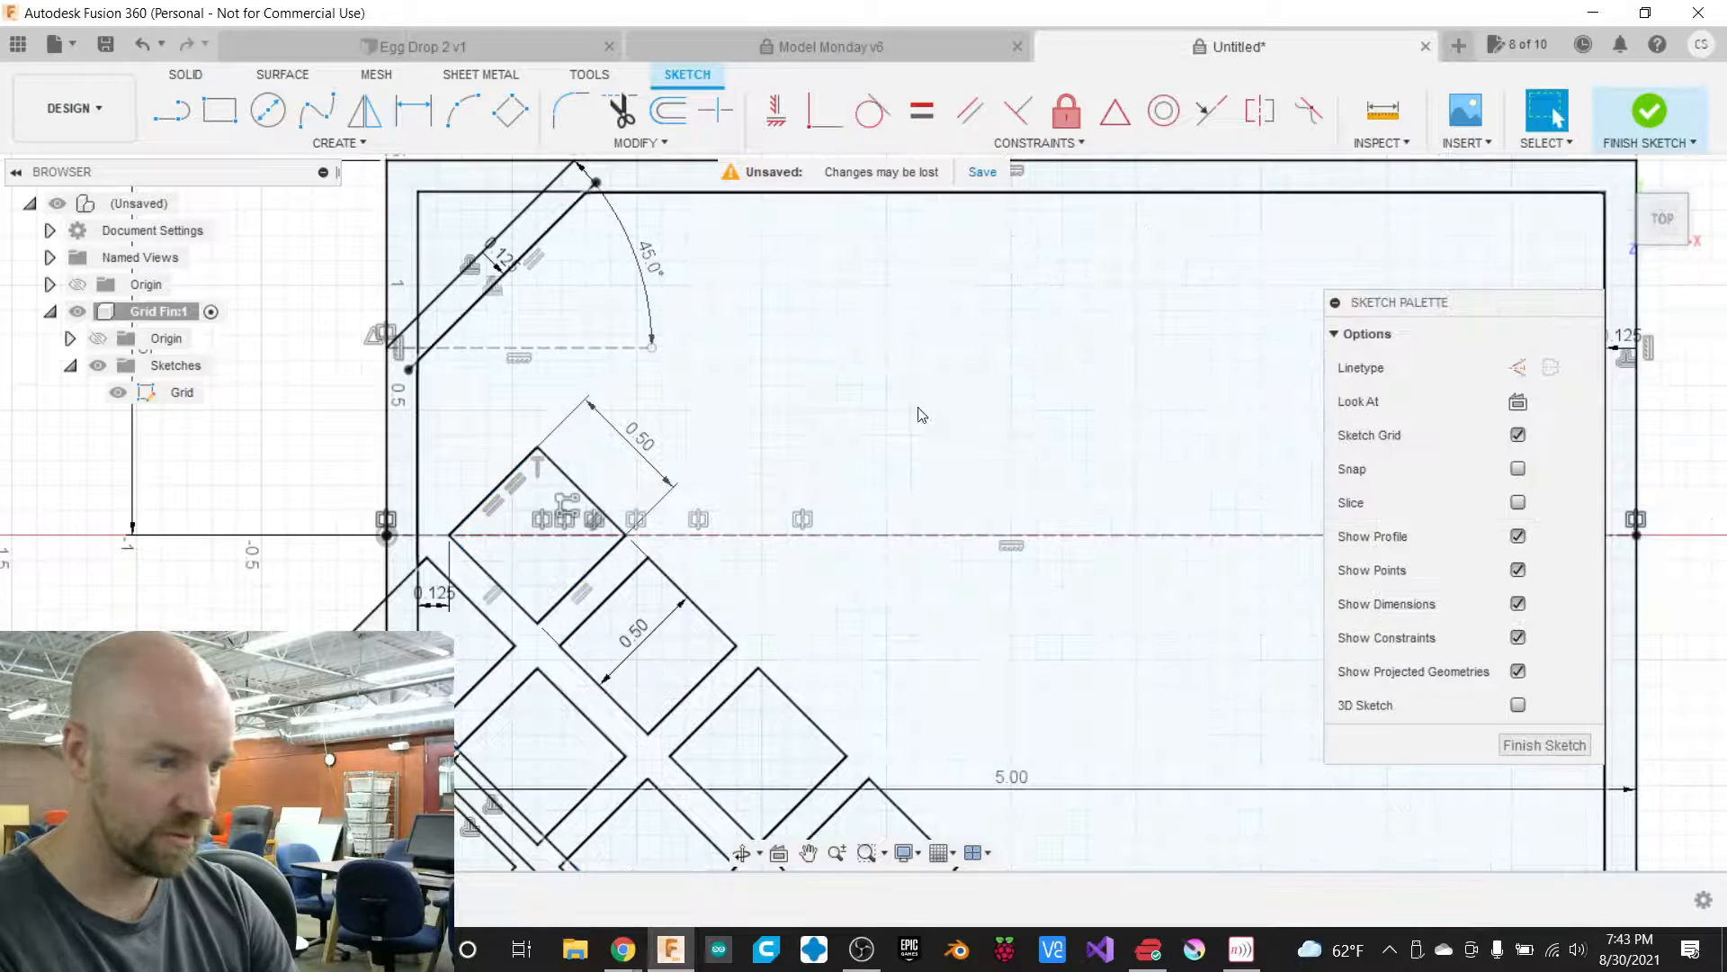
pyautogui.scroll(-4, 861, 351)
pyautogui.scroll(2, 887, 506)
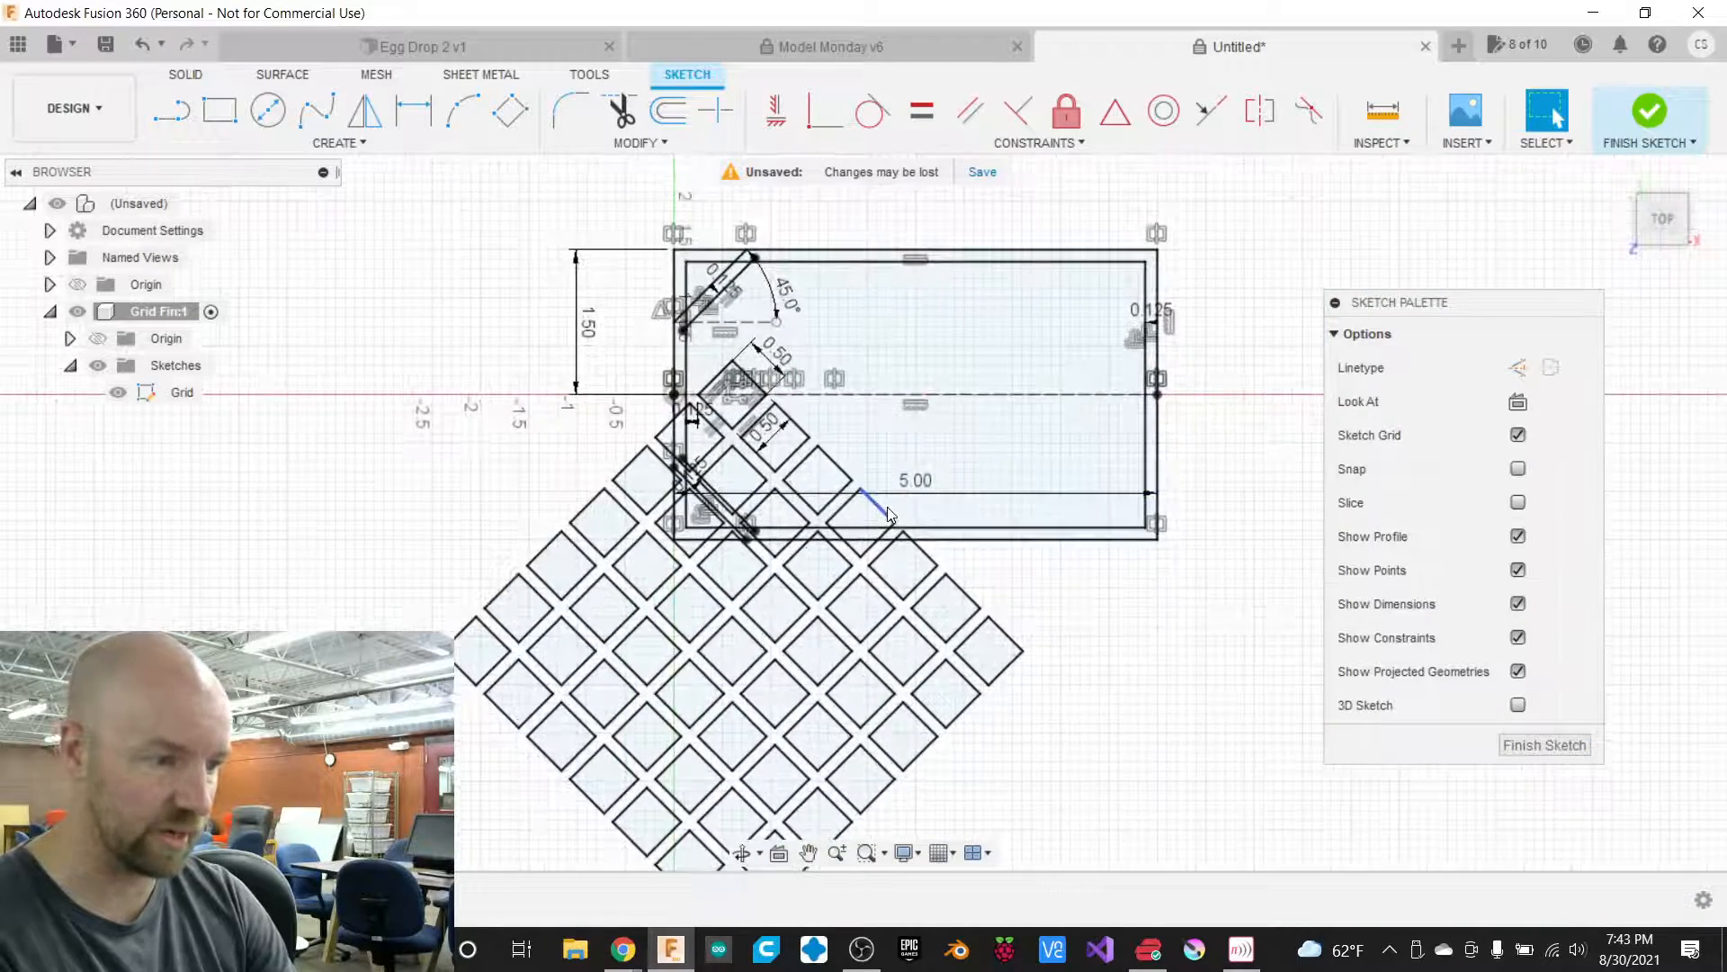
pyautogui.scroll(3, 666, 306)
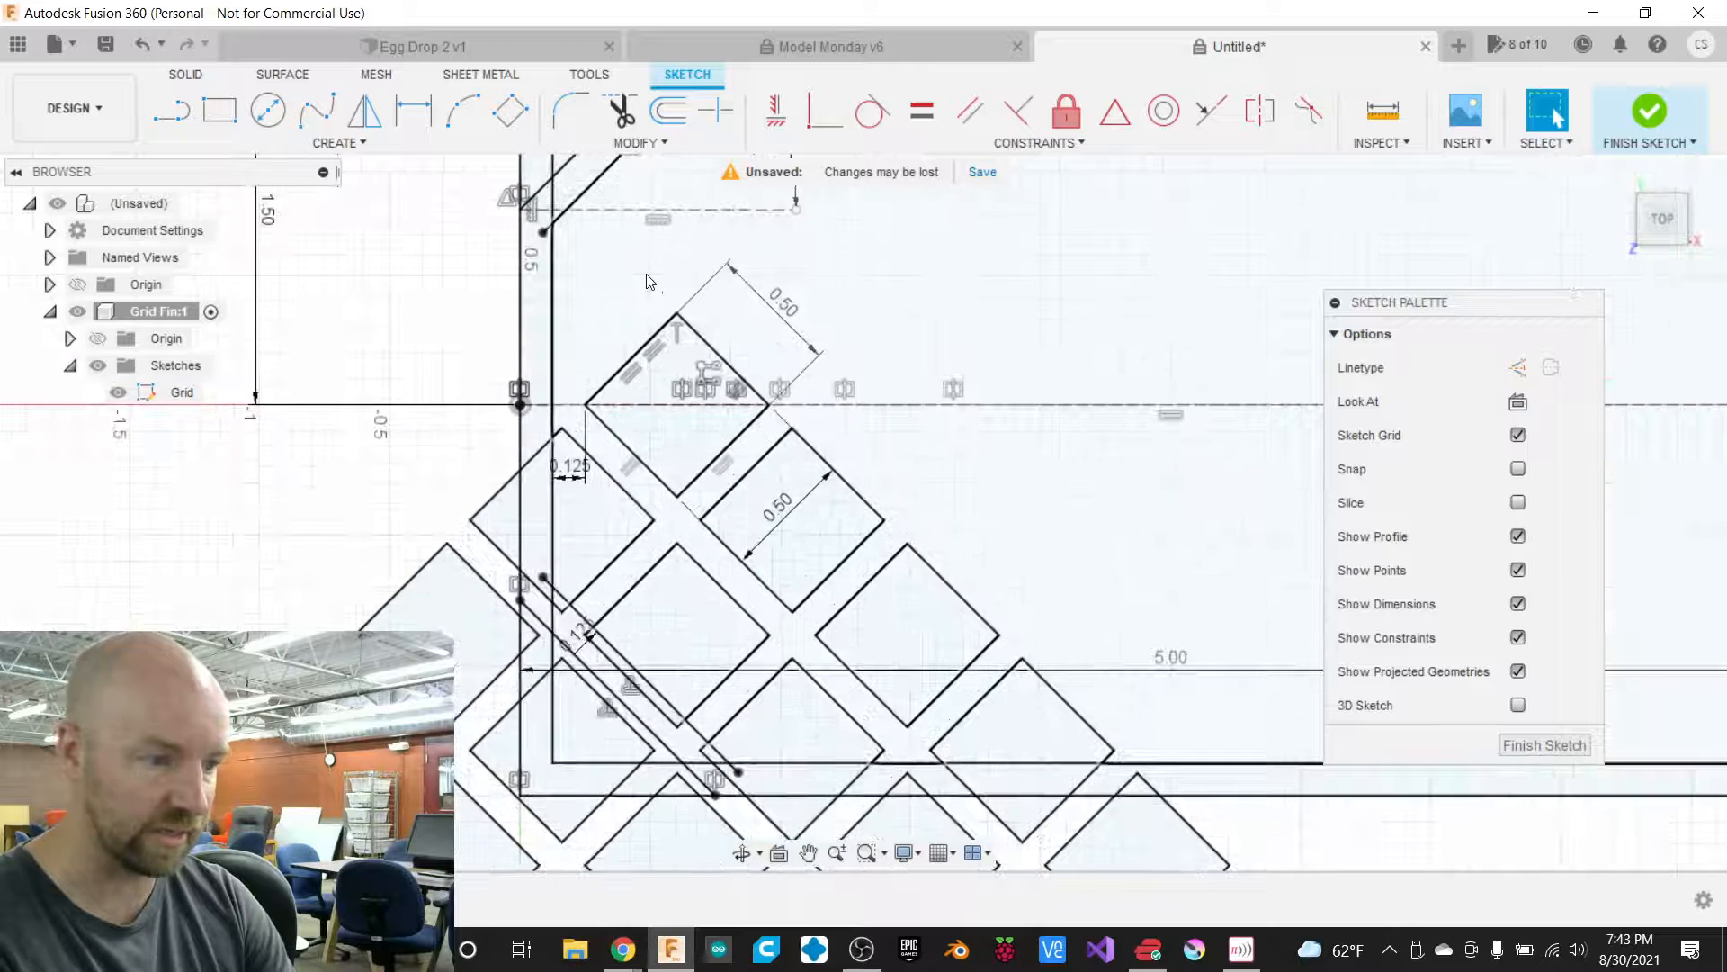
# Try a first-direction spacing of -0.625 in in the diamond's rectangular pattern, and restore 0.625 in for both directions.
pyautogui.doubleClick(705, 369)
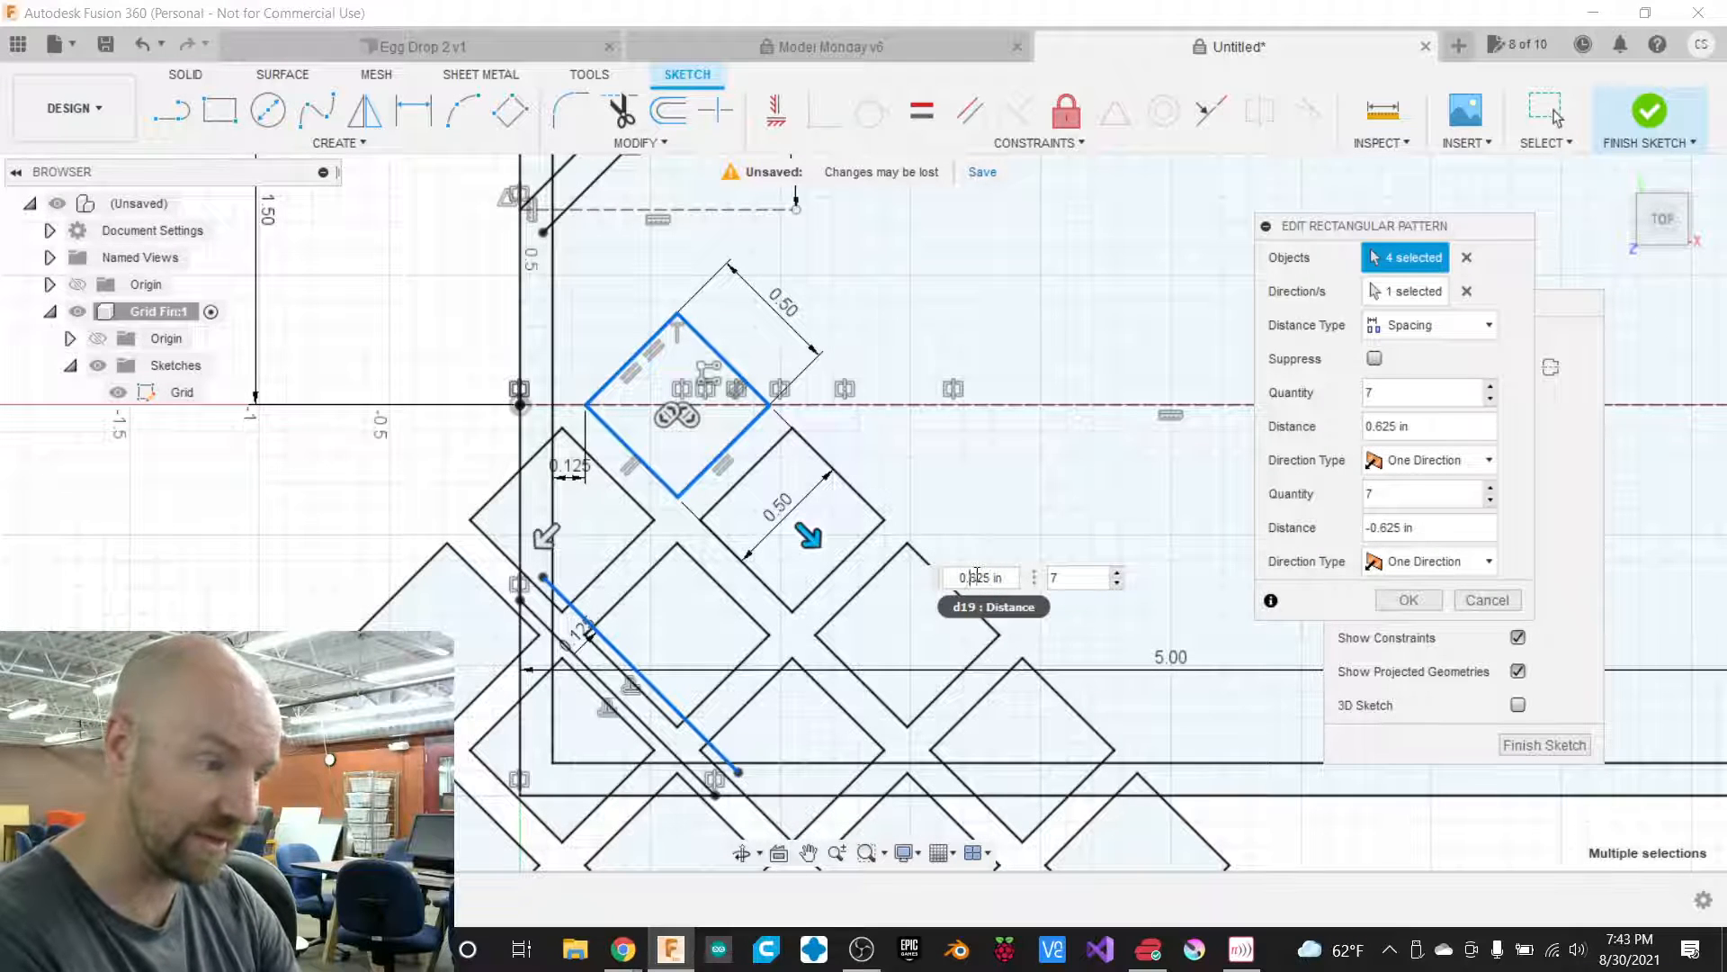
pyautogui.press('Tab')
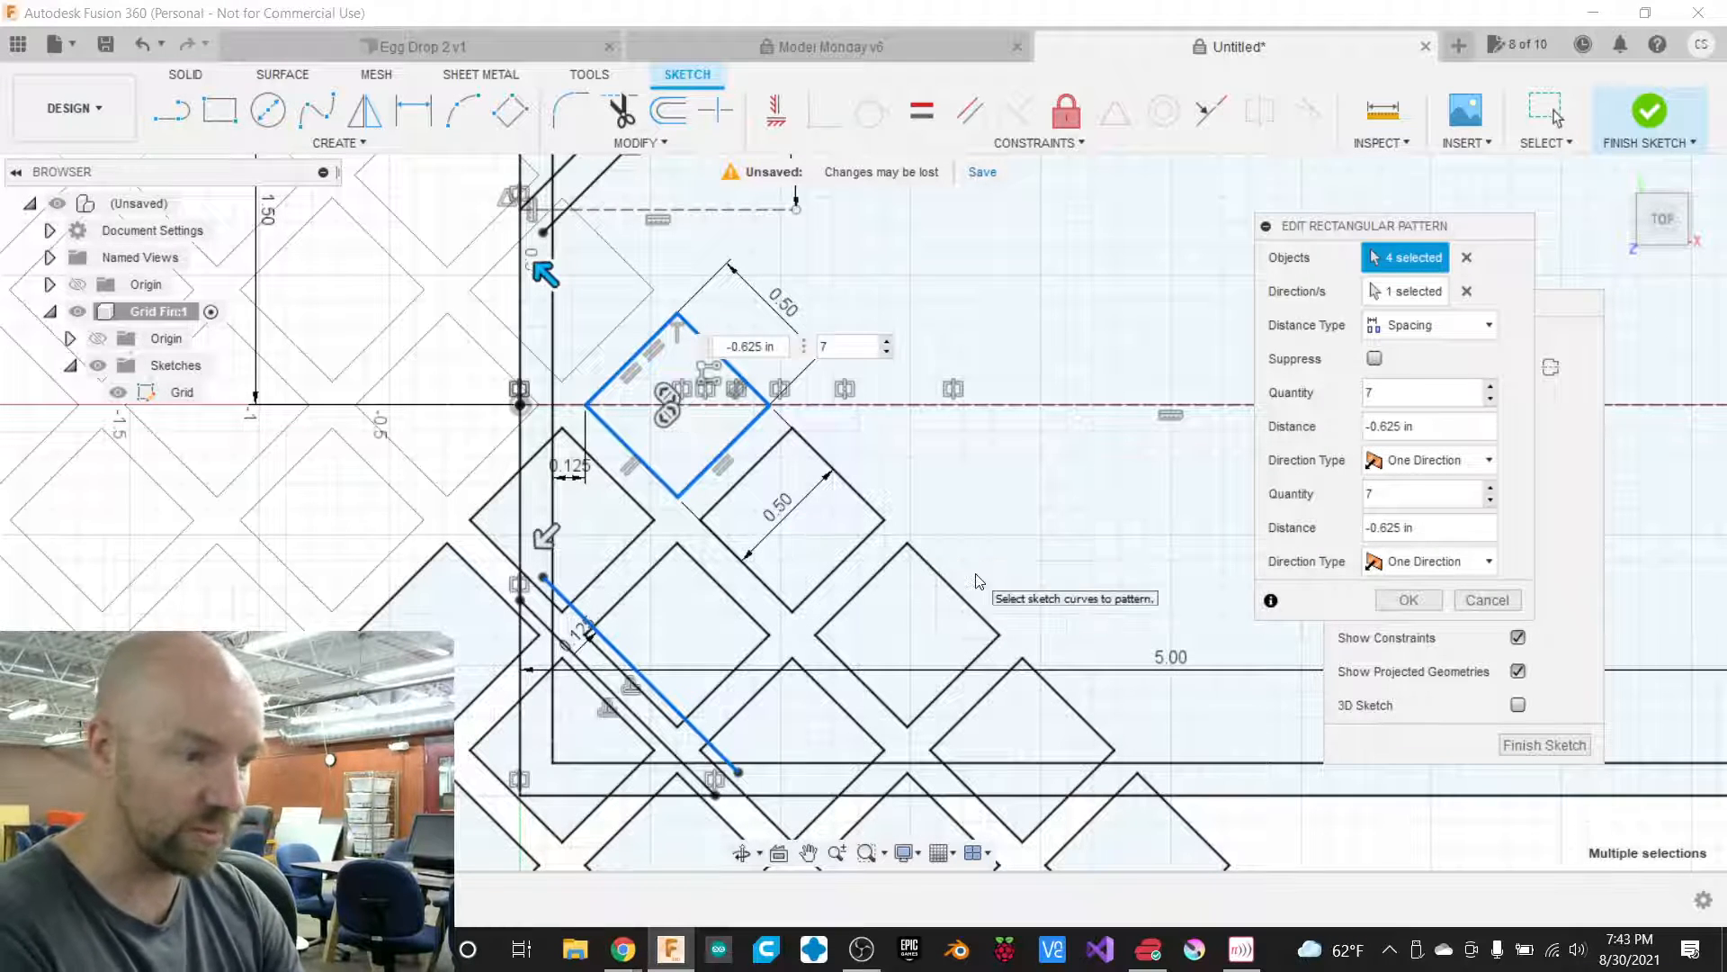
pyautogui.press('BackSpace')
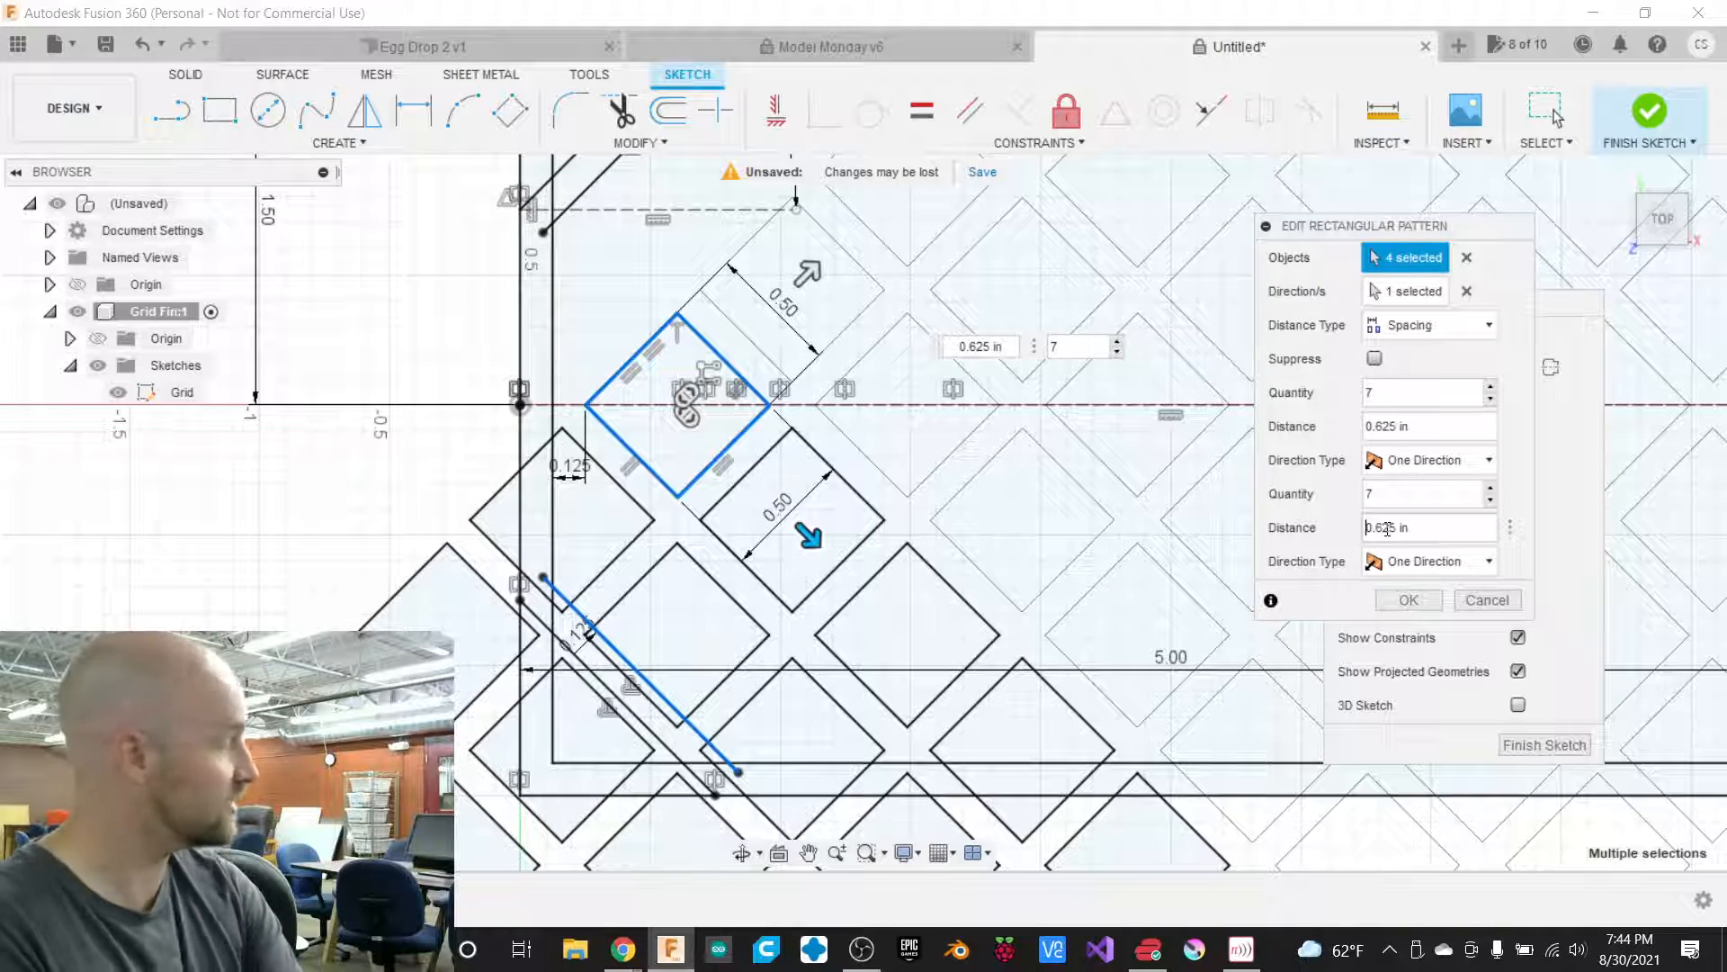
pyautogui.click(1409, 600)
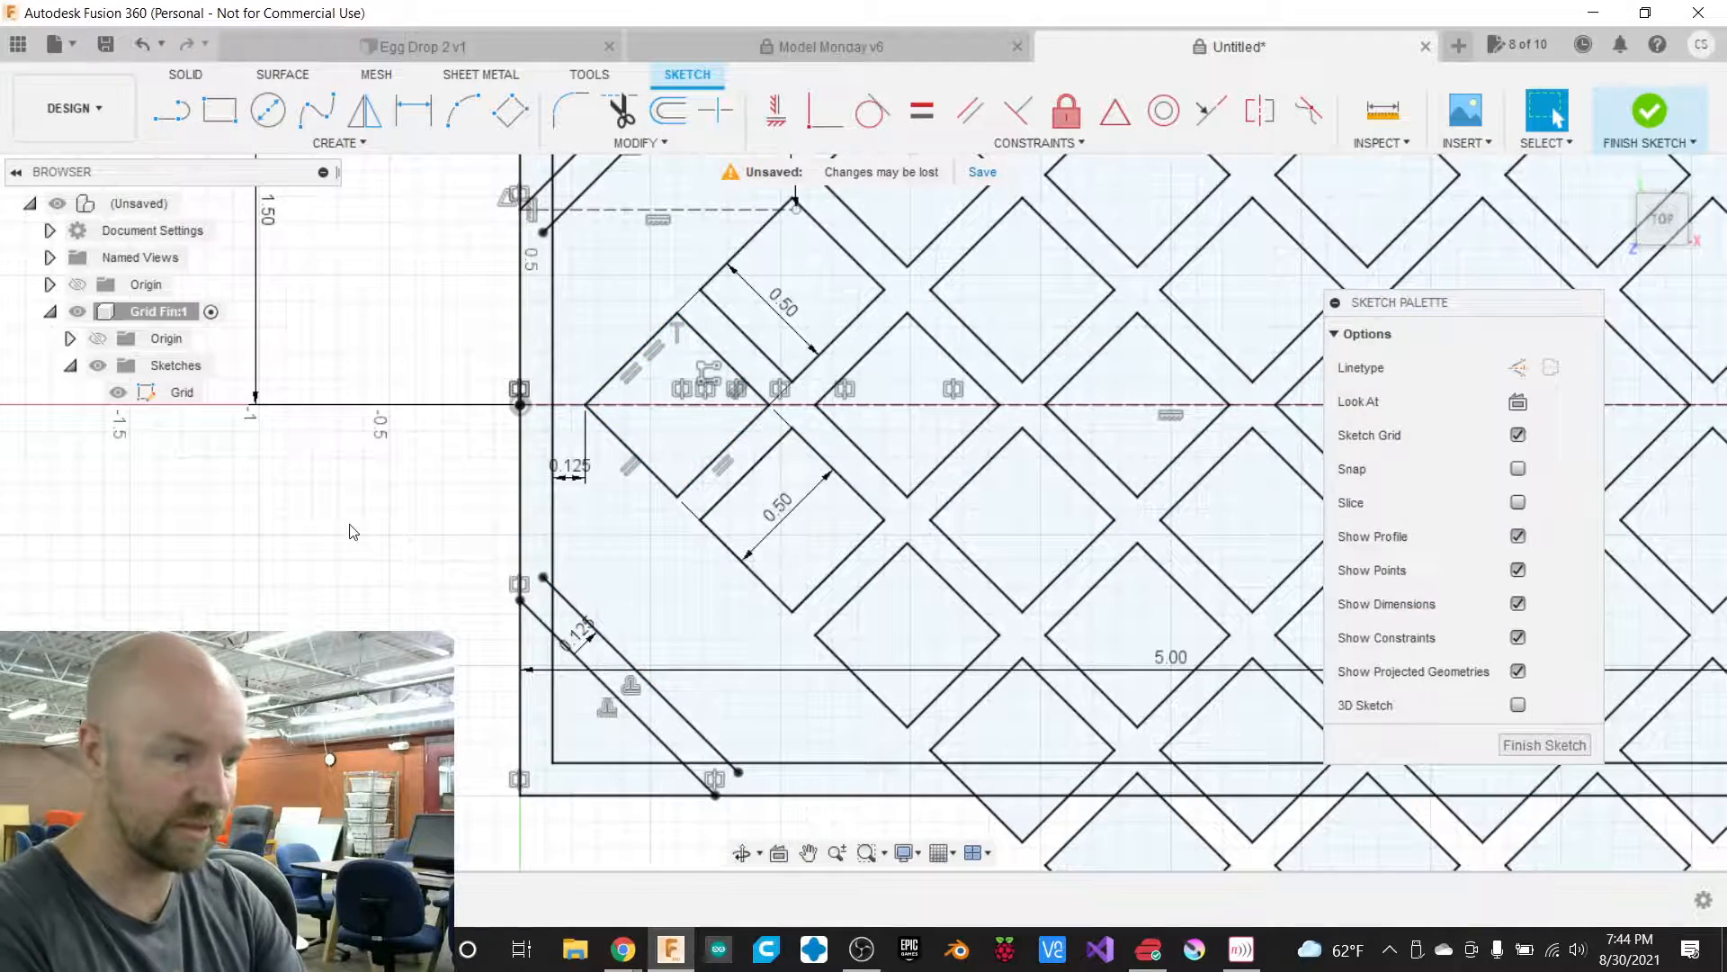
pyautogui.scroll(-3, 350, 536)
pyautogui.scroll(-1, 390, 553)
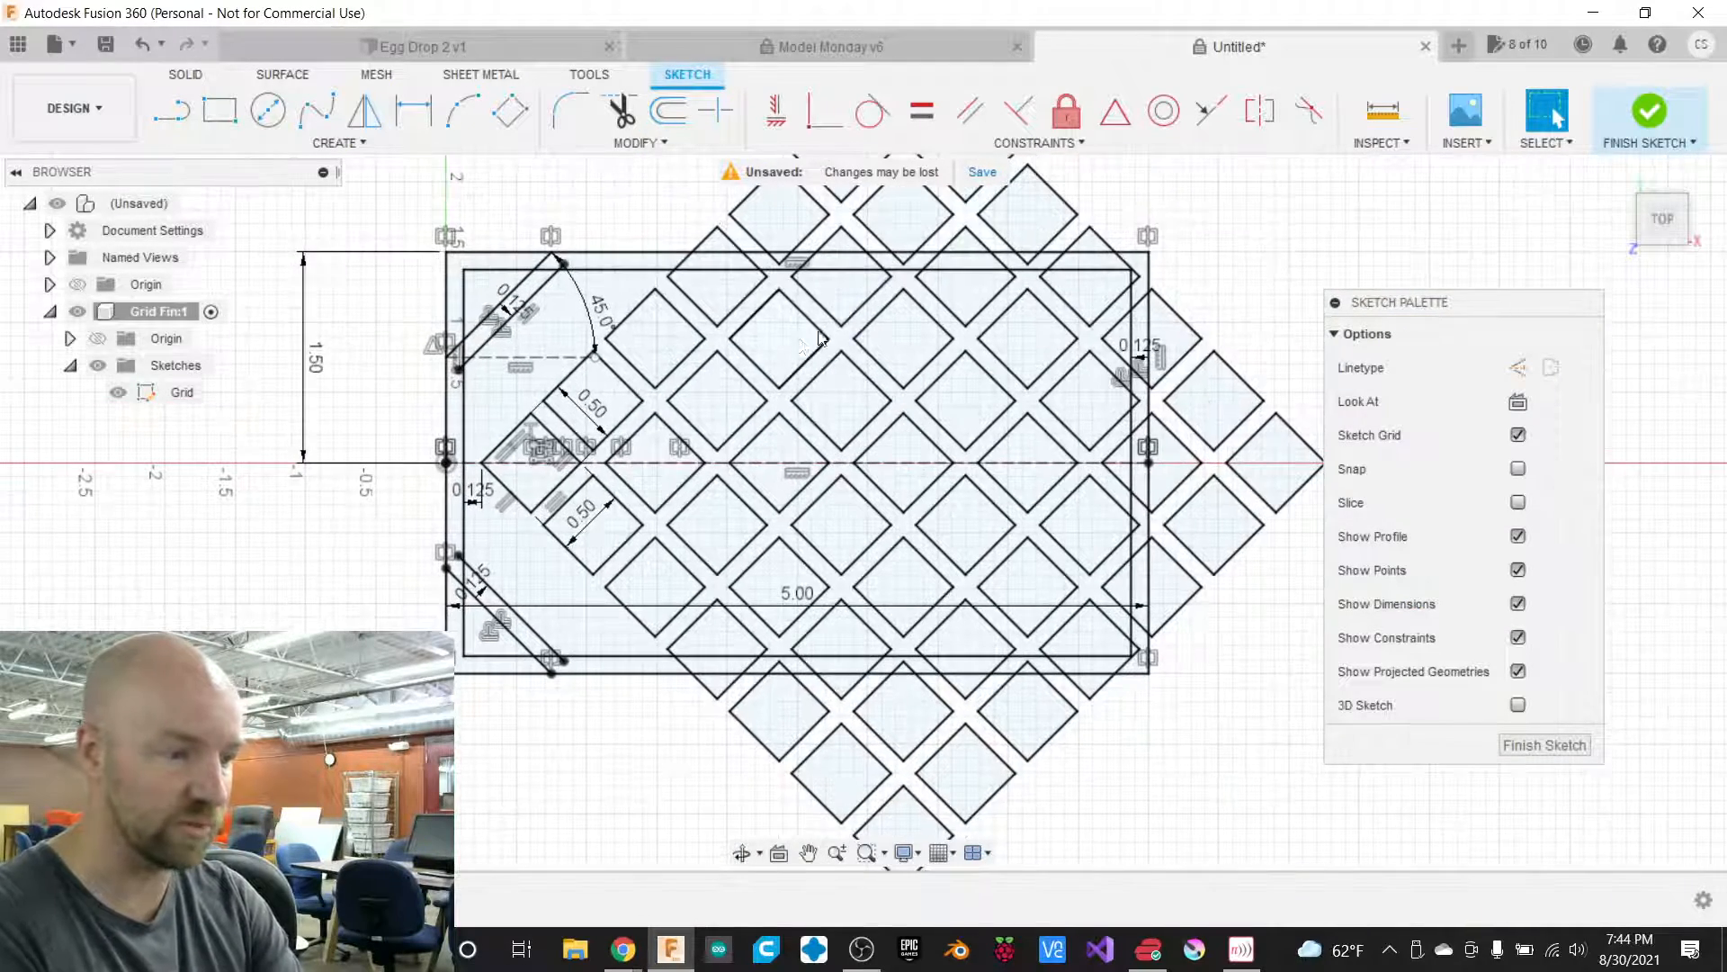
pyautogui.scroll(1, 682, 317)
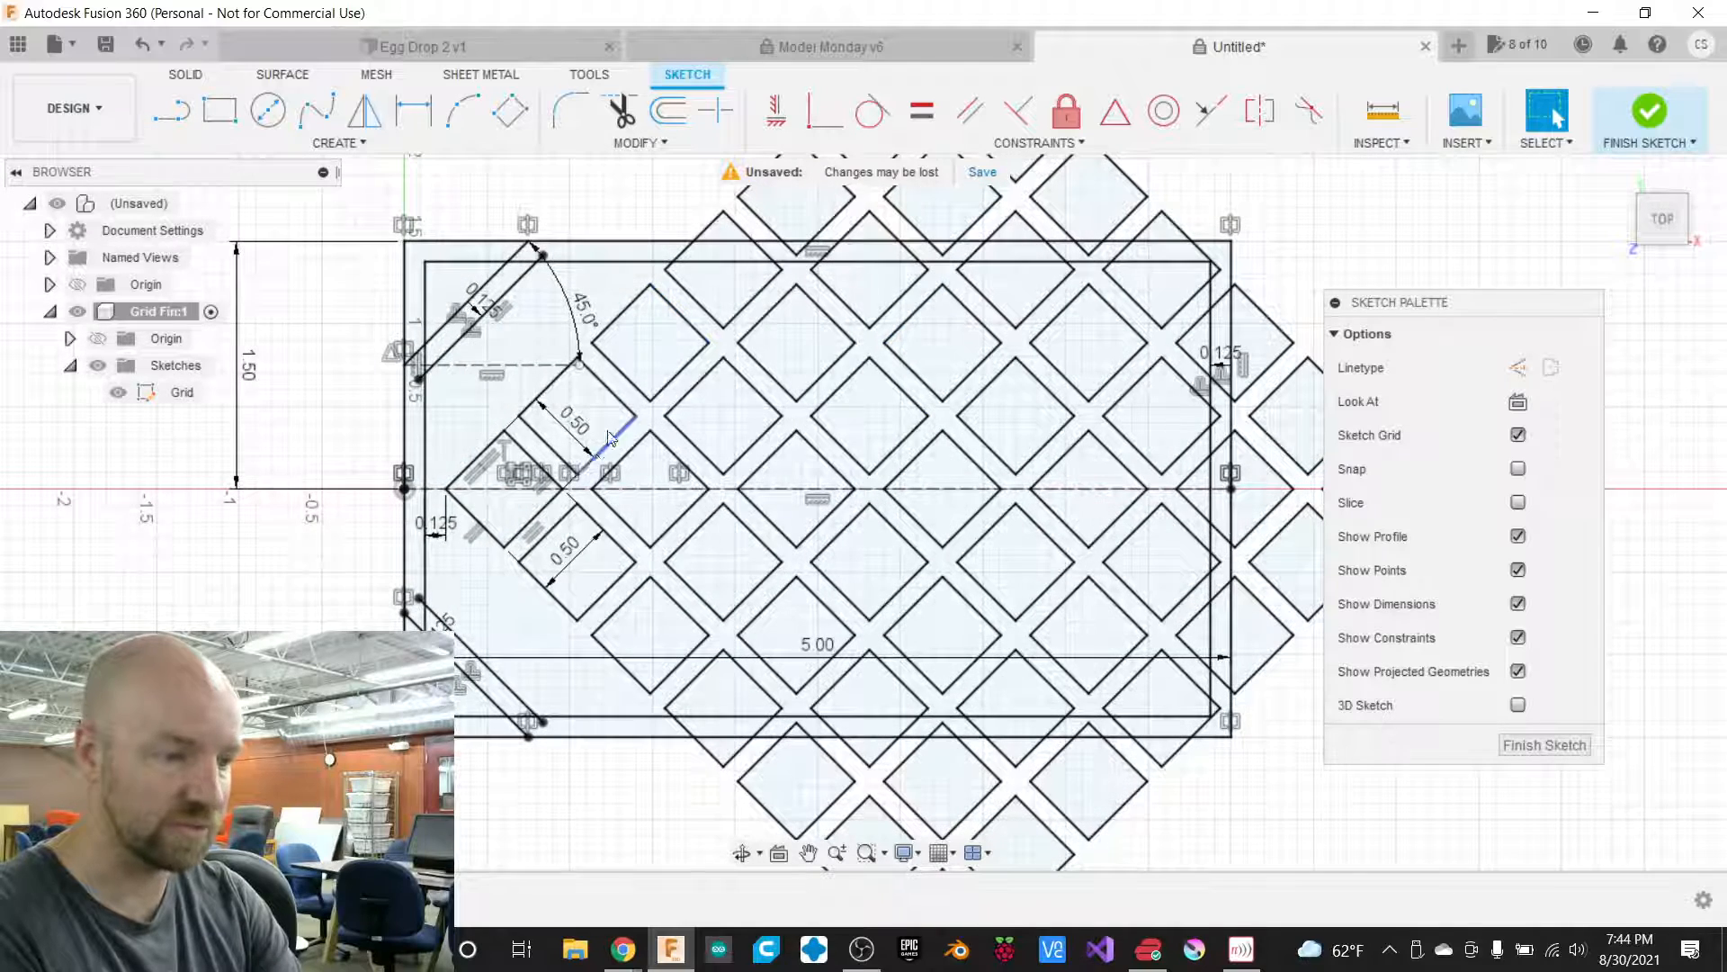
pyautogui.scroll(1, 728, 480)
pyautogui.scroll(1, 729, 480)
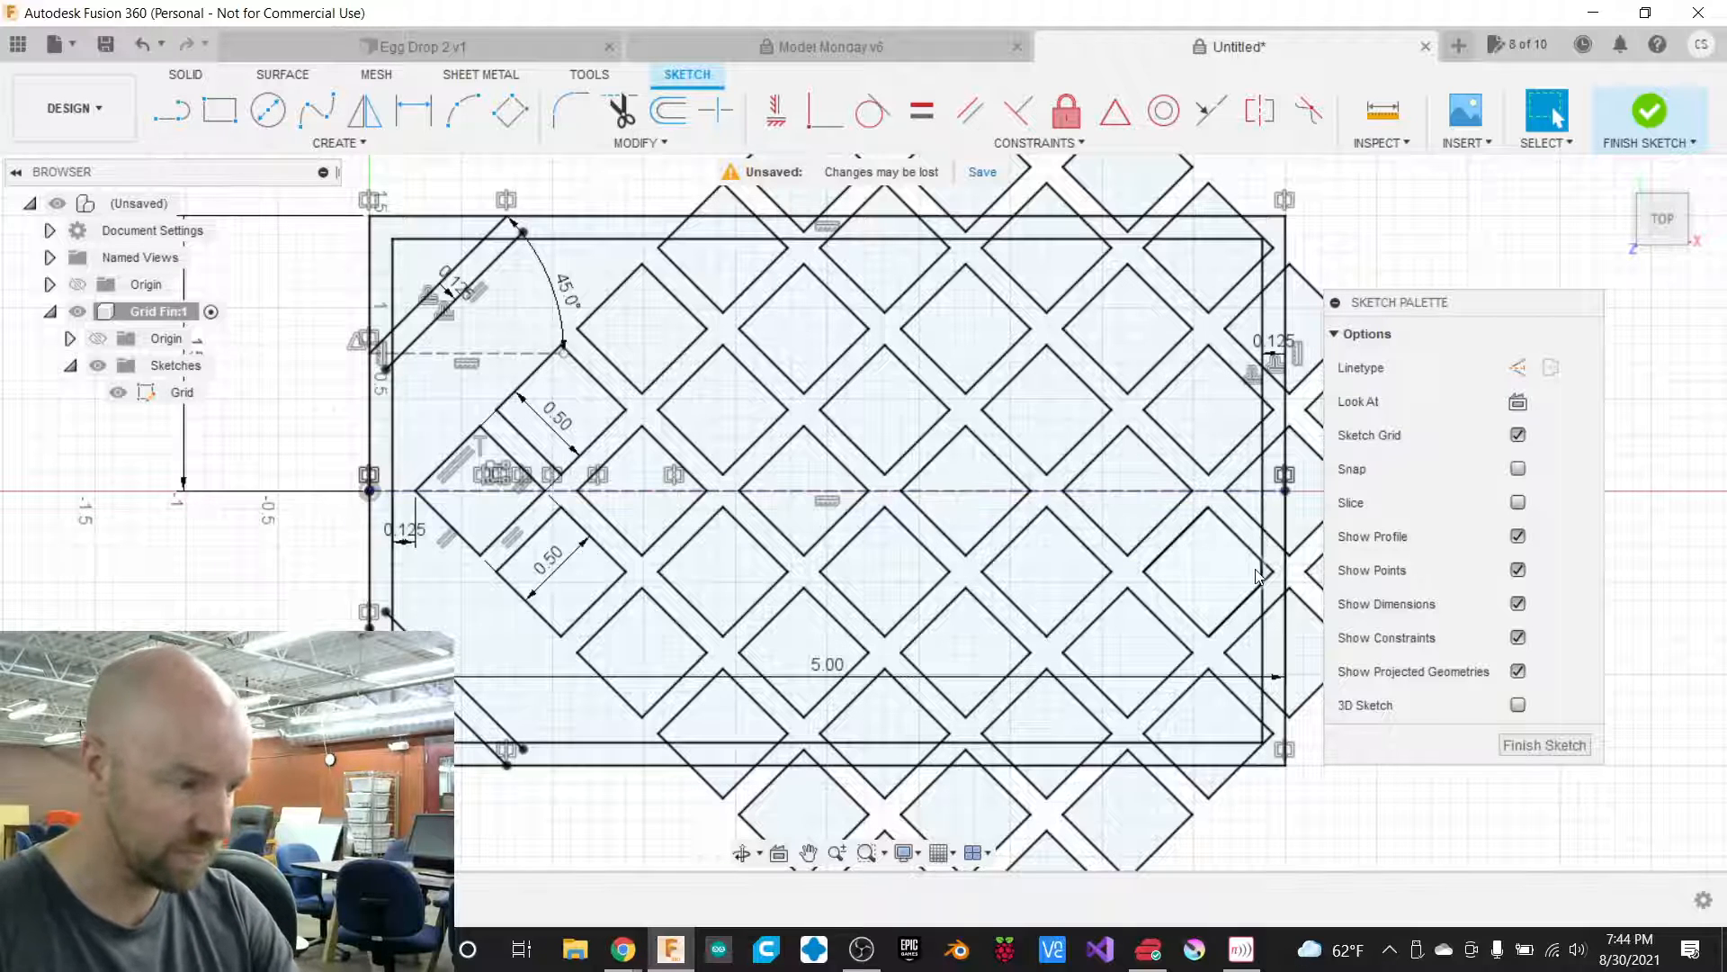
# Finish the Grid sketch and open the grid fin's extrusion for editing.
pyautogui.click(1524, 742)
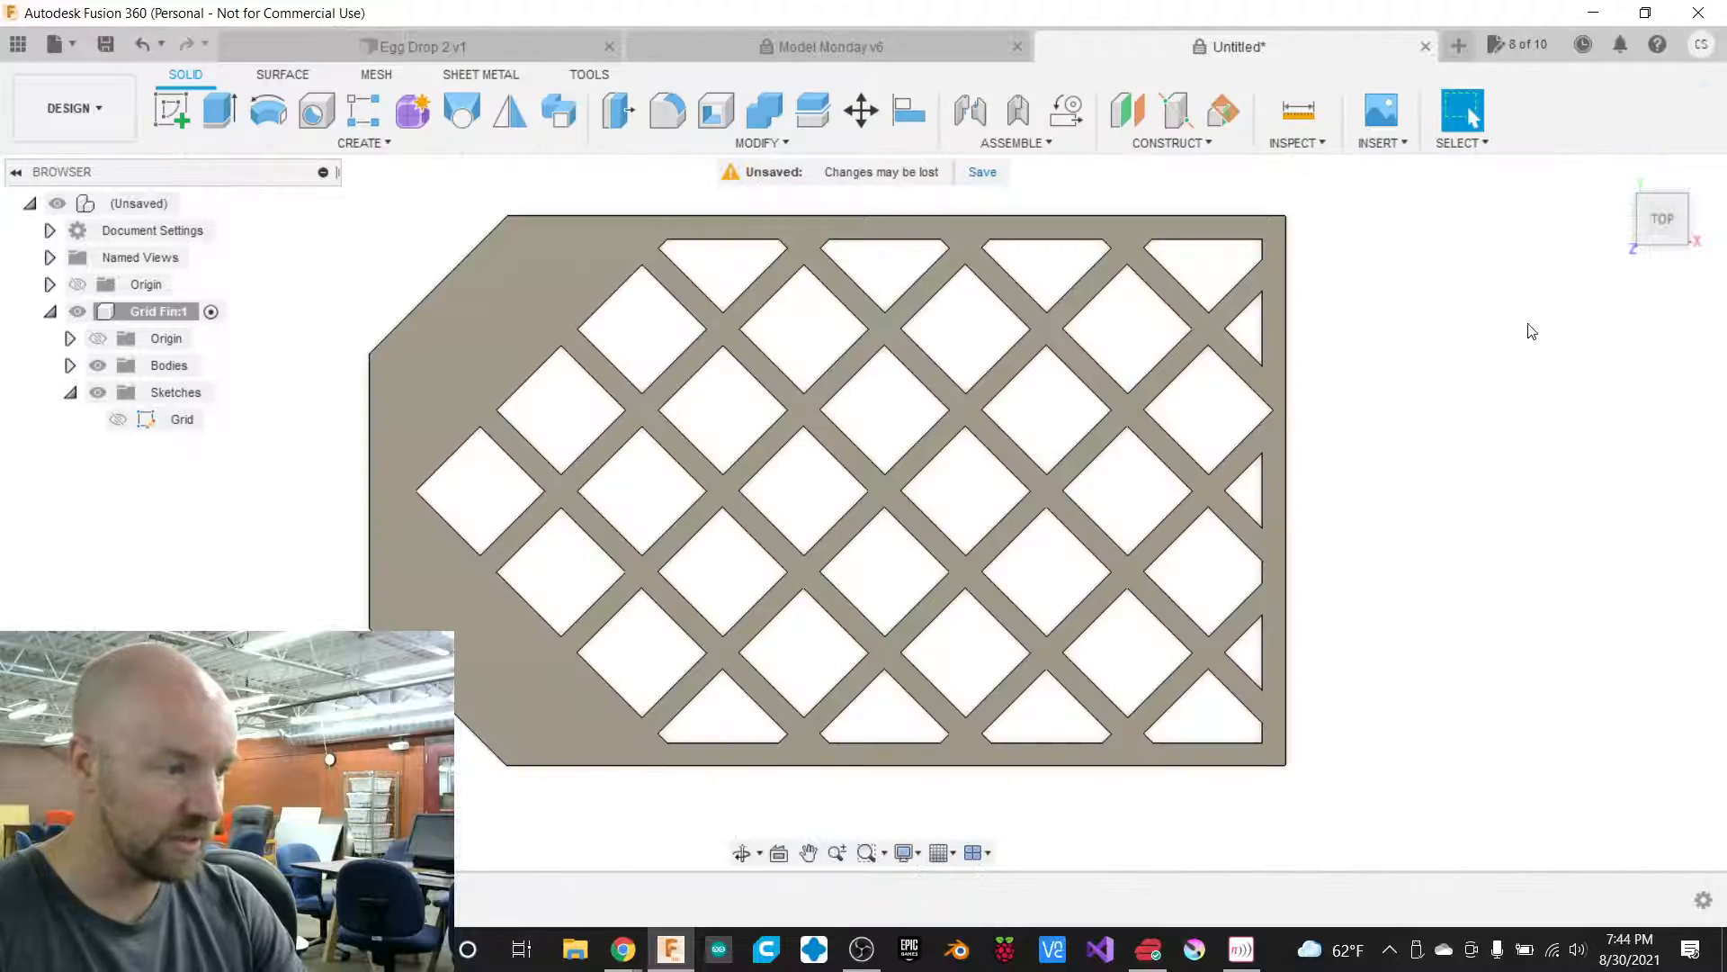
pyautogui.moveTo(1656, 217); pyautogui.dragTo(1625, 160)
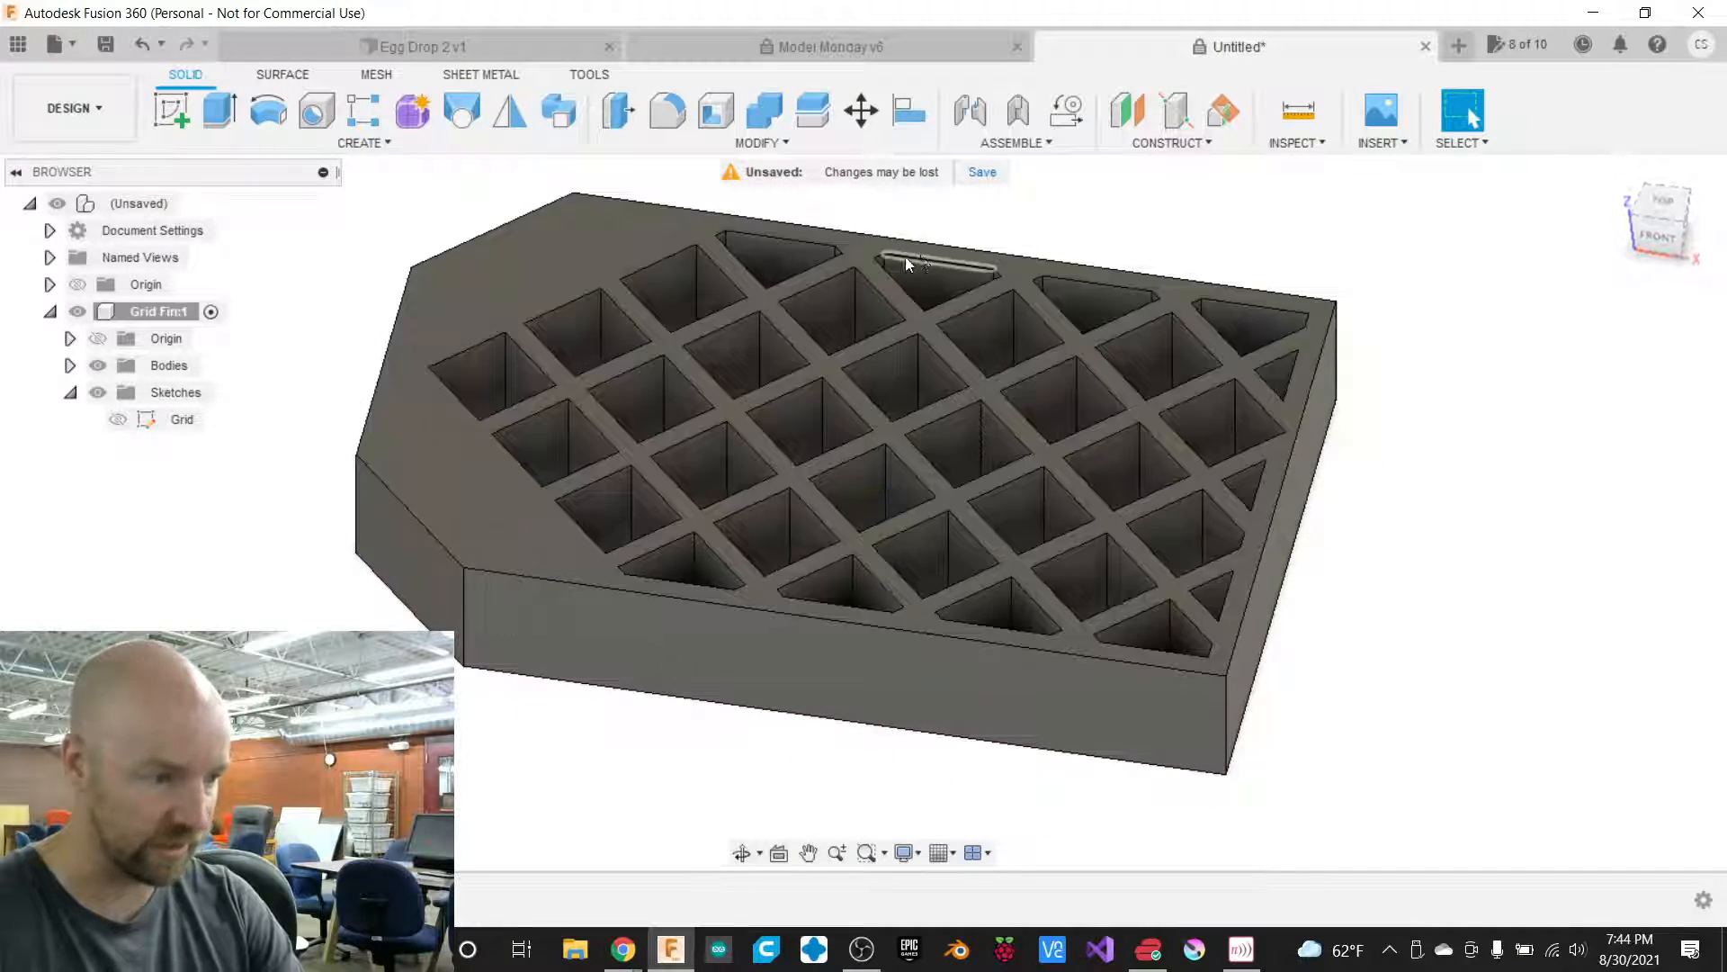
pyautogui.scroll(2, 884, 267)
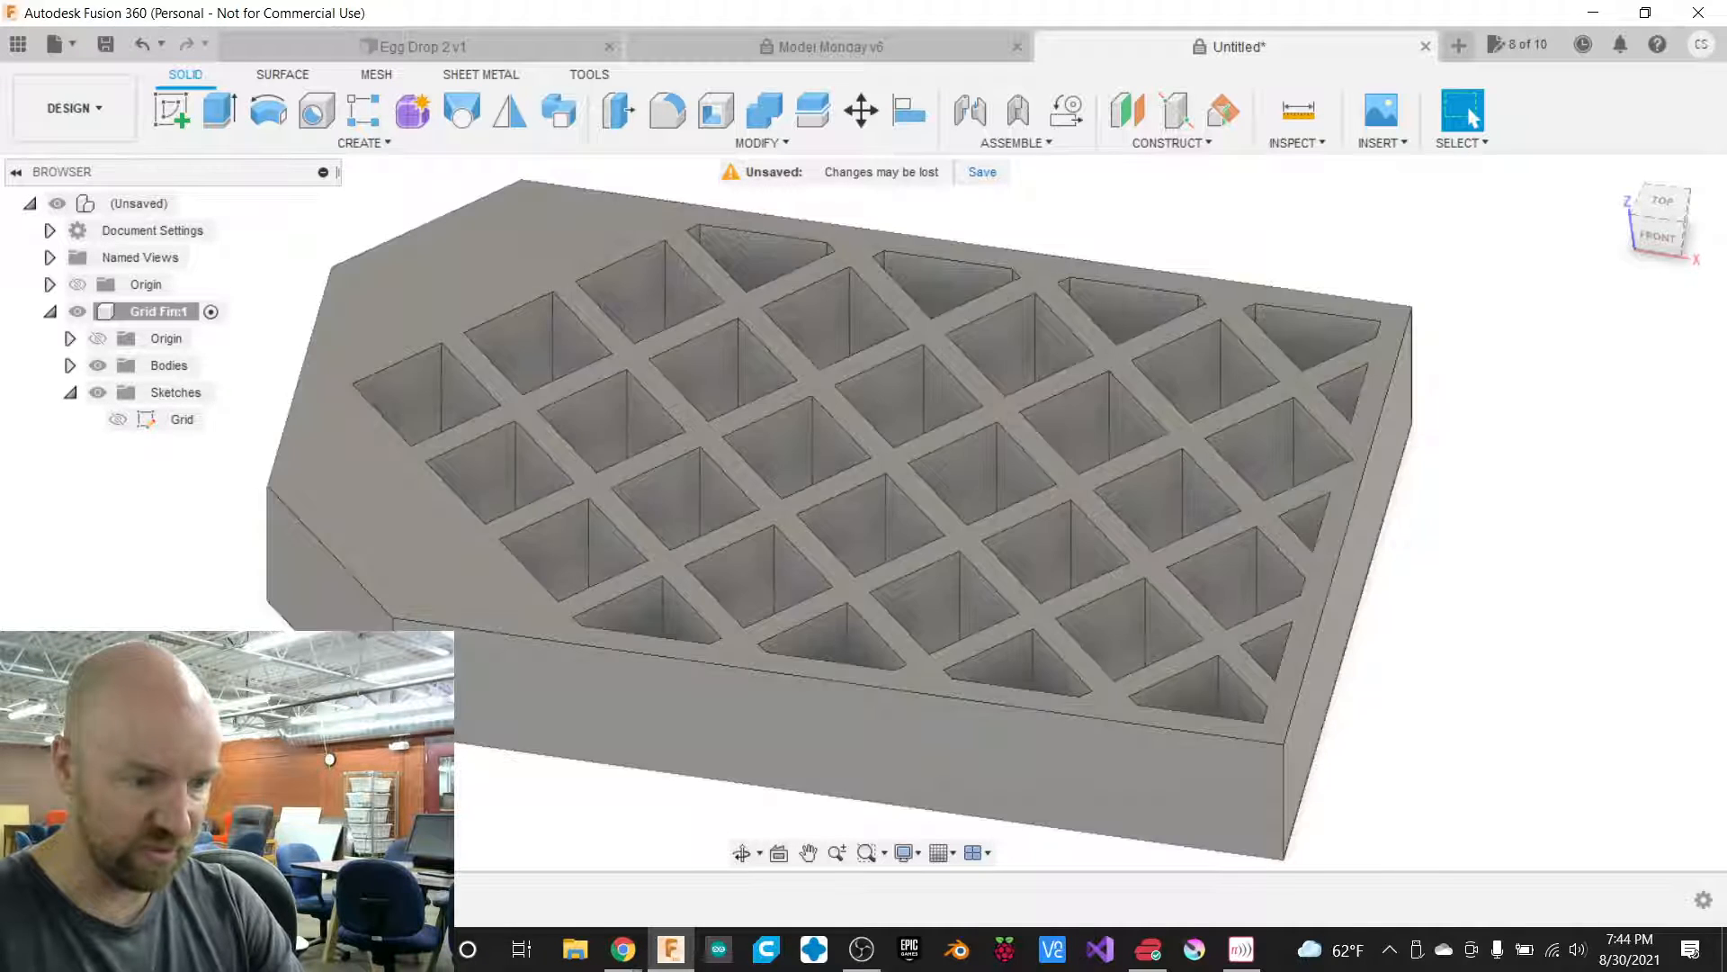
pyautogui.rightClick(202, 898)
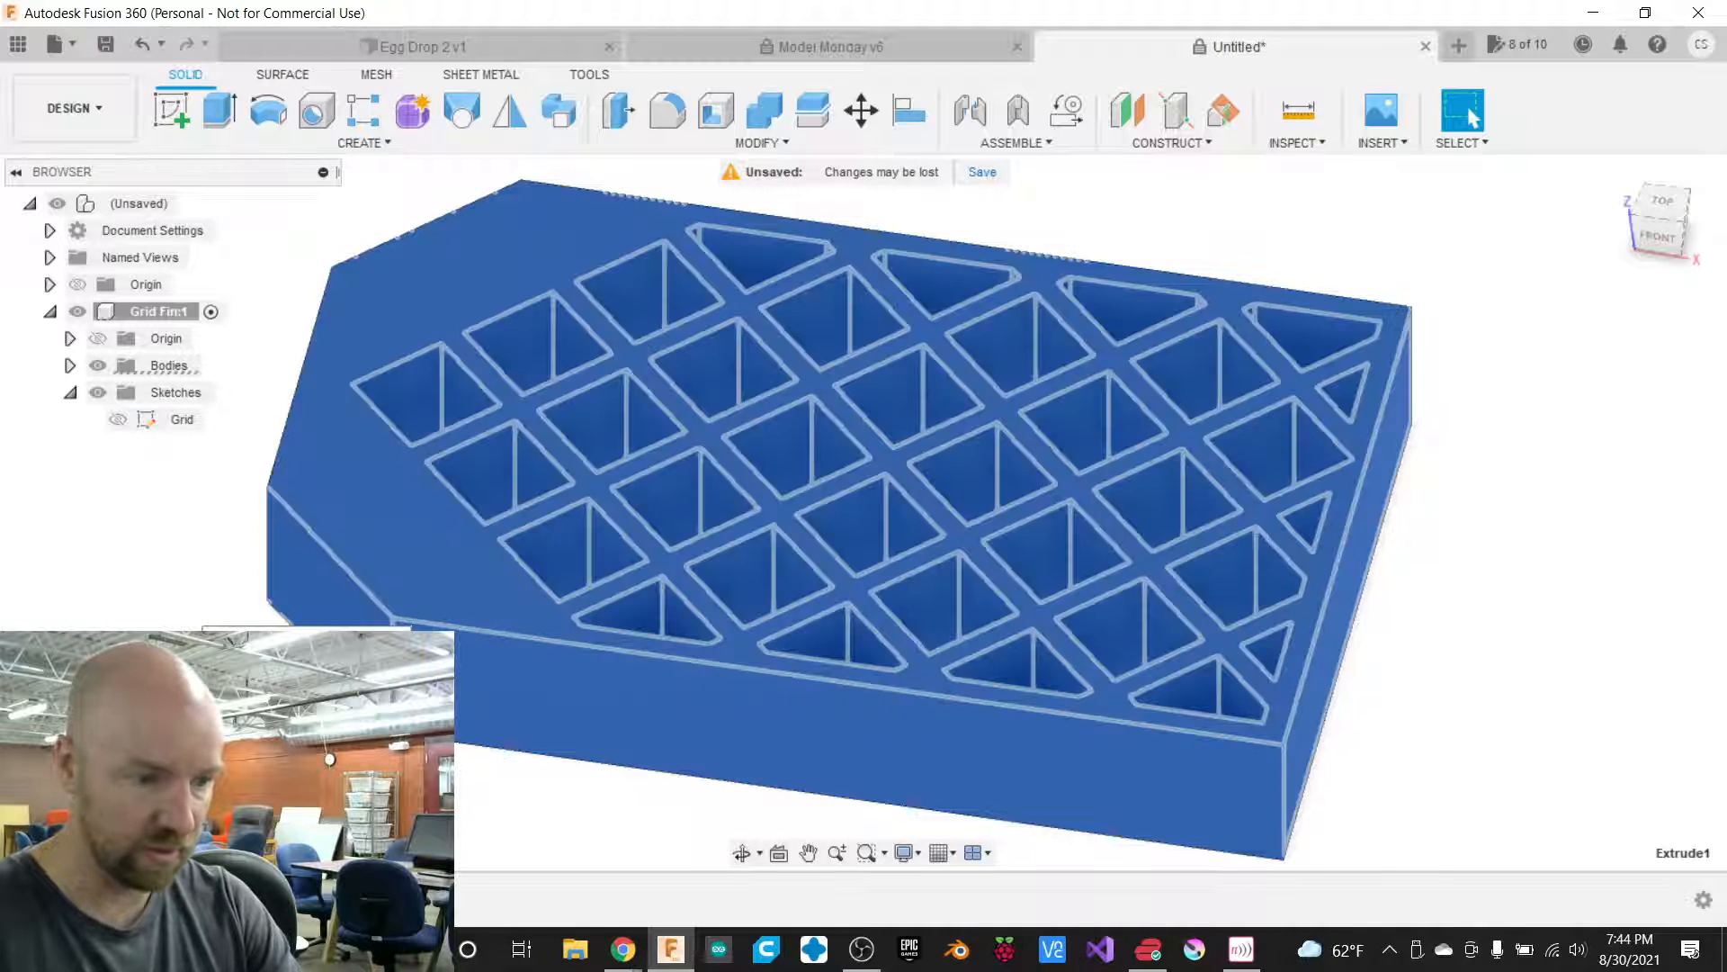
pyautogui.click(261, 675)
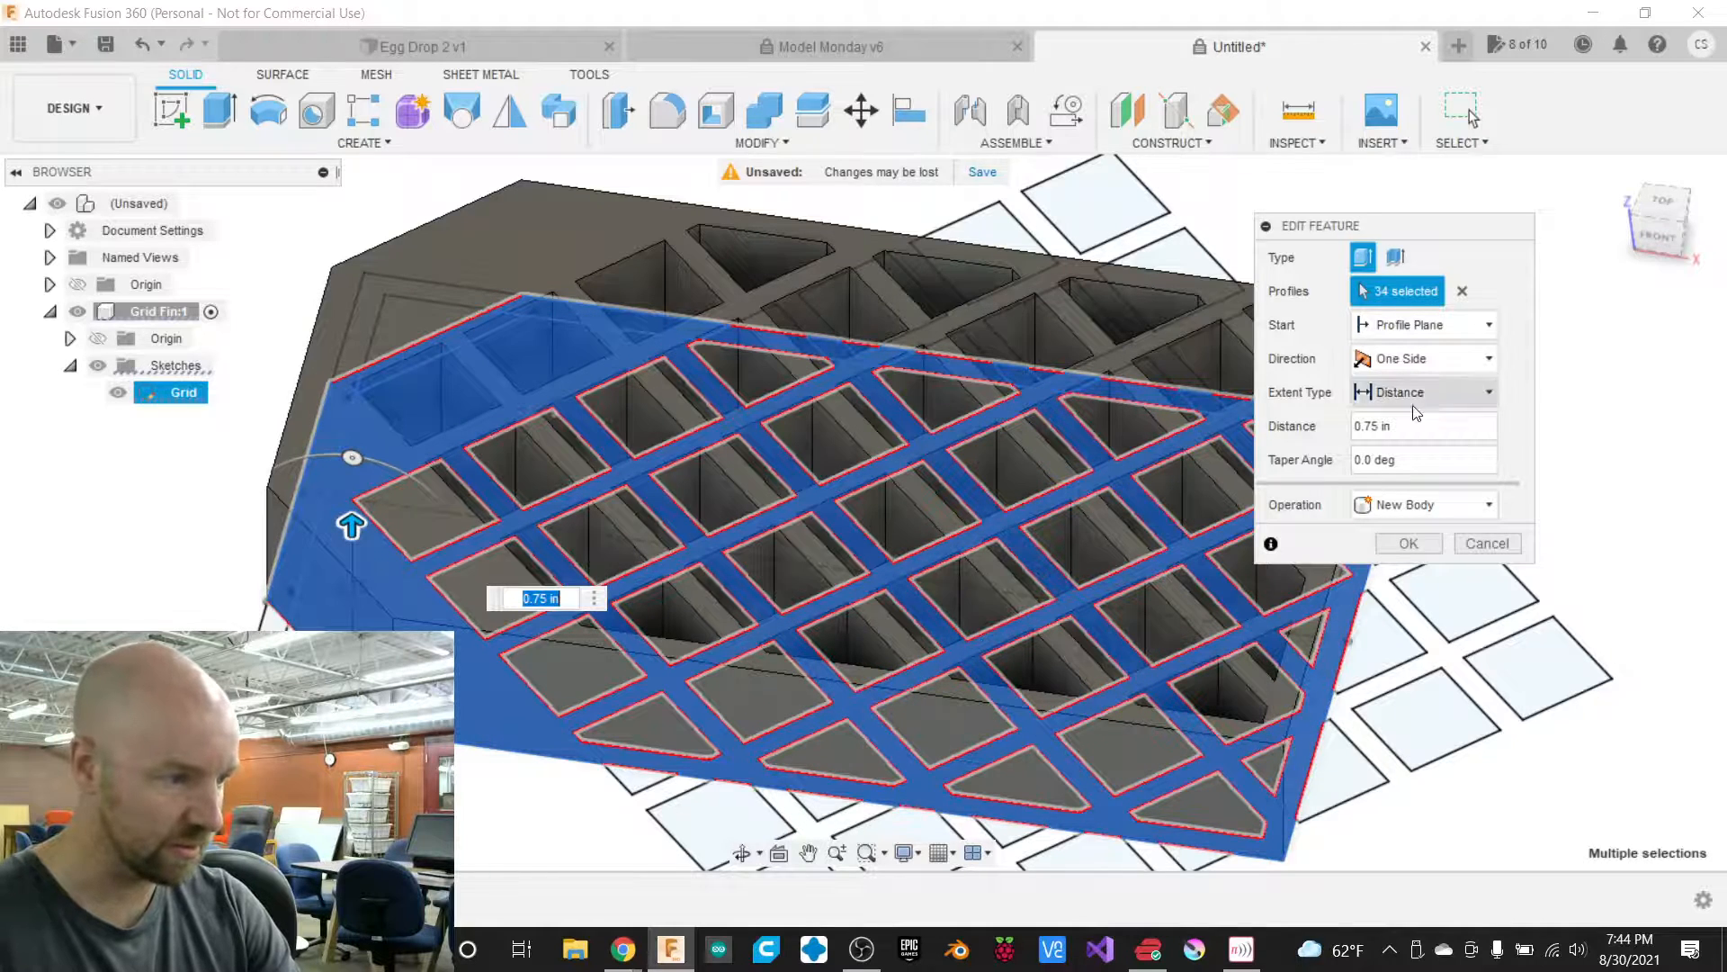
# Set the extrusion distance to 0 and add the missed diamond tip in the straight end's border to the profiles.
pyautogui.moveTo(1416, 422); pyautogui.dragTo(1332, 433)
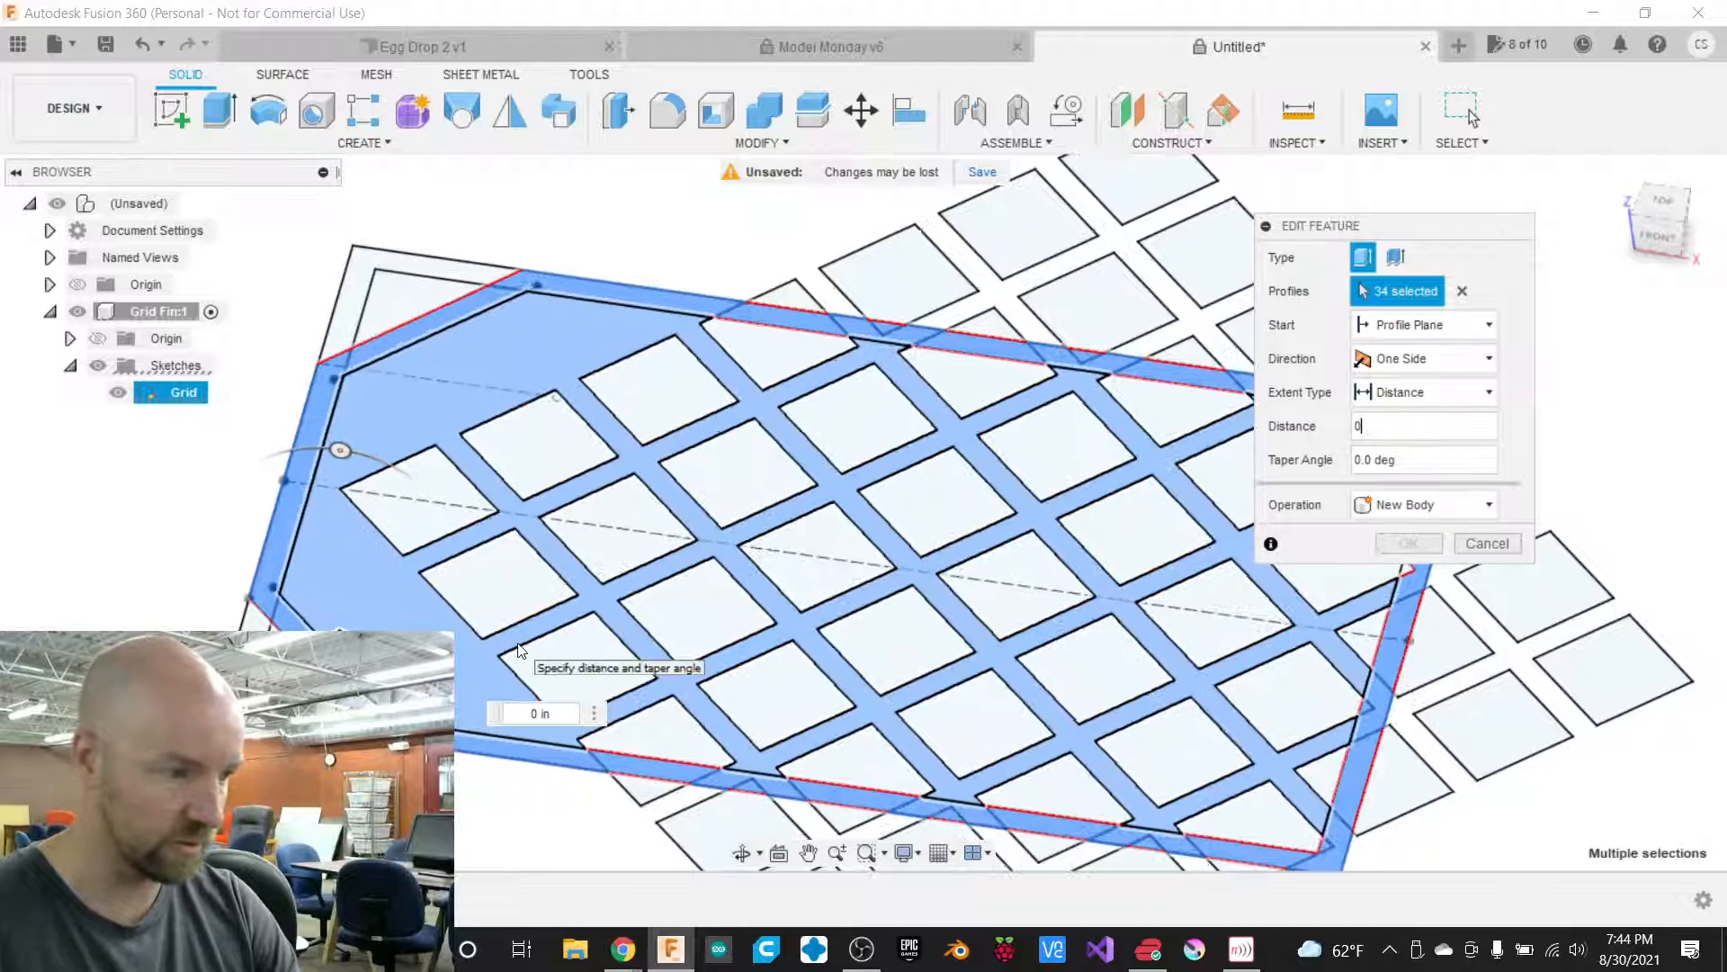
pyautogui.moveTo(1380, 236); pyautogui.dragTo(1635, 241)
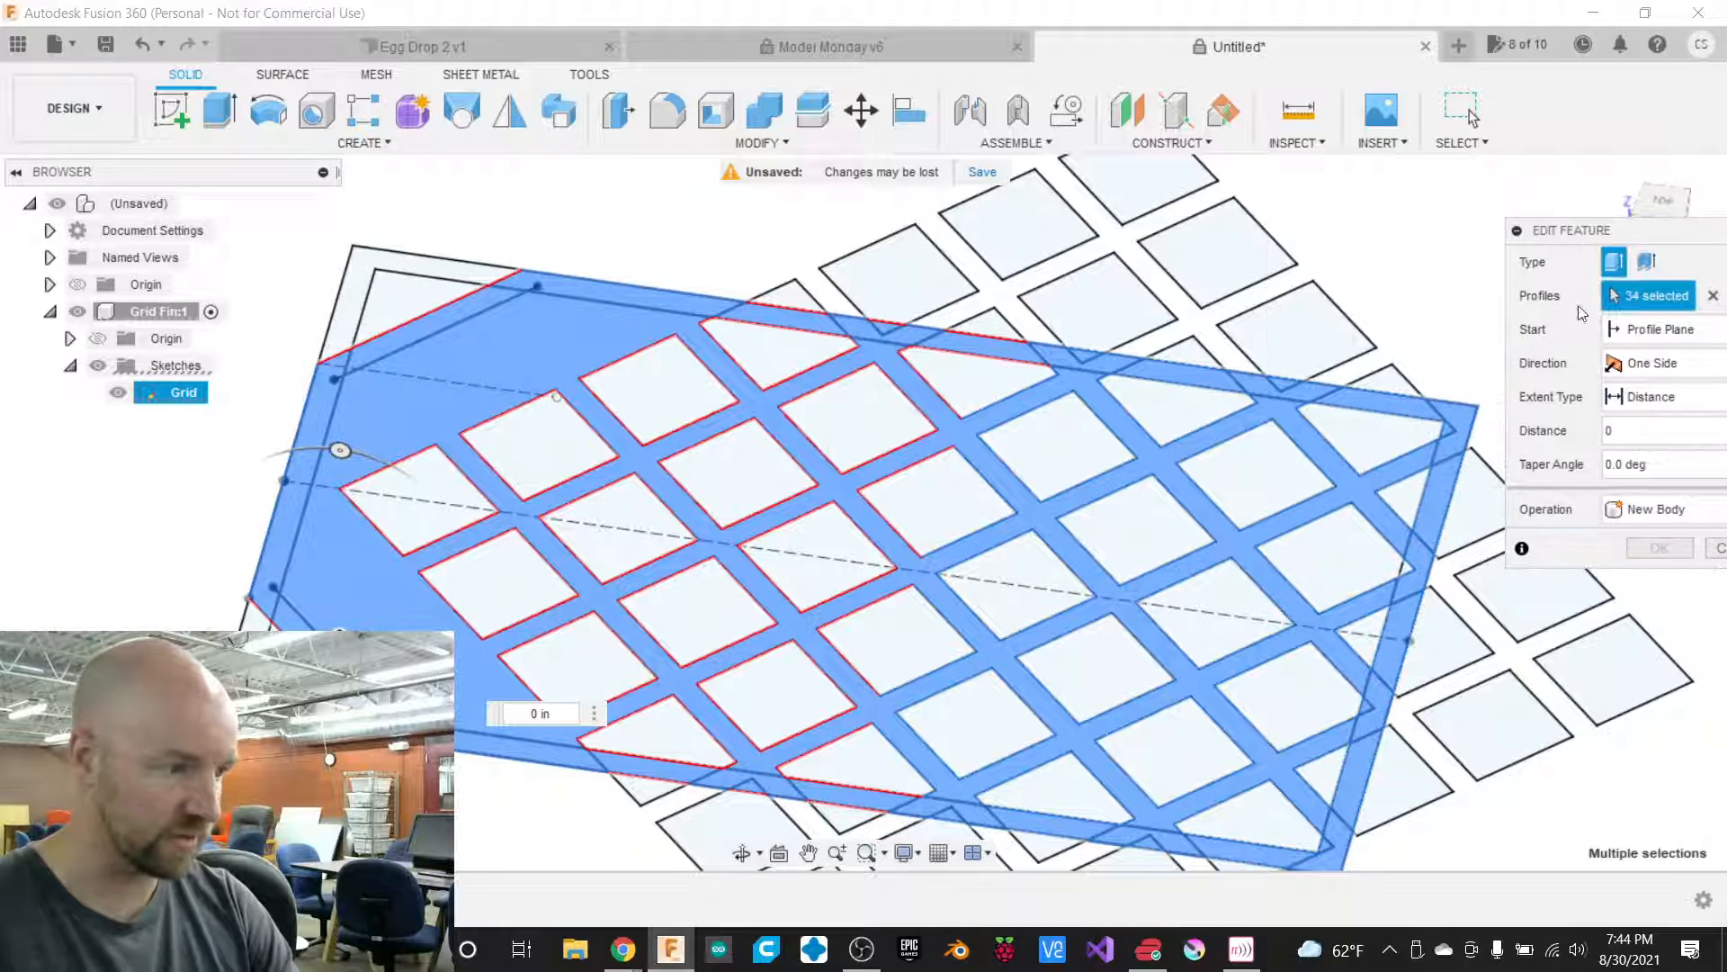
pyautogui.click(1406, 569)
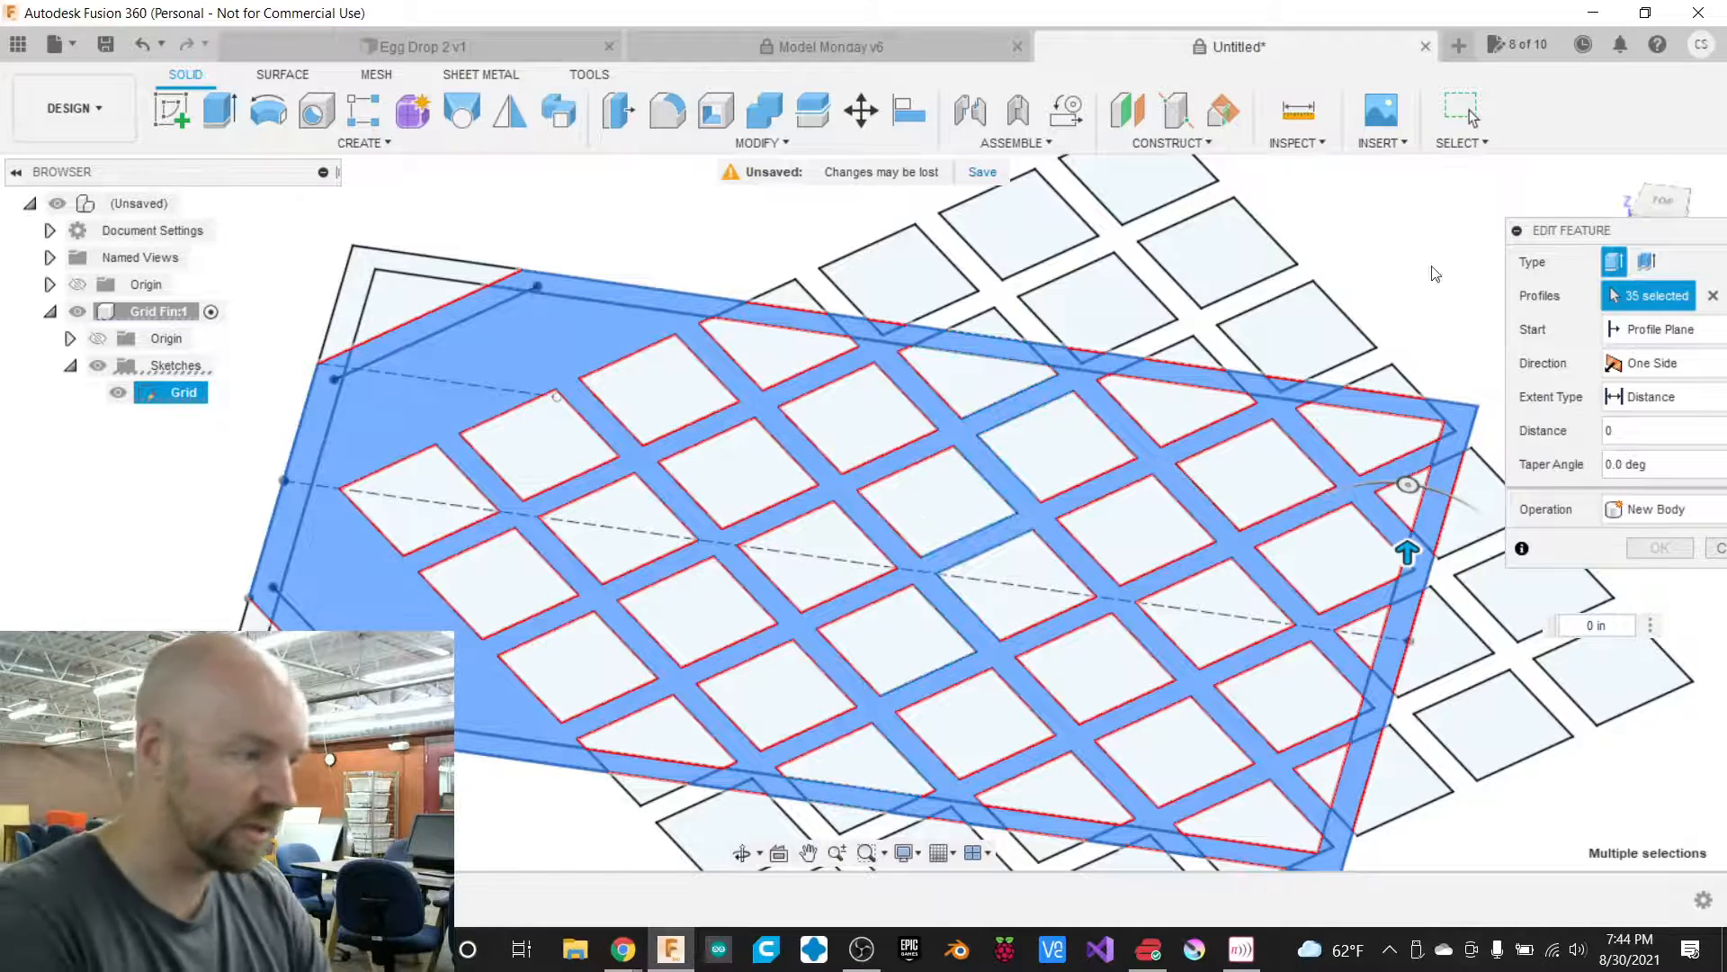
pyautogui.moveTo(1594, 230); pyautogui.dragTo(1405, 218)
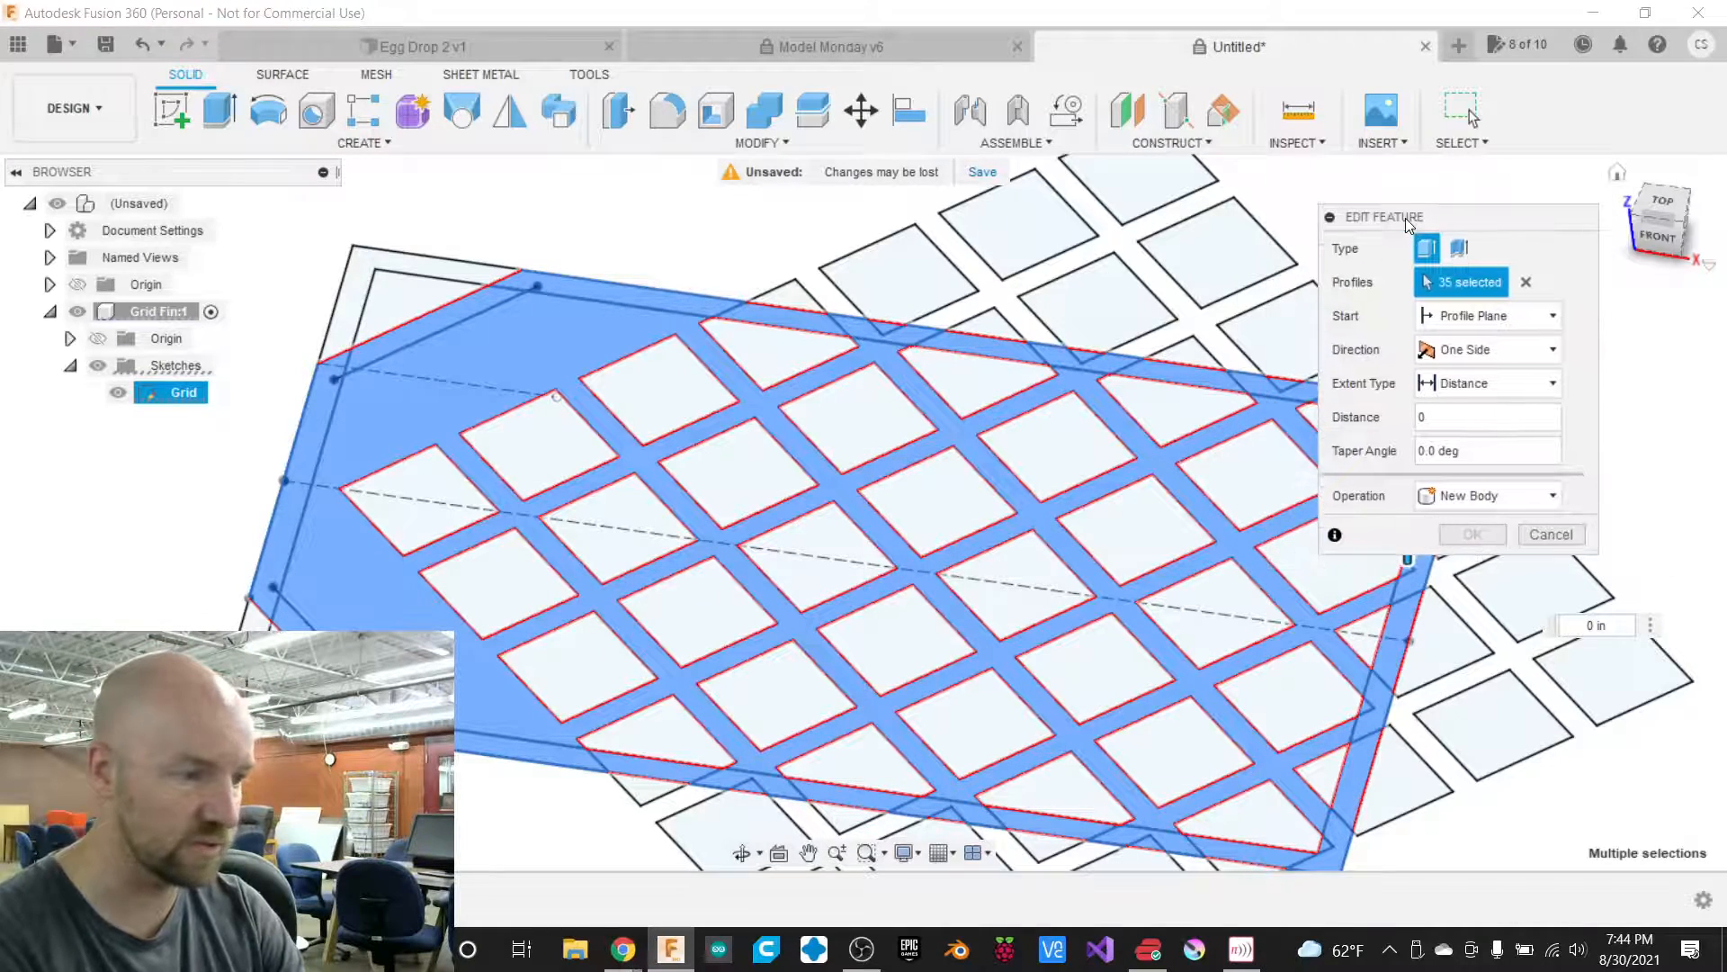
# Clear all of the extrusion's selected profiles and show the whole Grid sketch from the top.
pyautogui.click(1528, 283)
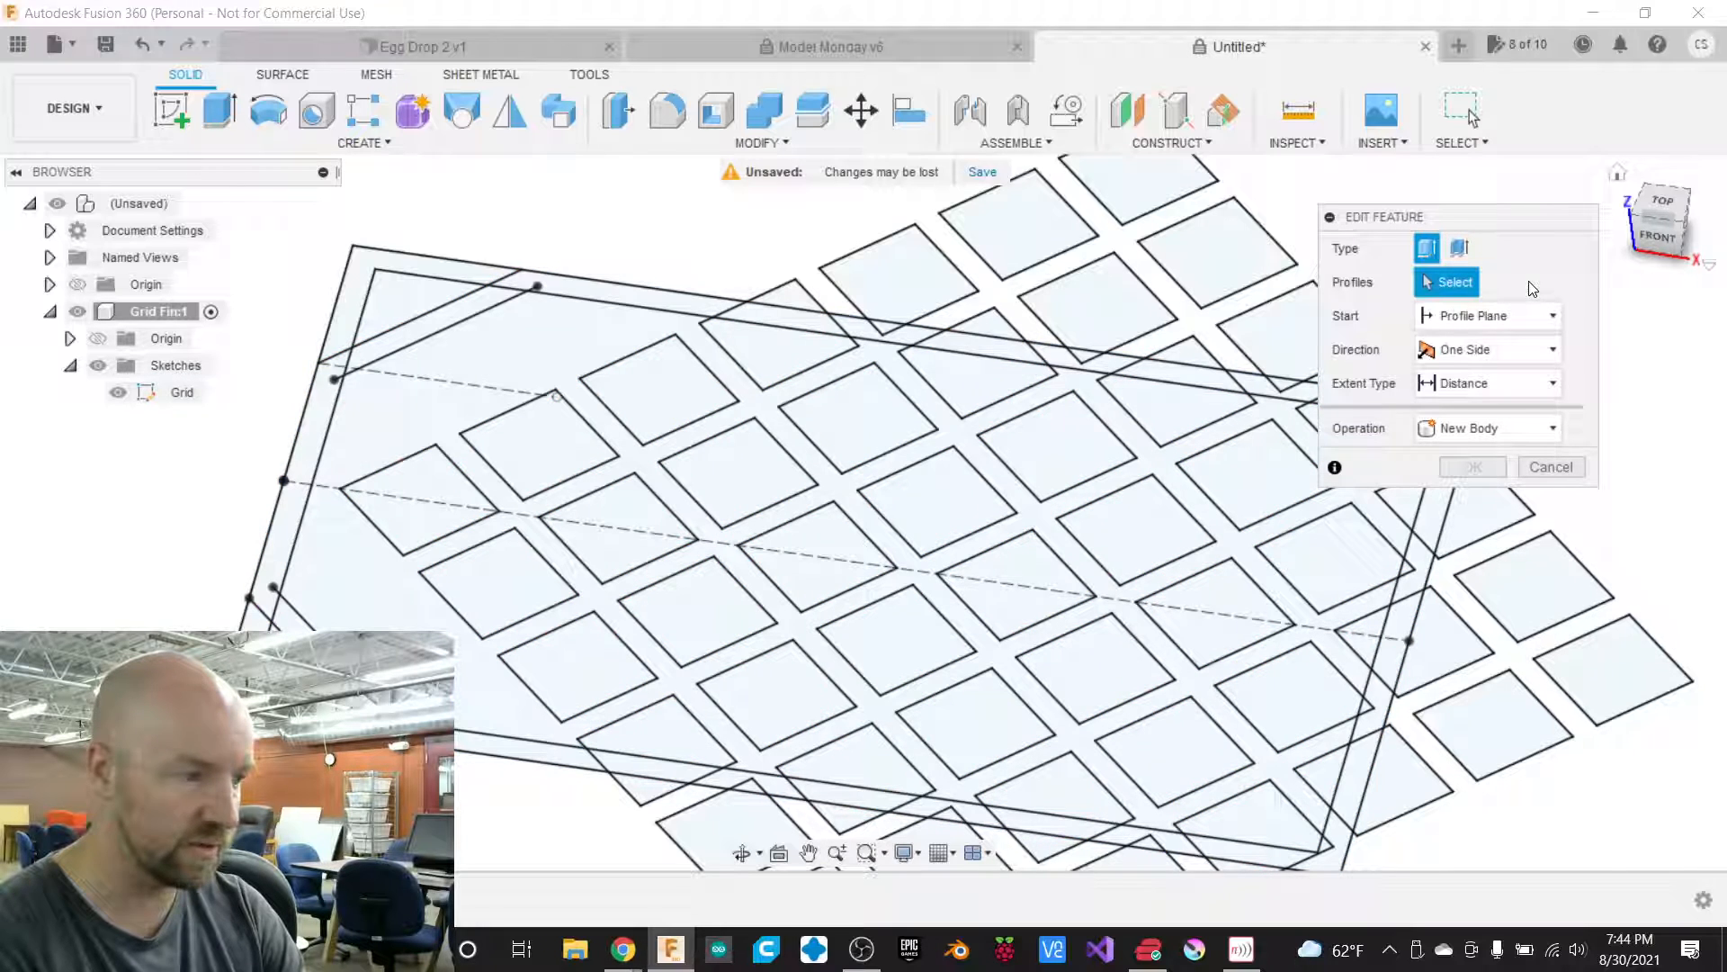
pyautogui.click(1663, 203)
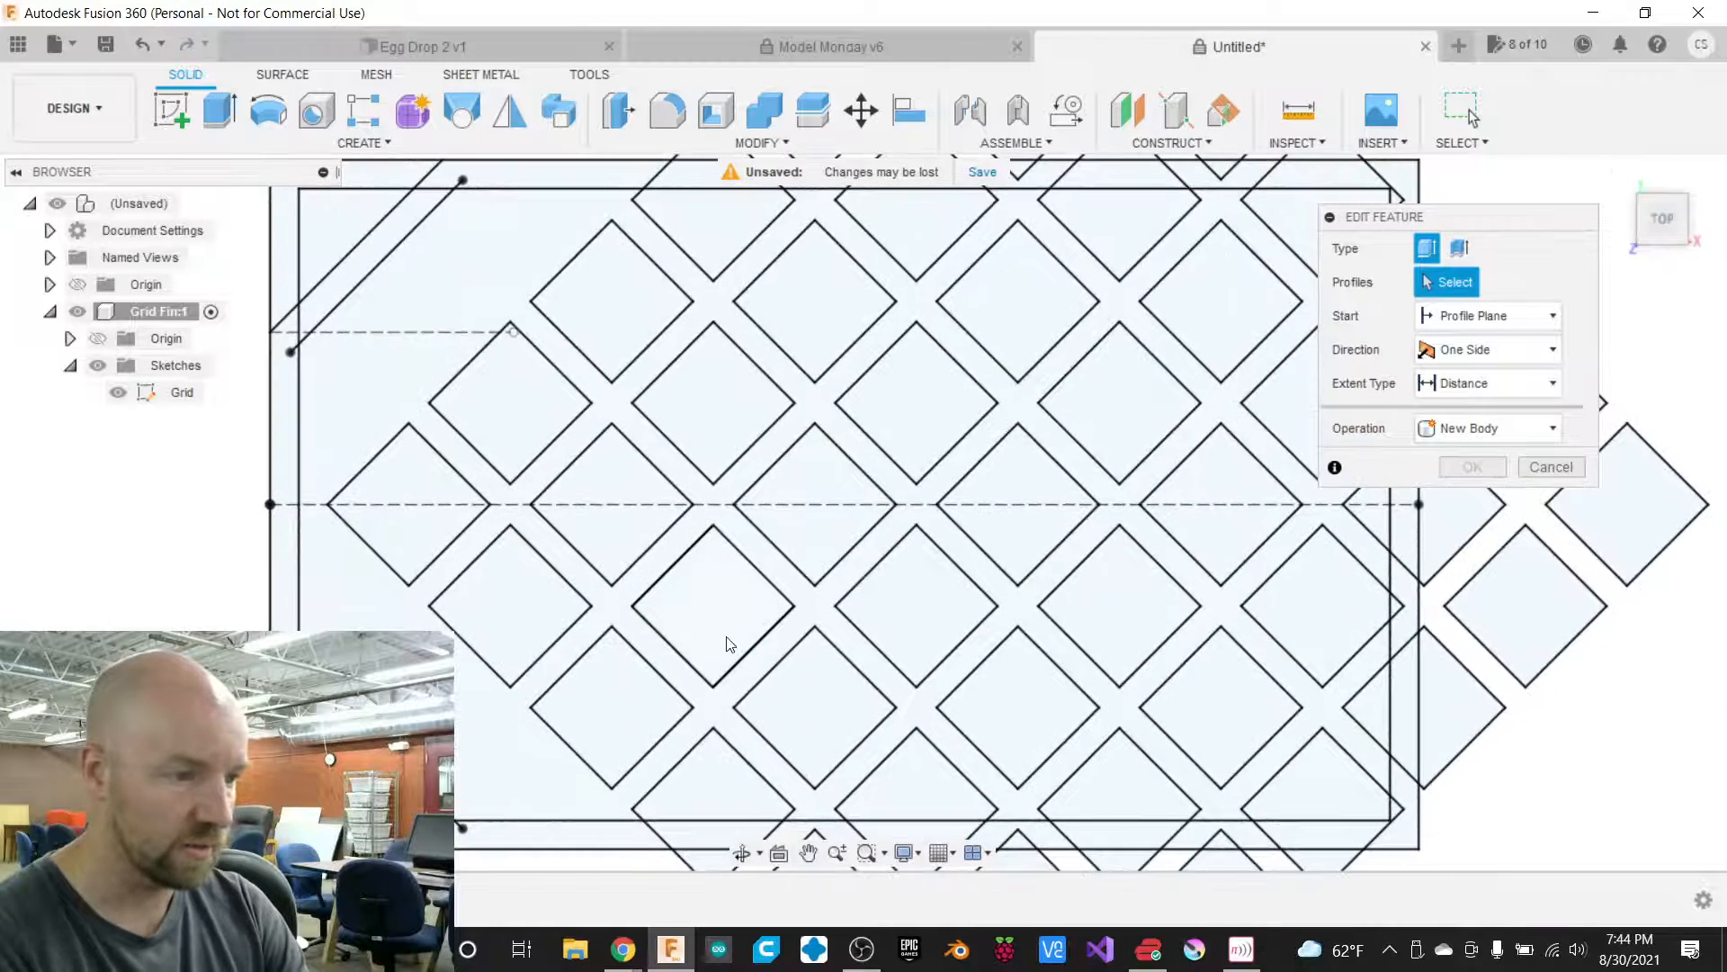
pyautogui.scroll(-4, 729, 644)
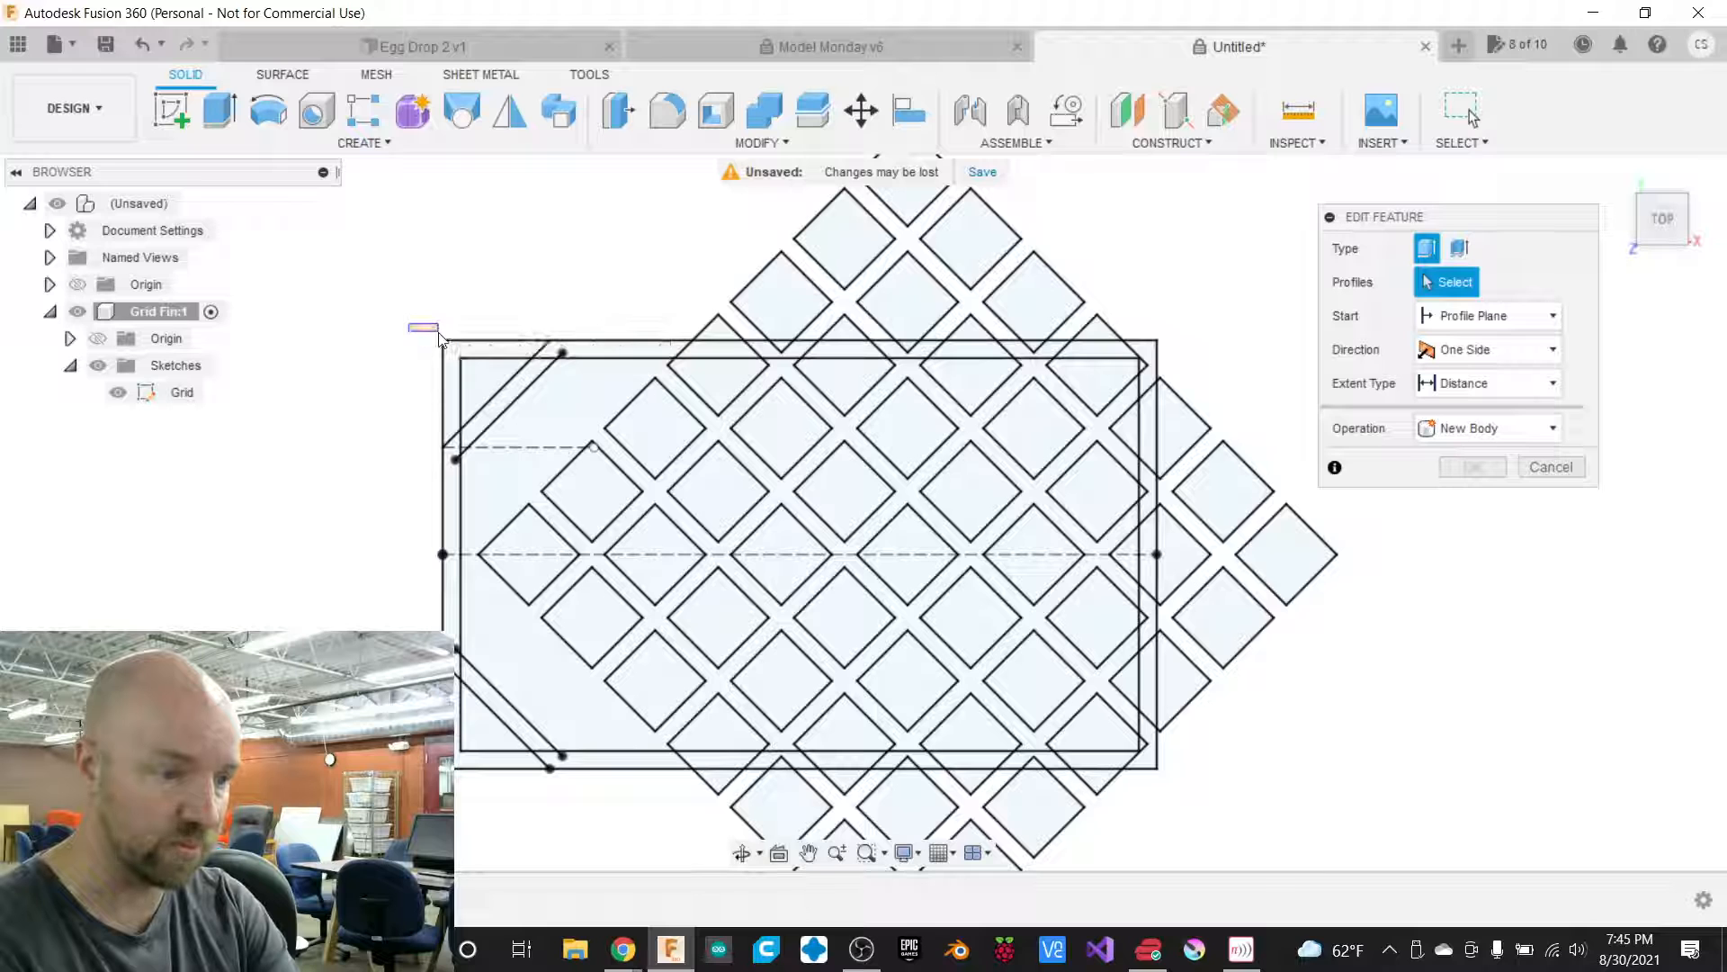
# Try an enclosing window selection of all profiles inside the fin's outer rectangle, clearing and repeating it once.
pyautogui.moveTo(440, 337)
pyautogui.mouseDown()
pyautogui.moveTo(1131, 723)
pyautogui.moveTo(1167, 785)
pyautogui.mouseUp()
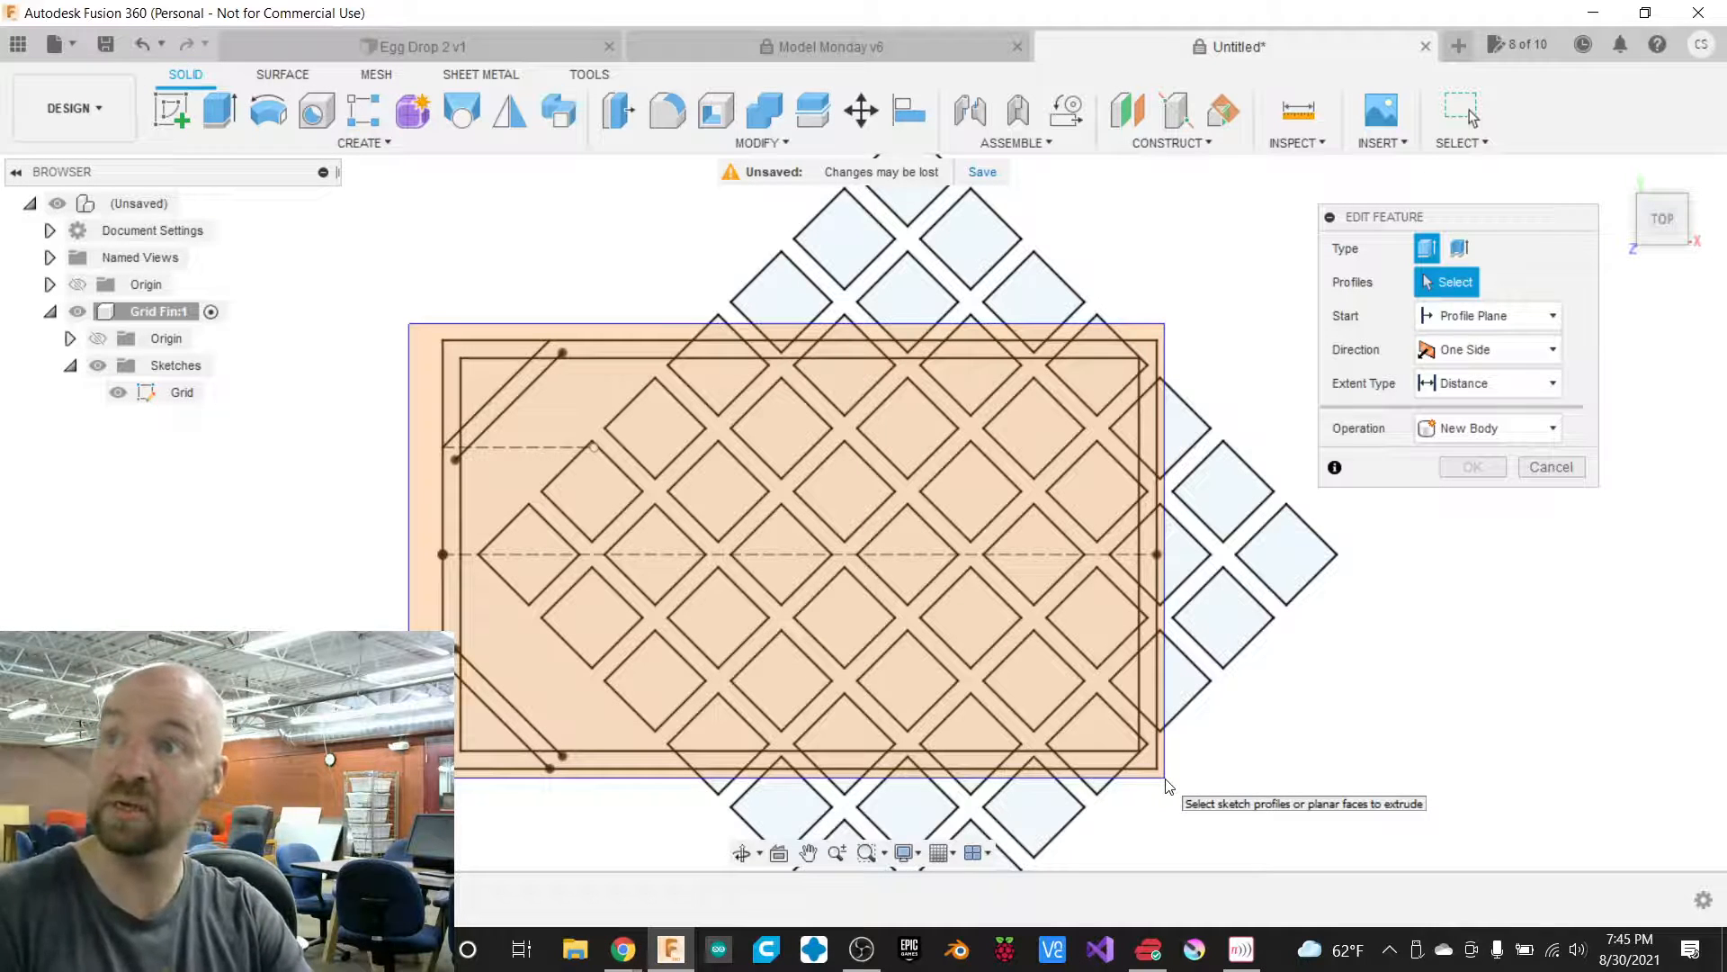
pyautogui.moveTo(1167, 785); pyautogui.dragTo(1168, 785)
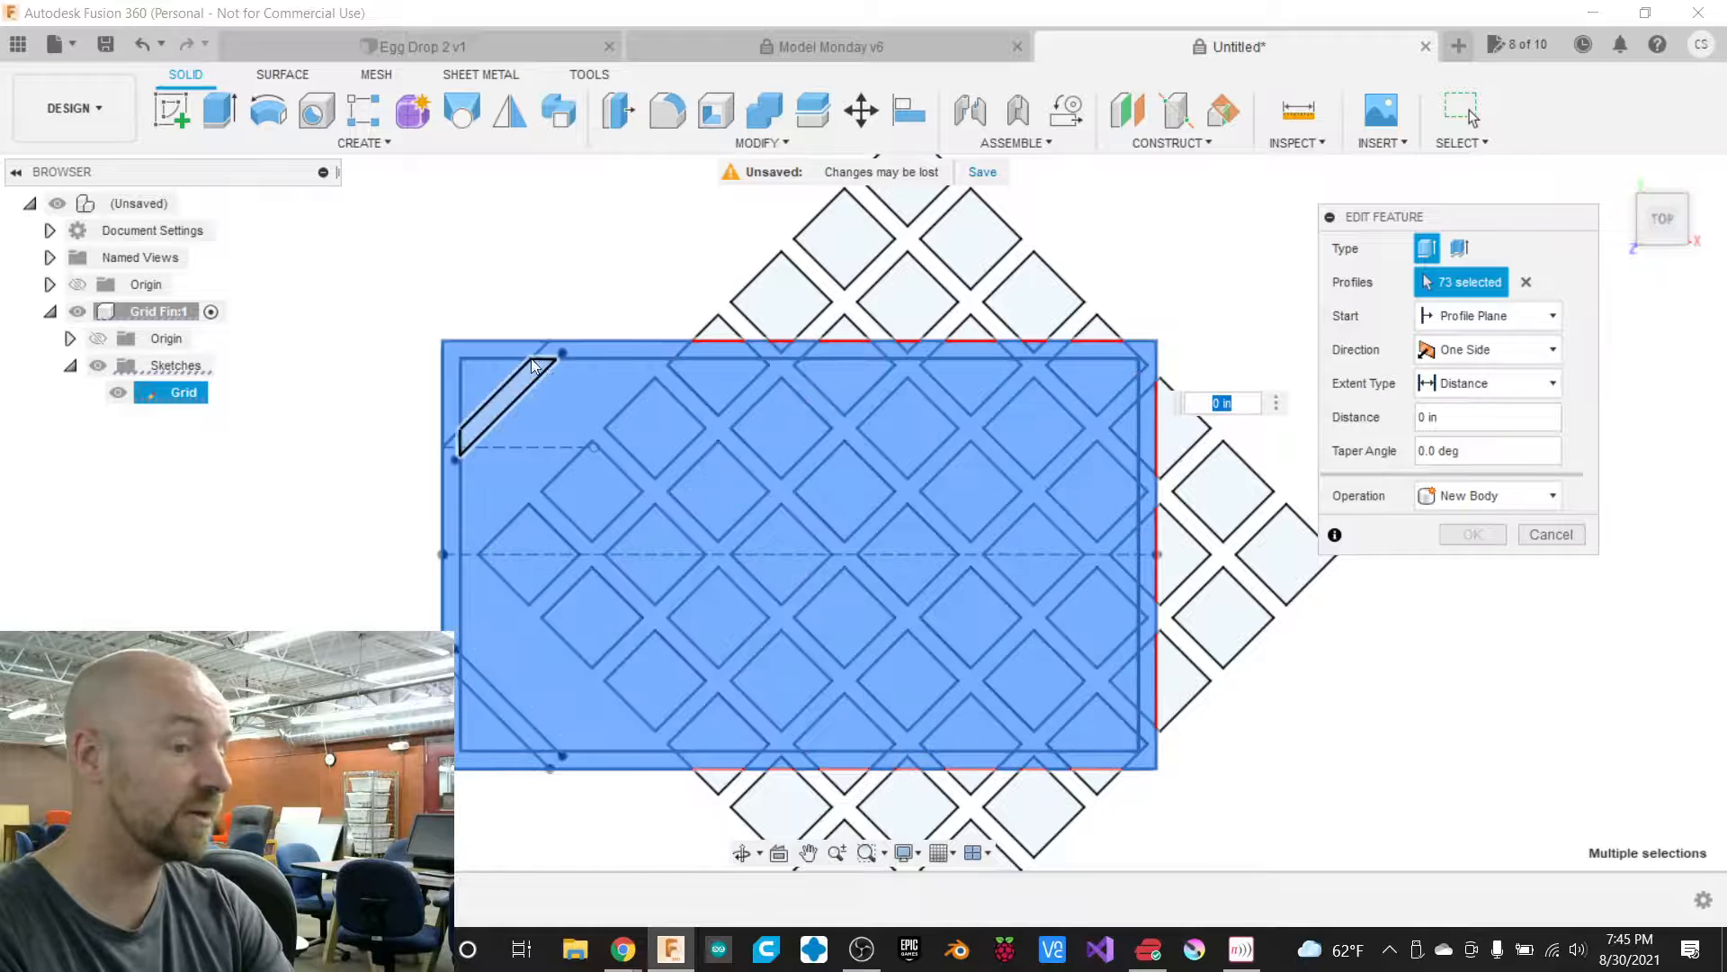
pyautogui.click(1526, 281)
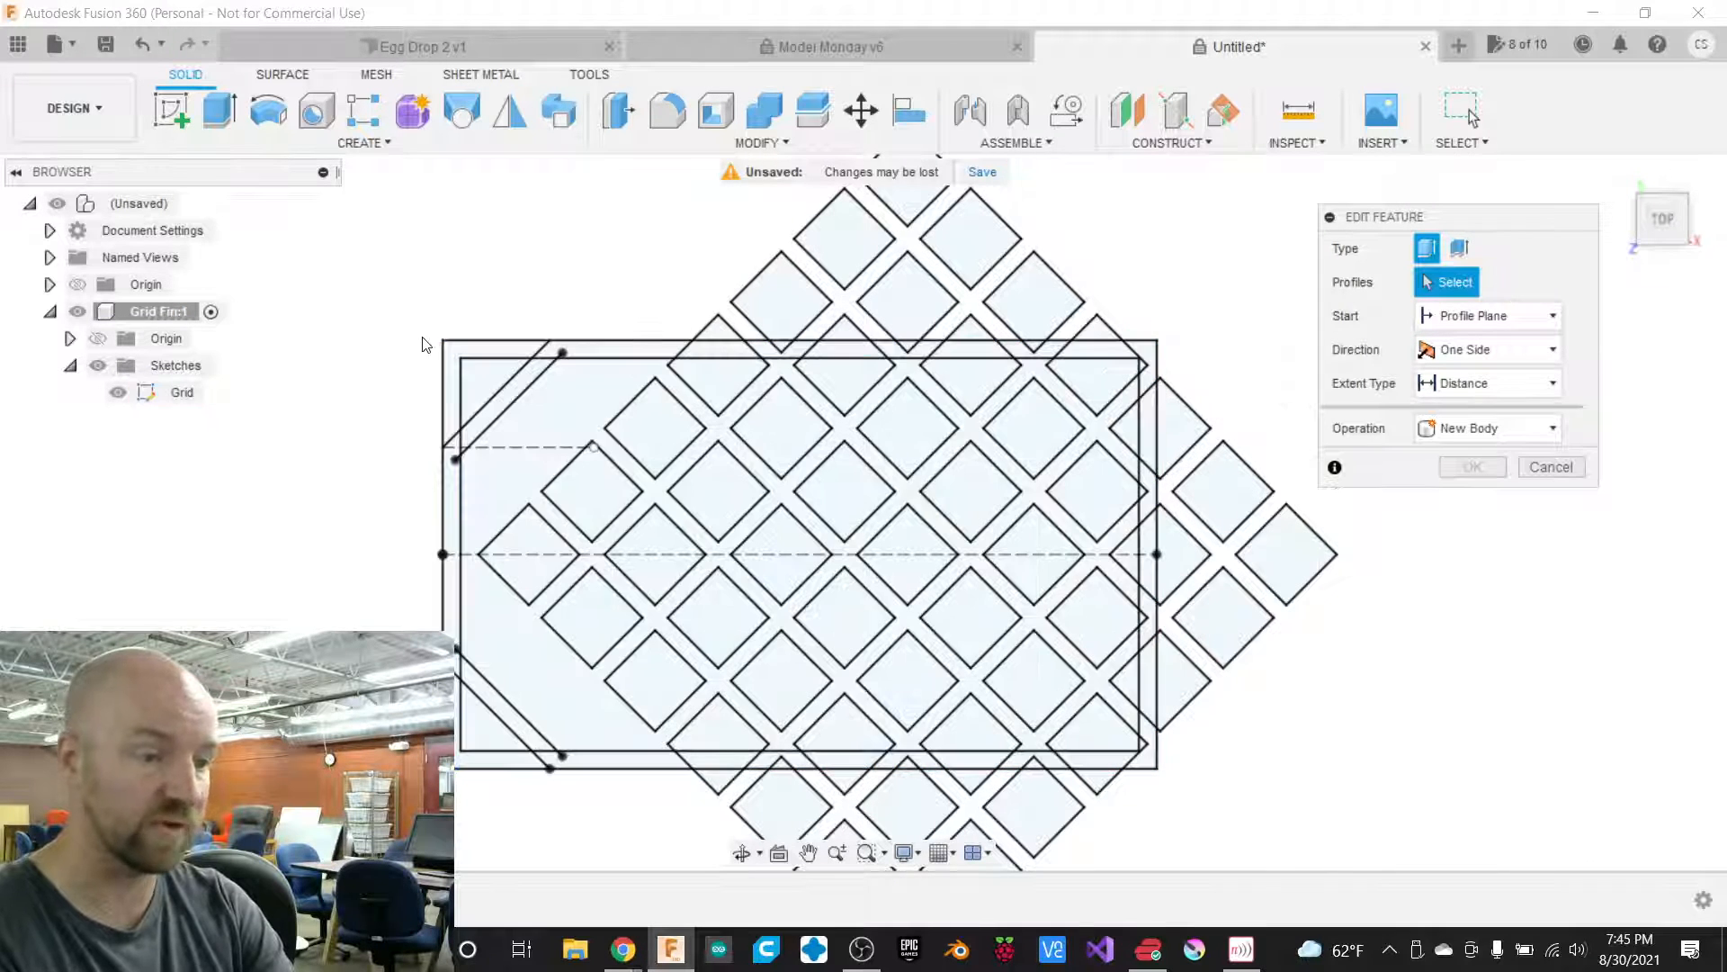
pyautogui.moveTo(424, 327)
pyautogui.mouseDown()
pyautogui.moveTo(1149, 790)
pyautogui.moveTo(1171, 785)
pyautogui.mouseUp()
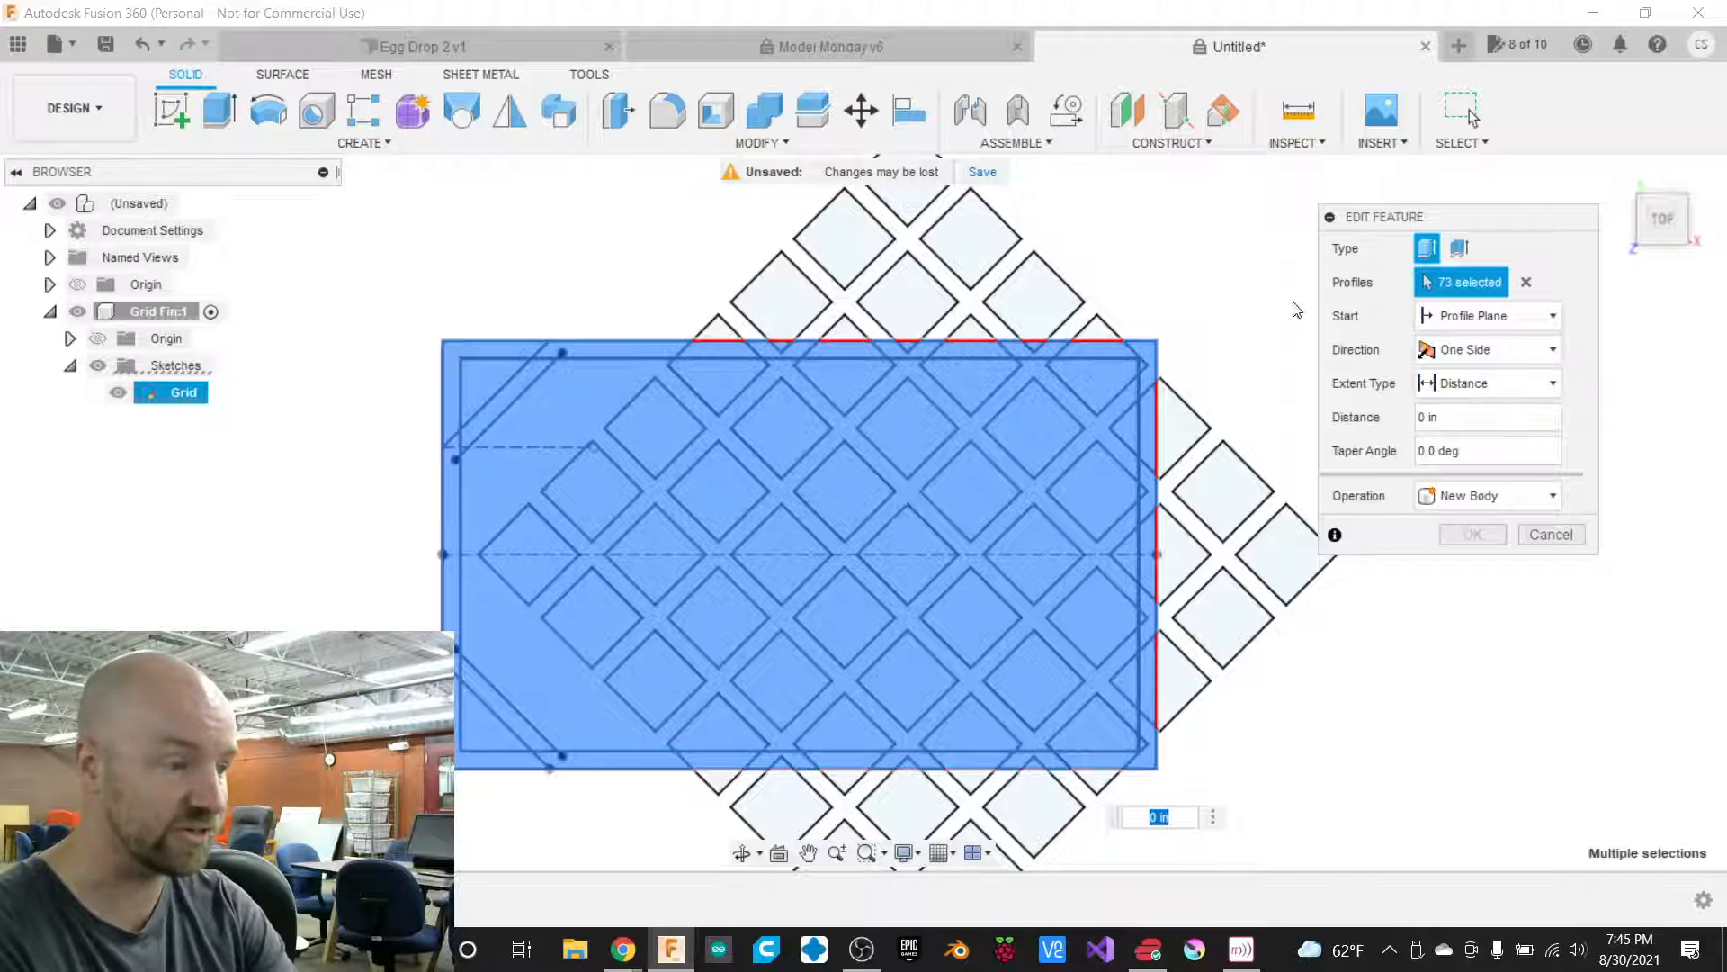
# Try a crossing window selection over the fin's outer rectangle in place of the enclosing one, and clear the selected profiles.
pyautogui.click(1525, 280)
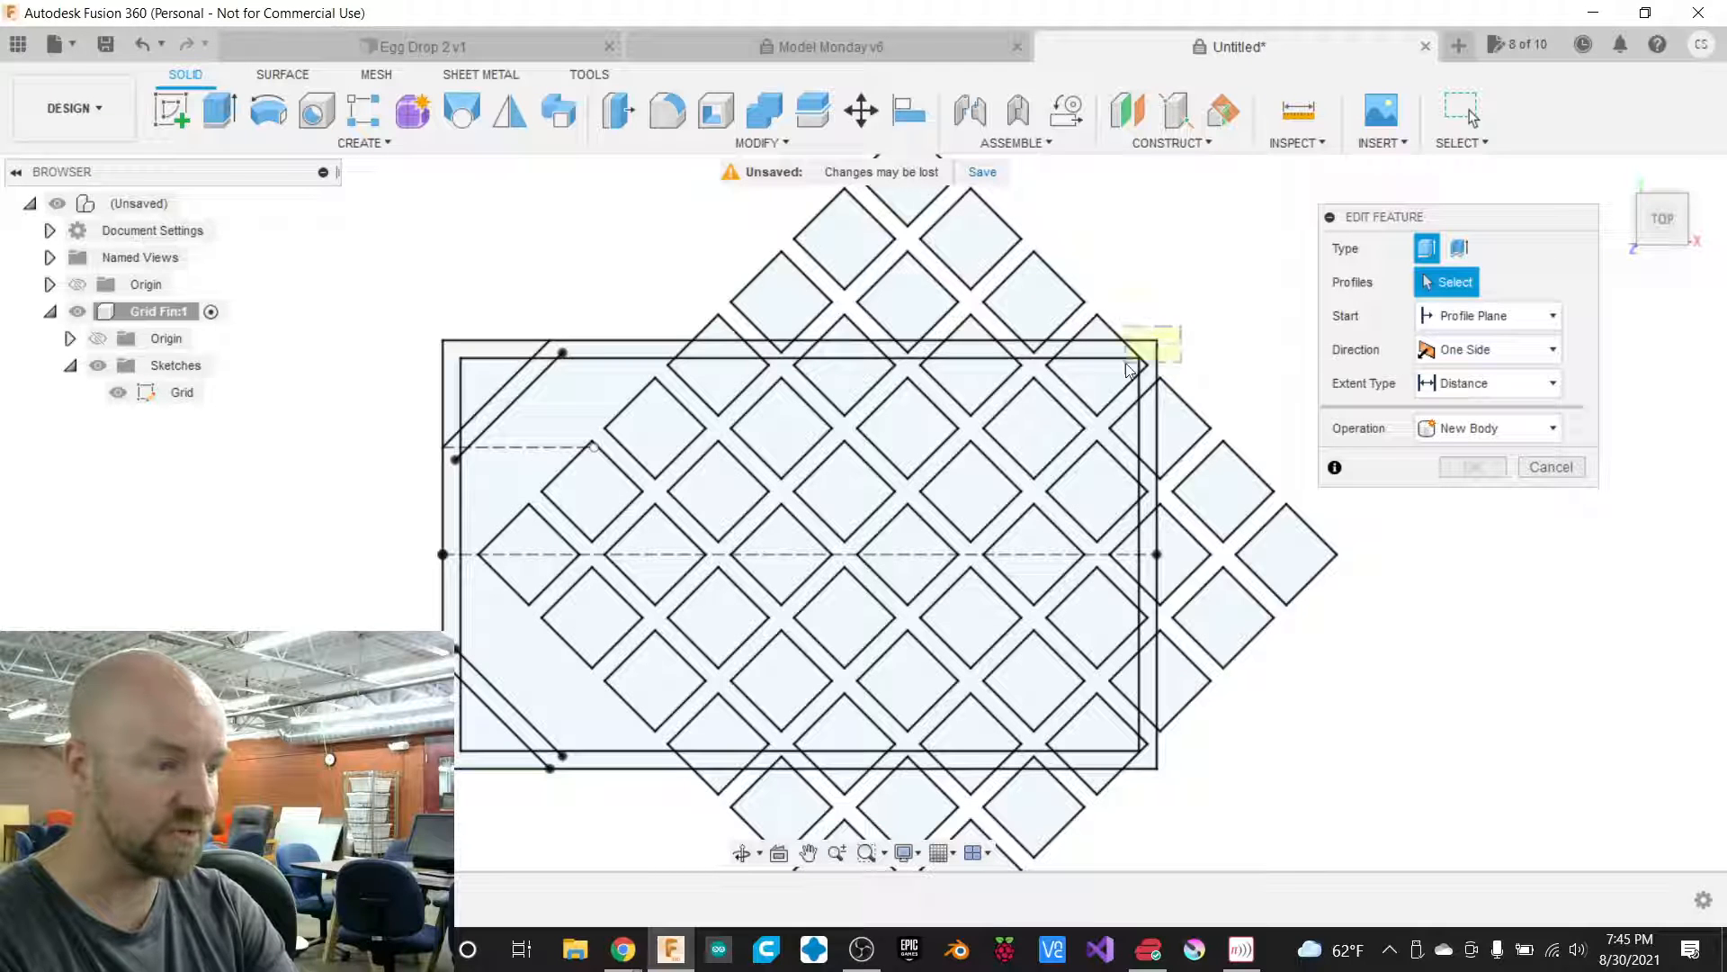
pyautogui.moveTo(1130, 369)
pyautogui.mouseDown()
pyautogui.moveTo(1030, 424)
pyautogui.moveTo(791, 617)
pyautogui.moveTo(570, 663)
pyautogui.moveTo(475, 707)
pyautogui.moveTo(433, 777)
pyautogui.mouseUp()
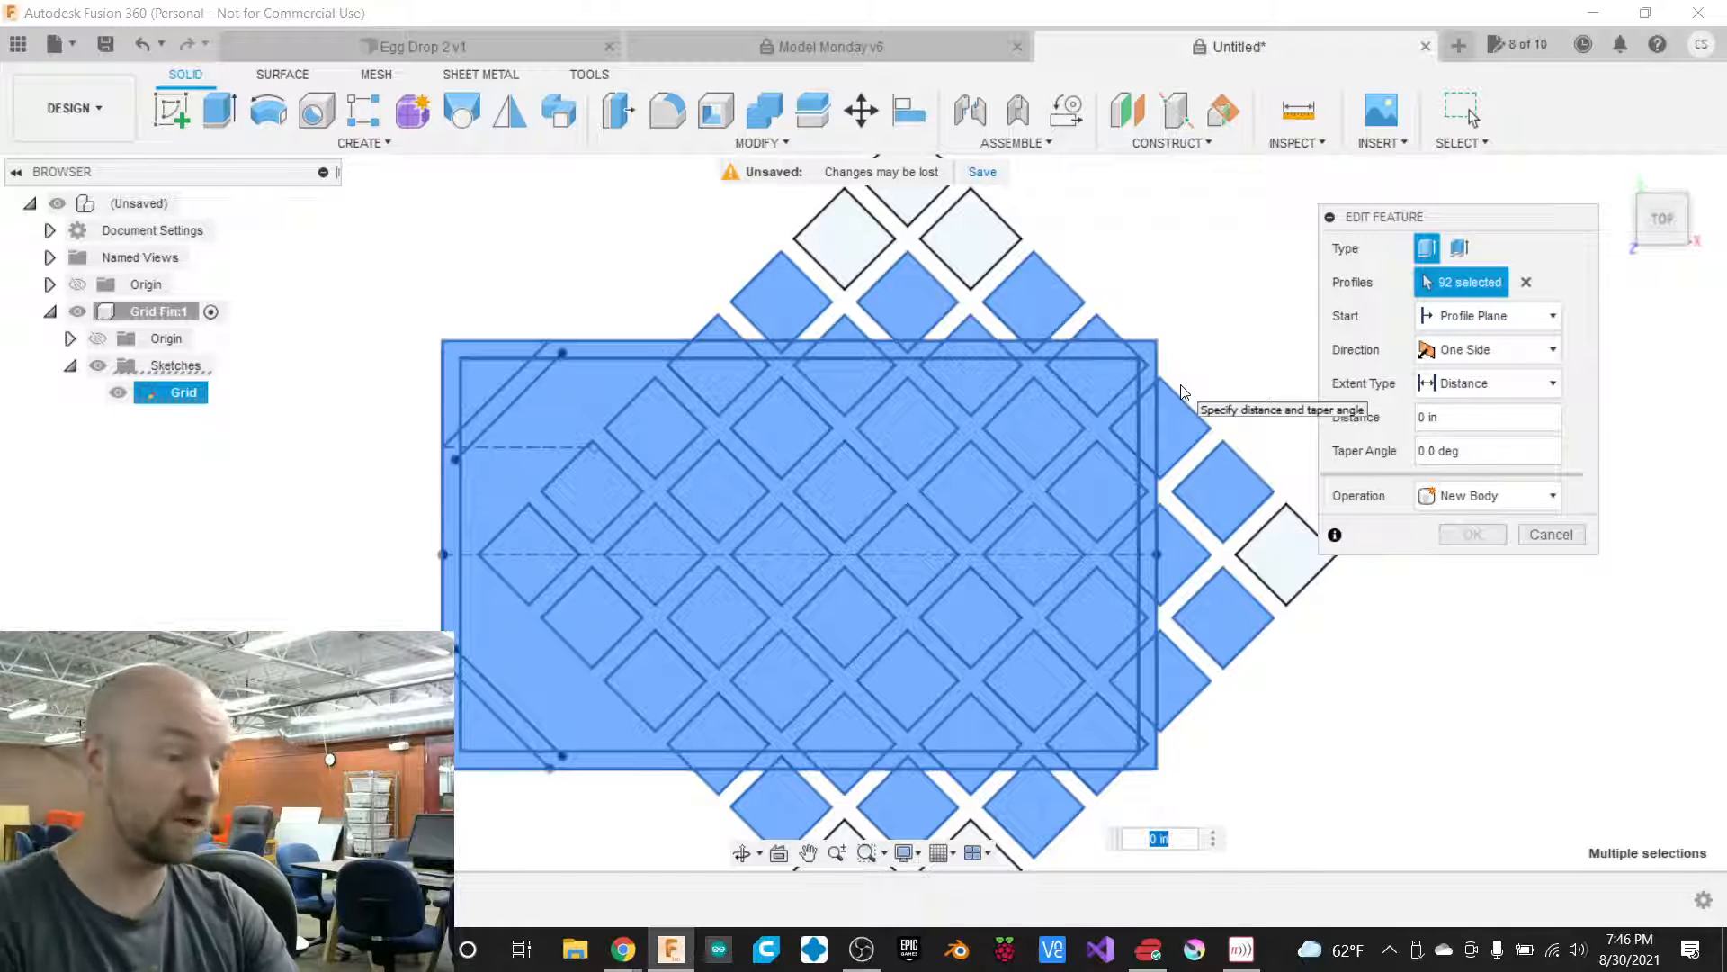
pyautogui.click(1525, 283)
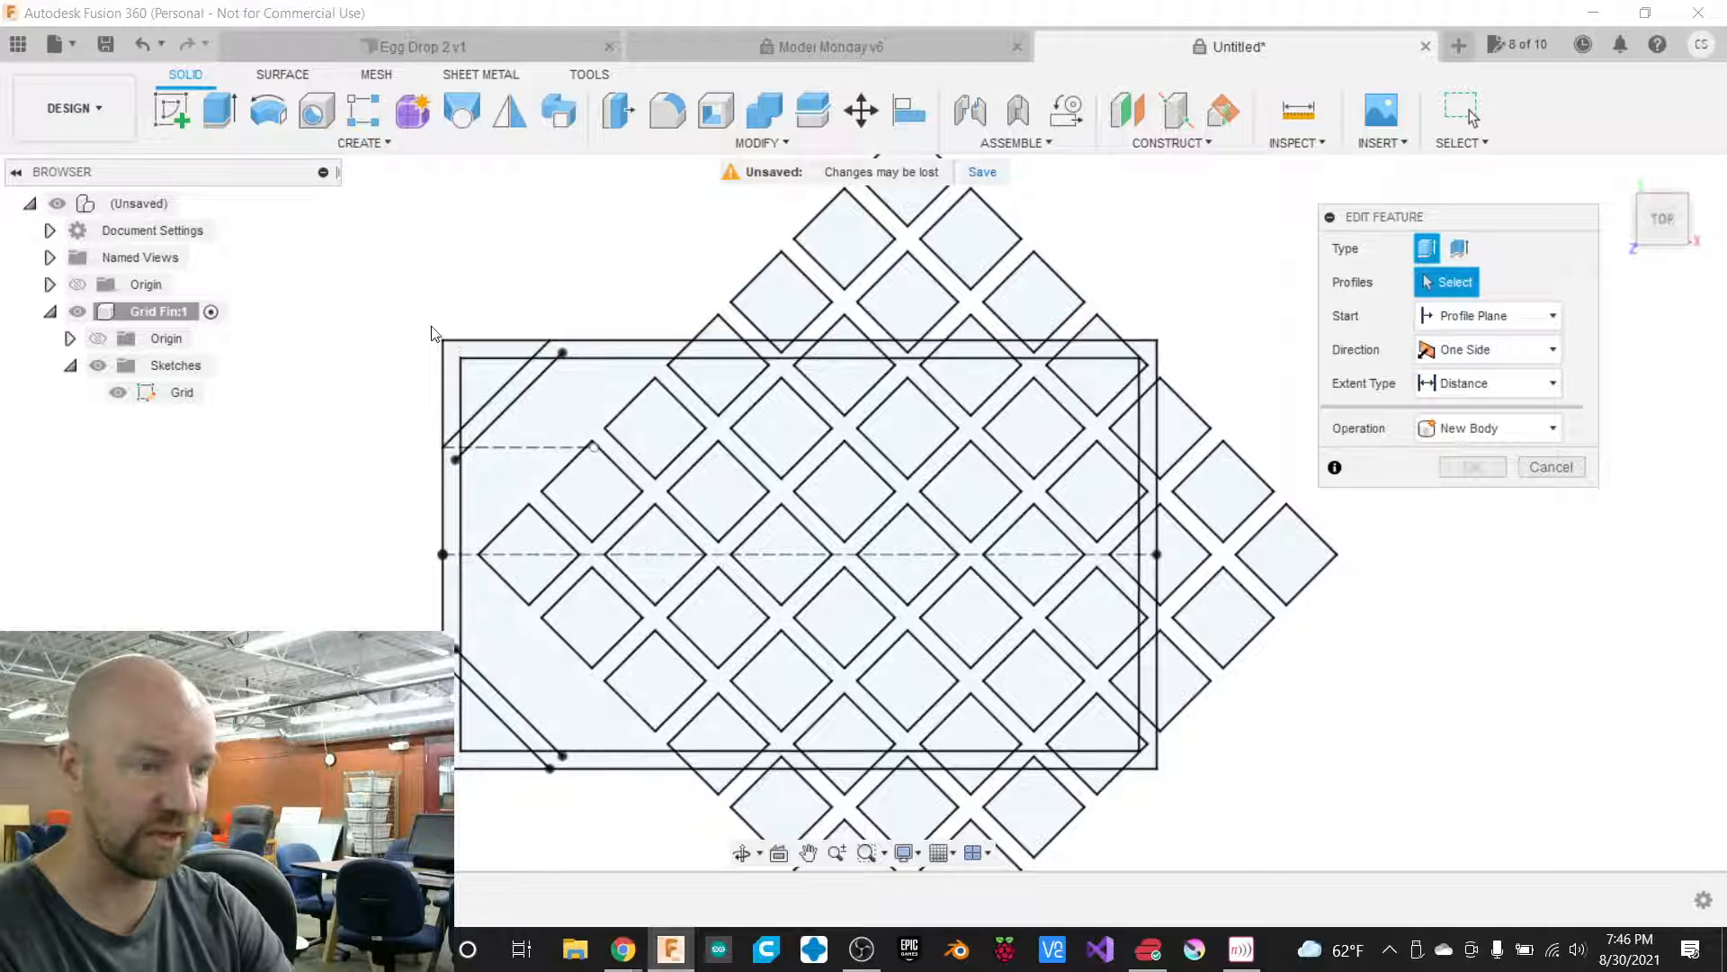
# Window-select all profiles inside the fin's outer rectangle and deselect the first lattice openings near its straight end.
pyautogui.moveTo(429, 326)
pyautogui.mouseDown()
pyautogui.moveTo(513, 402)
pyautogui.moveTo(1036, 688)
pyautogui.moveTo(1172, 790)
pyautogui.mouseUp()
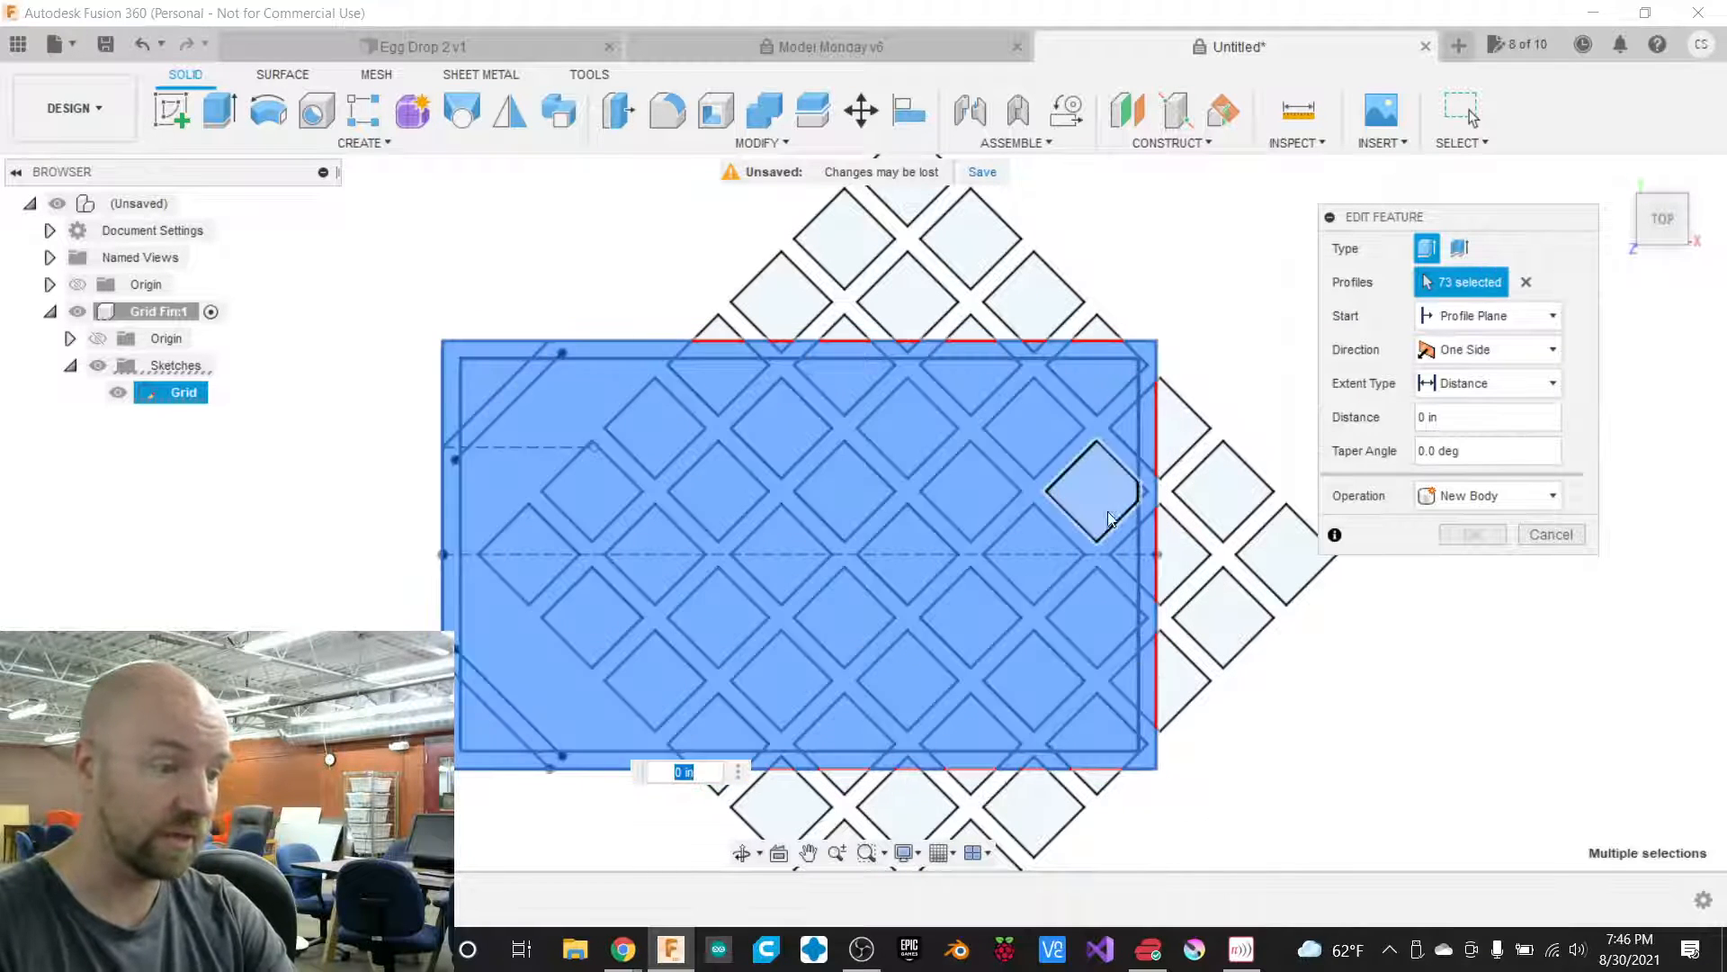
pyautogui.click(1105, 386)
pyautogui.click(1044, 420)
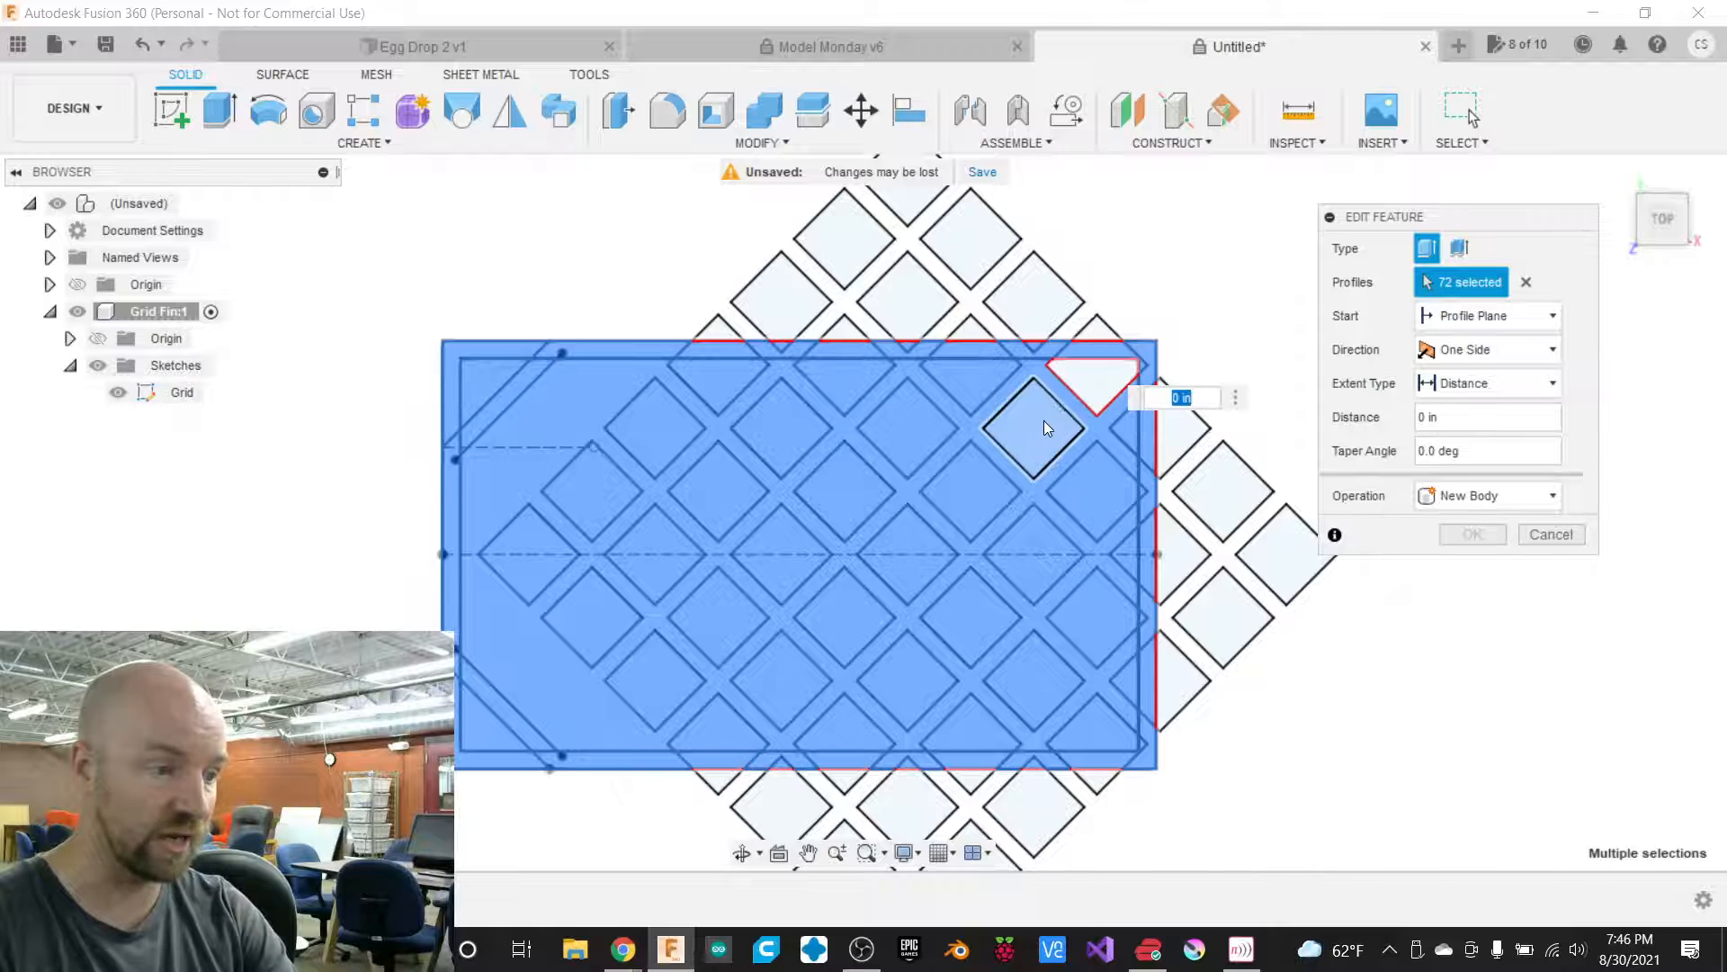
pyautogui.click(1126, 424)
pyautogui.click(1093, 475)
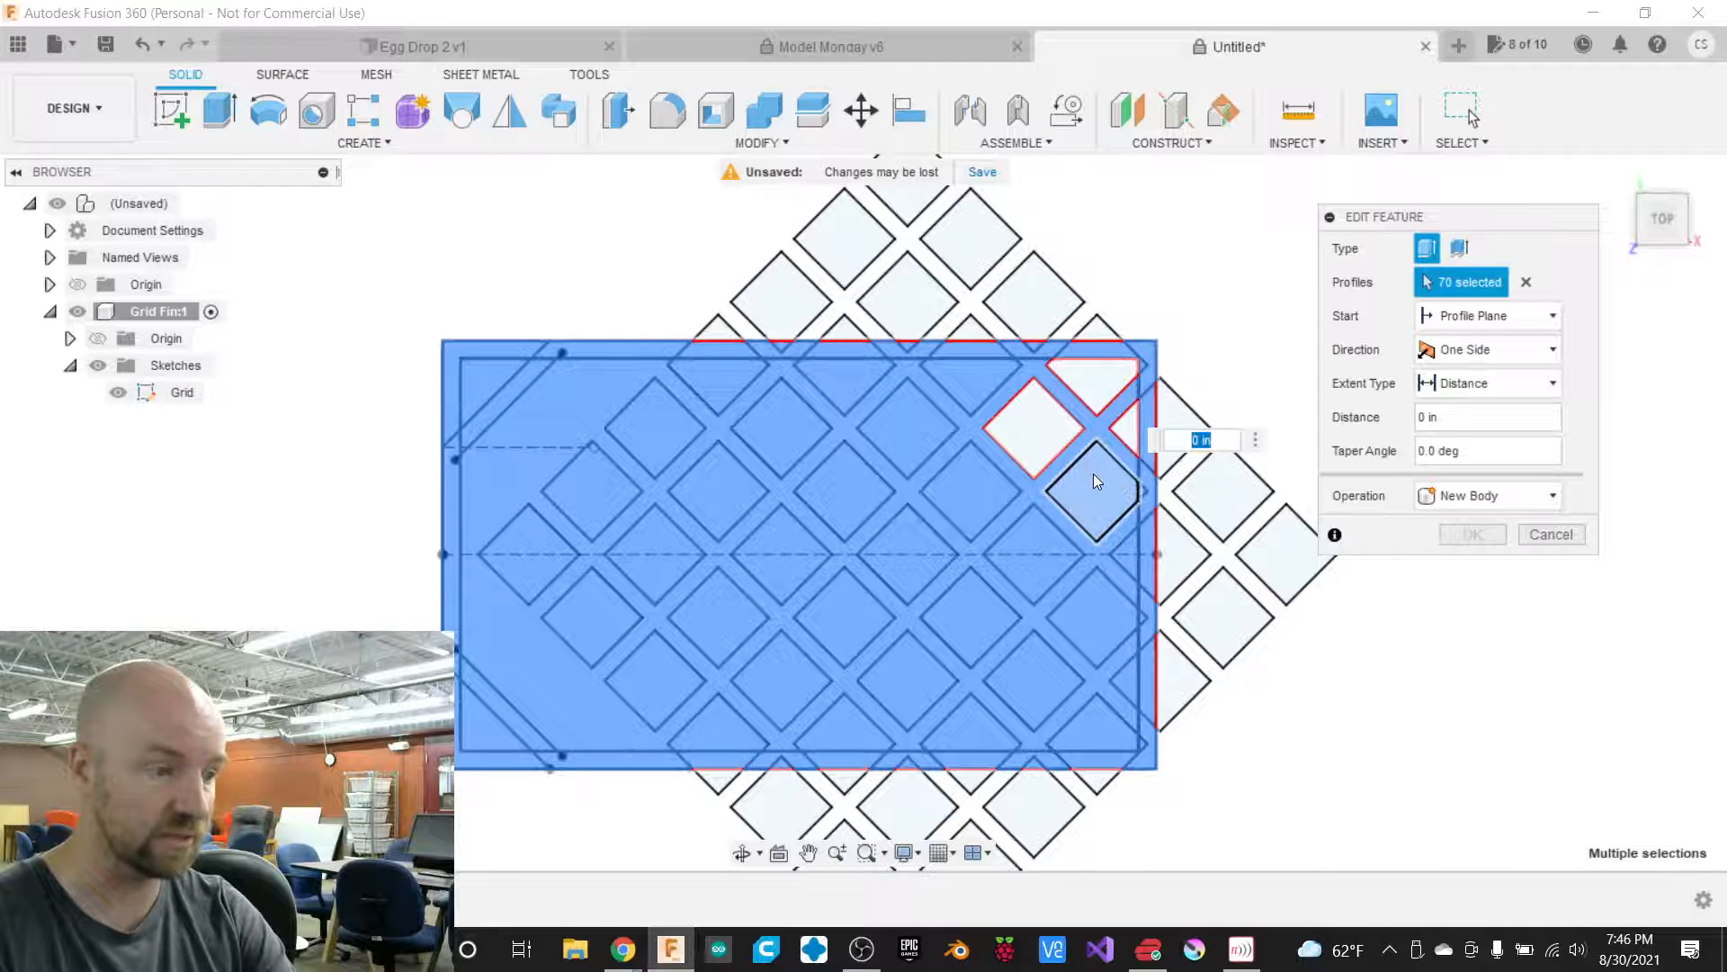
pyautogui.click(1093, 617)
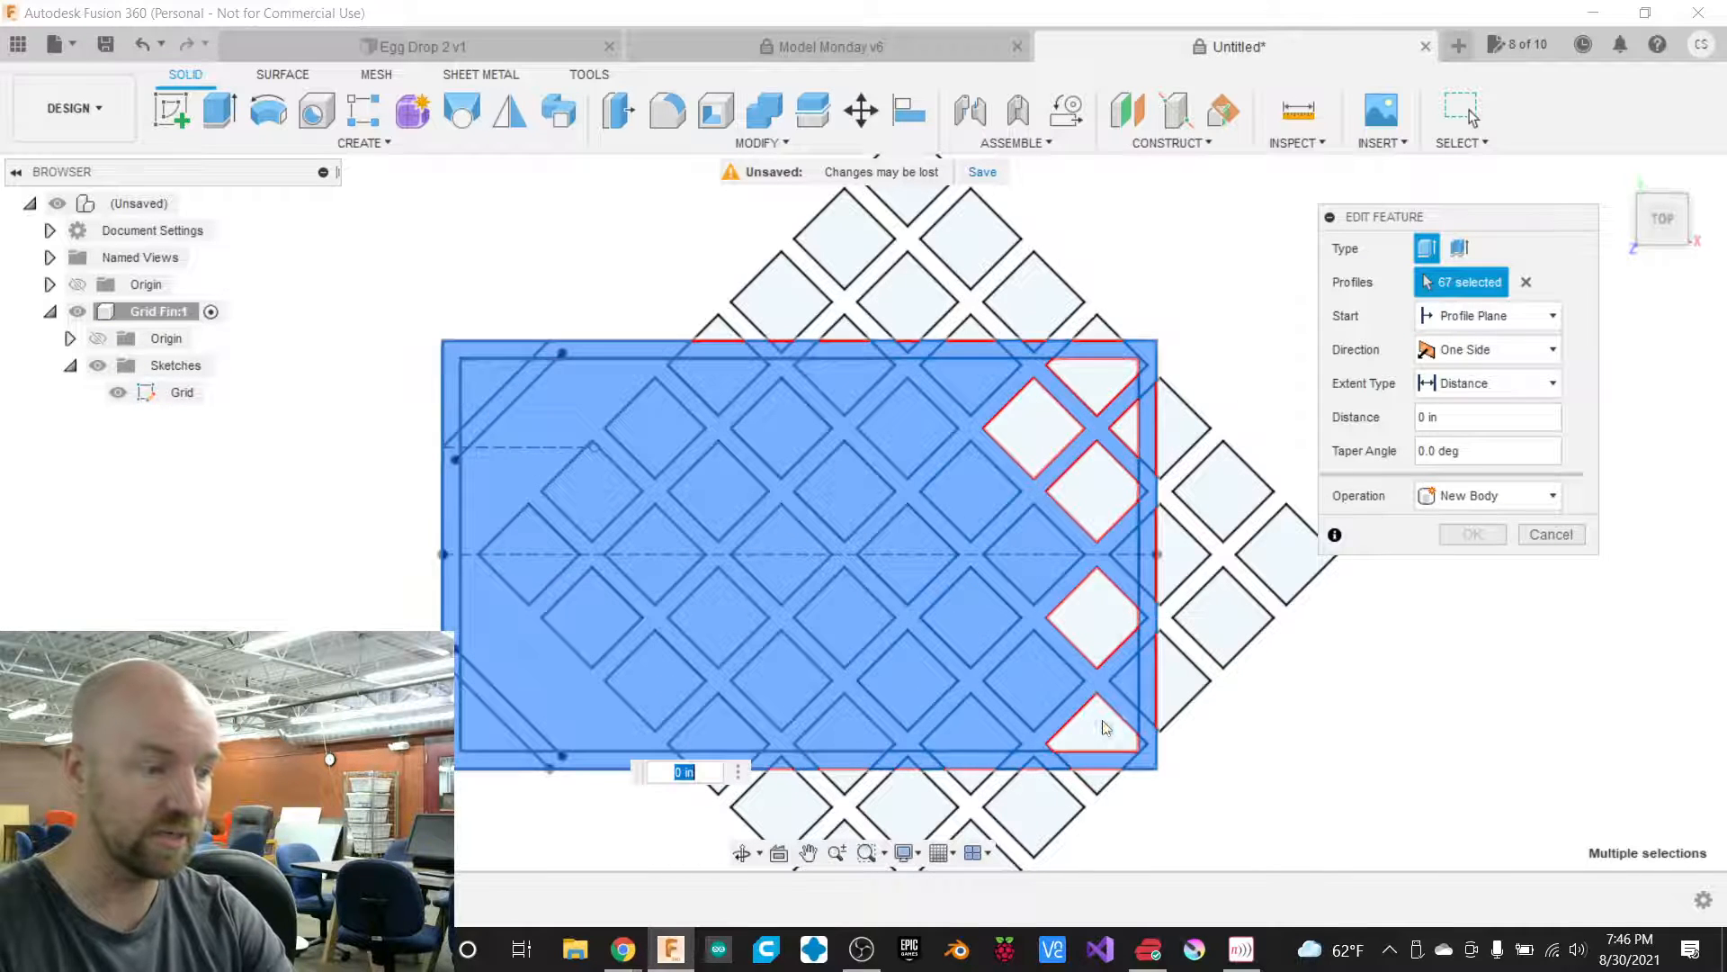
pyautogui.click(1103, 720)
pyautogui.click(1036, 673)
pyautogui.click(1034, 566)
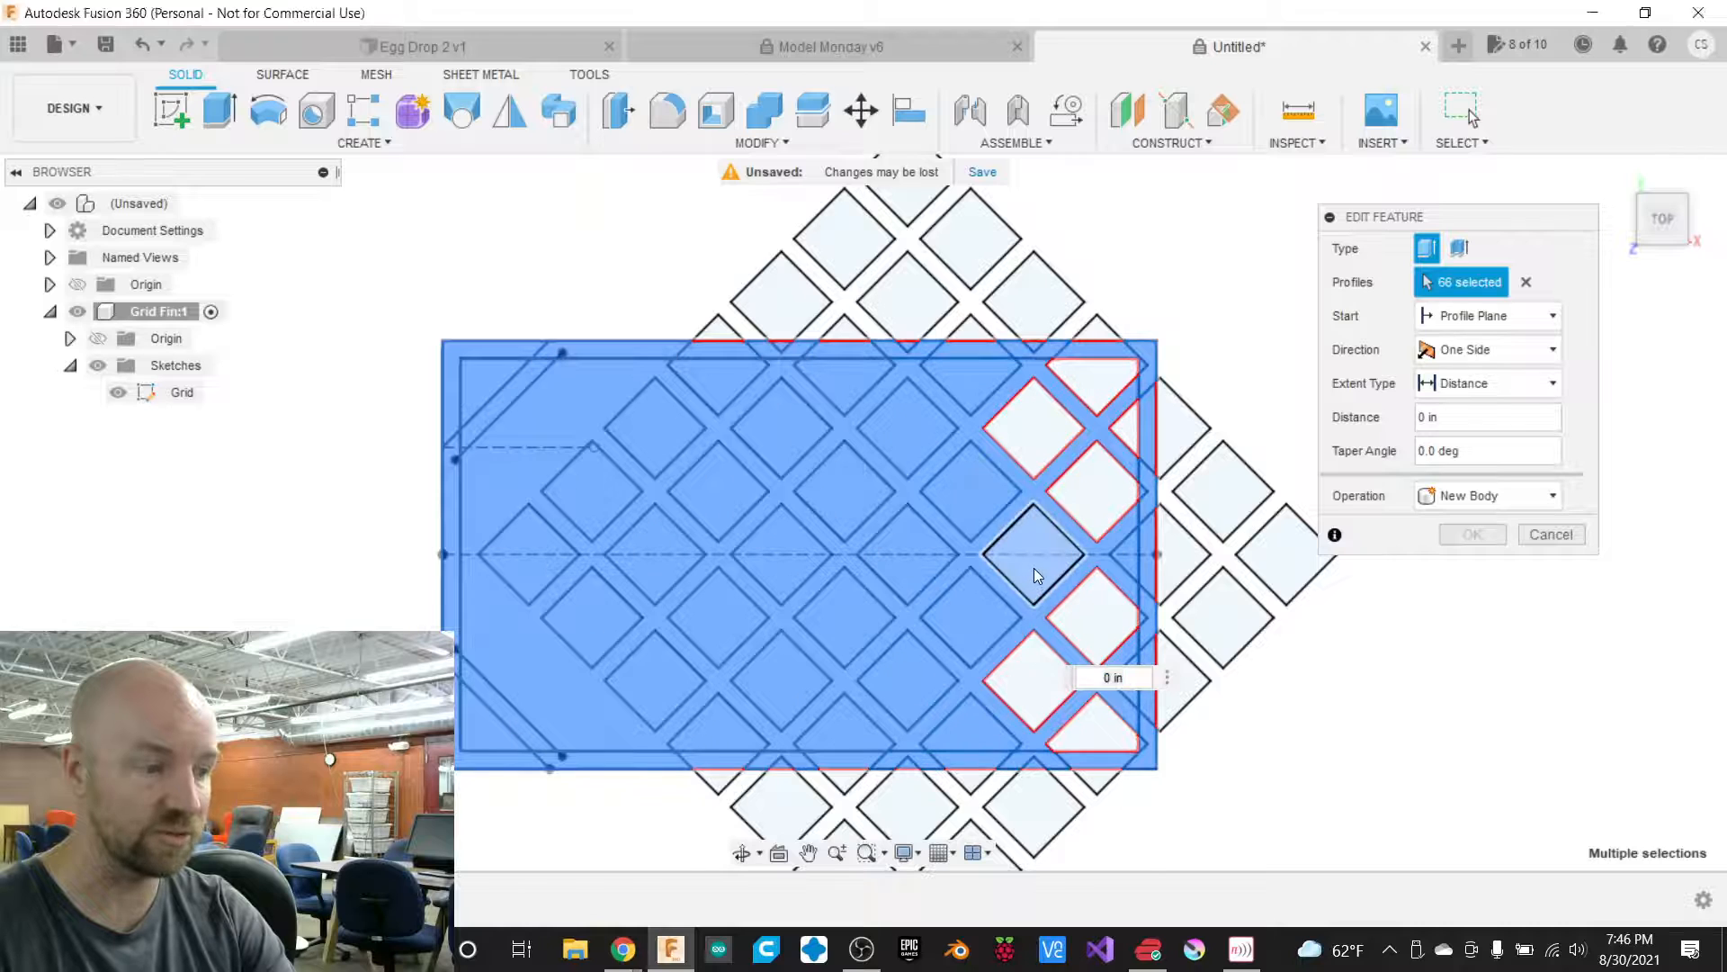
# Deselect the lattice openings along the fin's upper edge and around the lattice's pointed end.
pyautogui.click(980, 502)
pyautogui.click(959, 399)
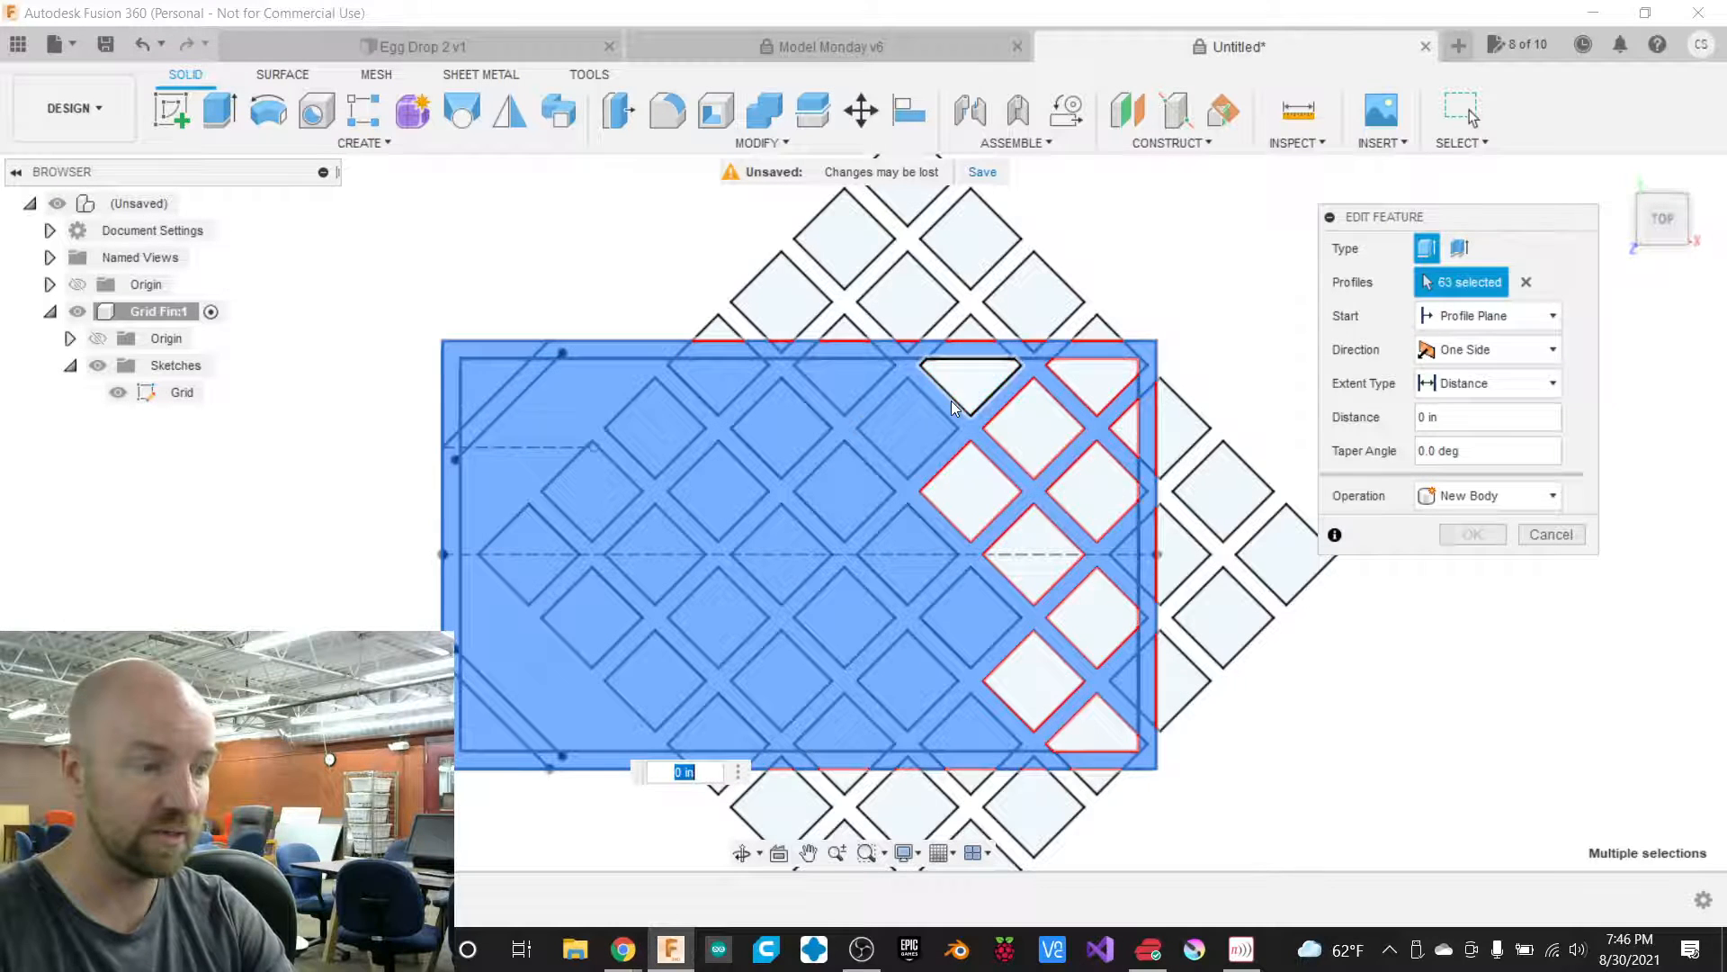
pyautogui.click(913, 425)
pyautogui.click(836, 386)
pyautogui.click(775, 437)
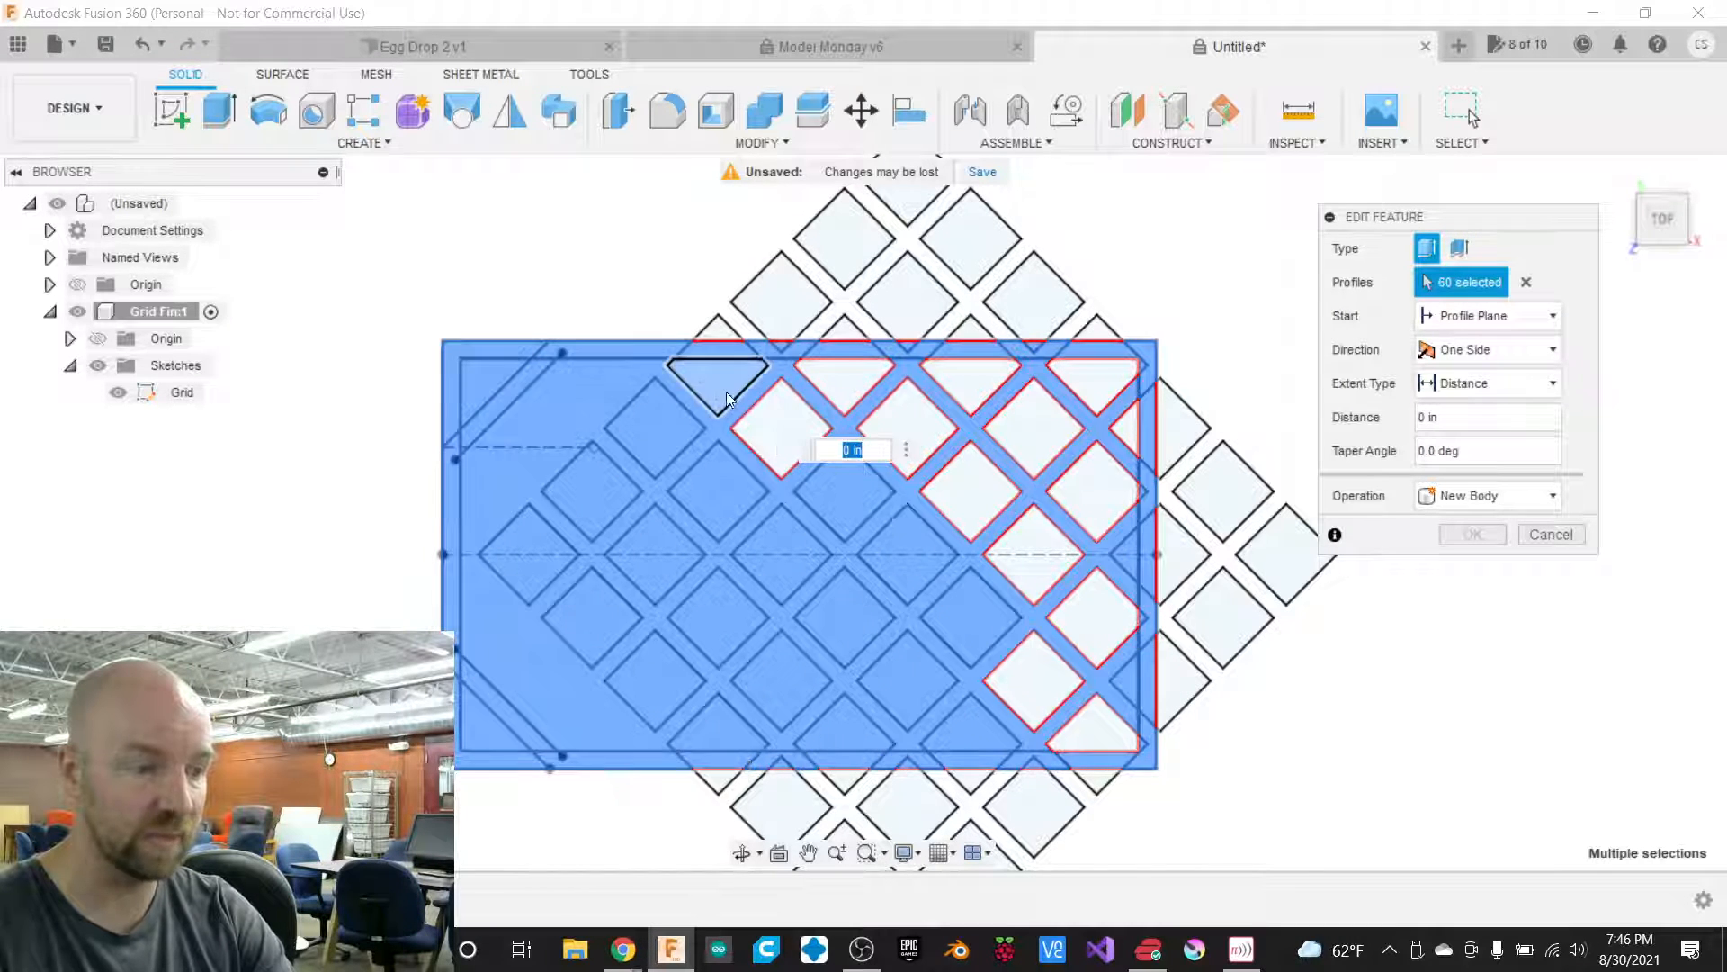
pyautogui.click(706, 405)
pyautogui.click(668, 428)
pyautogui.click(586, 500)
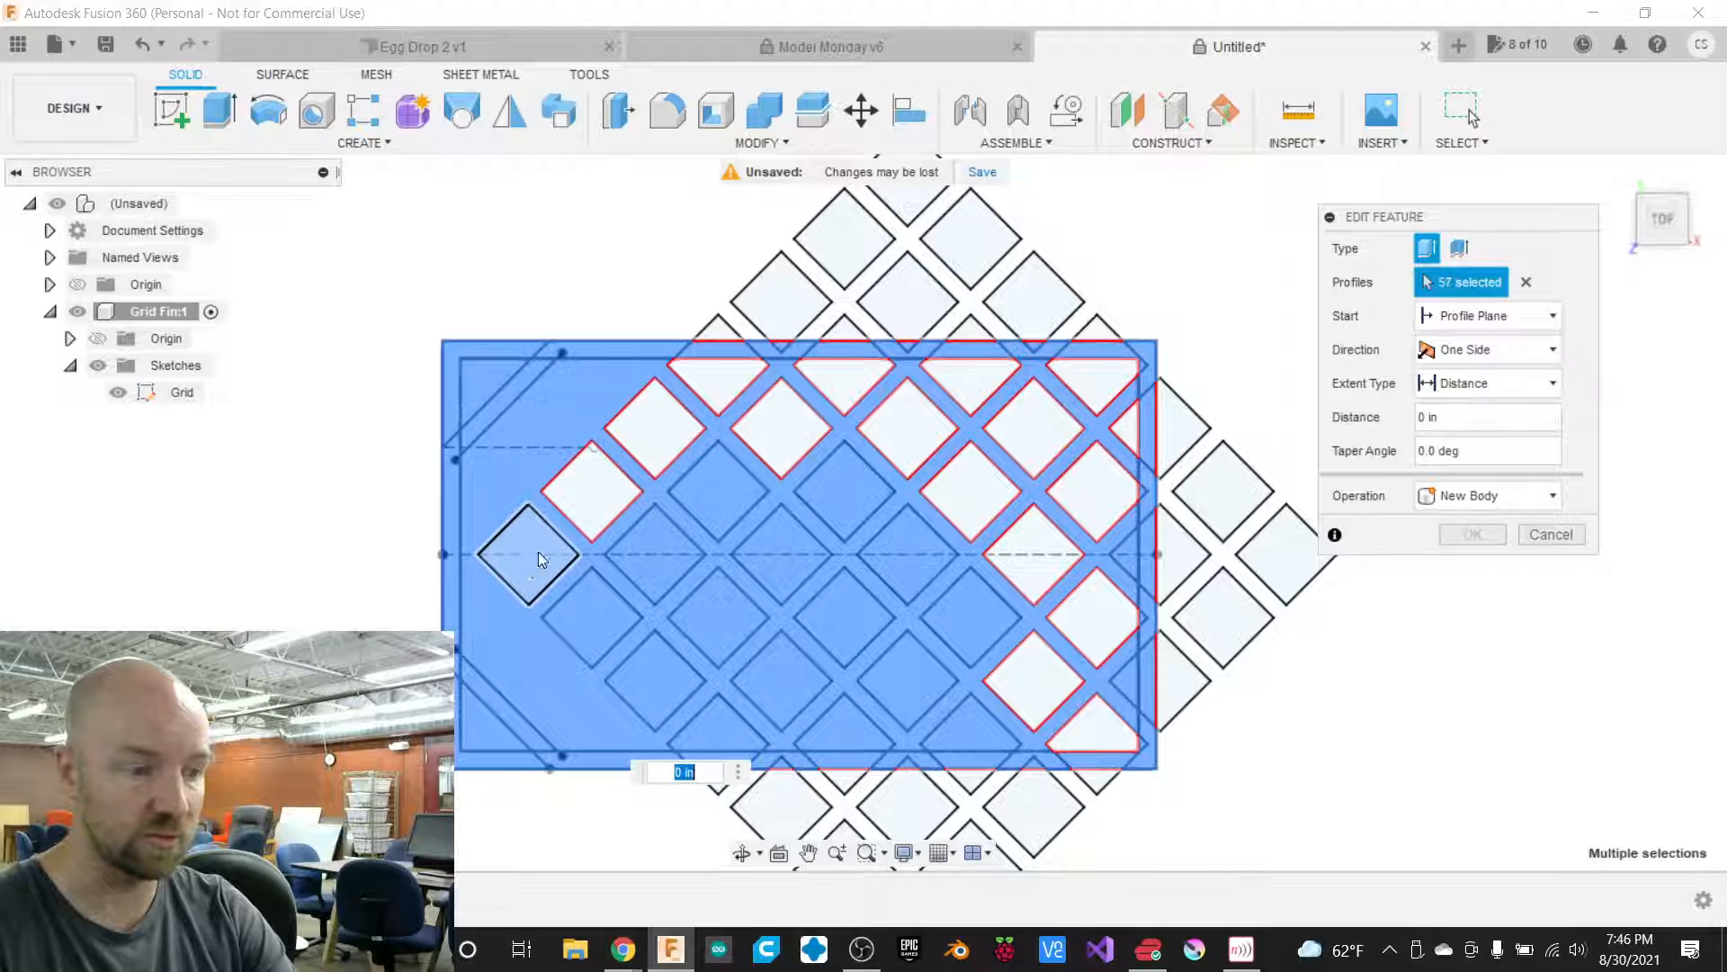
pyautogui.click(525, 560)
pyautogui.click(591, 617)
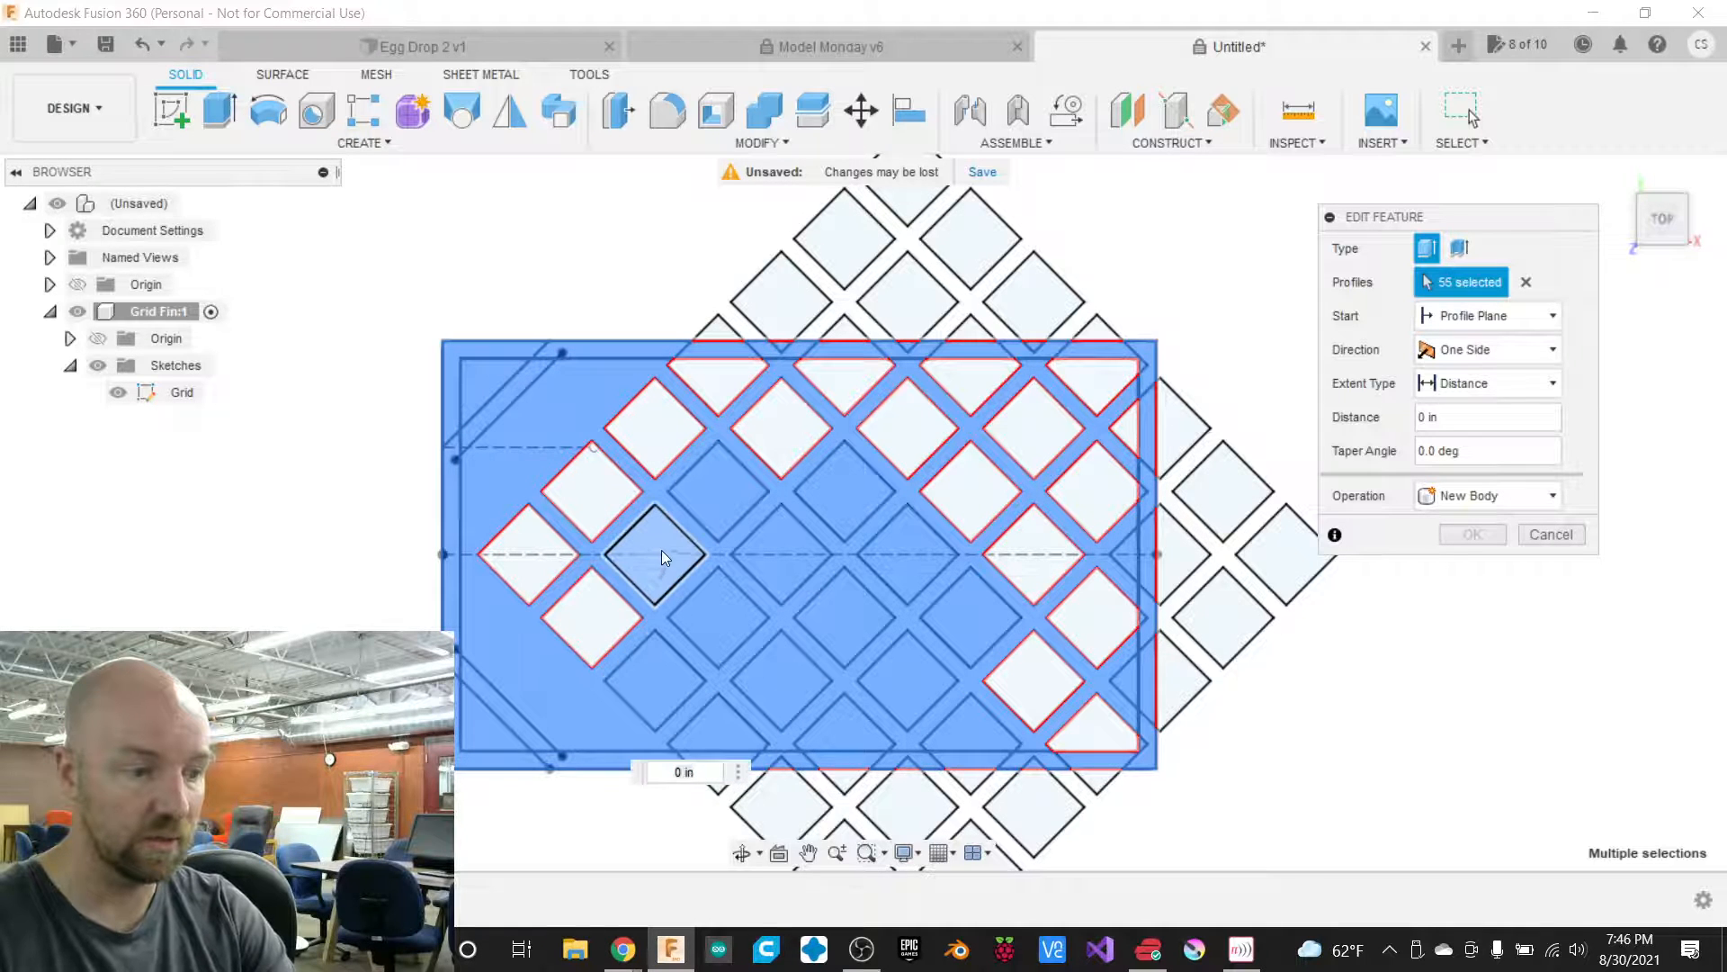
# Deselect the openings across the lattice's middle rows and the remaining partial diamonds at the straight end's border.
pyautogui.click(661, 549)
pyautogui.click(713, 494)
pyautogui.click(834, 479)
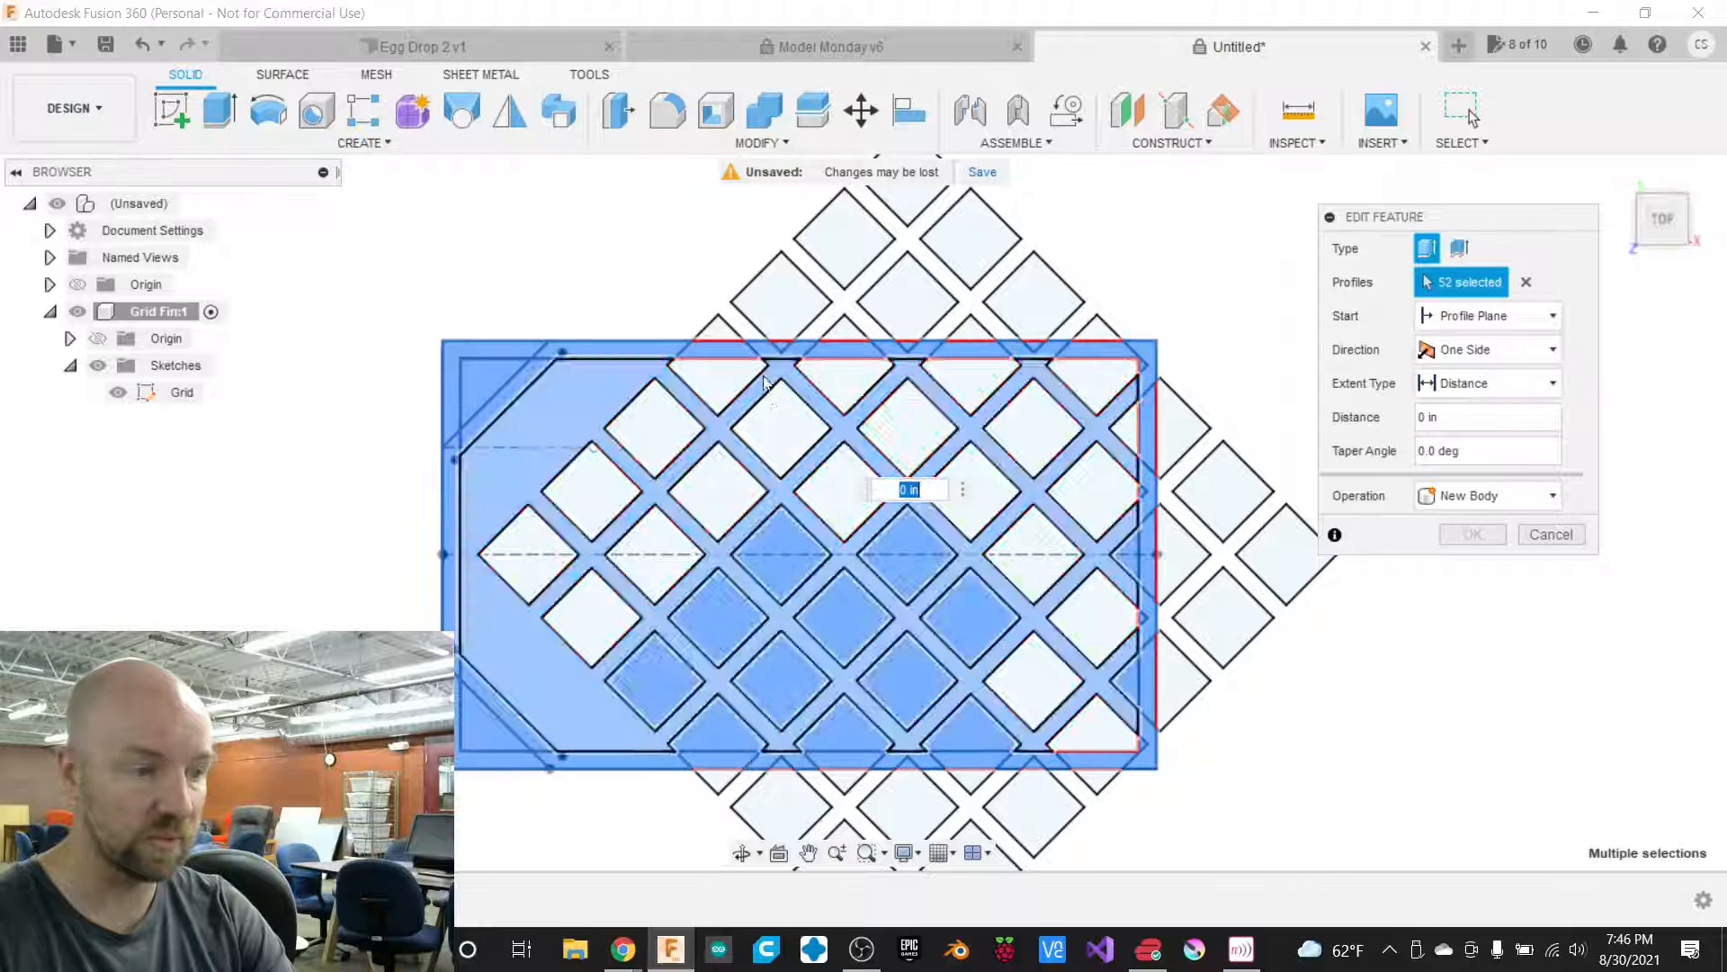
pyautogui.click(779, 533)
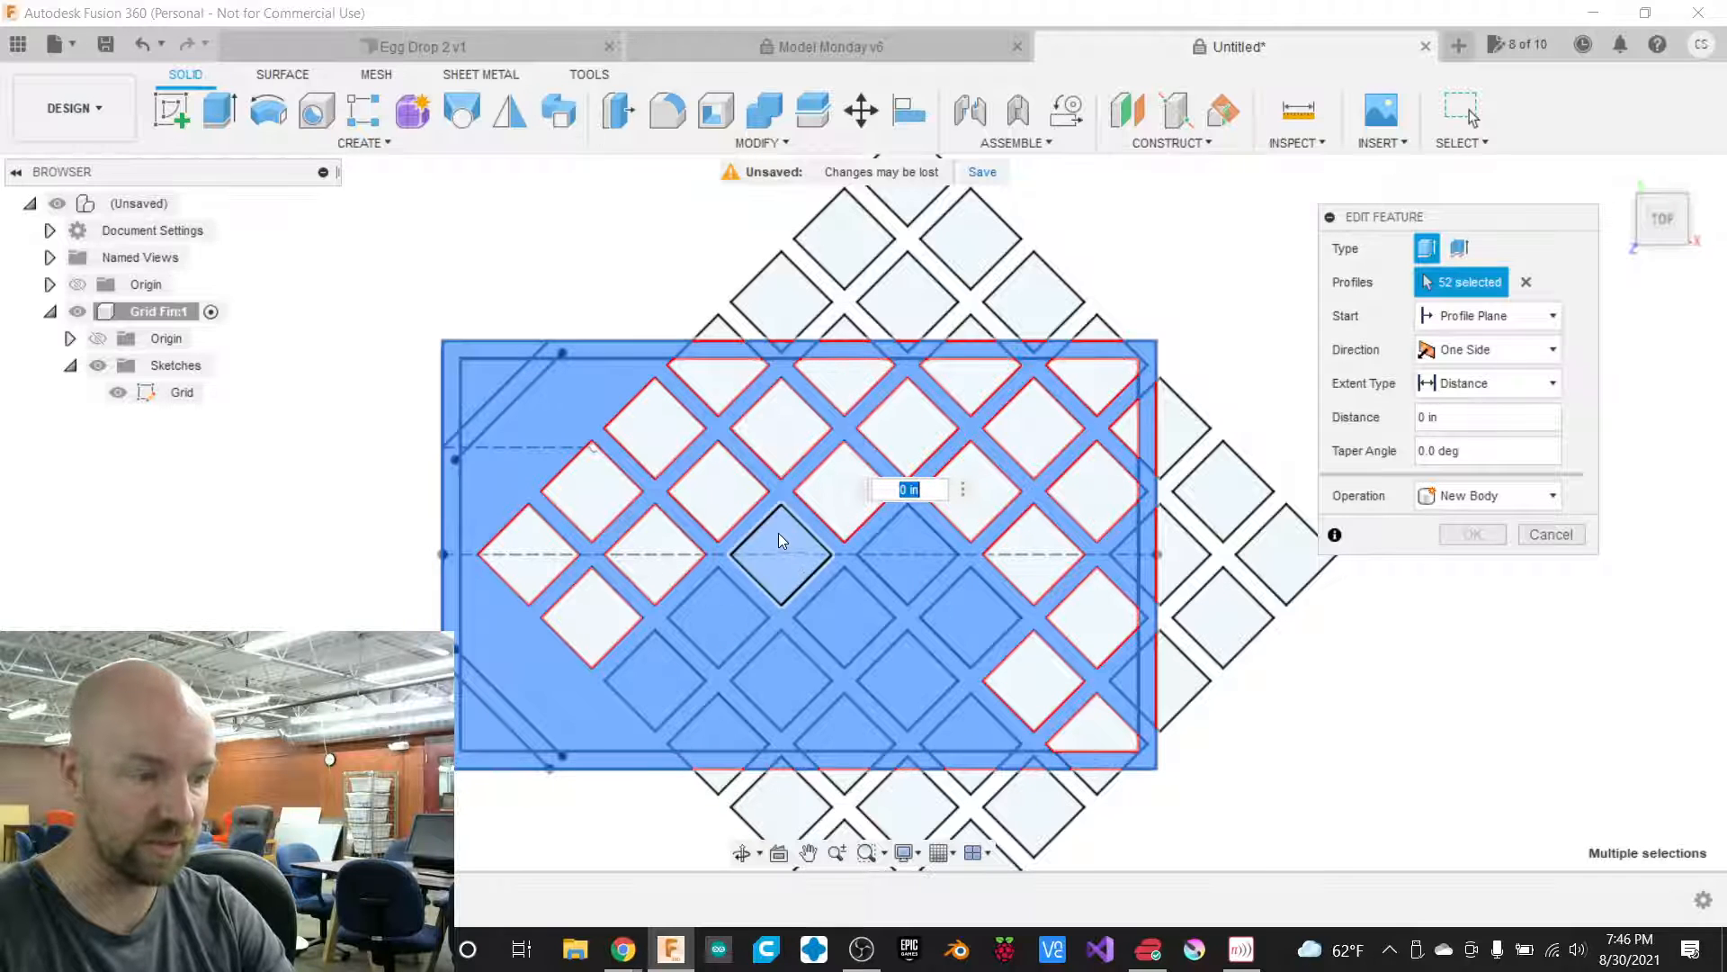
pyautogui.click(901, 542)
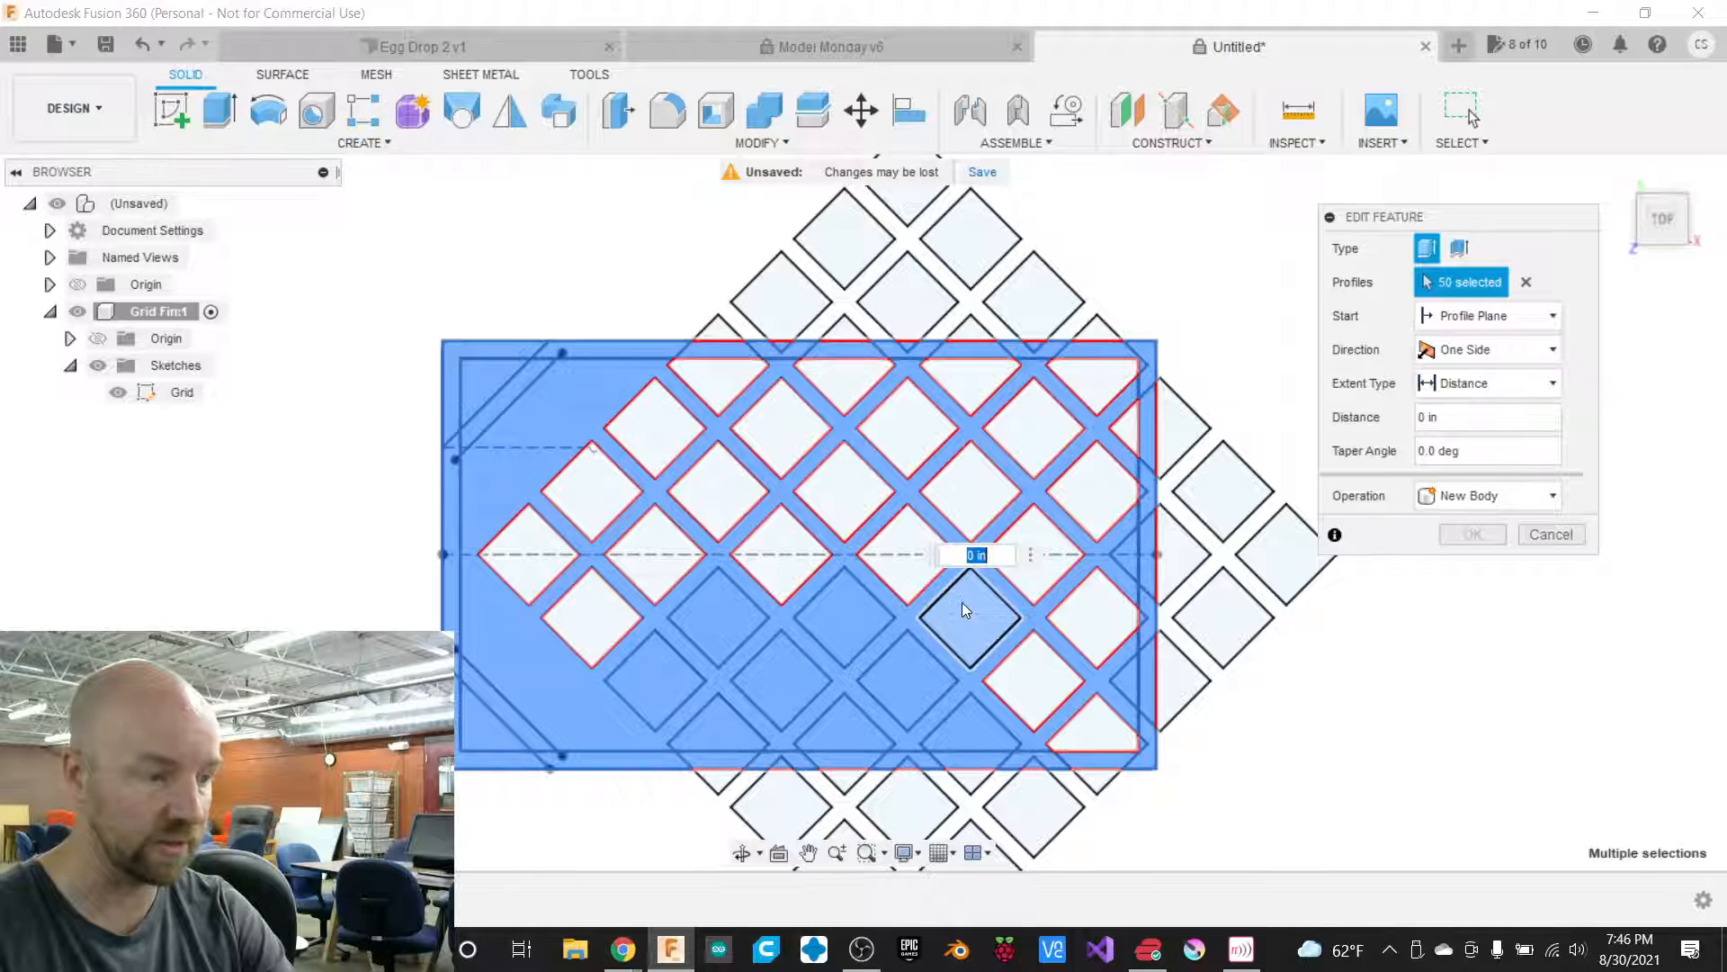
pyautogui.click(963, 602)
pyautogui.click(1132, 552)
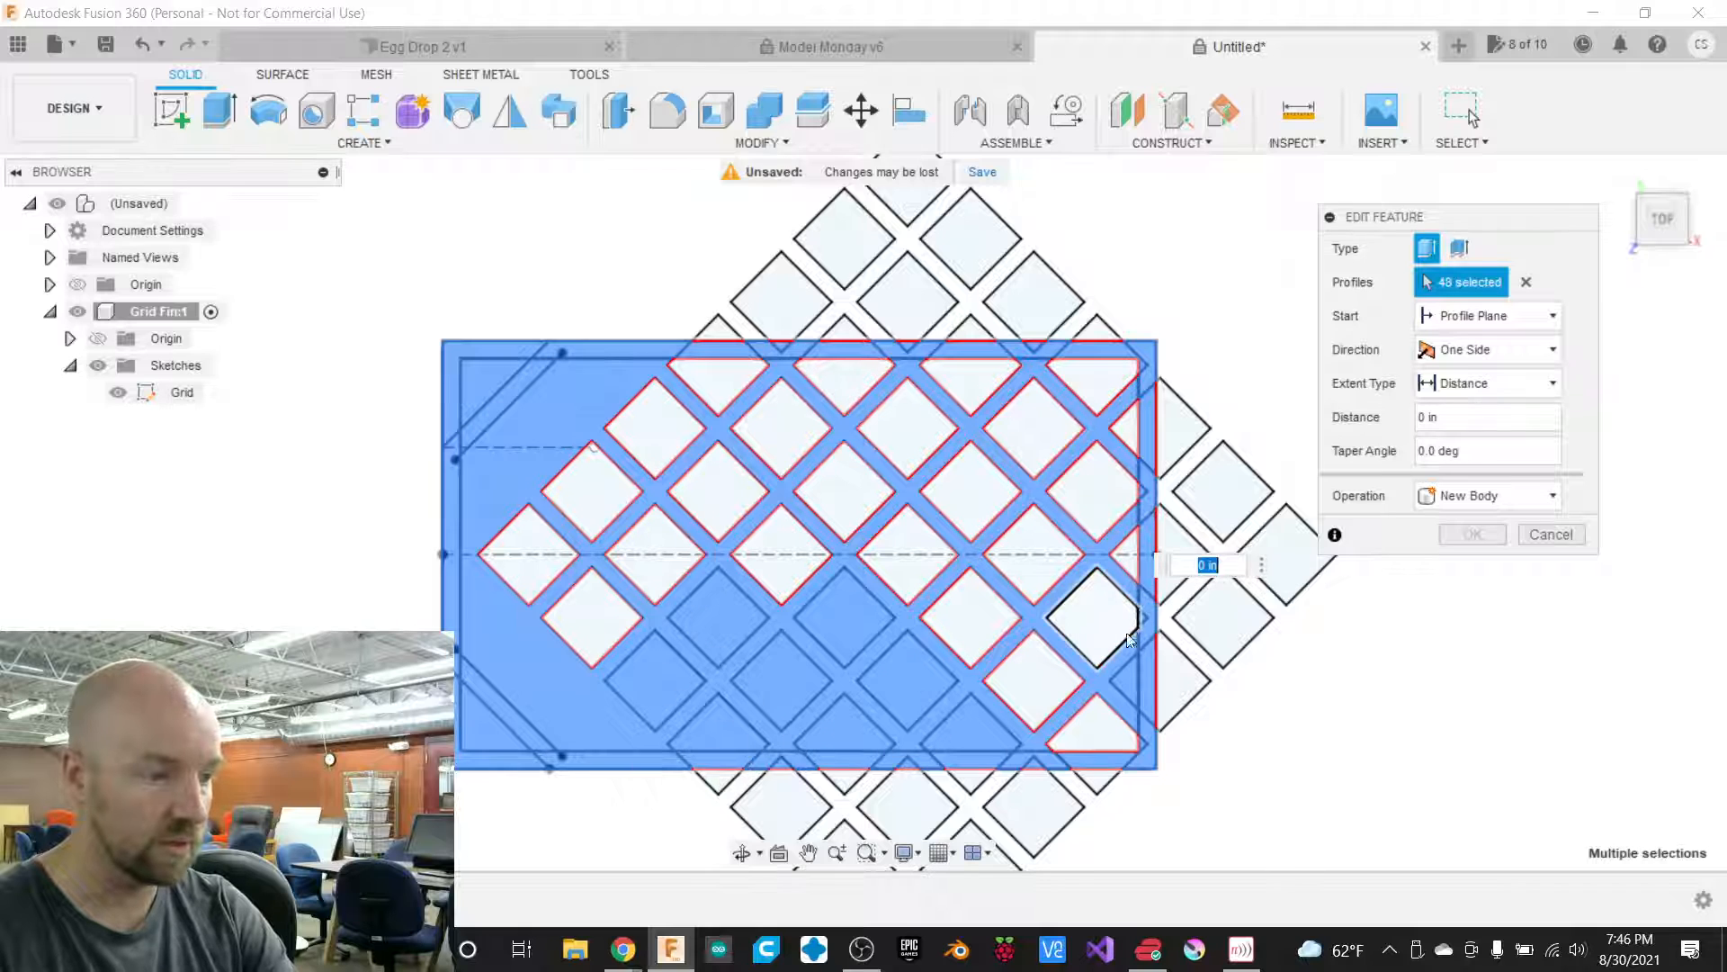
pyautogui.click(1130, 679)
pyautogui.click(957, 729)
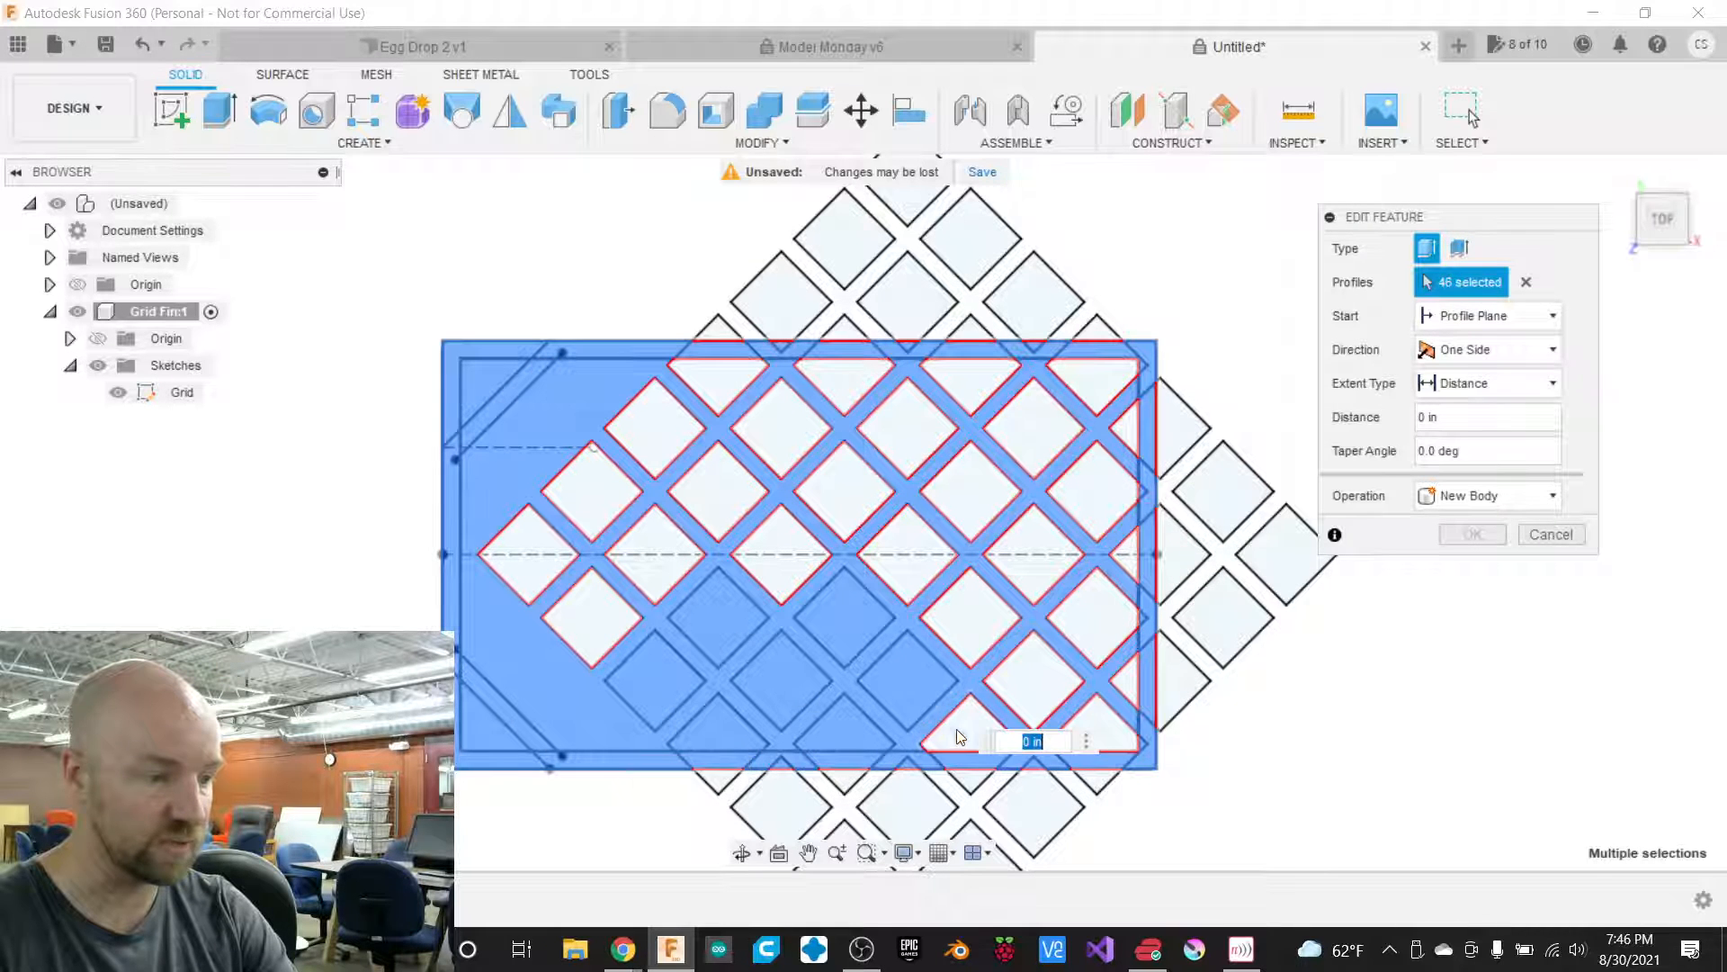
# Deselect the remaining lattice openings in the fin's lower half, leaving only the ribs and border as profiles.
pyautogui.click(908, 678)
pyautogui.click(858, 639)
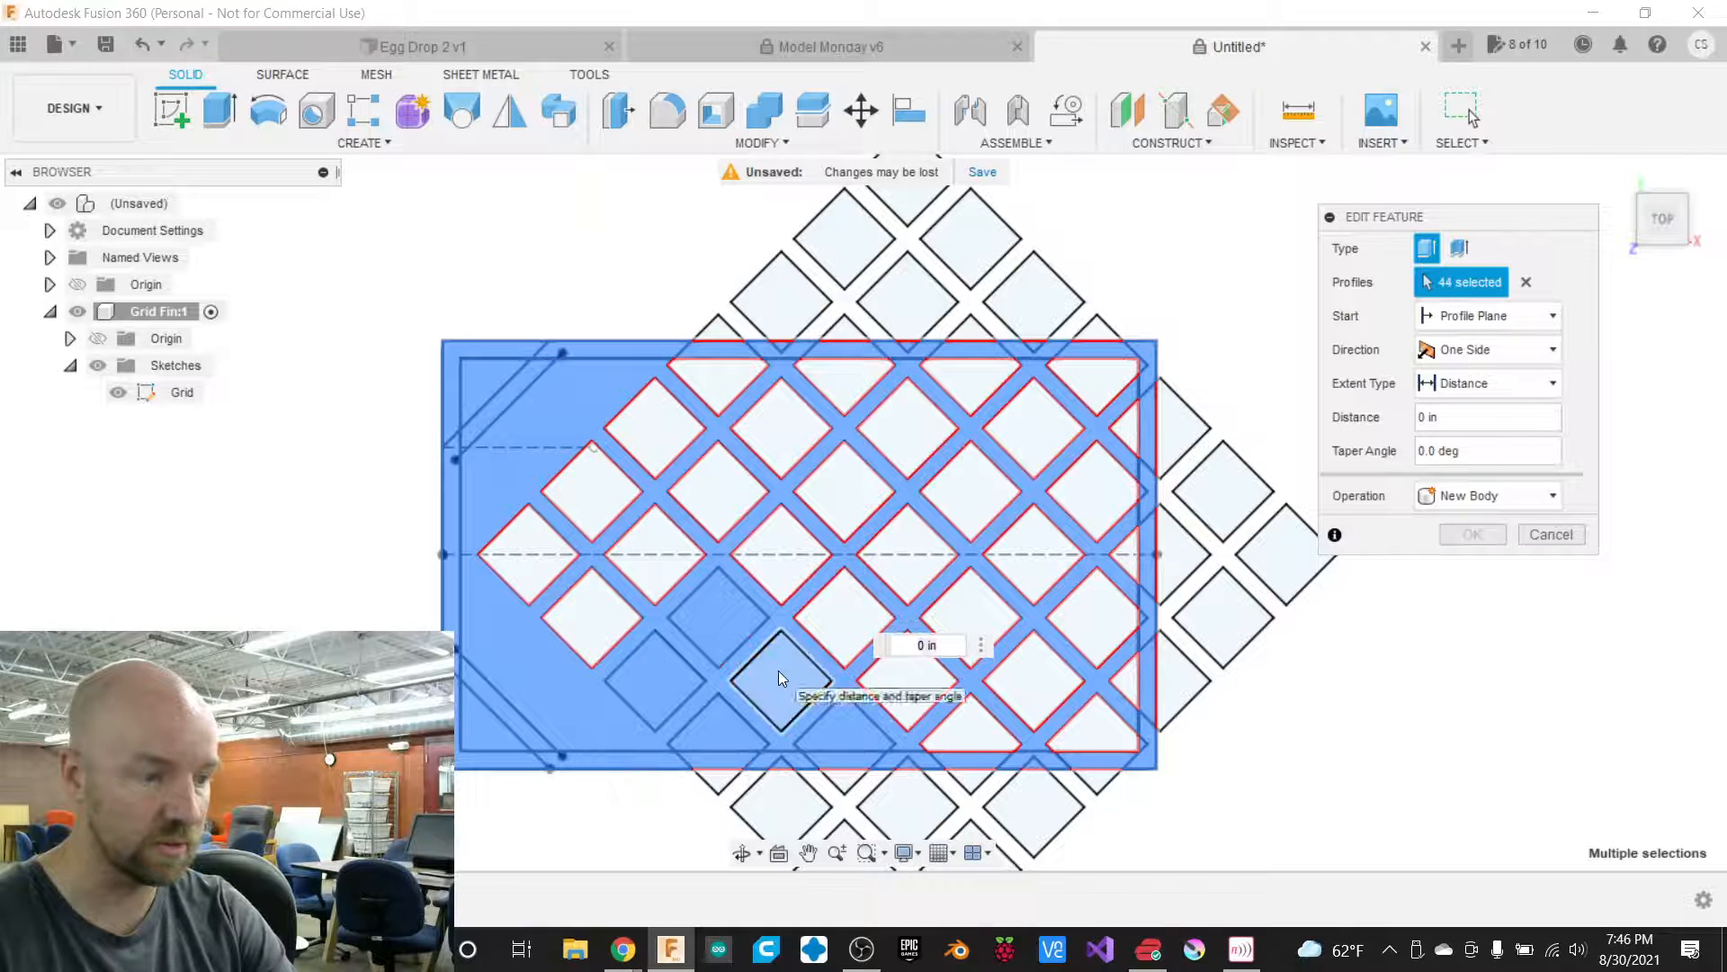
pyautogui.click(779, 671)
pyautogui.click(853, 729)
pyautogui.click(700, 733)
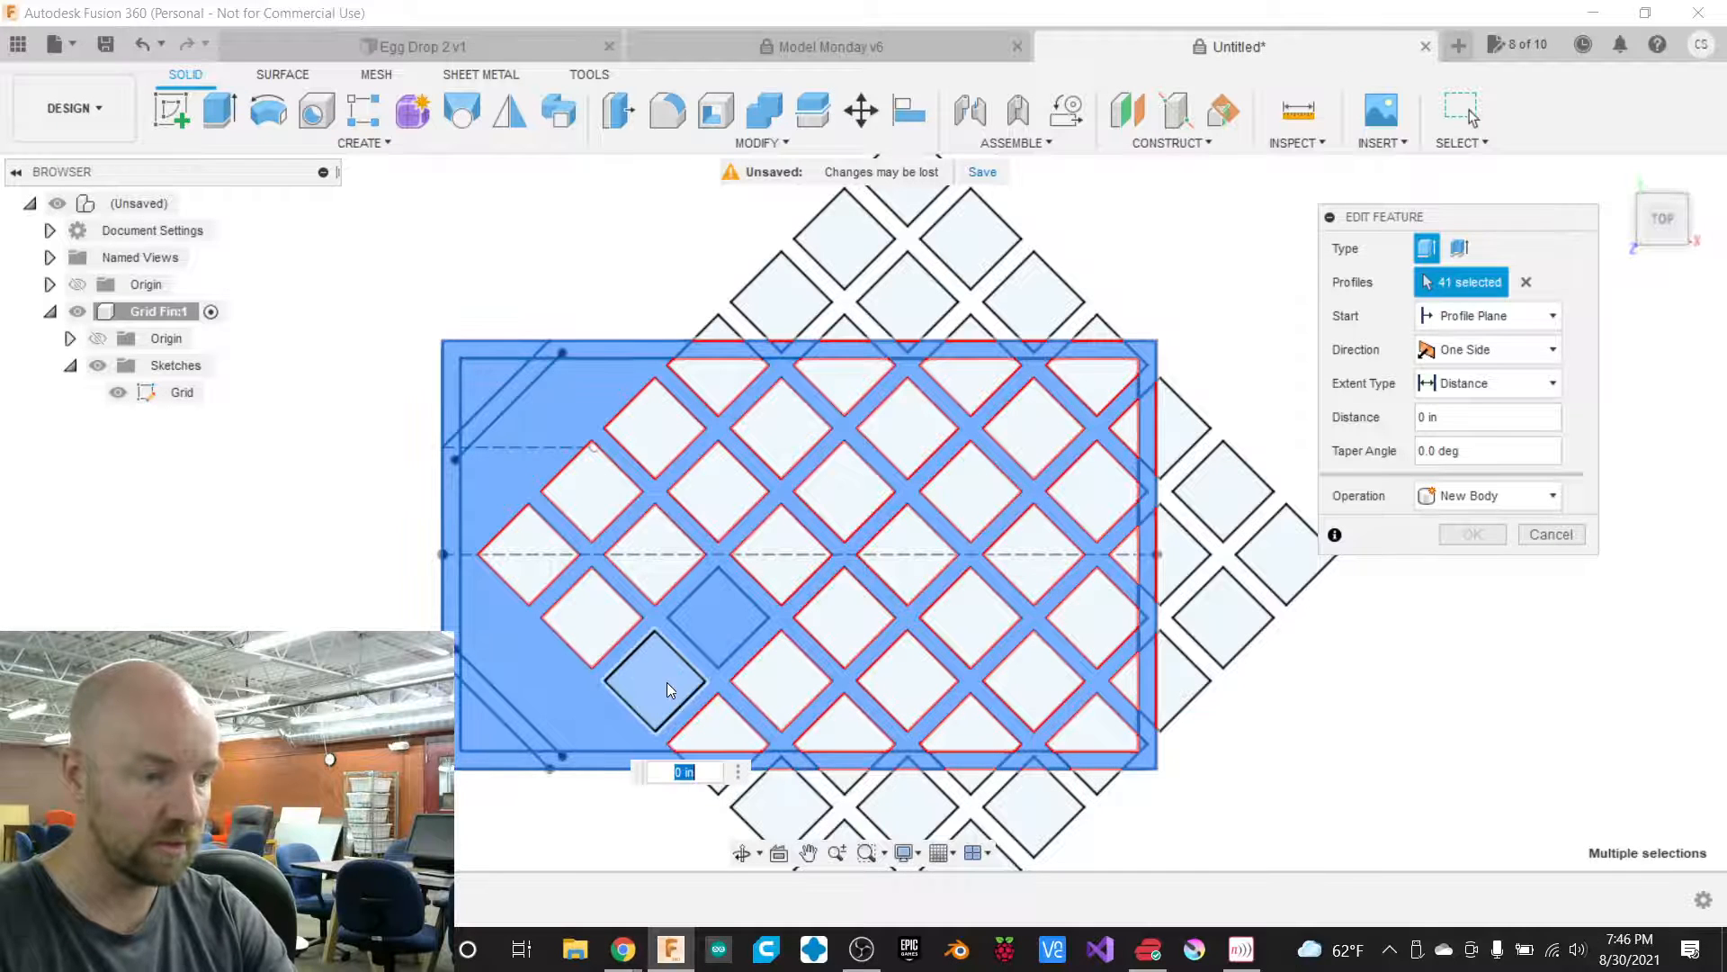
pyautogui.click(667, 682)
pyautogui.click(718, 619)
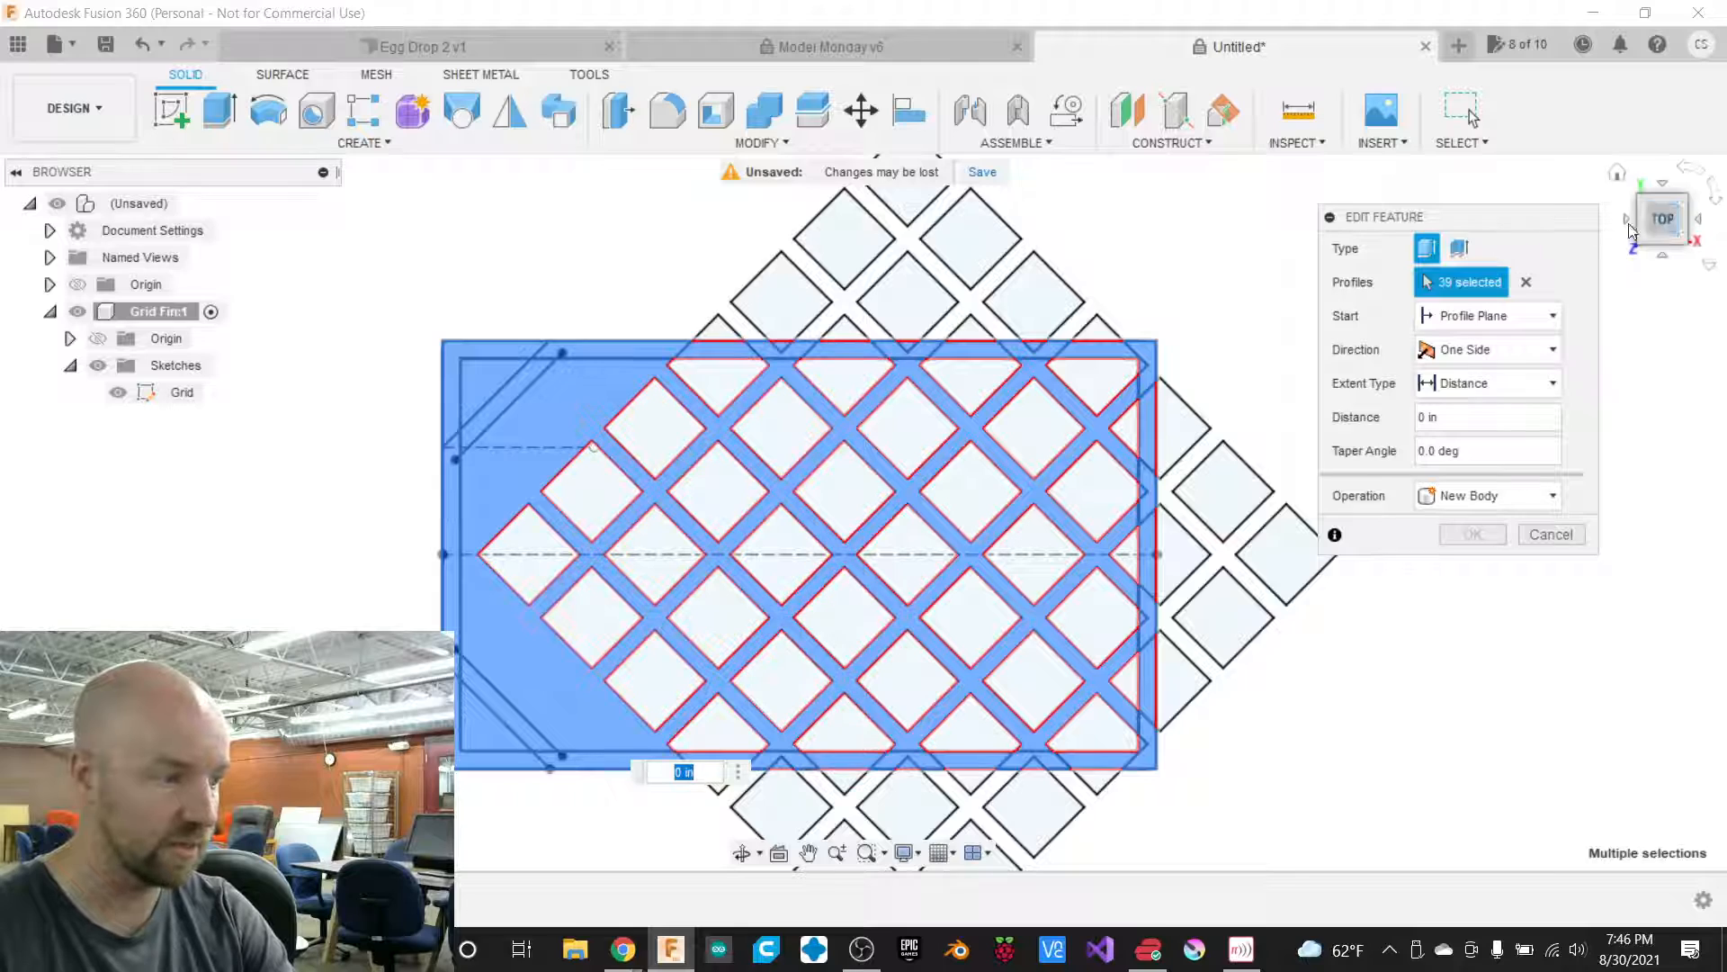
# Extrude the selected rib and border profiles 0.75 in as a new body.
pyautogui.moveTo(1664, 224)
pyautogui.mouseDown()
pyautogui.moveTo(1652, 187)
pyautogui.moveTo(1653, 226)
pyautogui.mouseUp()
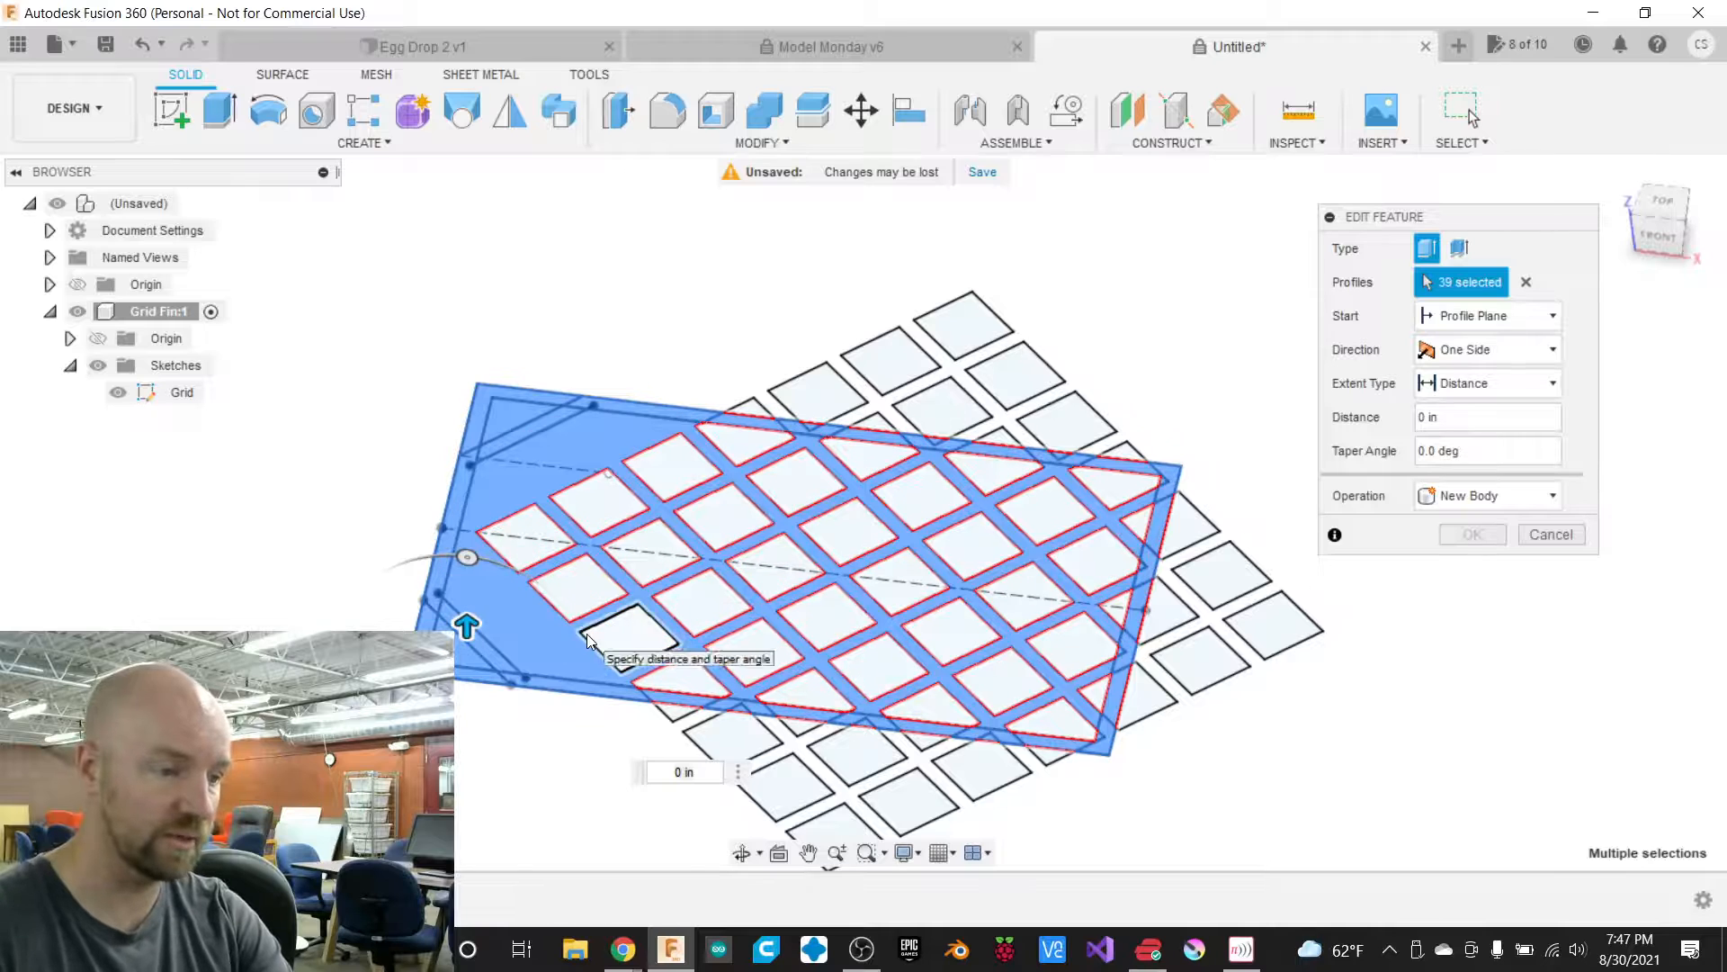
pyautogui.scroll(3, 586, 639)
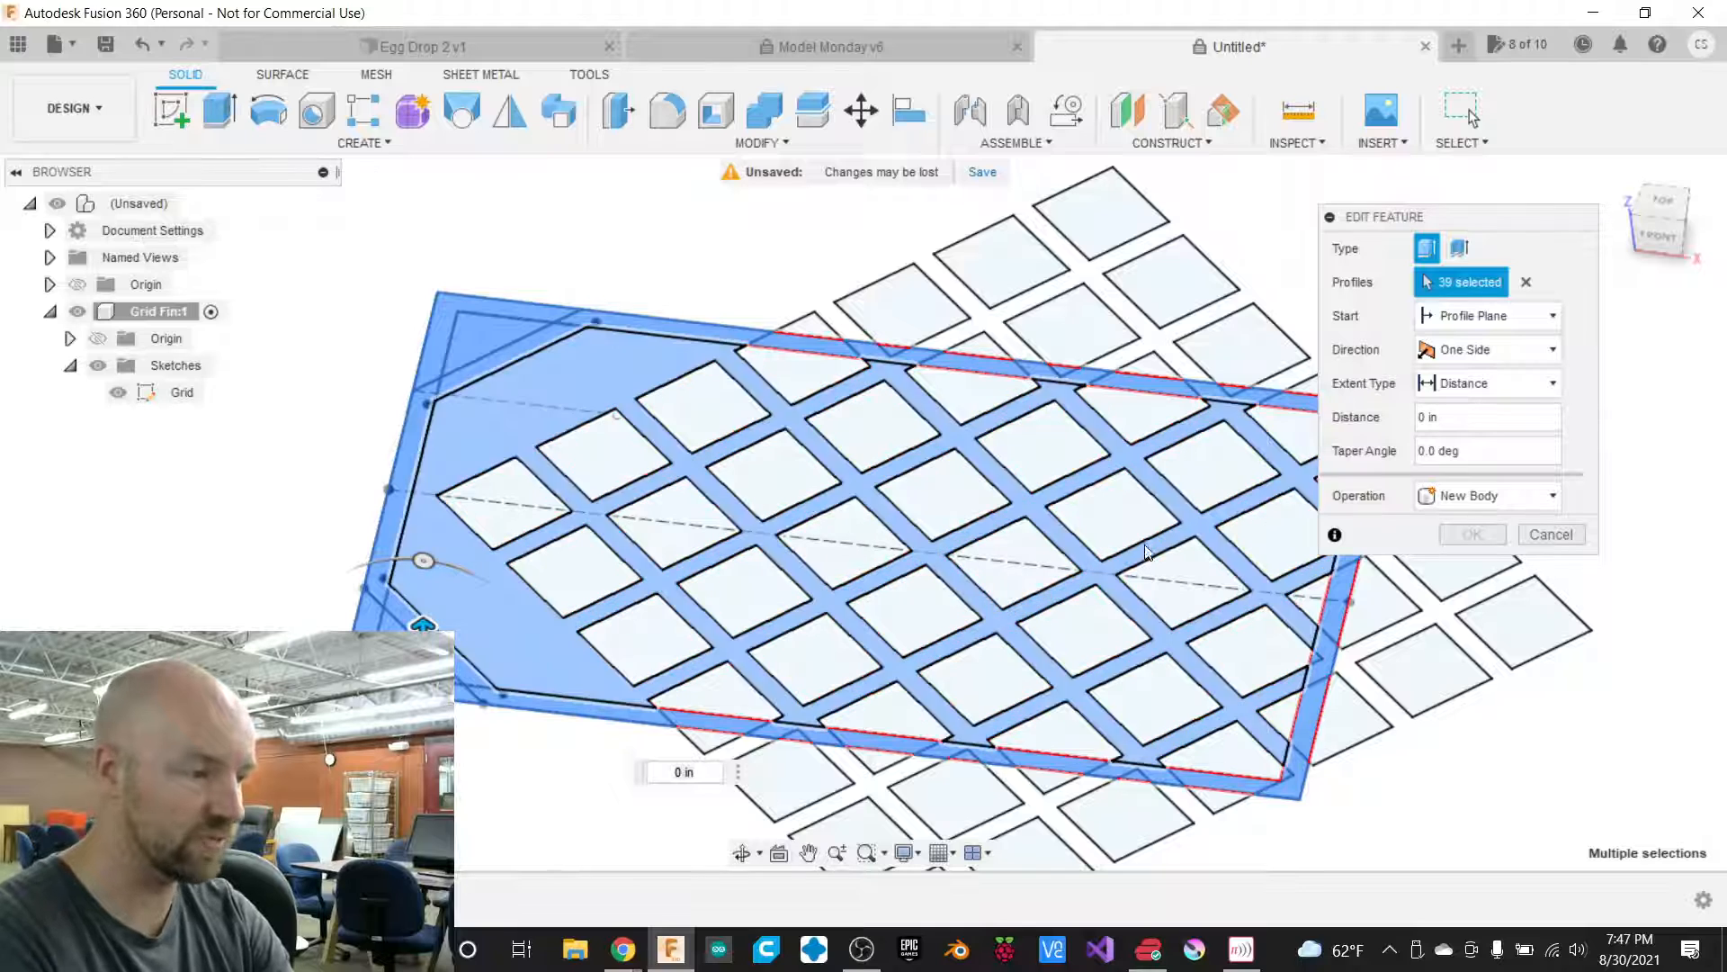
pyautogui.click(1450, 416)
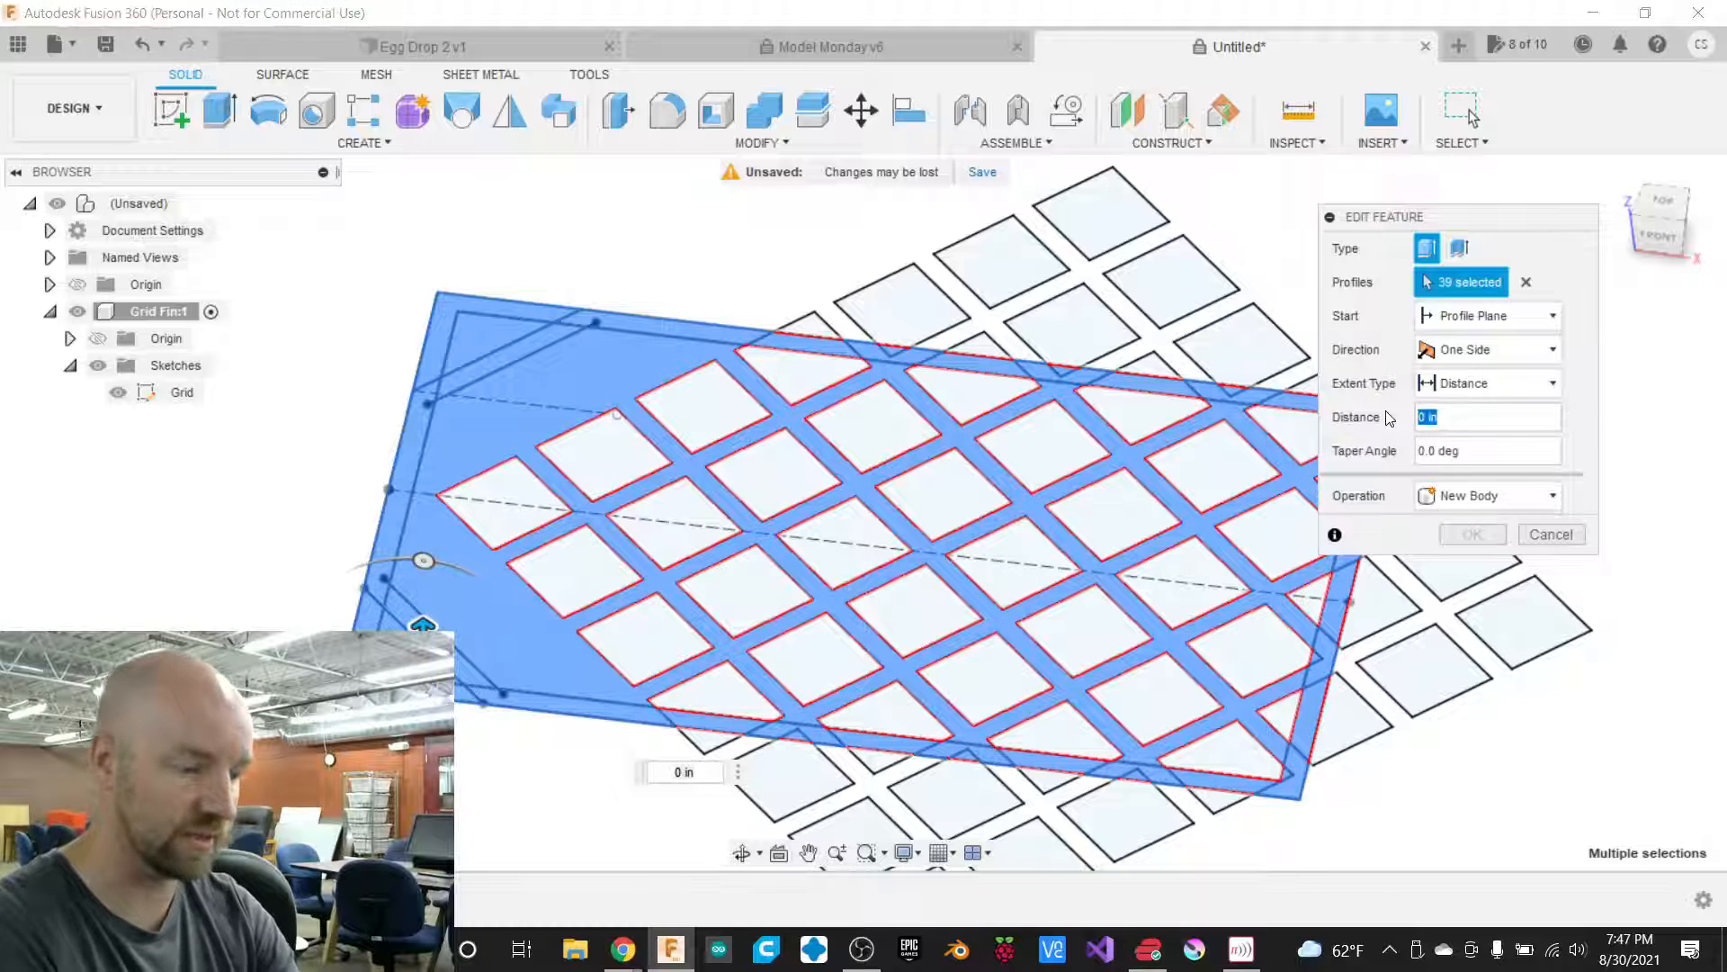
pyautogui.write('.75')
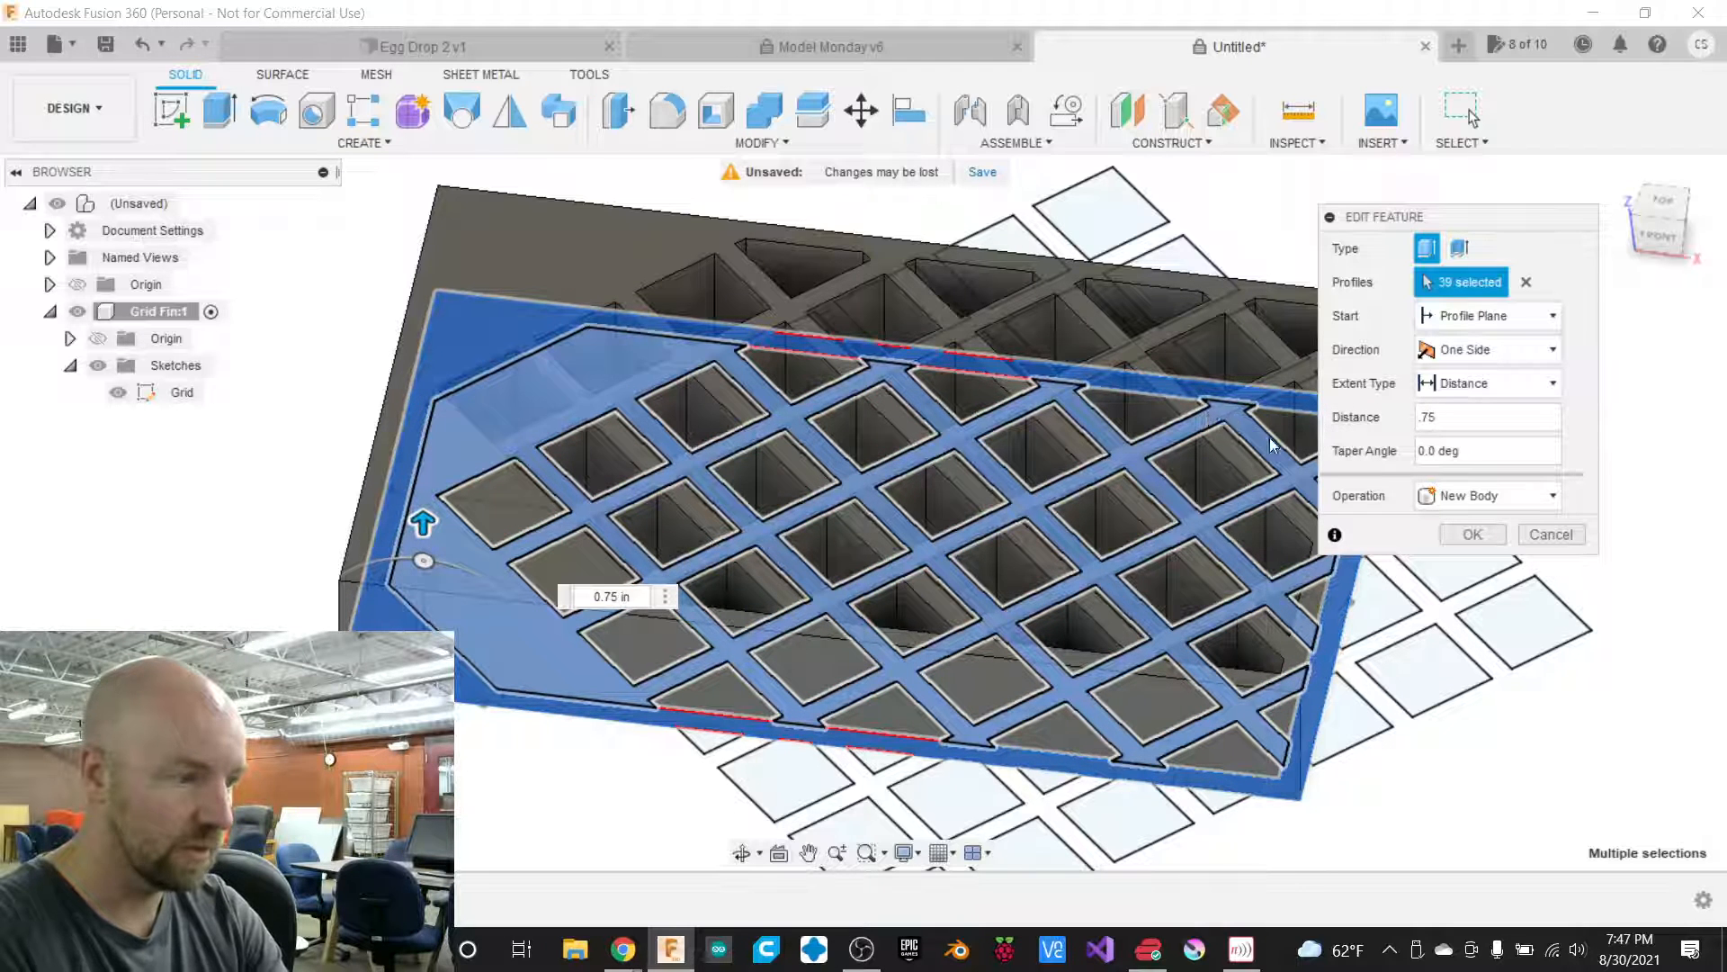
pyautogui.click(1480, 543)
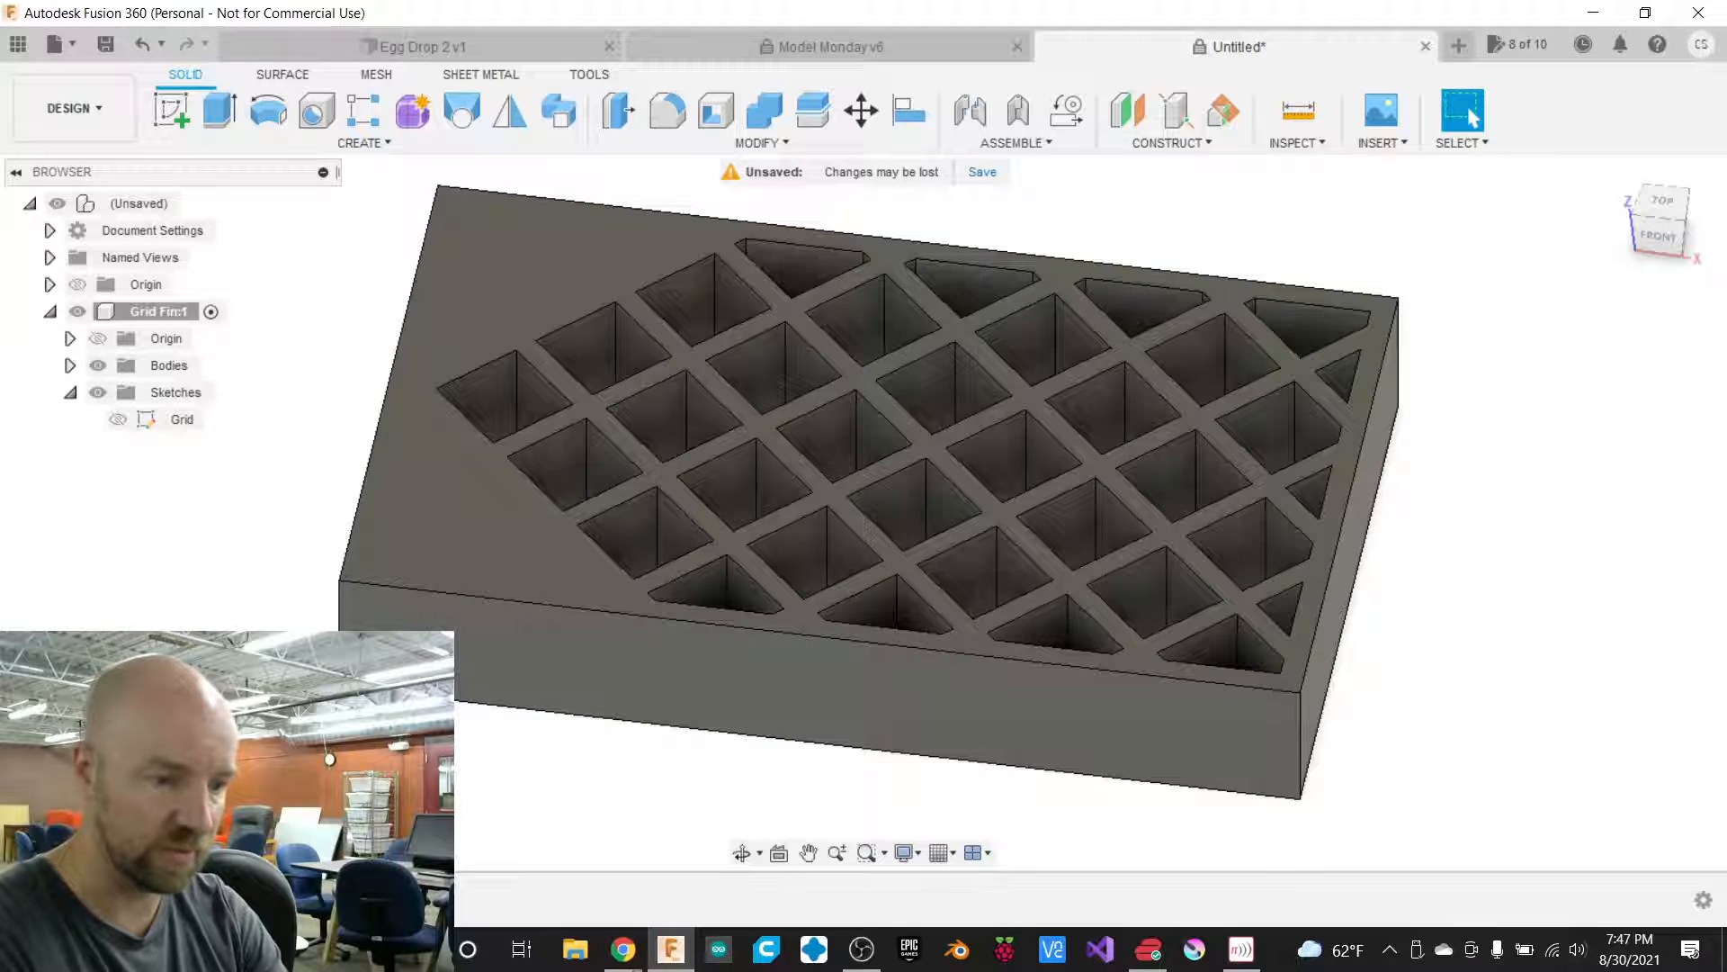
# Edit the extrusion and remove the profiles outside the two diagonal corner lines so the fin's corners are cut off.
pyautogui.click(230, 899)
pyautogui.doubleClick(230, 899)
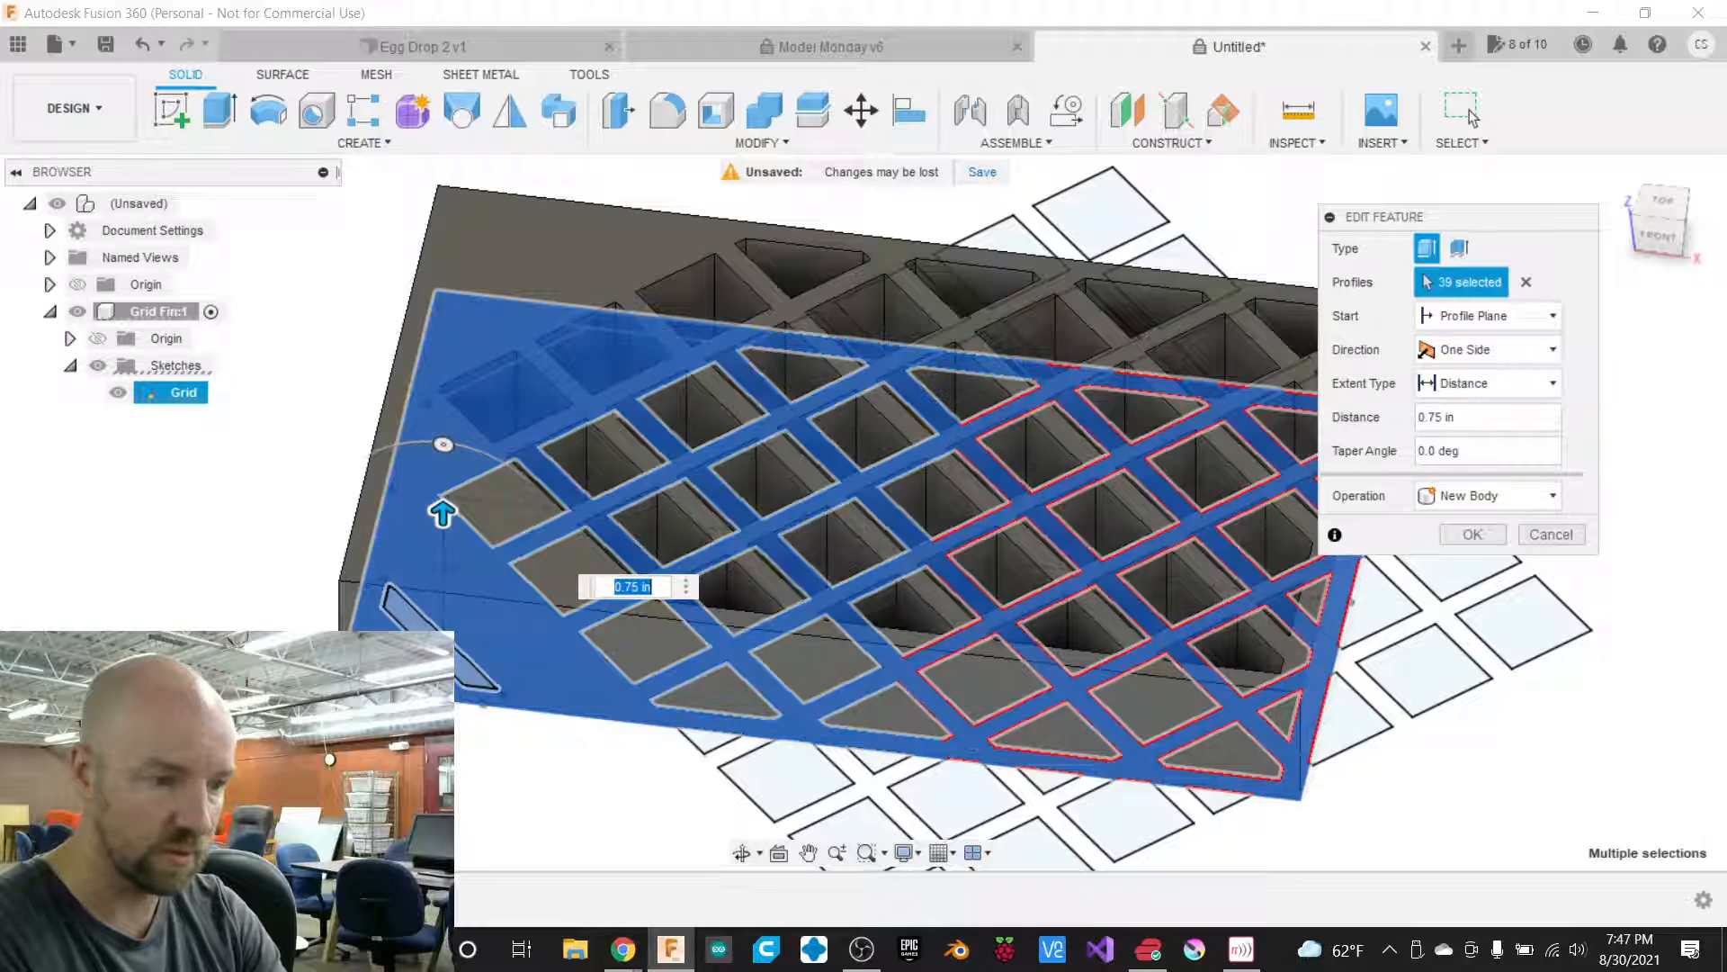
pyautogui.click(1678, 191)
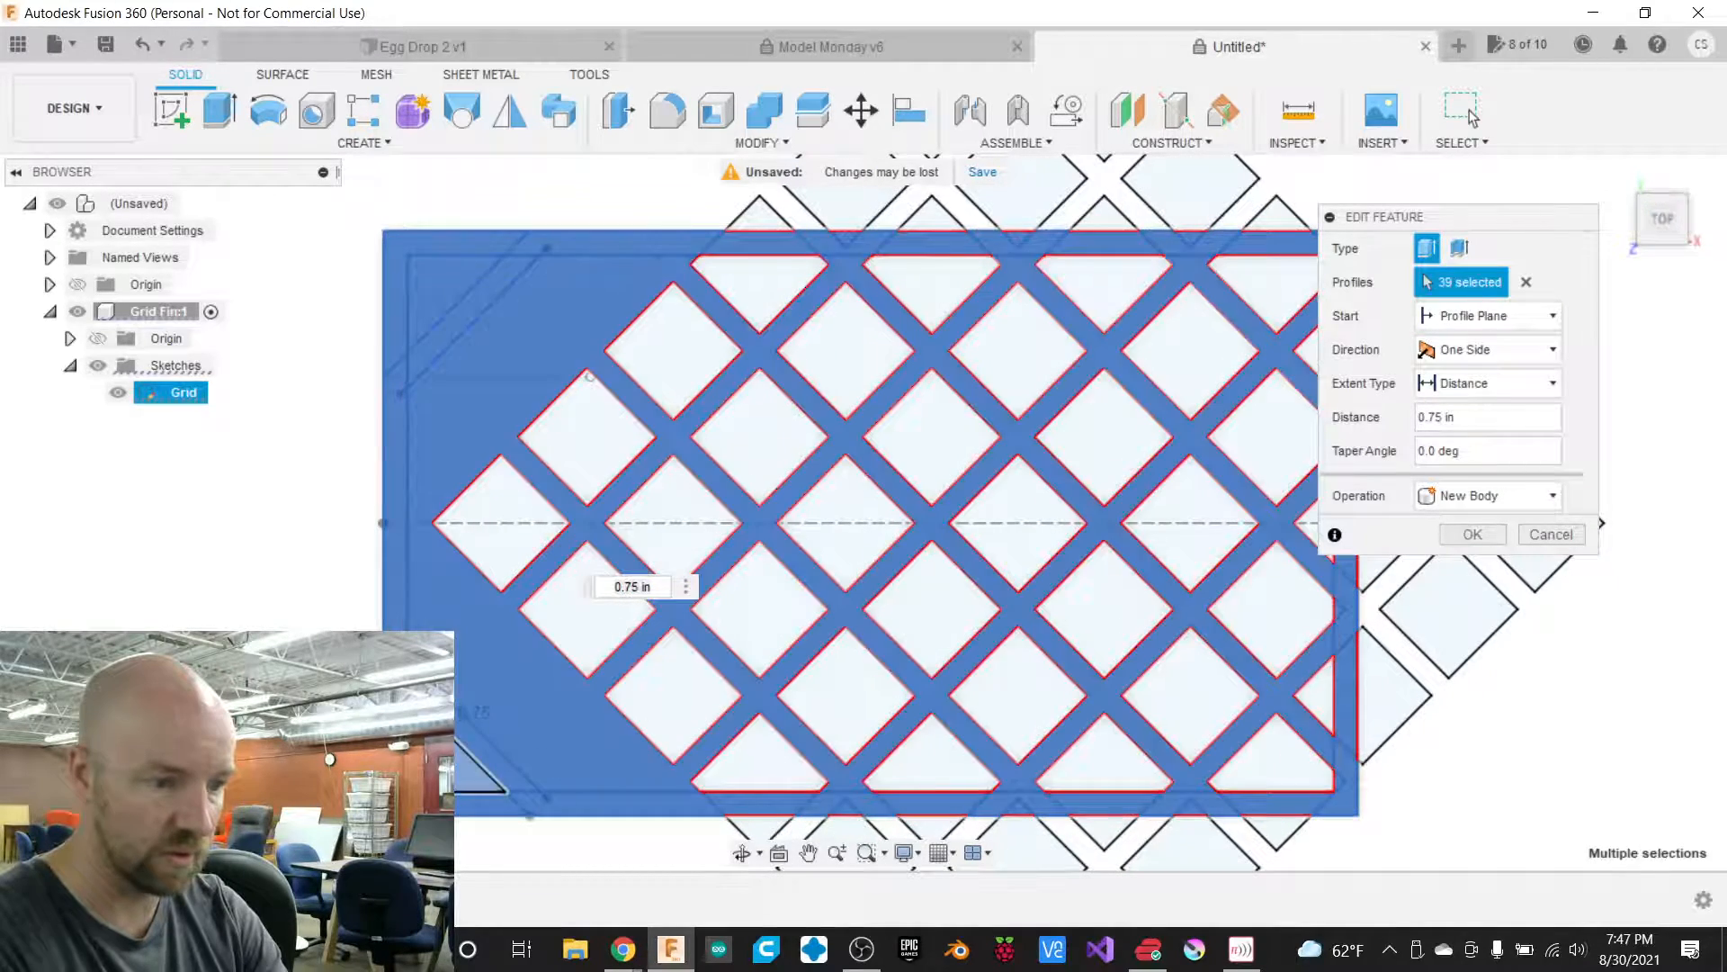
pyautogui.click(439, 761)
pyautogui.click(398, 788)
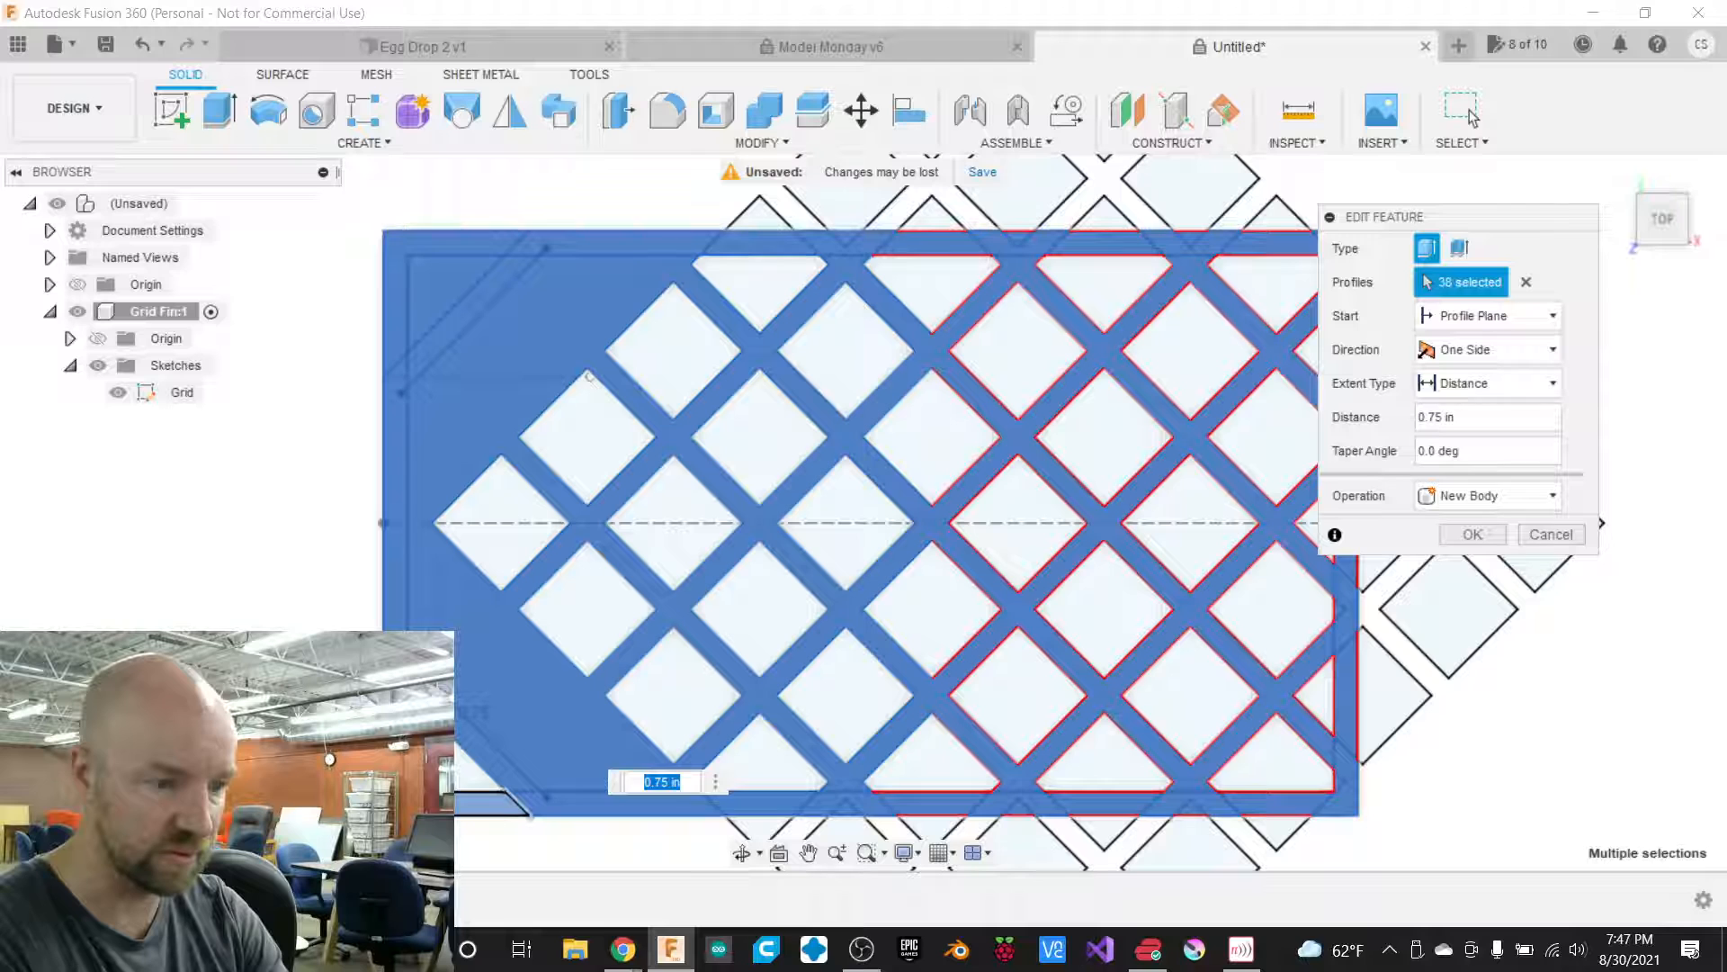
pyautogui.click(394, 309)
pyautogui.click(394, 309)
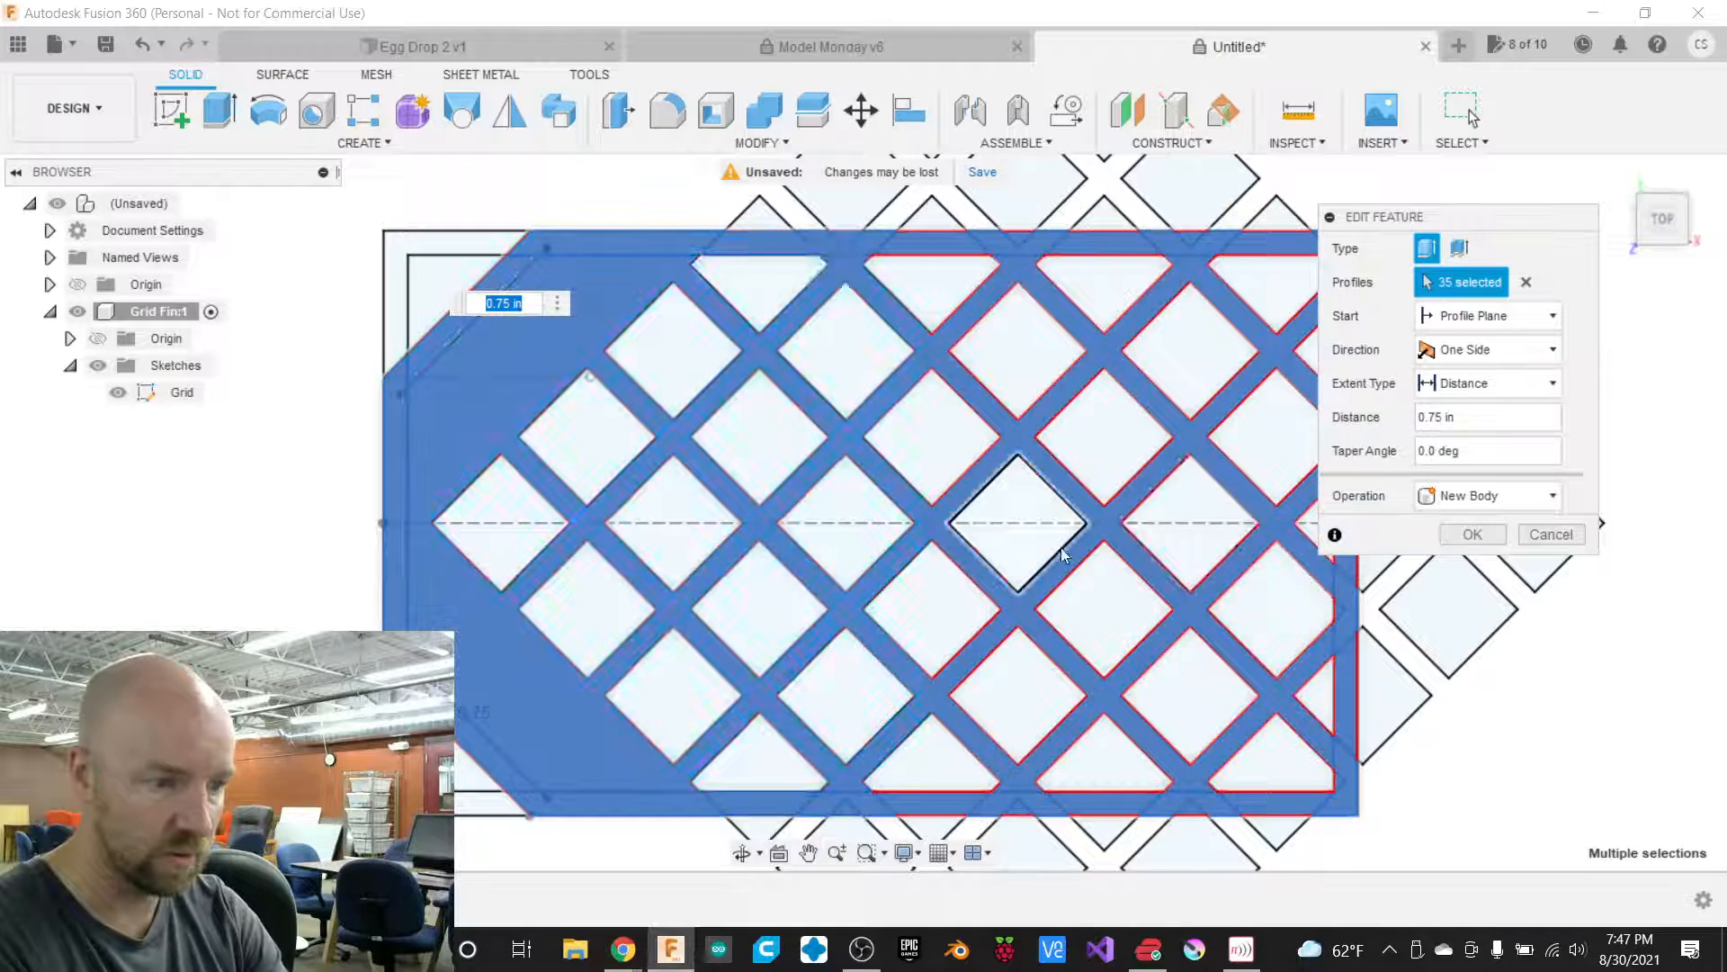
pyautogui.click(1480, 540)
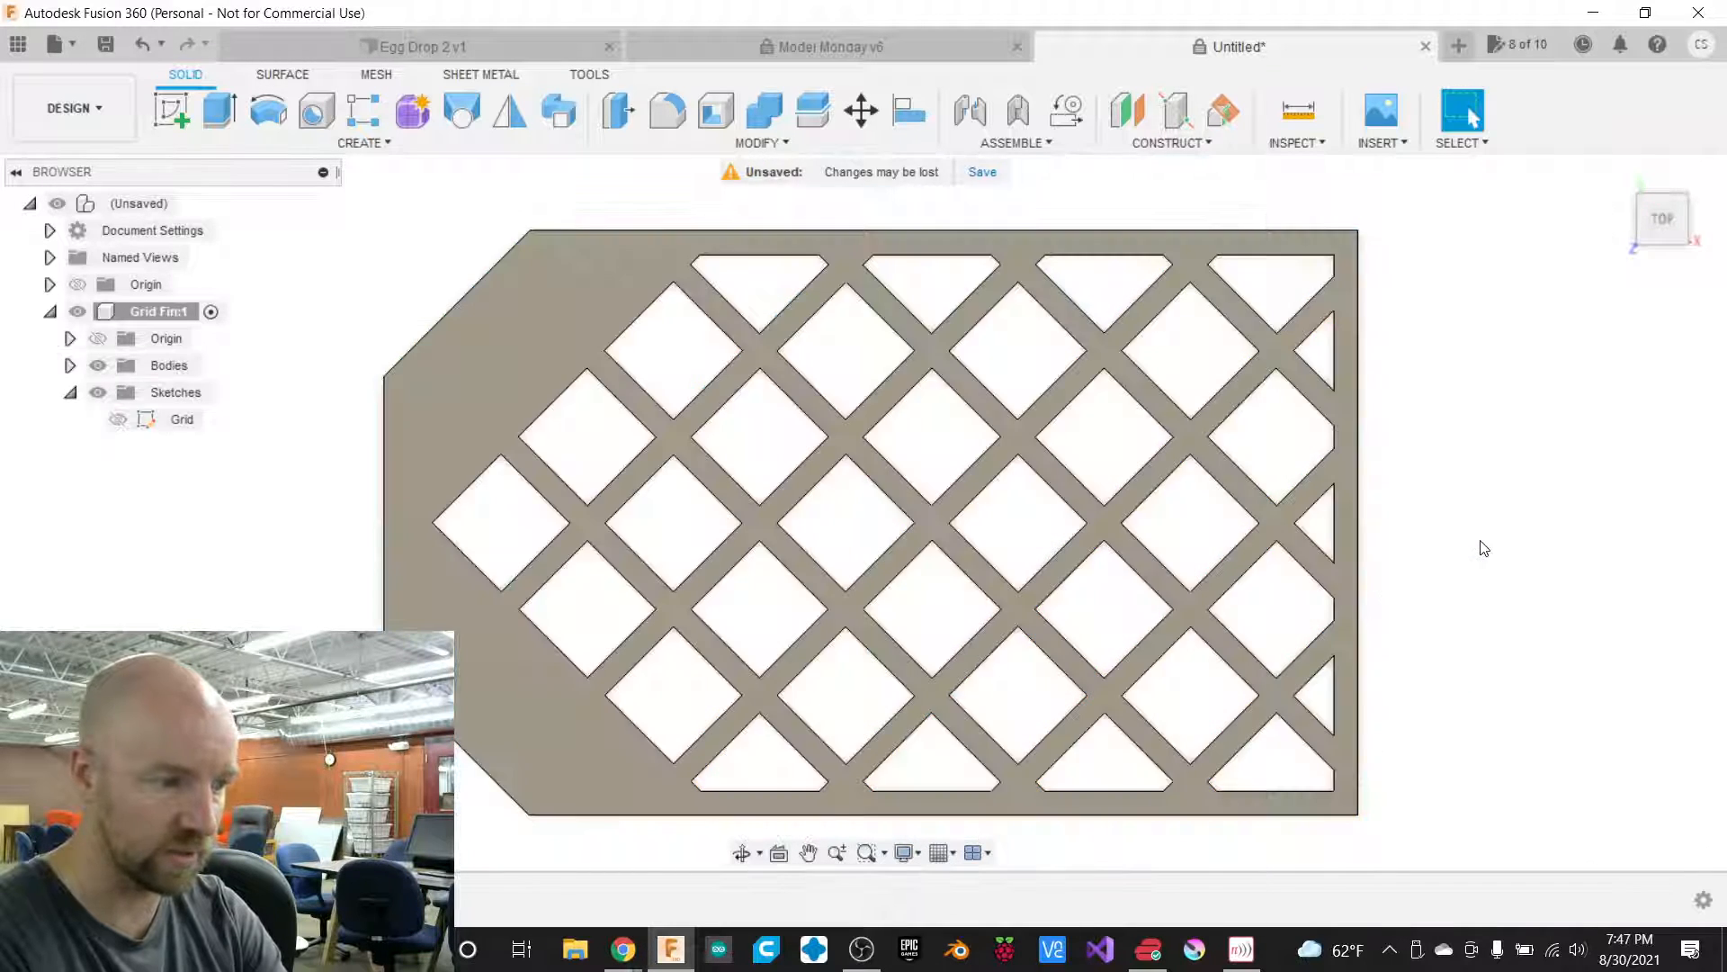
# Edit the extrusion again and deselect the border segment and its small diamond tip in the upper border near the straight end.
pyautogui.moveTo(1633, 200); pyautogui.dragTo(1663, 232)
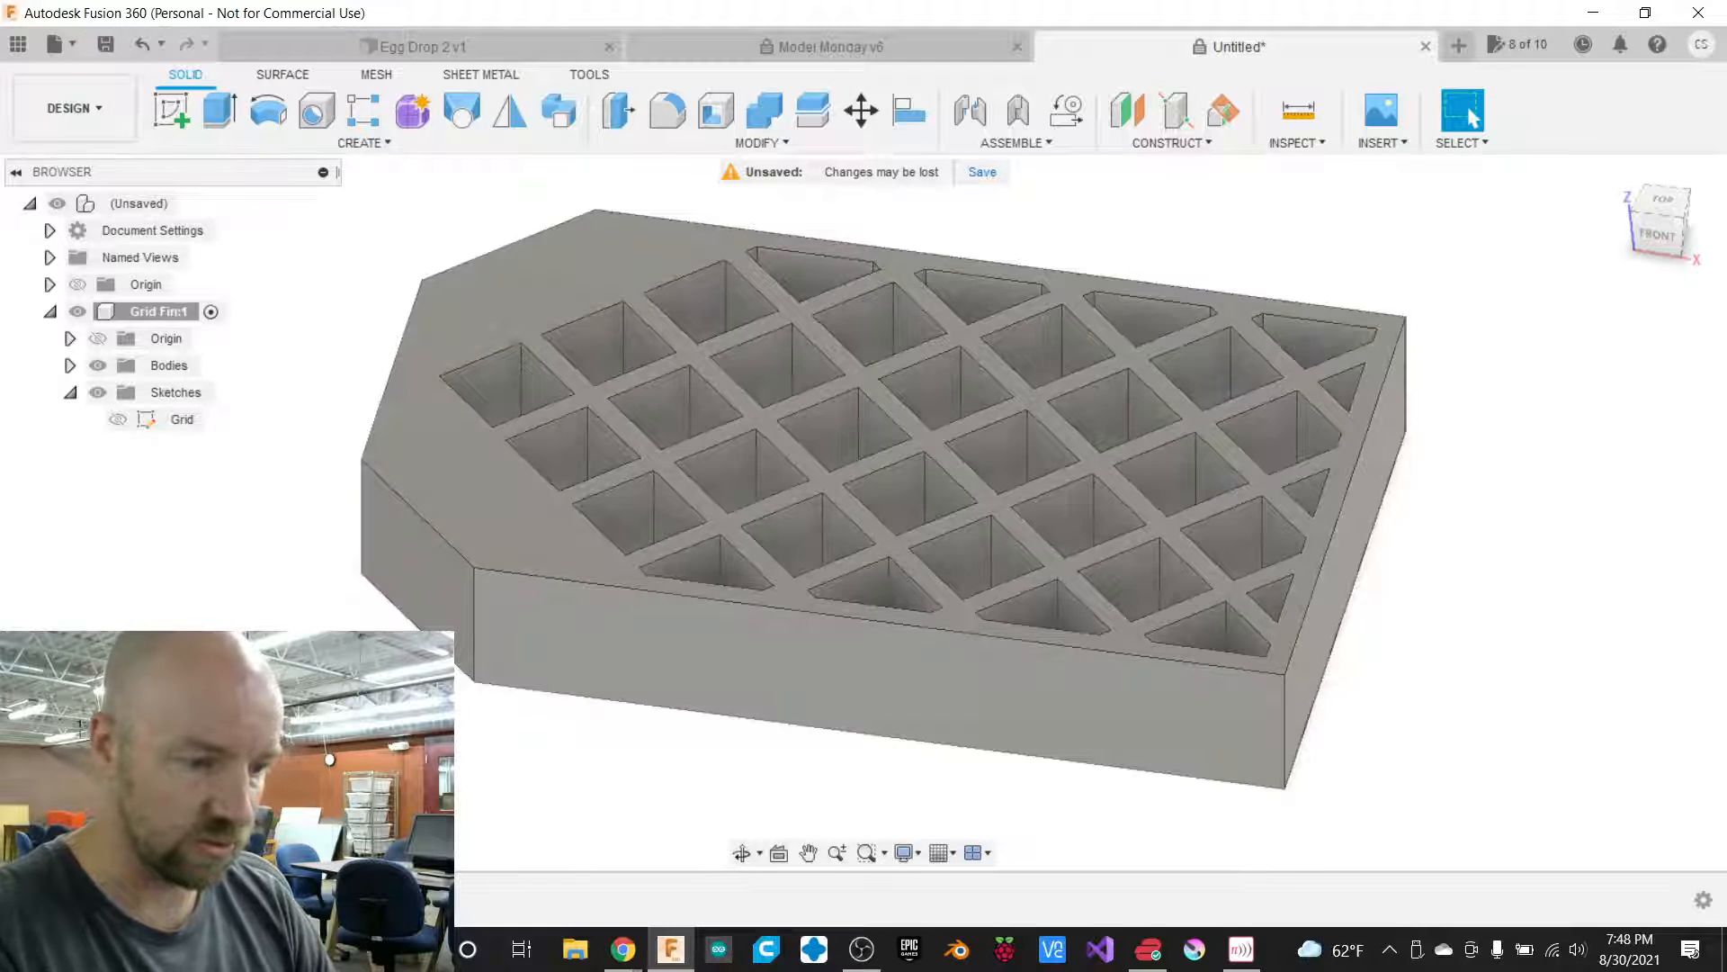
pyautogui.rightClick(194, 899)
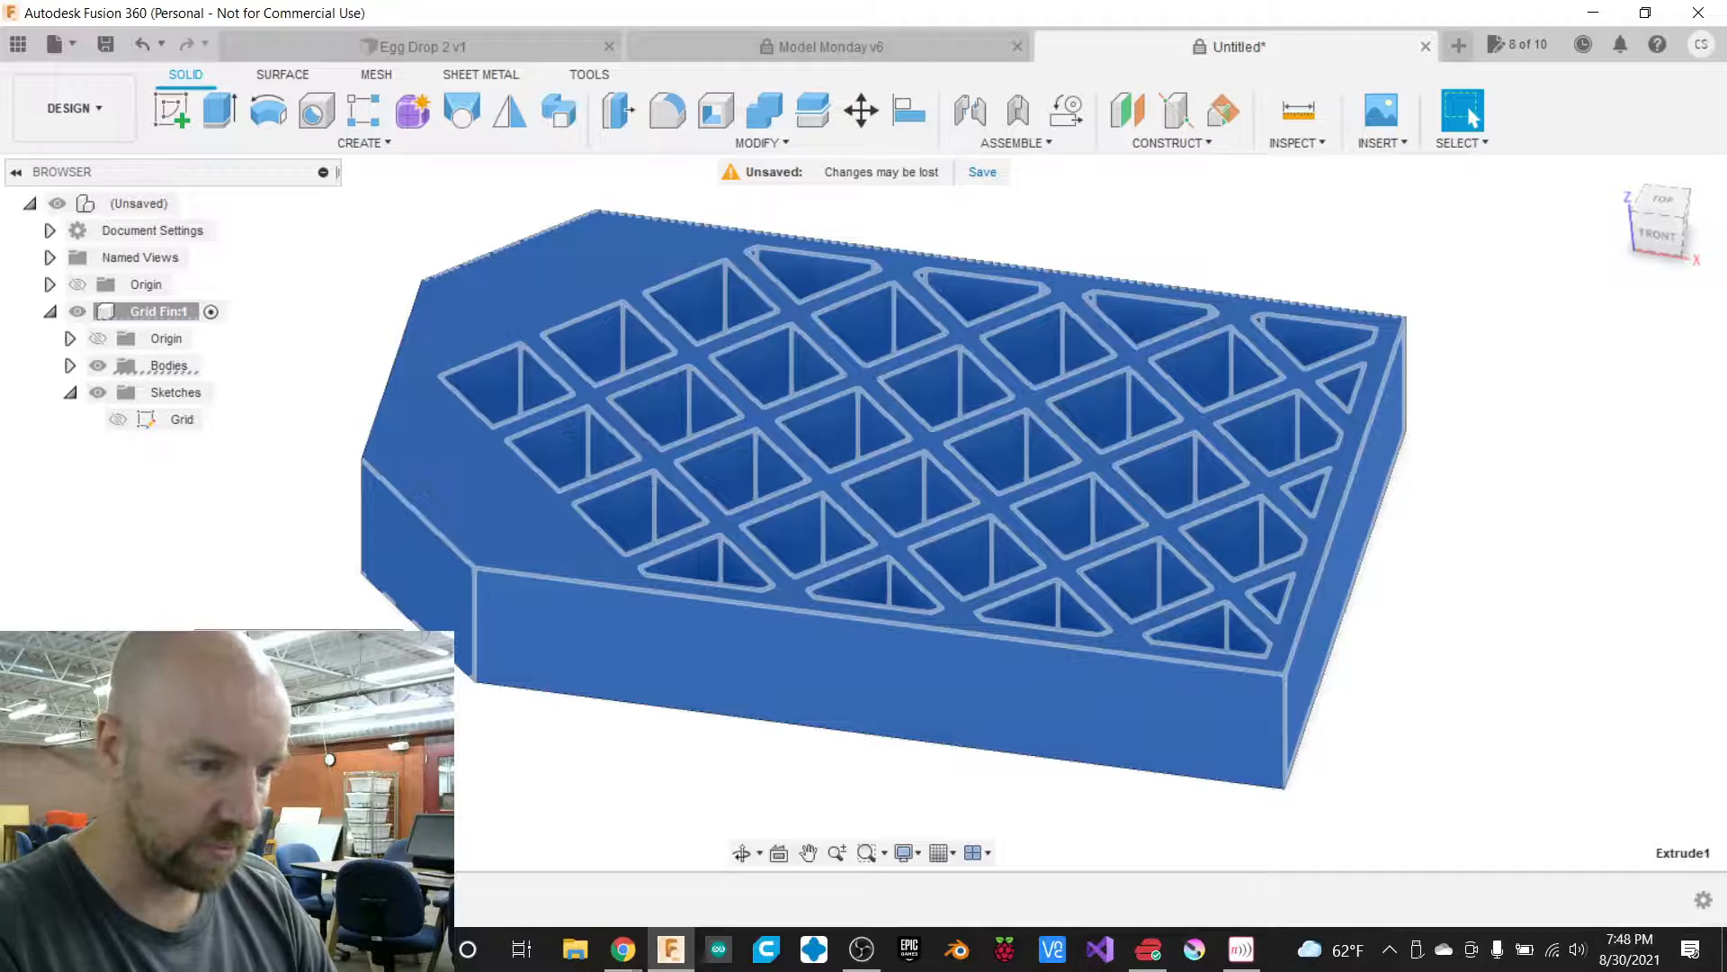
pyautogui.click(256, 650)
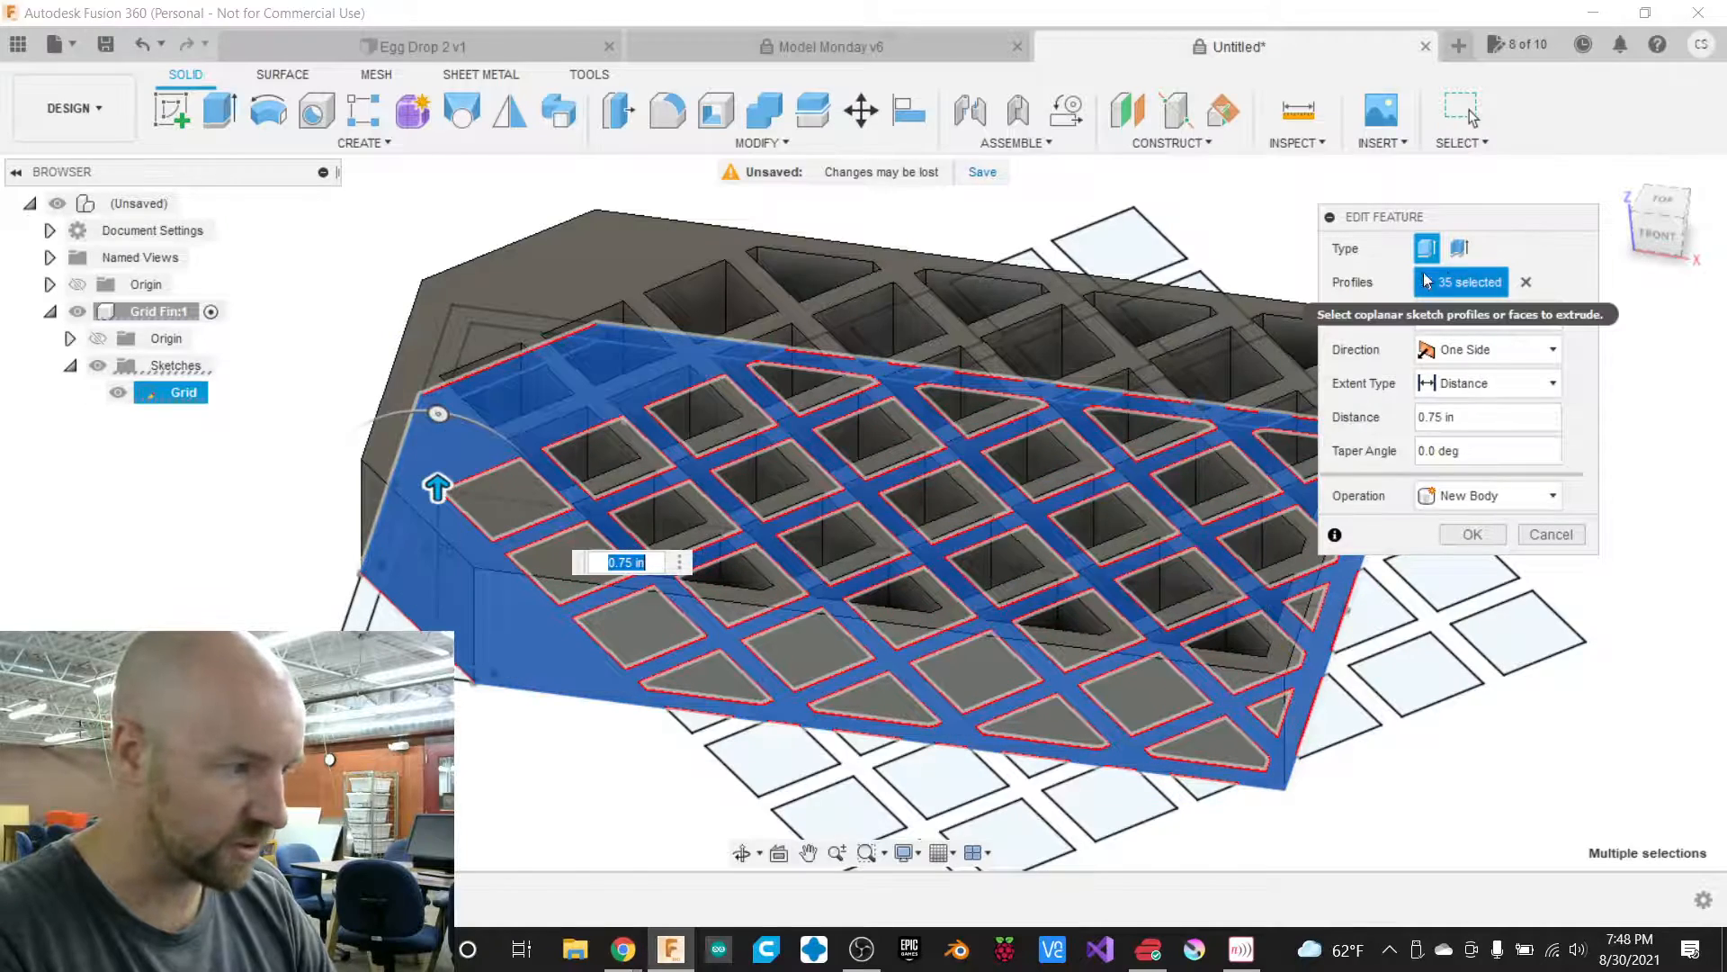
pyautogui.click(1663, 205)
pyautogui.click(1184, 252)
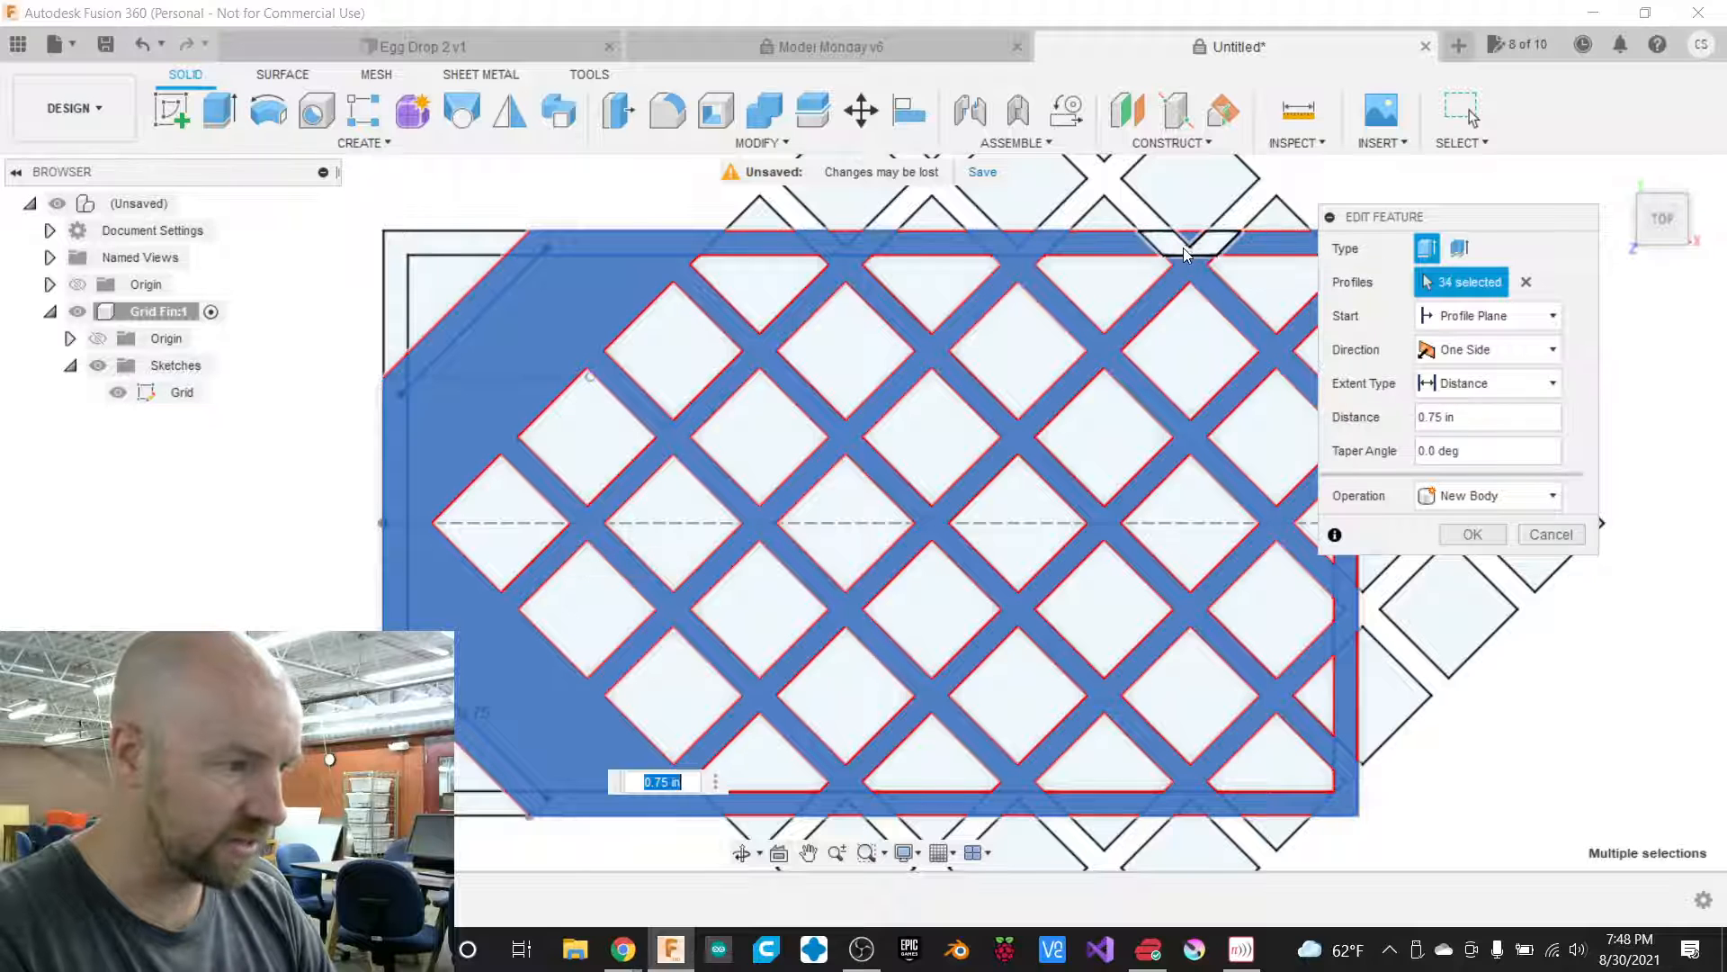
pyautogui.scroll(-2, 959, 322)
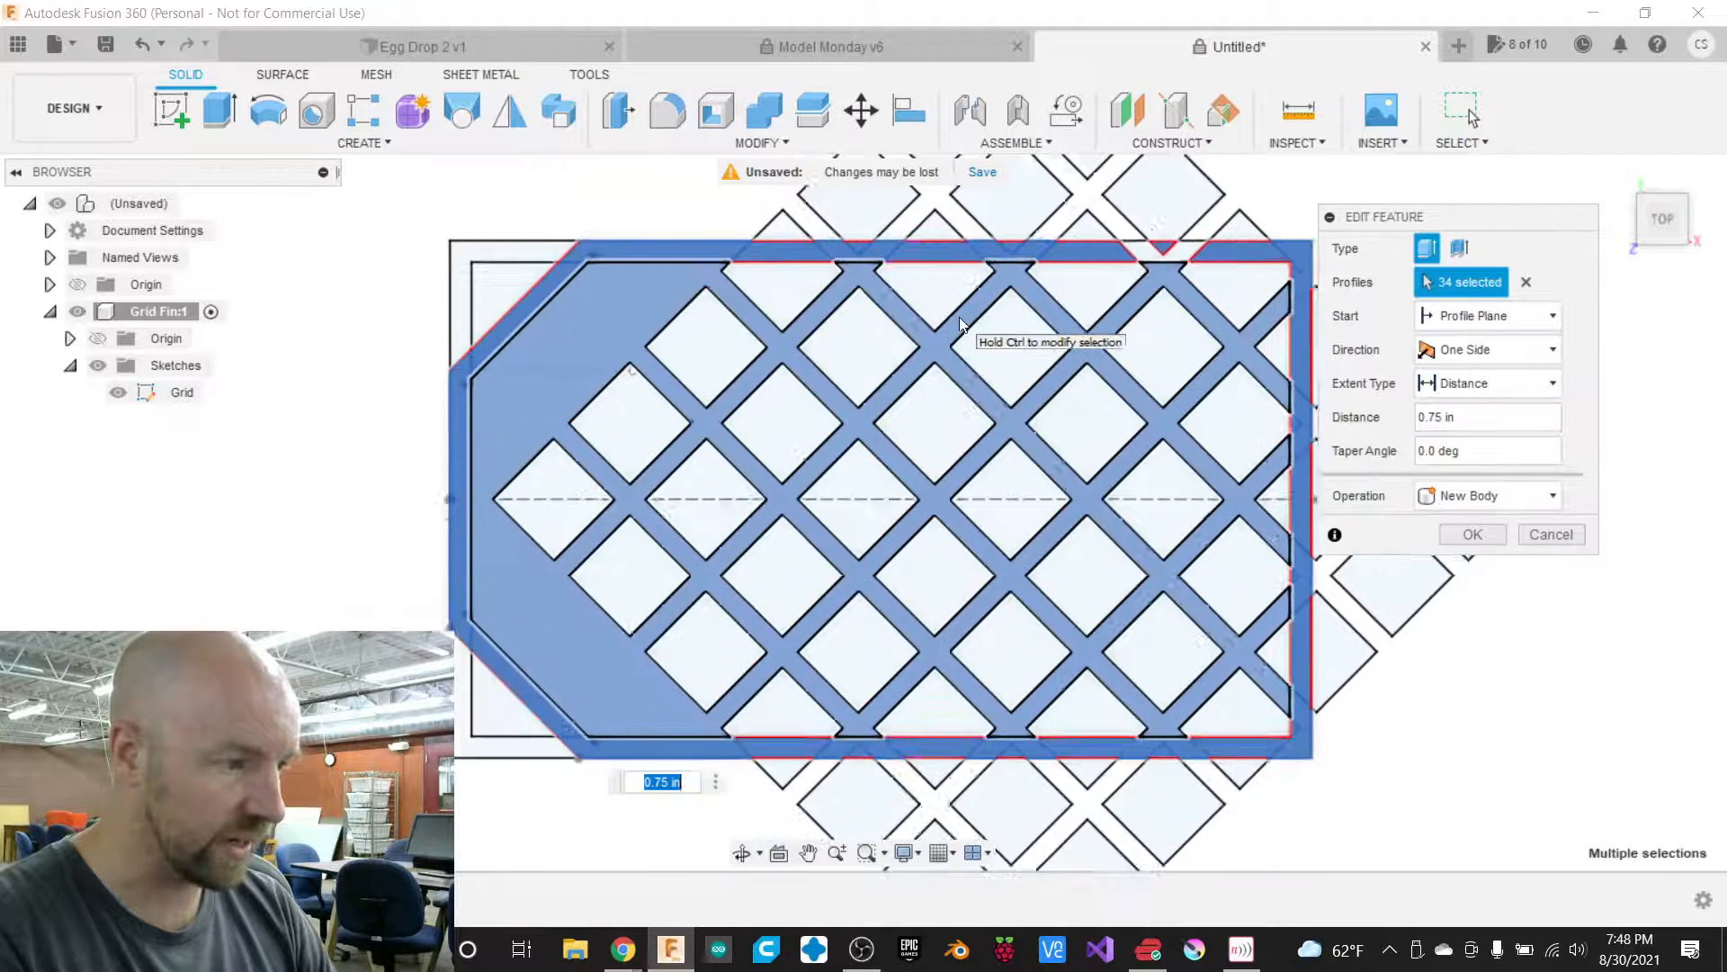
pyautogui.scroll(-2, 958, 321)
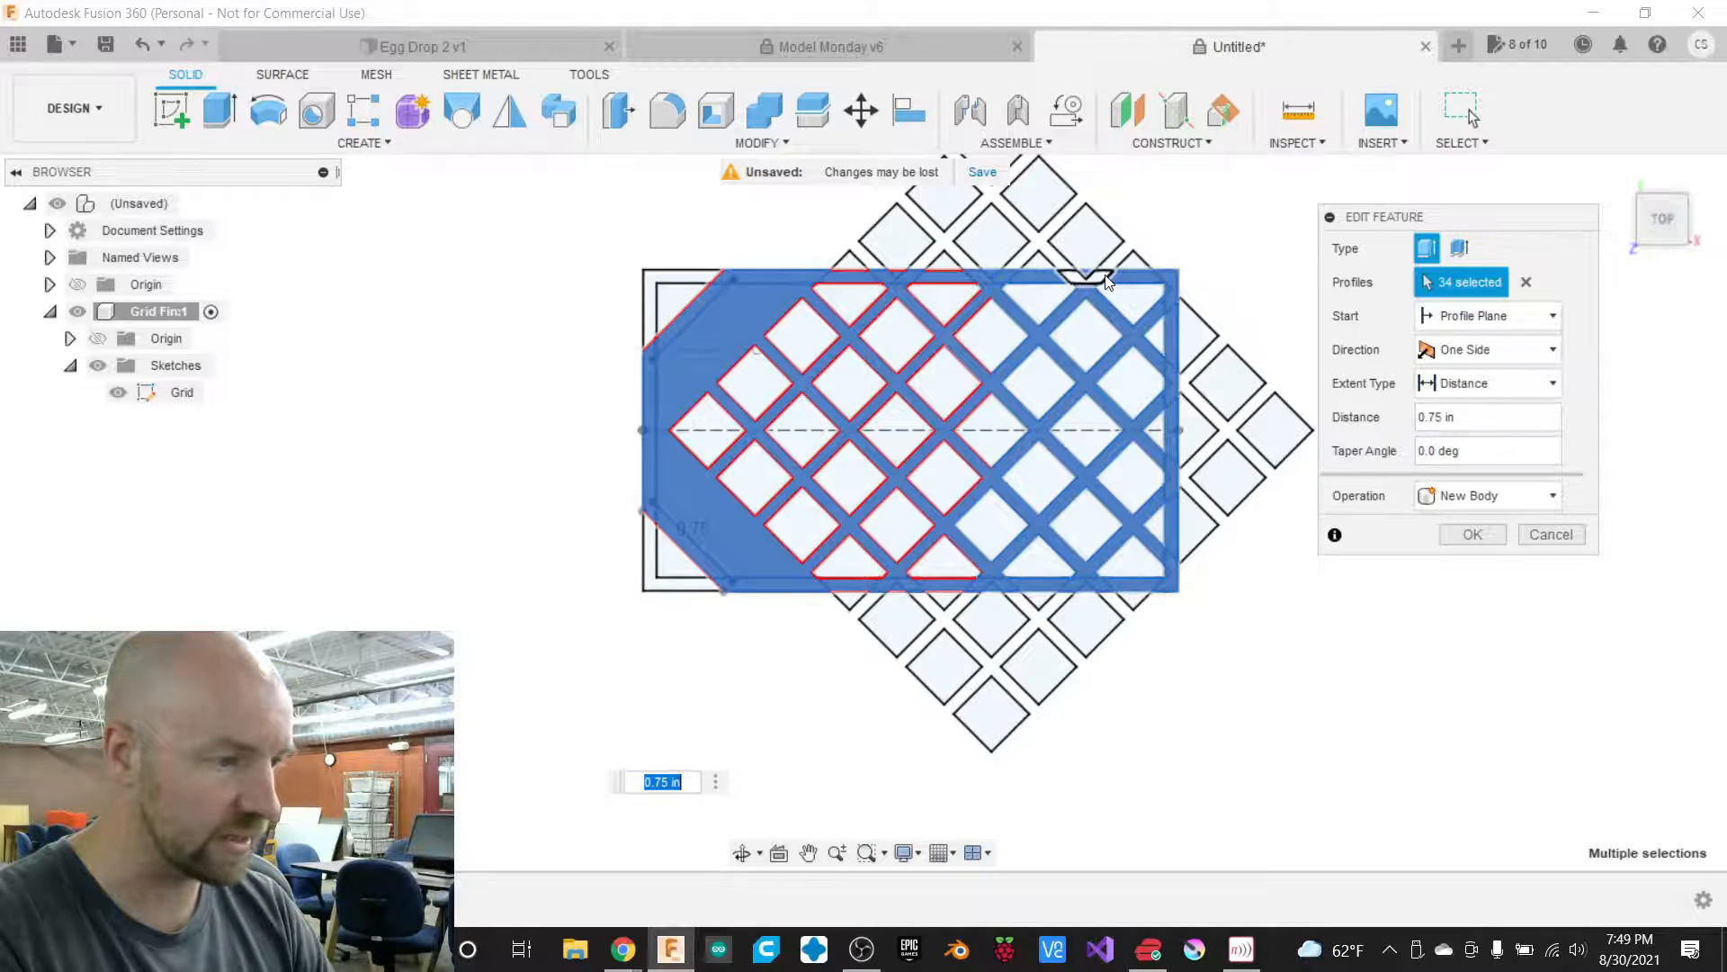
pyautogui.scroll(5, 1106, 282)
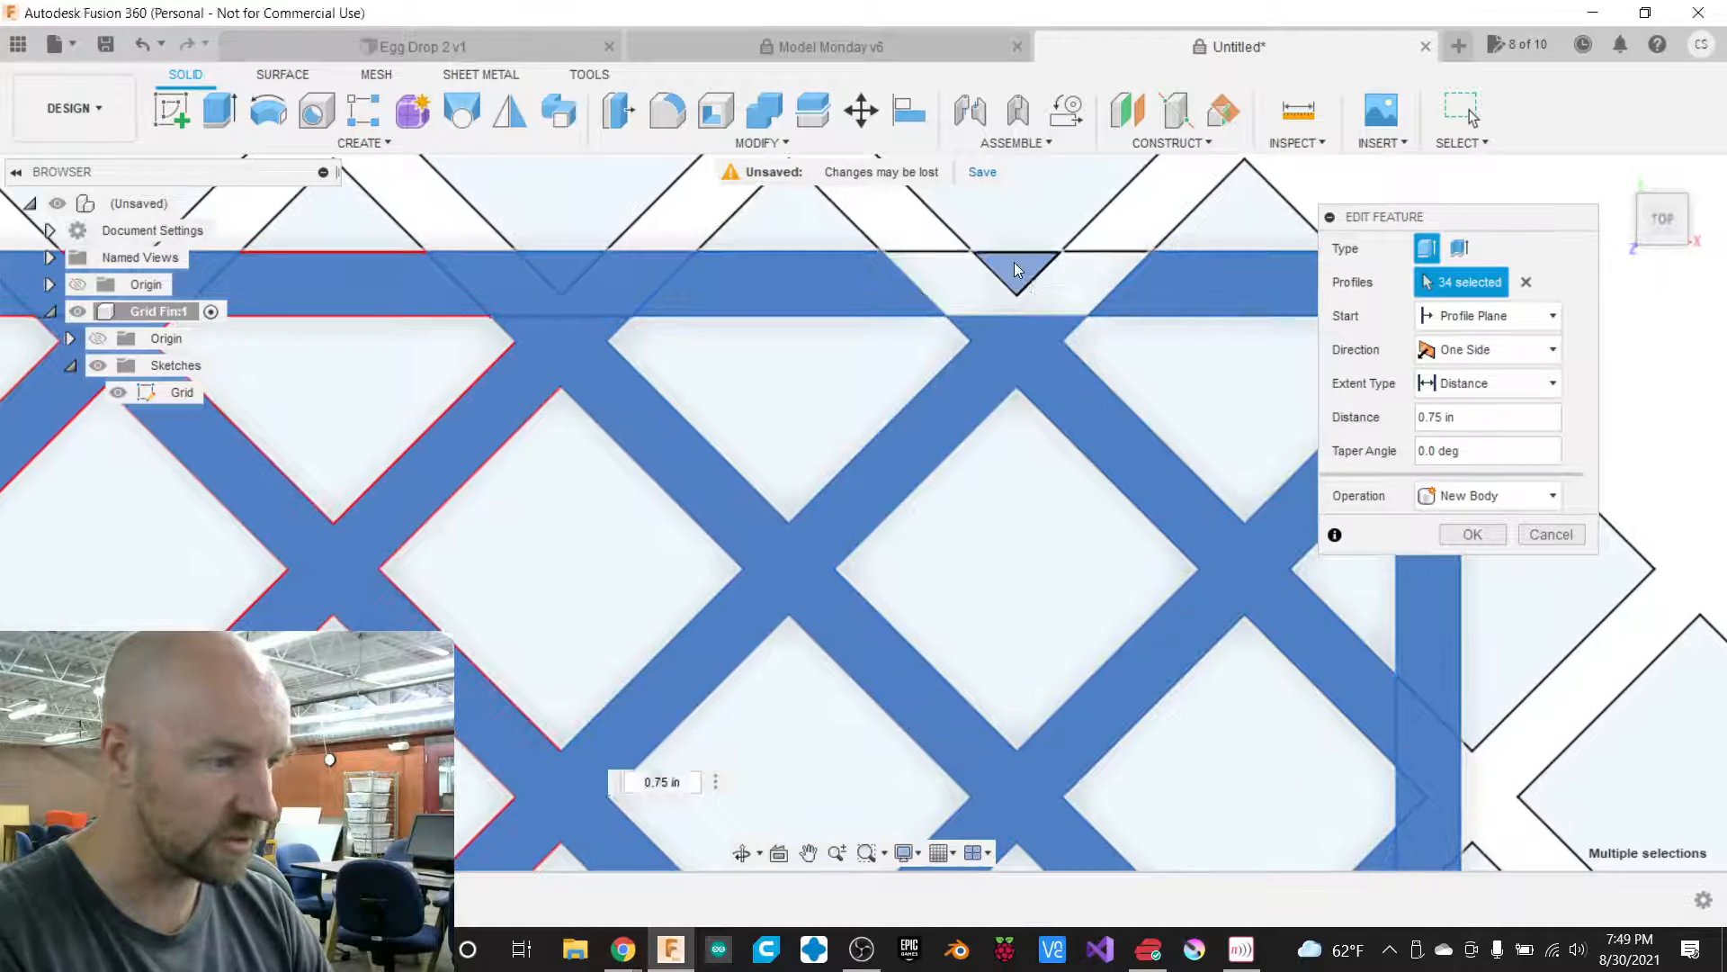
pyautogui.click(1013, 262)
pyautogui.scroll(-5, 1091, 299)
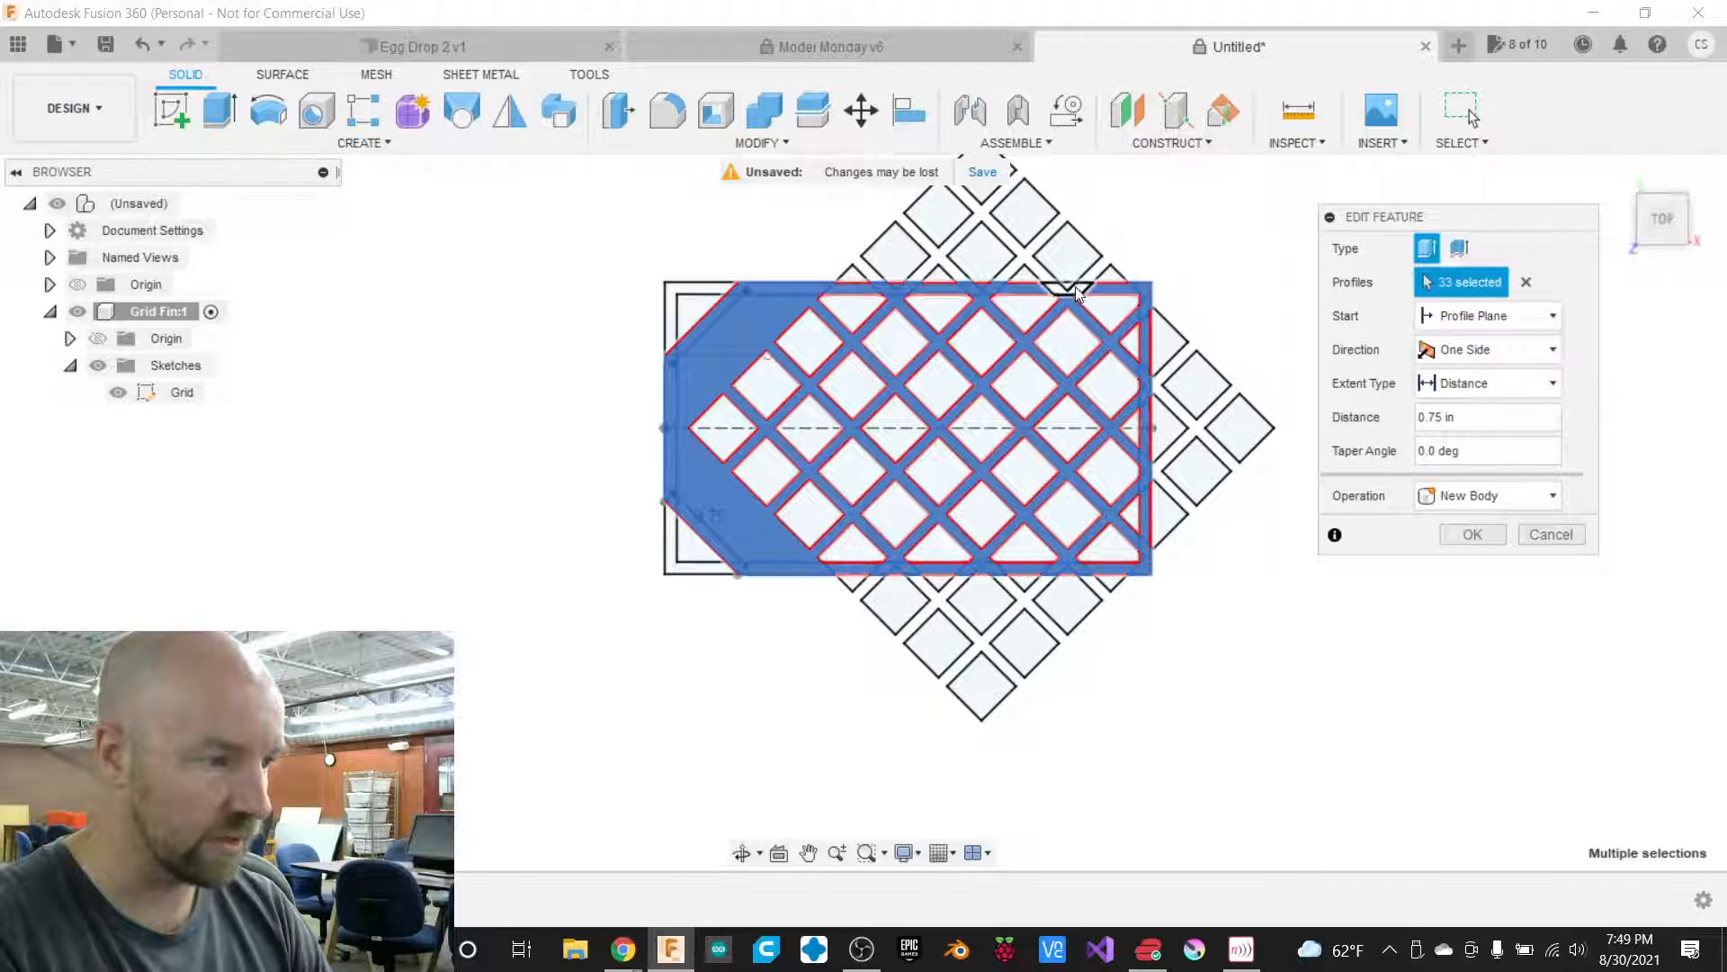
# Add the border segment and its small diamond tip in the upper border back to the extrusion's profiles and apply the edit.
pyautogui.scroll(2, 1075, 288)
pyautogui.scroll(3, 1078, 289)
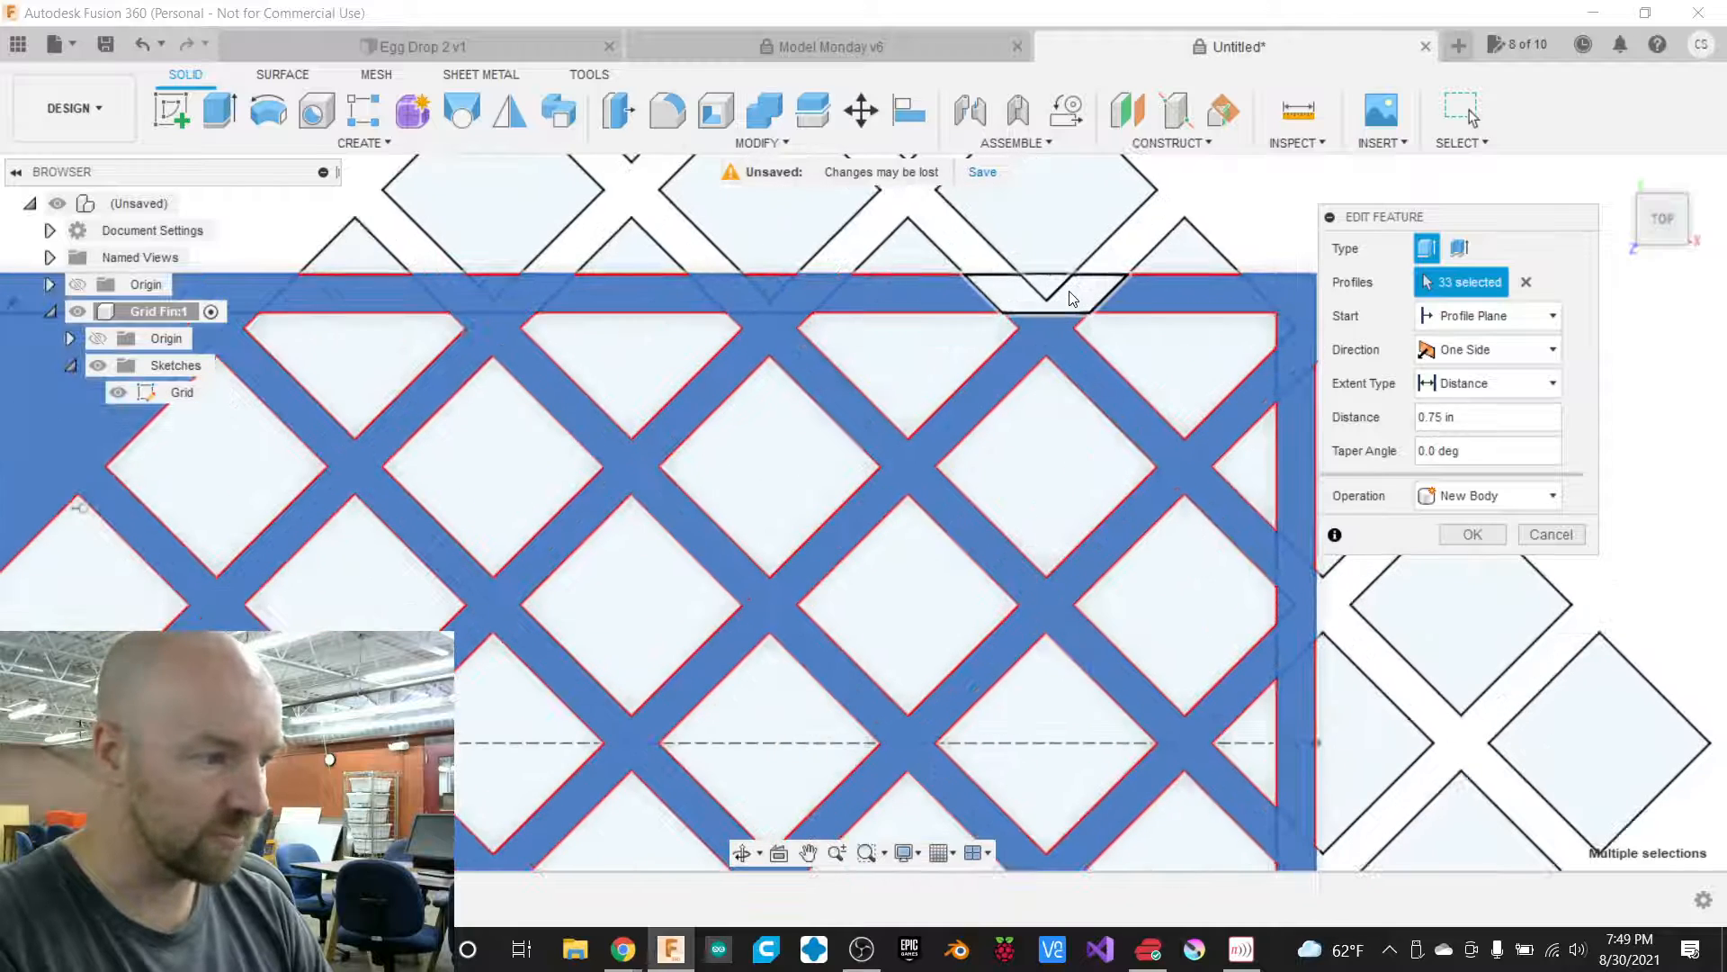
pyautogui.scroll(2, 1091, 293)
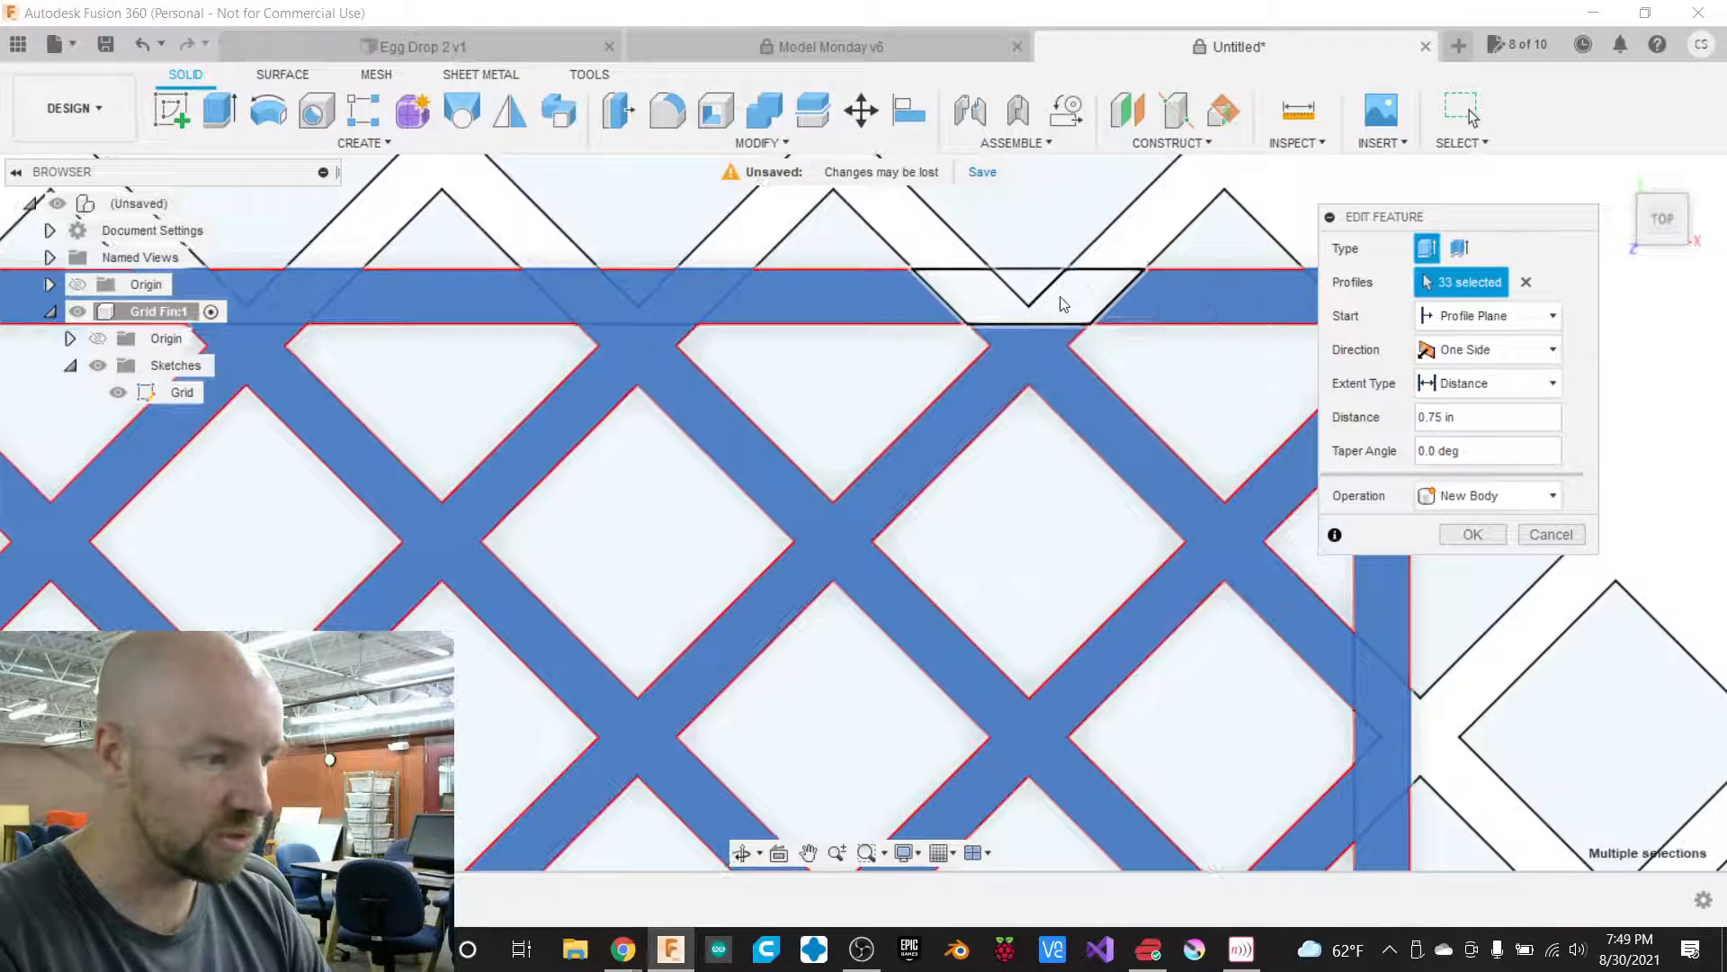
pyautogui.click(1032, 287)
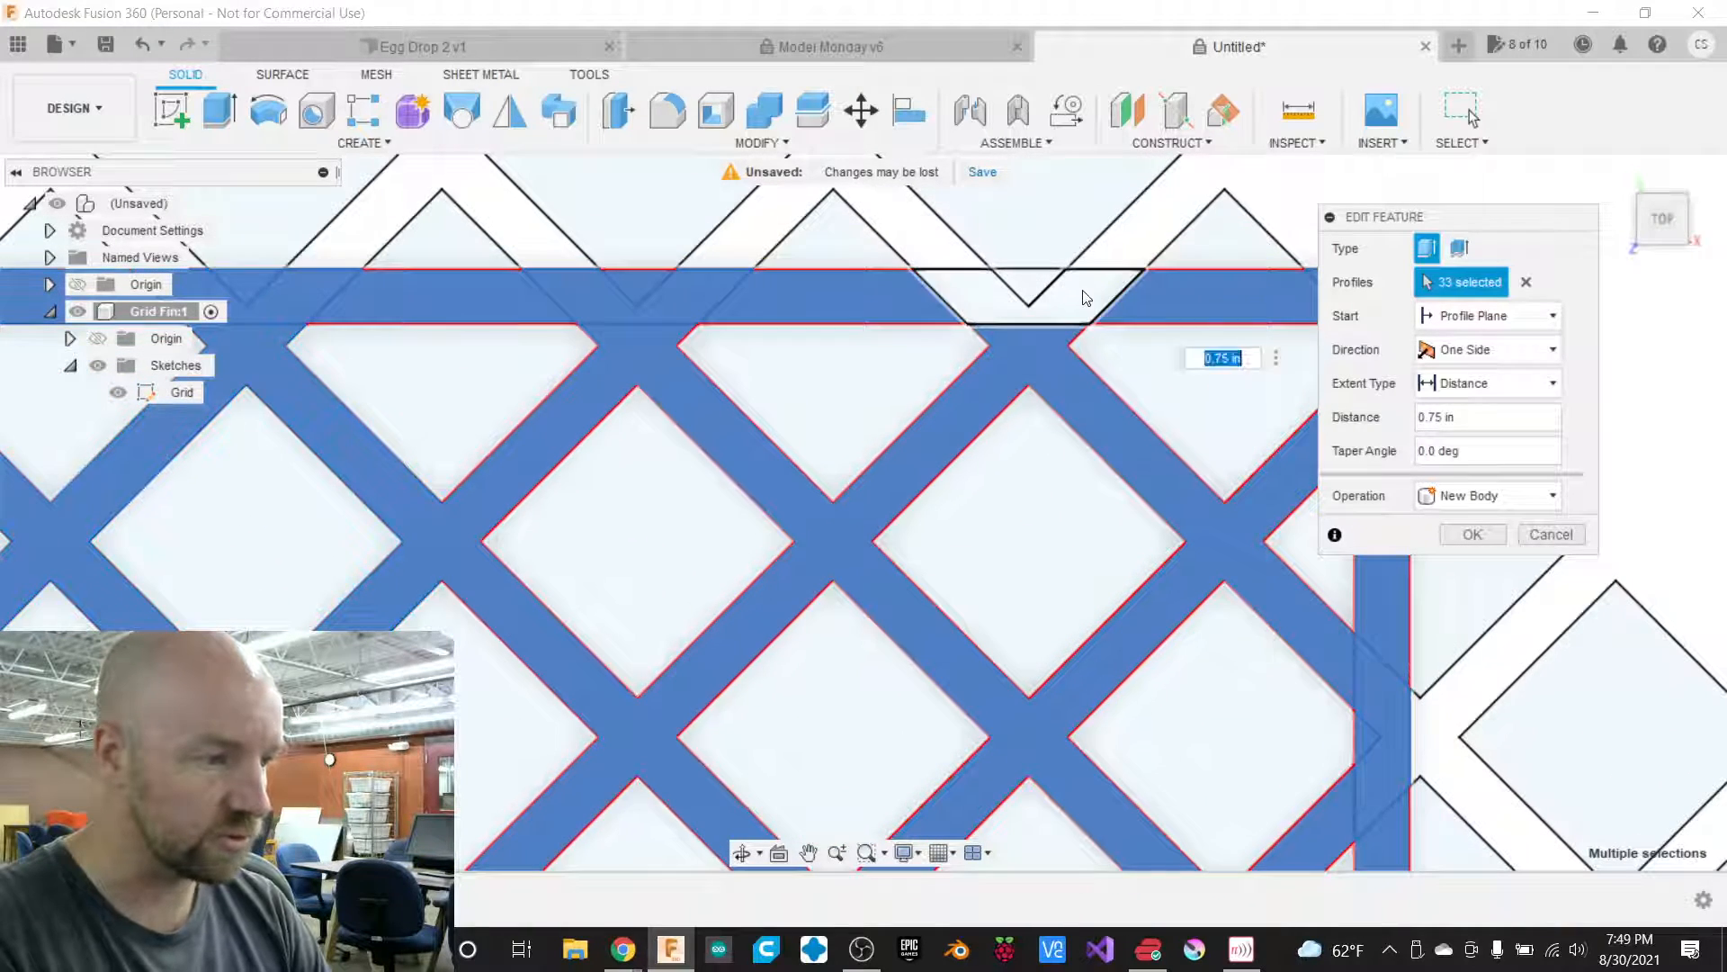
pyautogui.click(1033, 286)
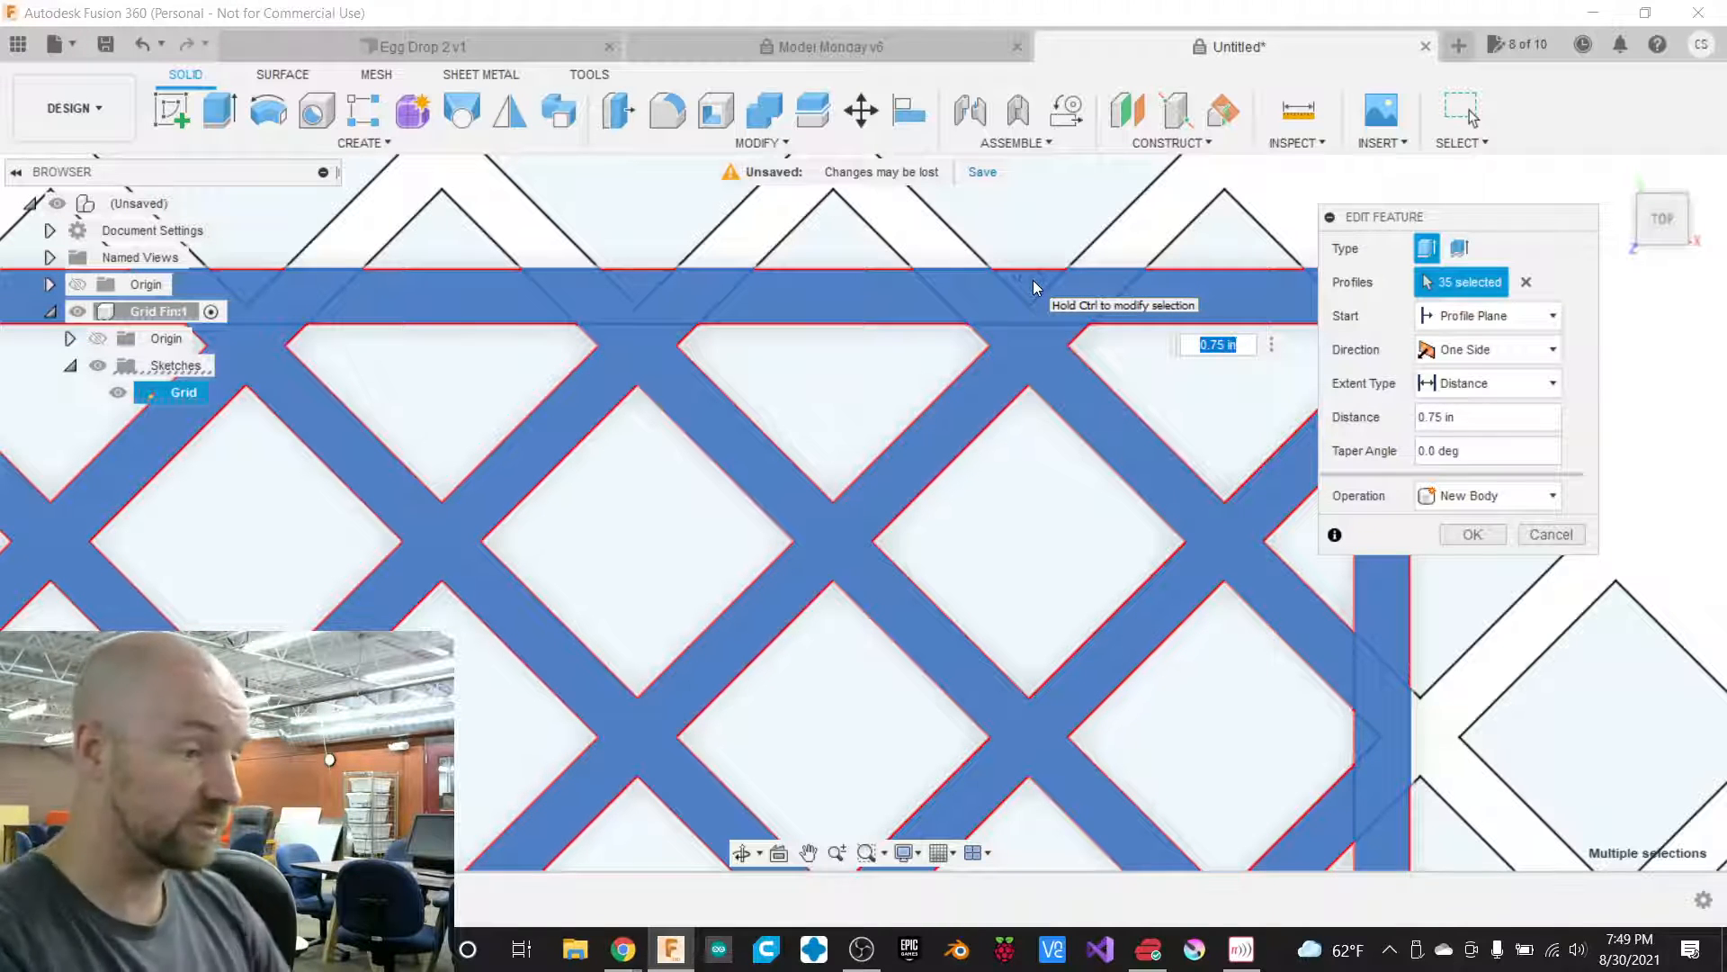
pyautogui.scroll(-5, 1067, 233)
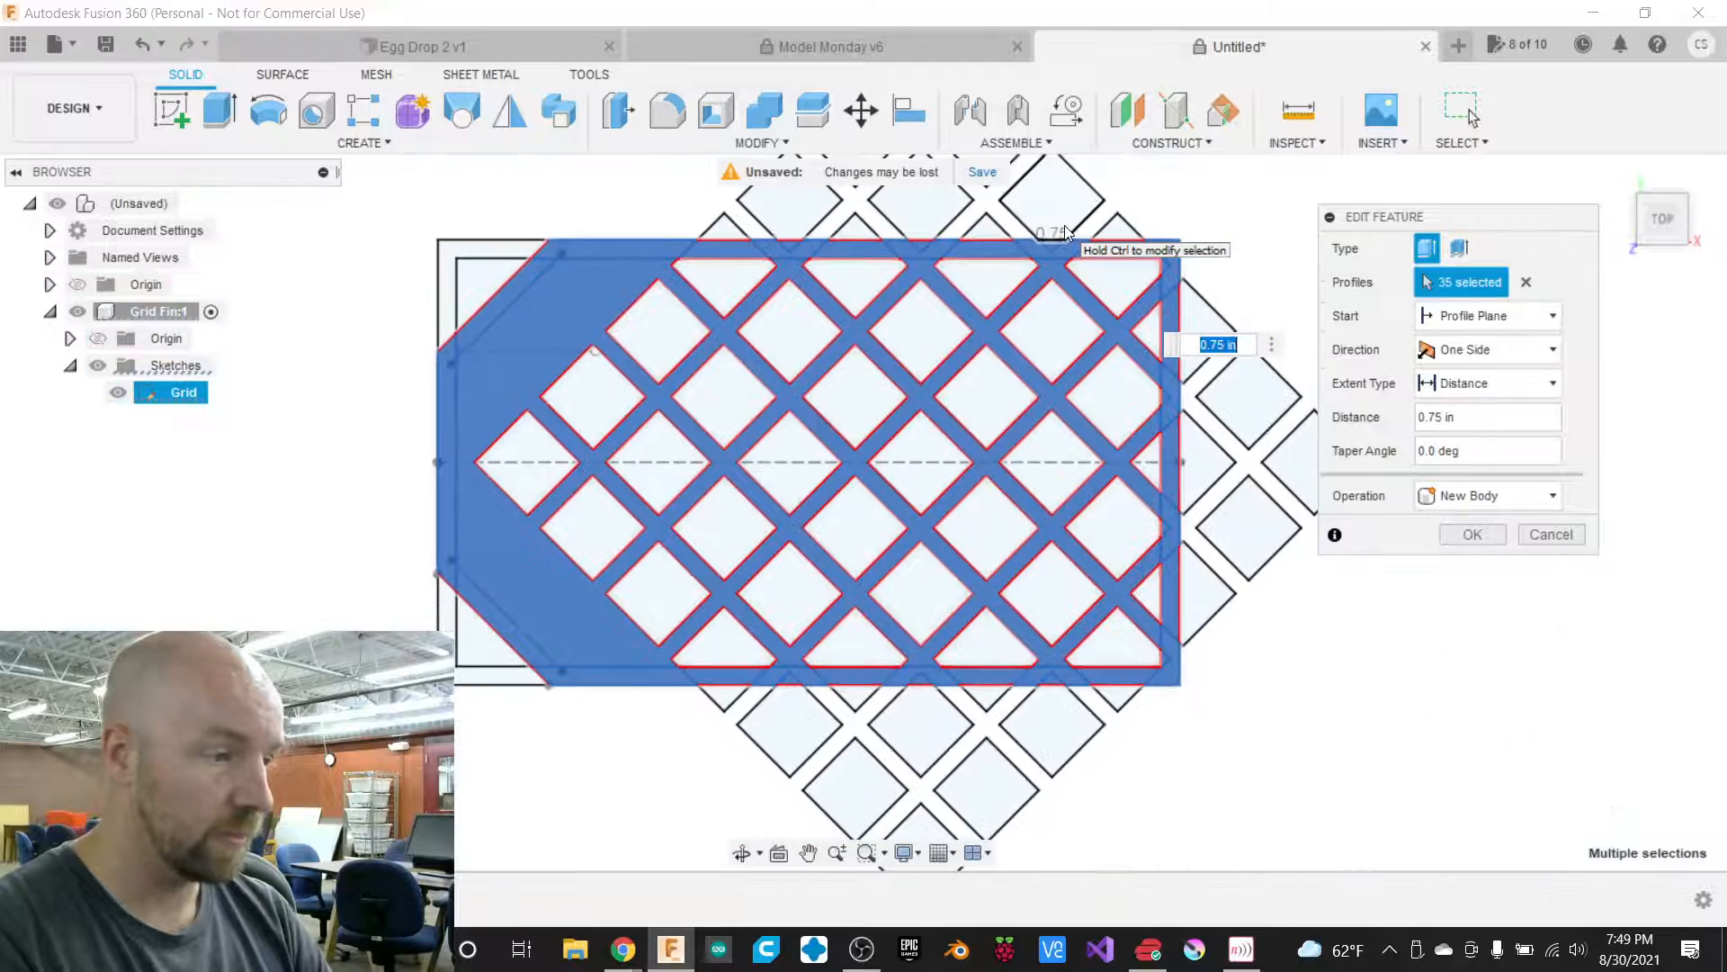
pyautogui.click(1472, 534)
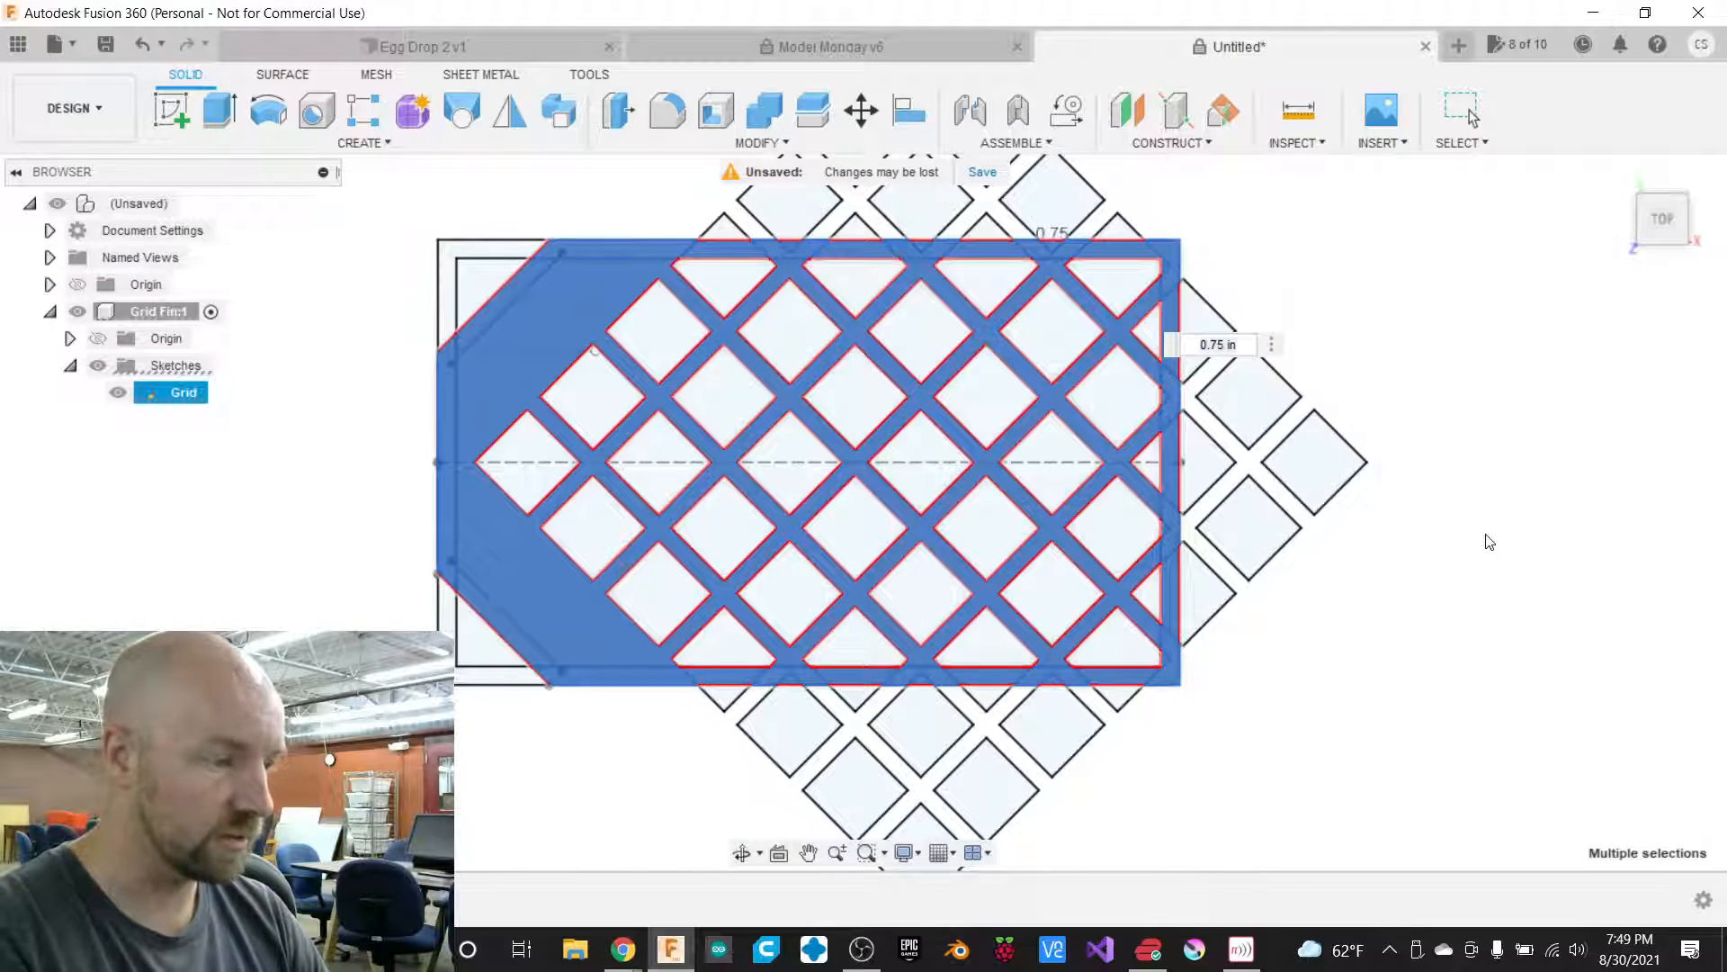
# Examine the extruded grid fin from an angled view, checking its border, ribs and cut corners.
pyautogui.moveTo(1643, 220); pyautogui.dragTo(1623, 160)
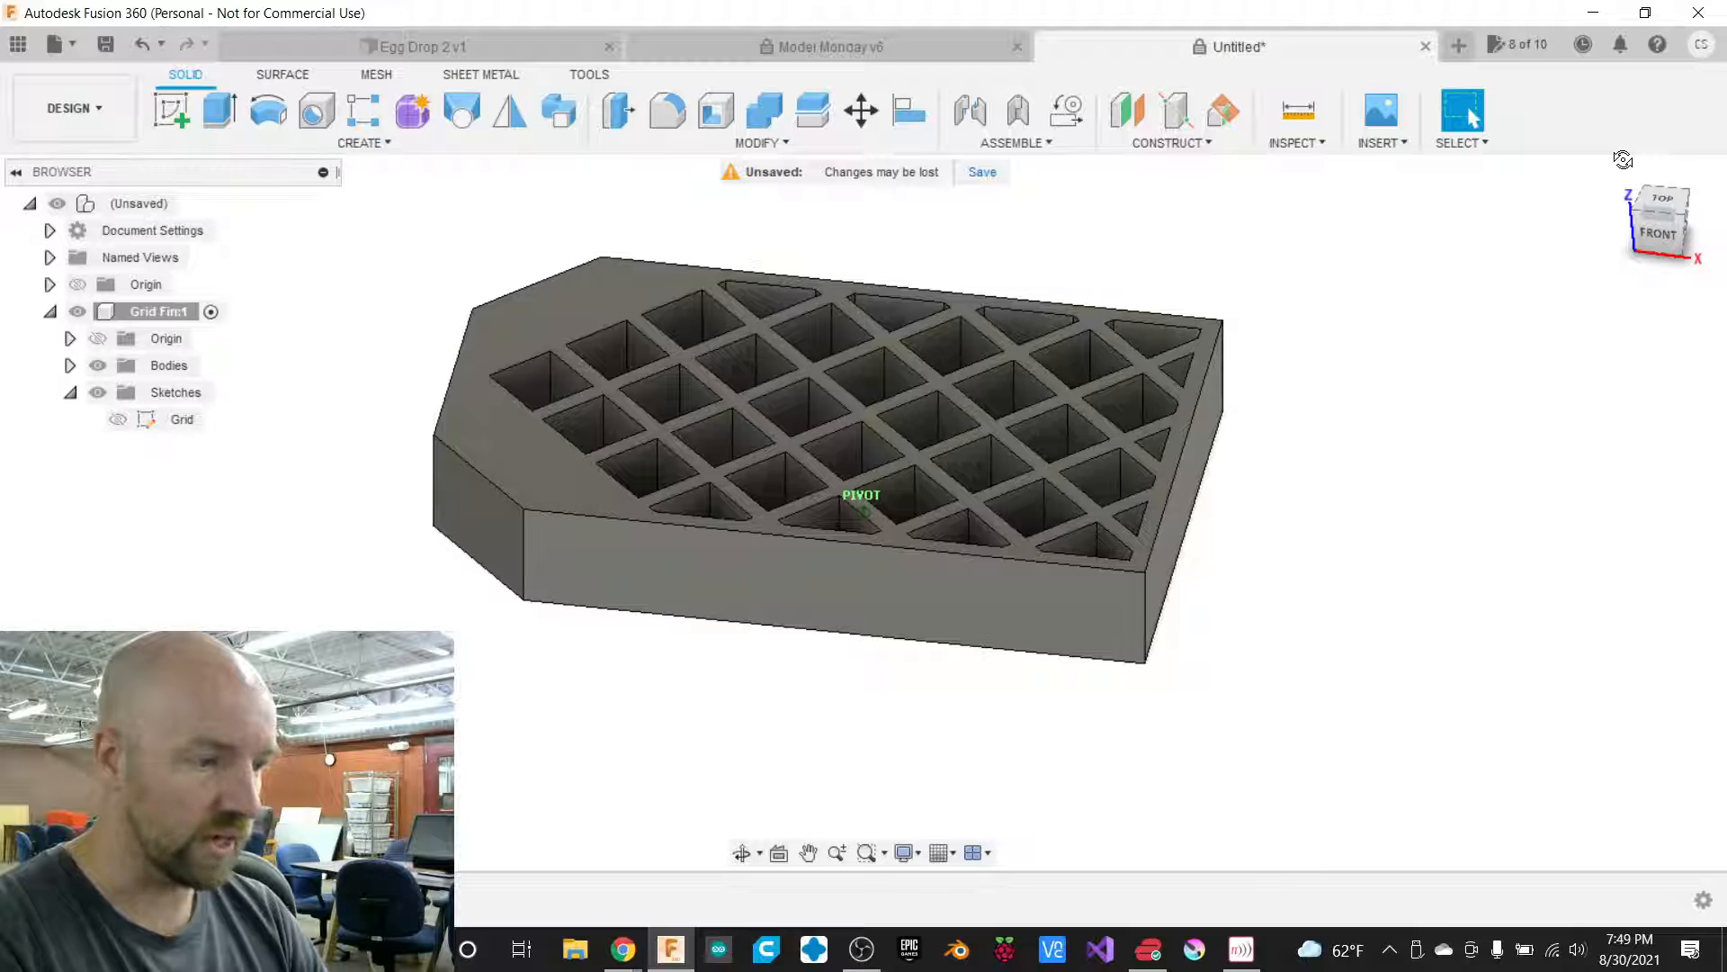
pyautogui.scroll(-2, 1296, 498)
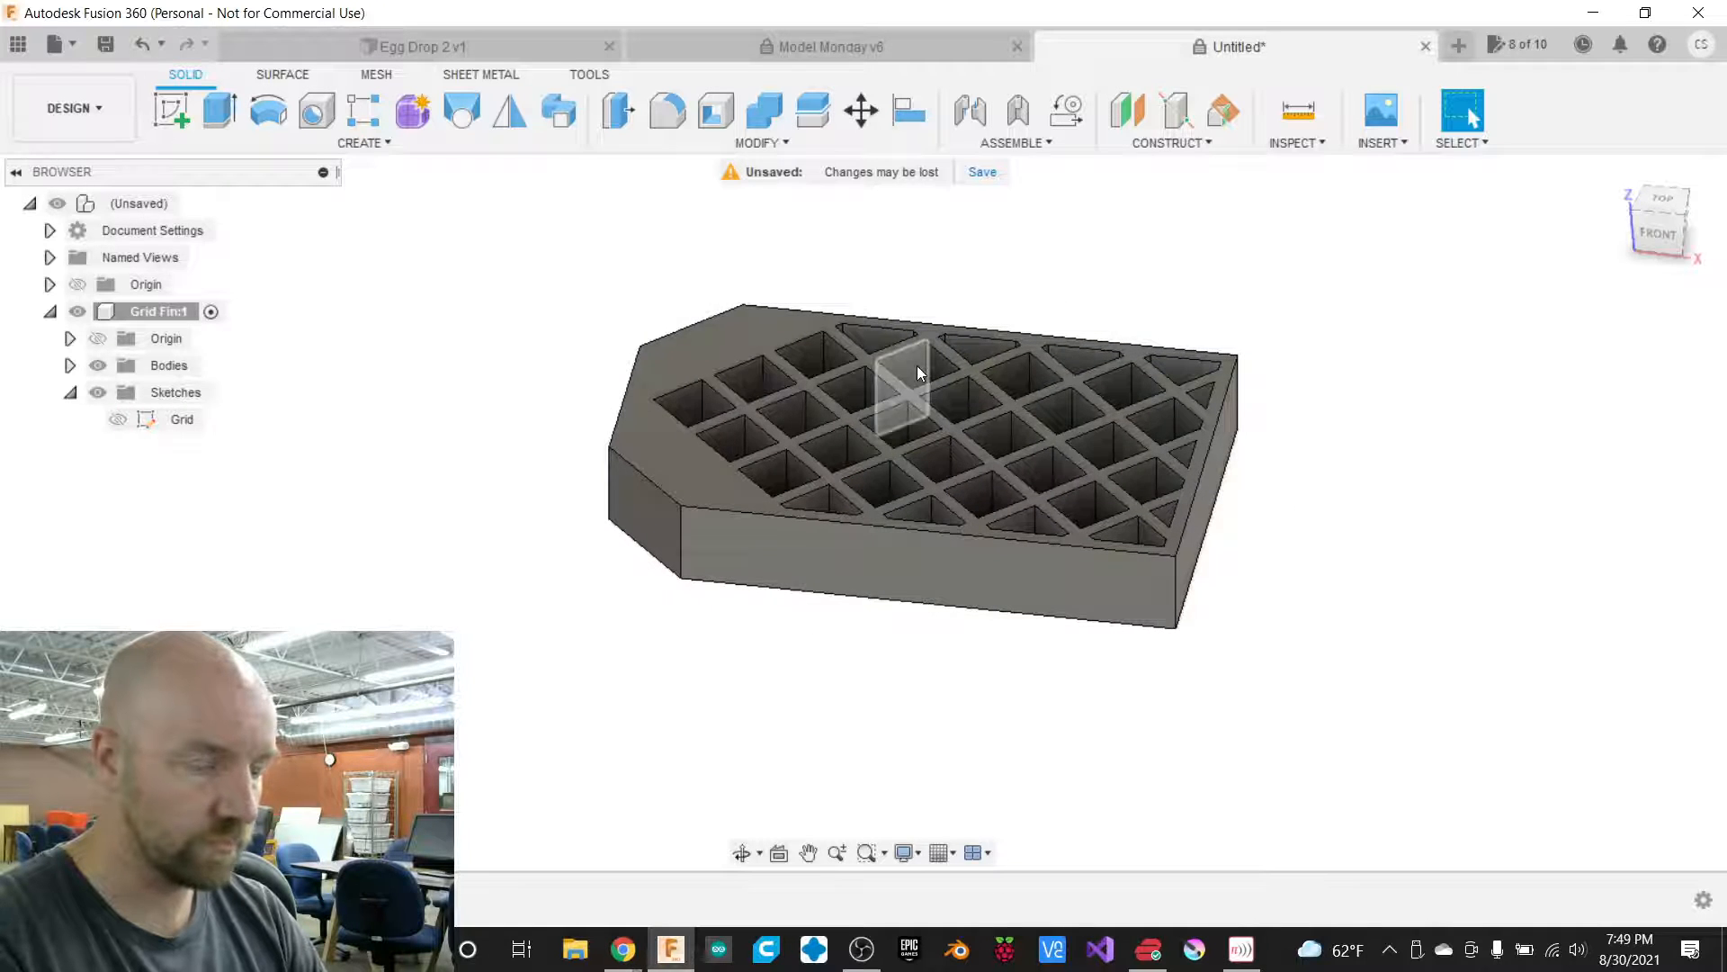
pyautogui.scroll(3, 915, 365)
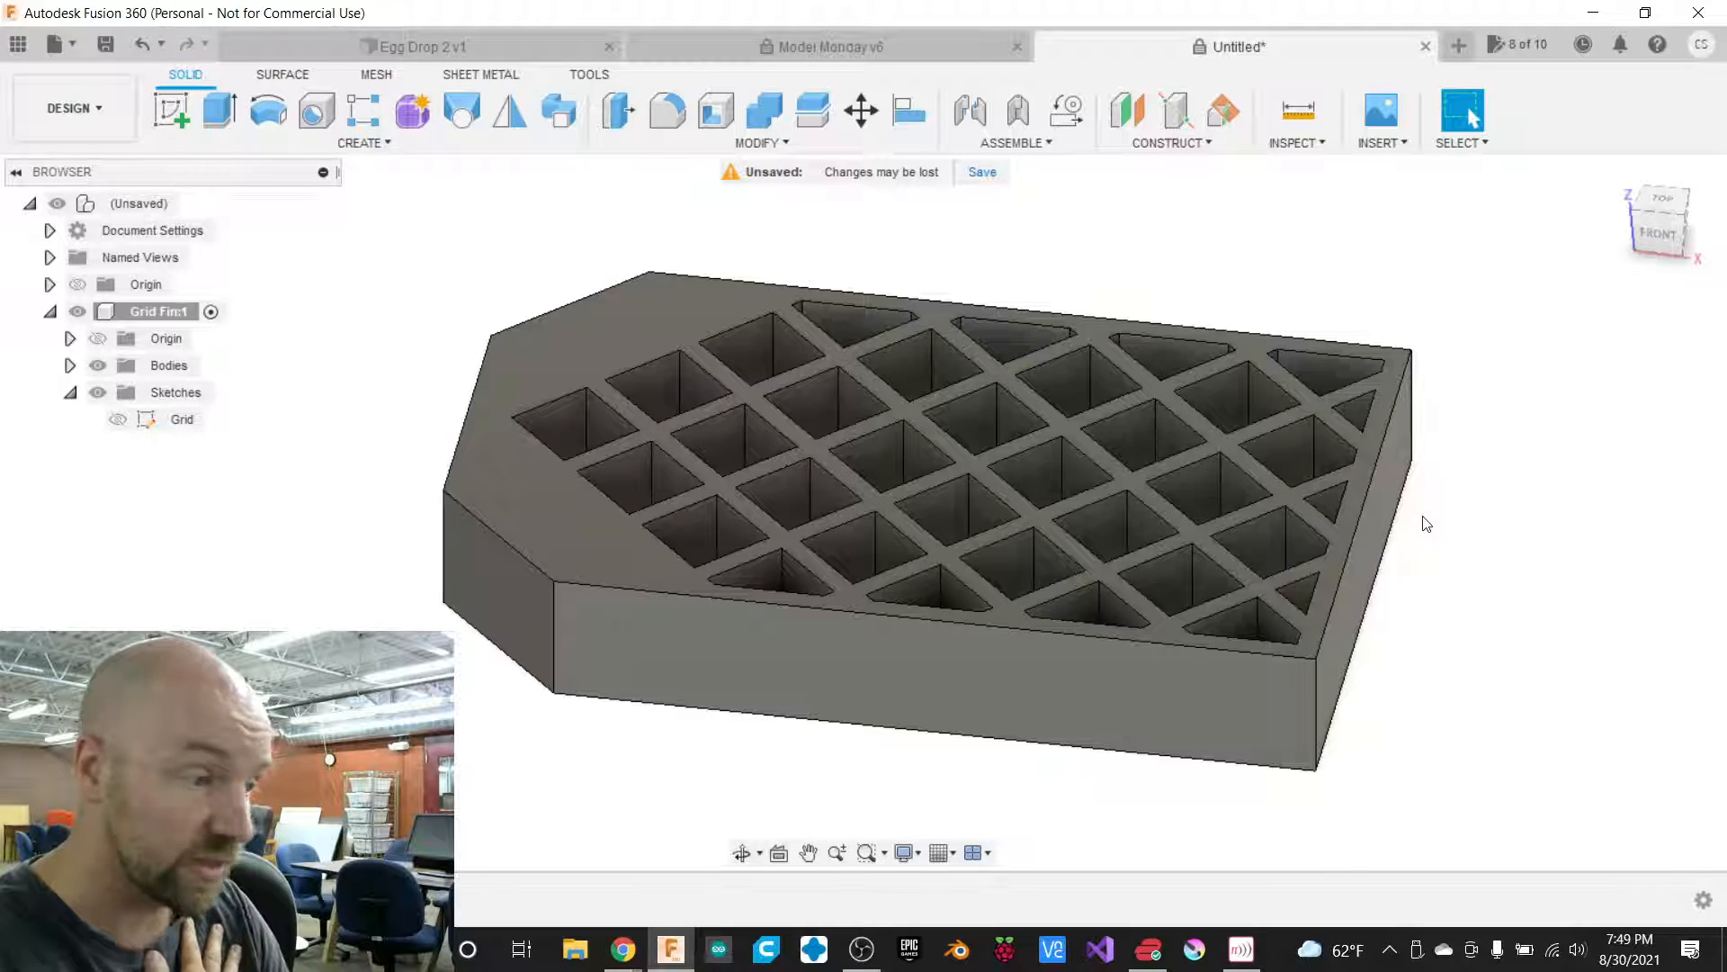
pyautogui.scroll(-3, 1426, 516)
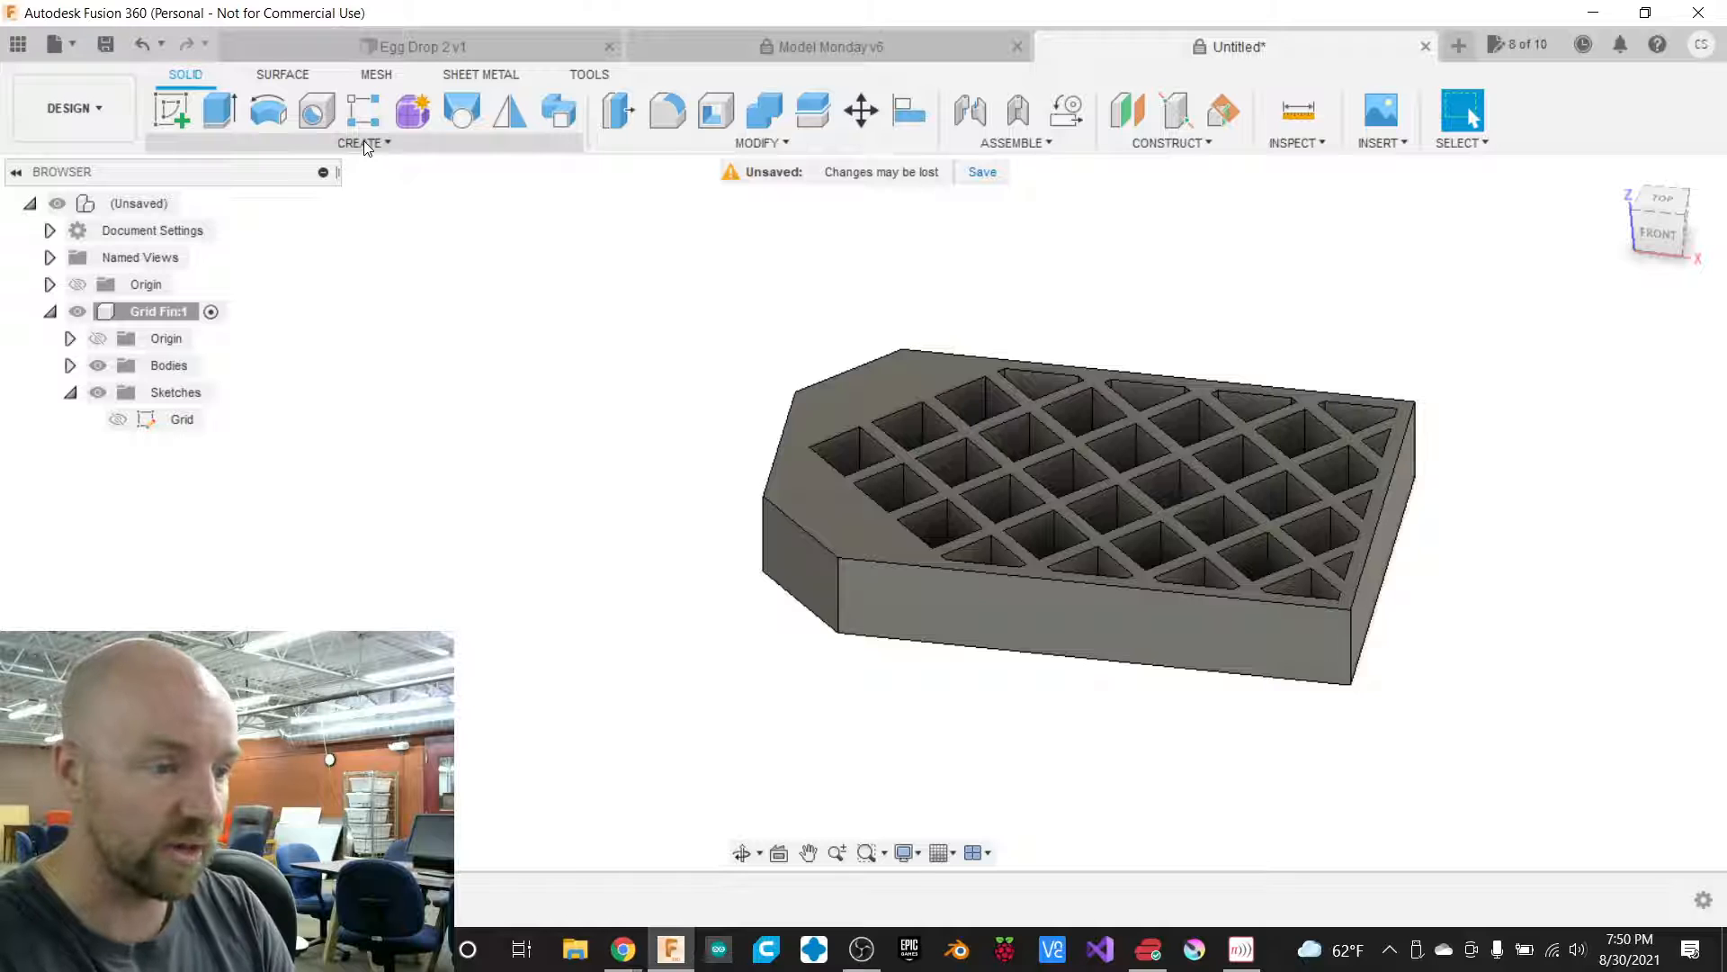
pyautogui.scroll(-3, 663, 531)
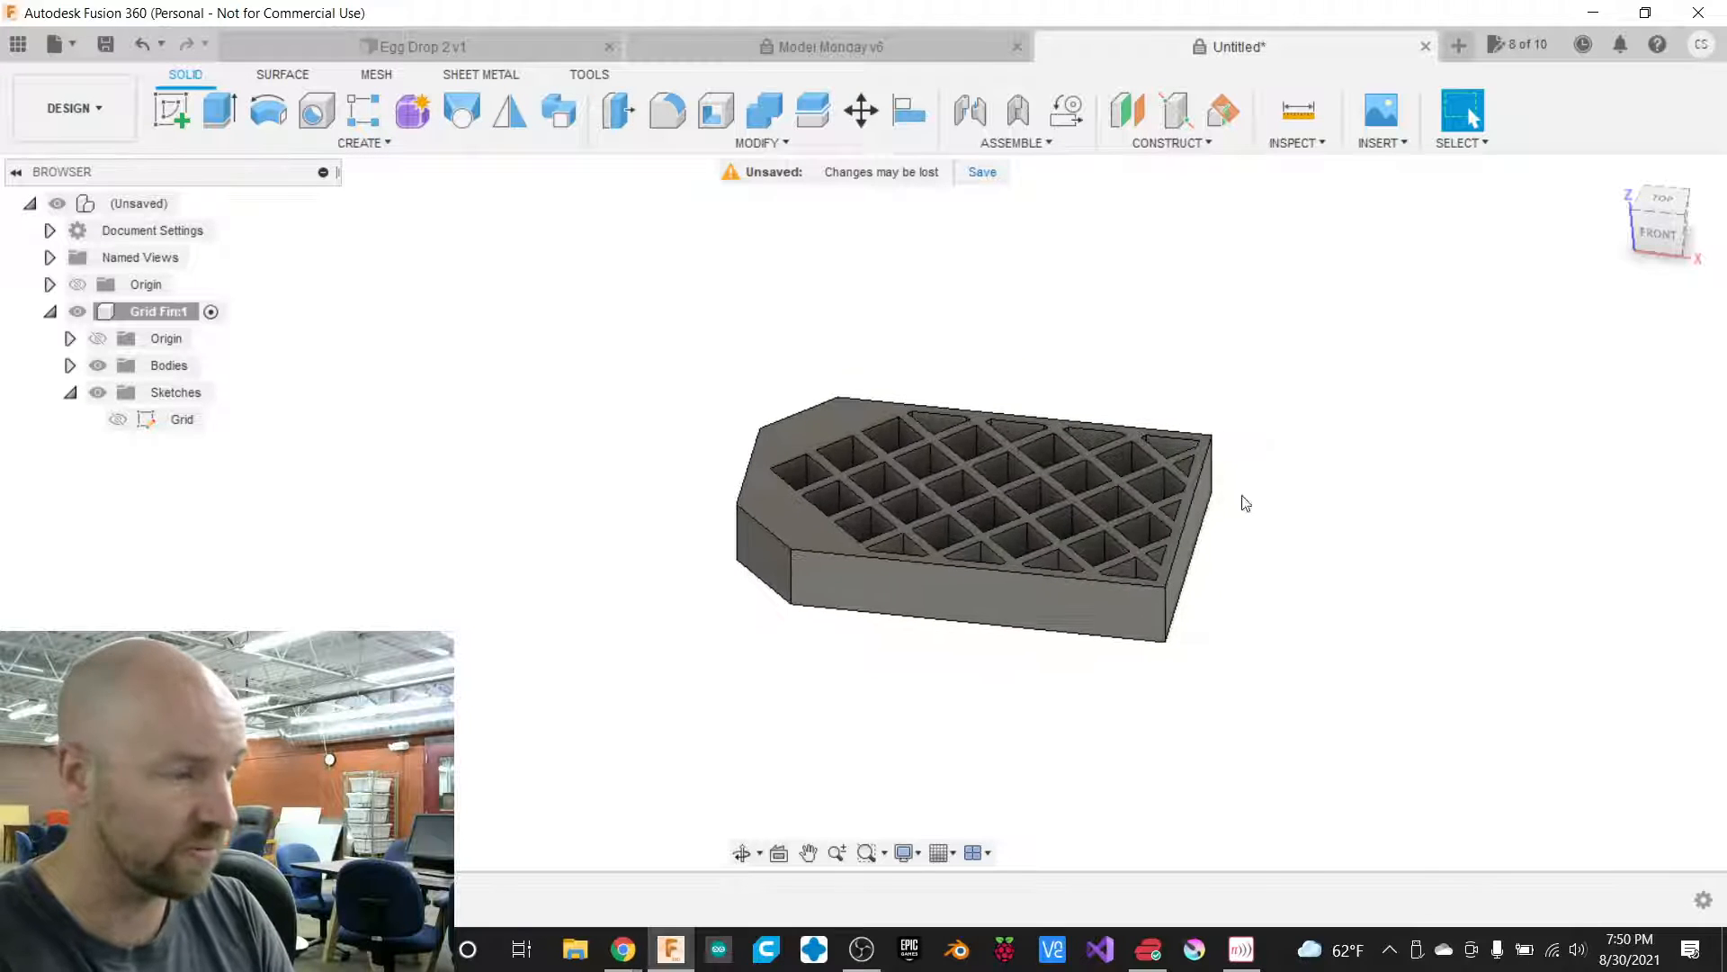
pyautogui.scroll(-1, 1353, 490)
pyautogui.scroll(2, 575, 497)
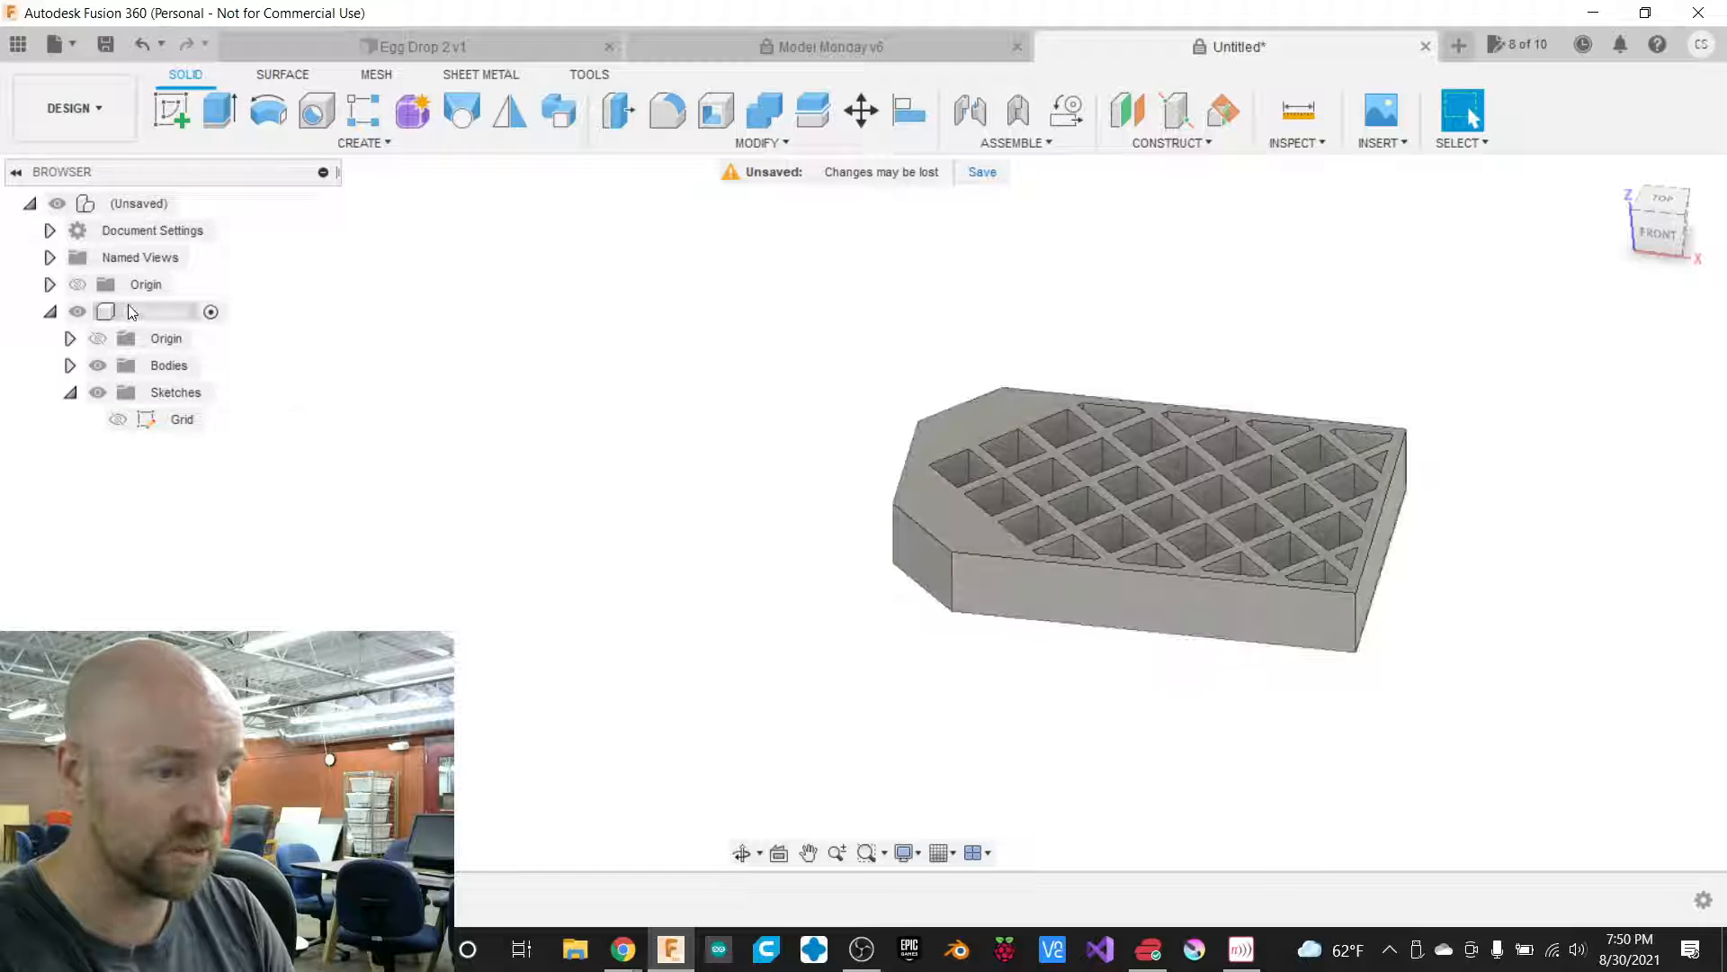
# Collapse the Grid Fin component and make the top-level assembly the active component.
pyautogui.click(49, 311)
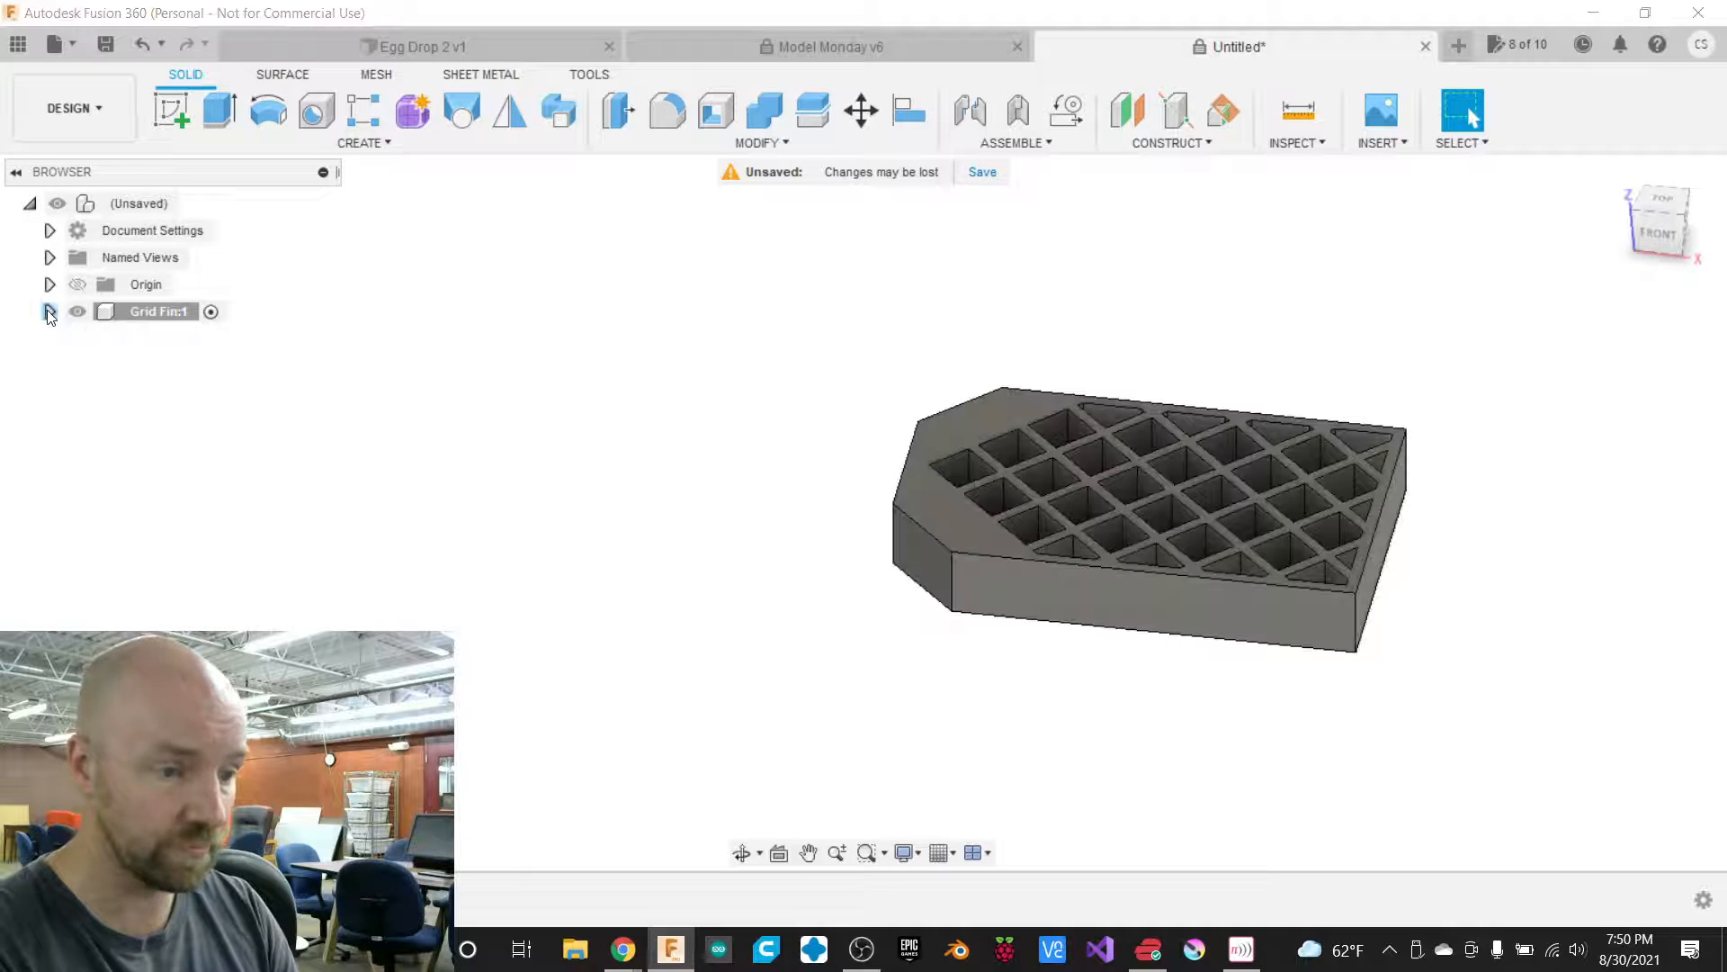
pyautogui.click(145, 317)
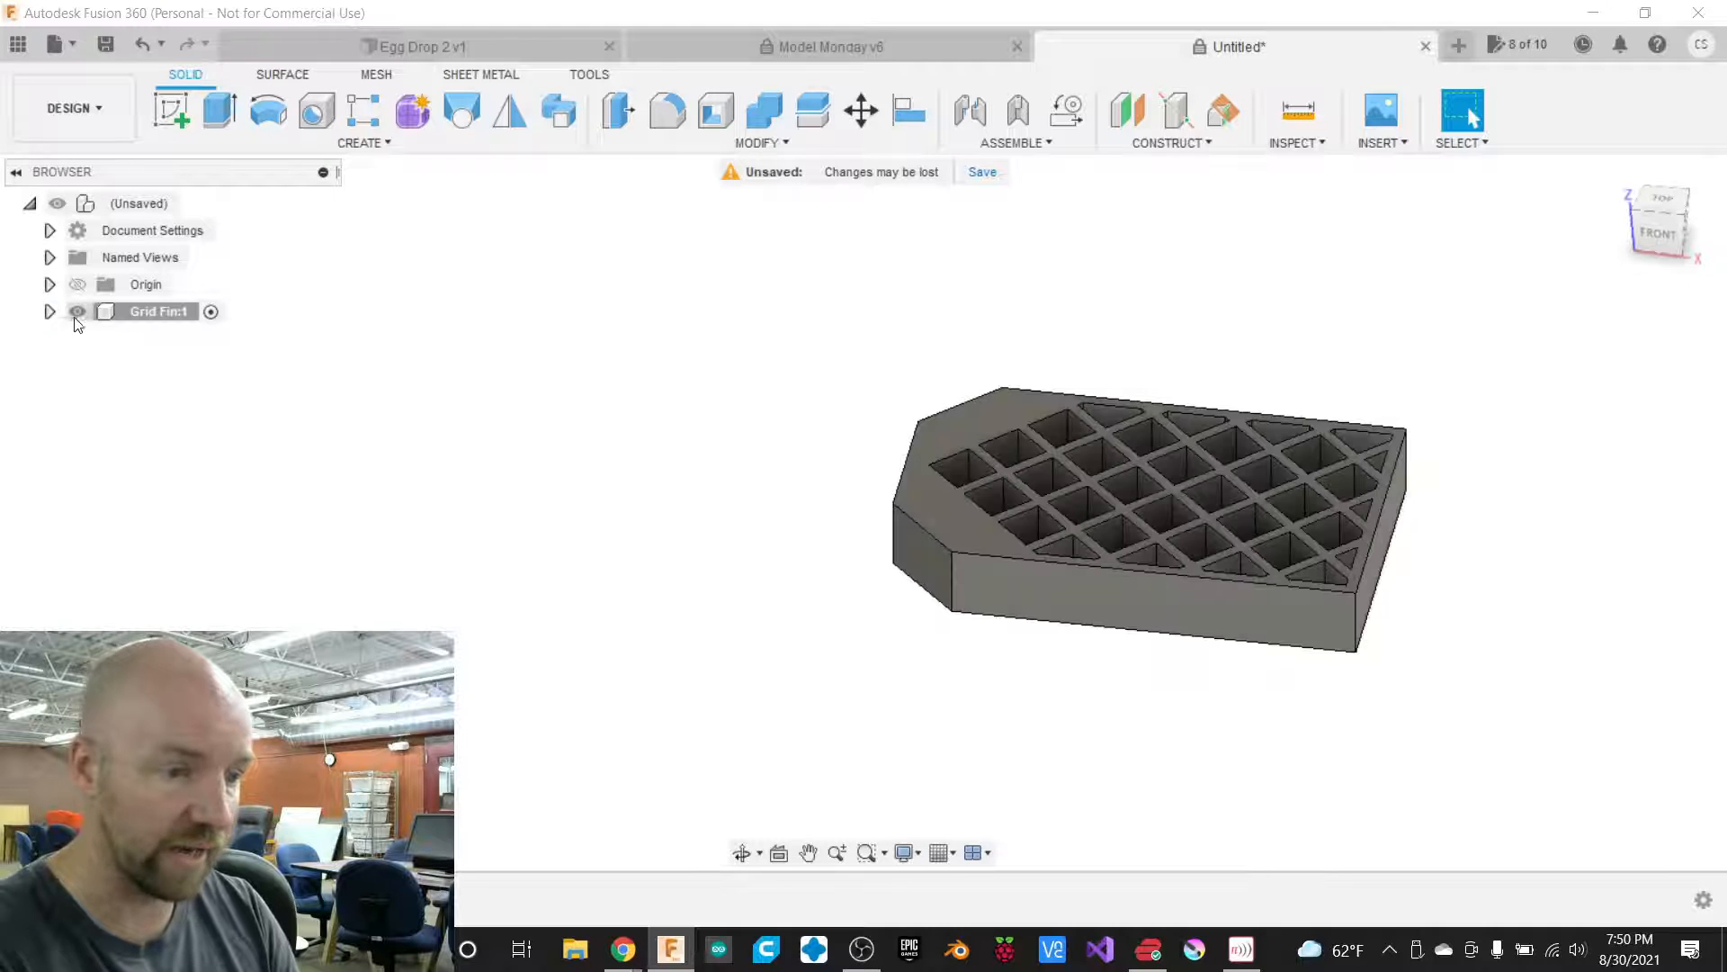
pyautogui.doubleClick(108, 313)
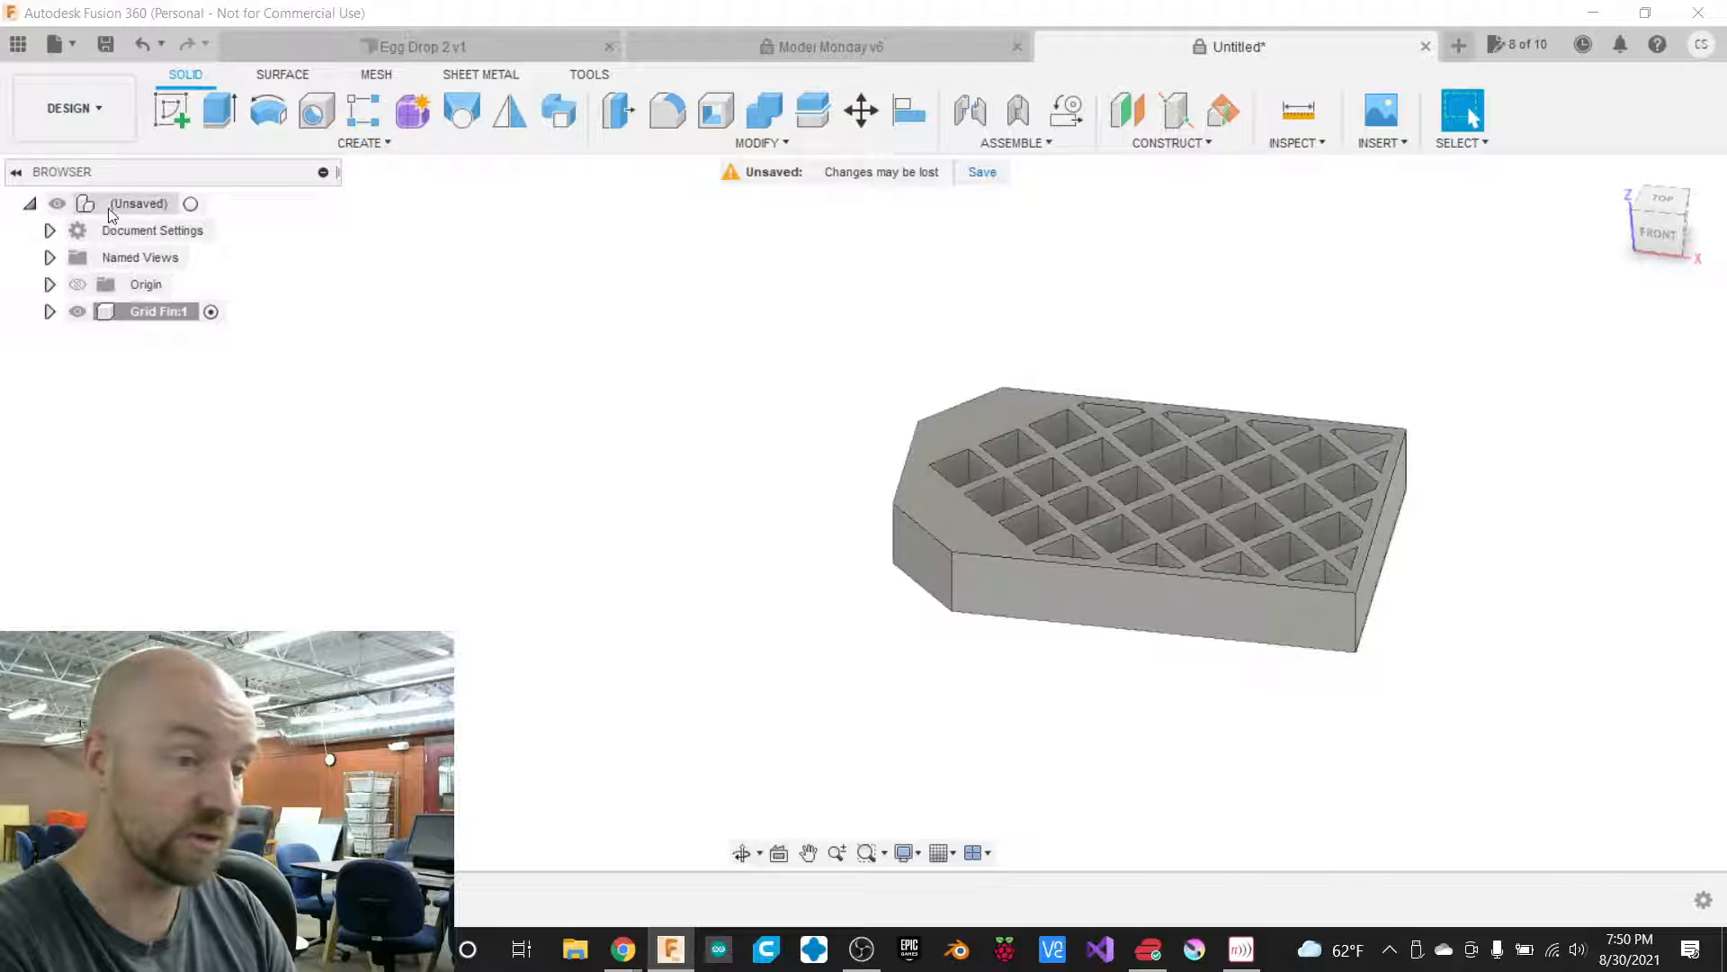
pyautogui.click(191, 205)
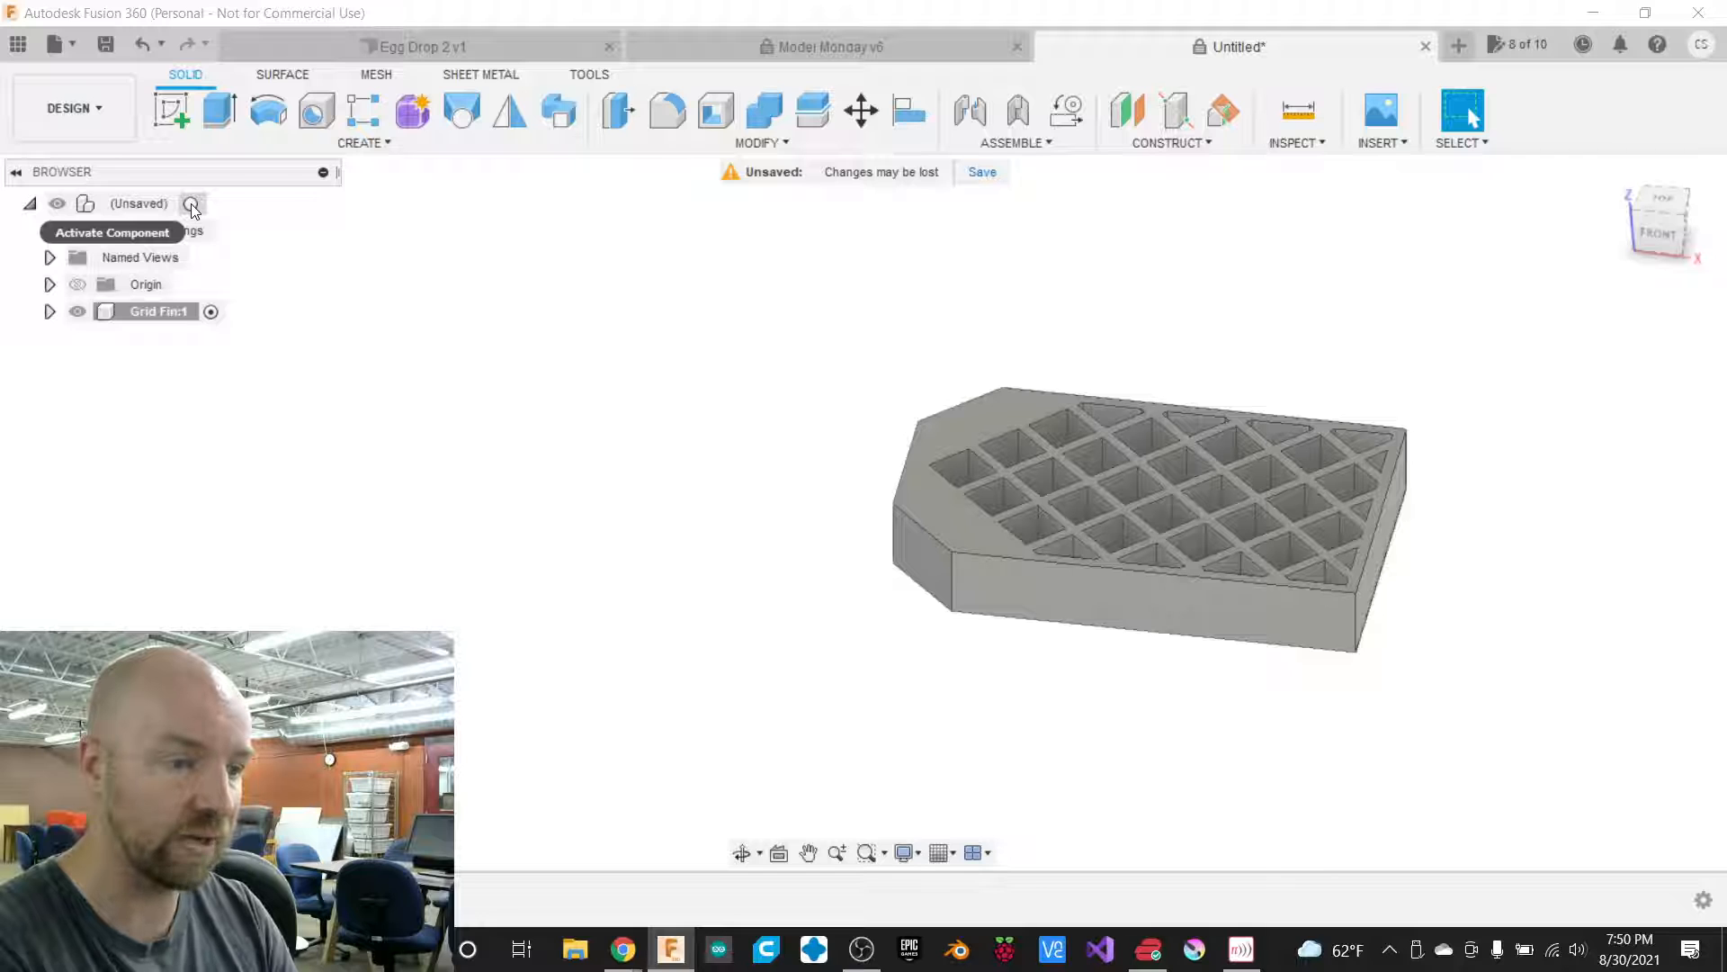
pyautogui.click(191, 203)
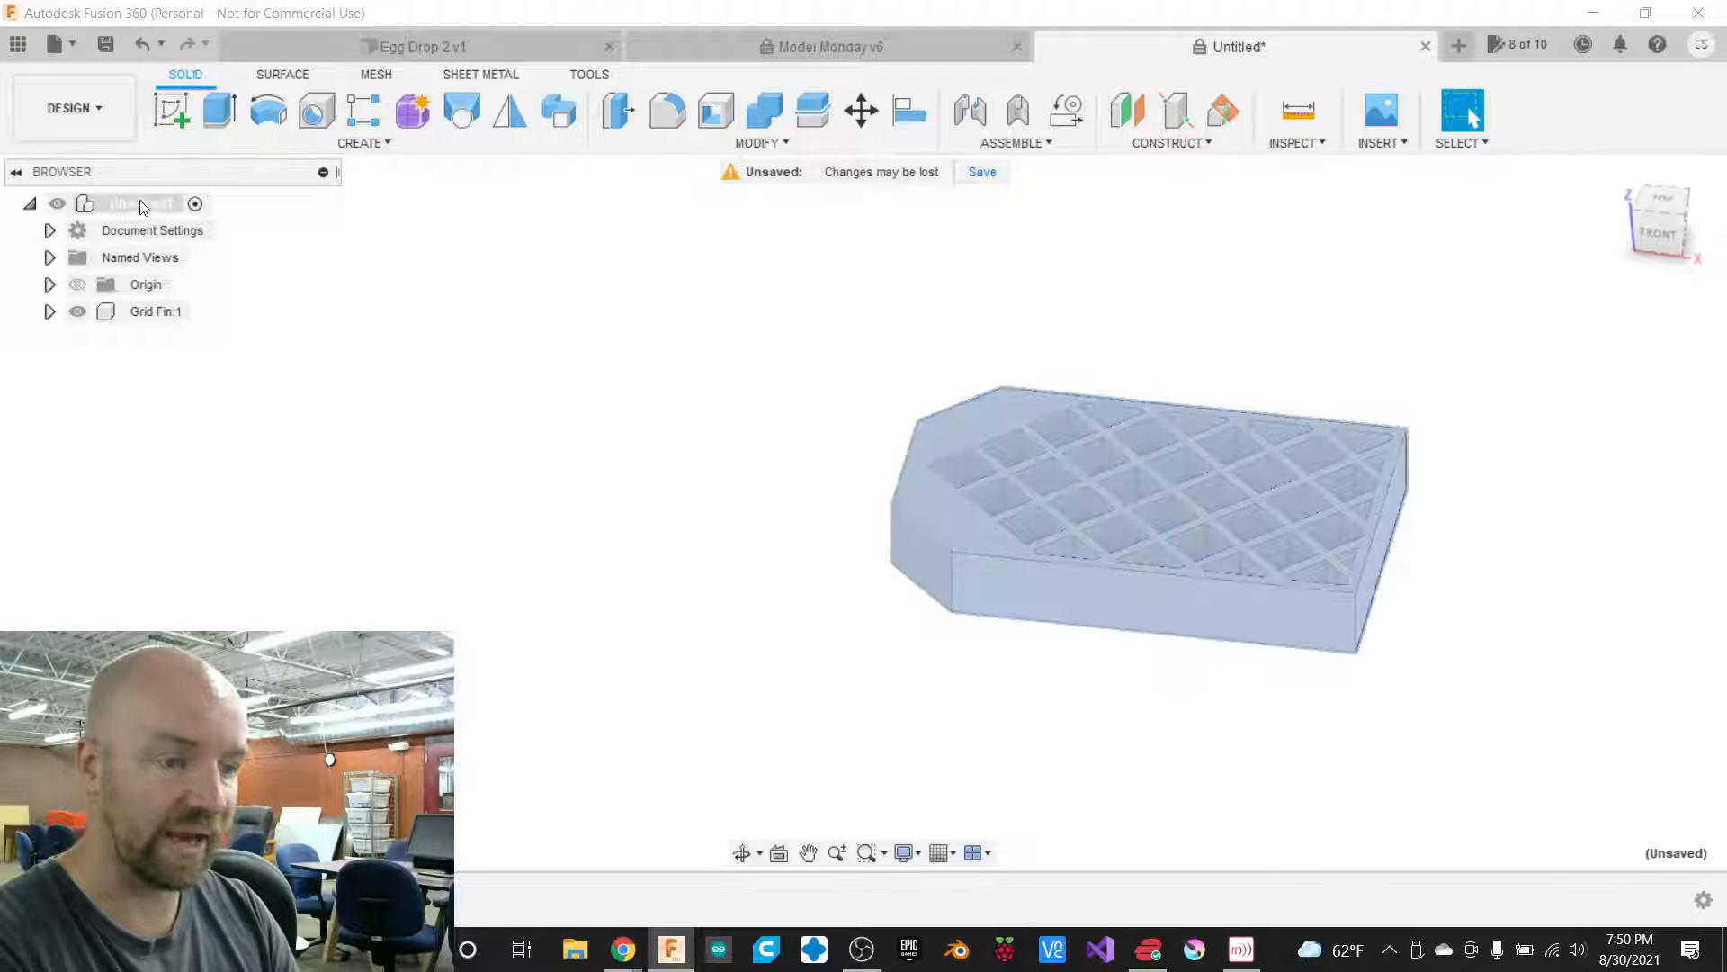
pyautogui.click(317, 257)
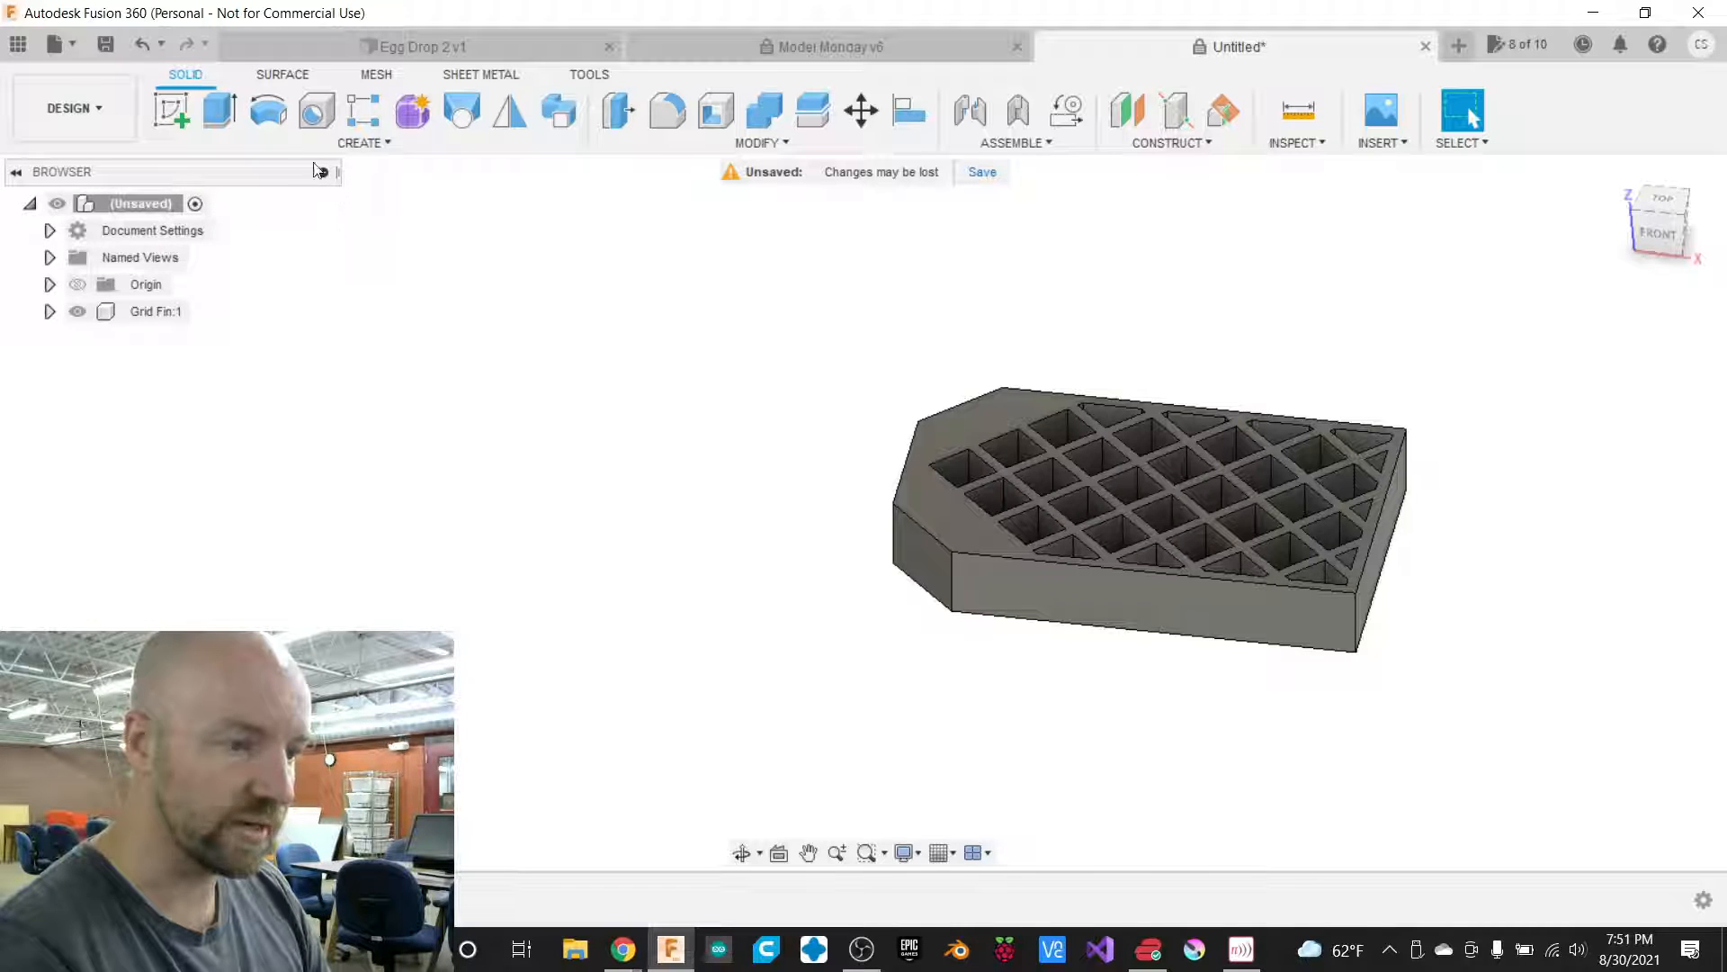
# Create an internal standard component named Tube under the top-level assembly and activate it.
pyautogui.click(369, 143)
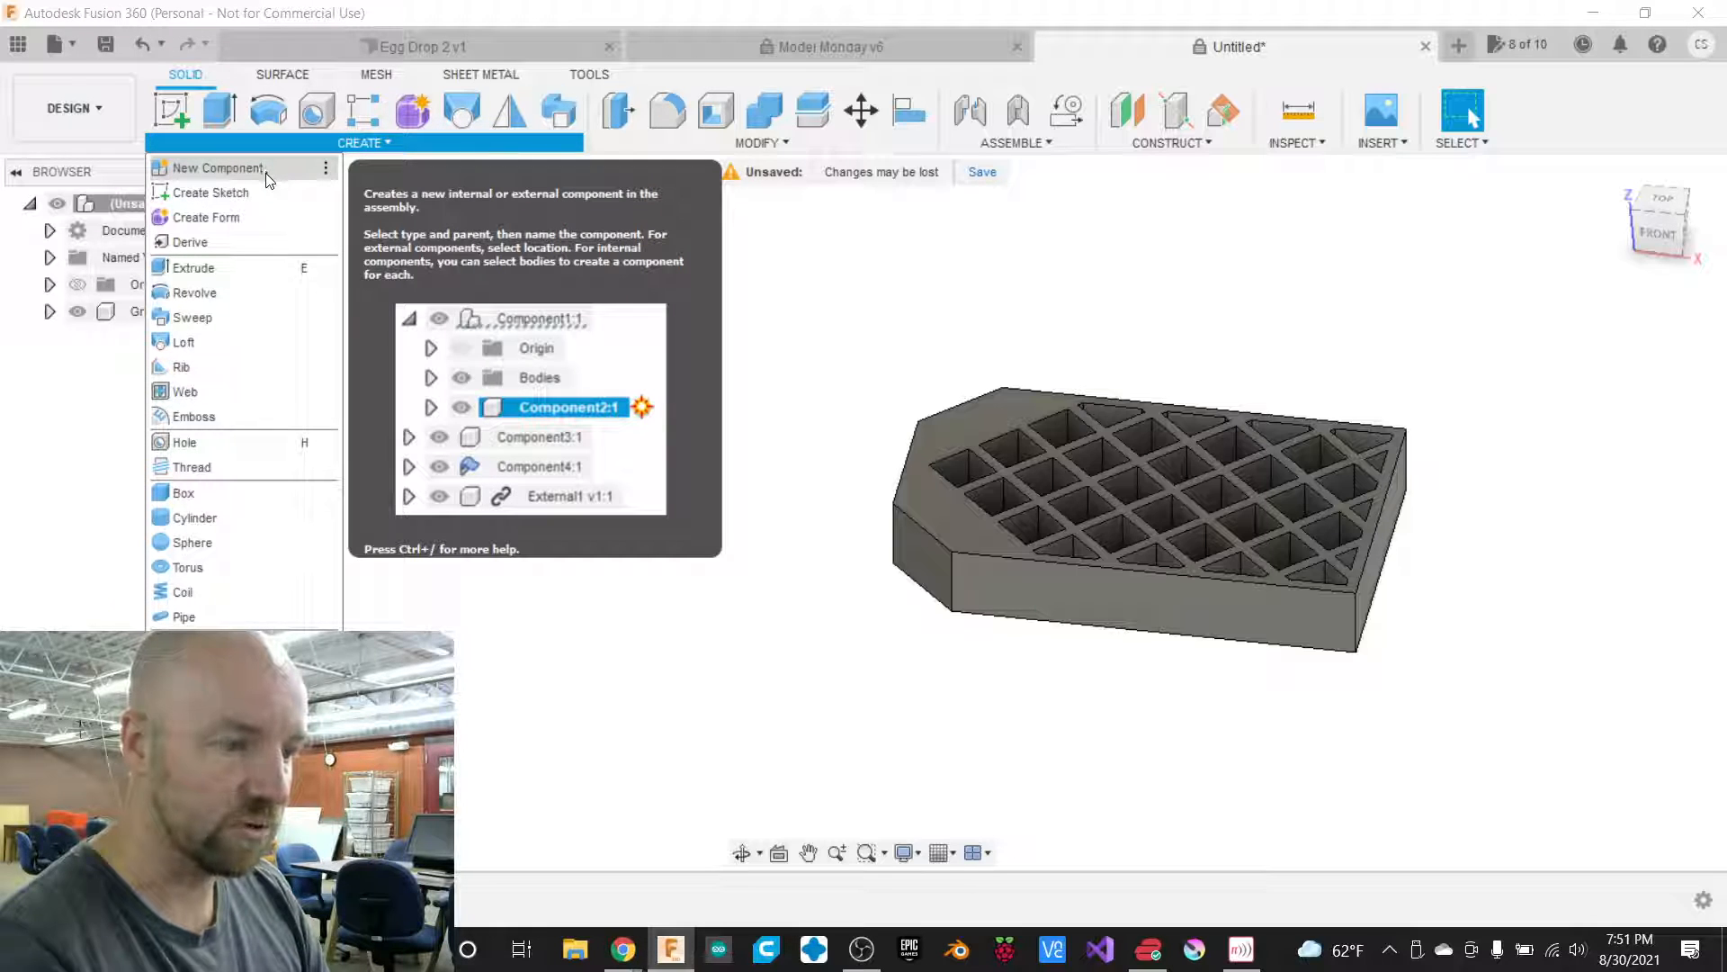
pyautogui.click(219, 168)
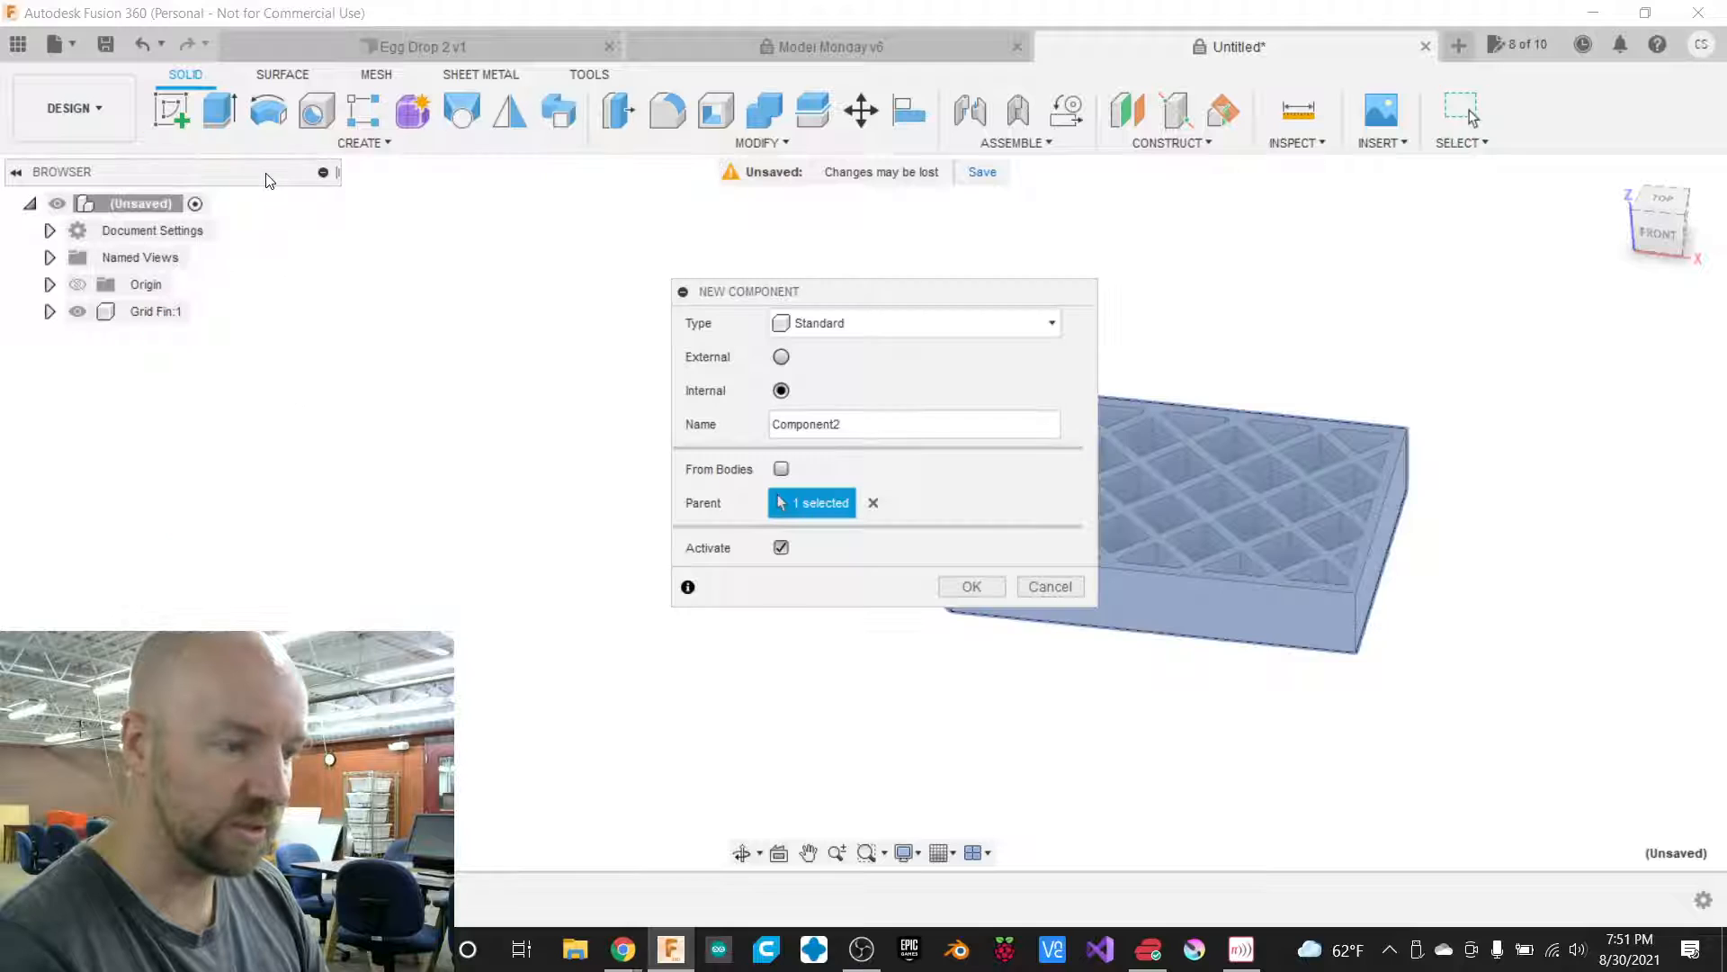
pyautogui.click(859, 423)
pyautogui.doubleClick(860, 425)
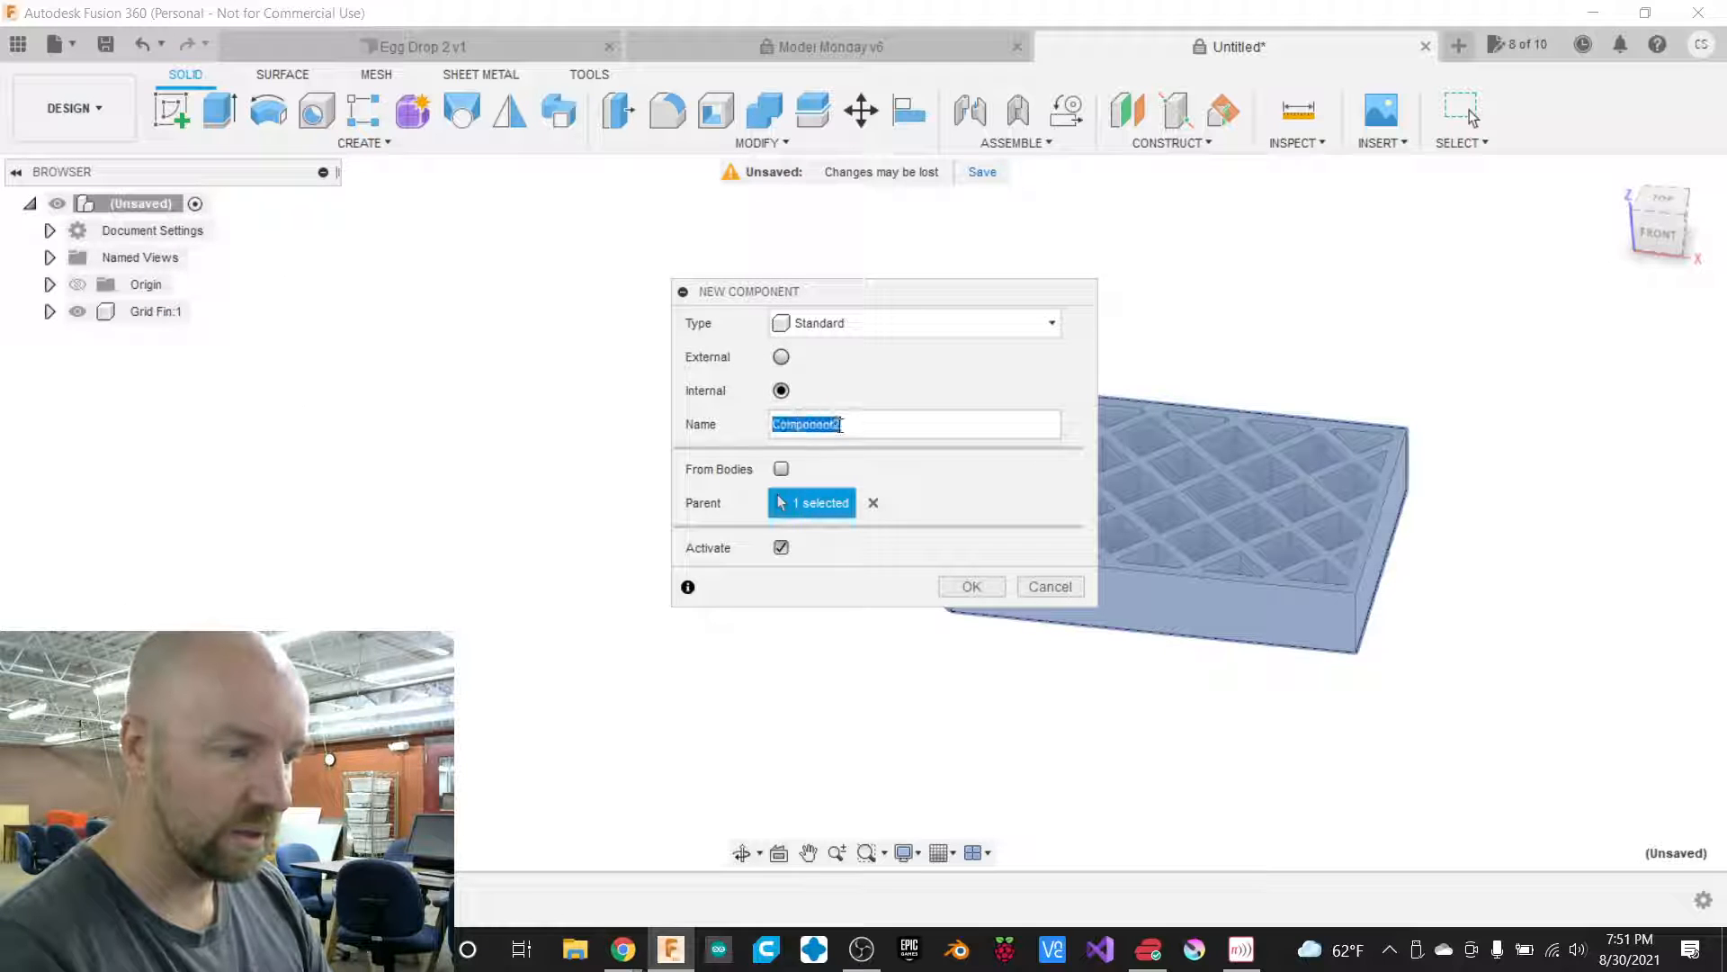
pyautogui.write('Tu')
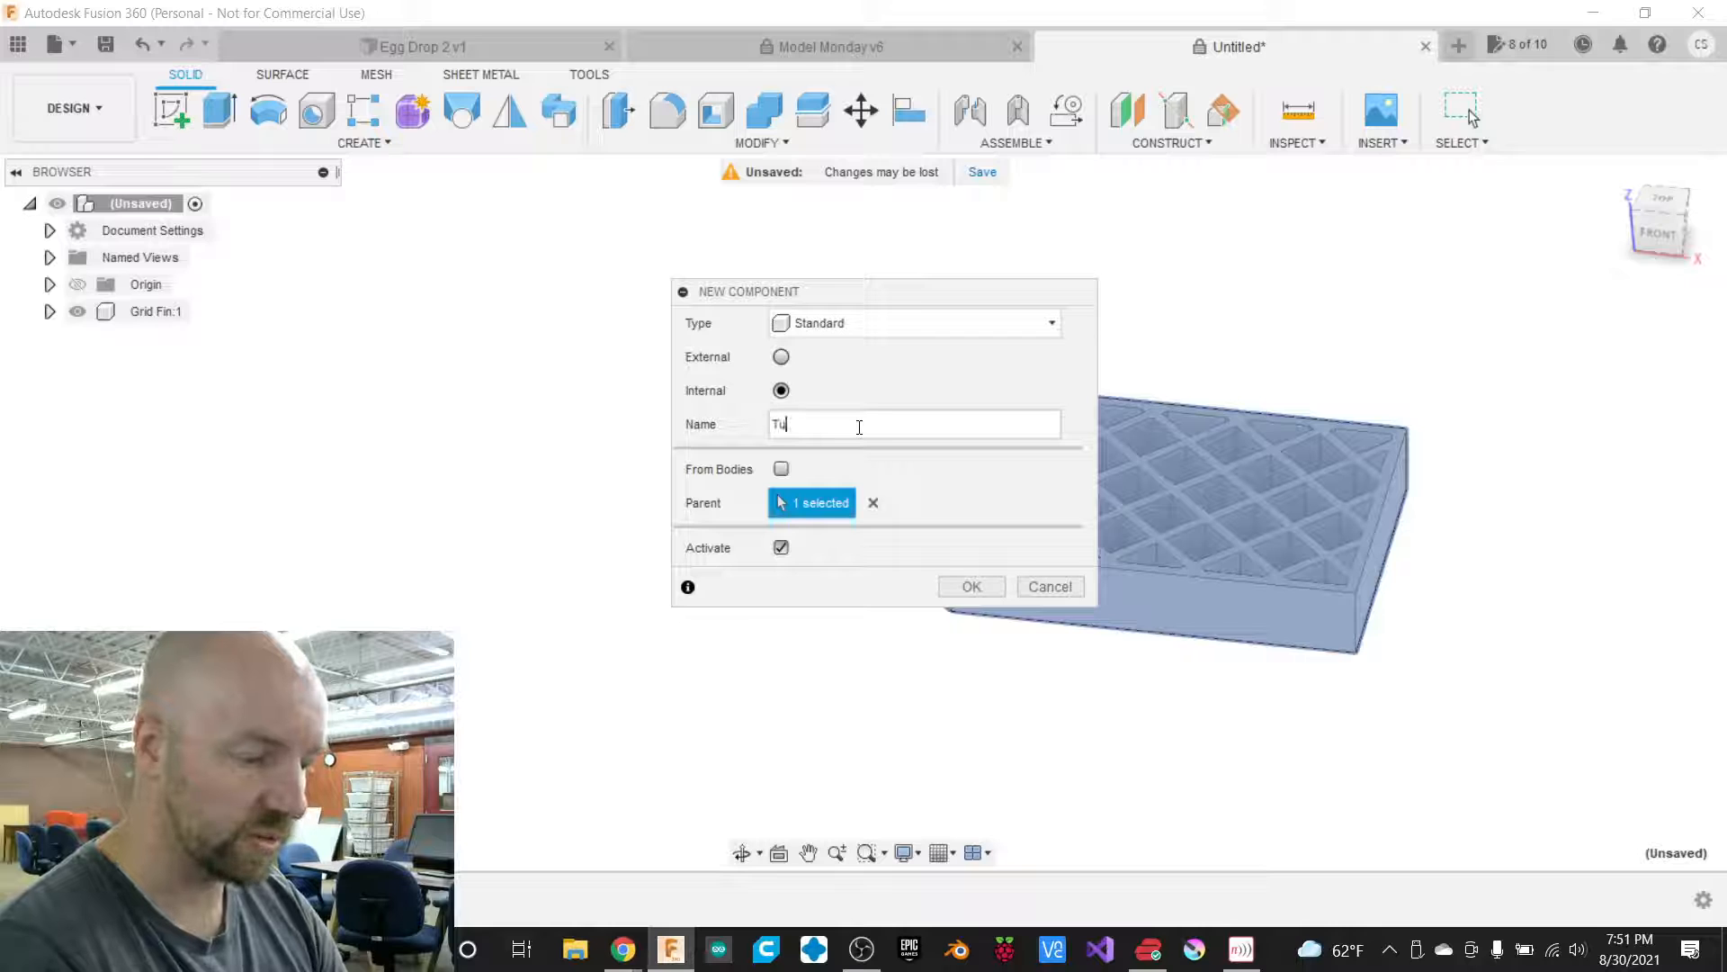
pyautogui.write('be')
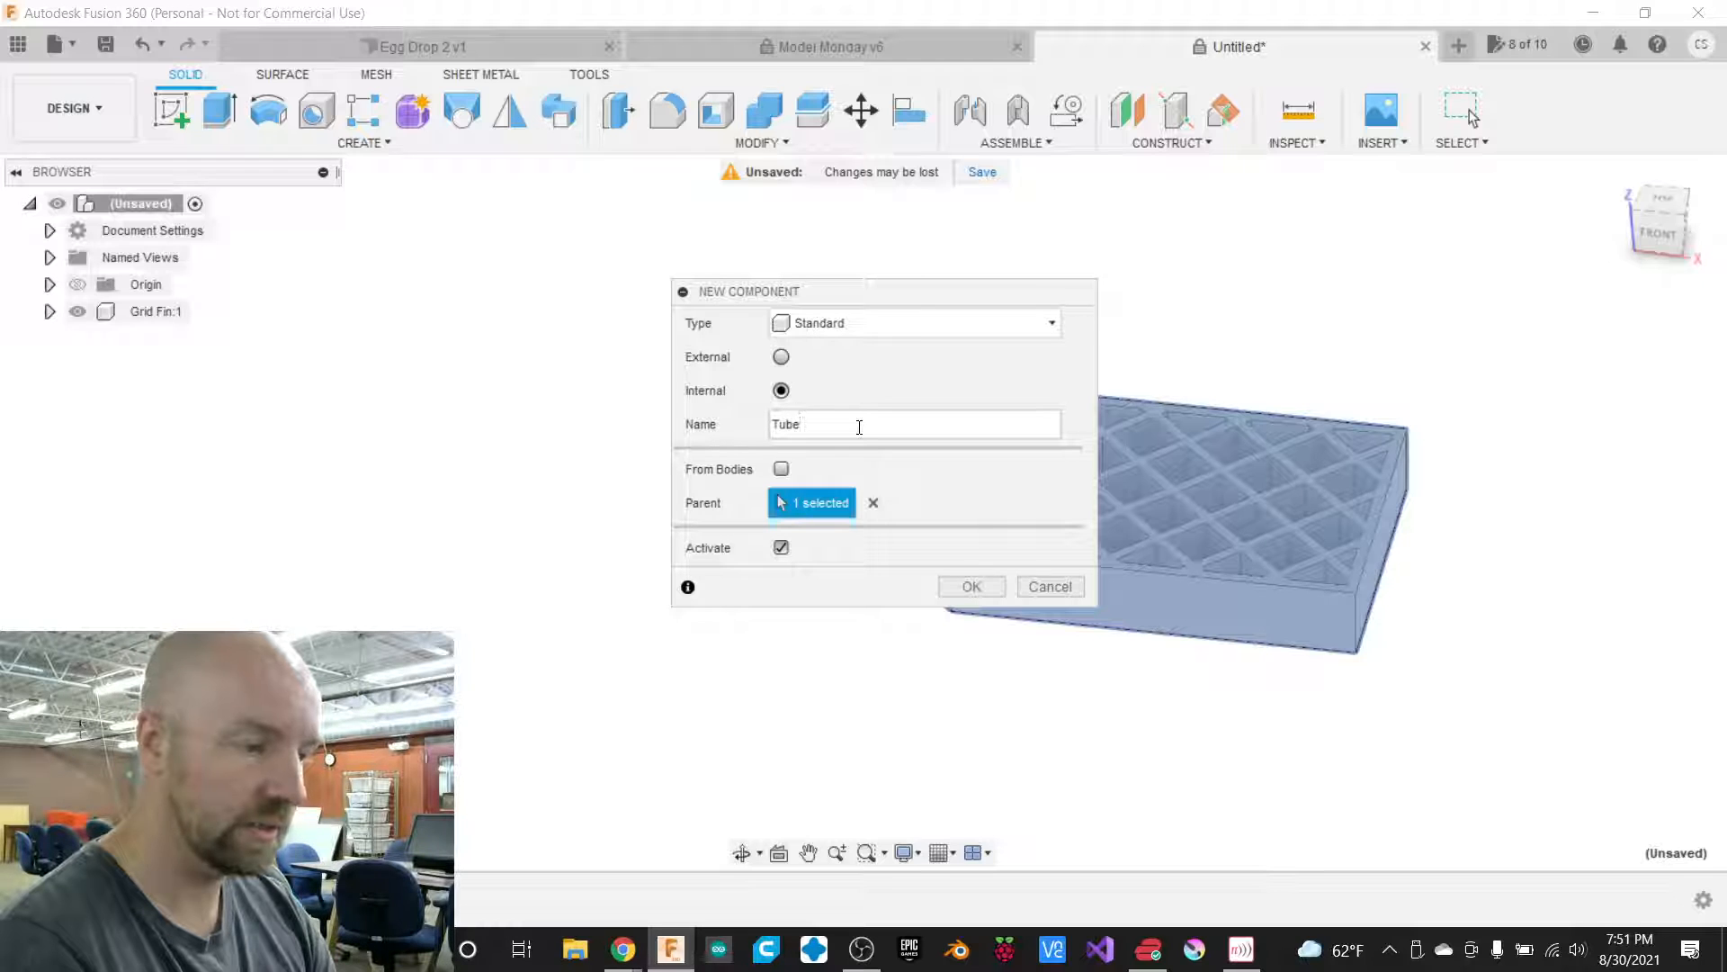
pyautogui.press('Return')
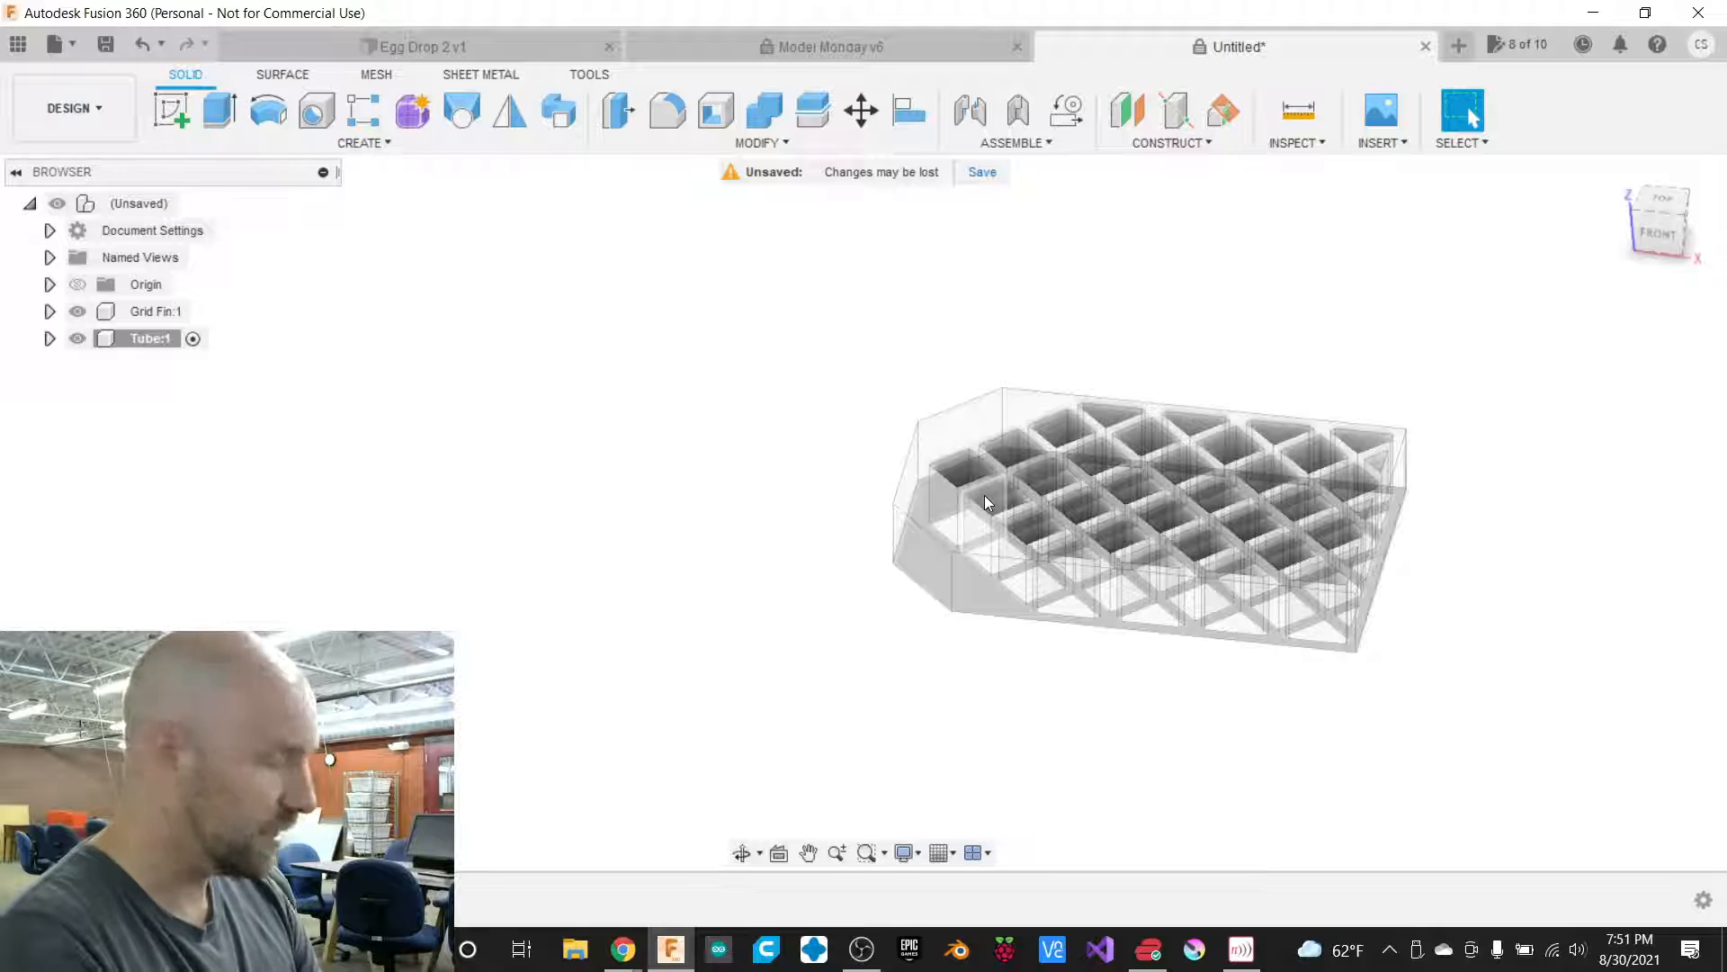
pyautogui.doubleClick(152, 340)
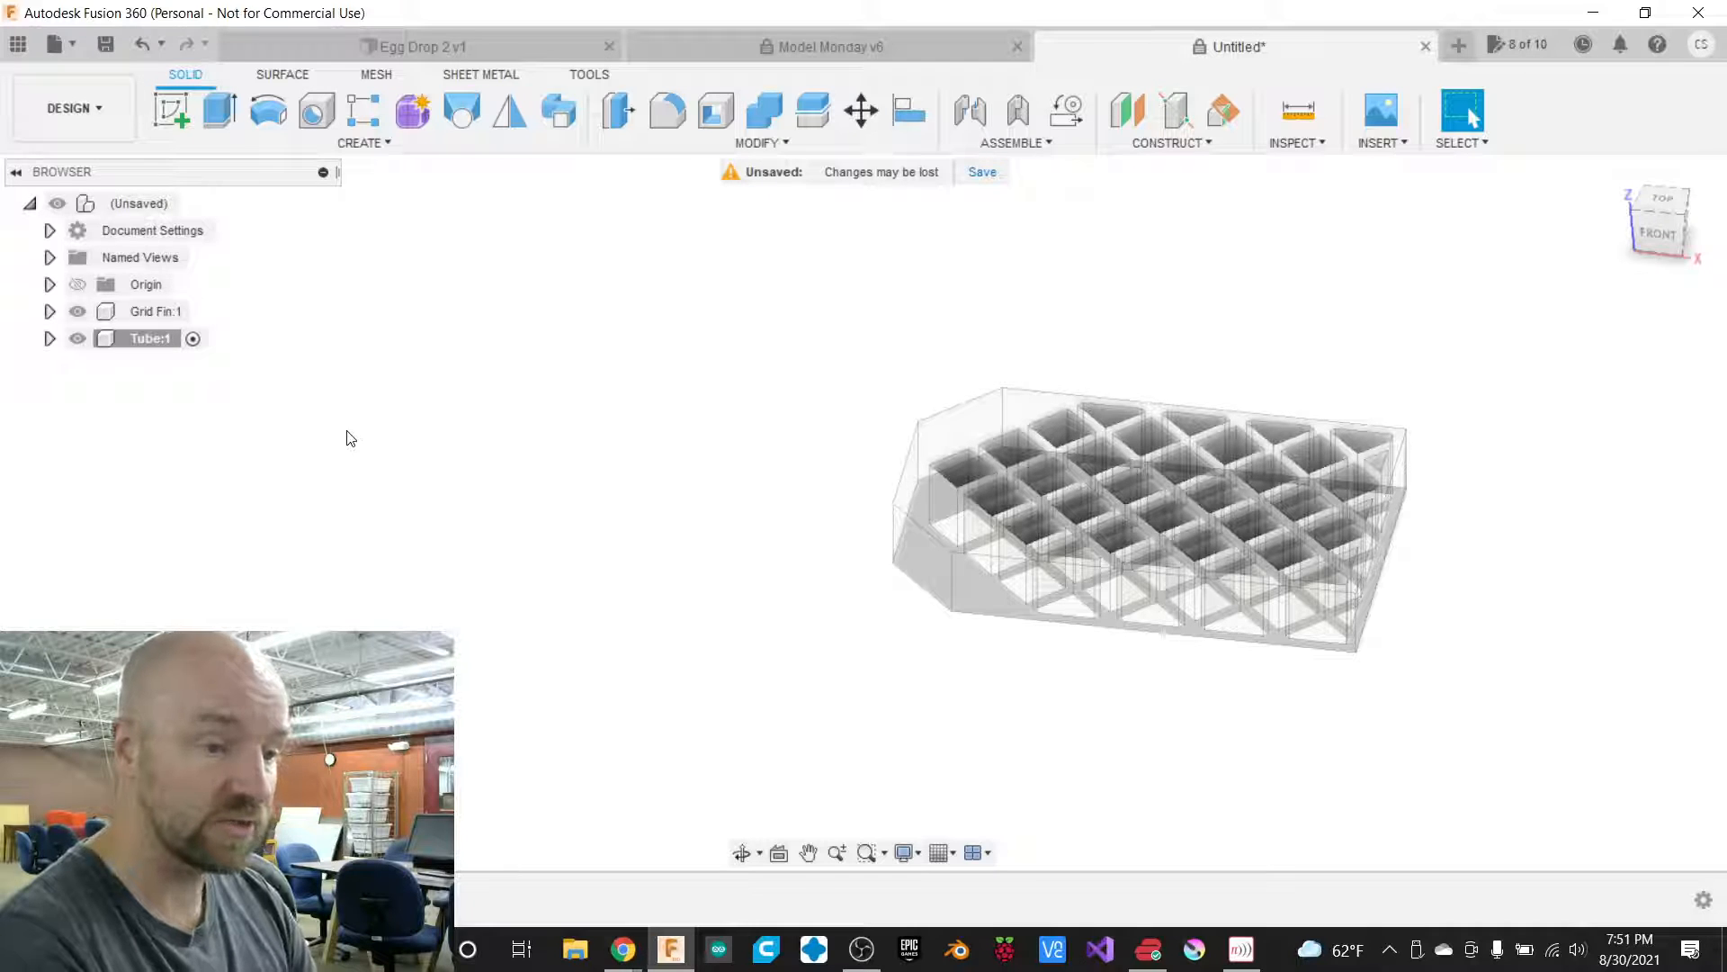
pyautogui.doubleClick(150, 338)
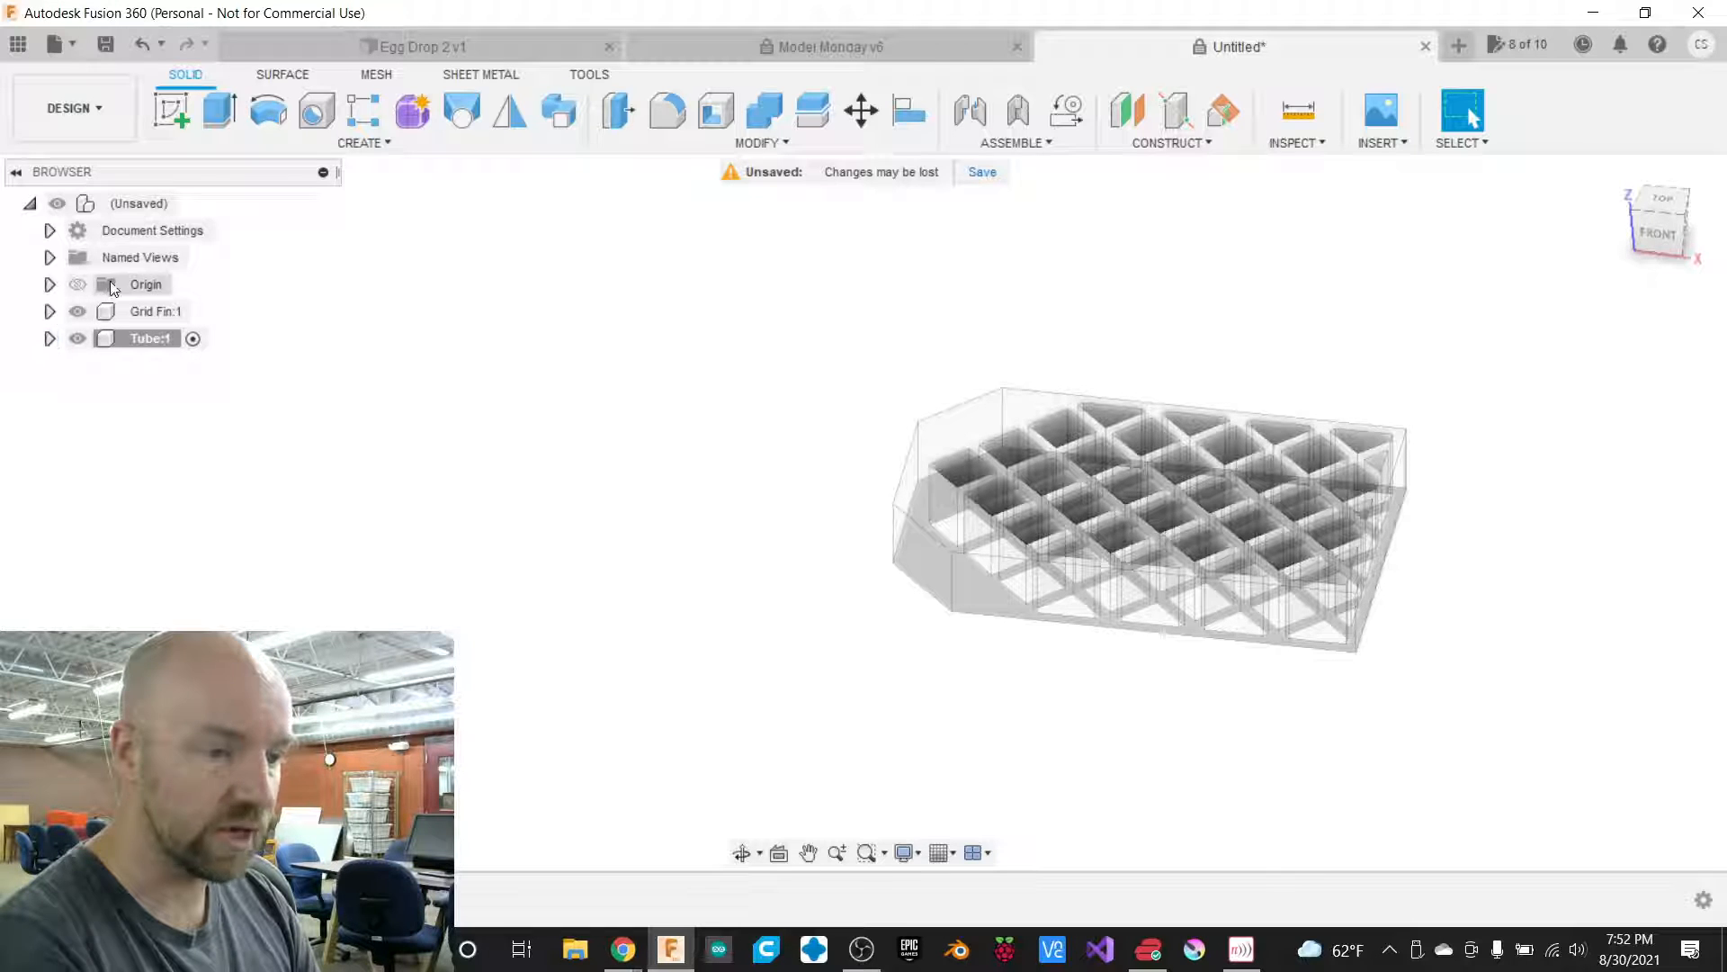
# Start a sketch in the Tube component on the horizontal origin plane, hiding Grid Fin to pick the plane and showing it again.
pyautogui.click(358, 144)
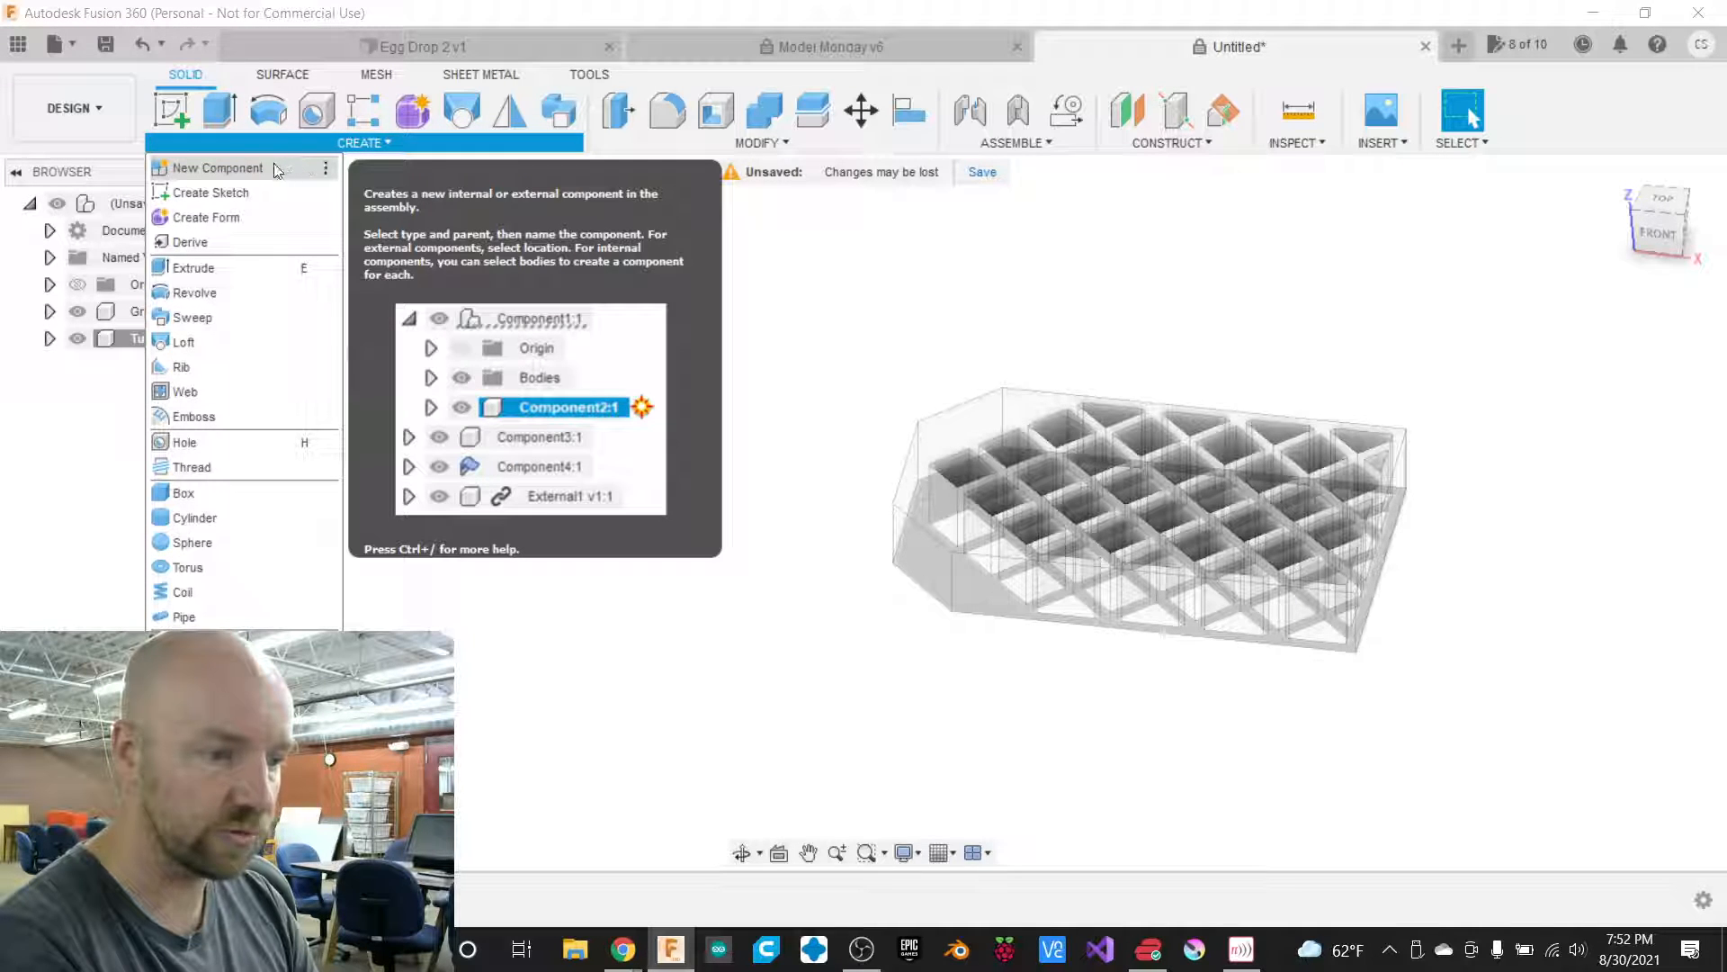
pyautogui.click(223, 194)
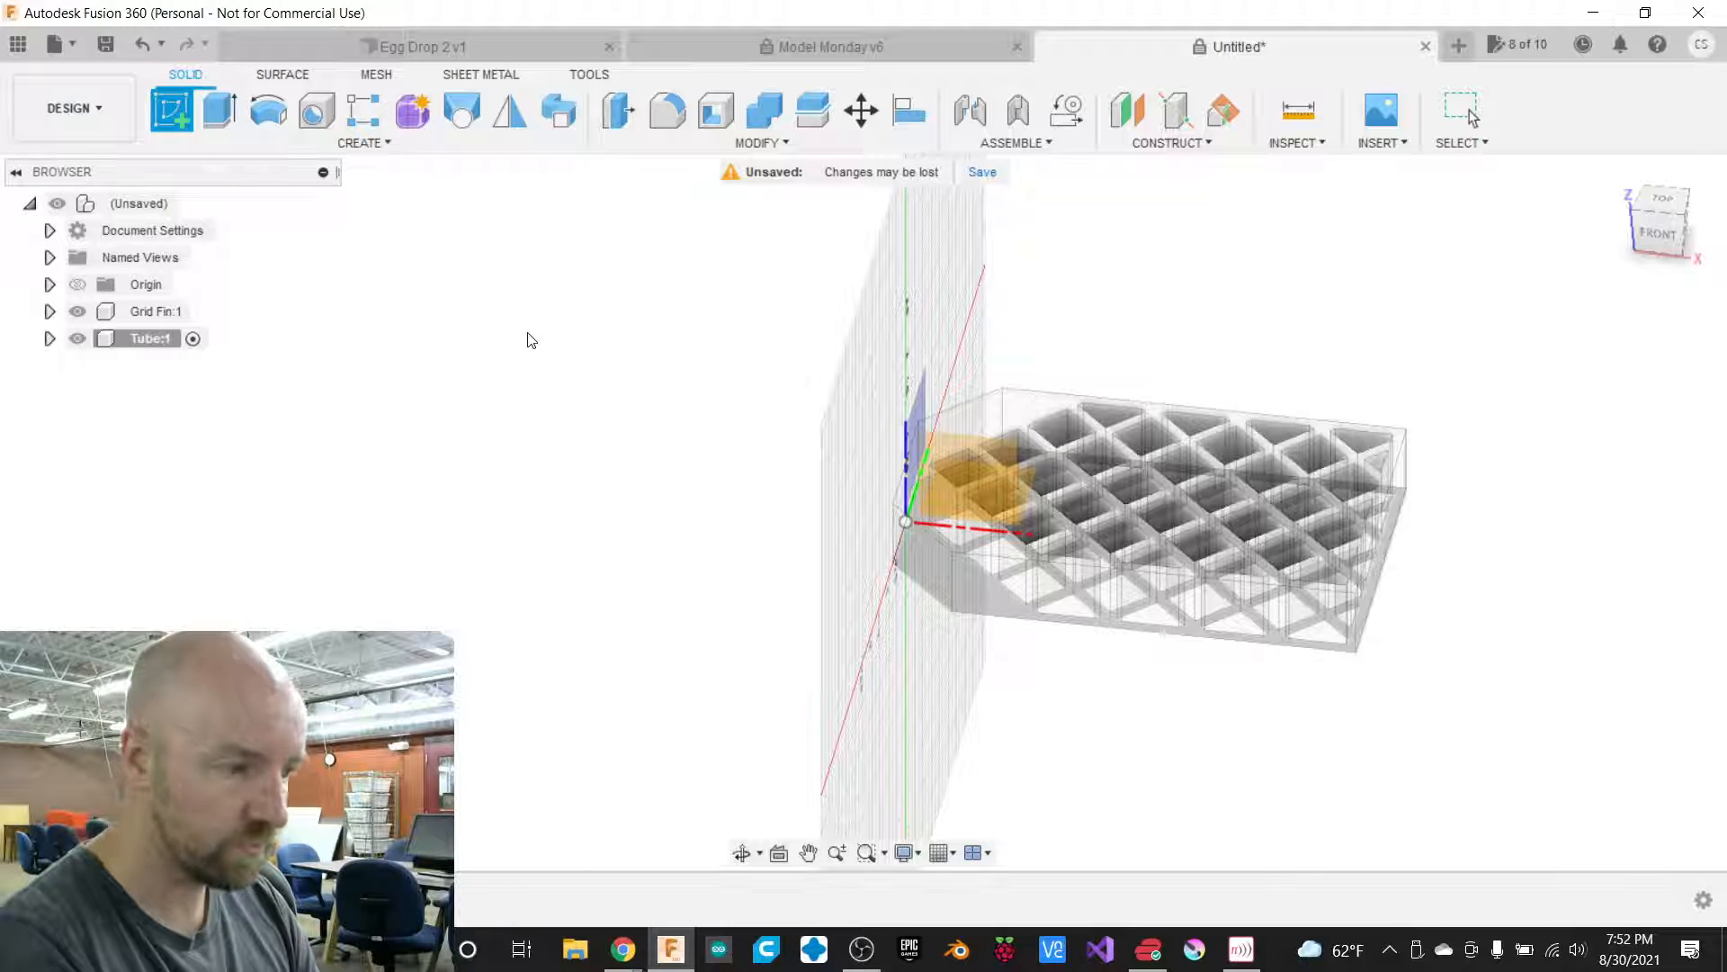
pyautogui.click(947, 442)
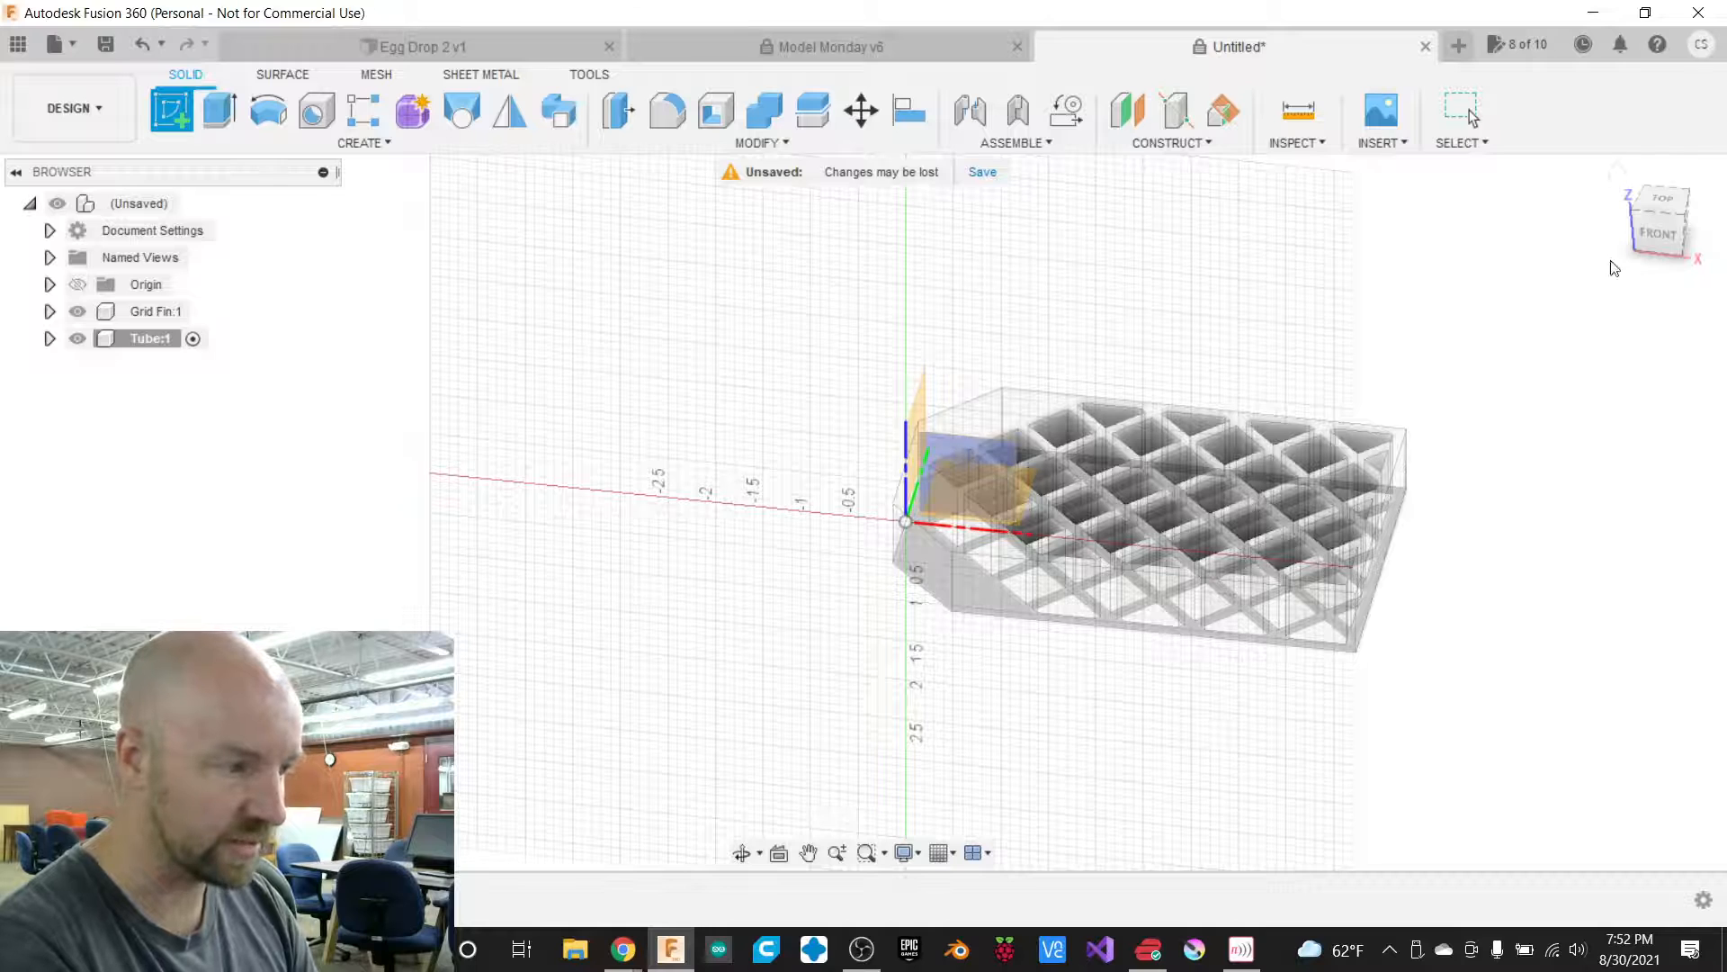
pyautogui.moveTo(1658, 242); pyautogui.dragTo(1632, 270)
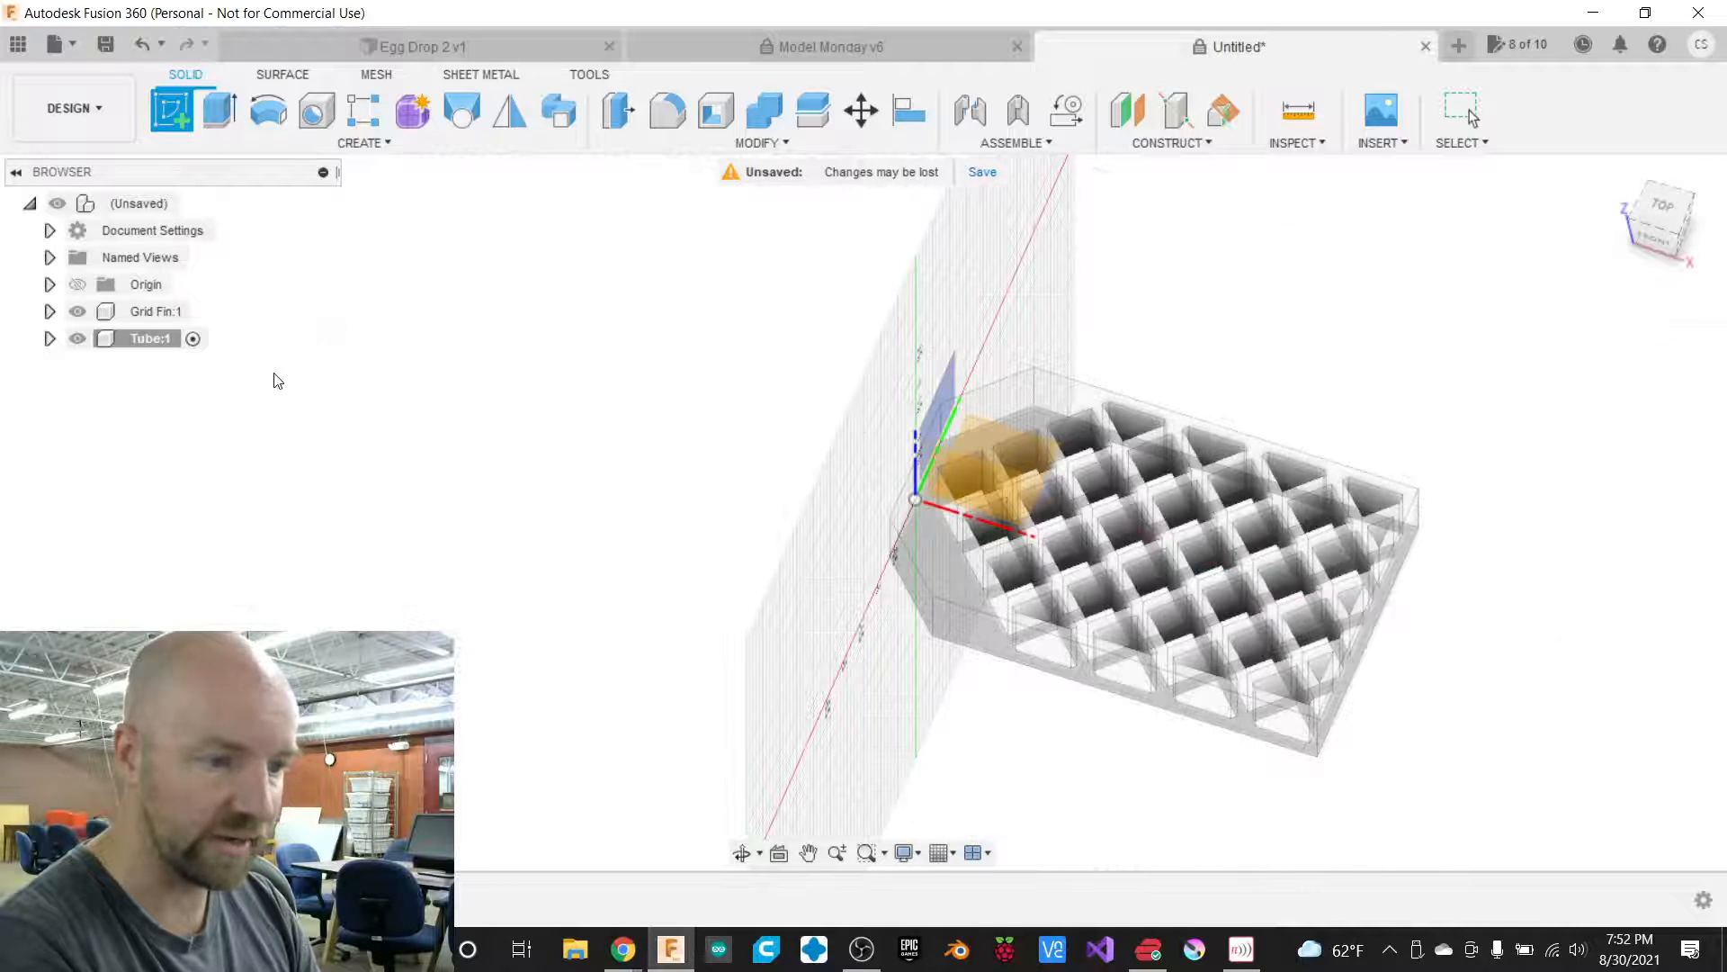
pyautogui.click(77, 311)
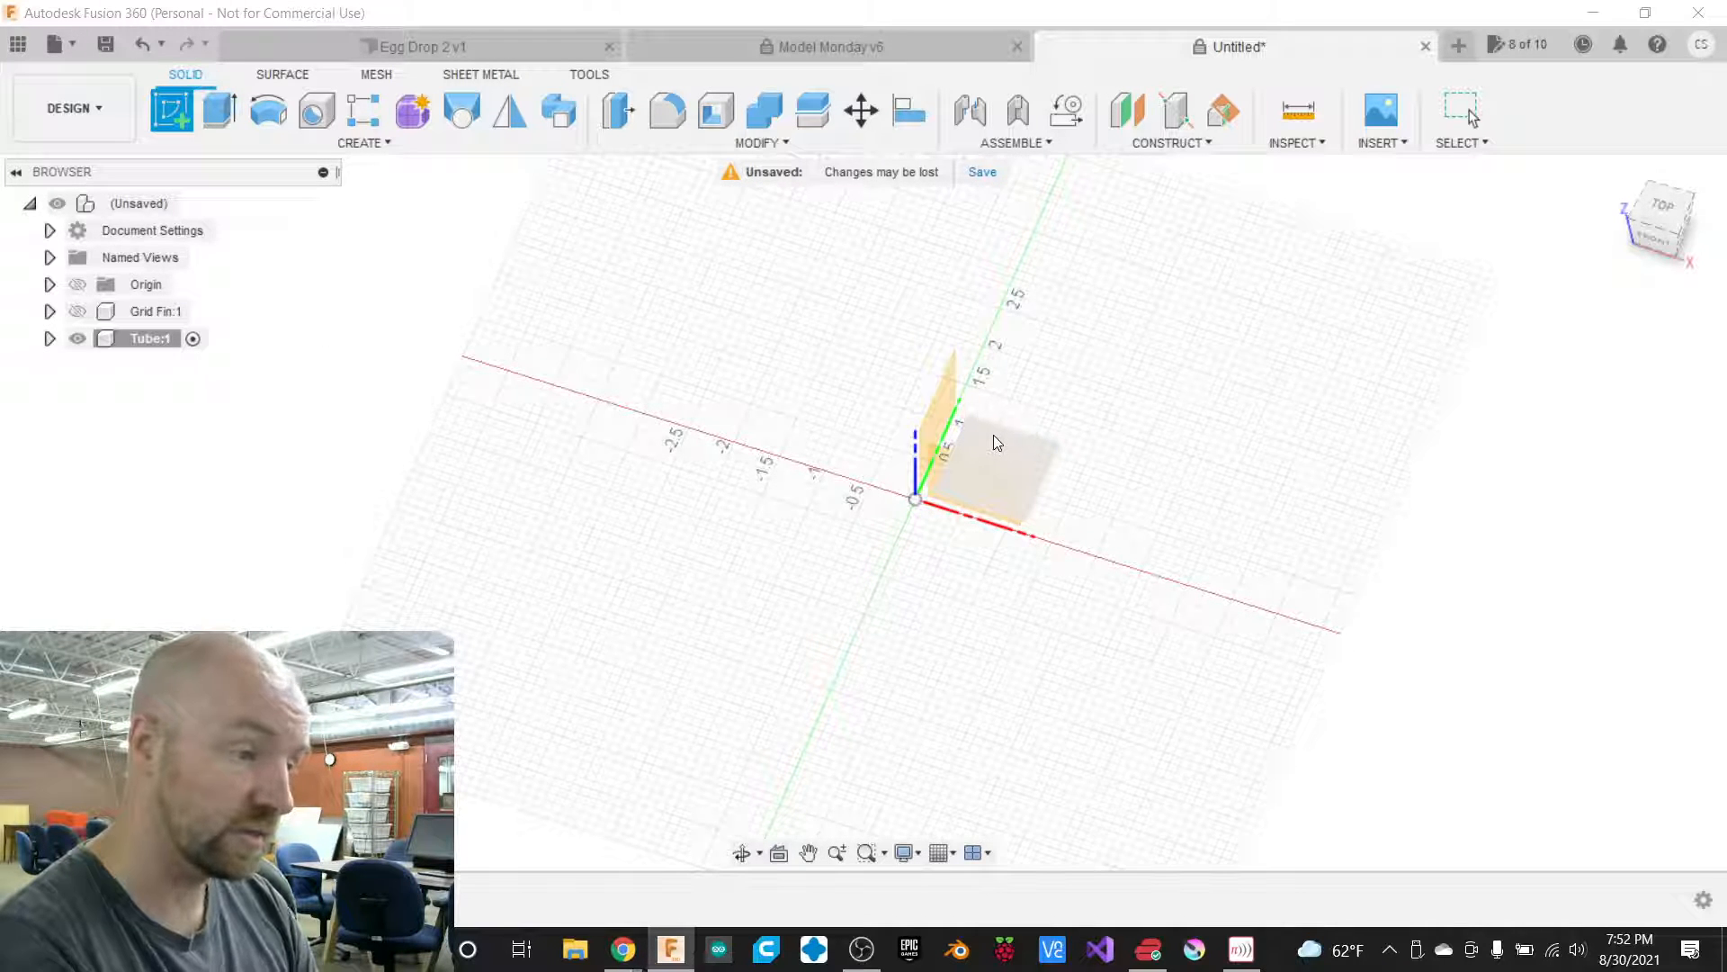
pyautogui.click(991, 434)
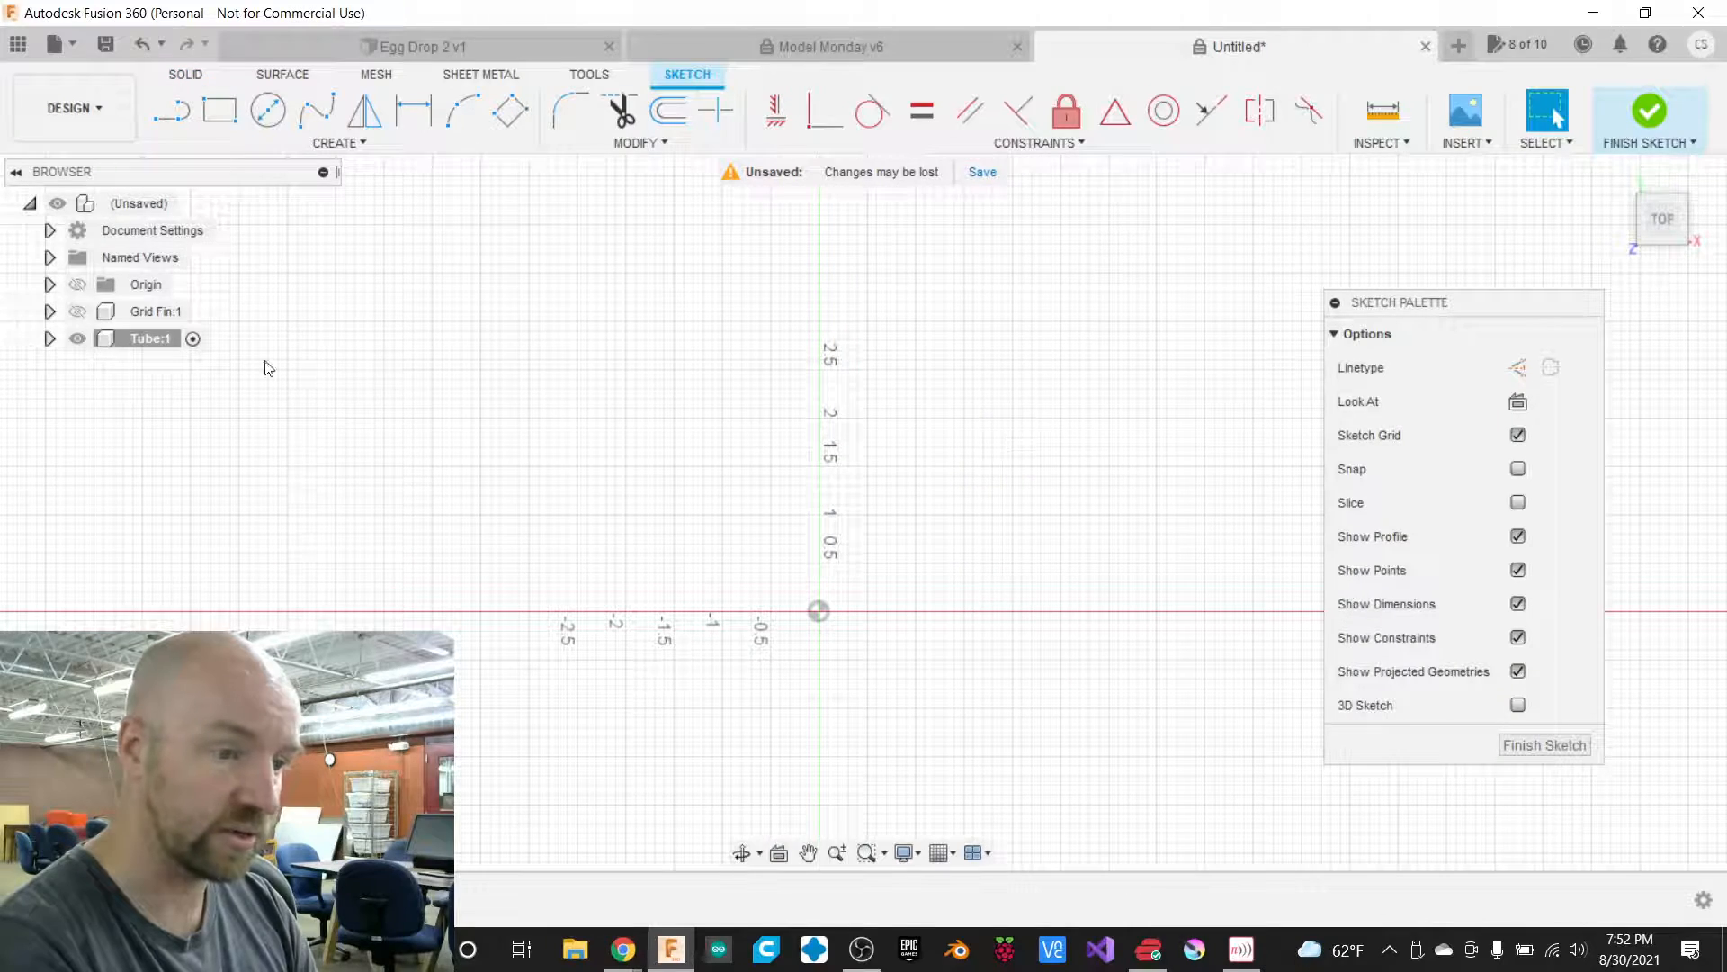
pyautogui.click(77, 311)
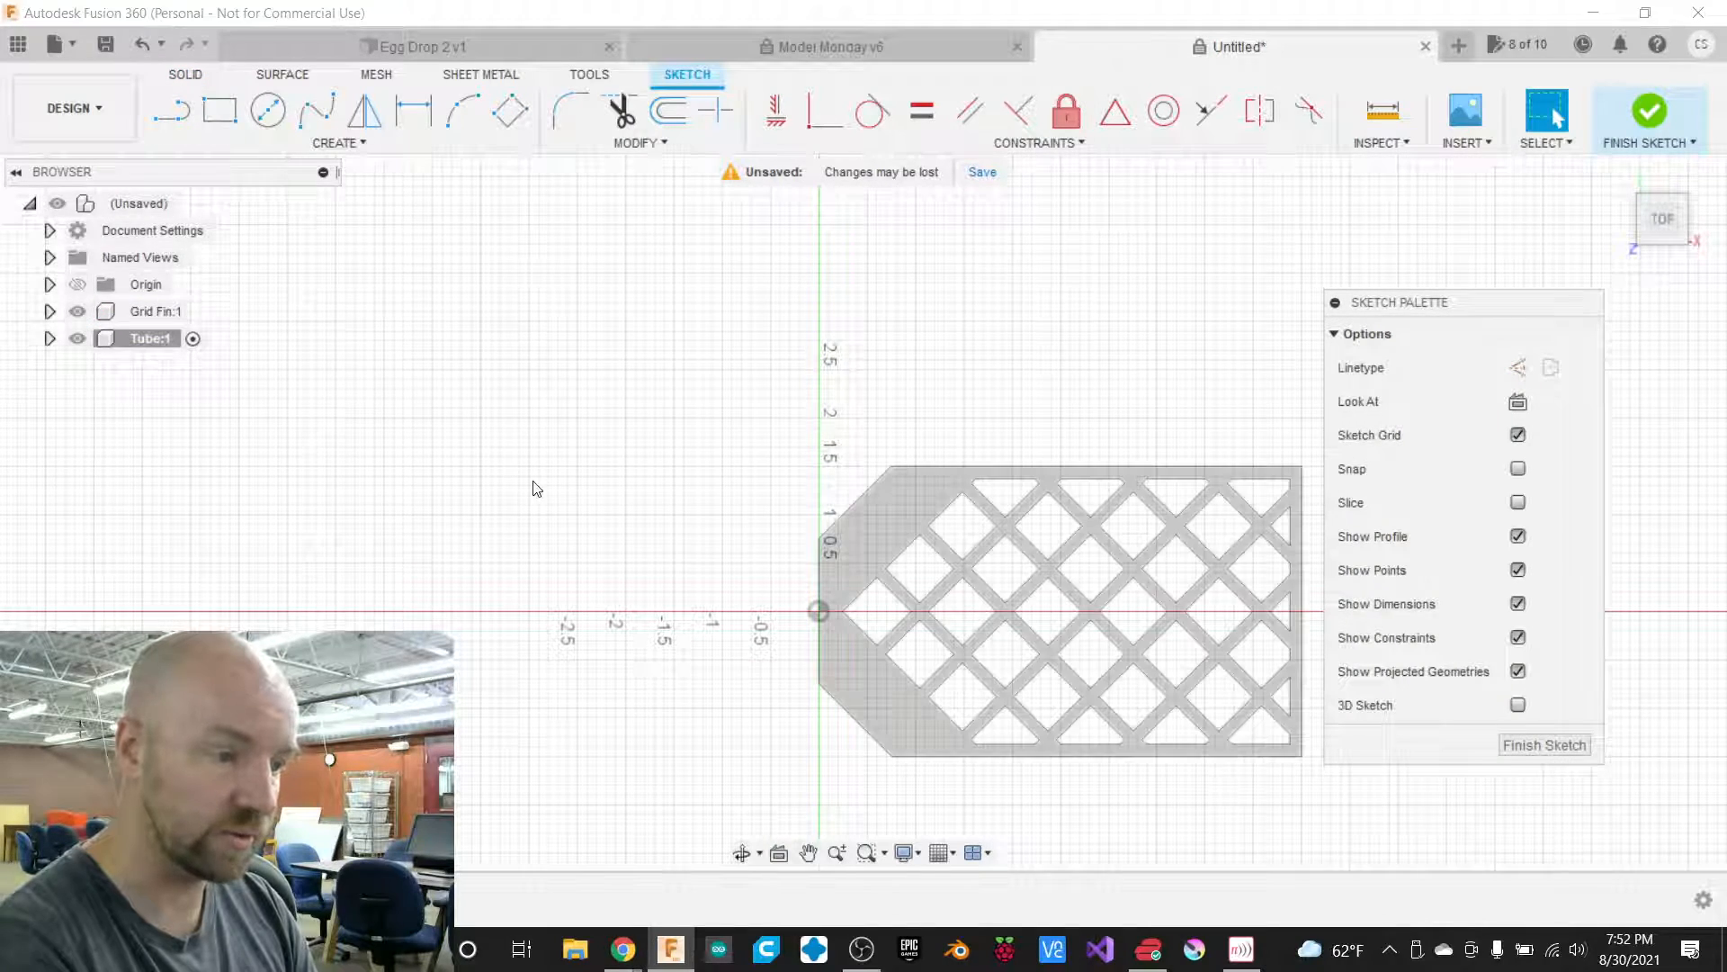
# Sketch a 3 in diameter circle centred on the horizontal axis, beside the angled end of the grid fin.
pyautogui.scroll(-1, 1112, 453)
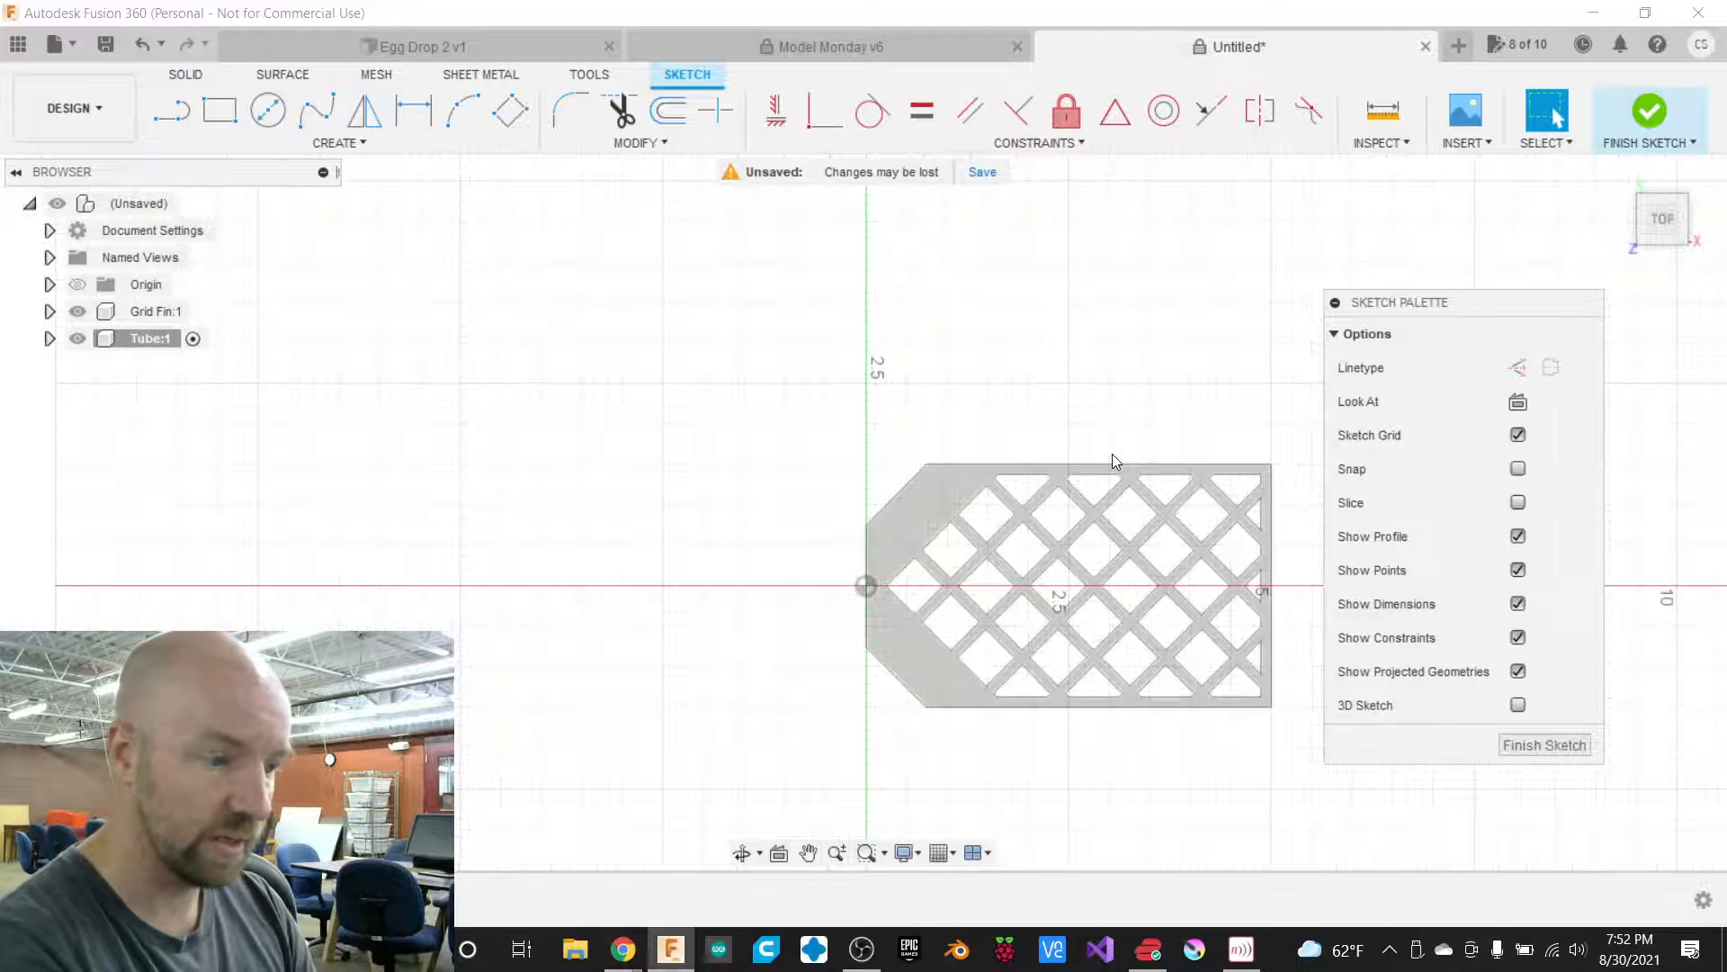
pyautogui.press('c')
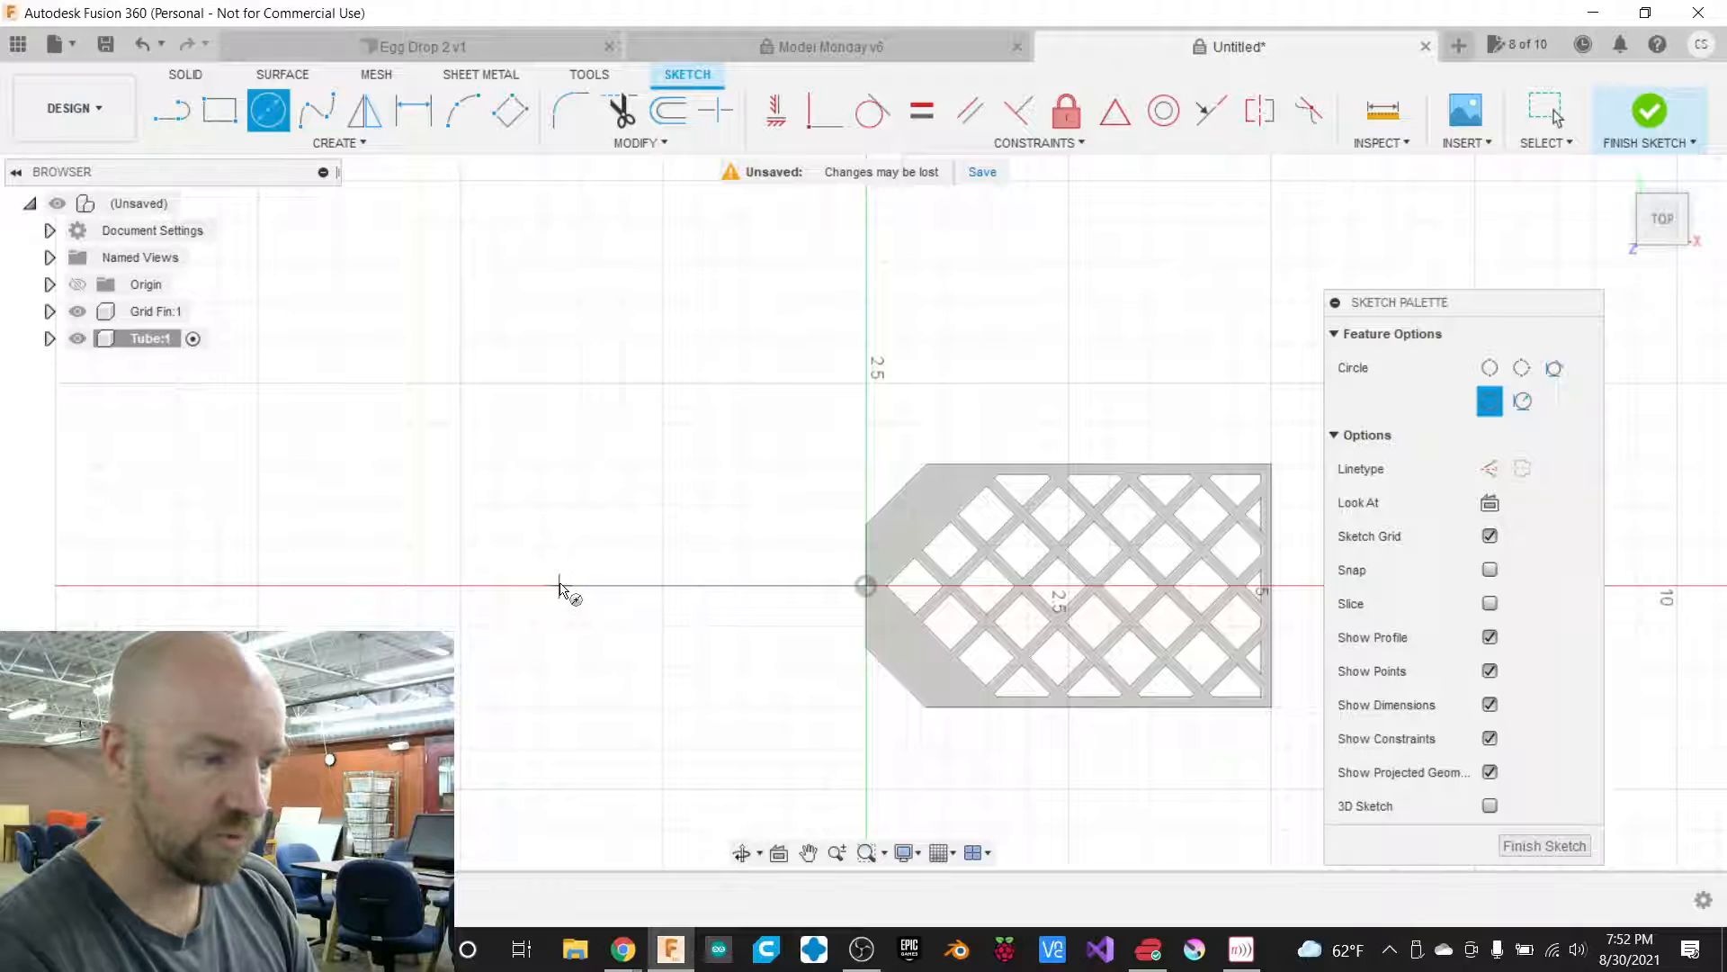
pyautogui.click(558, 586)
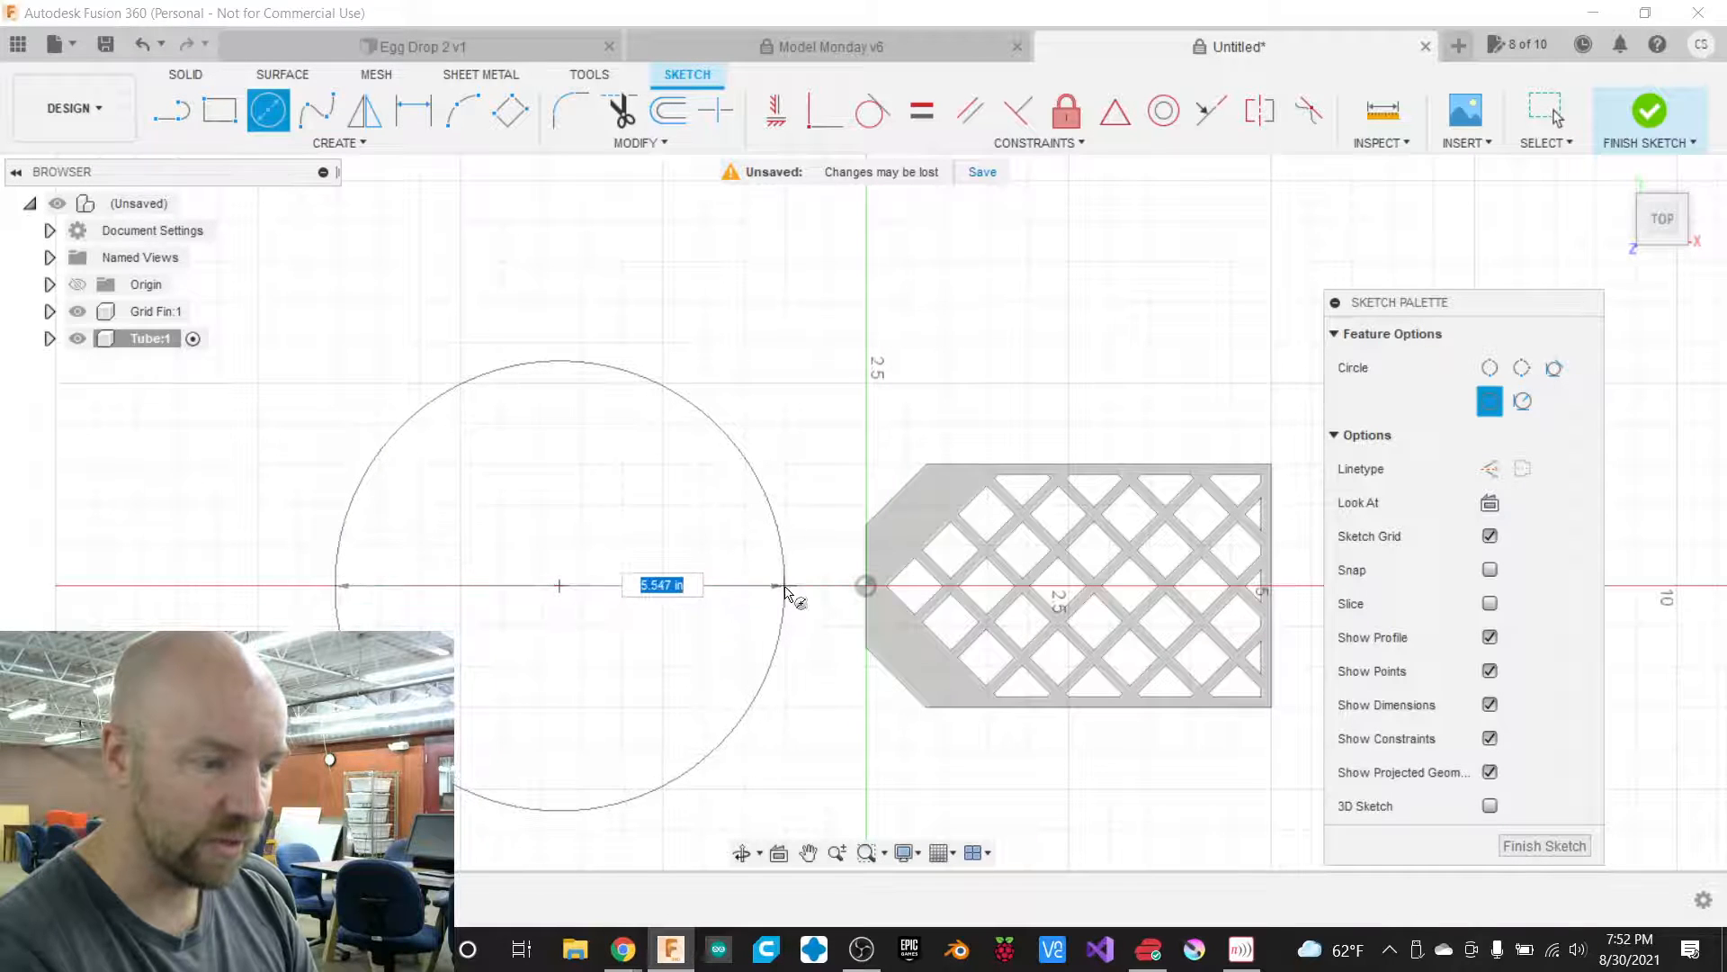
pyautogui.write('3')
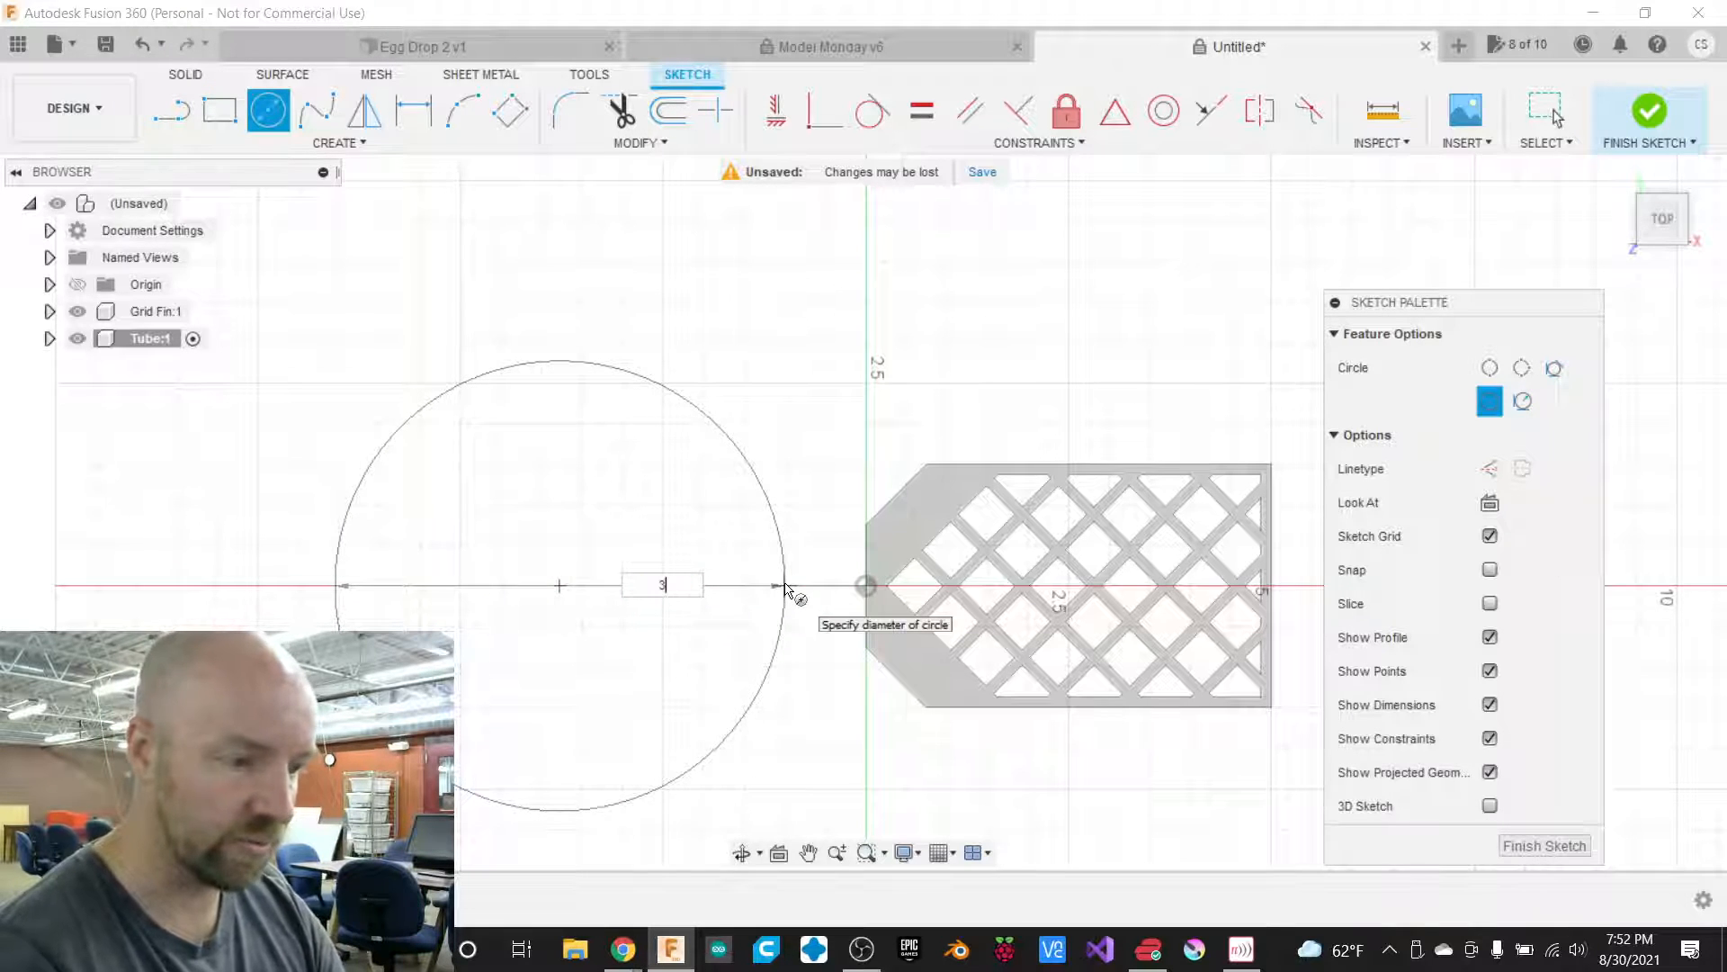
pyautogui.press('Tab')
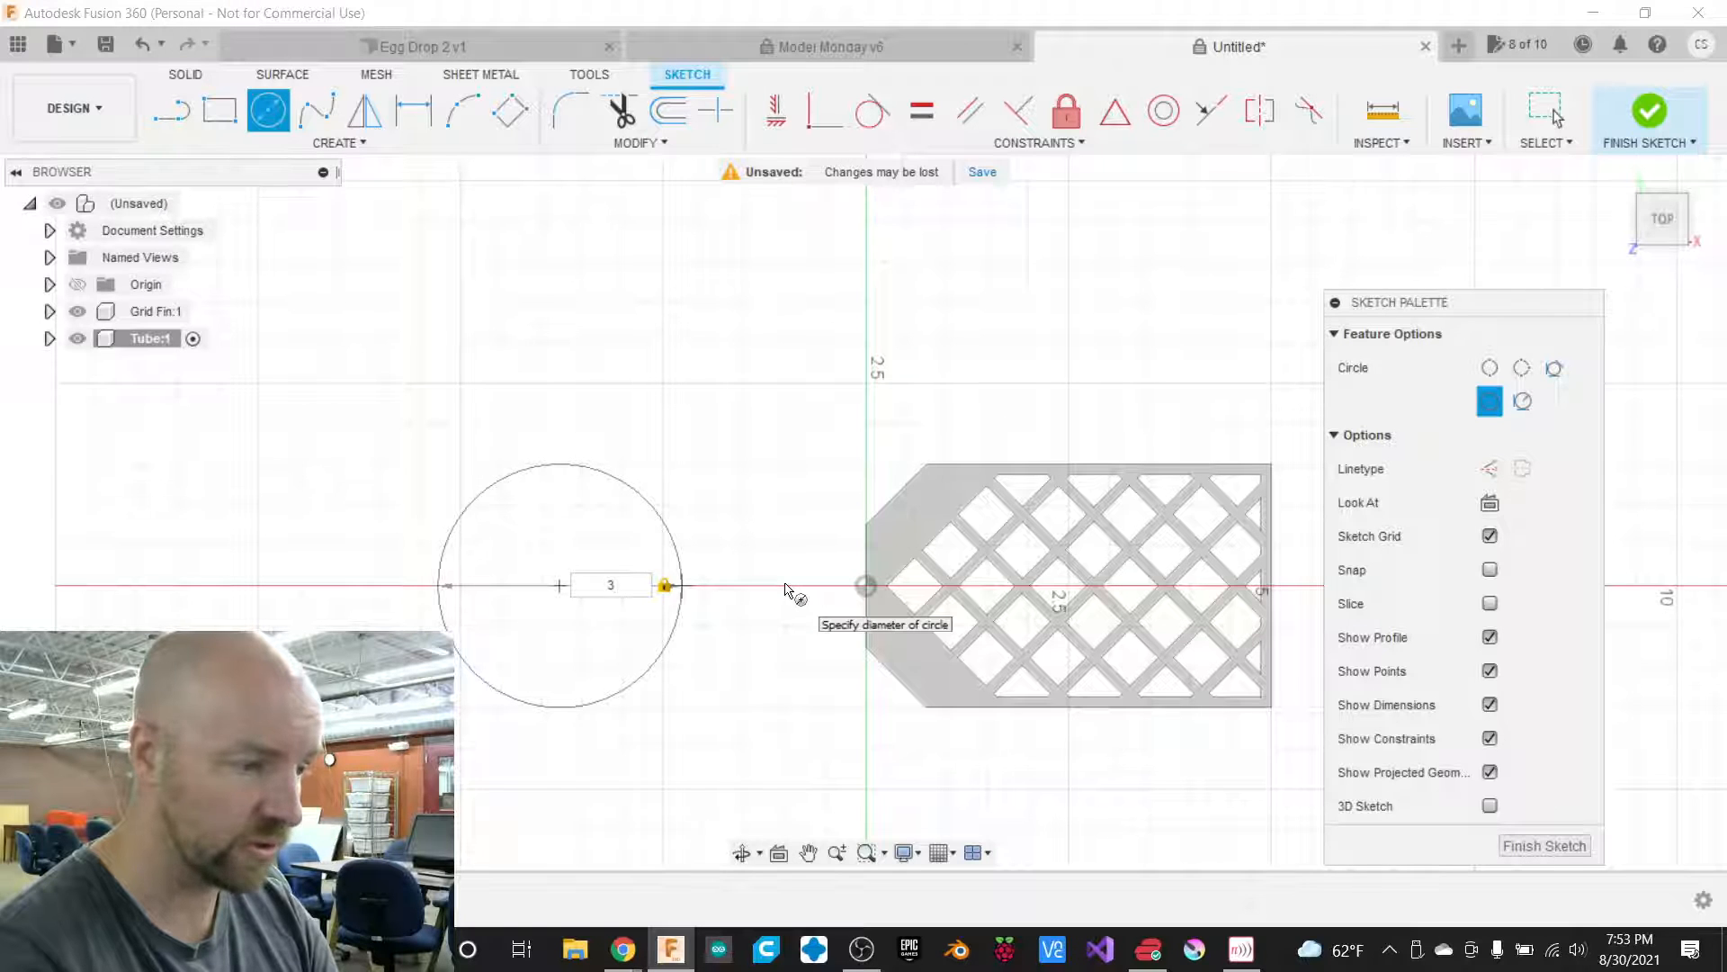
pyautogui.press('Return')
pyautogui.press('Escape')
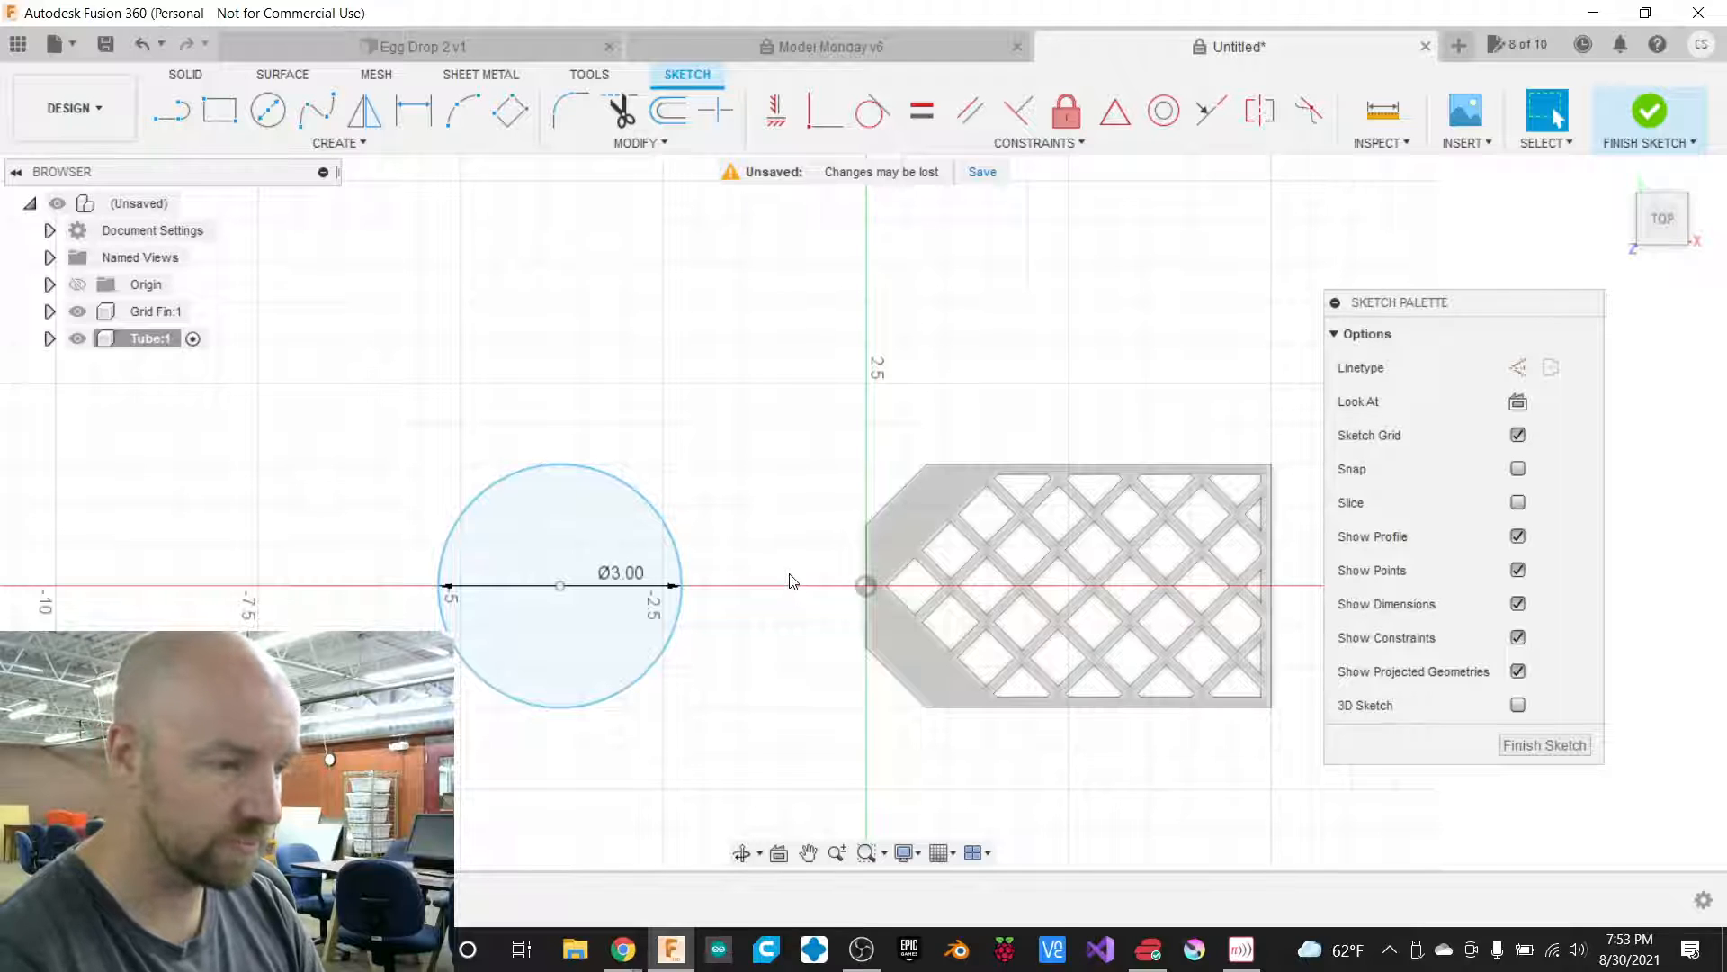
pyautogui.press('m')
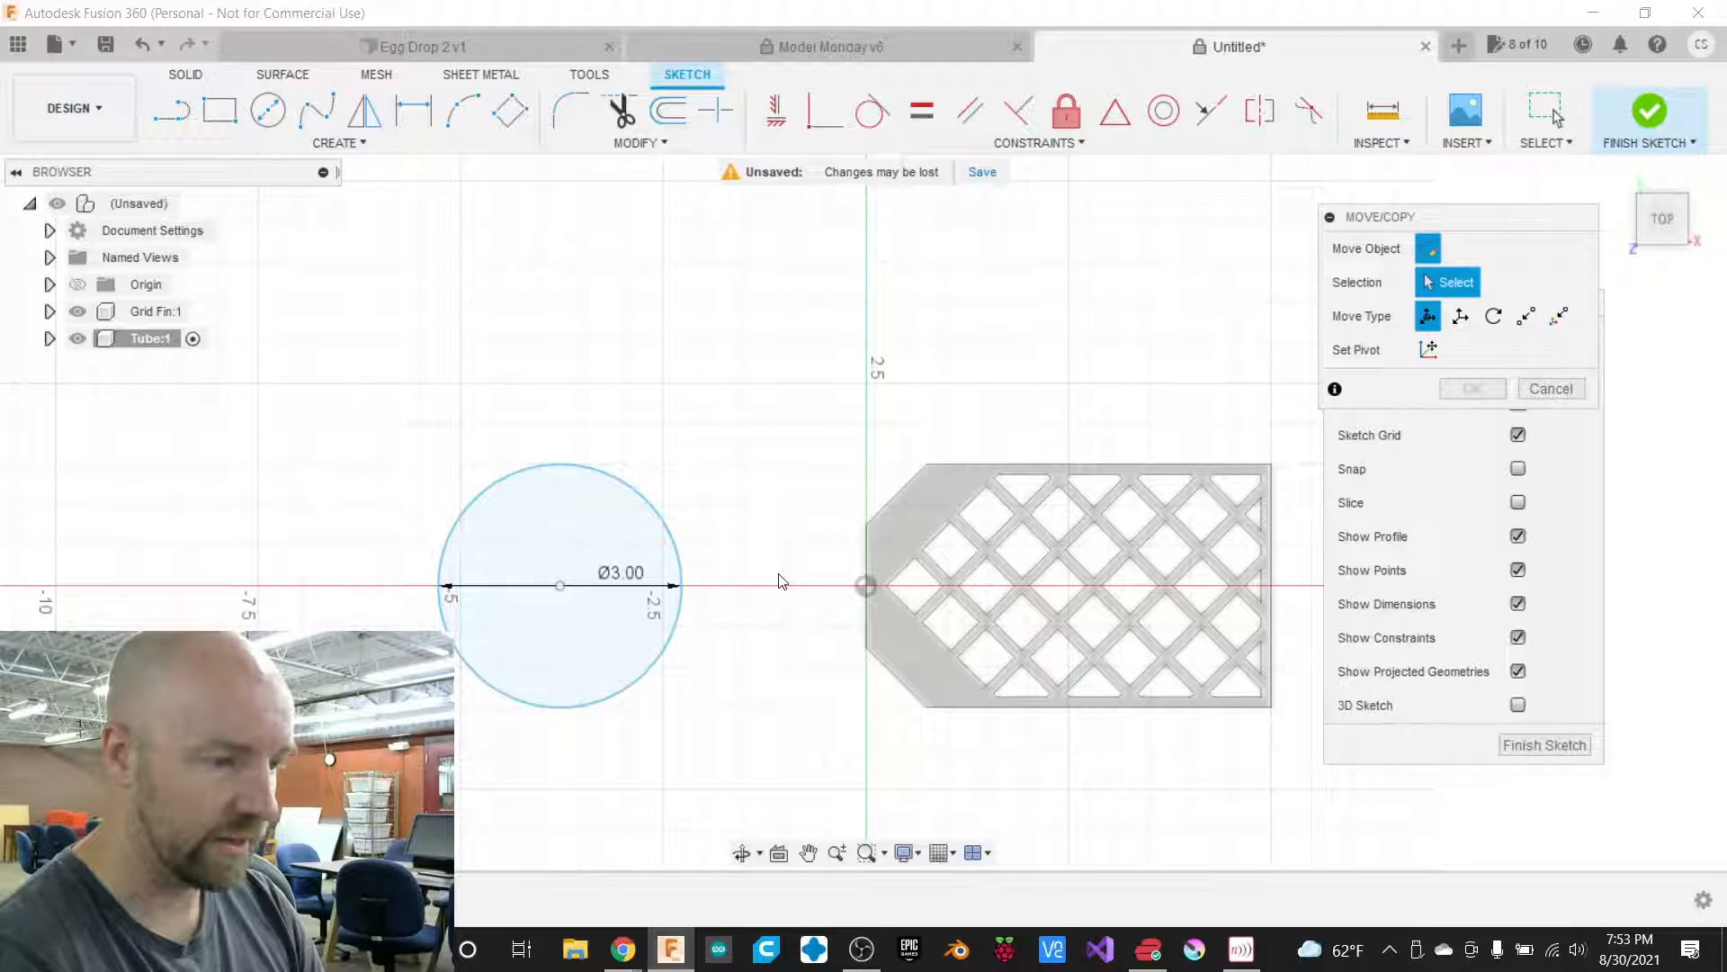
pyautogui.click(683, 570)
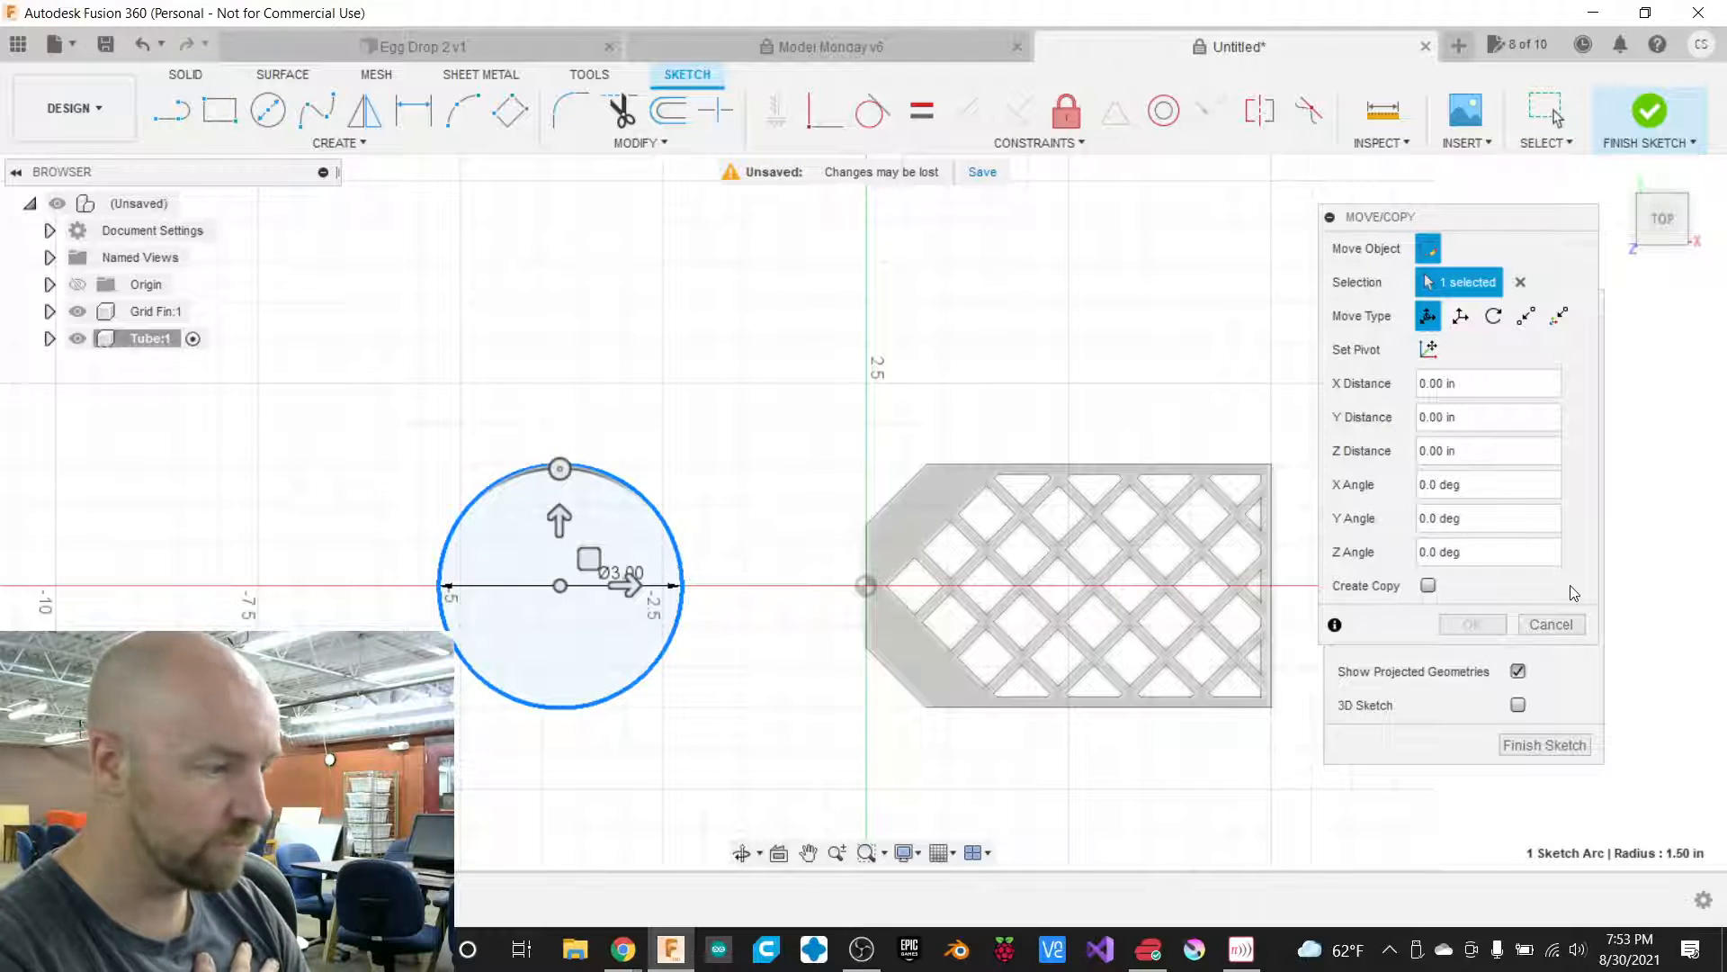
pyautogui.click(1551, 625)
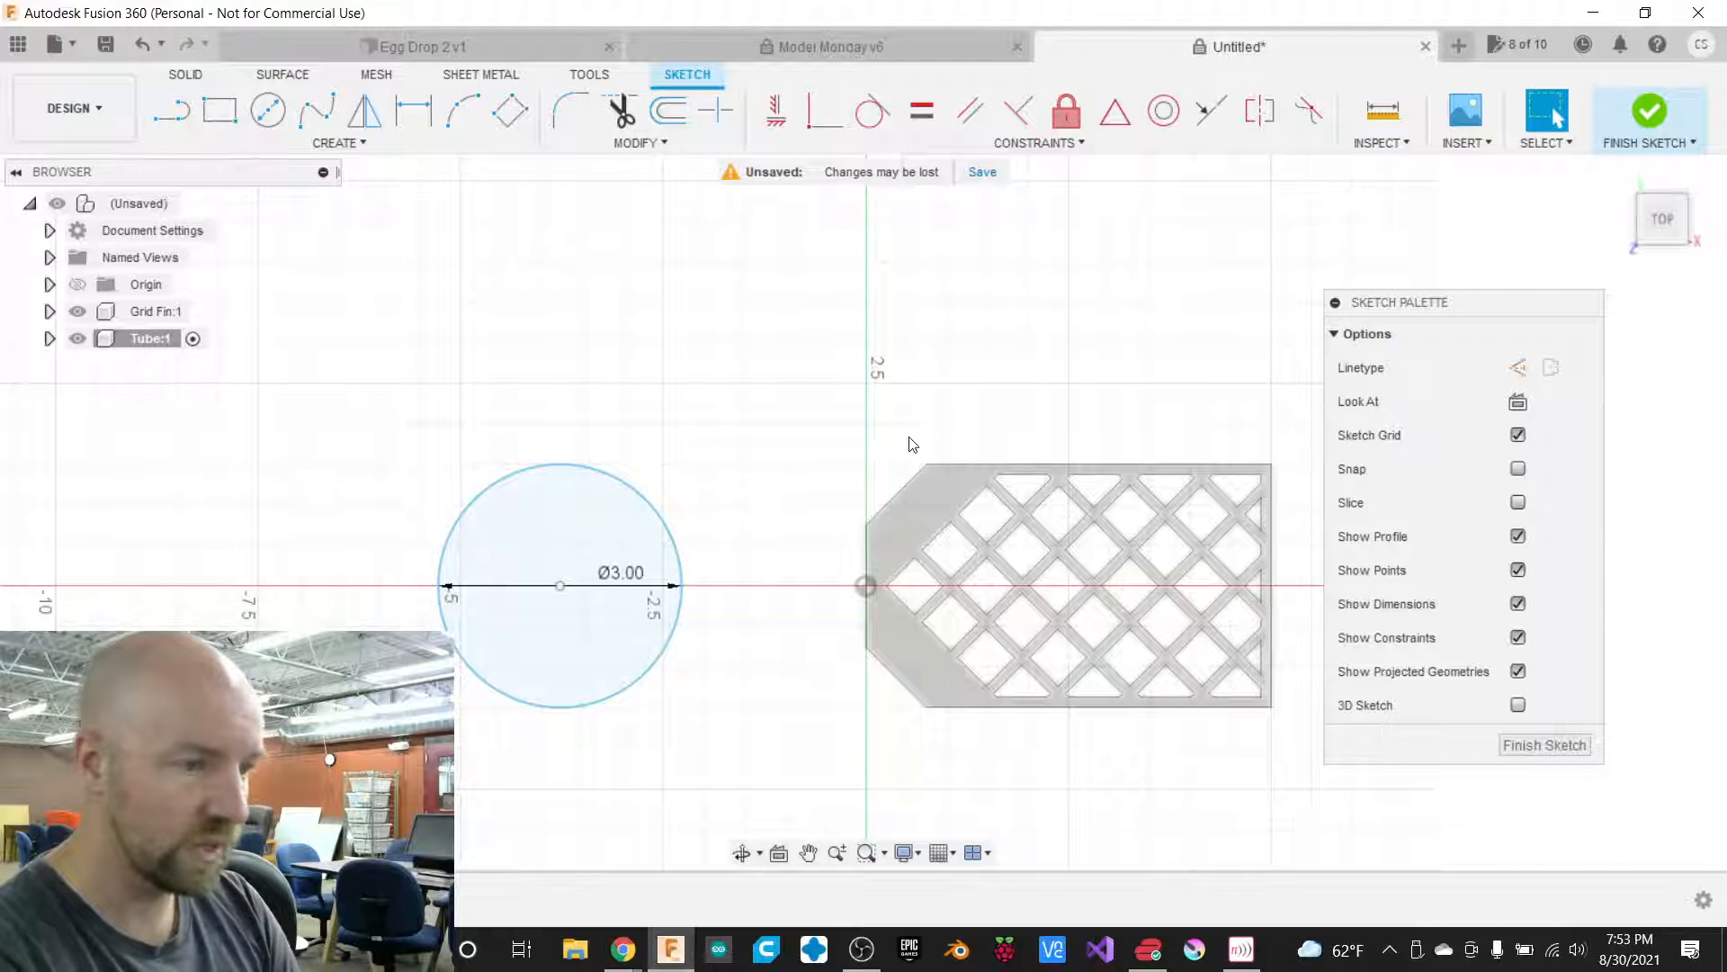
# Move the circle 1.70 in along X towards the grid fin, without creating a copy.
pyautogui.click(634, 142)
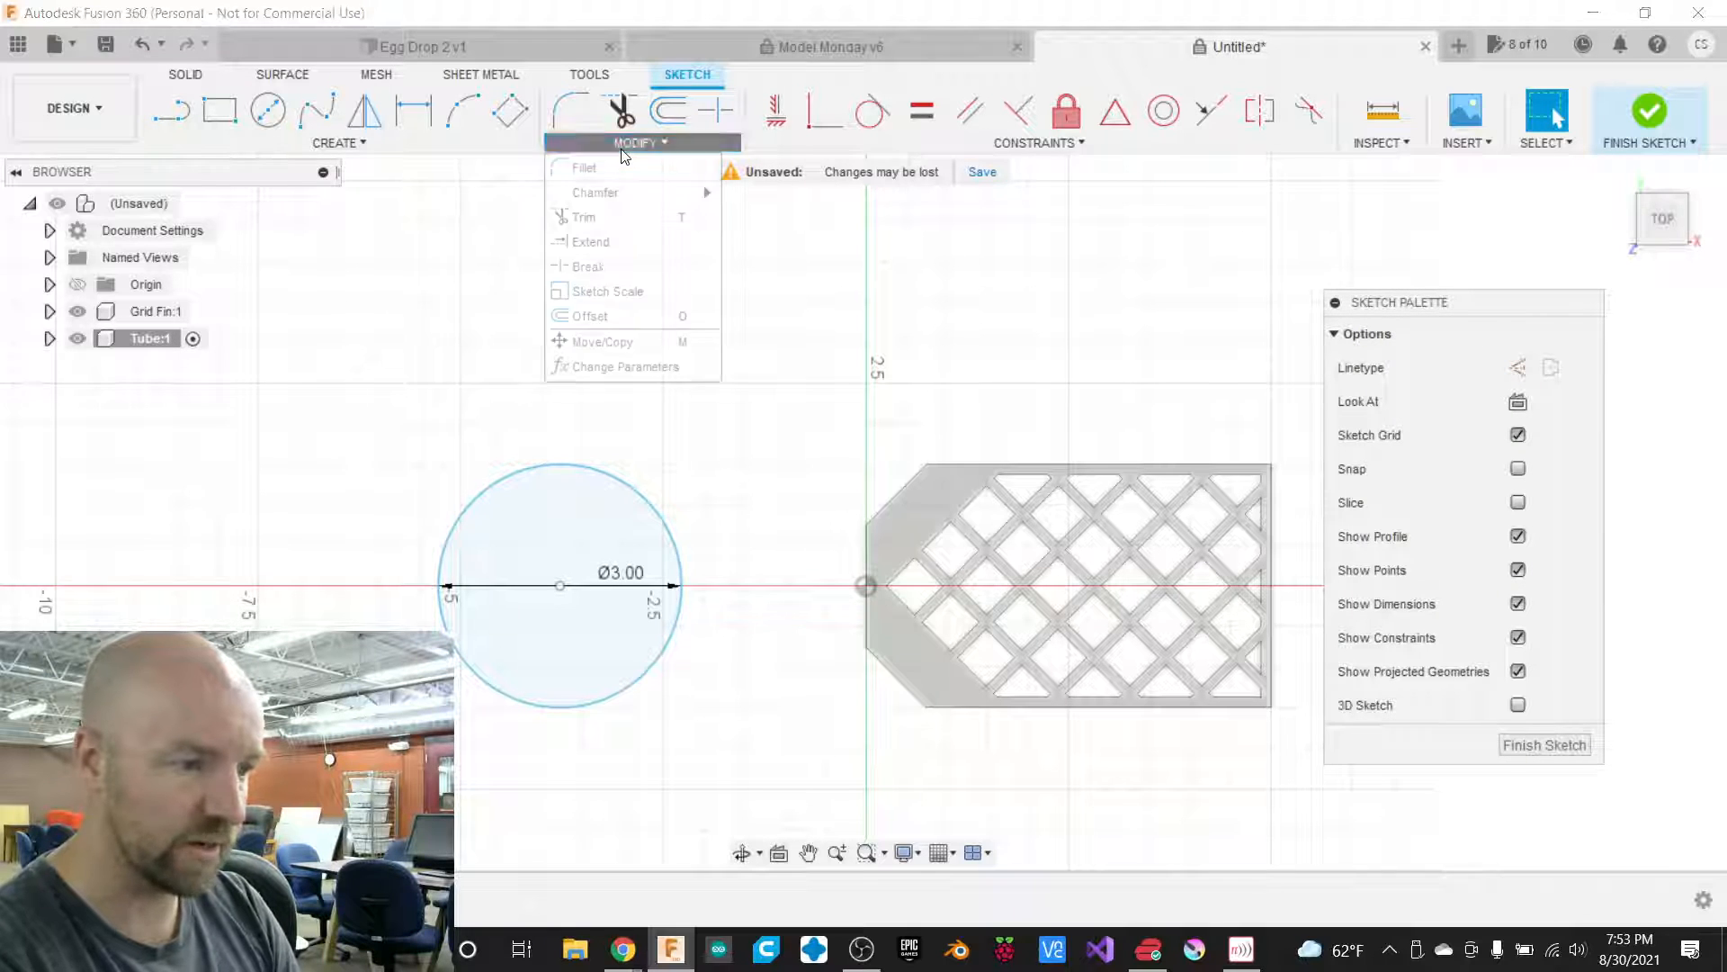
pyautogui.click(625, 341)
pyautogui.click(615, 469)
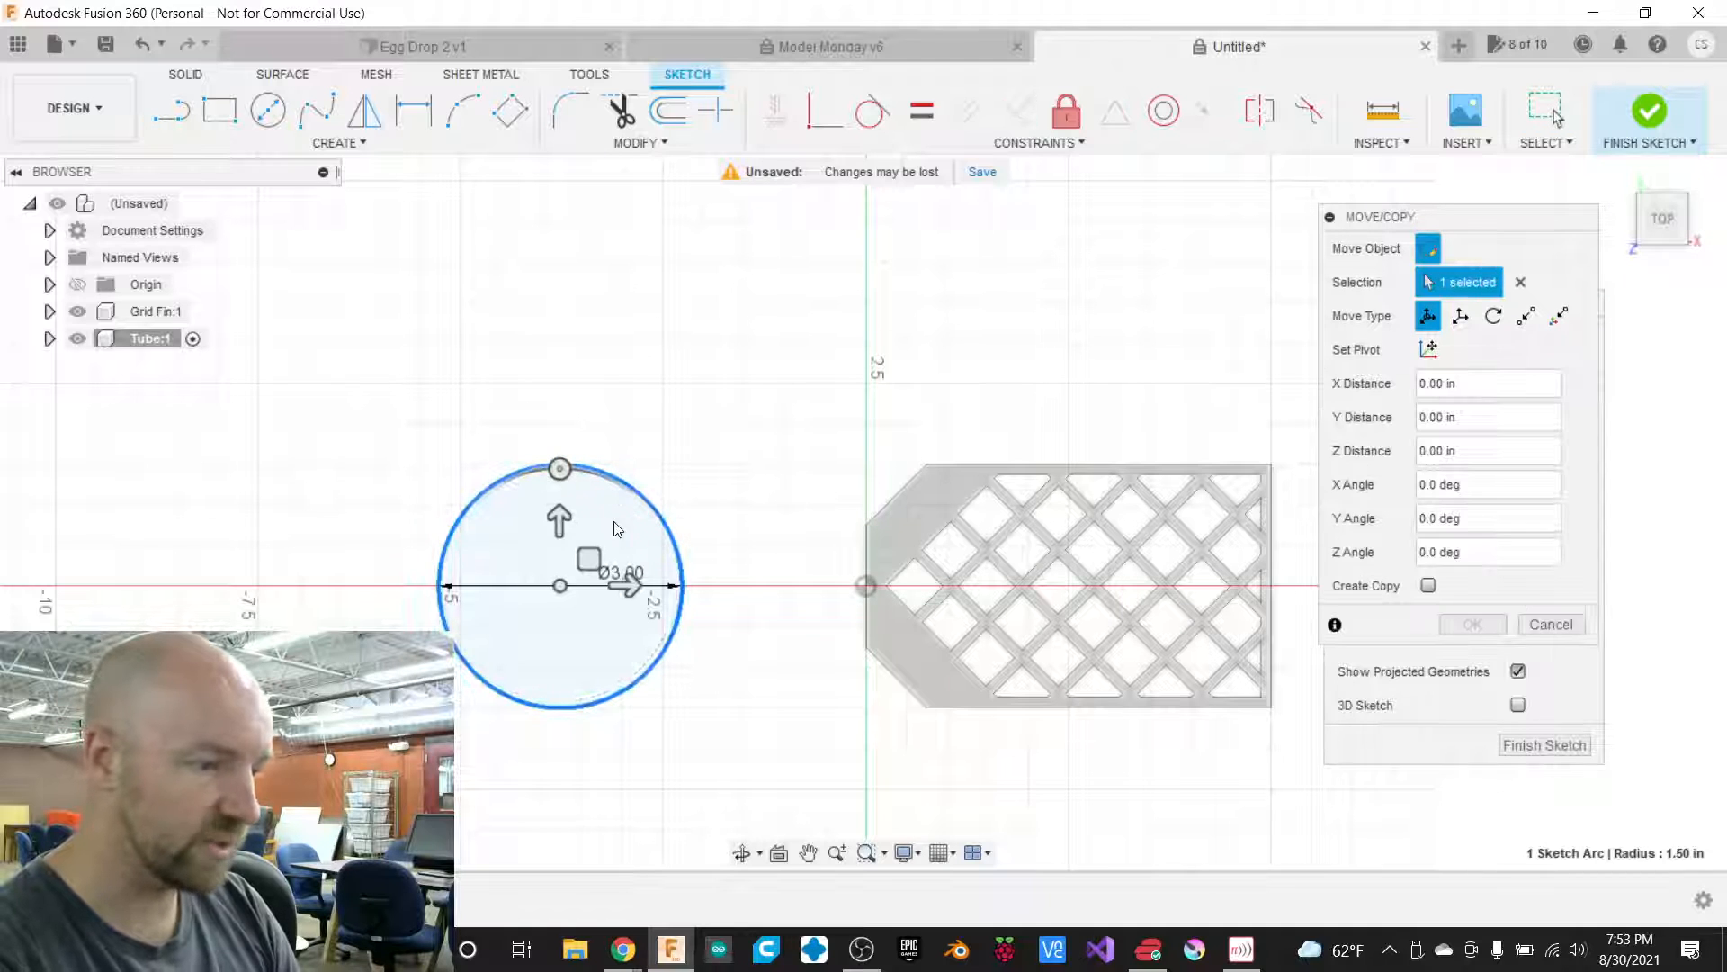
pyautogui.moveTo(627, 573); pyautogui.dragTo(757, 569)
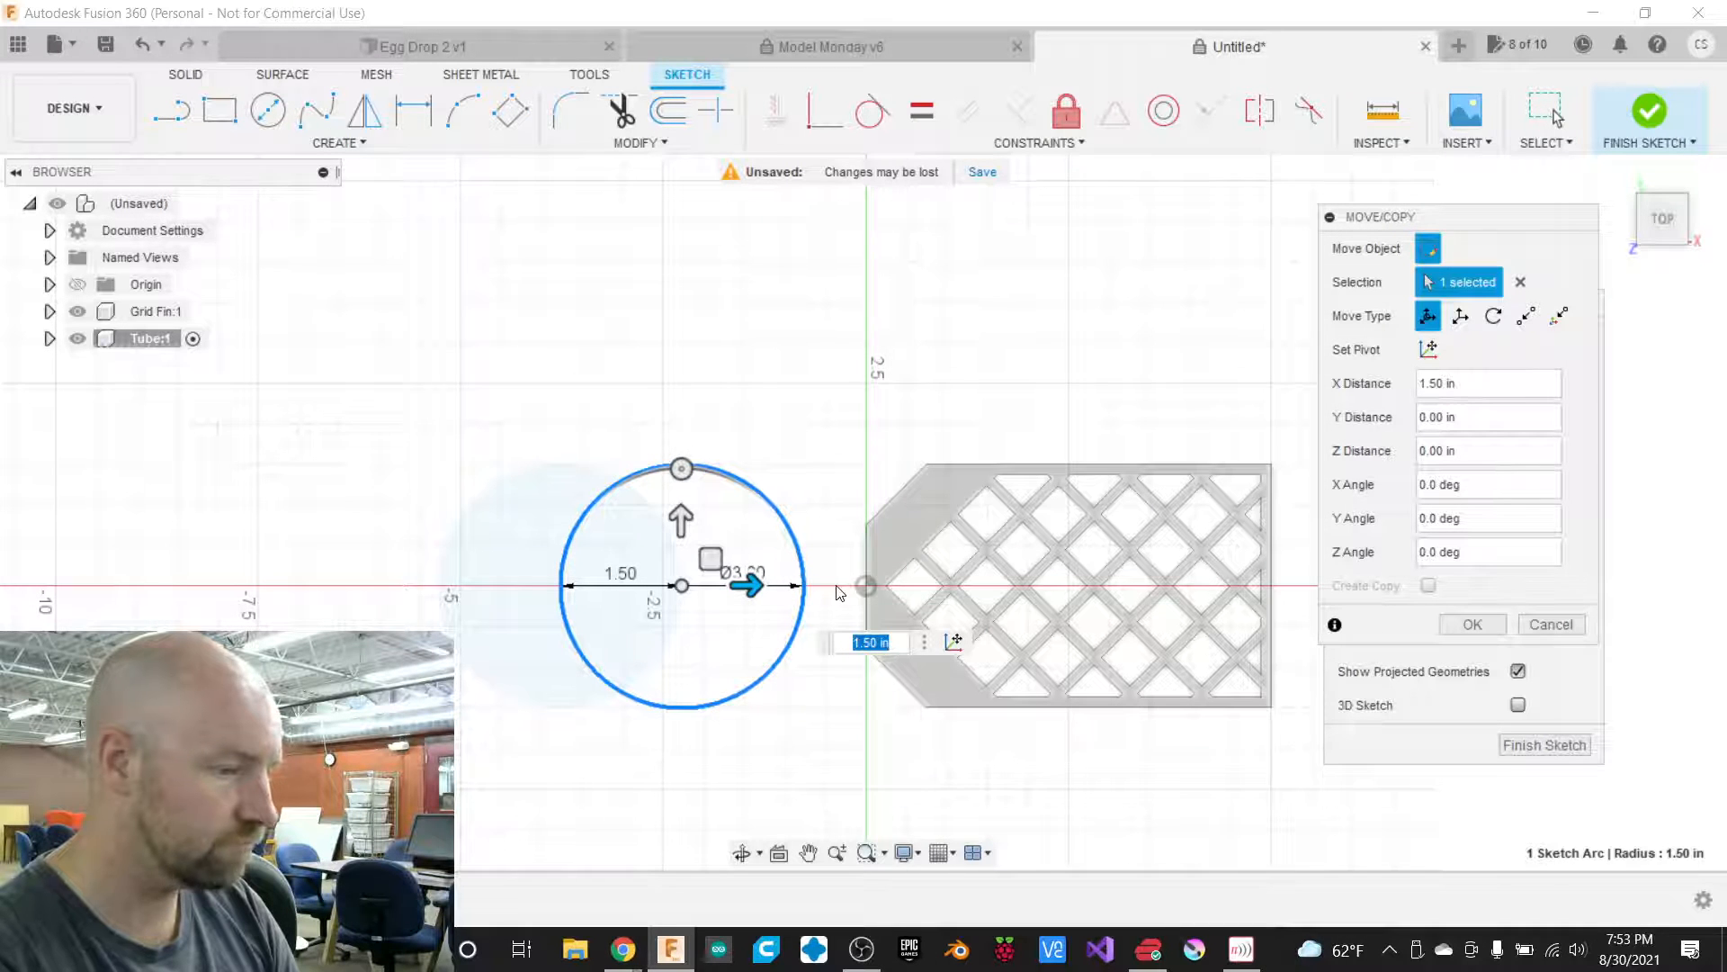
pyautogui.scroll(3, 840, 592)
pyautogui.moveTo(668, 583)
pyautogui.mouseDown()
pyautogui.moveTo(710, 583)
pyautogui.moveTo(693, 582)
pyautogui.mouseUp()
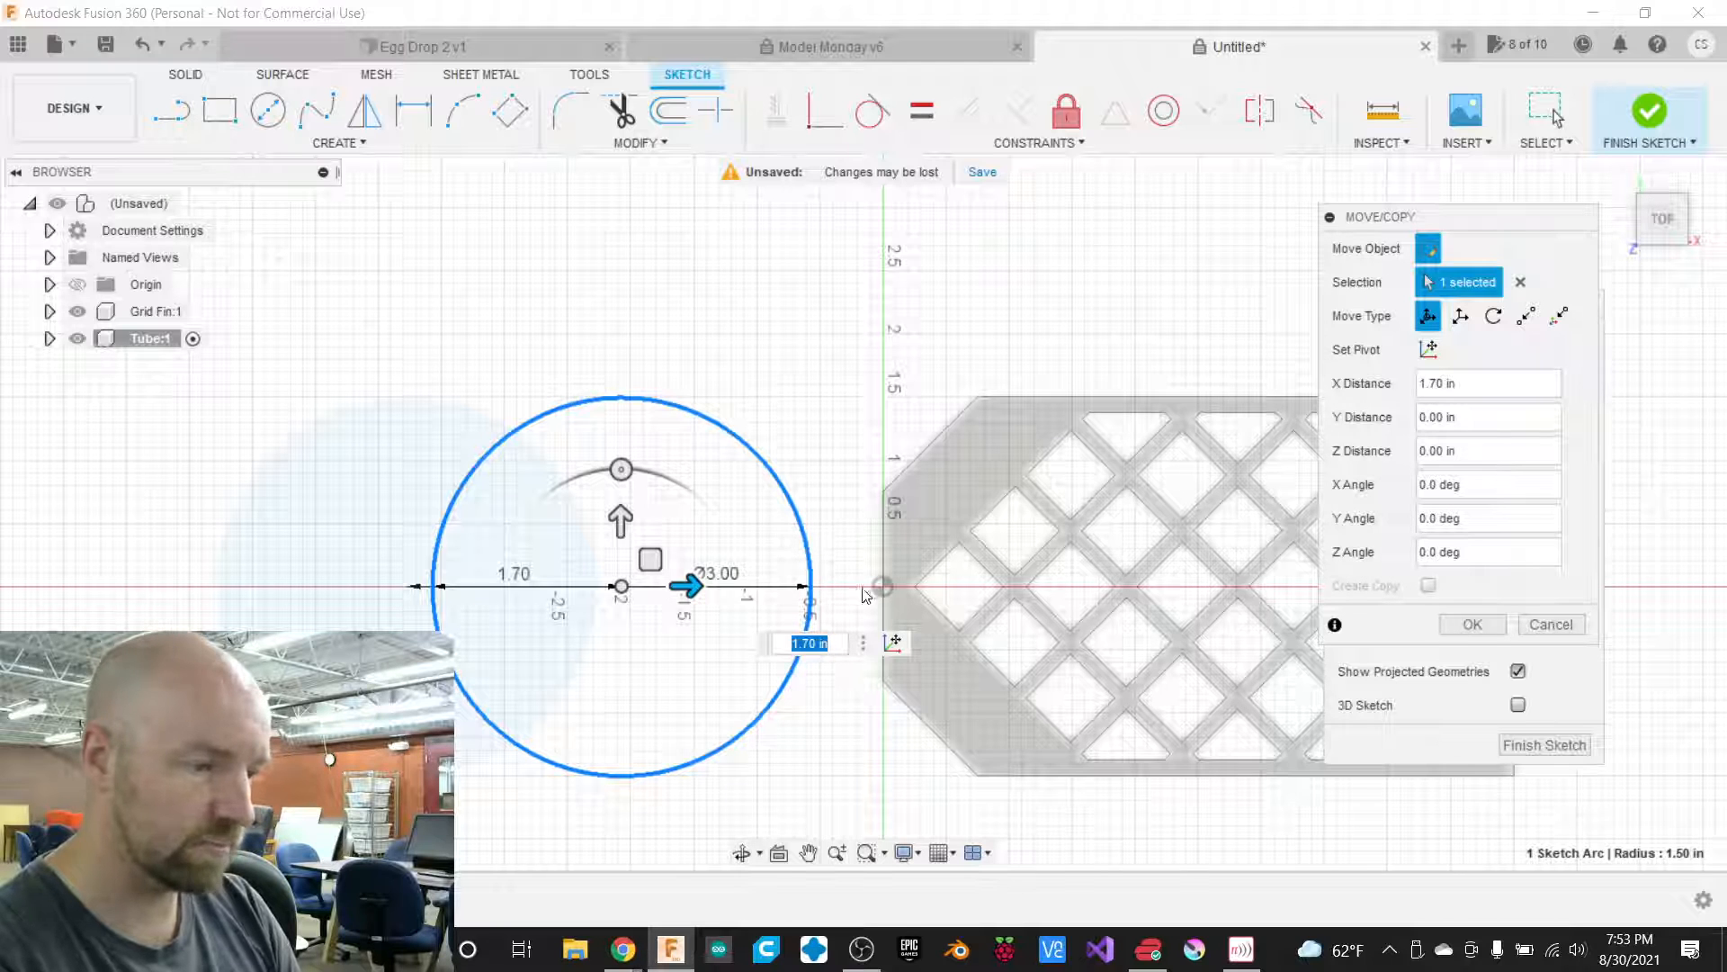
pyautogui.click(1471, 623)
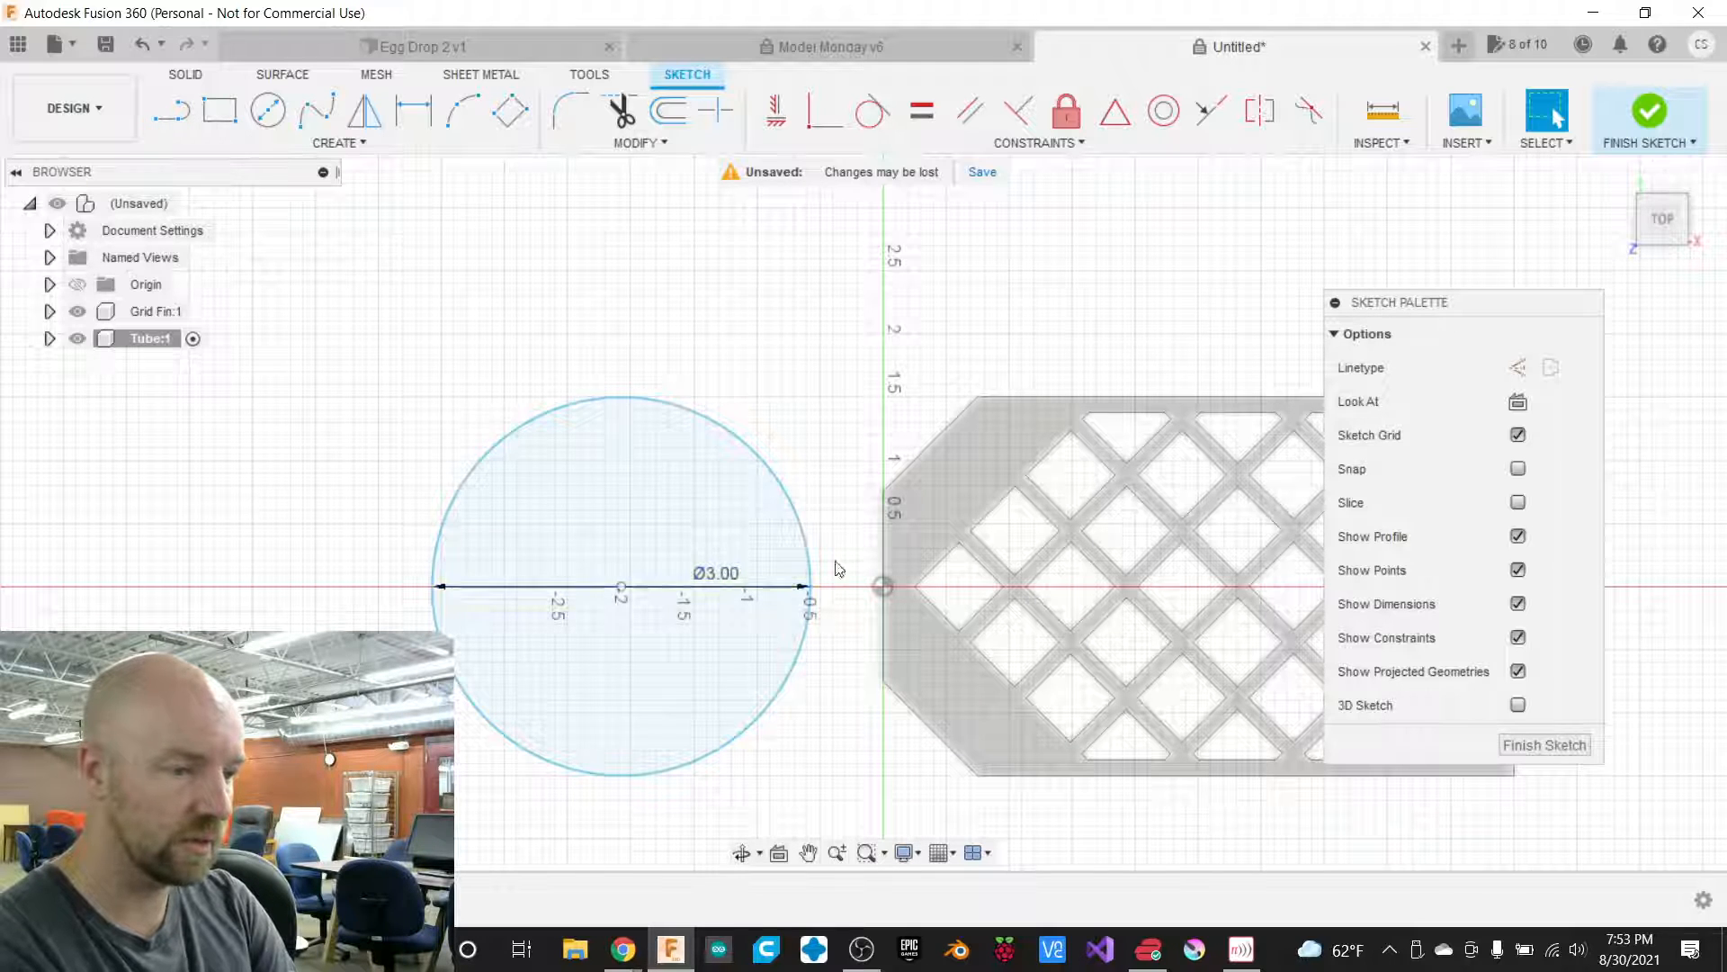
# Finish the circle sketch and rename it Tube within the Tube component.
pyautogui.click(1545, 743)
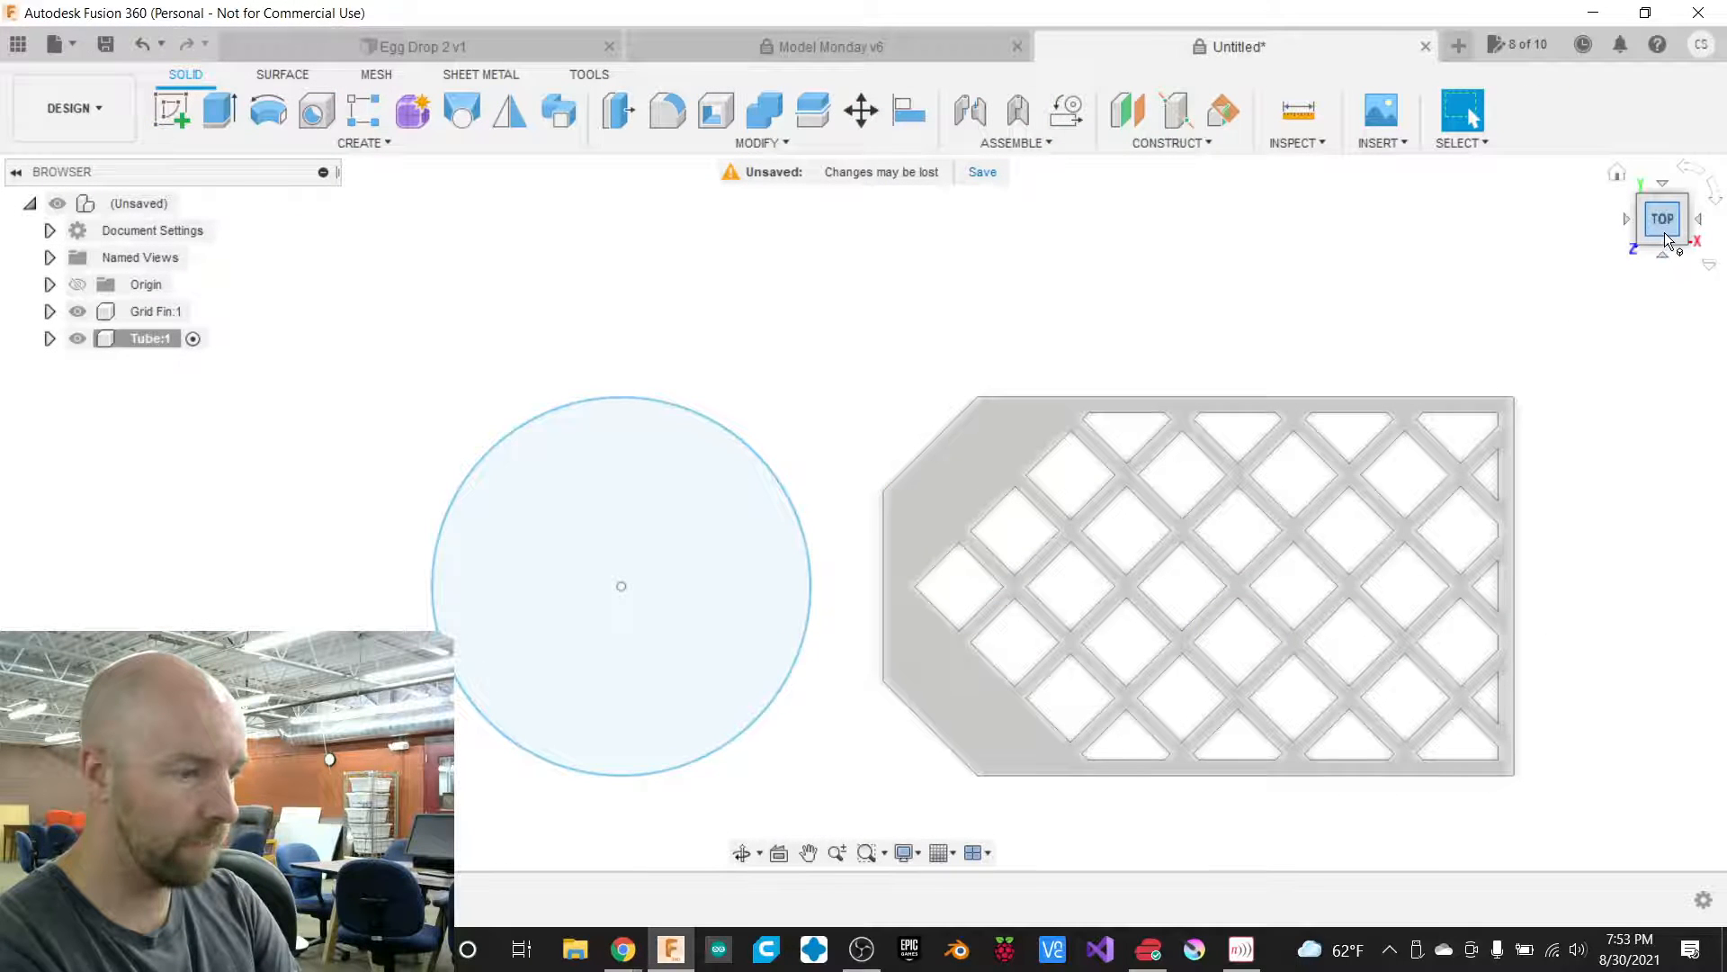
pyautogui.moveTo(1669, 241); pyautogui.dragTo(1658, 175)
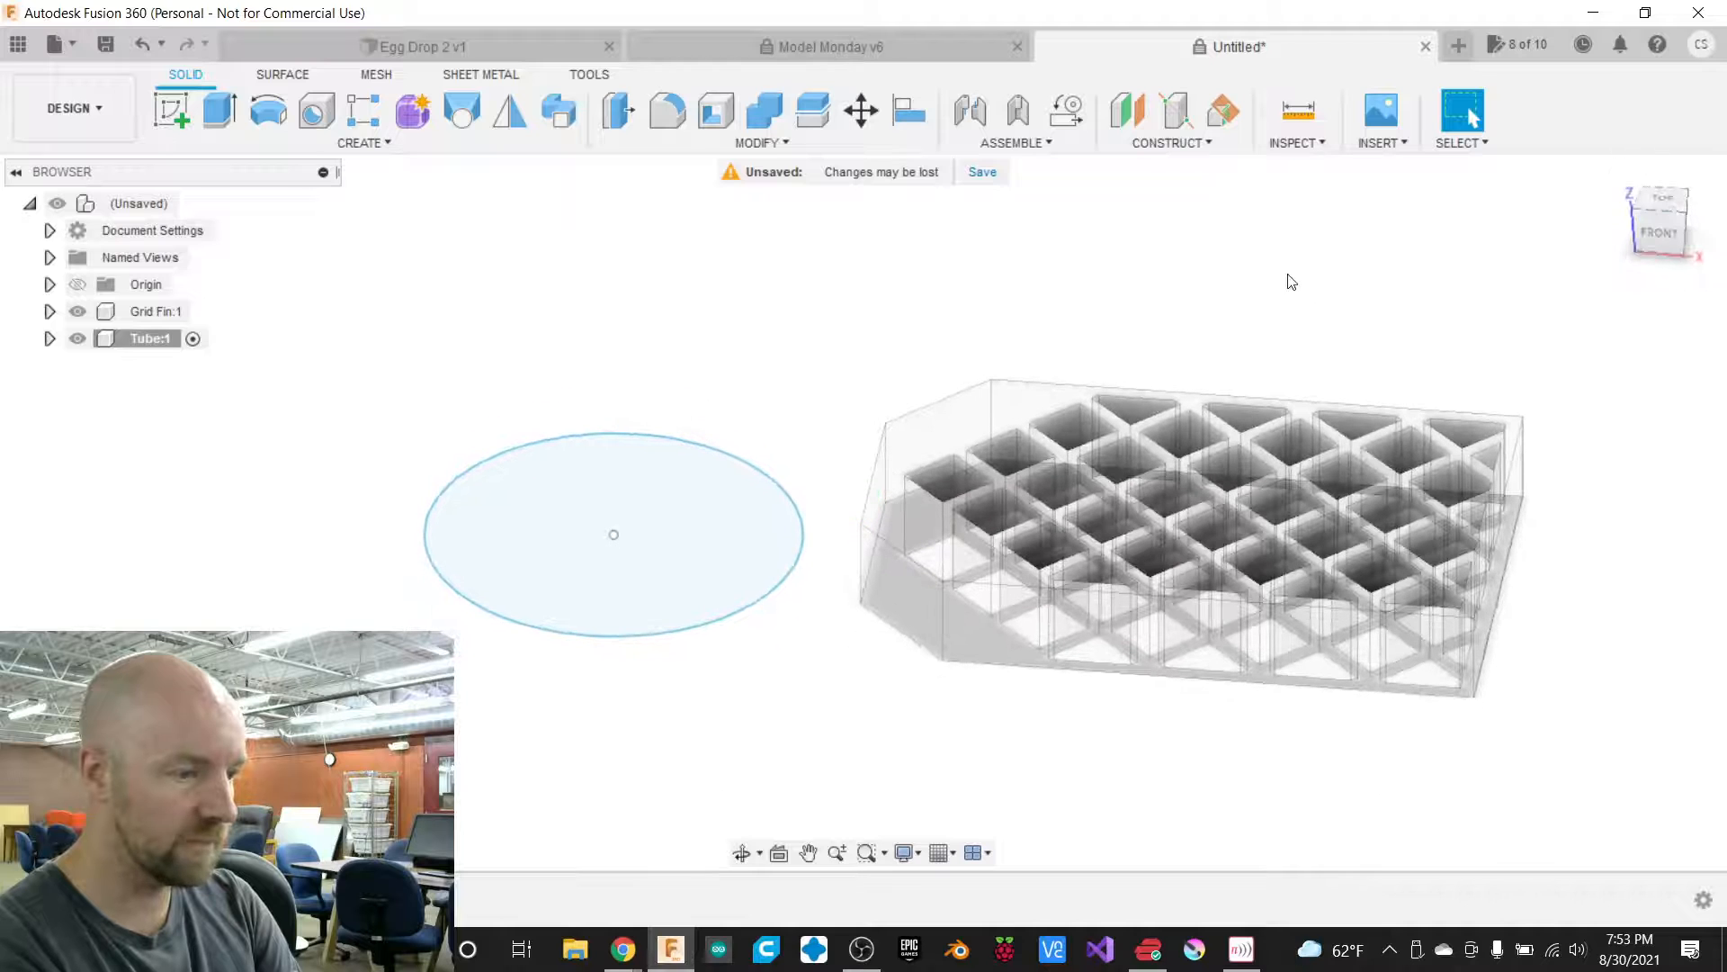
pyautogui.scroll(-2, 1469, 702)
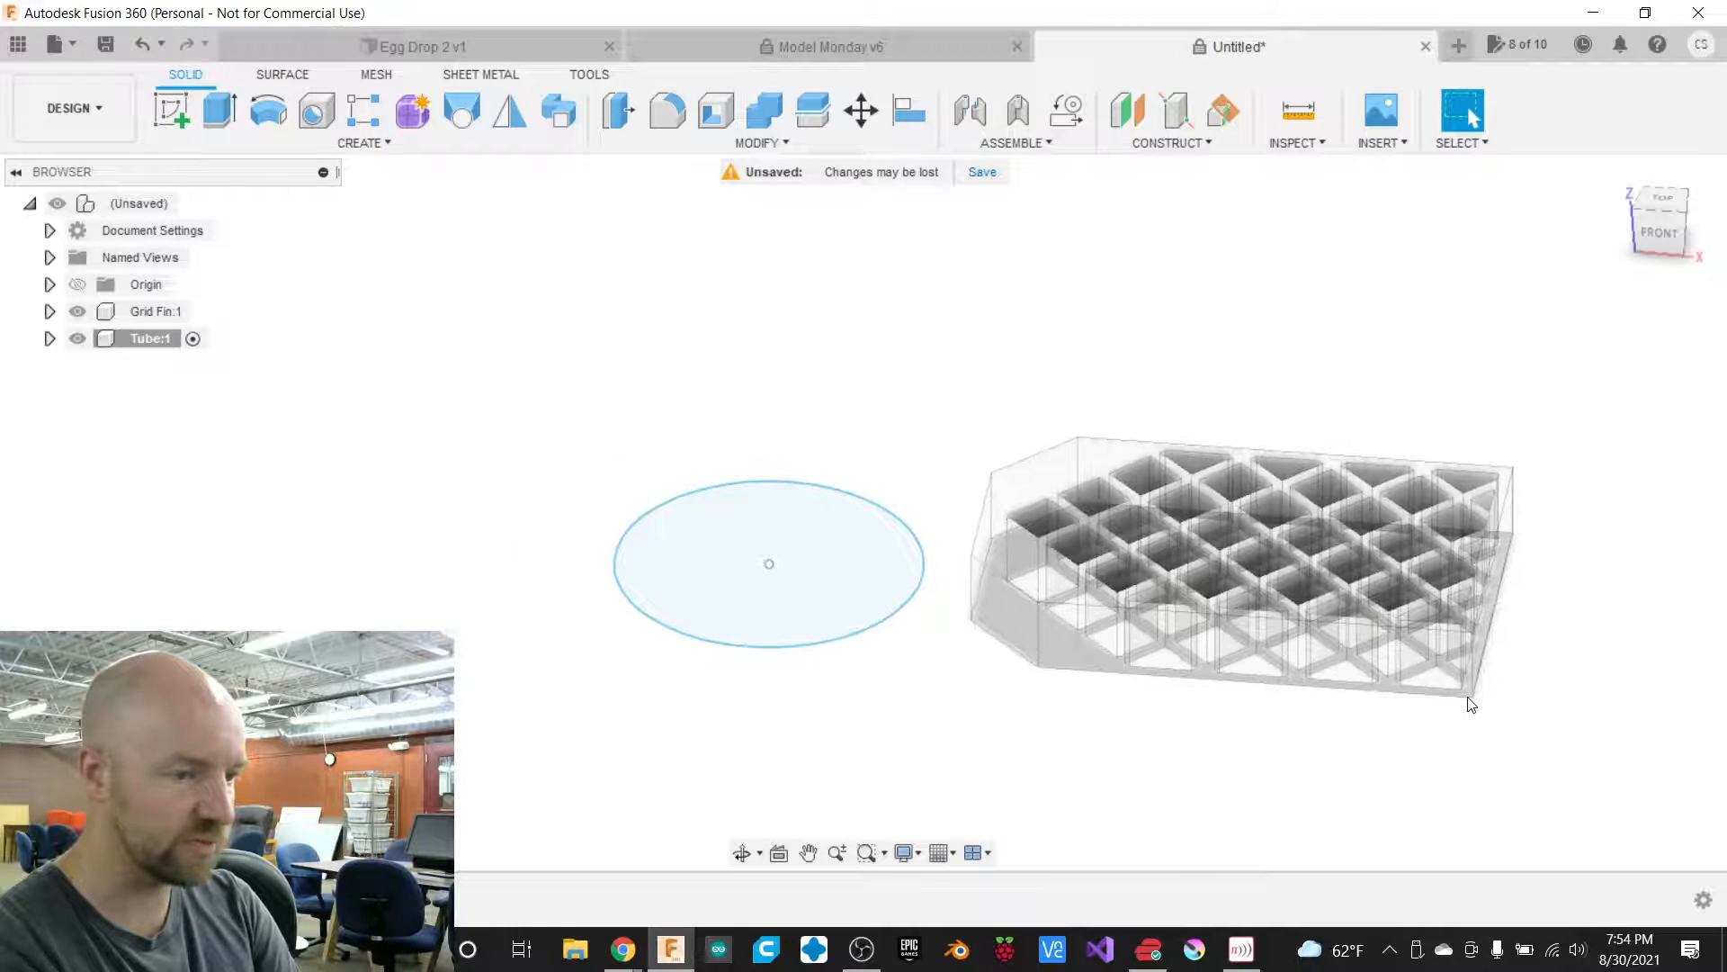
pyautogui.click(49, 342)
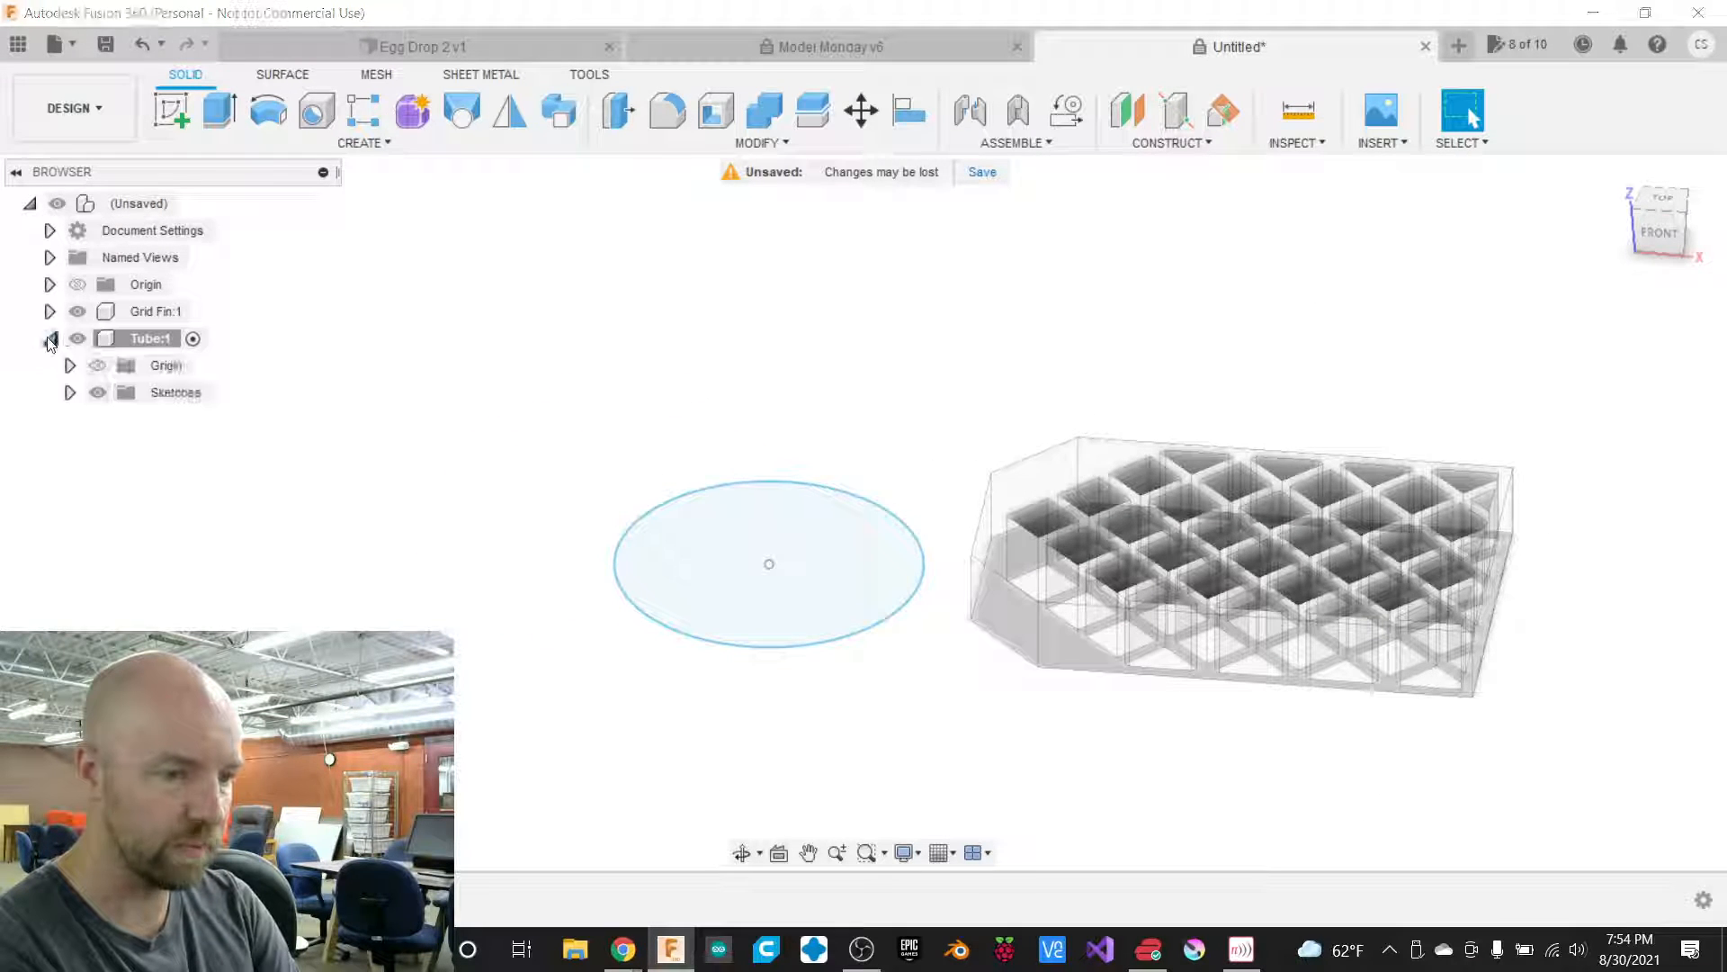
pyautogui.click(70, 396)
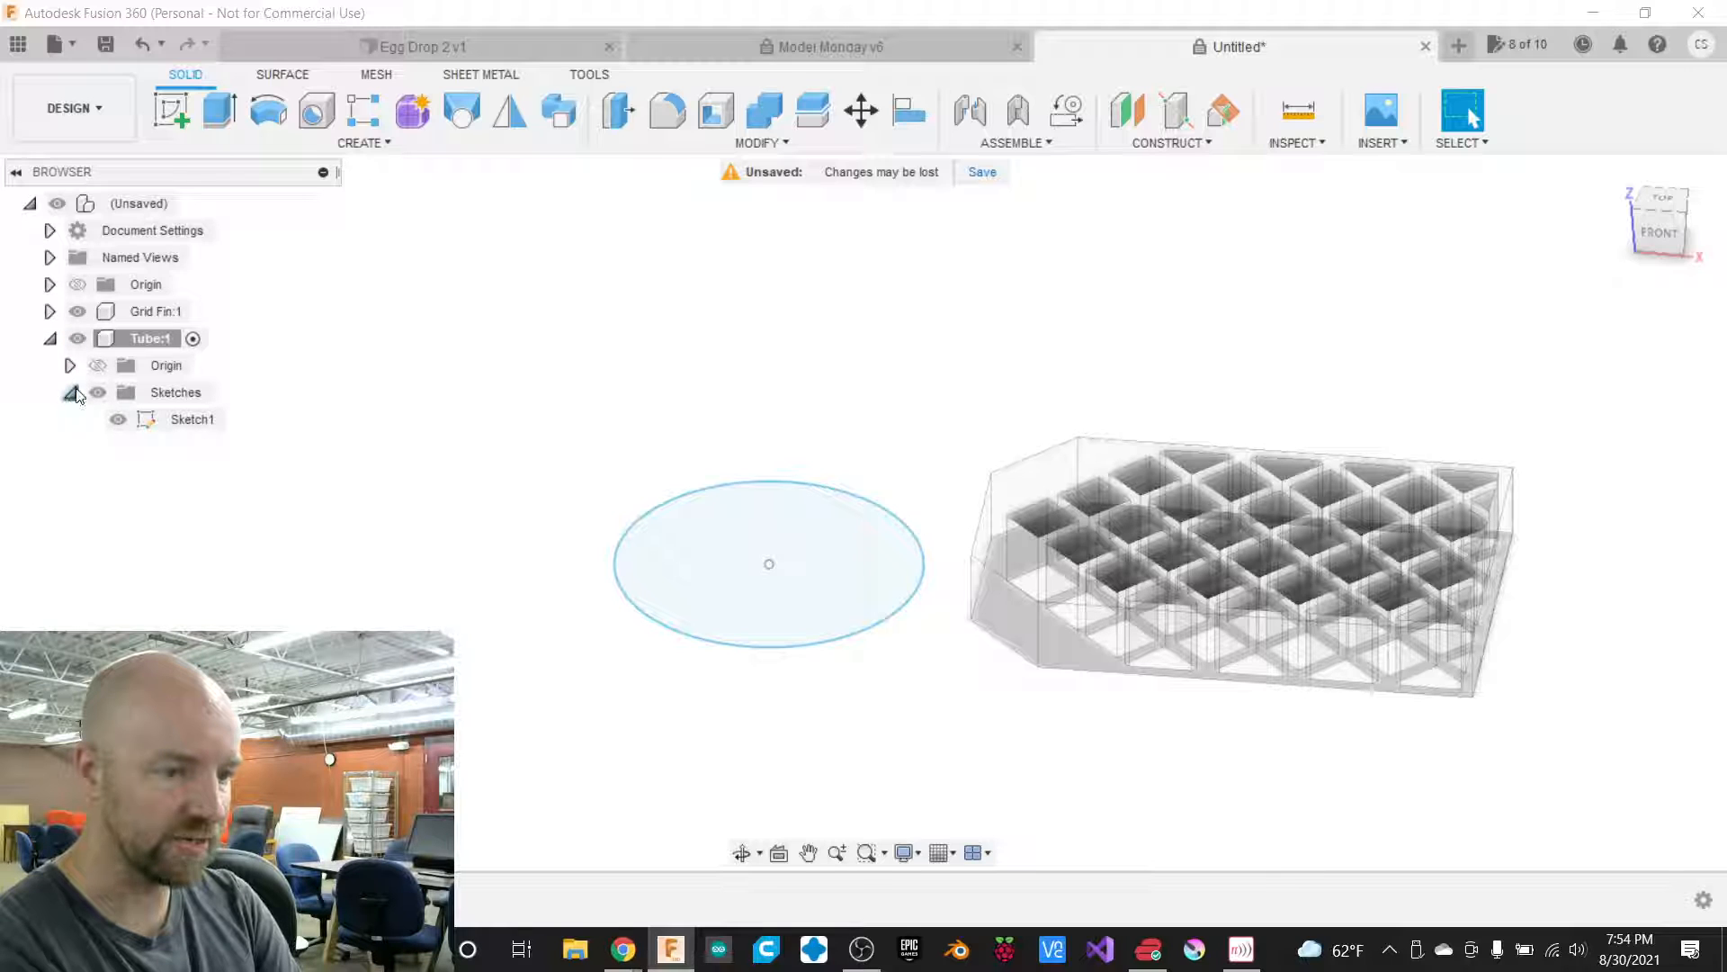
pyautogui.click(191, 421)
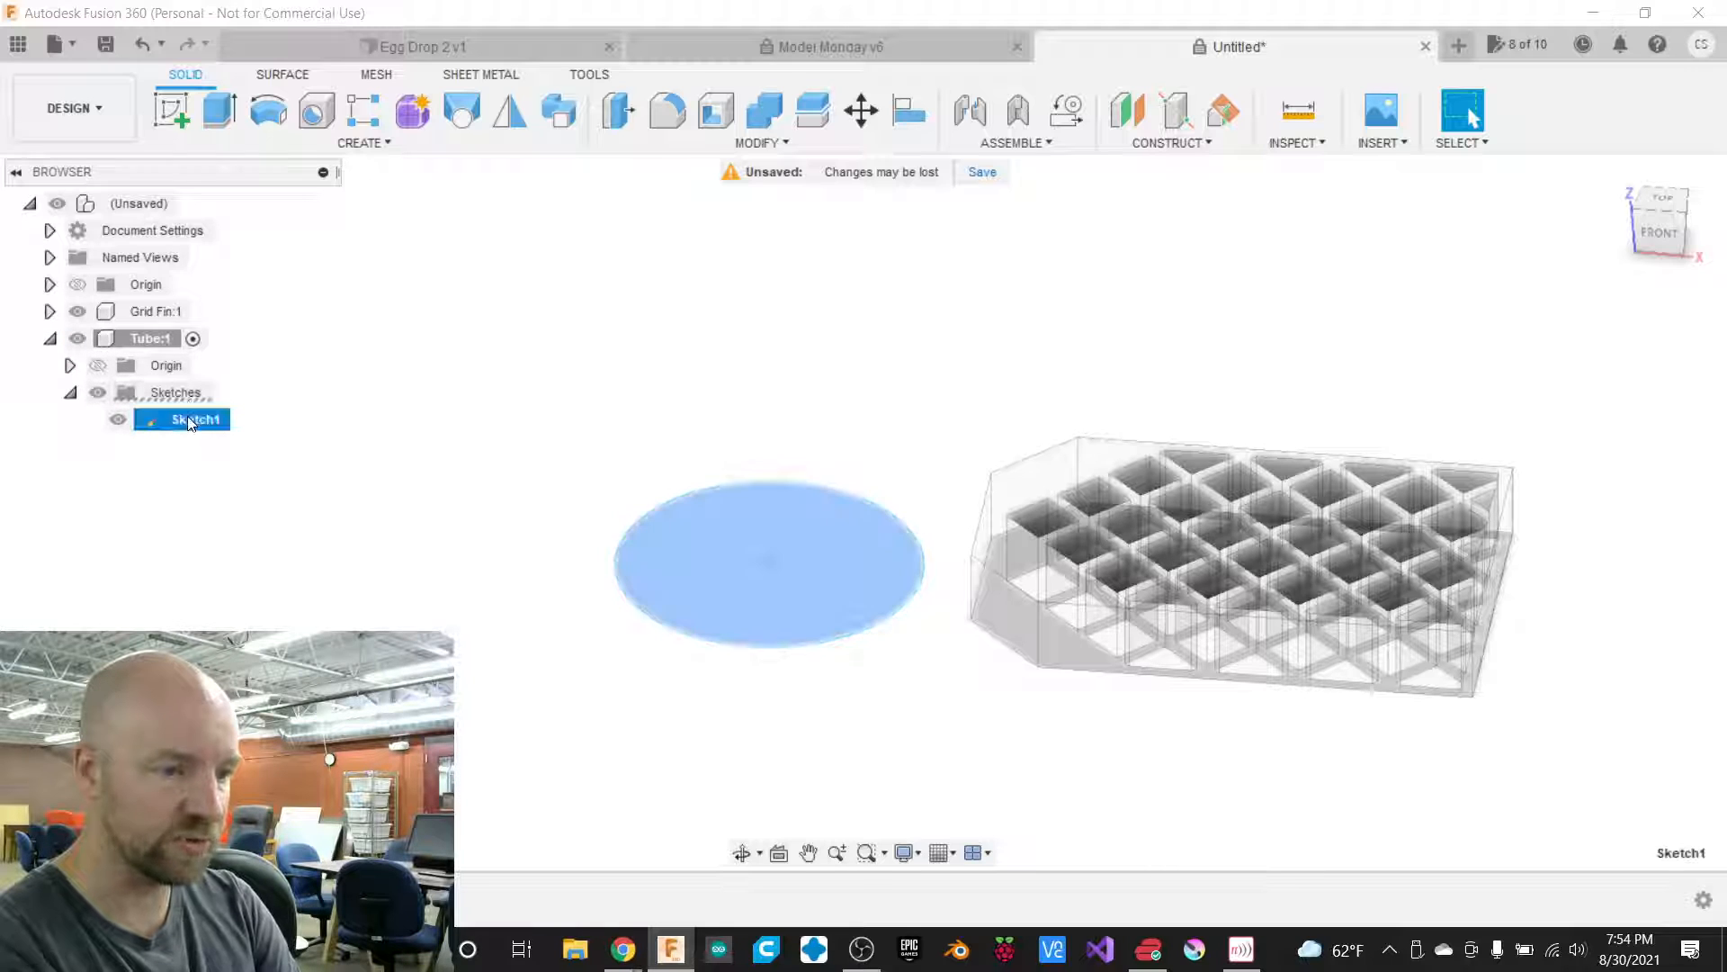
pyautogui.click(189, 419)
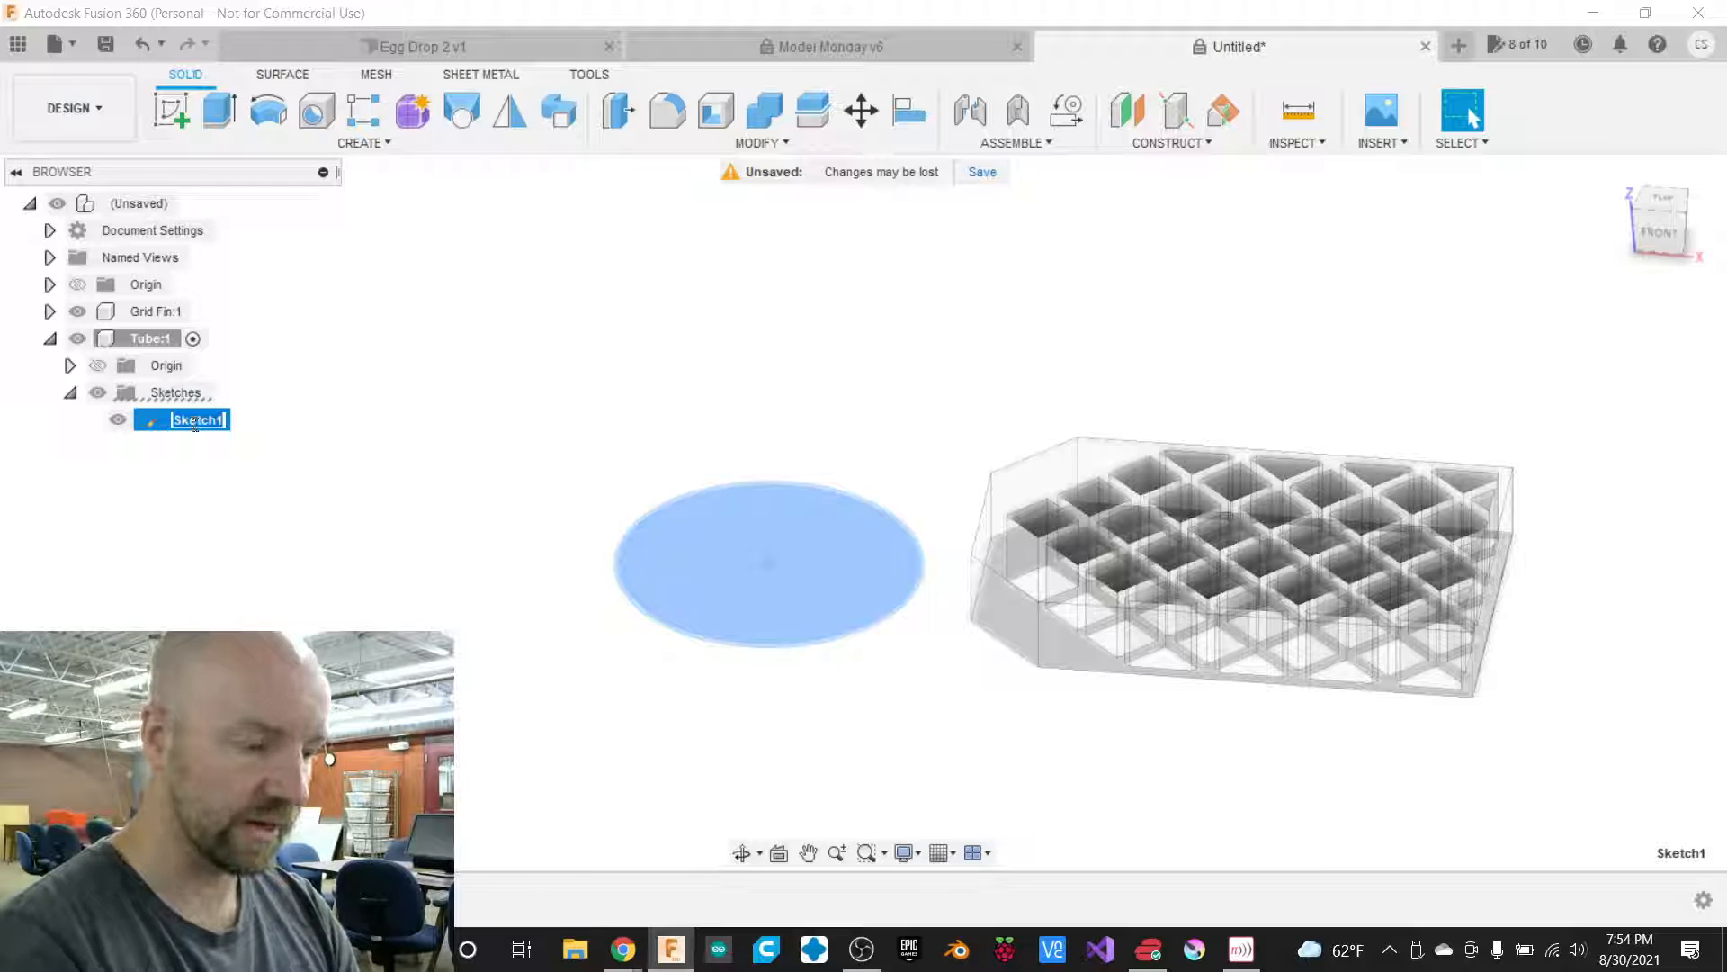
pyautogui.write('Tube')
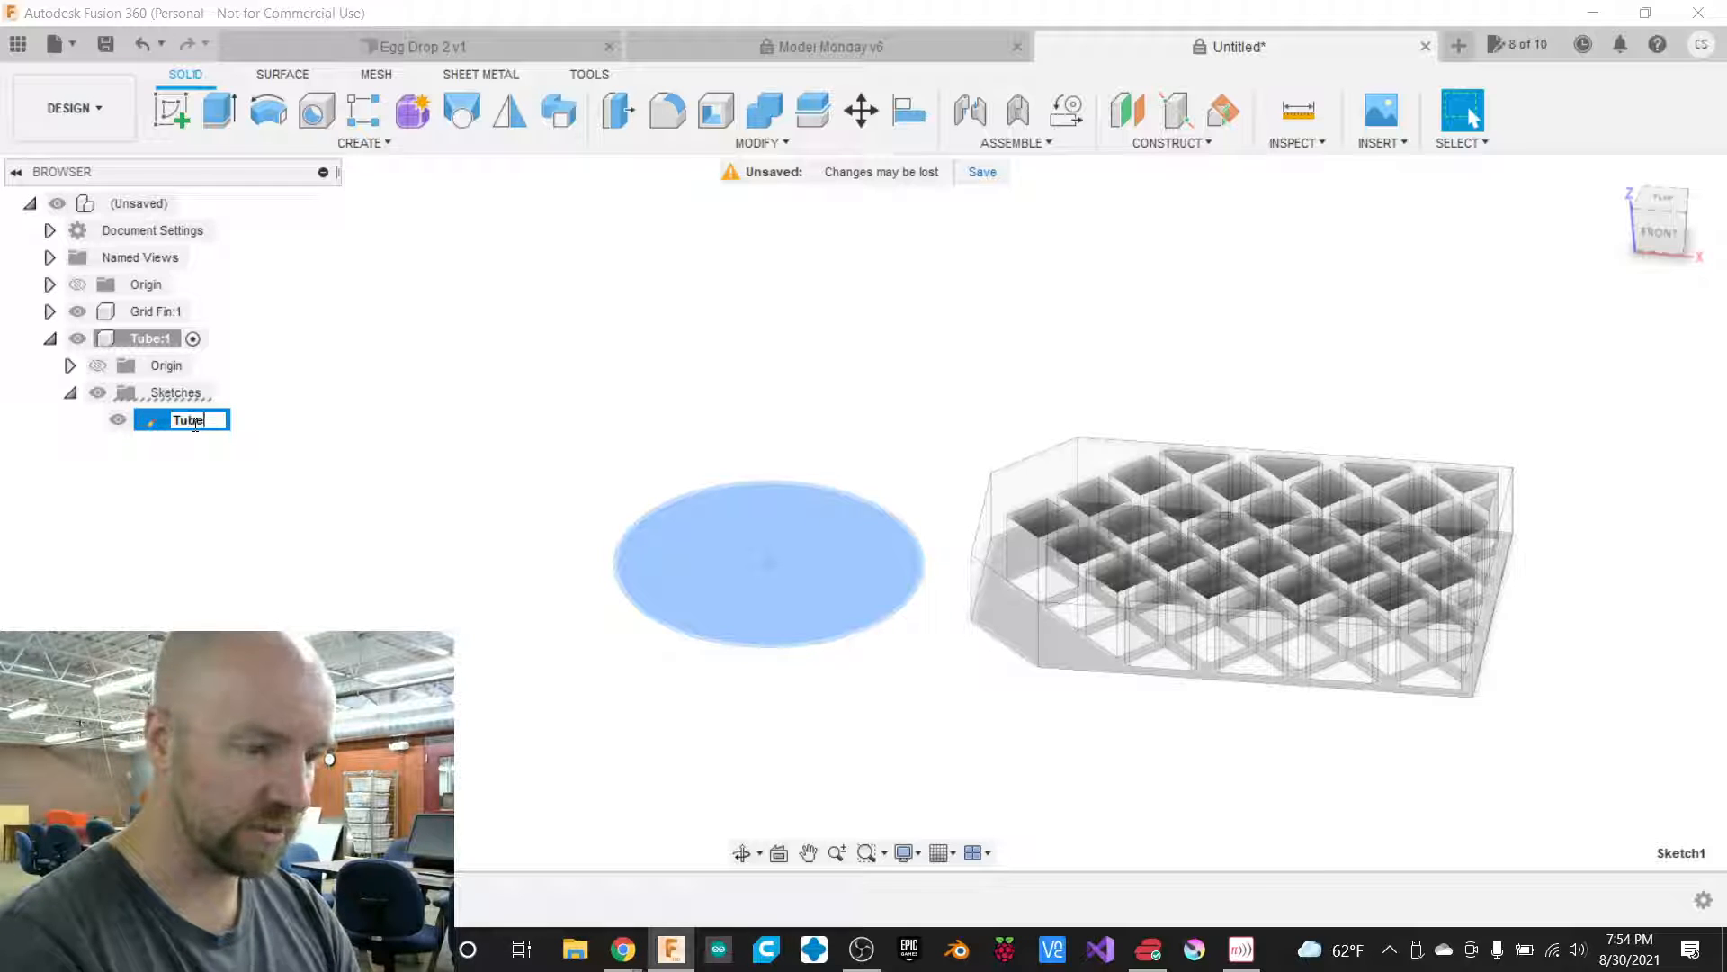
pyautogui.click(427, 410)
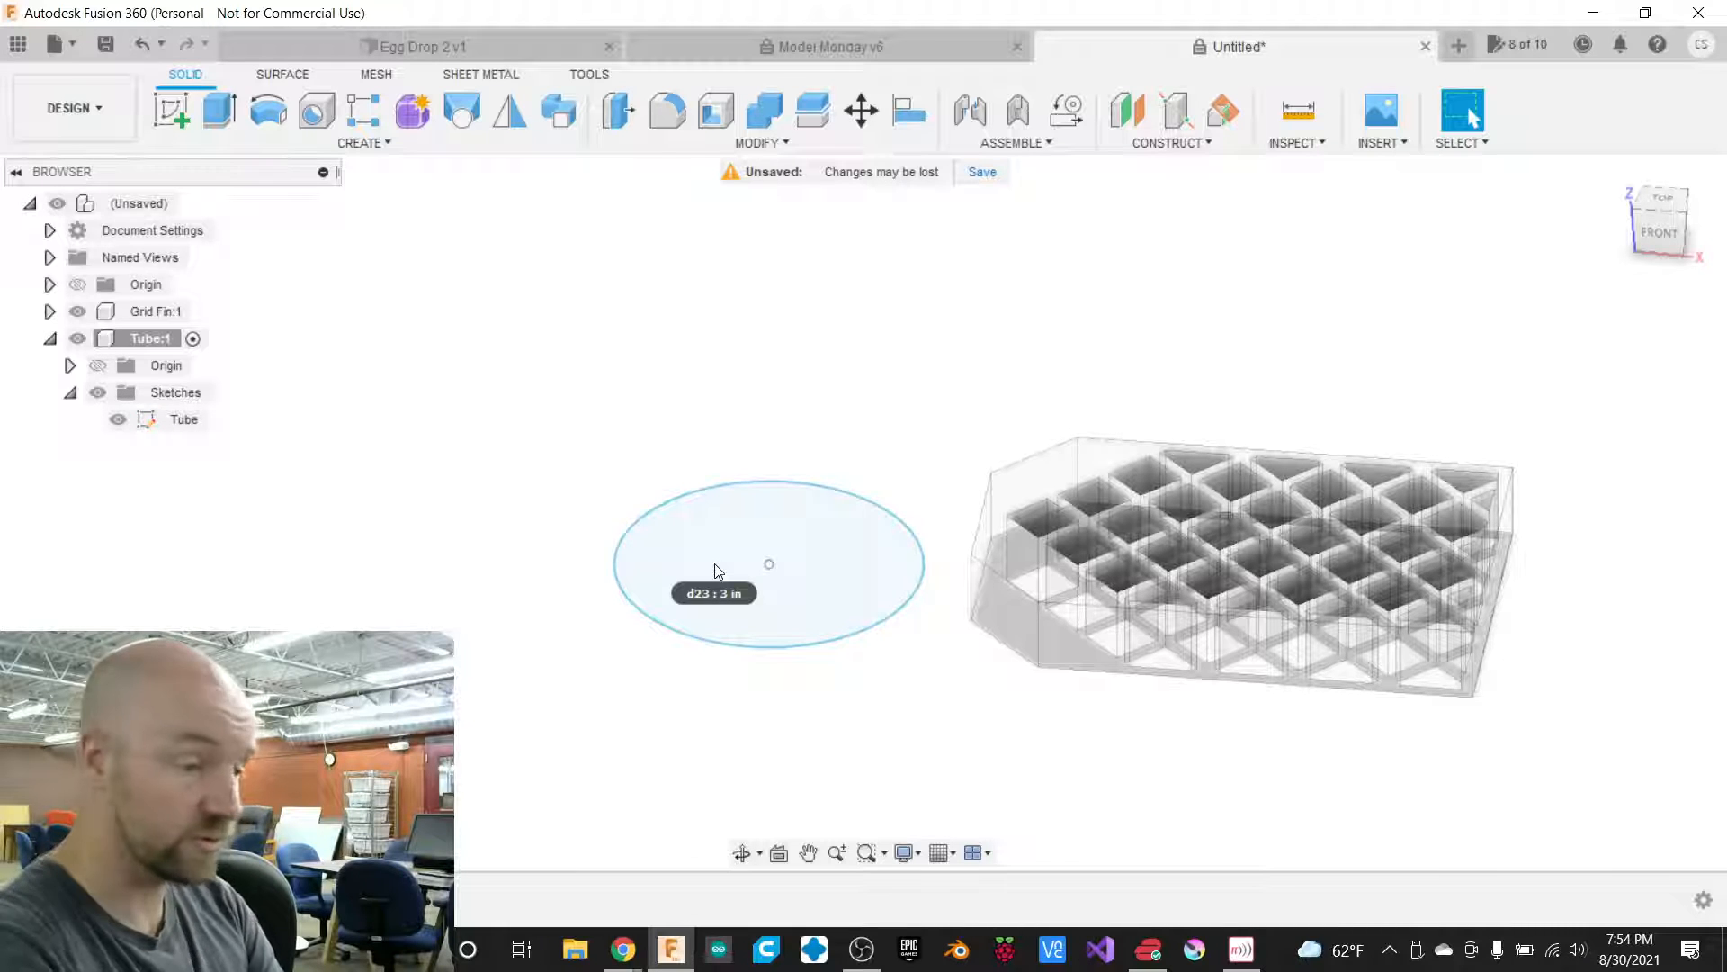
# Set up a one-sided new-body extrusion of the circle with a distance of -7 in, downward from the sketch plane.
pyautogui.click(357, 149)
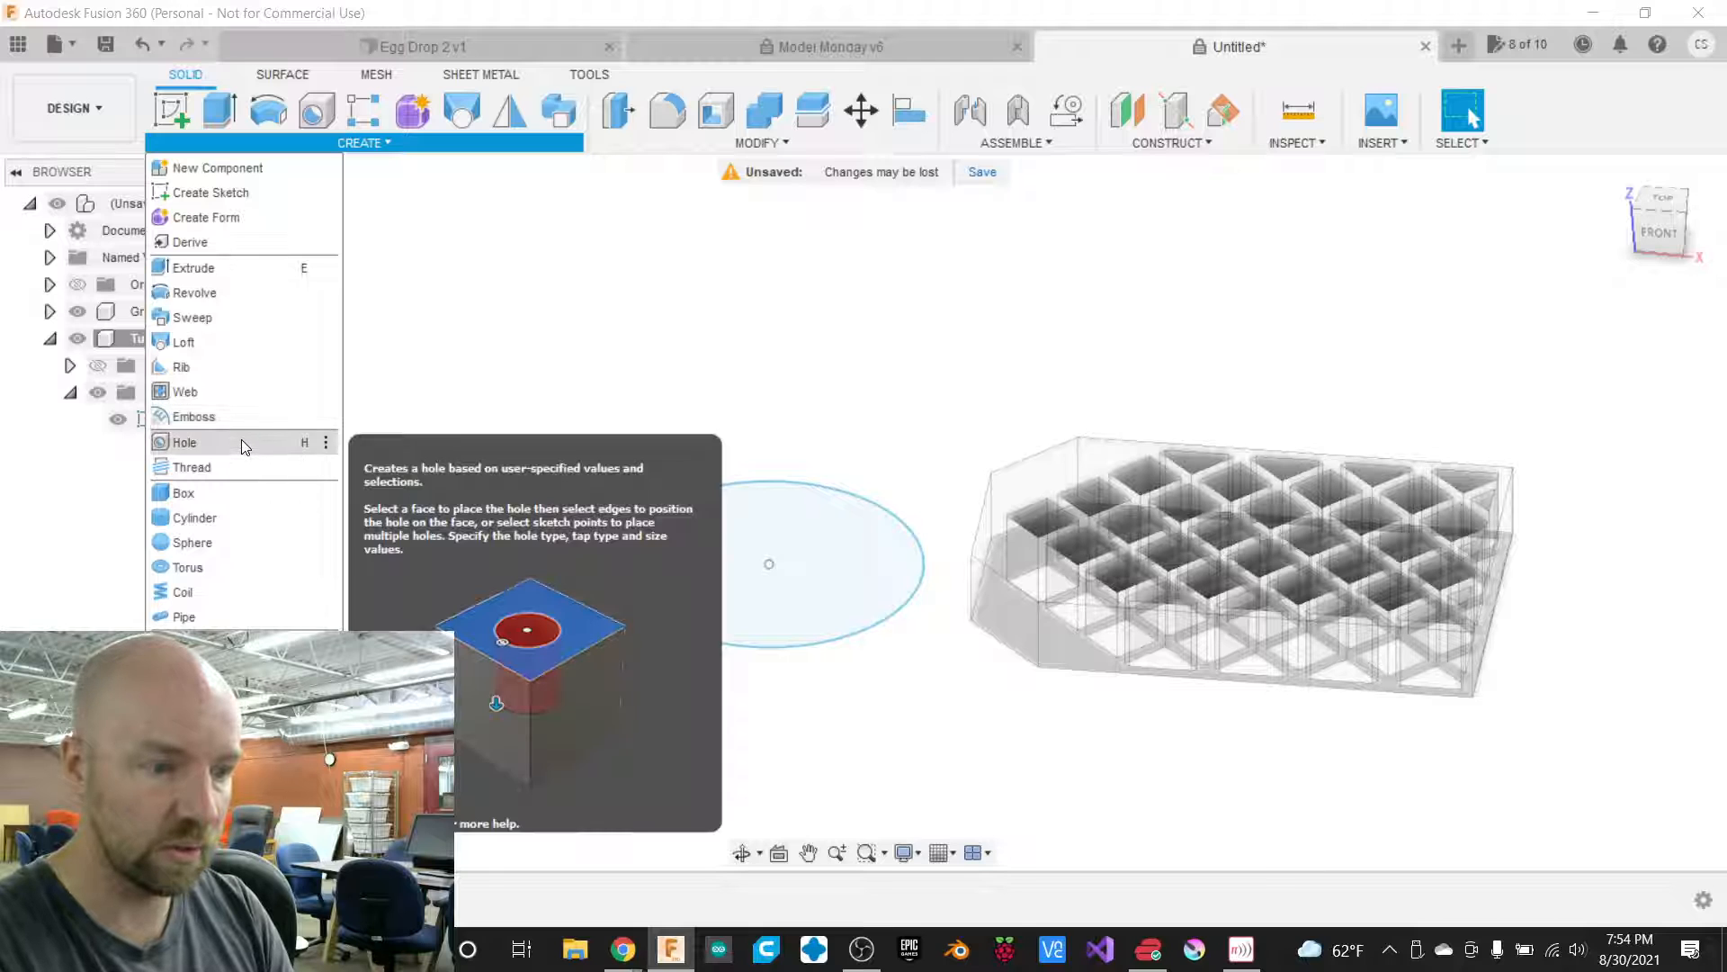
pyautogui.click(216, 268)
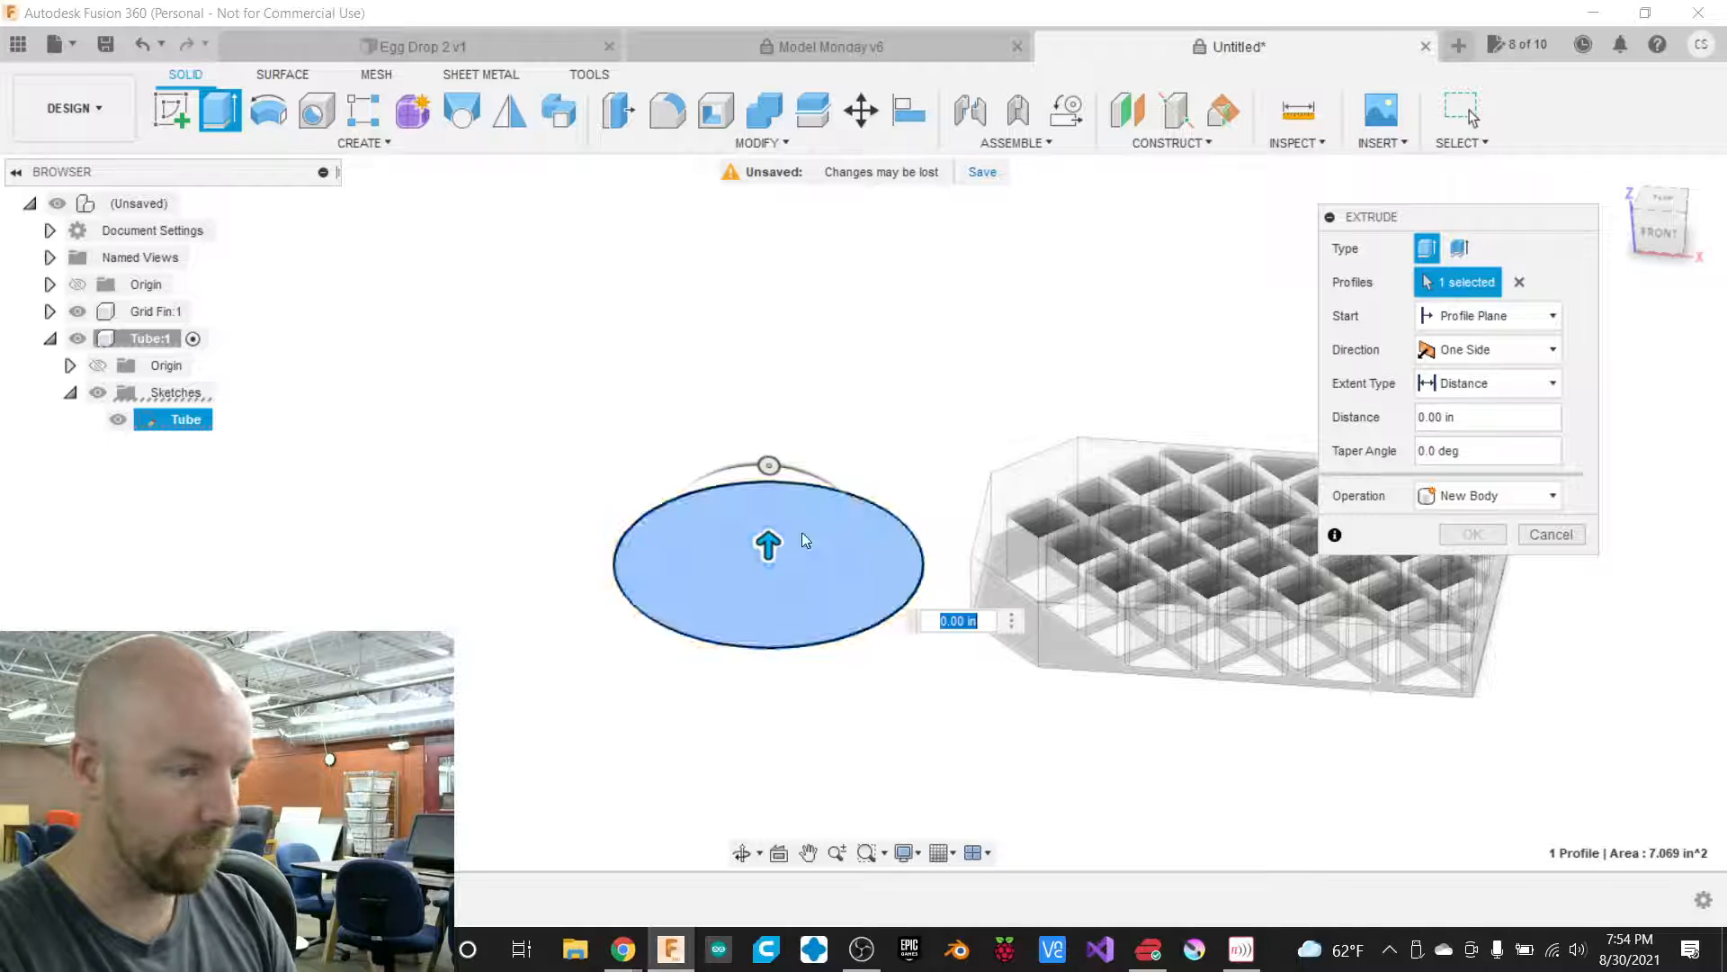
pyautogui.moveTo(768, 542); pyautogui.dragTo(787, 708)
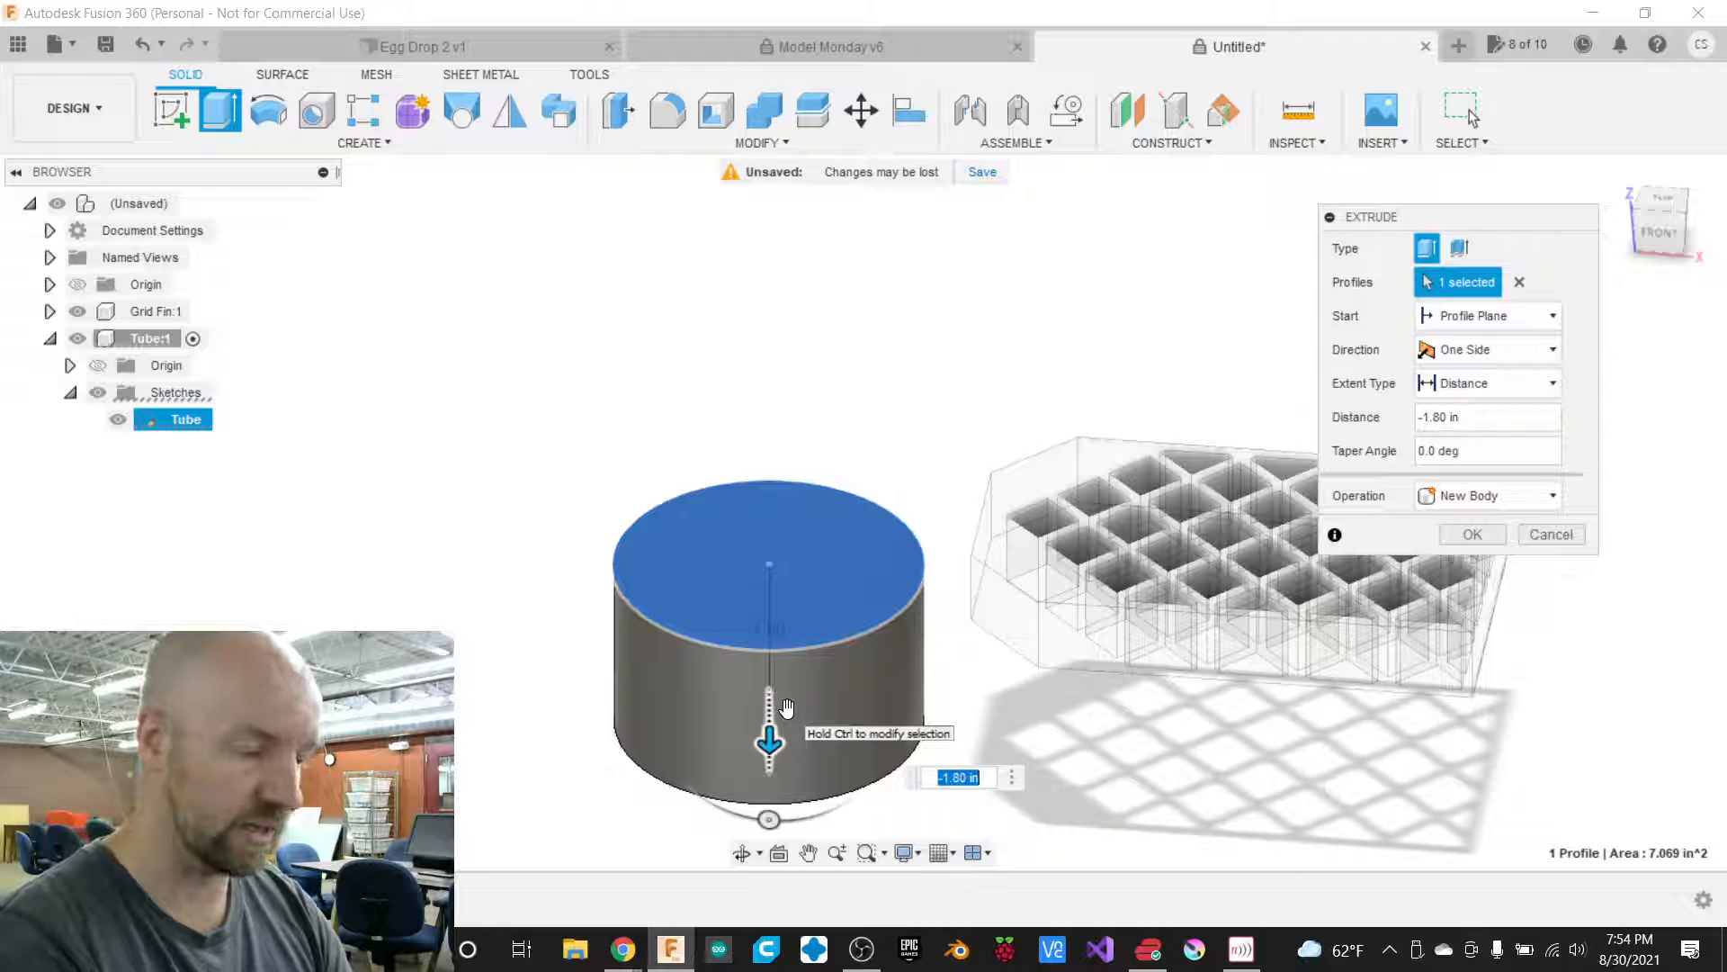
pyautogui.write('8')
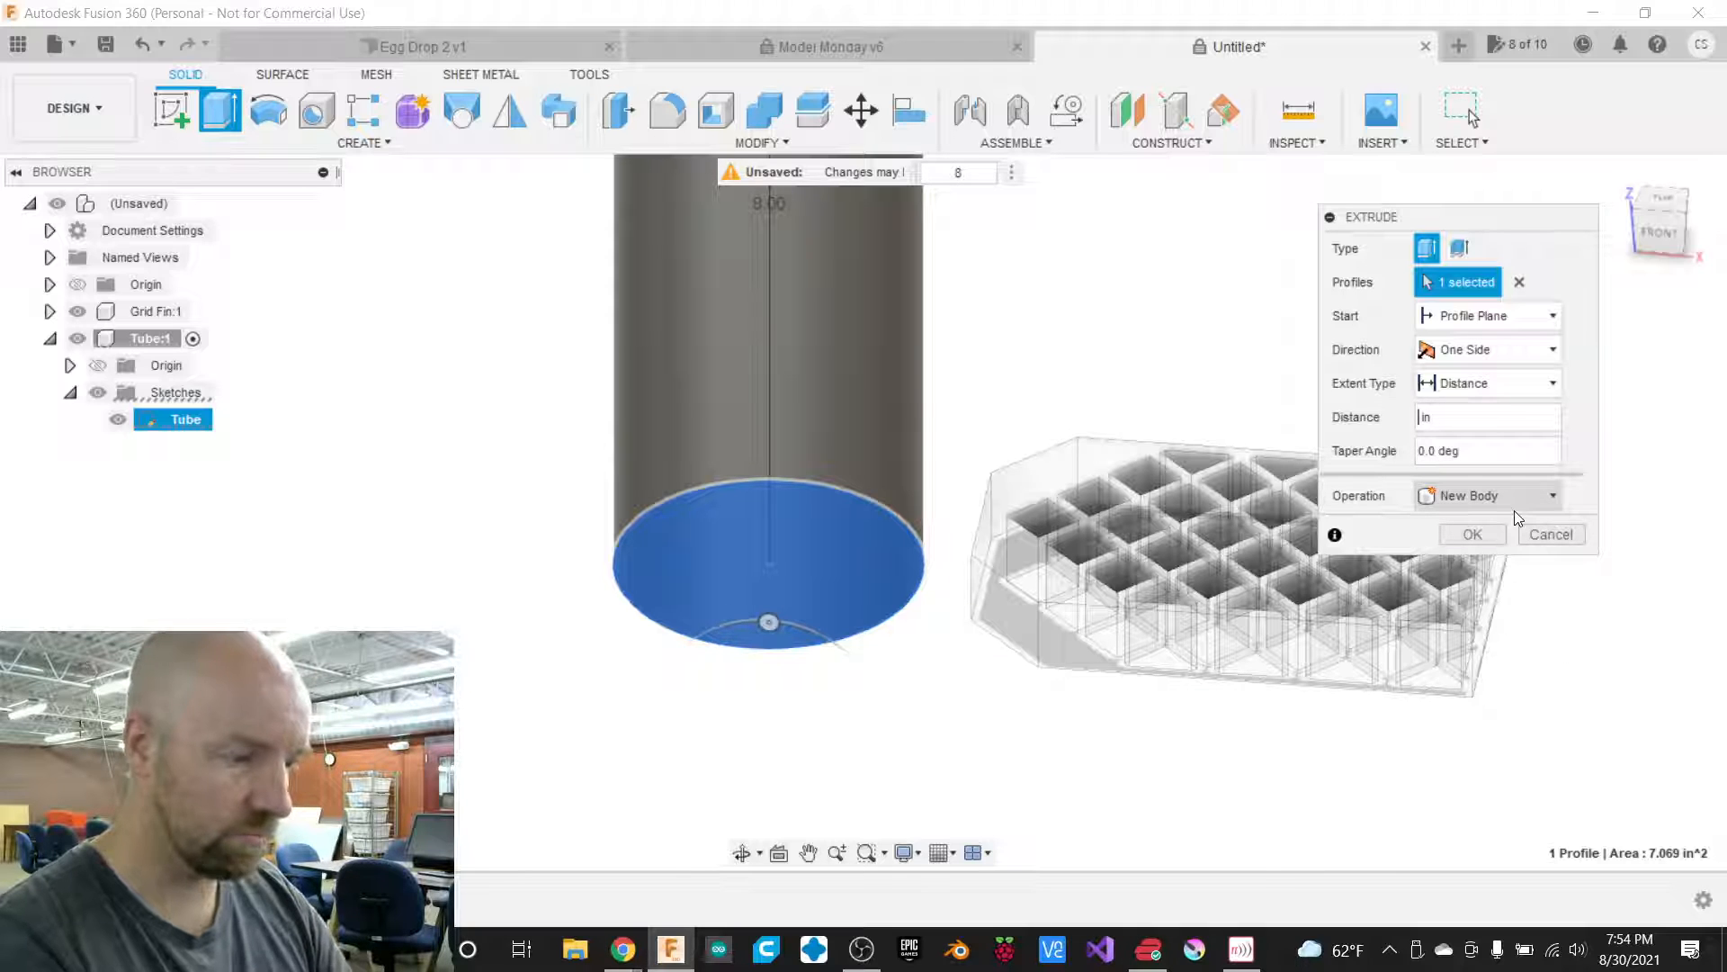
pyautogui.write('7')
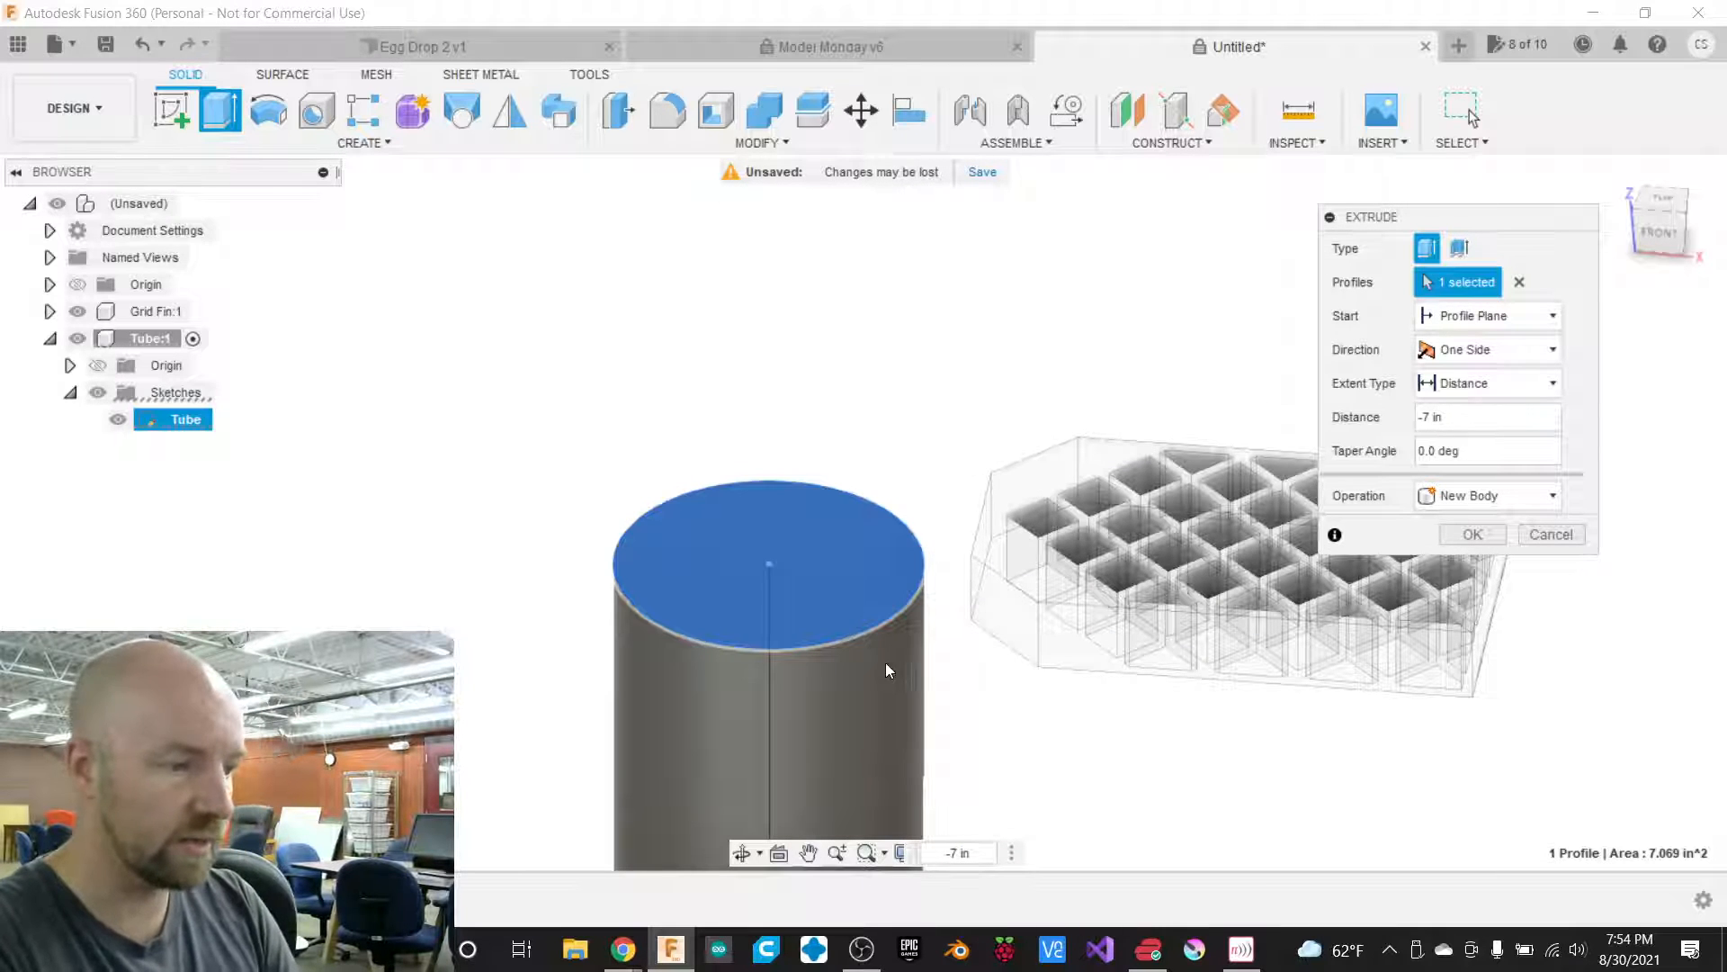
pyautogui.scroll(-3, 808, 564)
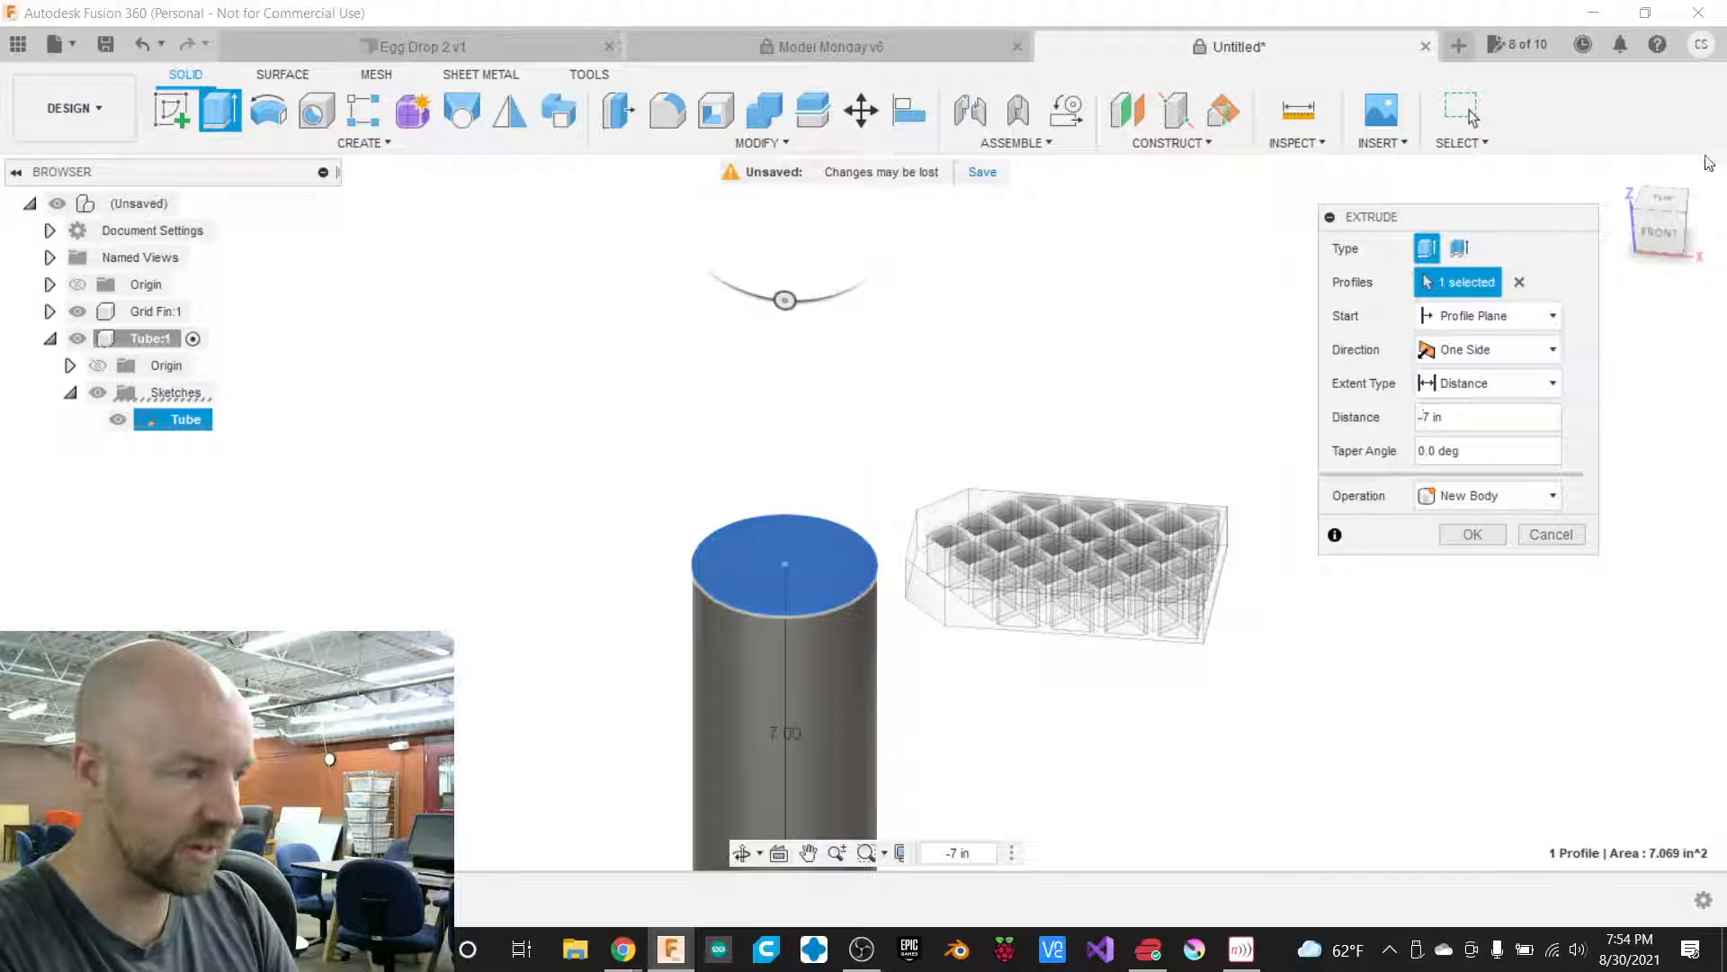
pyautogui.click(1661, 241)
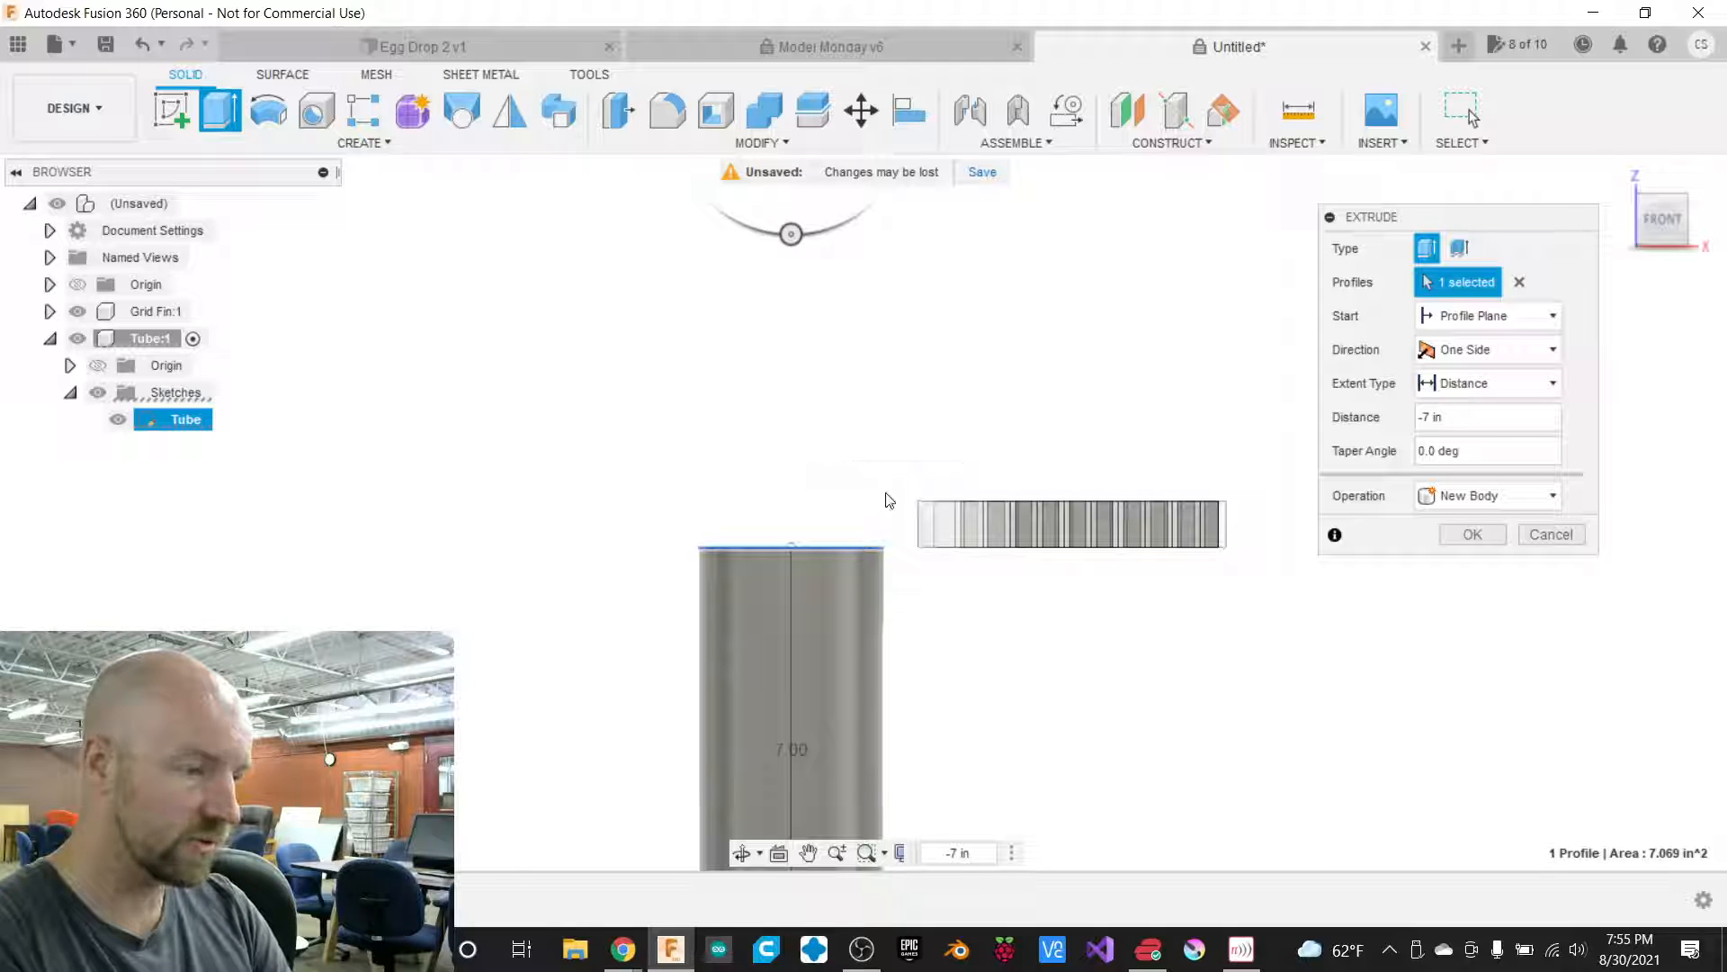
pyautogui.scroll(-3, 814, 452)
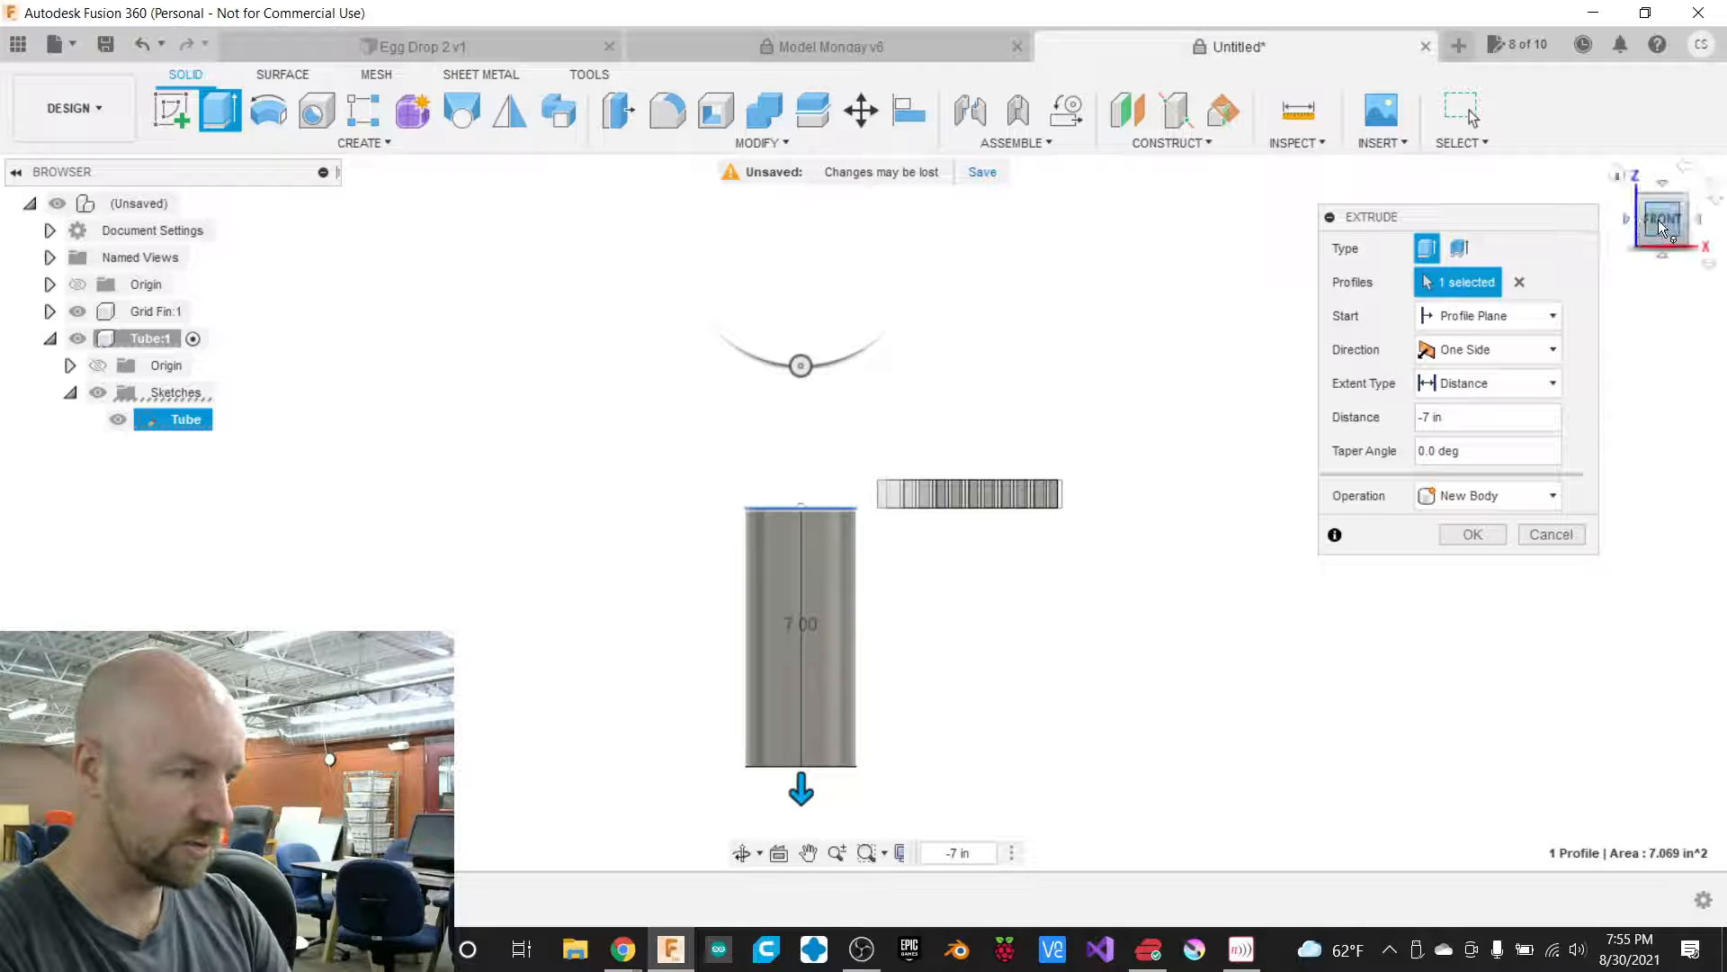
pyautogui.moveTo(1655, 223); pyautogui.dragTo(1608, 259)
pyautogui.scroll(4, 791, 487)
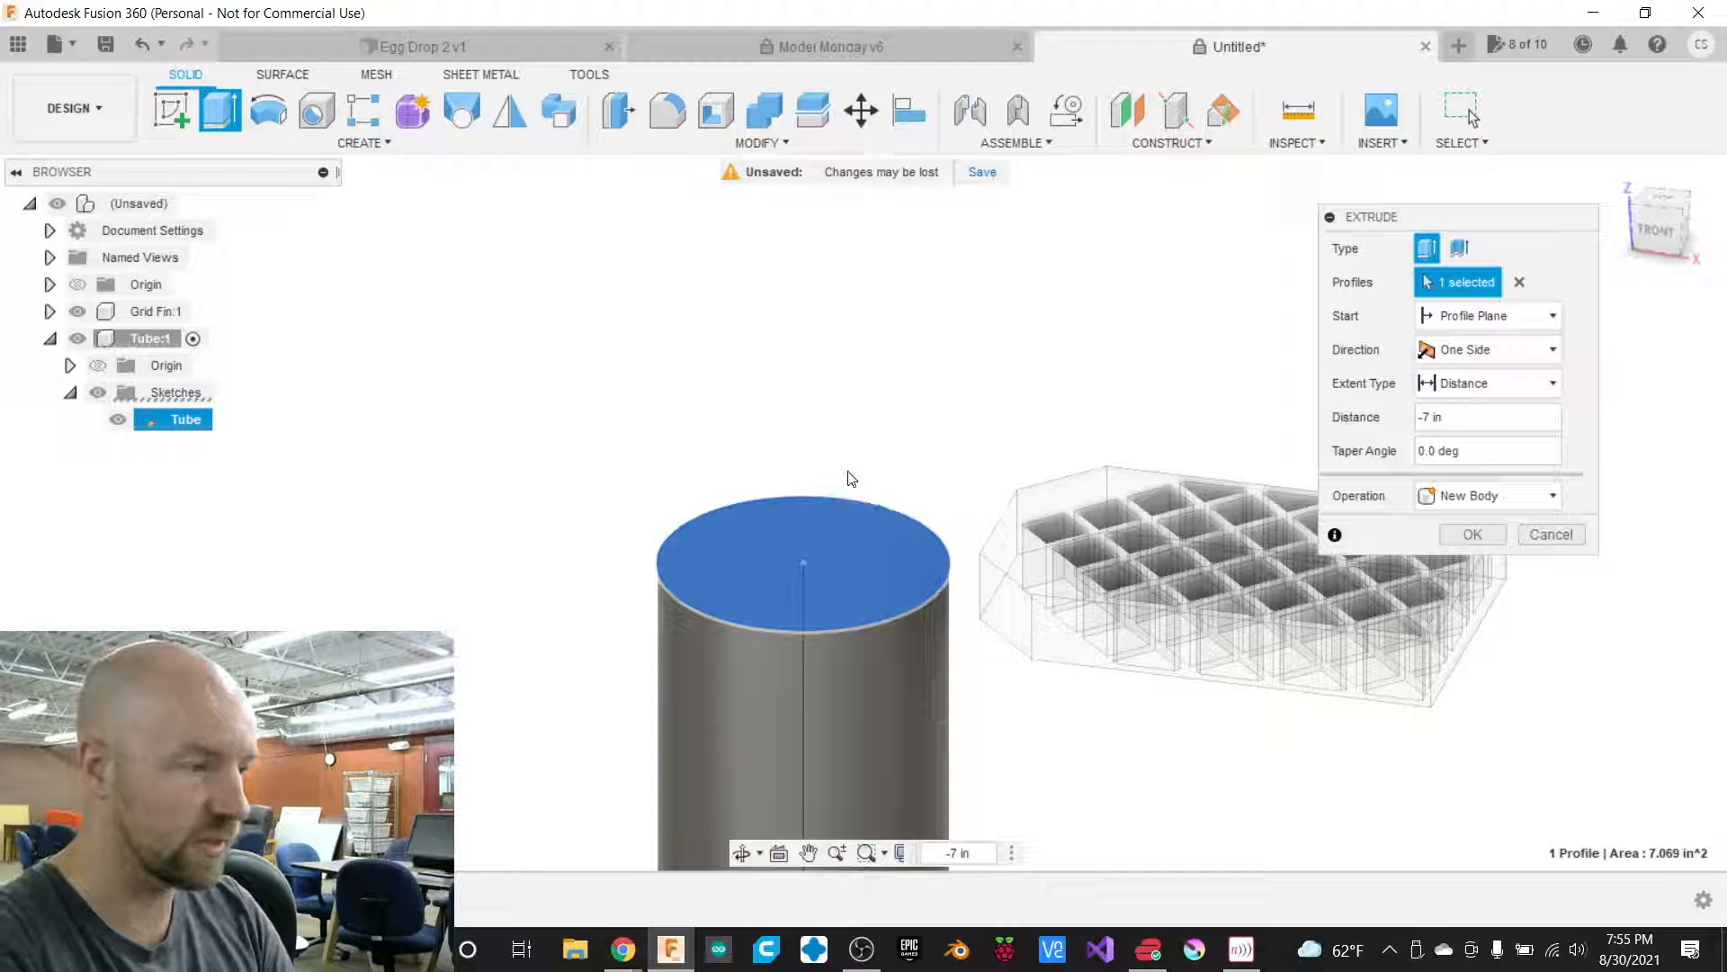
# Change the circle's extrusion to two sides, with 1 in on side 1 and 7 in on side 2.
pyautogui.click(1488, 356)
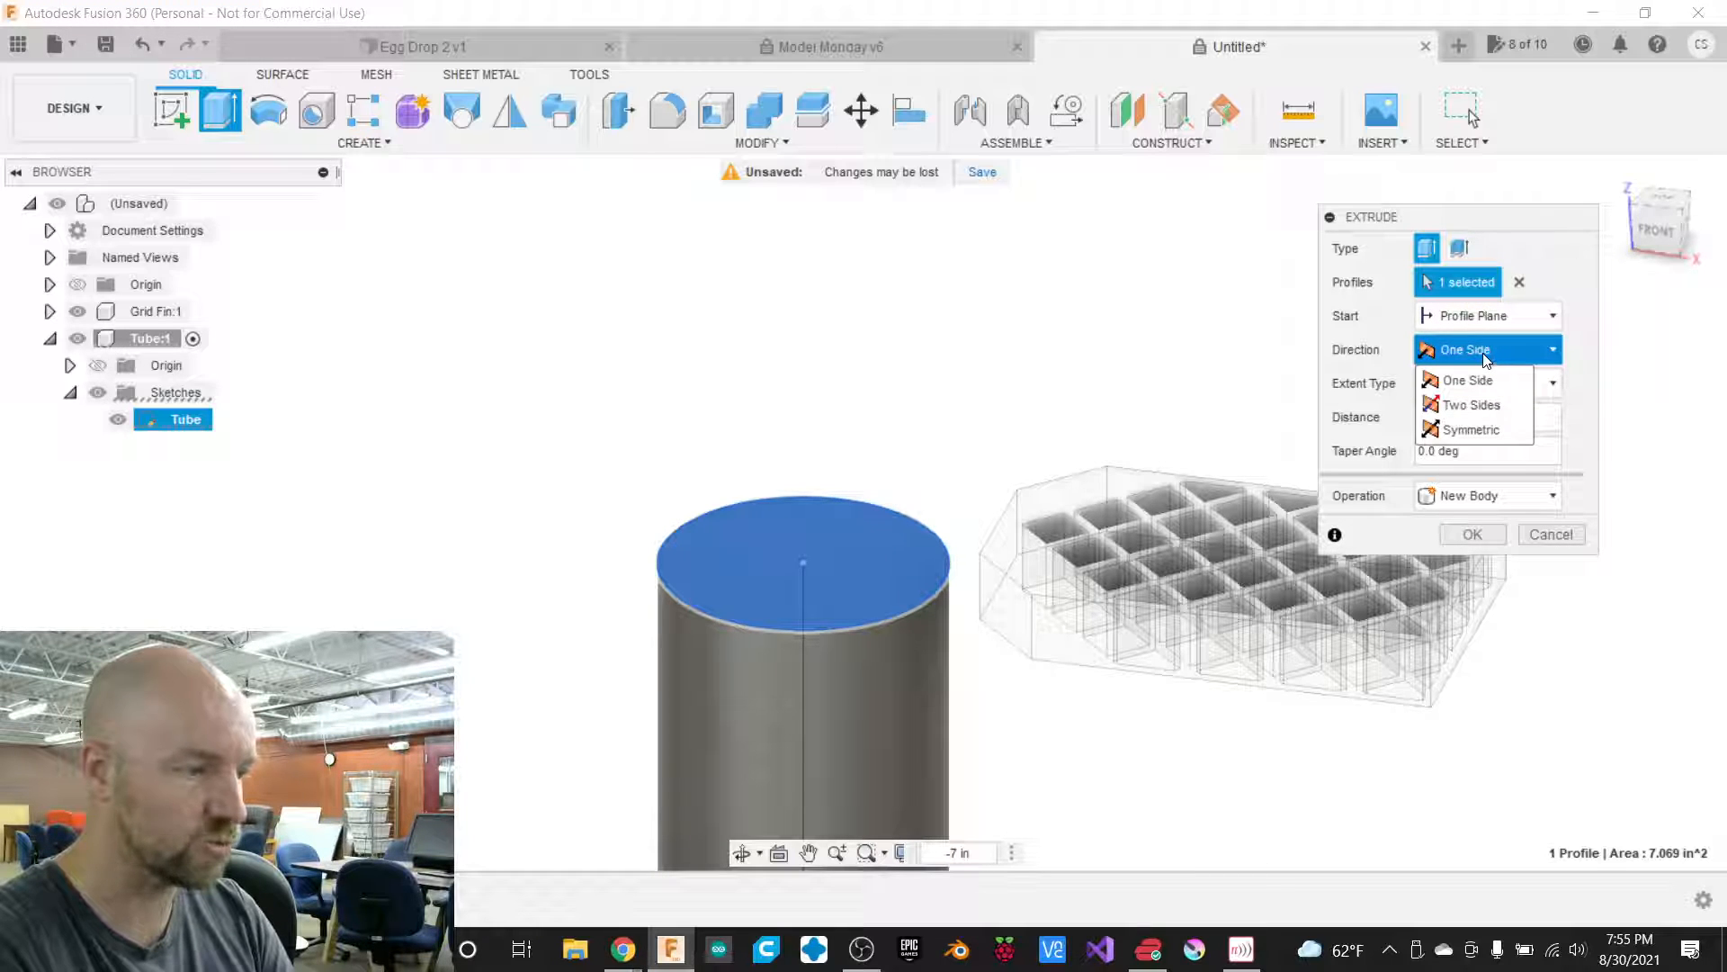
pyautogui.click(1472, 406)
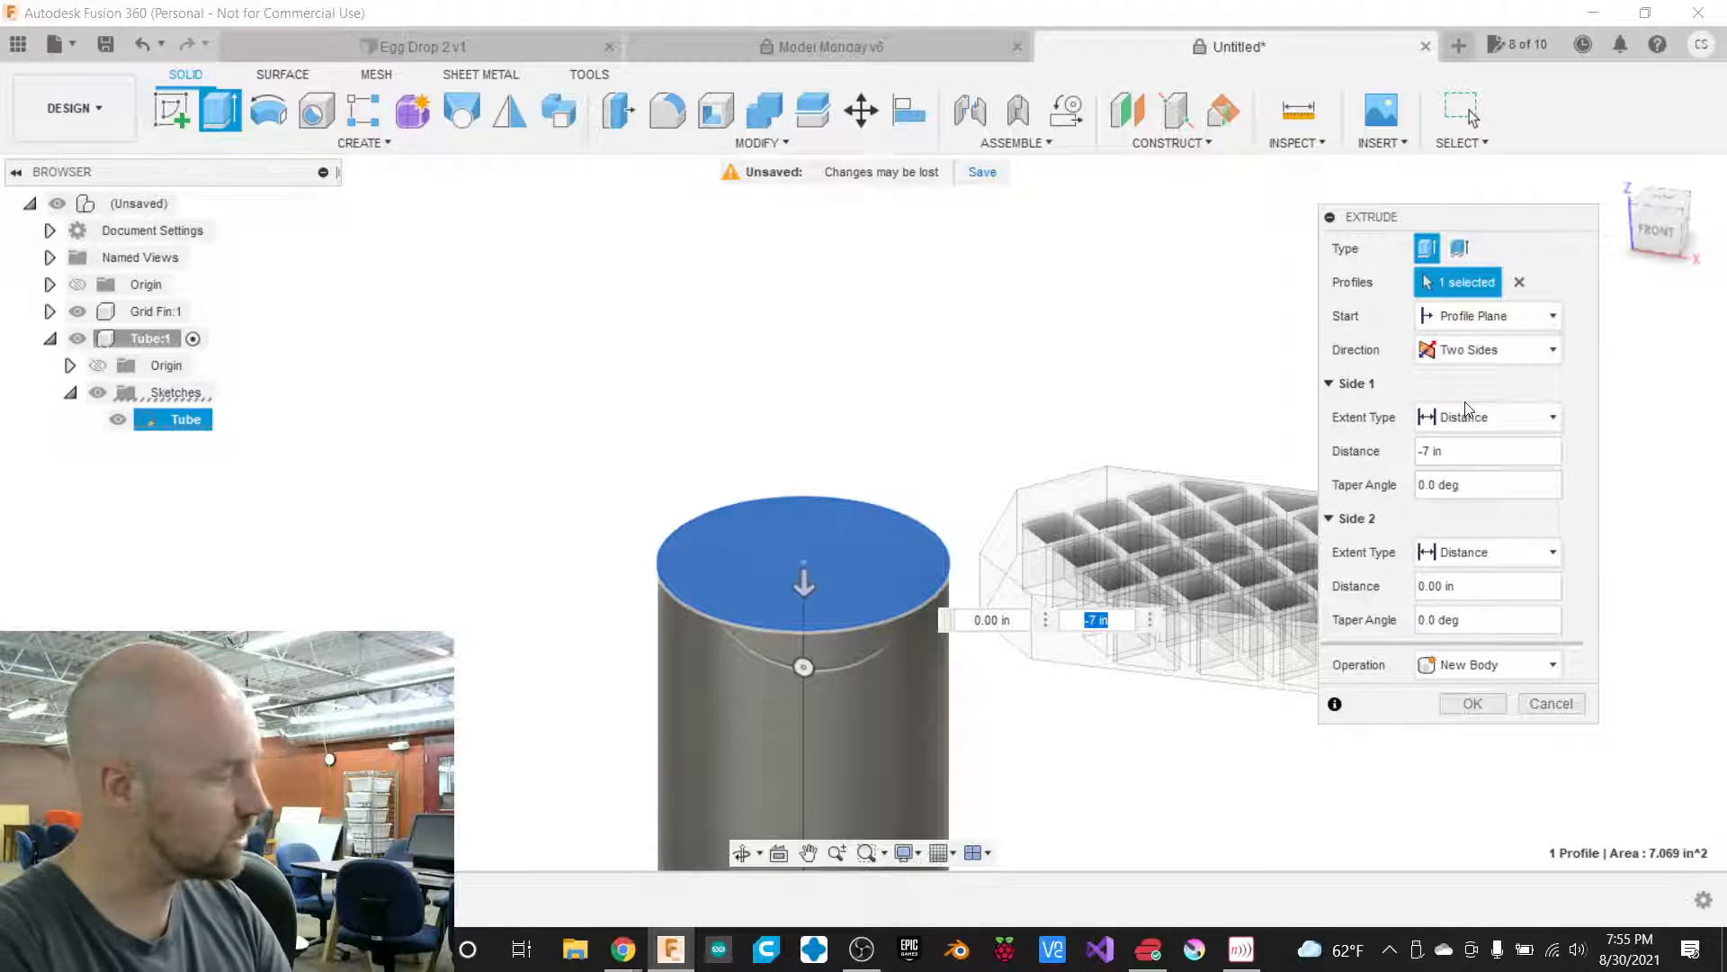
pyautogui.click(1424, 456)
pyautogui.click(1447, 487)
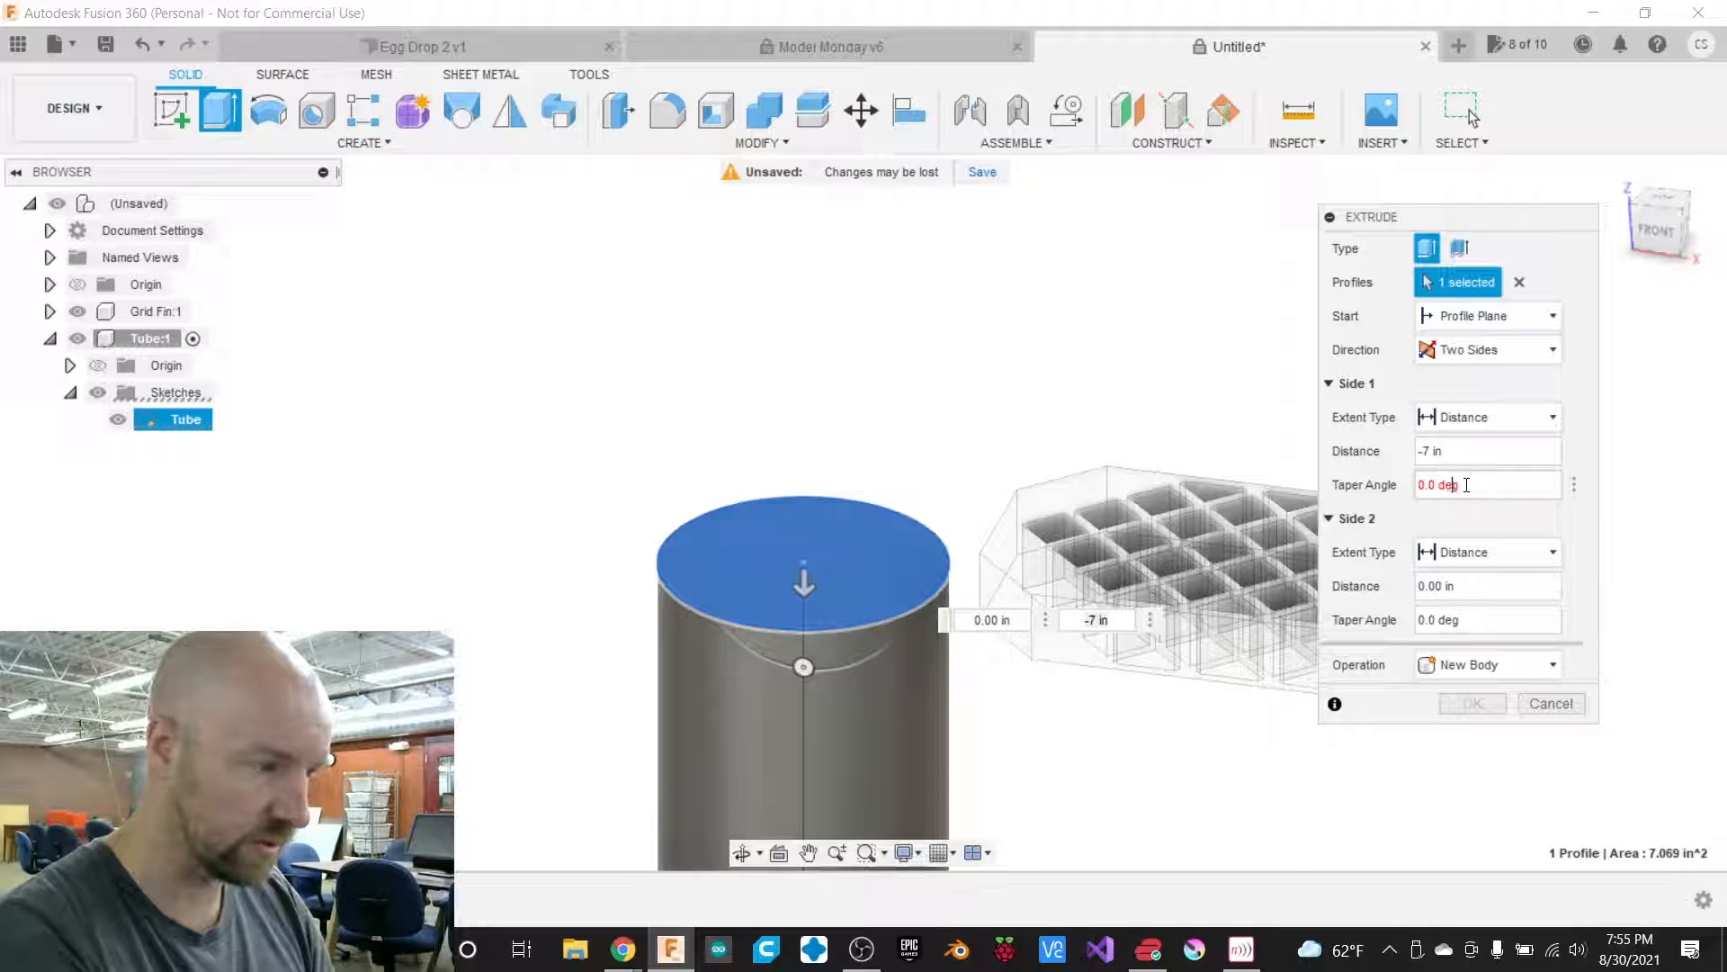
pyautogui.click(1418, 451)
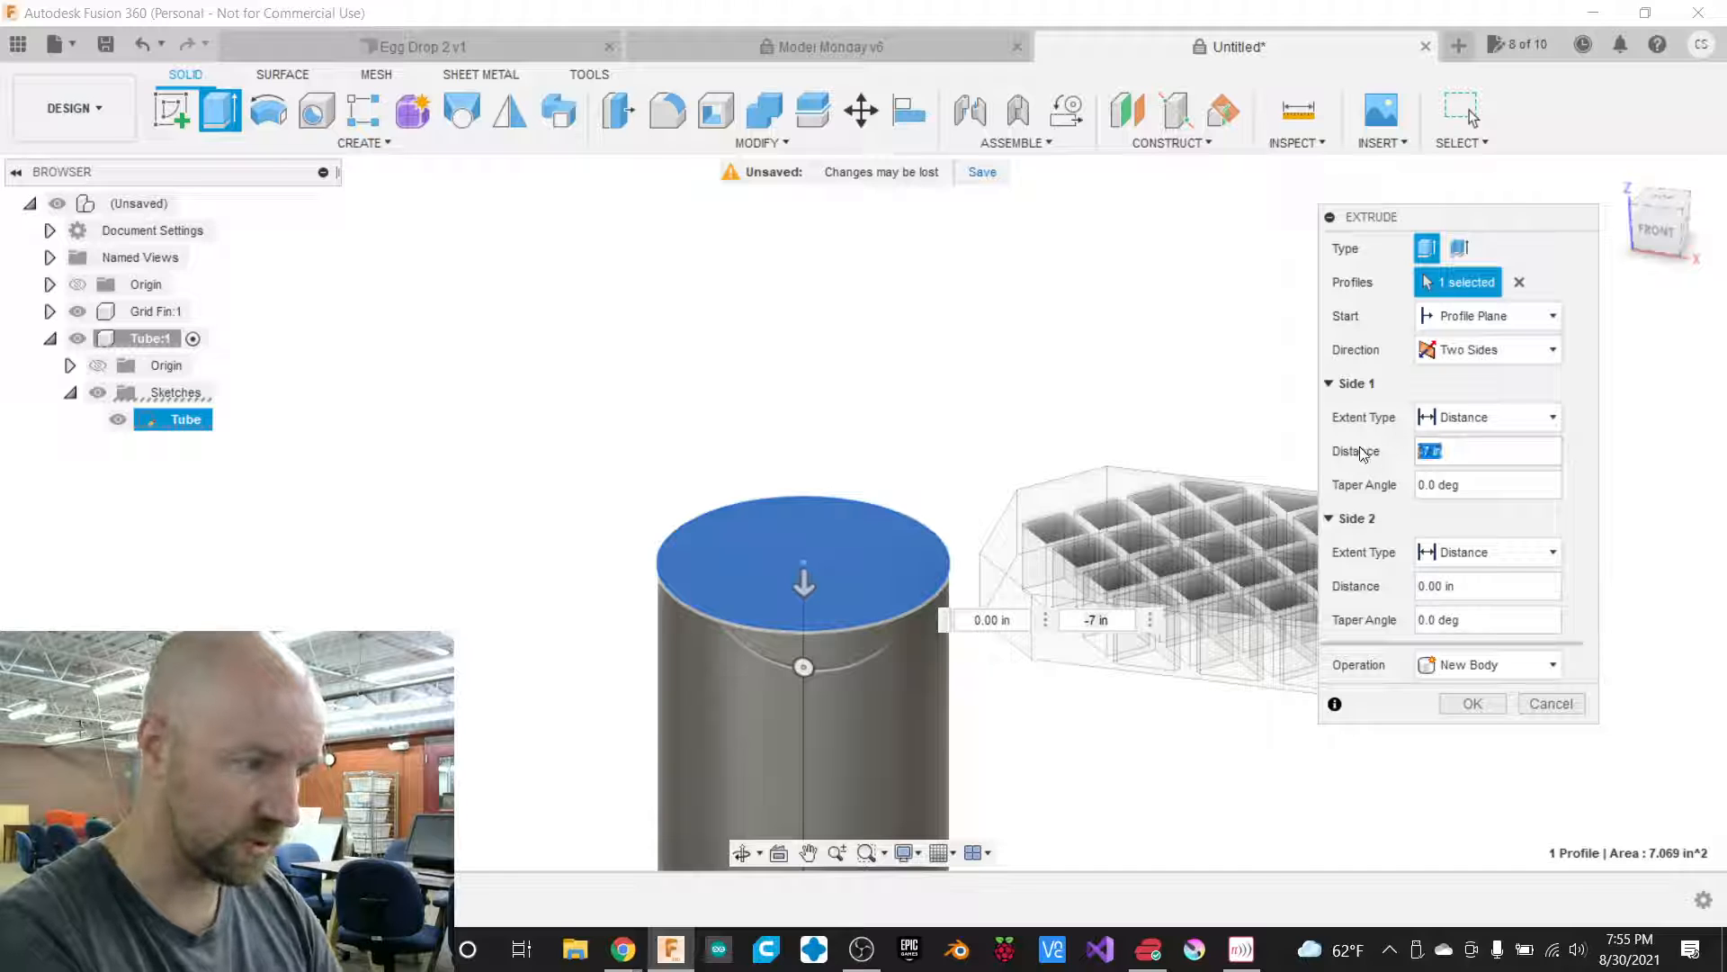
pyautogui.write('1')
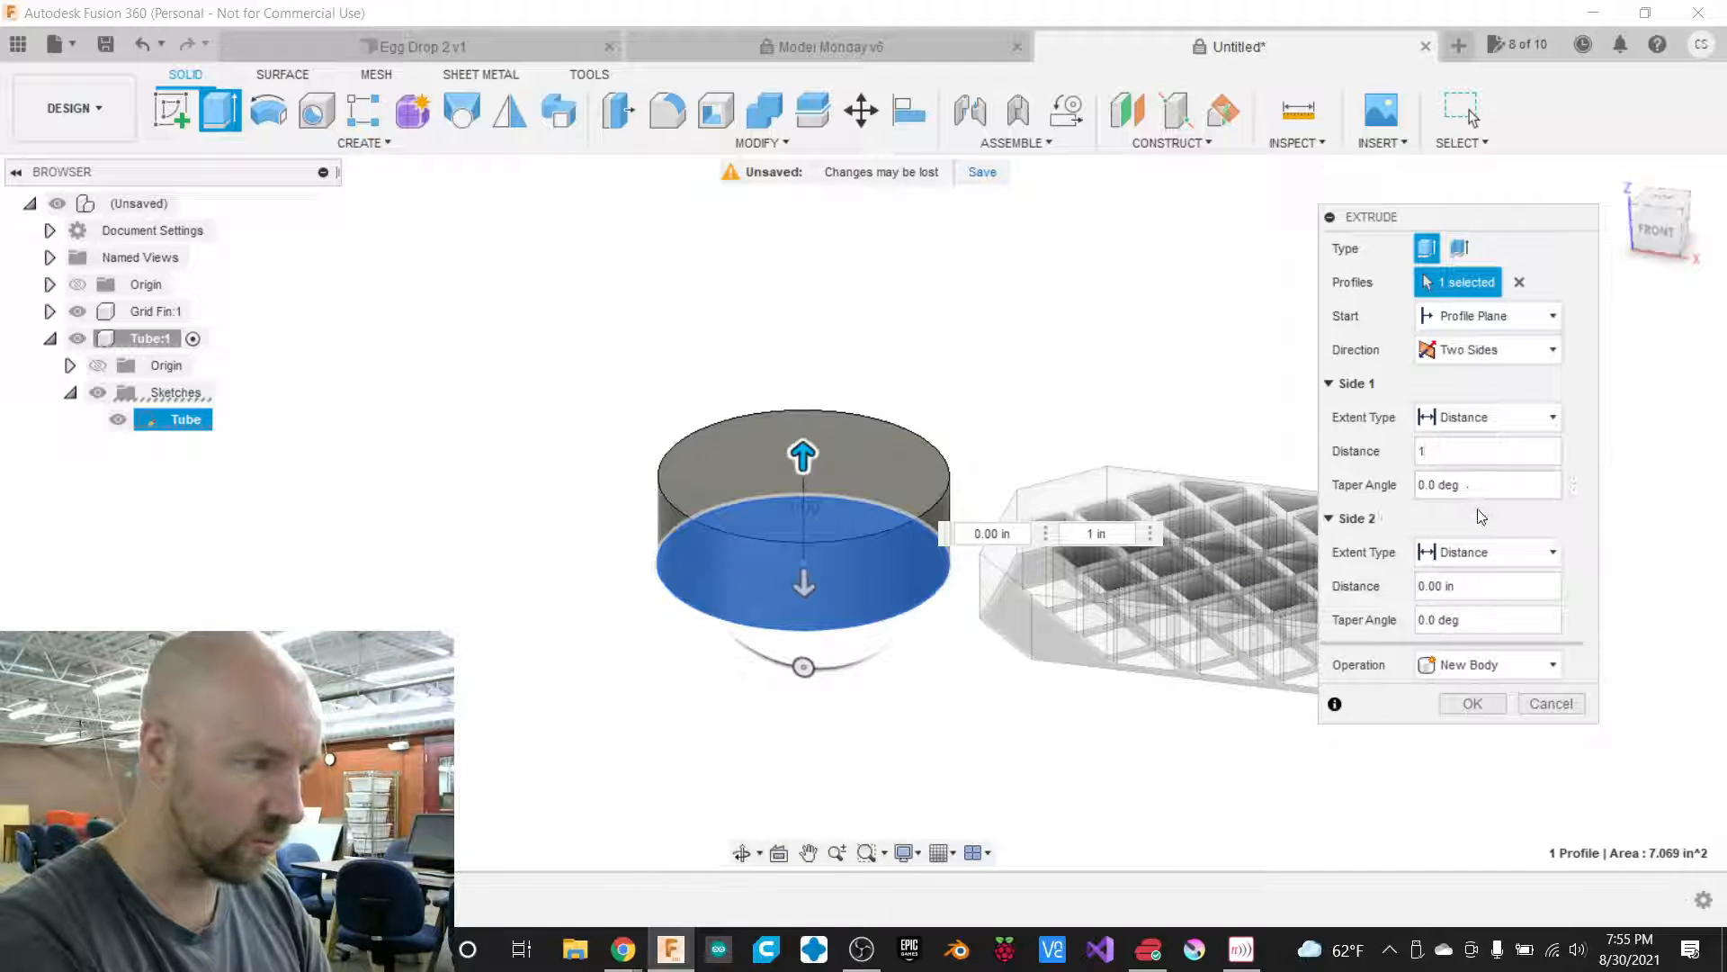
pyautogui.click(1459, 586)
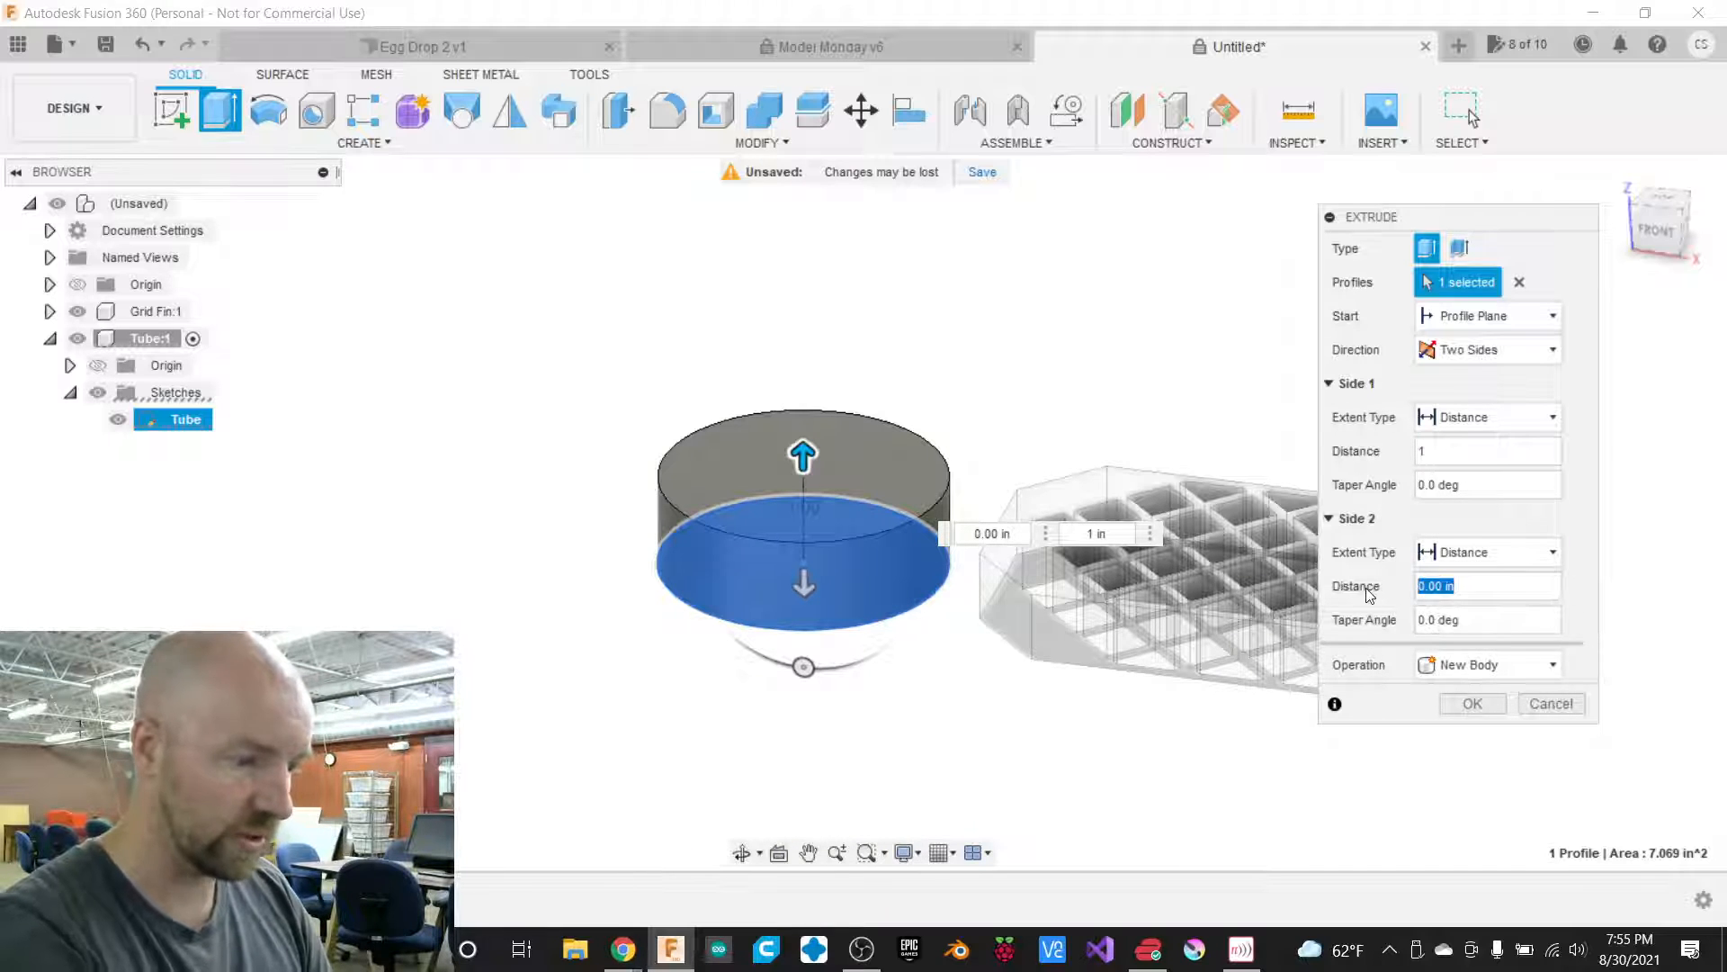
pyautogui.write('7')
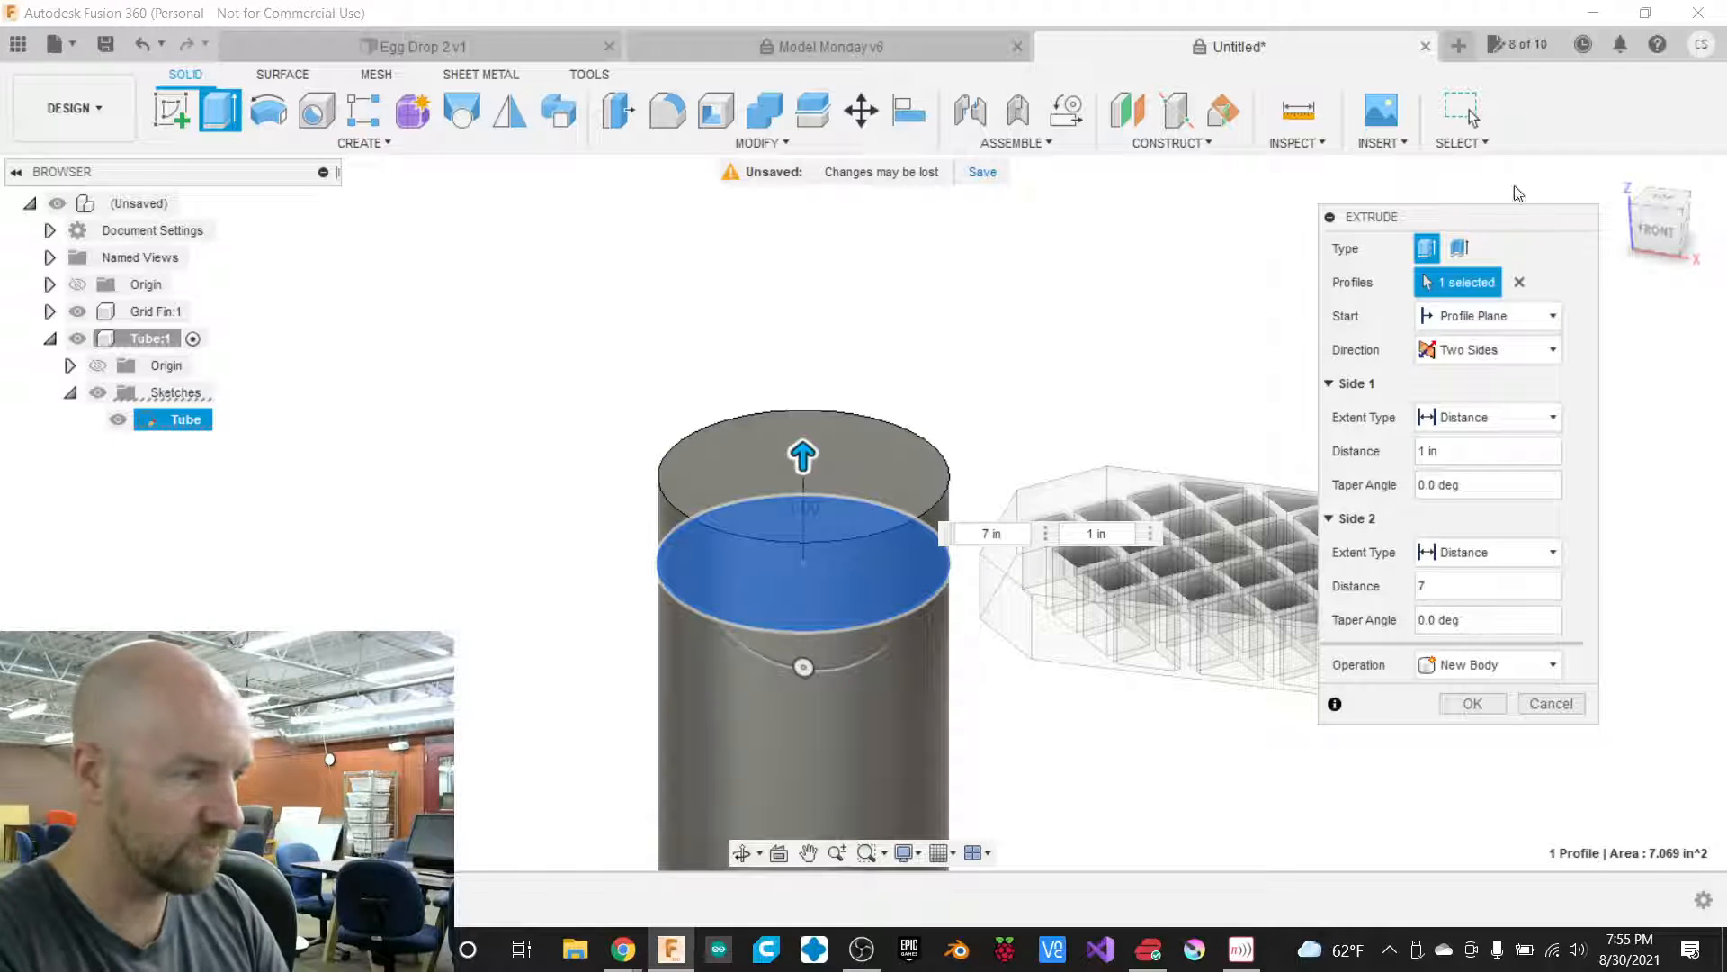
# Check the two-sided extrusion against the grid fin from the front, and create it as a new body.
pyautogui.click(1653, 226)
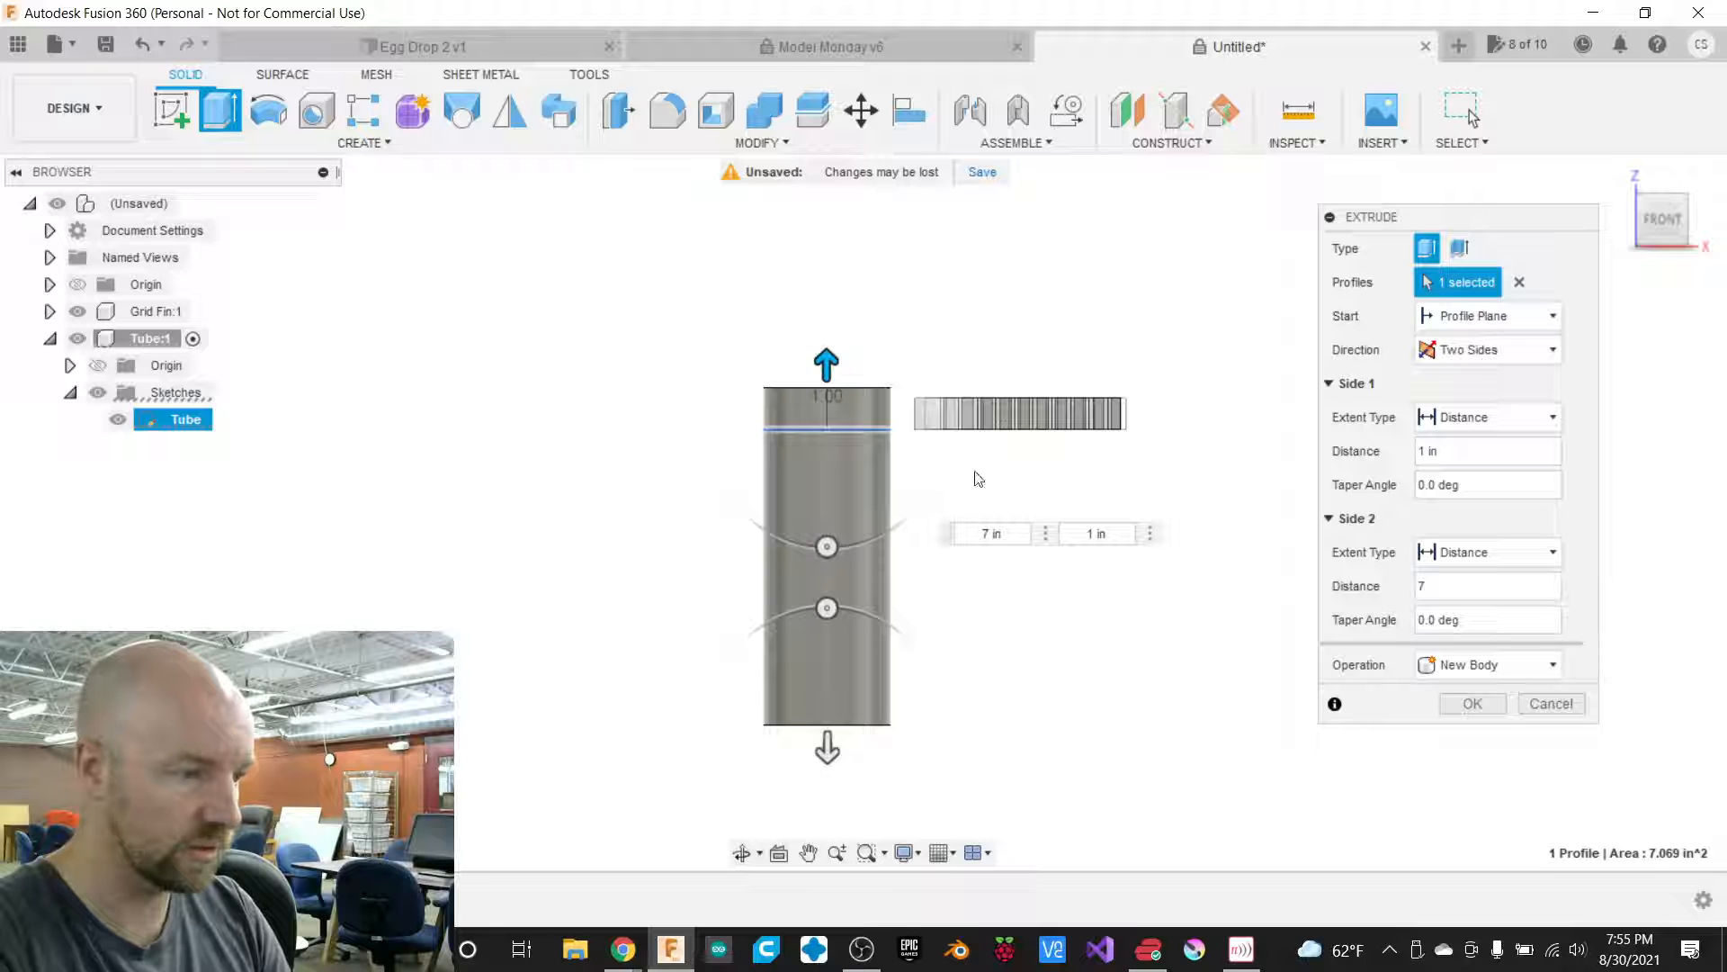
pyautogui.scroll(2, 913, 499)
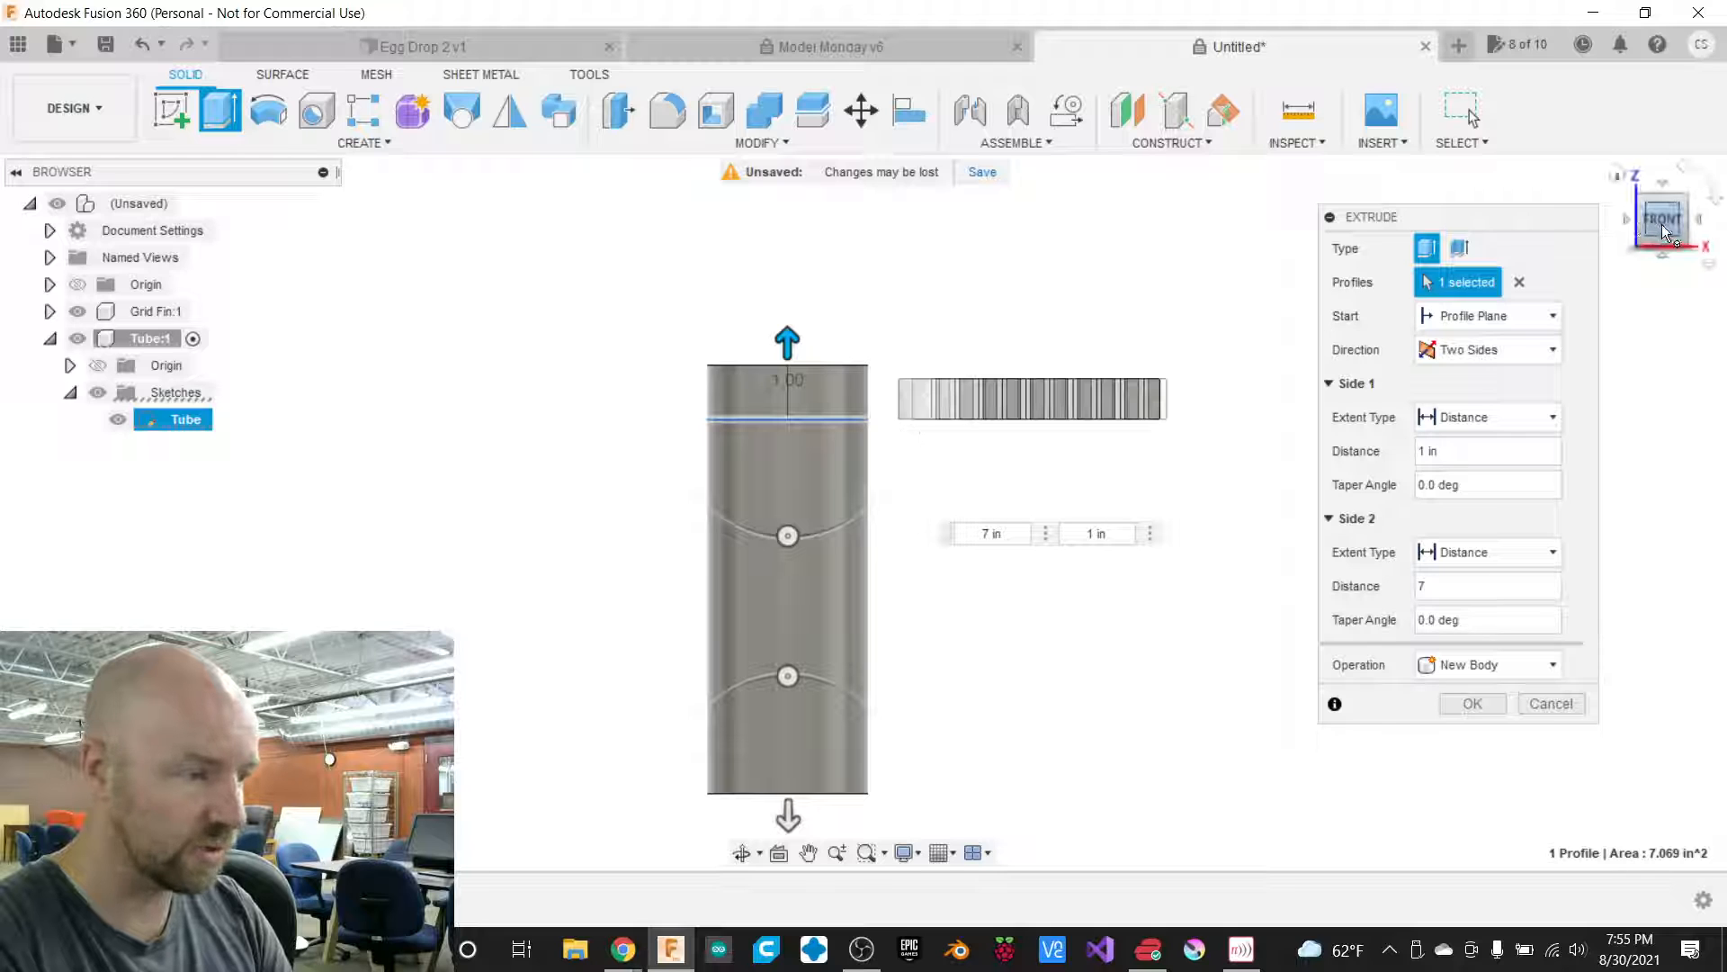
pyautogui.moveTo(1661, 224); pyautogui.dragTo(1610, 270)
pyautogui.scroll(2, 819, 479)
pyautogui.scroll(2, 817, 473)
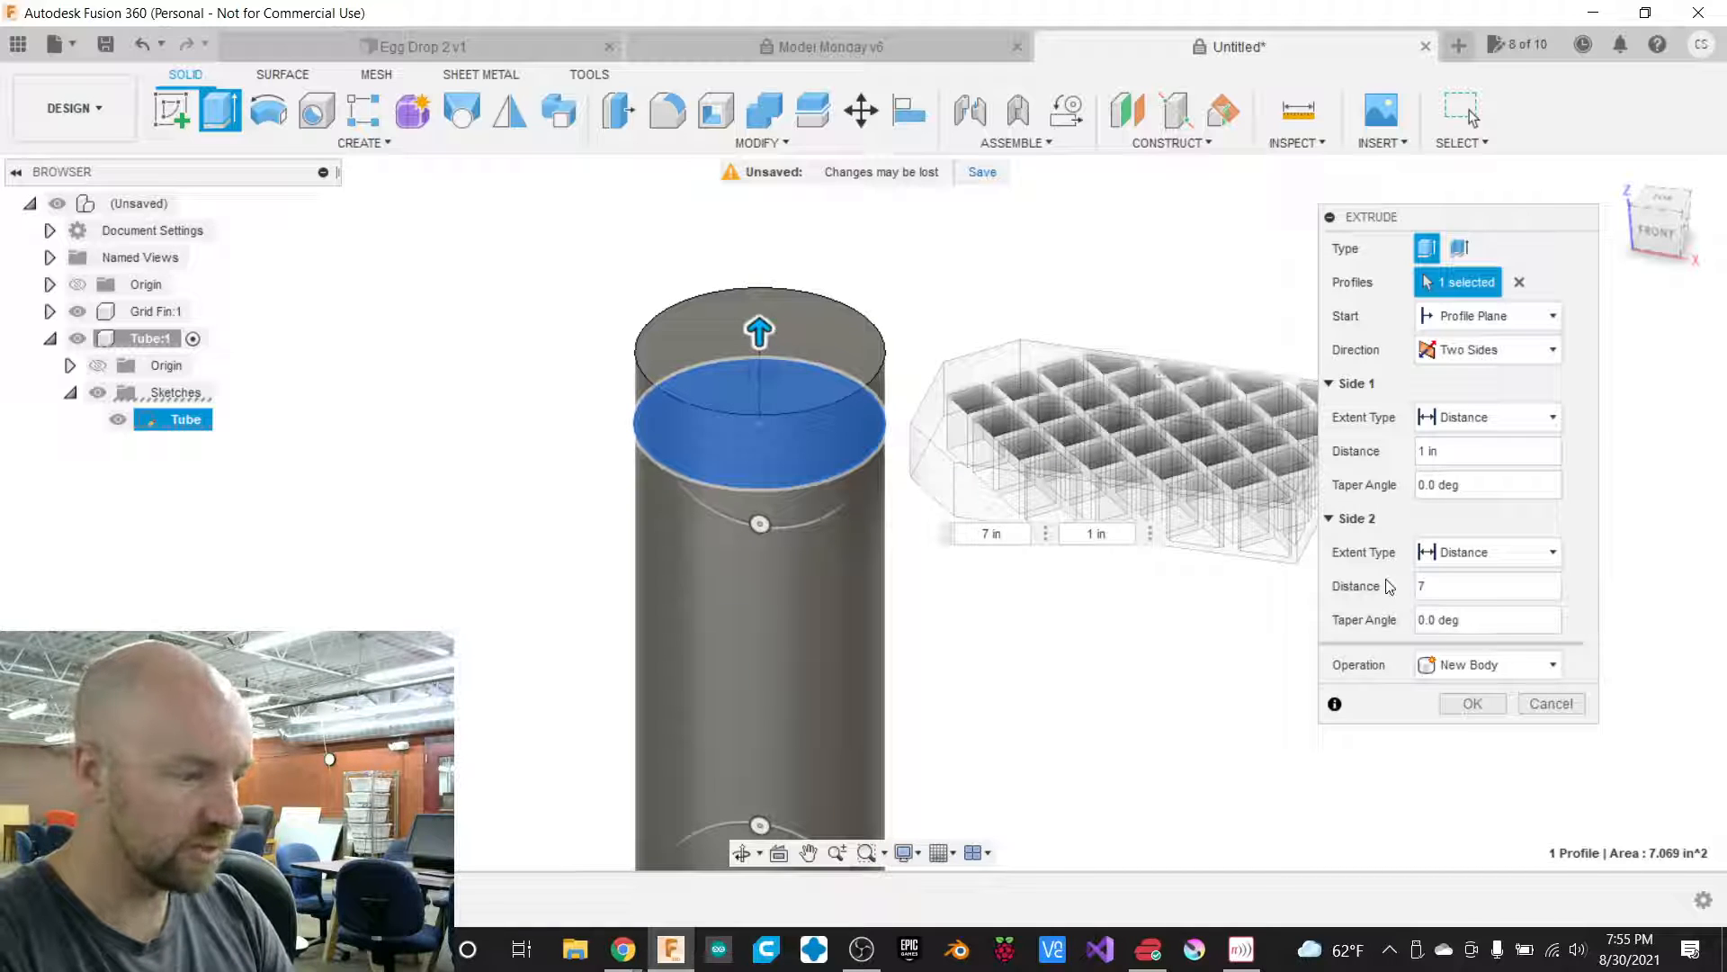
pyautogui.click(1472, 703)
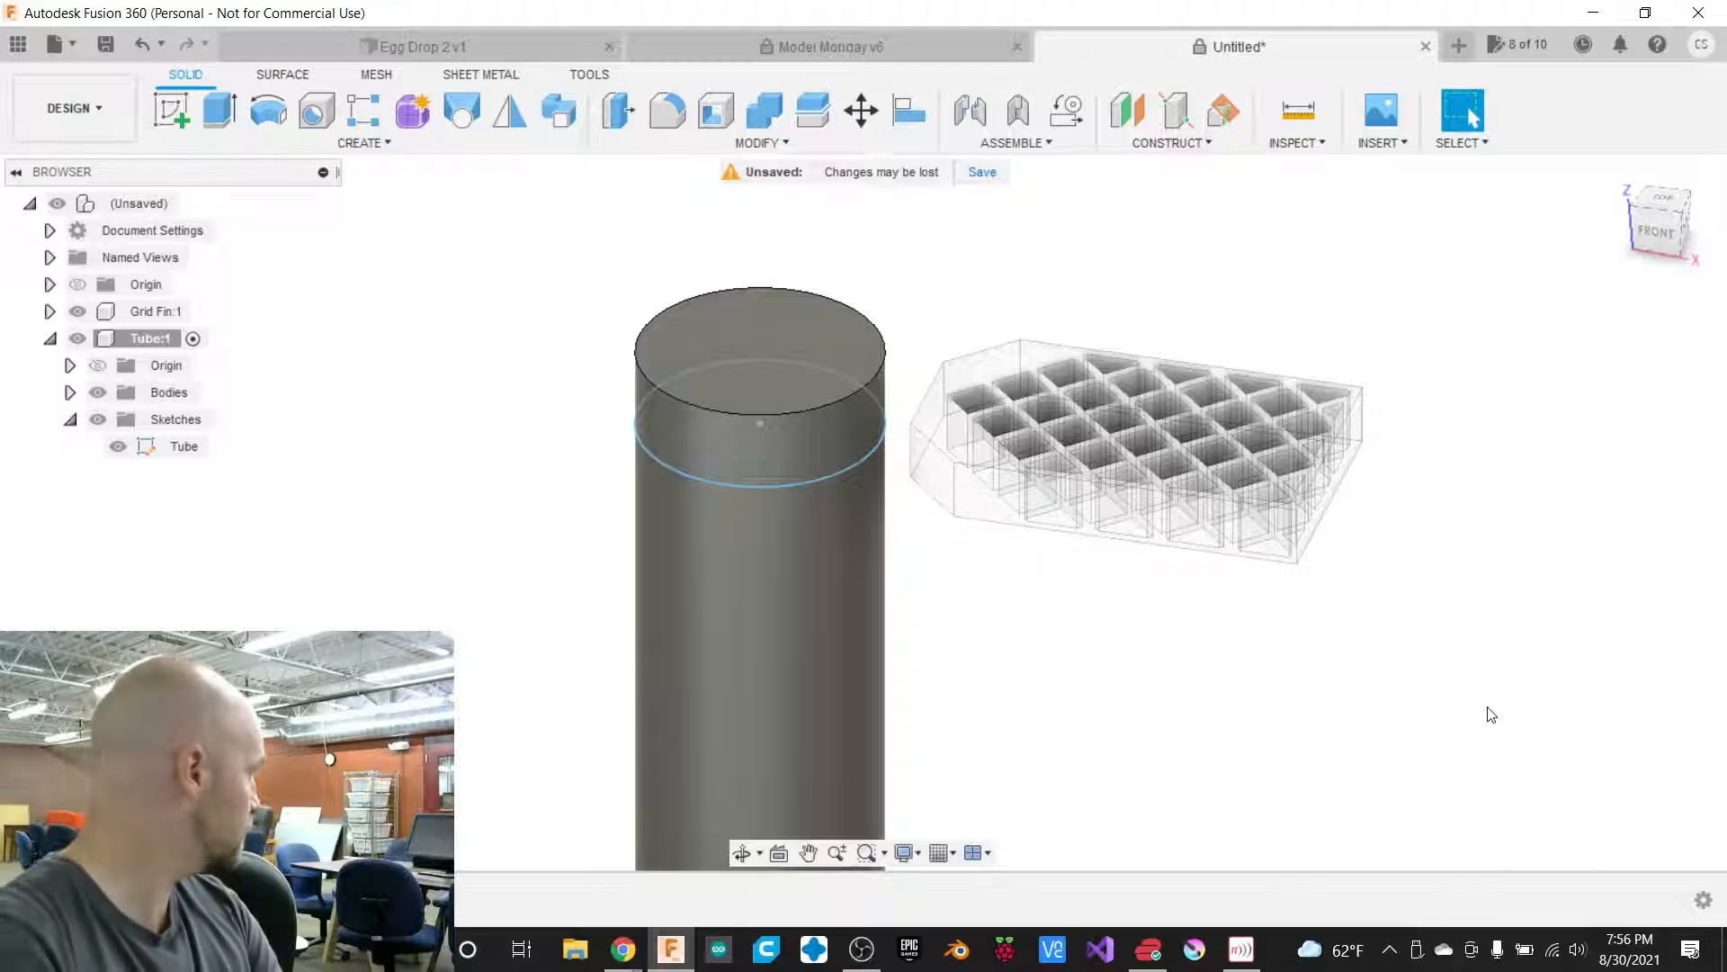
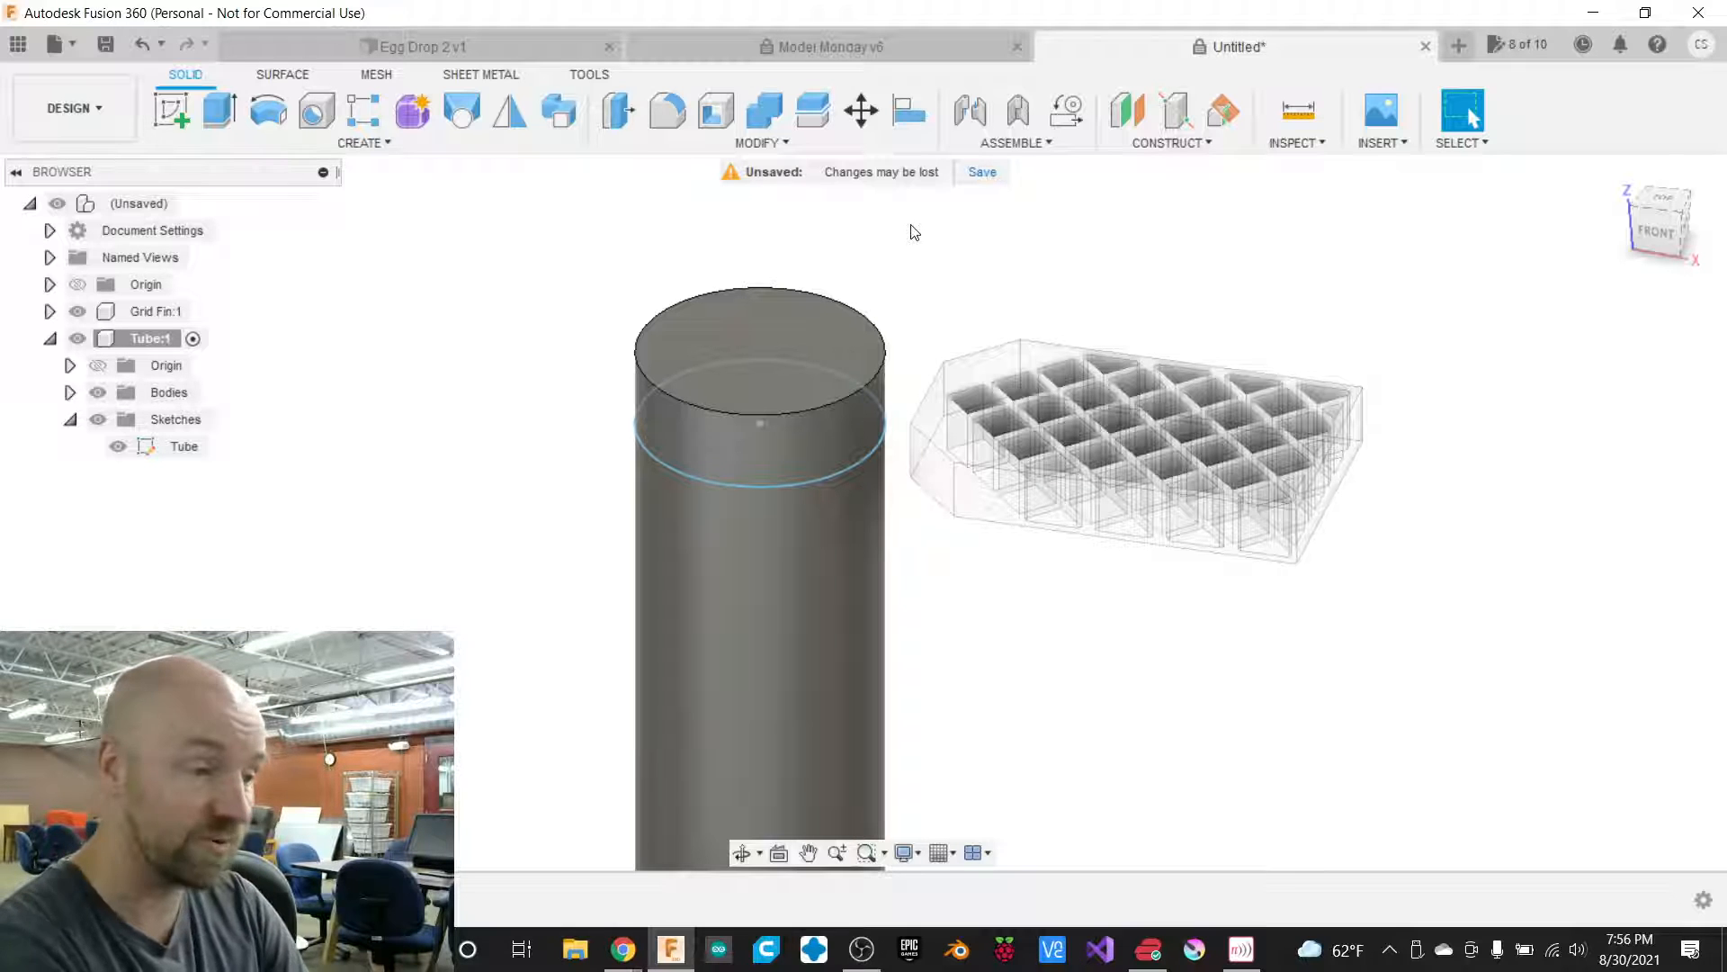
# Set up a shell through the cylinder's top face with an inside thickness of 0.125 in.
pyautogui.moveTo(1656, 219)
pyautogui.mouseDown()
pyautogui.moveTo(1612, 126)
pyautogui.moveTo(1655, 219)
pyautogui.mouseUp()
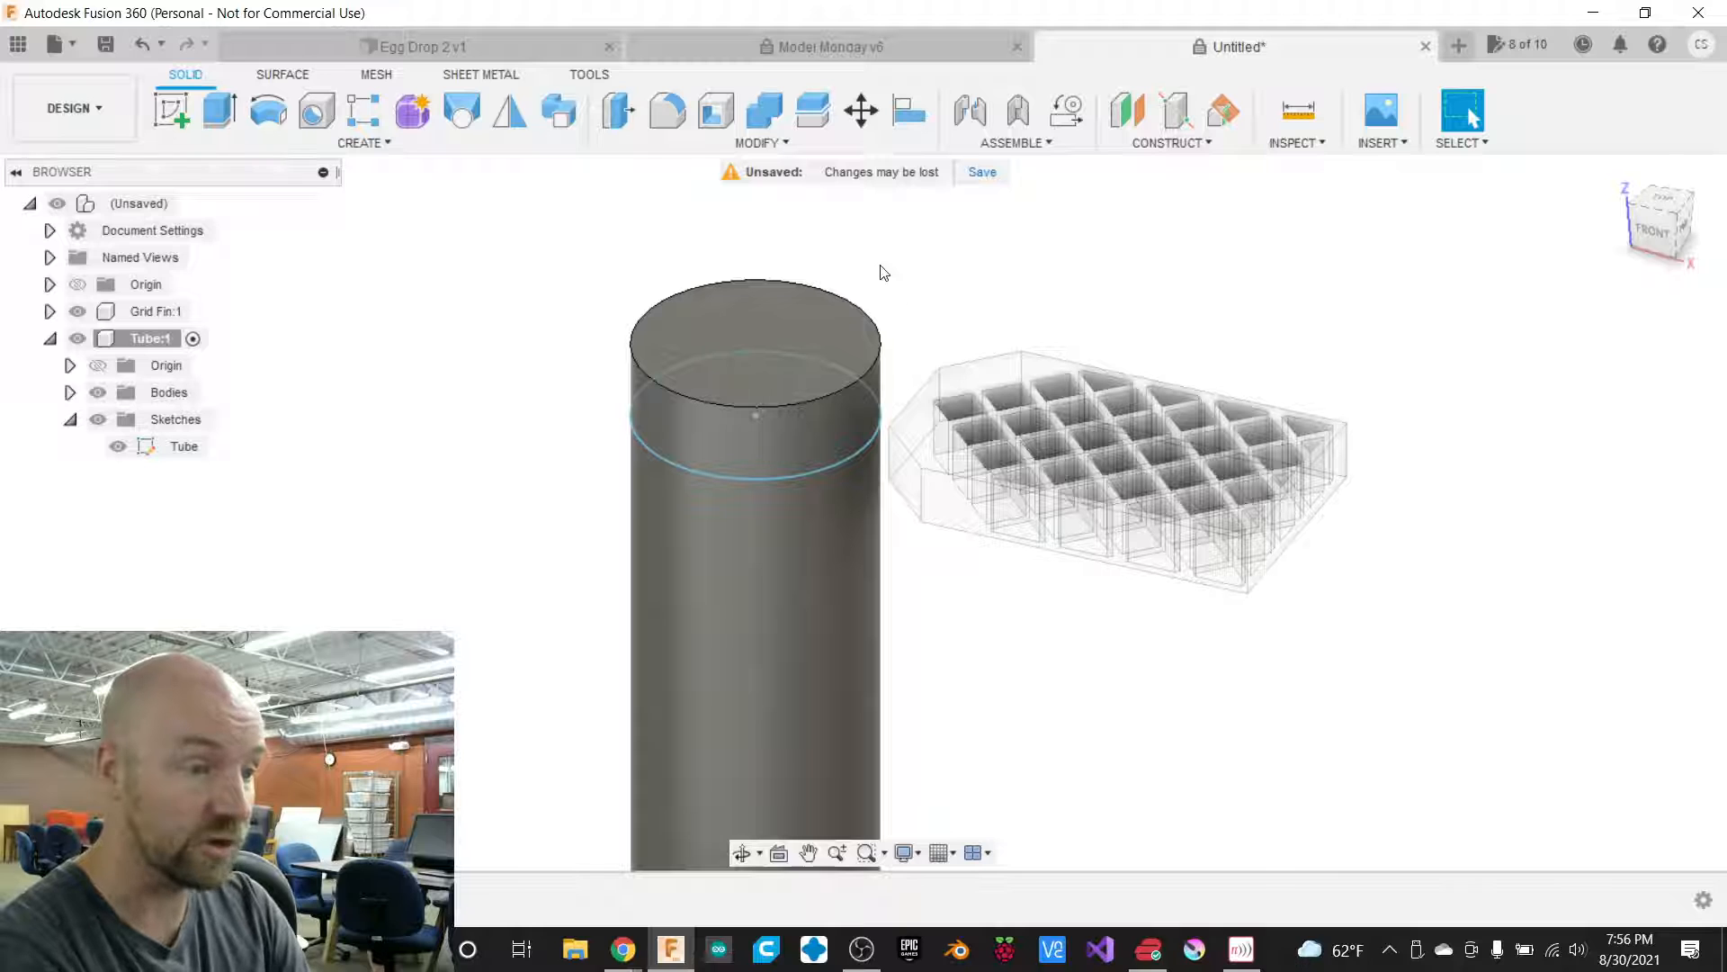
pyautogui.click(752, 143)
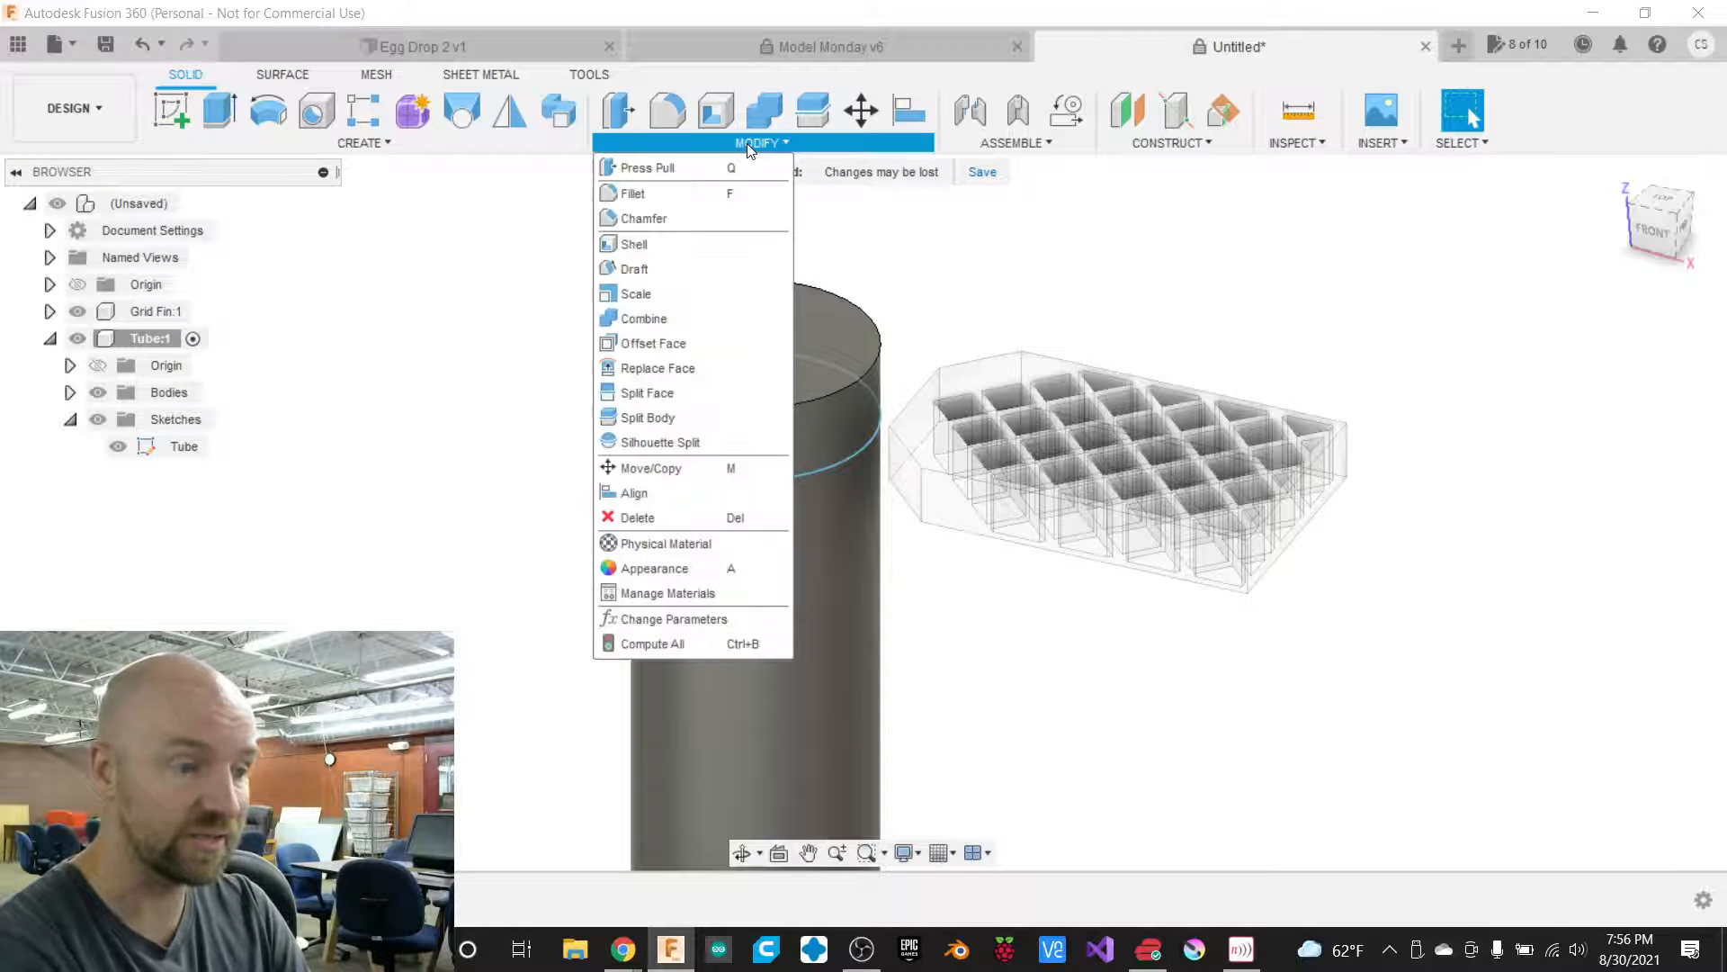
pyautogui.click(680, 253)
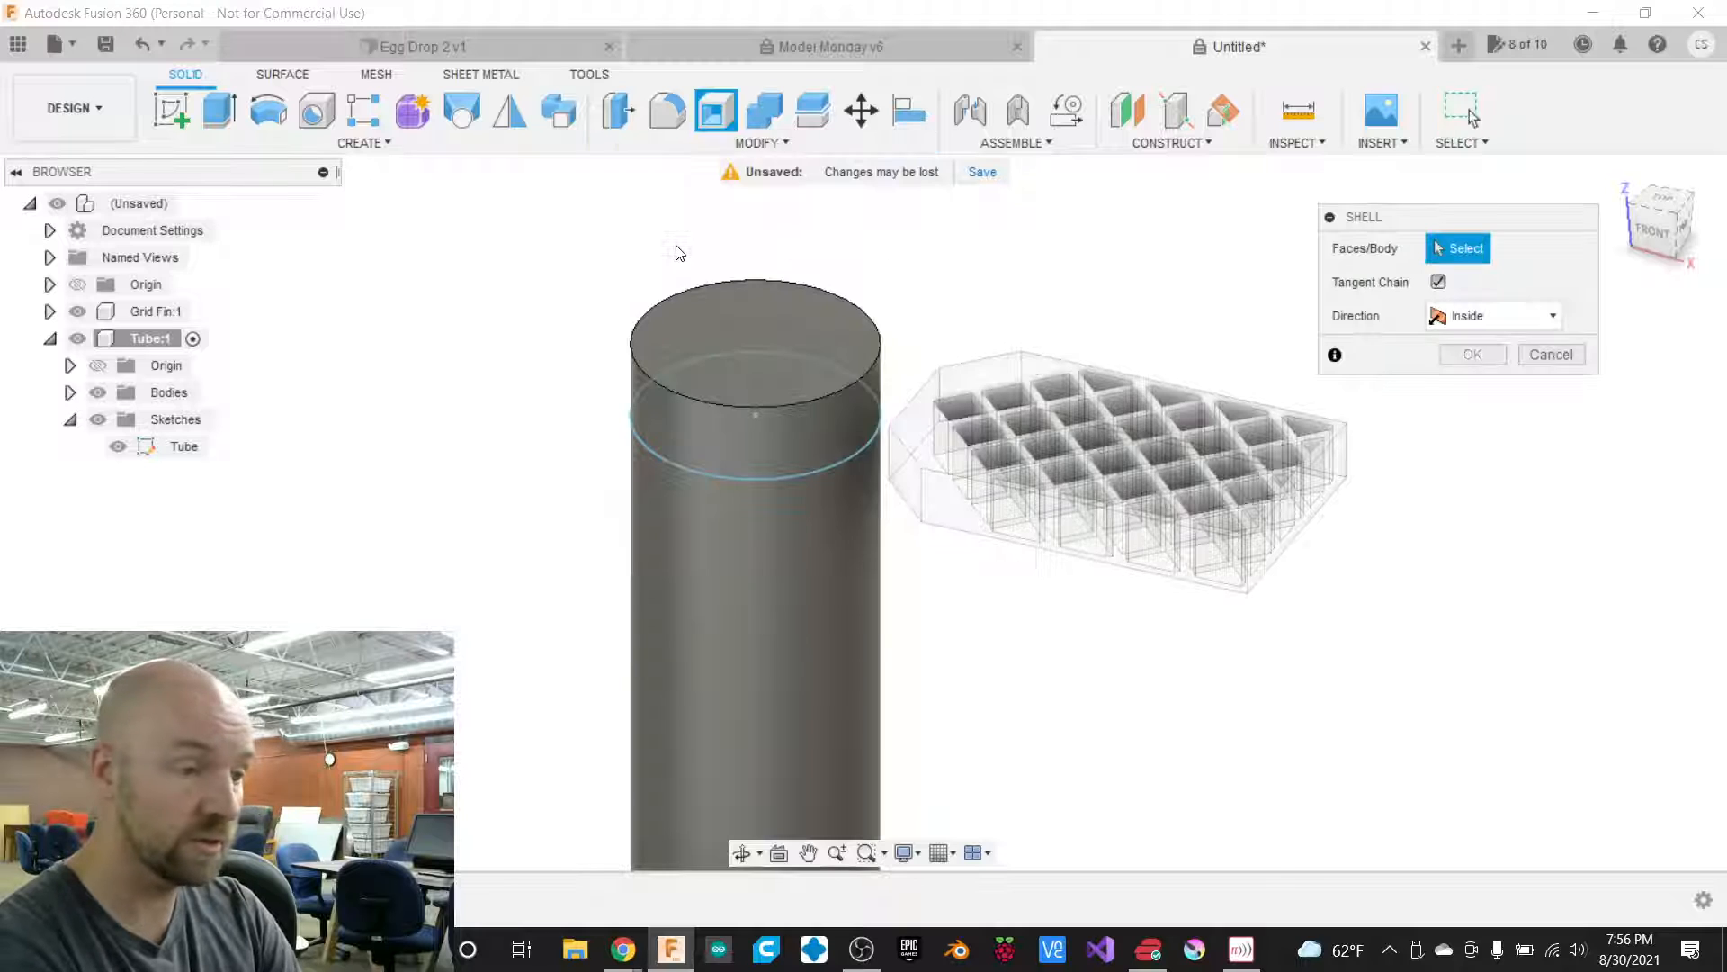
pyautogui.click(781, 328)
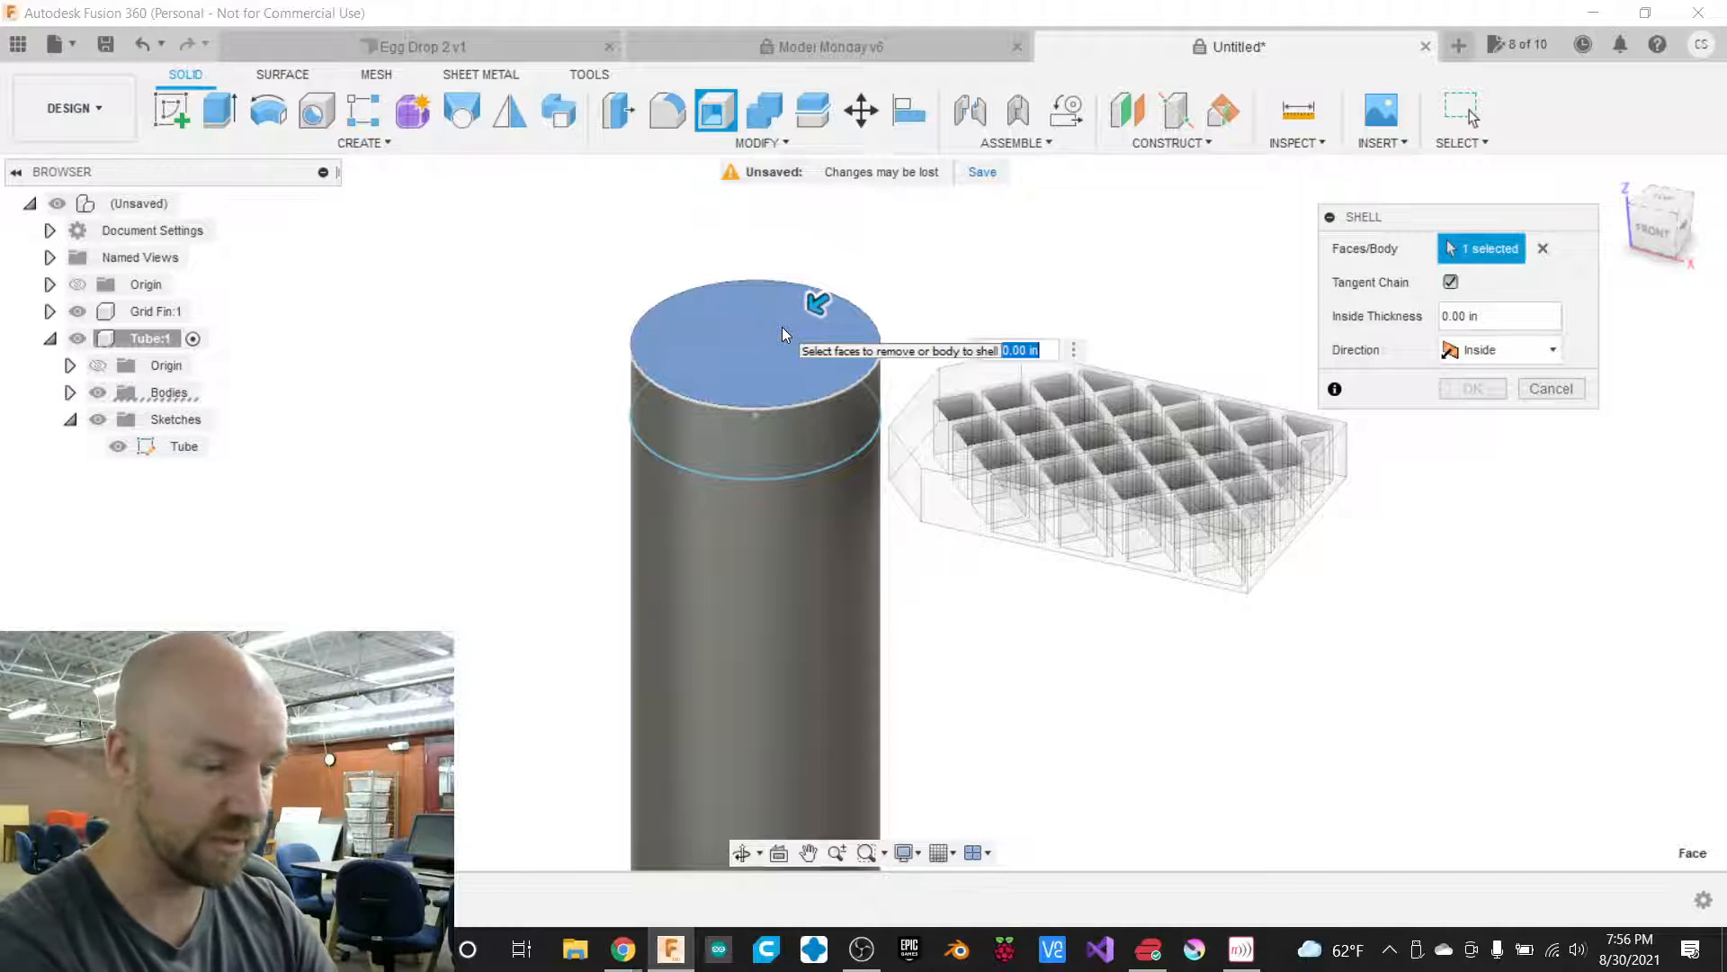
pyautogui.write('.1')
pyautogui.press('Return')
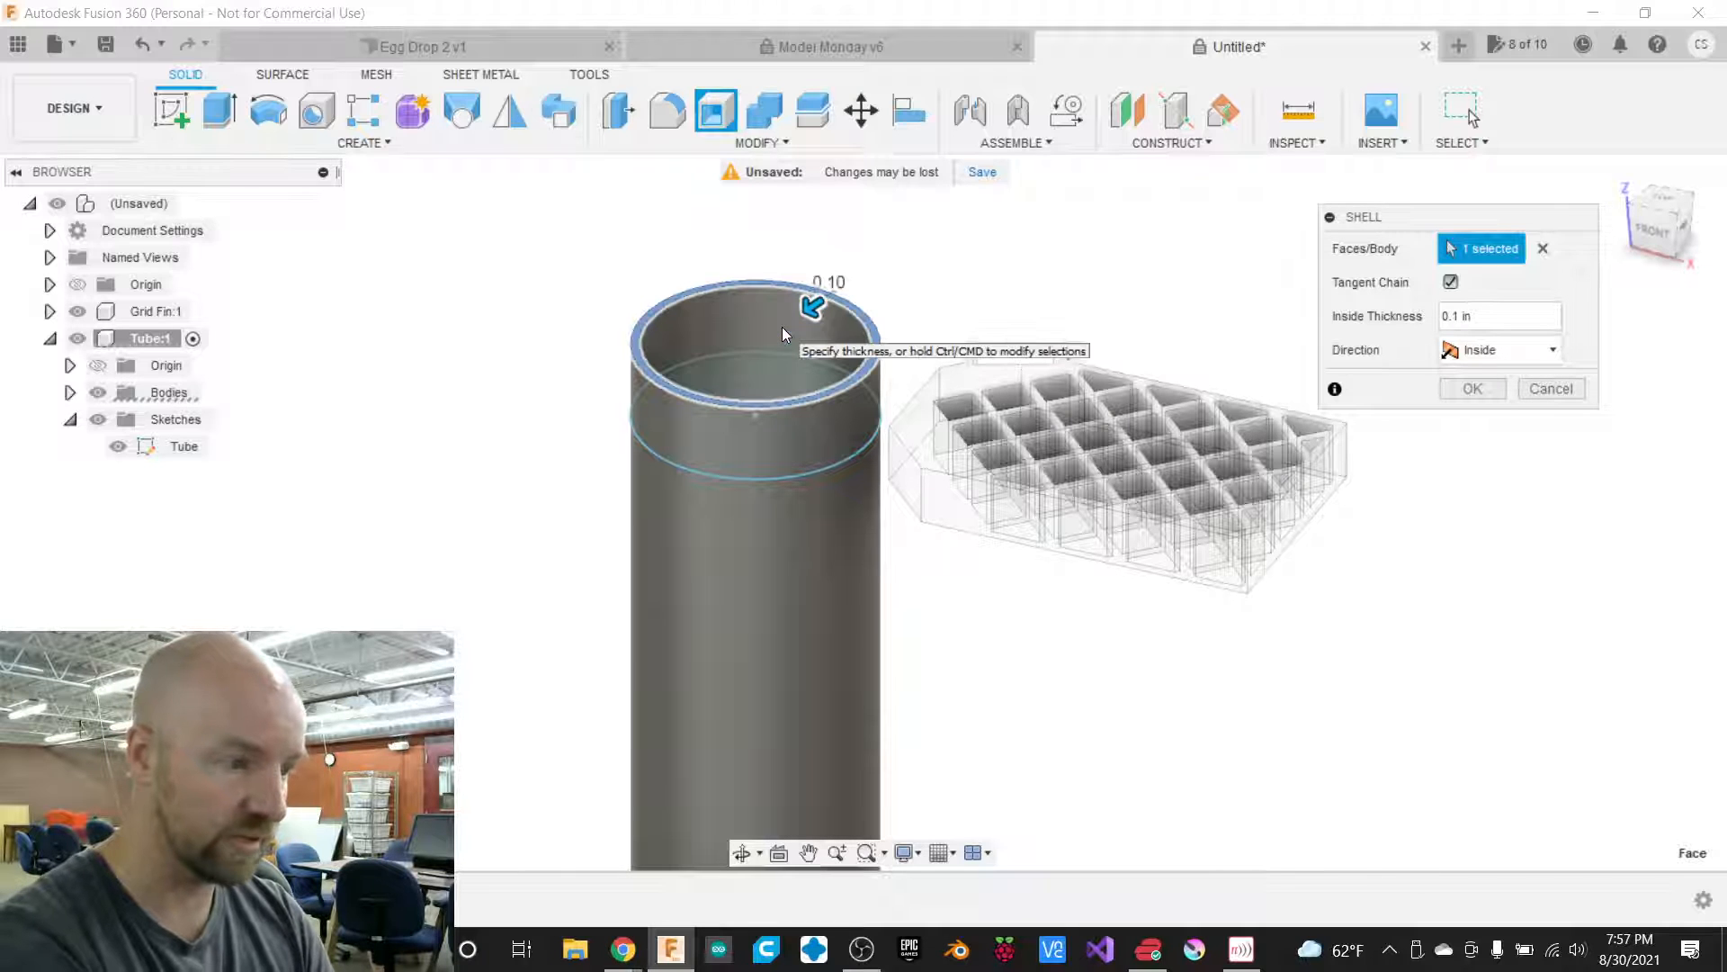
pyautogui.write('.125')
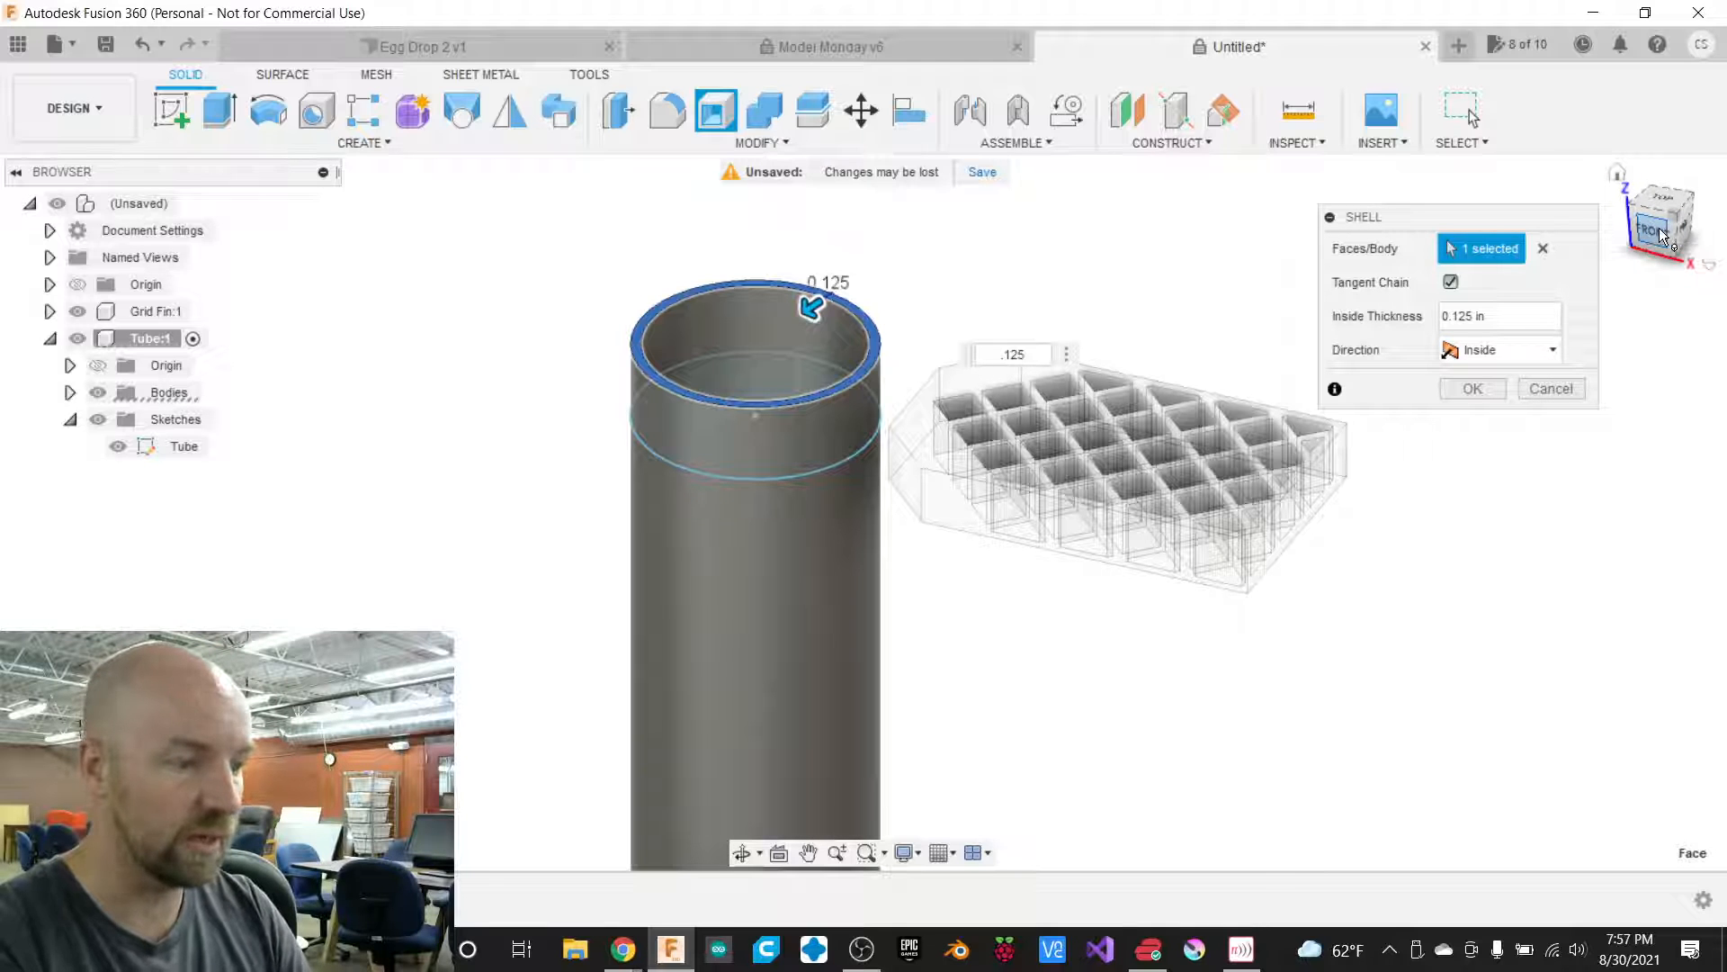
# Try adding the cylinder's bottom face to the shell so both ends are open, with a 0.125 in inside thickness.
pyautogui.moveTo(1660, 233)
pyautogui.mouseDown()
pyautogui.moveTo(1669, 299)
pyautogui.moveTo(1671, 167)
pyautogui.mouseUp()
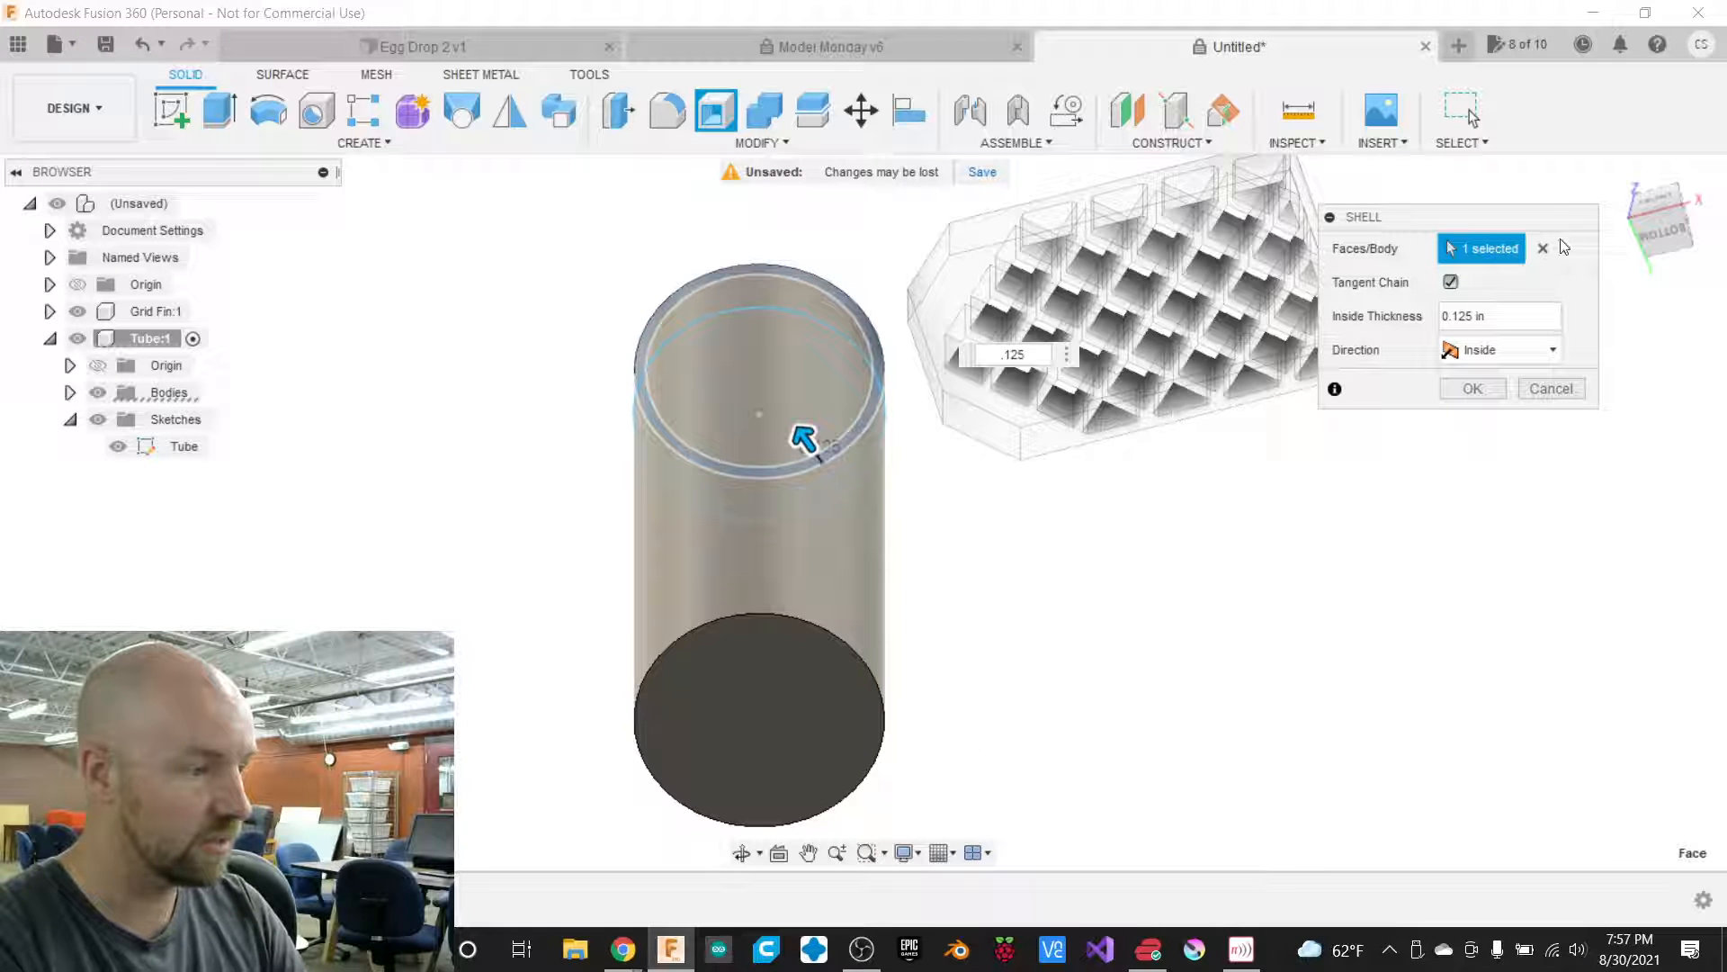
pyautogui.tripleClick(1489, 316)
pyautogui.write('0')
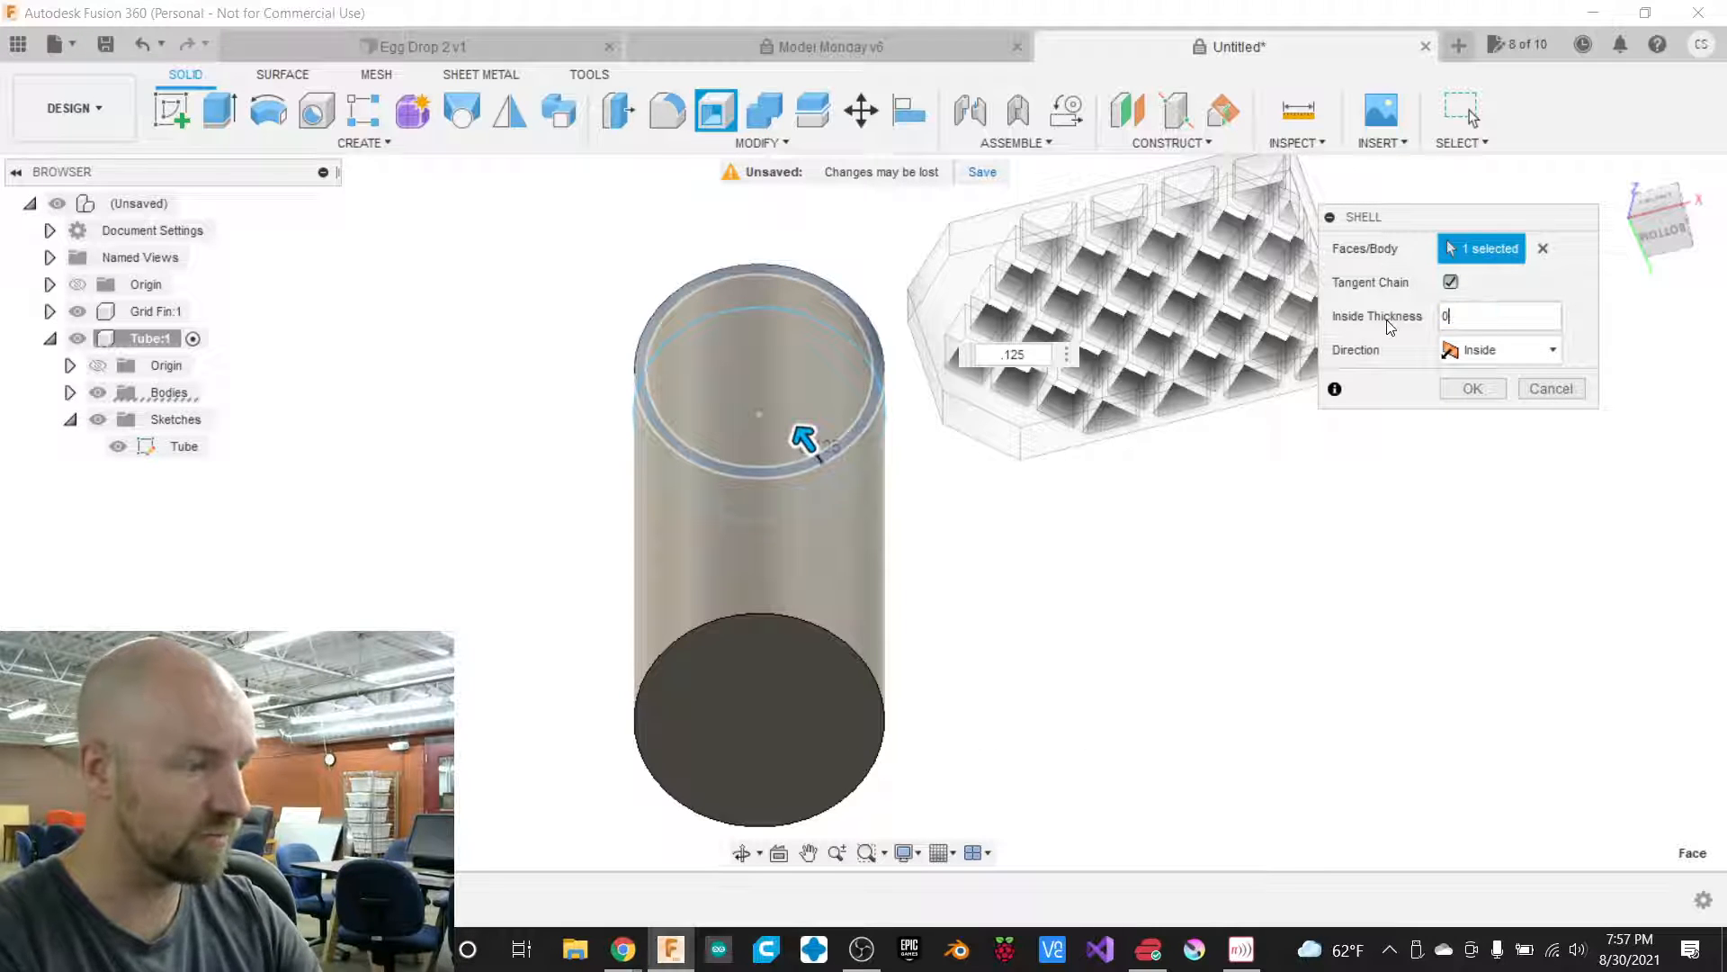
pyautogui.click(753, 710)
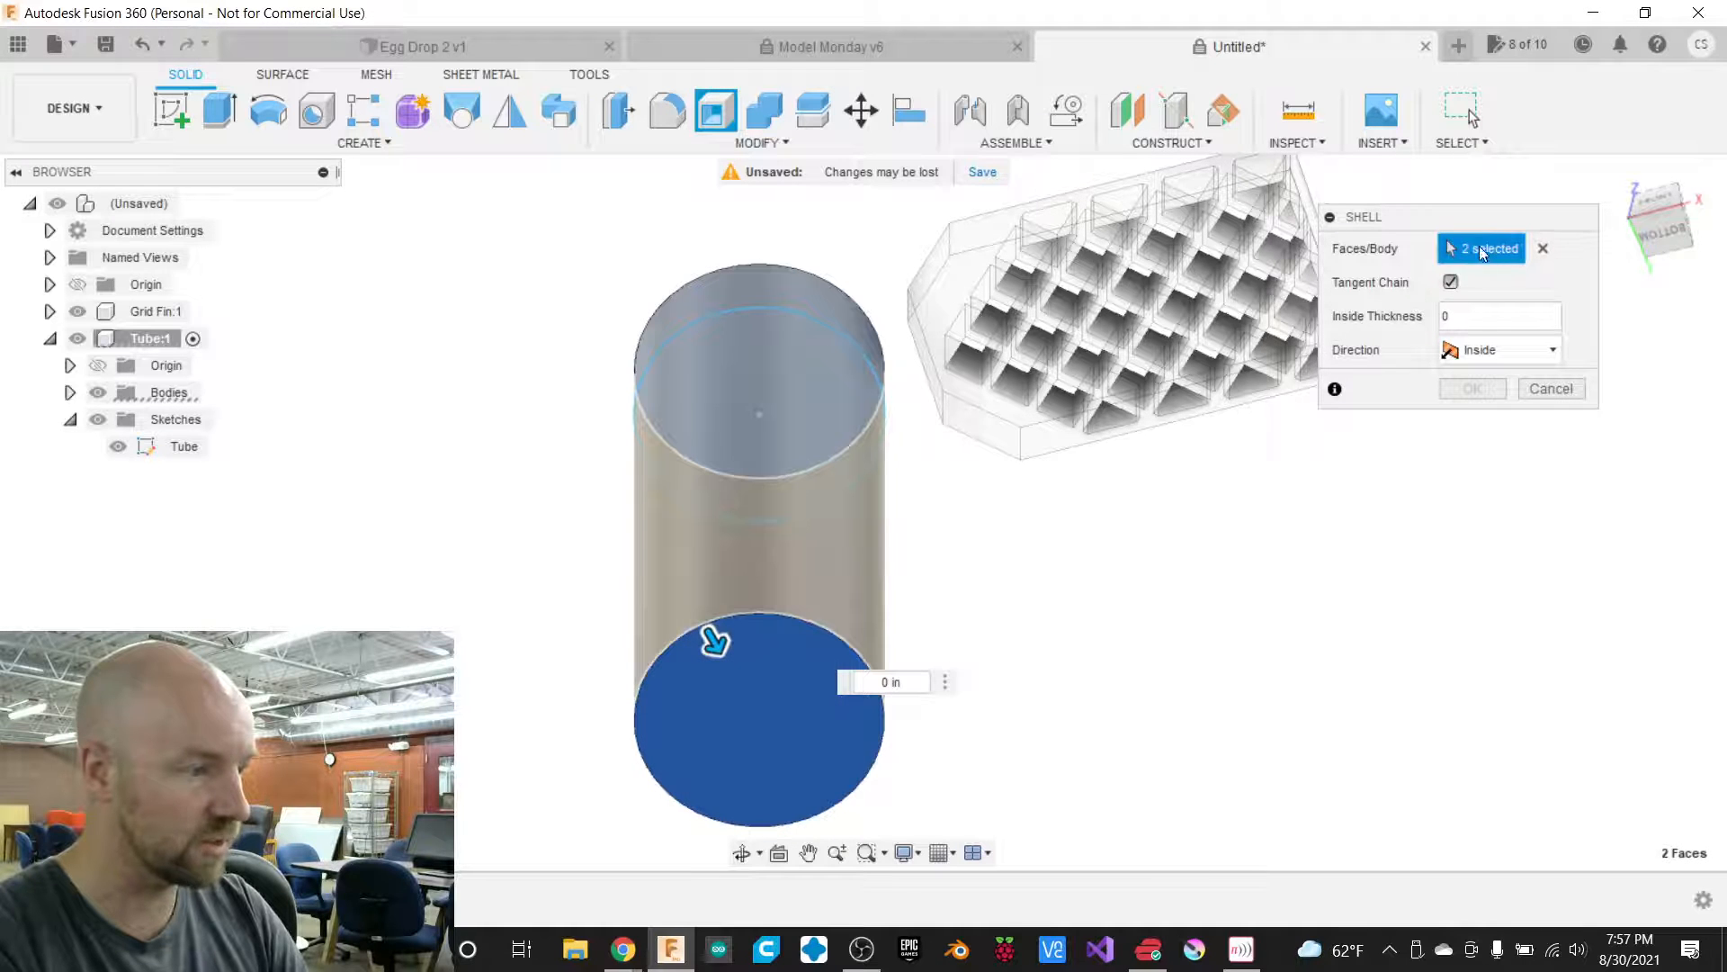
pyautogui.doubleClick(1448, 315)
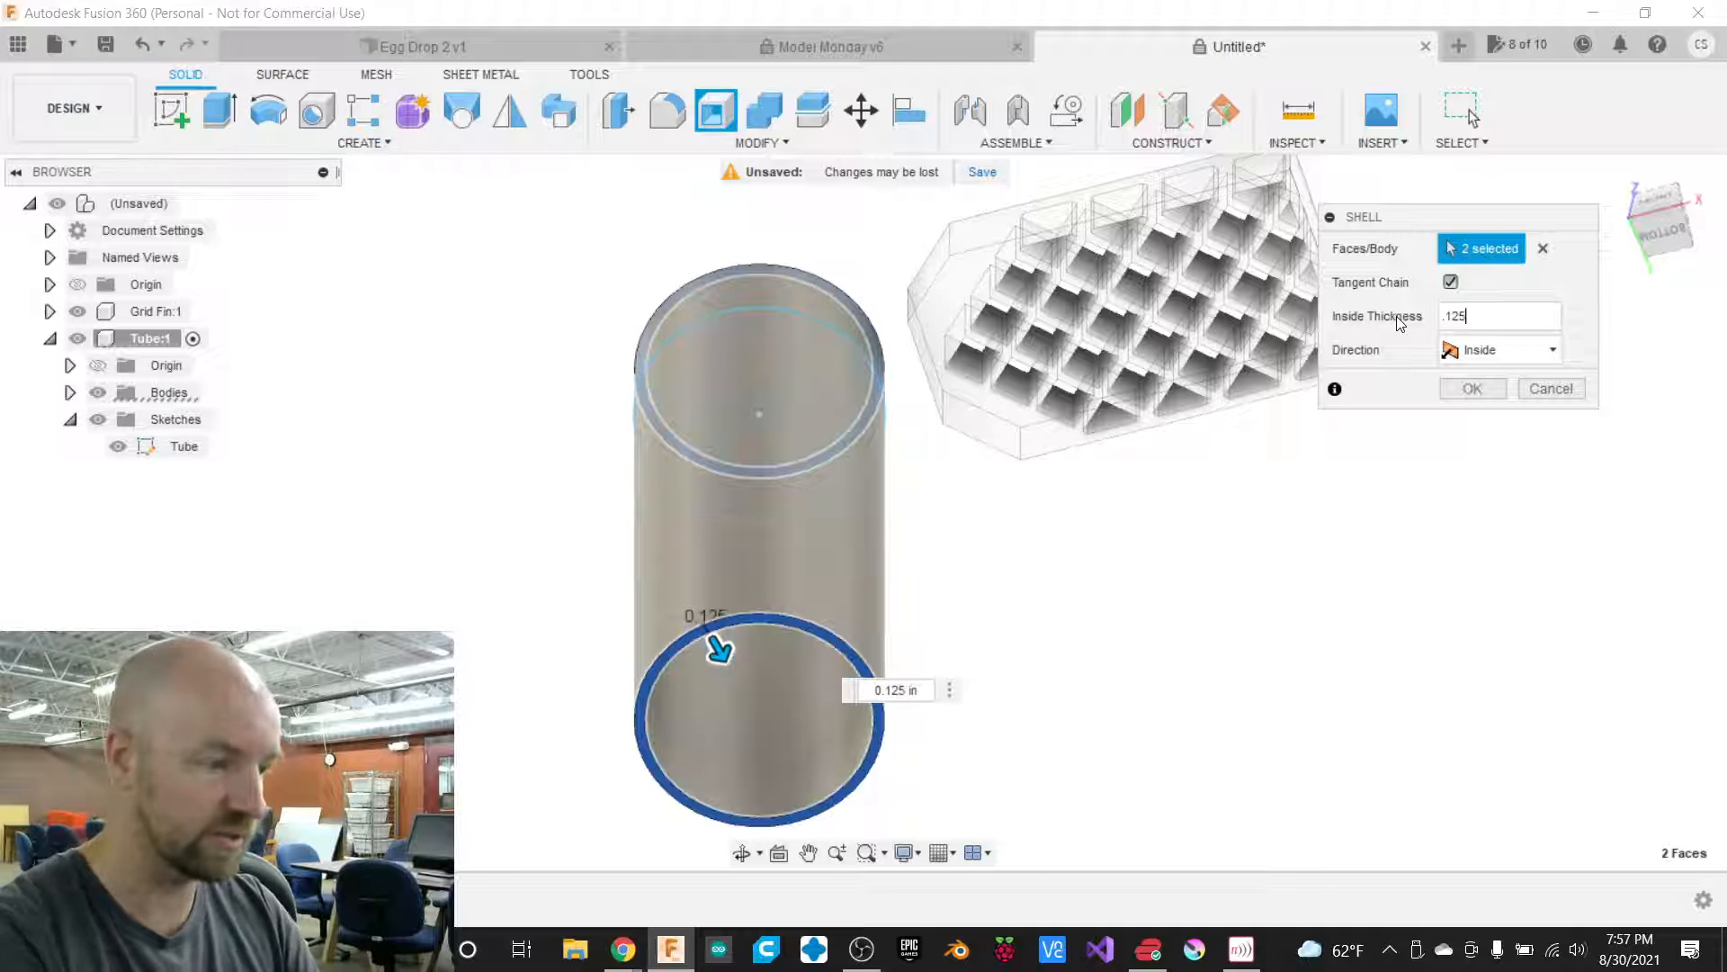
pyautogui.click(1661, 225)
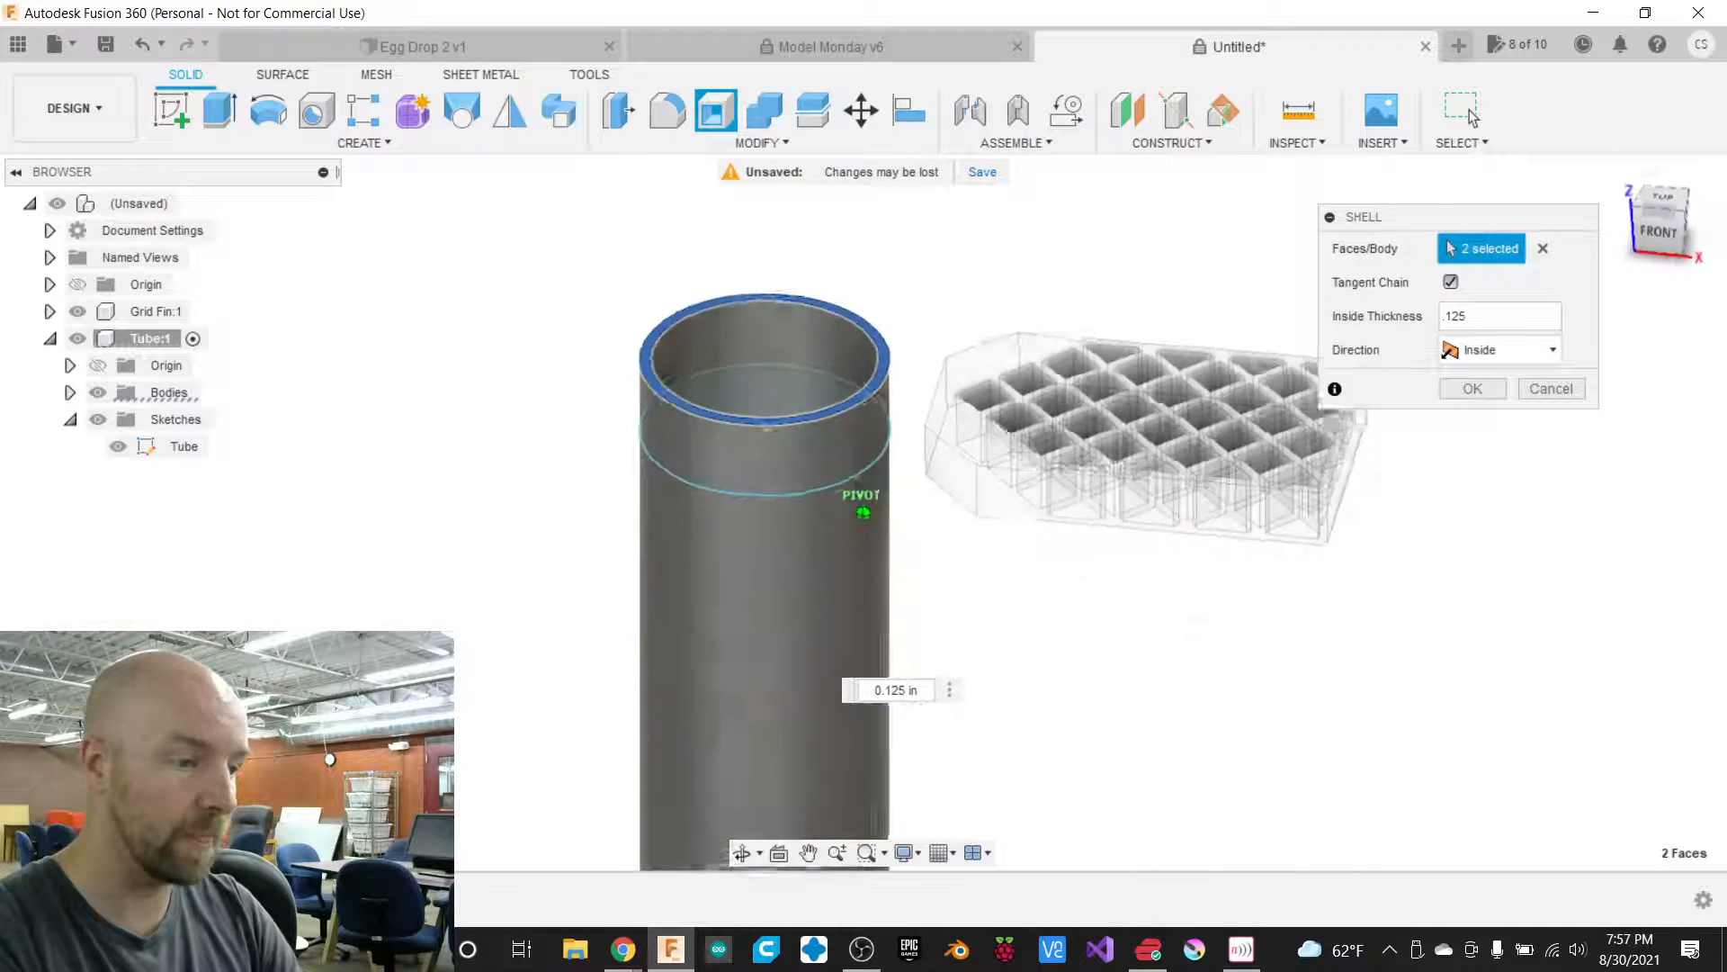
pyautogui.scroll(-3, 898, 284)
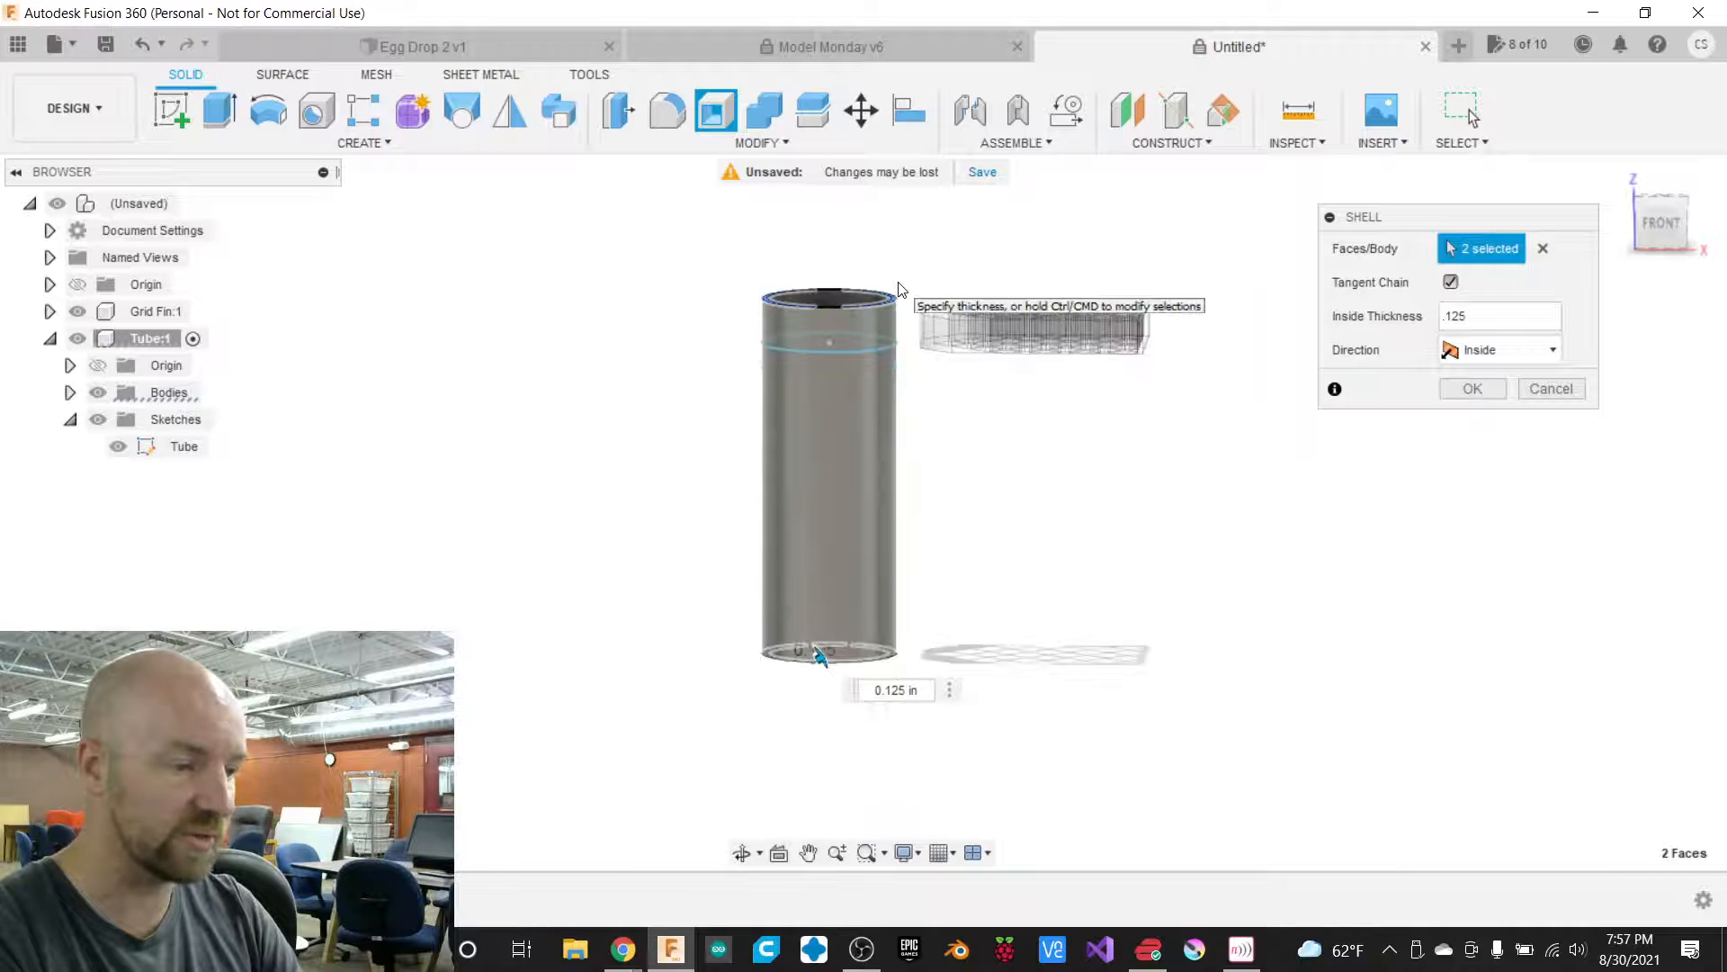
pyautogui.scroll(1, 909, 470)
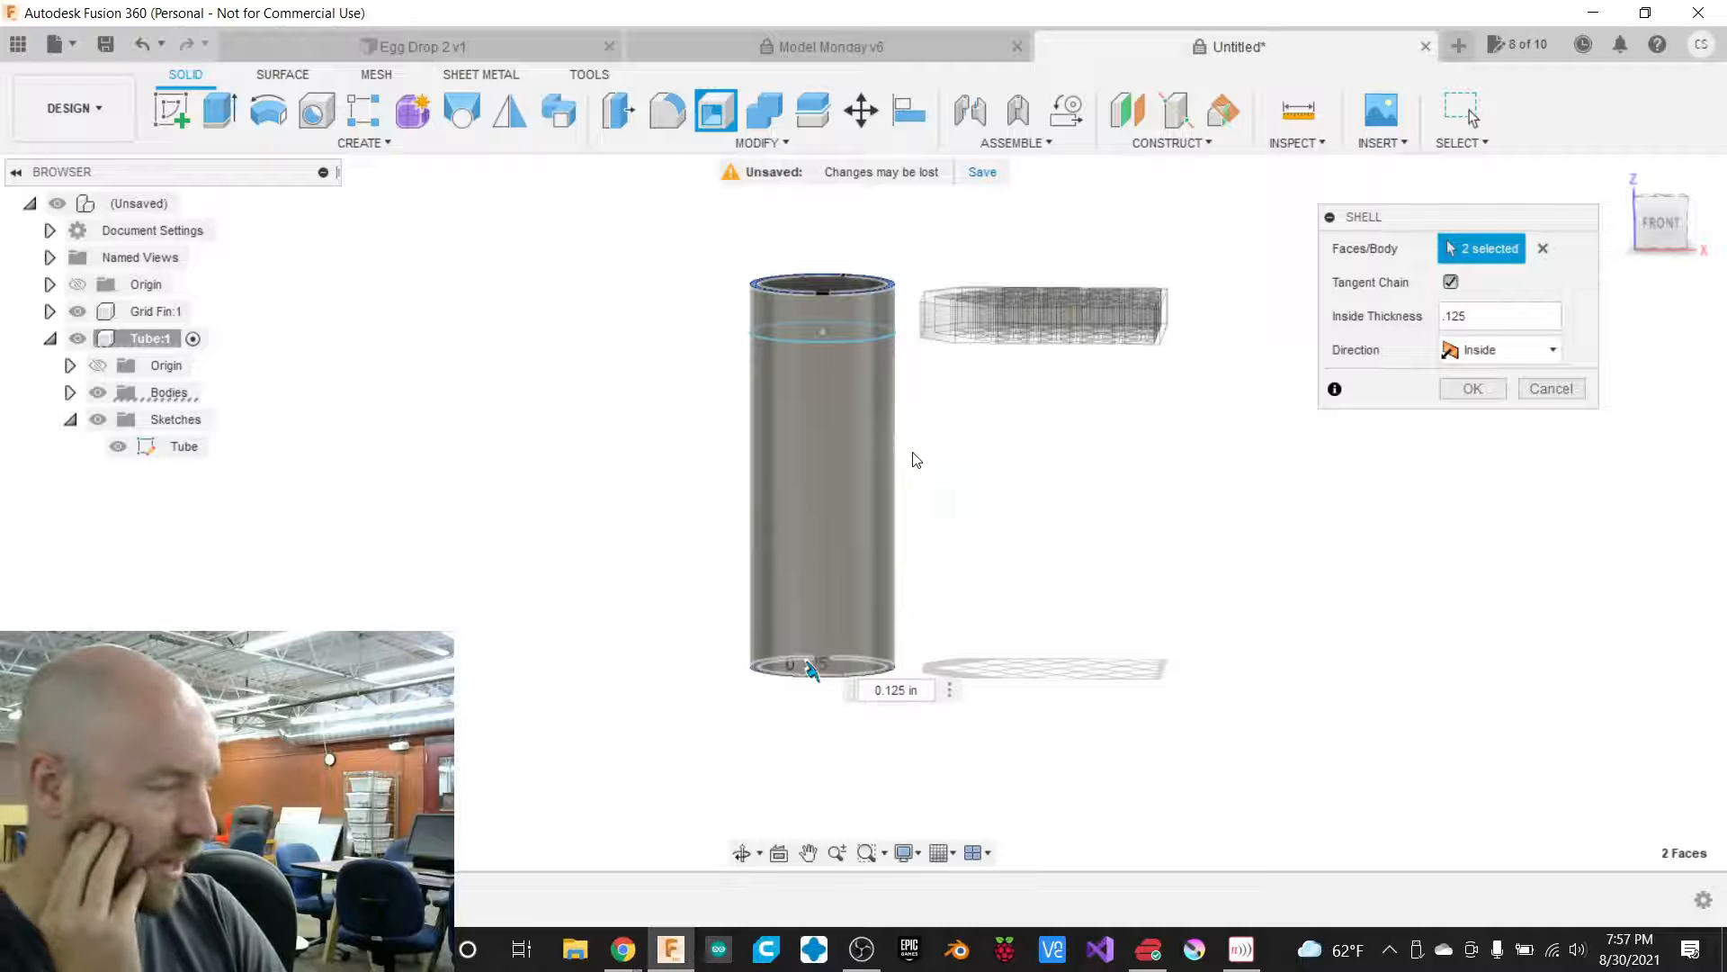
pyautogui.moveTo(1663, 232); pyautogui.dragTo(1681, 272)
# Clear the shell's face selection, pick only the cylinder's top face and complete the 0.125 in inside shell.
pyautogui.click(1541, 247)
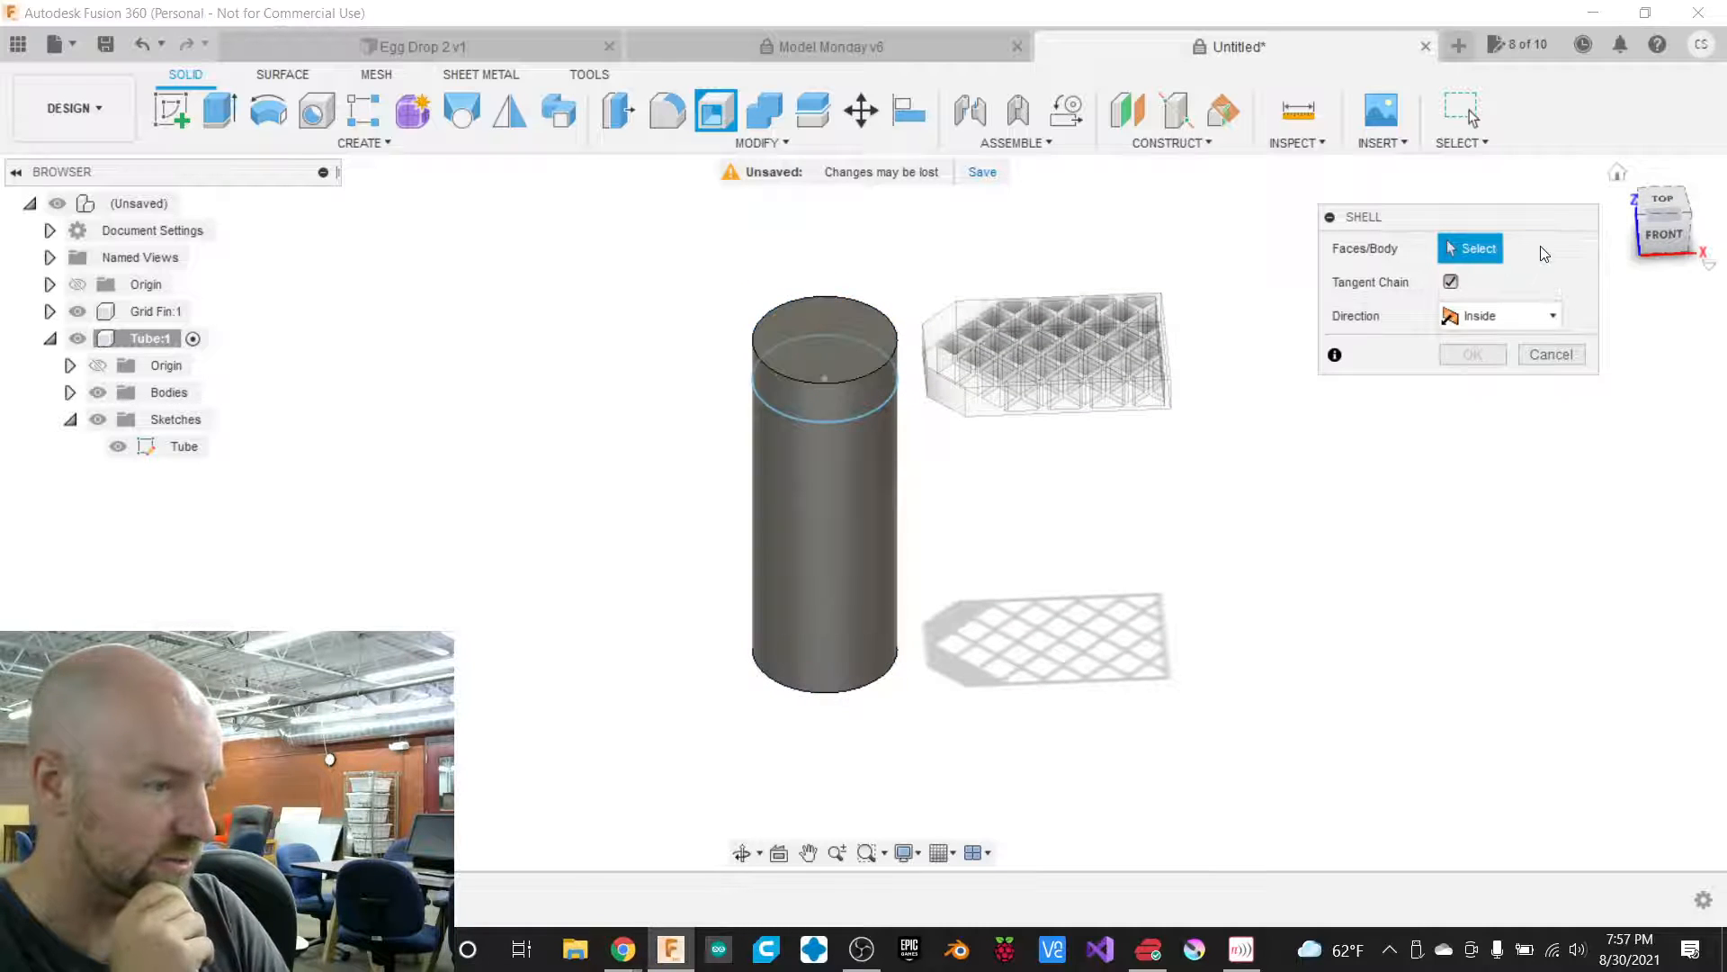
pyautogui.click(810, 334)
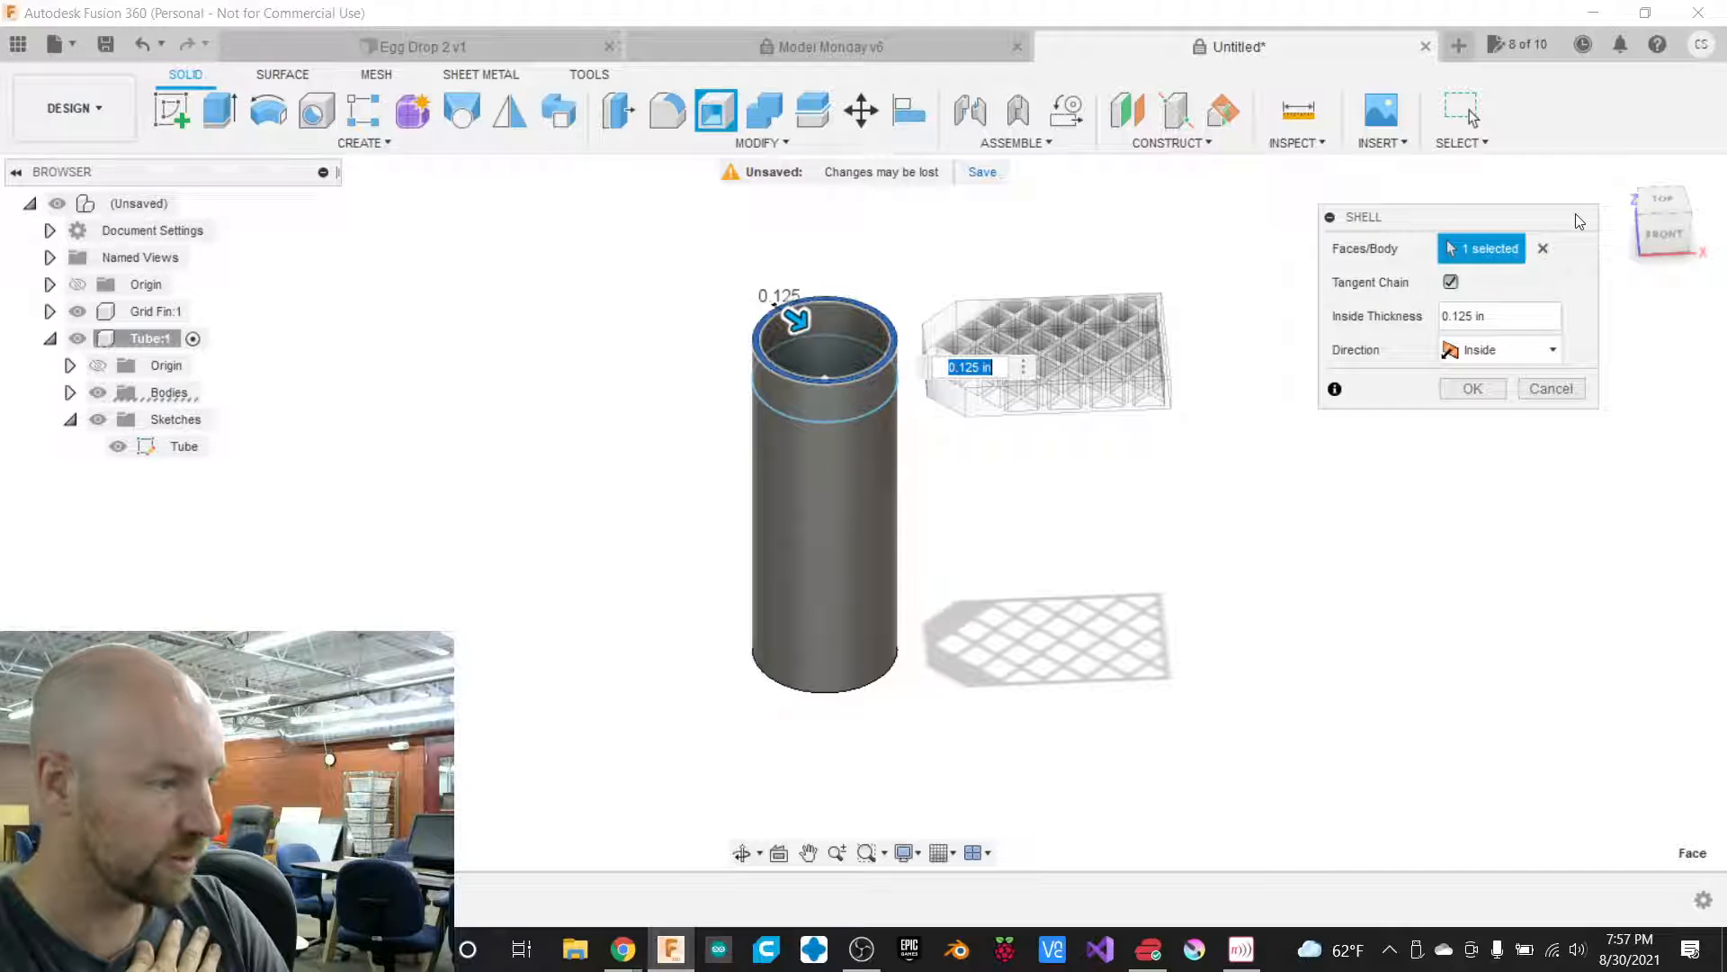
pyautogui.moveTo(1657, 223)
pyautogui.mouseDown()
pyautogui.moveTo(1663, 270)
pyautogui.moveTo(1665, 197)
pyautogui.mouseUp()
pyautogui.click(1473, 388)
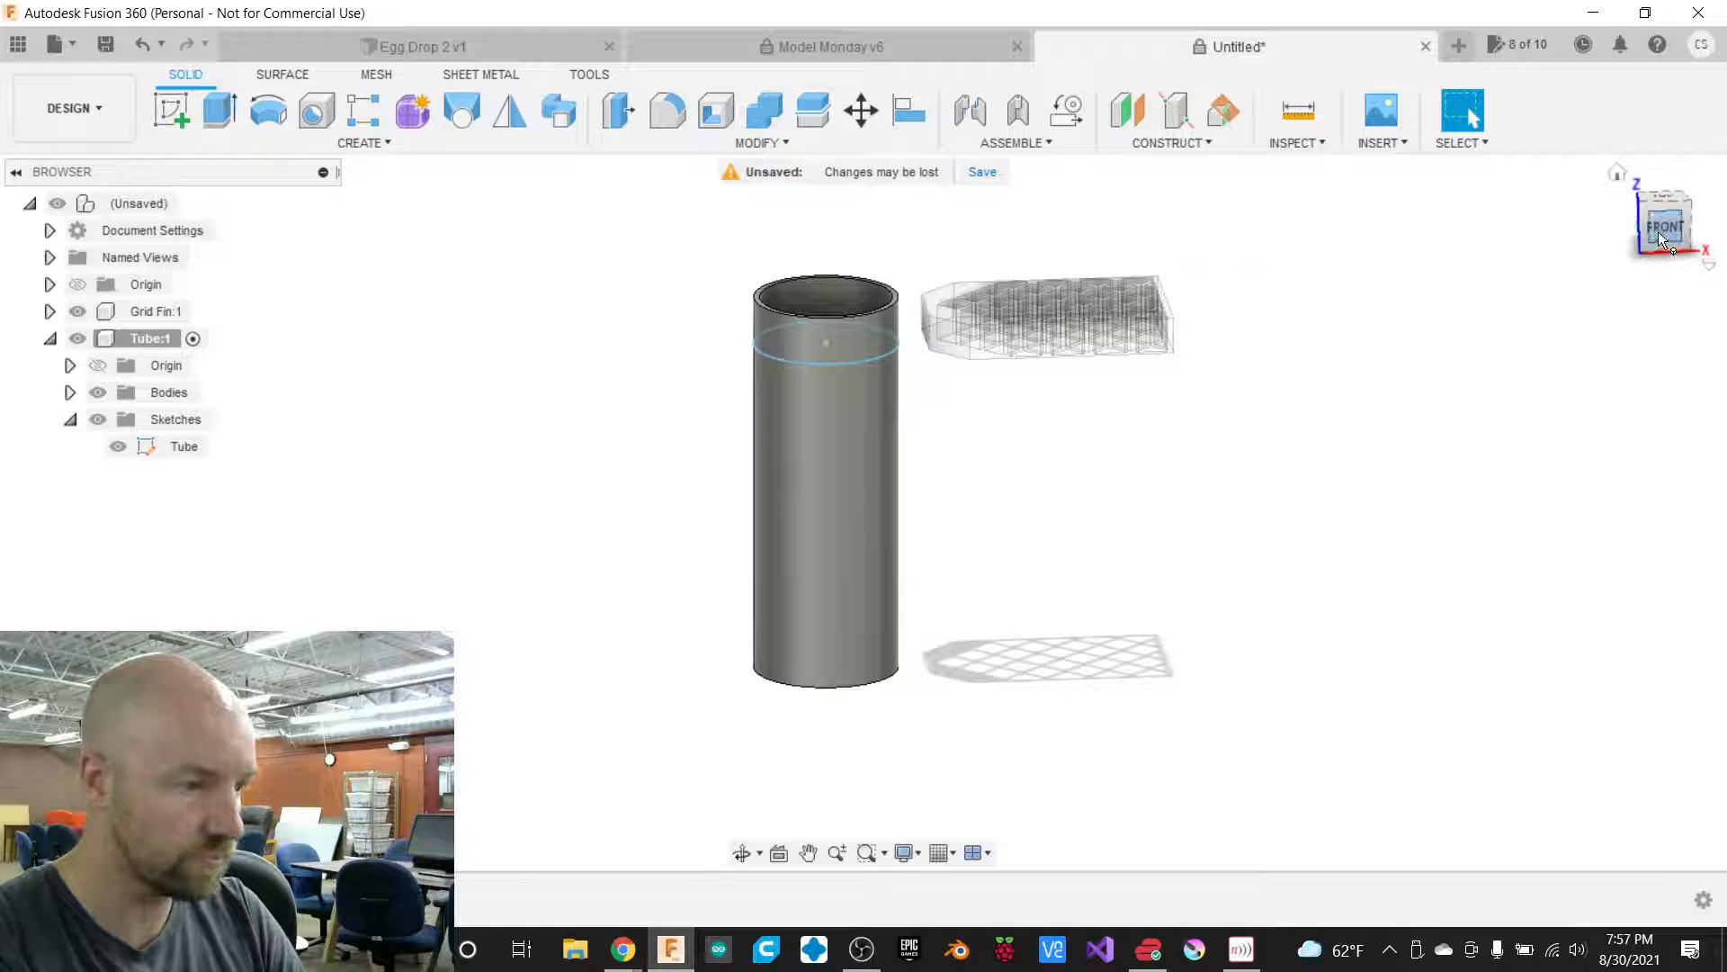
# Activate the top-level assembly, hide the Tube sketch and collapse the Tube component's browser tree.
pyautogui.moveTo(1658, 234); pyautogui.dragTo(1653, 230)
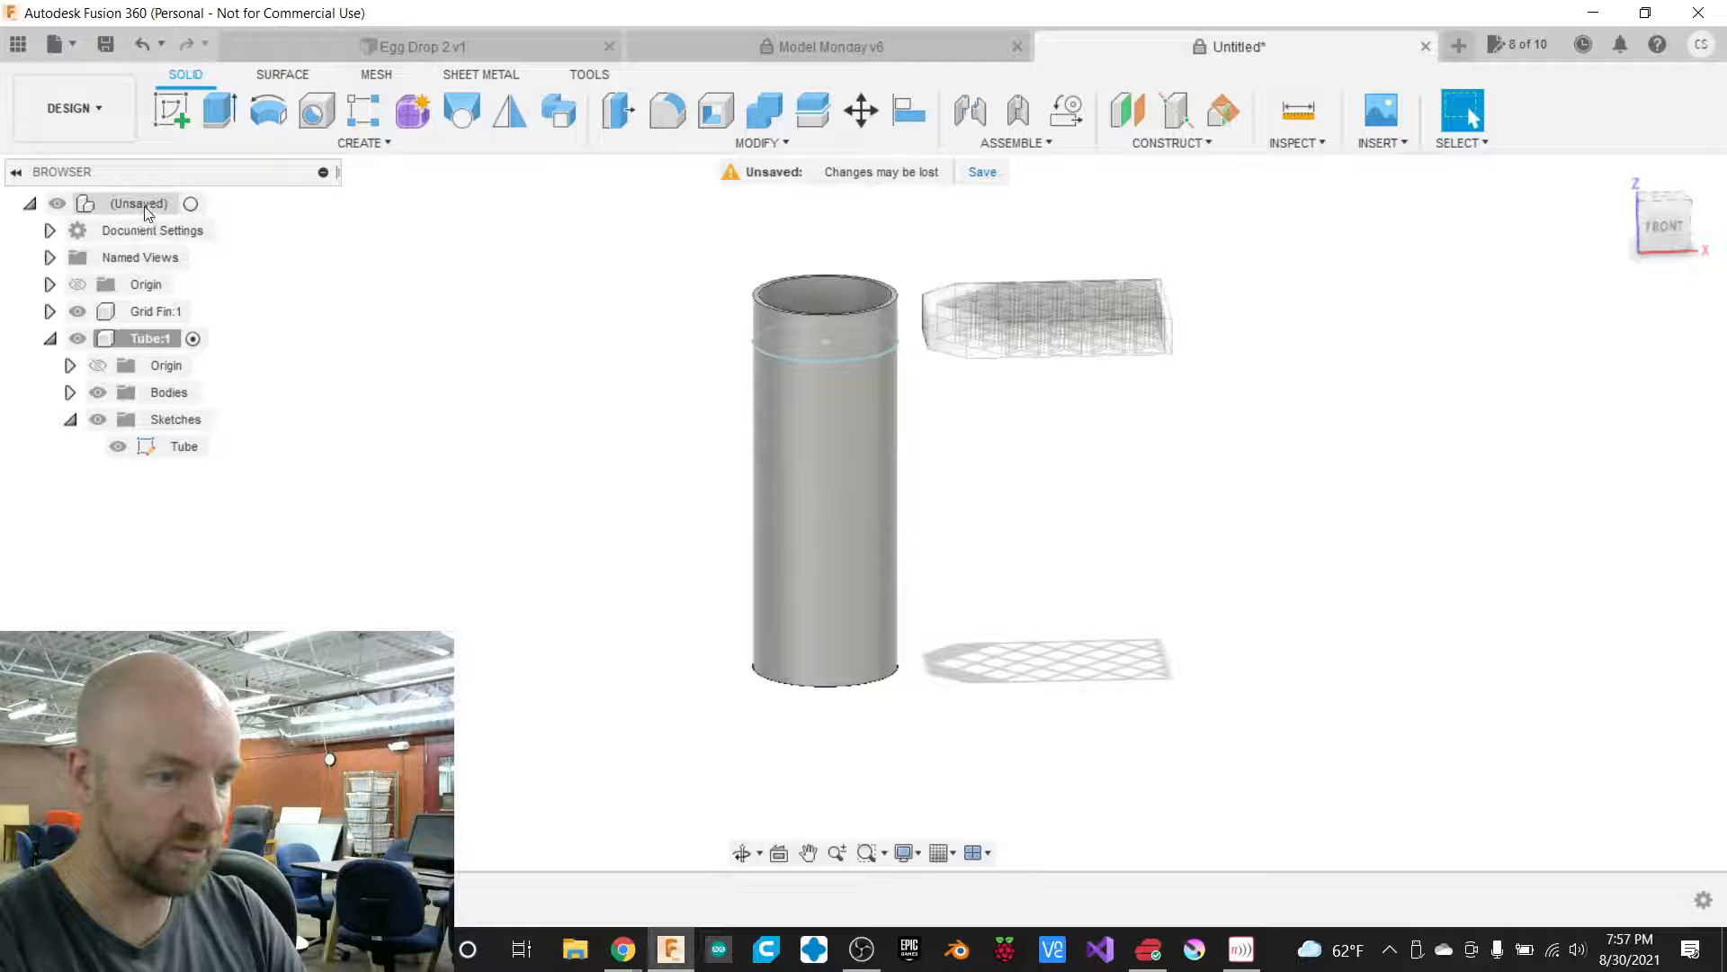
pyautogui.click(195, 204)
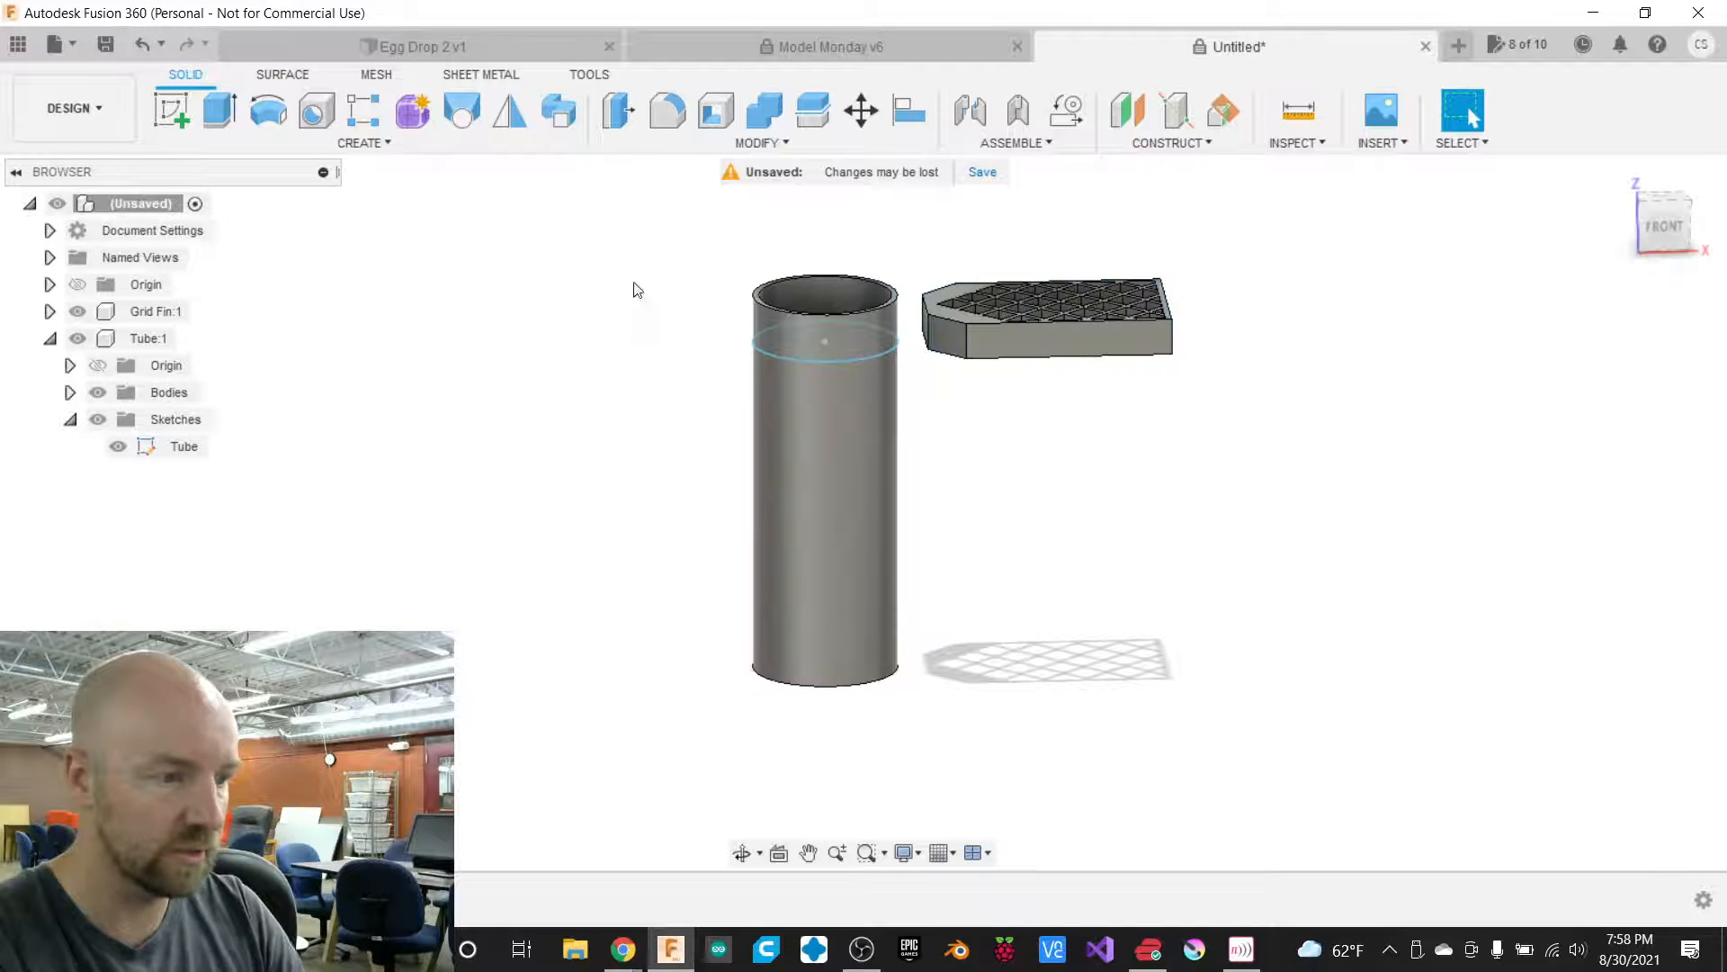
pyautogui.click(118, 446)
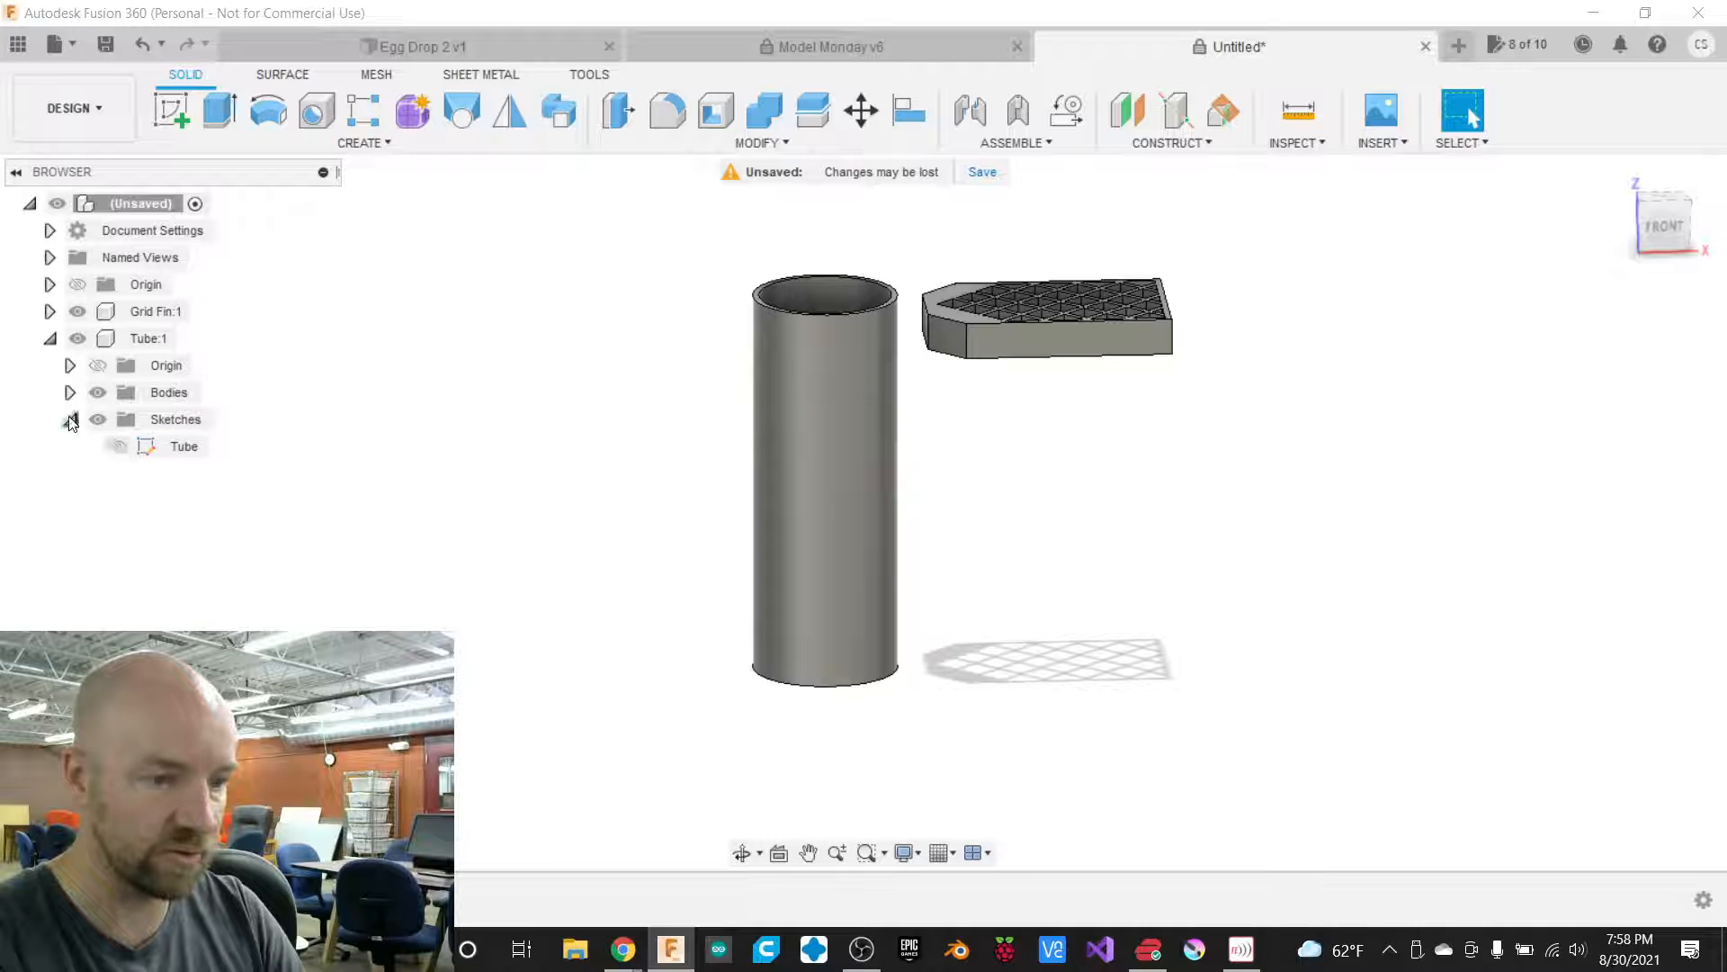
pyautogui.click(70, 419)
pyautogui.click(49, 338)
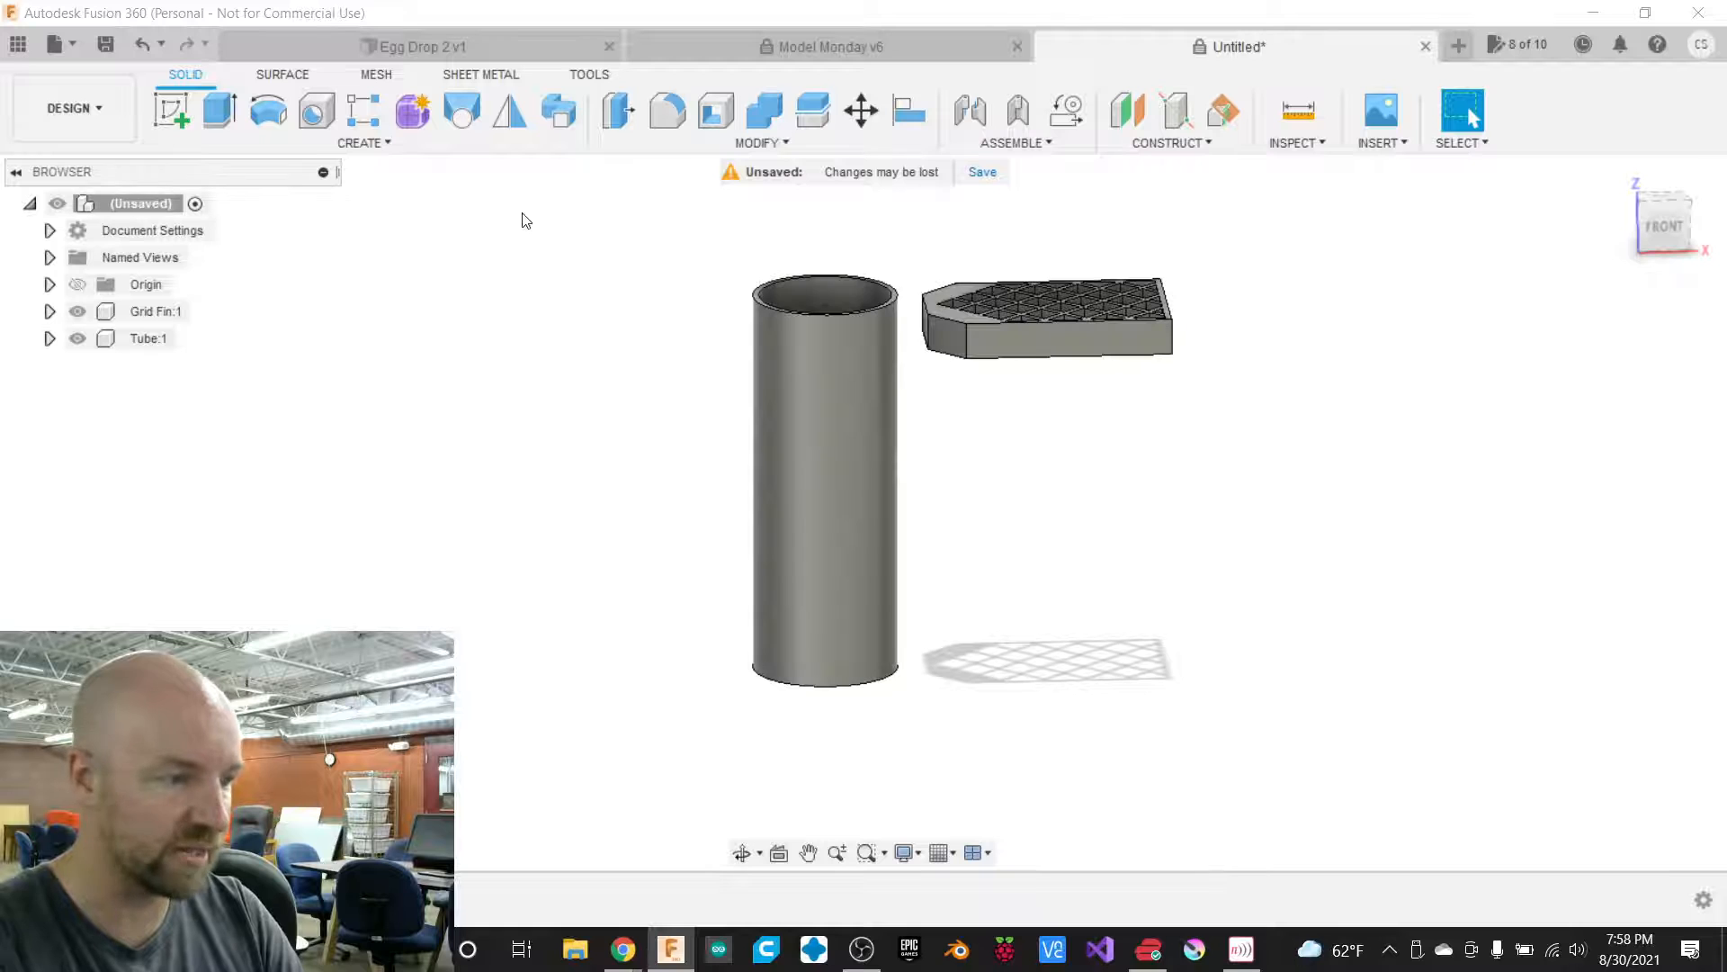
# Set up a circular pattern of type Components with the Grid Fin component as the object.
pyautogui.click(1663, 194)
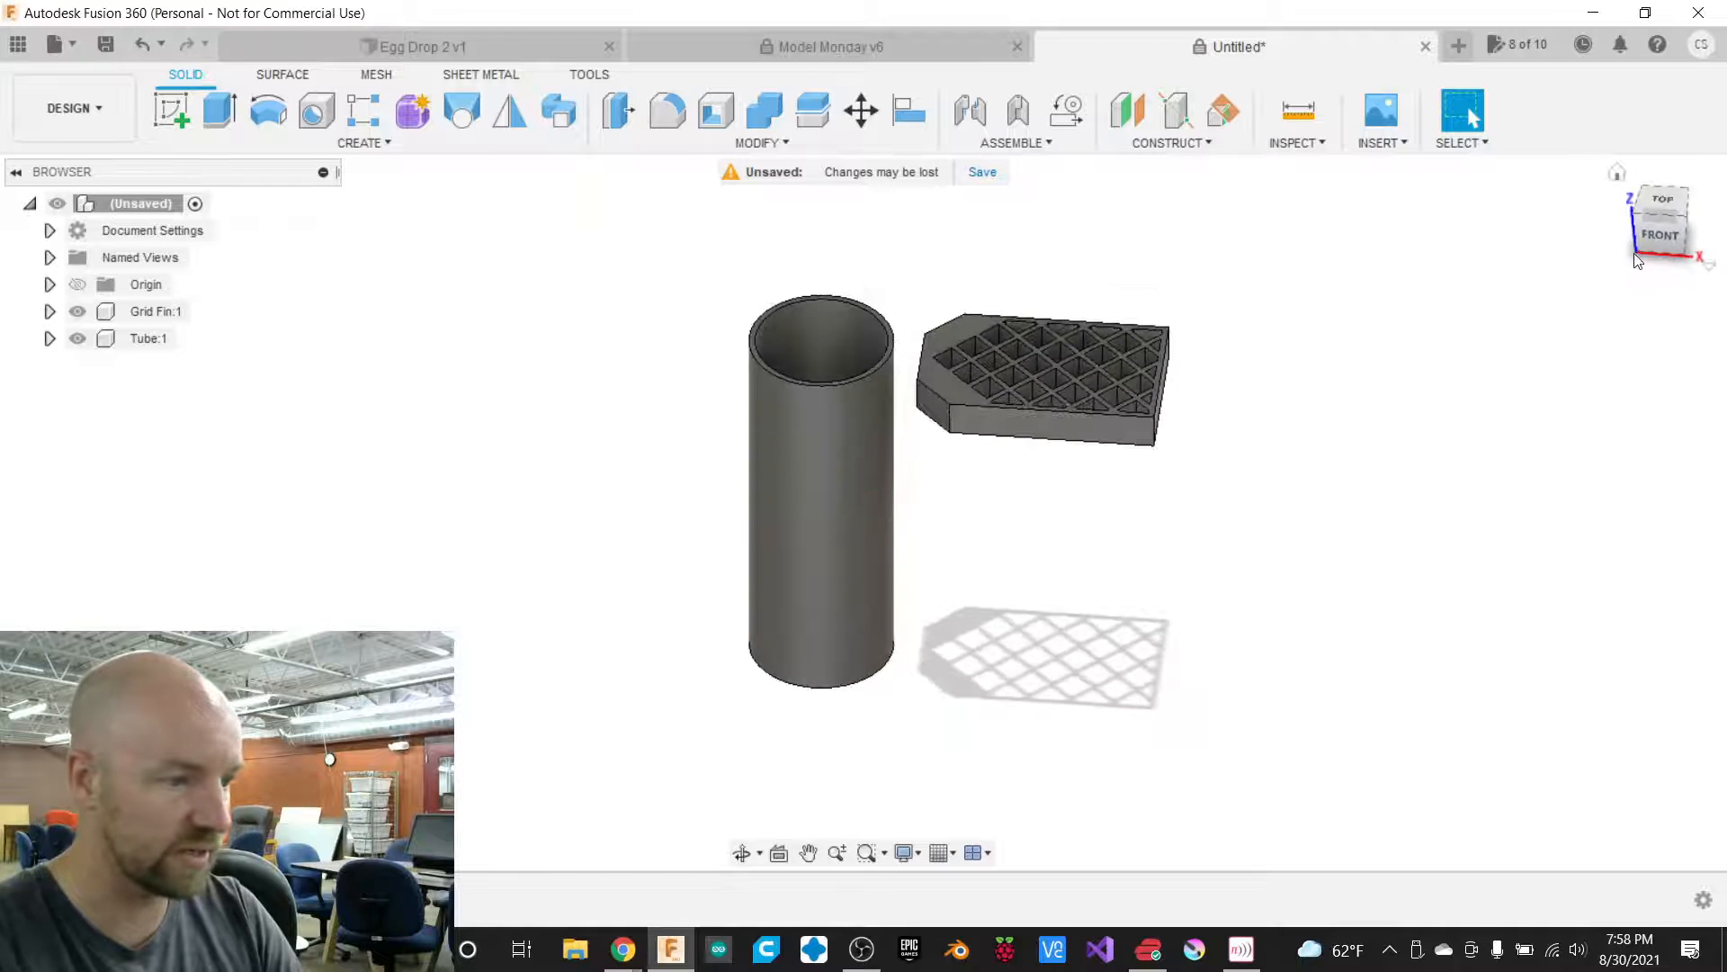
pyautogui.scroll(4, 875, 291)
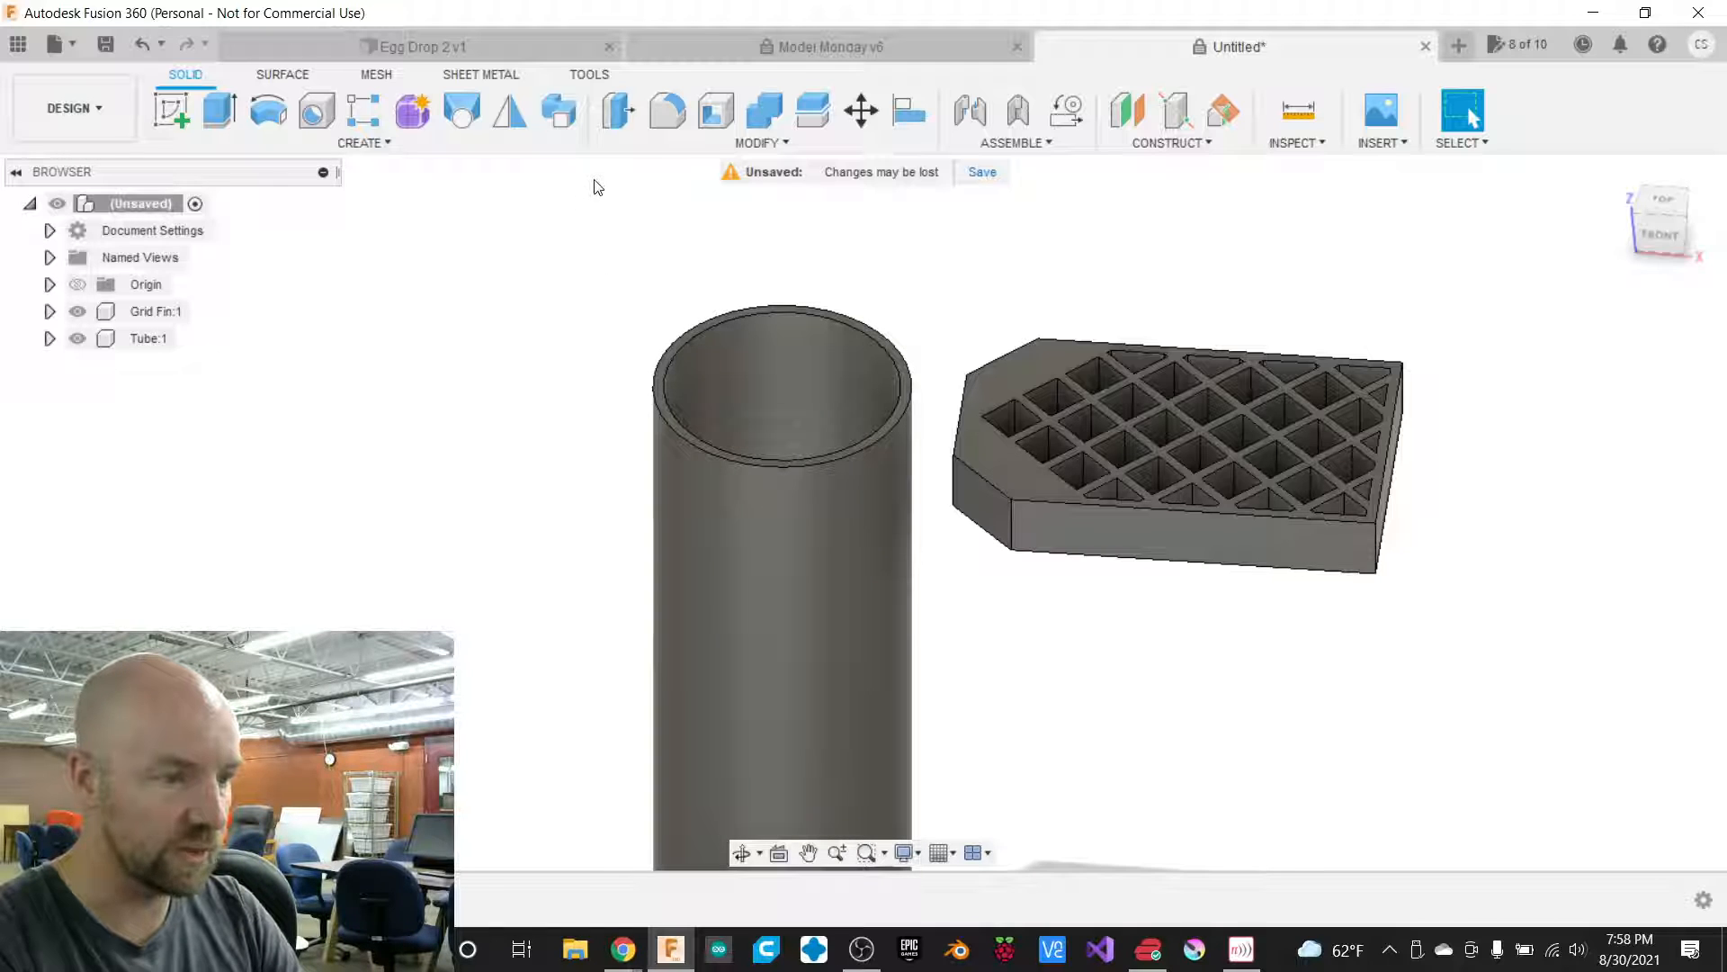
pyautogui.click(389, 144)
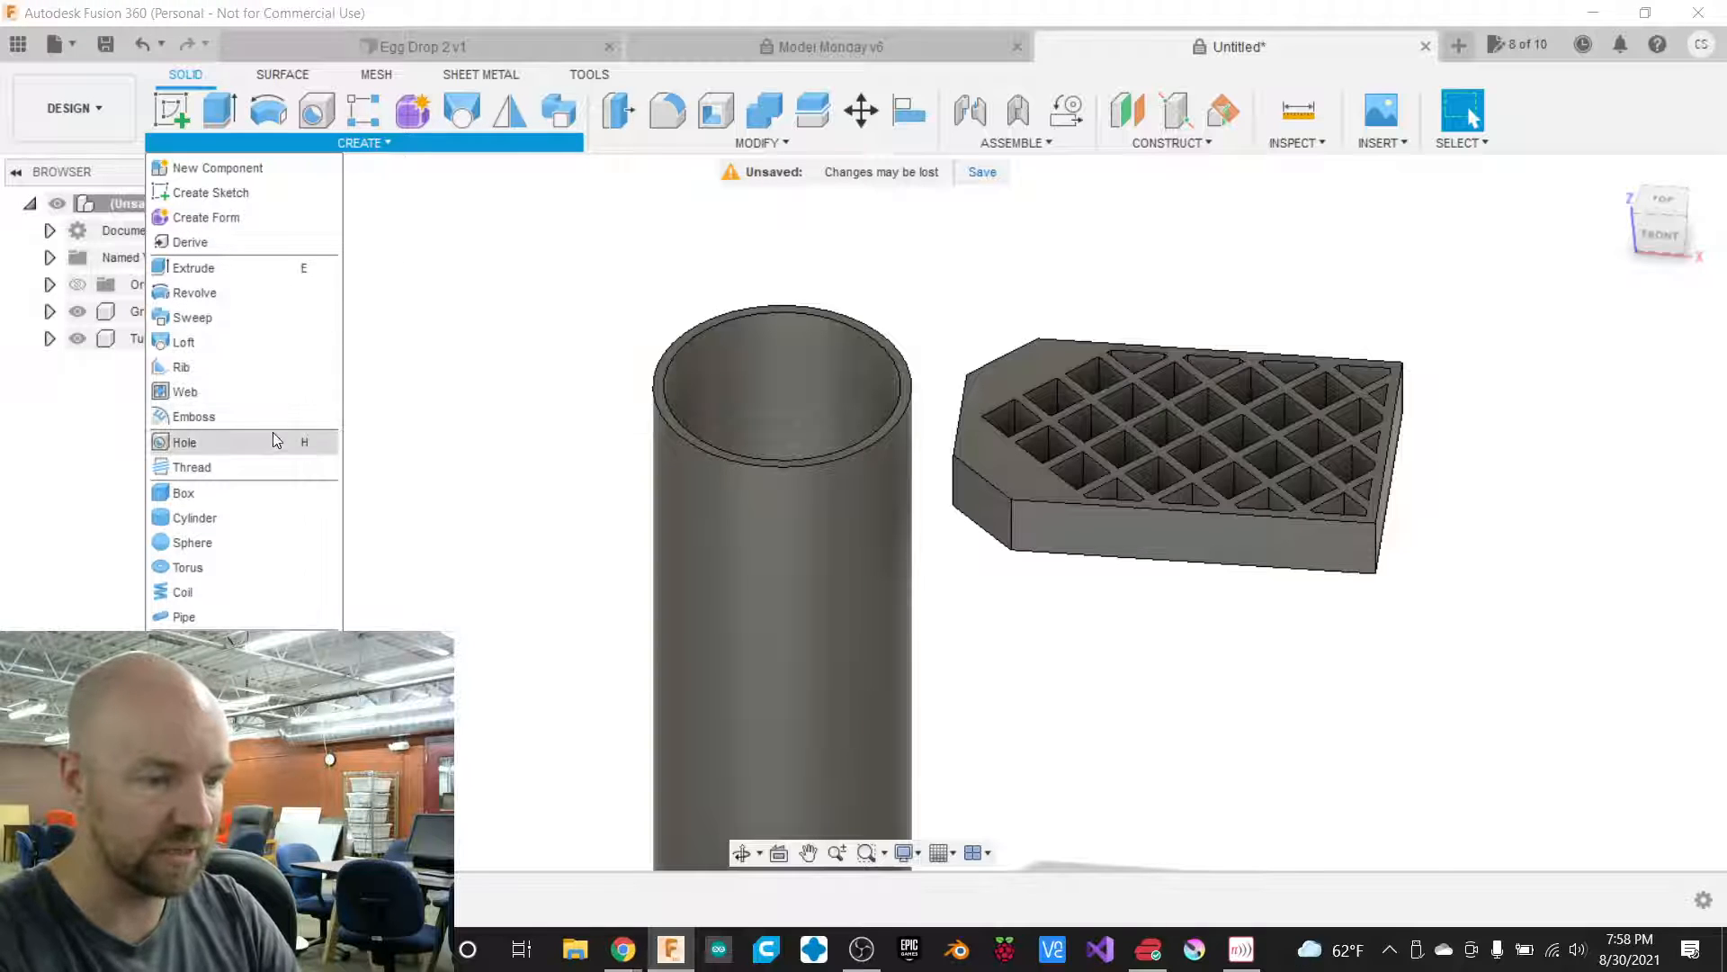
pyautogui.moveTo(261, 642)
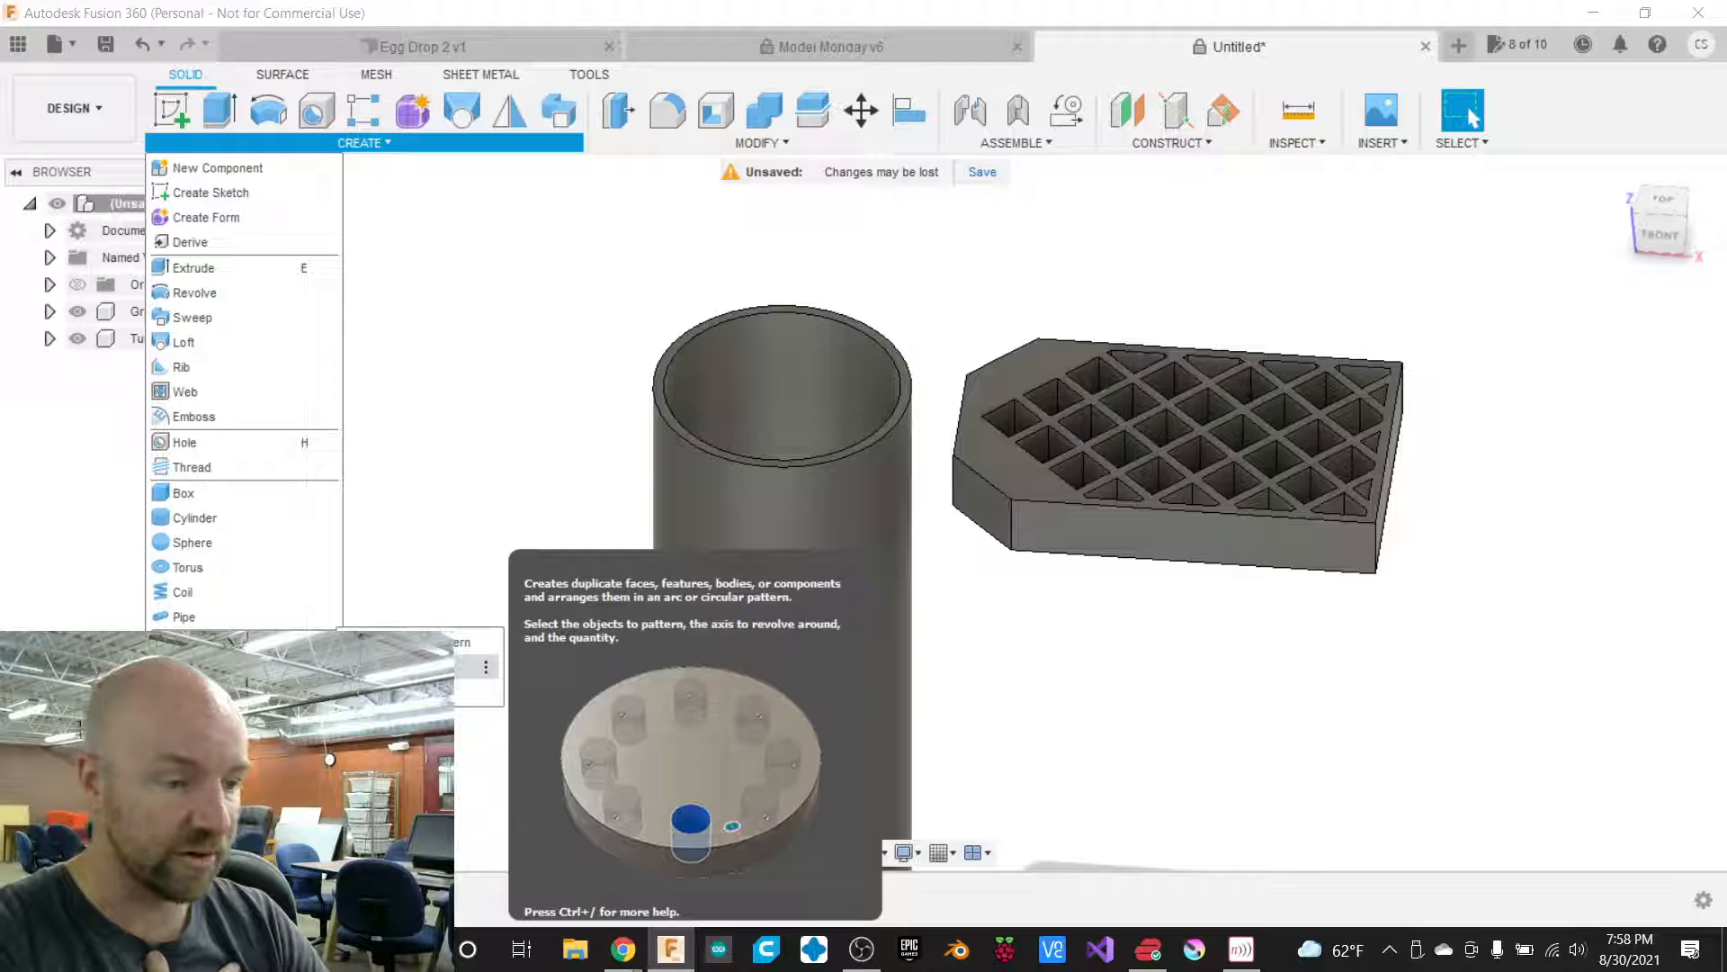
pyautogui.click(445, 667)
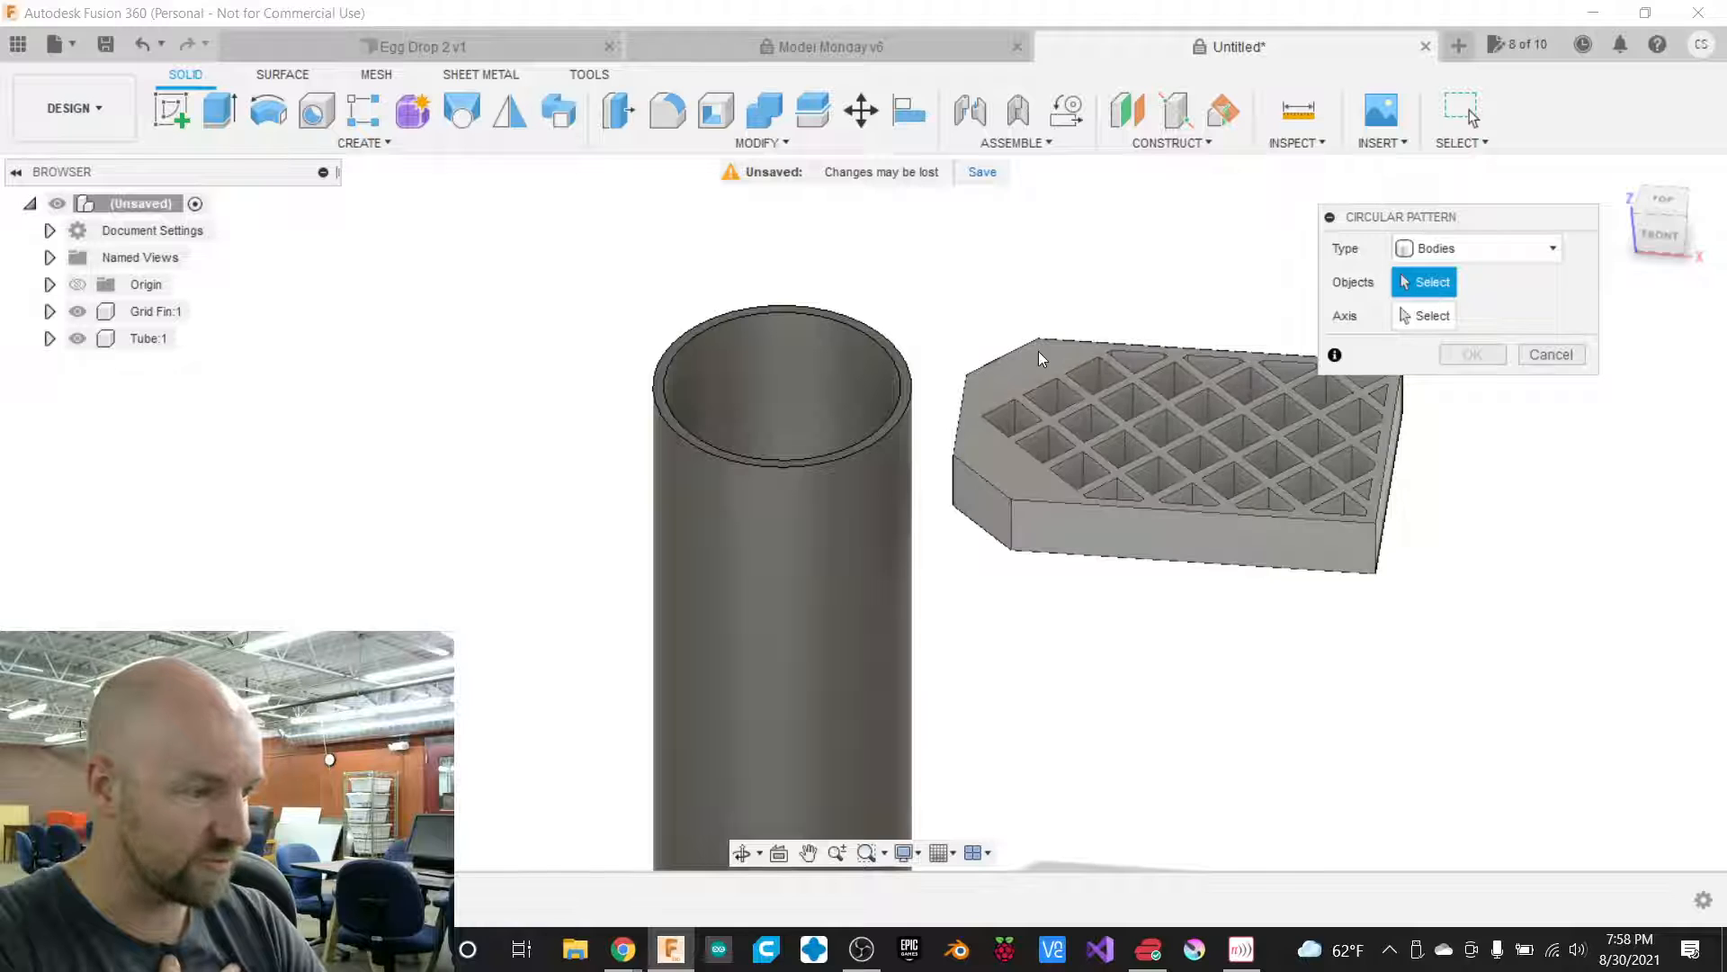
pyautogui.click(1455, 251)
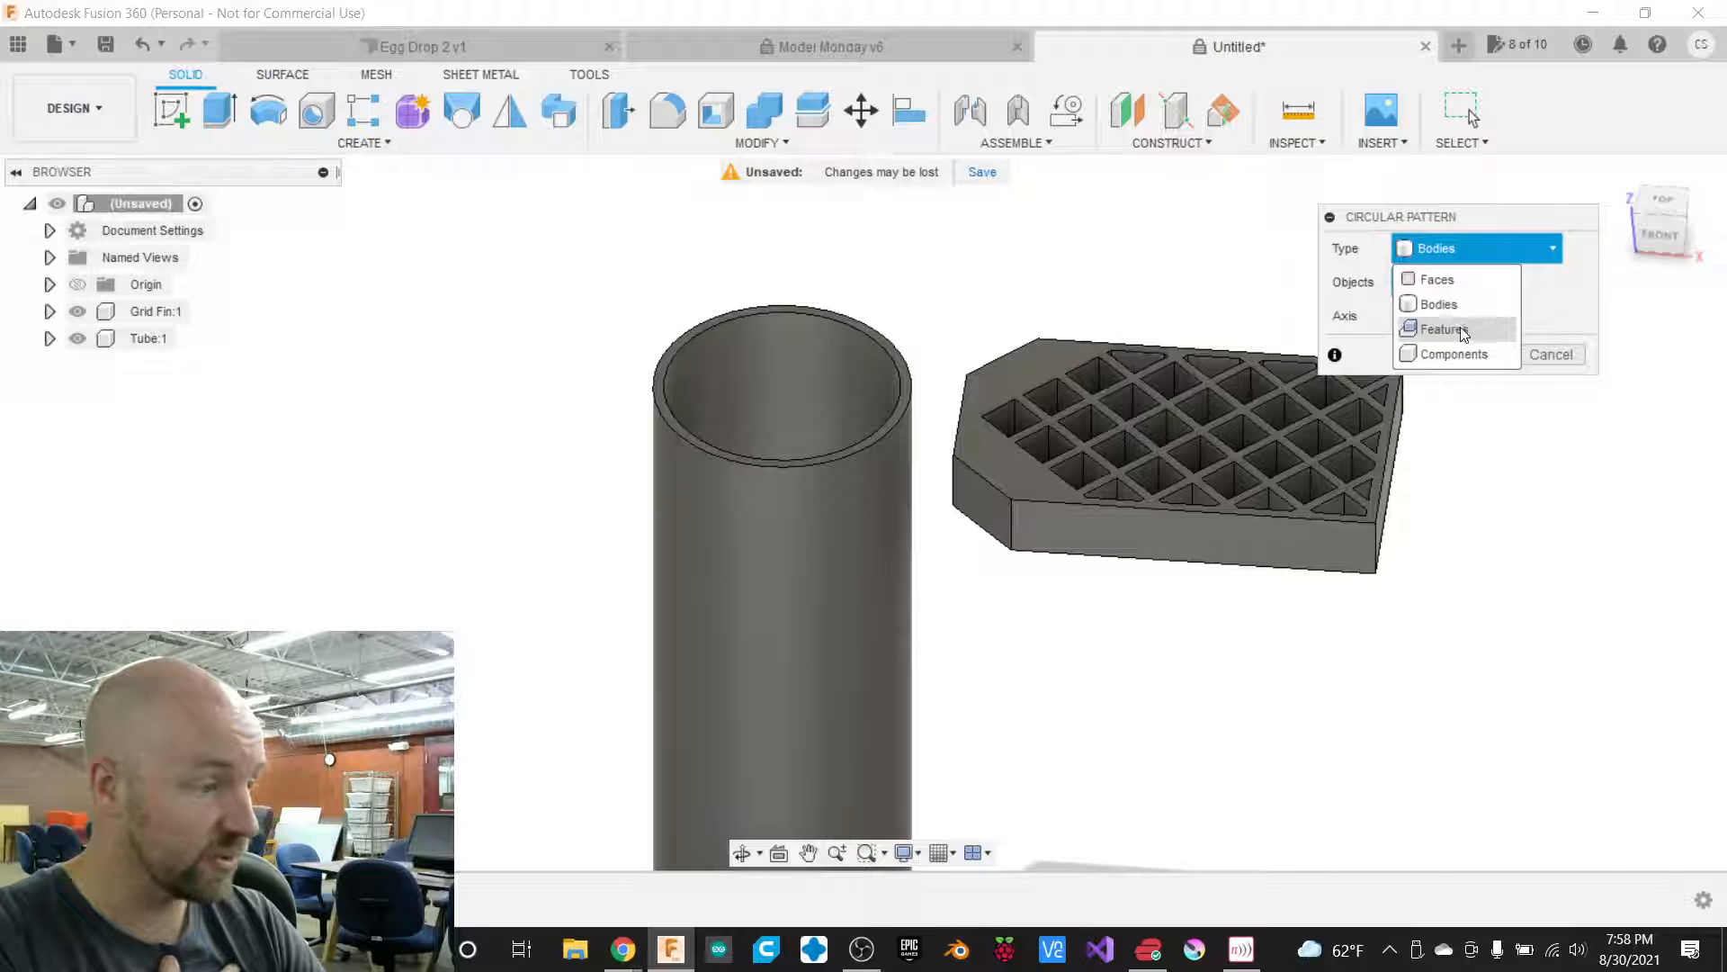
pyautogui.click(1452, 356)
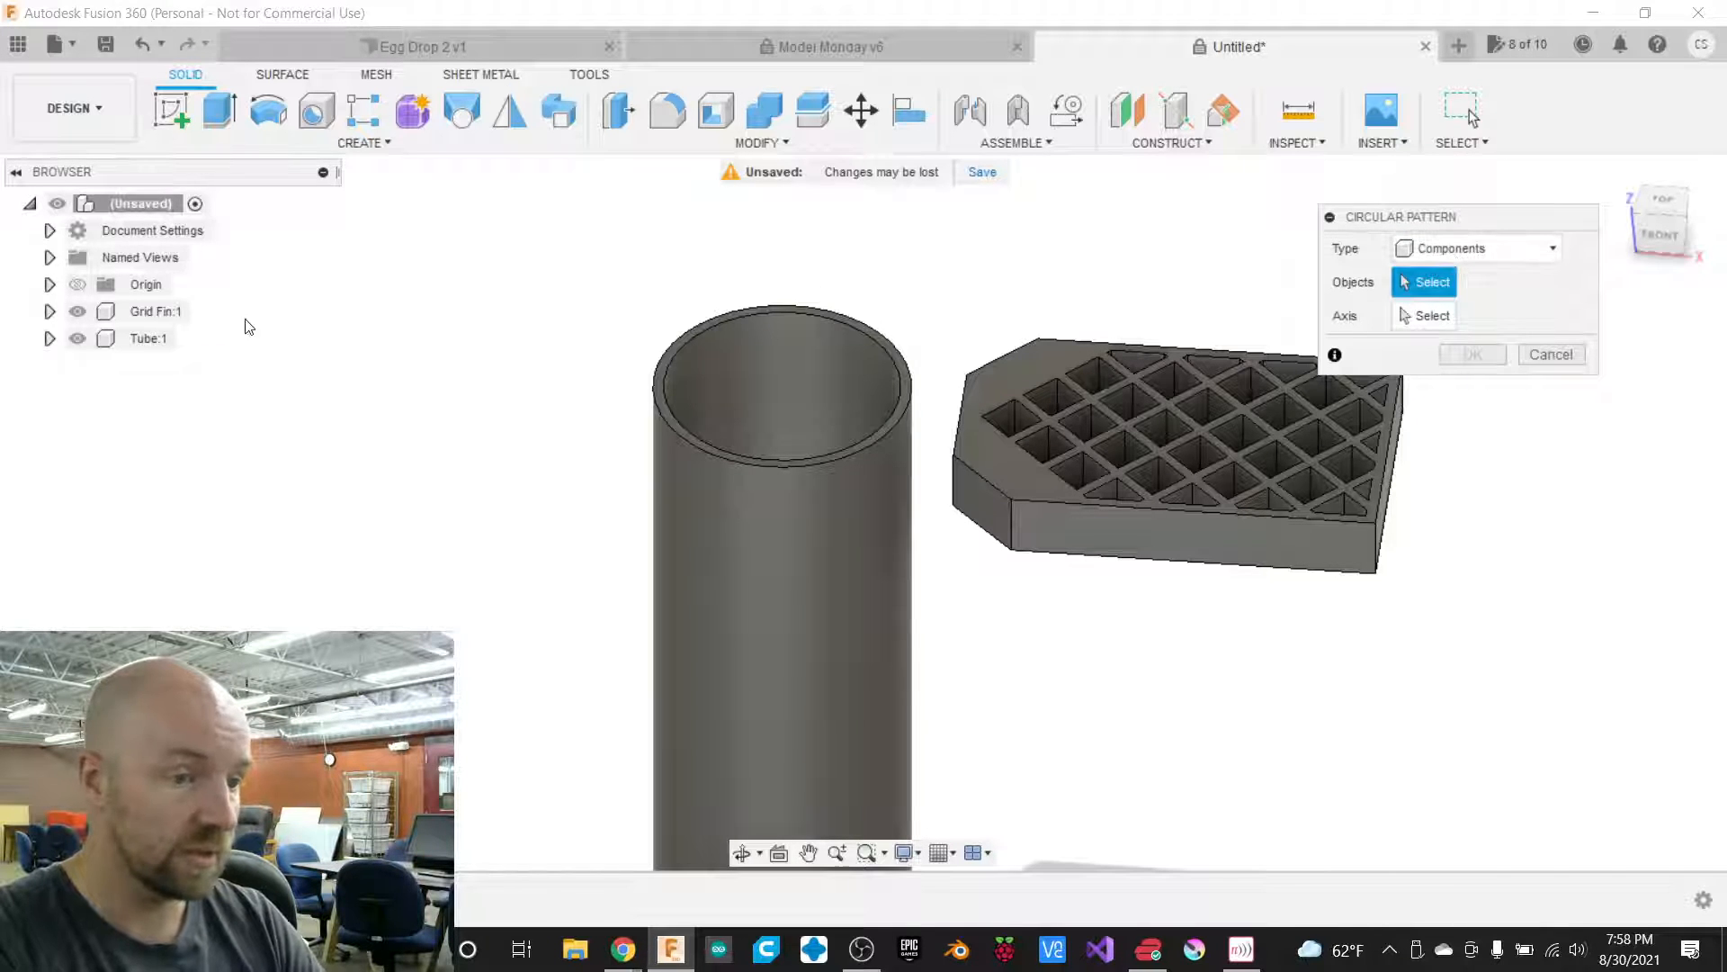
pyautogui.click(159, 312)
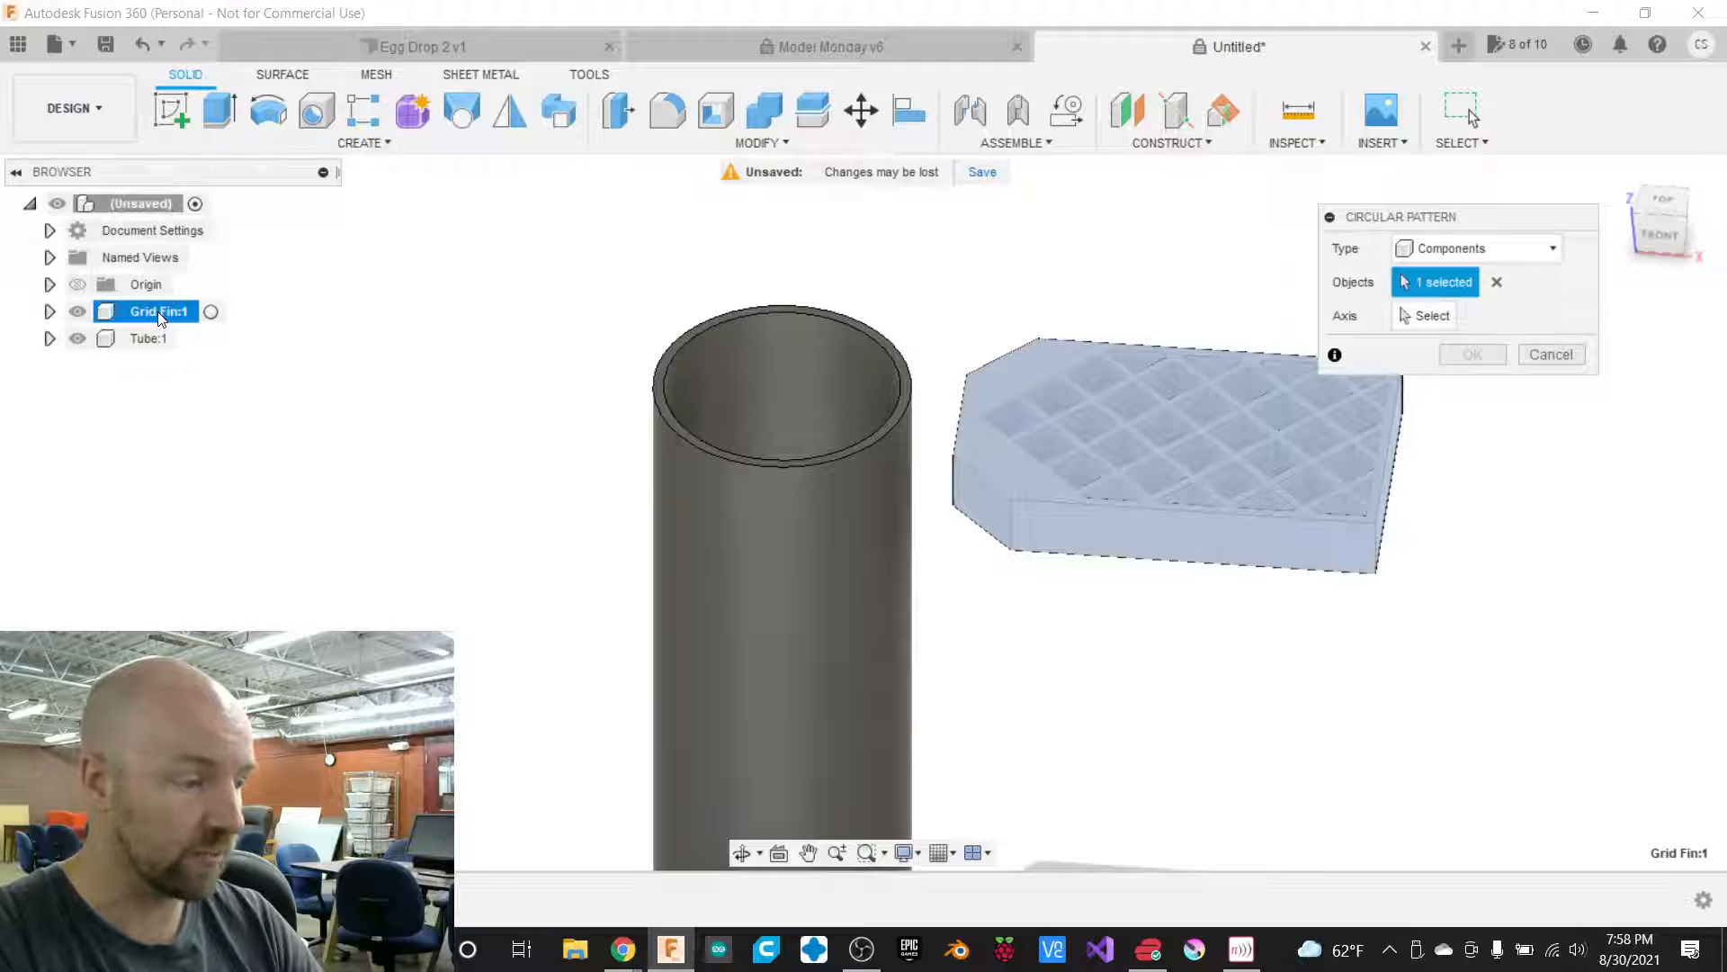
# Use the tube's outer cylindrical face as the pattern axis, set the quantity to 4 over the full circle, and complete the pattern.
pyautogui.click(1428, 316)
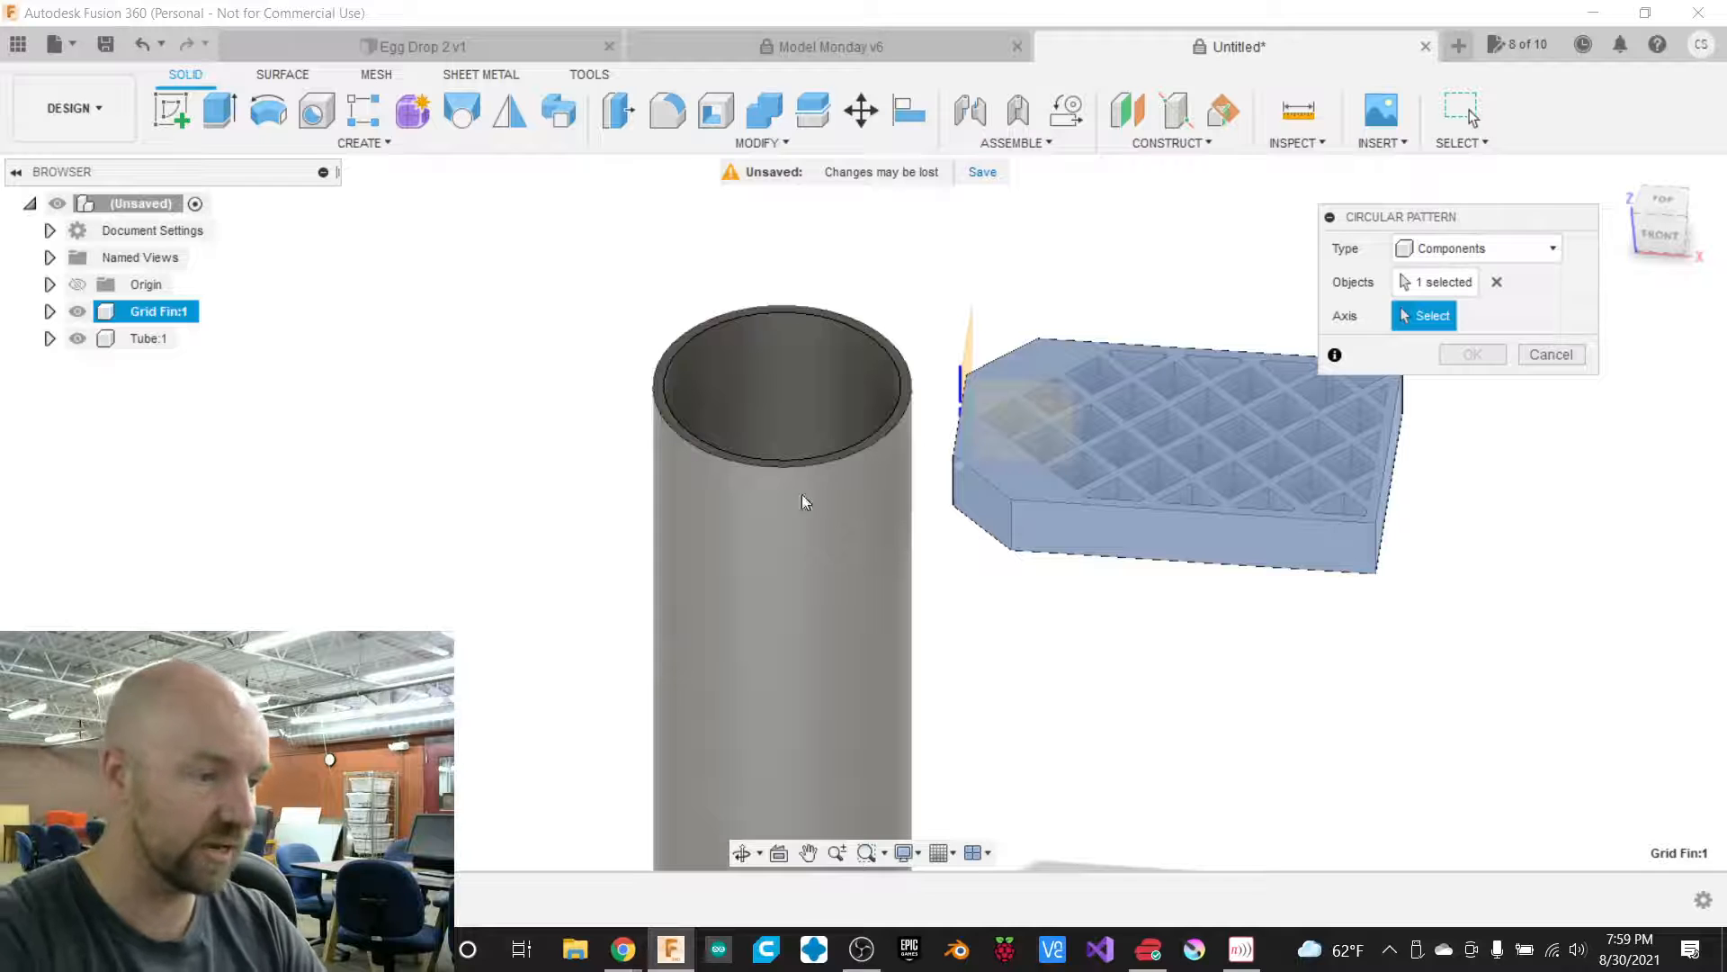
pyautogui.click(817, 567)
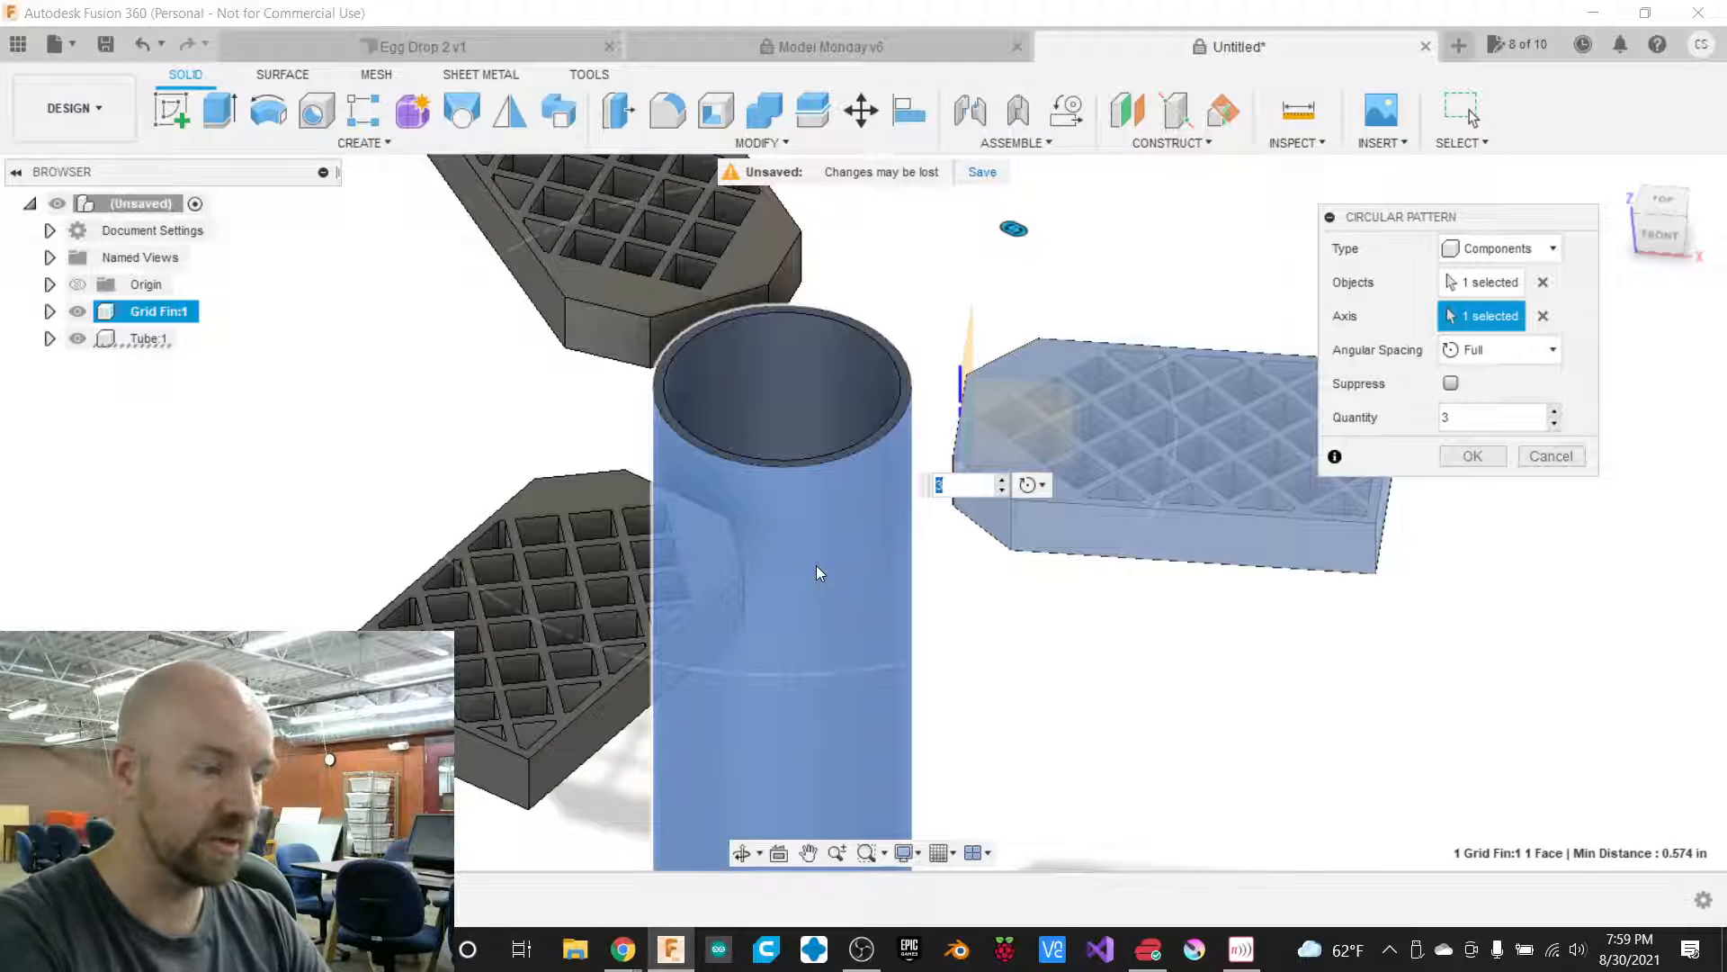
pyautogui.click(1557, 413)
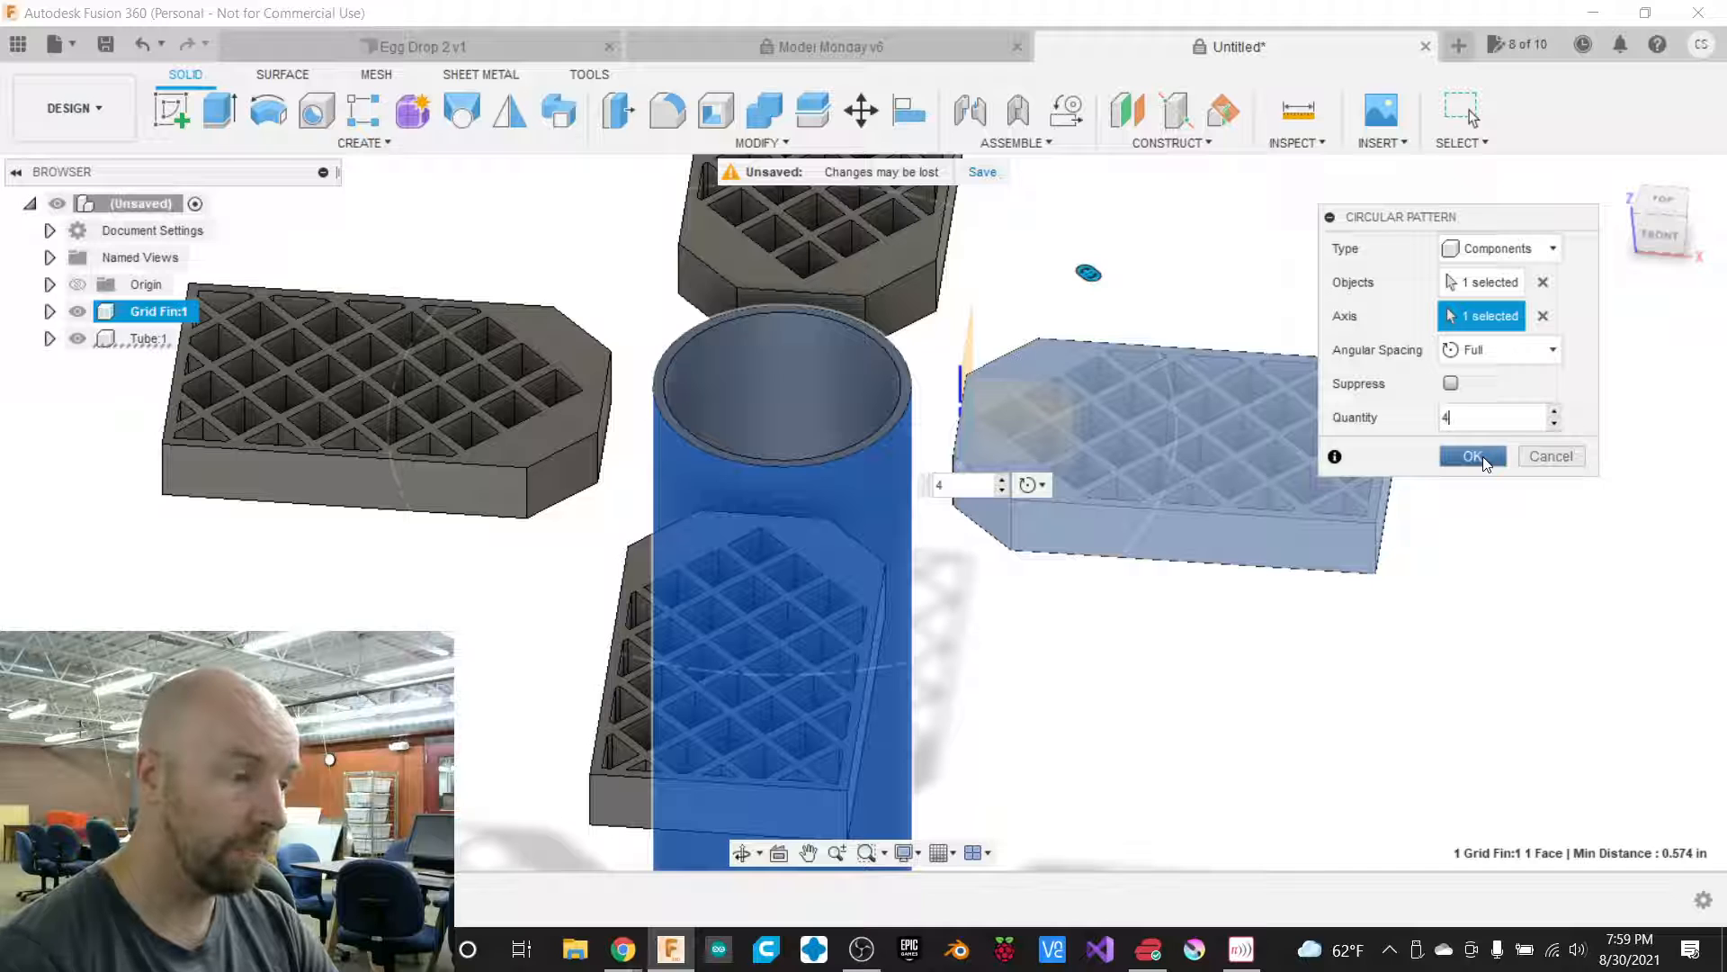
pyautogui.moveTo(1666, 223); pyautogui.dragTo(1623, 213)
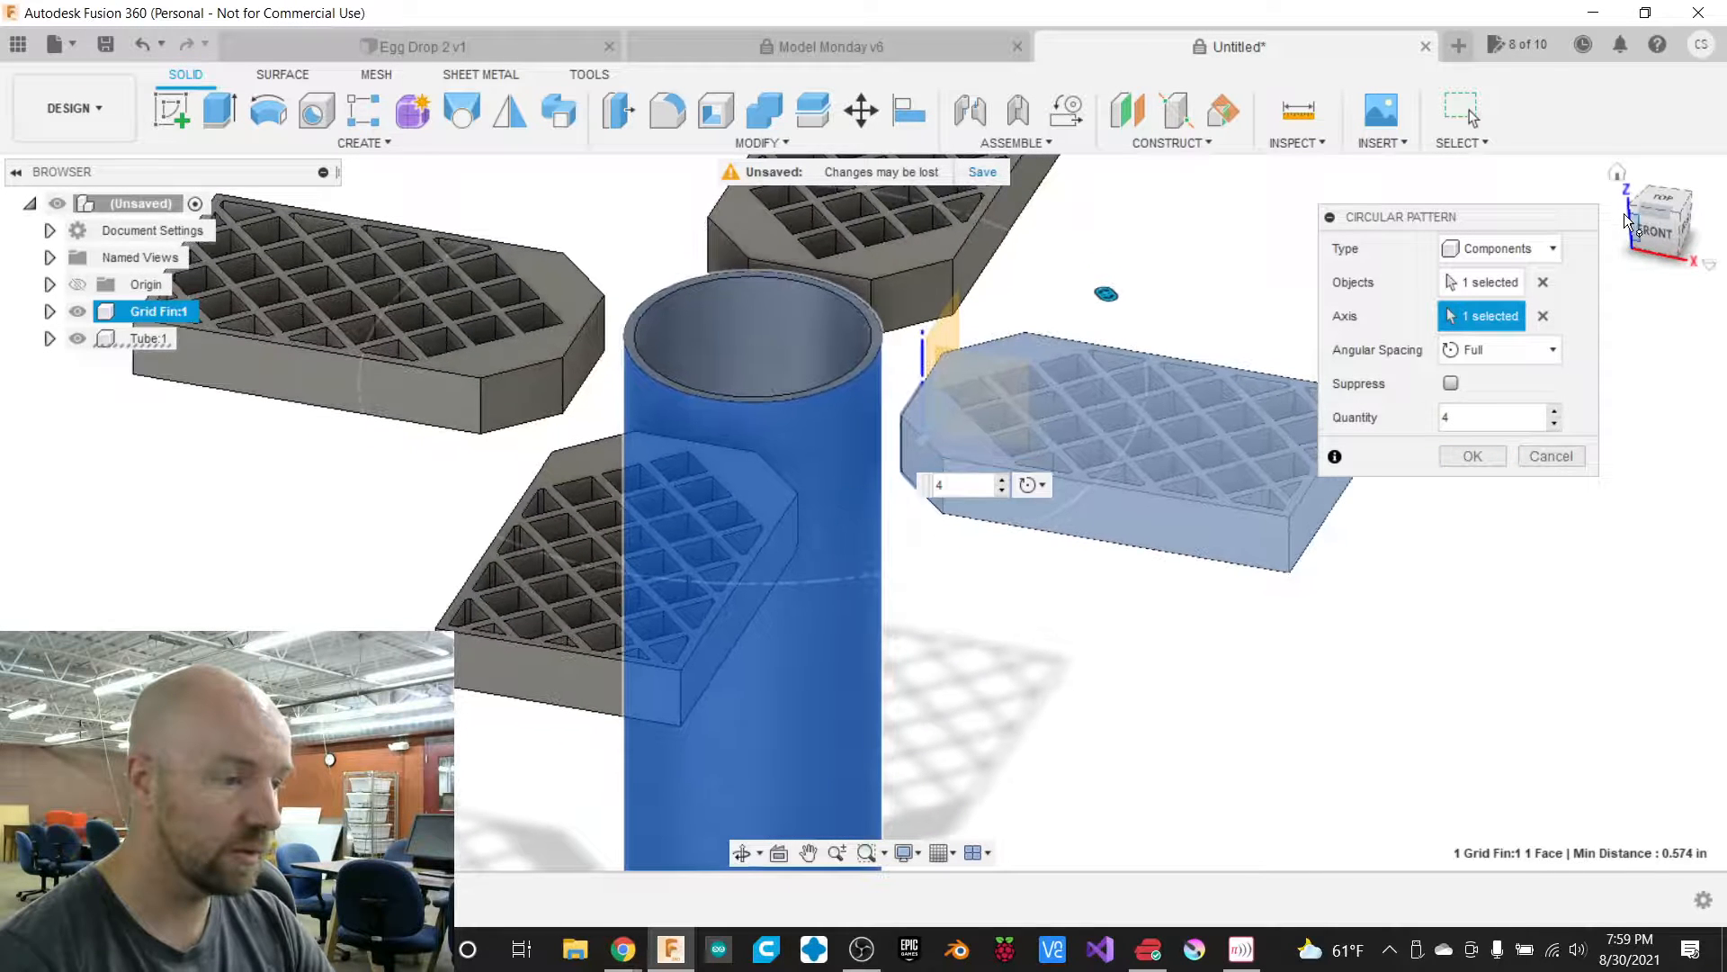
pyautogui.click(1472, 457)
pyautogui.scroll(-2, 1402, 639)
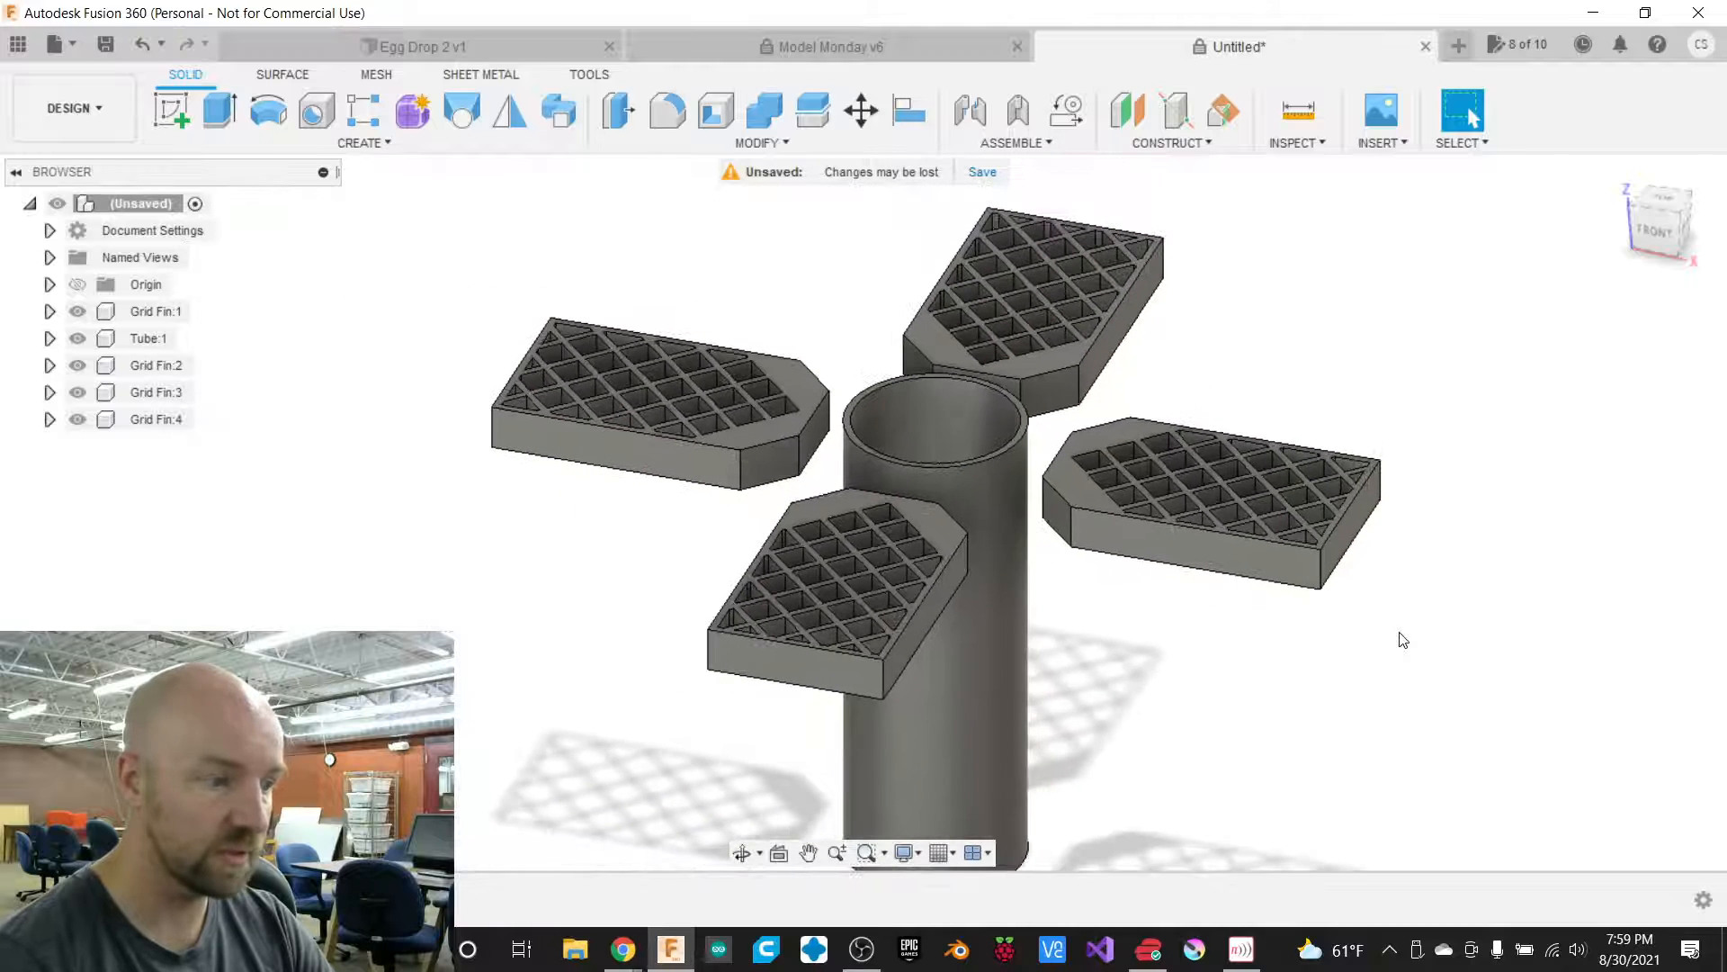
pyautogui.scroll(3, 1078, 488)
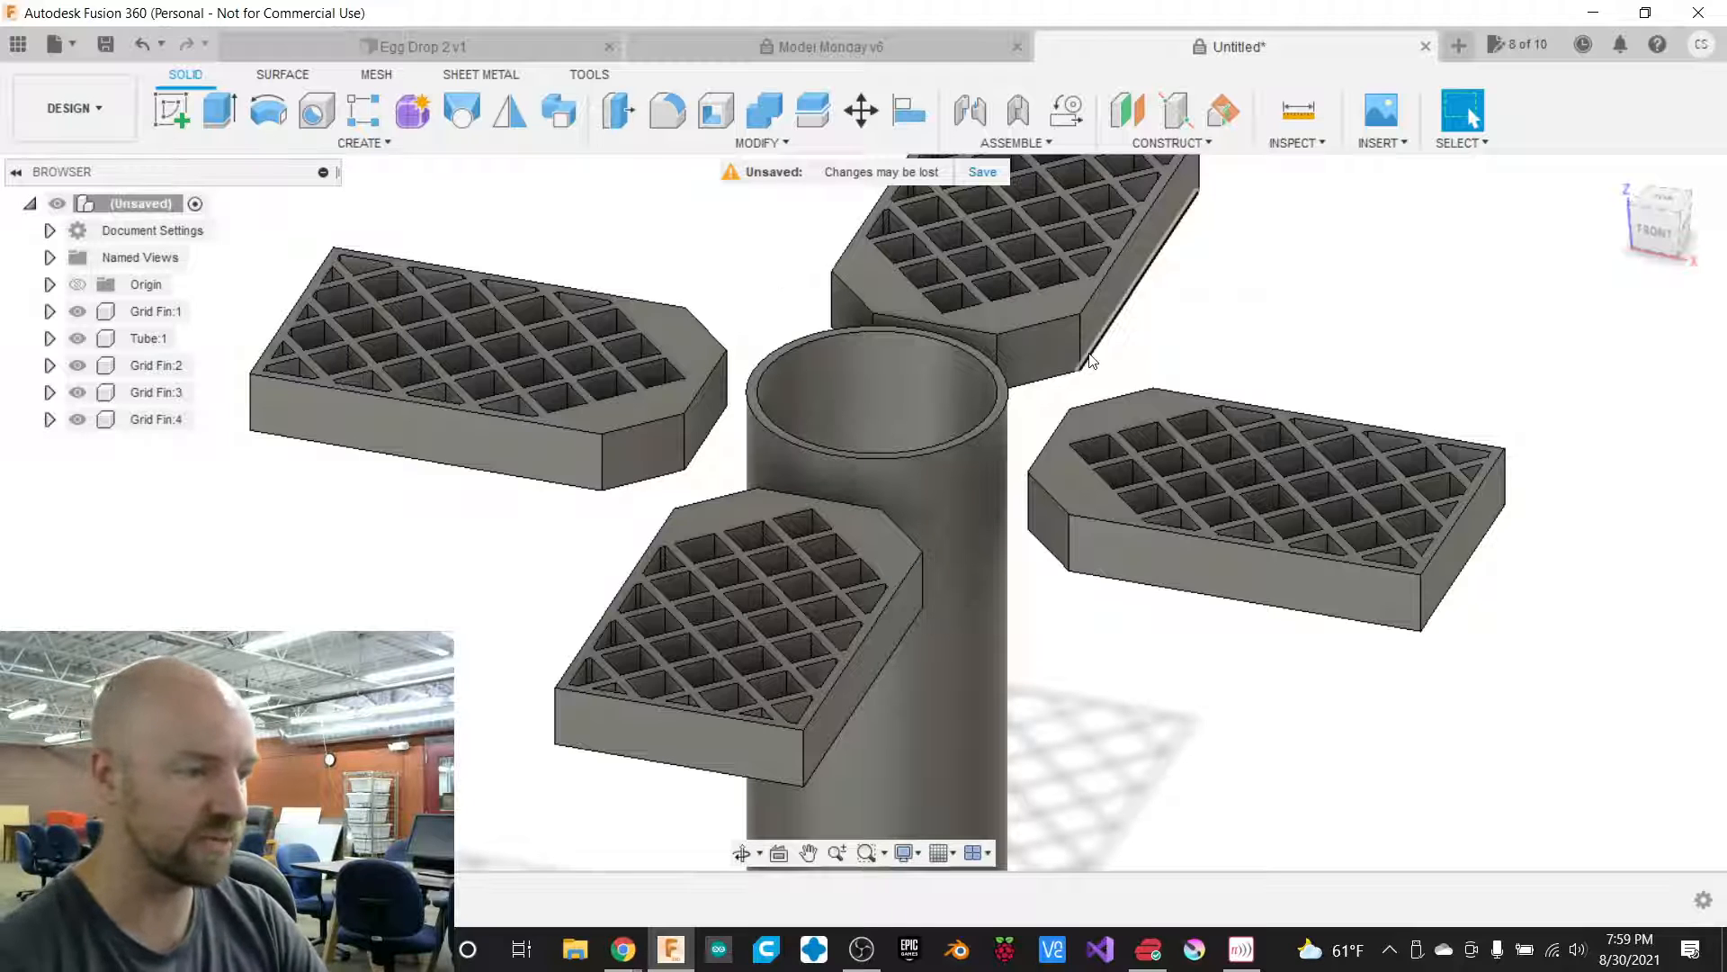
pyautogui.scroll(-2, 1195, 325)
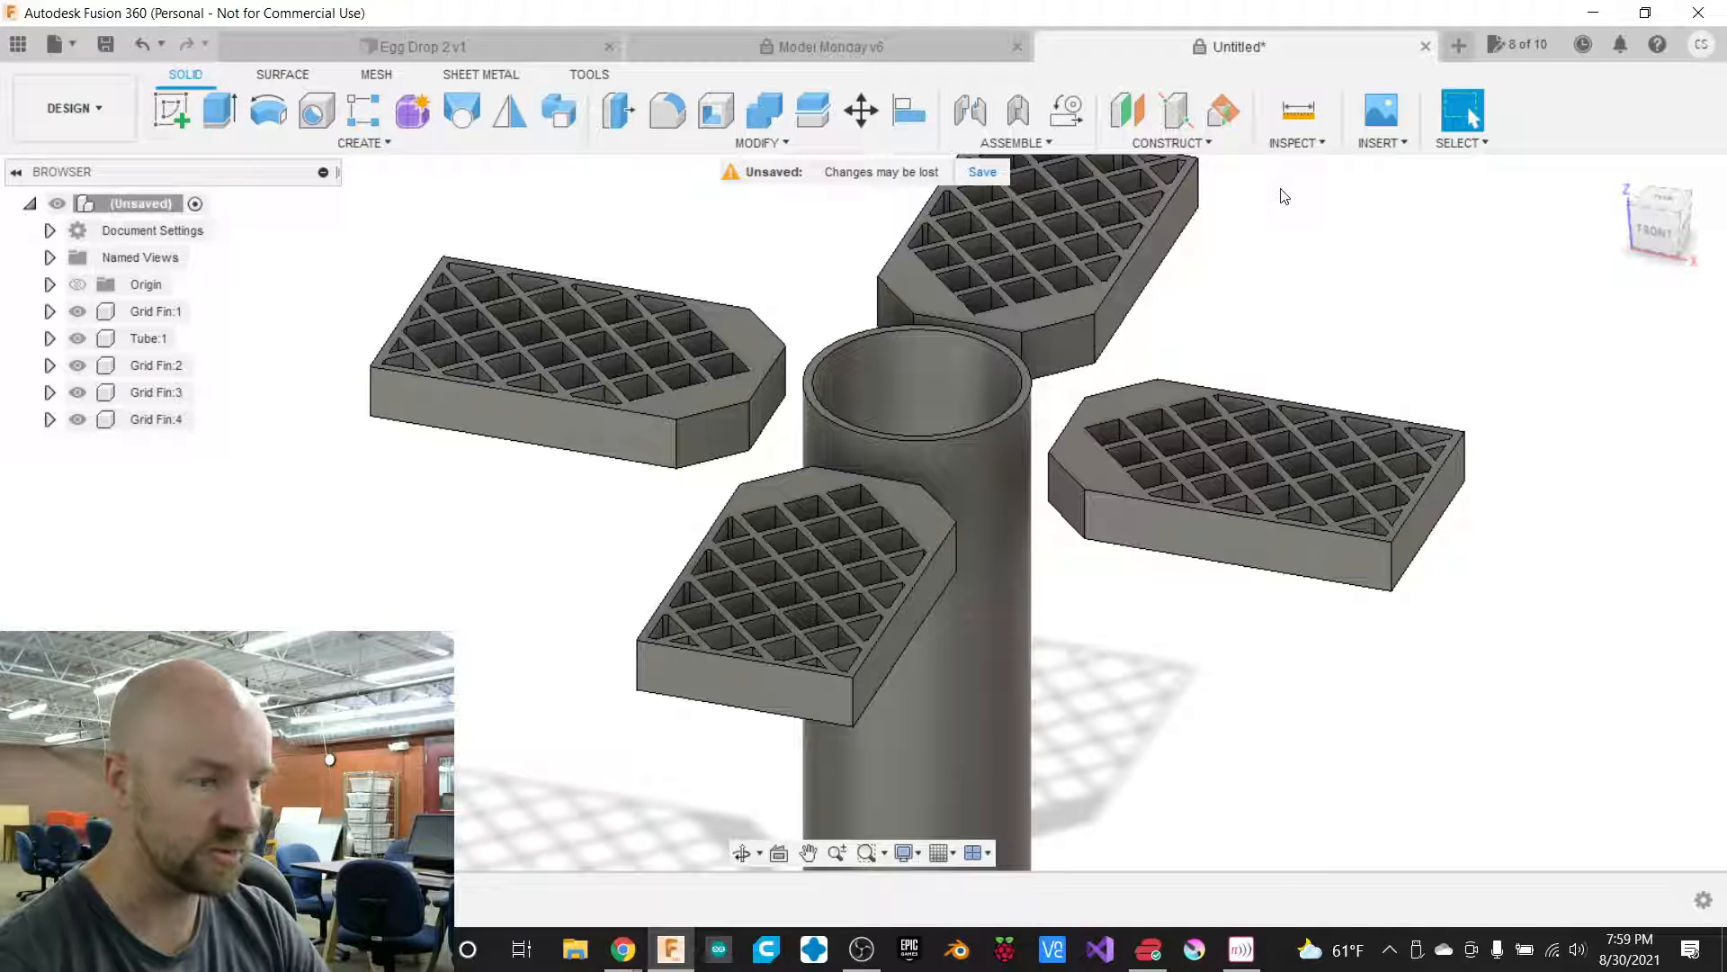
# Browse the project's folders and the designs in the Model Monday folder for the saved egg model.
pyautogui.click(18, 44)
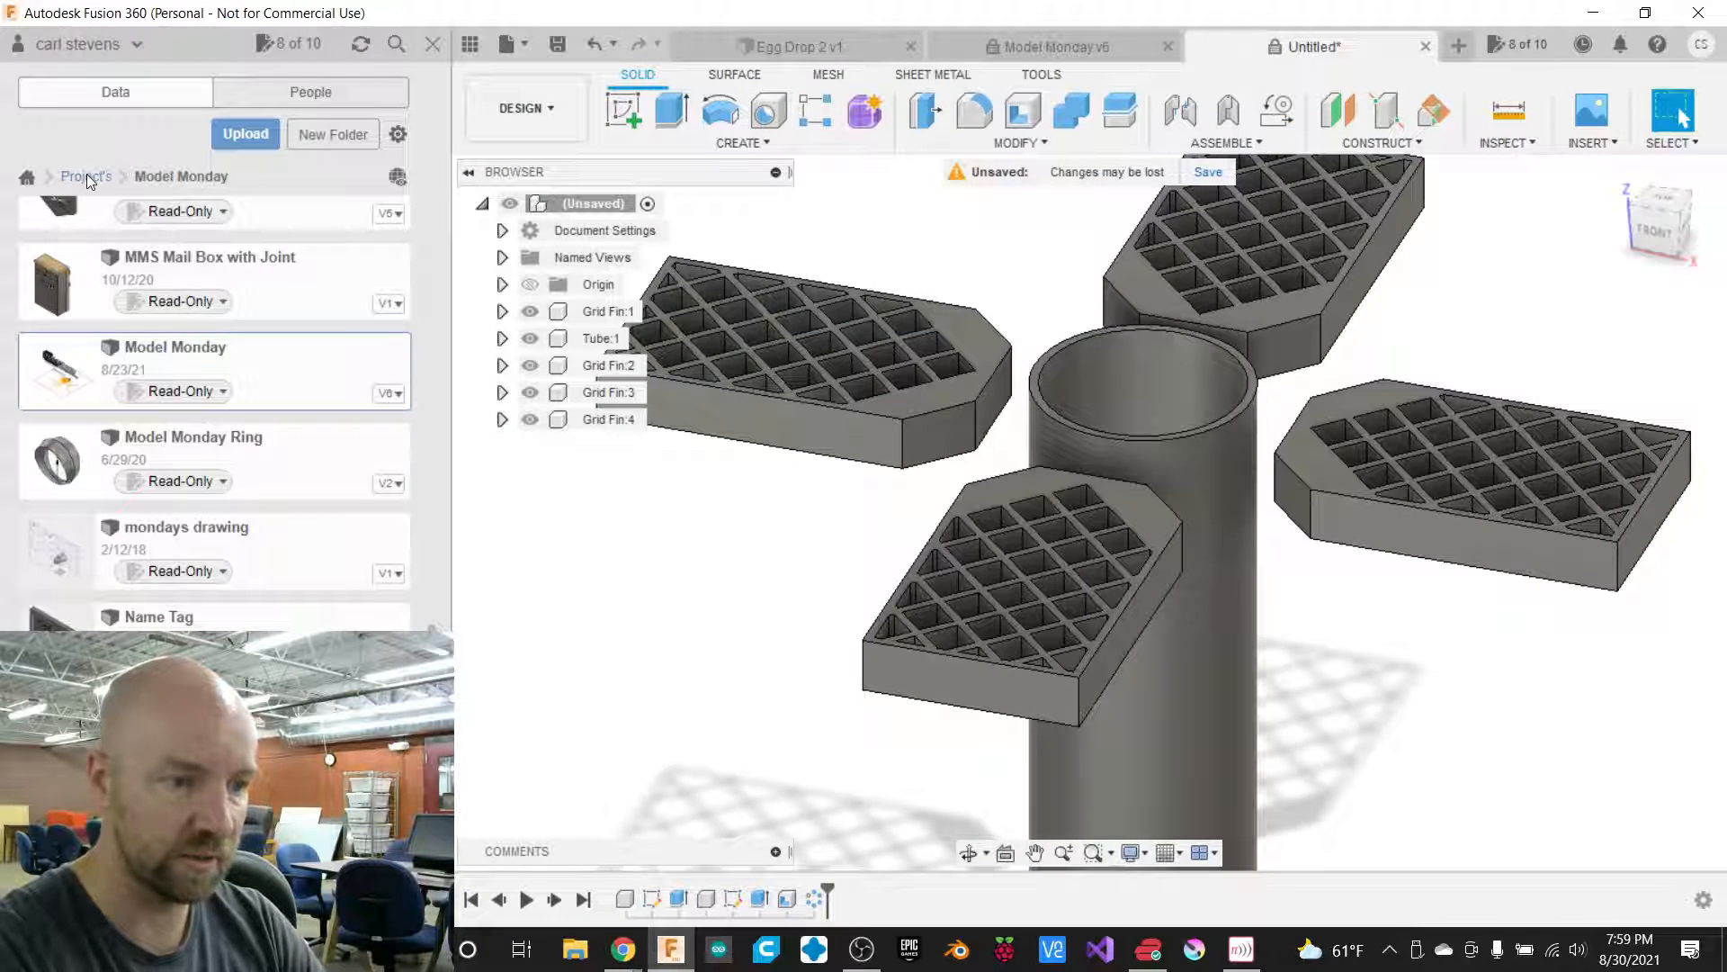
pyautogui.click(87, 176)
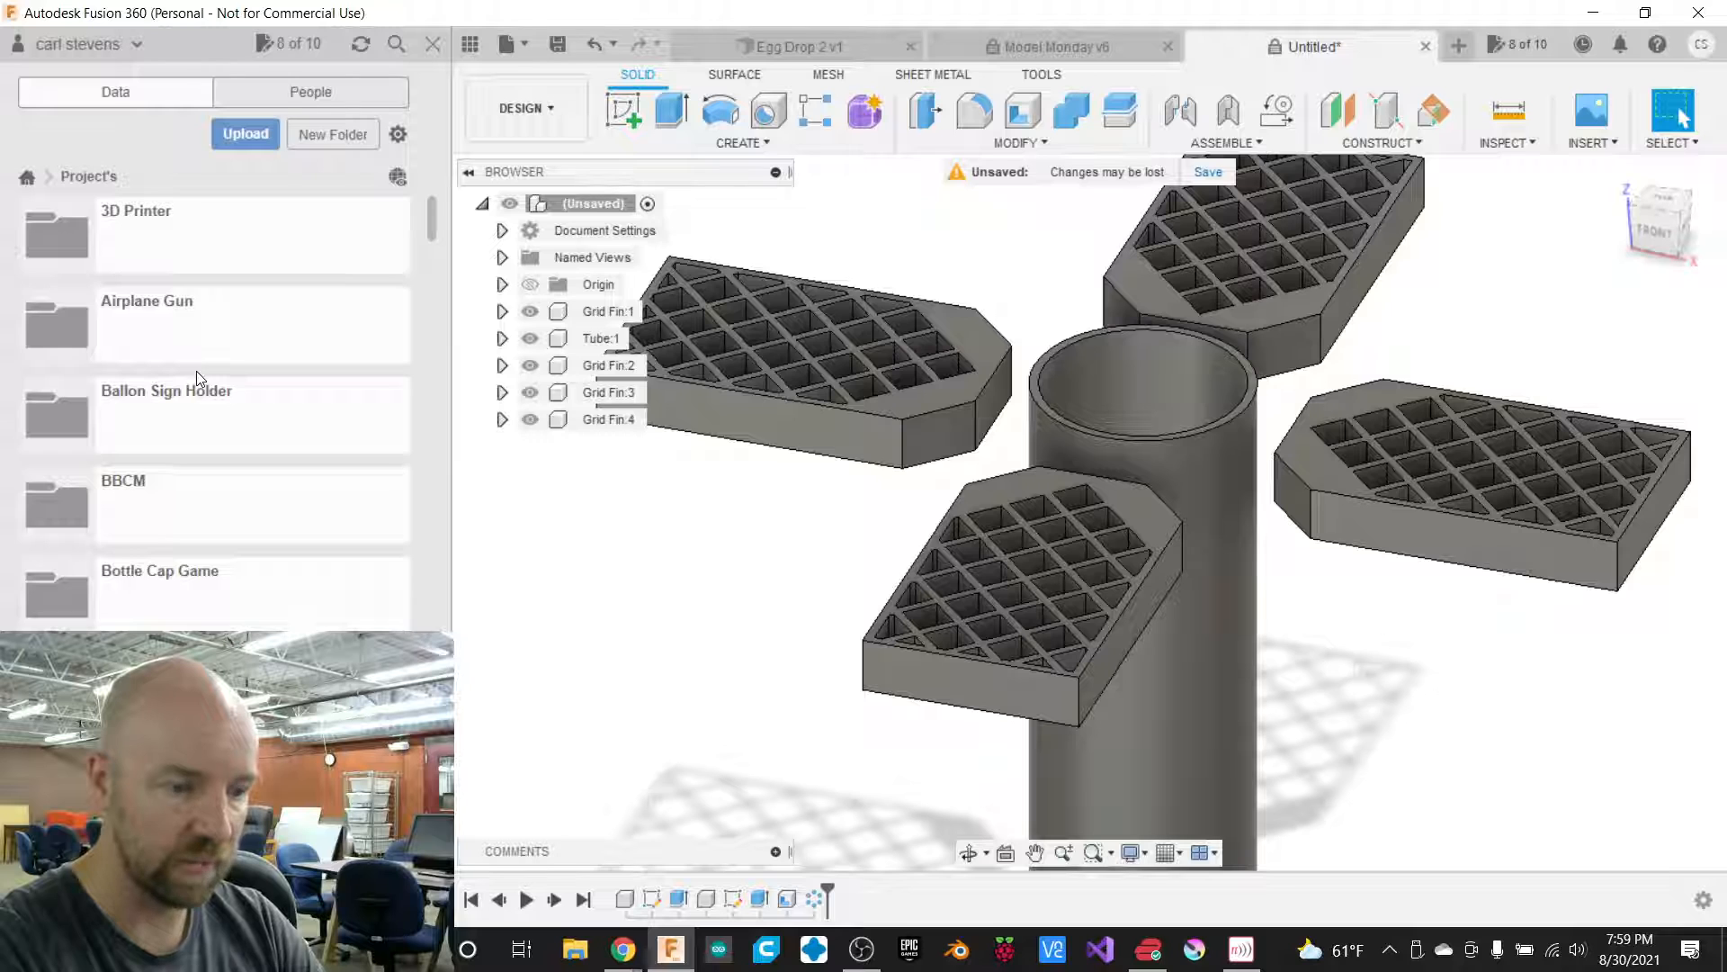
pyautogui.scroll(-1, 197, 370)
pyautogui.scroll(1, 200, 379)
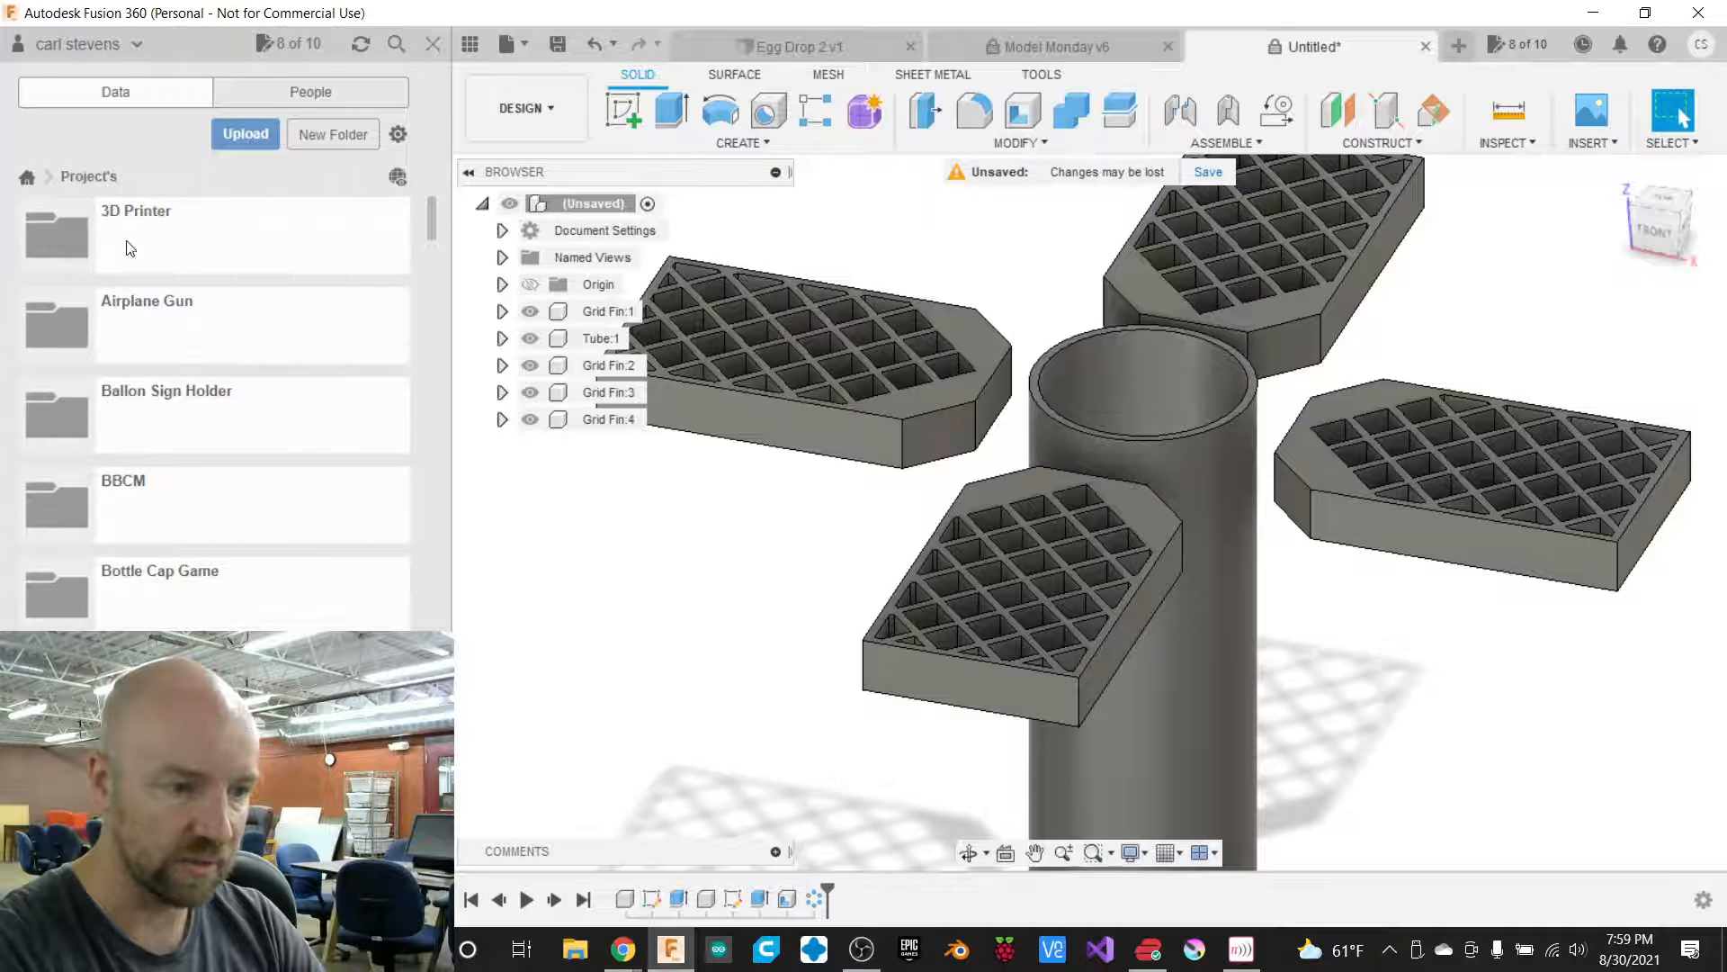
pyautogui.scroll(-20, 141, 526)
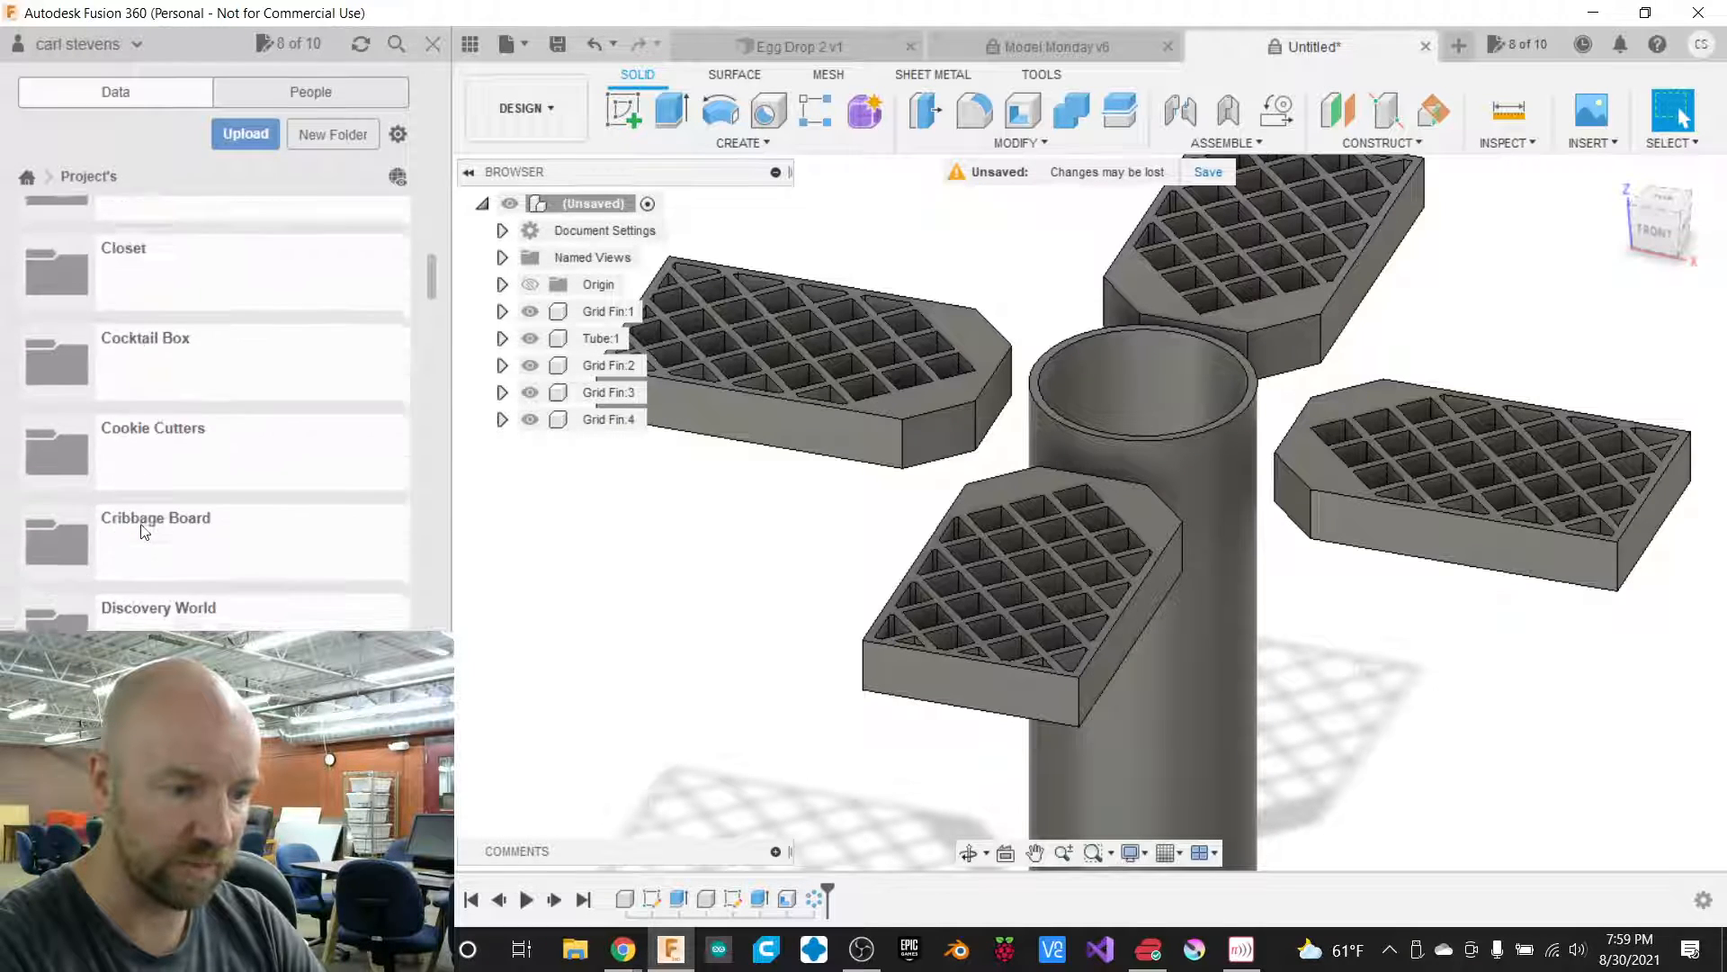
pyautogui.scroll(-18, 141, 531)
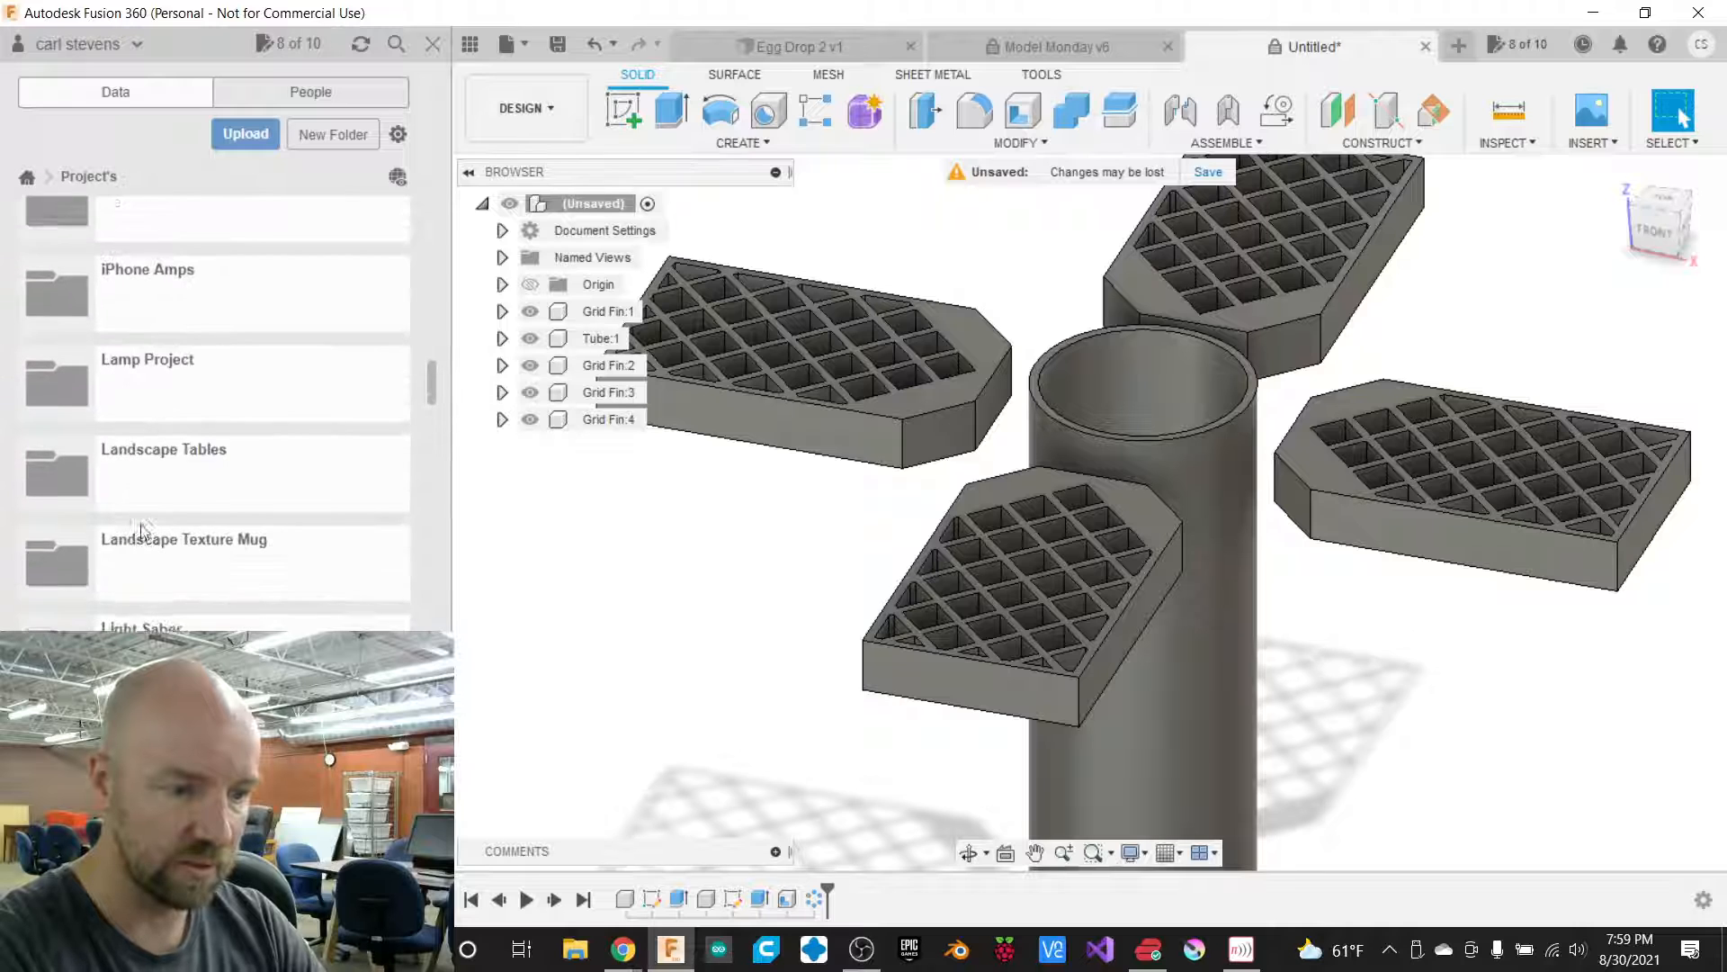
pyautogui.scroll(-3, 142, 526)
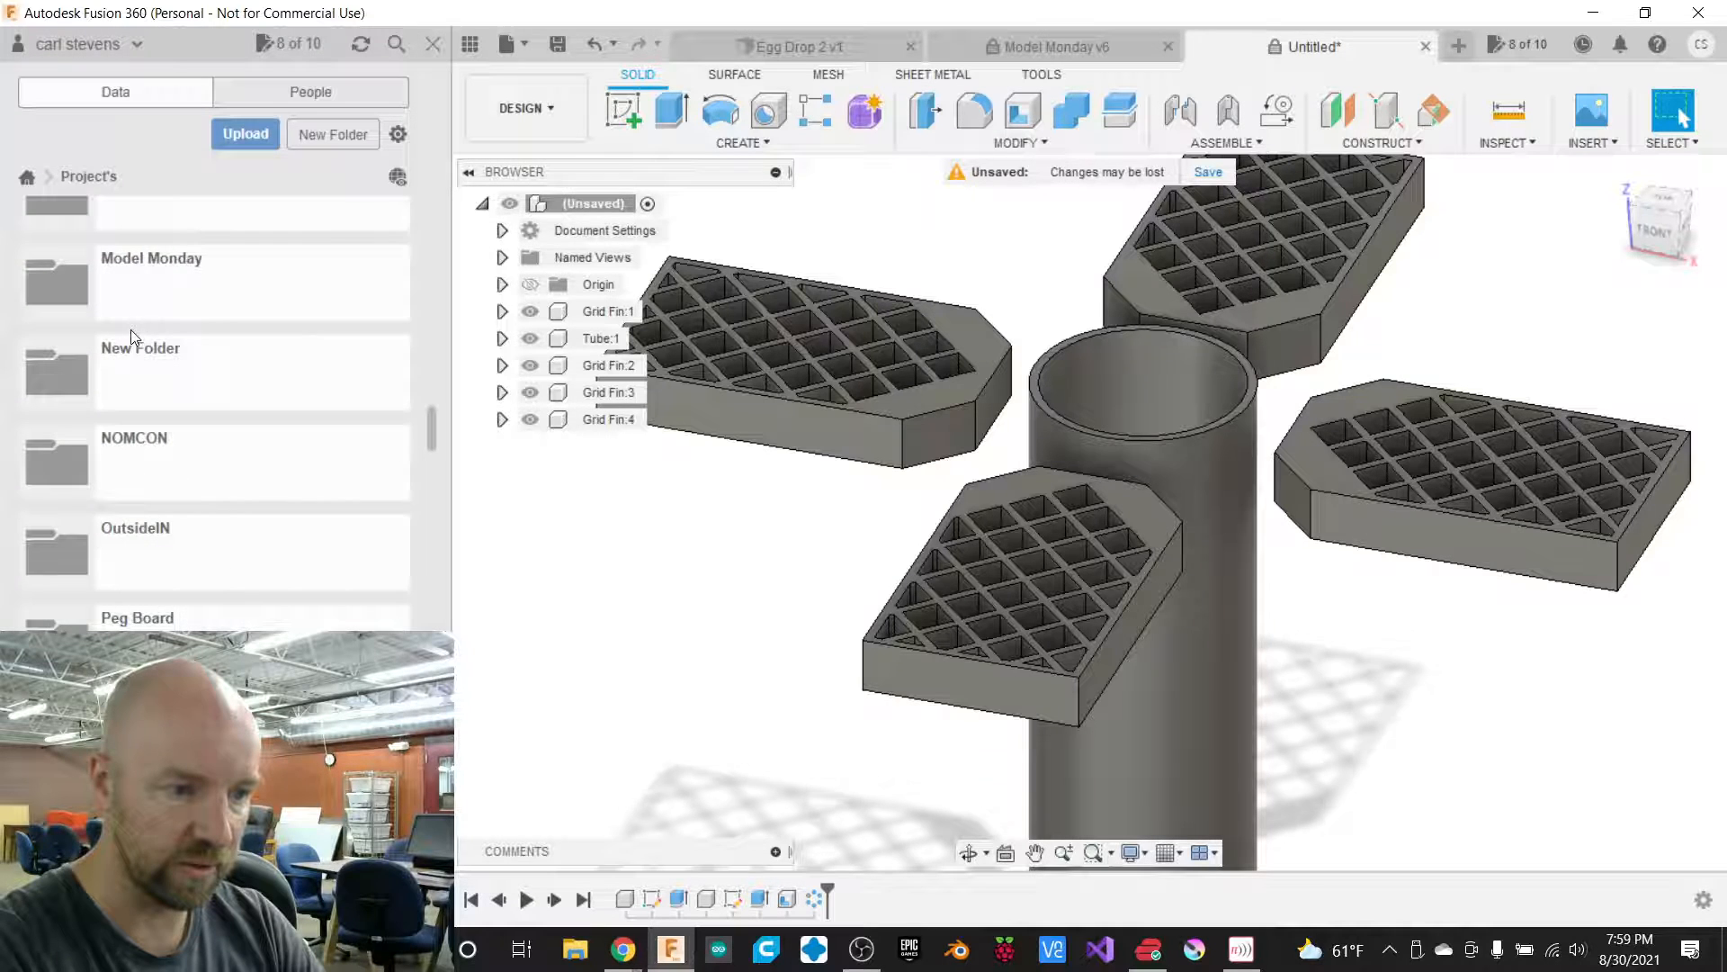
pyautogui.click(137, 283)
pyautogui.scroll(-3, 199, 544)
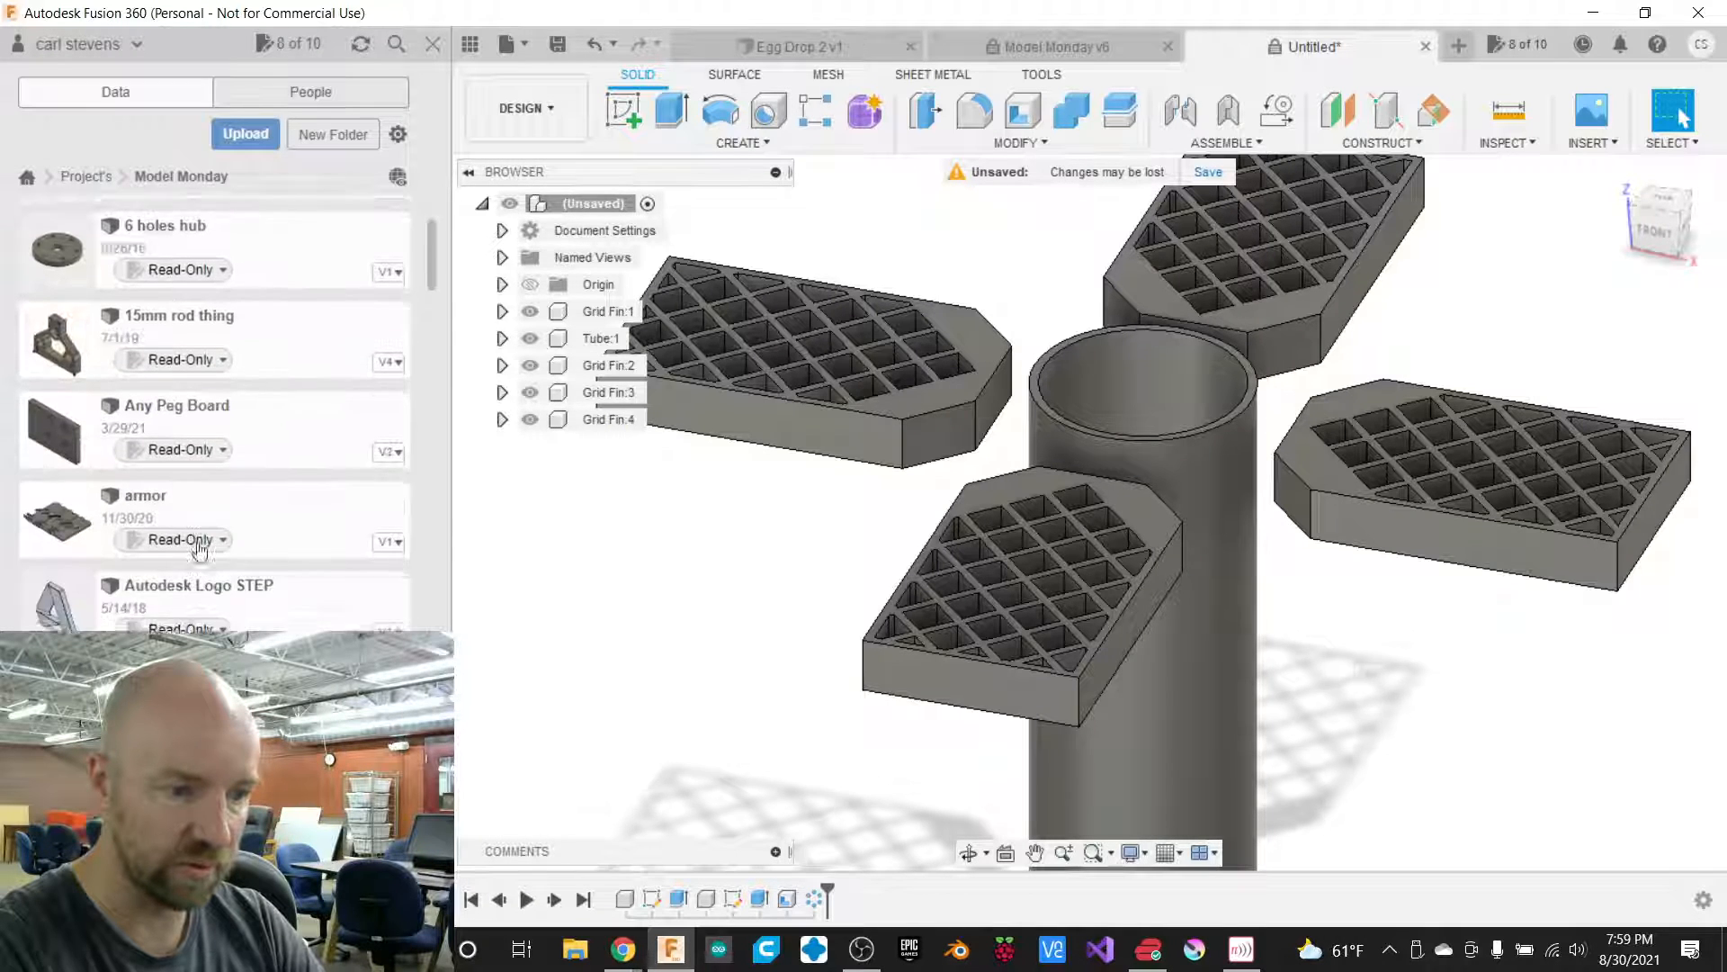
pyautogui.scroll(-5, 200, 545)
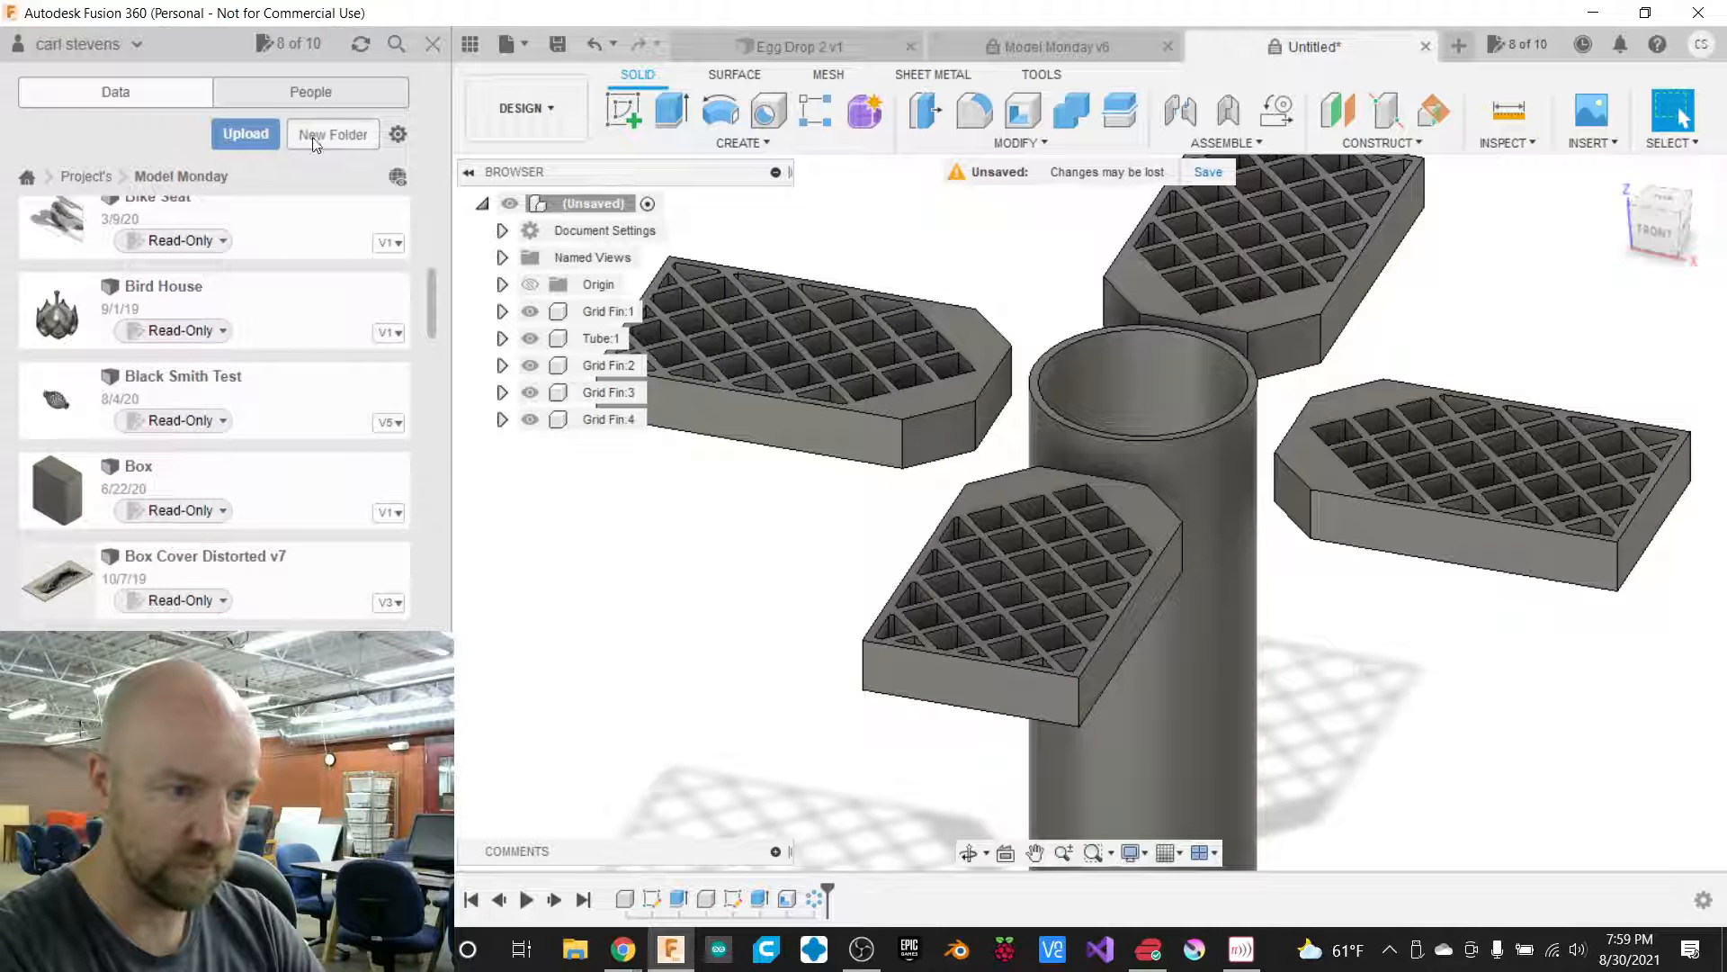
# Search the project's data for "egg" and select the Egg from Class design.
pyautogui.click(394, 45)
pyautogui.write('gg')
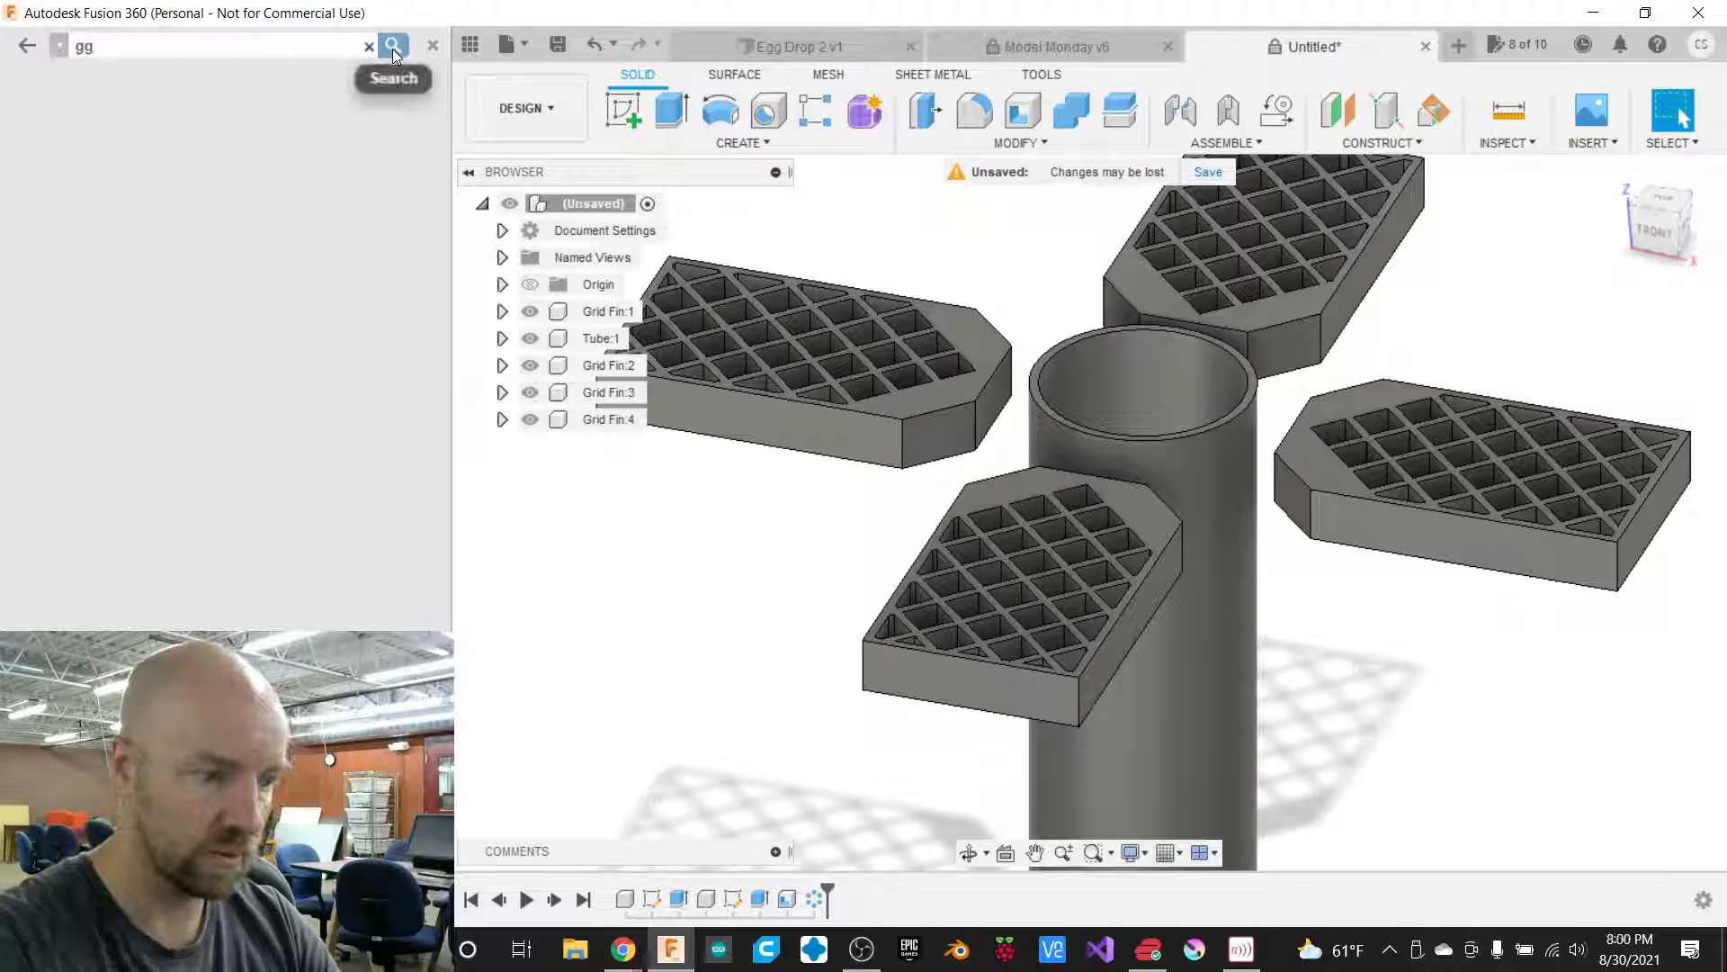
pyautogui.press('BackSpace')
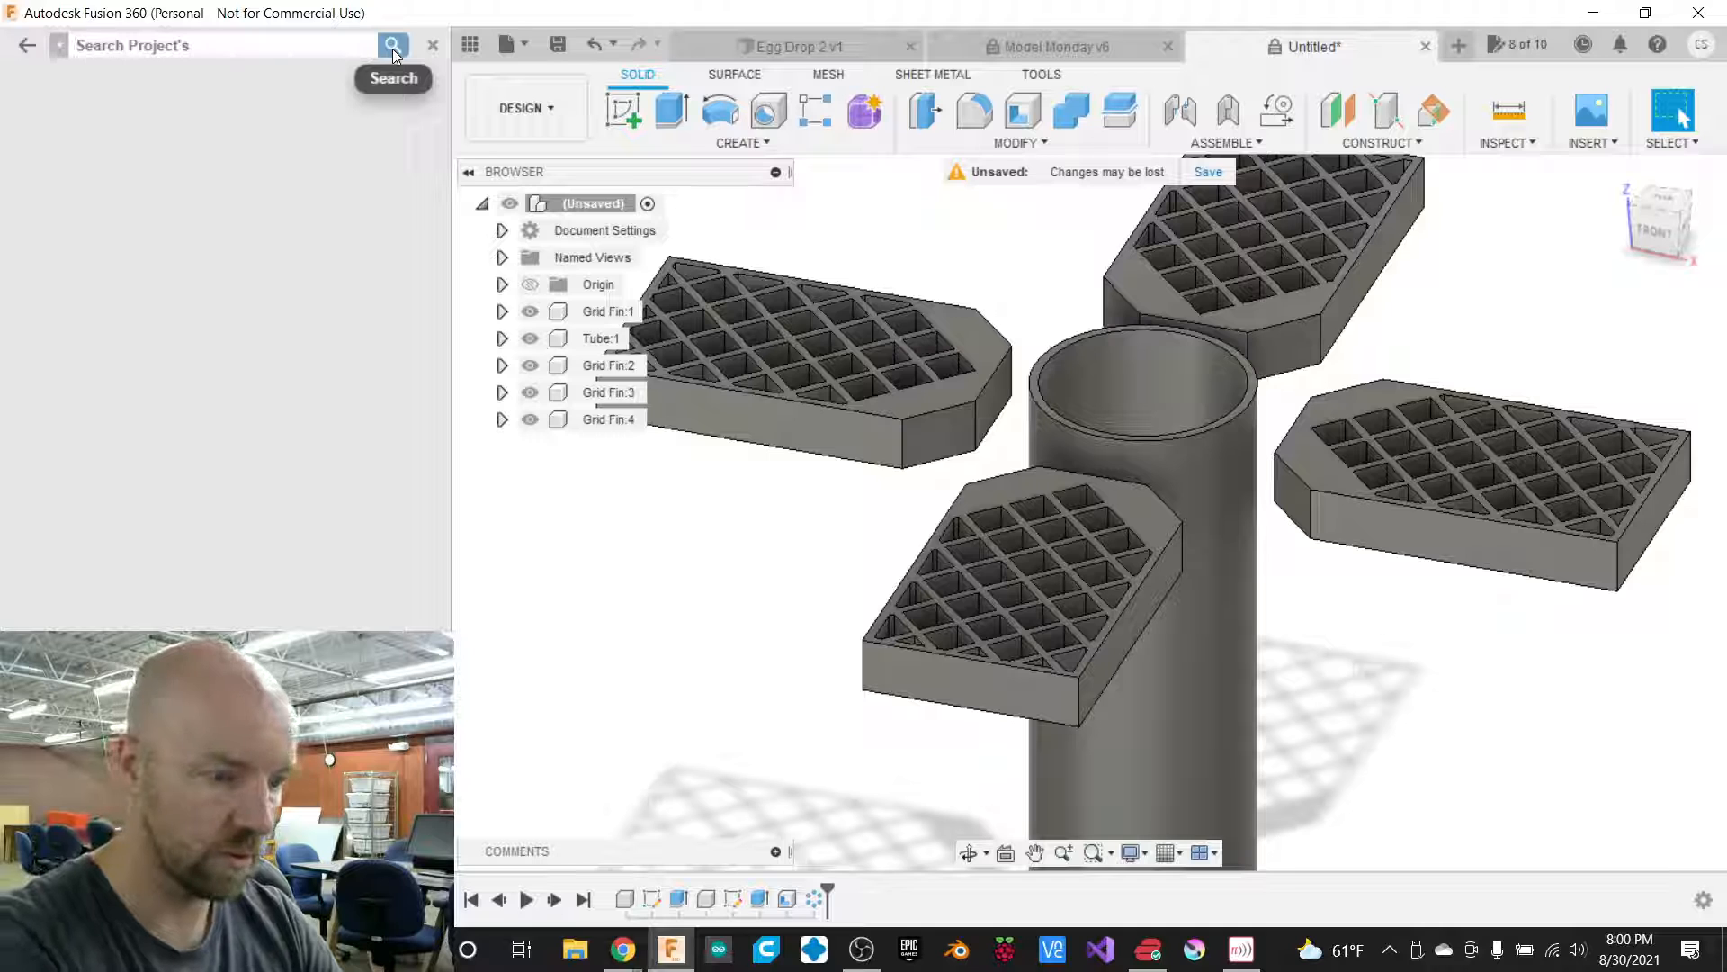
pyautogui.write('egg')
pyautogui.press('Return')
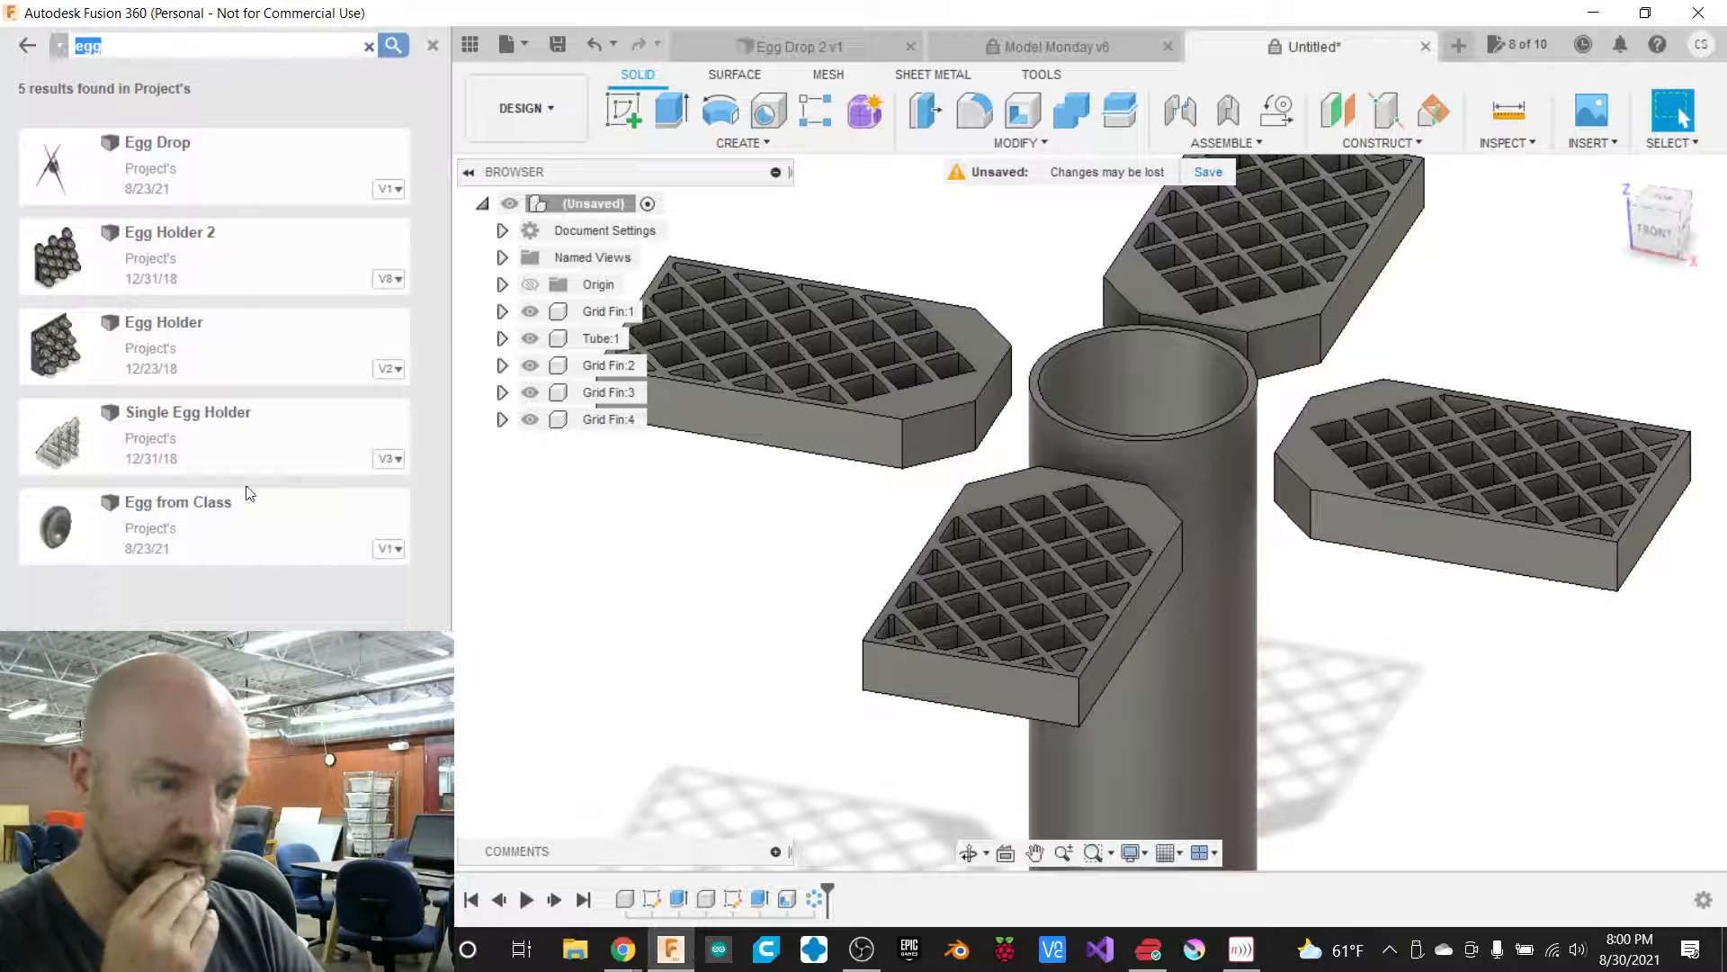
pyautogui.click(242, 543)
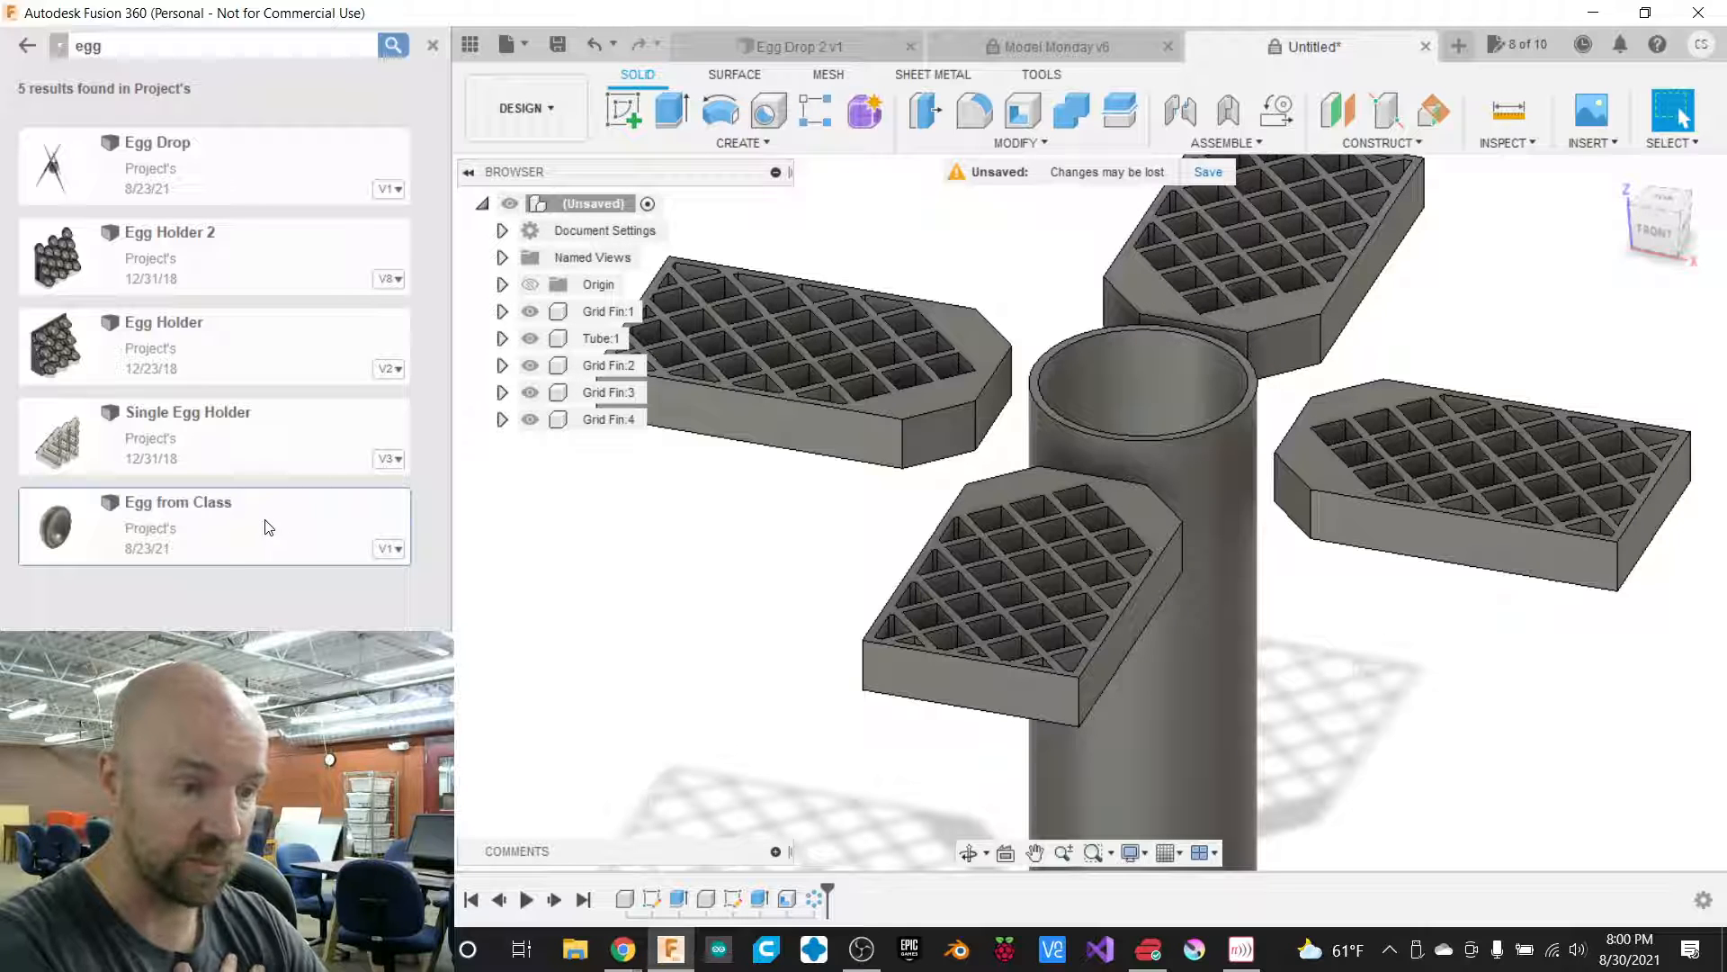
pyautogui.click(590, 340)
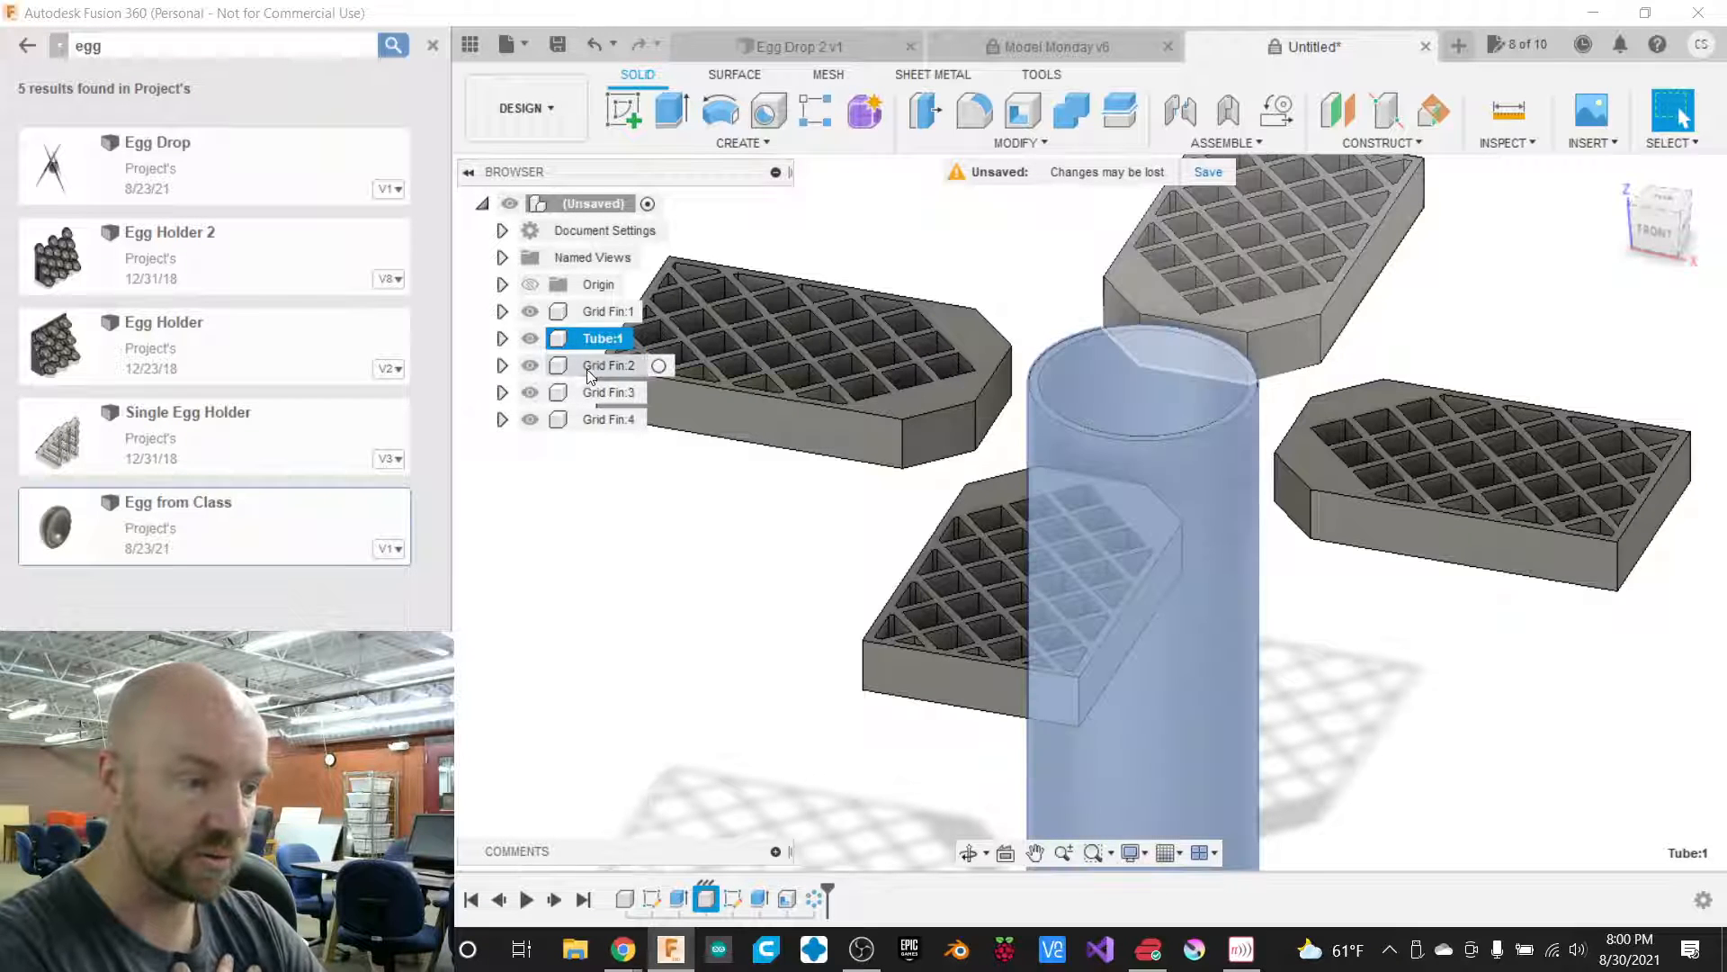
pyautogui.click(587, 367)
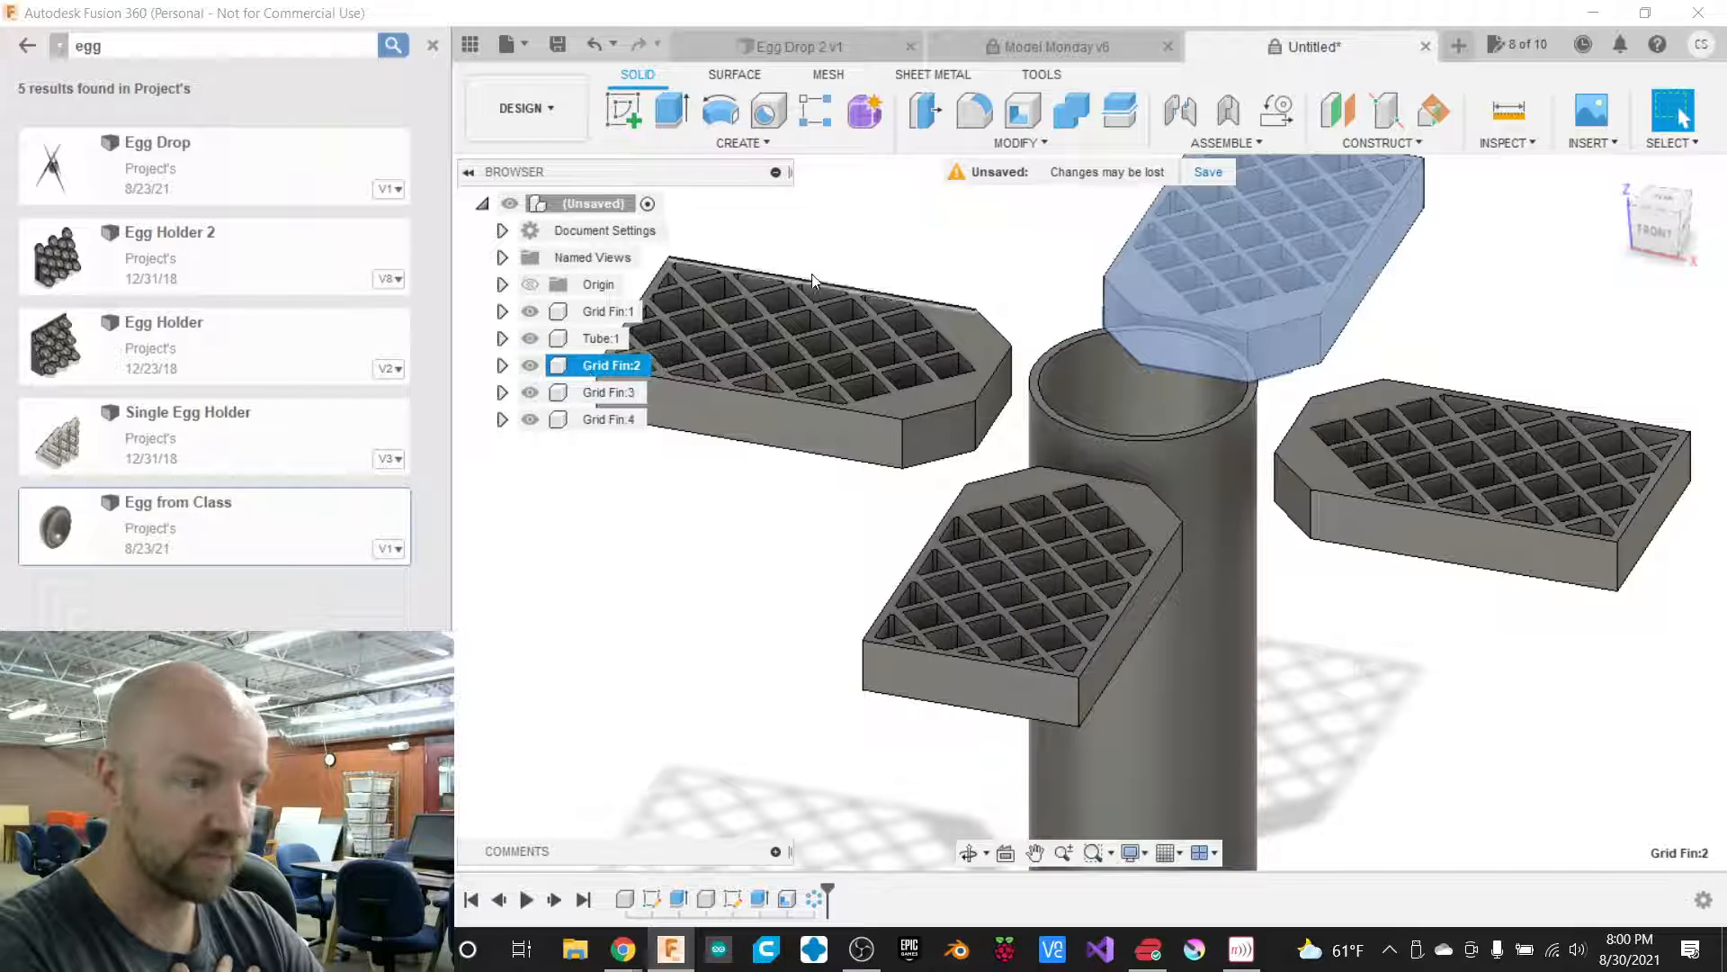
pyautogui.click(832, 227)
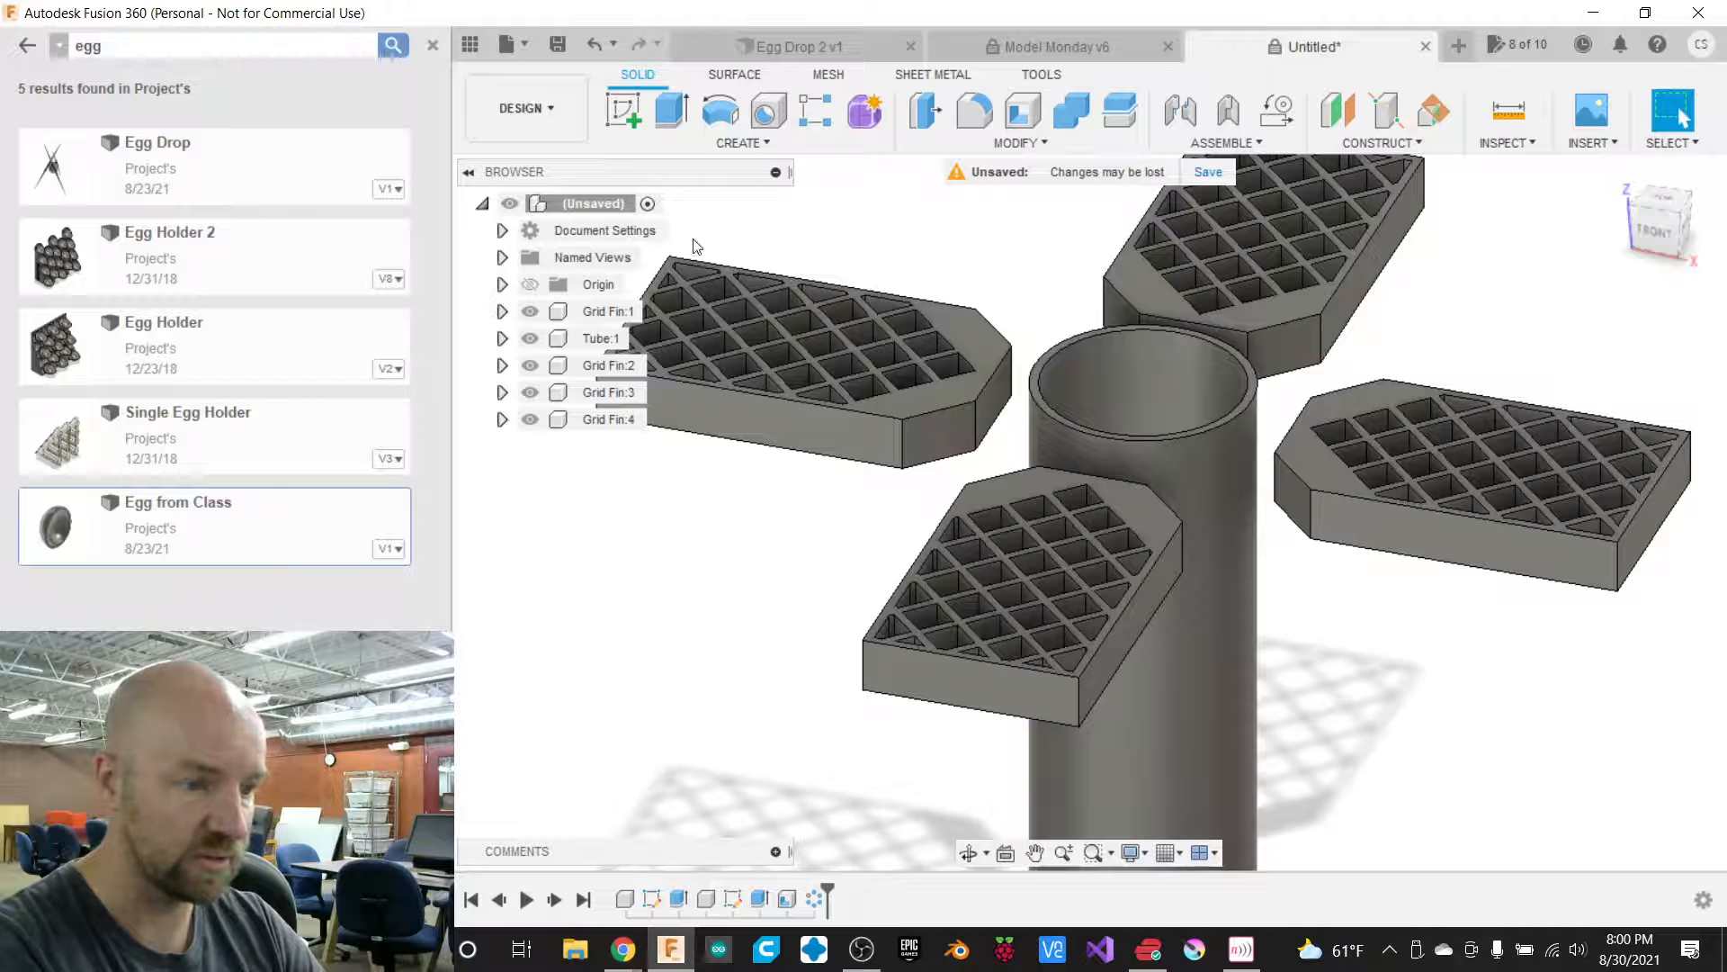
# Try to insert the Egg from Class design into the current design.
pyautogui.rightClick(242, 530)
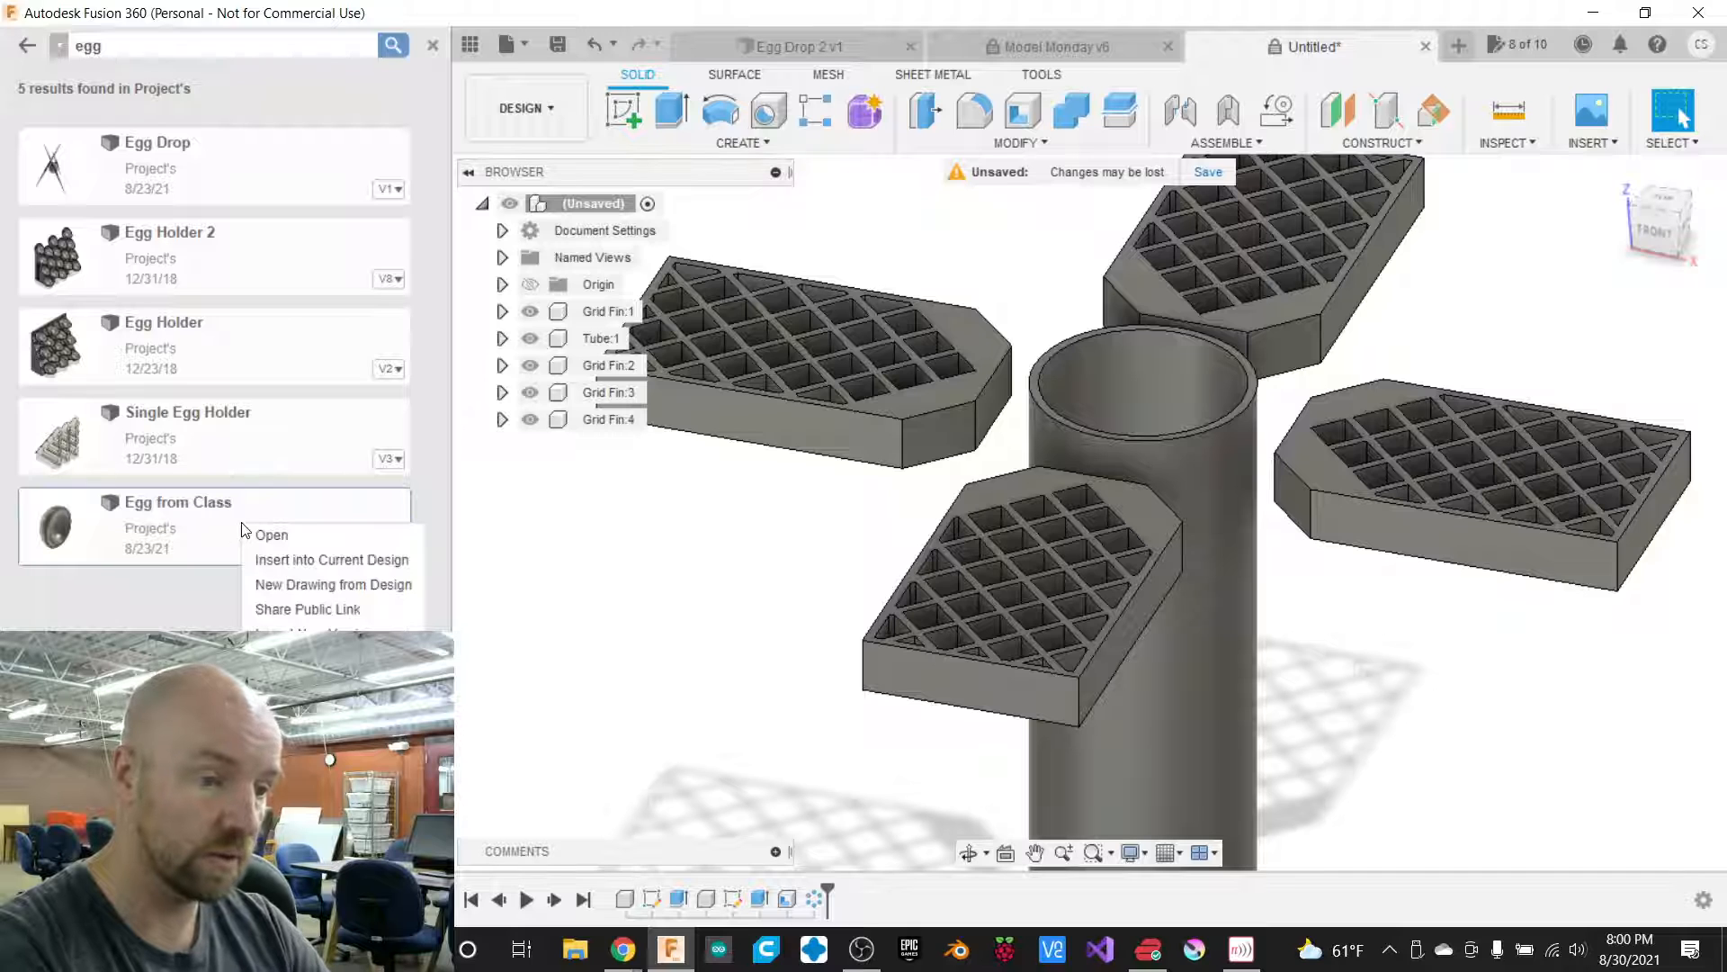
pyautogui.click(297, 559)
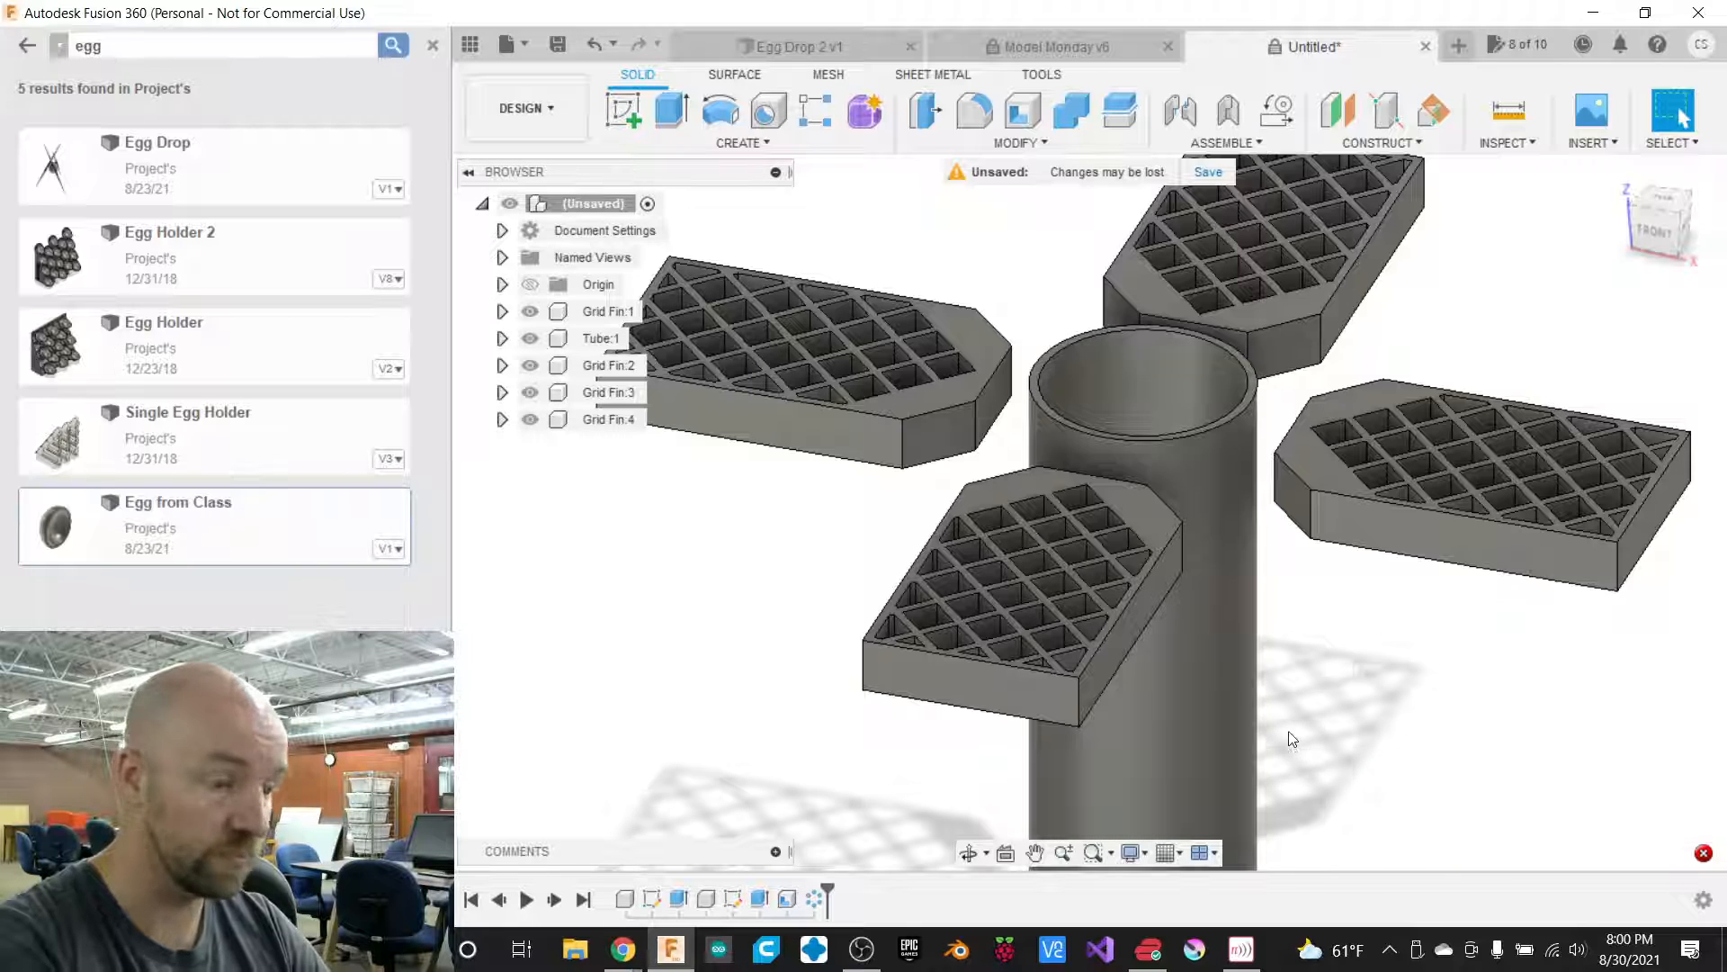
# Start saving the untitled design and name it Egg Drop from Class.
pyautogui.hotkey('ctrl', 's')
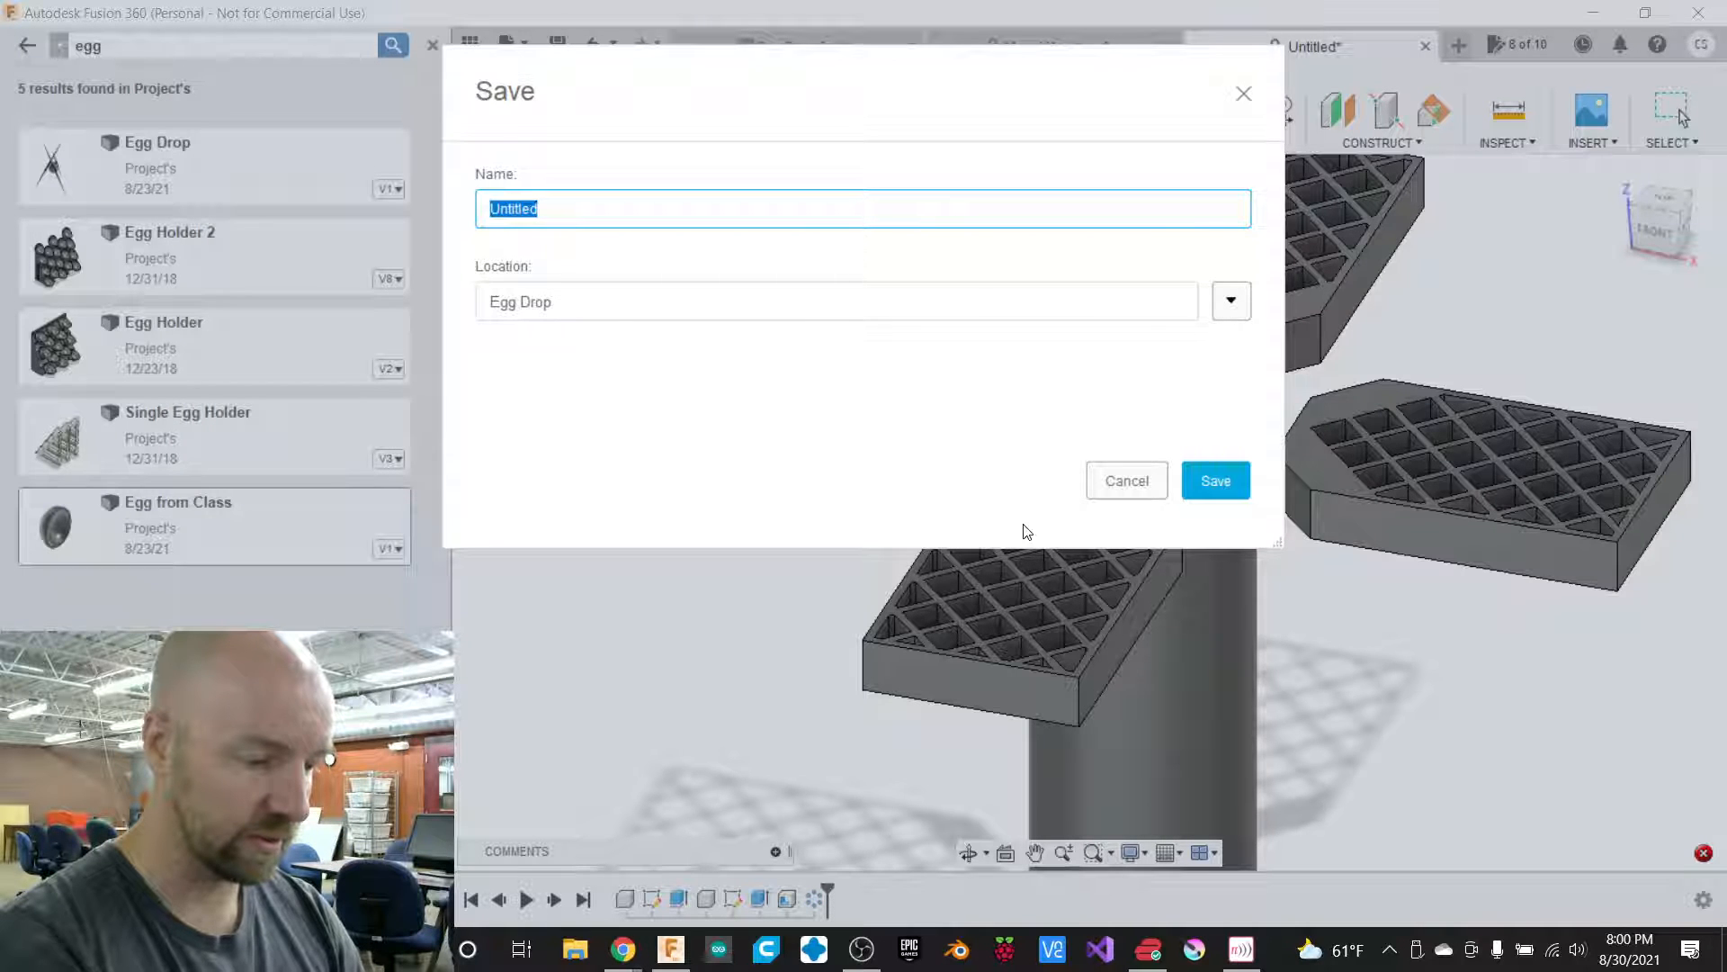
pyautogui.write('Egg D')
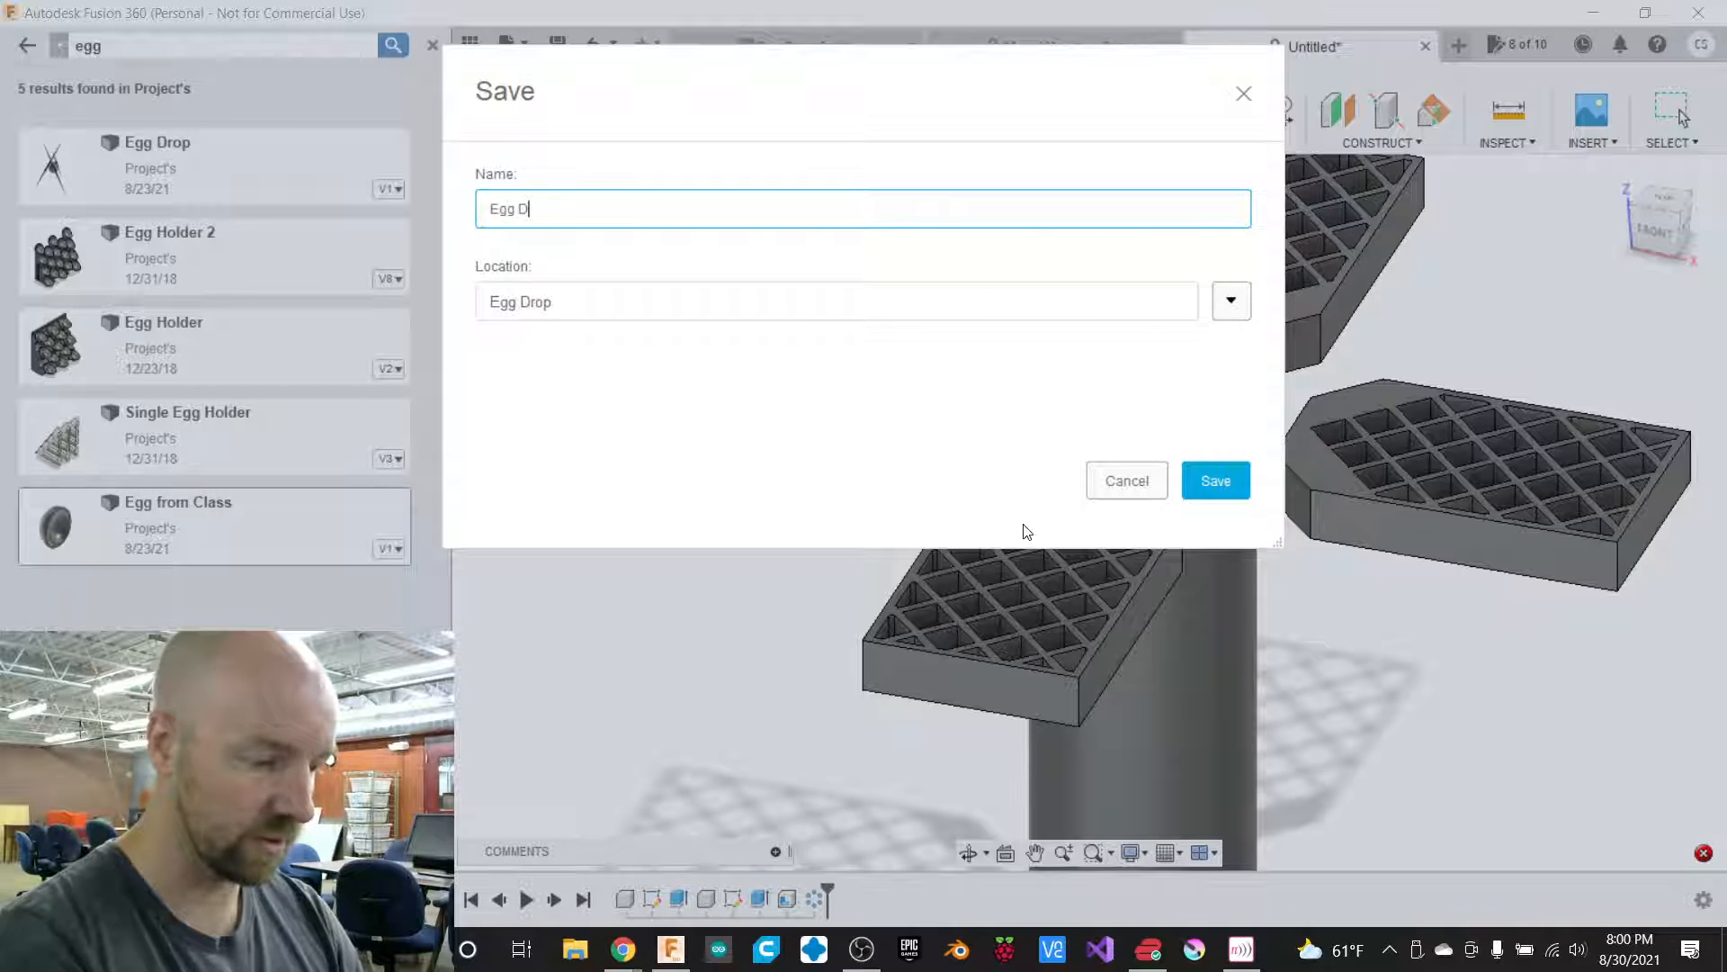
pyautogui.write('rop from c')
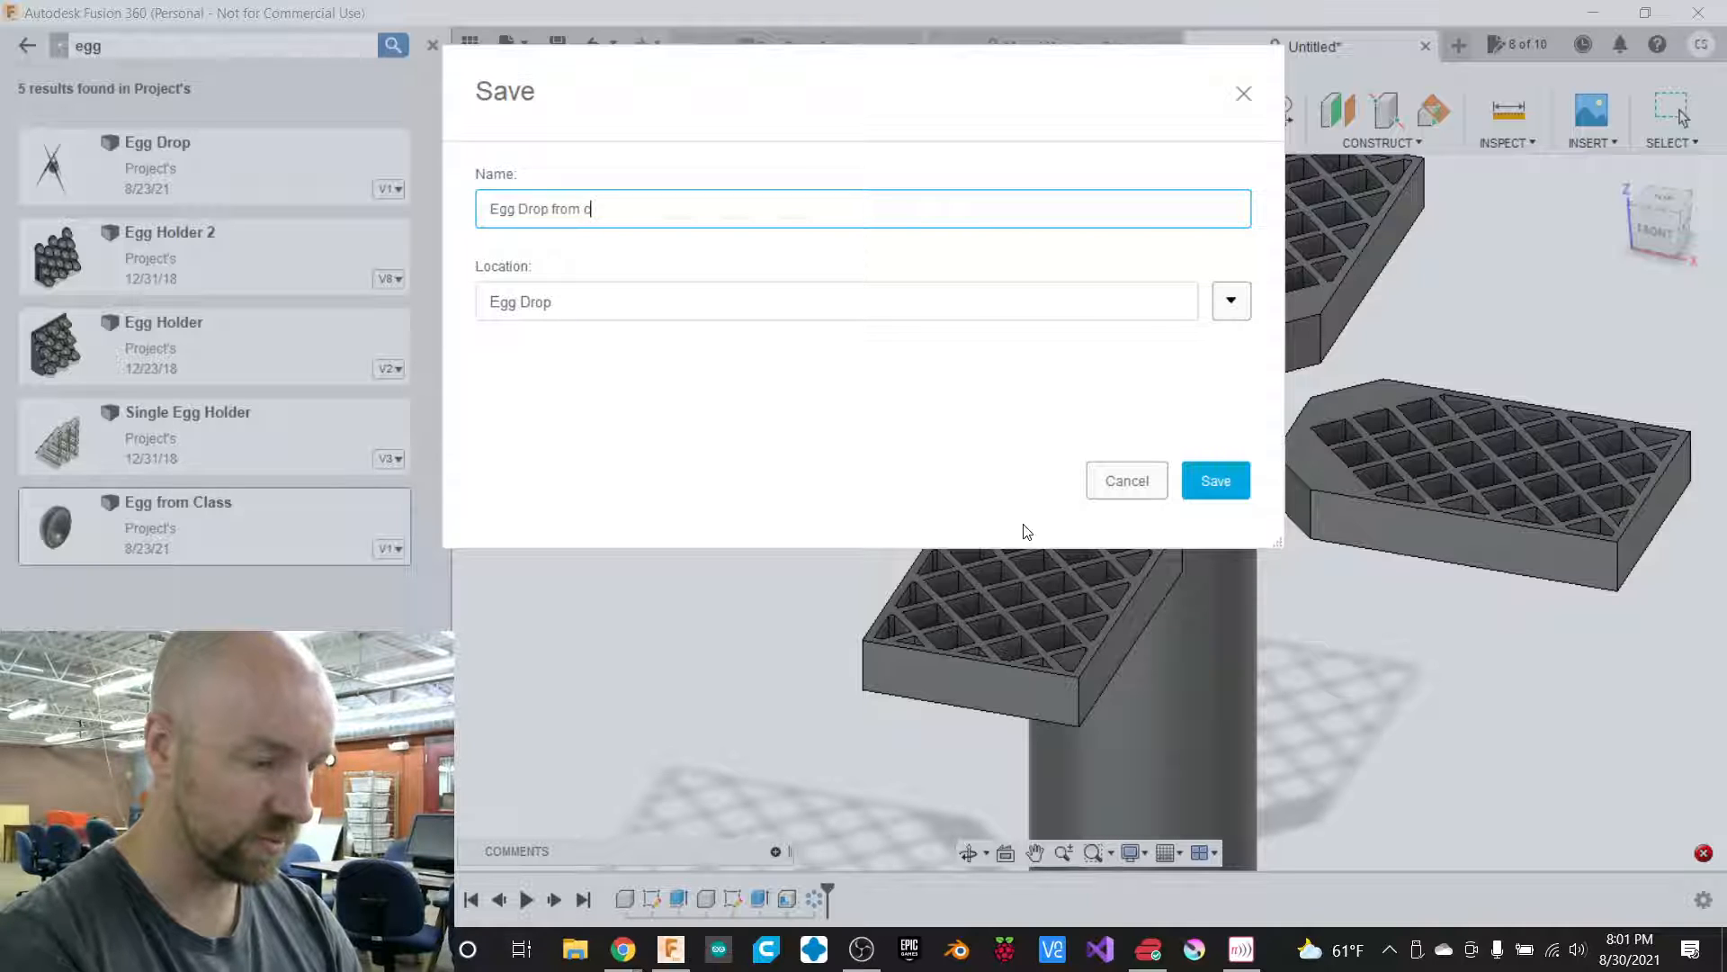
pyautogui.write('al')
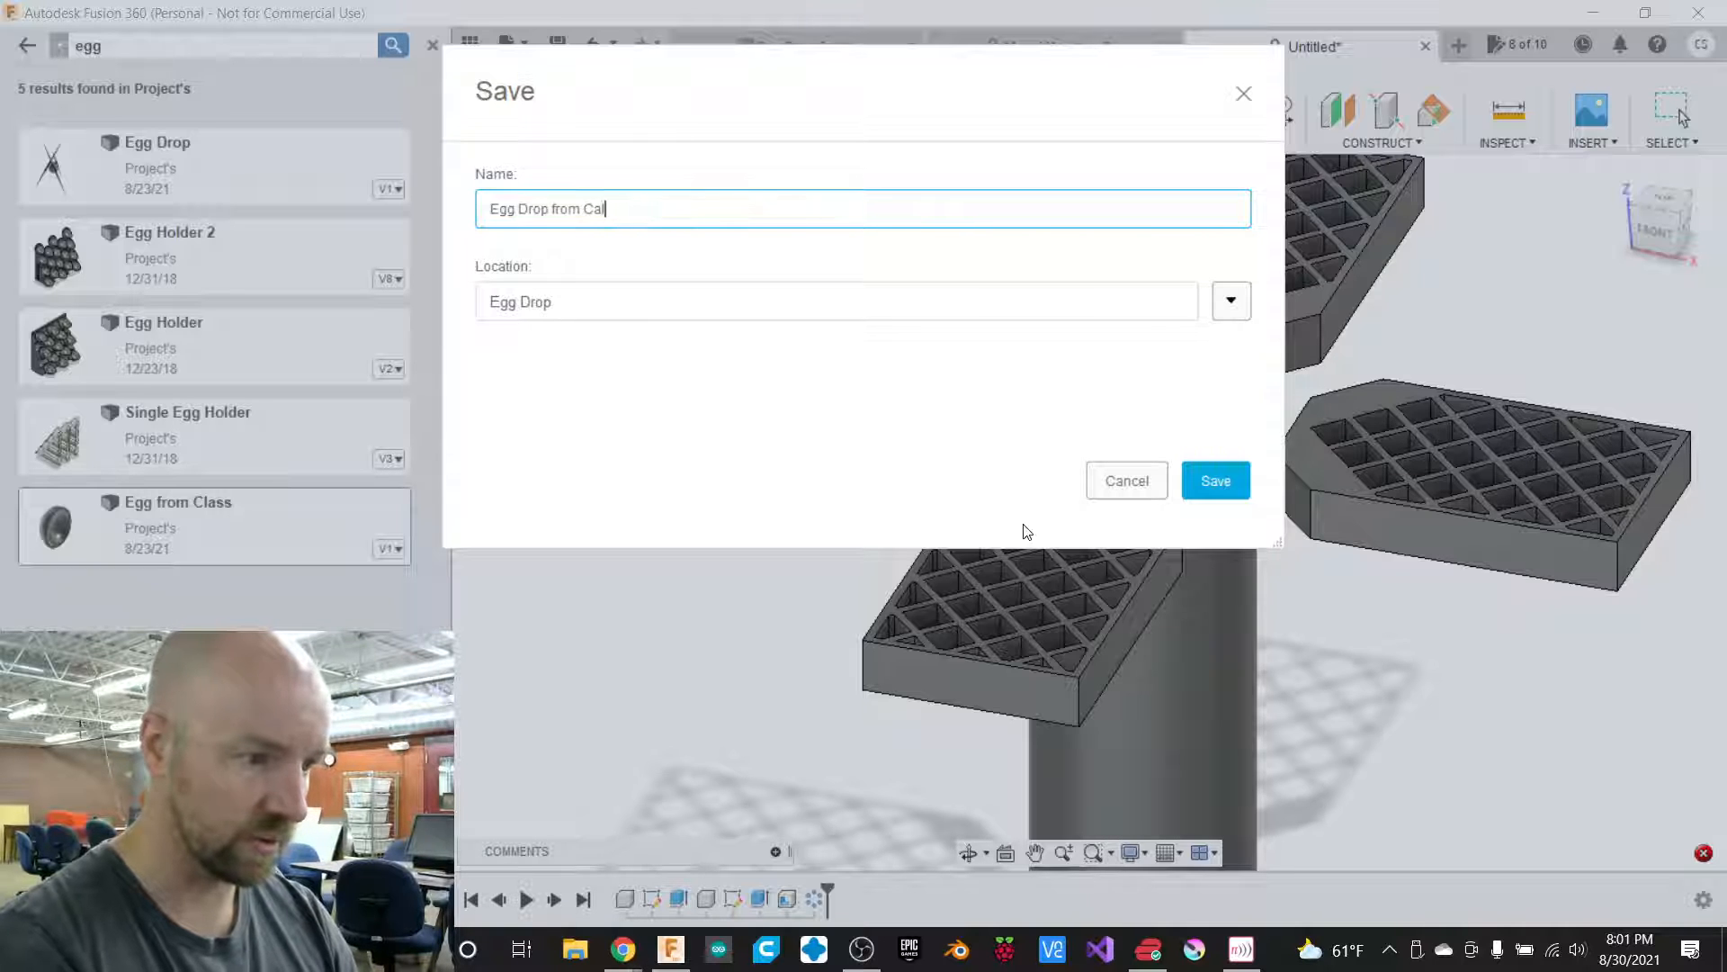
pyautogui.press('BackSpace')
pyautogui.press('BackSpace')
pyautogui.write('lass')
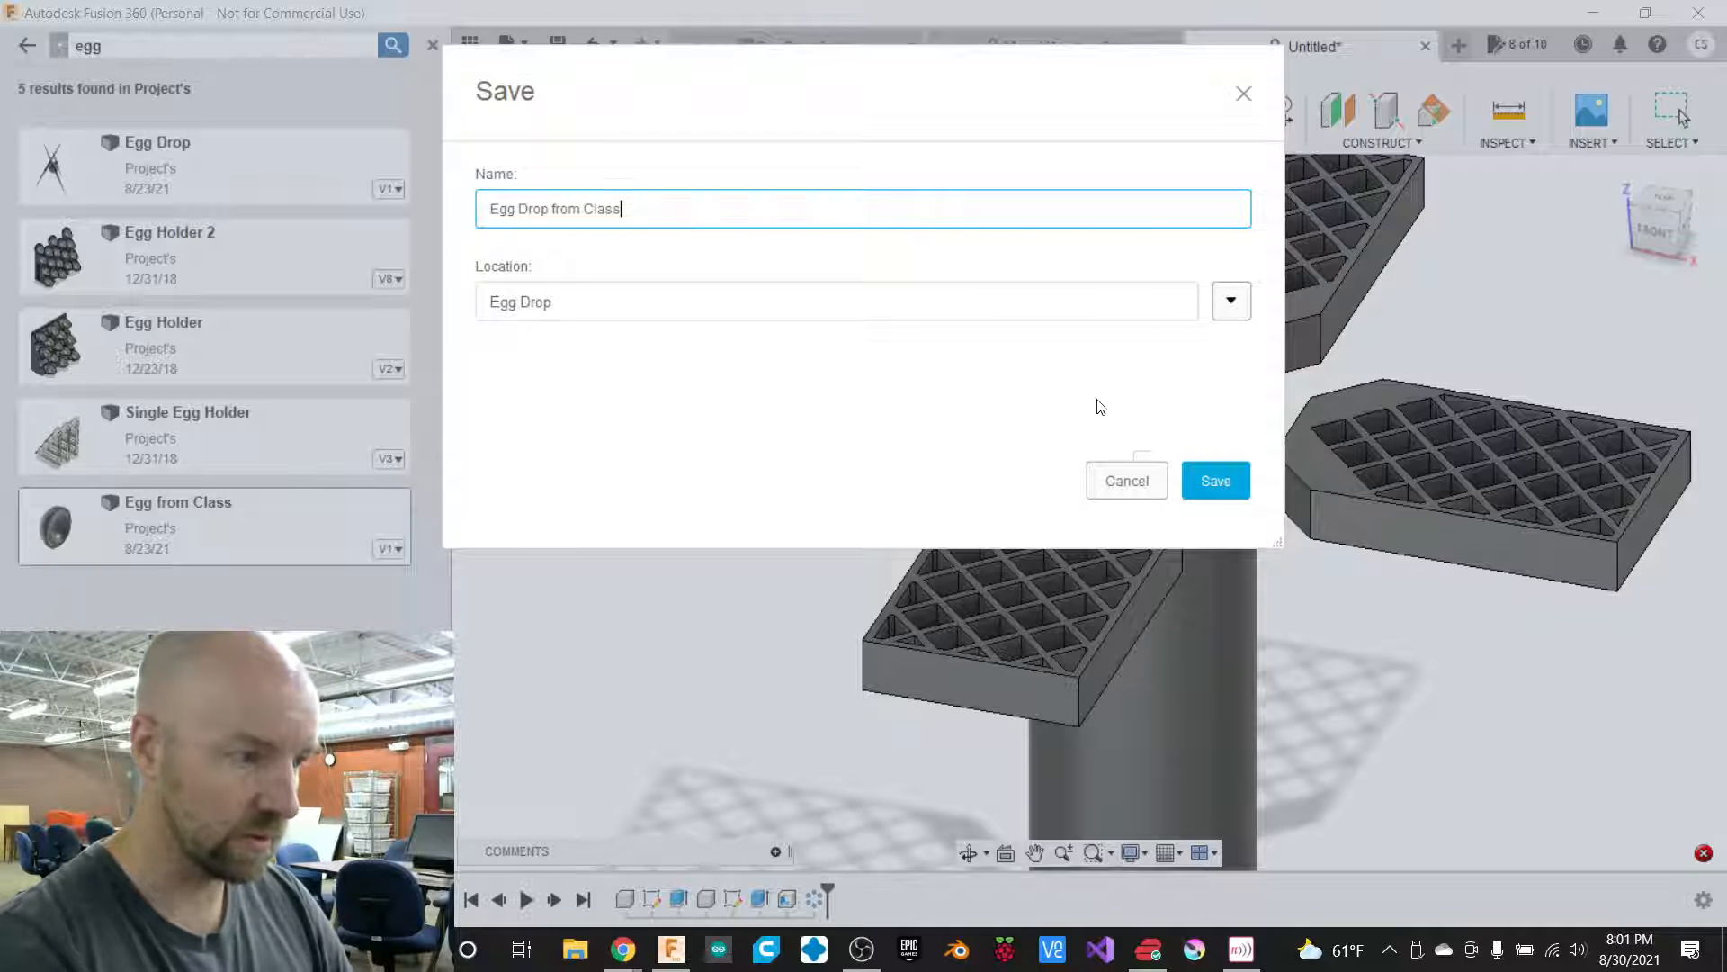
# Change the save location from the Egg Drop project to Project's and save the design there.
pyautogui.click(1232, 302)
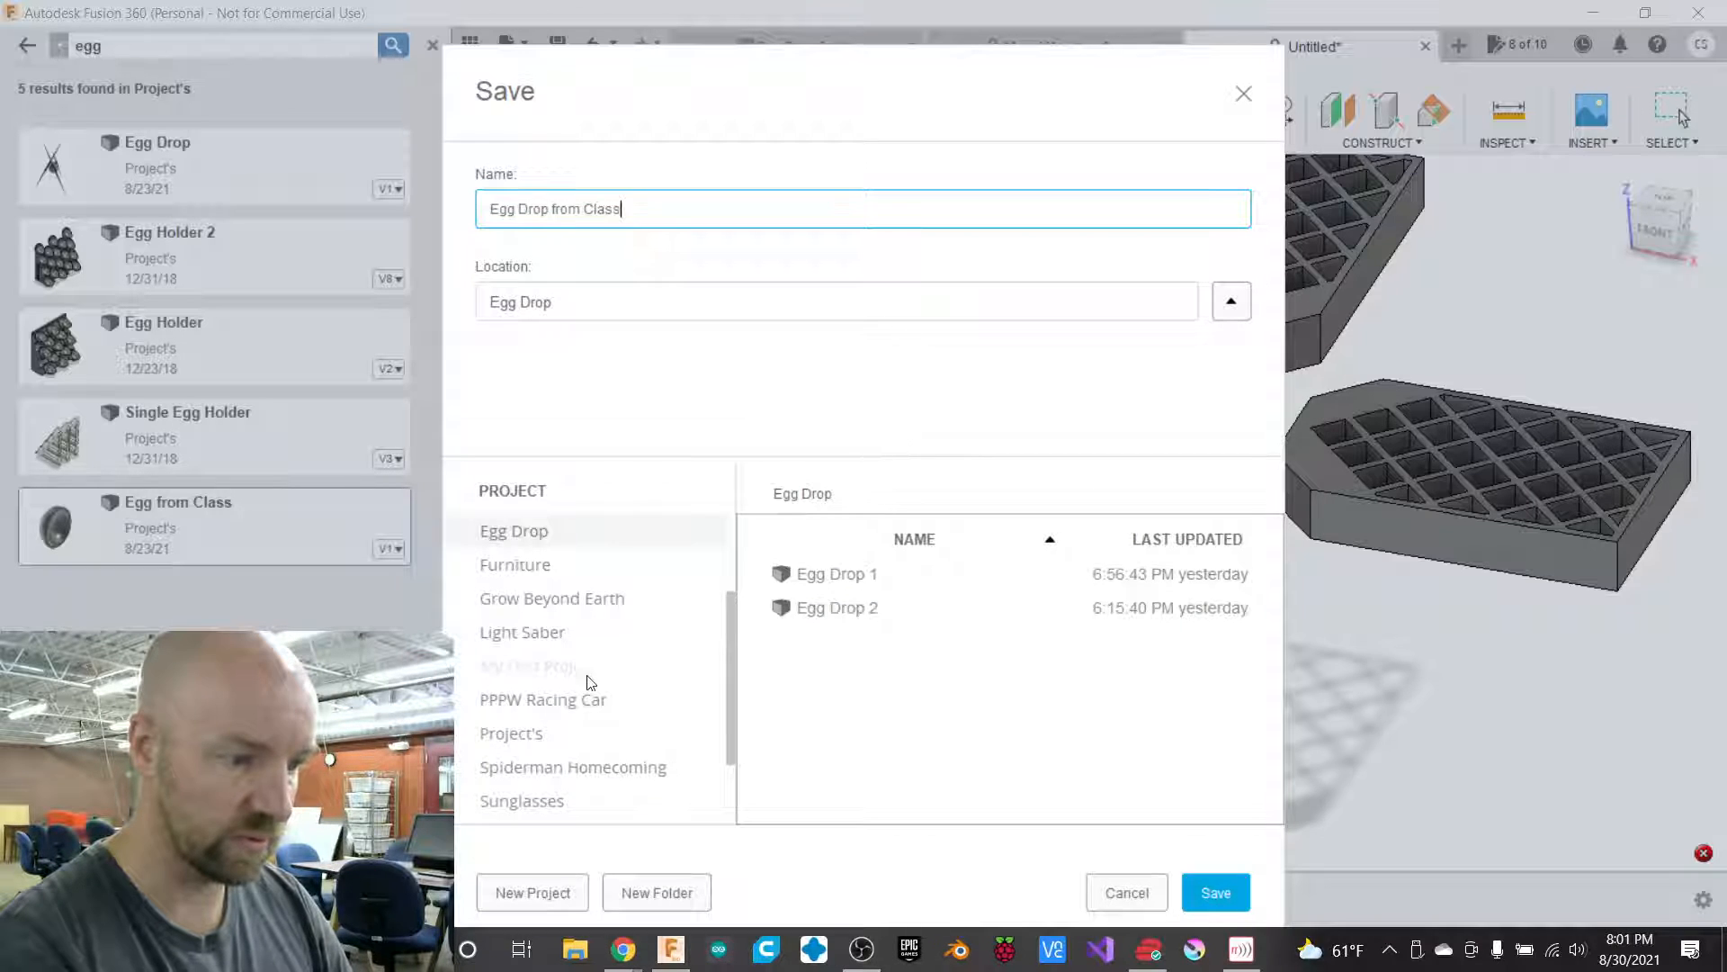
pyautogui.scroll(-1, 581, 686)
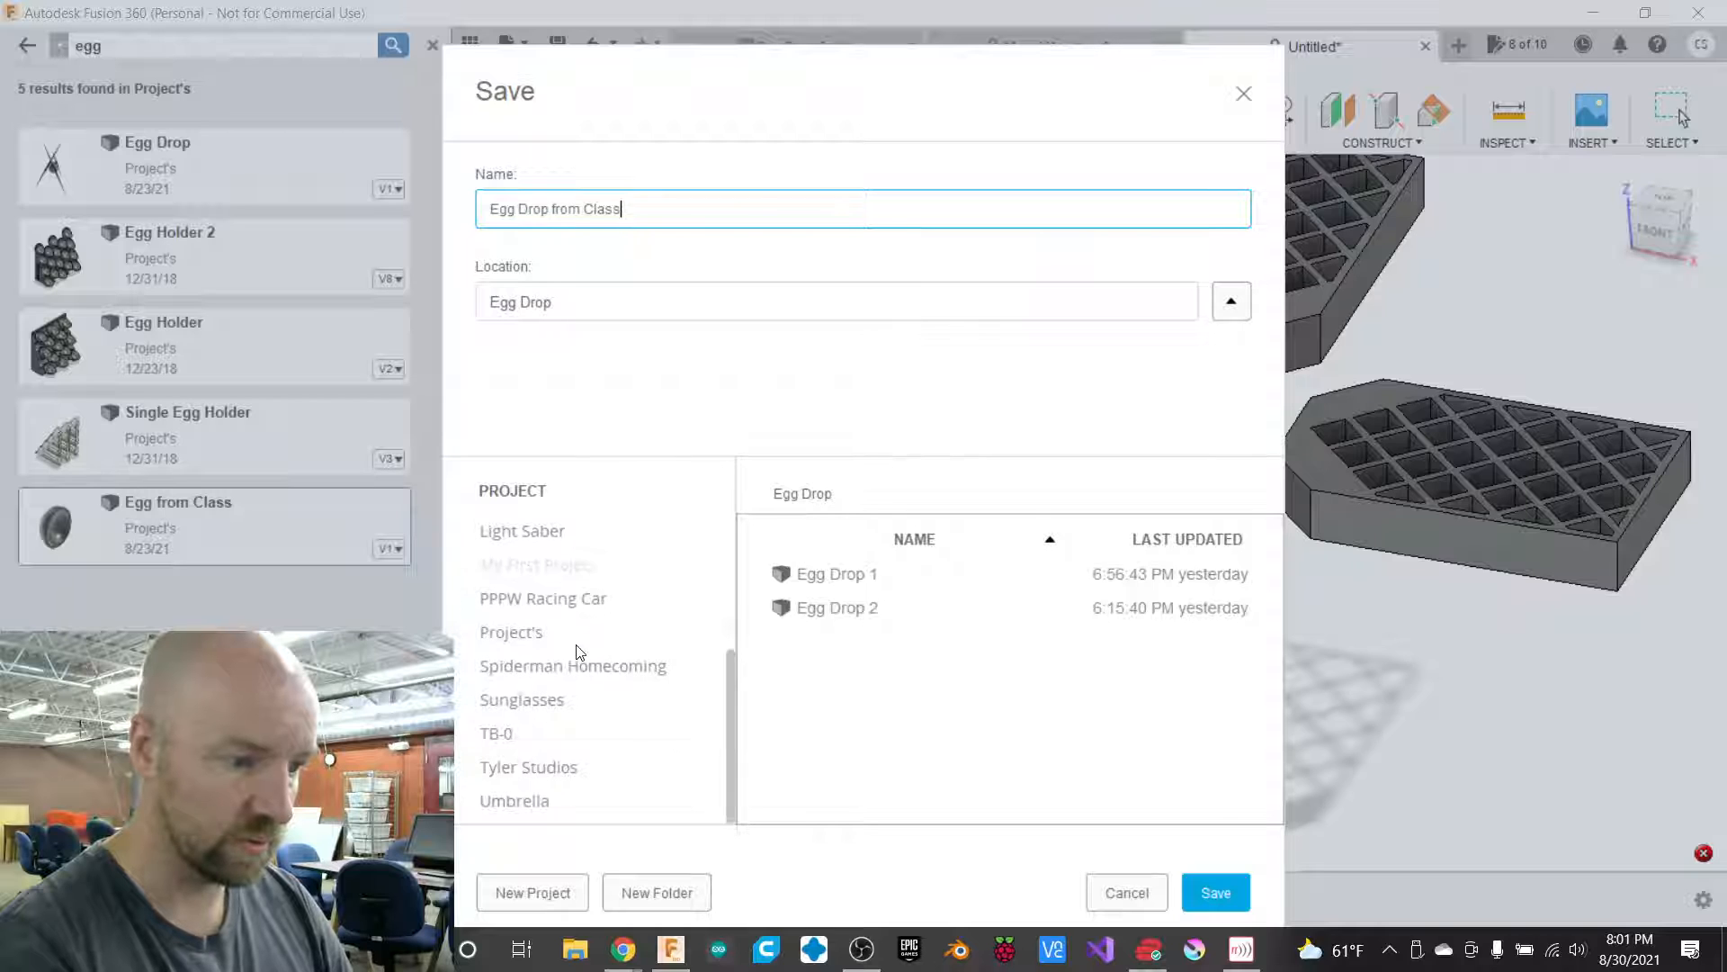
pyautogui.click(576, 638)
pyautogui.scroll(-3, 927, 661)
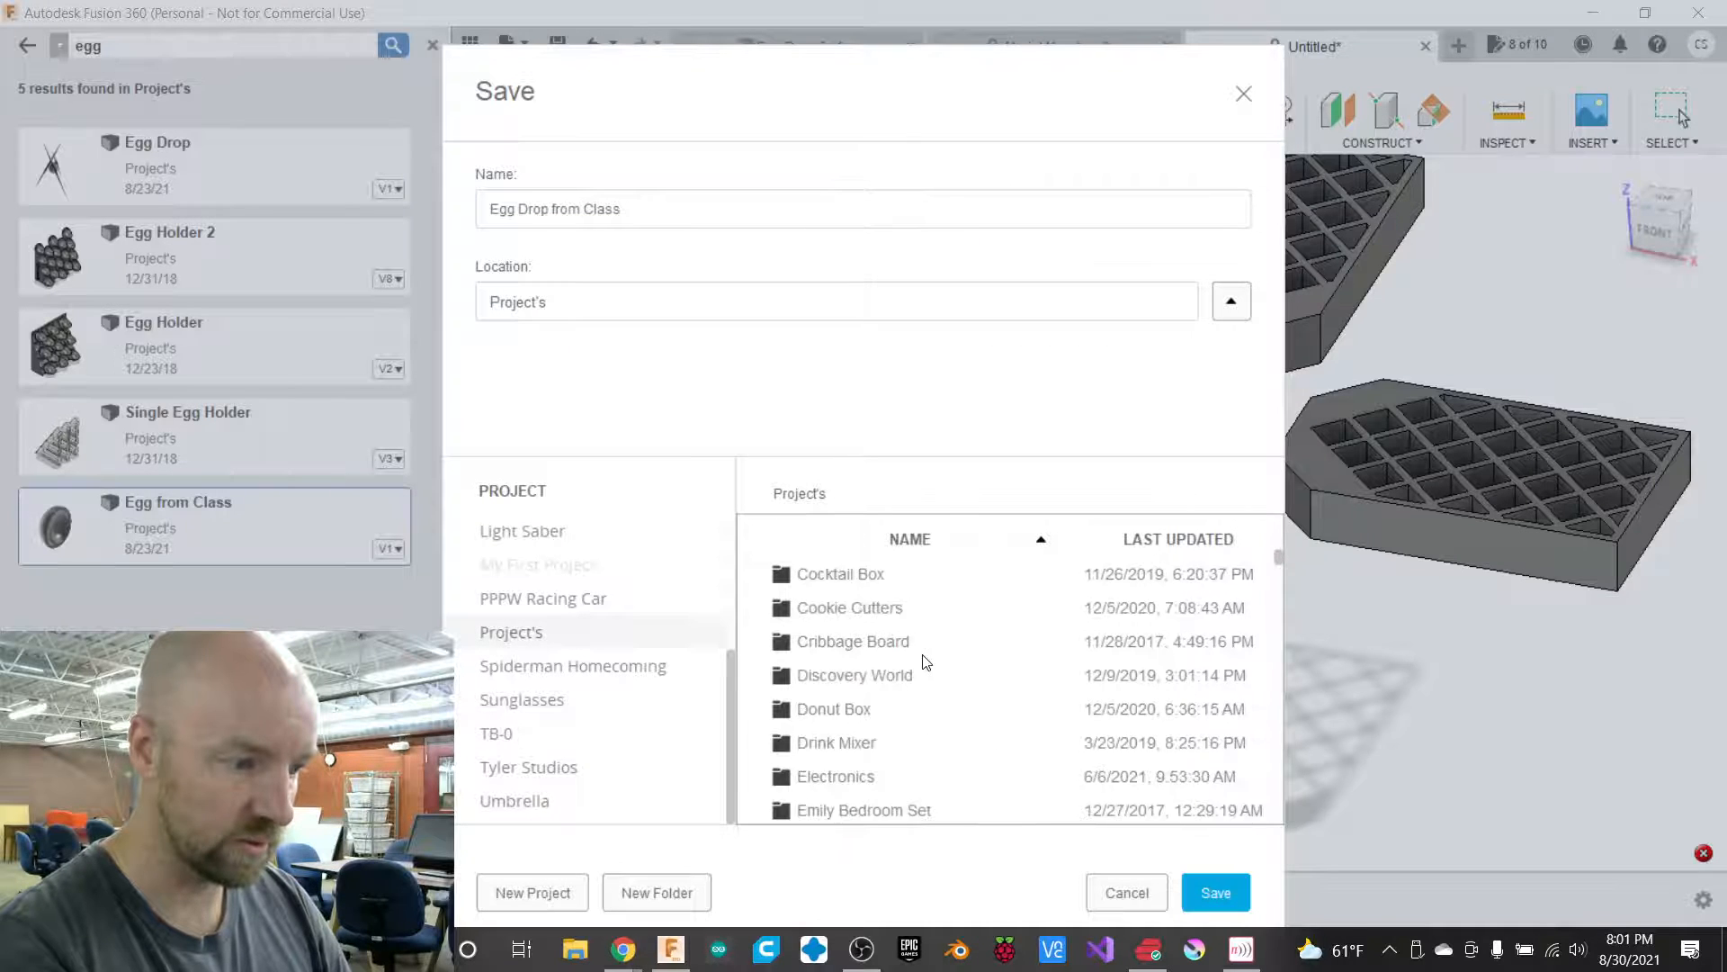
pyautogui.scroll(-10, 927, 661)
pyautogui.scroll(4, 926, 663)
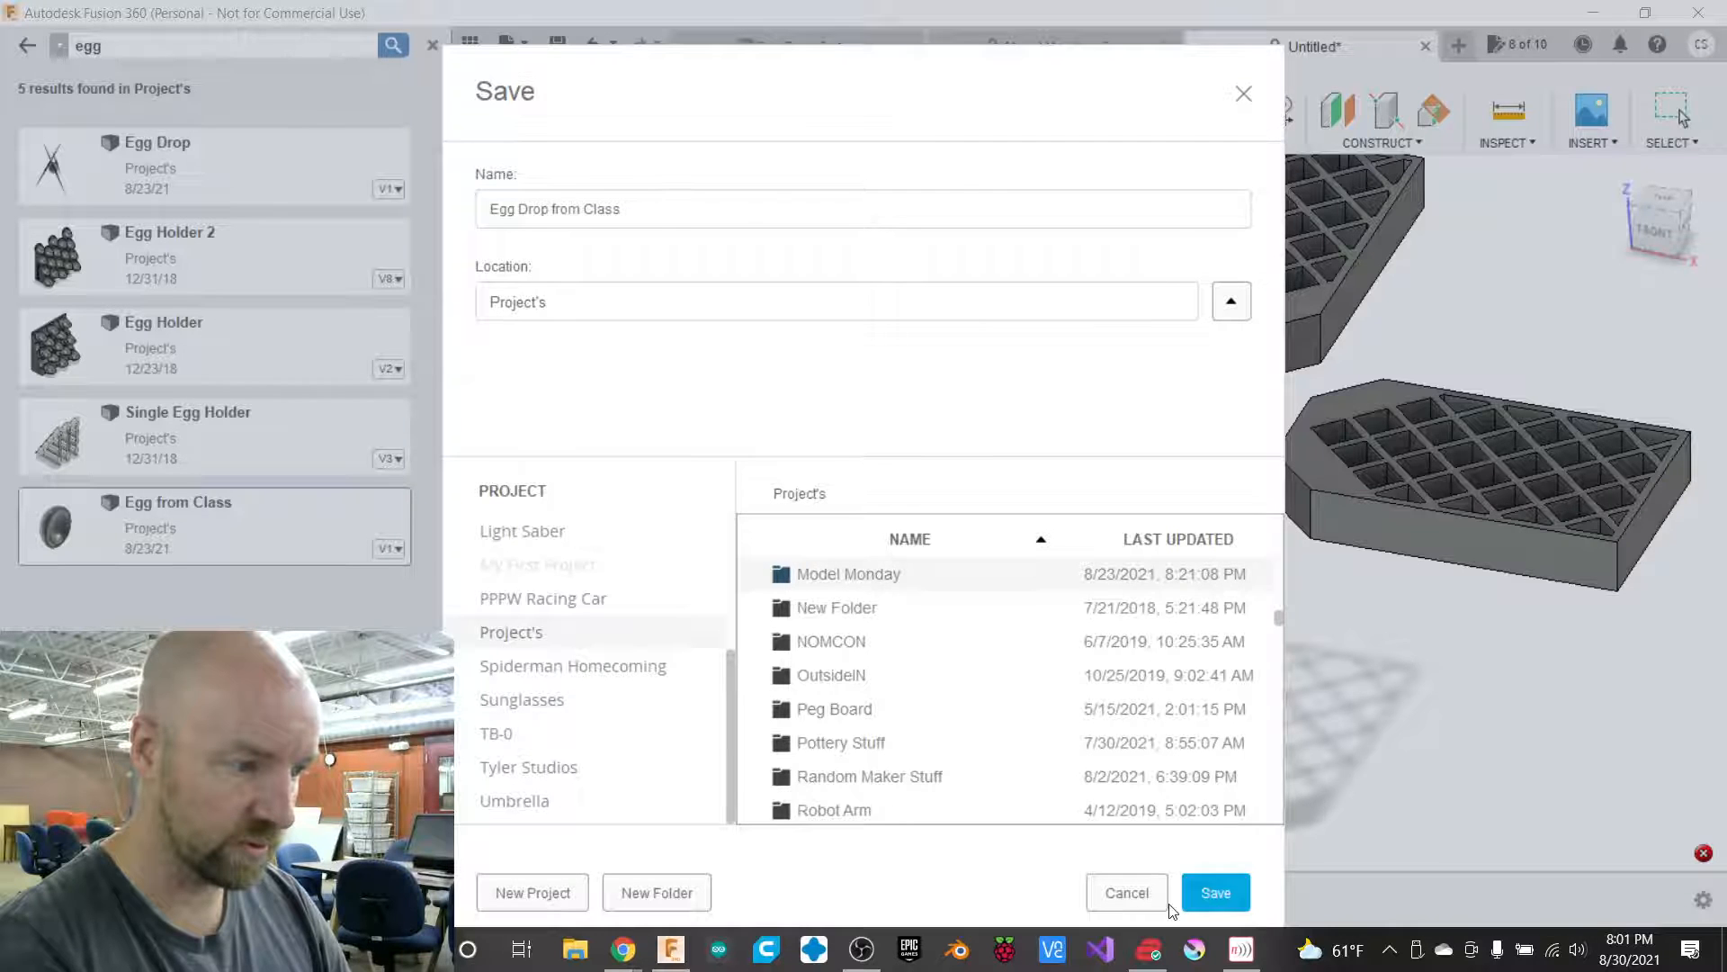
pyautogui.click(1224, 890)
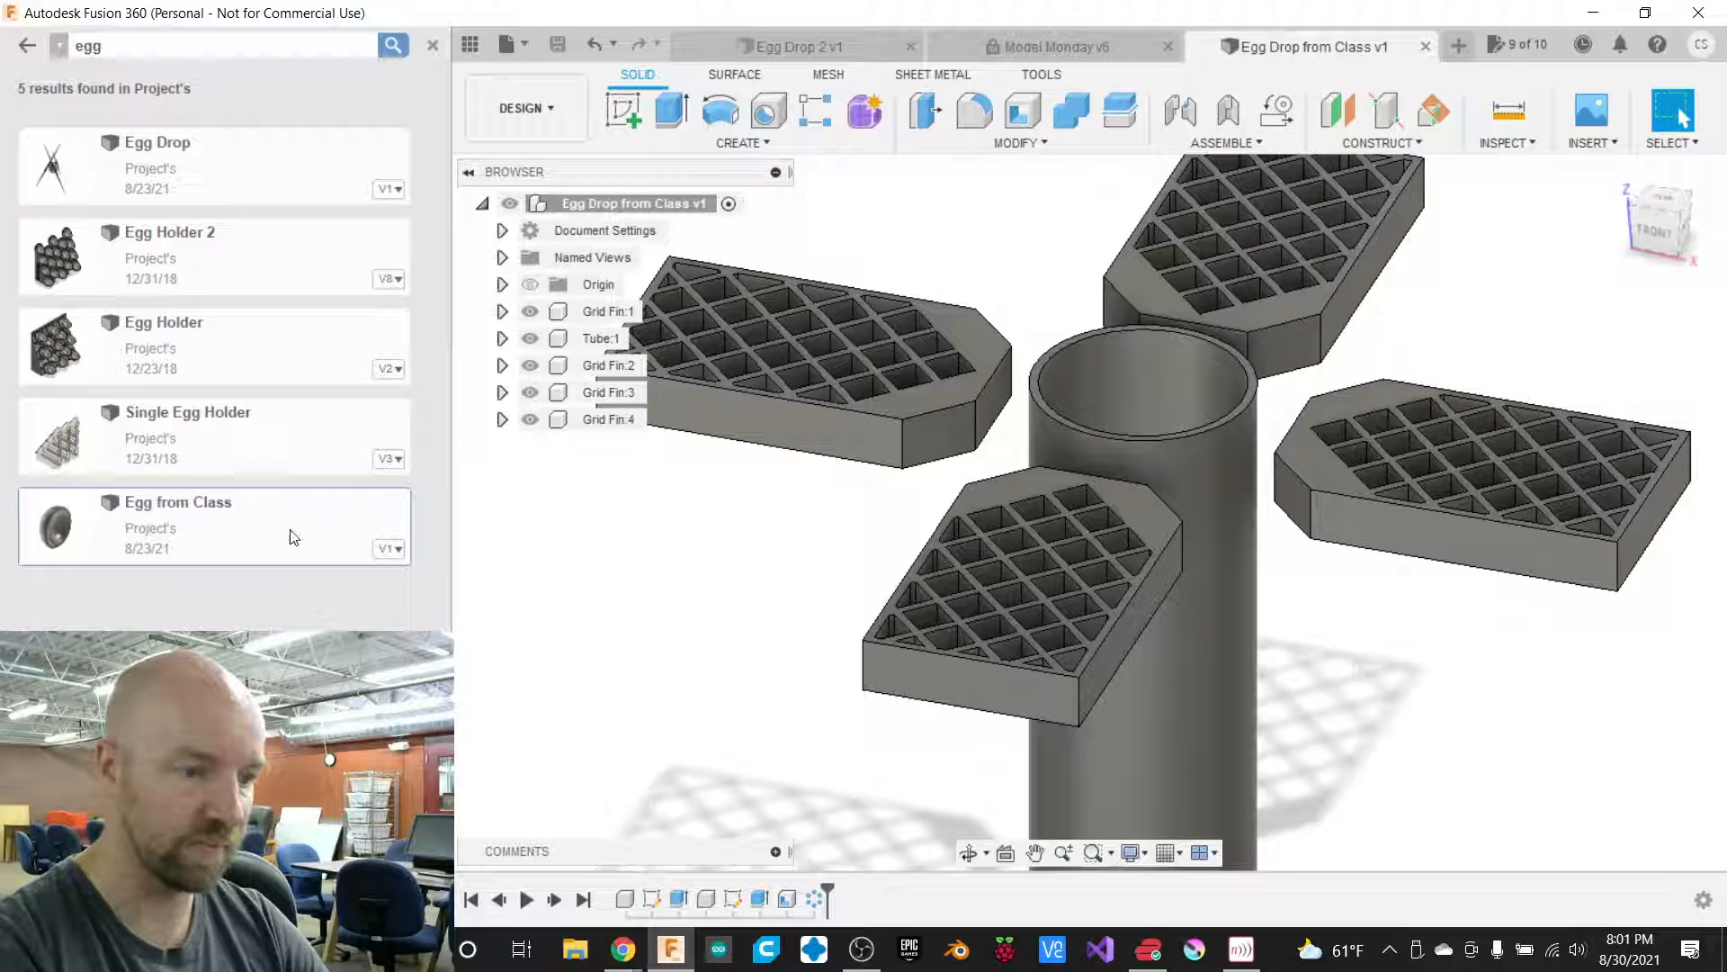
# Insert the Egg from Class design into the current design and raise it 2.50 in along Z.
pyautogui.rightClick(292, 538)
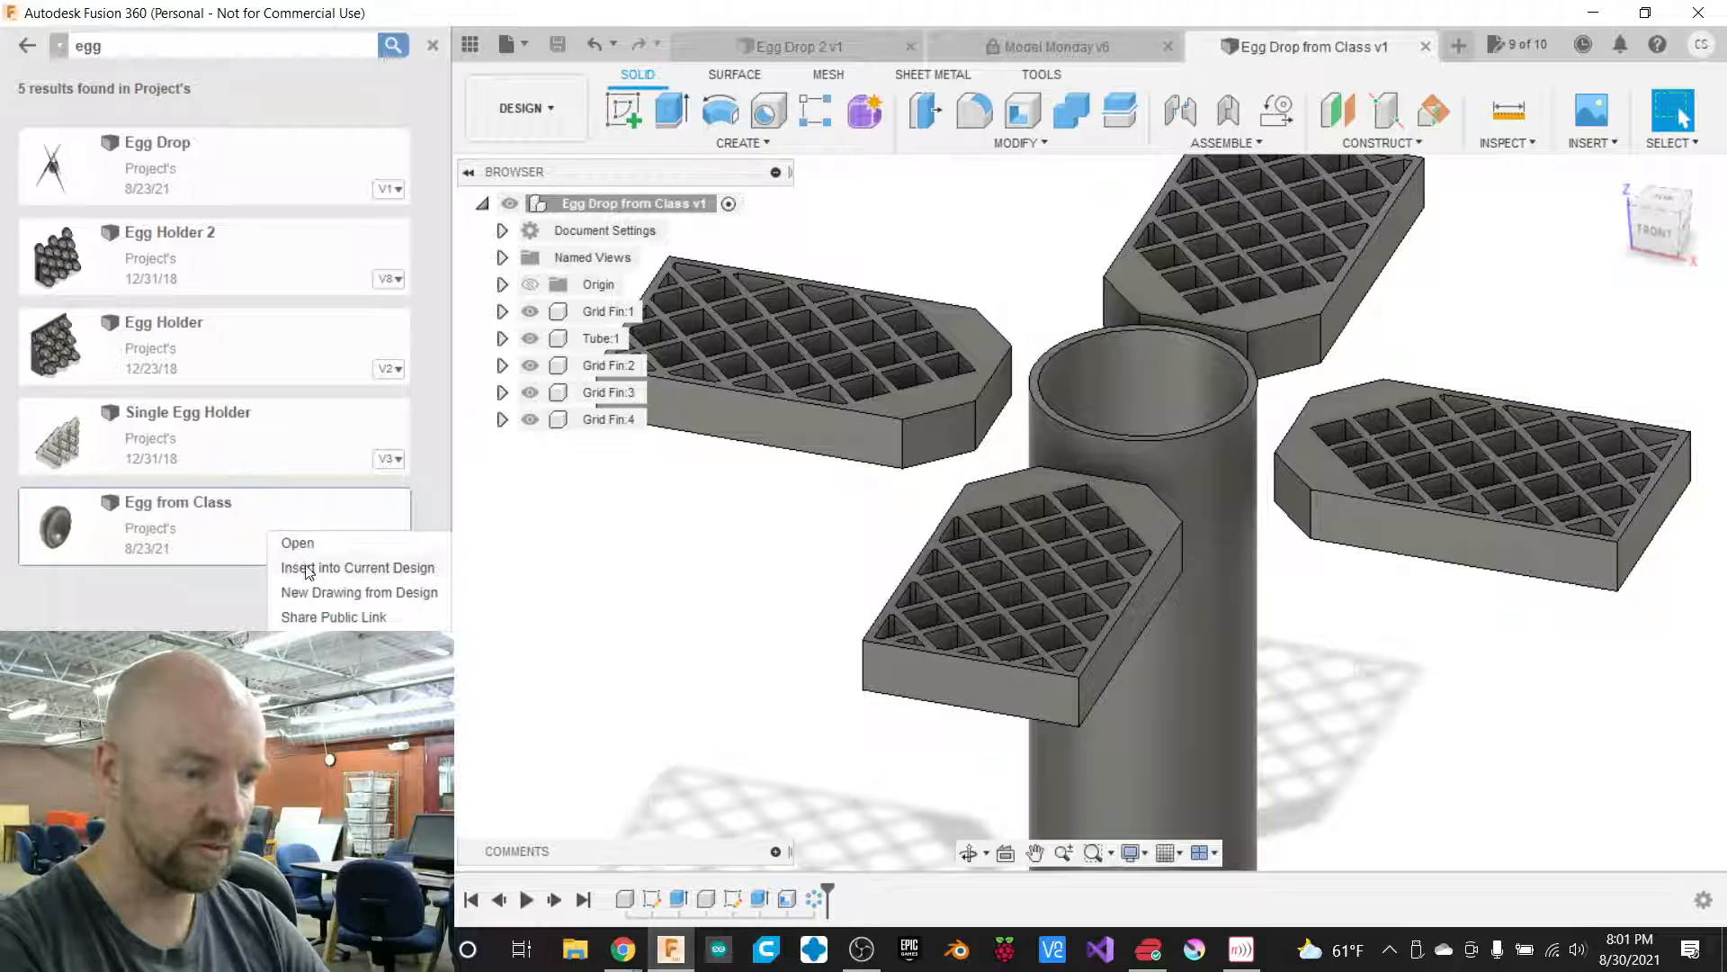
pyautogui.click(309, 570)
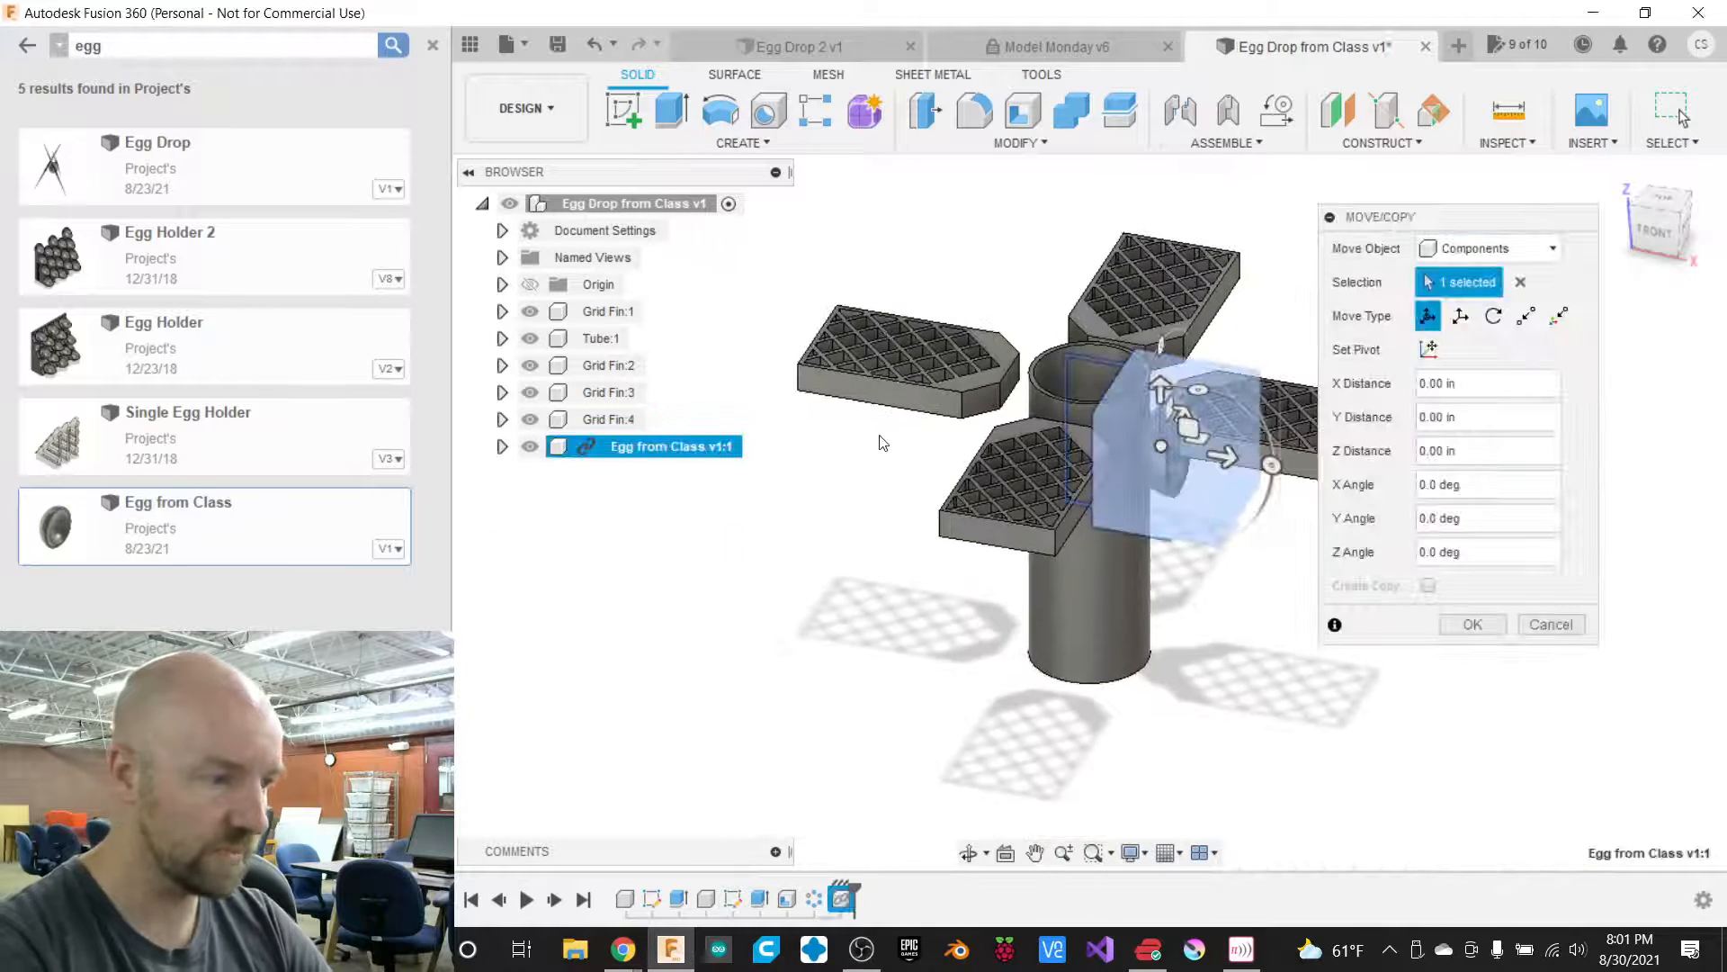
pyautogui.scroll(5, 1096, 525)
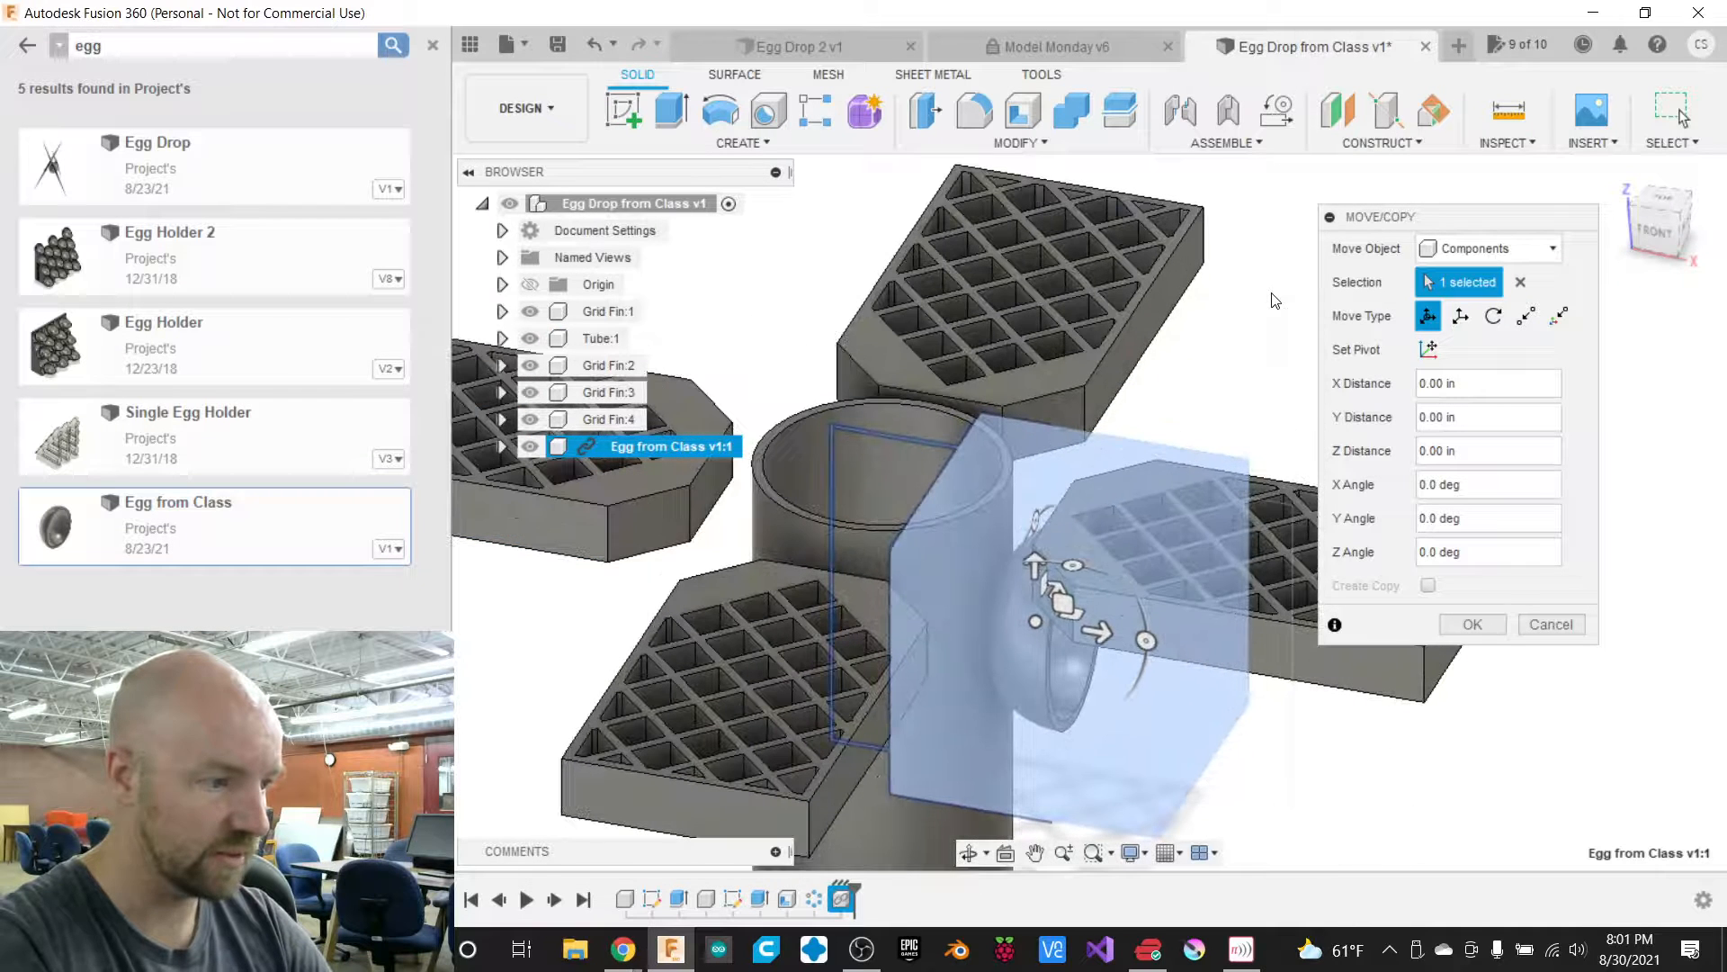
pyautogui.moveTo(1035, 571); pyautogui.dragTo(1000, 386)
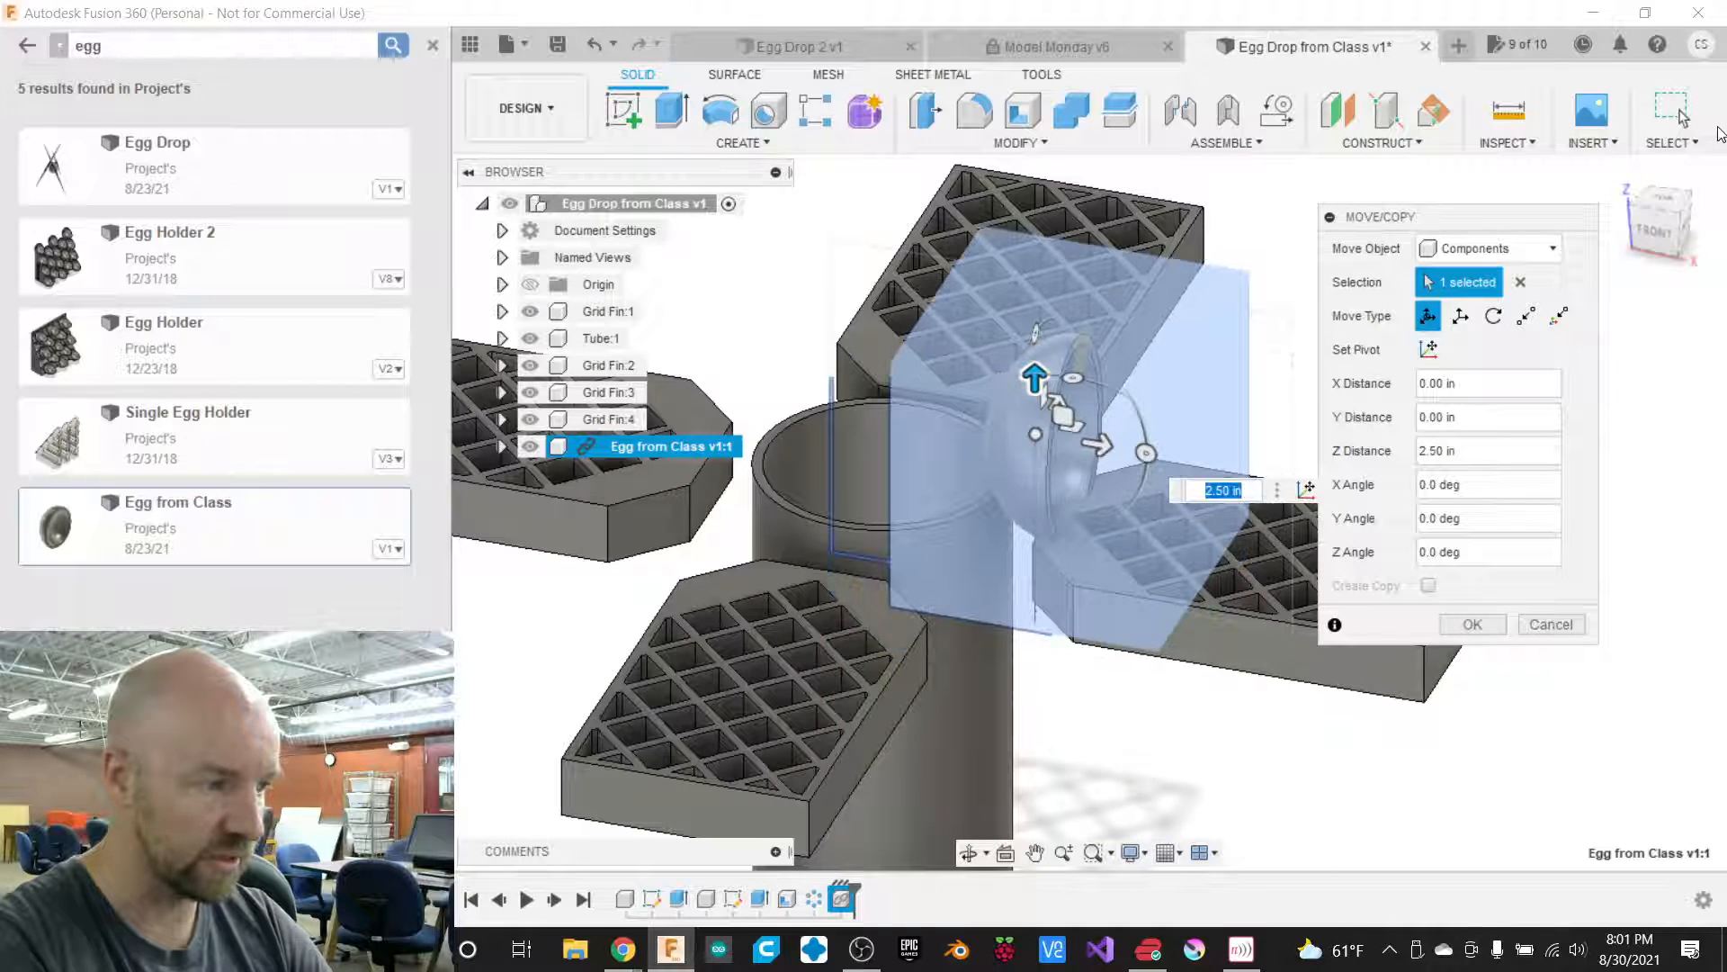
# Move the egg -2.388 in along X over the tube opening, lower it 4.50 in into the tube, and accept the placement.
pyautogui.click(1653, 203)
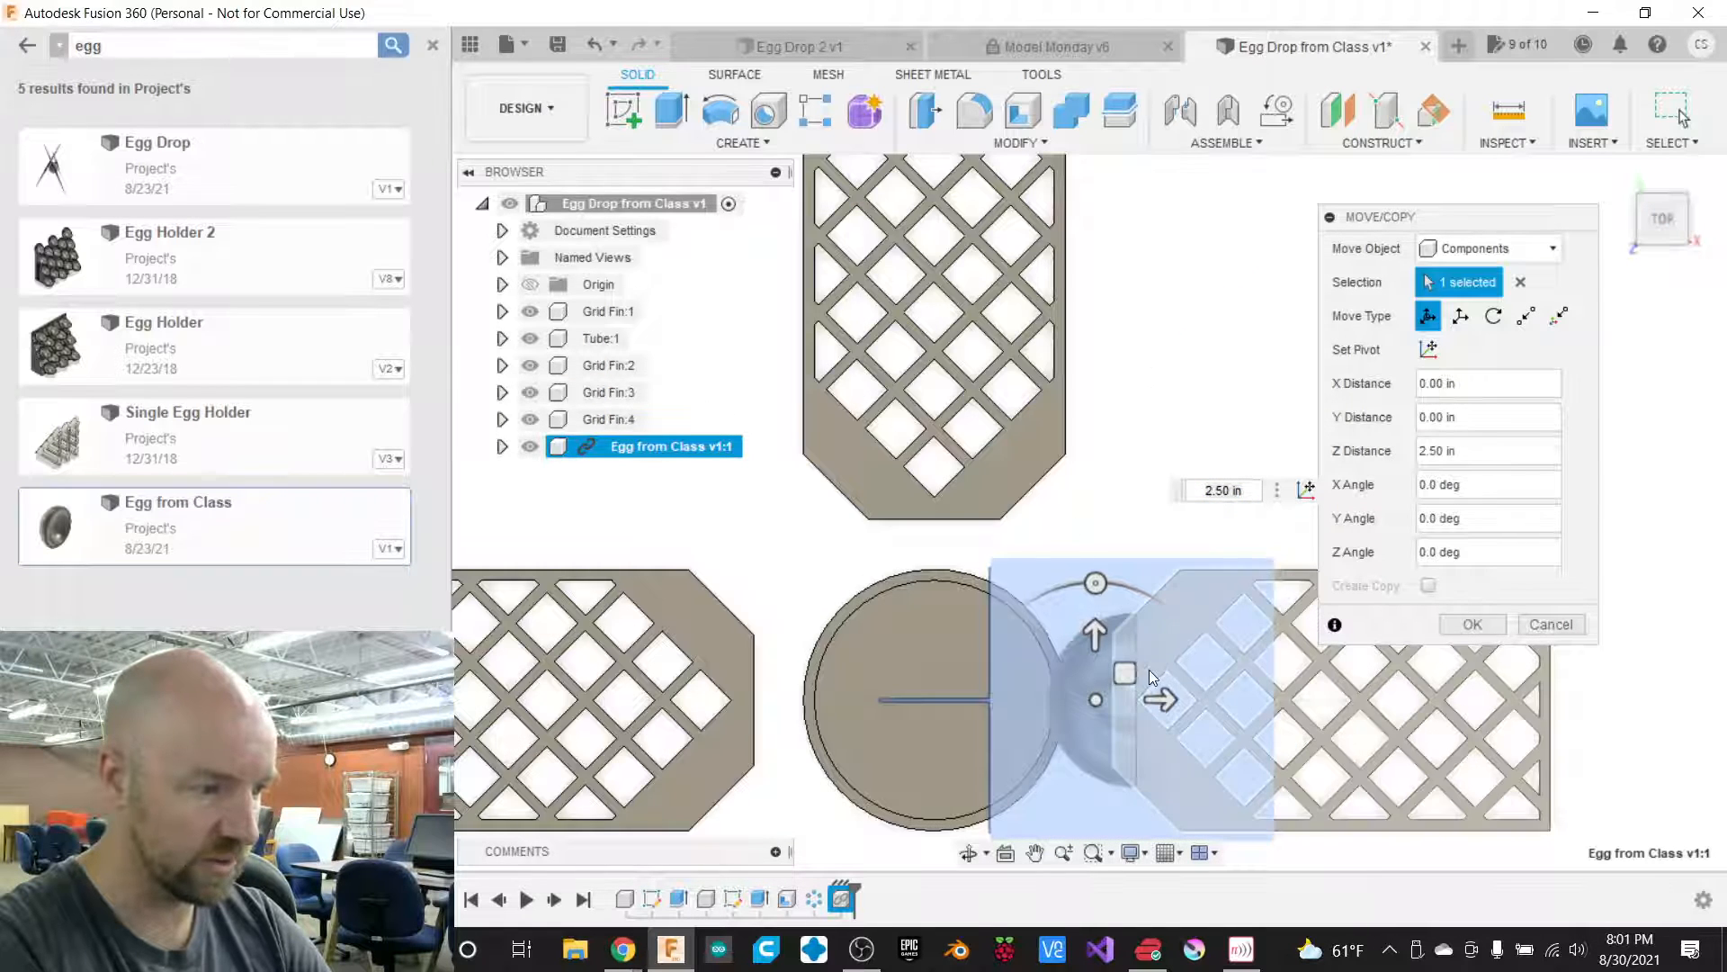
pyautogui.moveTo(1126, 671); pyautogui.dragTo(917, 672)
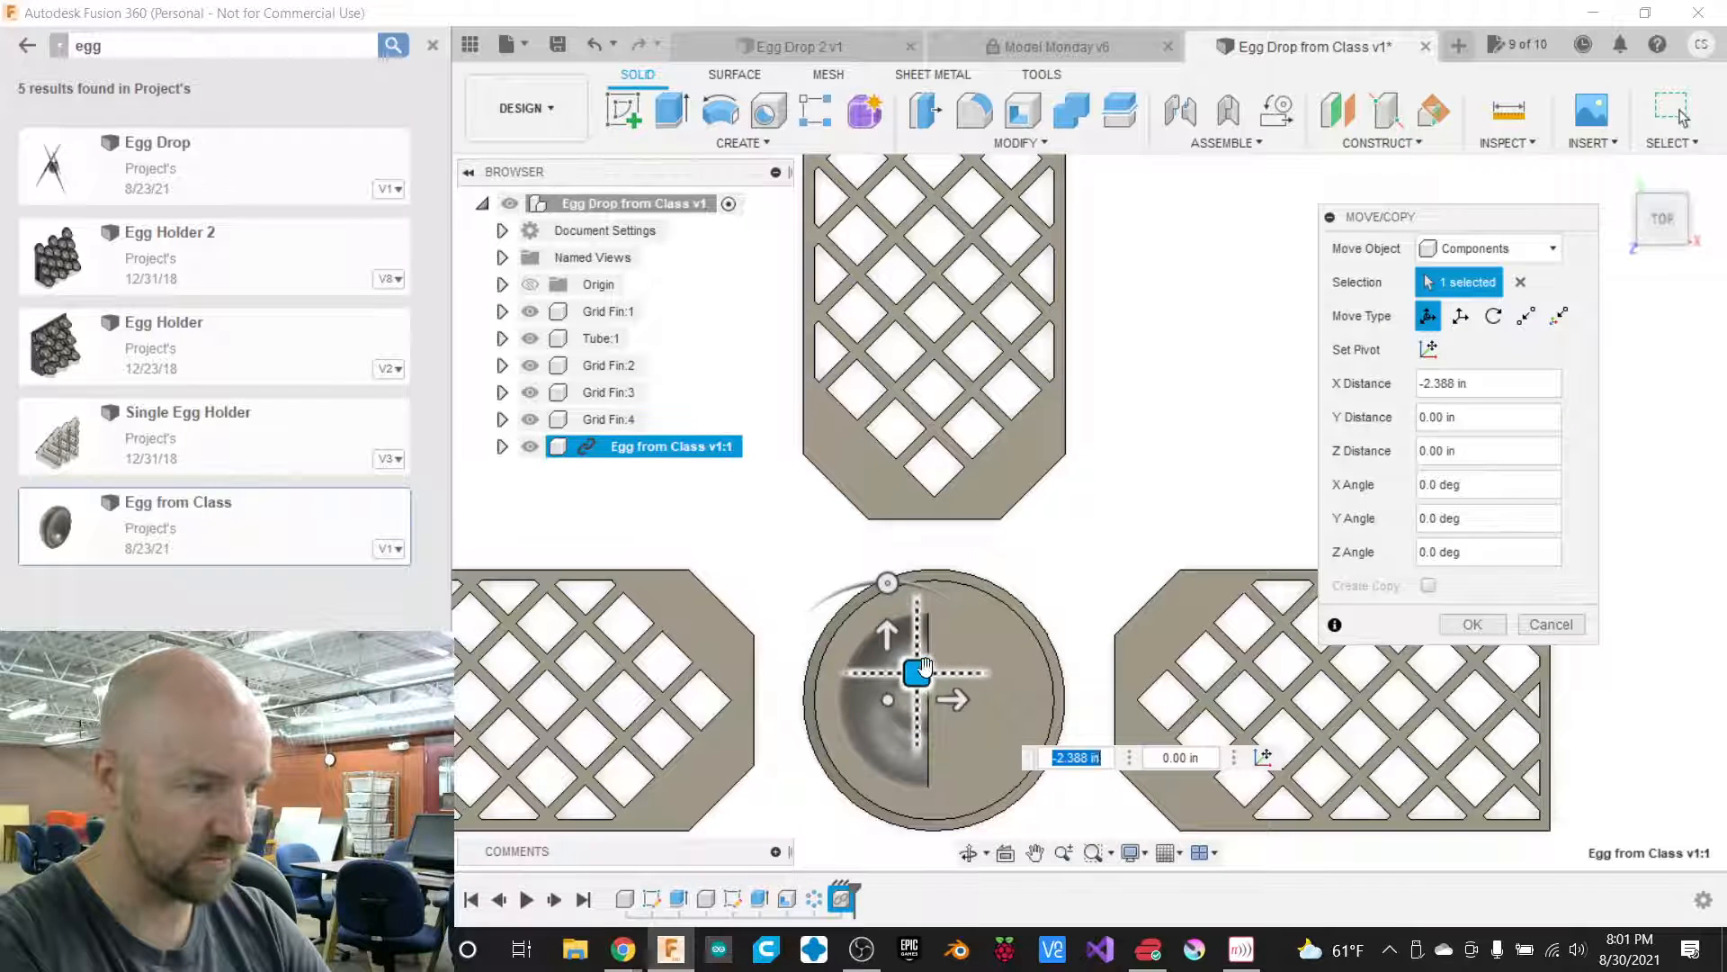
pyautogui.click(1660, 239)
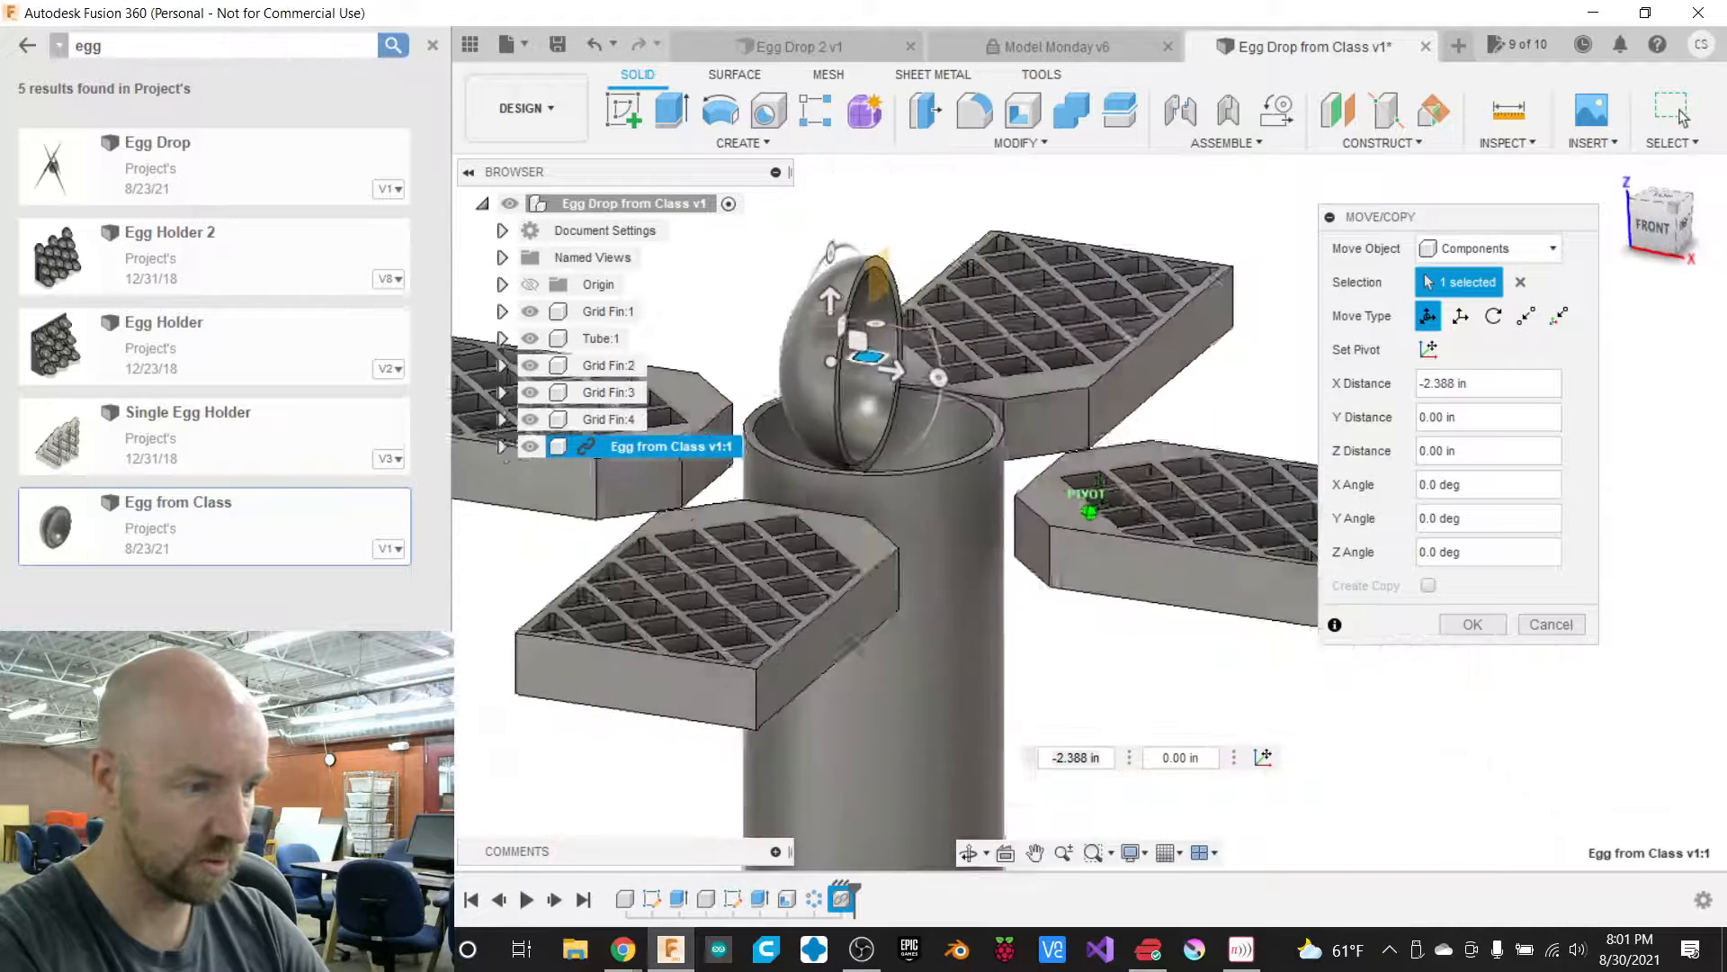
pyautogui.moveTo(826, 277); pyautogui.dragTo(845, 654)
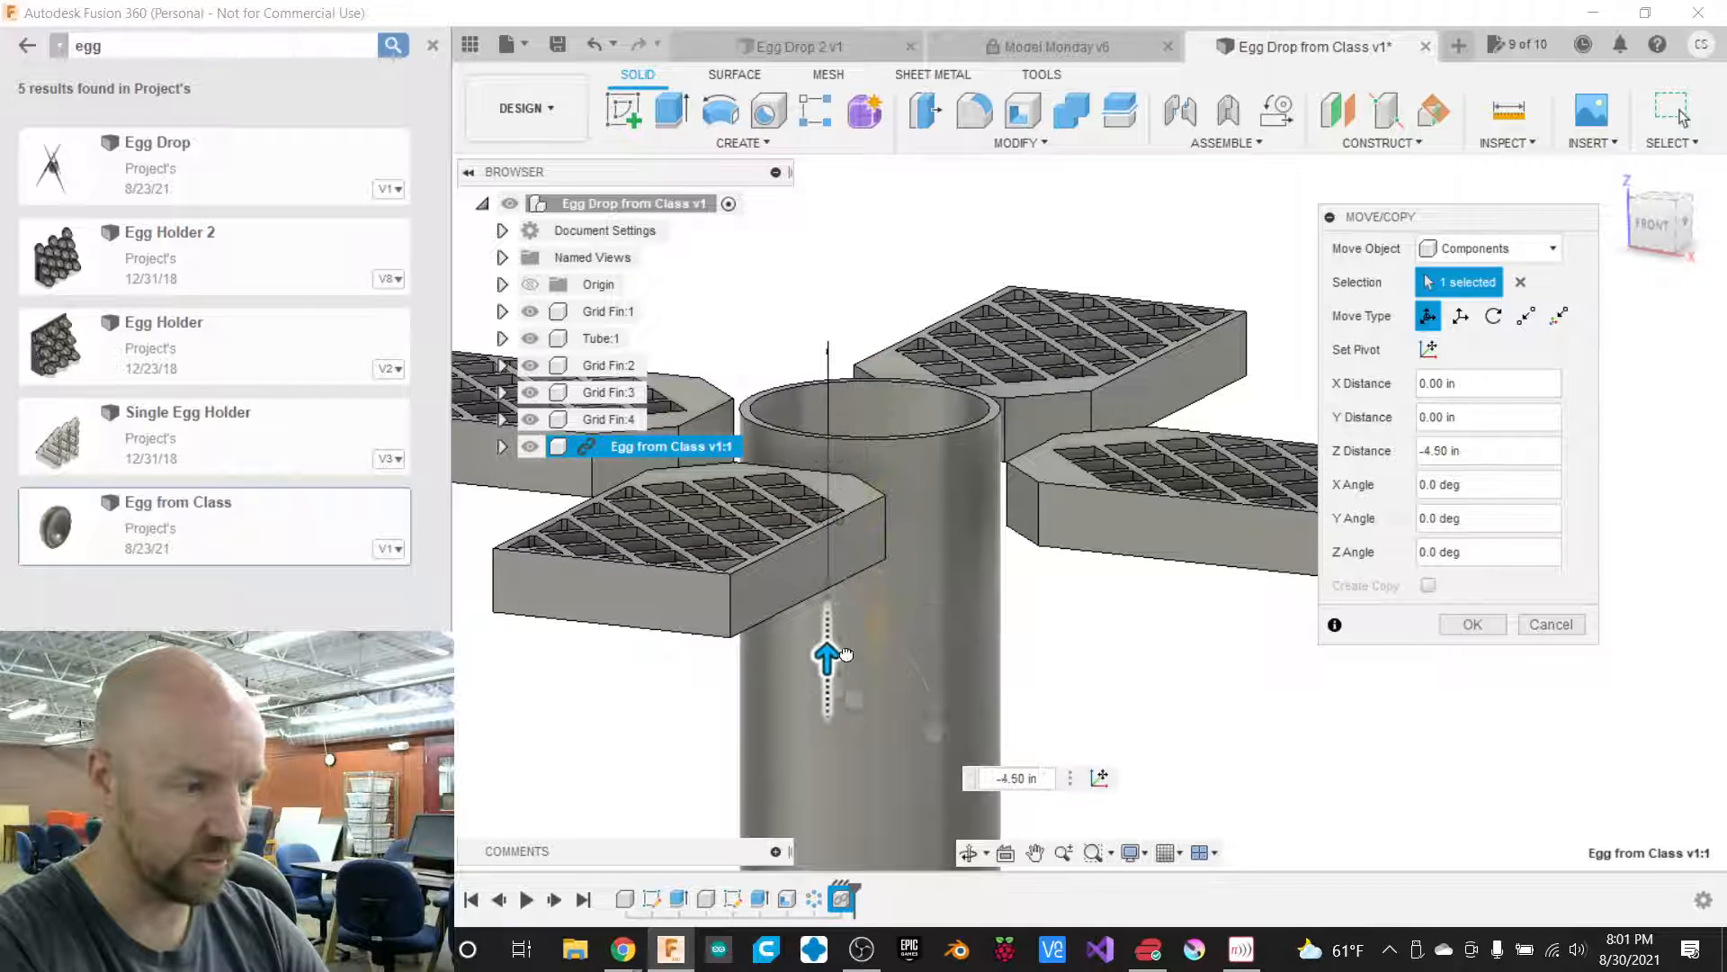
pyautogui.click(1472, 624)
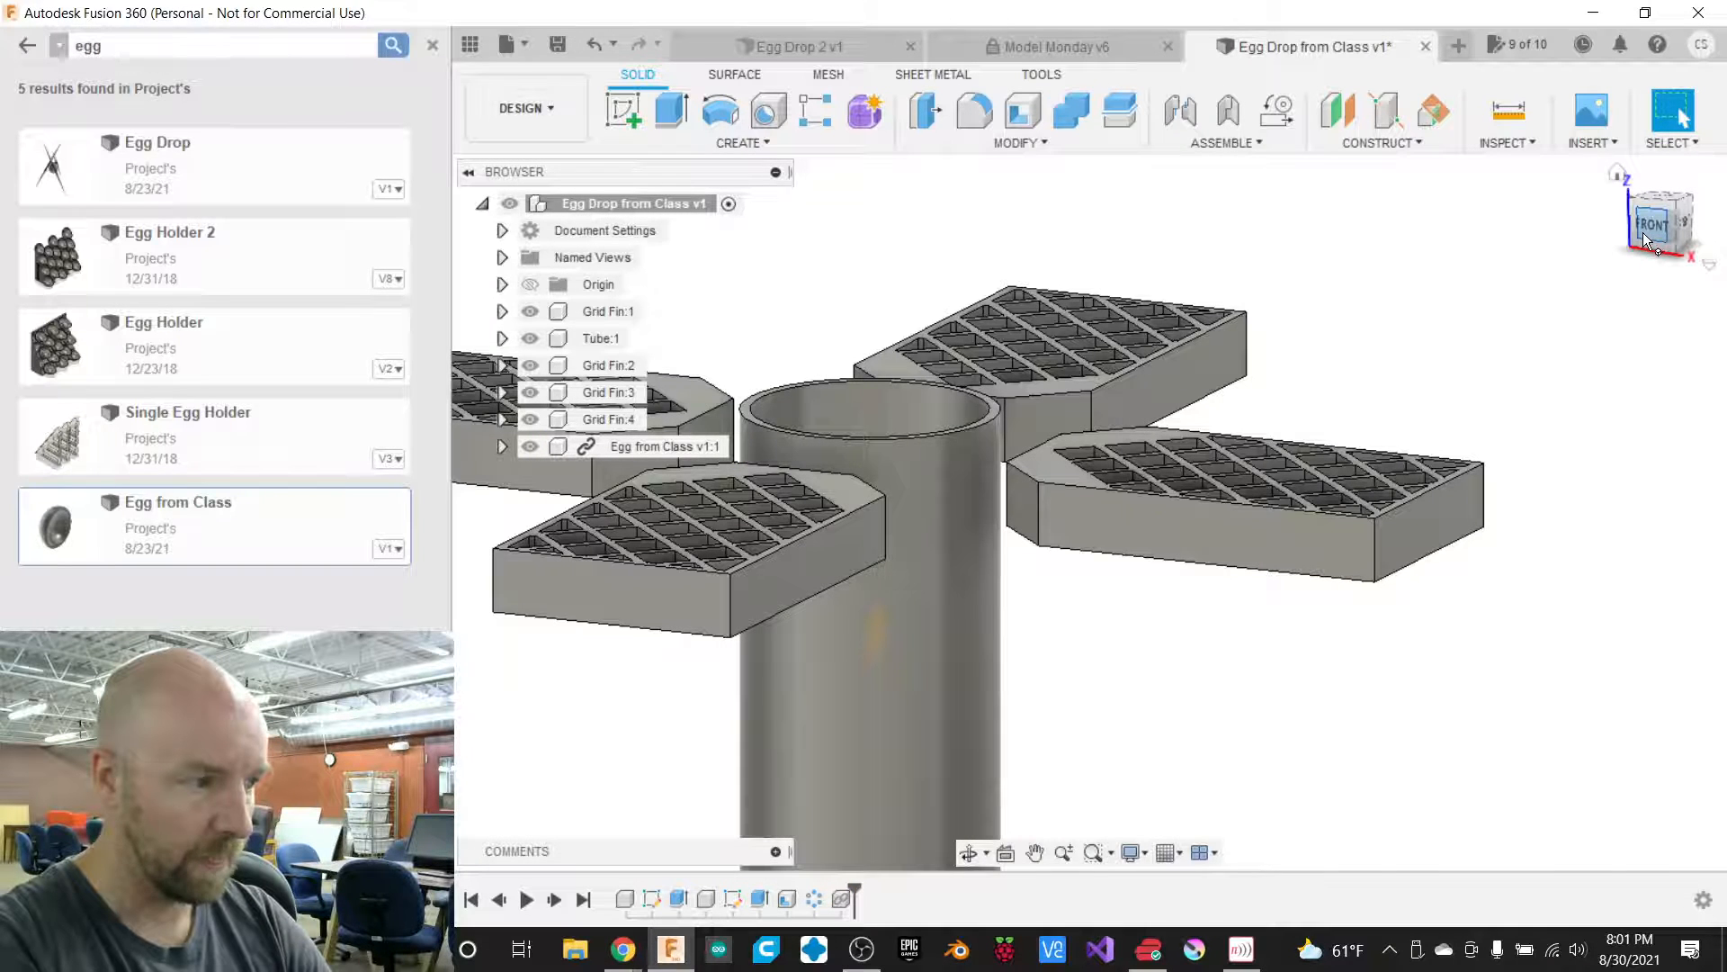
# Examine how the egg sits inside the tube from above and from the side, selecting its face to make its position stand out.
pyautogui.moveTo(1643, 234)
pyautogui.mouseDown()
pyautogui.moveTo(1675, 331)
pyautogui.moveTo(1658, 281)
pyautogui.moveTo(1611, 269)
pyautogui.mouseUp()
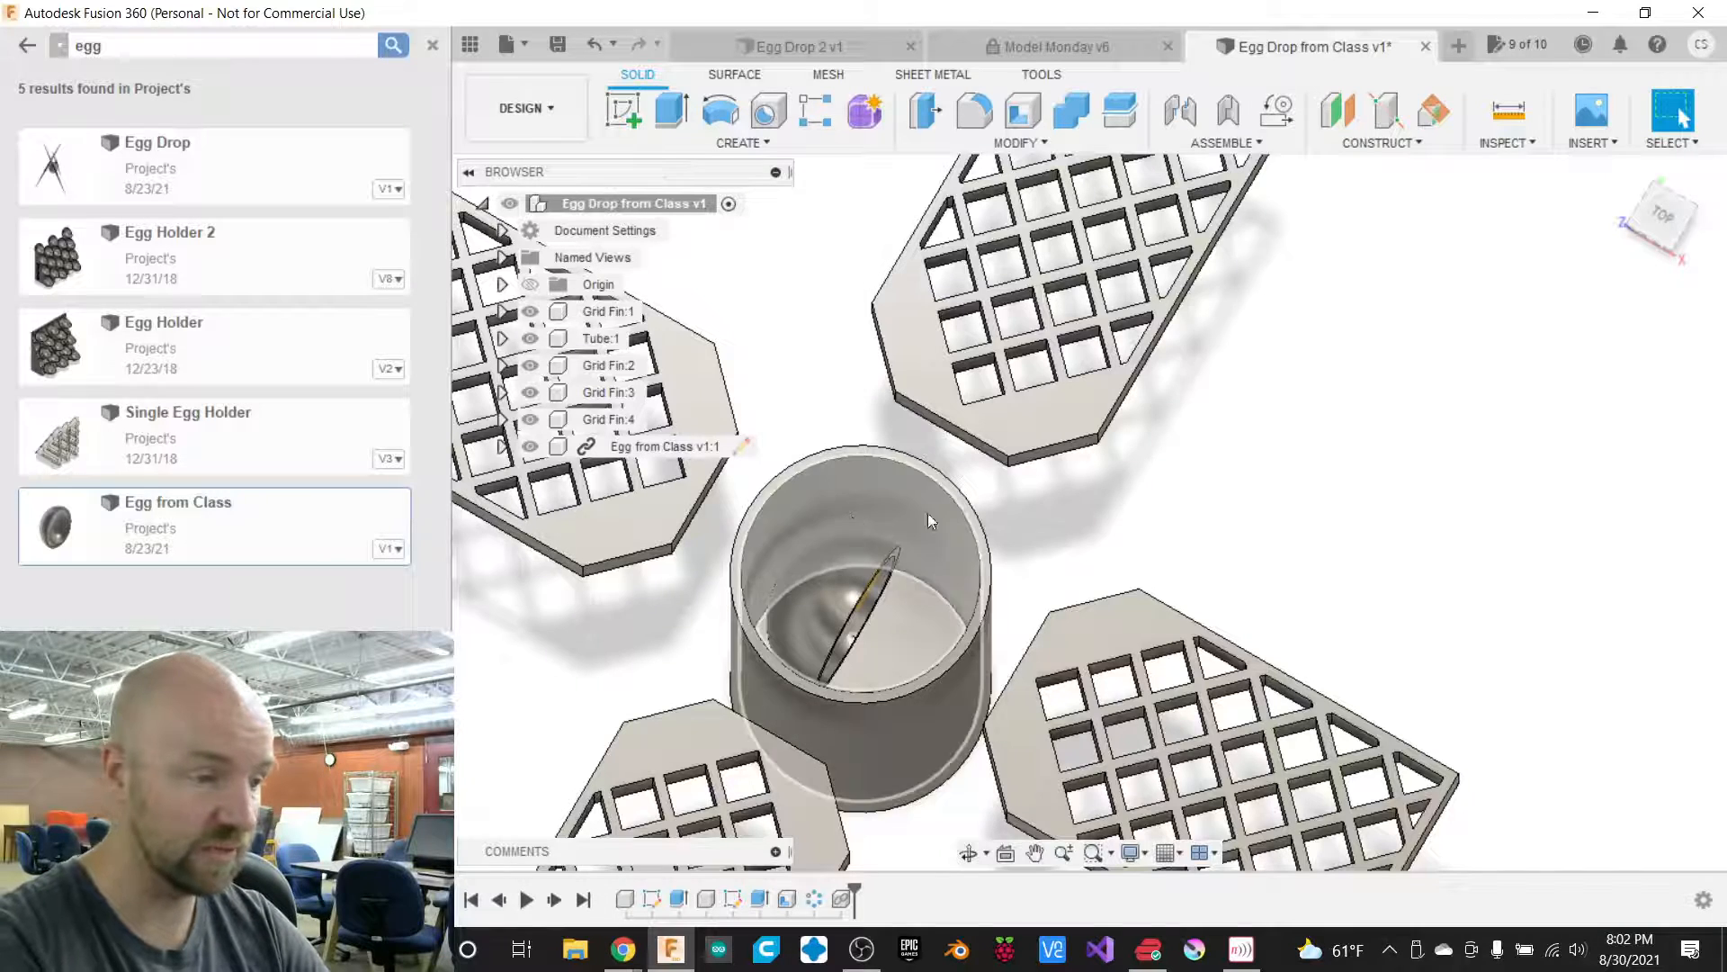
pyautogui.moveTo(1613, 246)
pyautogui.moveTo(1654, 218)
pyautogui.mouseDown()
pyautogui.moveTo(1679, 101)
pyautogui.moveTo(1683, 203)
pyautogui.moveTo(1669, 182)
pyautogui.mouseUp()
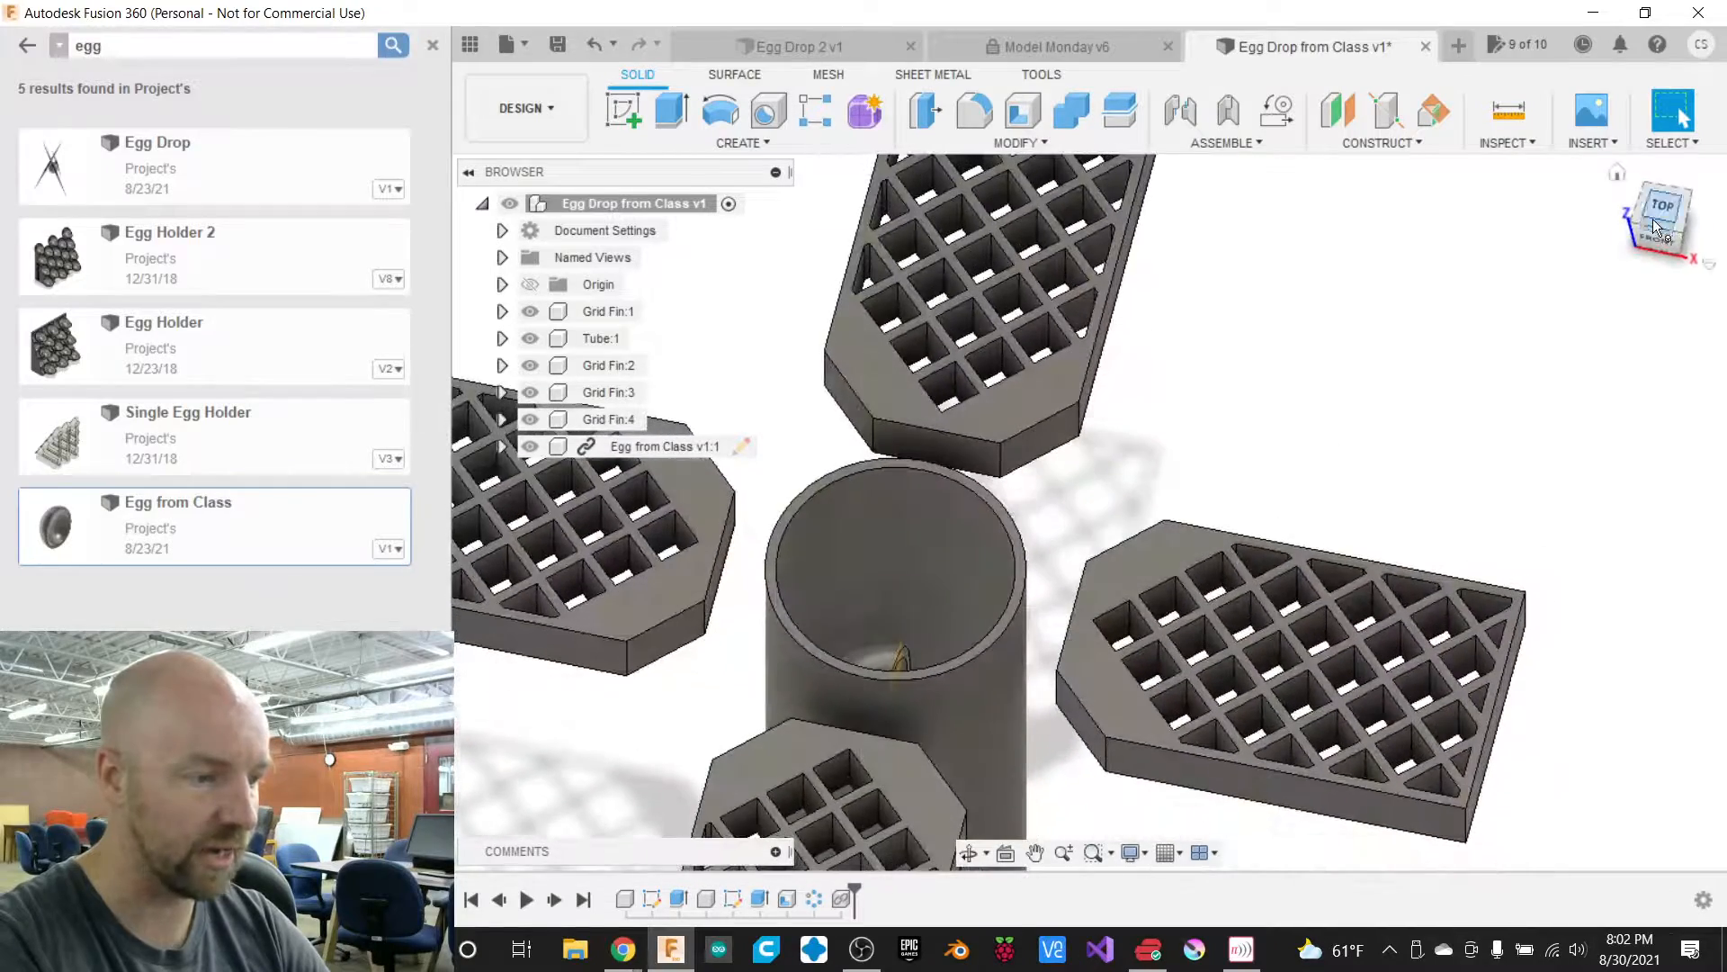
pyautogui.scroll(-2, 1480, 372)
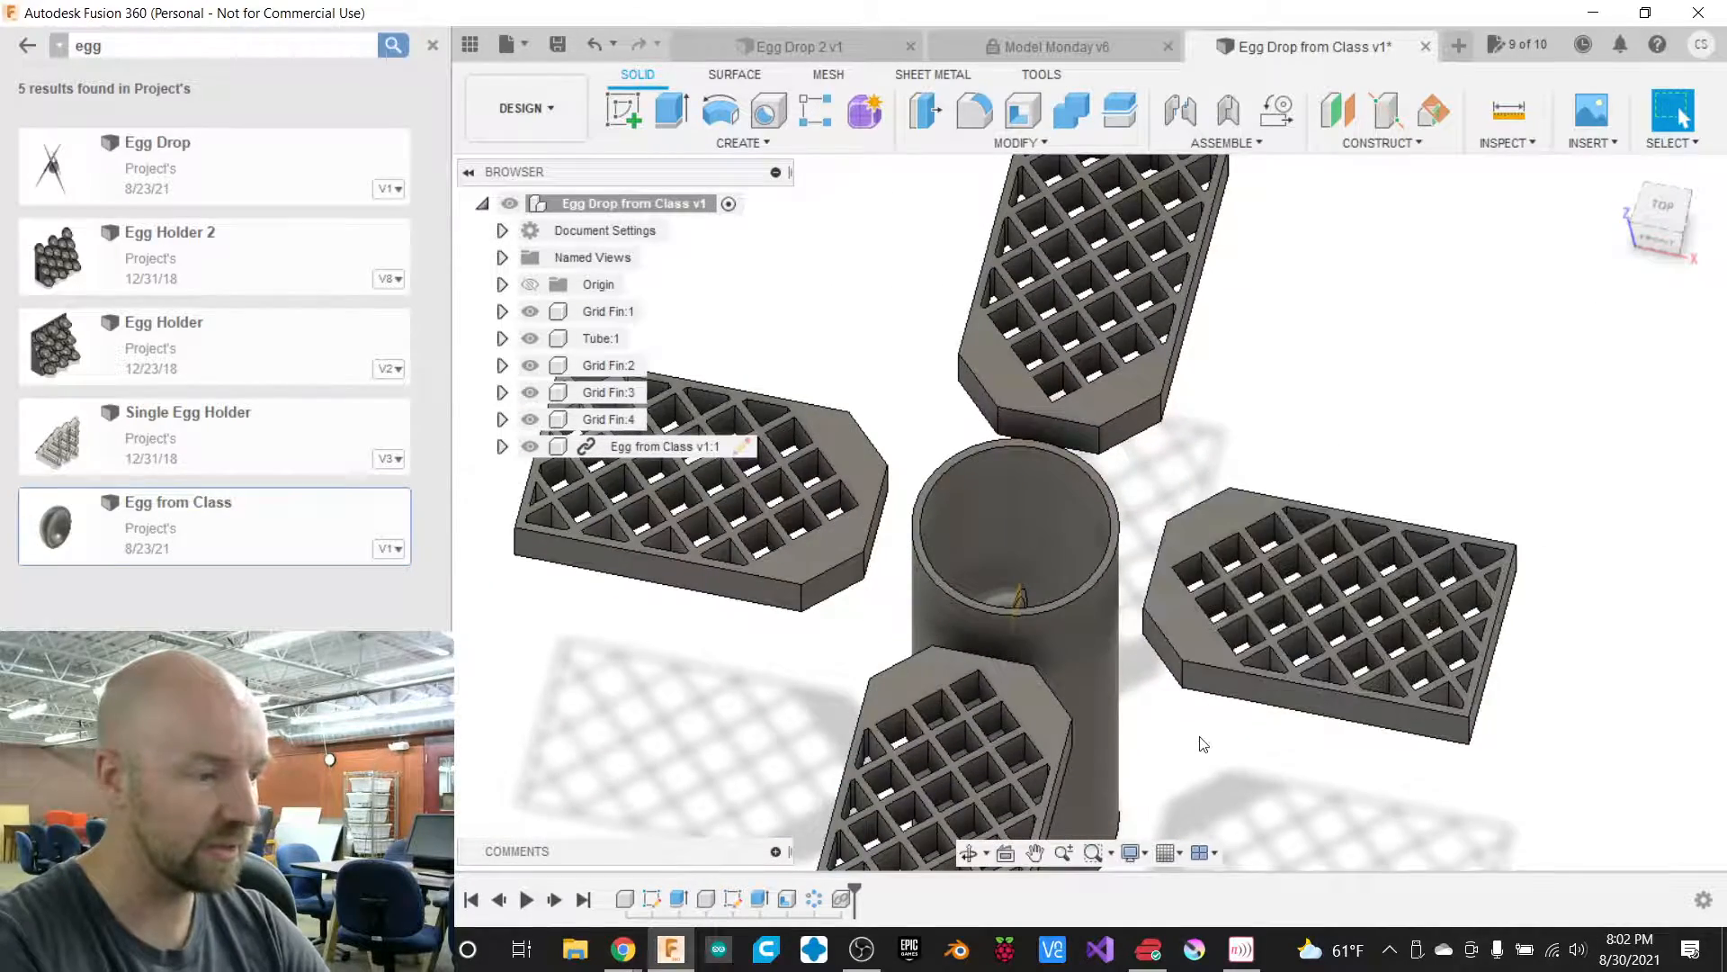
pyautogui.scroll(2, 1205, 638)
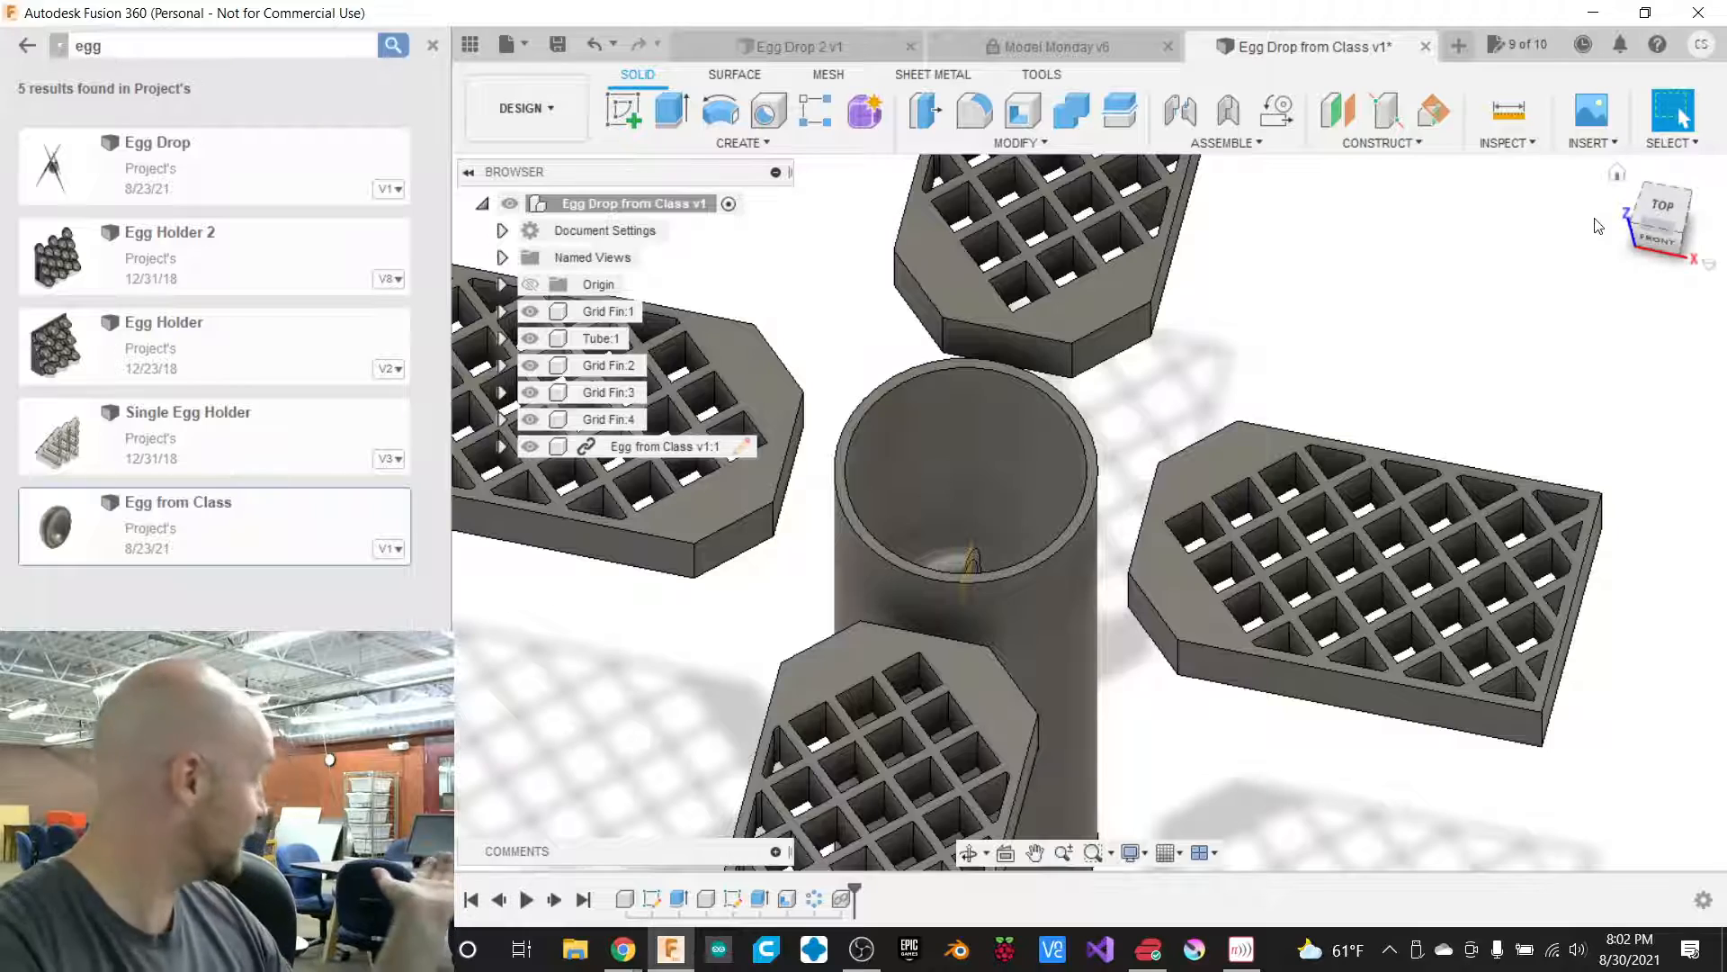
pyautogui.click(1652, 232)
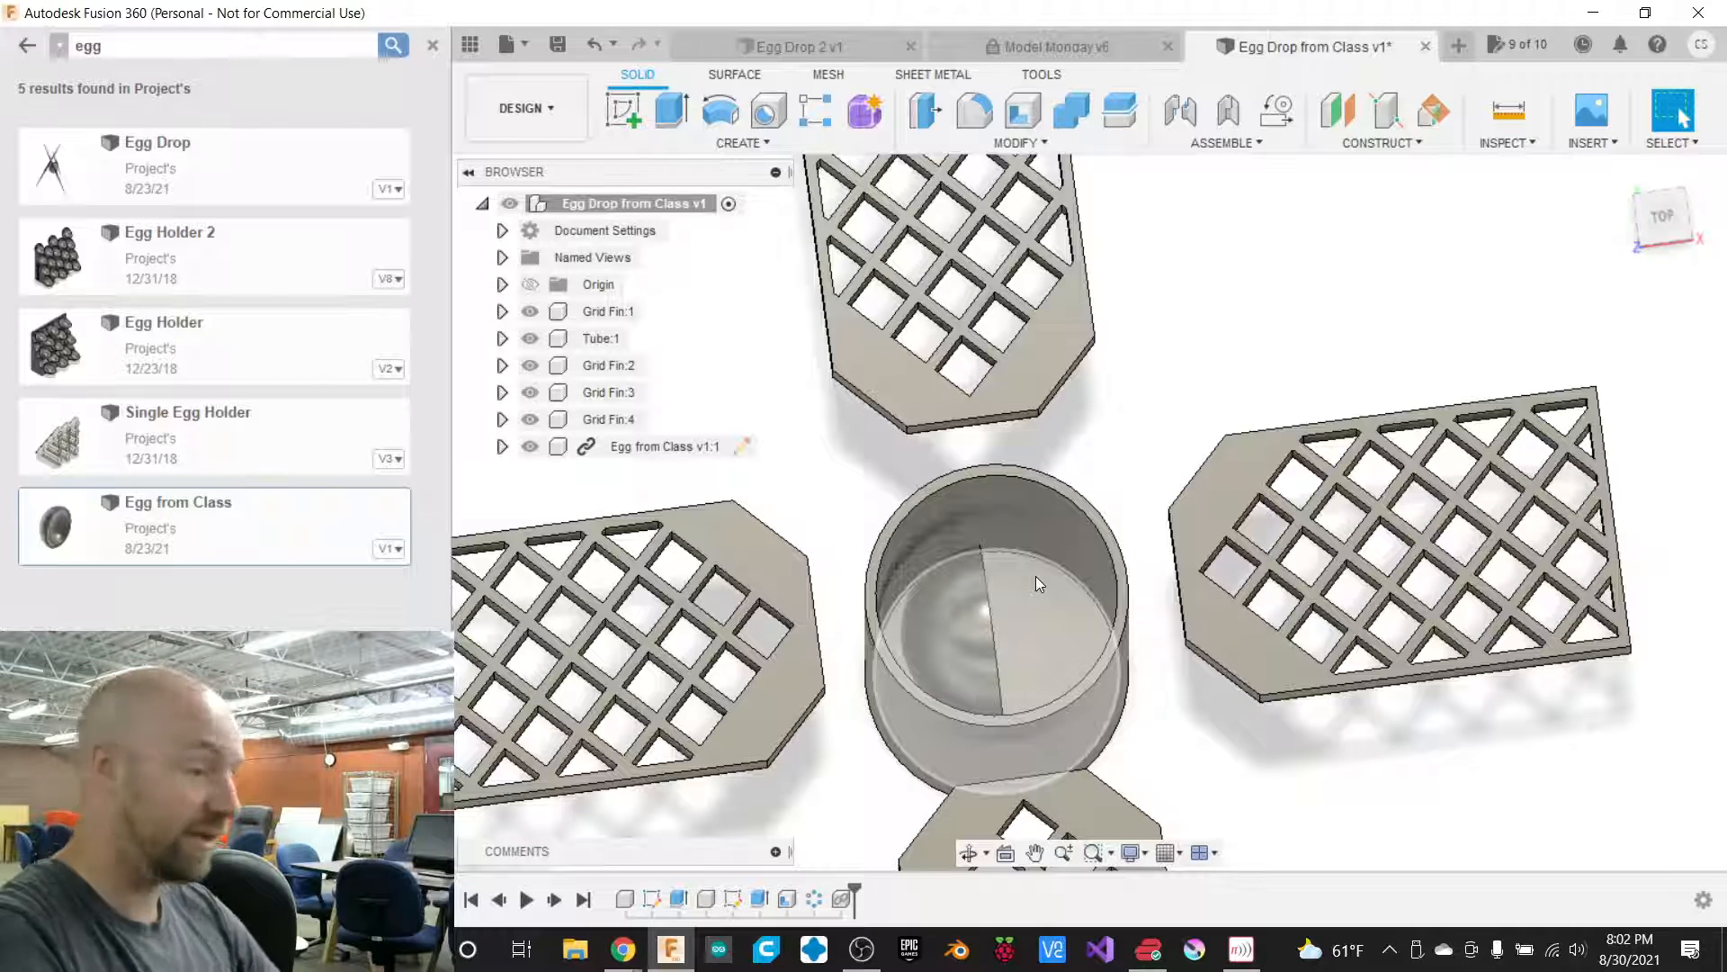
pyautogui.click(957, 608)
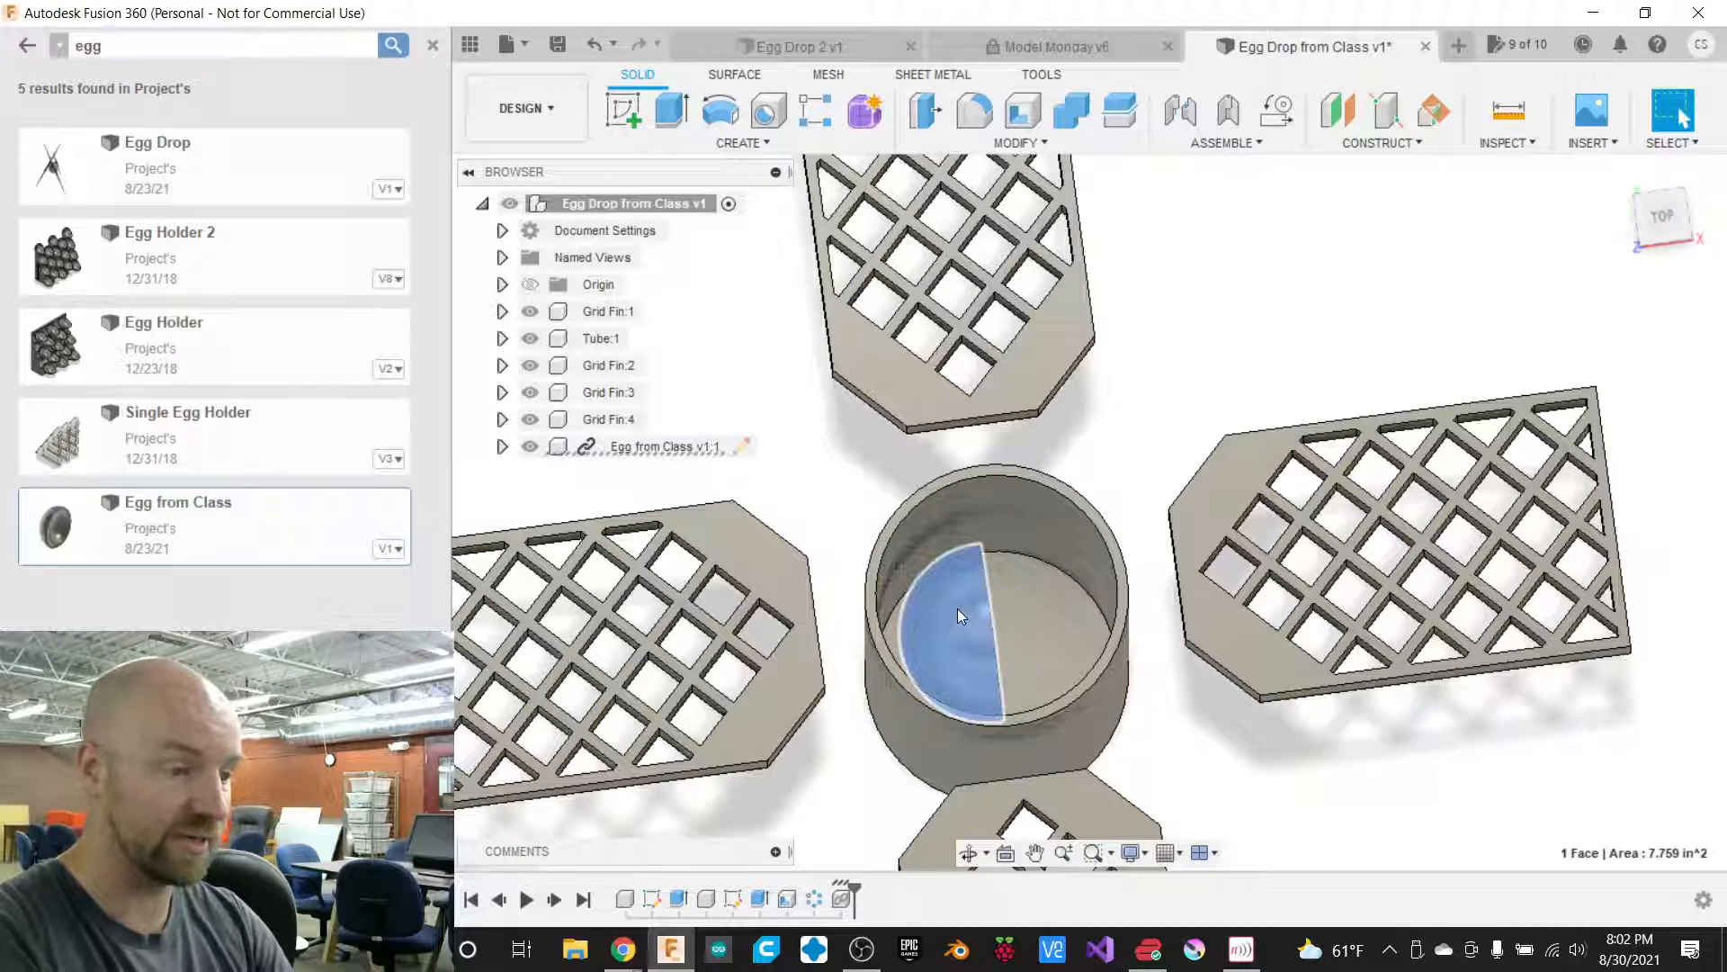
pyautogui.moveTo(1628, 194)
pyautogui.mouseDown()
pyautogui.moveTo(1607, 151)
pyautogui.moveTo(1626, 137)
pyautogui.moveTo(1610, 151)
pyautogui.mouseUp()
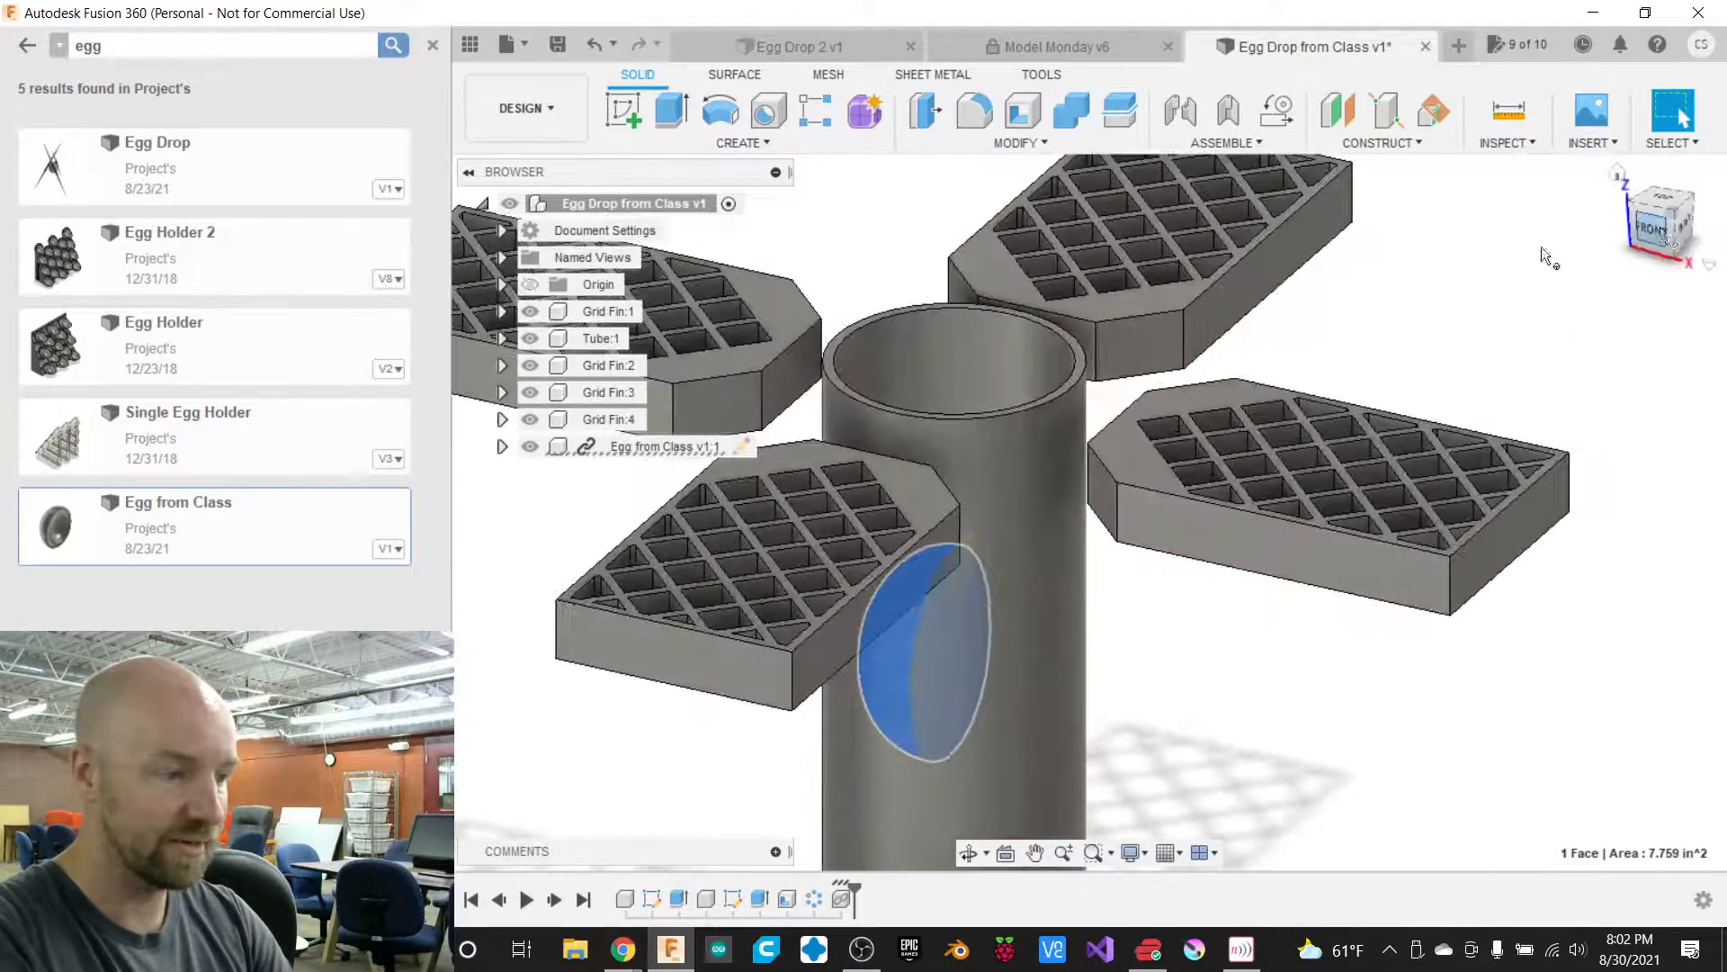
pyautogui.scroll(-5, 1086, 252)
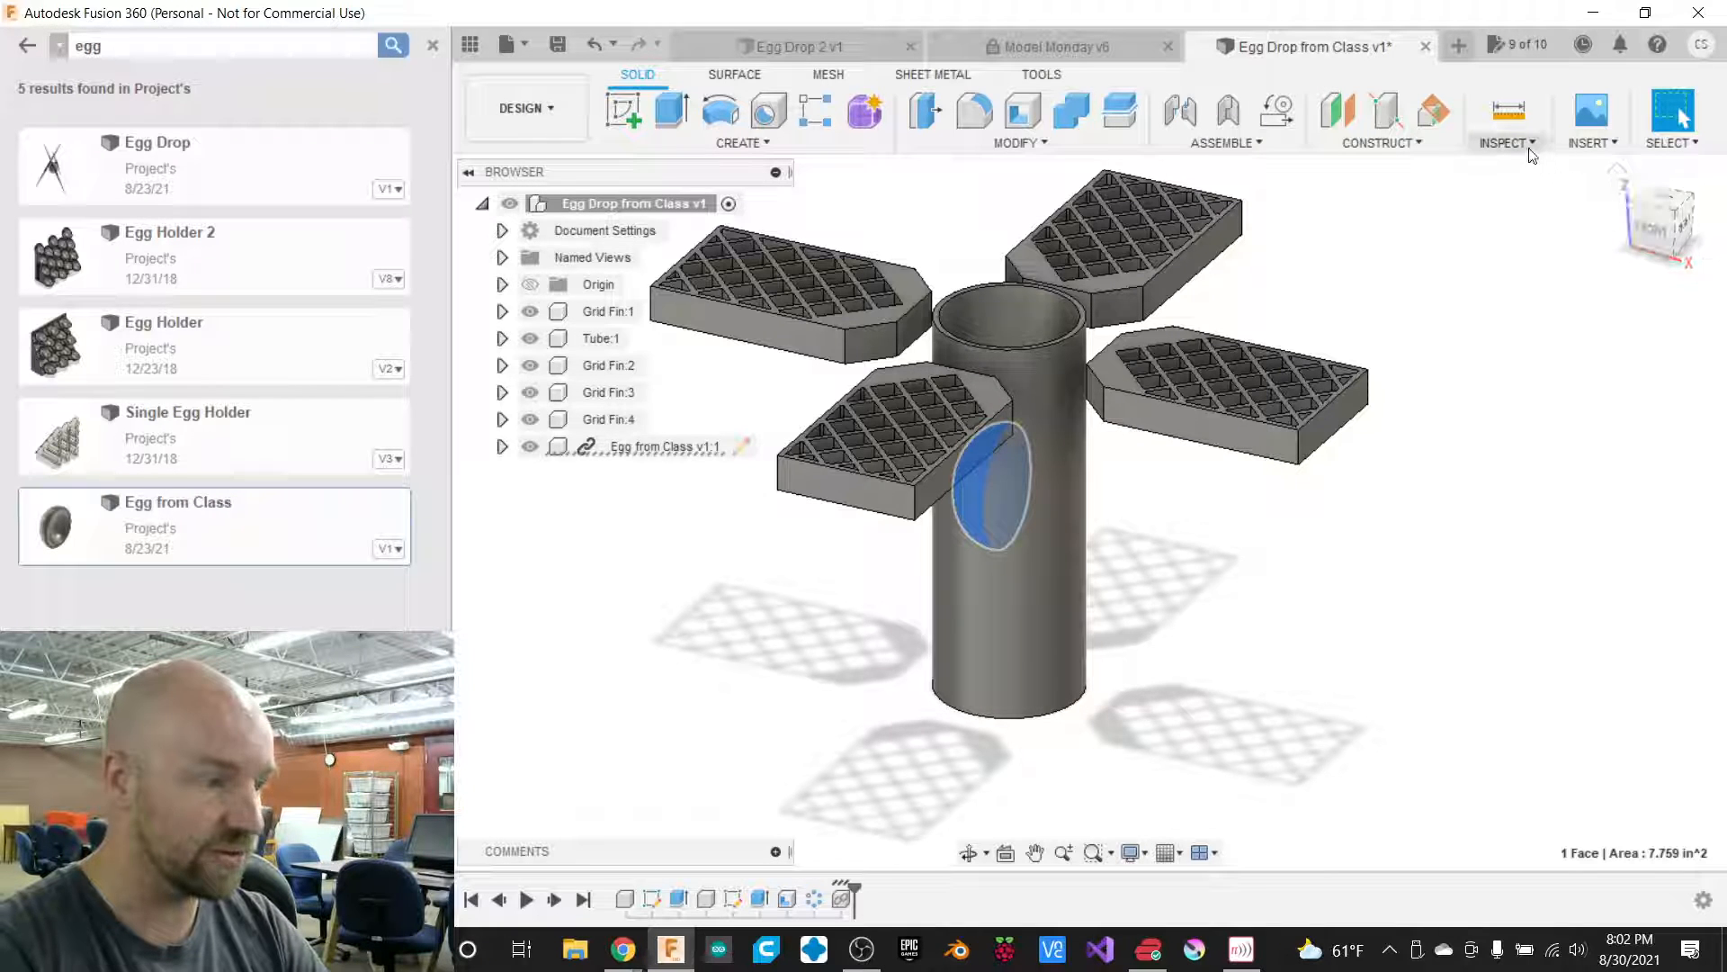
# Start inserting a McMaster-Carr component, search the catalogue for springs, and open the standard Compression Springs category.
pyautogui.click(1587, 148)
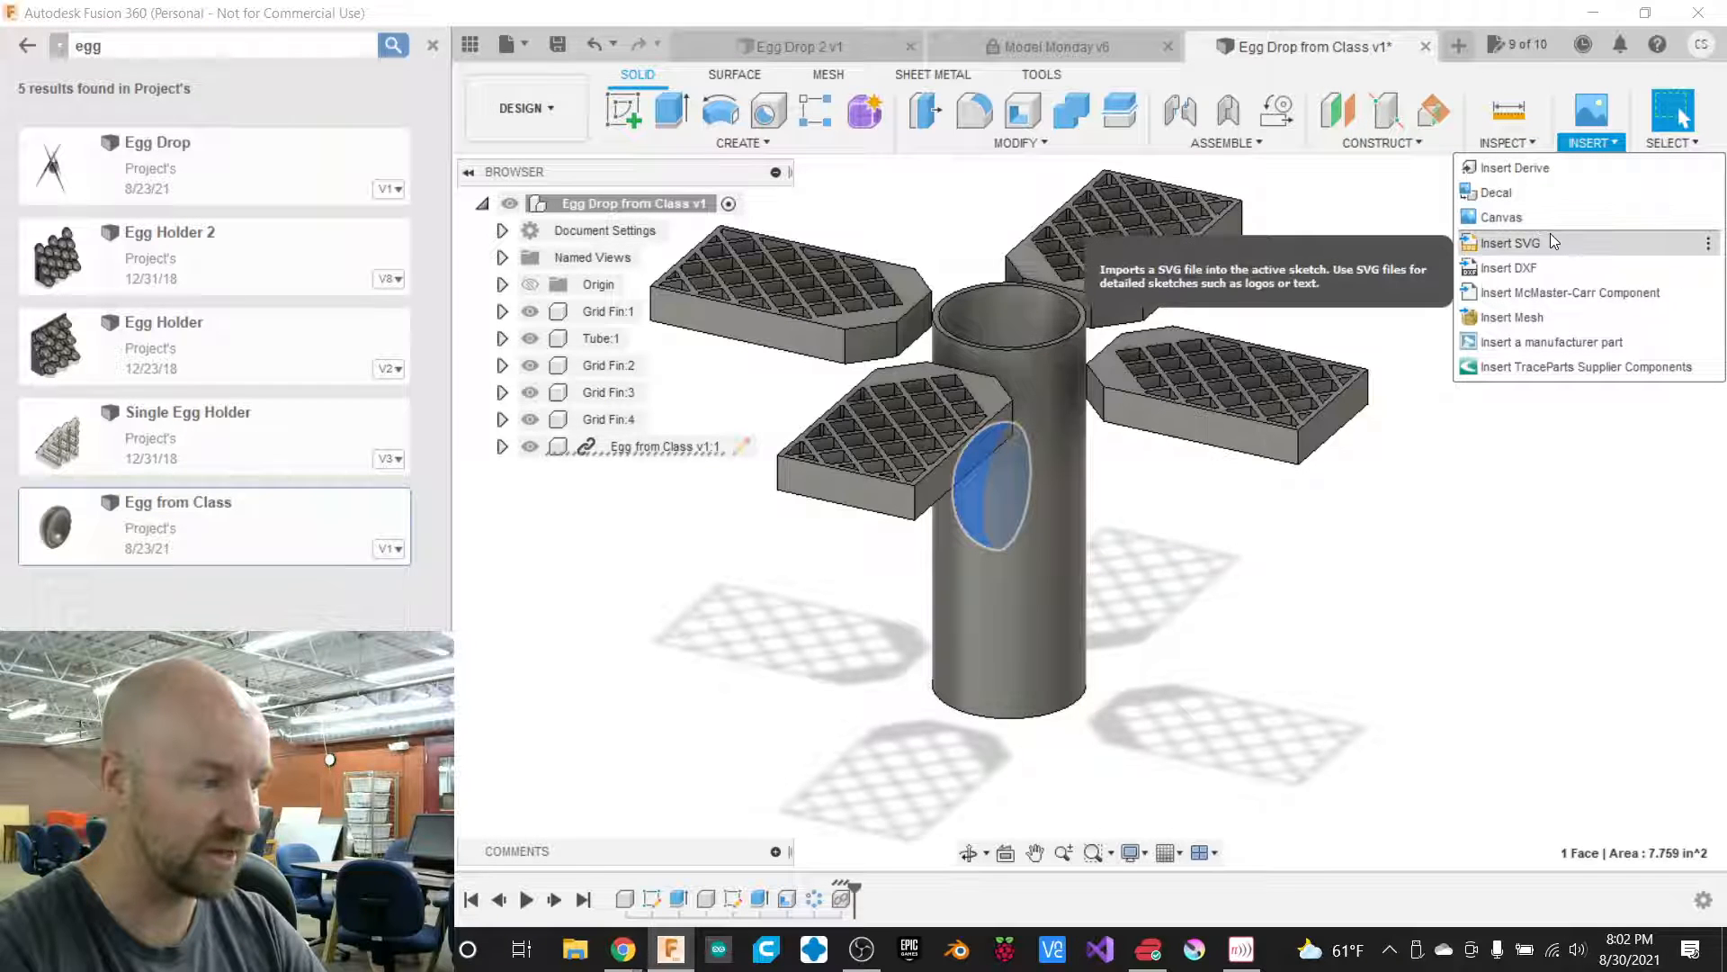
pyautogui.click(1525, 295)
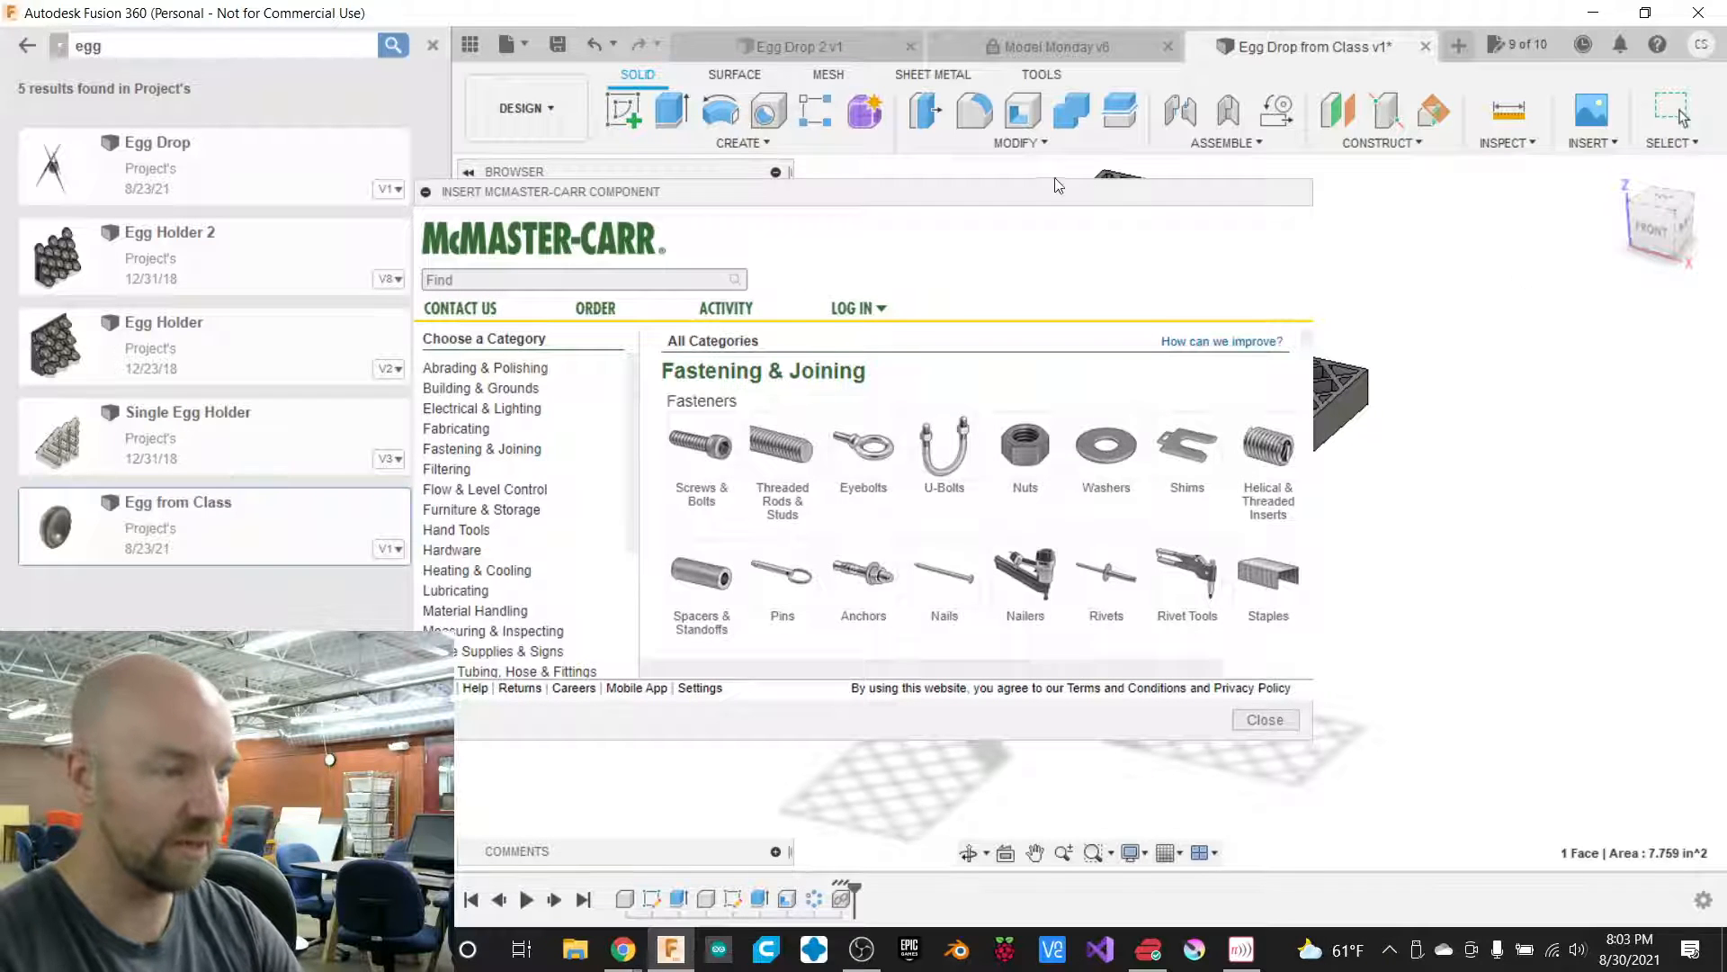
pyautogui.moveTo(1015, 197); pyautogui.dragTo(1219, 229)
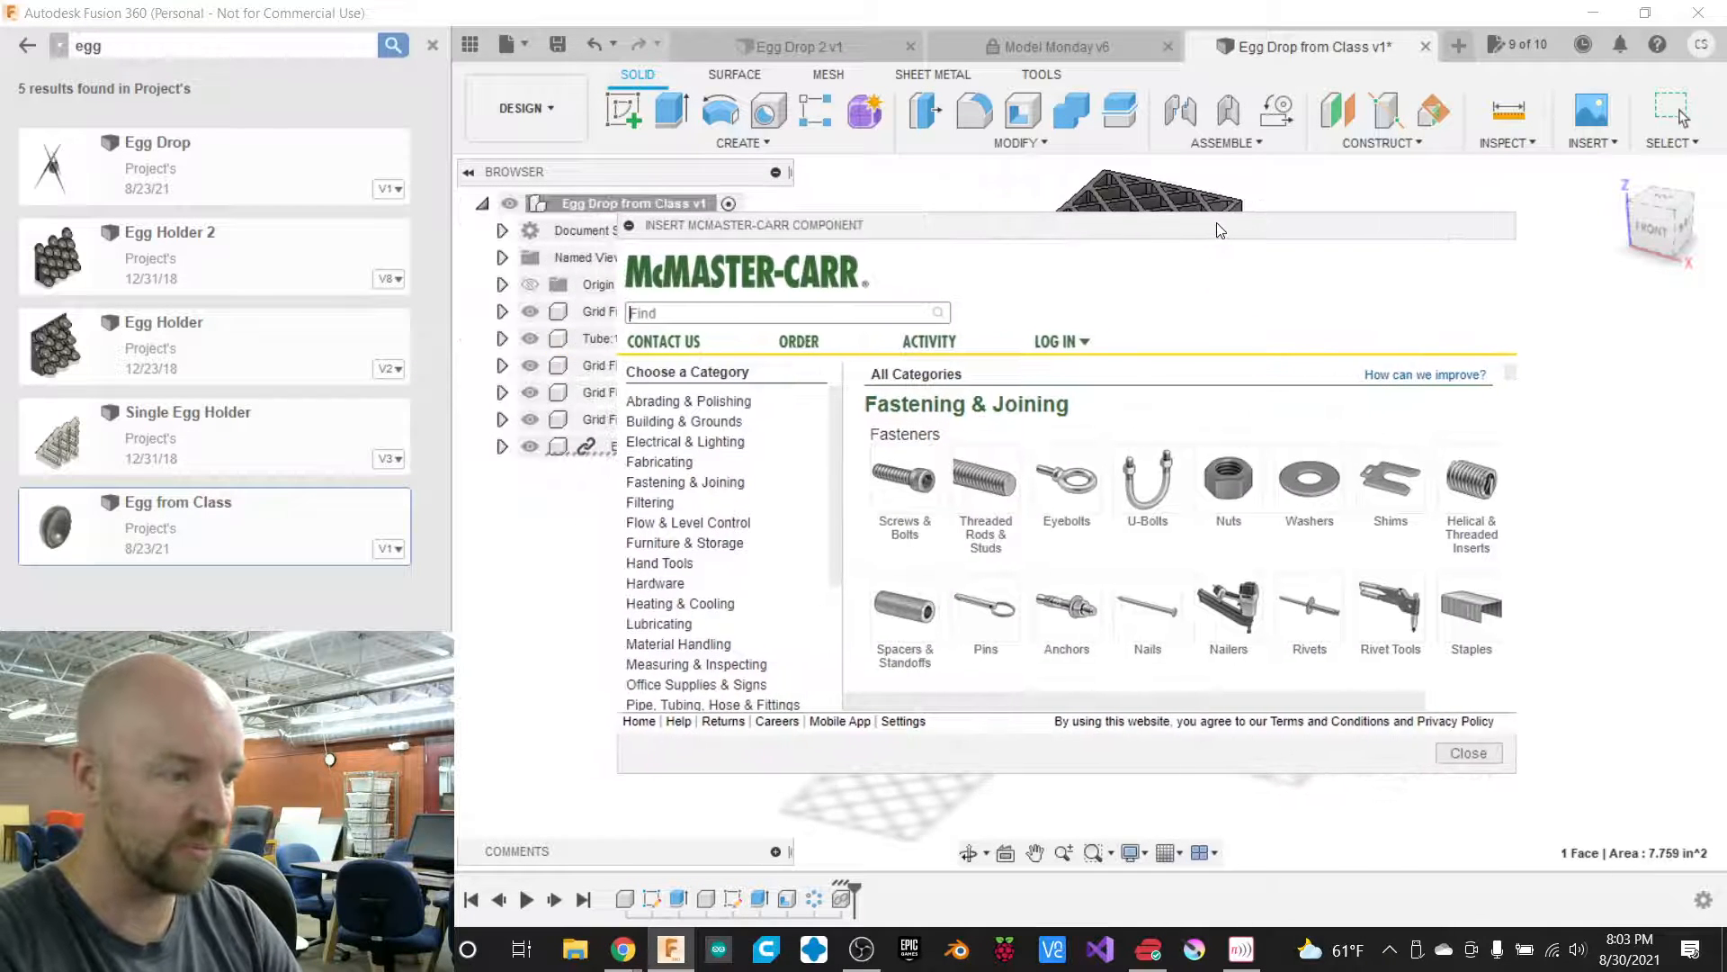
pyautogui.click(816, 309)
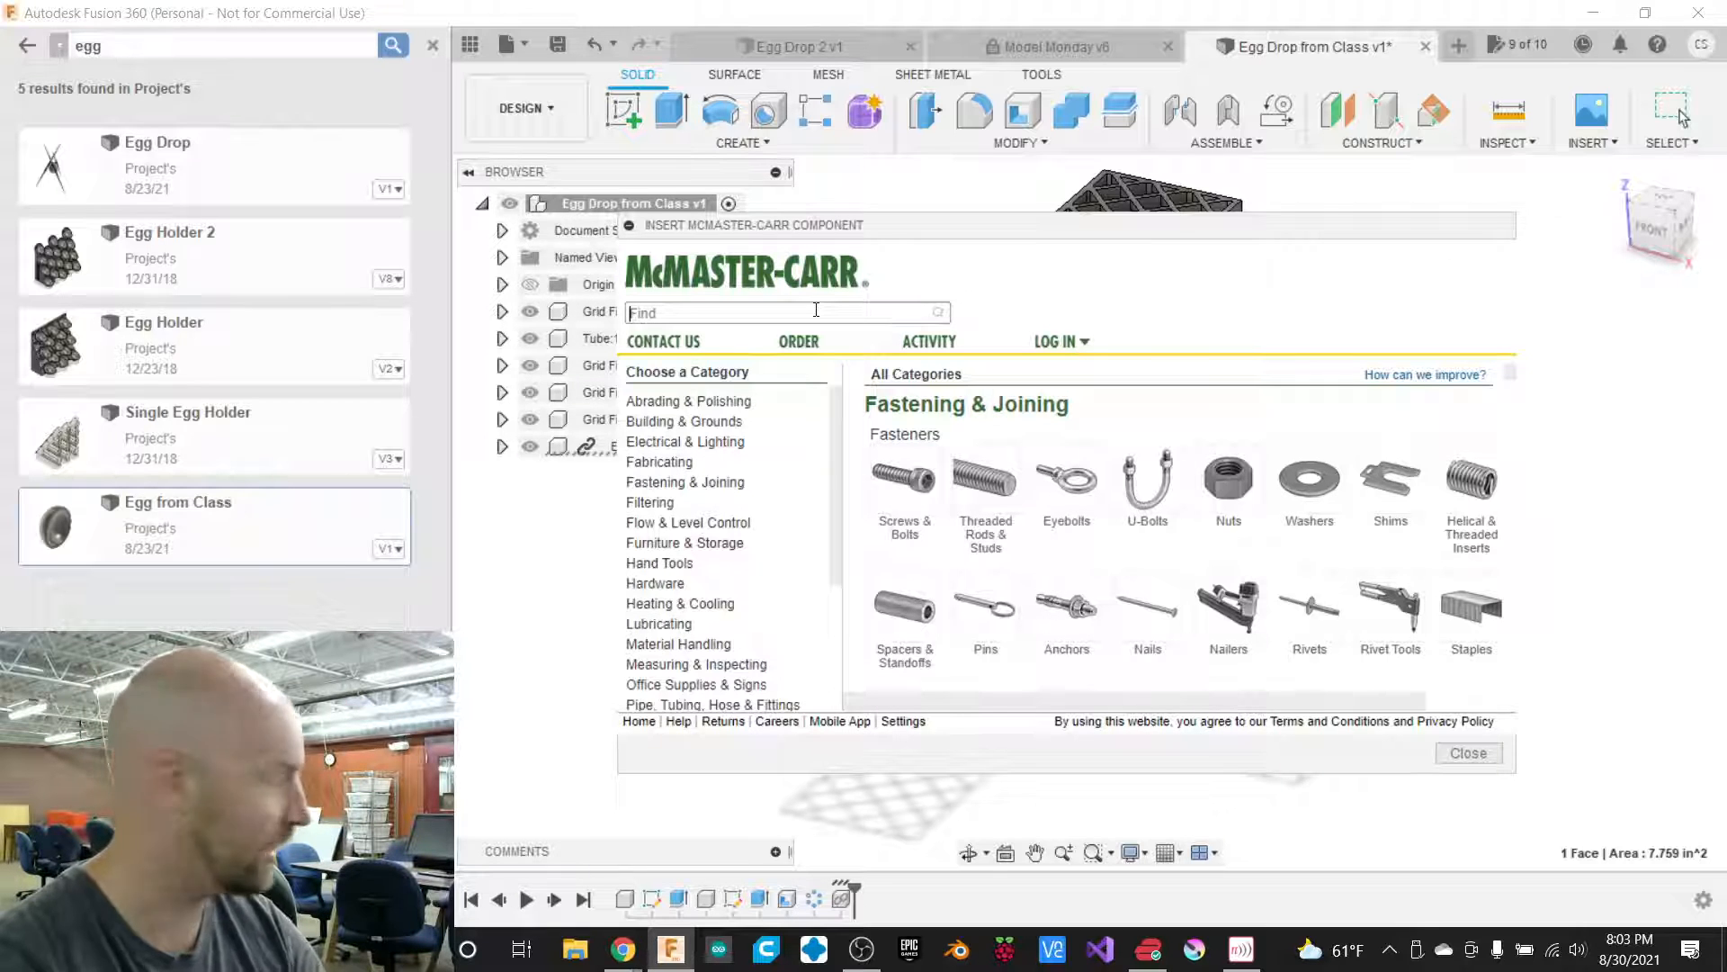
pyautogui.write('s')
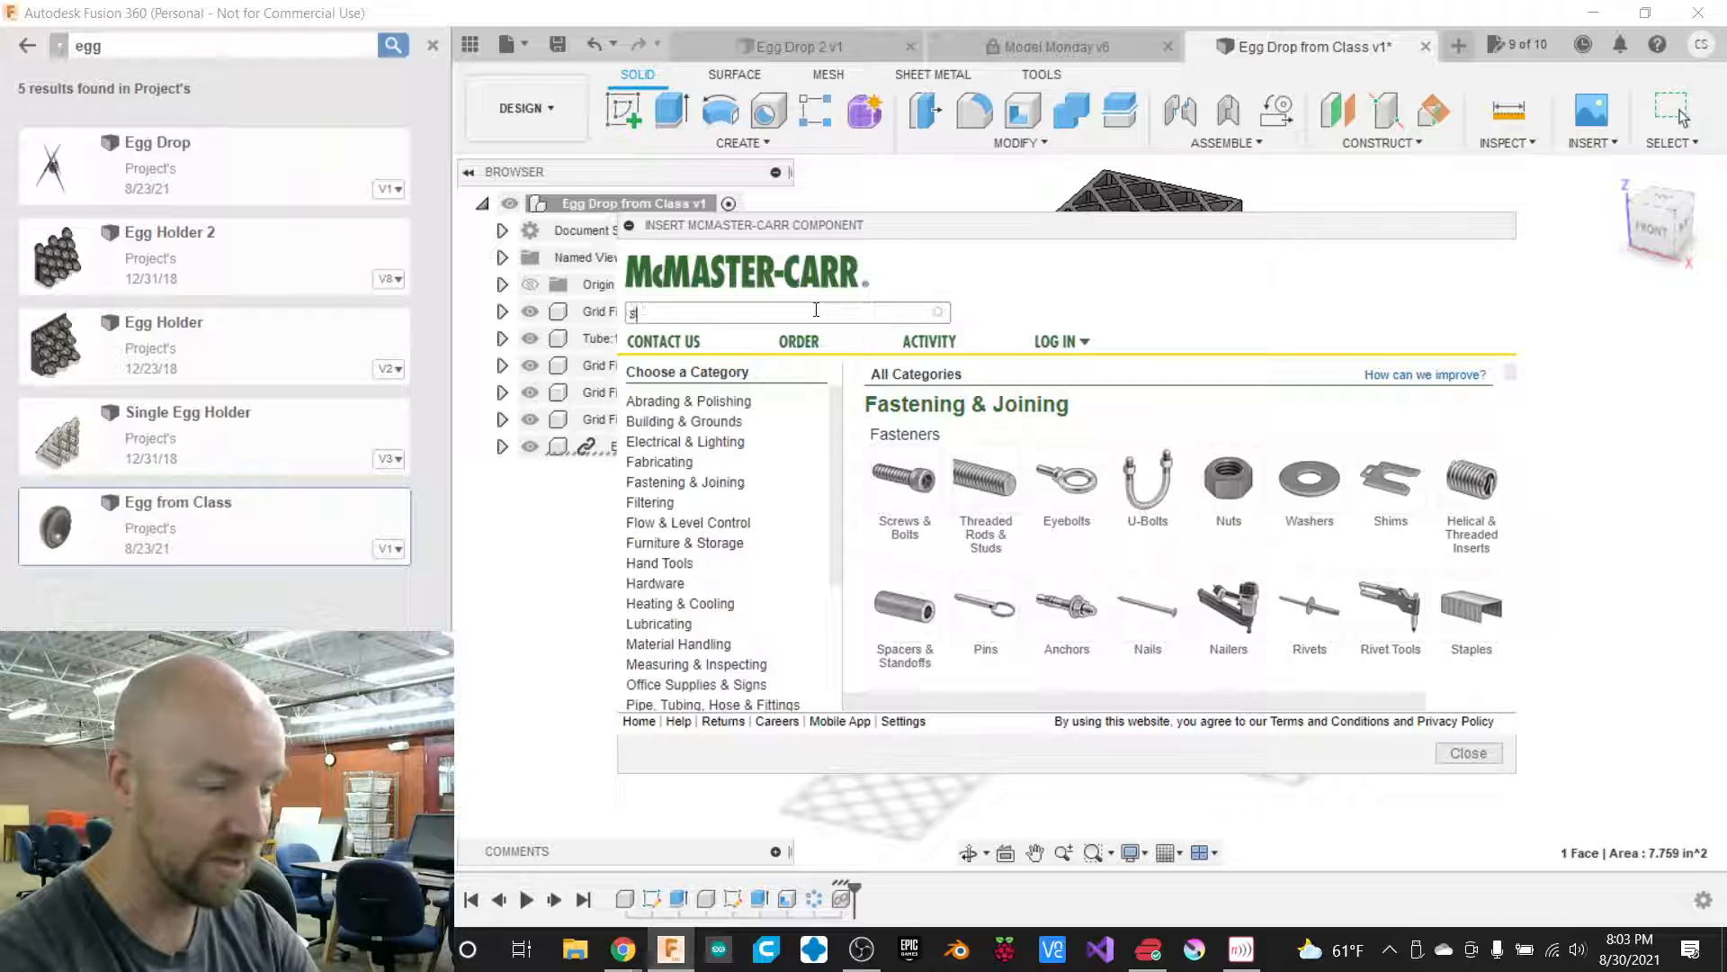
pyautogui.write('pring')
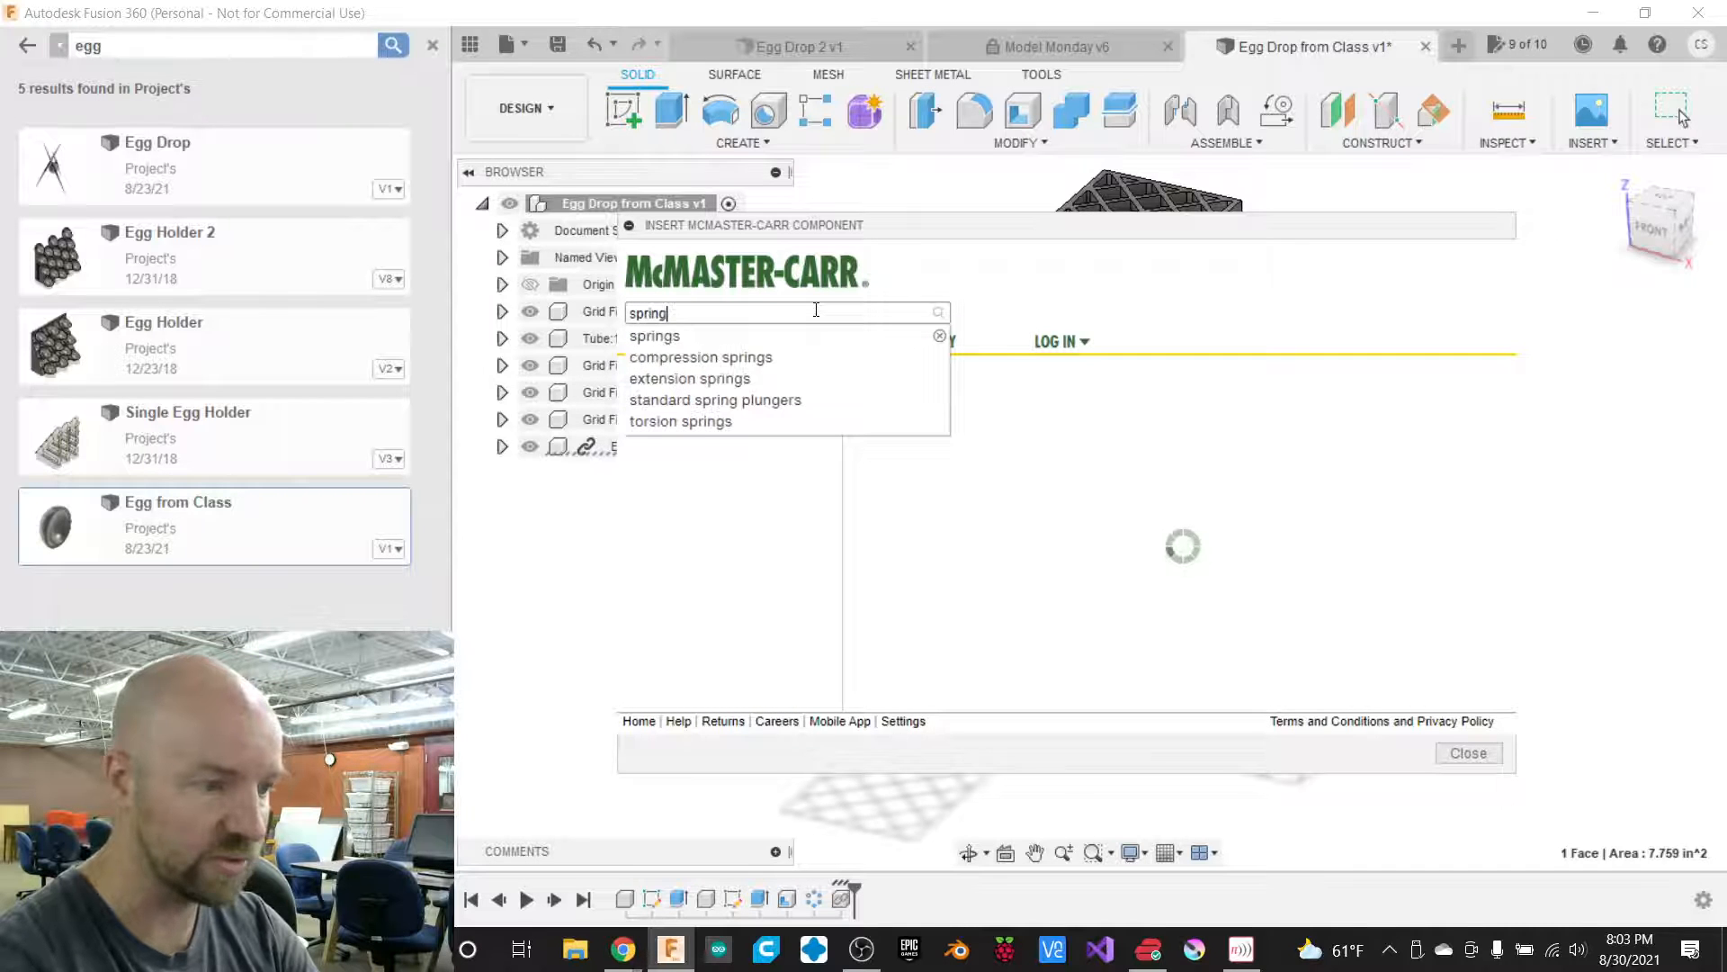
pyautogui.click(755, 337)
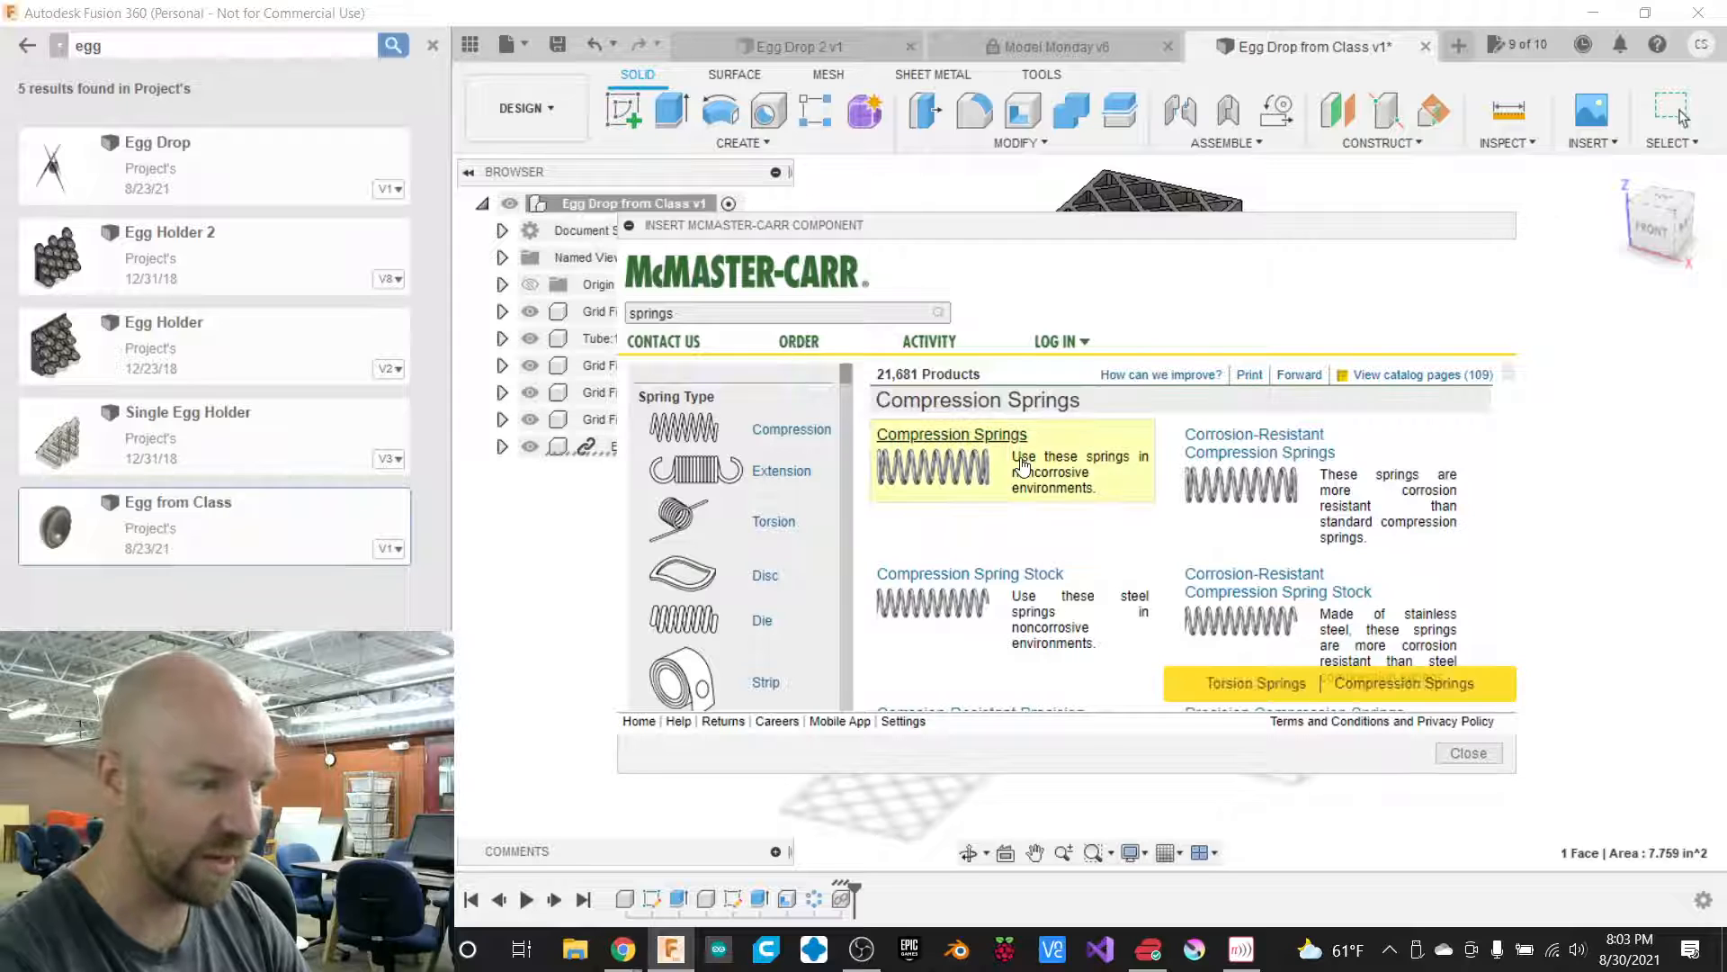
pyautogui.click(951, 440)
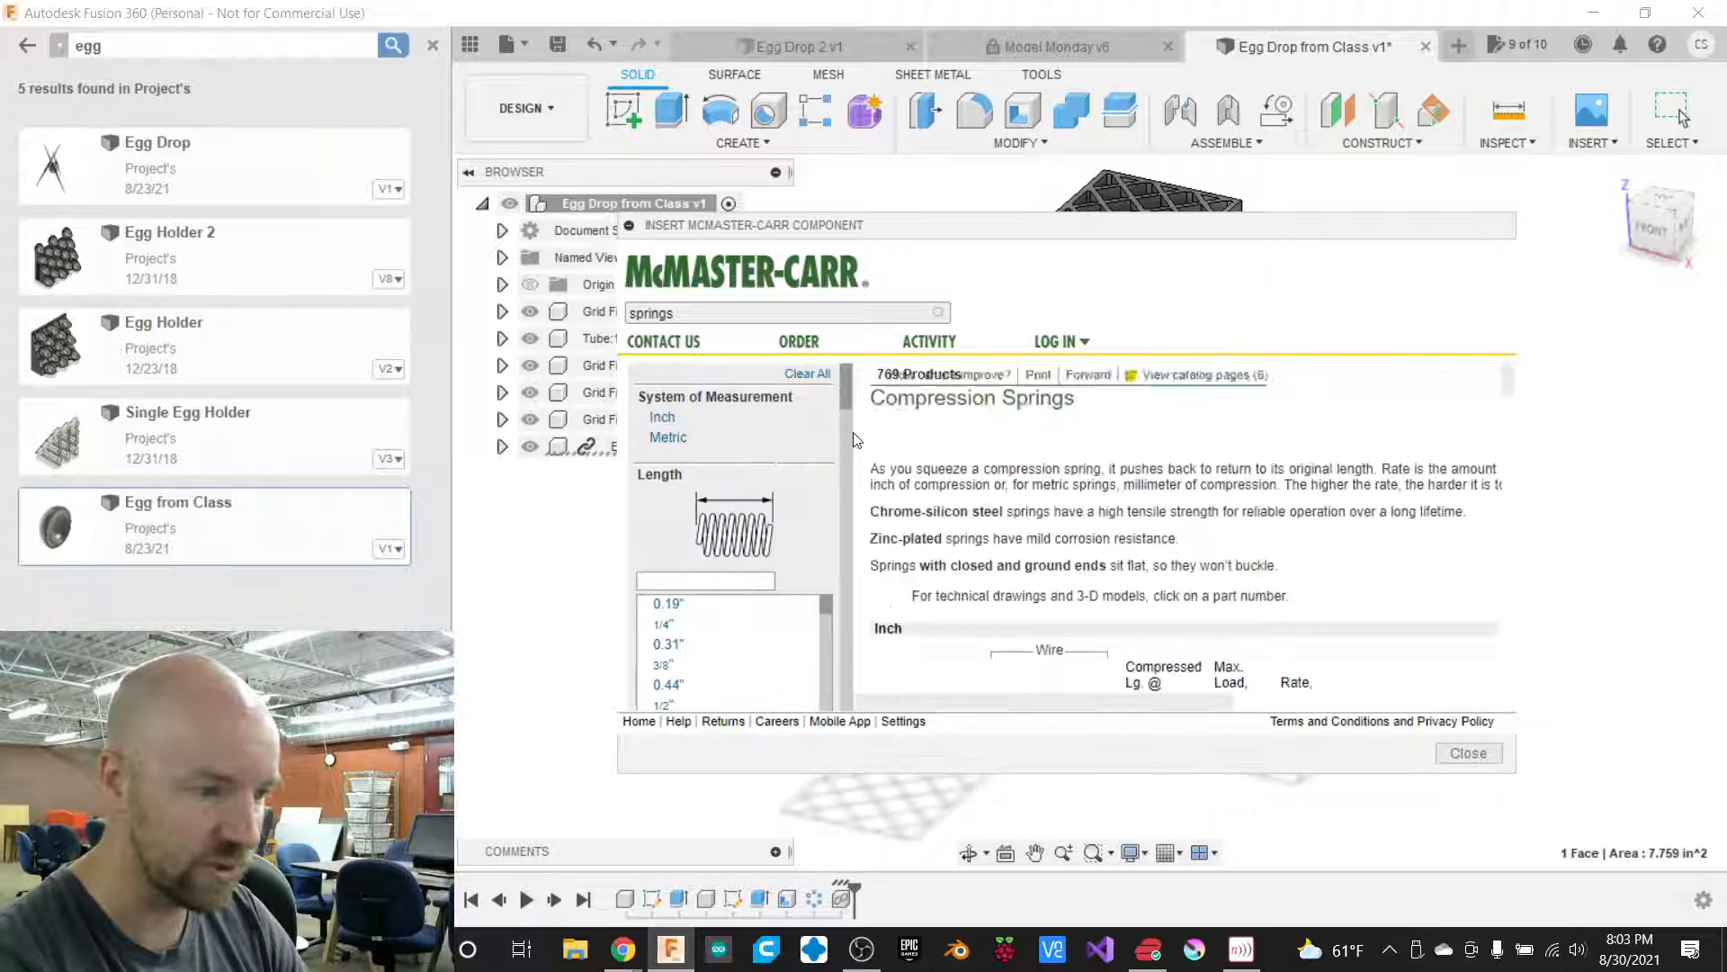
# Filter the catalogue's compression springs to a 3/4" length and a 0.278" ID.
pyautogui.scroll(-4, 928, 459)
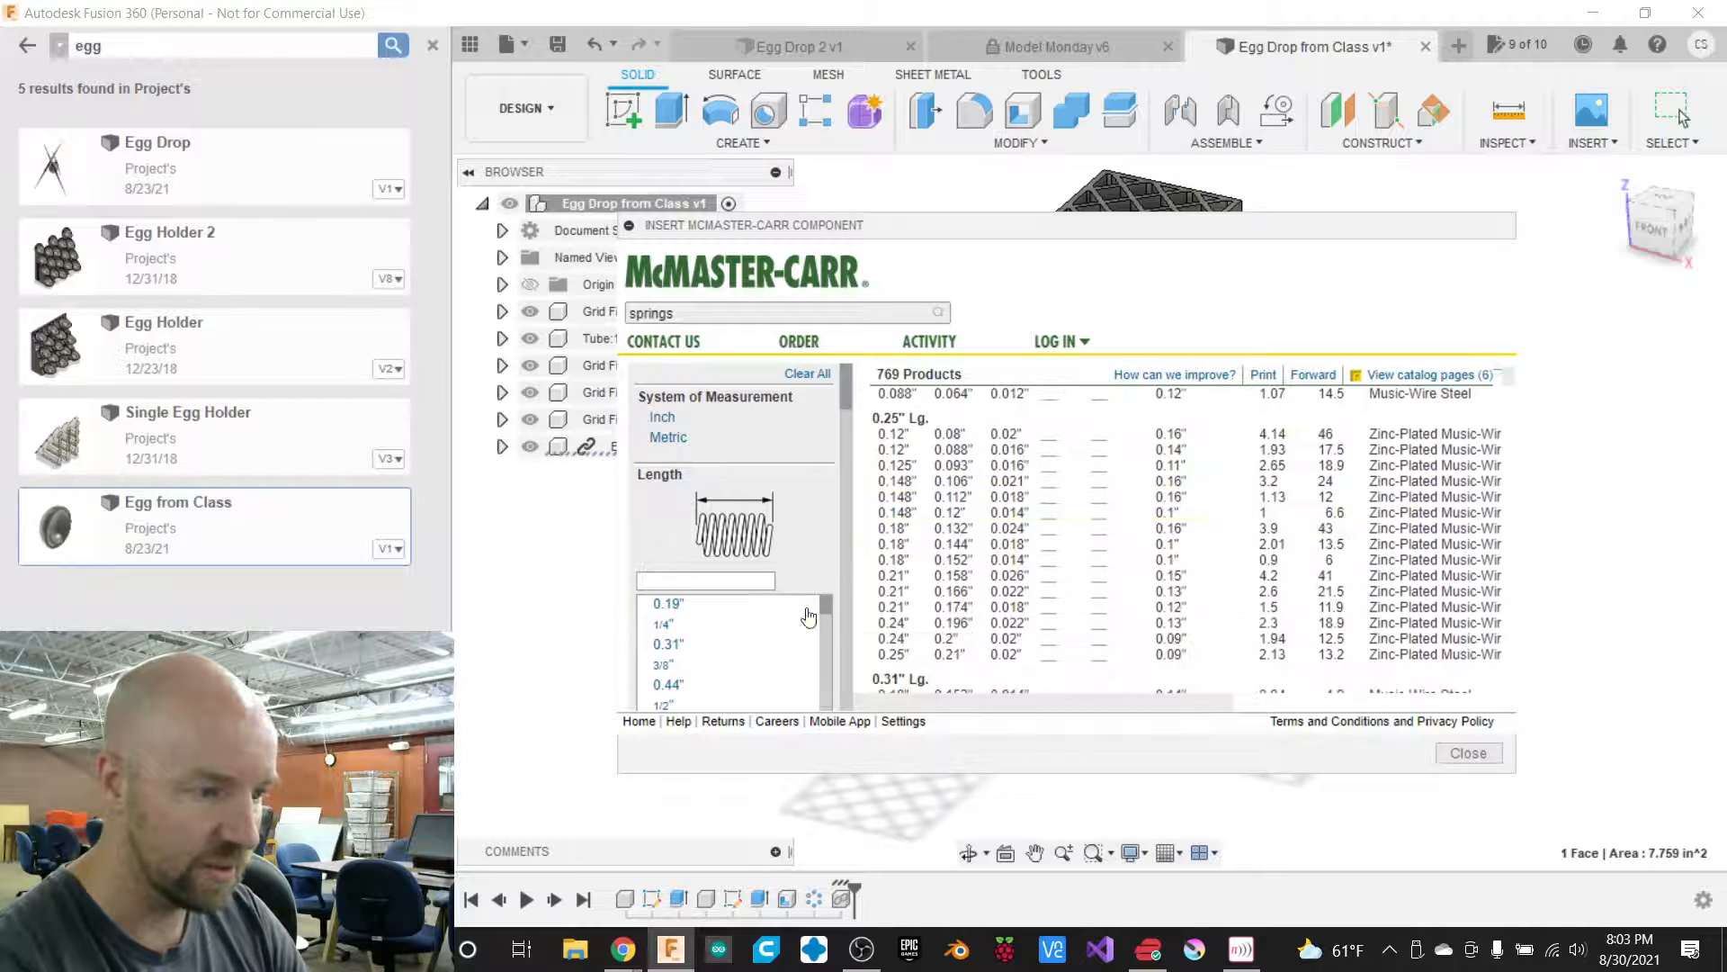
pyautogui.scroll(-3, 745, 644)
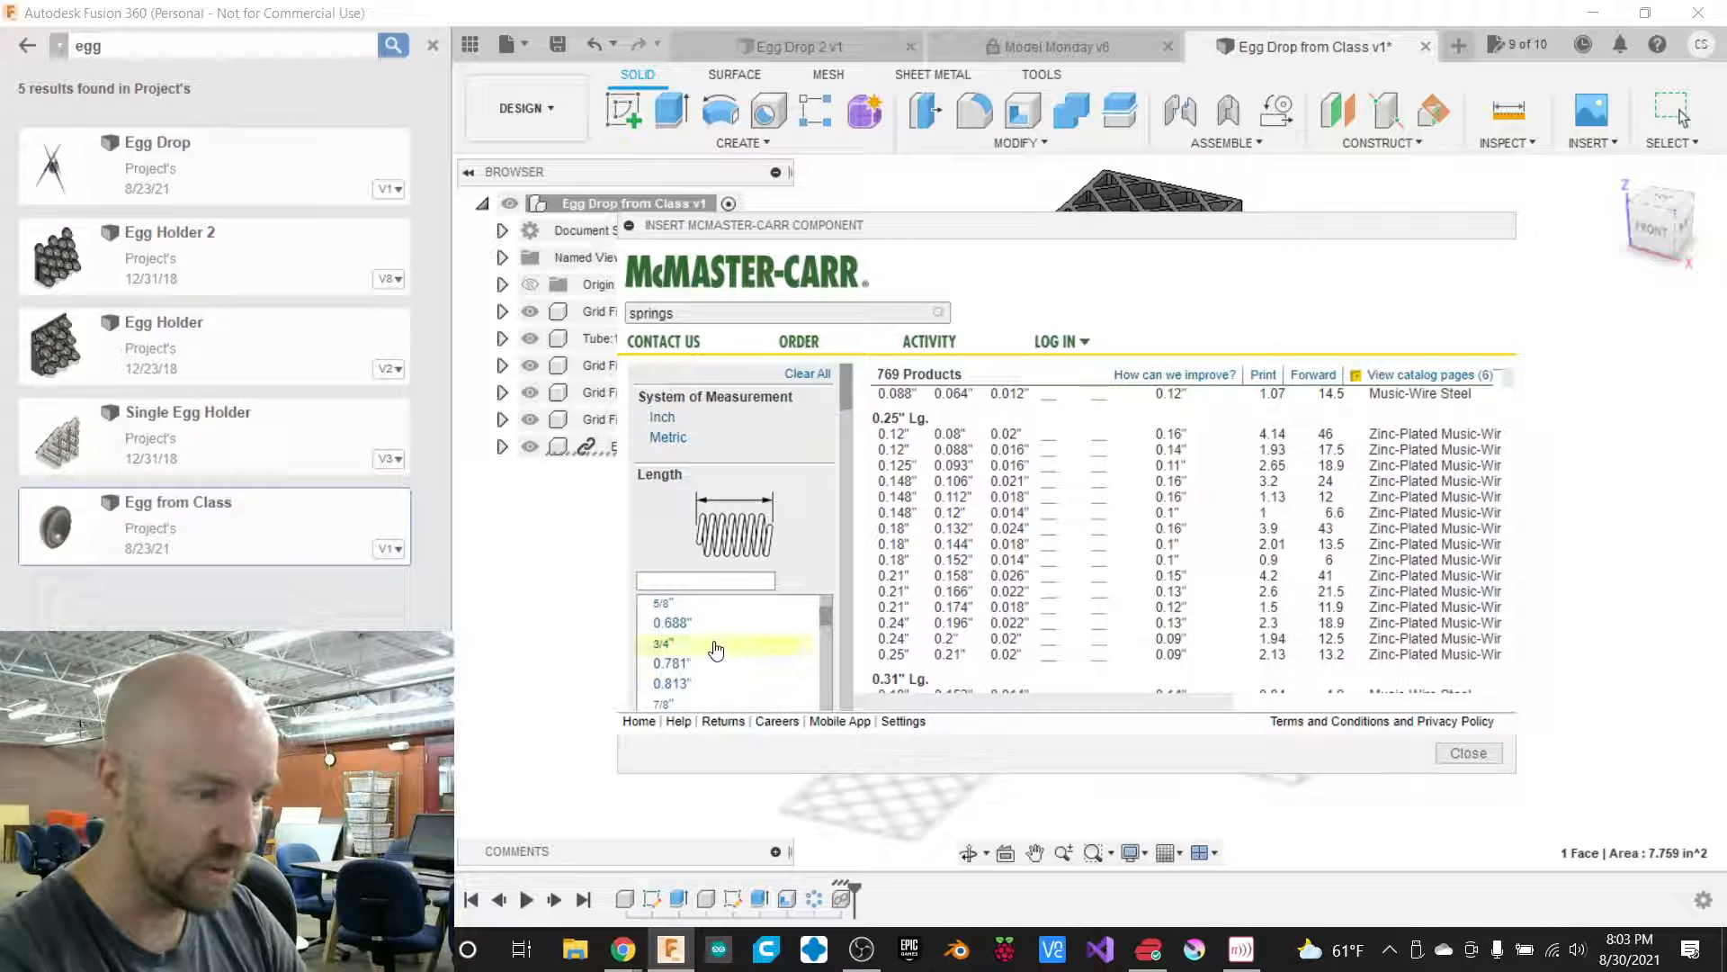
pyautogui.click(716, 645)
pyautogui.scroll(-5, 755, 645)
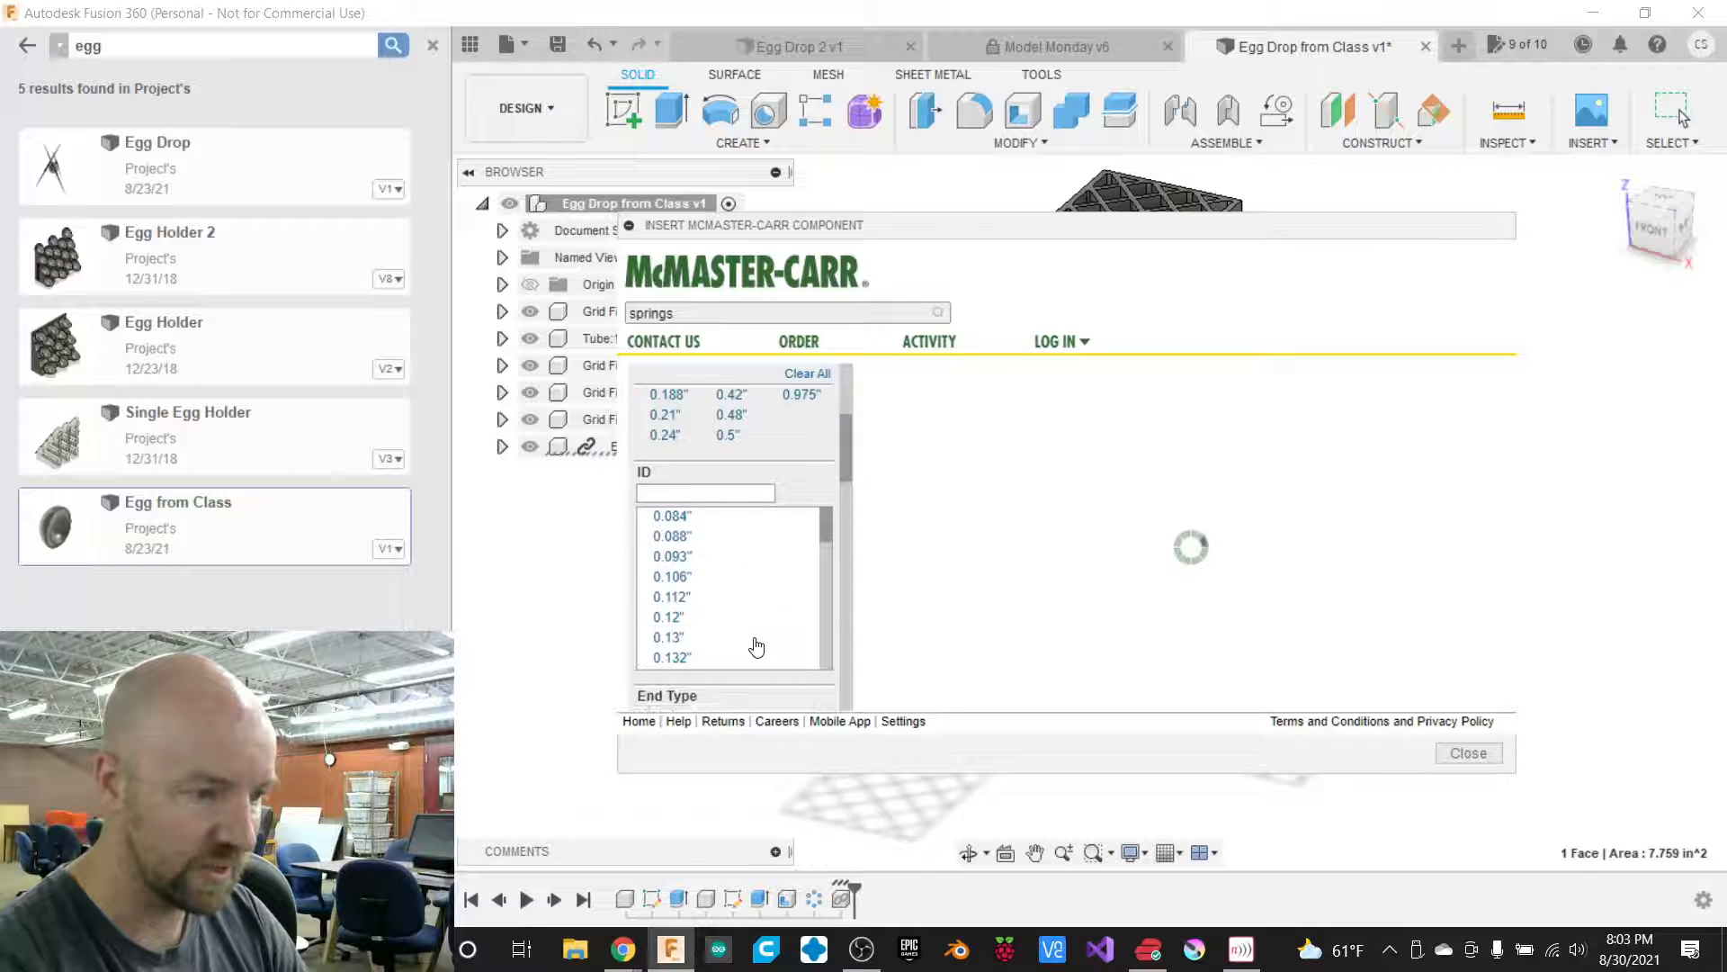
pyautogui.scroll(-2, 734, 620)
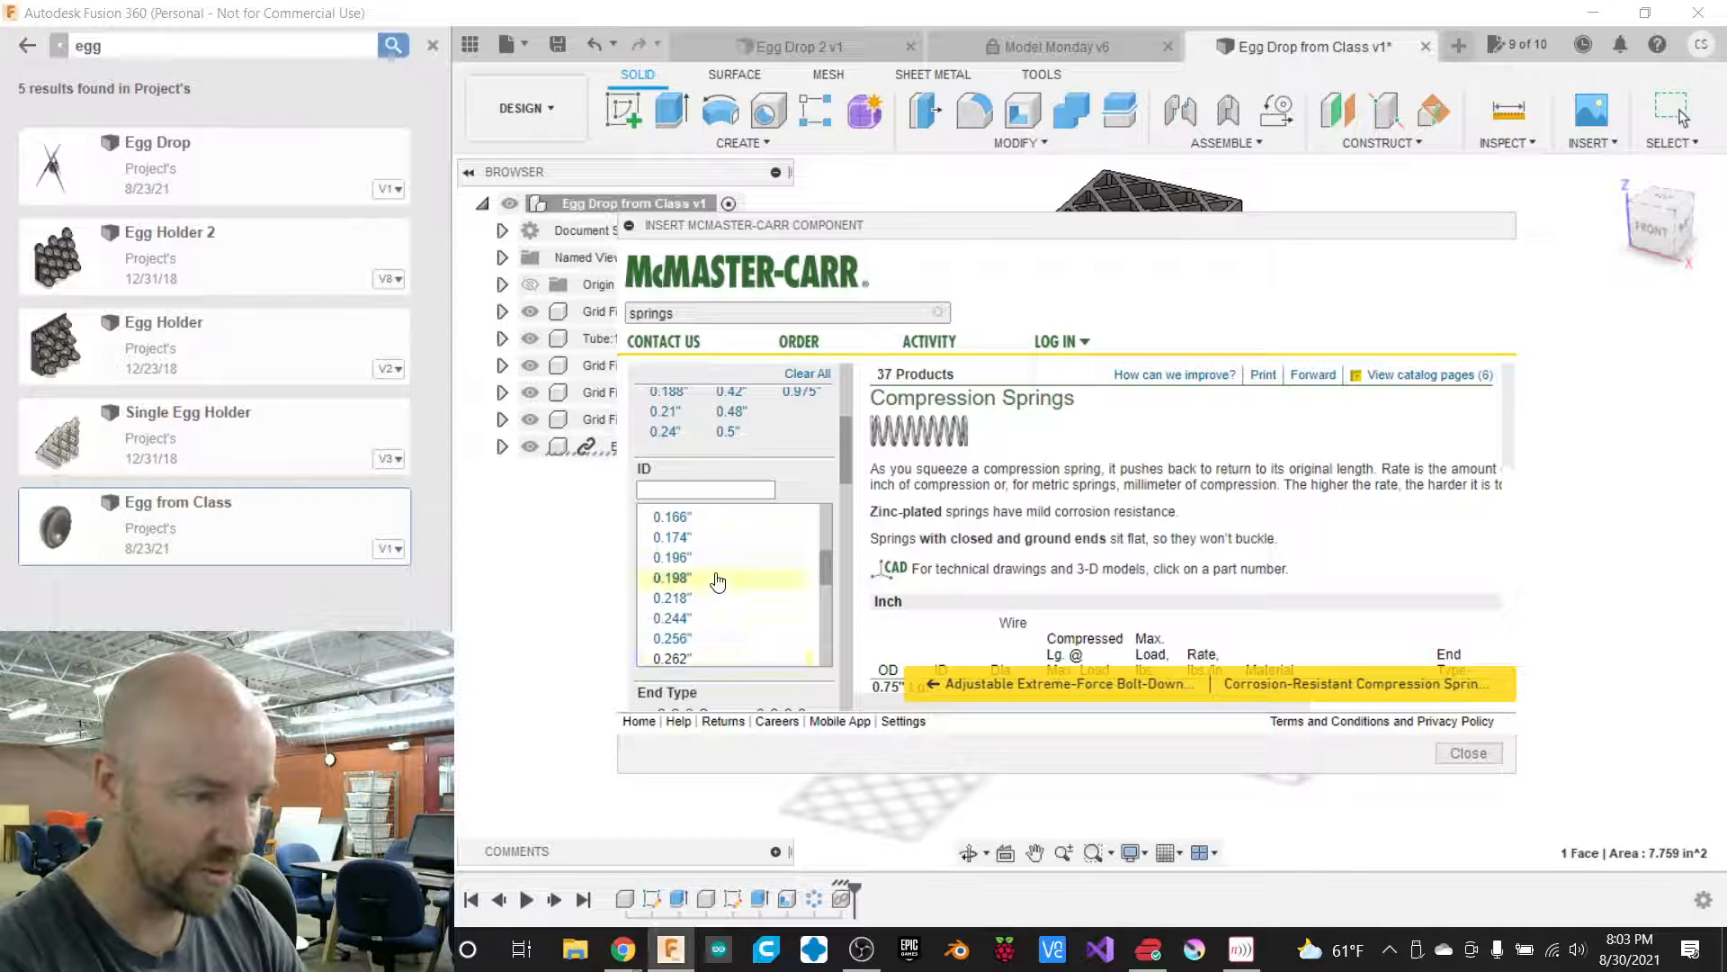
pyautogui.scroll(-2, 711, 589)
pyautogui.click(699, 604)
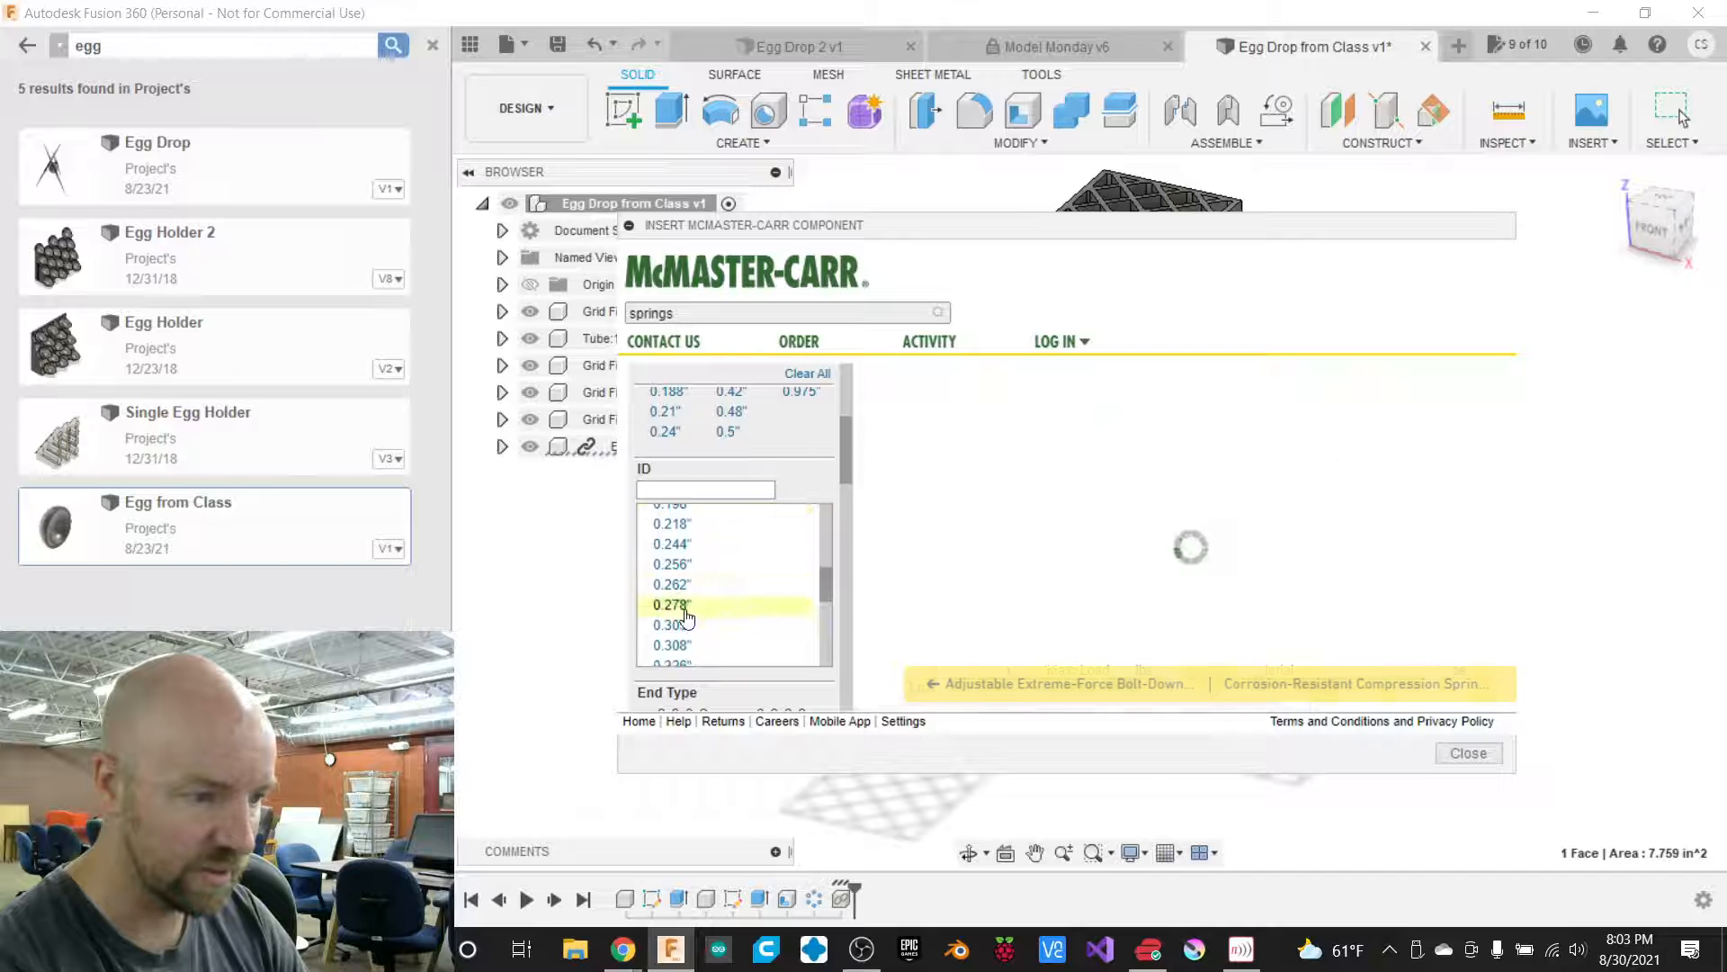
# Open the product detail page of compression spring 9657K288 and enlarge the catalogue window to show more of it.
pyautogui.scroll(-1, 976, 582)
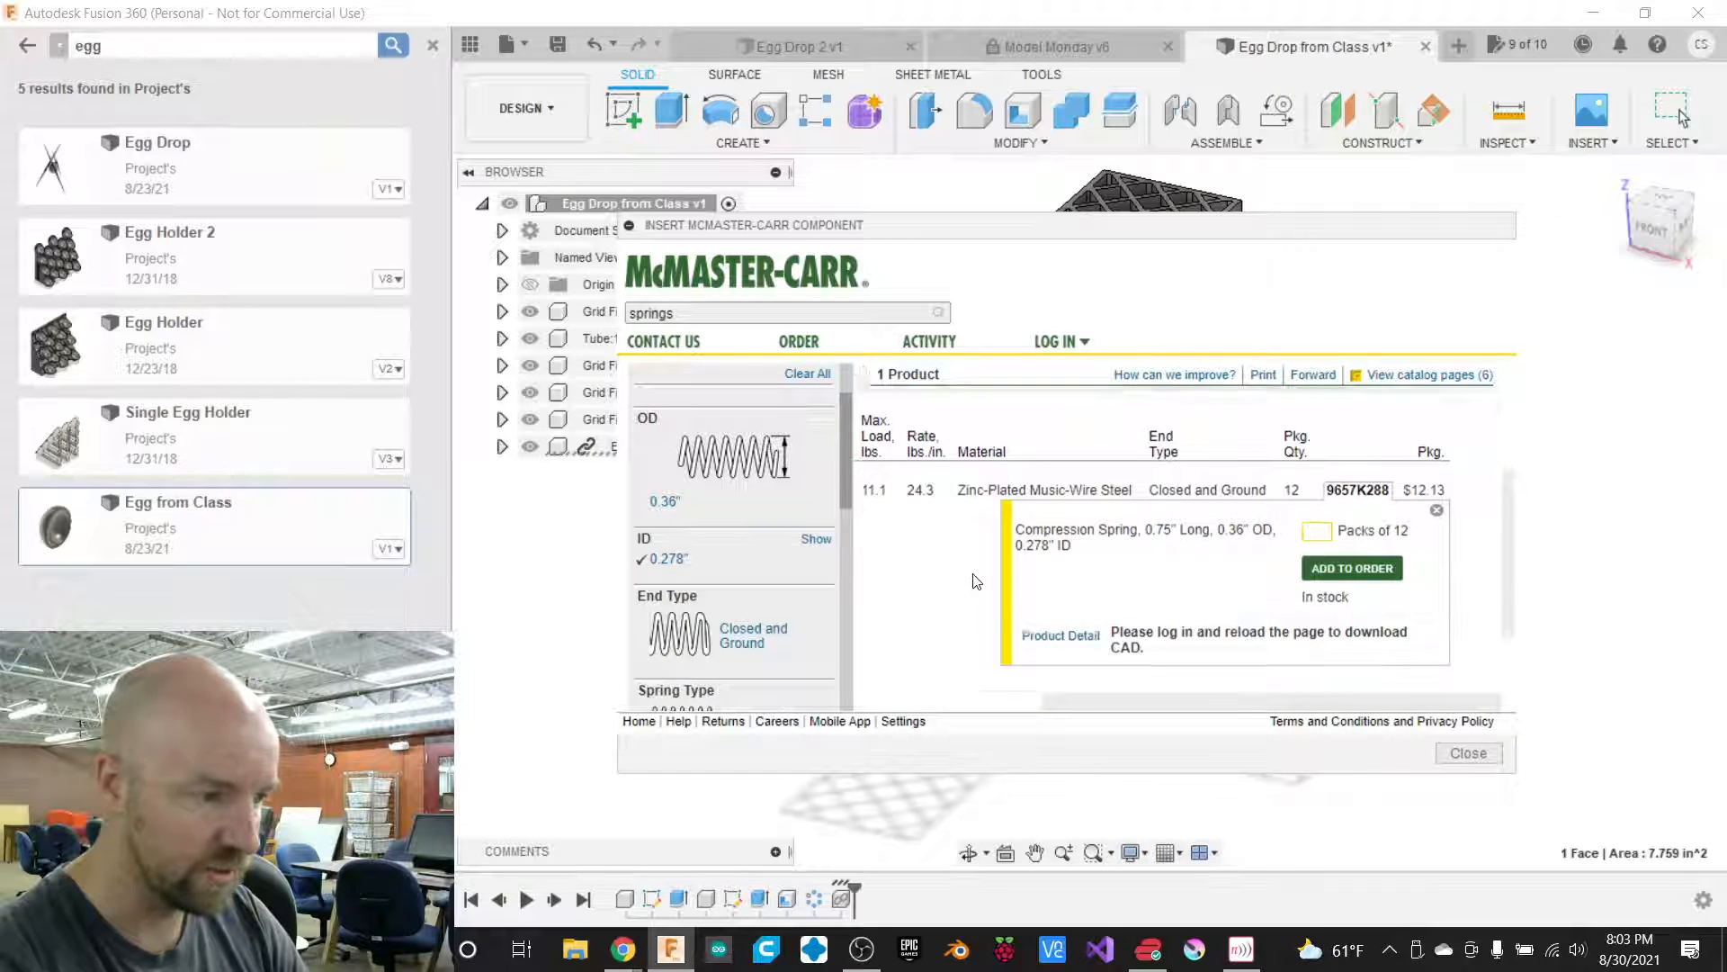
pyautogui.click(1045, 572)
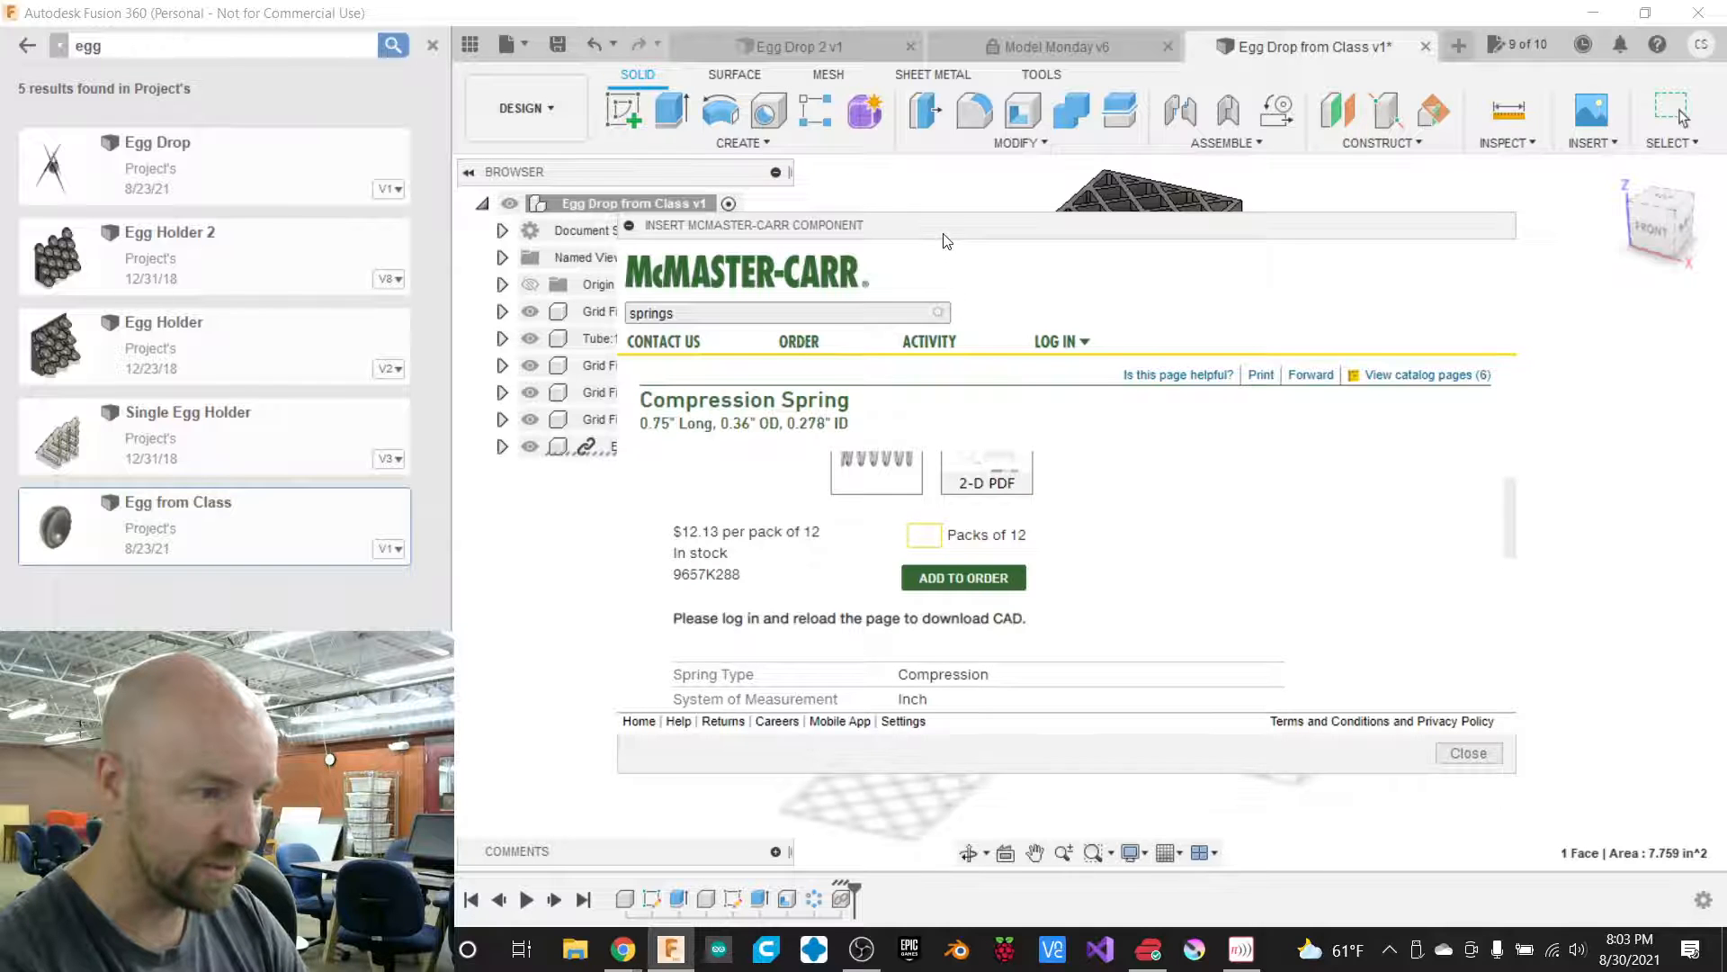
pyautogui.moveTo(944, 241); pyautogui.dragTo(868, 185)
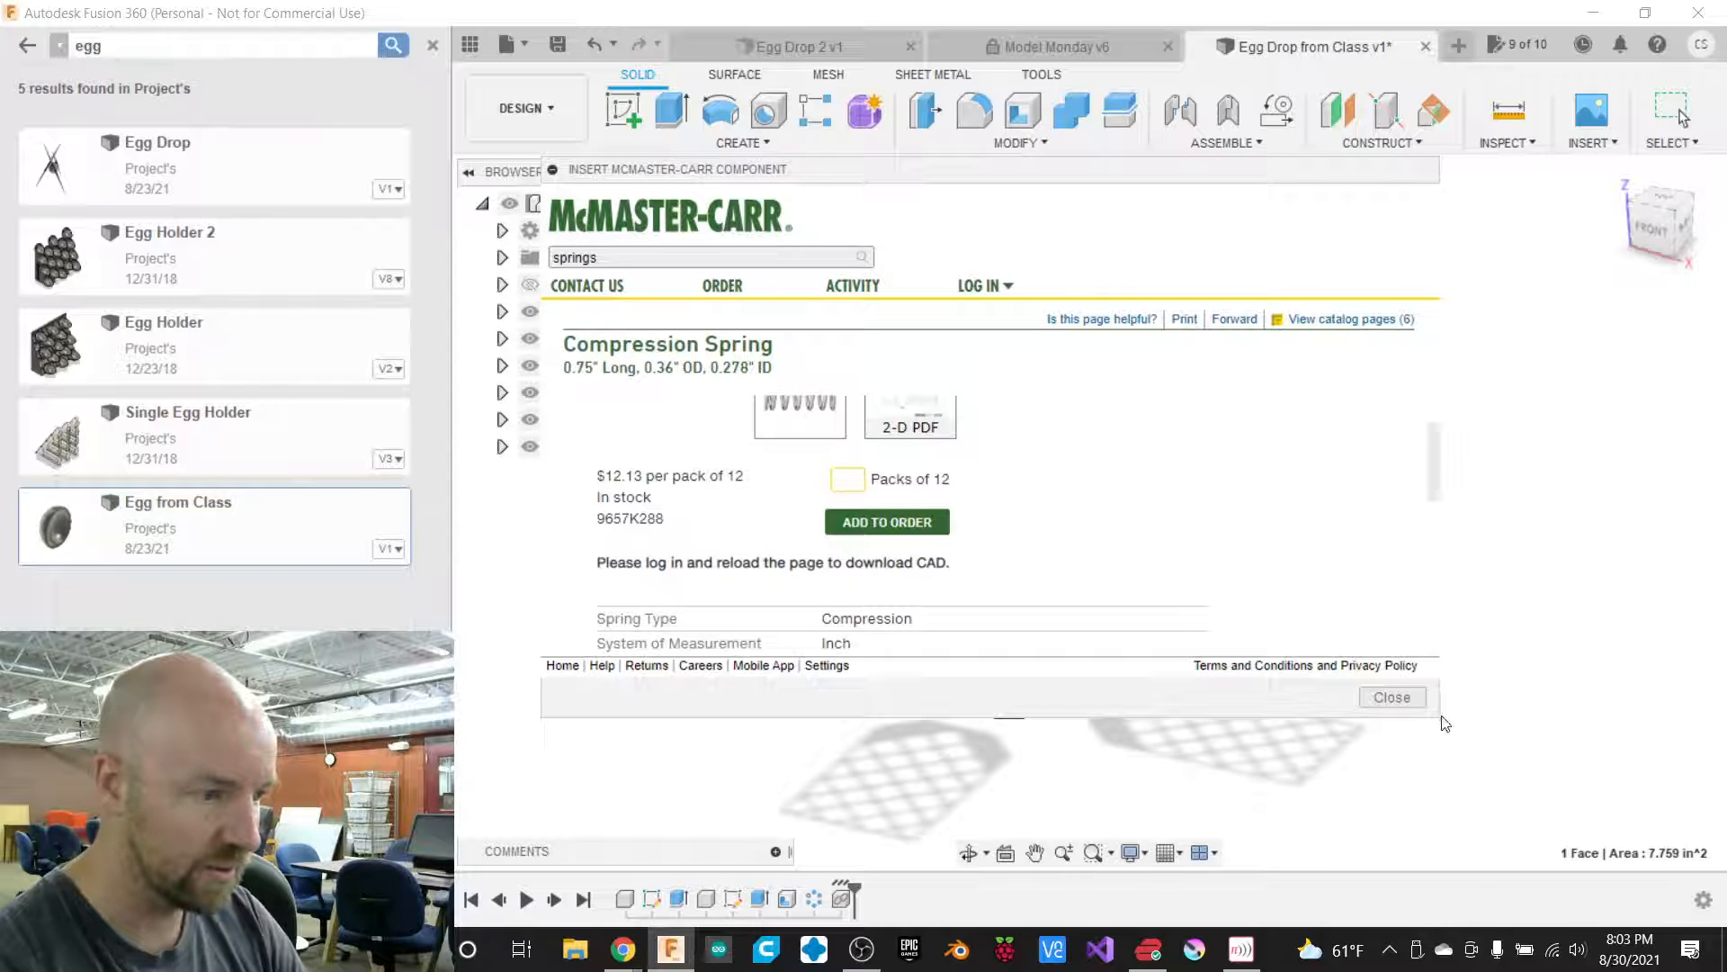
pyautogui.moveTo(1440, 725); pyautogui.dragTo(1606, 841)
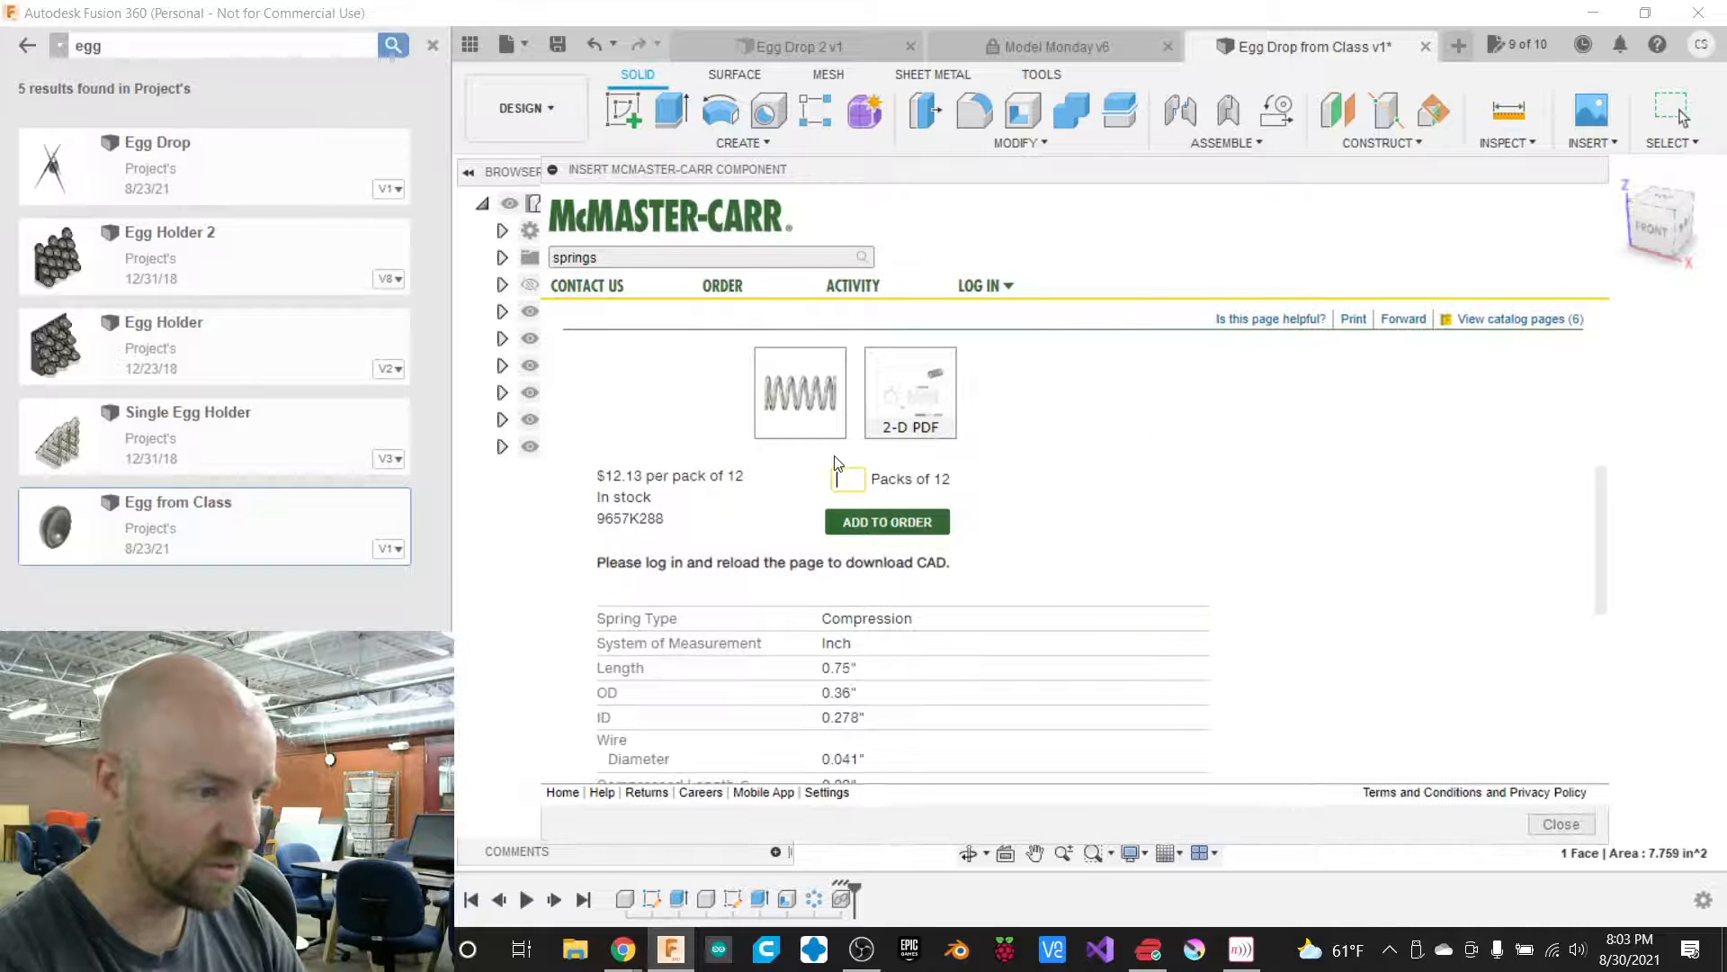
# Examine the spring's picture, specifications and CAD download availability, and close the McMaster-Carr catalogue without inserting a component.
pyautogui.scroll(-5, 1005, 552)
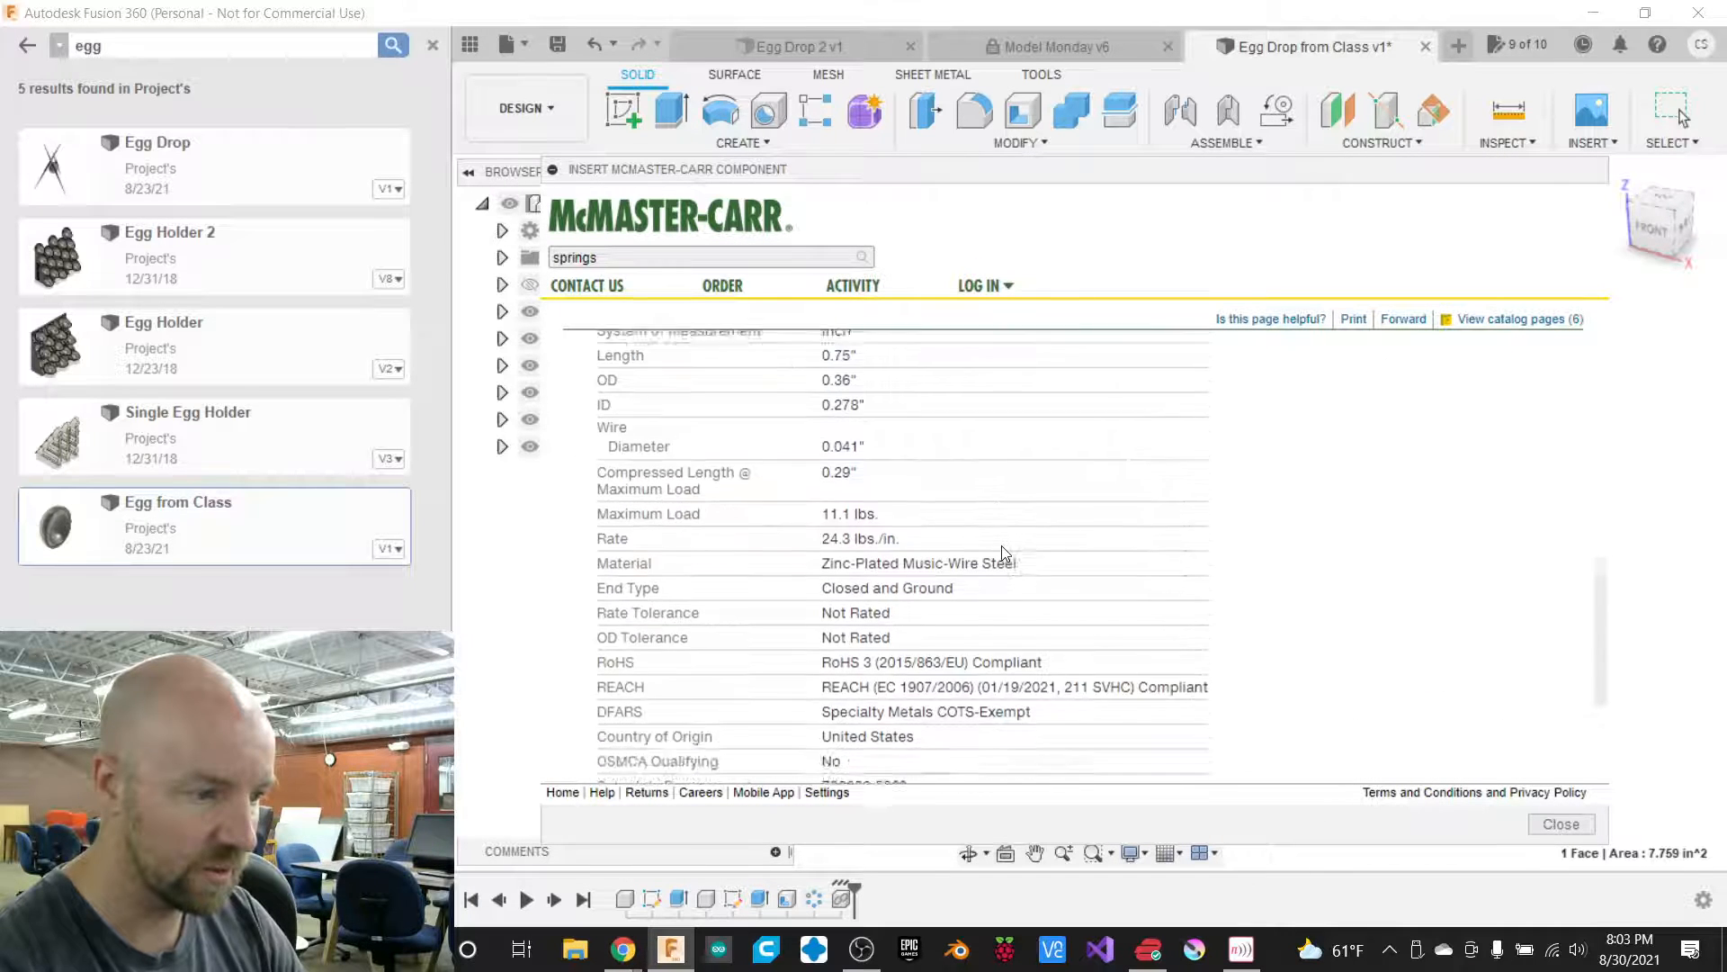
pyautogui.scroll(10, 1005, 551)
pyautogui.scroll(-4, 1005, 552)
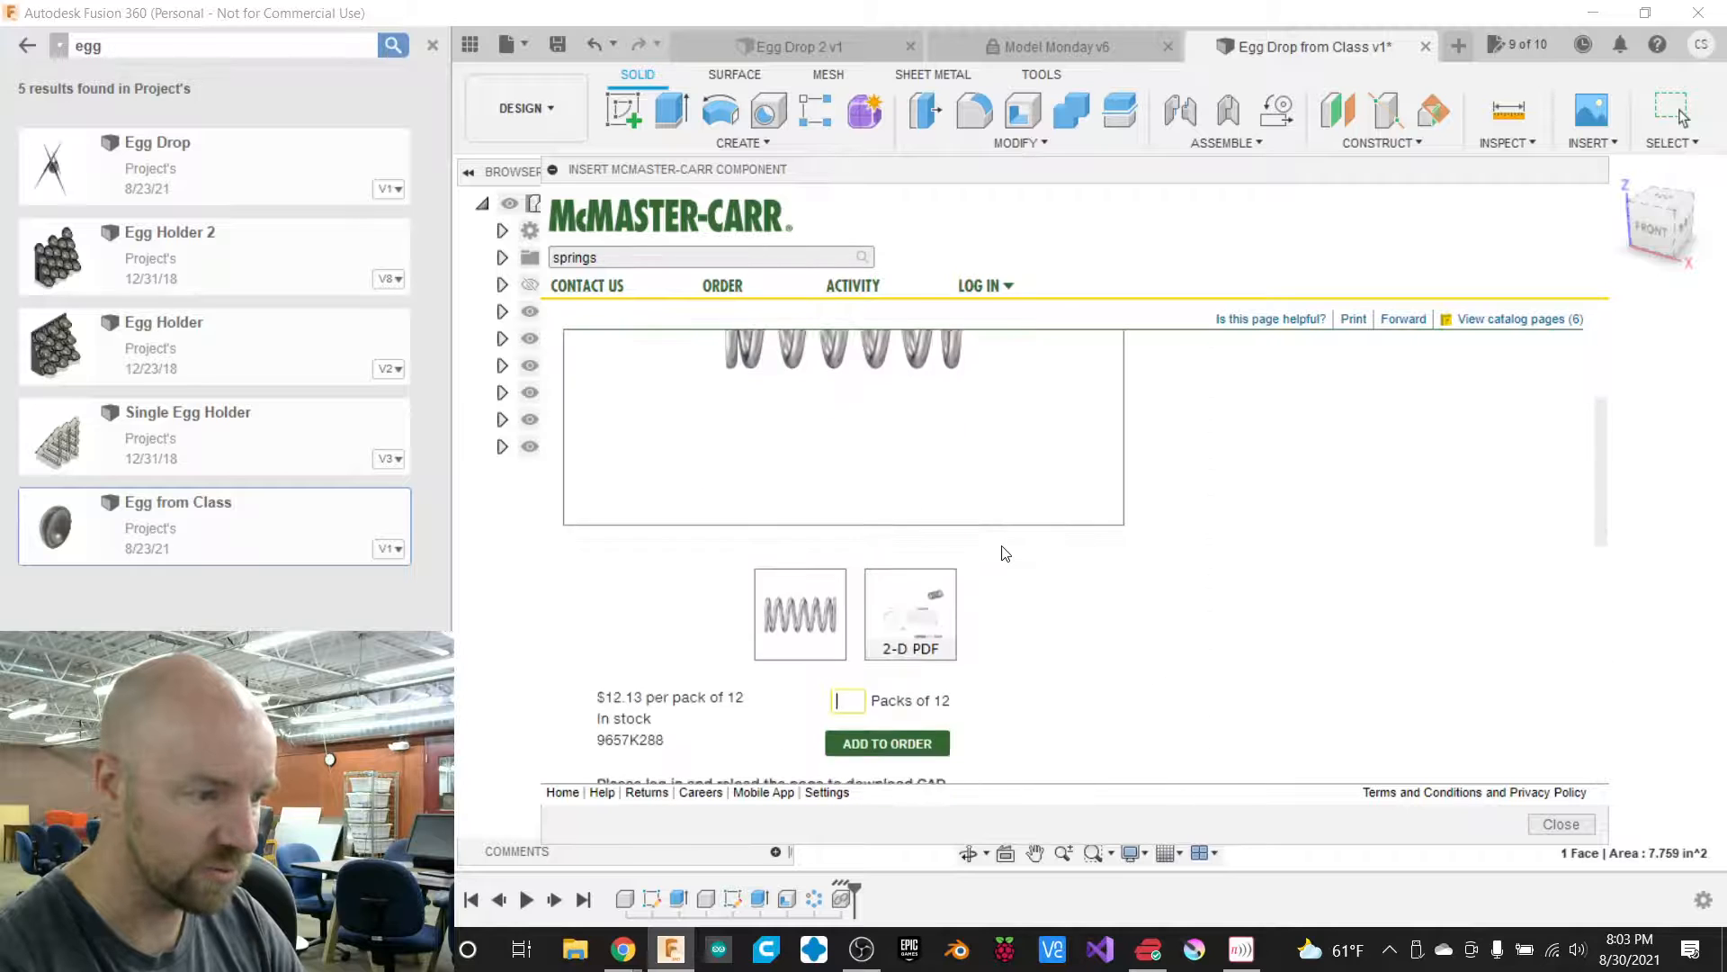
pyautogui.scroll(5, 991, 534)
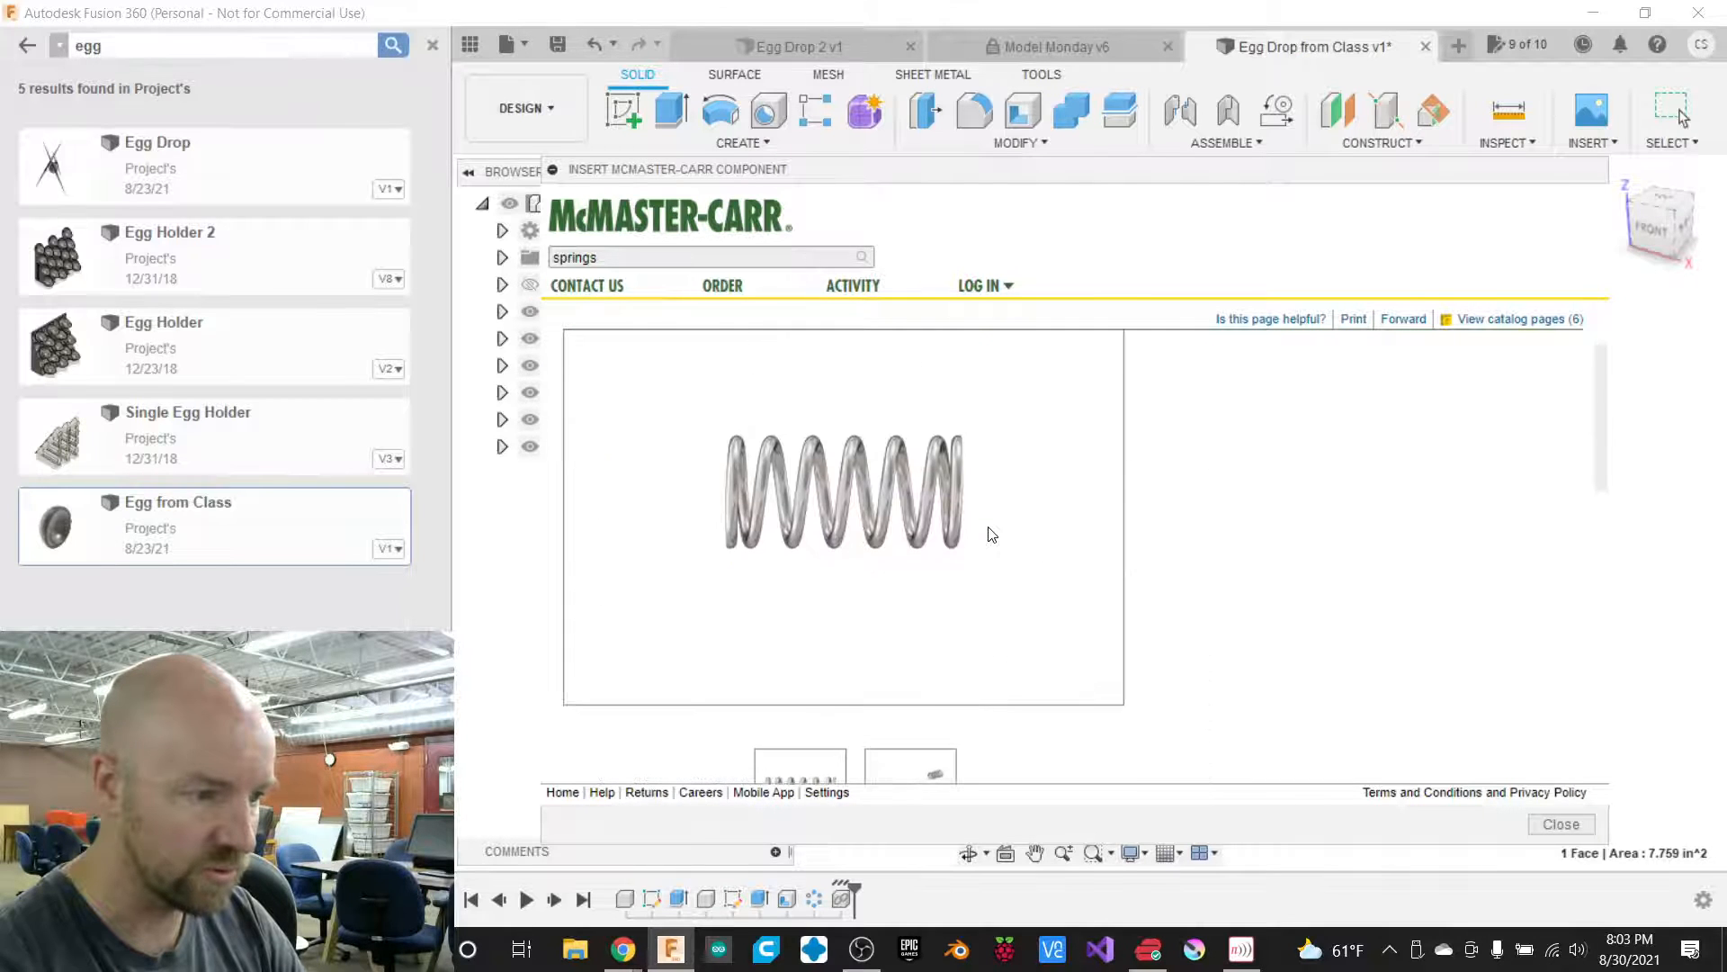
pyautogui.scroll(-5, 991, 535)
pyautogui.scroll(-3, 991, 534)
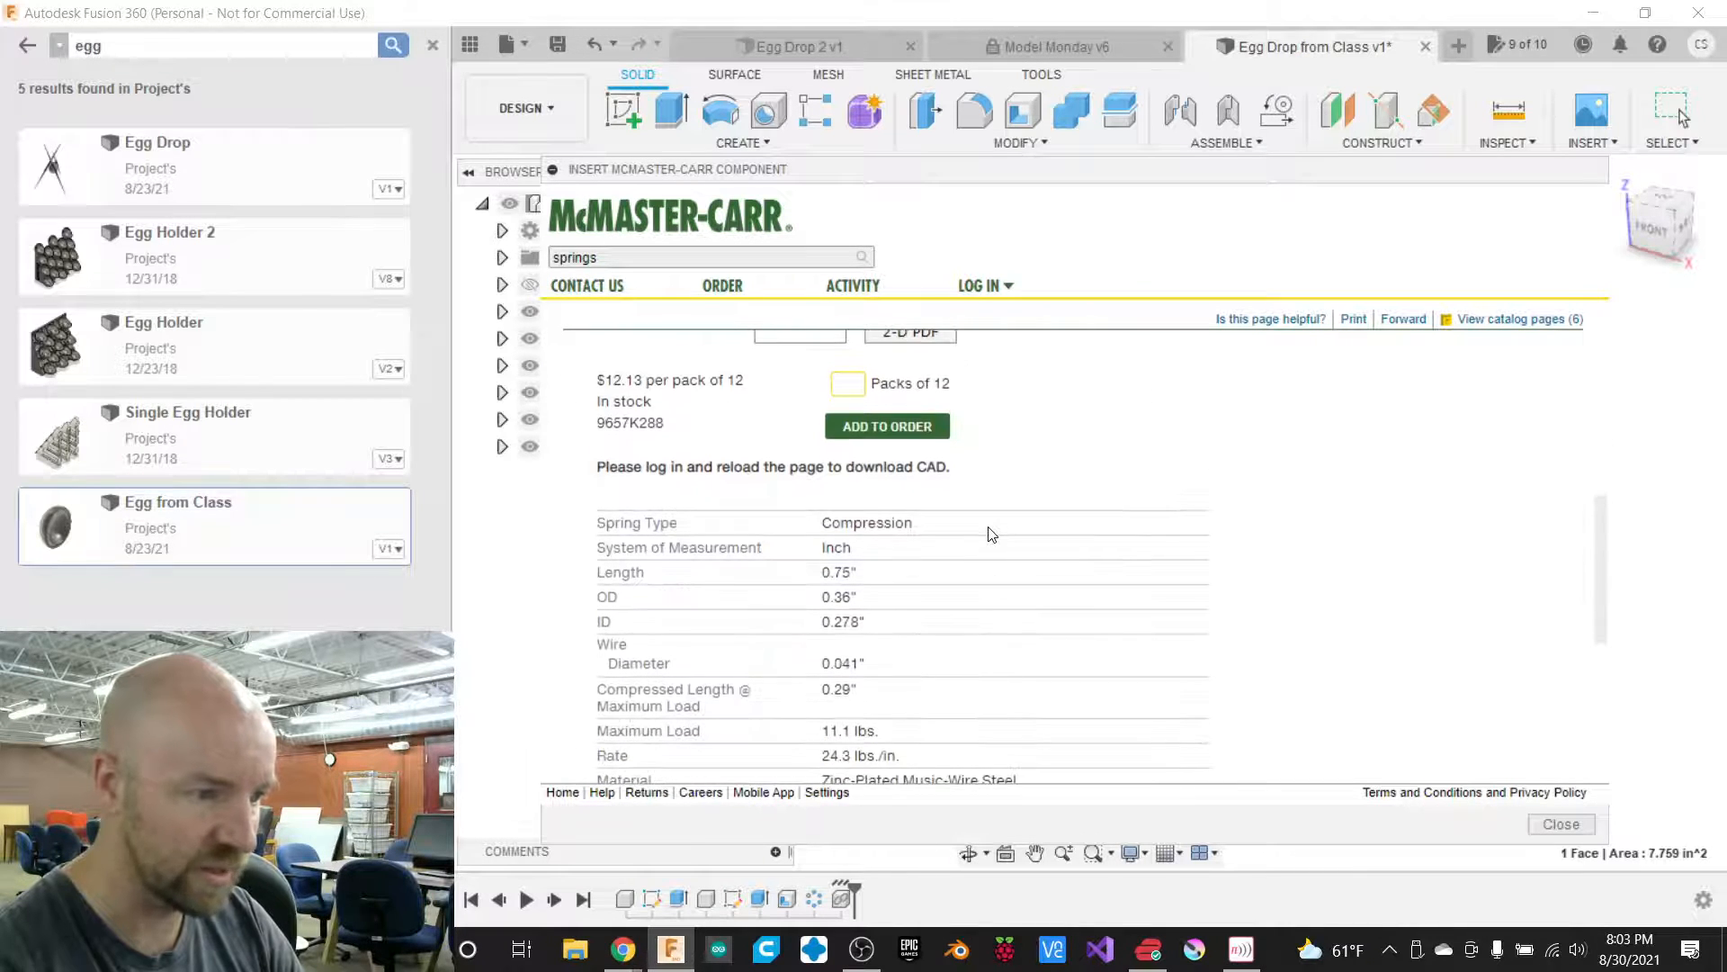
pyautogui.scroll(3, 992, 534)
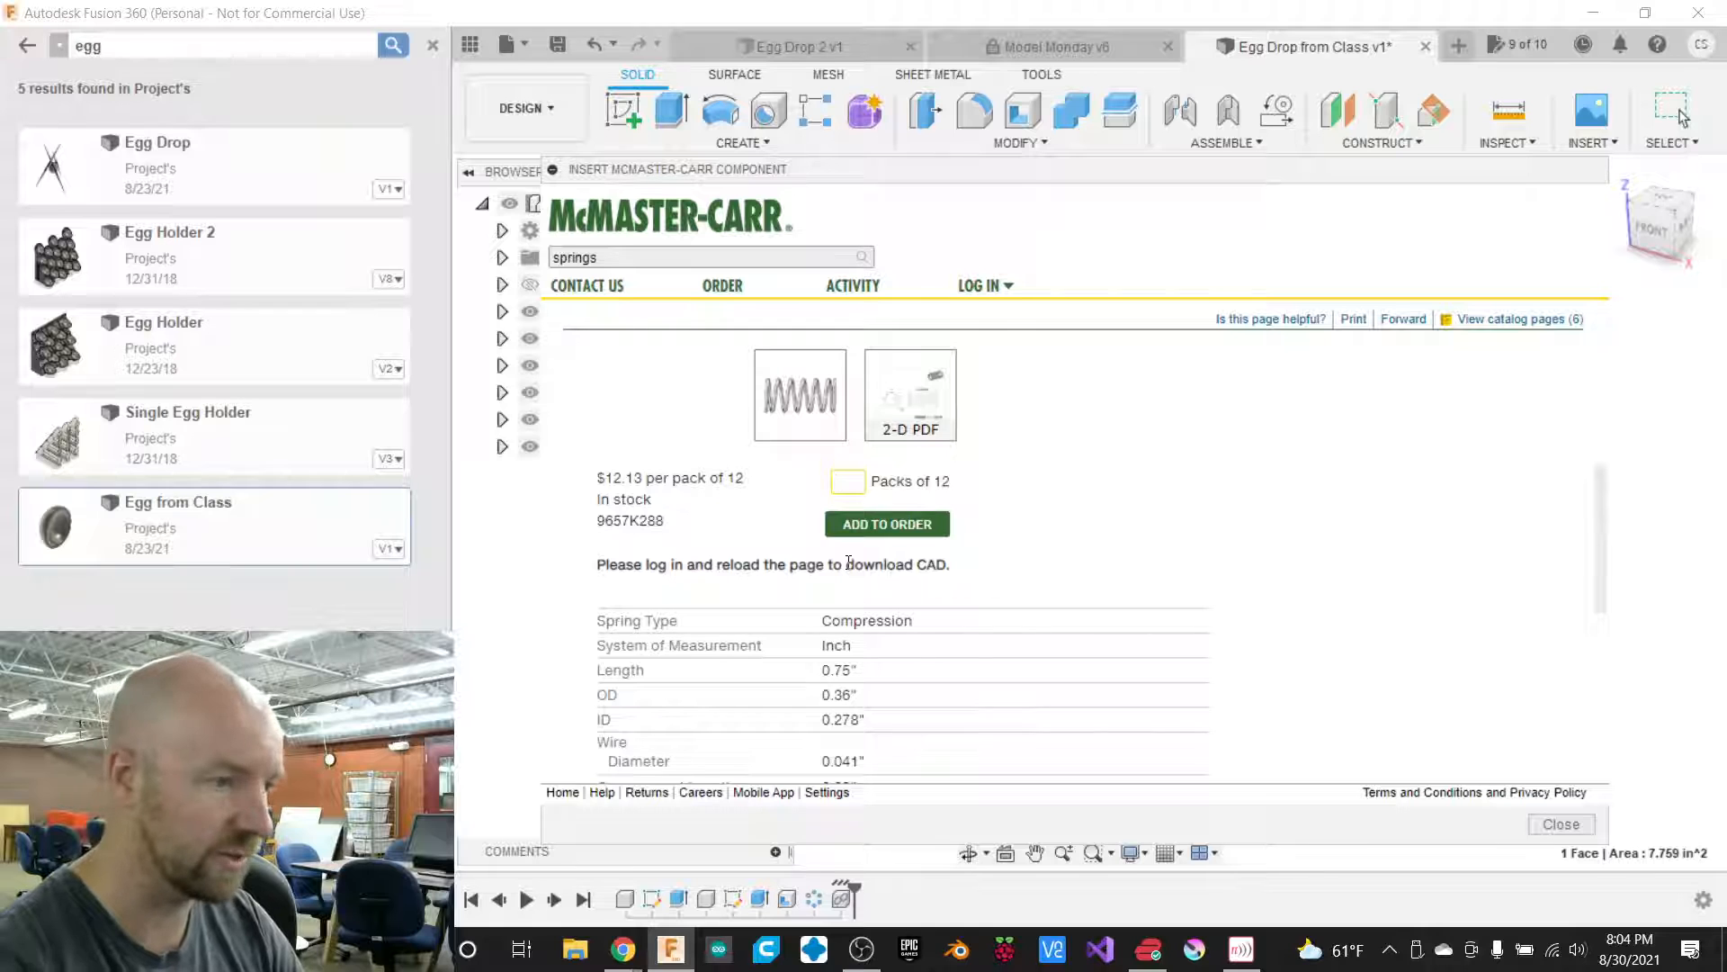
pyautogui.moveTo(957, 187); pyautogui.dragTo(838, 142)
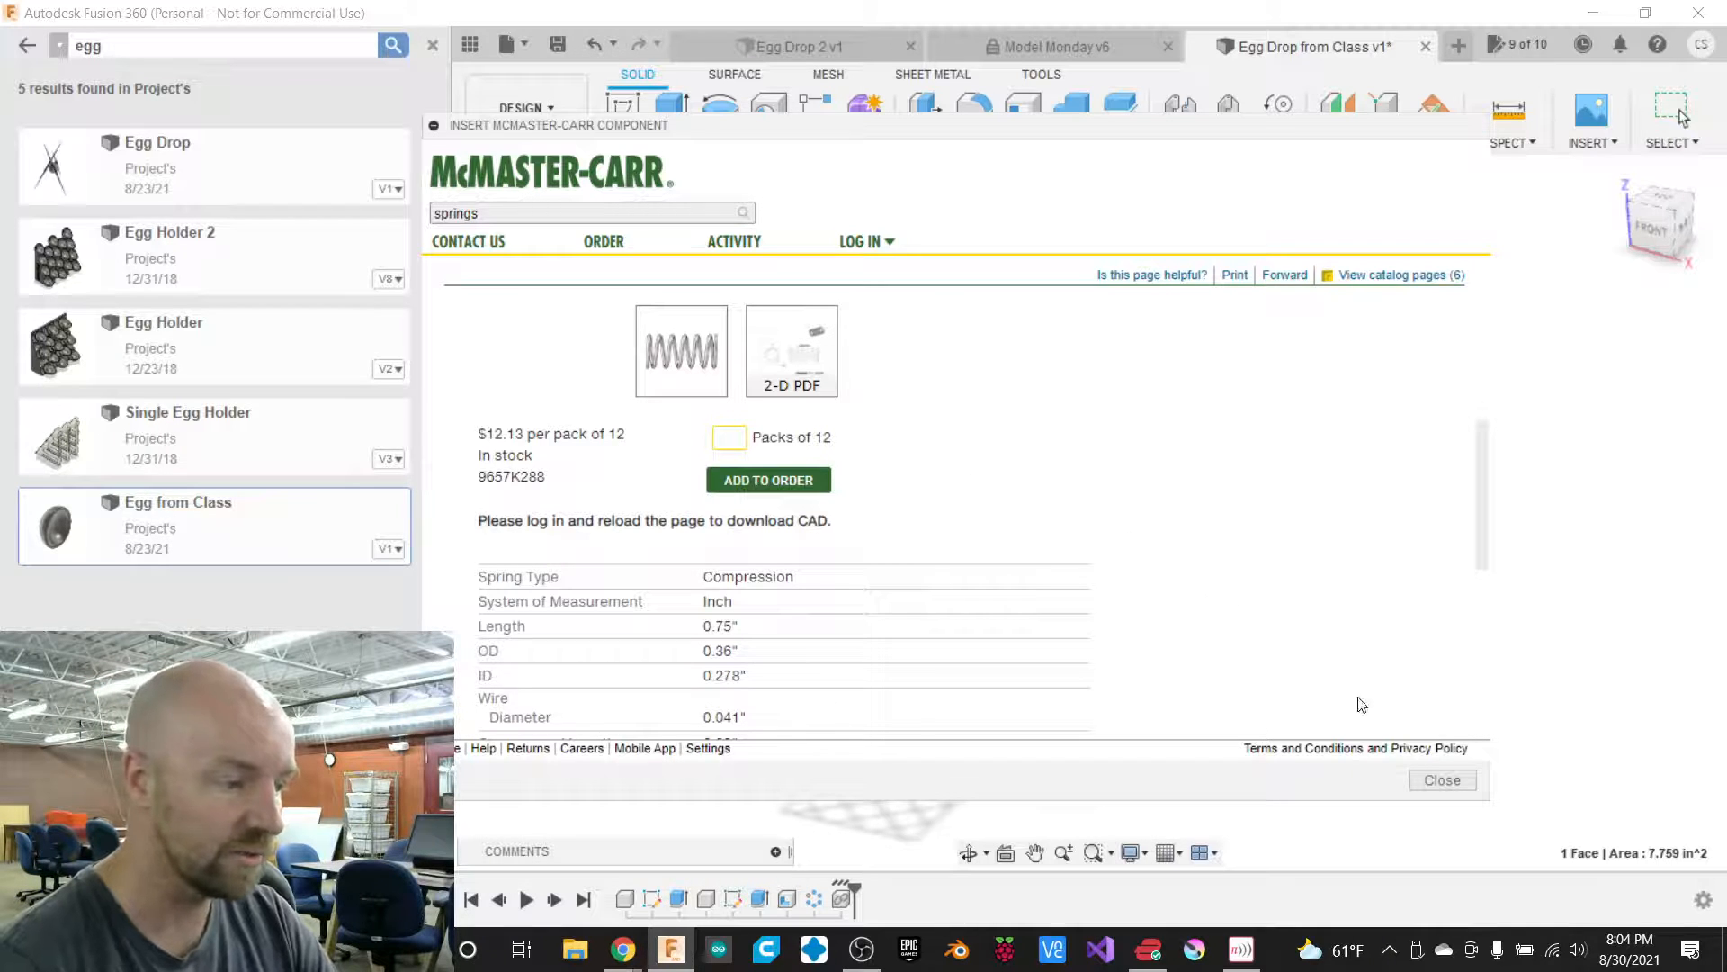
pyautogui.click(1439, 779)
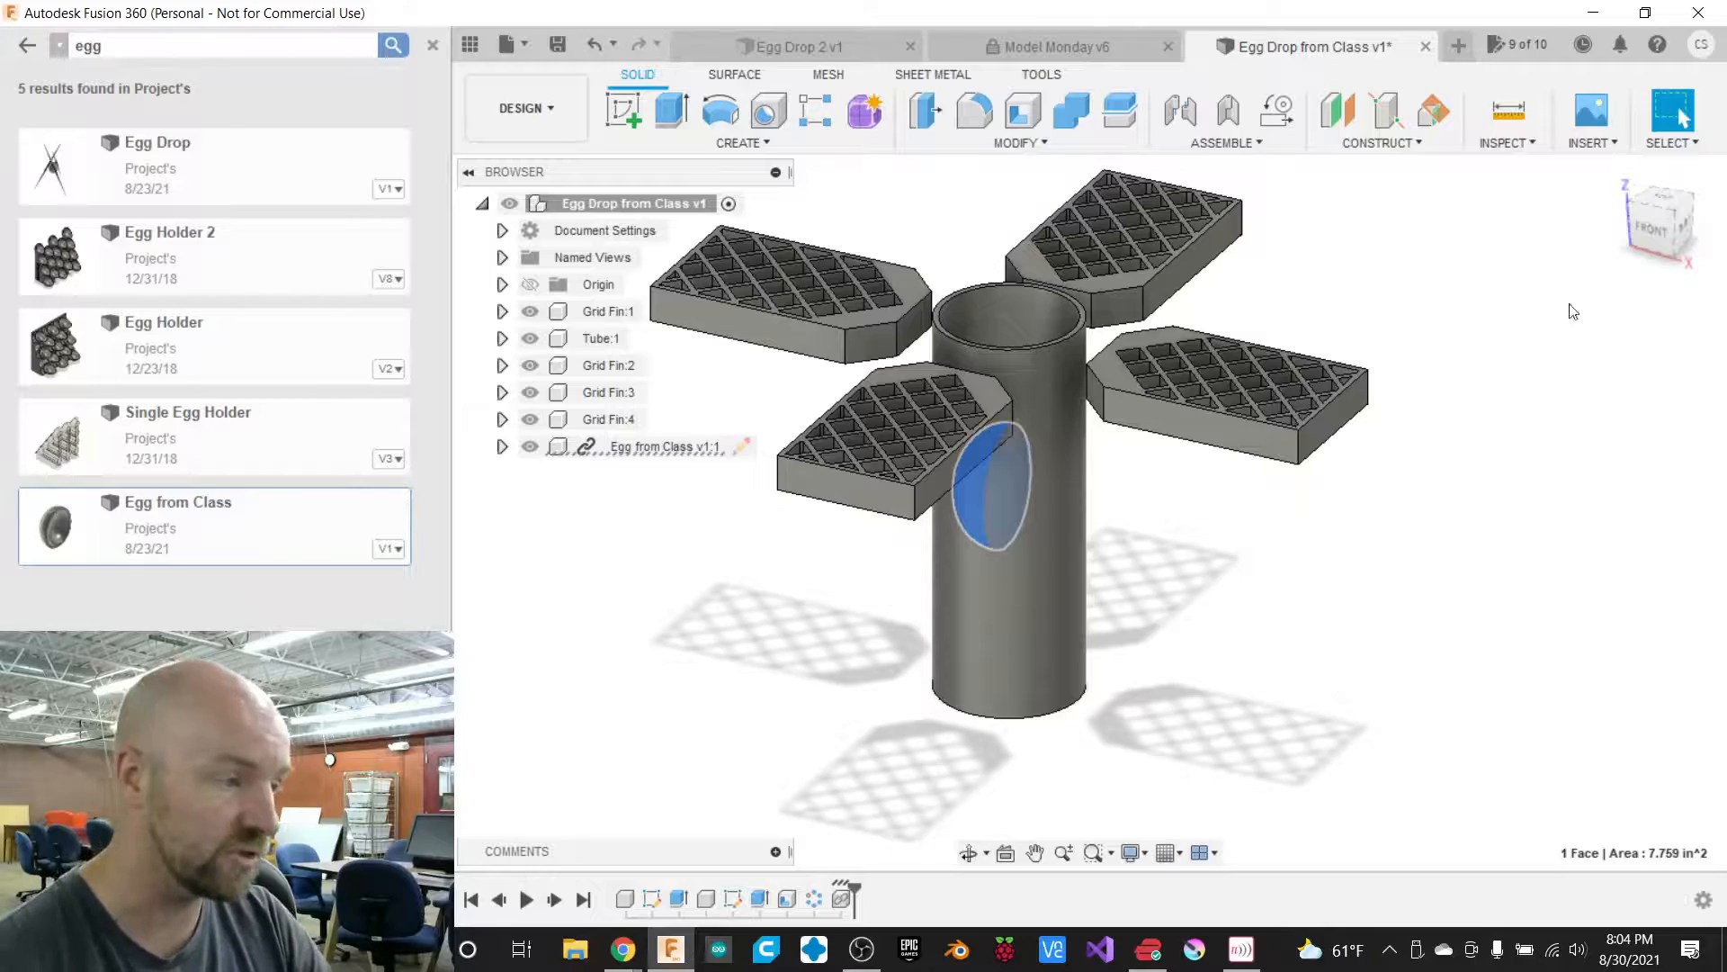
pyautogui.moveTo(1655, 241)
pyautogui.mouseDown()
pyautogui.moveTo(1688, 324)
pyautogui.moveTo(1686, 237)
pyautogui.mouseUp()
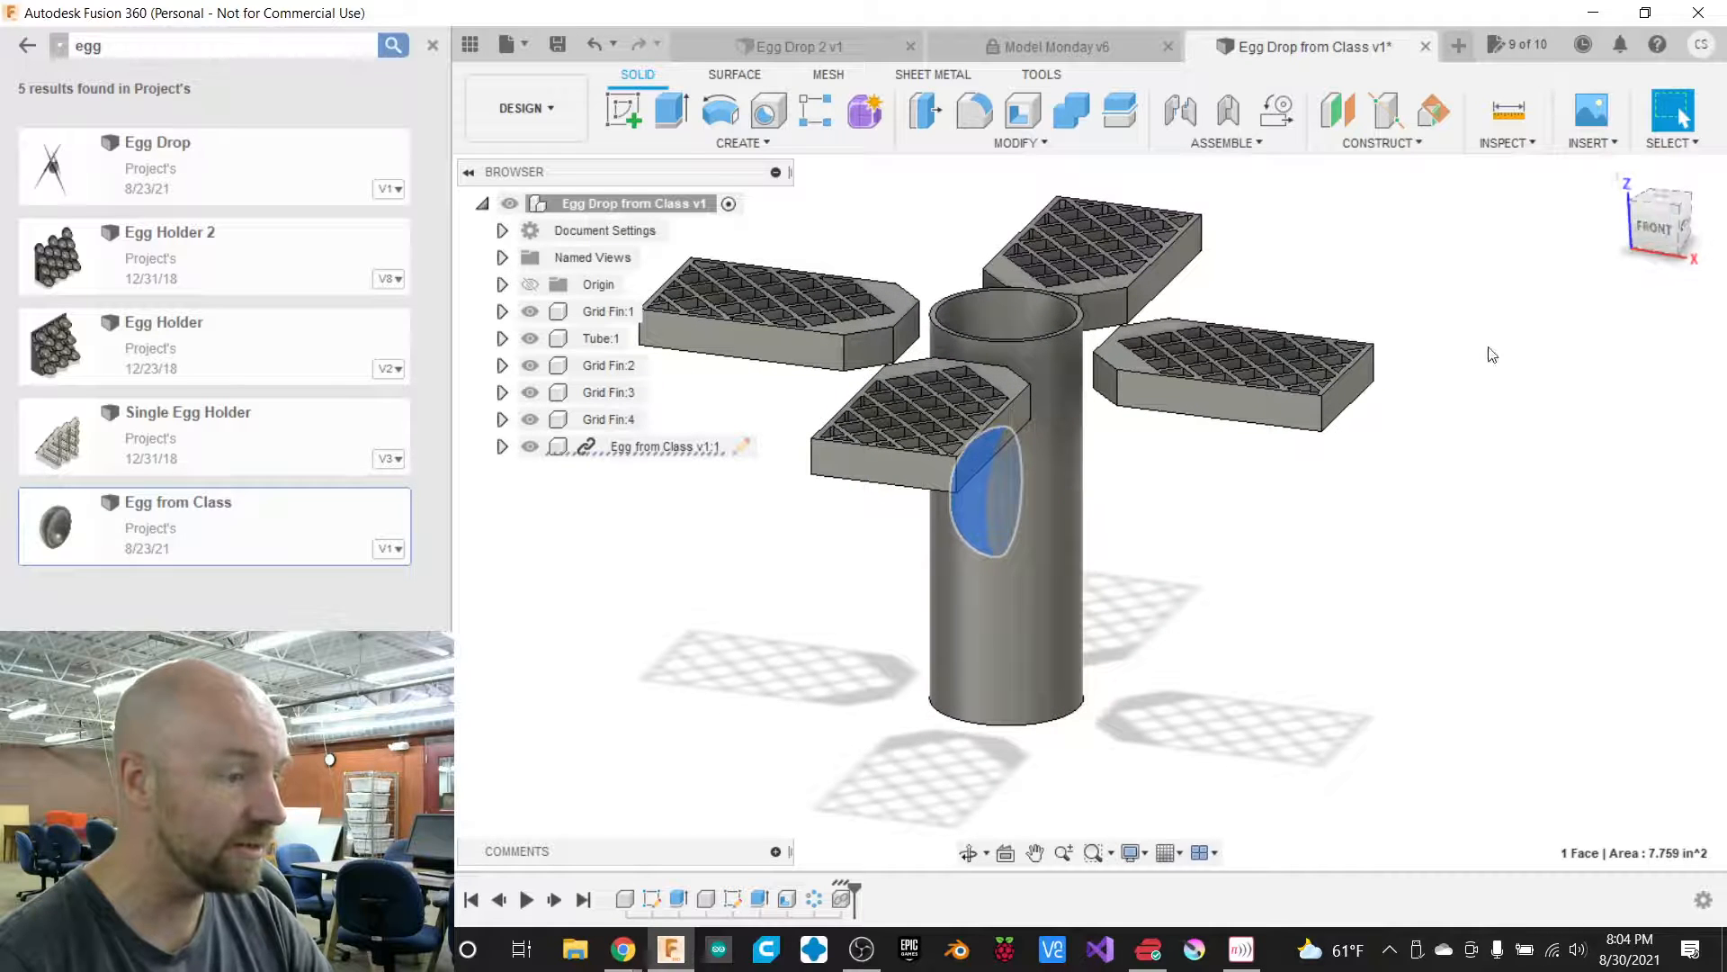
pyautogui.scroll(-1, 1423, 506)
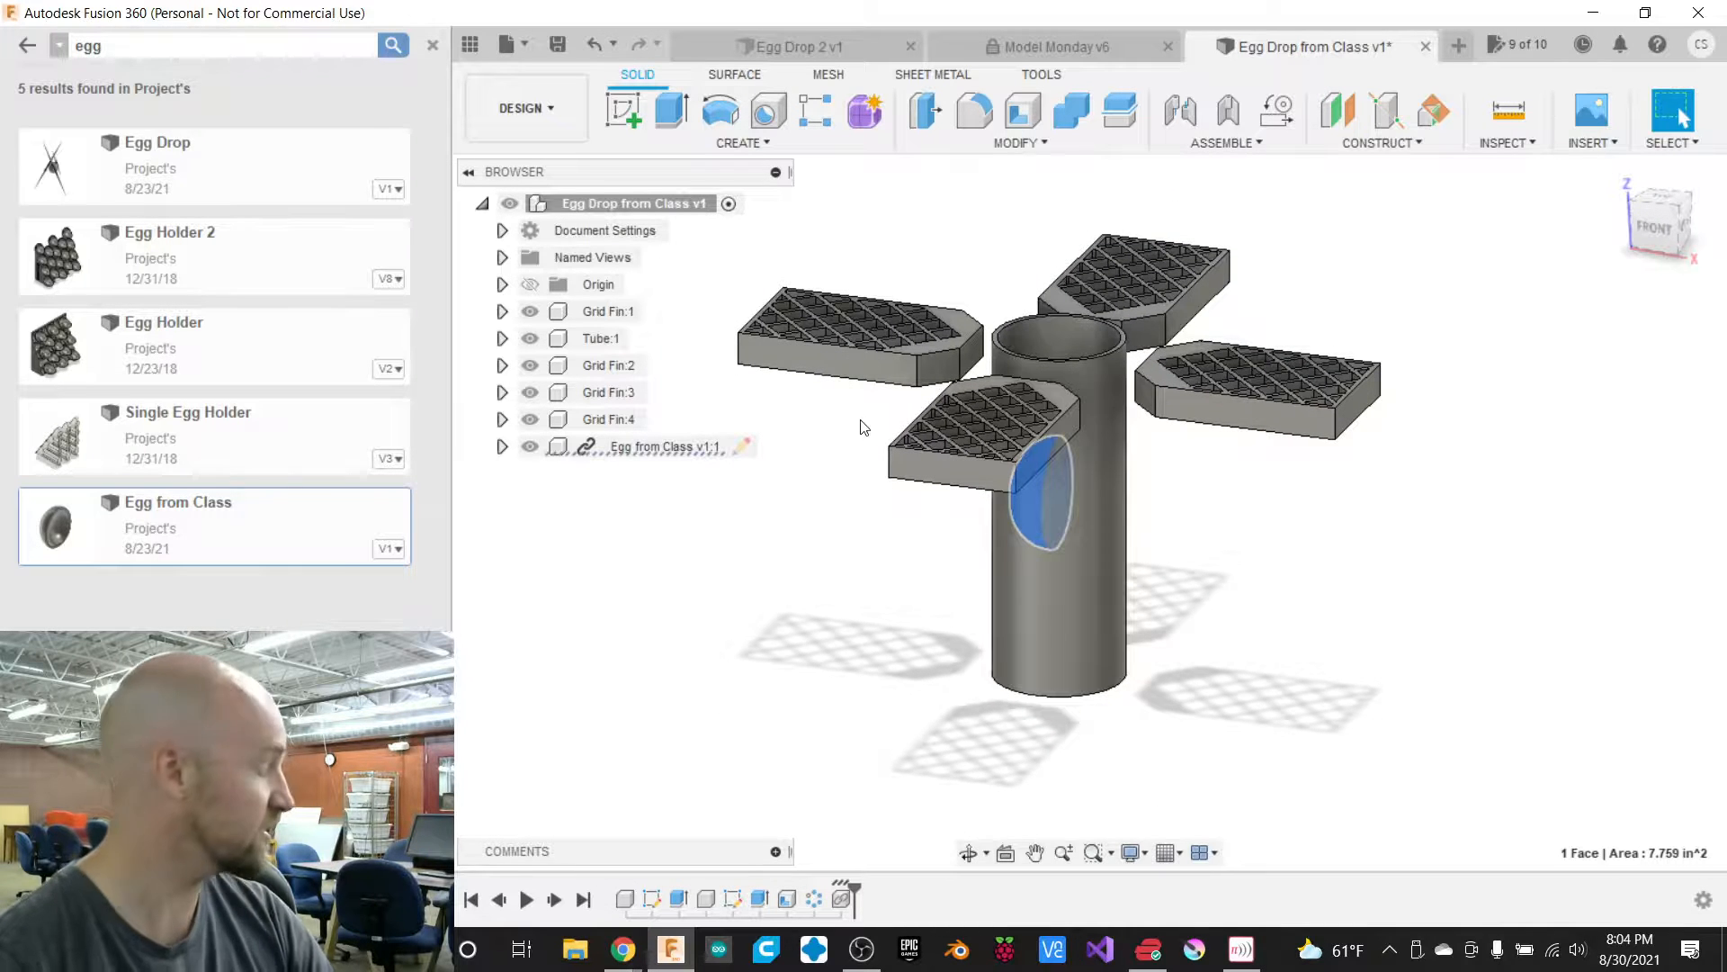
pyautogui.scroll(1, 863, 426)
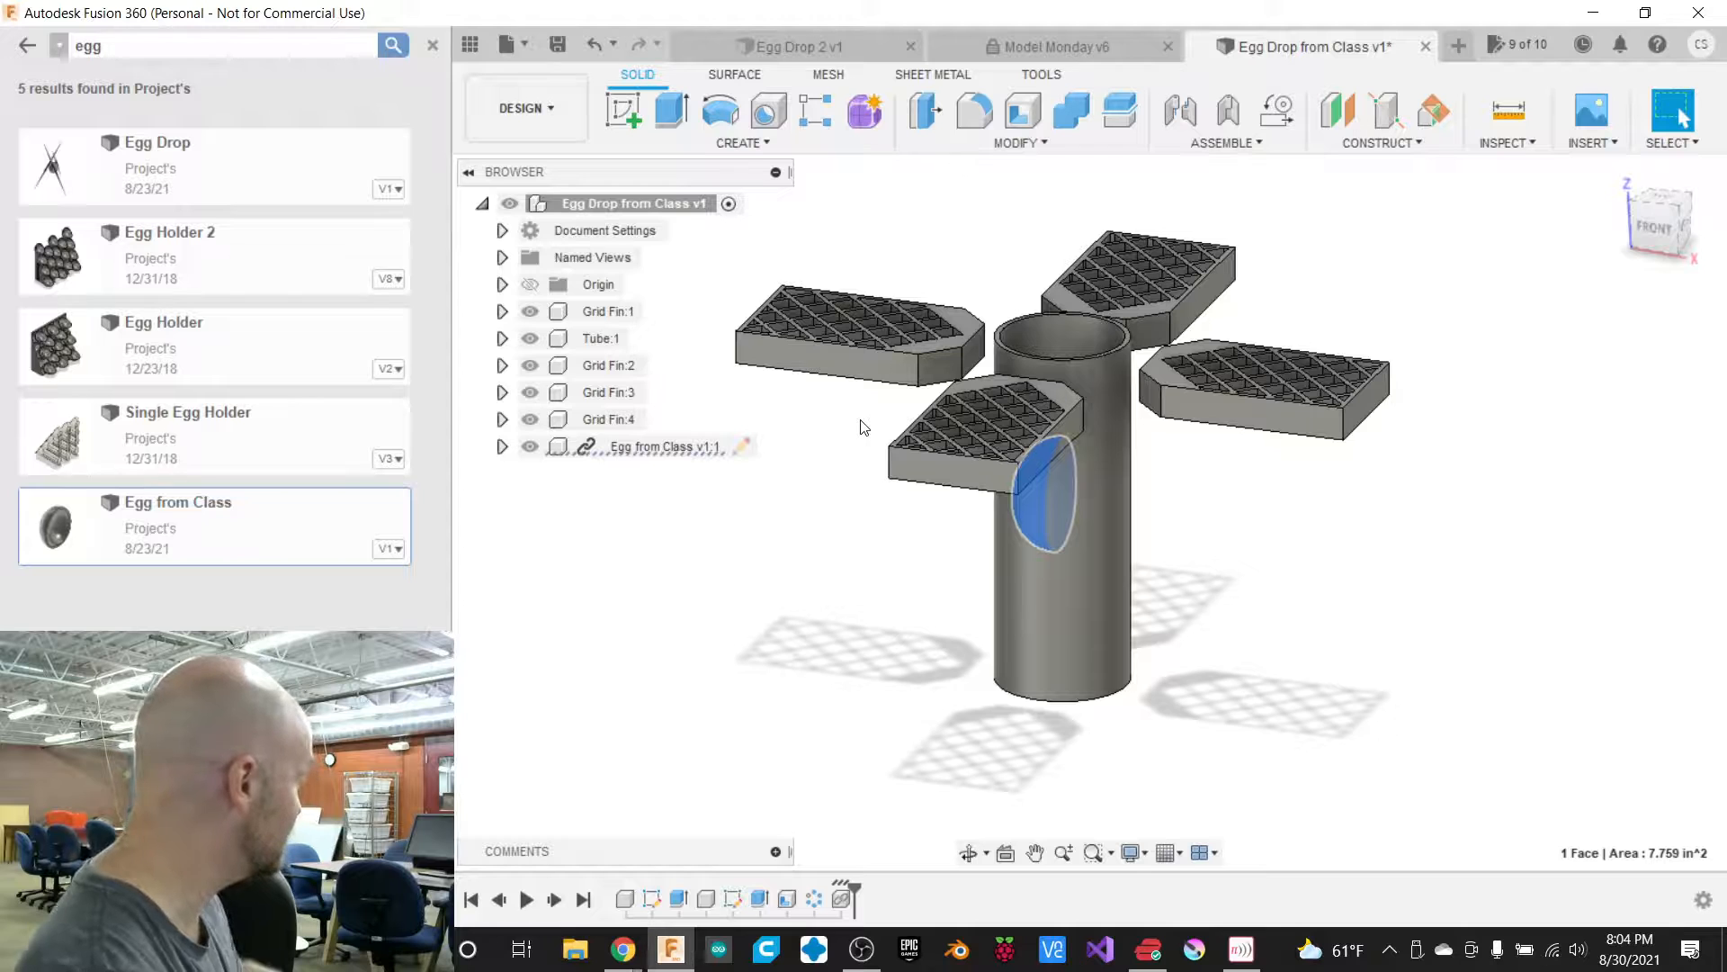